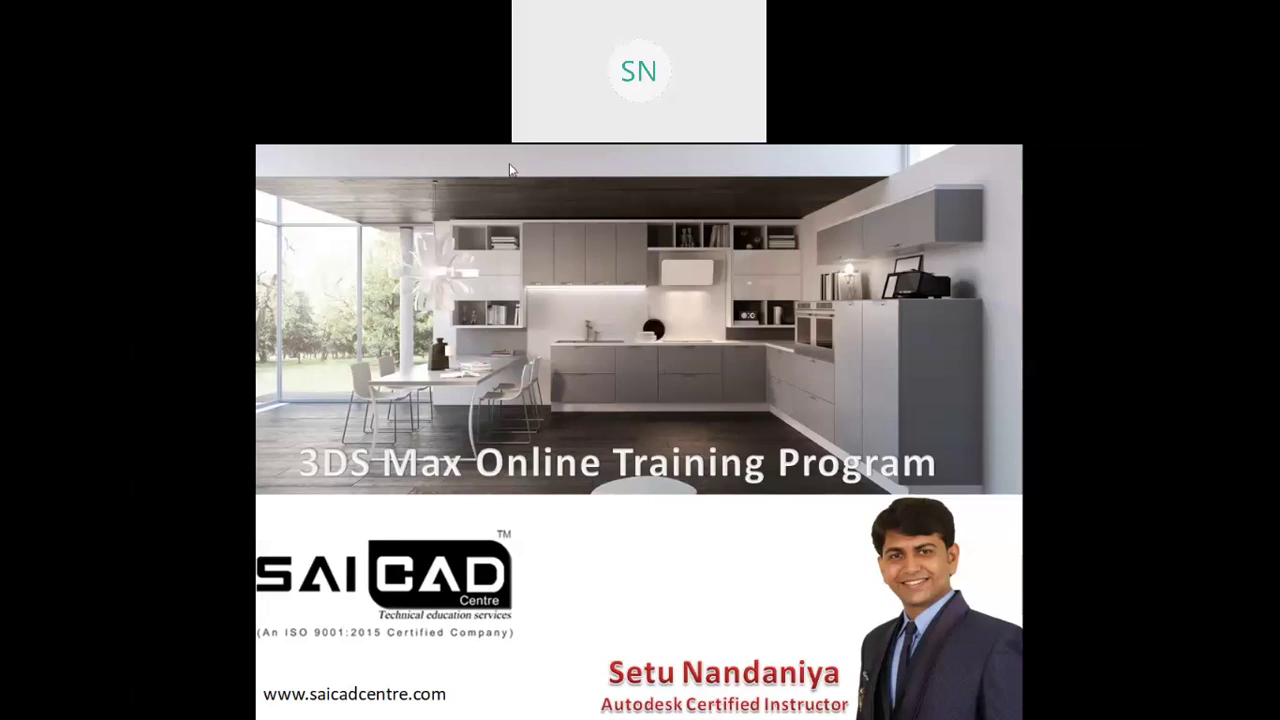
# Step: Bring the 3ds Max 2016 window to the front, showing its Welcome screen
pyautogui.hotkey('alt', 'Tab')
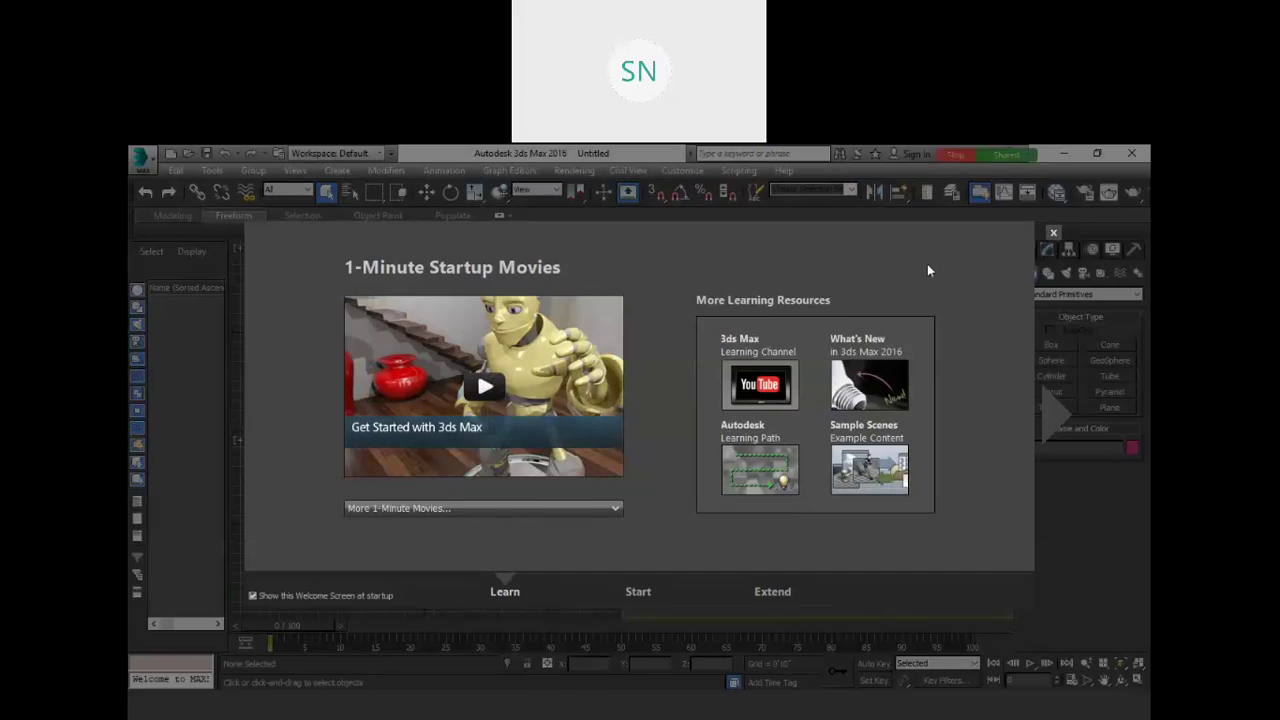
# Step: Dismiss the Welcome screen and maximize the Perspective viewport with Alt+W
pyautogui.click(1055, 232)
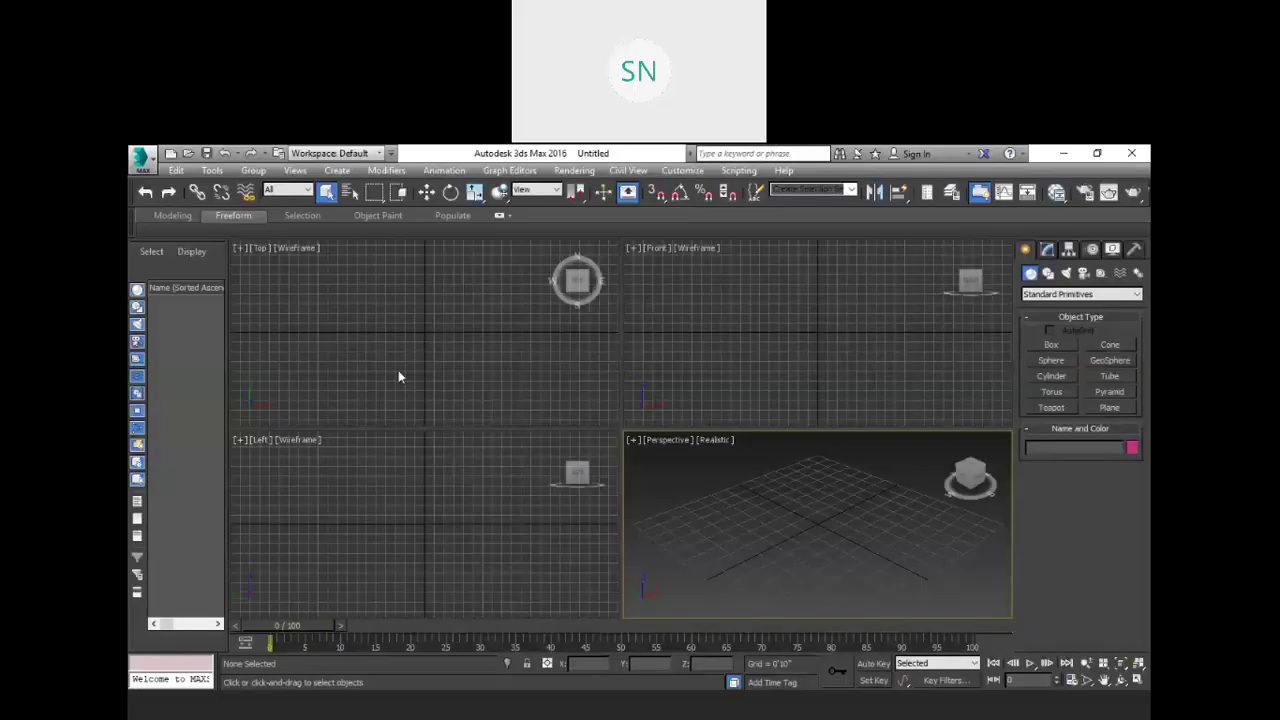
pyautogui.hotkey('alt', 'w')
# Step: Recentre the grid and draw a red Plane as the room's floor
pyautogui.scroll(-3, 552, 450)
pyautogui.moveTo(563, 422); pyautogui.dragTo(648, 412, button='middle')
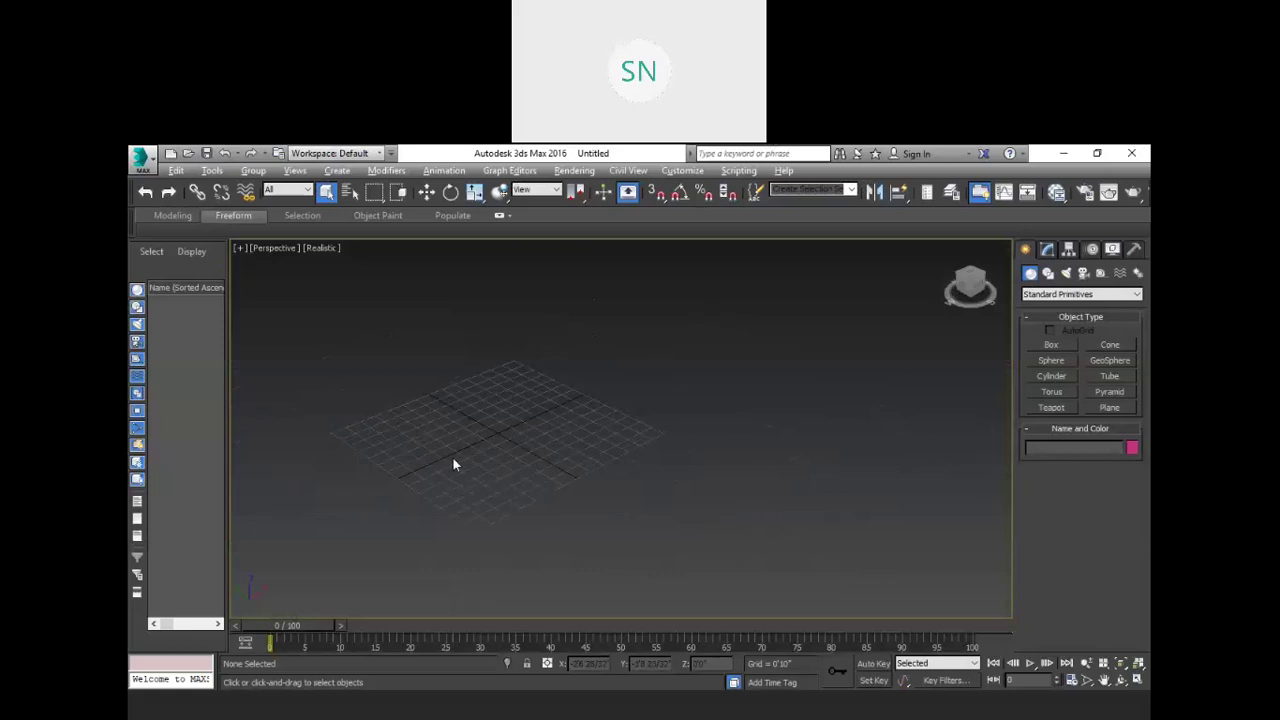
pyautogui.click(1114, 408)
pyautogui.moveTo(318, 417); pyautogui.dragTo(844, 421)
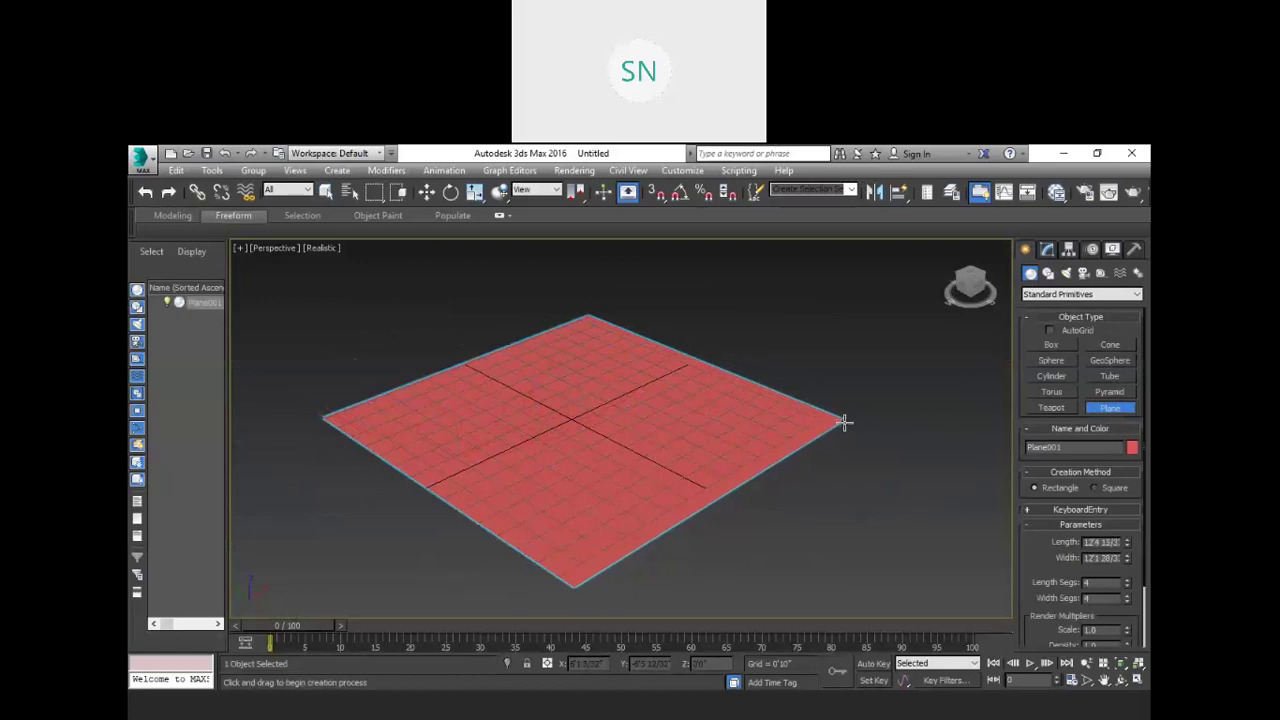
# Step: Add a thin Box wall about 10 feet high along the floor's far edge
pyautogui.click(1063, 345)
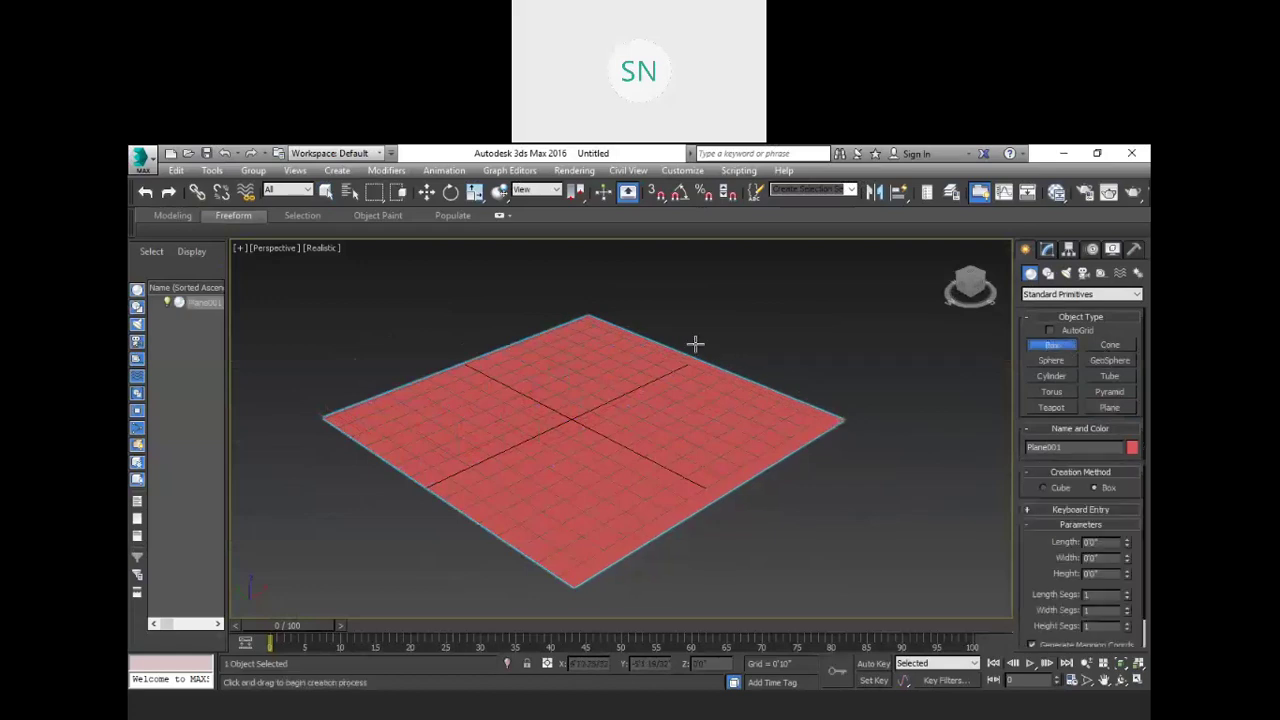
pyautogui.moveTo(590, 311); pyautogui.dragTo(830, 420)
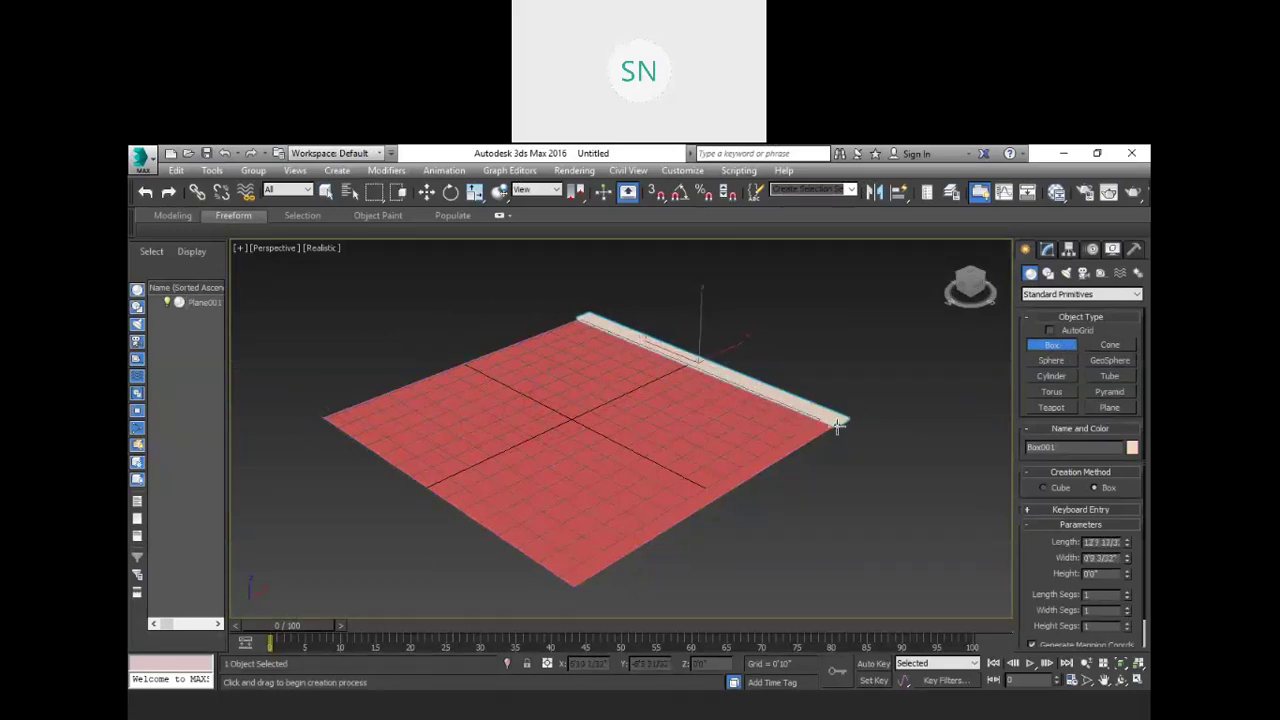
pyautogui.scroll(-3, 830, 360)
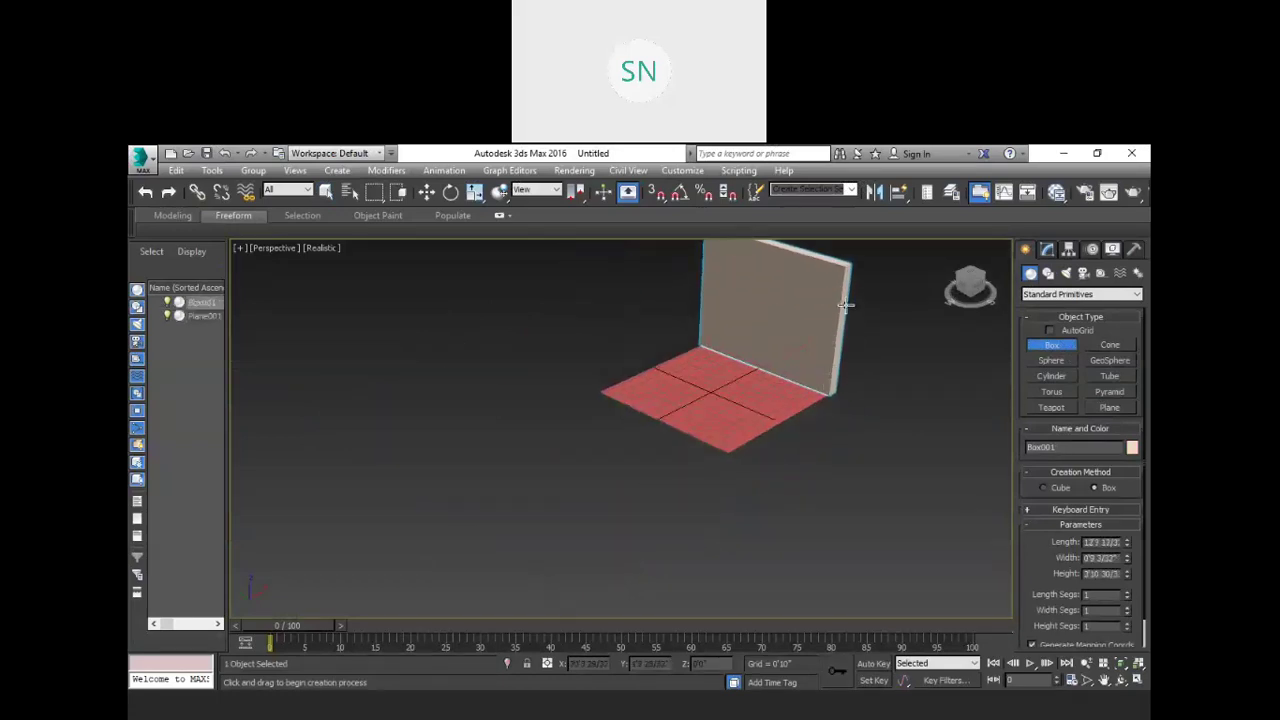
pyautogui.click(848, 306)
pyautogui.scroll(4, 836, 328)
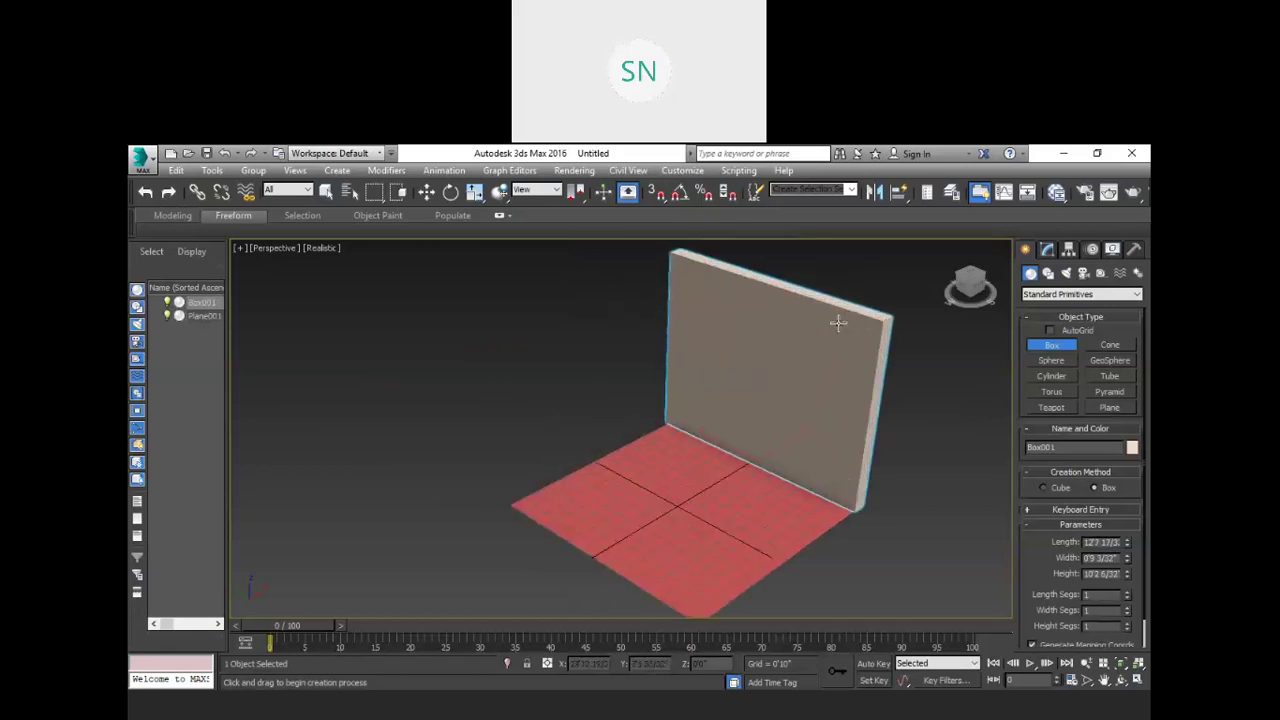
pyautogui.click(1047, 250)
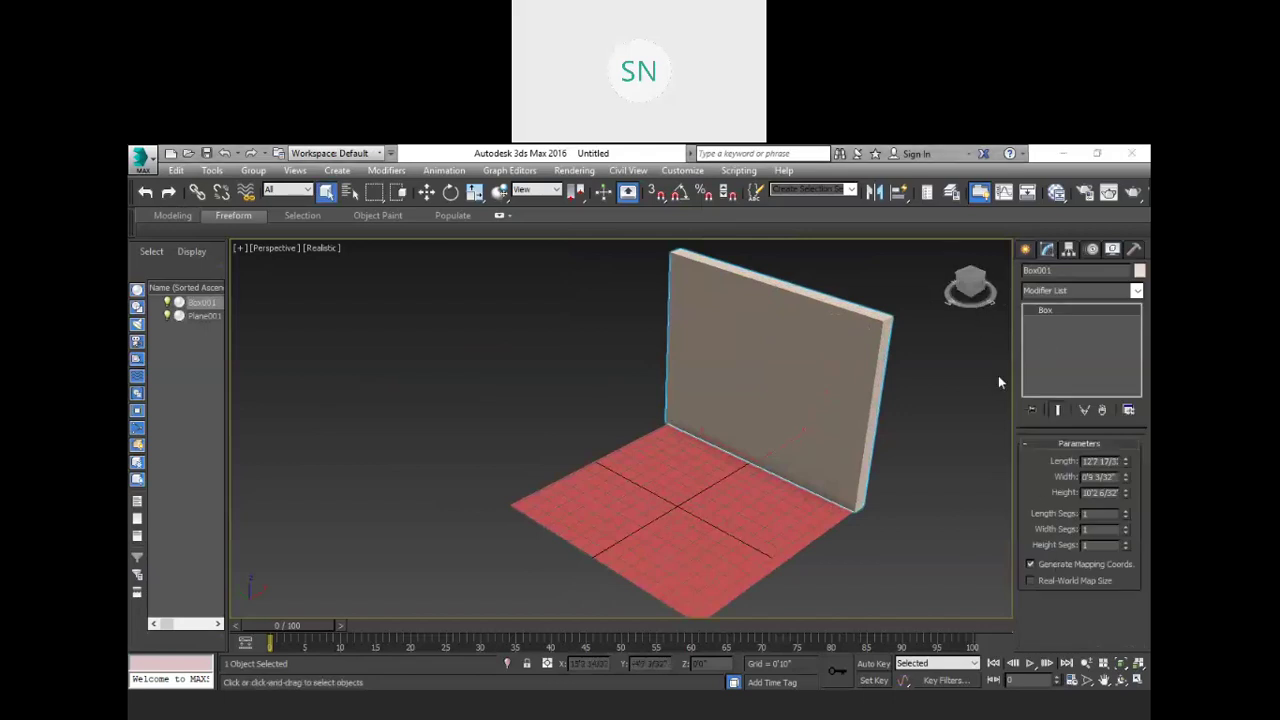
pyautogui.click(943, 378)
pyautogui.press('f')
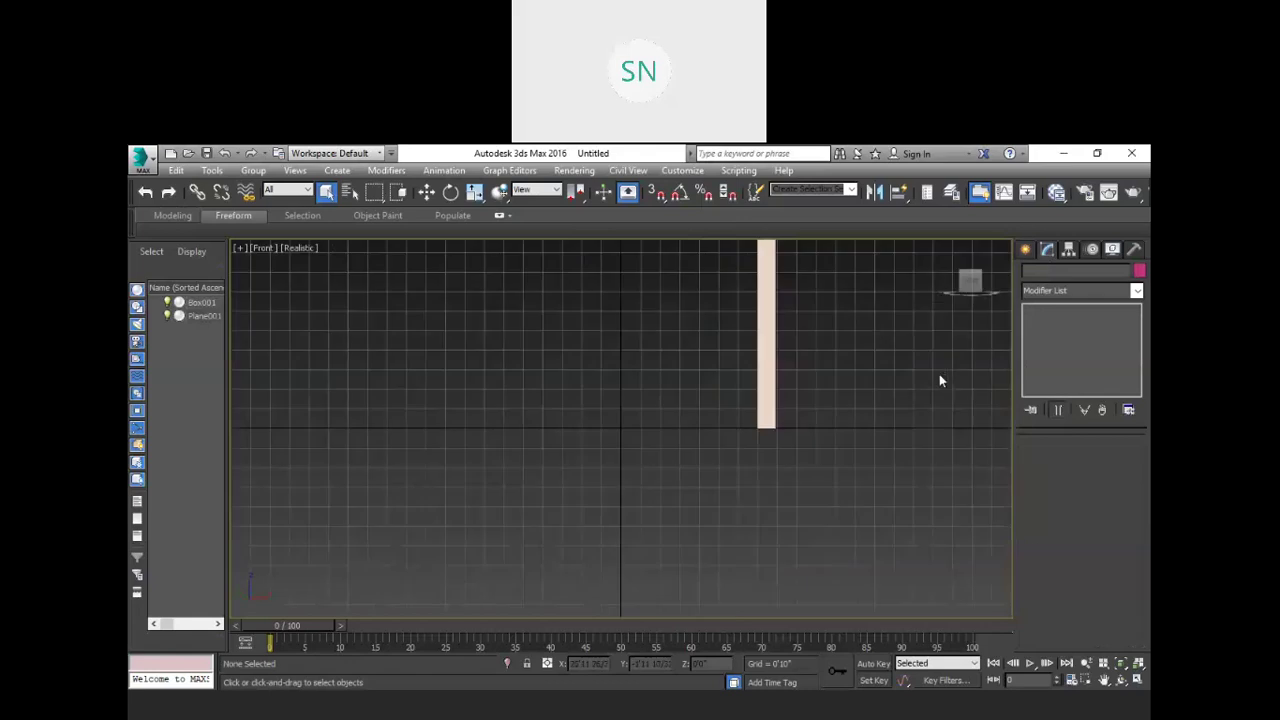
# Step: In the Left view, draw Line001 from the wall's right edge, leftward, then down below the wall
pyautogui.press('l')
pyautogui.scroll(-3, 765, 444)
pyautogui.scroll(4, 712, 352)
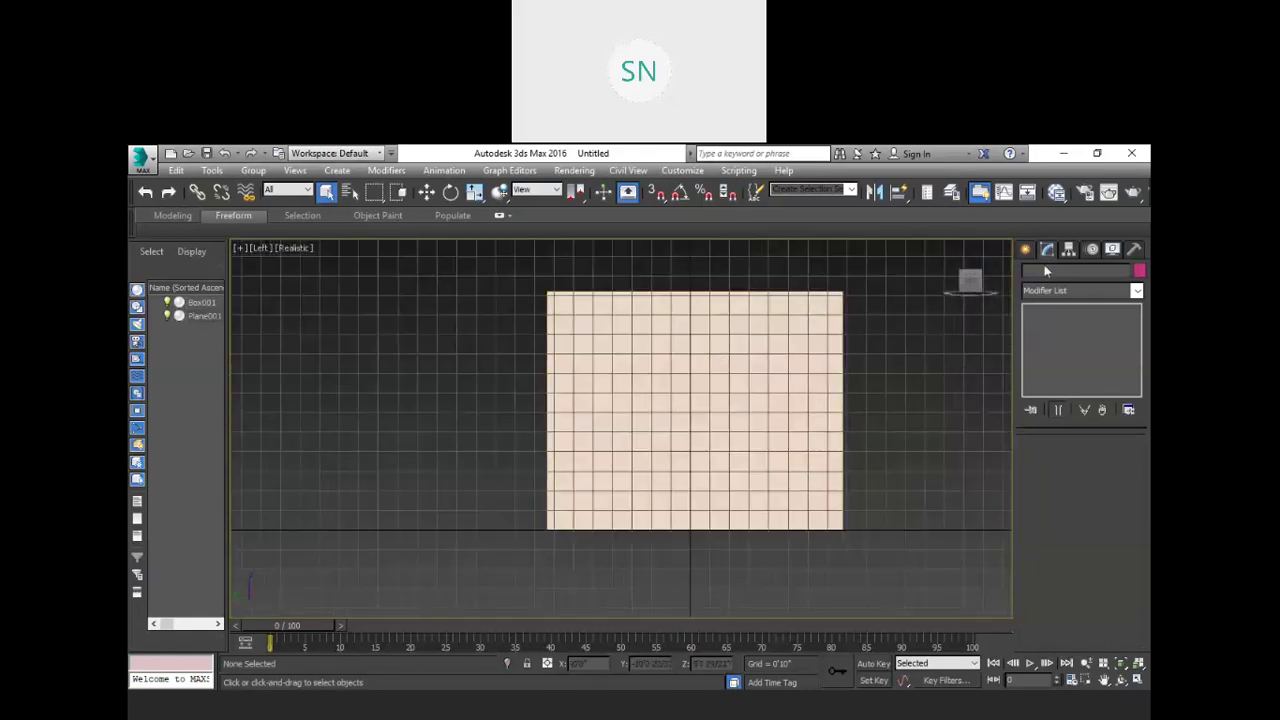
pyautogui.click(1025, 250)
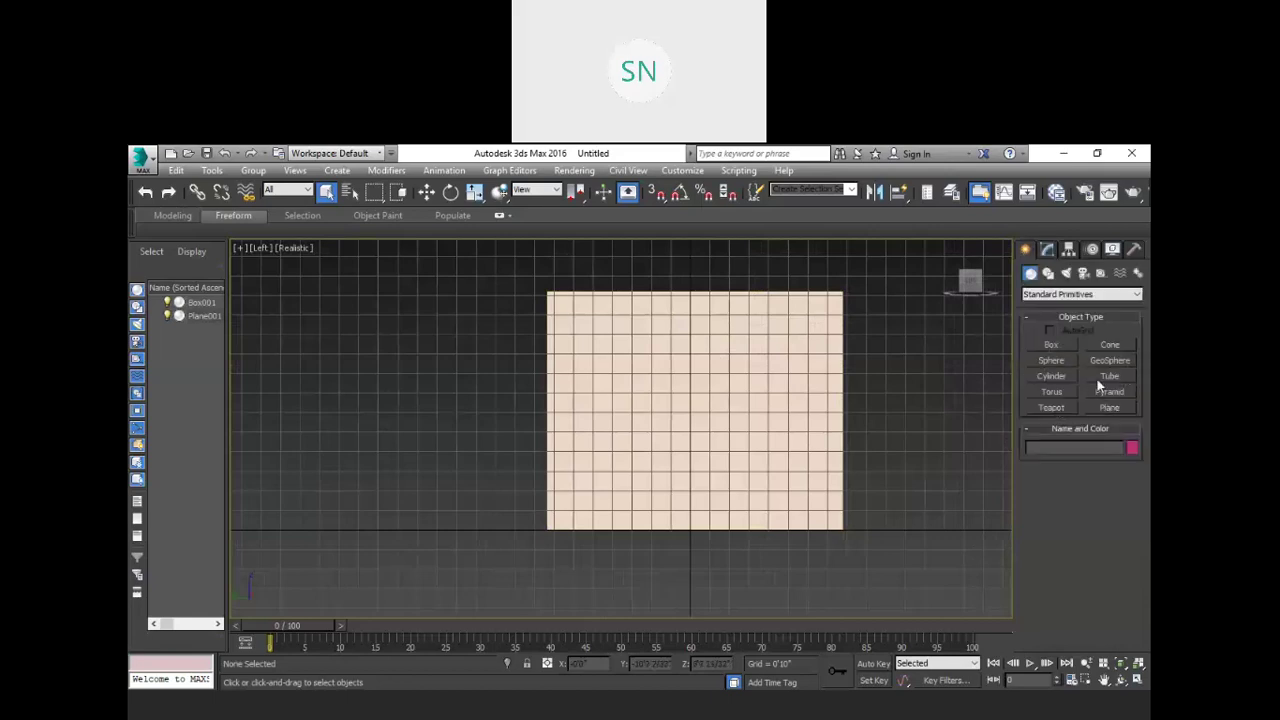
pyautogui.click(1051, 361)
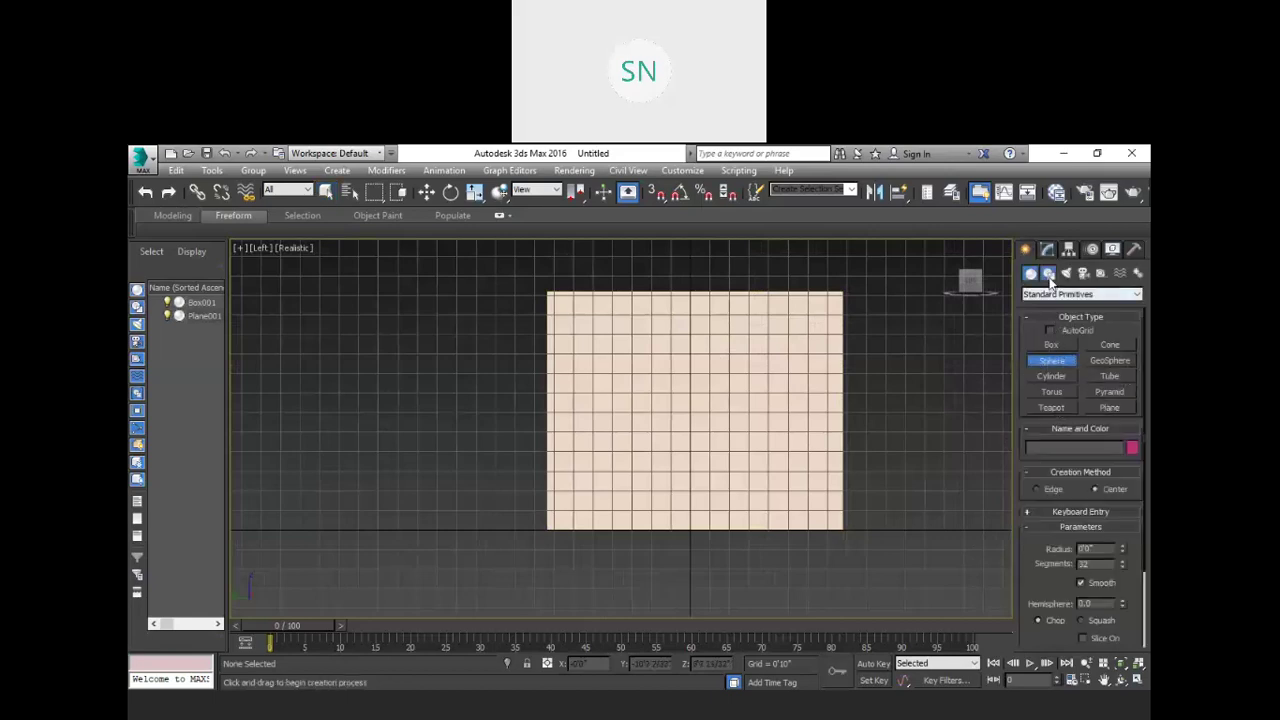
pyautogui.click(1048, 273)
pyautogui.click(1051, 357)
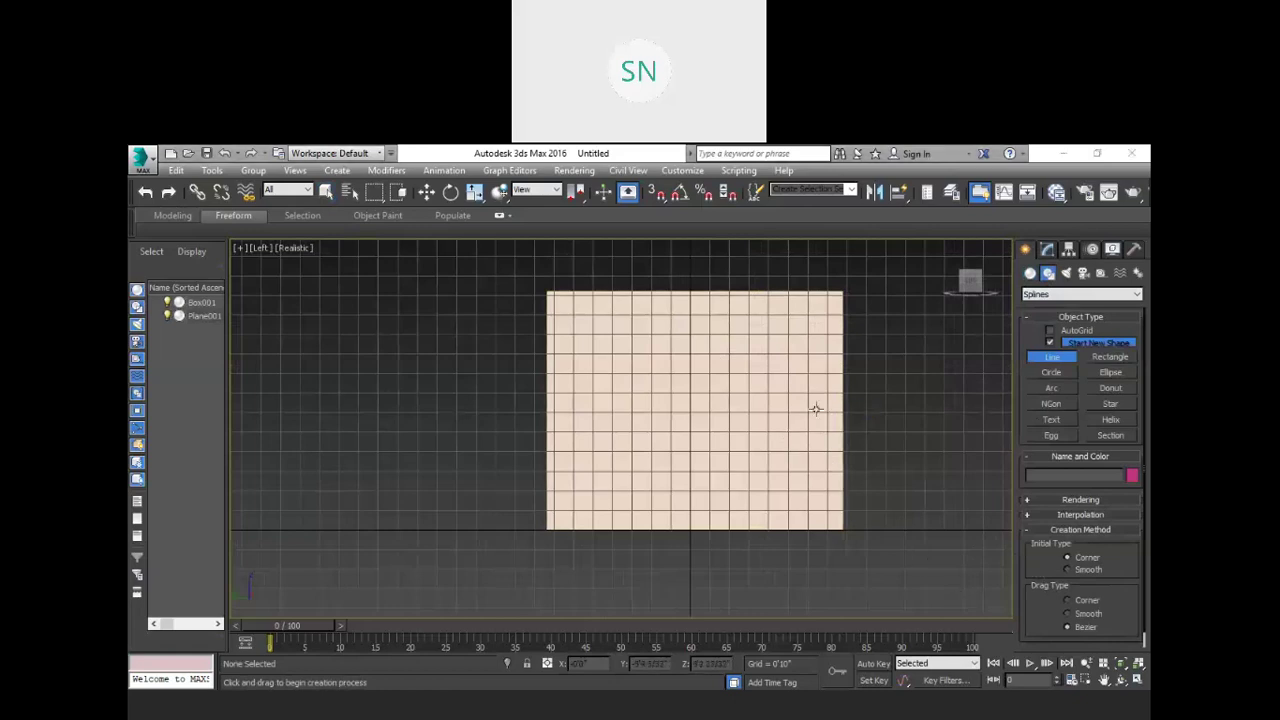
pyautogui.click(837, 420)
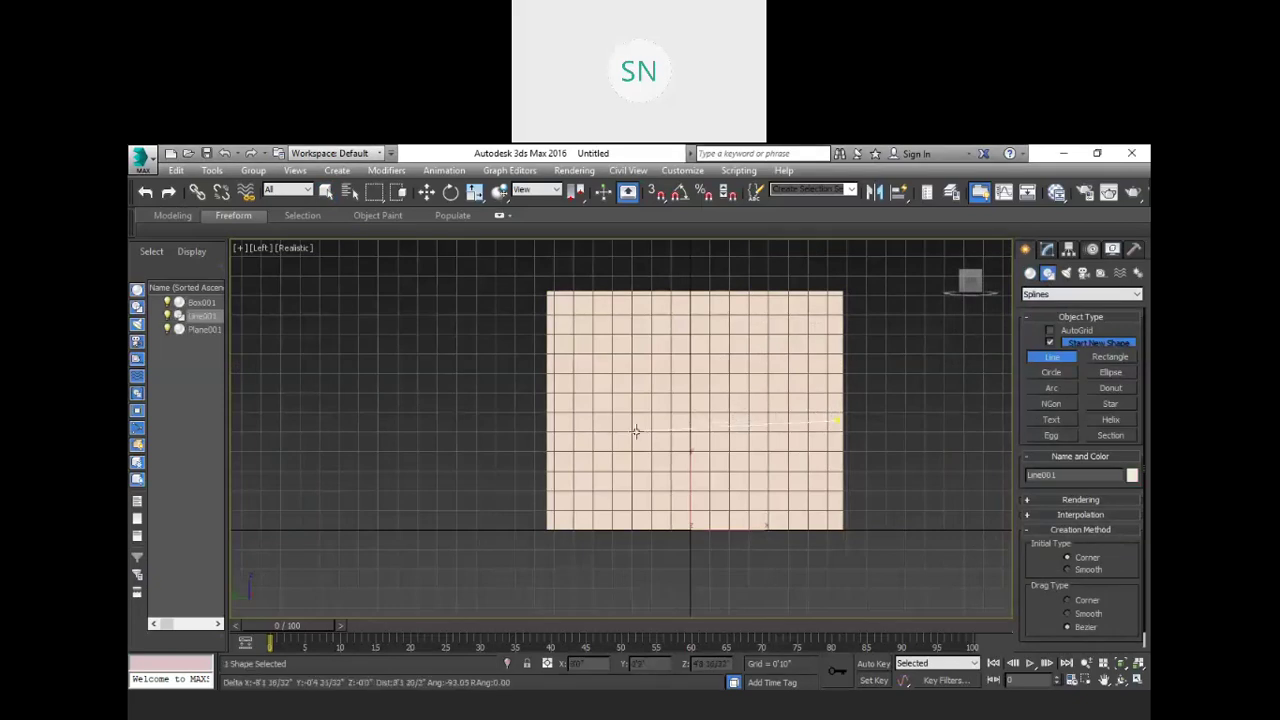
pyautogui.click(584, 421)
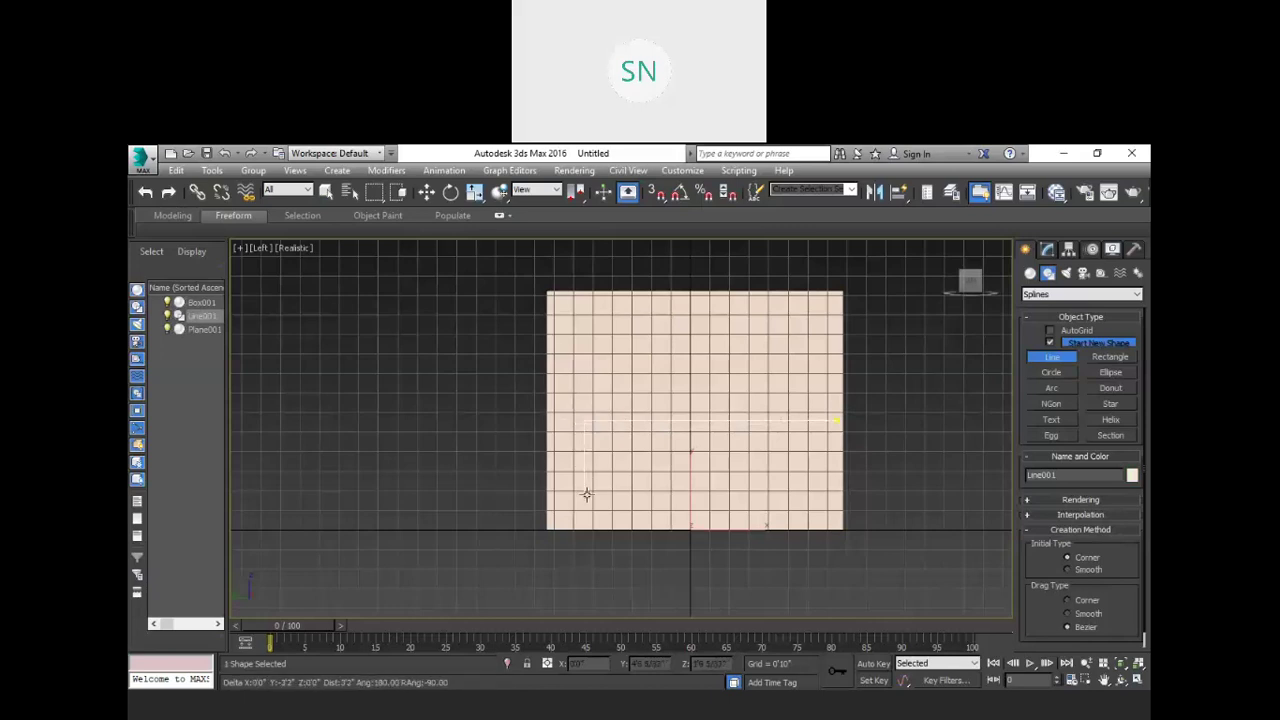
pyautogui.click(586, 543)
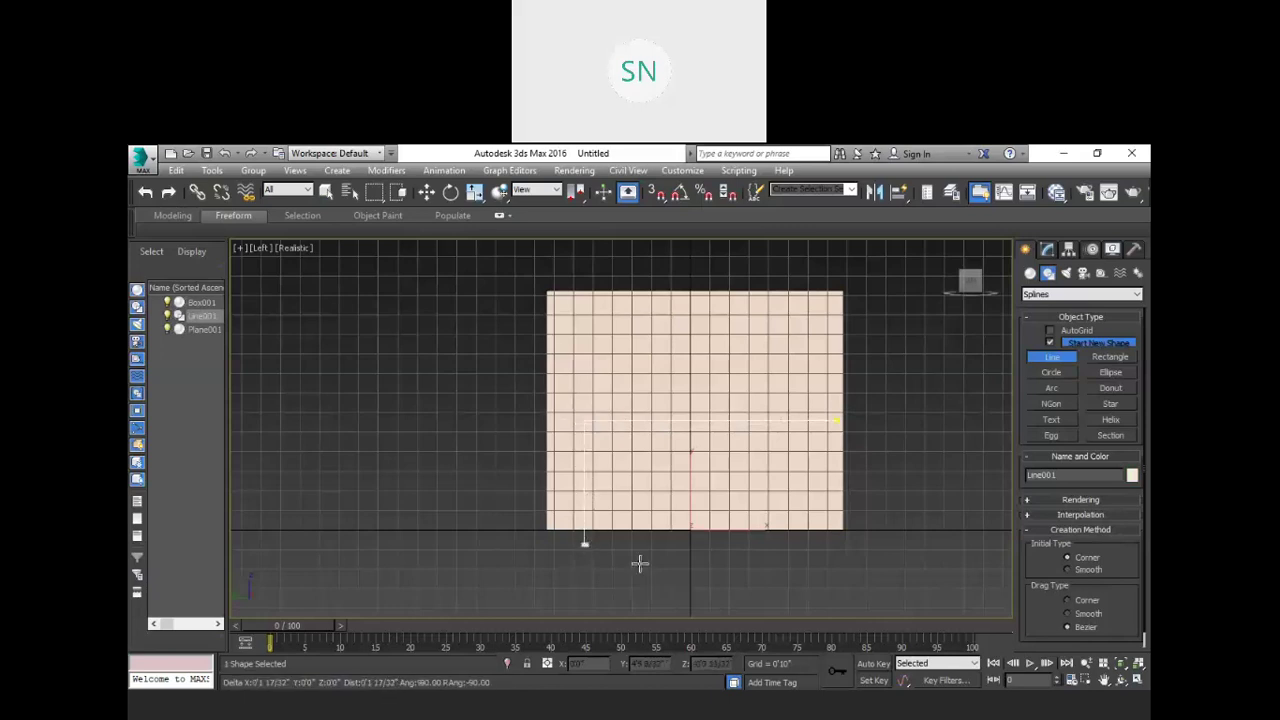
pyautogui.rightClick(722, 583)
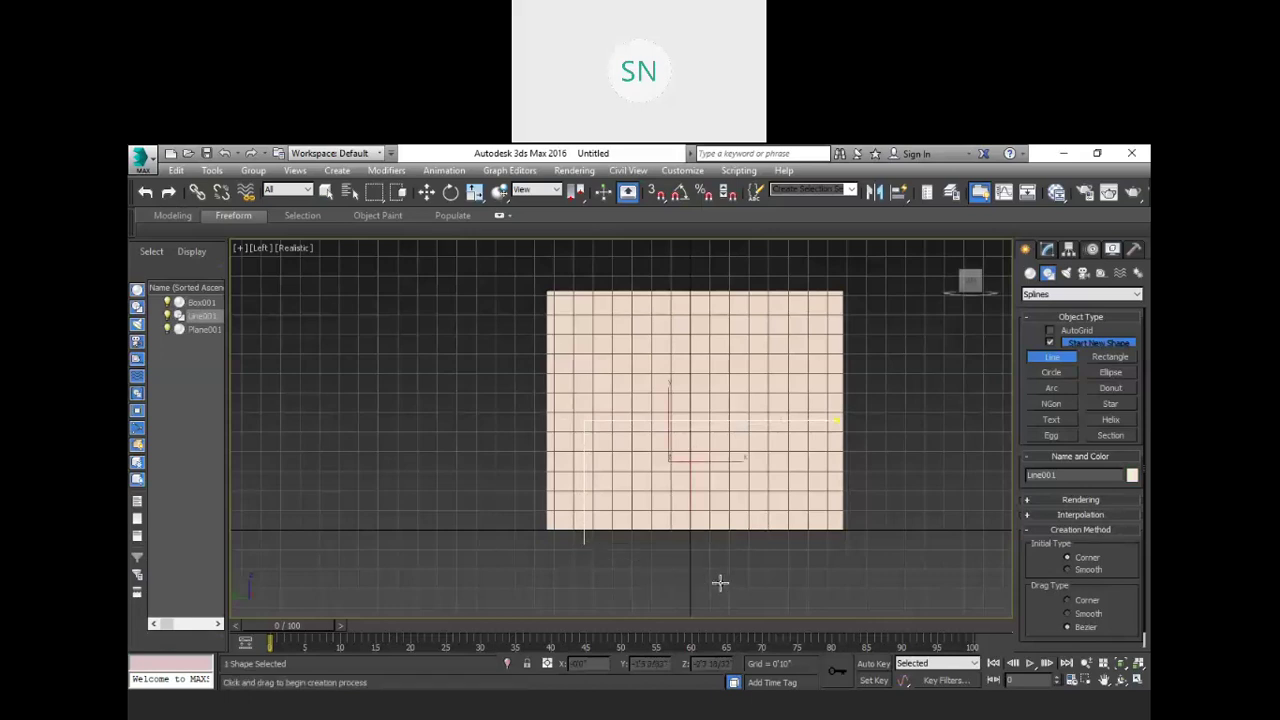
# Step: Draw Line002 lower on the wall, running left and then down below it
pyautogui.scroll(2, 810, 407)
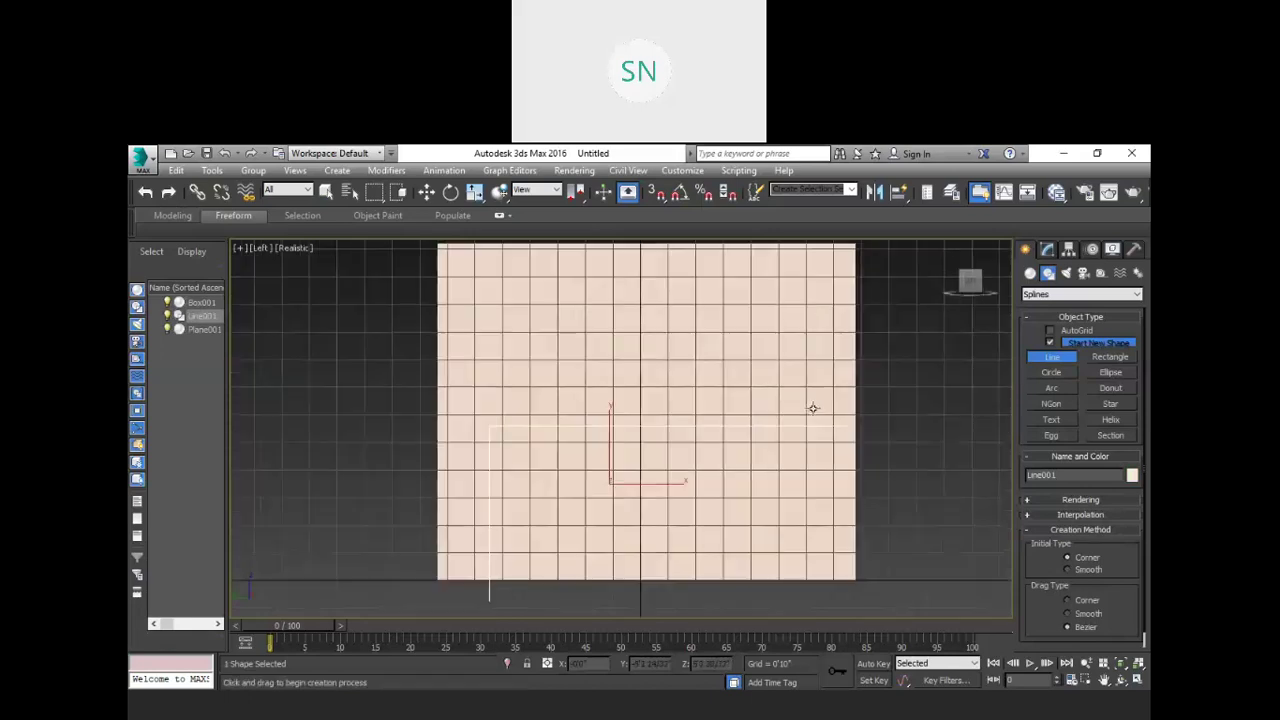
pyautogui.click(845, 450)
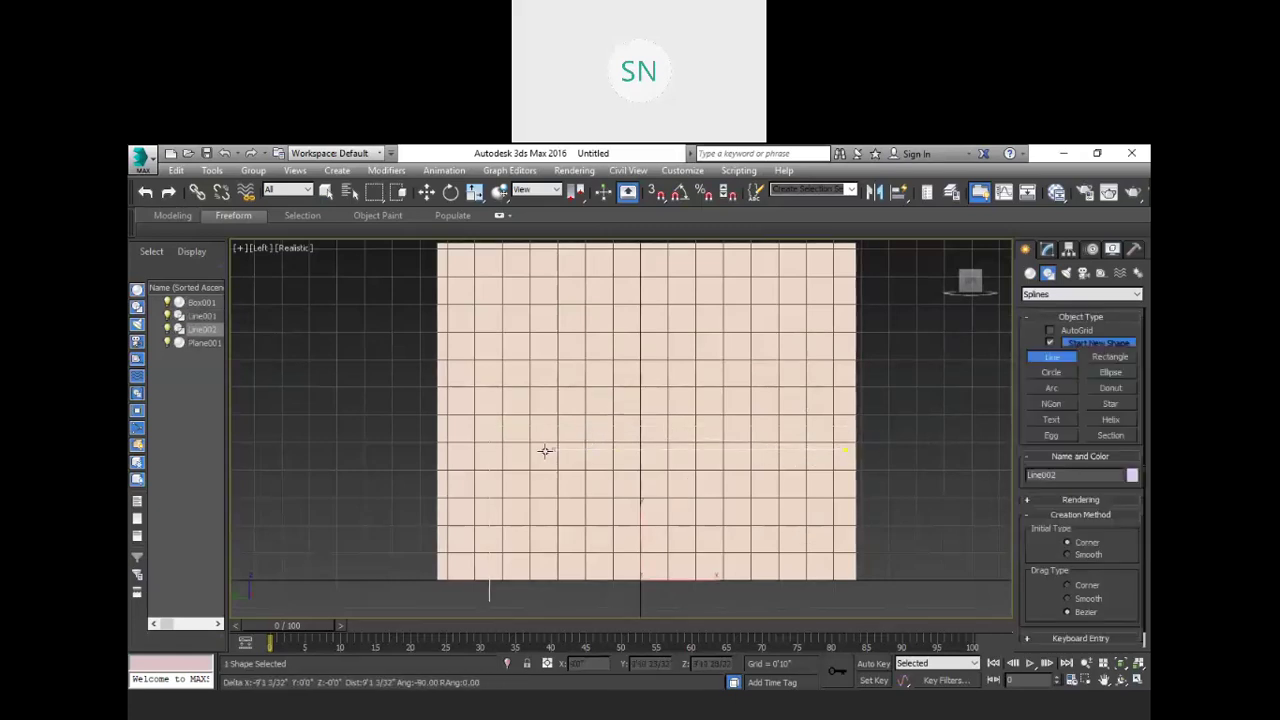
pyautogui.click(511, 450)
pyautogui.click(511, 599)
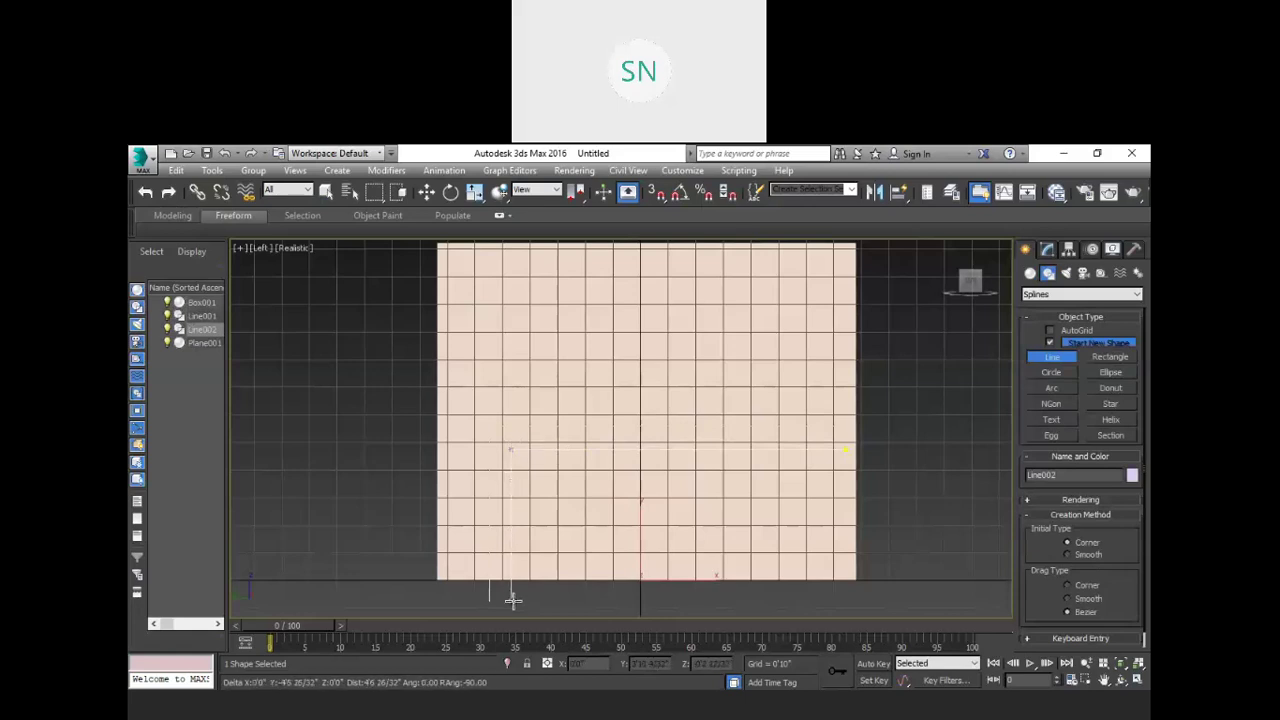
pyautogui.rightClick(617, 590)
pyautogui.rightClick(617, 590)
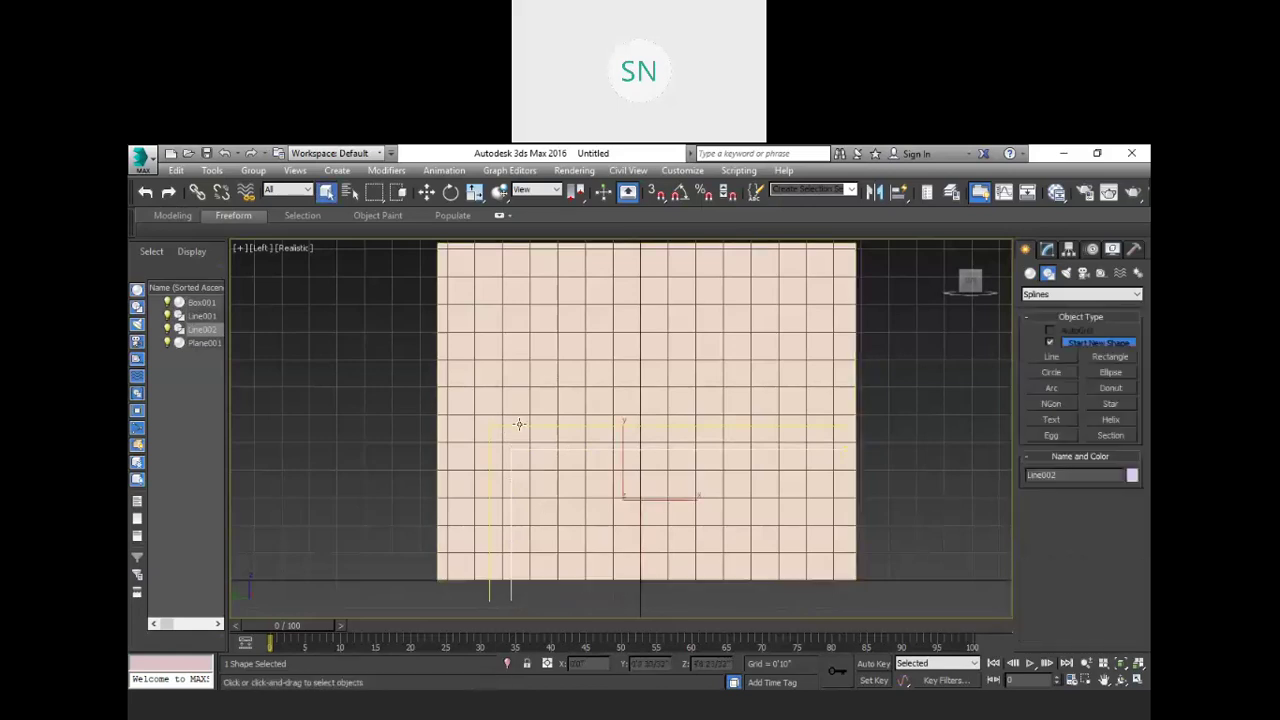
pyautogui.click(536, 427)
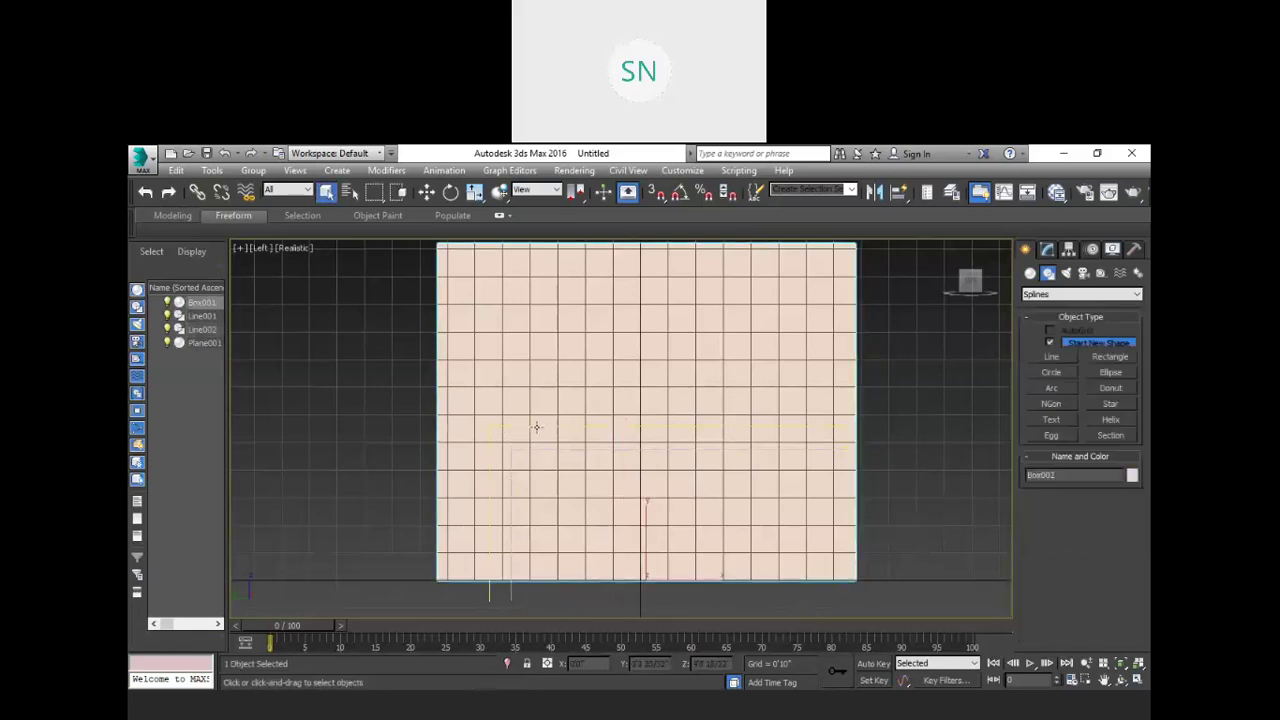
pyautogui.rightClick(545, 427)
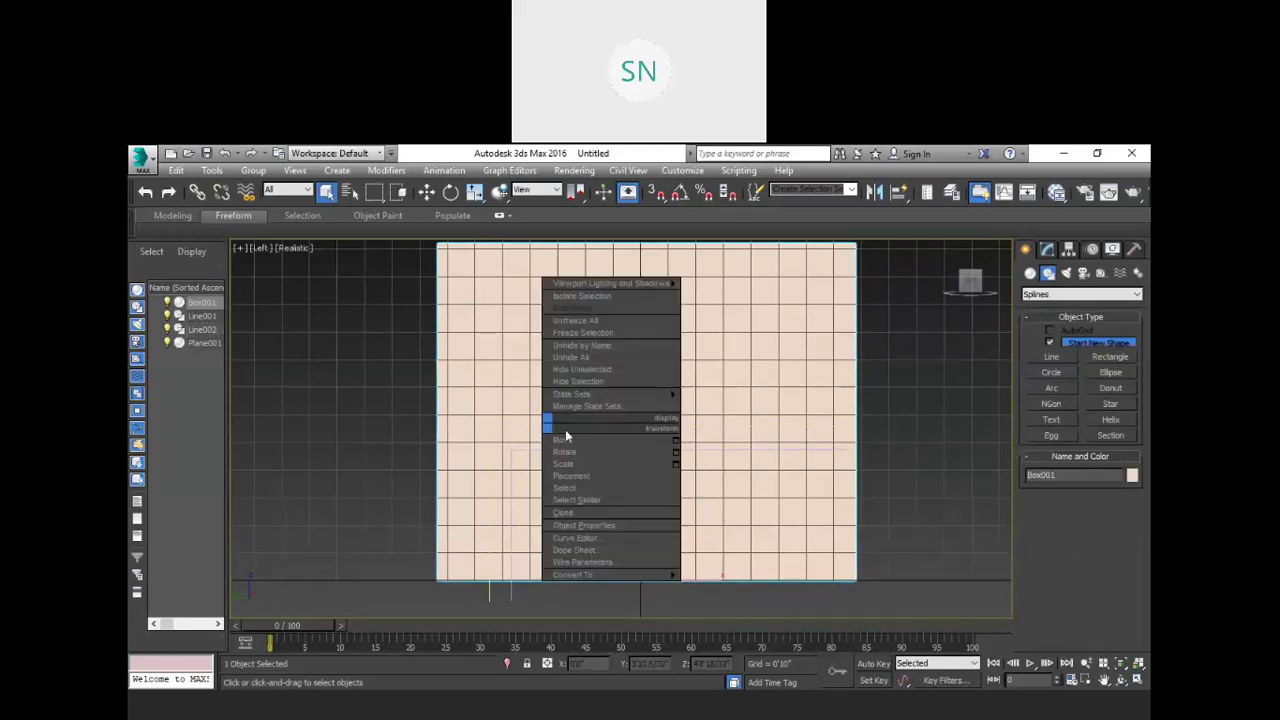
pyautogui.moveTo(639, 576)
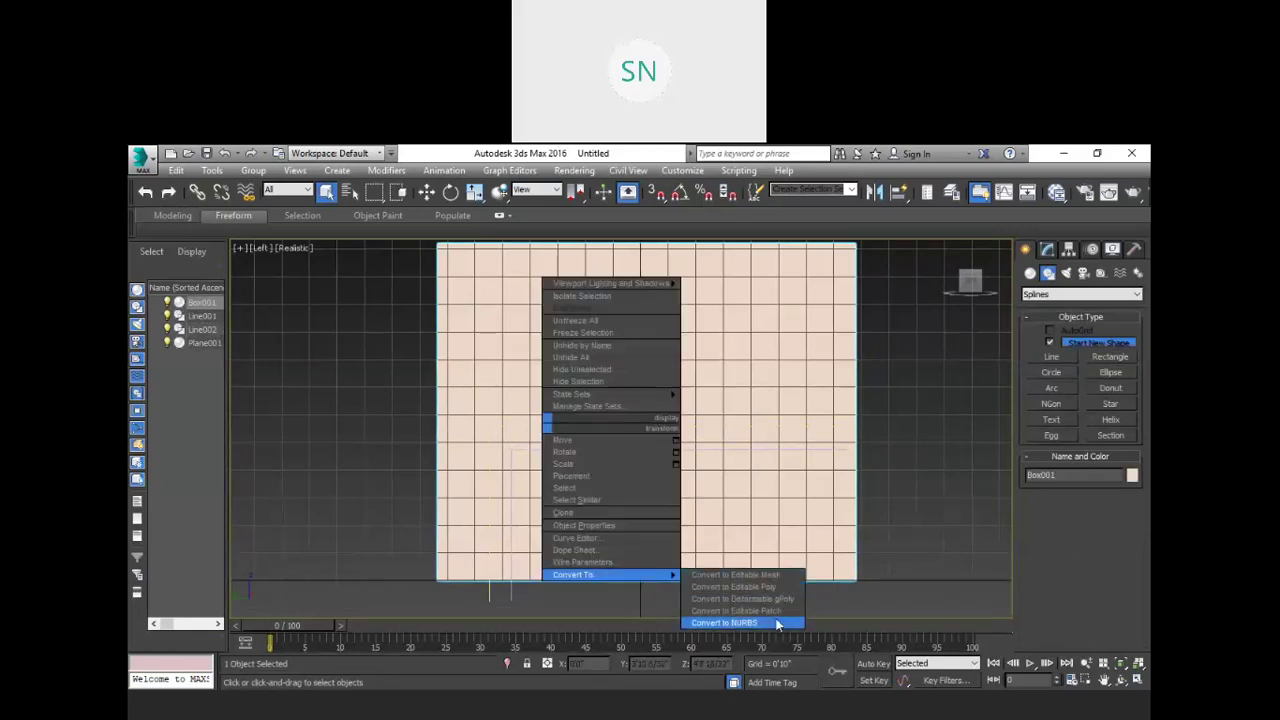
pyautogui.click(945, 407)
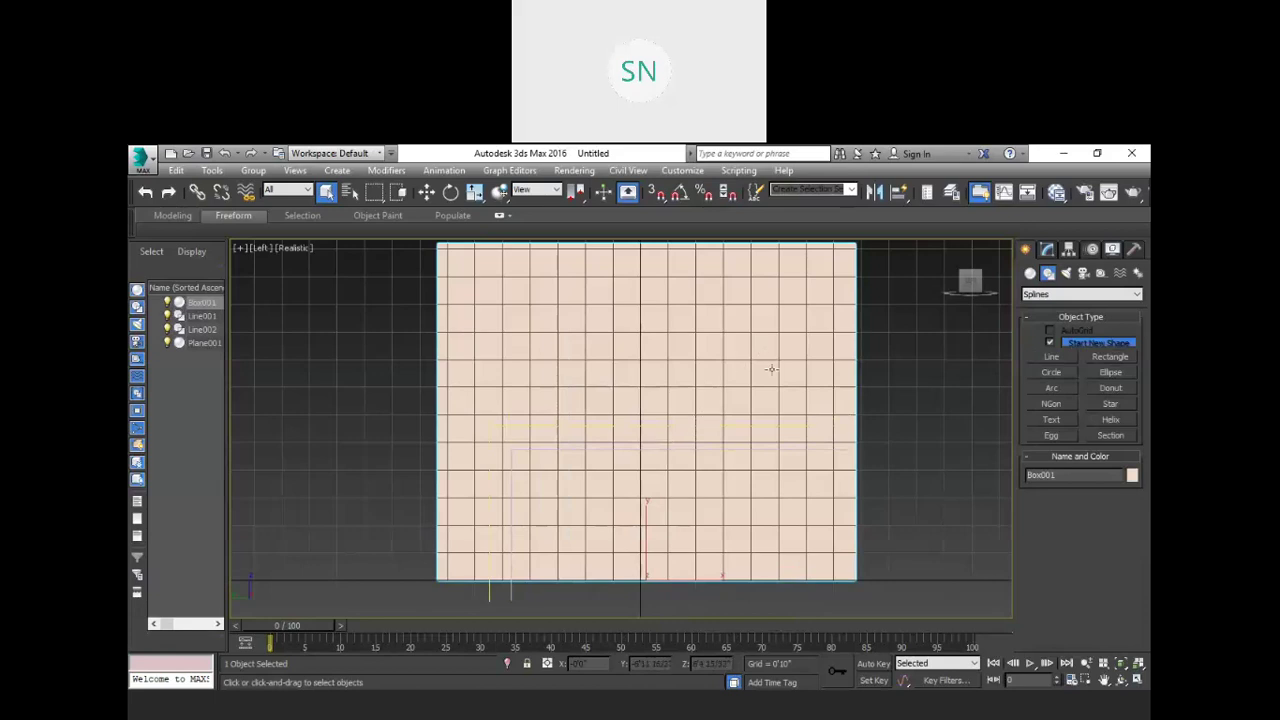
pyautogui.press('alt')
pyautogui.scroll(-3, 868, 420)
pyautogui.click(903, 376)
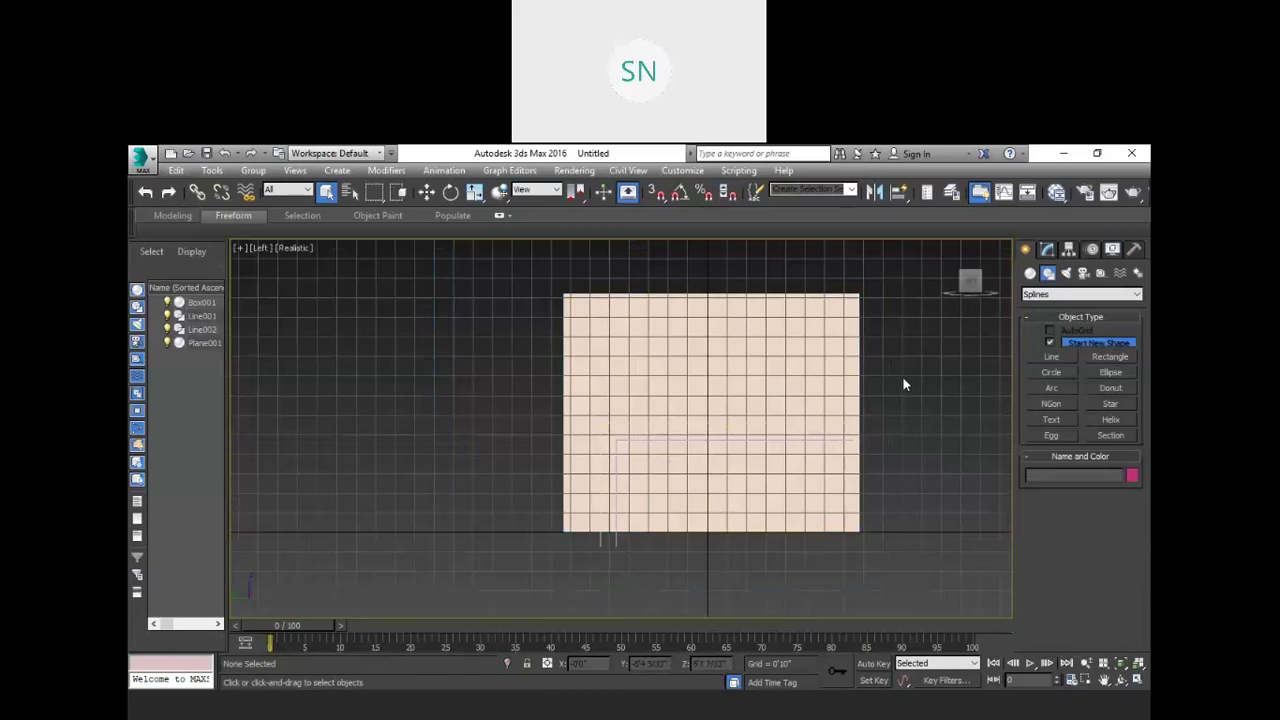
# Step: Turn on Enable In Renderer for Line001 and test-render the view
pyautogui.keyDown('alt'); pyautogui.moveTo(903, 378); pyautogui.dragTo(775, 392, button='middle'); pyautogui.keyUp('alt')
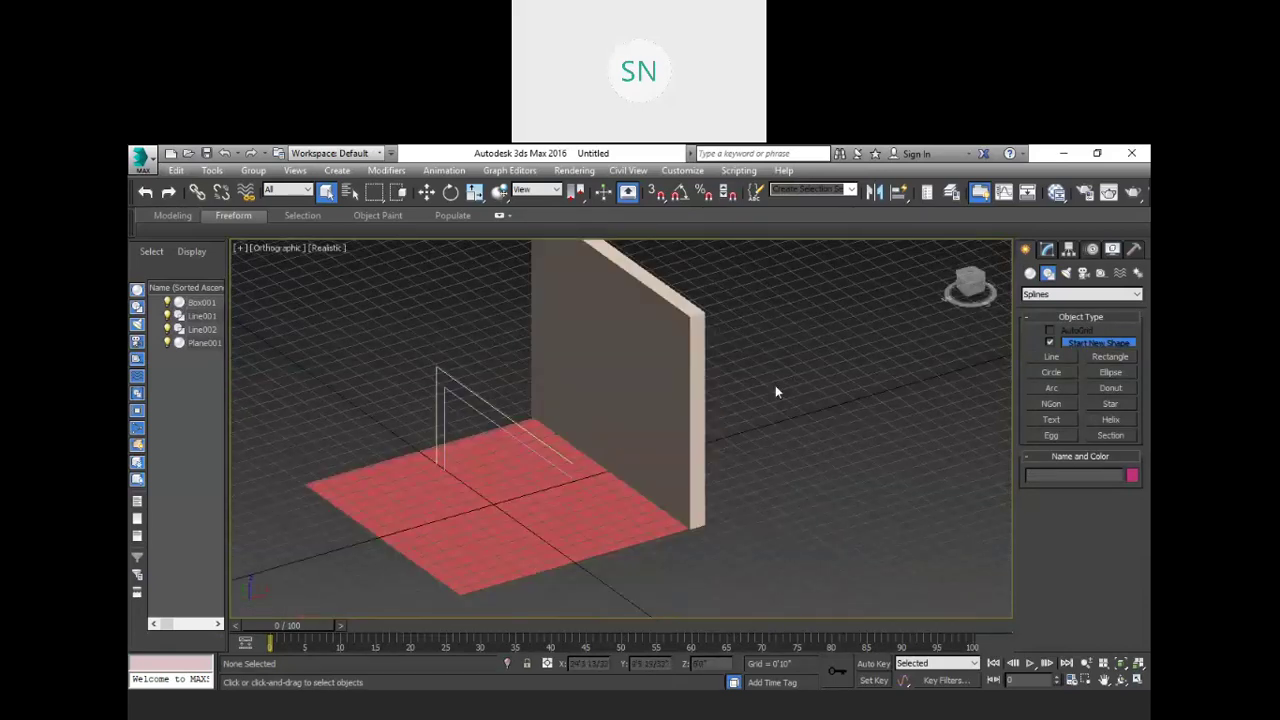
pyautogui.click(452, 375)
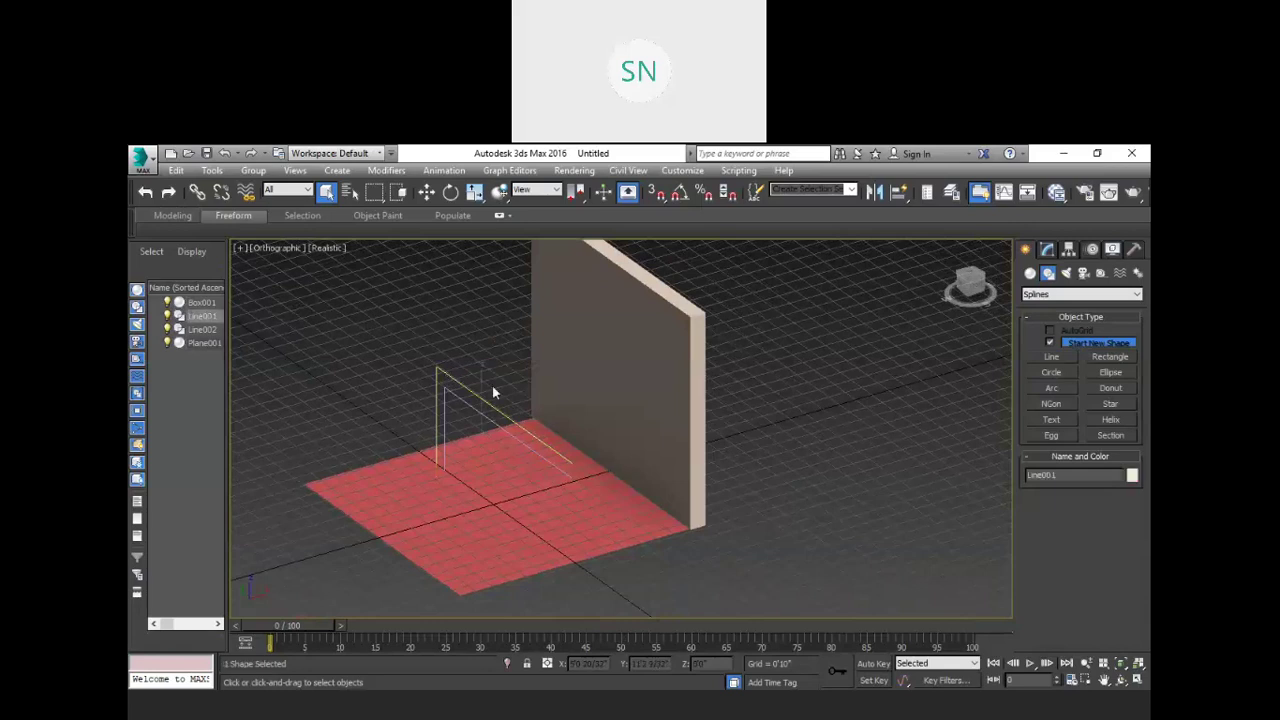
pyautogui.click(1048, 250)
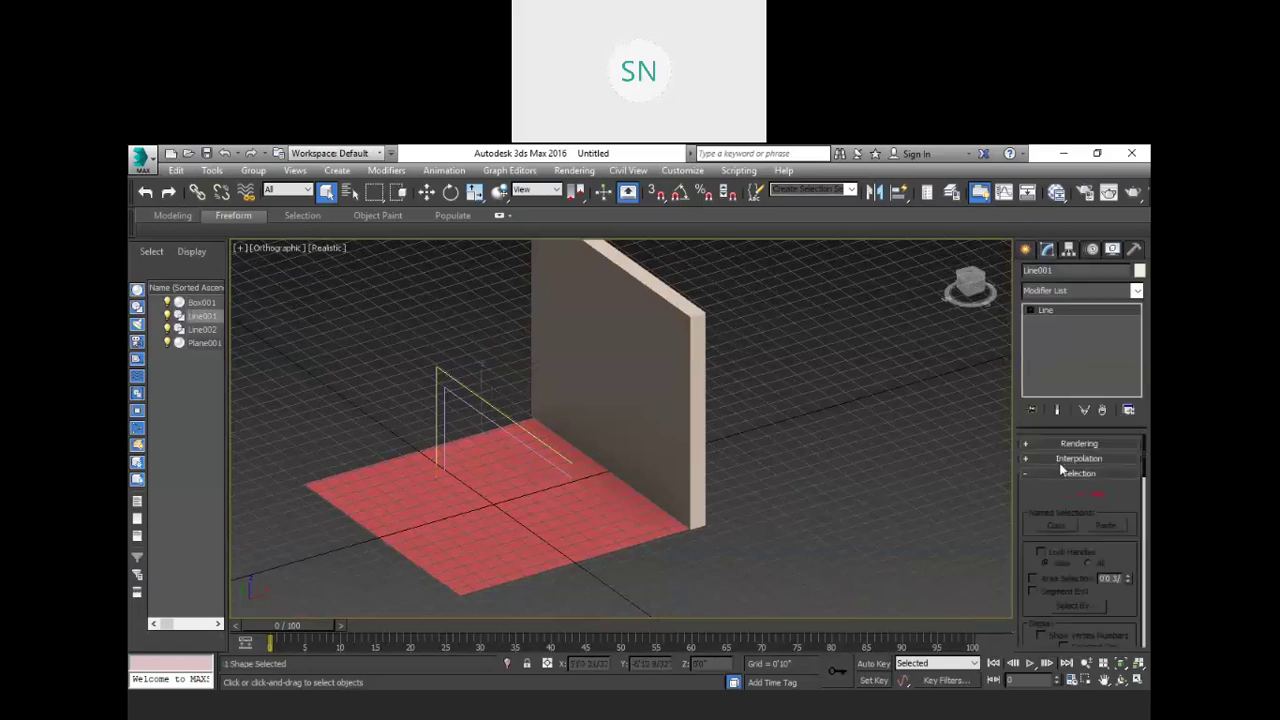
pyautogui.click(1025, 445)
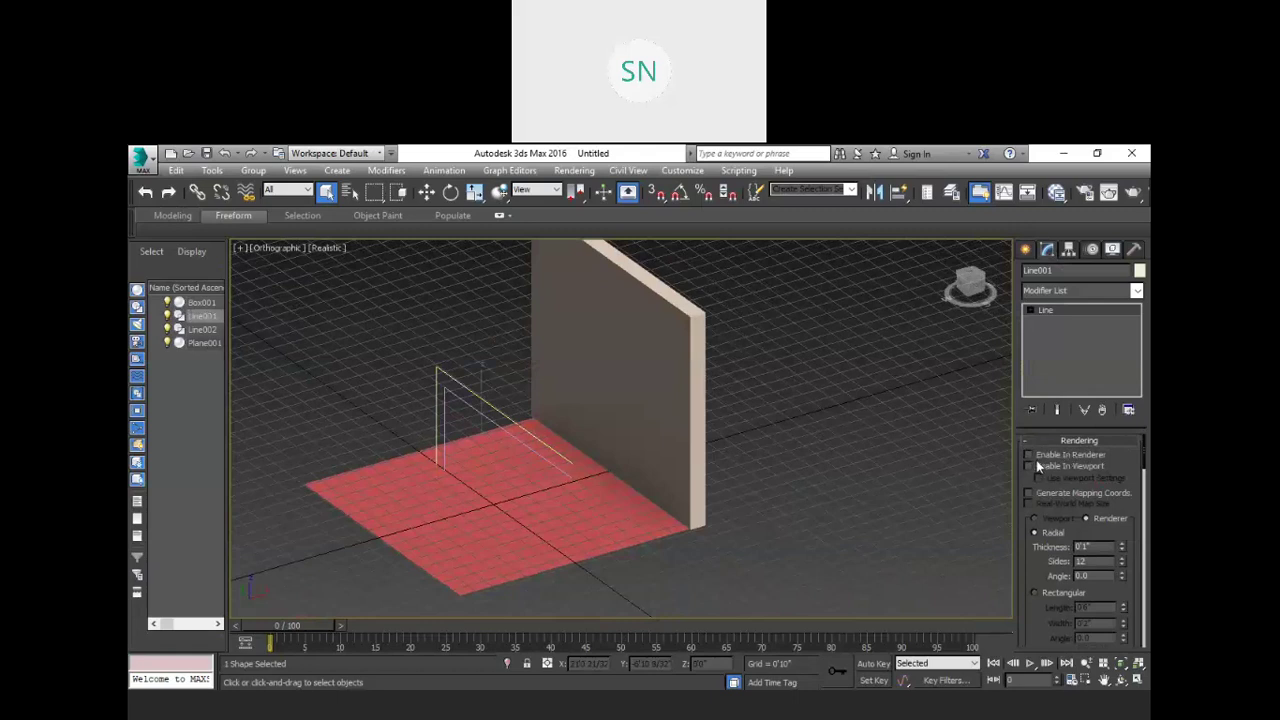
pyautogui.click(1029, 456)
pyautogui.scroll(-1, 1060, 500)
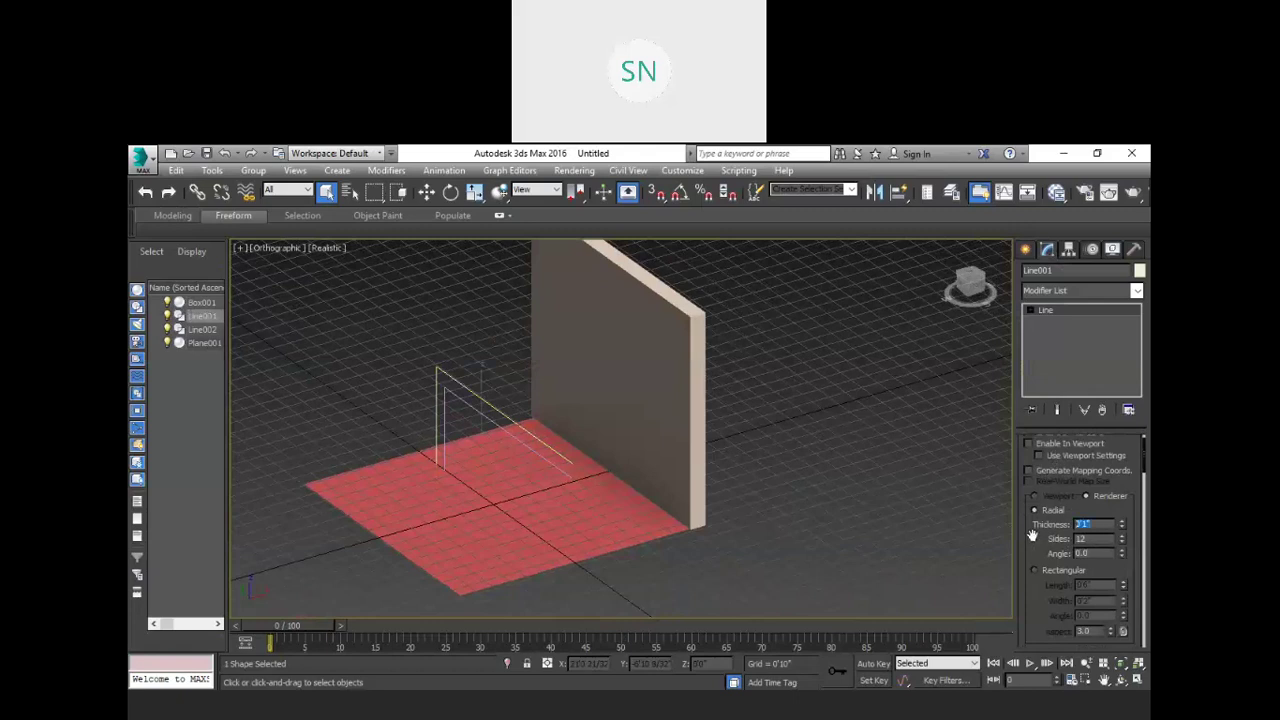
pyautogui.scroll(4, 471, 383)
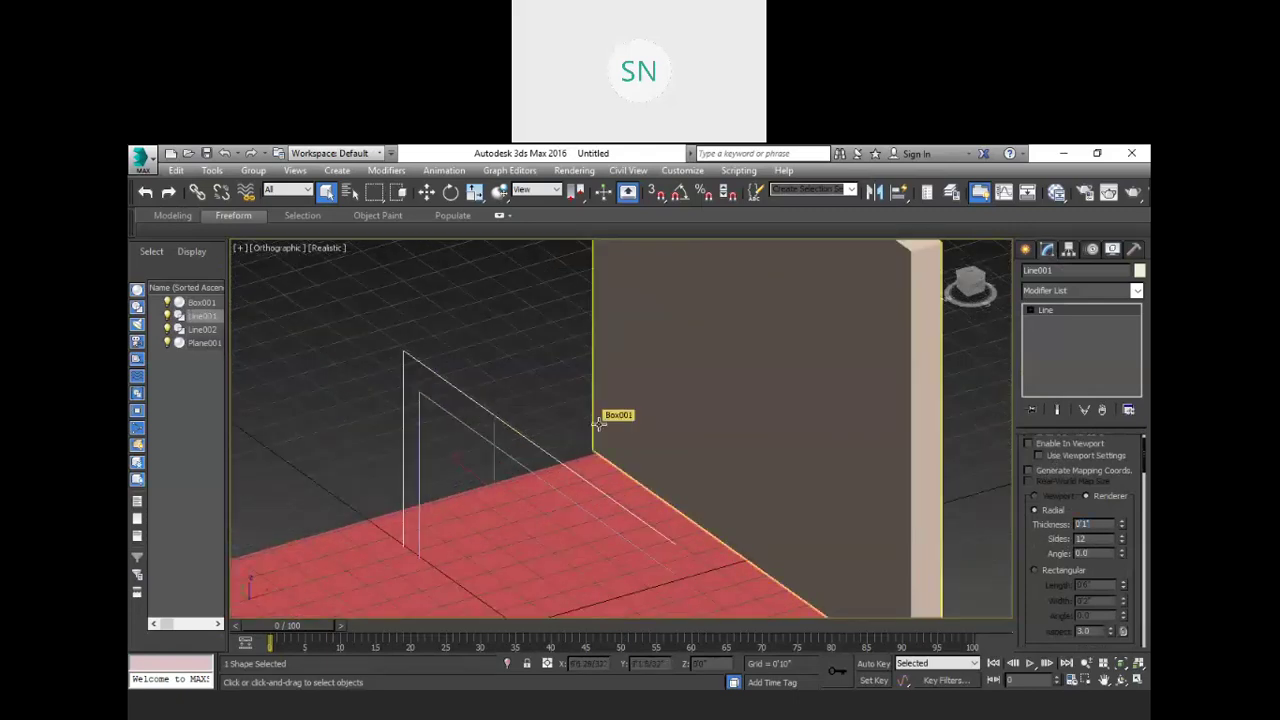
pyautogui.hotkey('shift', 'q')
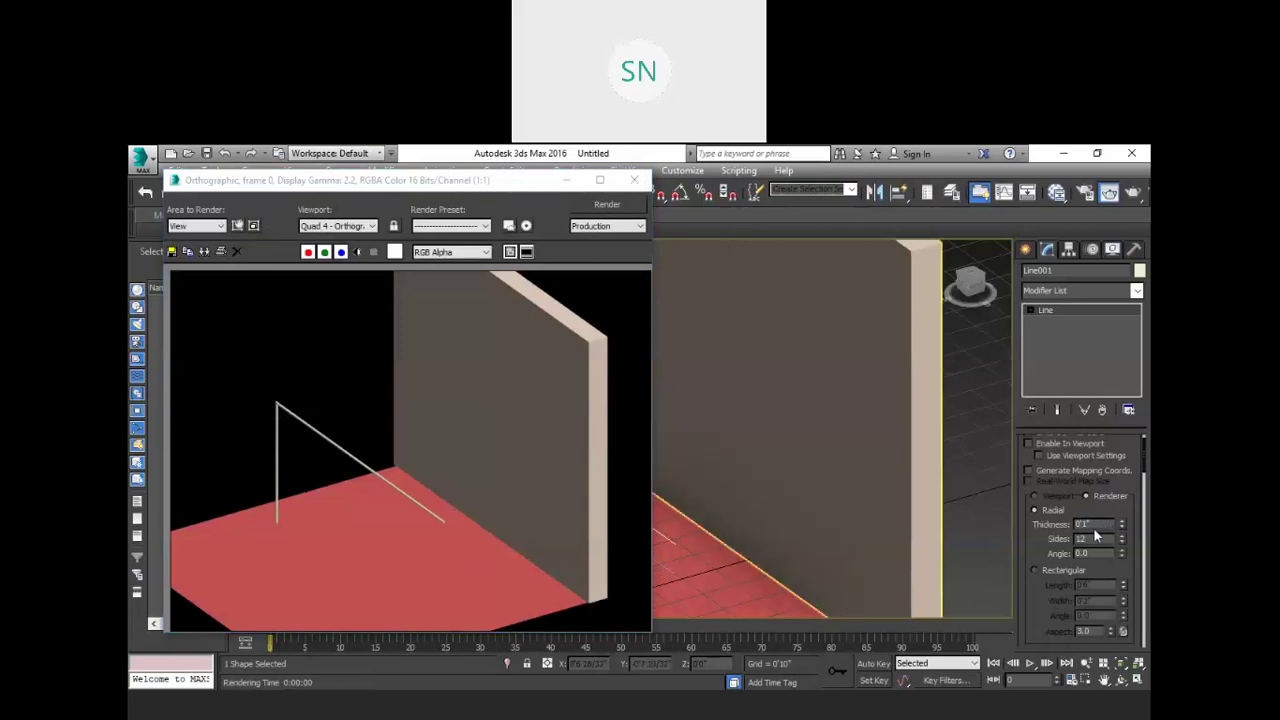
# Step: Set Line001's render thickness to 0'2", re-render, and close the rendered frame
pyautogui.doubleClick(1080, 524)
pyautogui.write('2')
pyautogui.press('Return')
pyautogui.click(603, 204)
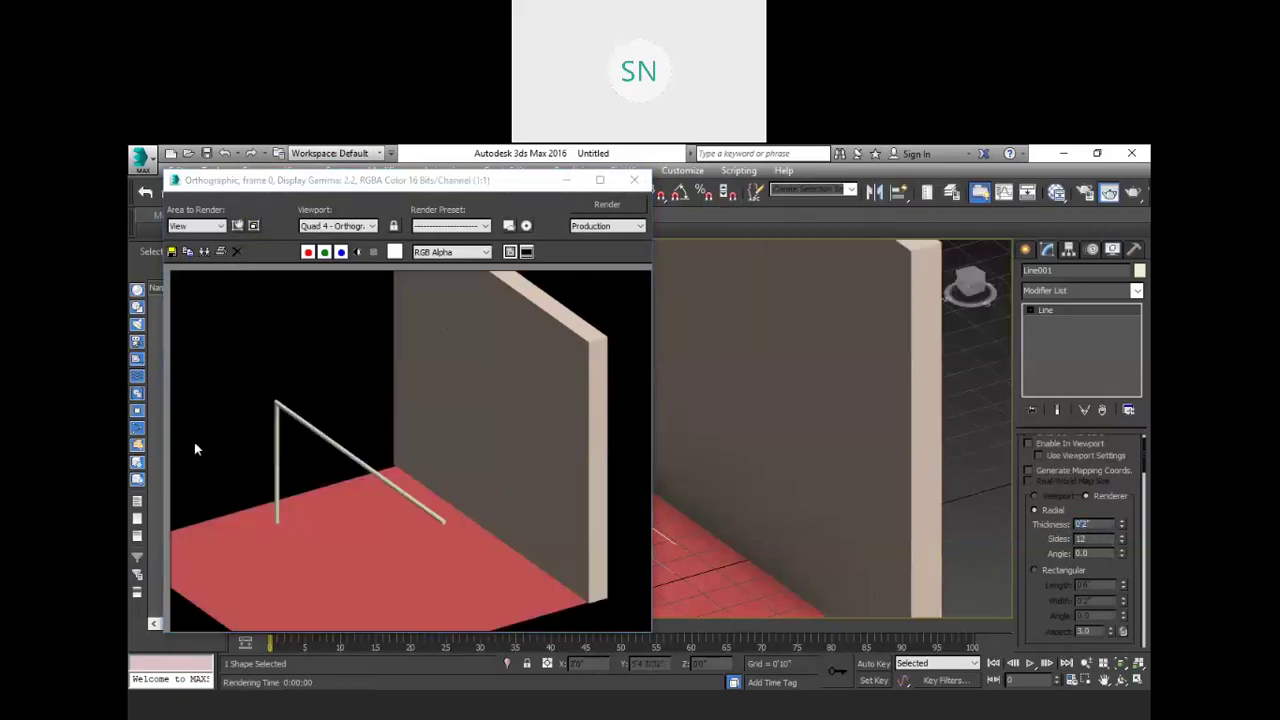
pyautogui.click(634, 180)
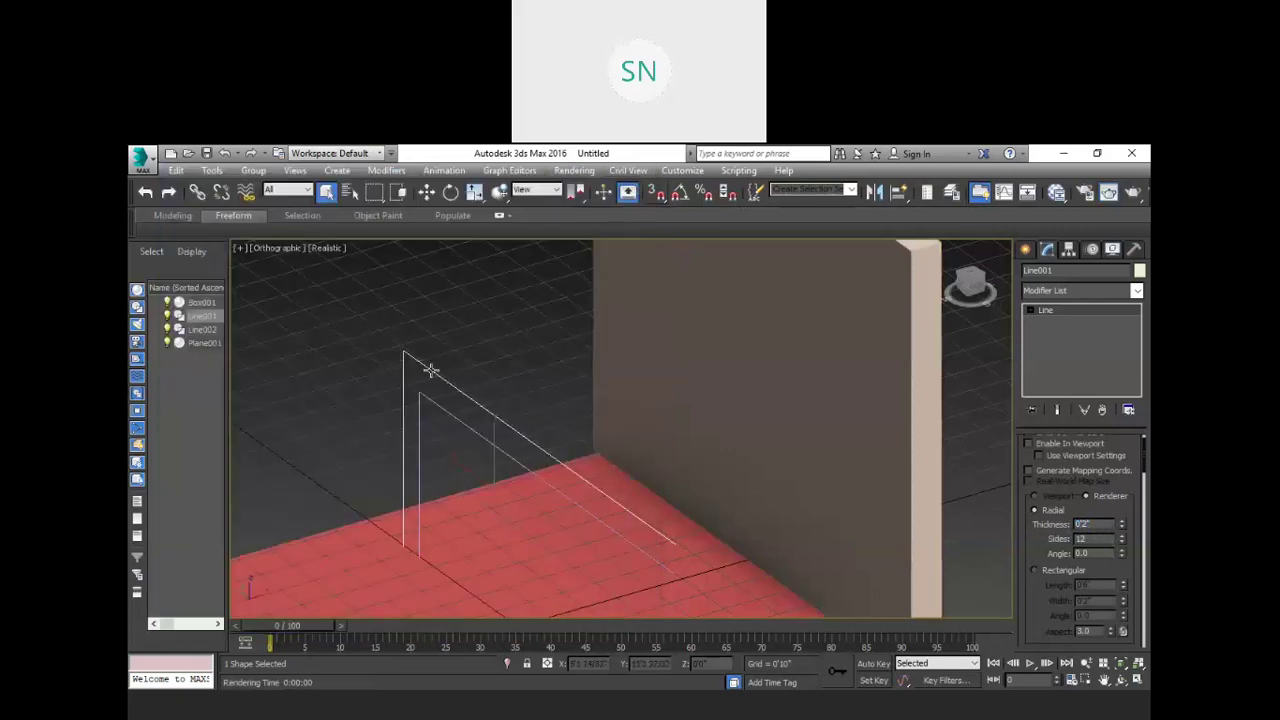
# Step: Fillet Line001's top corner vertex to 0'10" in Vertex mode
pyautogui.scroll(-5, 1071, 492)
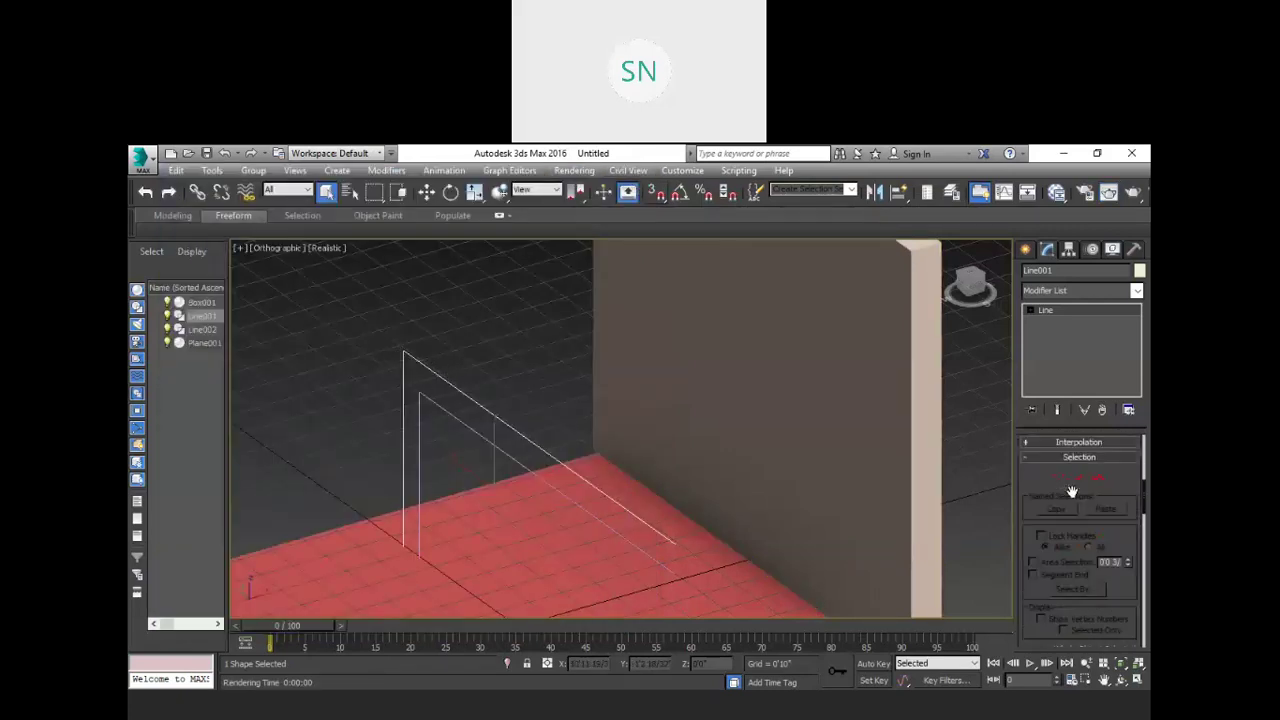
pyautogui.click(1062, 479)
pyautogui.moveTo(368, 336); pyautogui.dragTo(436, 368)
pyautogui.scroll(-5, 1128, 540)
pyautogui.scroll(-5, 1068, 508)
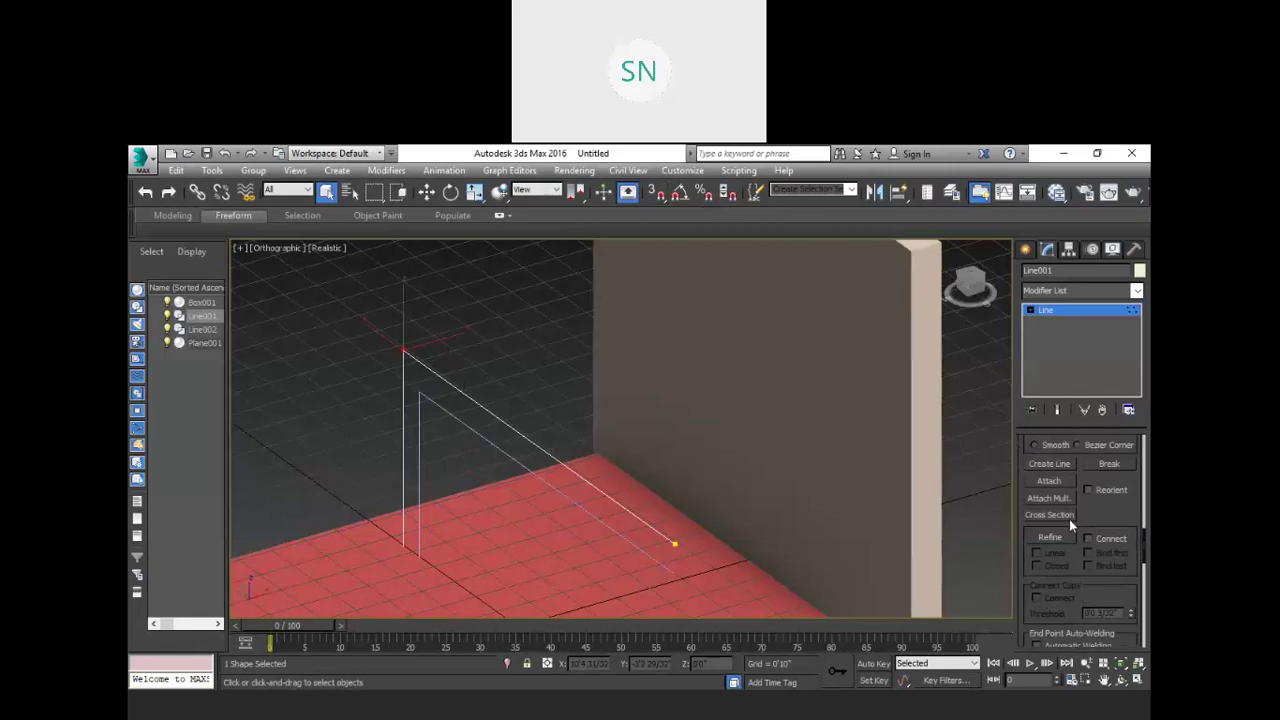
pyautogui.scroll(-5, 1069, 519)
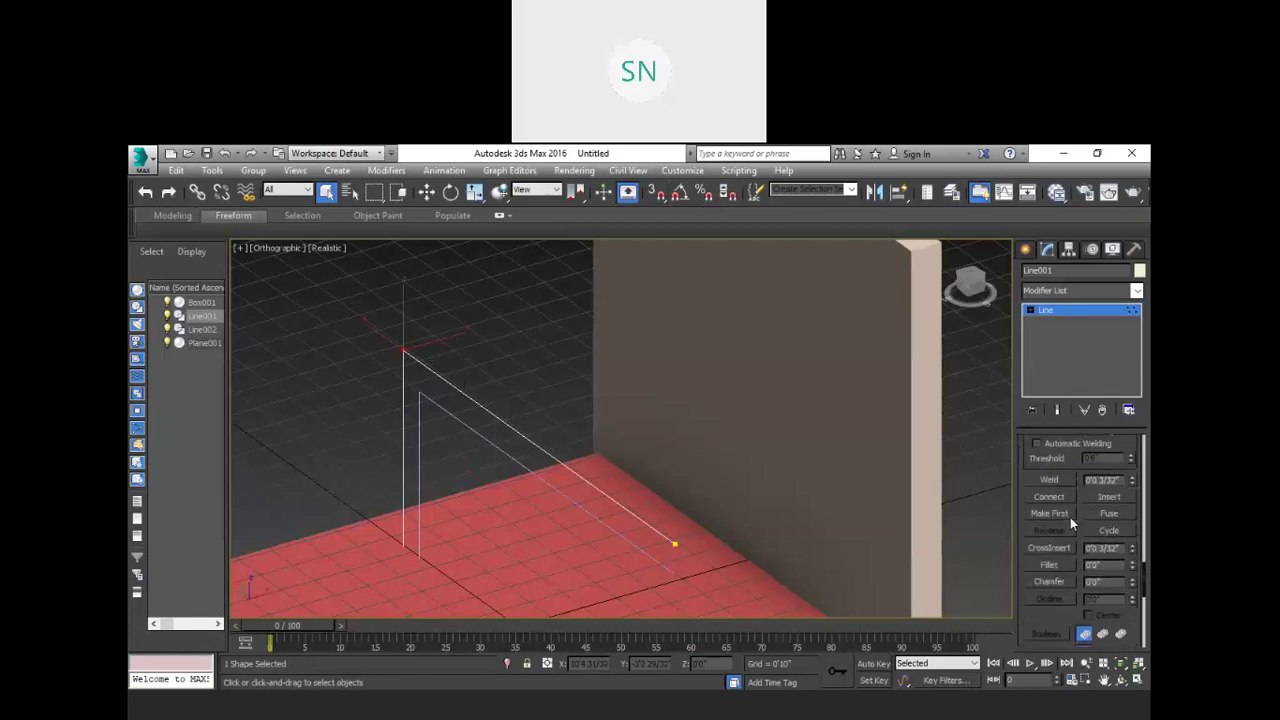
pyautogui.scroll(-3, 1072, 517)
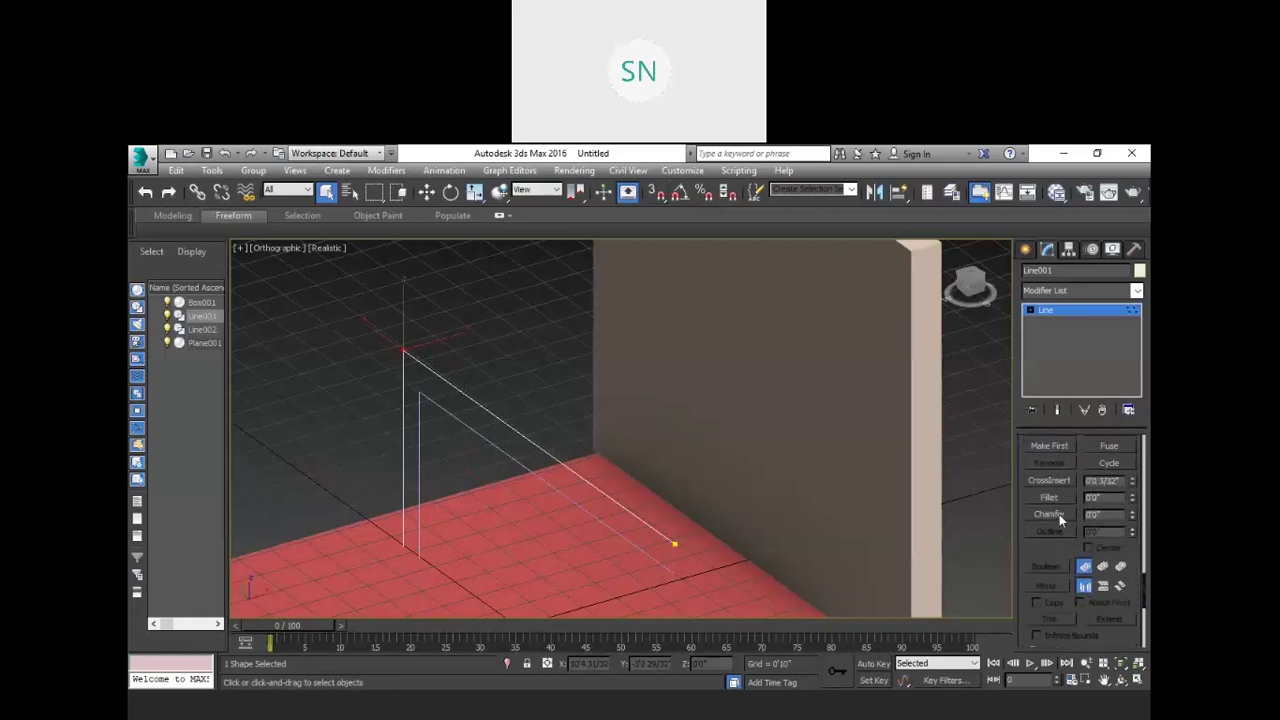
pyautogui.moveTo(1135, 505); pyautogui.dragTo(1133, 492)
pyautogui.click(545, 372)
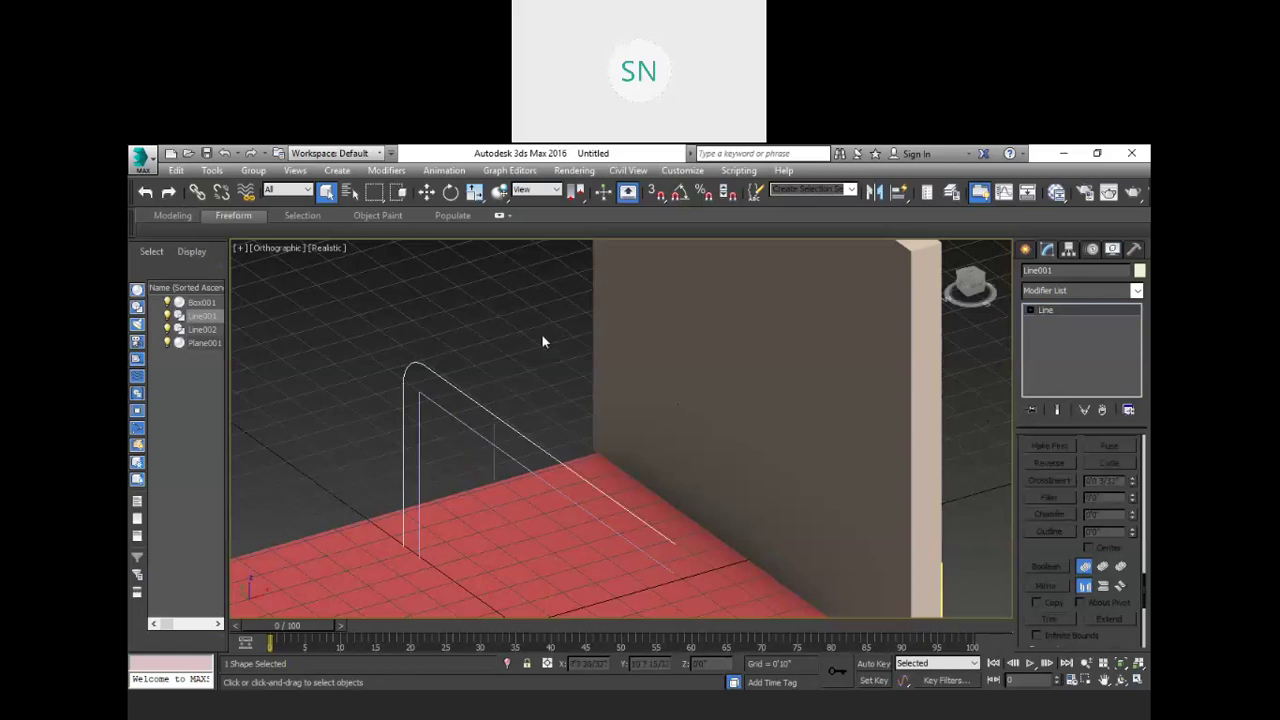
# Step: Fillet Line002's top corner vertex to 3'0", rounding it into a curve
pyautogui.click(449, 411)
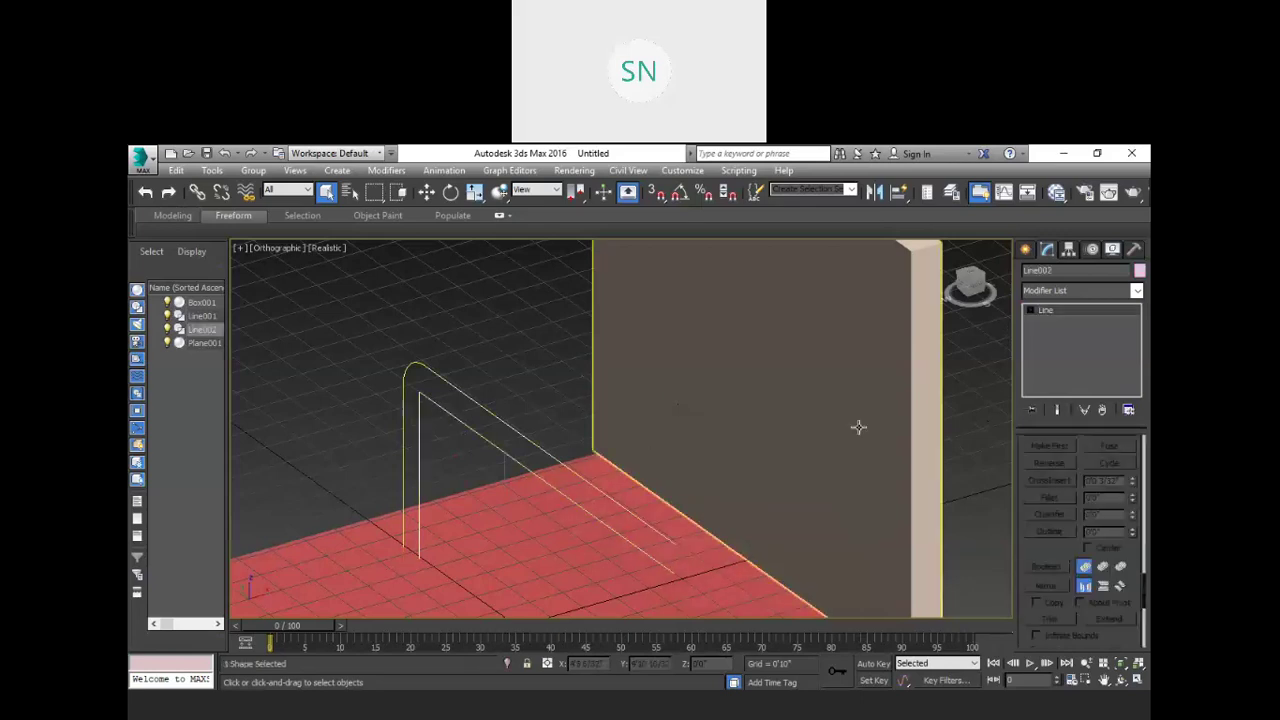
pyautogui.scroll(-3, 1072, 474)
pyautogui.scroll(5, 1073, 474)
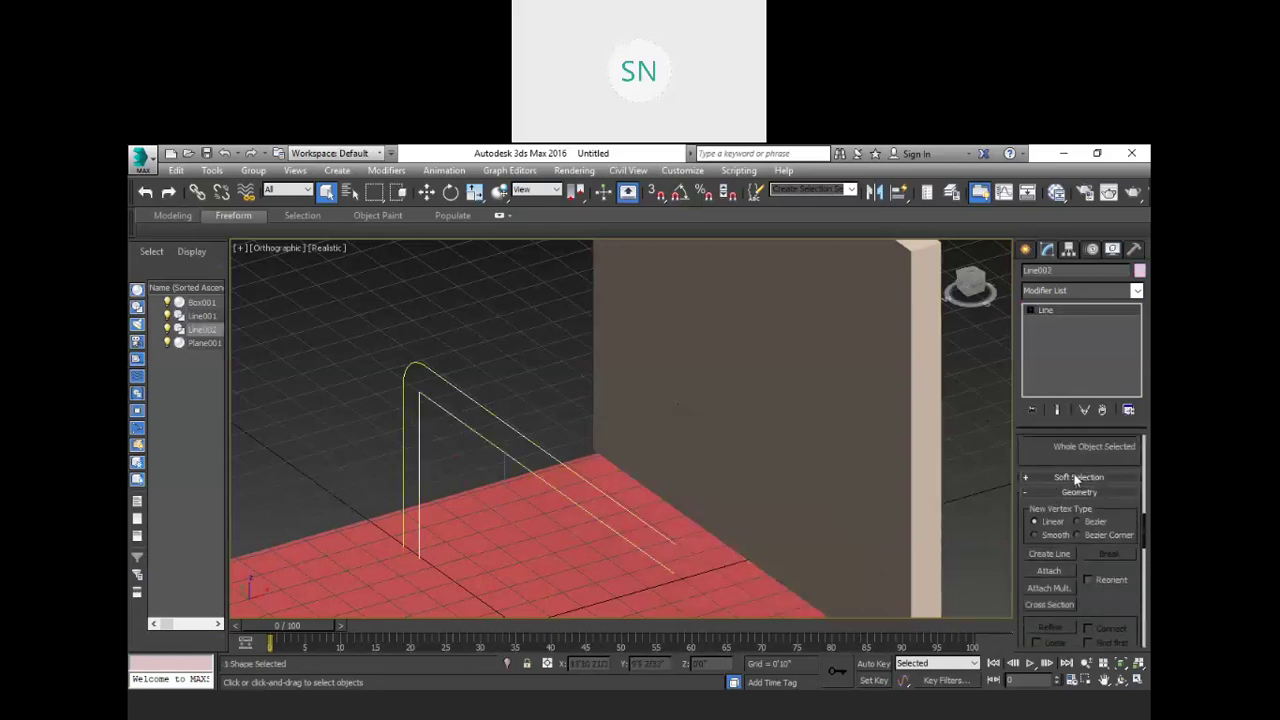
pyautogui.scroll(1, 1073, 478)
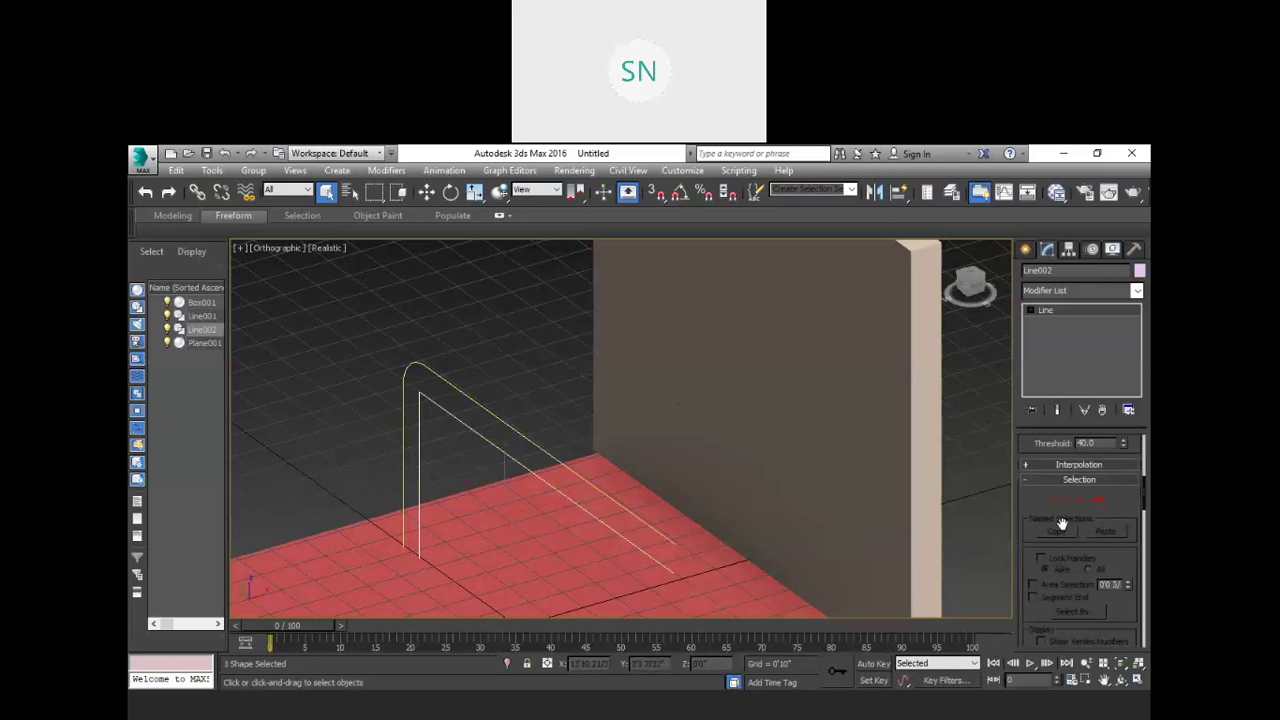
pyautogui.click(1061, 500)
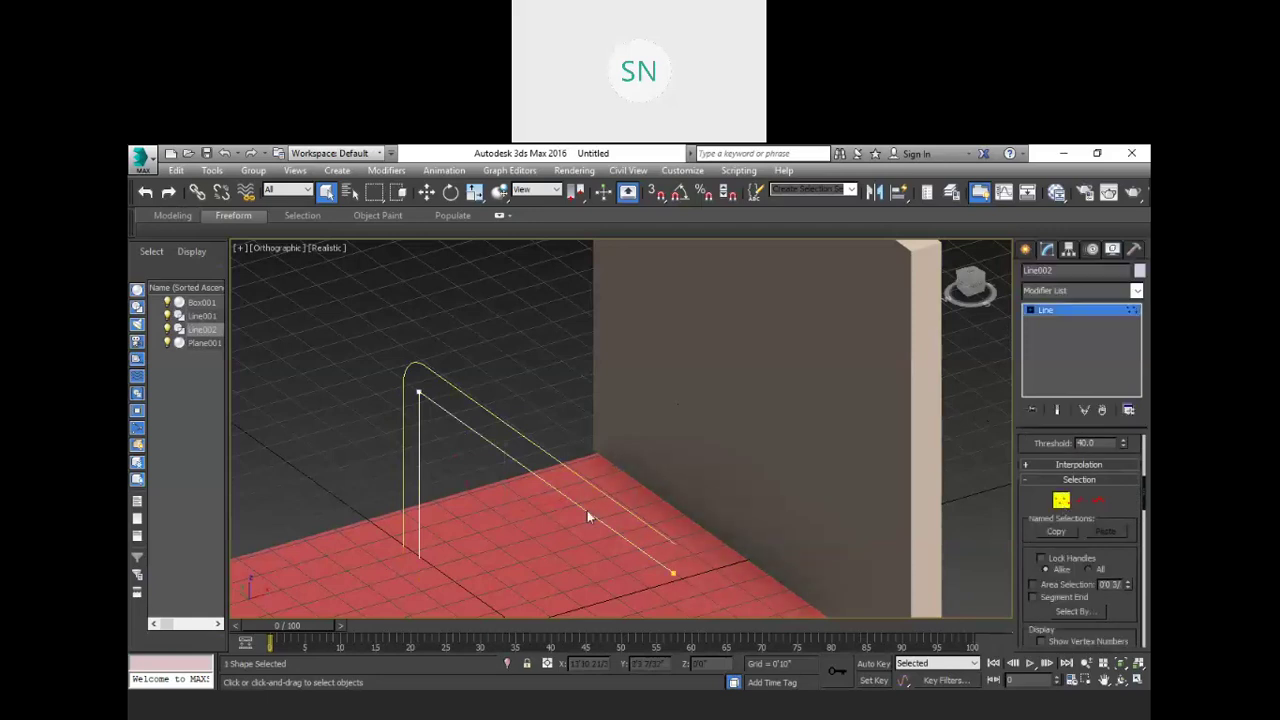
pyautogui.click(422, 396)
pyautogui.scroll(-10, 1065, 476)
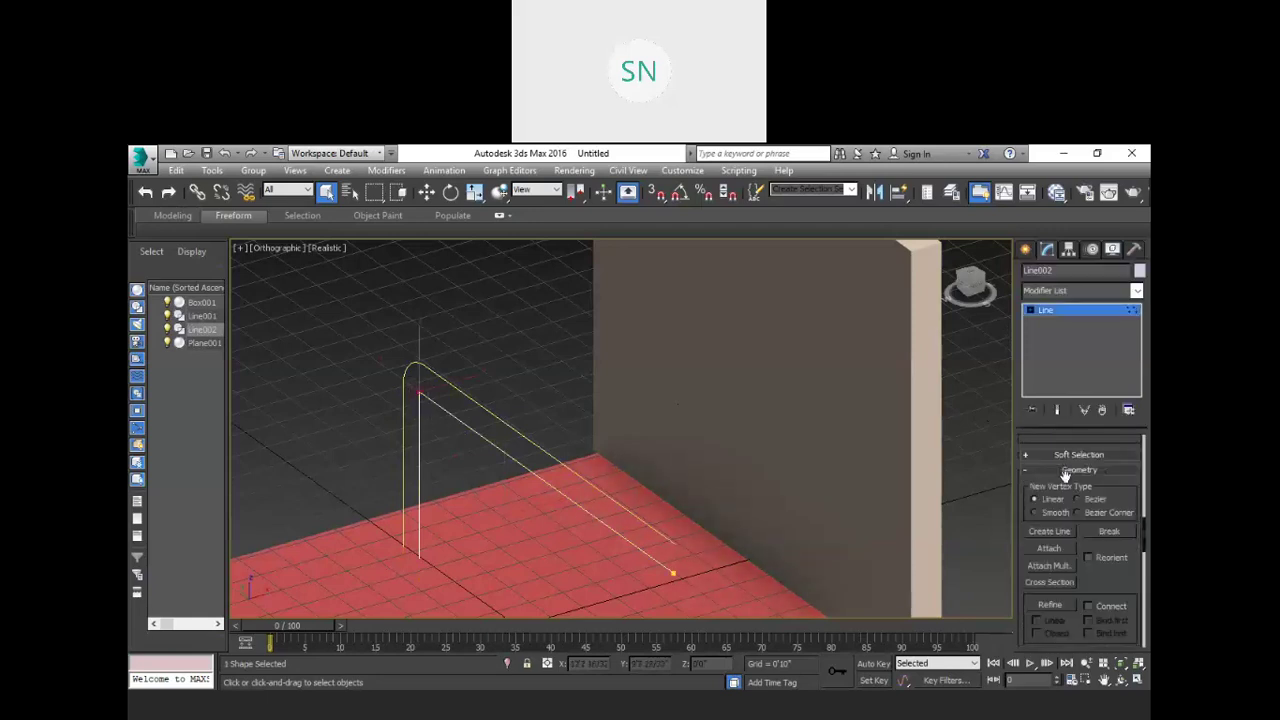
pyautogui.scroll(-8, 1065, 476)
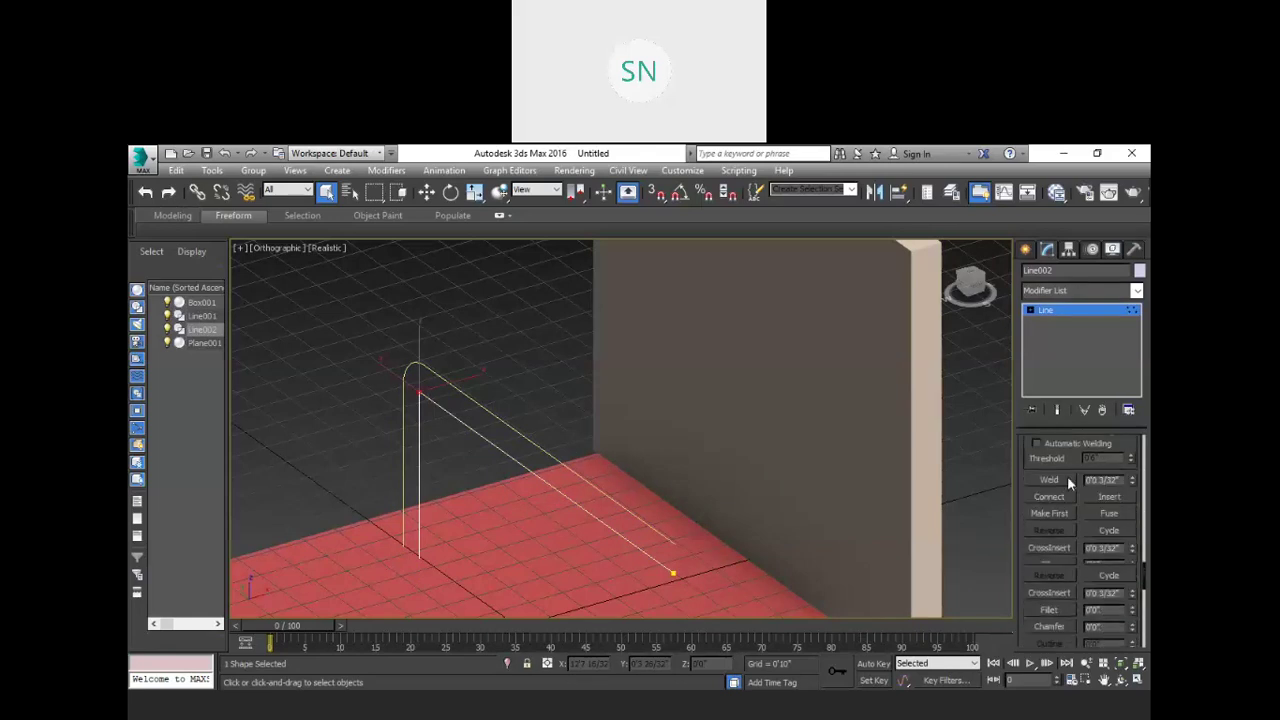
pyautogui.scroll(-1, 1068, 479)
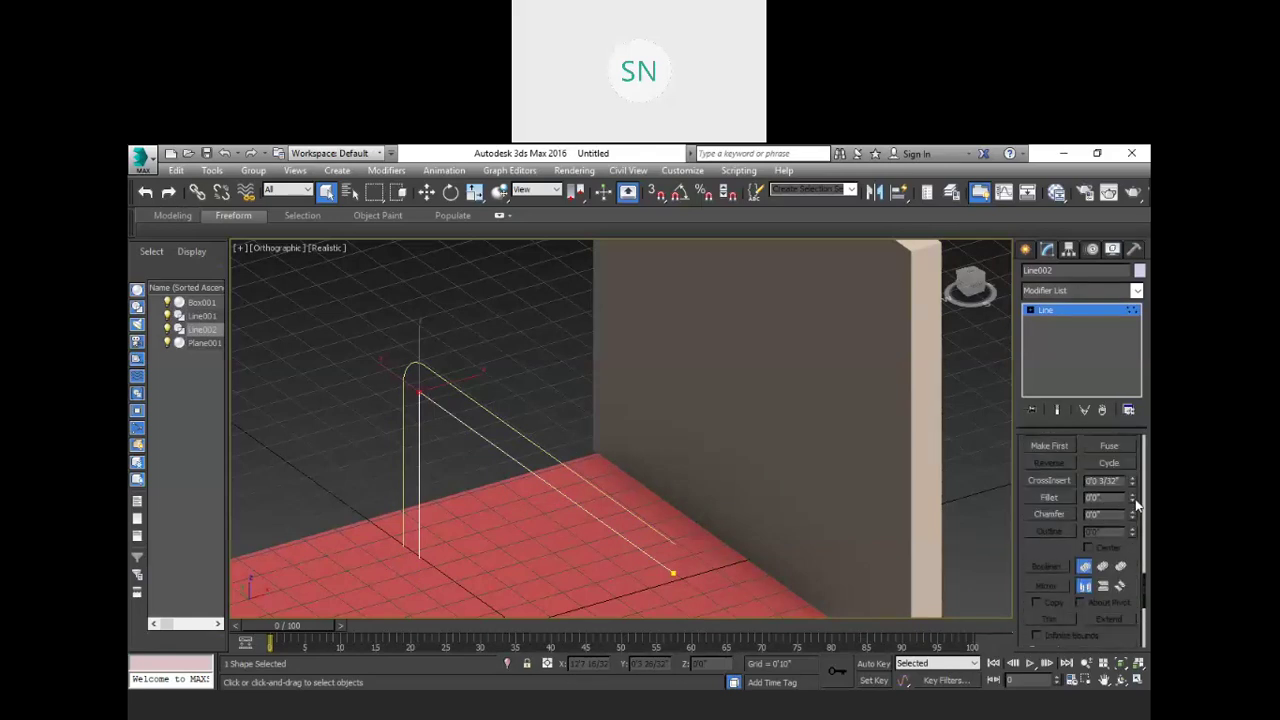
pyautogui.moveTo(1134, 499); pyautogui.dragTo(1136, 494)
pyautogui.click(557, 397)
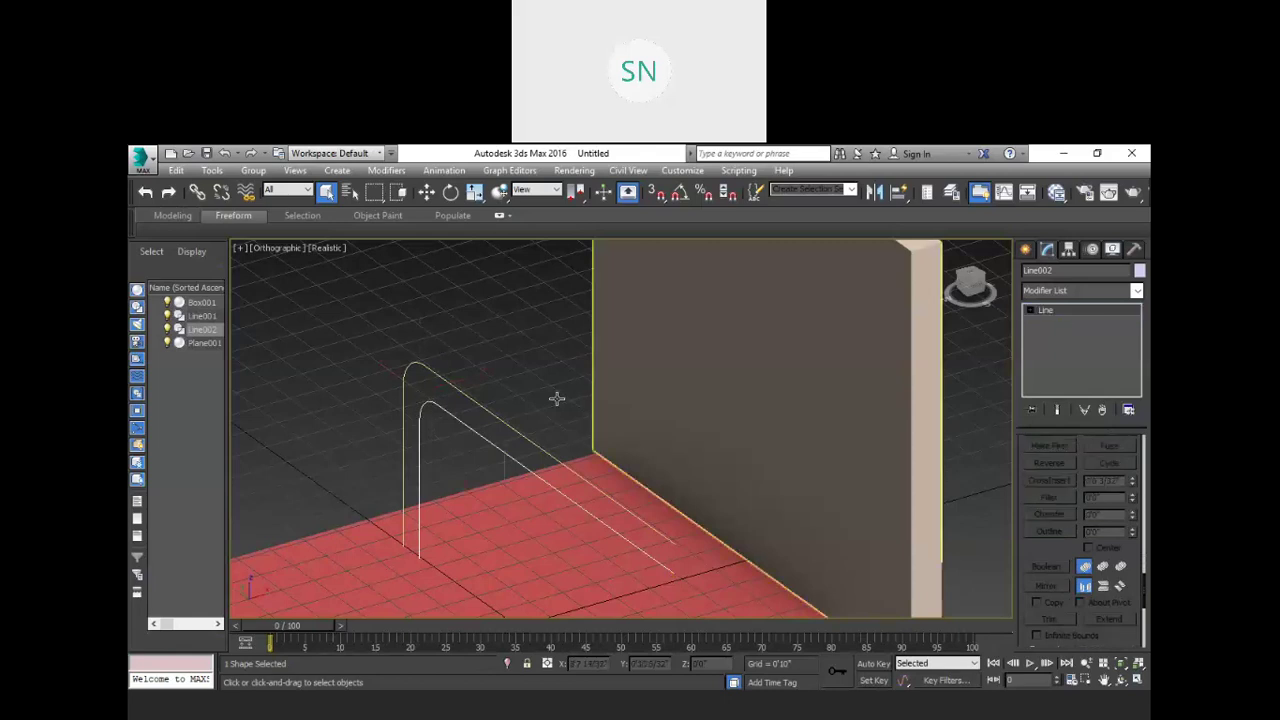
# Step: Enable Line002 in the renderer with thickness 1 and render both arches
pyautogui.click(433, 403)
pyautogui.scroll(-5, 1067, 478)
pyautogui.scroll(6, 1069, 478)
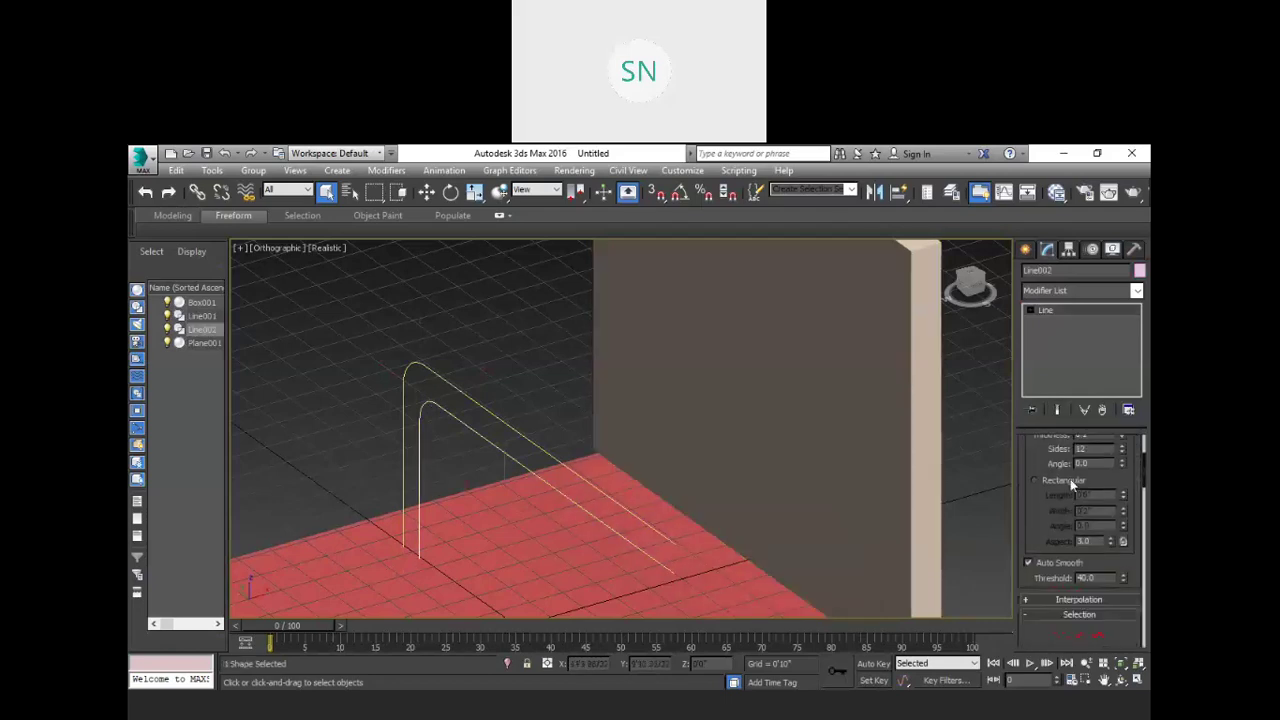
pyautogui.click(1029, 458)
pyautogui.scroll(-2, 1040, 475)
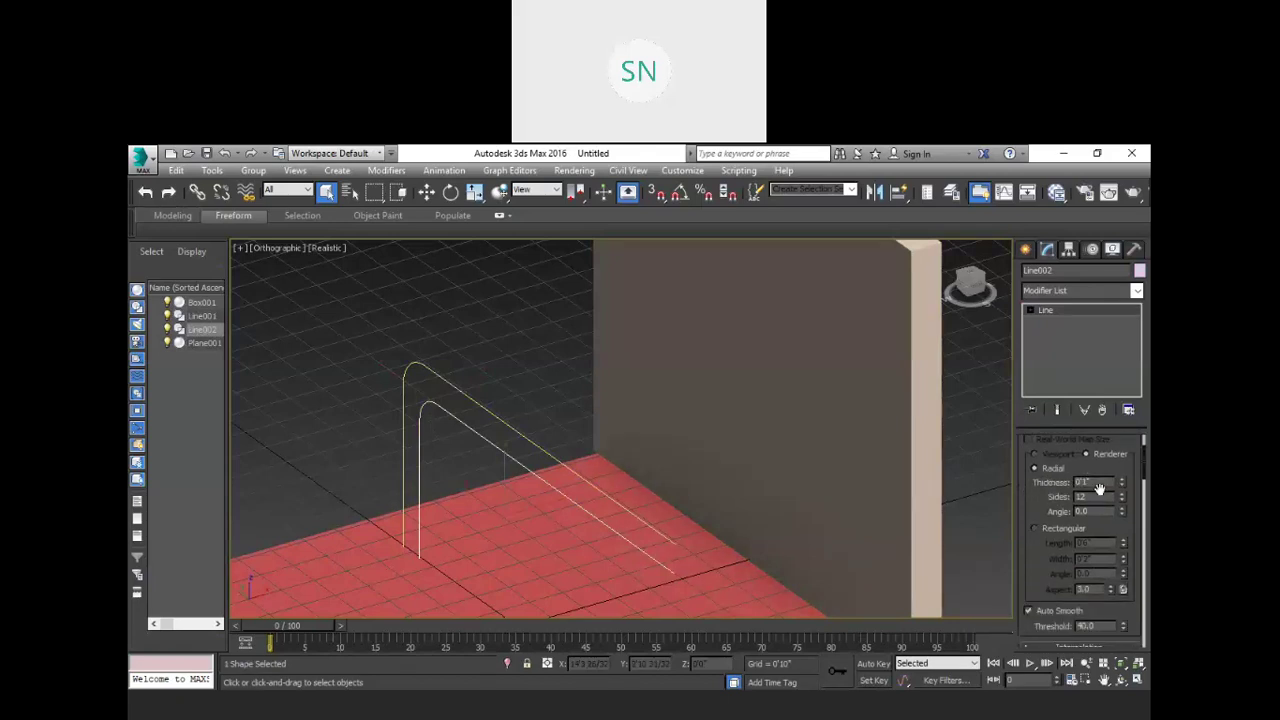
pyautogui.write('1')
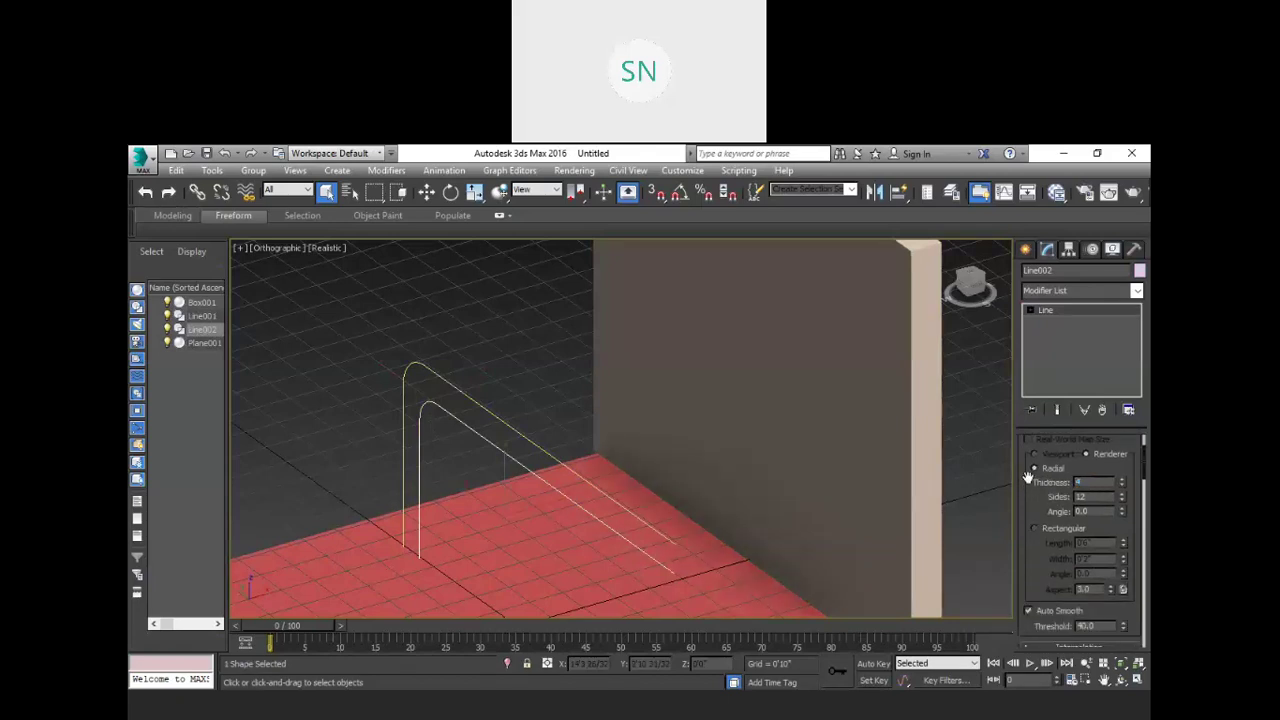
pyautogui.click(483, 356)
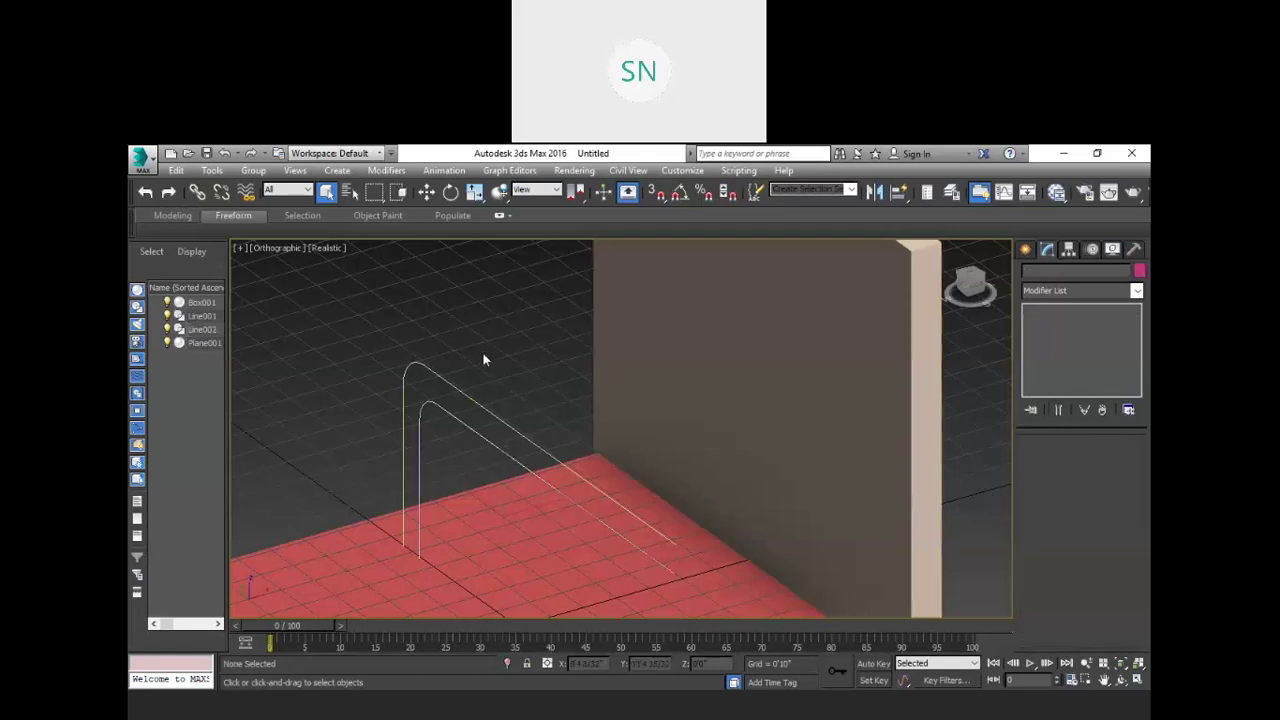
pyautogui.hotkey('shift', 'q')
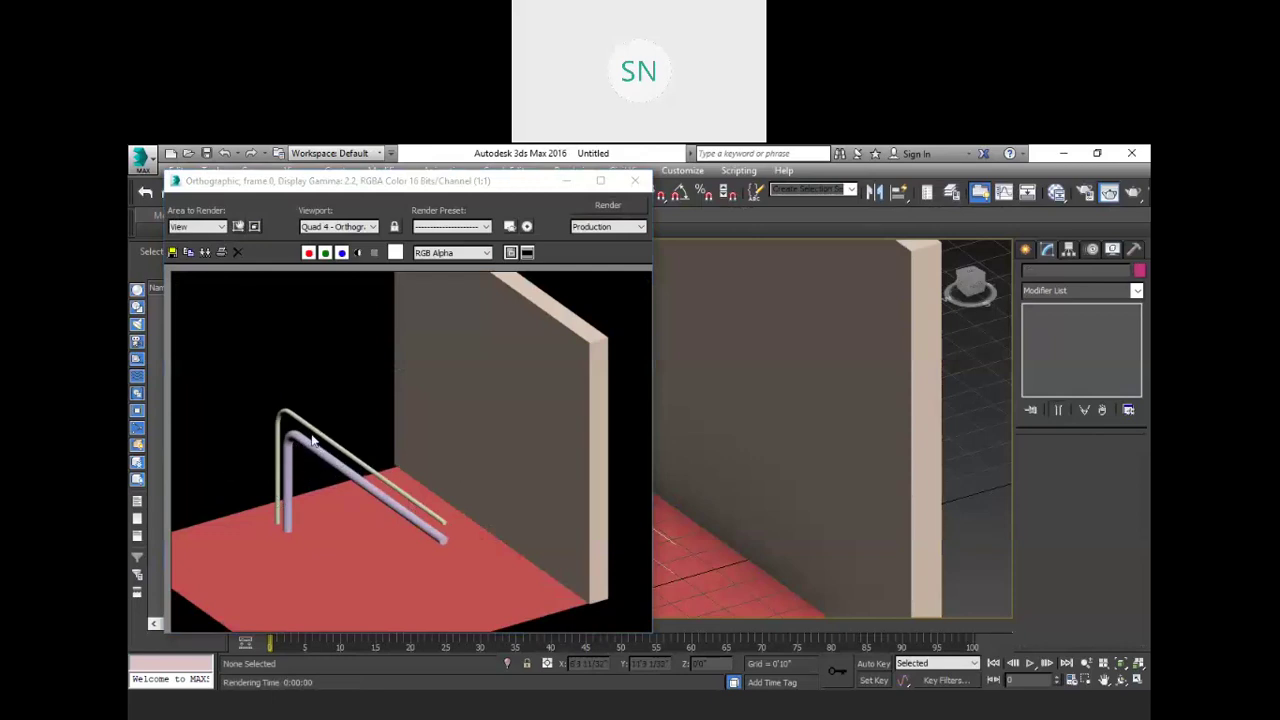
pyautogui.click(634, 180)
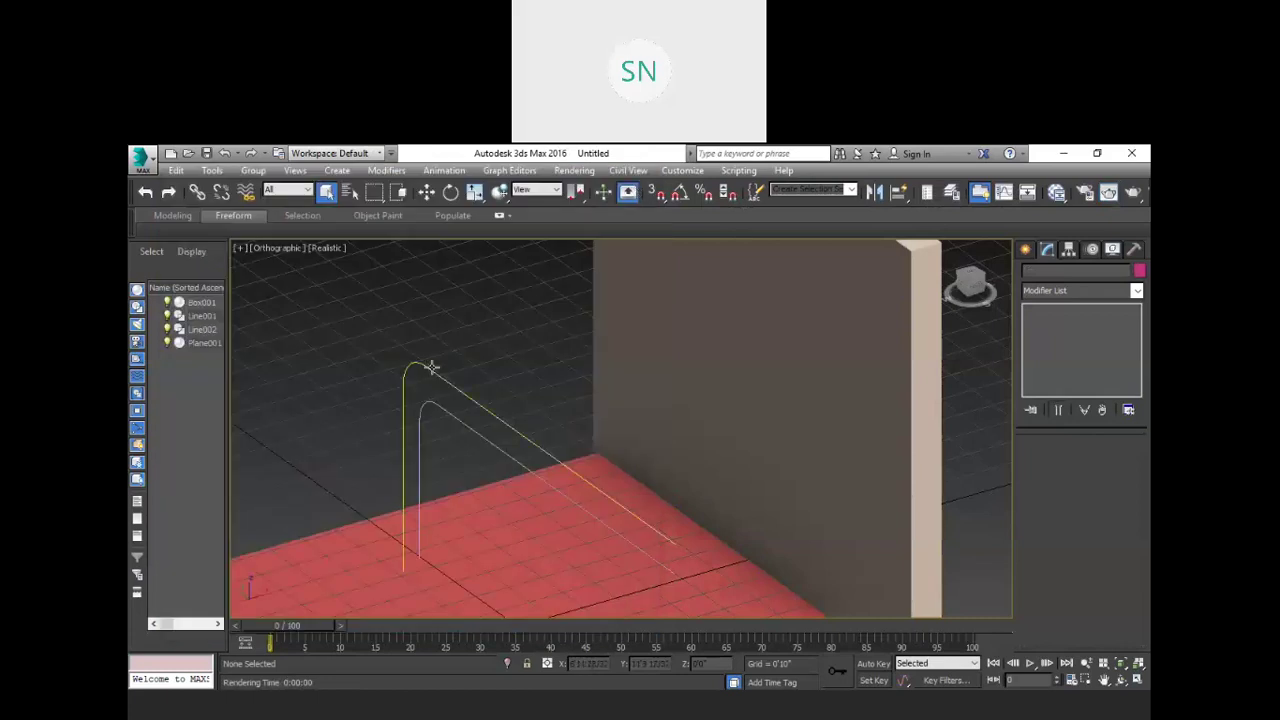
# Step: Set render thickness to 0.3 on Line001 and 3 on Line002
pyautogui.click(425, 368)
pyautogui.write('0.3')
pyautogui.press('Return')
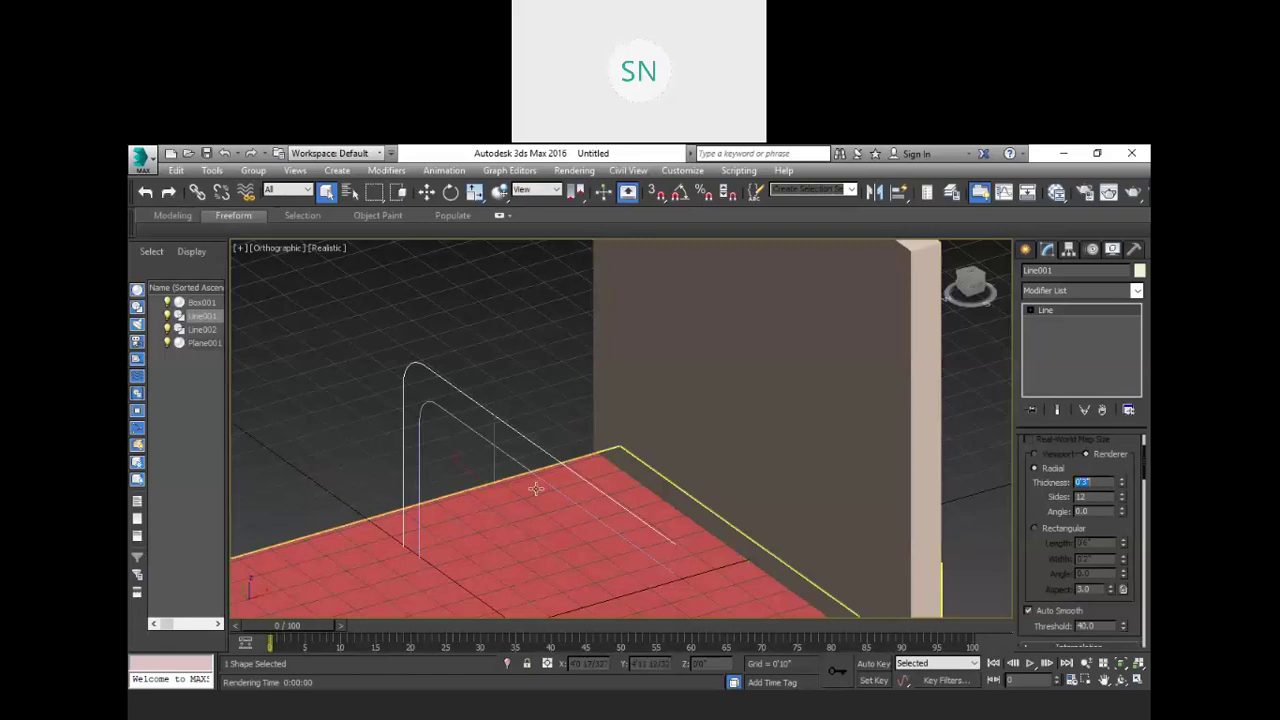
pyautogui.click(487, 435)
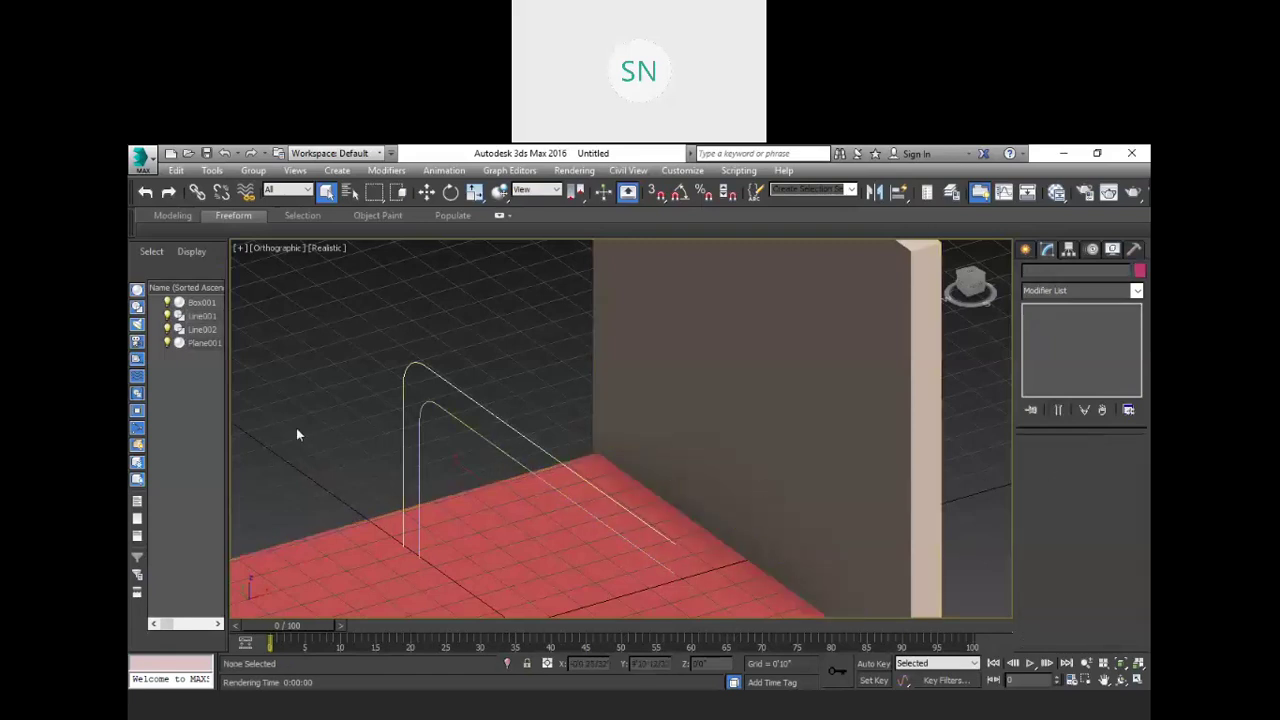
pyautogui.click(474, 432)
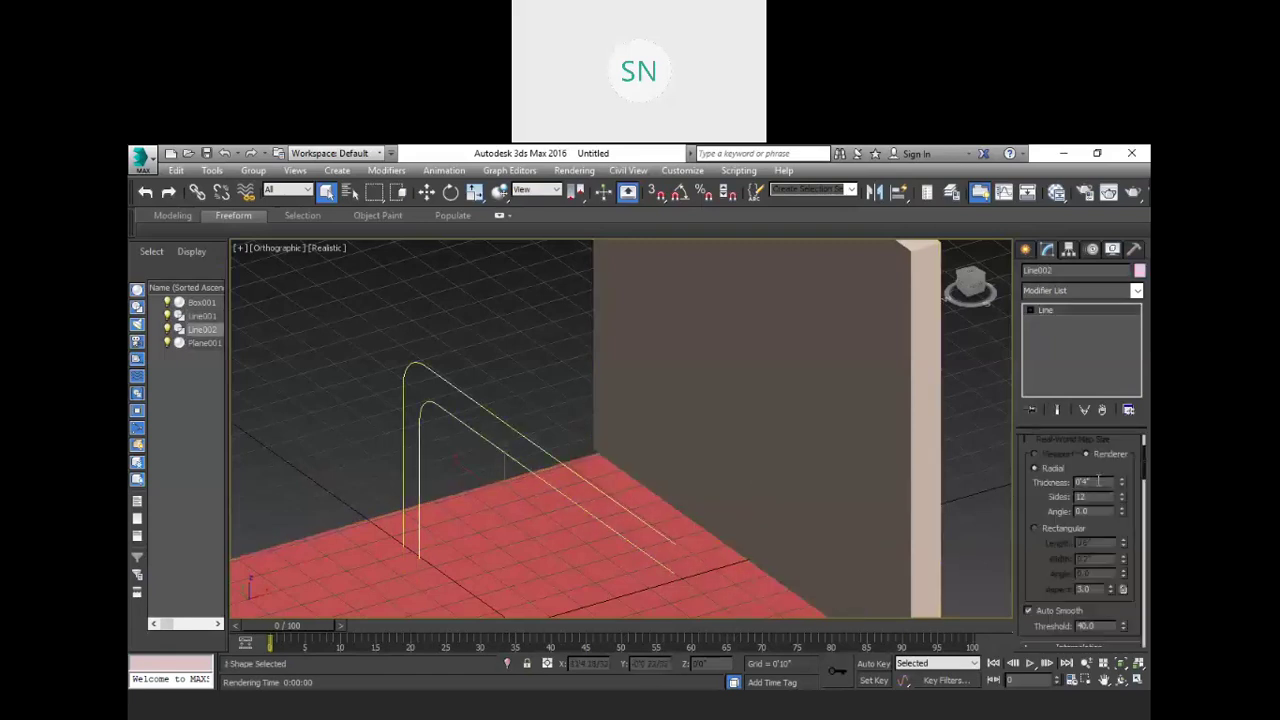
pyautogui.write('3')
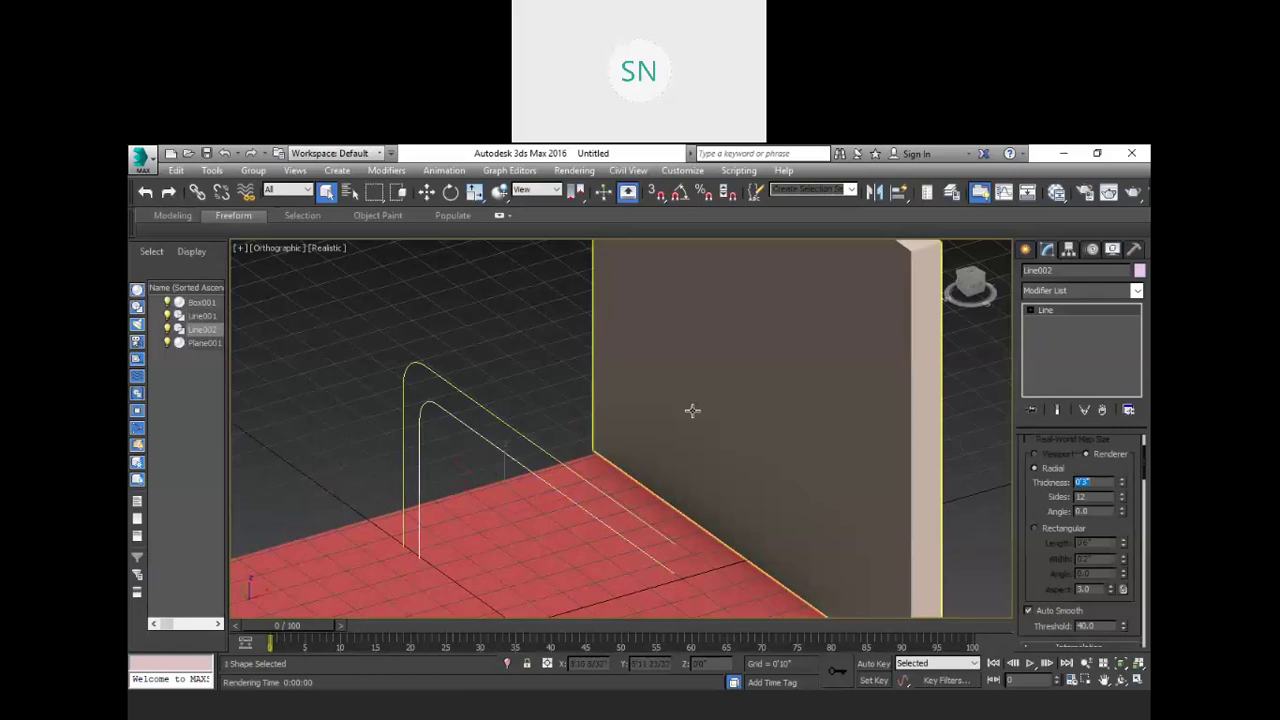
pyautogui.click(520, 377)
pyautogui.moveTo(462, 441); pyautogui.dragTo(390, 355)
# Step: Move both arch lines along X, checking in Front view, until they touch the wall's edge
pyautogui.press('w')
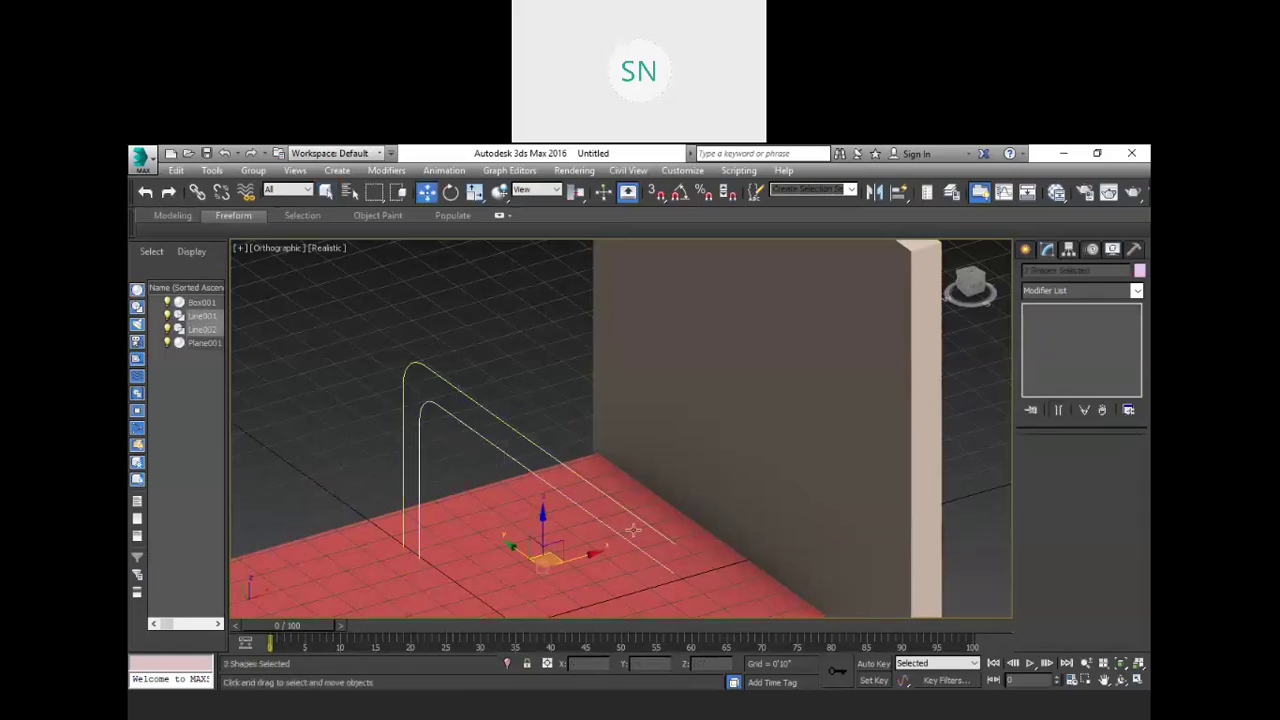
pyautogui.moveTo(599, 537); pyautogui.dragTo(804, 478)
pyautogui.click(979, 287)
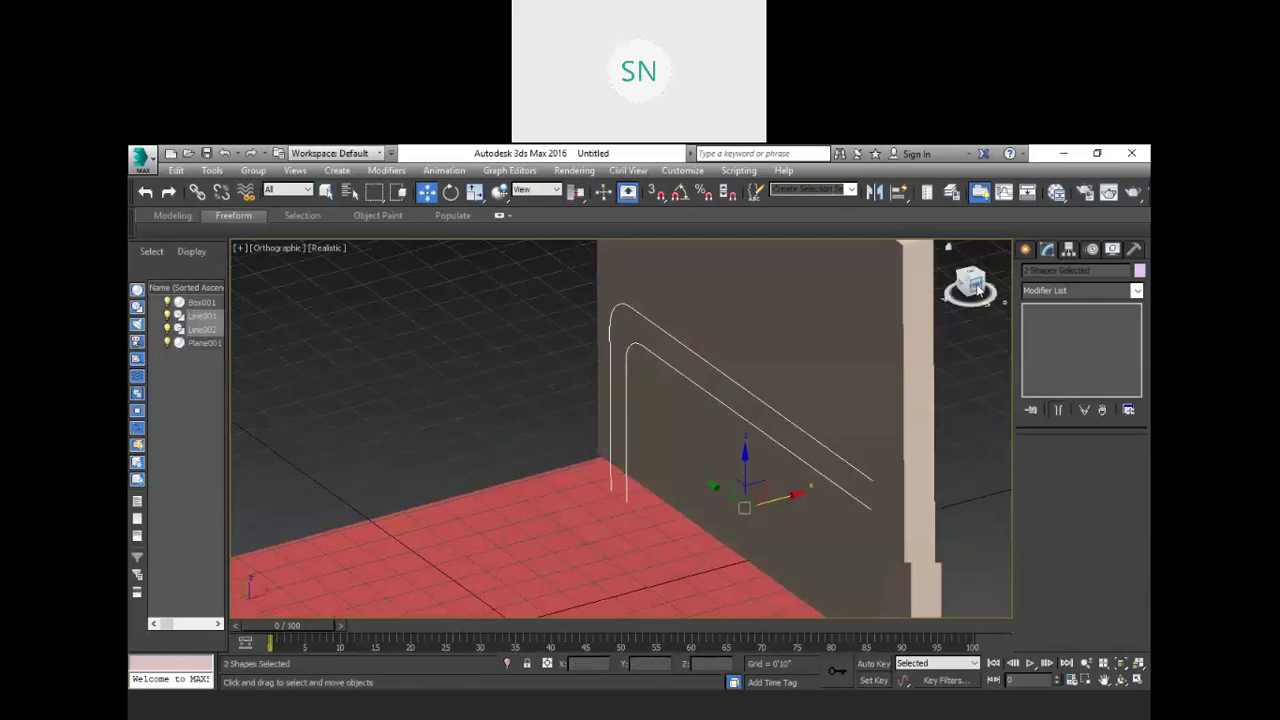
pyautogui.moveTo(724, 463); pyautogui.dragTo(746, 465)
pyautogui.click(827, 388)
pyautogui.moveTo(968, 278); pyautogui.dragTo(965, 280)
pyautogui.click(965, 280)
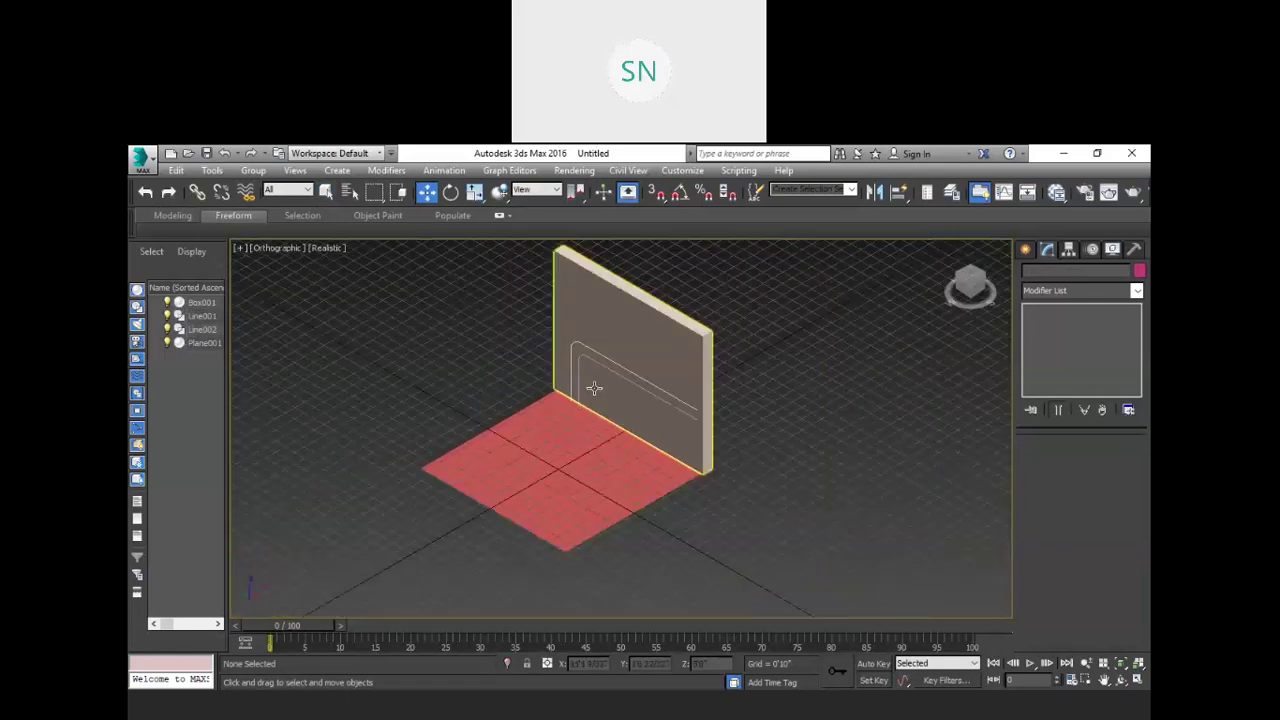
# Step: Return to the Perspective view, zoom out over the room, and show the Create panel
pyautogui.press('p')
pyautogui.scroll(10, 581, 395)
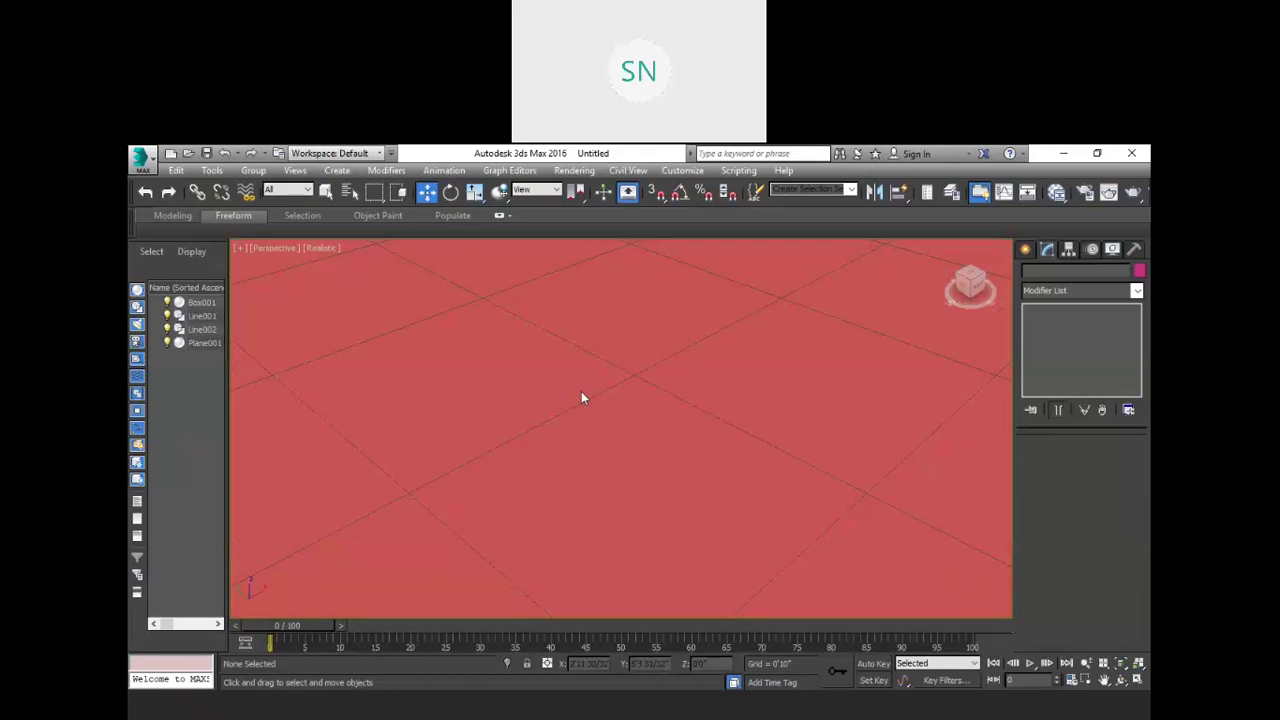
pyautogui.scroll(-8, 581, 397)
pyautogui.scroll(3, 622, 372)
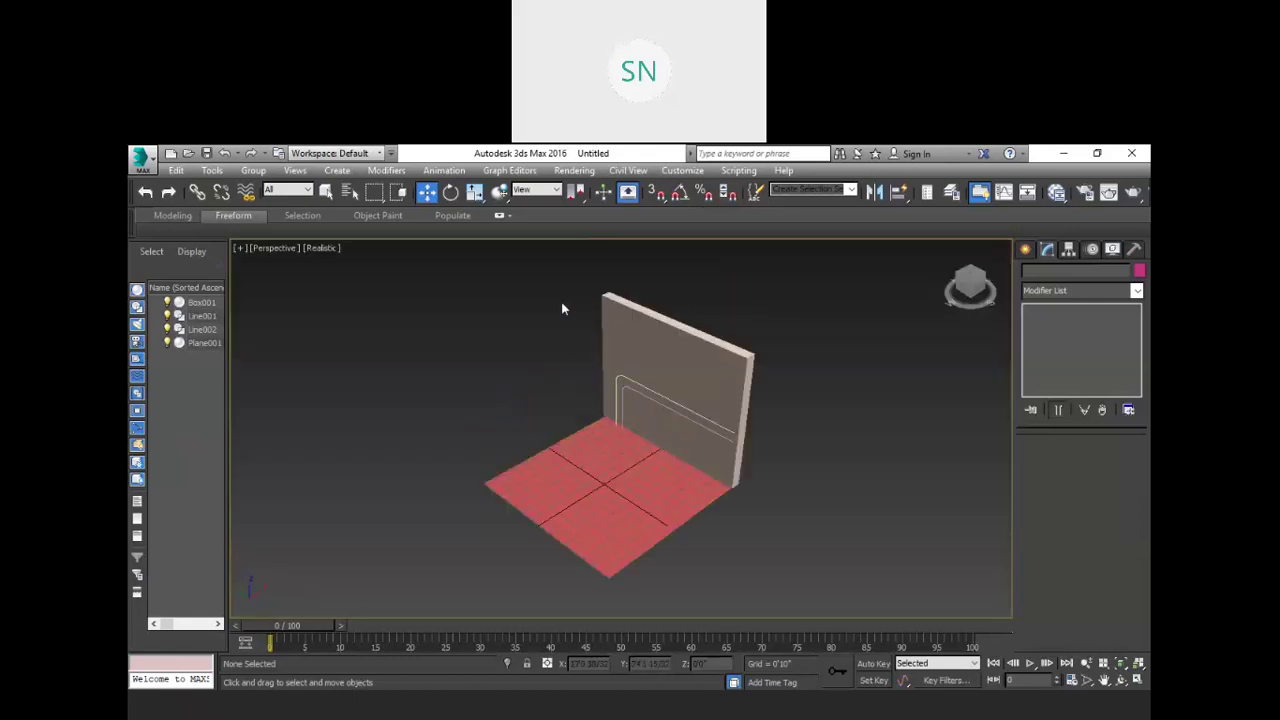
pyautogui.click(1026, 249)
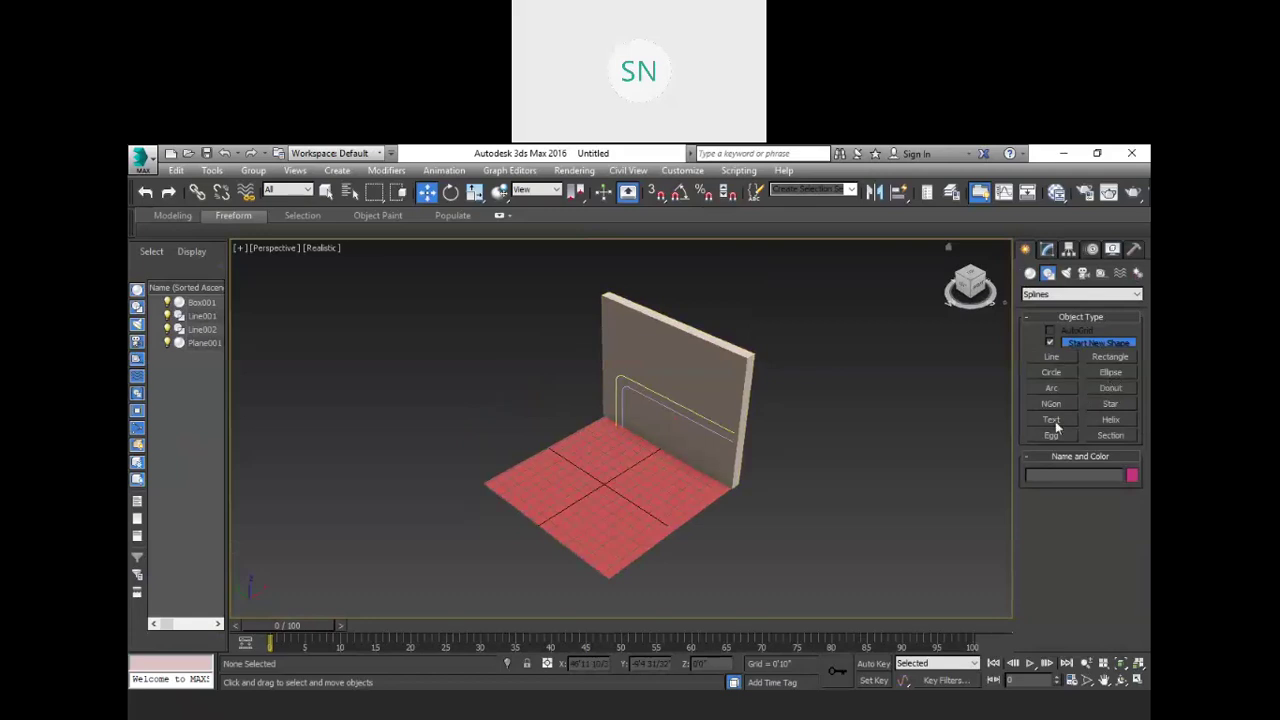
# Step: Place a Standard Free Spot light in the scene
pyautogui.click(1066, 273)
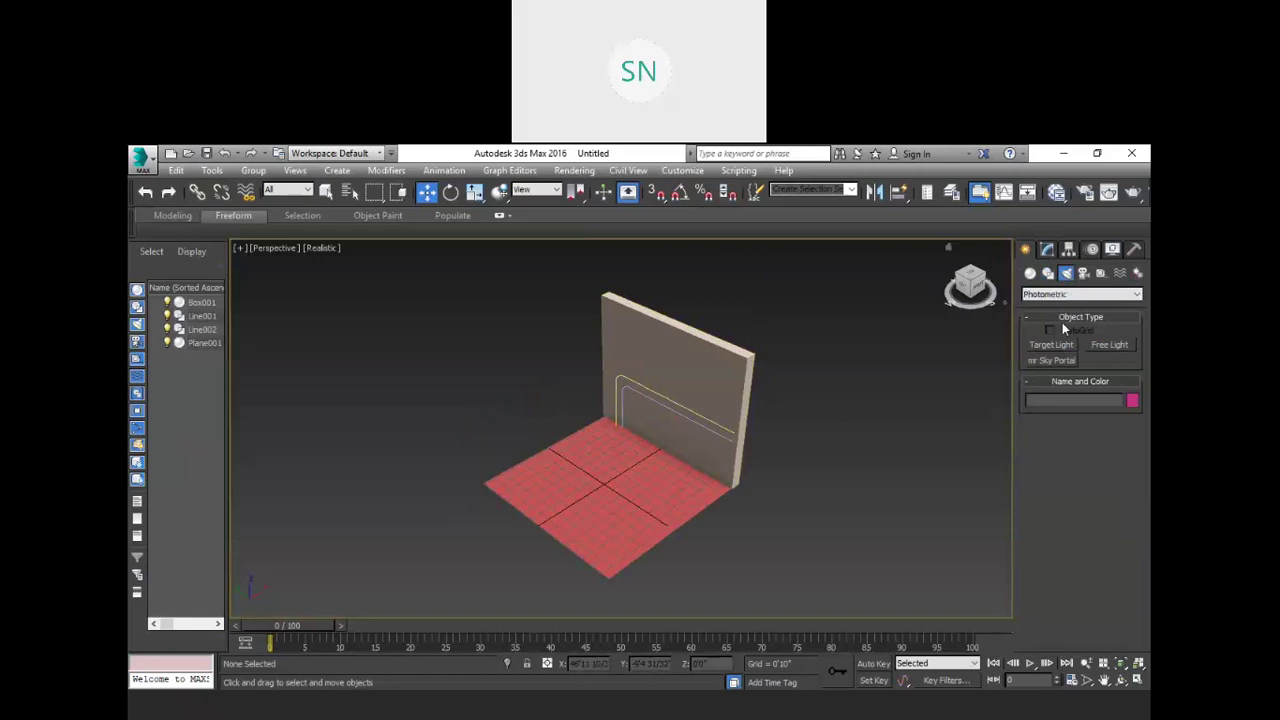
pyautogui.click(1045, 295)
pyautogui.click(1050, 313)
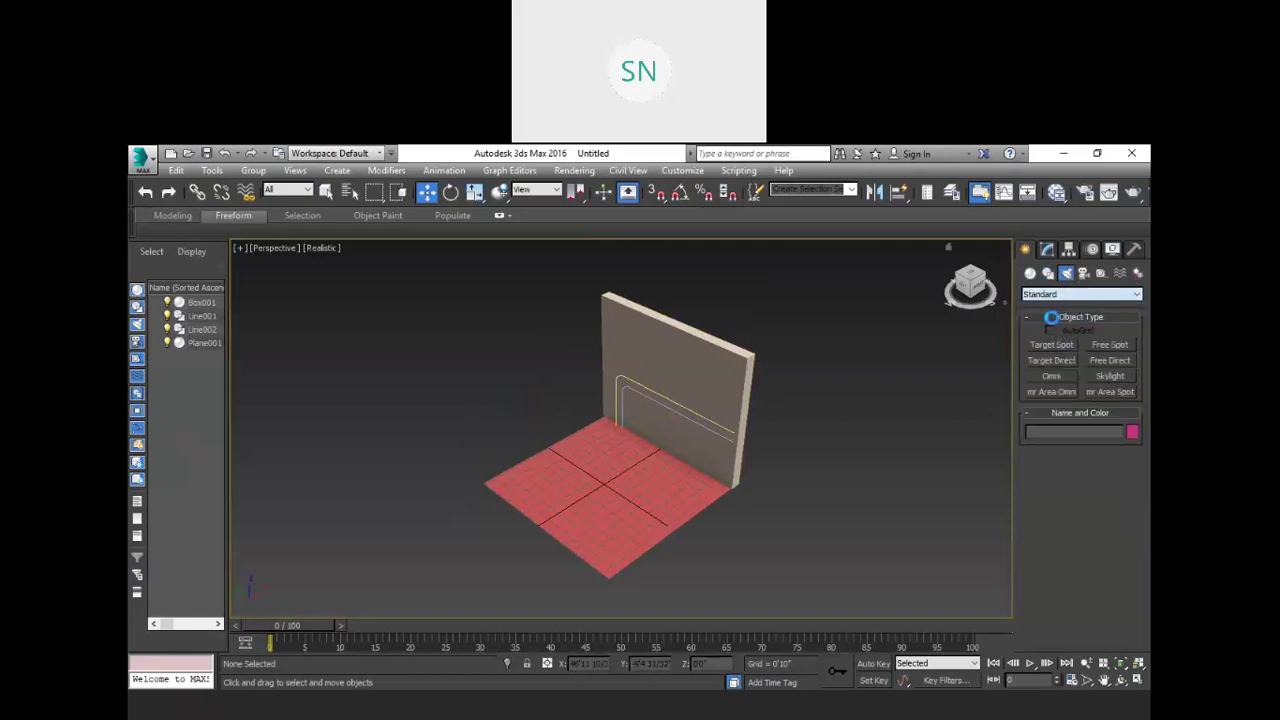
pyautogui.click(1101, 345)
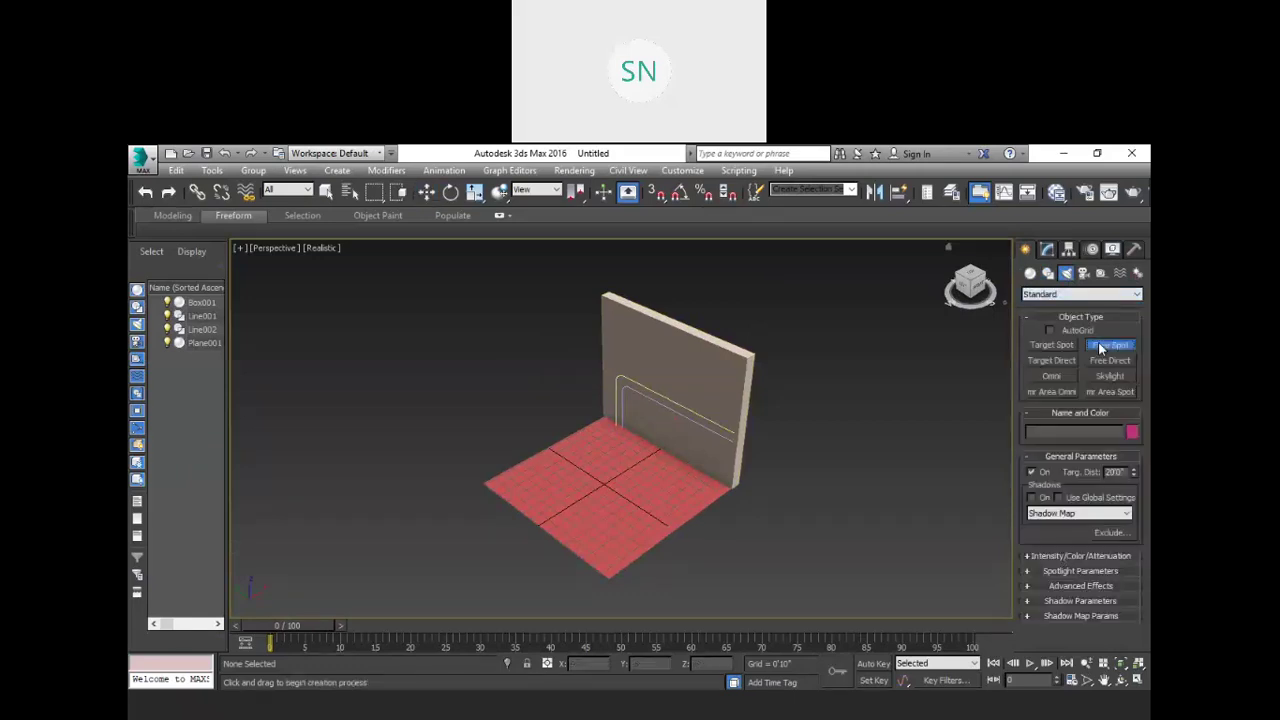
pyautogui.click(527, 545)
# Step: Raise the spotlight above the floor and tilt it onto the floor and back wall
pyautogui.press('w')
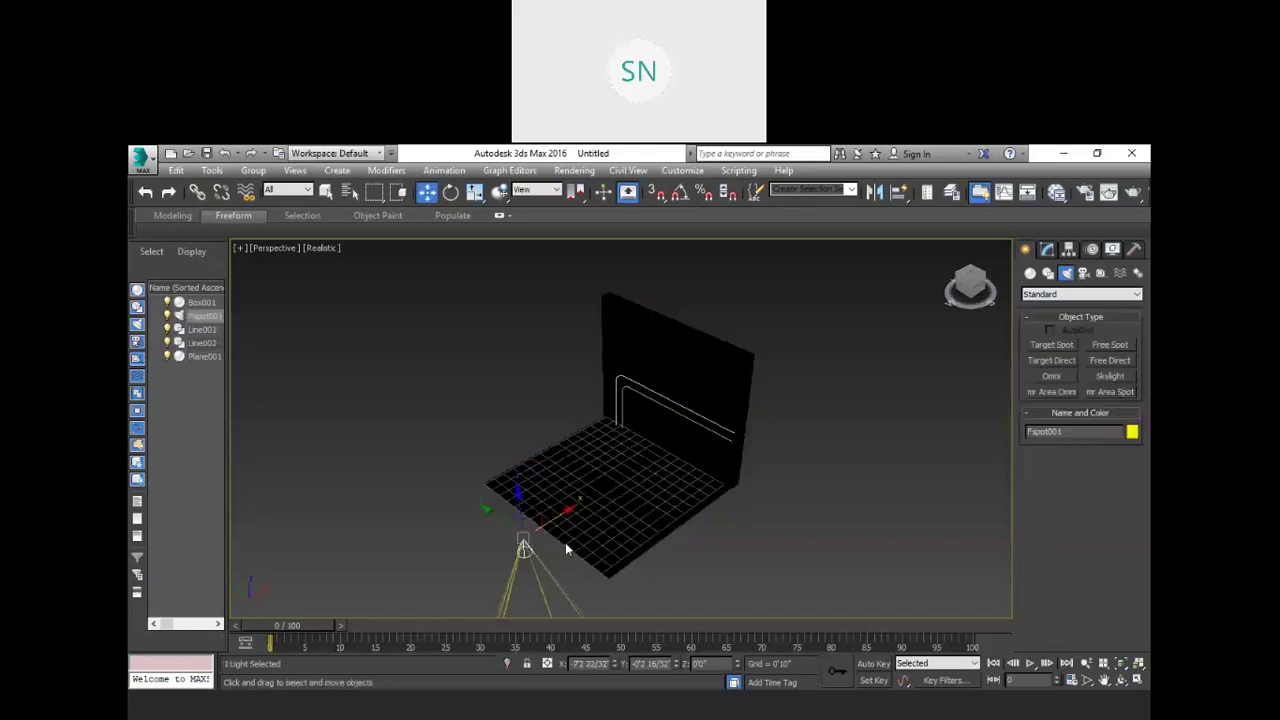
pyautogui.moveTo(520, 494); pyautogui.dragTo(514, 444)
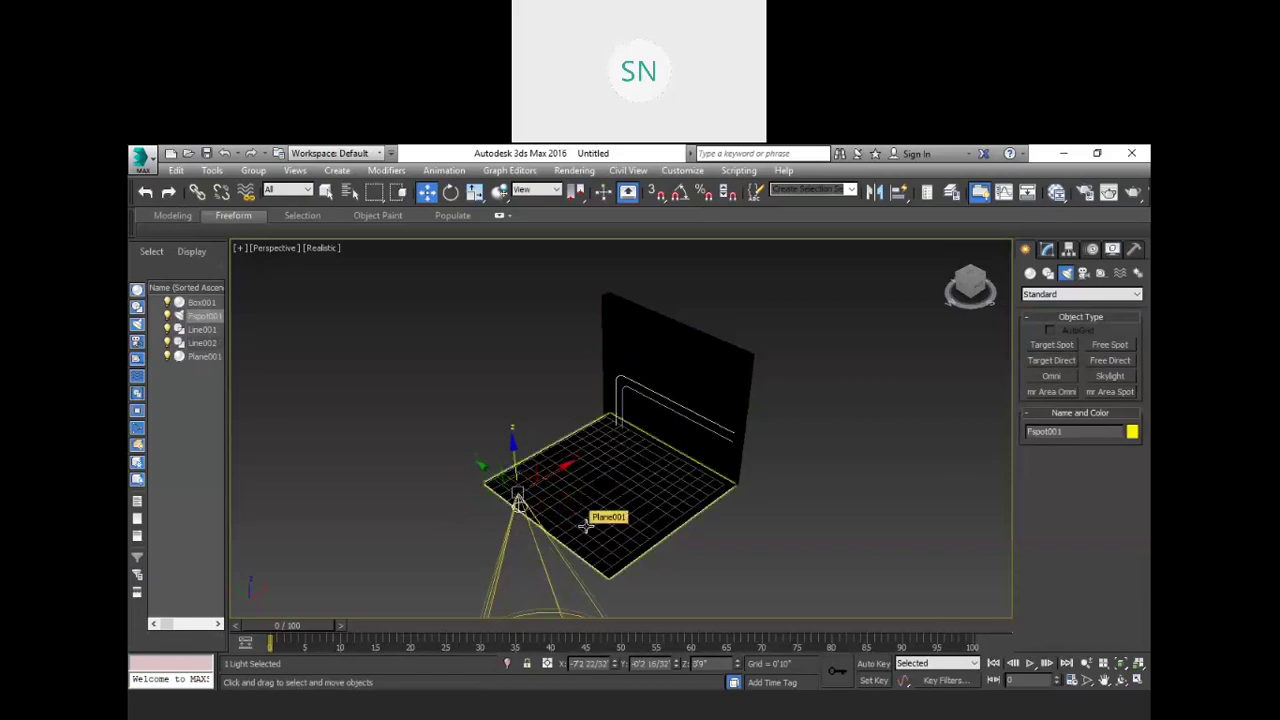
pyautogui.press('e')
pyautogui.moveTo(503, 457); pyautogui.dragTo(457, 600)
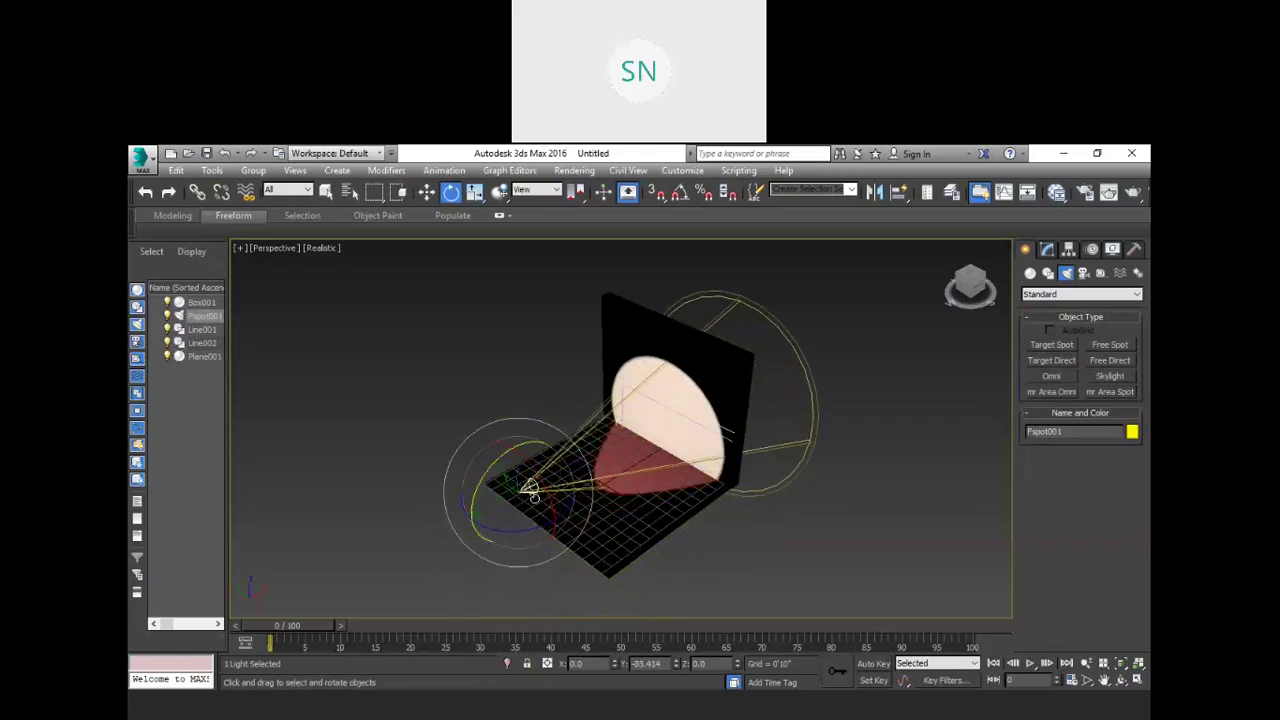
pyautogui.press('w')
pyautogui.moveTo(554, 474); pyautogui.dragTo(484, 440)
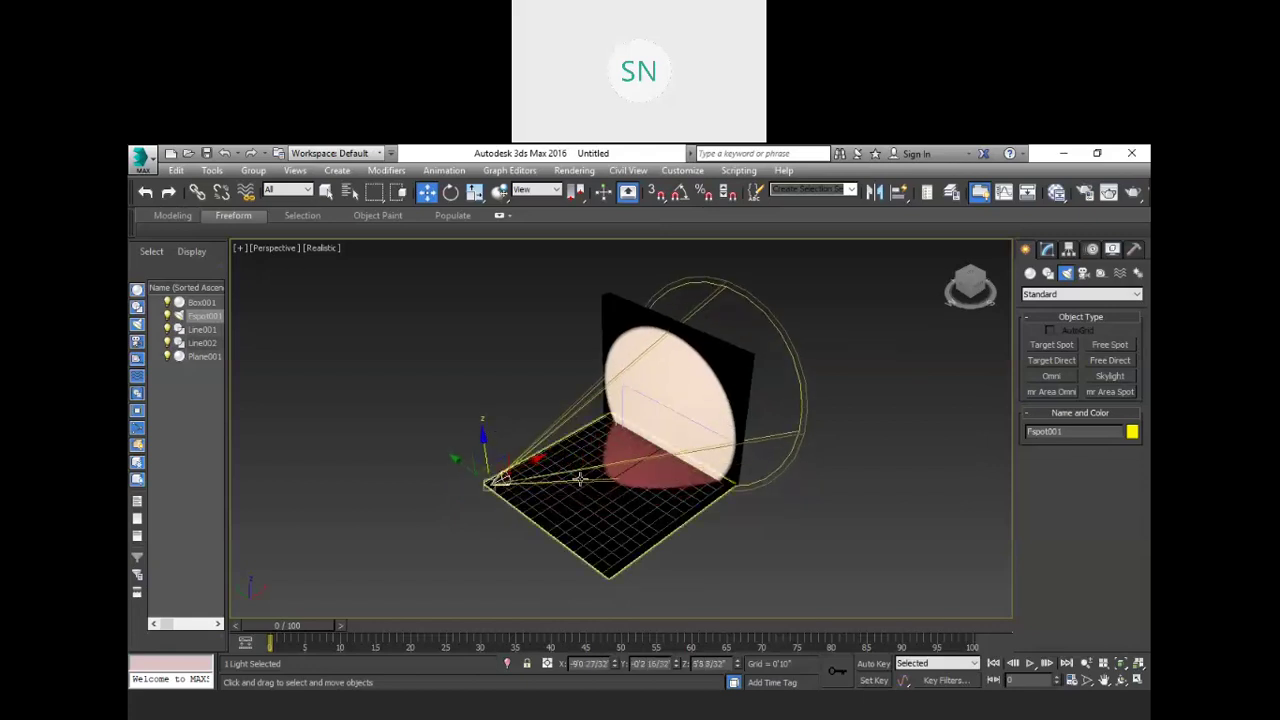
# Step: Deselect the spotlight and render the Perspective view to check its light pool
pyautogui.scroll(4, 705, 387)
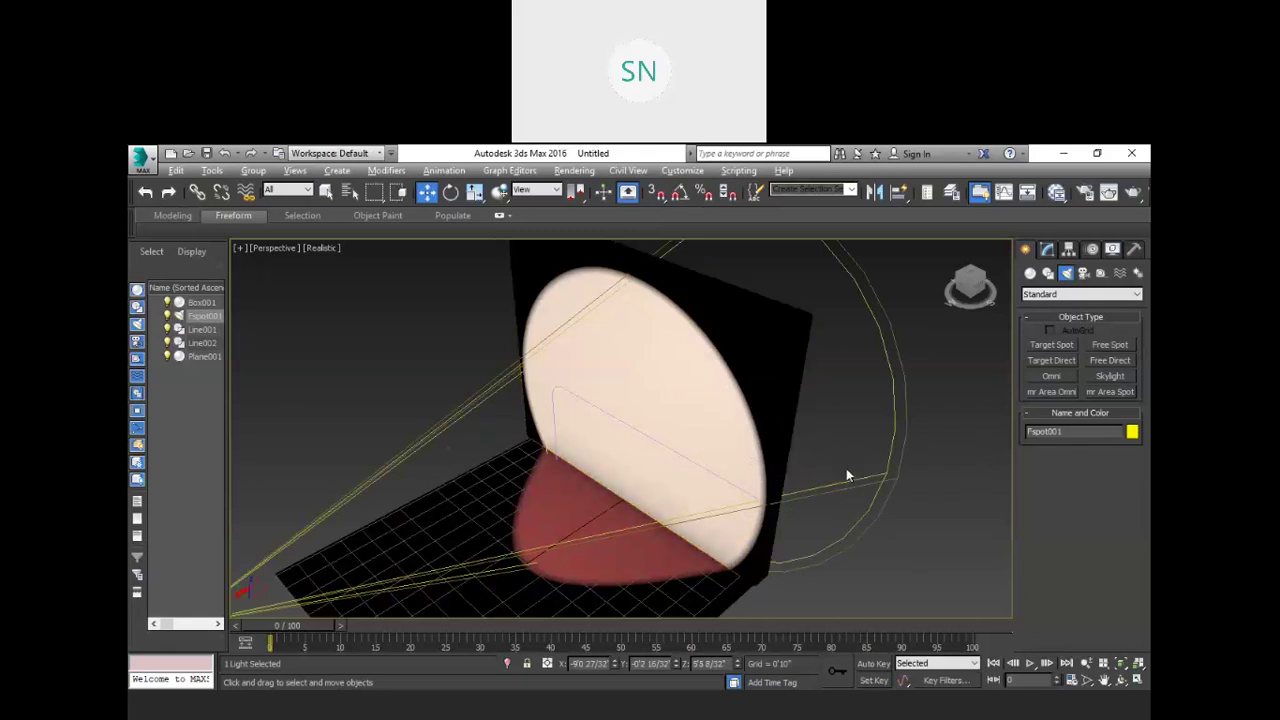
pyautogui.scroll(-4, 838, 440)
pyautogui.scroll(4, 836, 438)
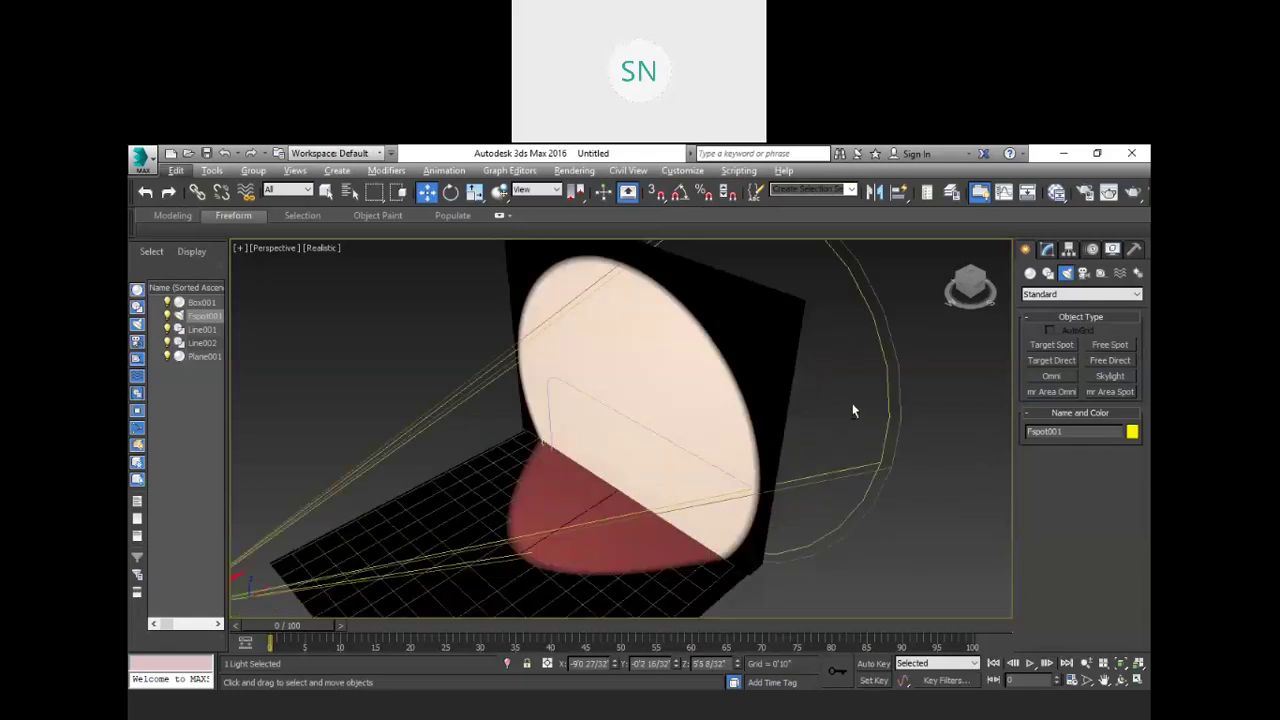
pyautogui.keyDown('alt'); pyautogui.moveTo(908, 557); pyautogui.dragTo(869, 460, button='middle'); pyautogui.keyUp('alt')
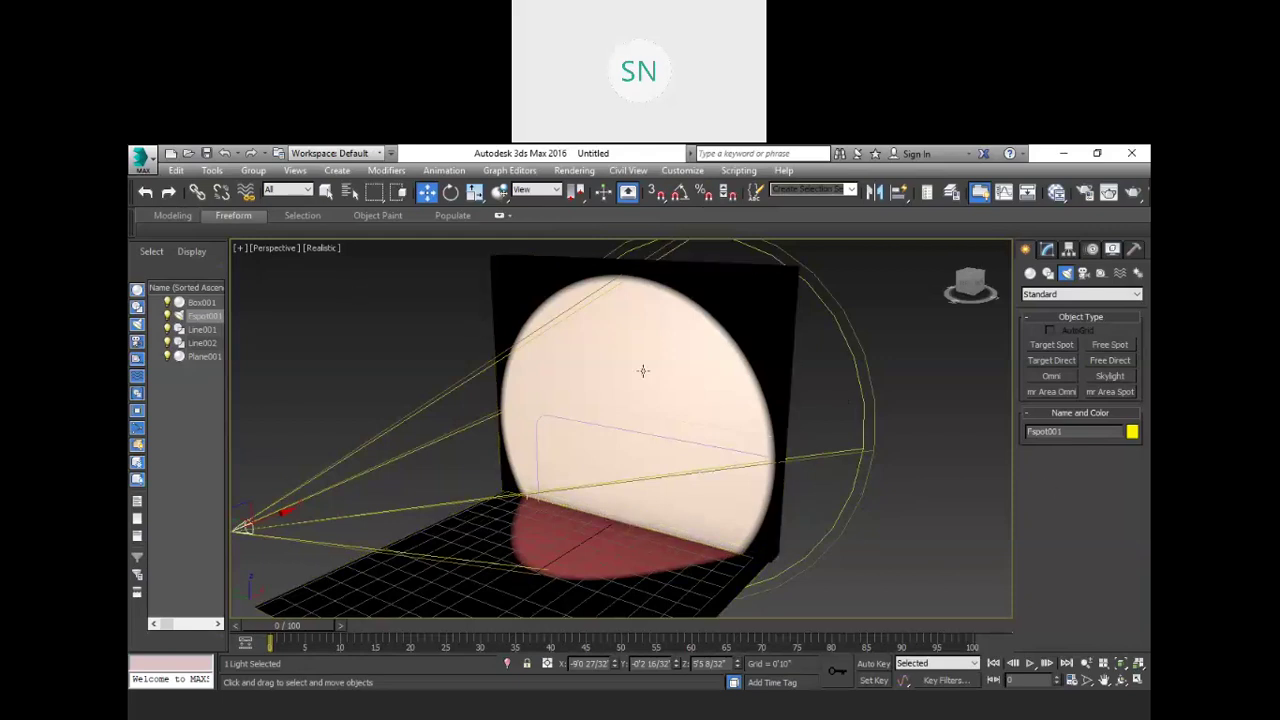
pyautogui.click(914, 404)
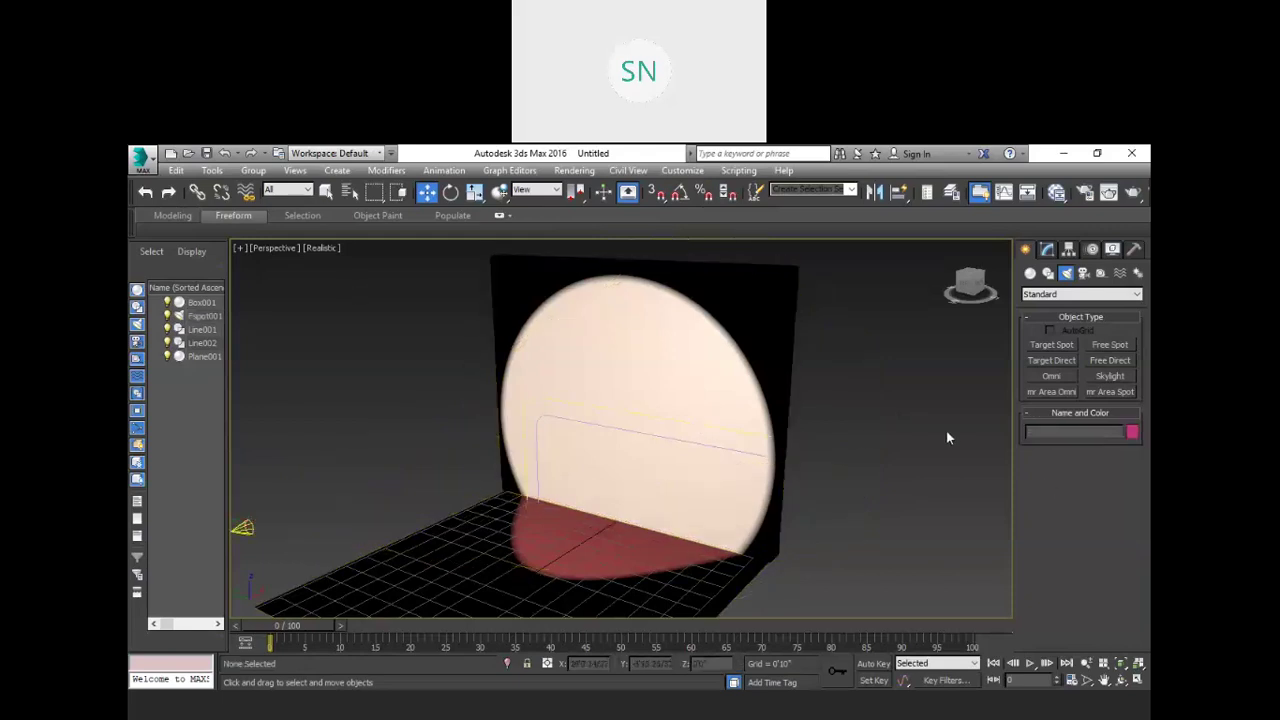
pyautogui.hotkey('shift', 'q')
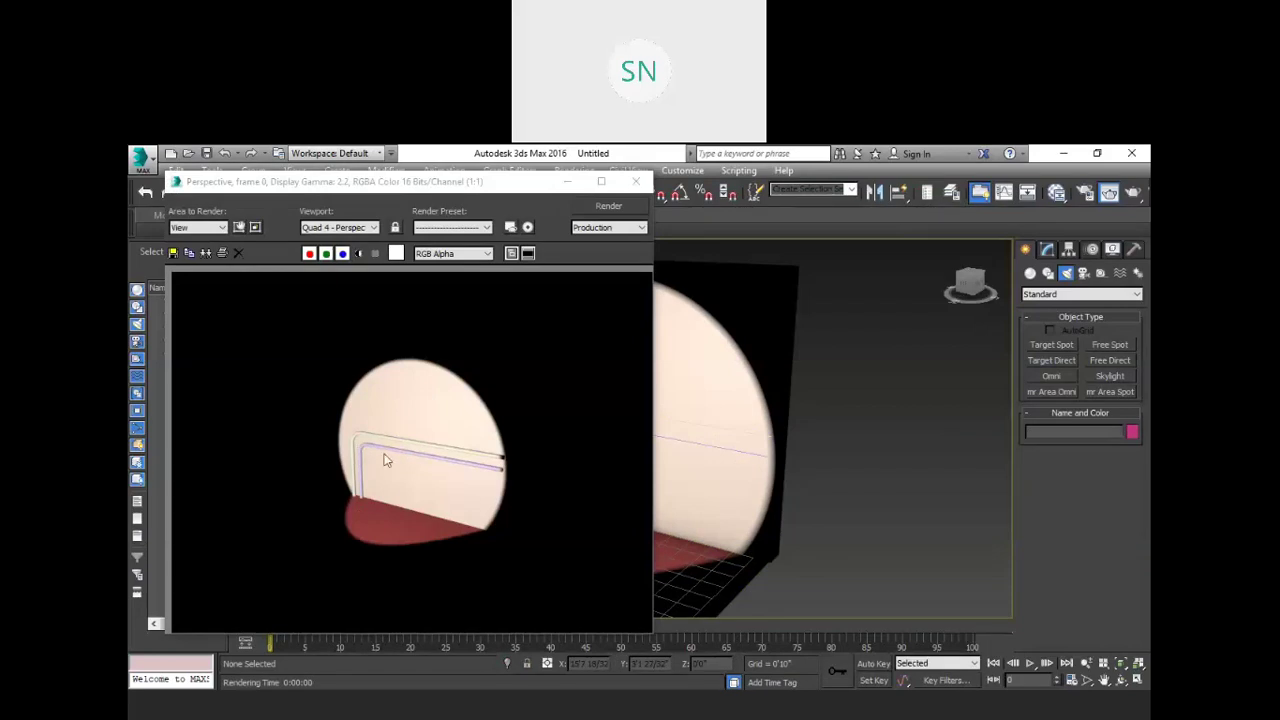
pyautogui.click(637, 183)
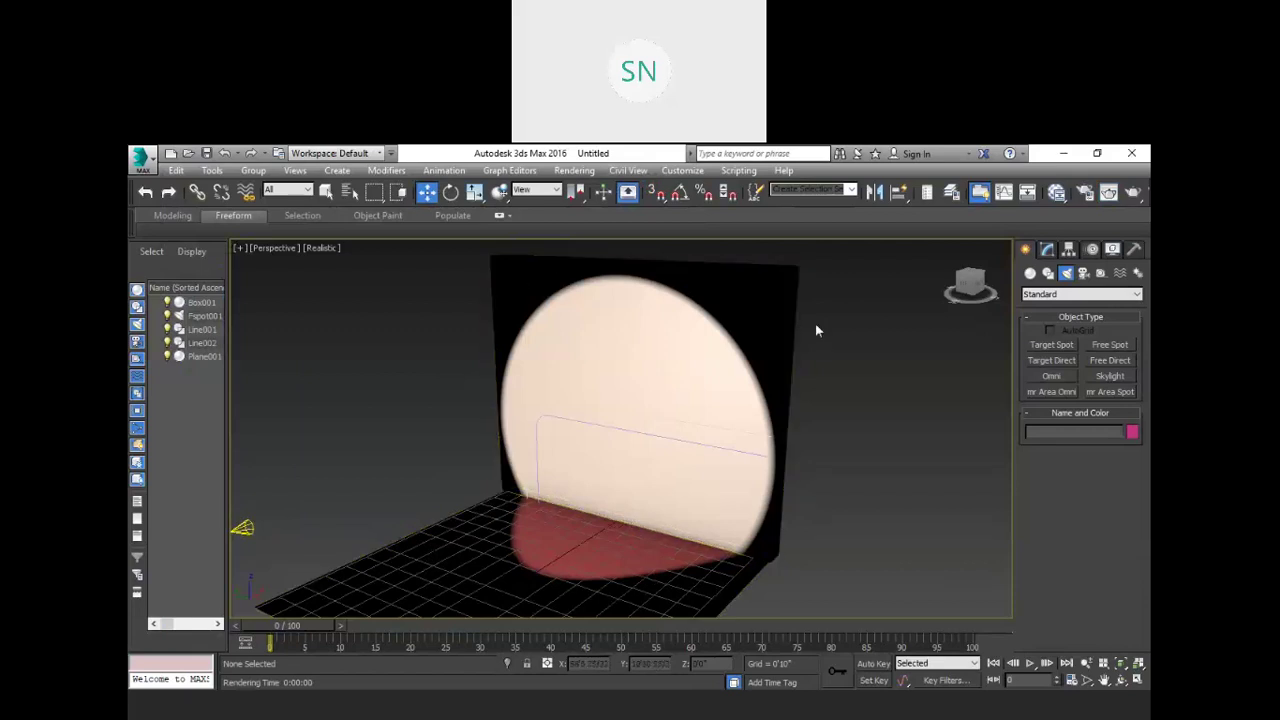
# Step: Create a Physical Camera from the current view, then orbit Perspective to look down
pyautogui.hotkey('ctrl', 'c')
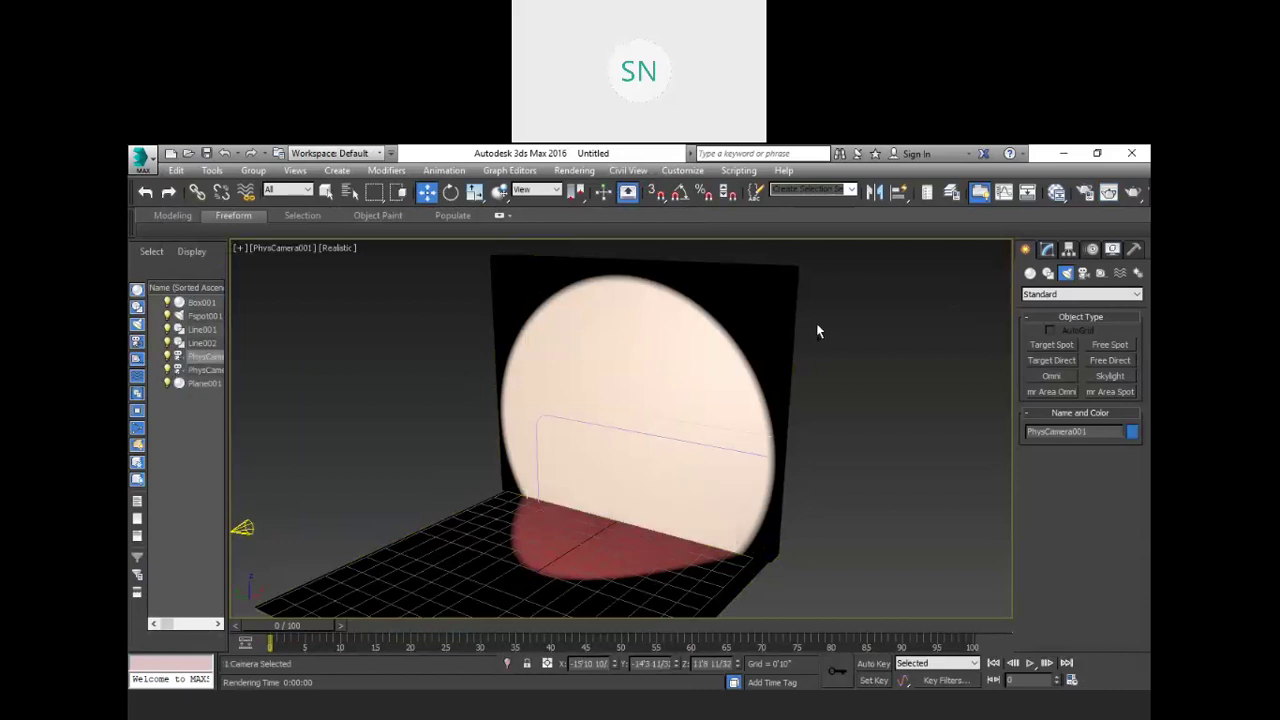
pyautogui.click(833, 343)
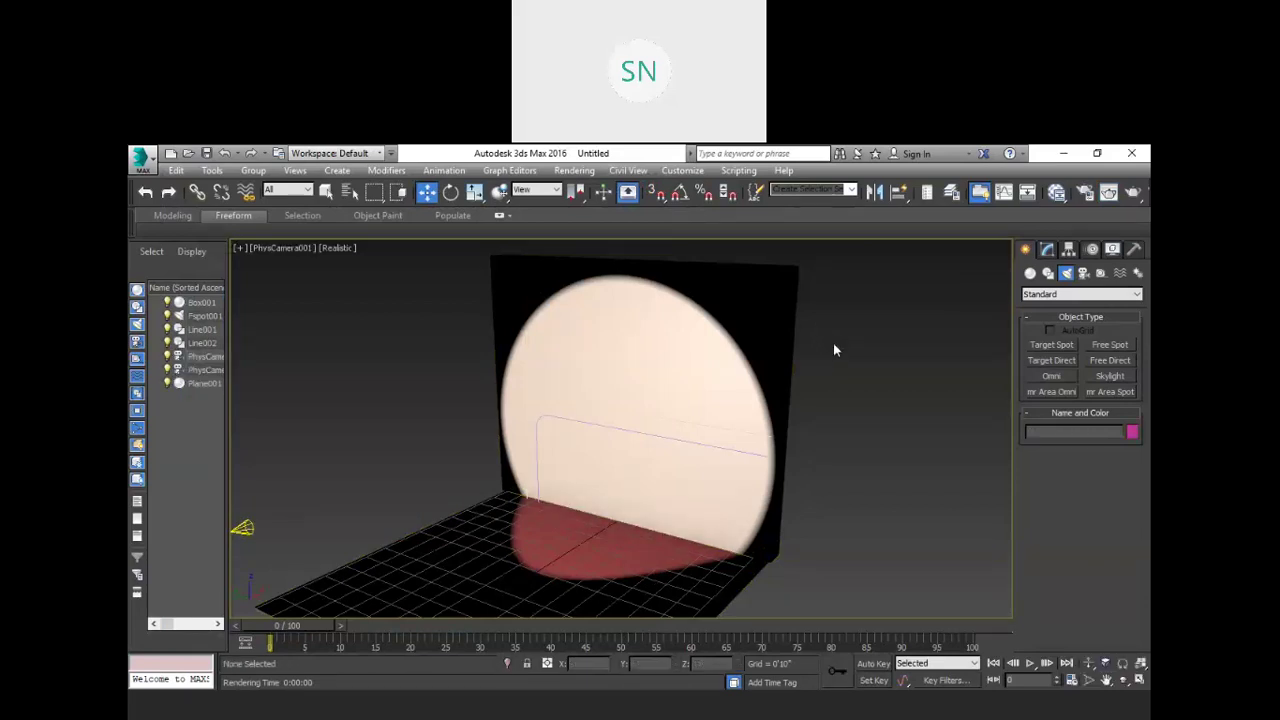
pyautogui.press('p')
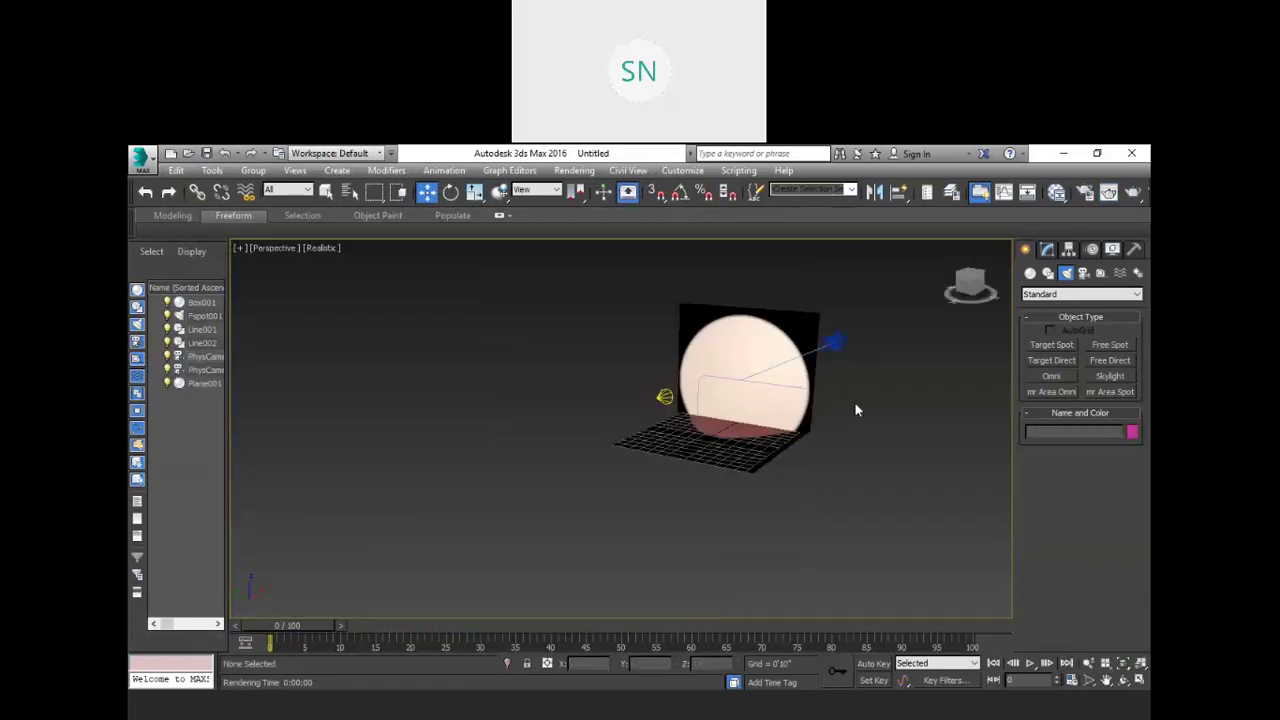
pyautogui.keyDown('alt'); pyautogui.moveTo(855, 409); pyautogui.dragTo(832, 451, button='middle'); pyautogui.keyUp('alt')
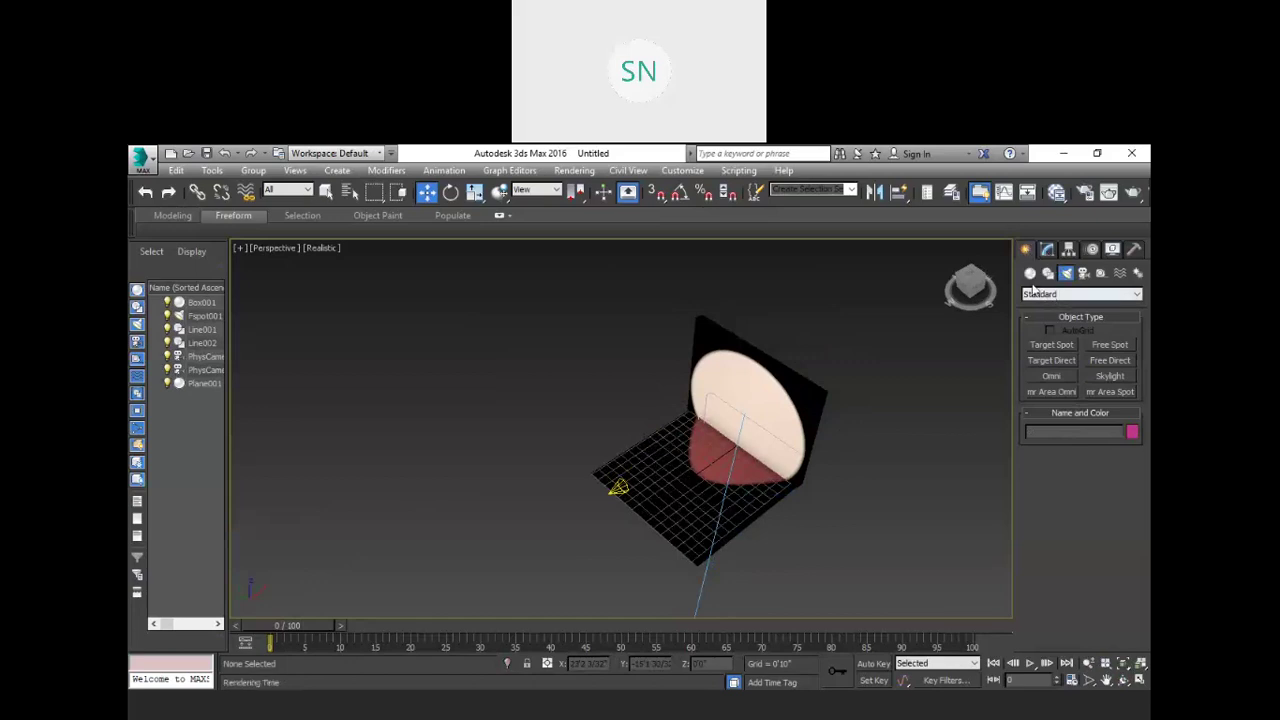
# Step: Draw a large upright Plane in the Front viewport beside the wall and orbit to check it
pyautogui.press('f')
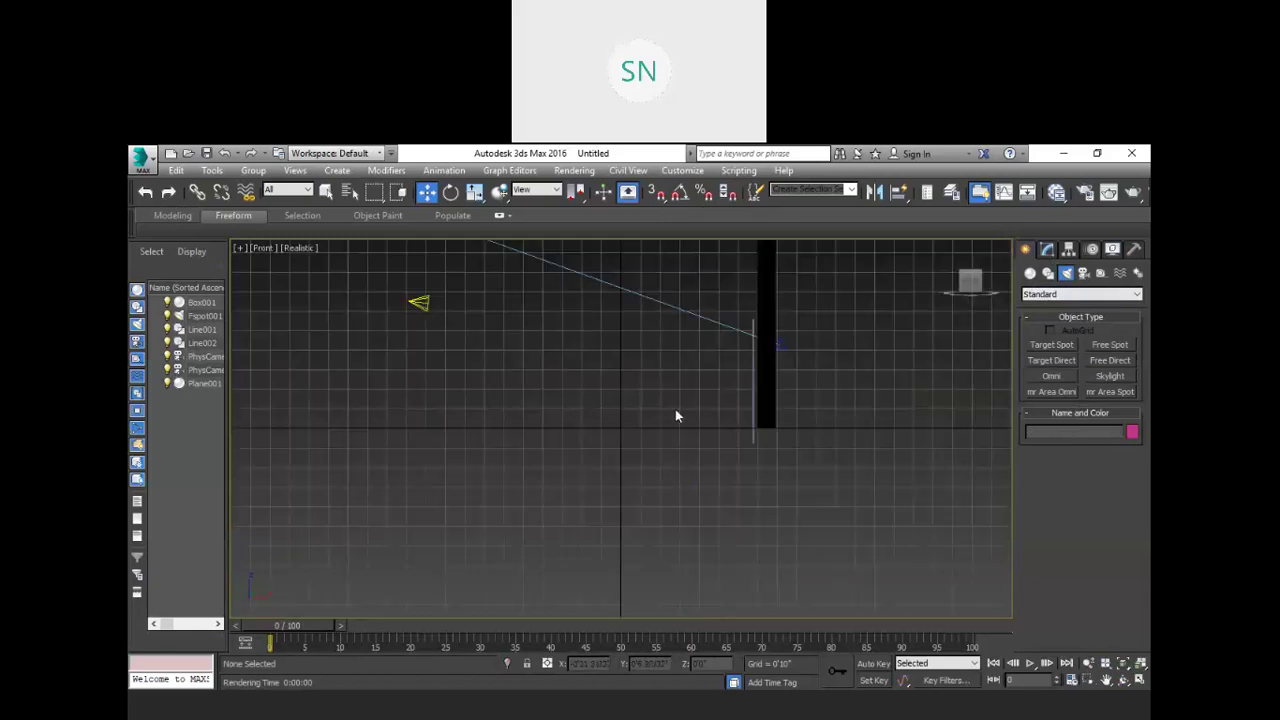
pyautogui.scroll(-3, 675, 416)
pyautogui.scroll(2, 754, 334)
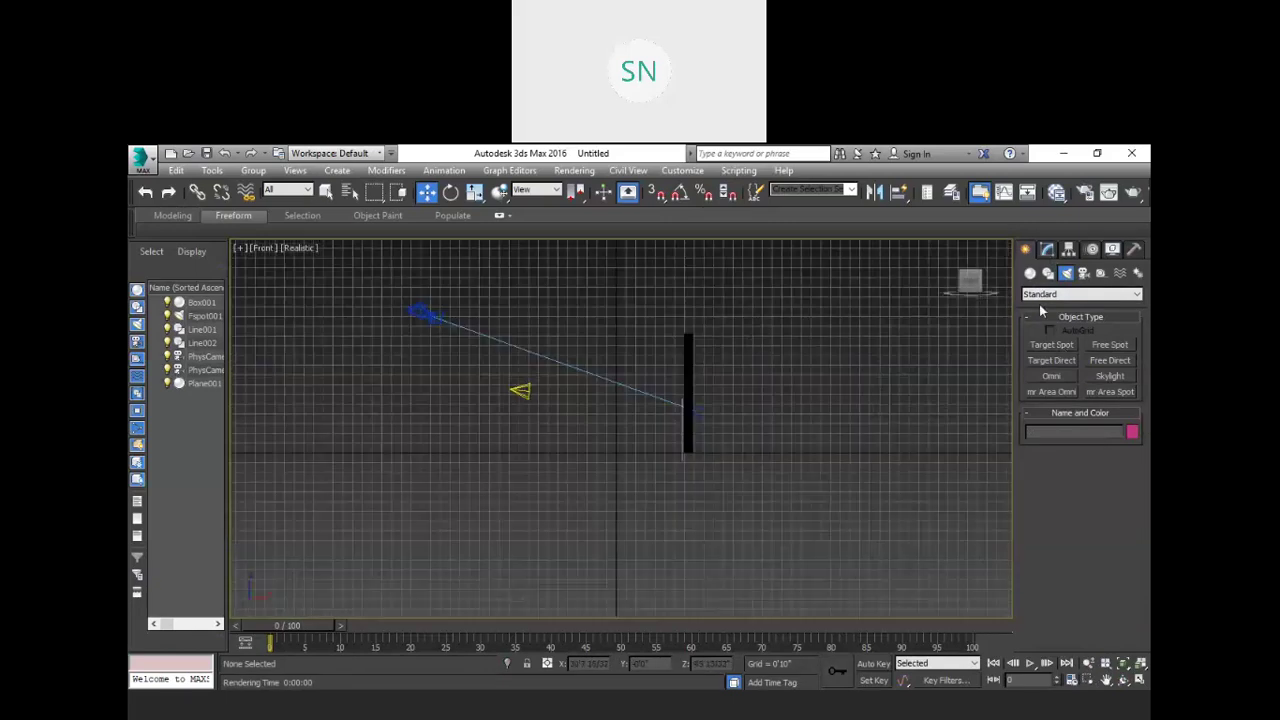
pyautogui.click(1031, 273)
pyautogui.click(1116, 409)
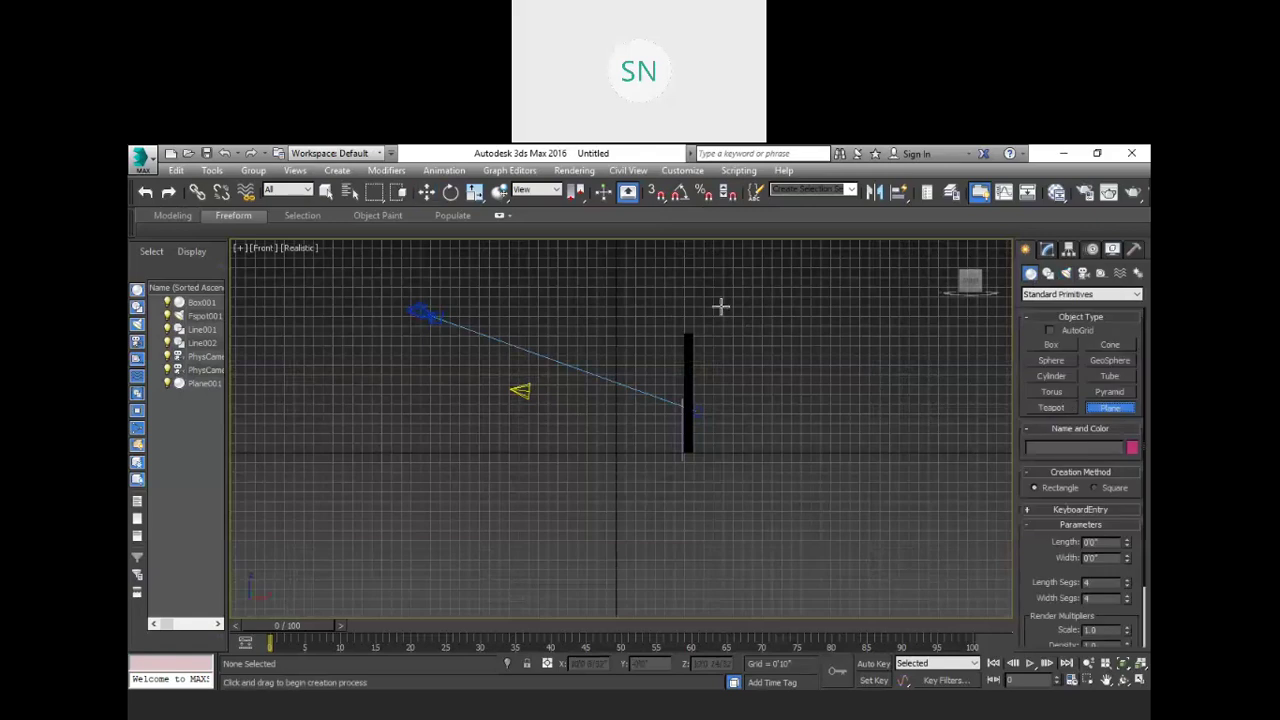
pyautogui.moveTo(639, 297); pyautogui.dragTo(980, 505)
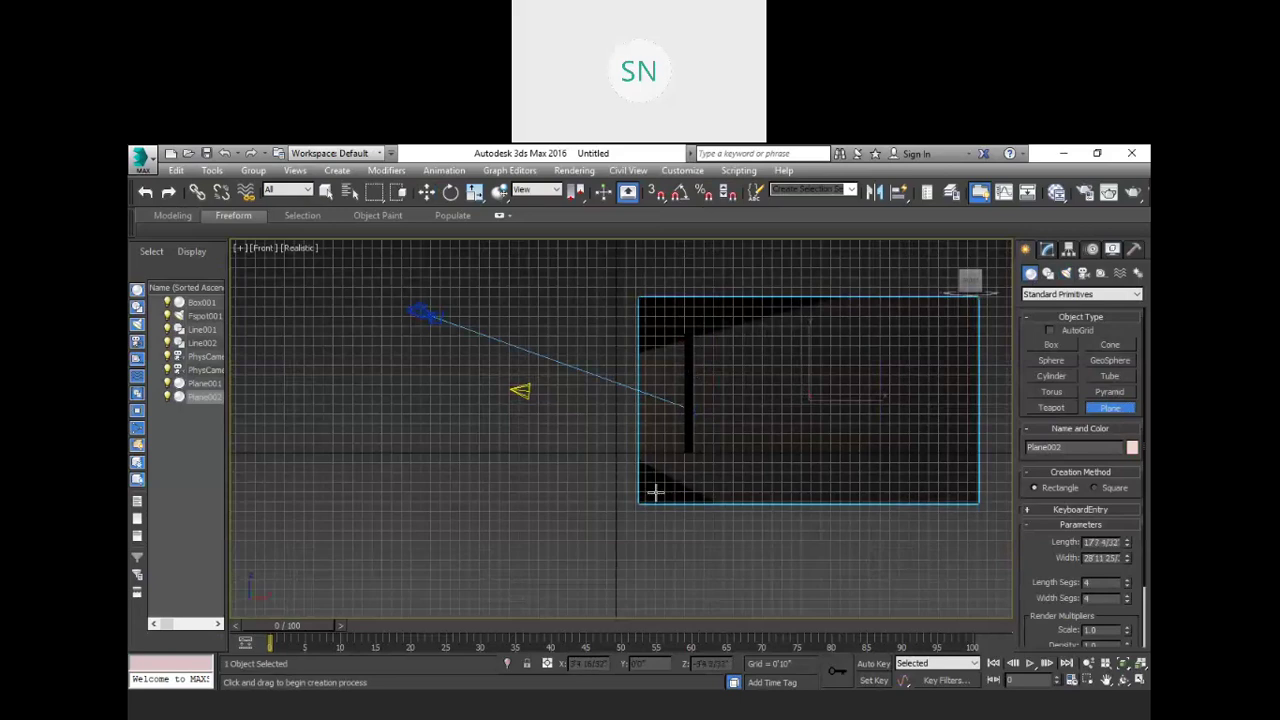
pyautogui.keyDown('alt'); pyautogui.moveTo(649, 471); pyautogui.dragTo(616, 477, button='middle'); pyautogui.keyUp('alt')
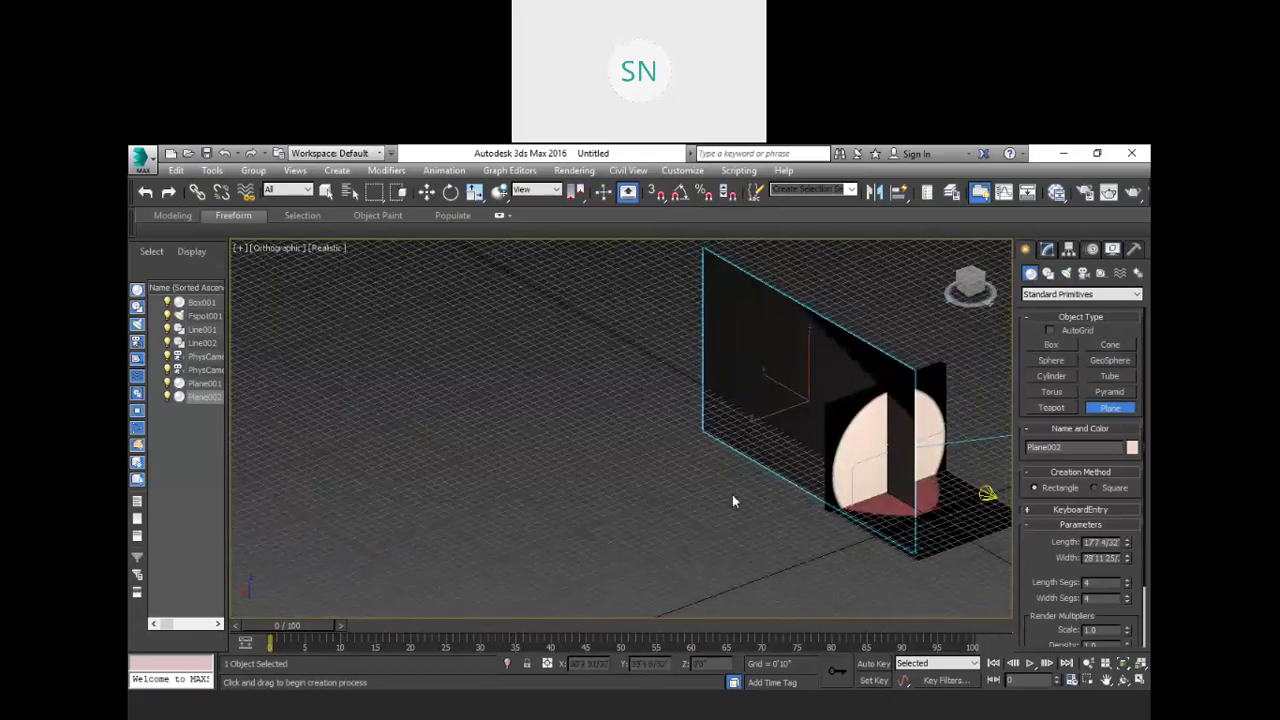
# Step: Position the plane in front of the wall and copy it to the right as Plane003
pyautogui.press('w')
pyautogui.moveTo(778, 372); pyautogui.dragTo(881, 435)
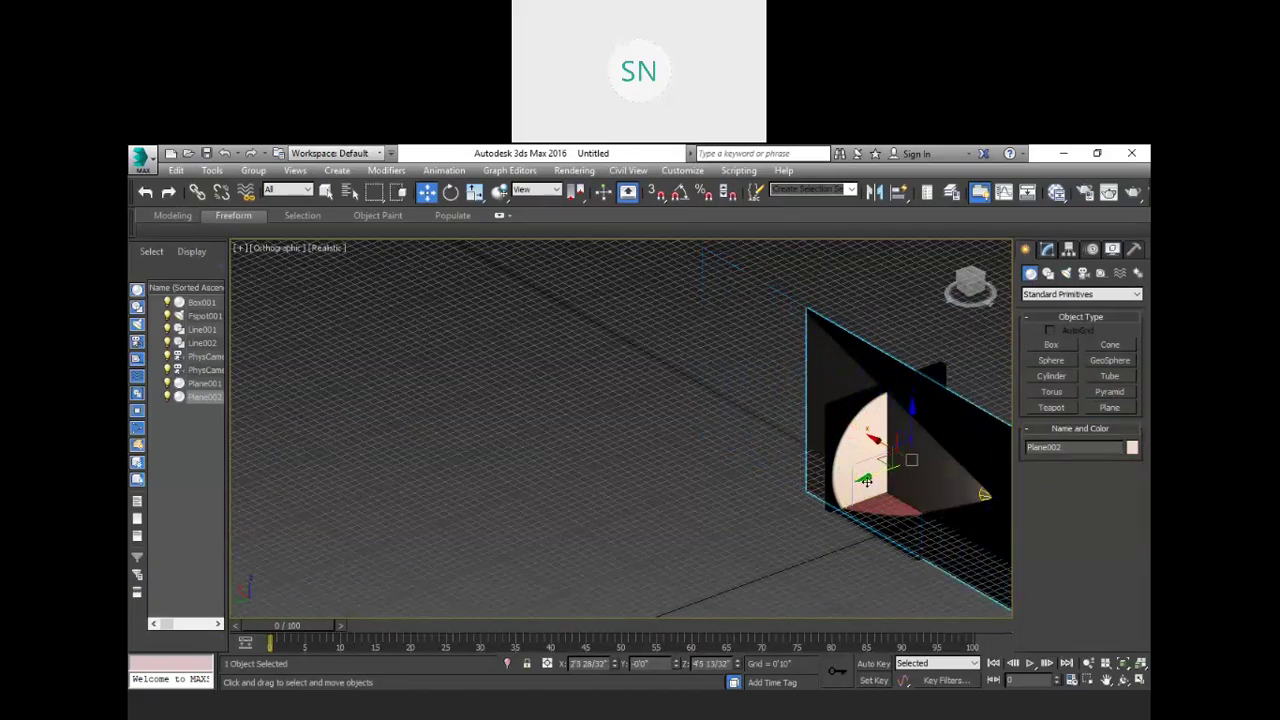
pyautogui.moveTo(866, 481); pyautogui.dragTo(802, 517)
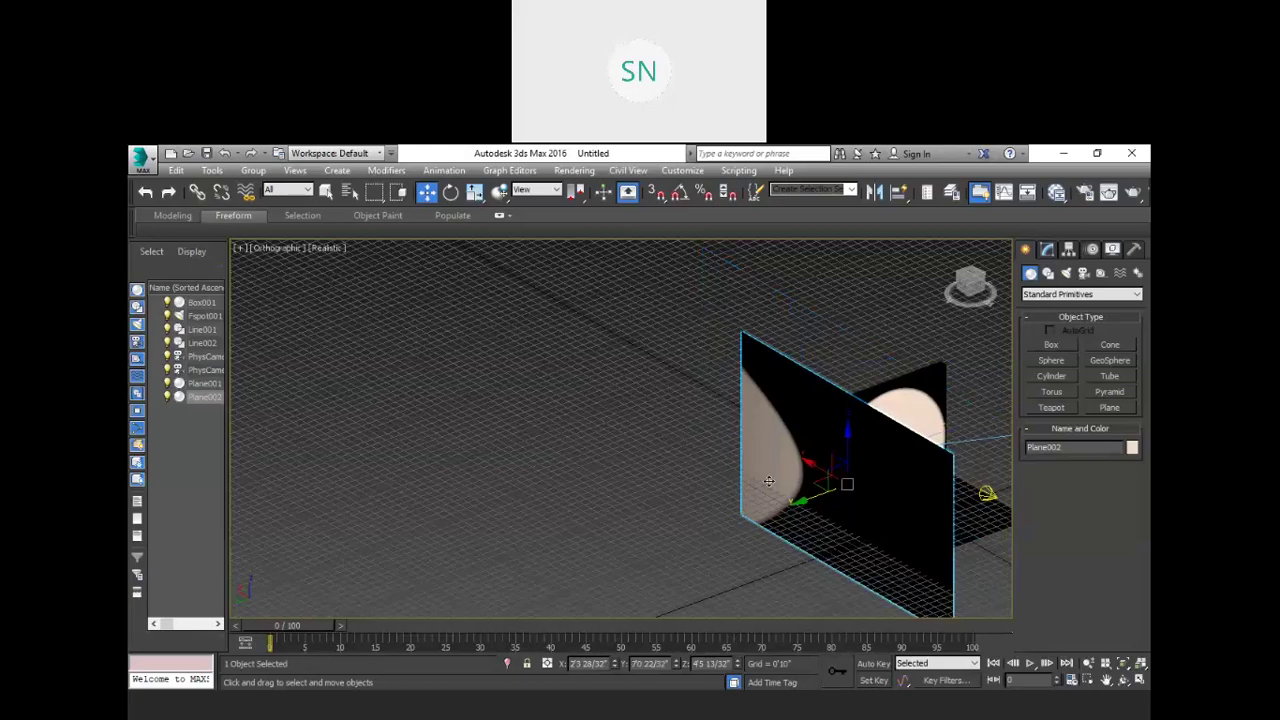
pyautogui.keyDown('alt'); pyautogui.moveTo(769, 481); pyautogui.dragTo(634, 387, button='middle'); pyautogui.keyUp('alt')
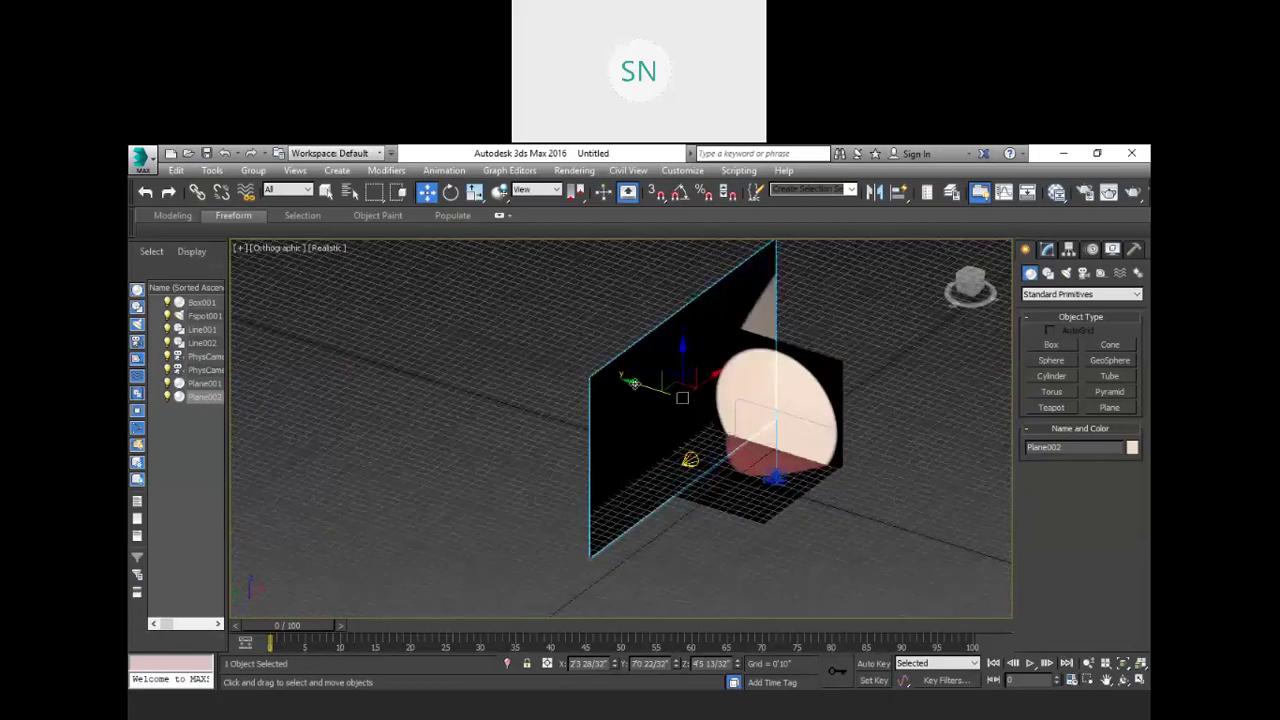
pyautogui.moveTo(634, 385)
pyautogui.keyDown('shift'); pyautogui.mouseDown()
pyautogui.moveTo(818, 430)
pyautogui.moveTo(787, 430)
pyautogui.mouseUp(); pyautogui.keyUp('shift')
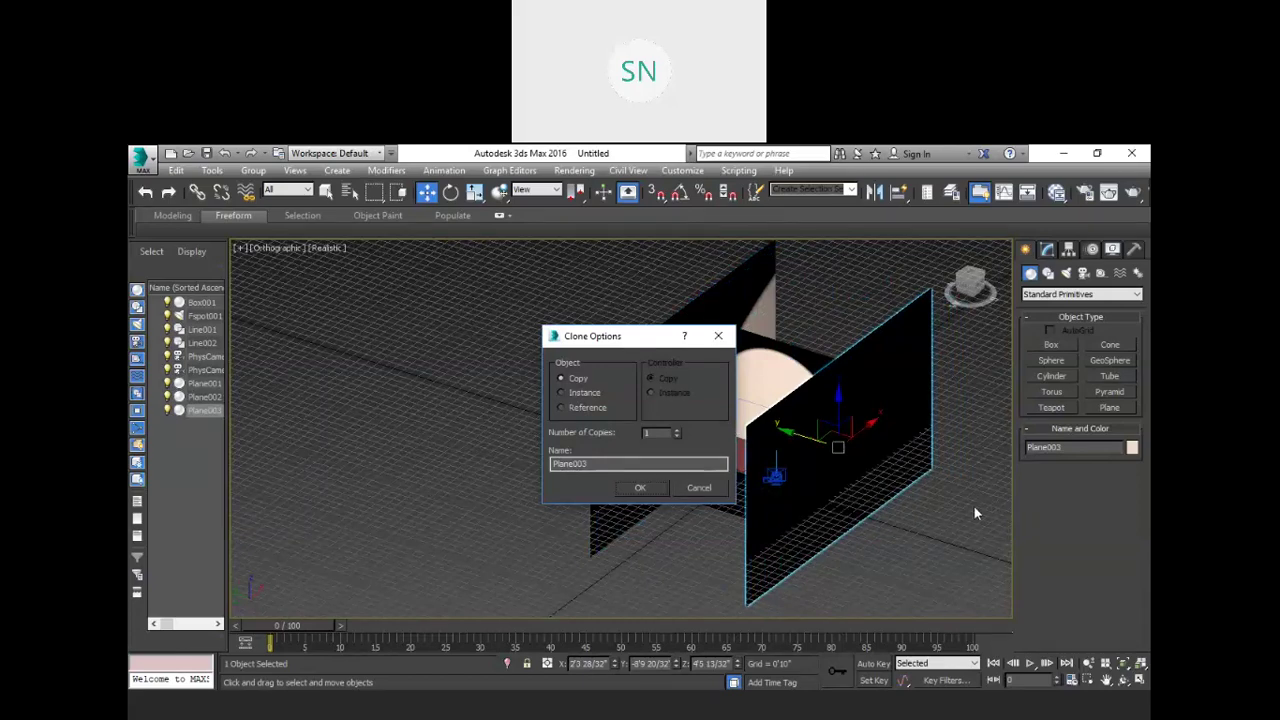
pyautogui.click(625, 488)
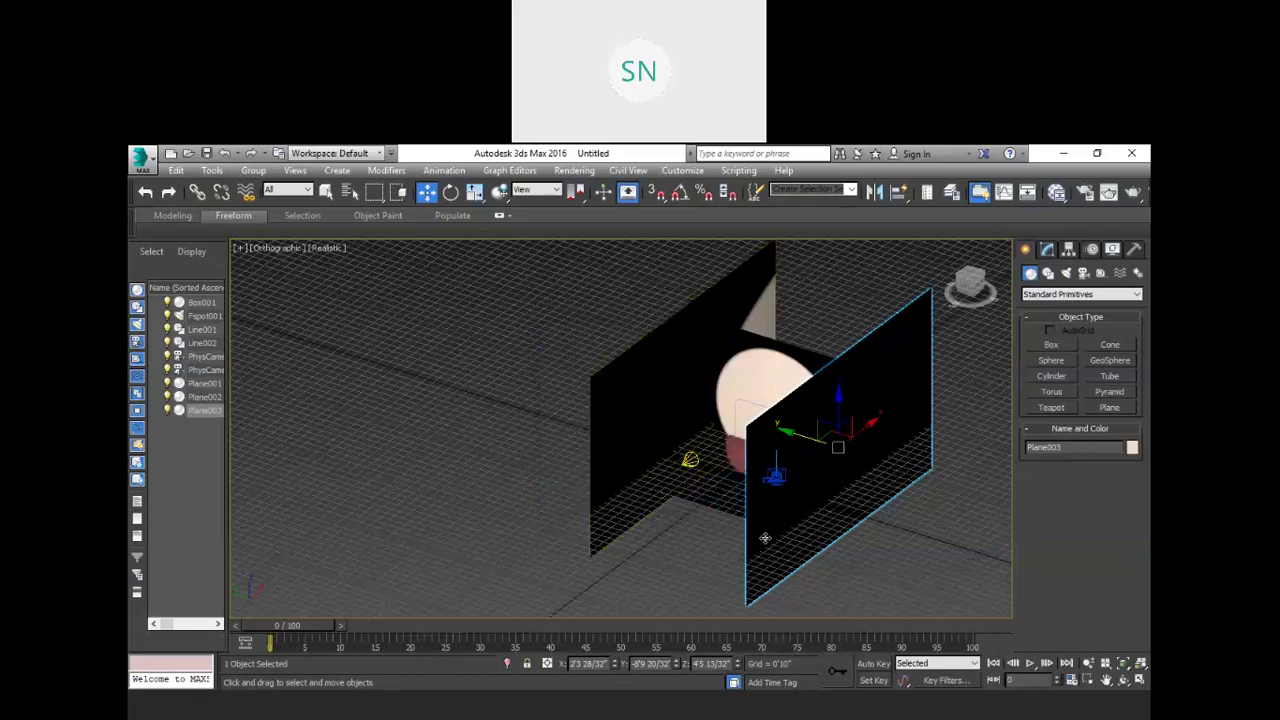
# Step: Rotate Plane003 to exactly 90° about Z
pyautogui.press('r')
pyautogui.press('e')
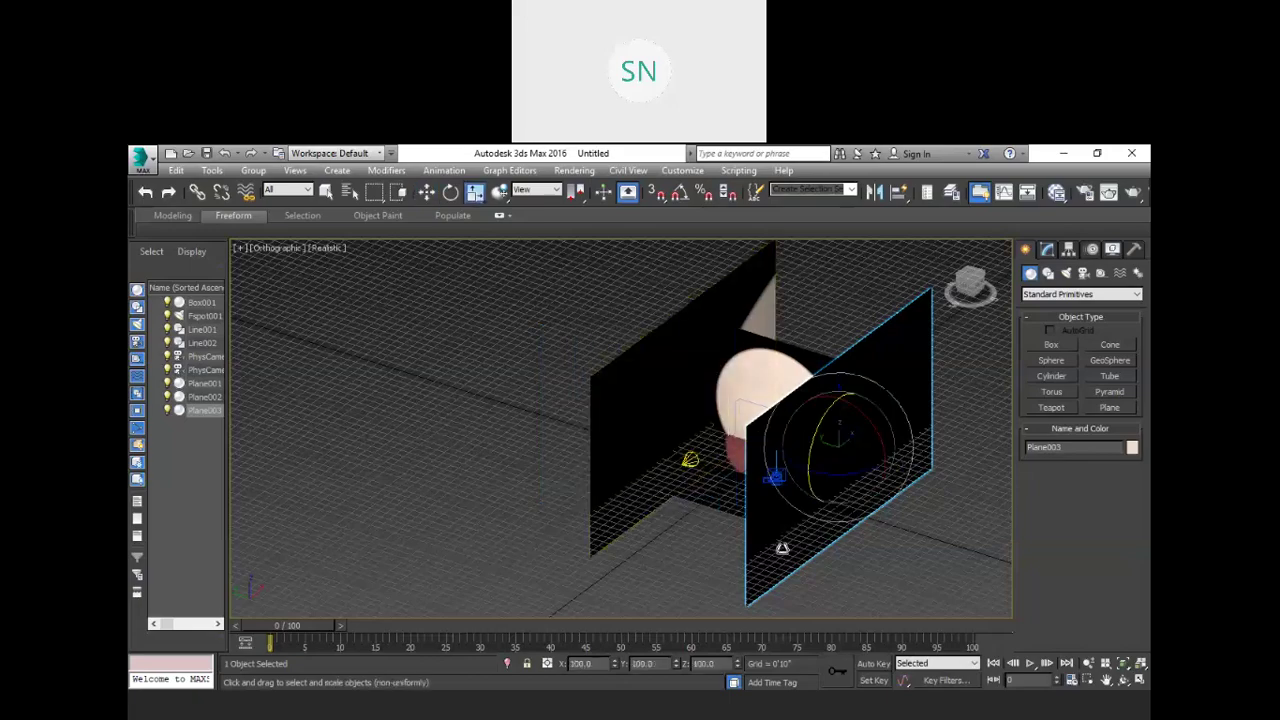
pyautogui.moveTo(832, 480); pyautogui.dragTo(975, 468)
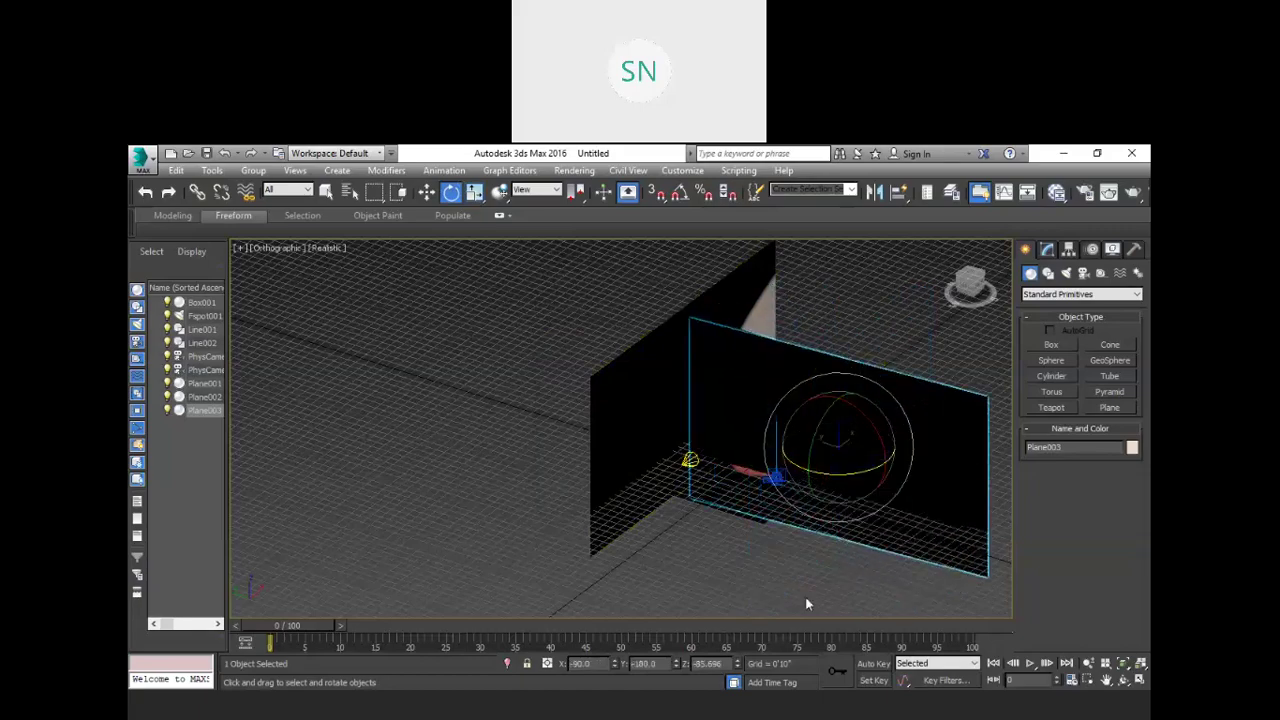
pyautogui.doubleClick(710, 663)
pyautogui.write('90')
pyautogui.press('Return')
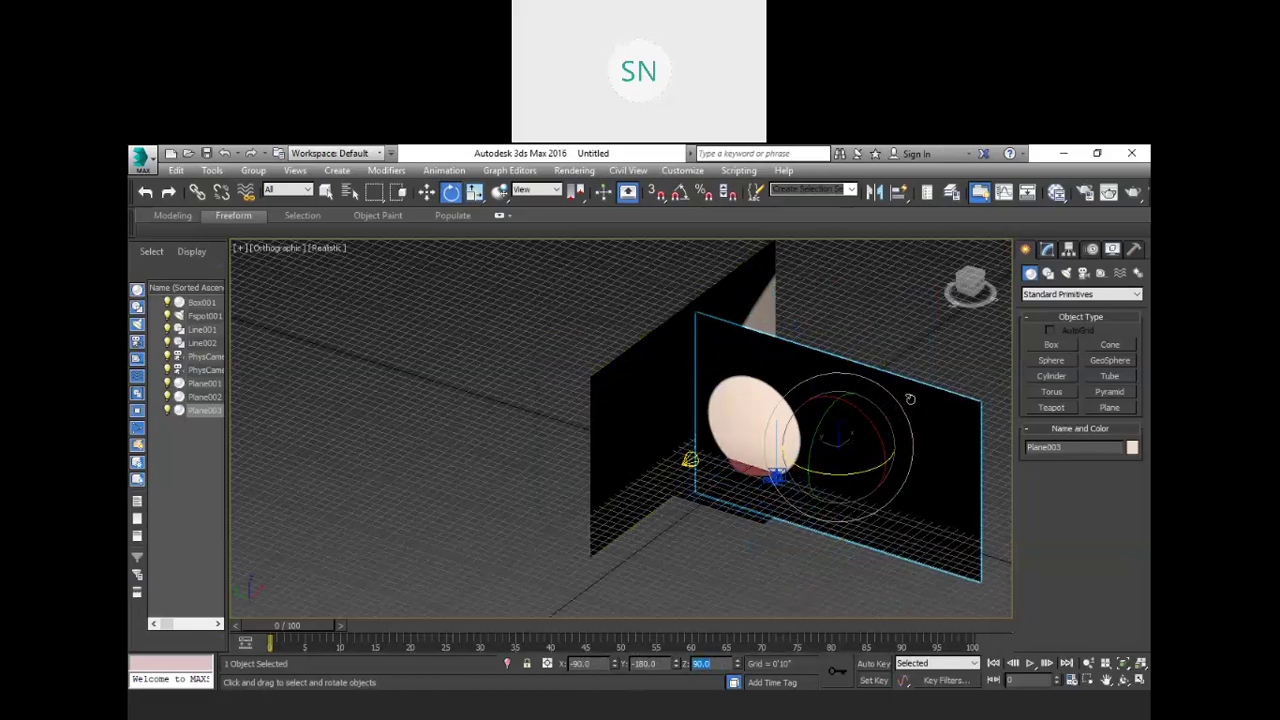
# Step: Slide Plane003 right along X to form a side wall and inspect it in Perspective
pyautogui.press('w')
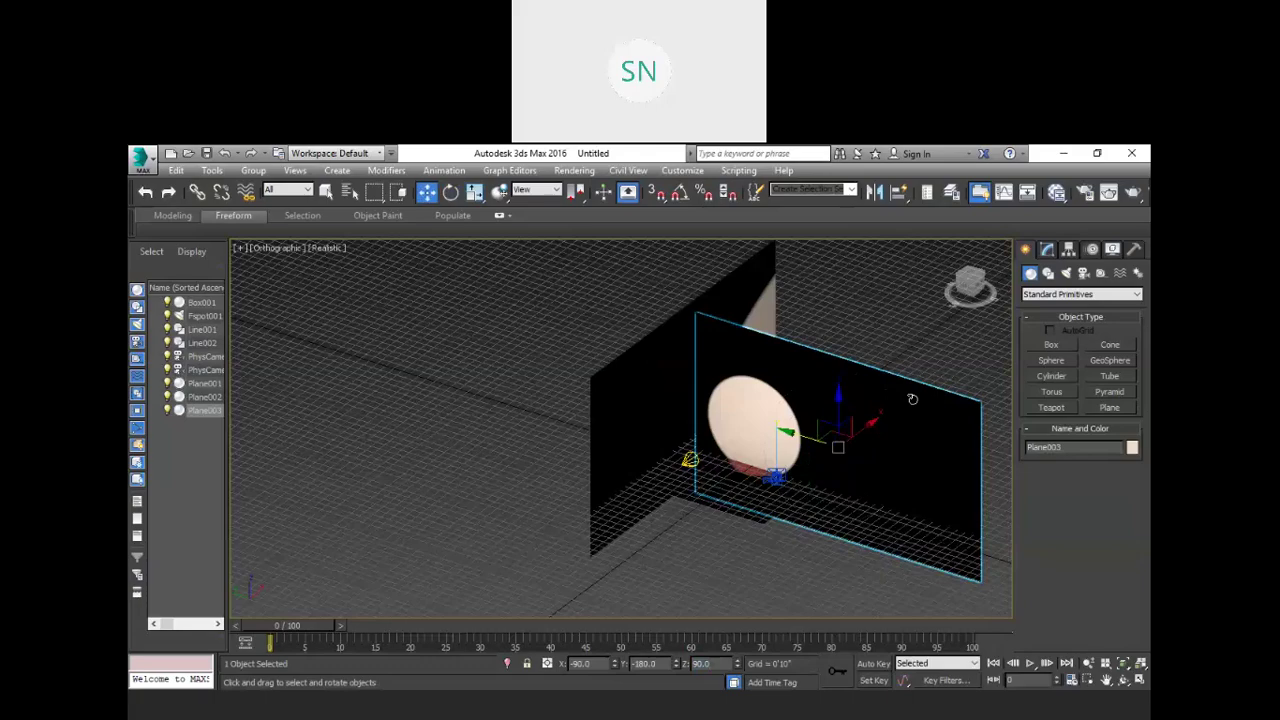
pyautogui.moveTo(908, 398); pyautogui.dragTo(925, 391)
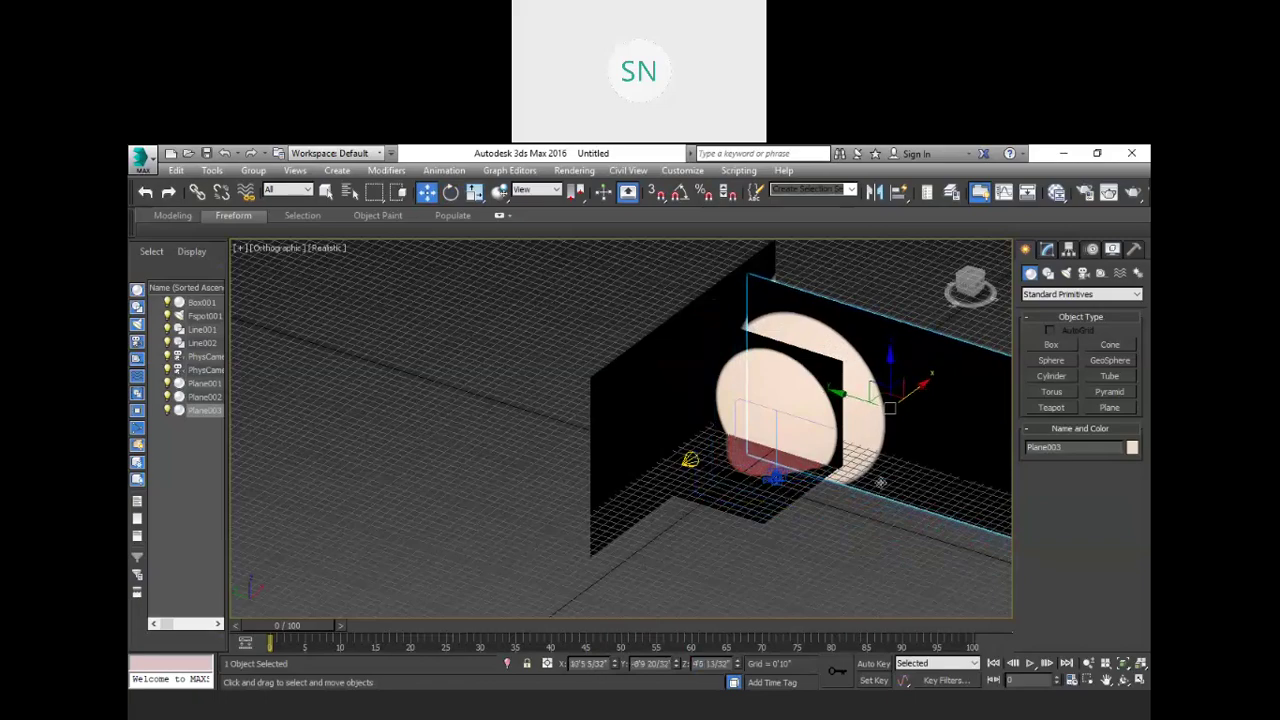
pyautogui.scroll(2, 662, 539)
pyautogui.scroll(-2, 659, 541)
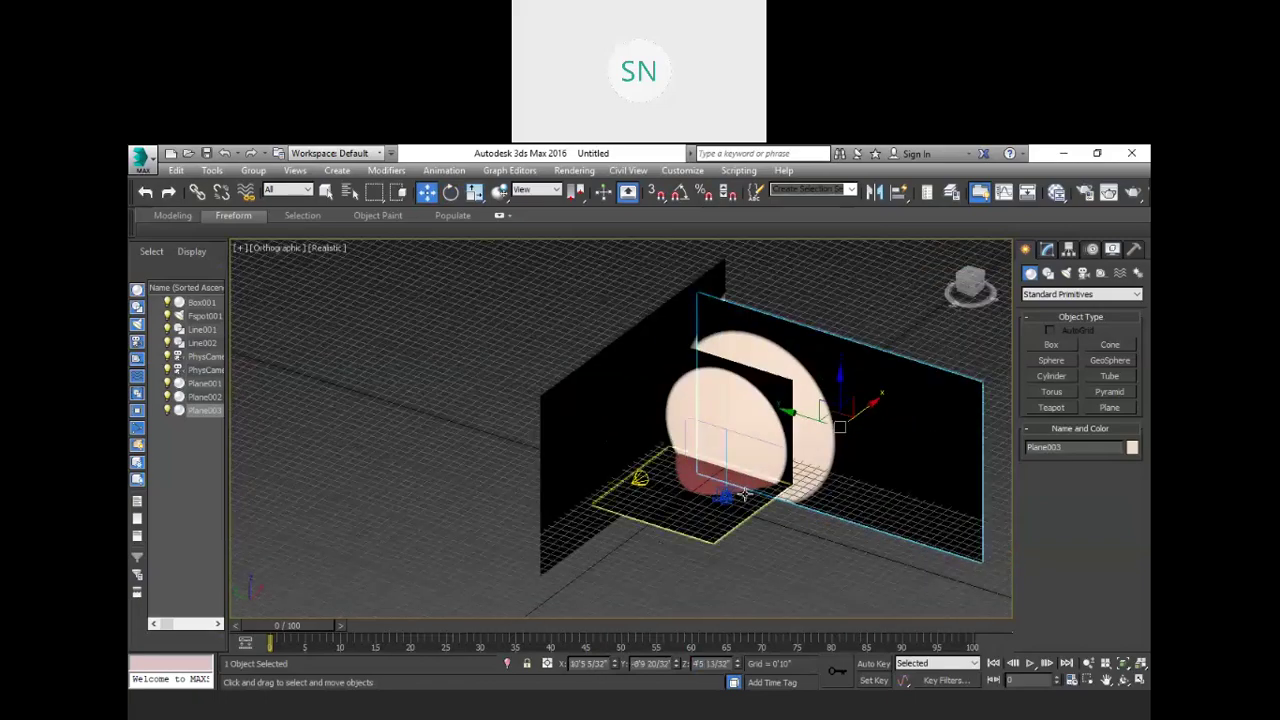
pyautogui.press('p')
pyautogui.scroll(-3, 646, 459)
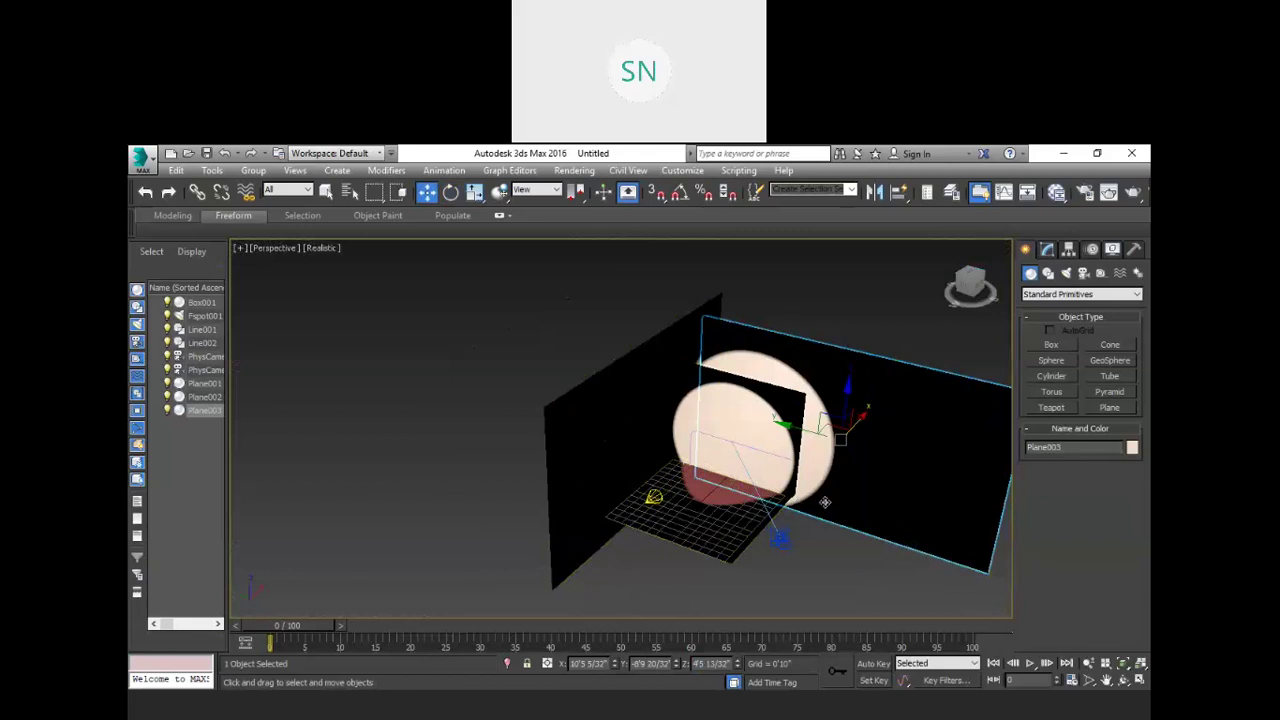
pyautogui.keyDown('alt'); pyautogui.moveTo(843, 534); pyautogui.dragTo(757, 527, button='middle'); pyautogui.keyUp('alt')
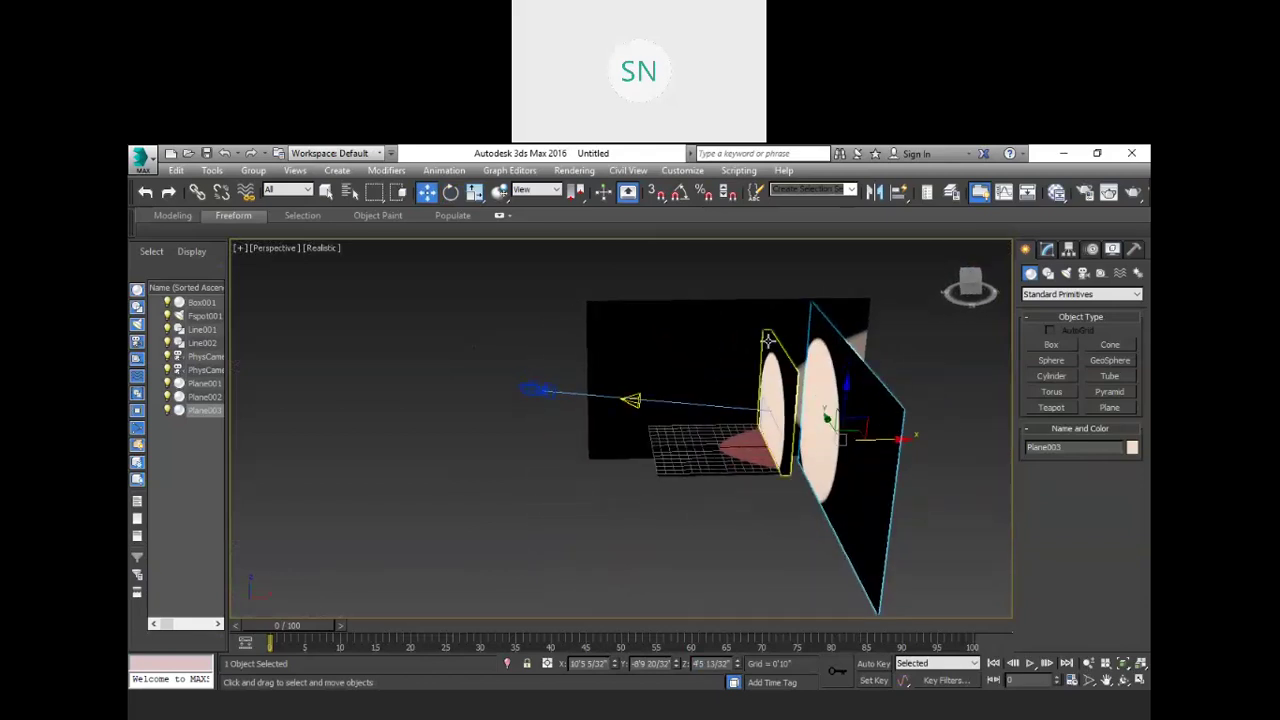
pyautogui.scroll(3, 765, 440)
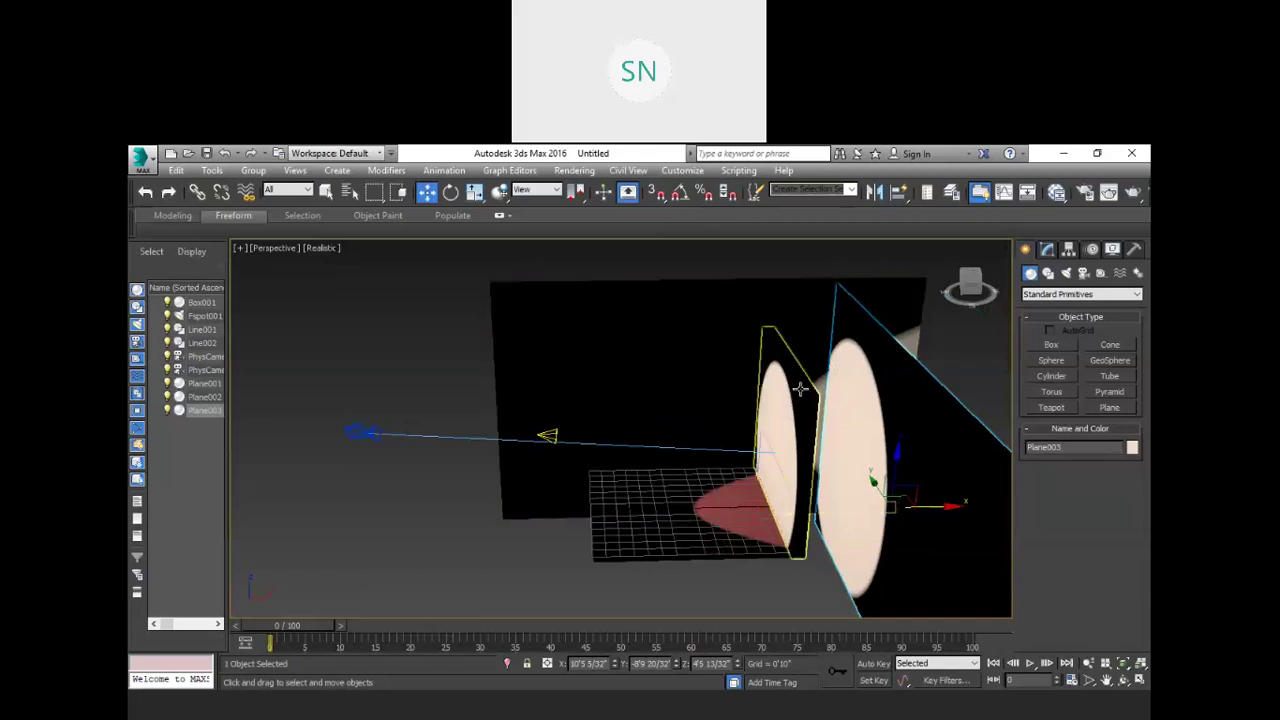
pyautogui.scroll(-2, 792, 404)
pyautogui.keyDown('alt'); pyautogui.moveTo(771, 517); pyautogui.dragTo(809, 528, button='middle'); pyautogui.keyUp('alt')
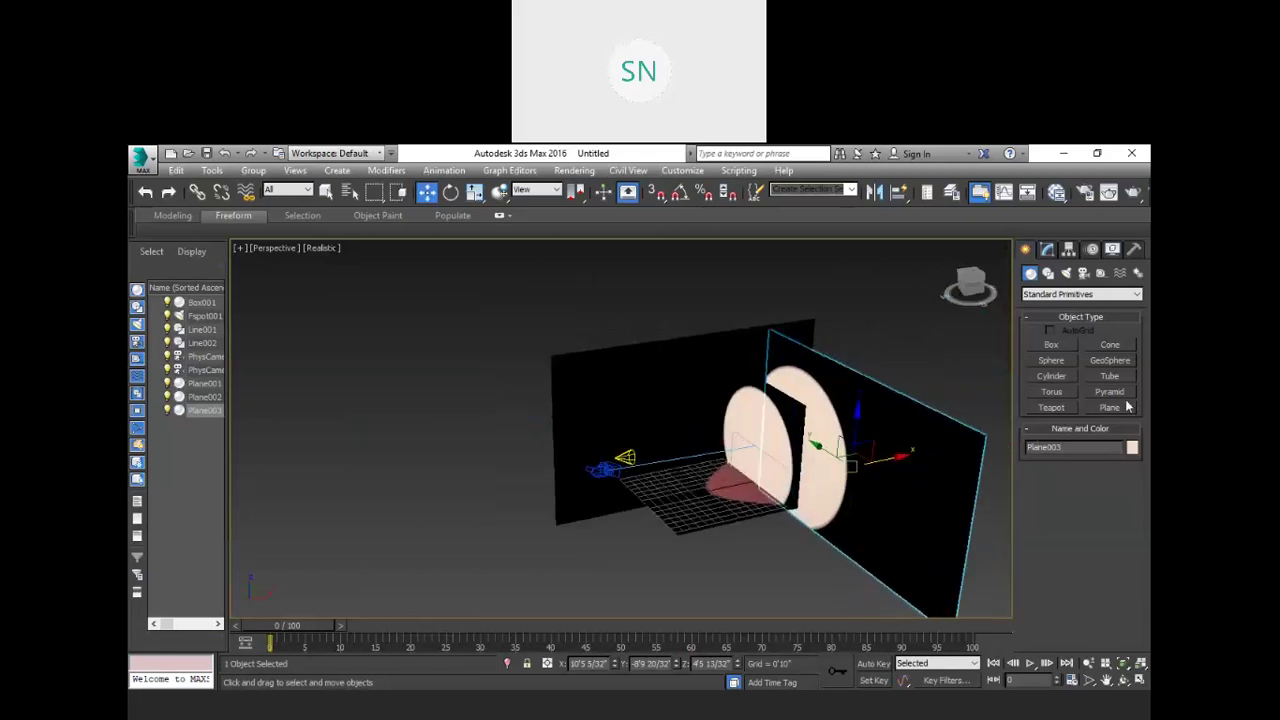
pyautogui.click(1067, 274)
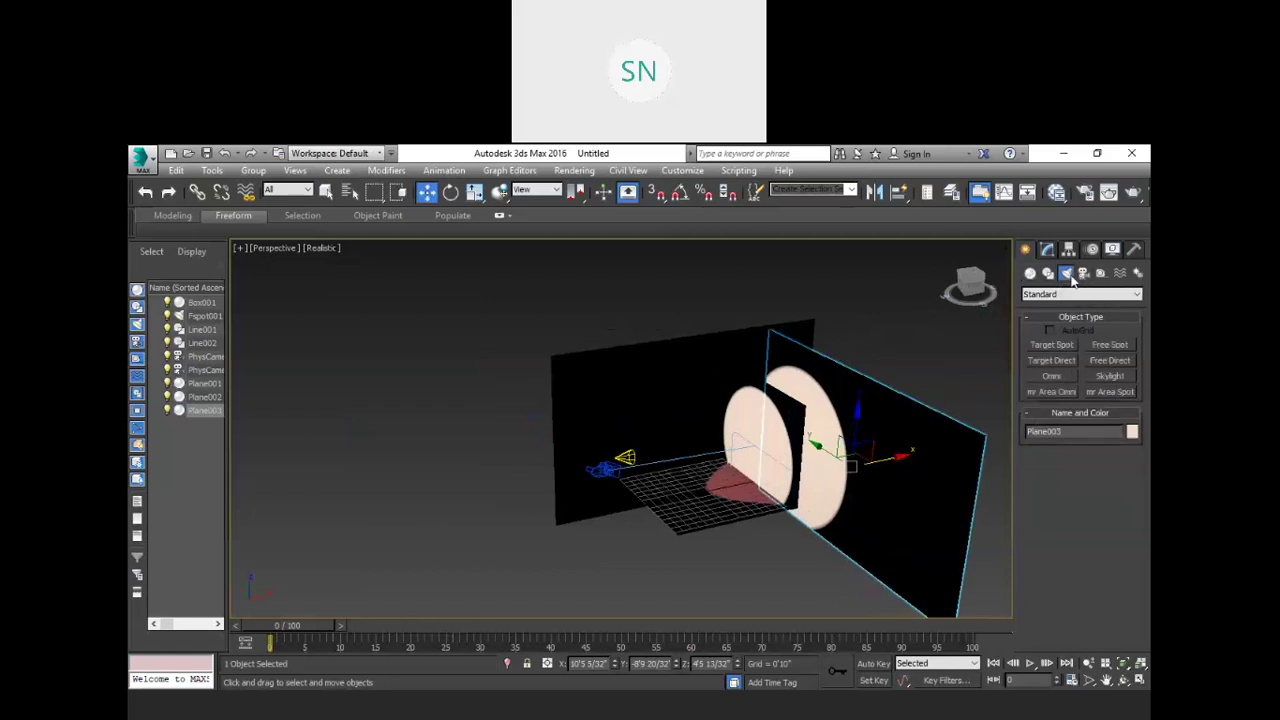
# Step: Place two omni lights, Omni001 in the room and Omni002 near the back wall
pyautogui.click(1053, 378)
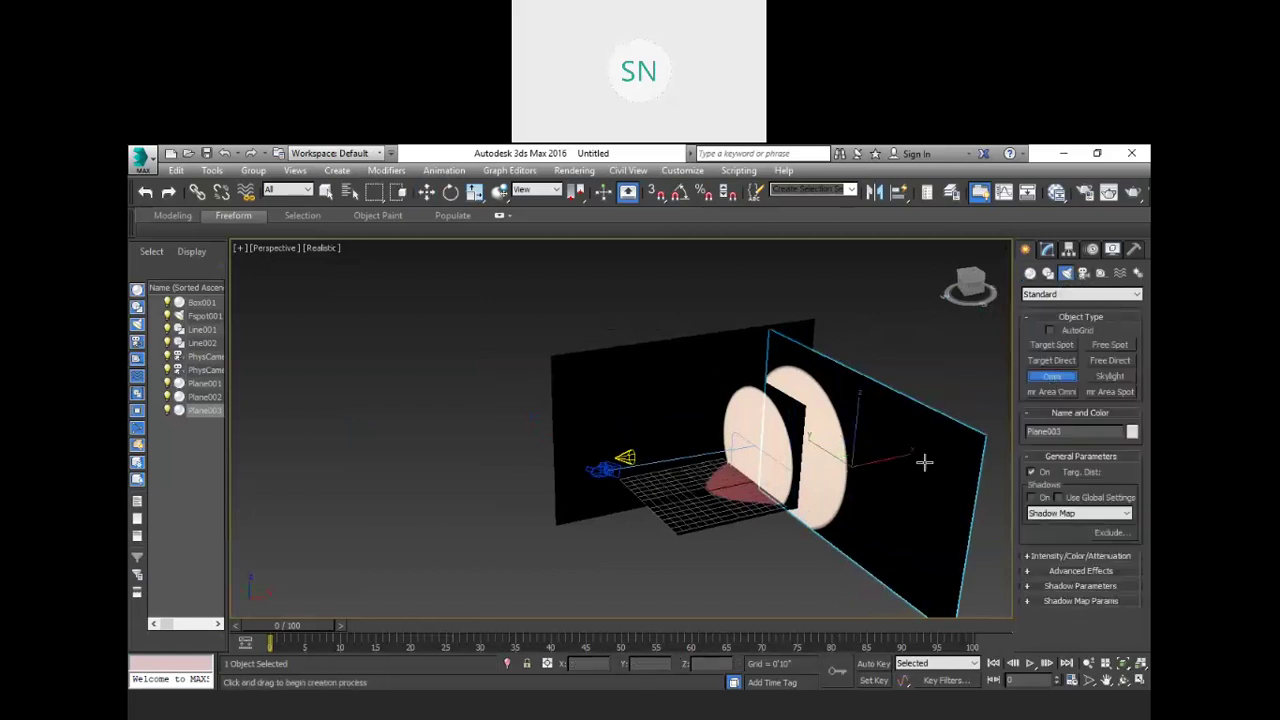
pyautogui.click(699, 580)
pyautogui.scroll(3, 764, 580)
pyautogui.scroll(2, 591, 443)
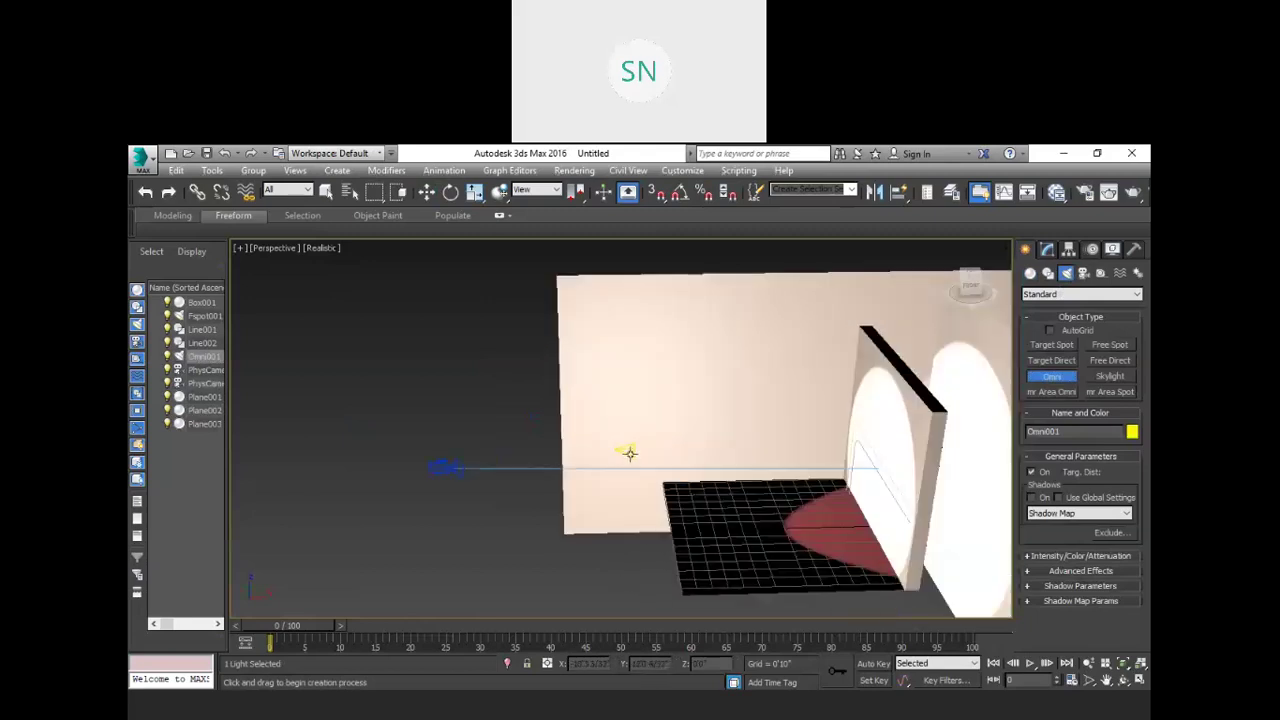
pyautogui.scroll(-2, 643, 575)
pyautogui.scroll(3, 843, 455)
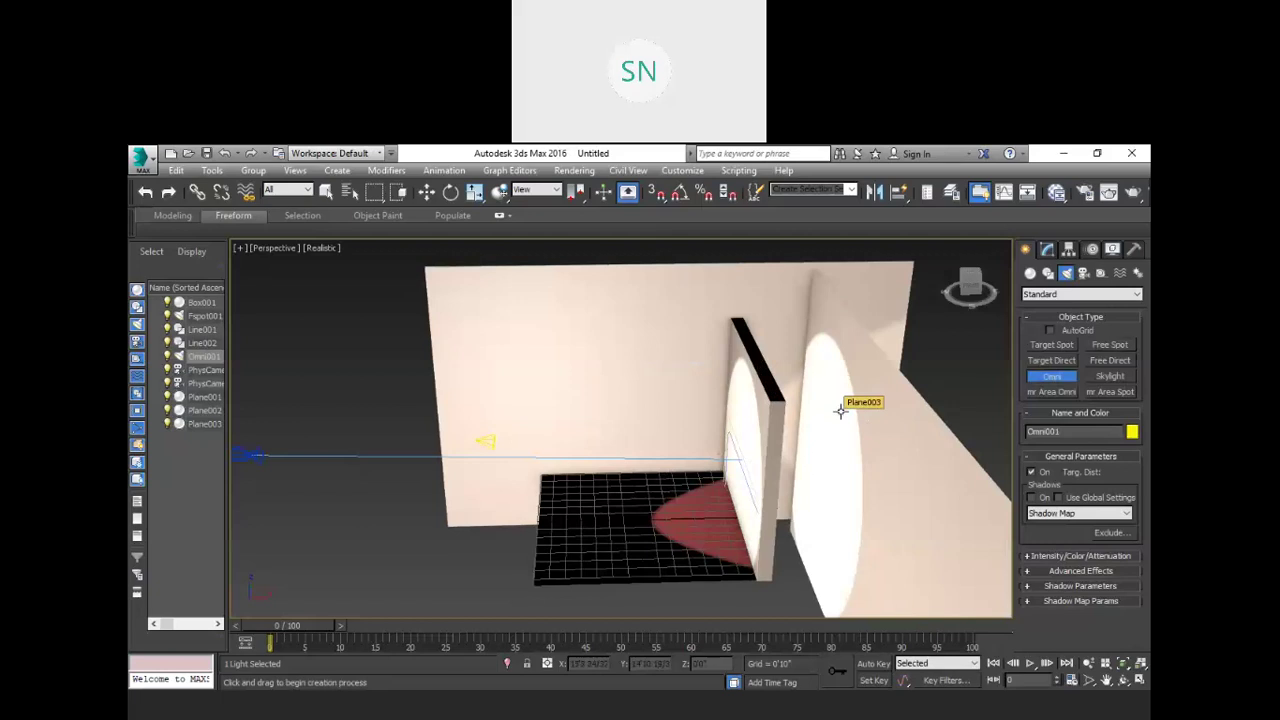
pyautogui.scroll(-3, 839, 411)
pyautogui.scroll(3, 845, 443)
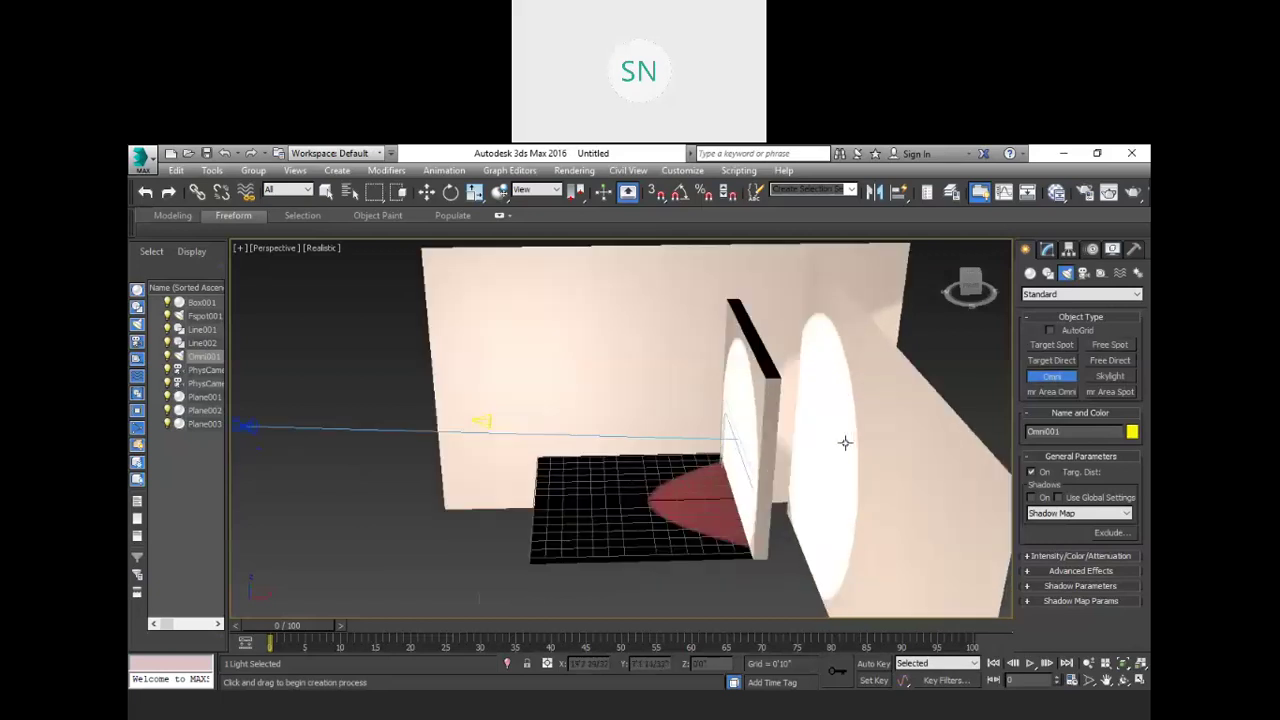
pyautogui.click(480, 420)
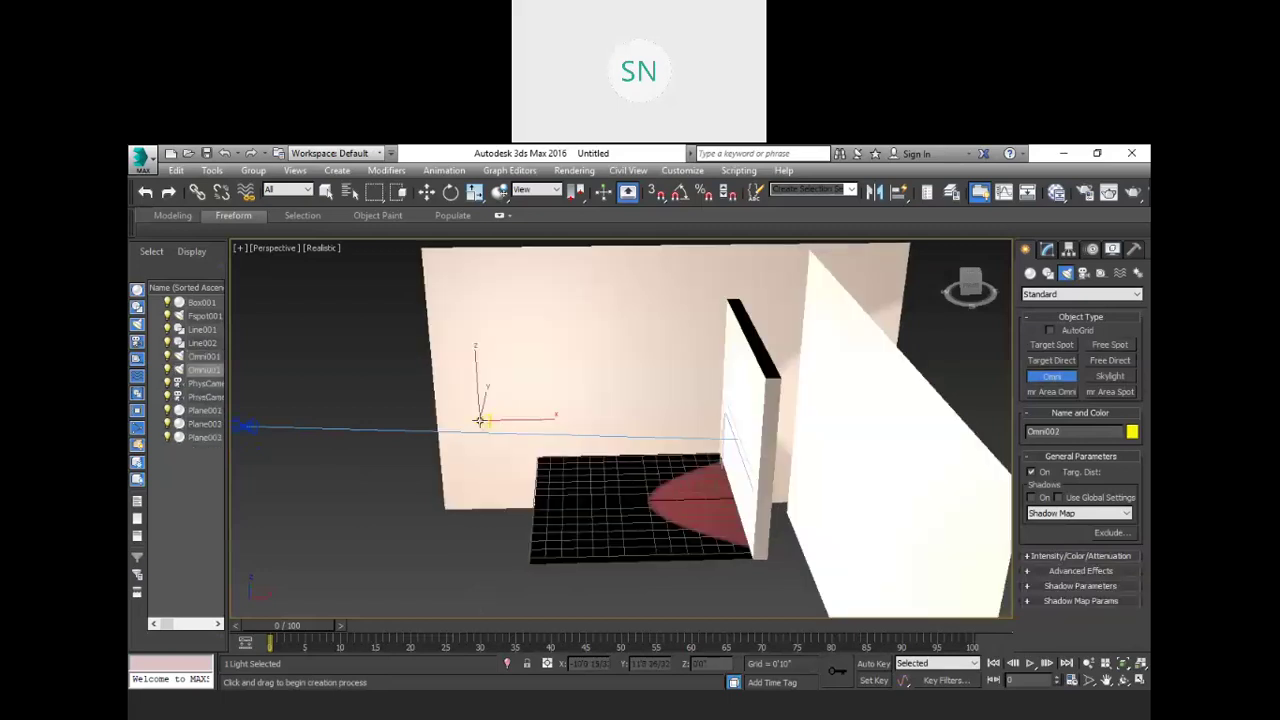
# Step: Turn on shadows for Omni002 in the Modify panel, then deselect it
pyautogui.click(1047, 250)
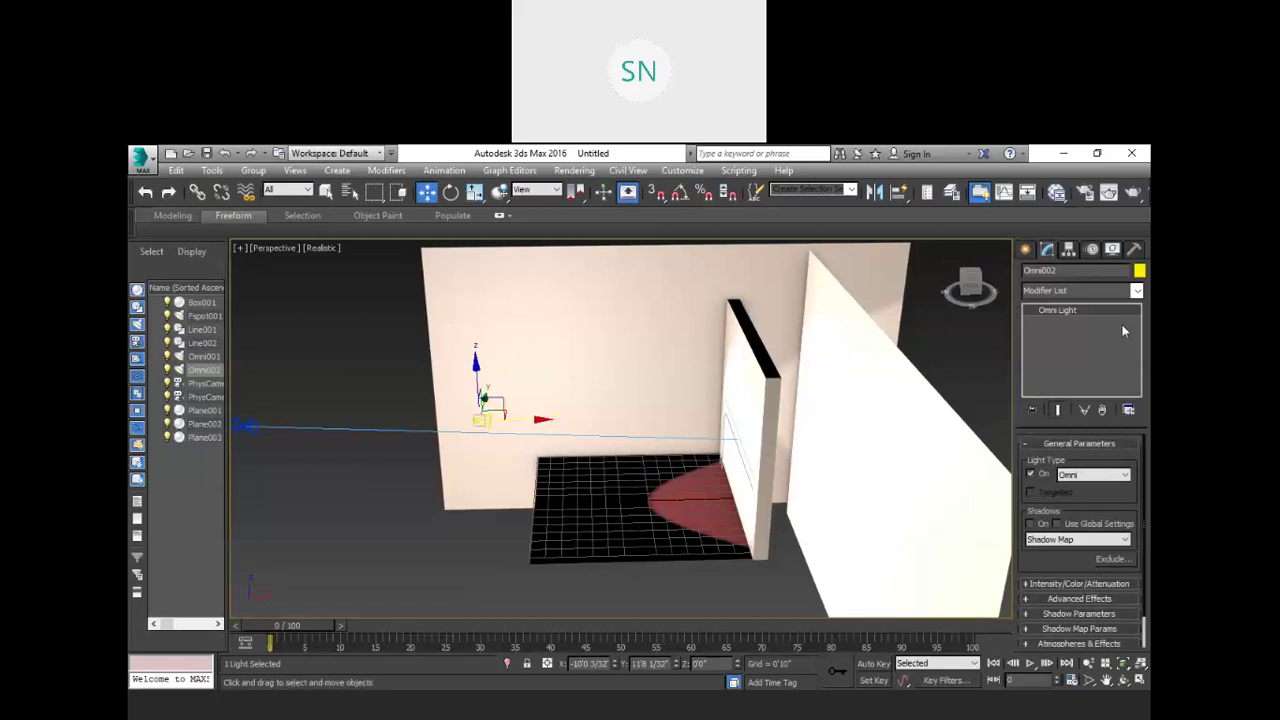
pyautogui.click(1031, 525)
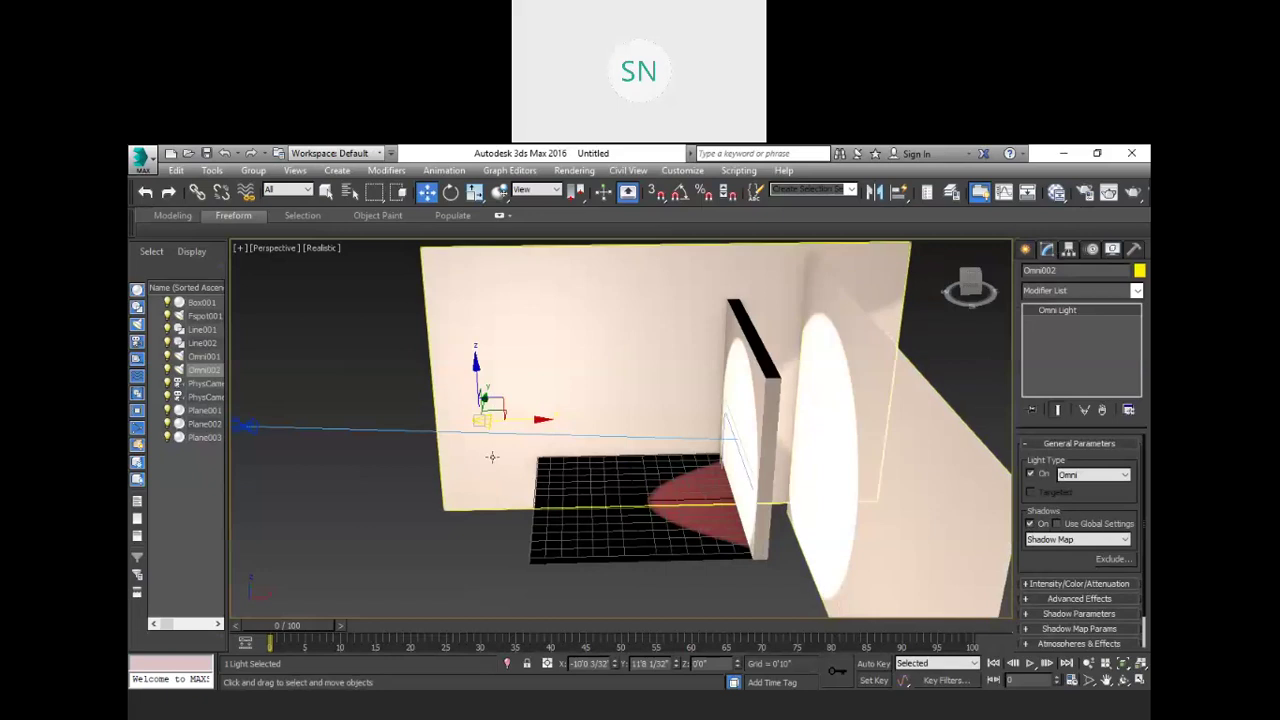
pyautogui.scroll(-3, 651, 386)
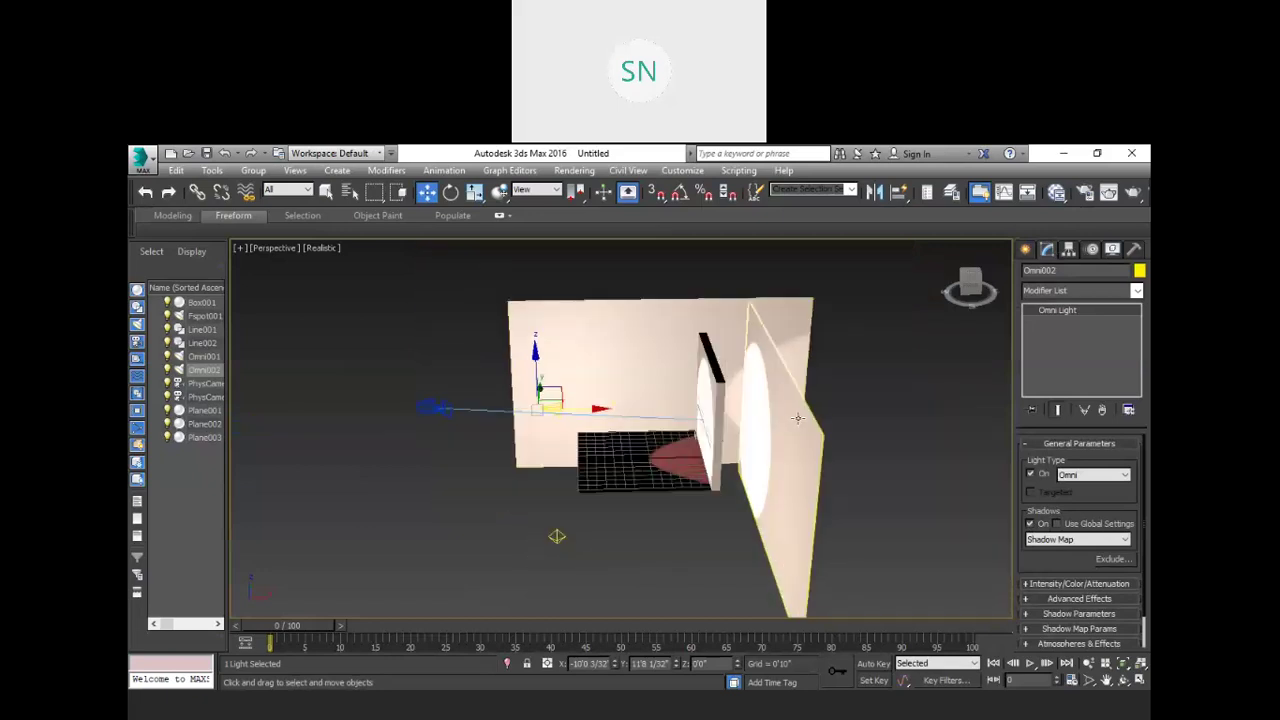
pyautogui.click(878, 343)
pyautogui.scroll(3, 712, 383)
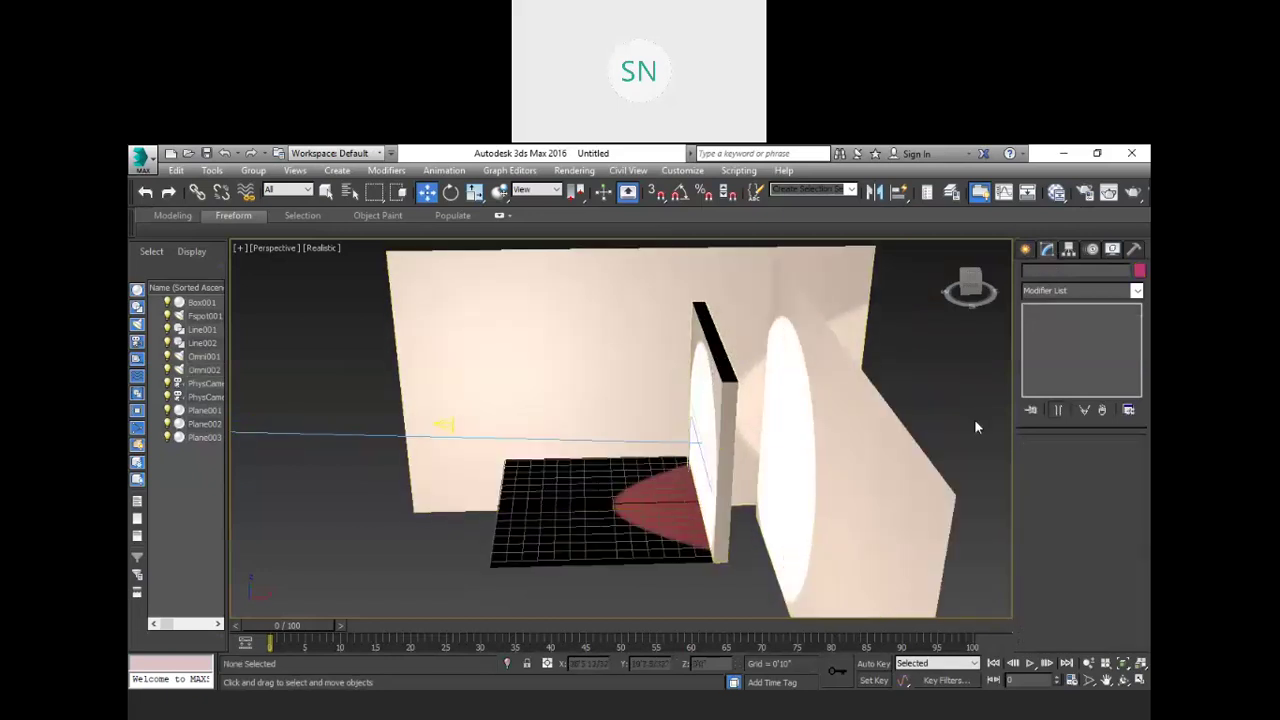
# Step: Enable Shadow Map shadows on Fspot001, comparing with shadows off
pyautogui.click(442, 424)
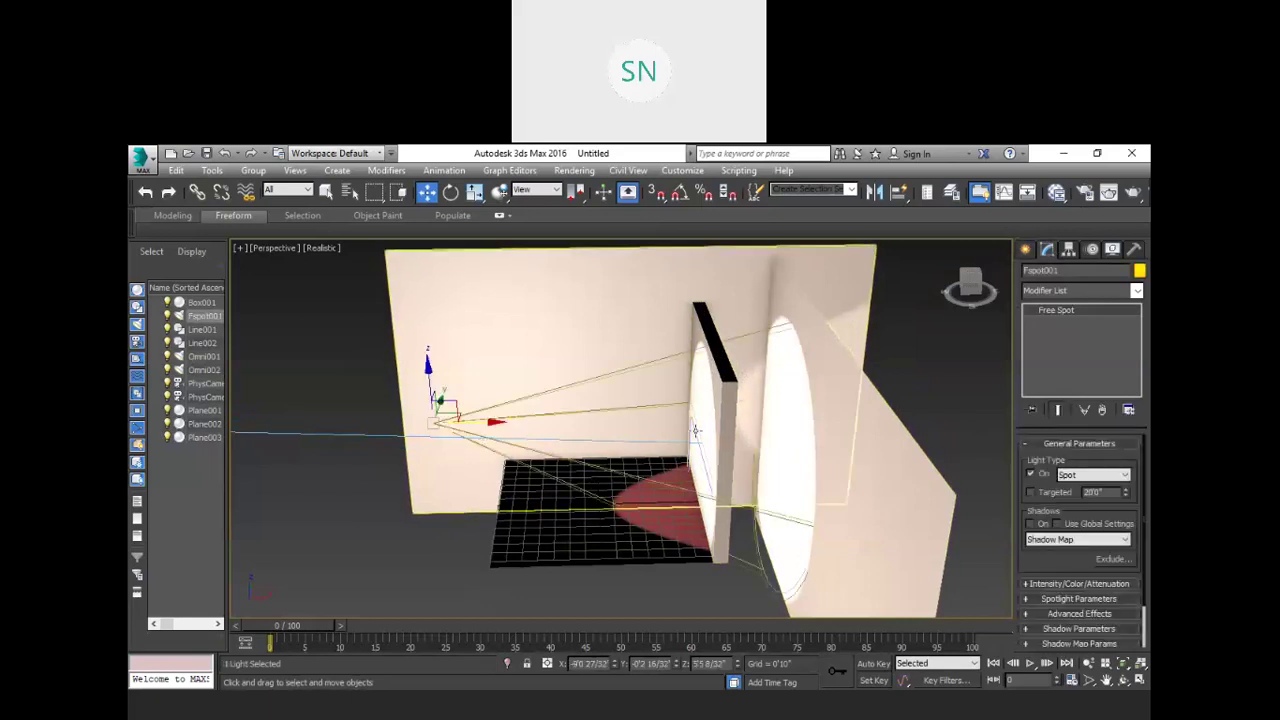
pyautogui.scroll(-2, 1057, 455)
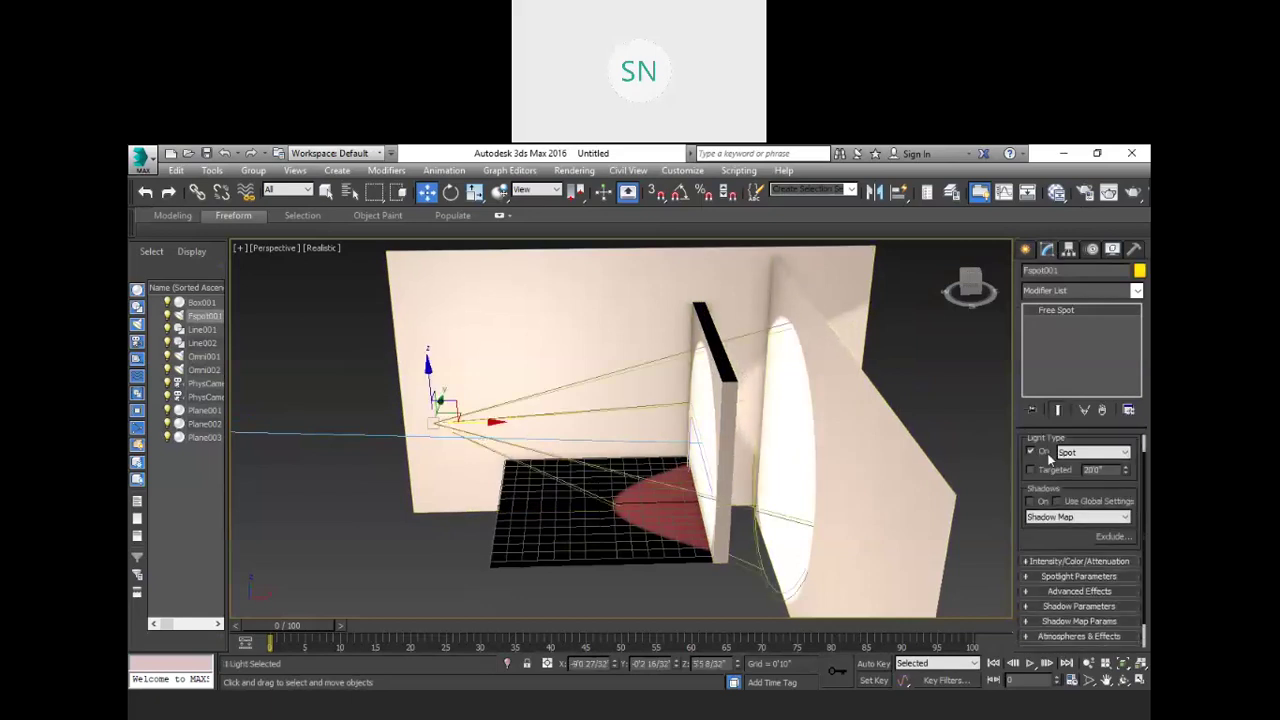
pyautogui.click(1031, 502)
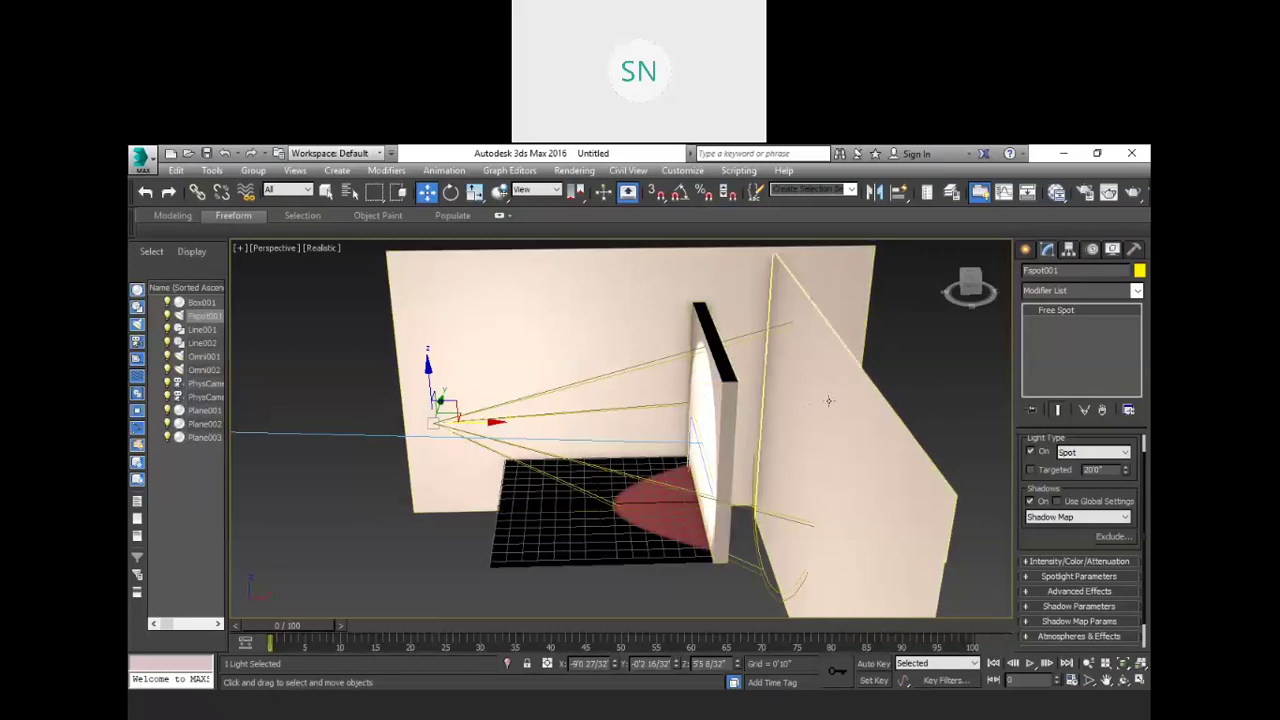
pyautogui.click(1030, 502)
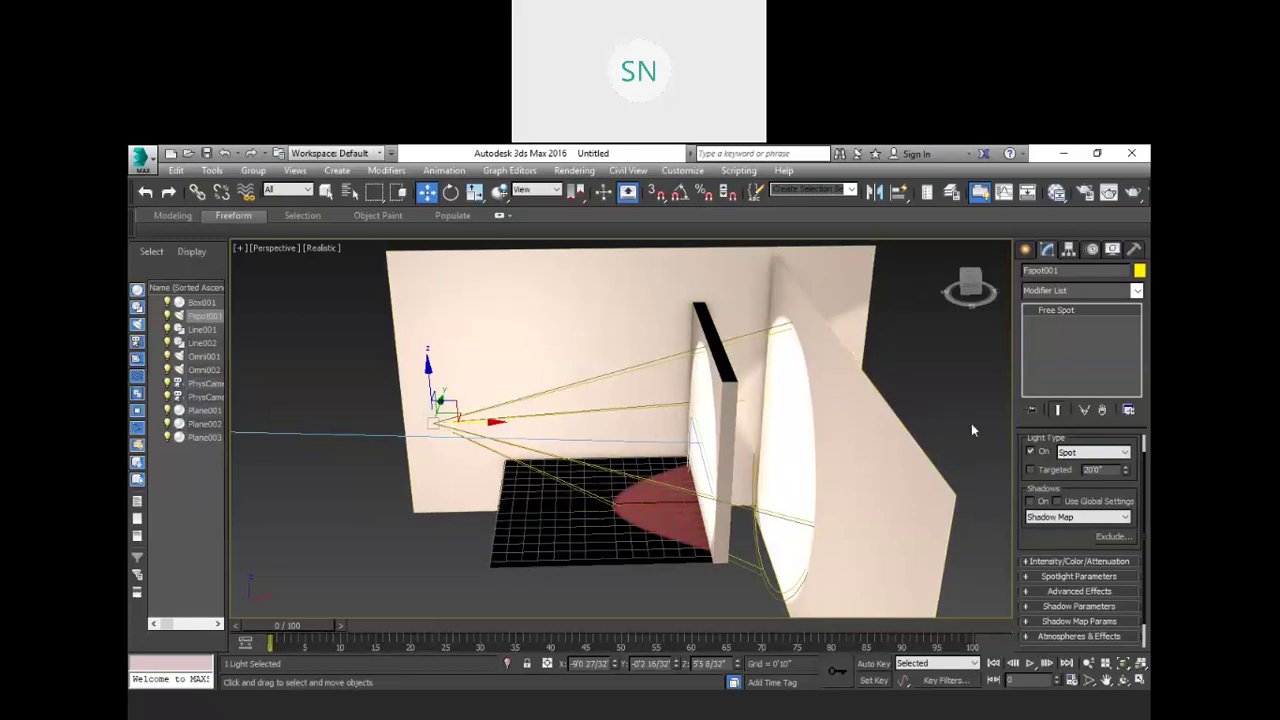
pyautogui.click(1031, 501)
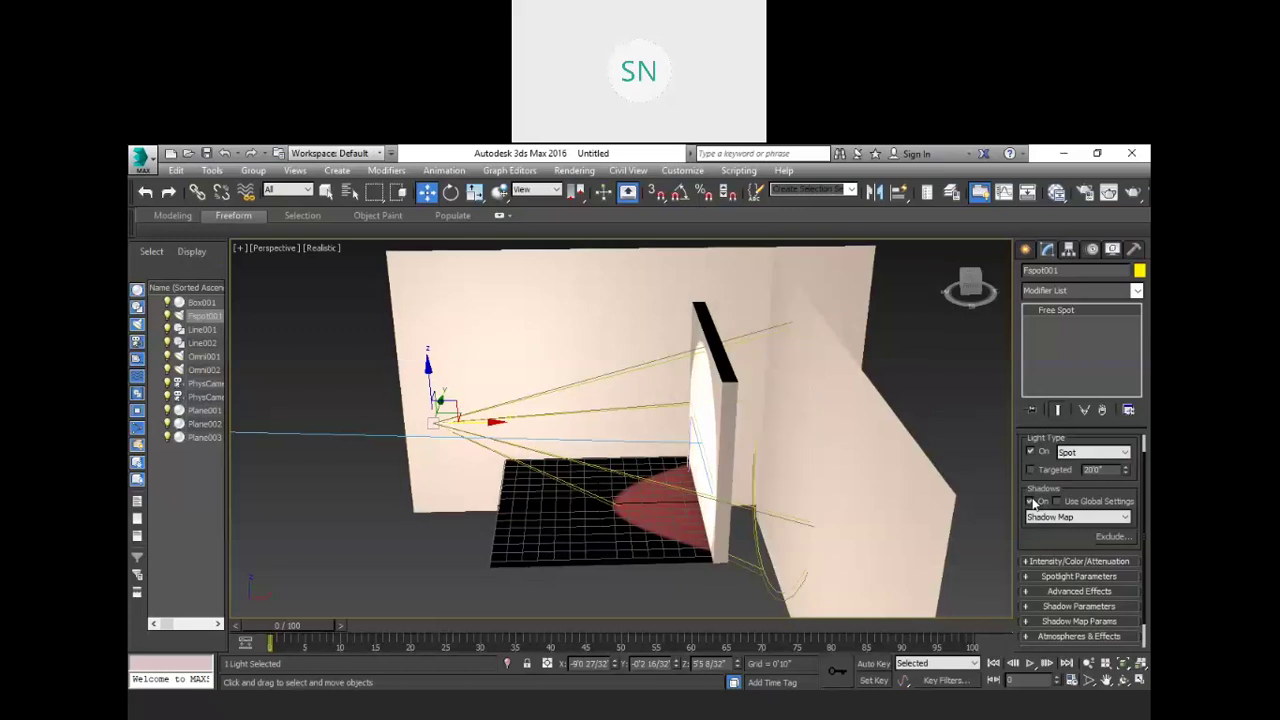
pyautogui.click(1060, 518)
pyautogui.click(1060, 522)
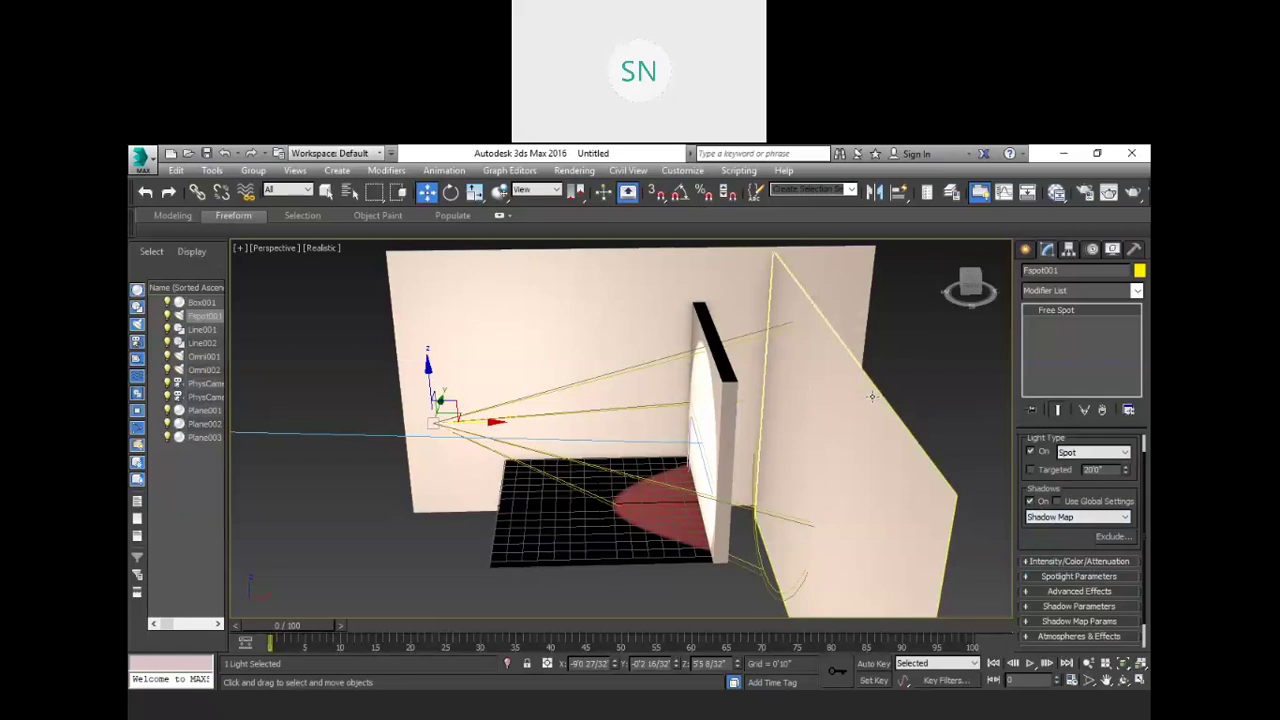
pyautogui.press('F10')
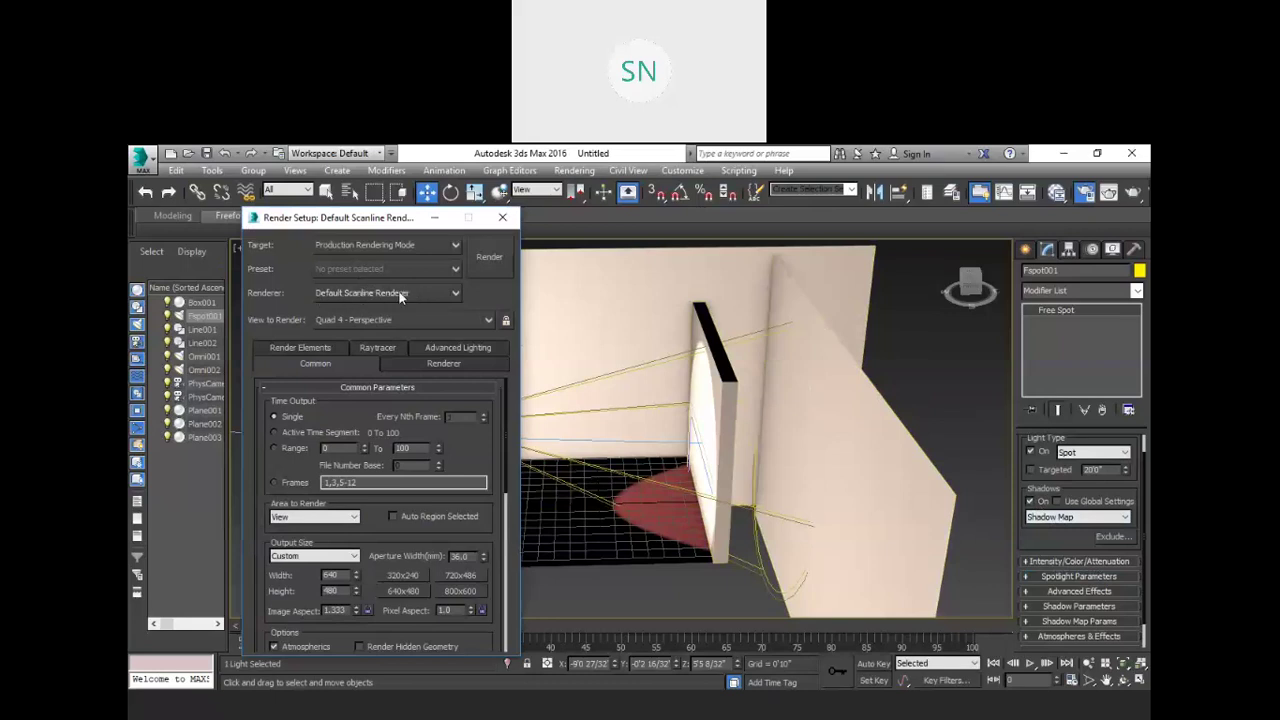
# Step: Close Render Setup, clear the selection, zoom out and select Omni001
pyautogui.click(502, 217)
pyautogui.click(351, 363)
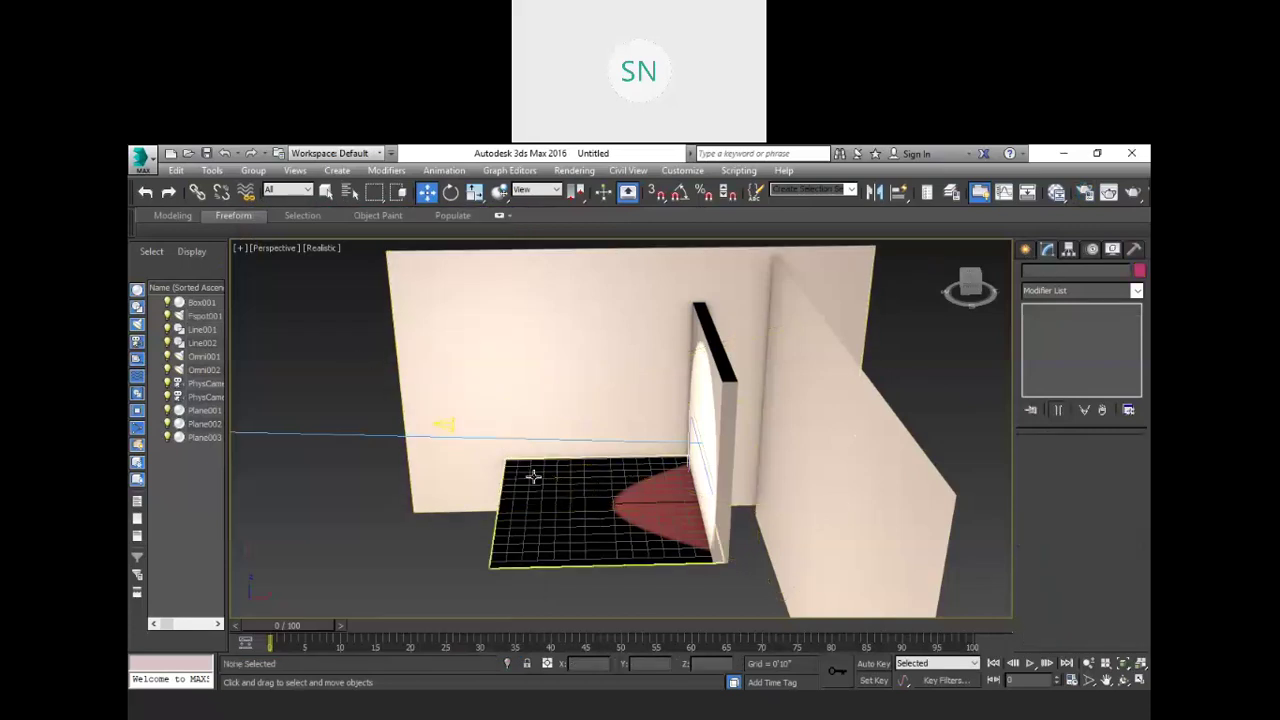
pyautogui.scroll(-3, 534, 476)
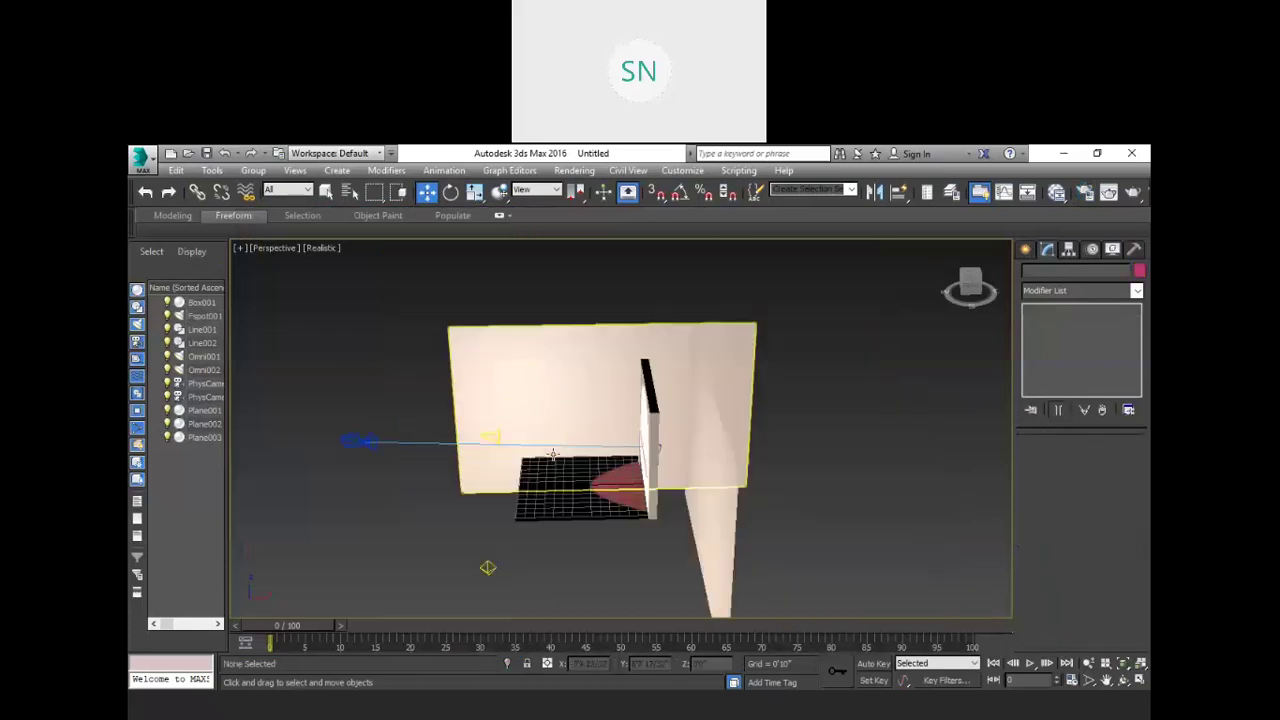
pyautogui.click(487, 565)
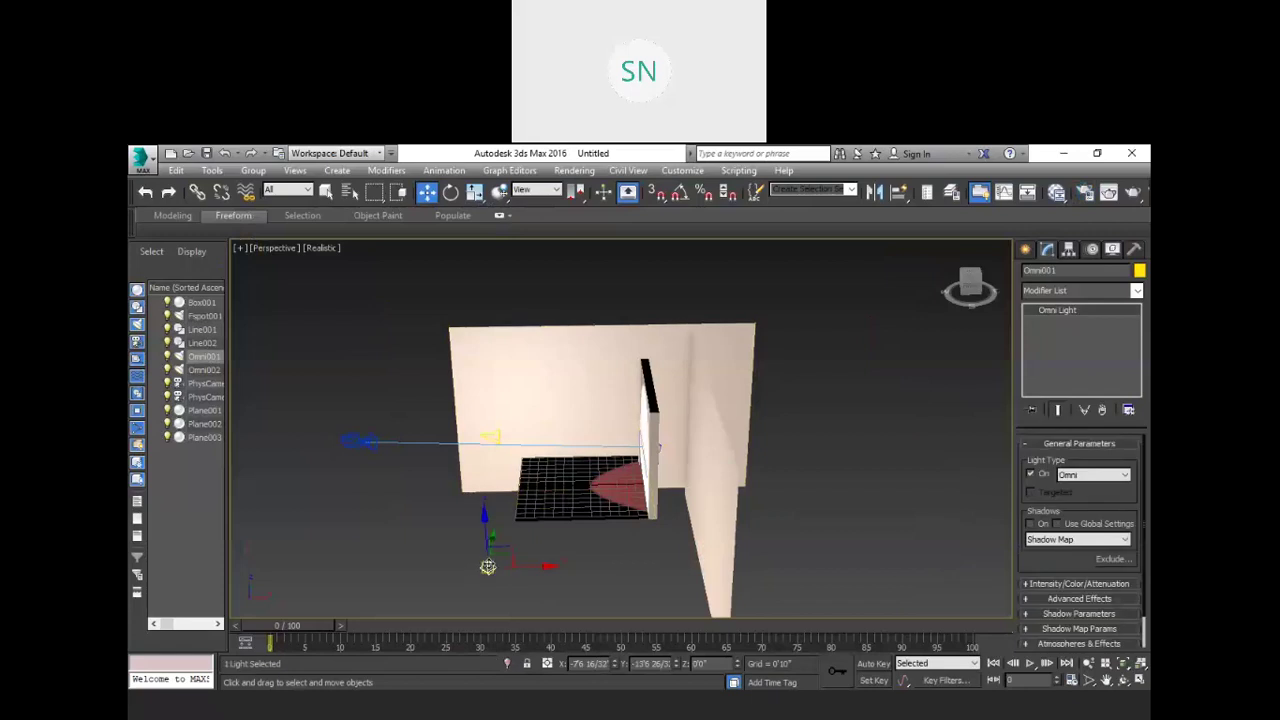
# Step: Raise Omni001 higher above the floor
pyautogui.scroll(2, 536, 568)
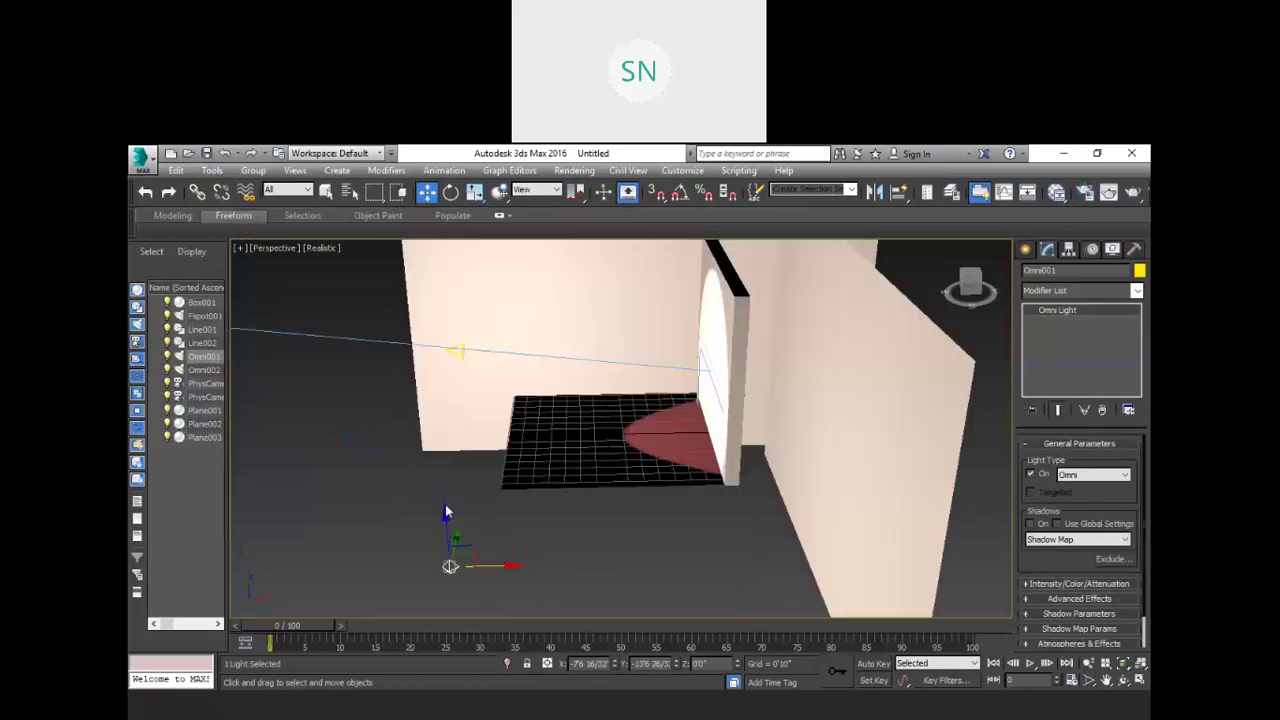
pyautogui.click(443, 442)
pyautogui.moveTo(450, 566); pyautogui.dragTo(444, 445)
pyautogui.scroll(-3, 469, 471)
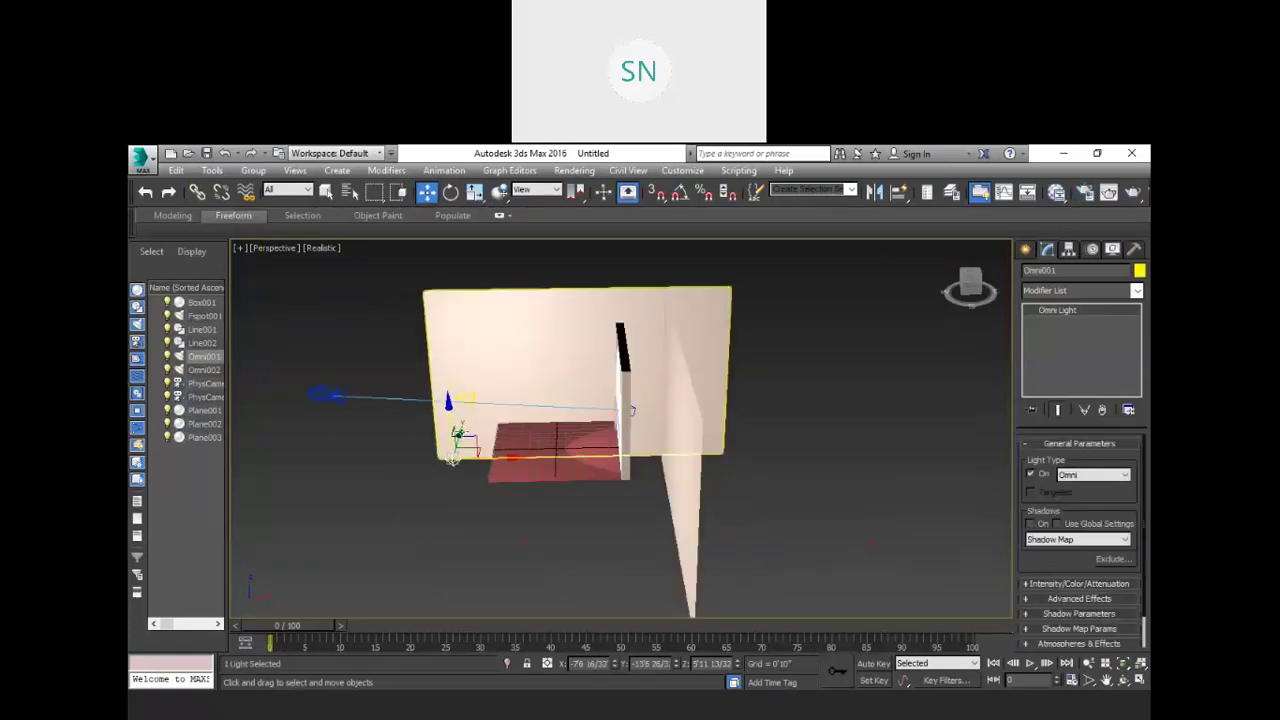
pyautogui.scroll(3, 704, 326)
pyautogui.scroll(-3, 704, 326)
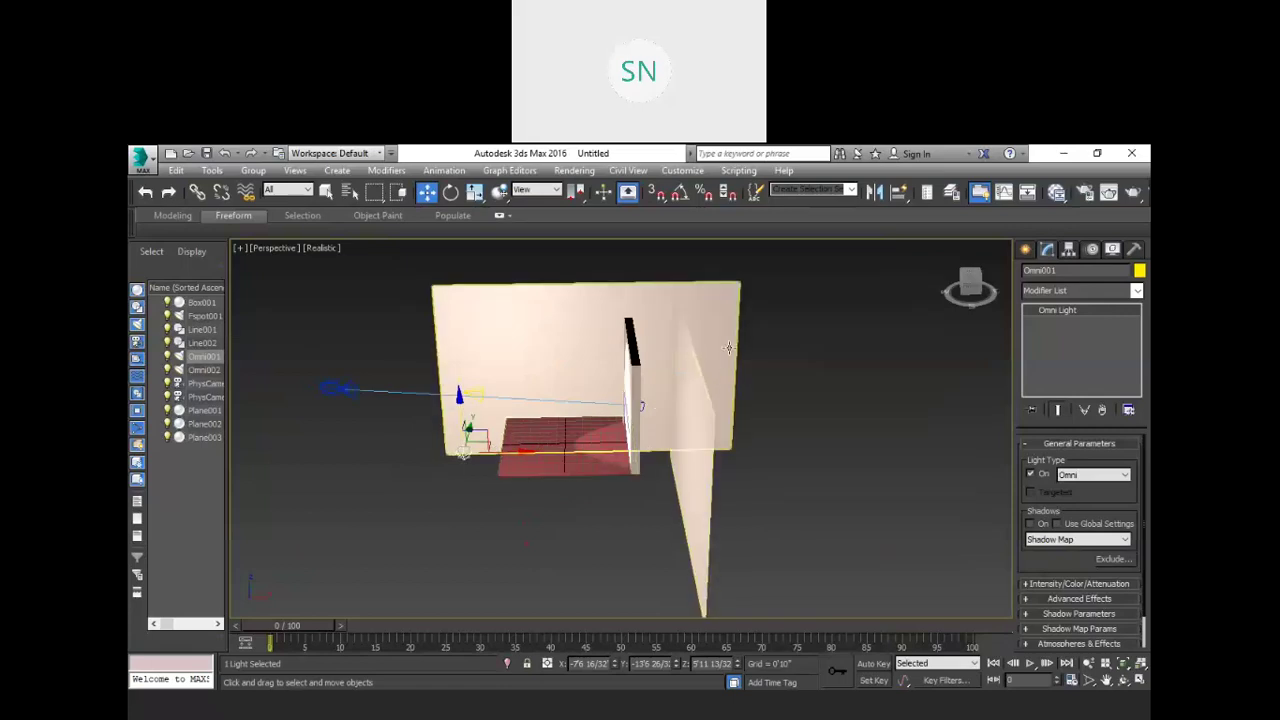
pyautogui.scroll(2, 704, 326)
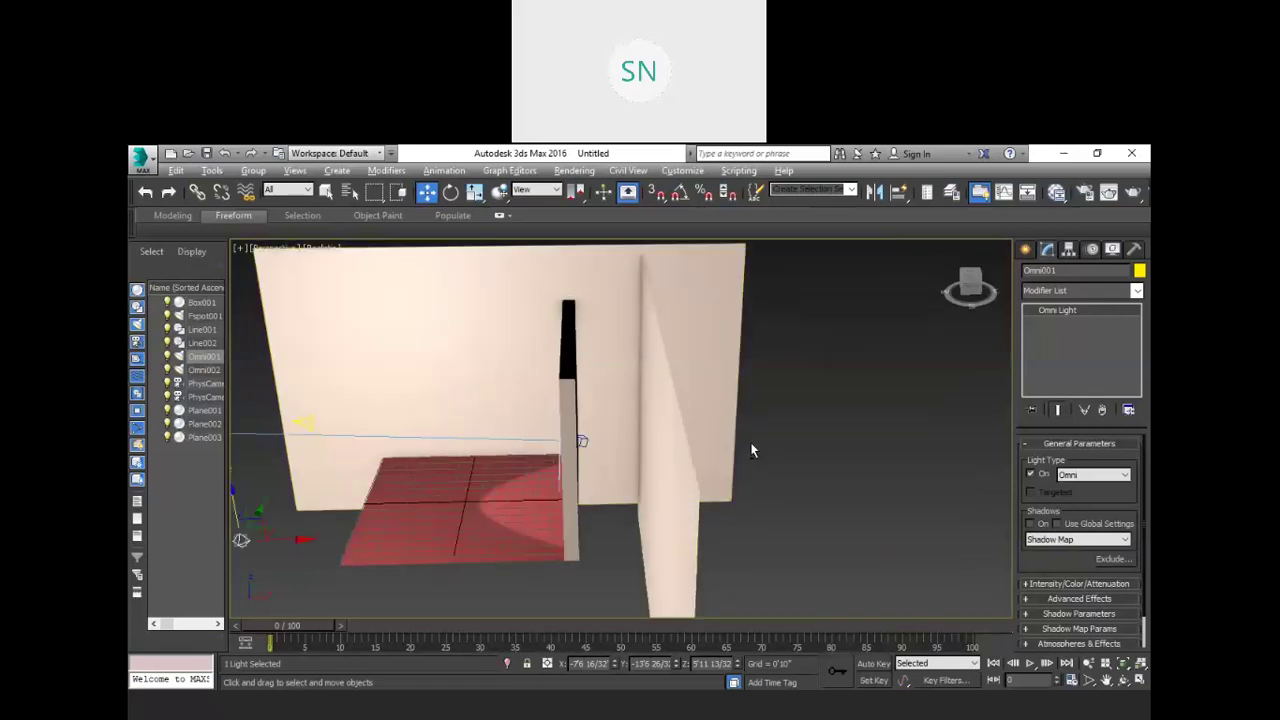
# Step: Orbit around the room to inspect the shadows and render the Perspective view
pyautogui.keyDown('alt'); pyautogui.moveTo(816, 448); pyautogui.dragTo(756, 371, button='middle'); pyautogui.keyUp('alt')
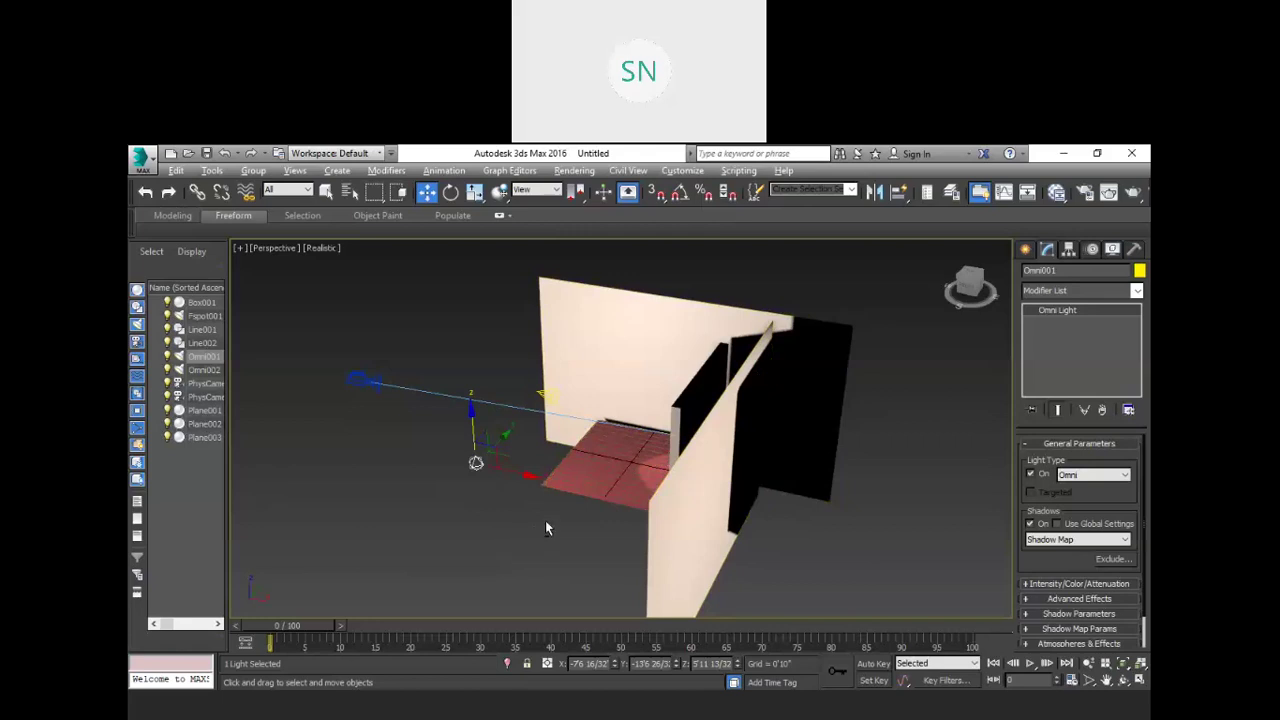
pyautogui.keyDown('alt'); pyautogui.moveTo(545, 521); pyautogui.dragTo(592, 432, button='middle'); pyautogui.keyUp('alt')
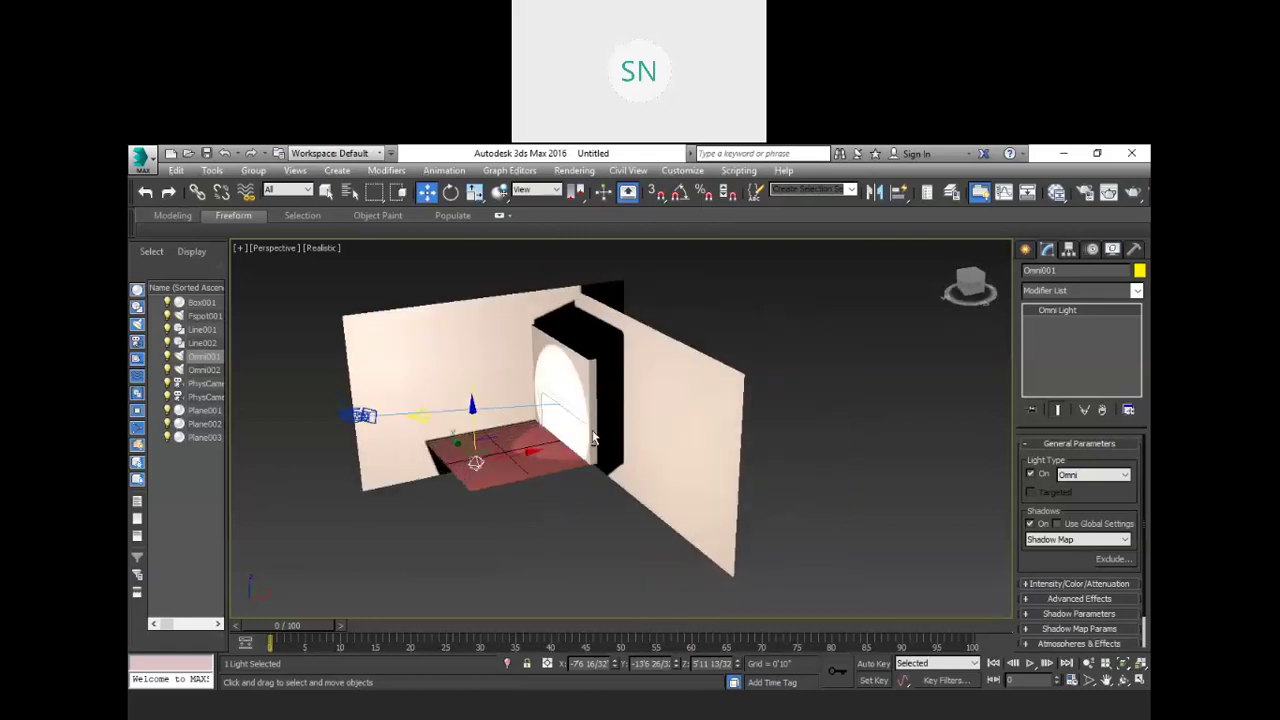
pyautogui.keyDown('alt'); pyautogui.moveTo(598, 584); pyautogui.dragTo(446, 531, button='middle'); pyautogui.keyUp('alt')
pyautogui.hotkey('shift', 'q')
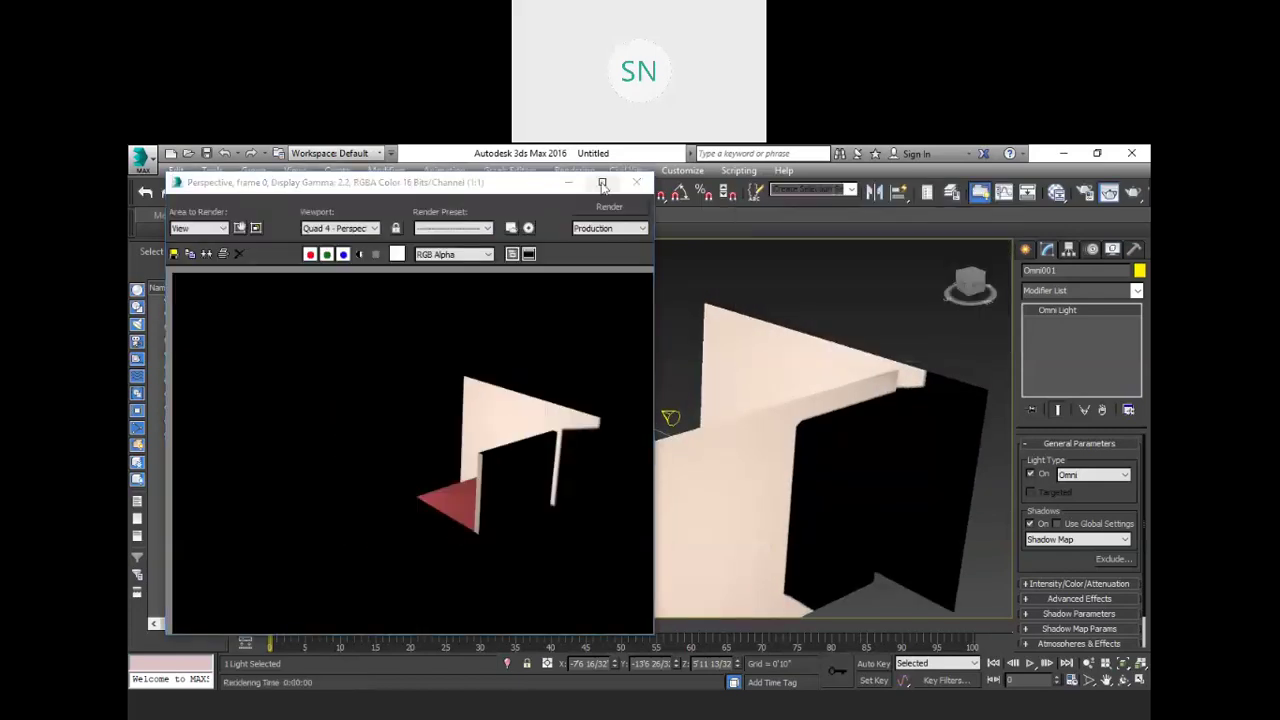
# Step: Close the rendered frame and delete the Omni001 light from the scene
pyautogui.click(634, 184)
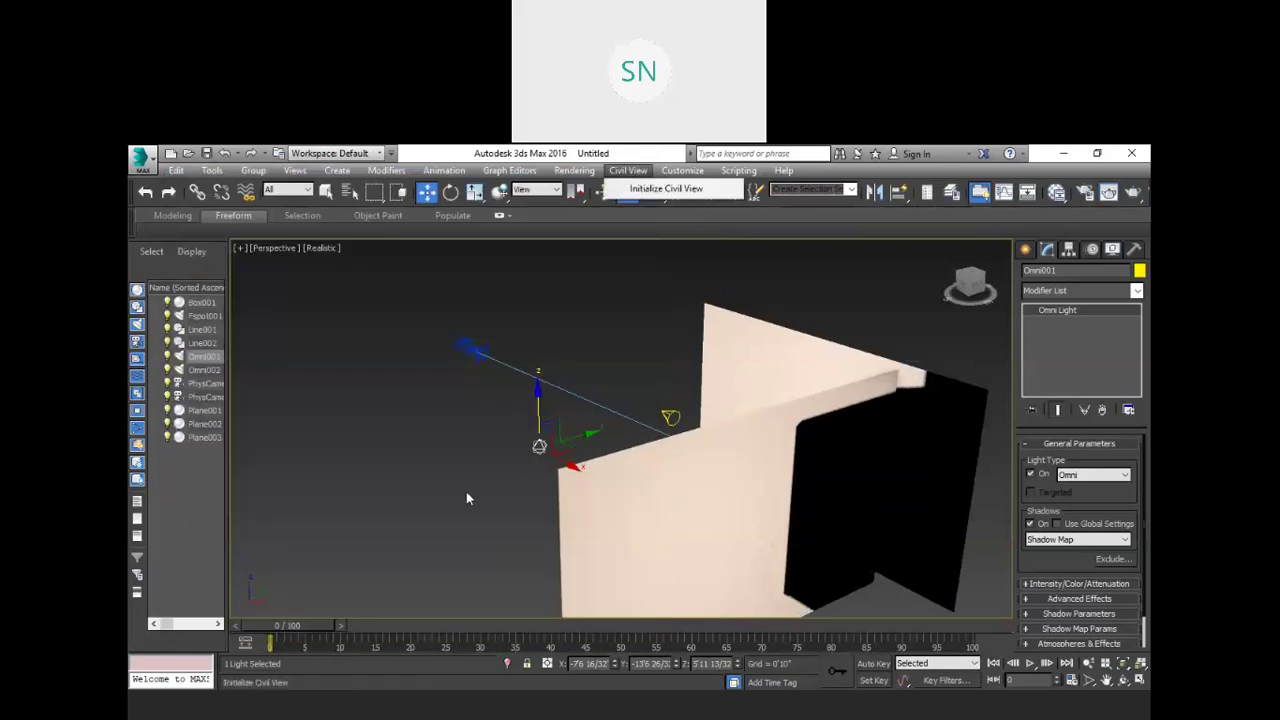
pyautogui.keyDown('alt'); pyautogui.moveTo(446, 511); pyautogui.dragTo(567, 539, button='middle'); pyautogui.keyUp('alt')
pyautogui.keyDown('alt'); pyautogui.moveTo(603, 586); pyautogui.dragTo(600, 568, button='middle'); pyautogui.keyUp('alt')
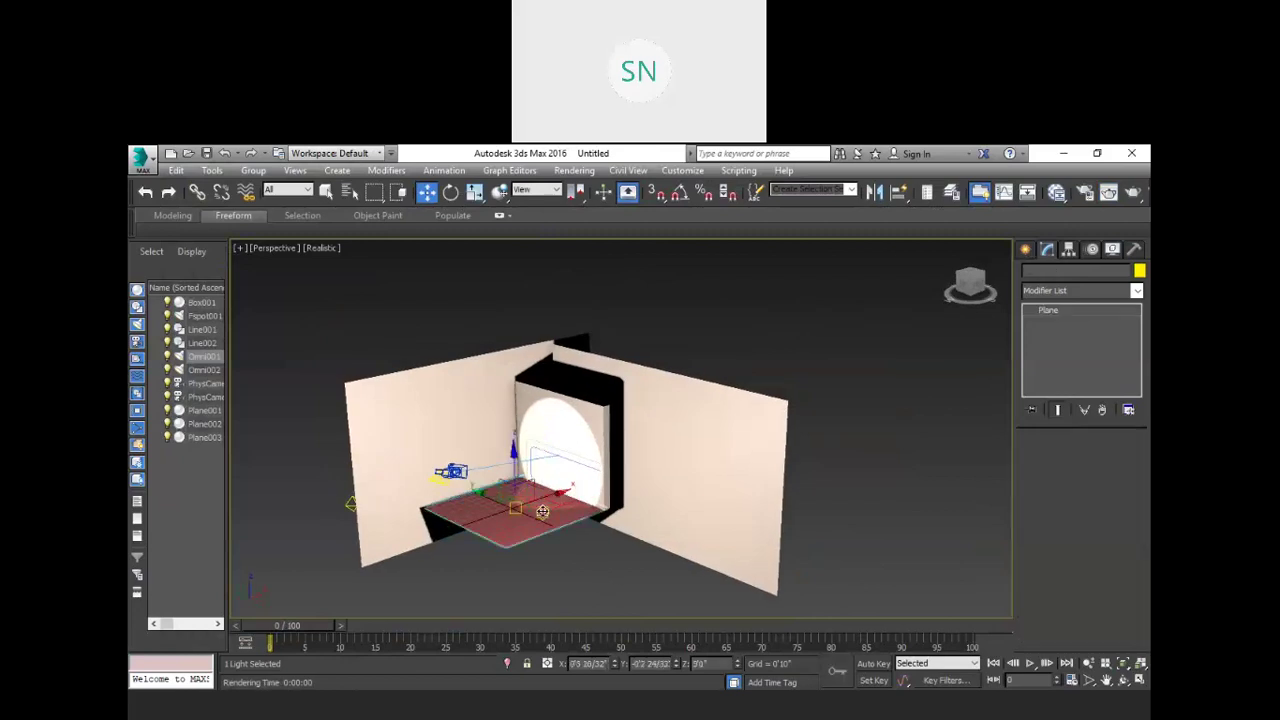
pyautogui.click(545, 530)
pyautogui.click(621, 600)
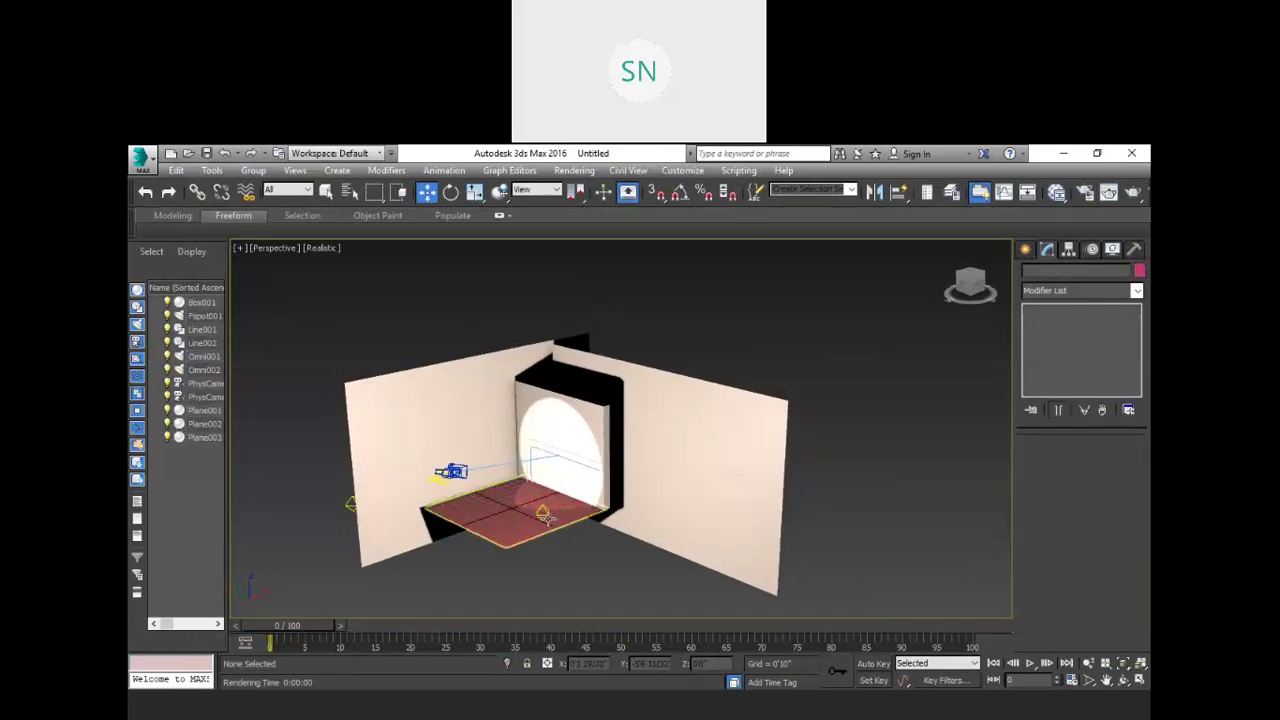
pyautogui.click(542, 513)
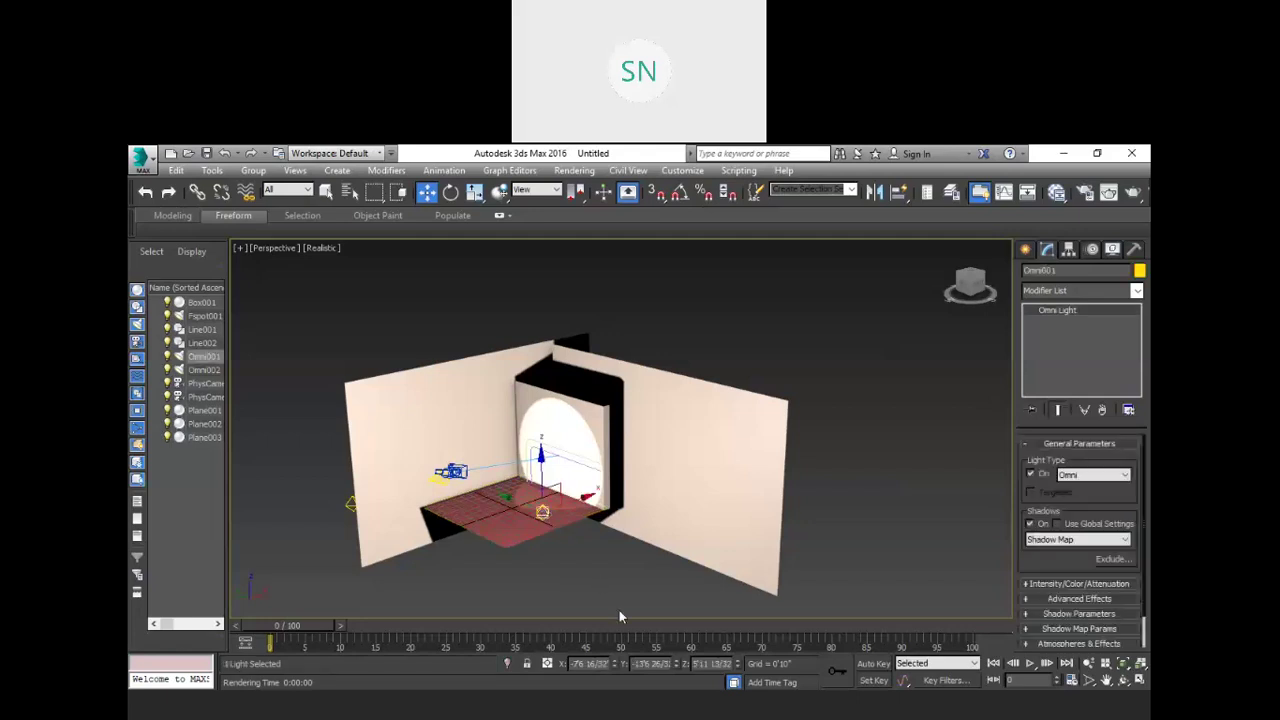
pyautogui.press('Delete')
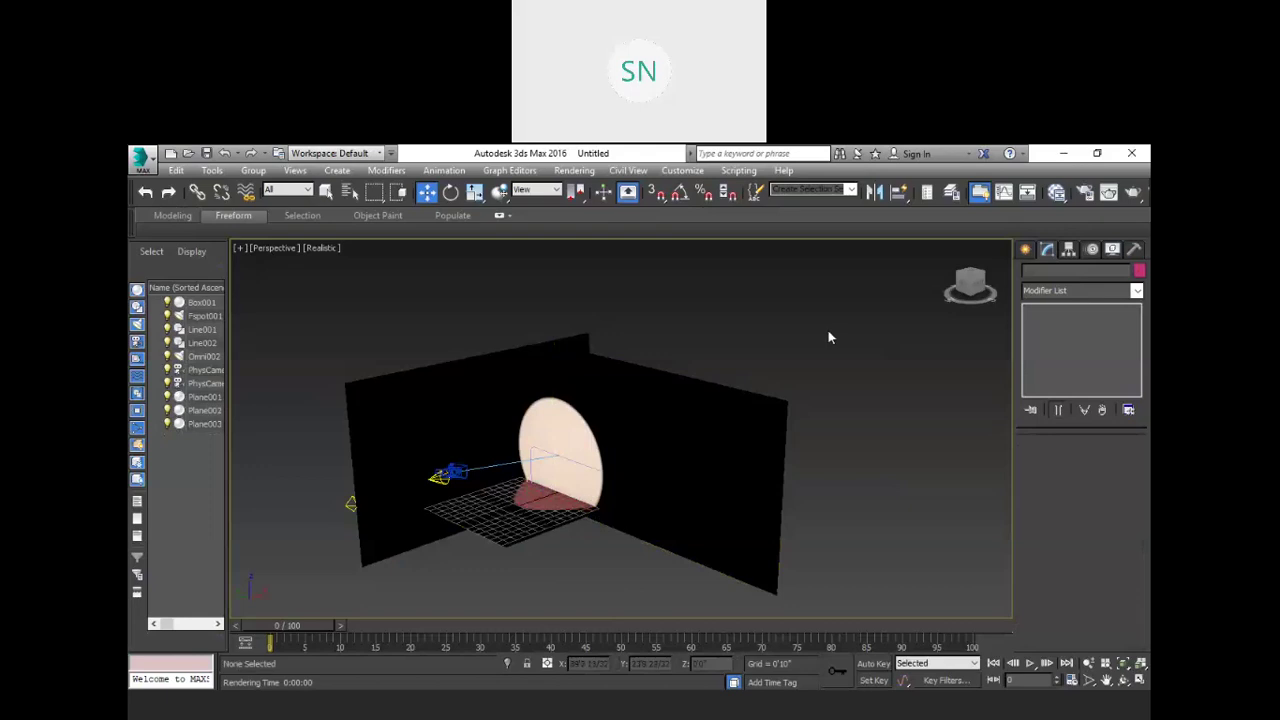
# Step: Place a Standard Skylight, Sky001, in the room with multiplier 1.0
pyautogui.click(1025, 249)
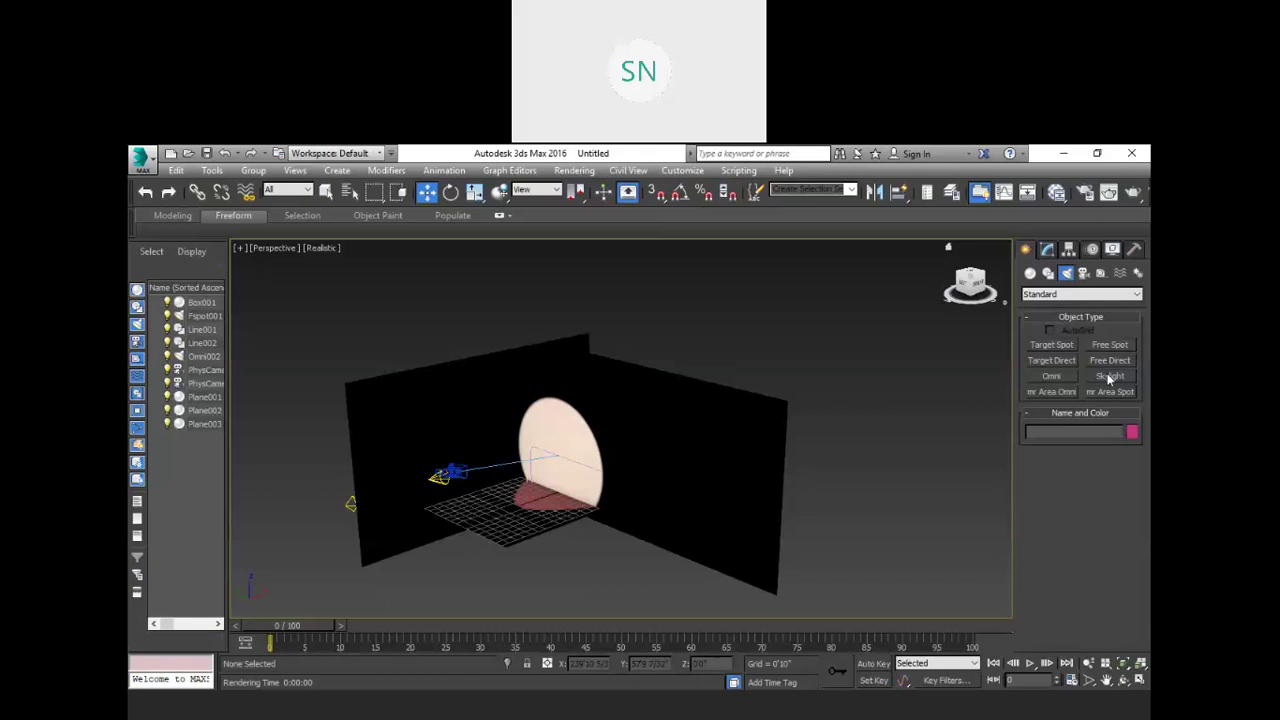
pyautogui.click(1108, 377)
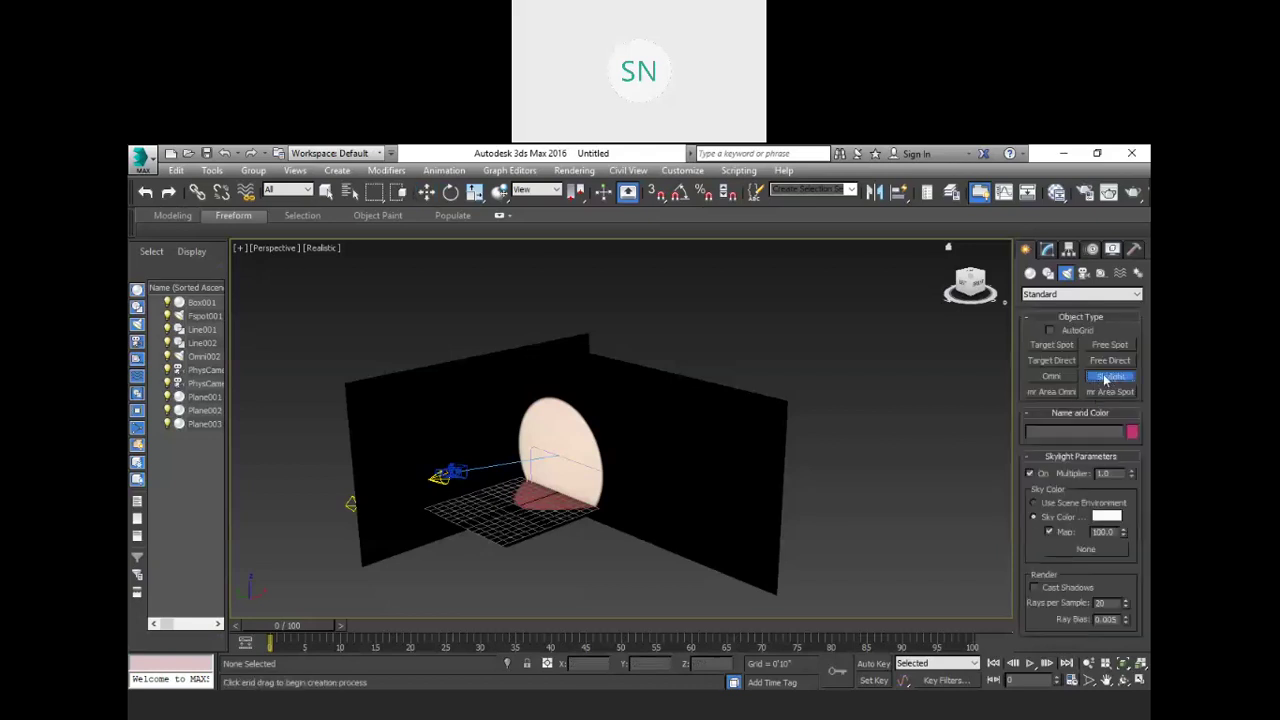
pyautogui.click(610, 568)
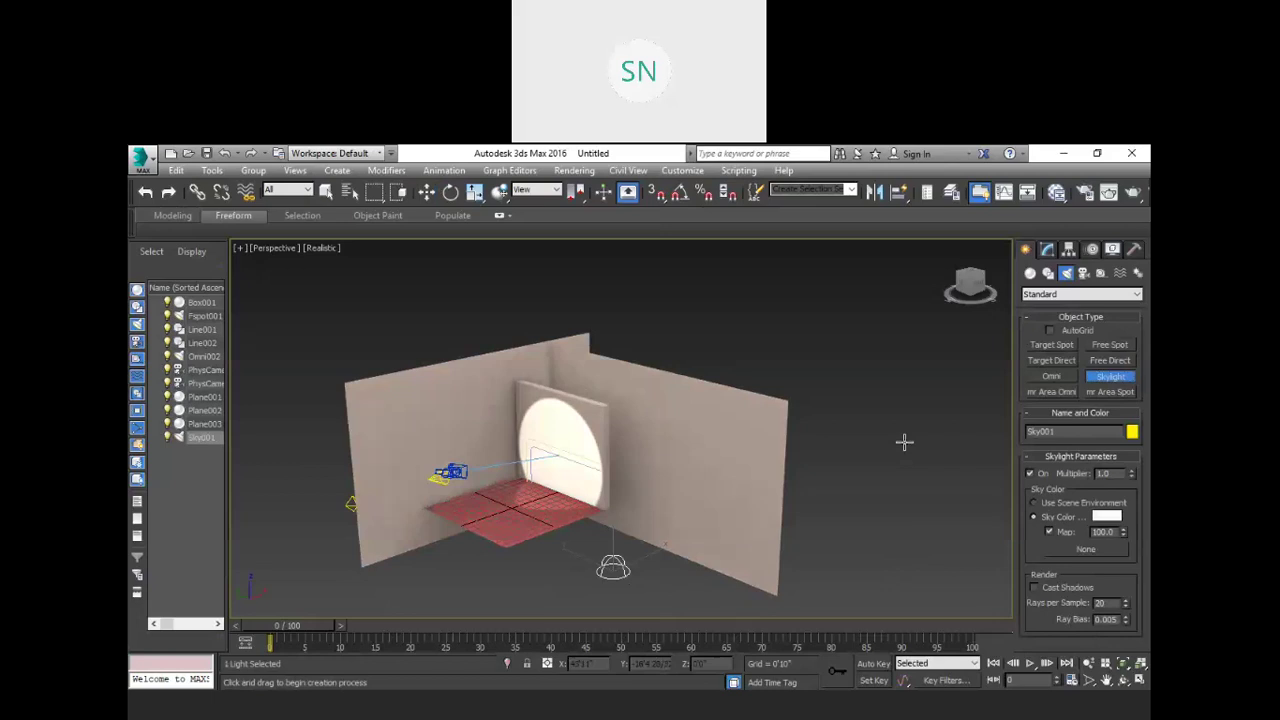
pyautogui.moveTo(904, 441)
pyautogui.keyDown('alt'); pyautogui.mouseDown(button='middle')
pyautogui.moveTo(805, 457)
pyautogui.moveTo(843, 437)
pyautogui.mouseUp(button='middle'); pyautogui.keyUp('alt')
pyautogui.press('w')
pyautogui.click(1047, 251)
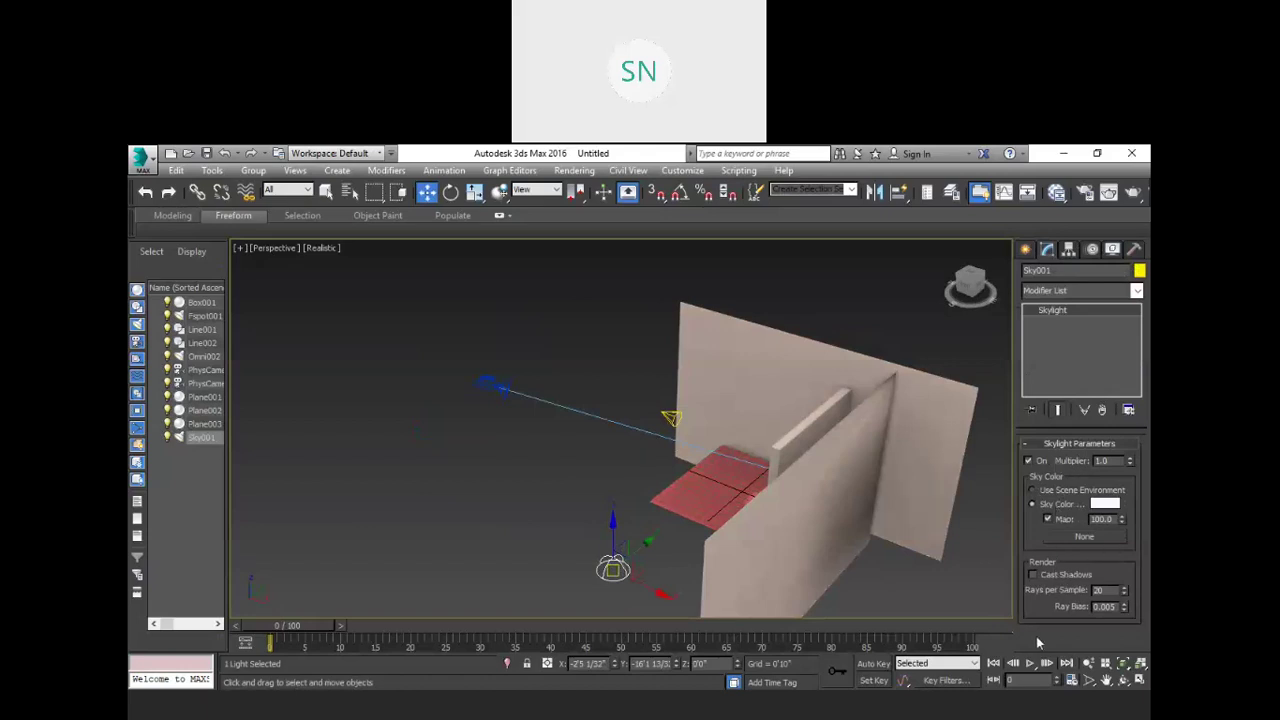
# Step: Enable Cast Shadows on the Sky001 skylight and set its multiplier to 0.2
pyautogui.click(1033, 574)
pyautogui.doubleClick(1104, 460)
pyautogui.write('0.2')
pyautogui.press('Return')
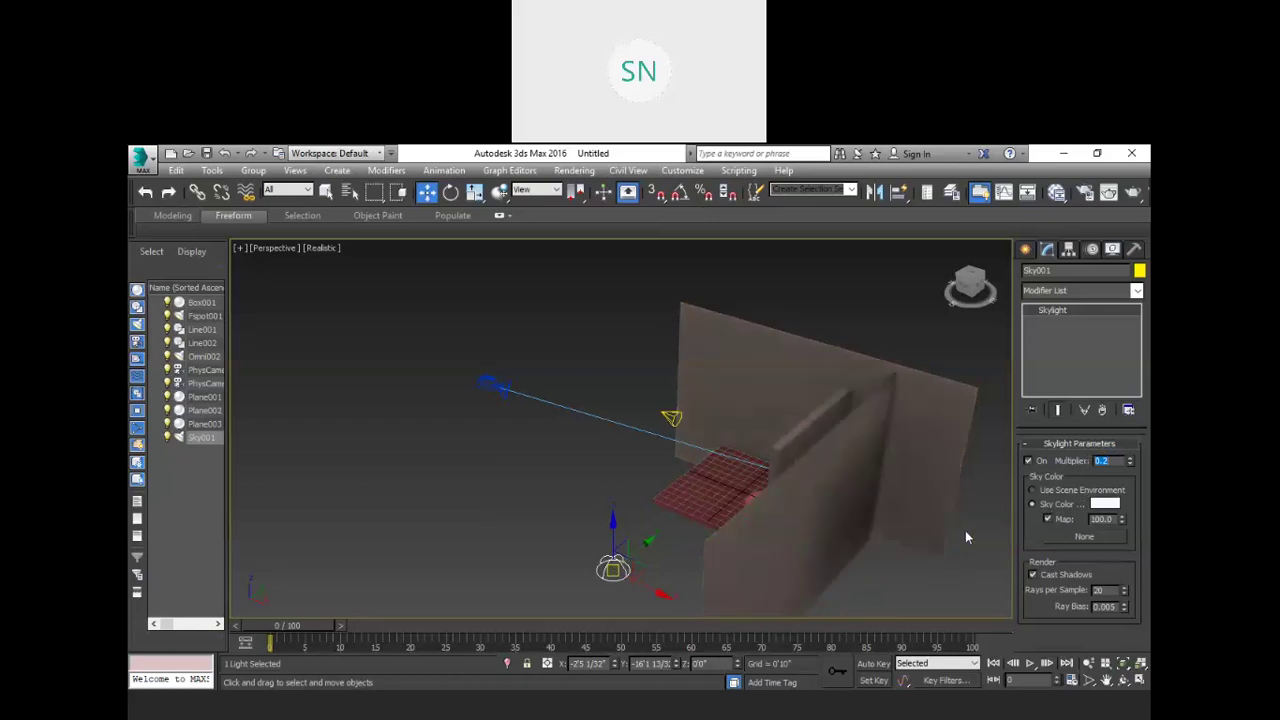
# Step: Deselect the skylight and render the perspective view
pyautogui.scroll(3, 964, 567)
pyautogui.scroll(-4, 964, 562)
pyautogui.click(601, 488)
pyautogui.hotkey('shift', 'q')
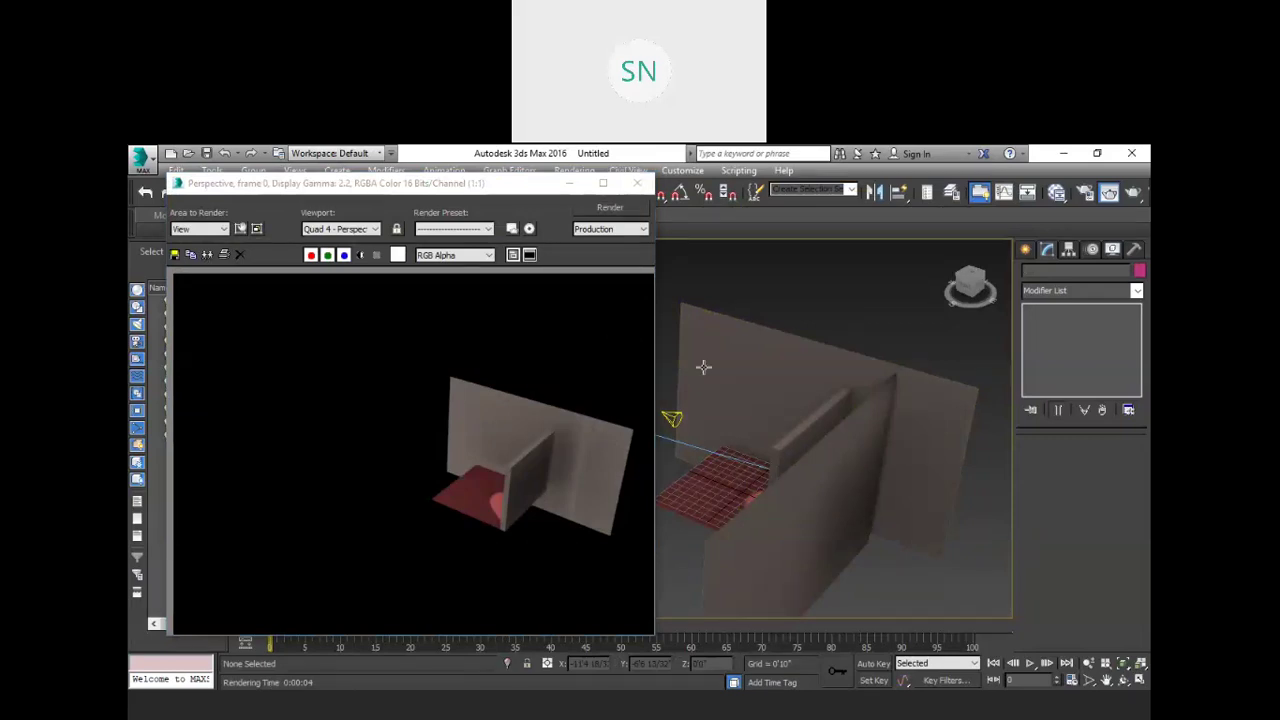
pyautogui.click(637, 183)
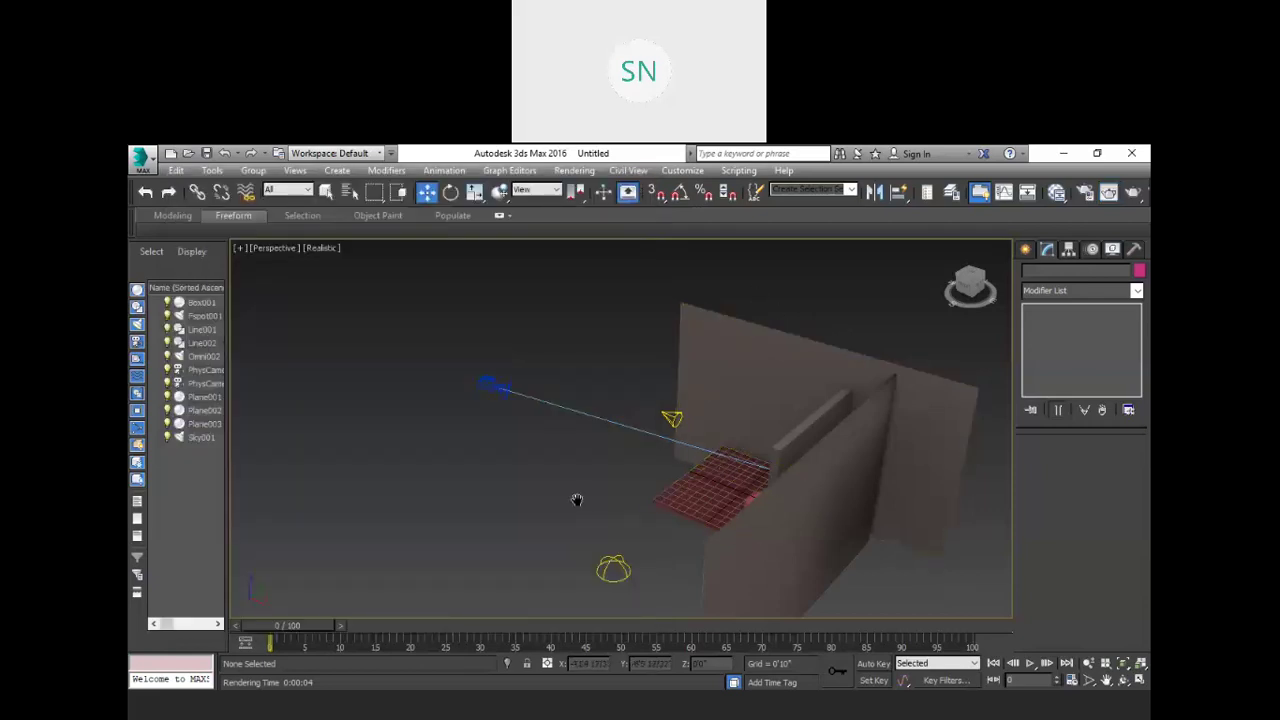
pyautogui.keyDown('alt'); pyautogui.moveTo(593, 513); pyautogui.dragTo(626, 548, button='middle'); pyautogui.keyUp('alt')
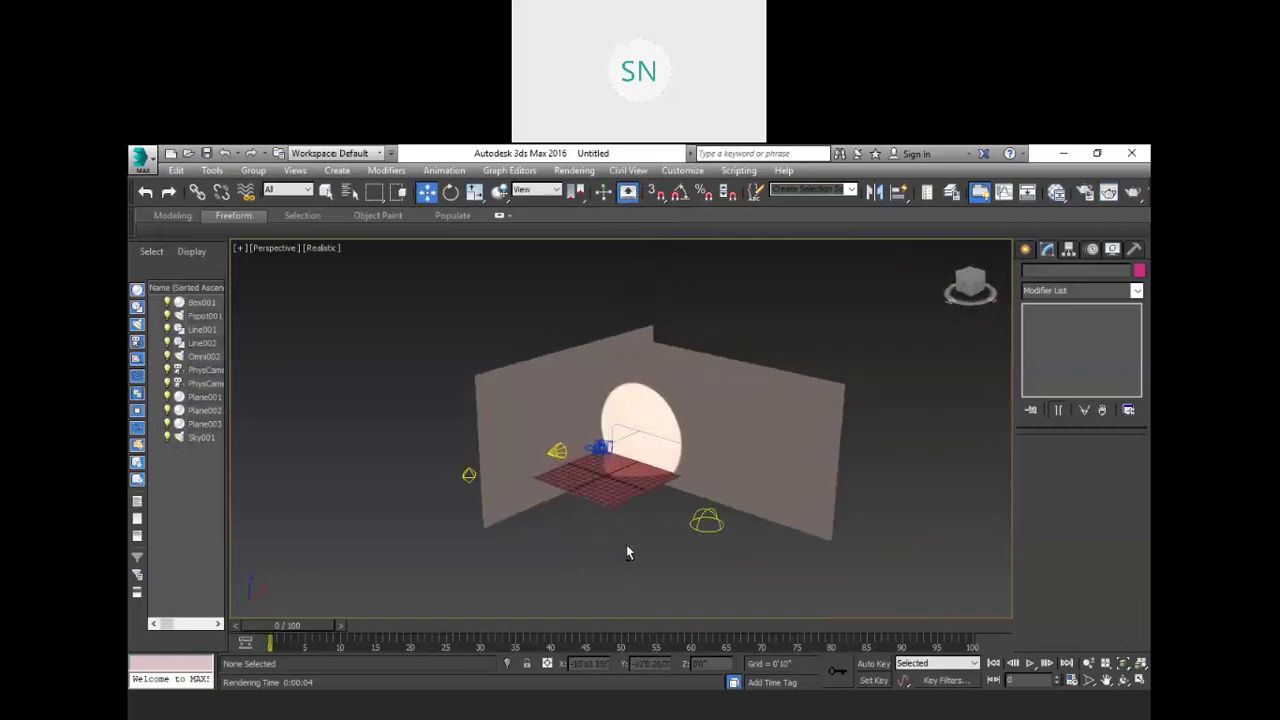
pyautogui.scroll(2, 472, 366)
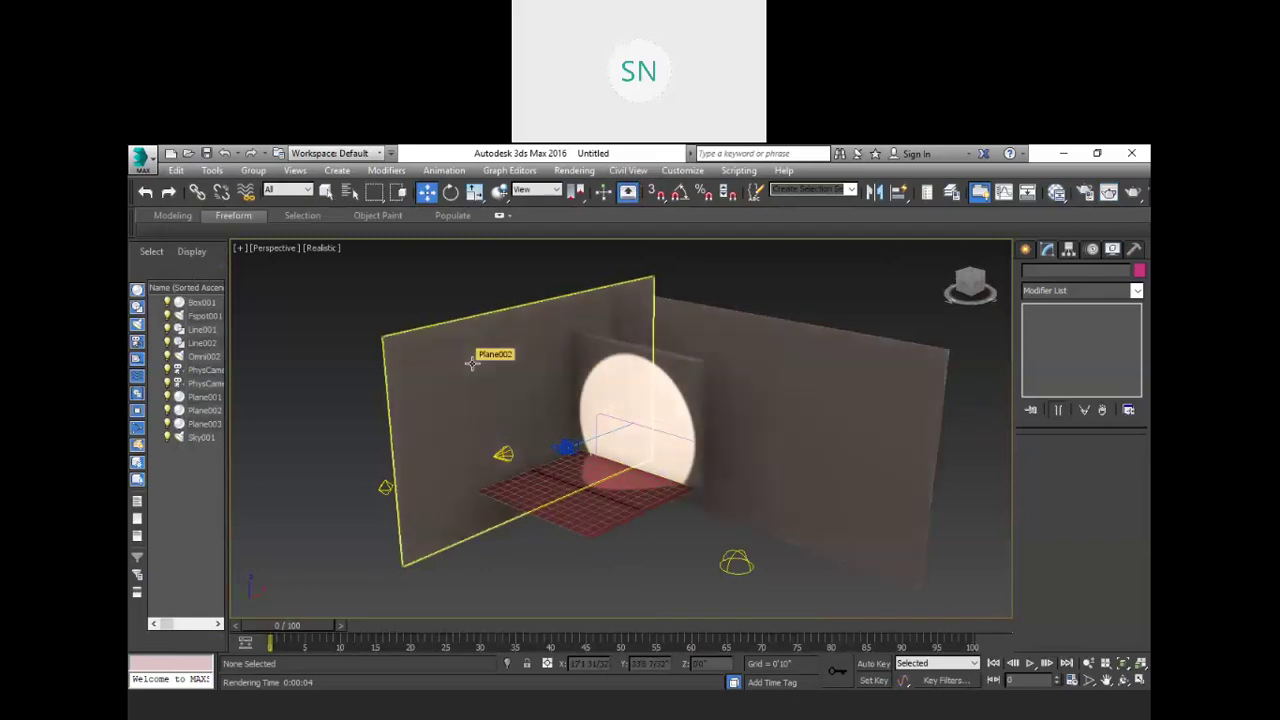
# Step: Set the left wall Plane002's object colour to red
pyautogui.click(460, 366)
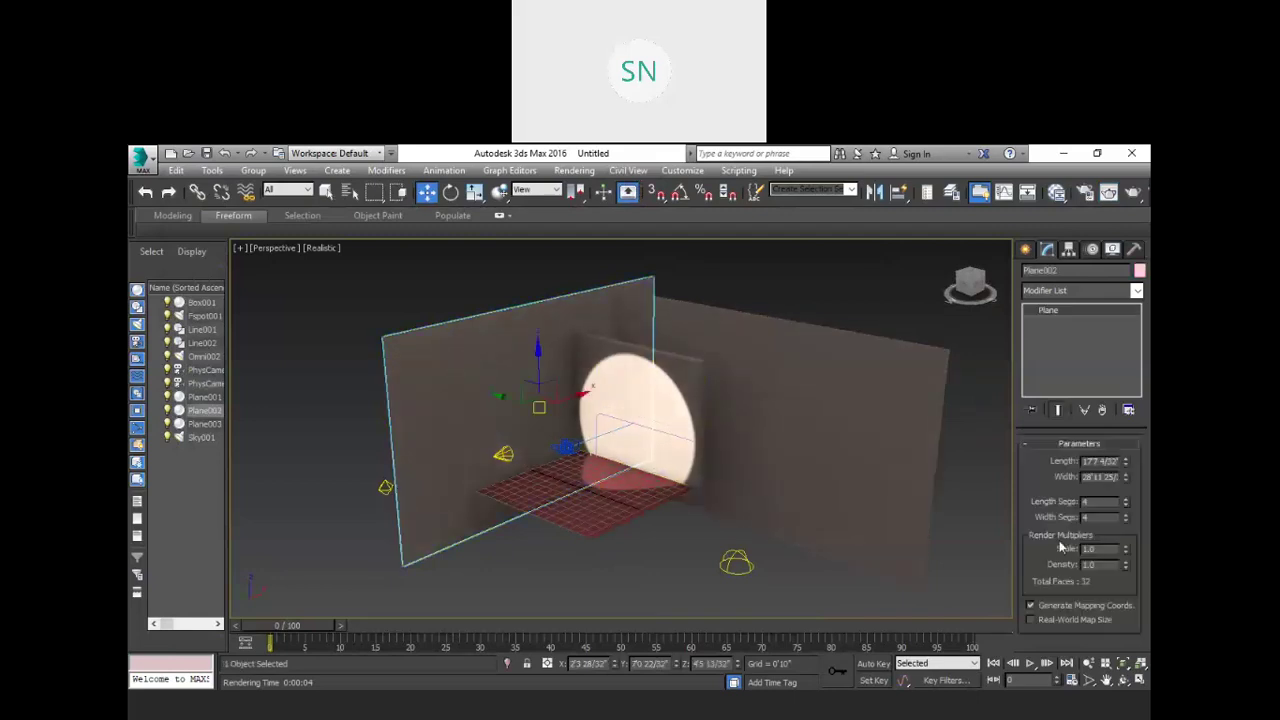
pyautogui.click(1025, 249)
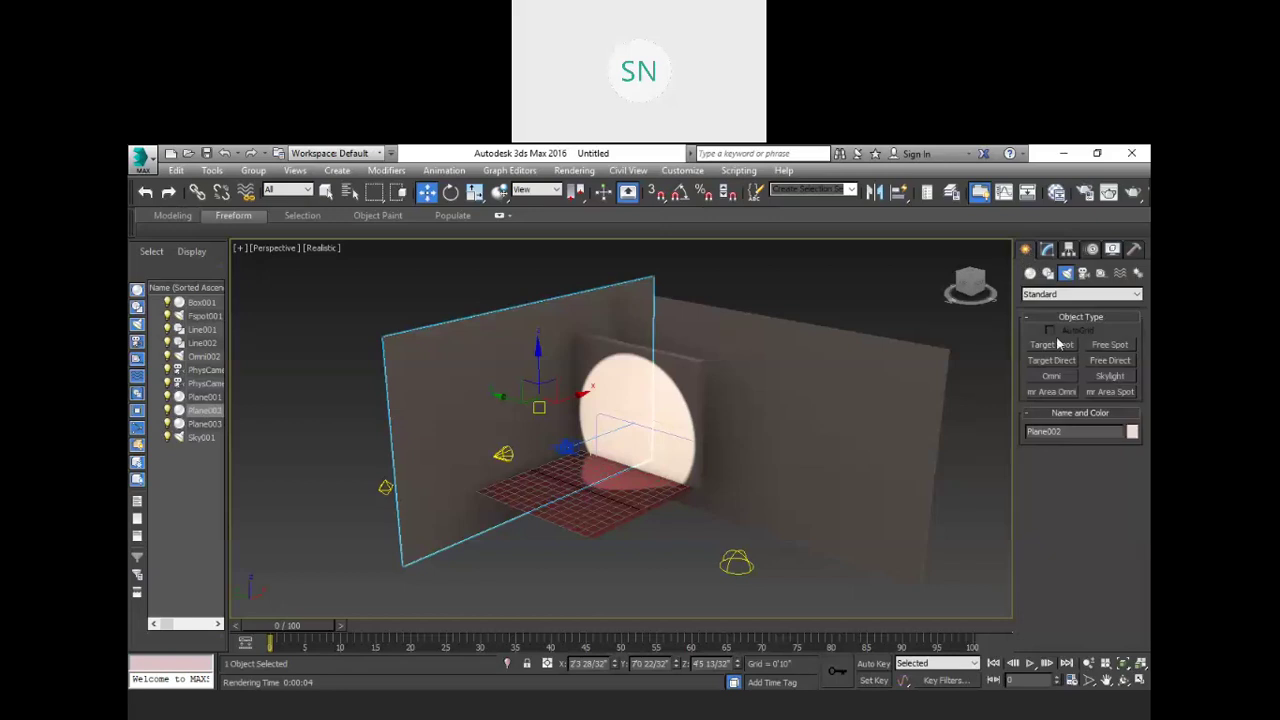
pyautogui.click(1131, 433)
pyautogui.click(521, 418)
pyautogui.click(714, 506)
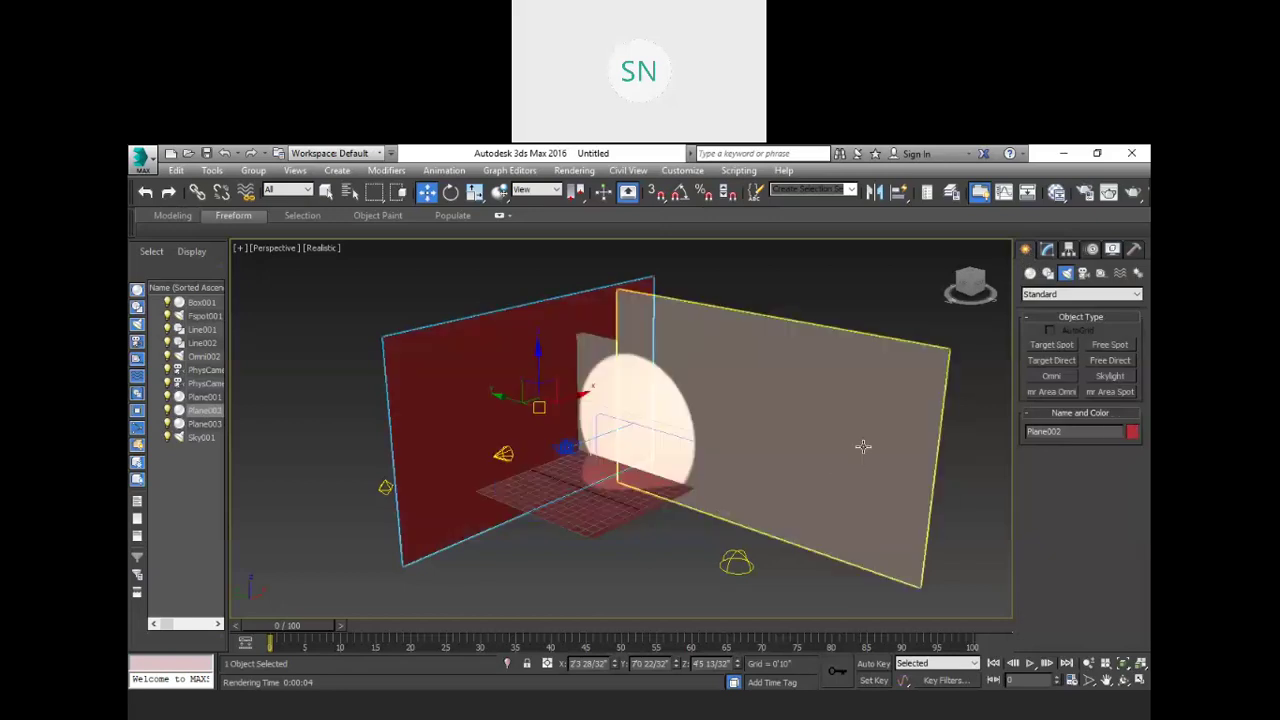
# Step: Set the right wall Plane003's object colour to blue
pyautogui.click(862, 446)
pyautogui.click(1132, 431)
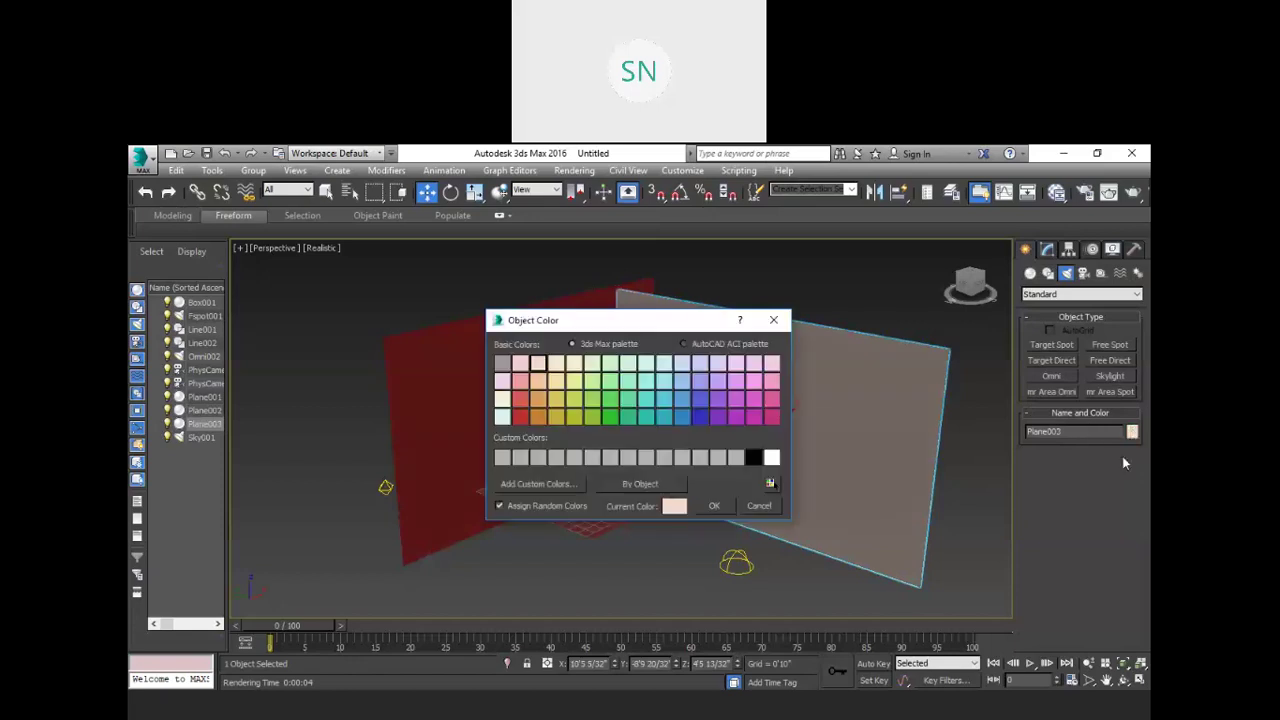
pyautogui.click(613, 418)
pyautogui.click(700, 417)
pyautogui.click(712, 506)
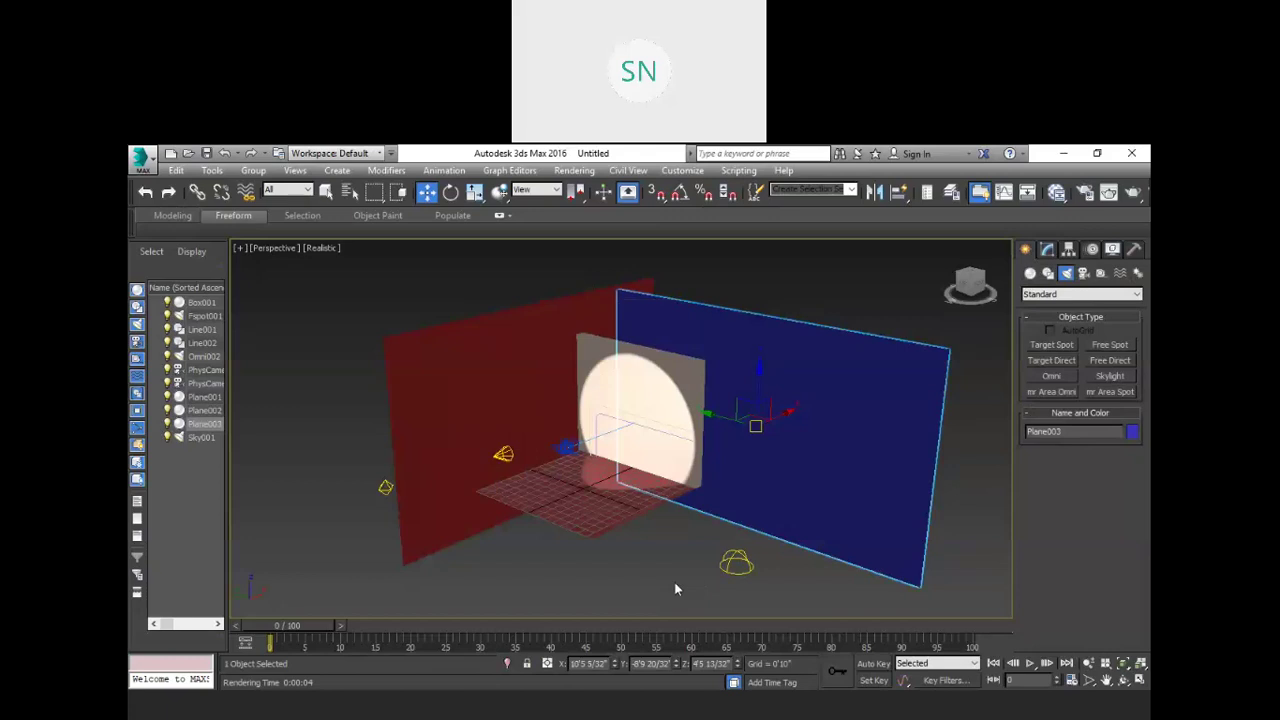
# Step: Clear the selection and view the room through PhysCamera001
pyautogui.click(675, 588)
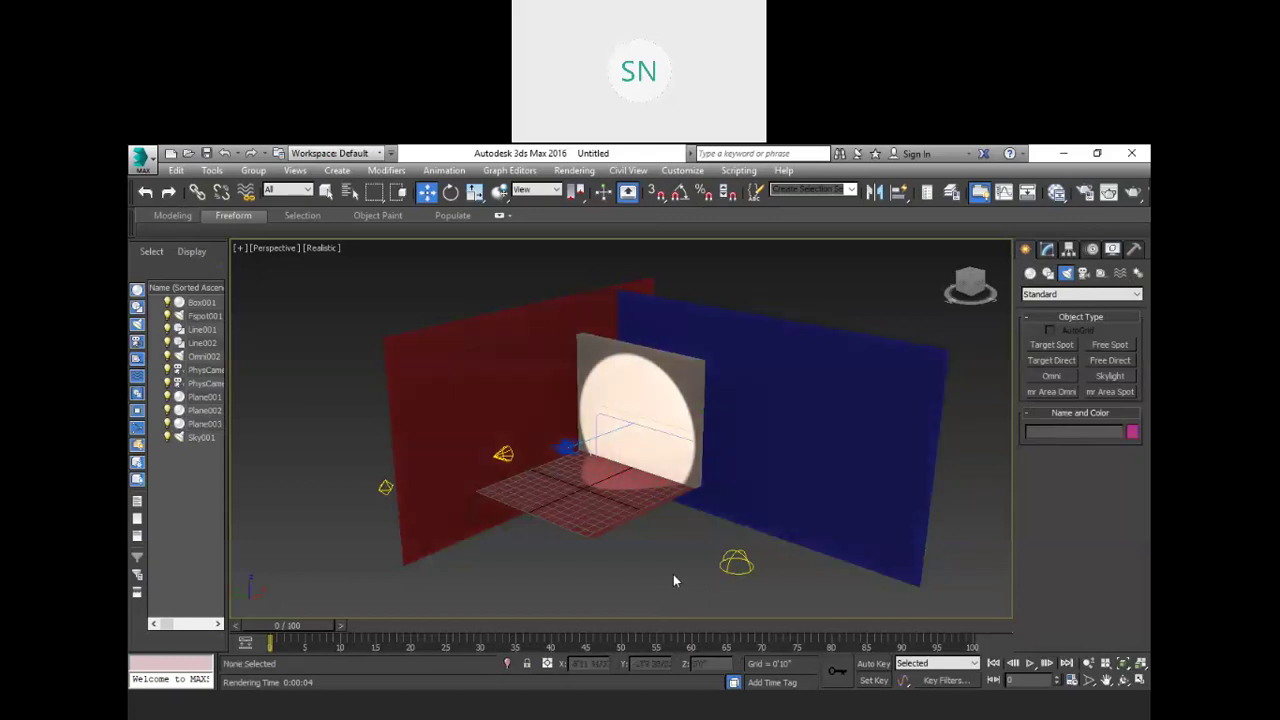
pyautogui.press('c')
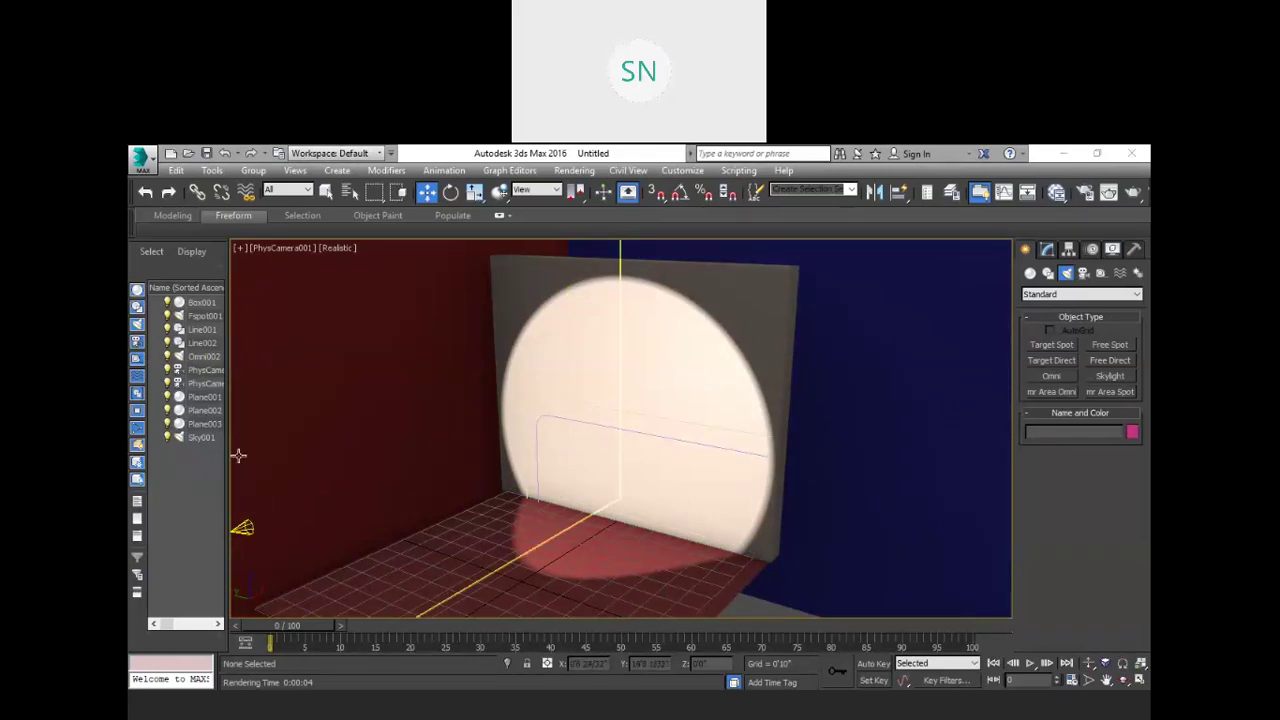
pyautogui.click(212, 170)
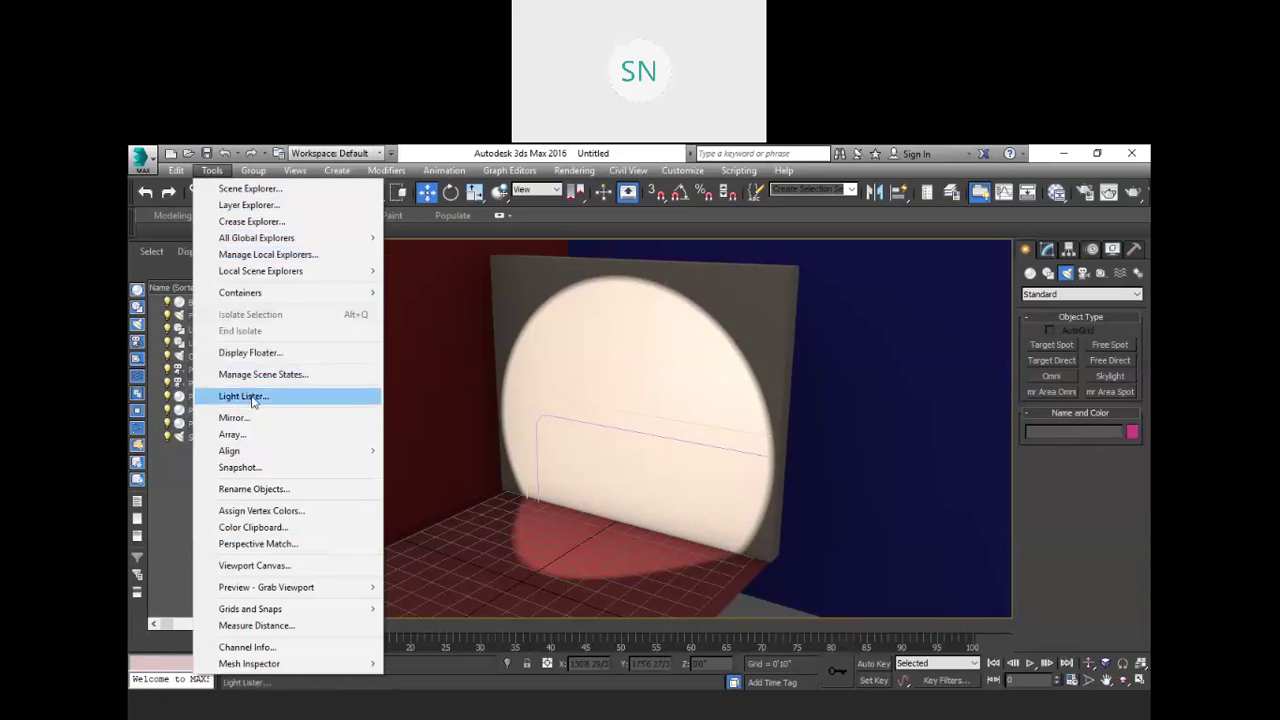
# Step: Select Omni002 through the Light Lister and delete it from the scene
pyautogui.click(281, 398)
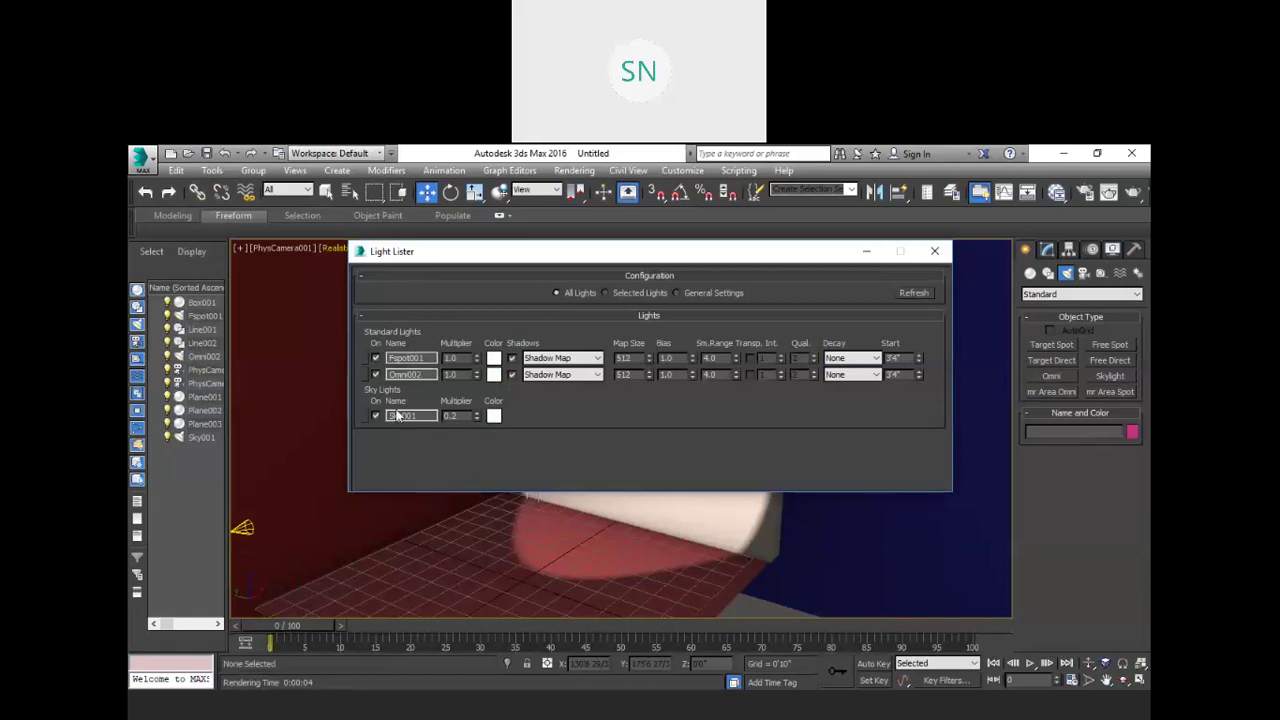
pyautogui.click(365, 374)
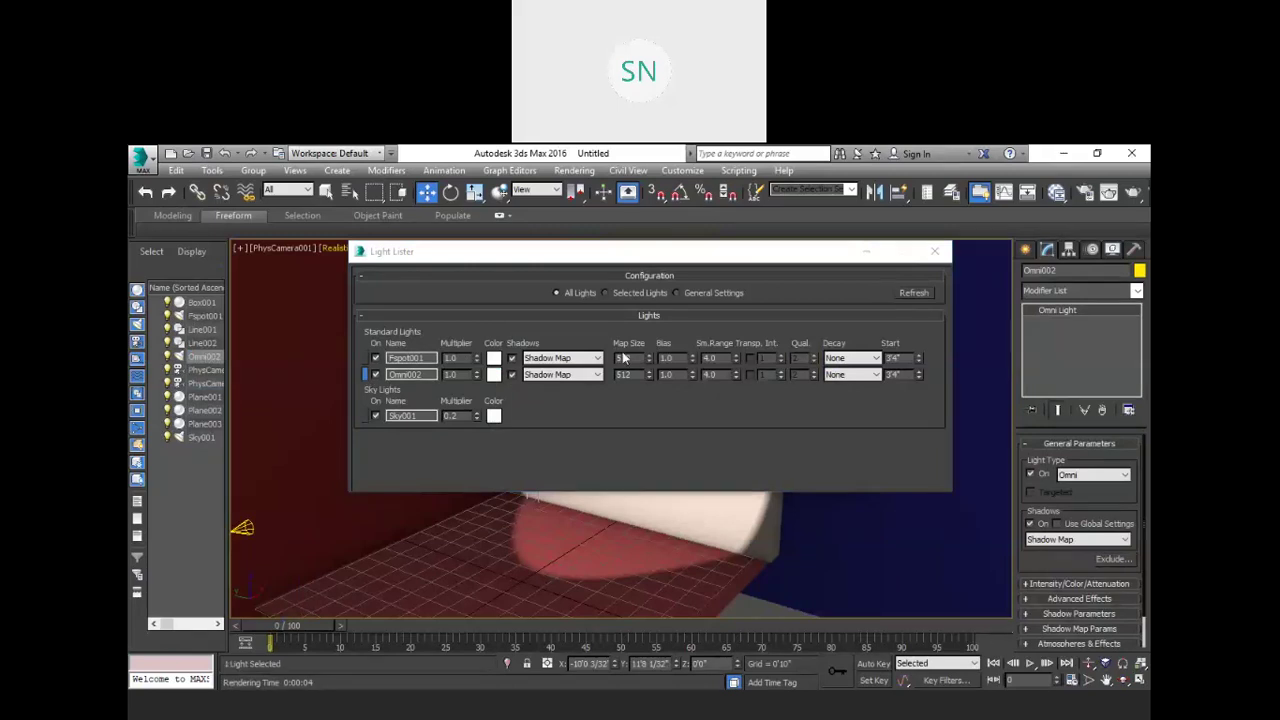
pyautogui.click(934, 251)
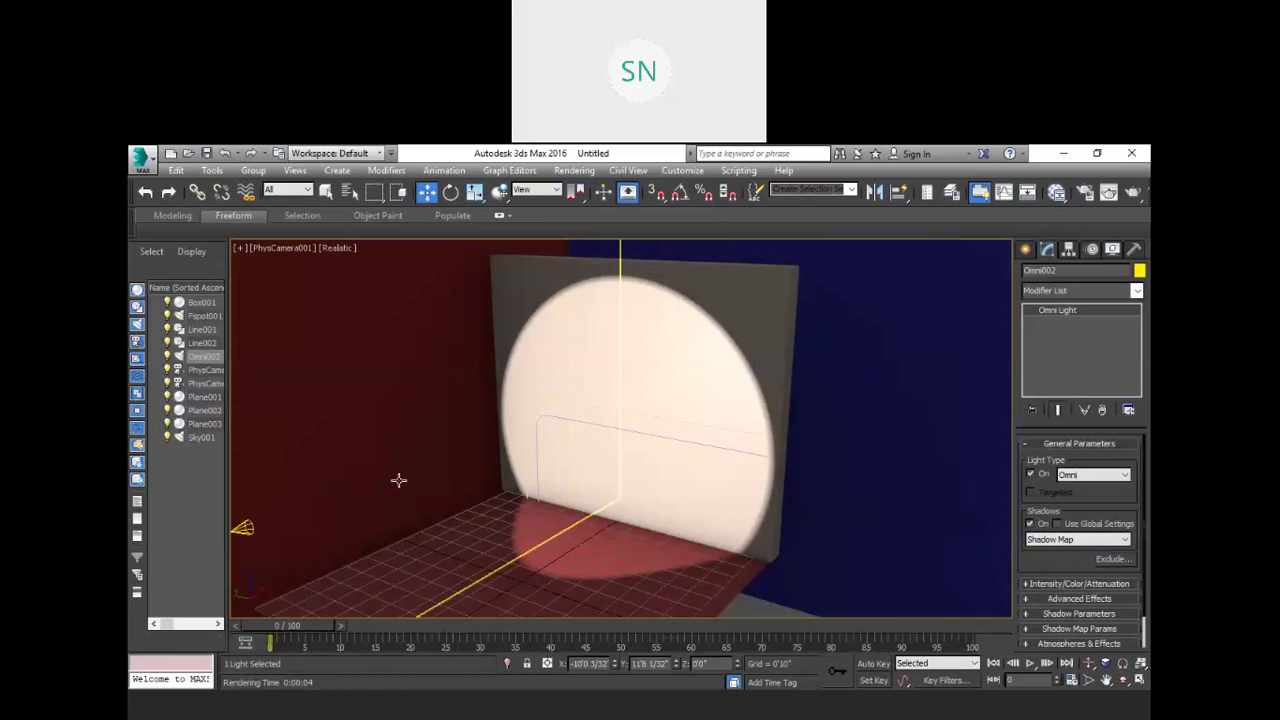
pyautogui.press('p')
pyautogui.scroll(-8, 395, 470)
pyautogui.scroll(4, 340, 545)
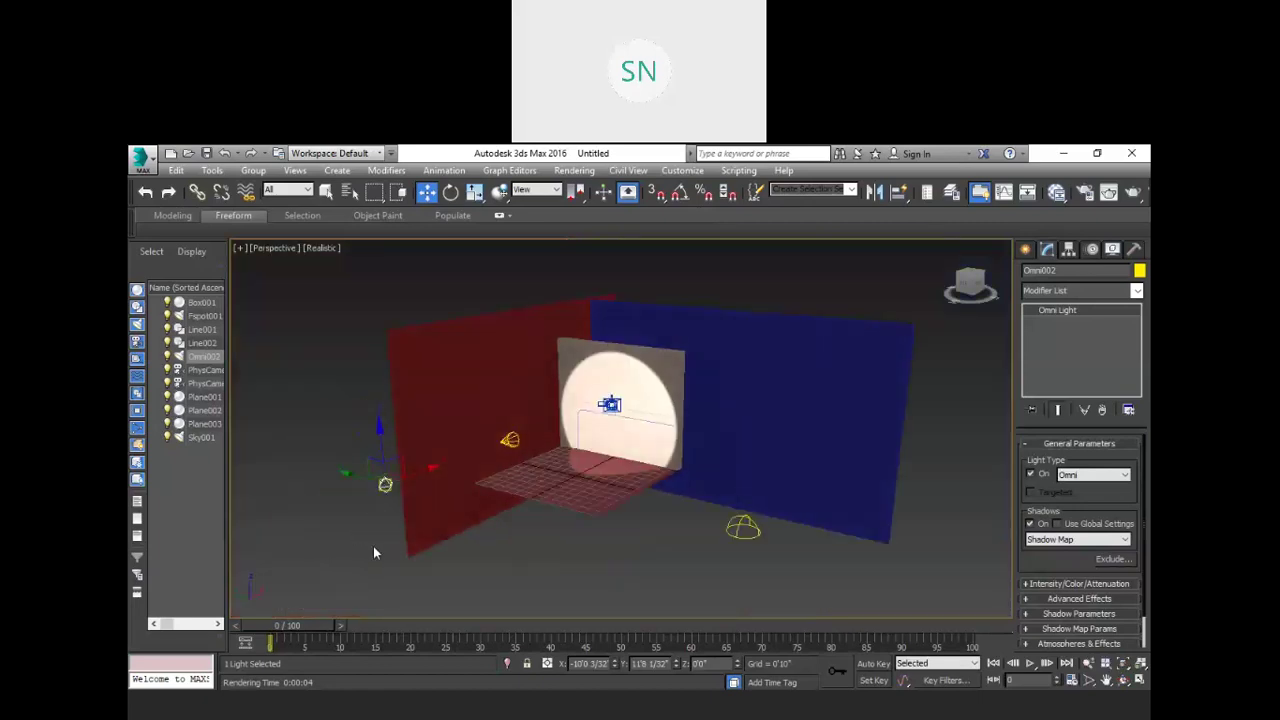
pyautogui.press('Delete')
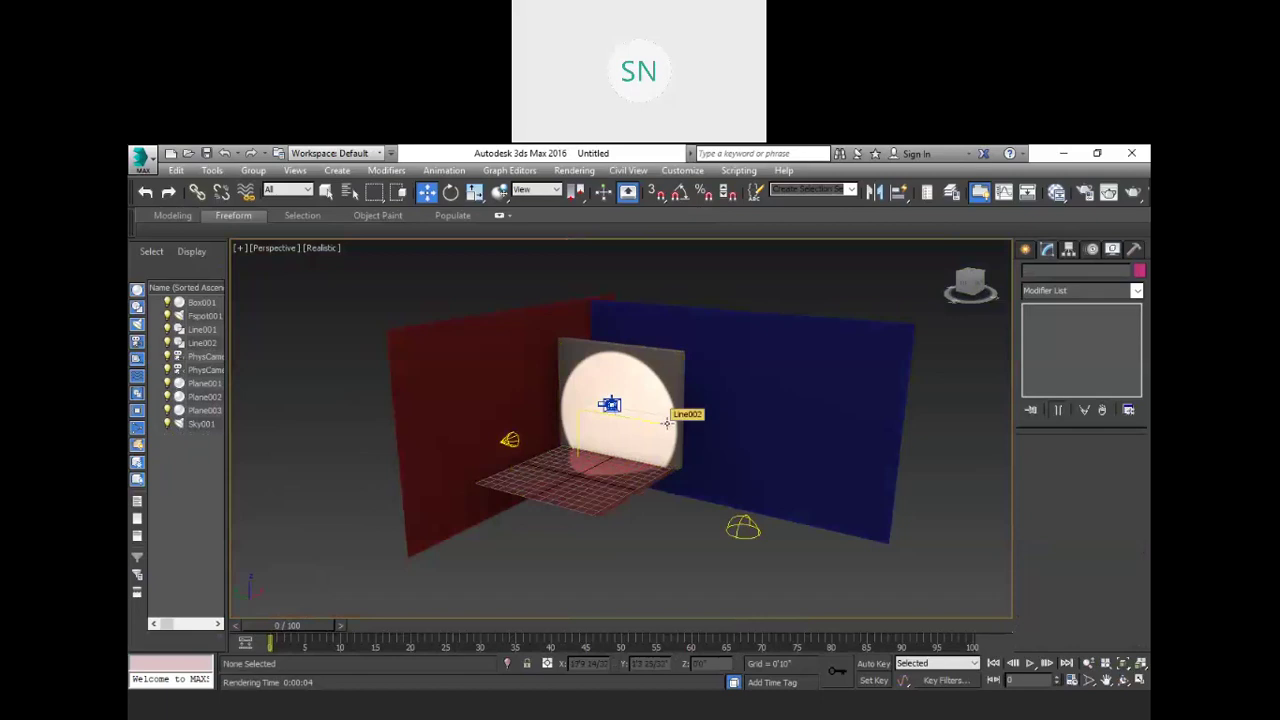
# Step: Select the Sky001 skylight in the Light Lister and delete it
pyautogui.click(212, 170)
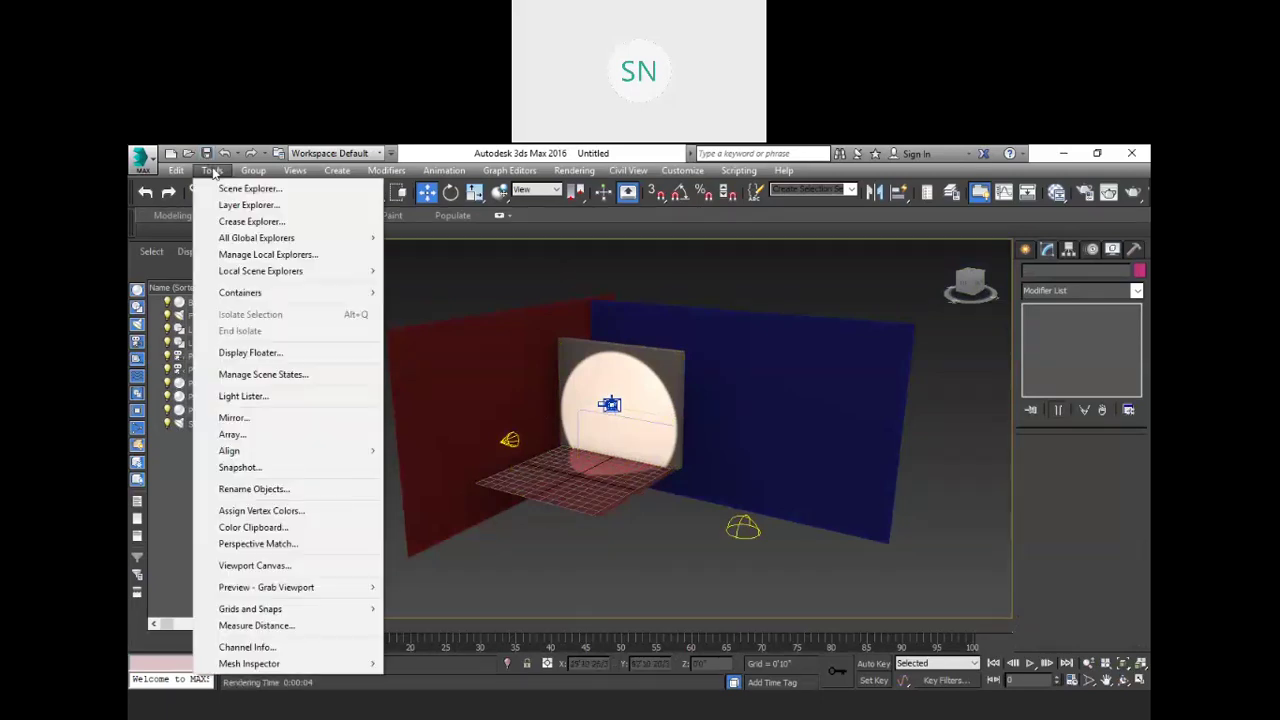
pyautogui.click(252, 396)
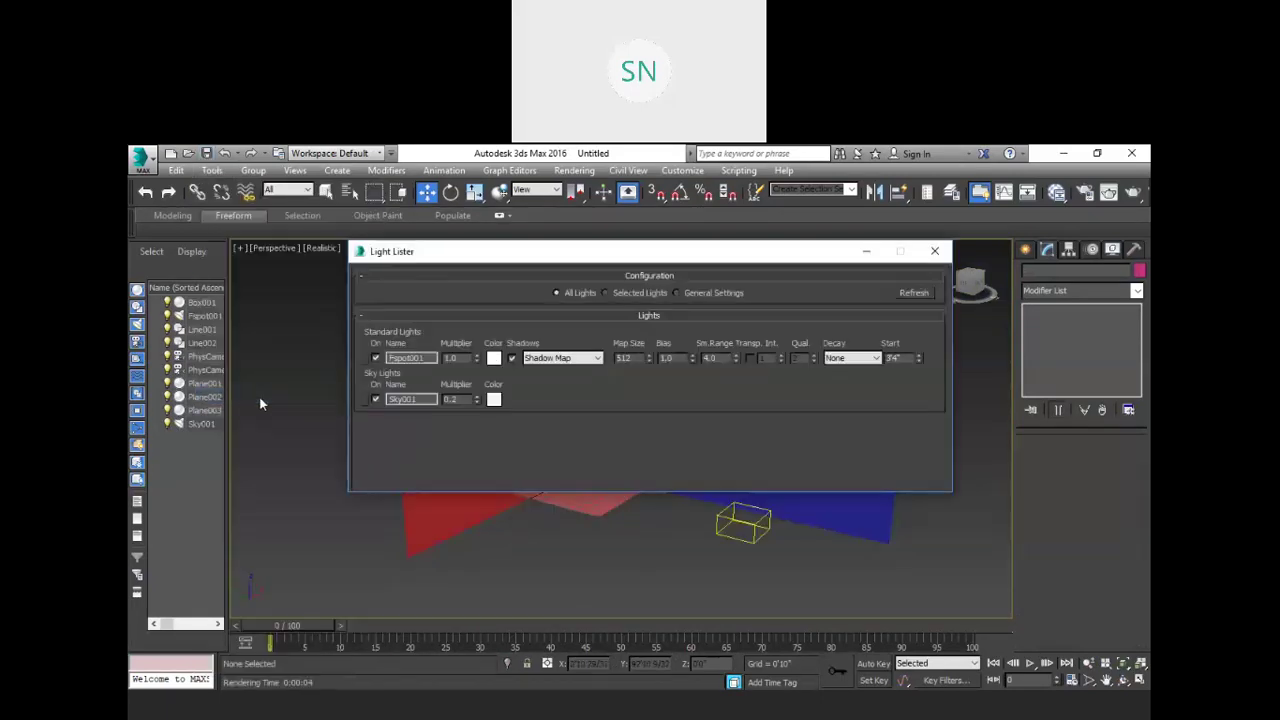
pyautogui.click(366, 399)
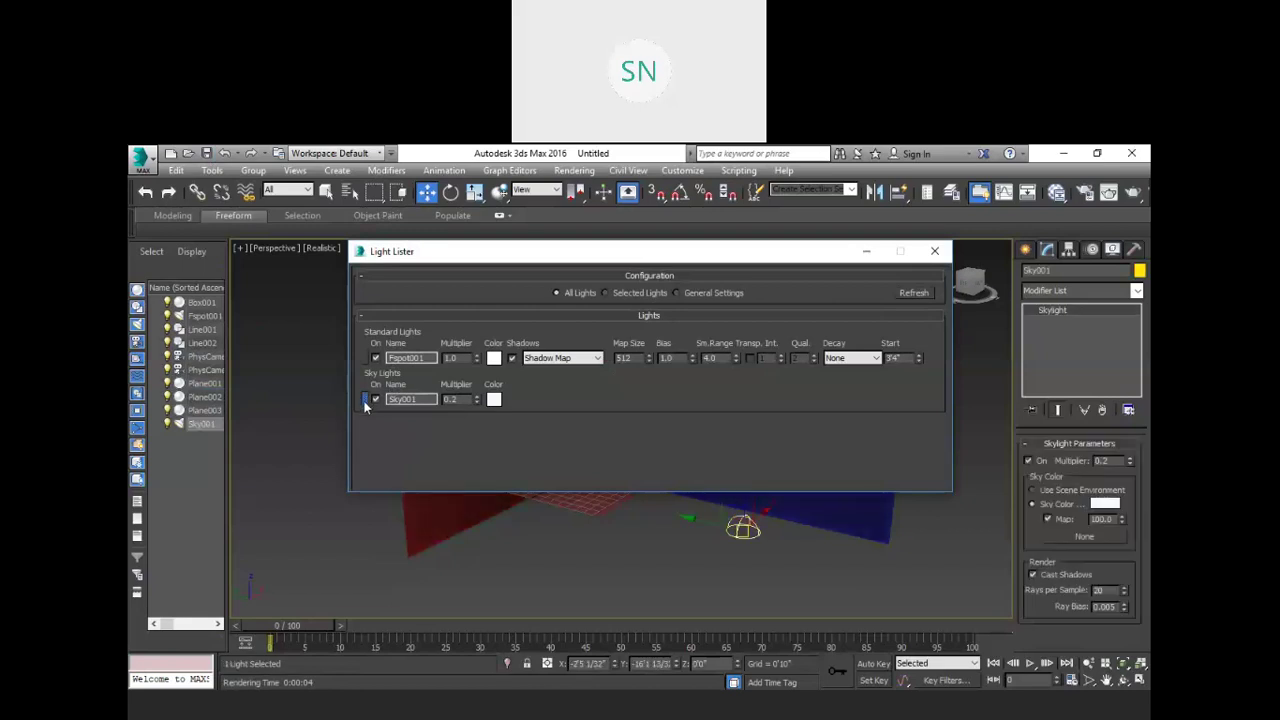
pyautogui.click(934, 253)
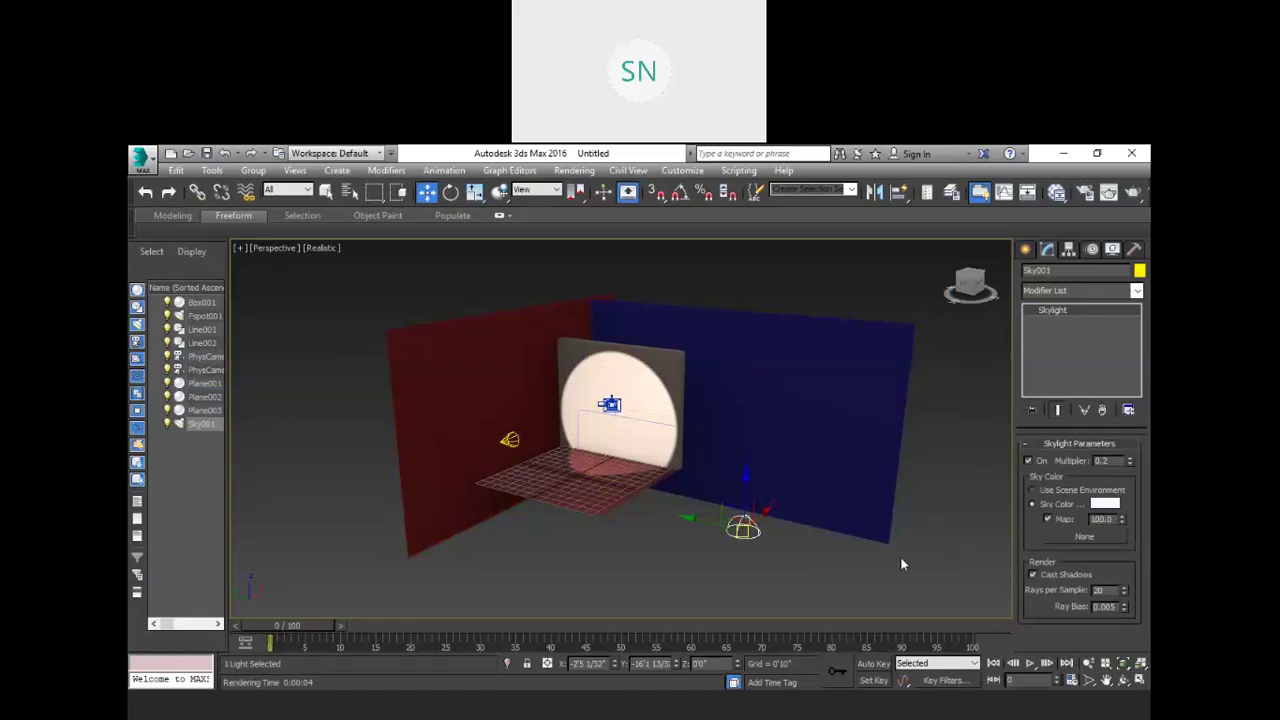
pyautogui.press('Delete')
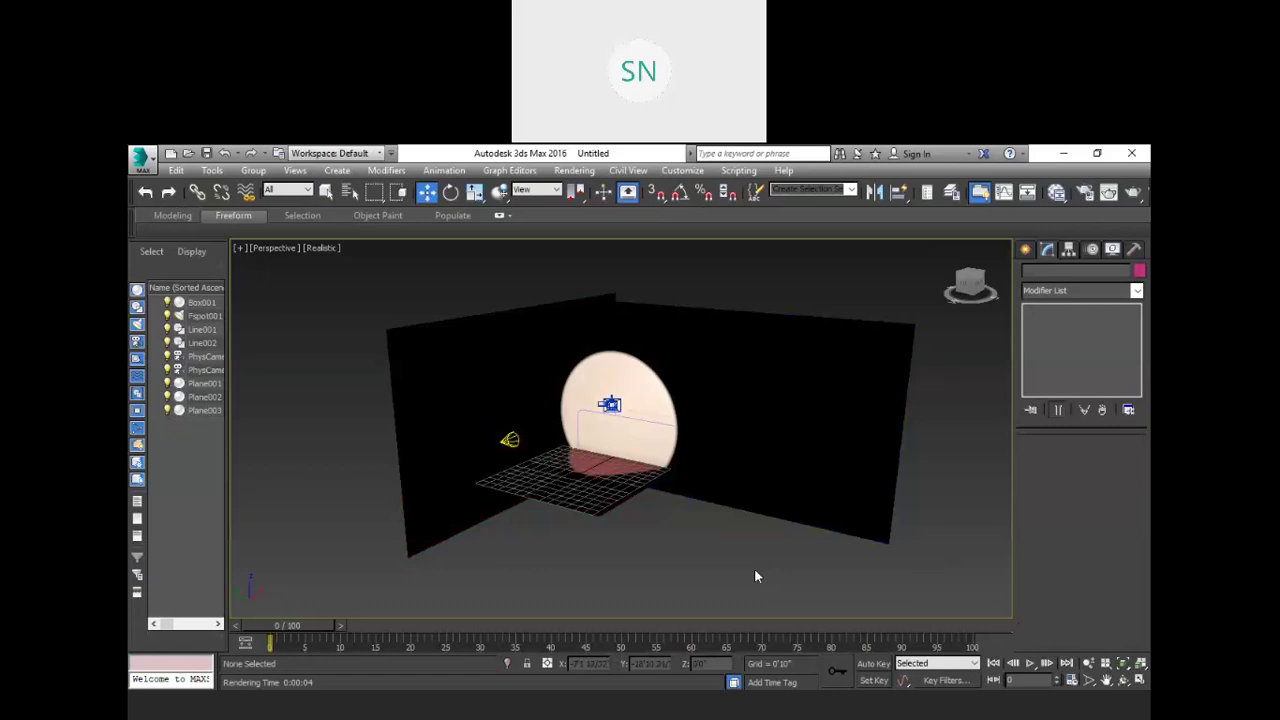
# Step: Toggle wireframe off and on, switch to the PhysCamera001 view, and select Fspot001
pyautogui.press('F3')
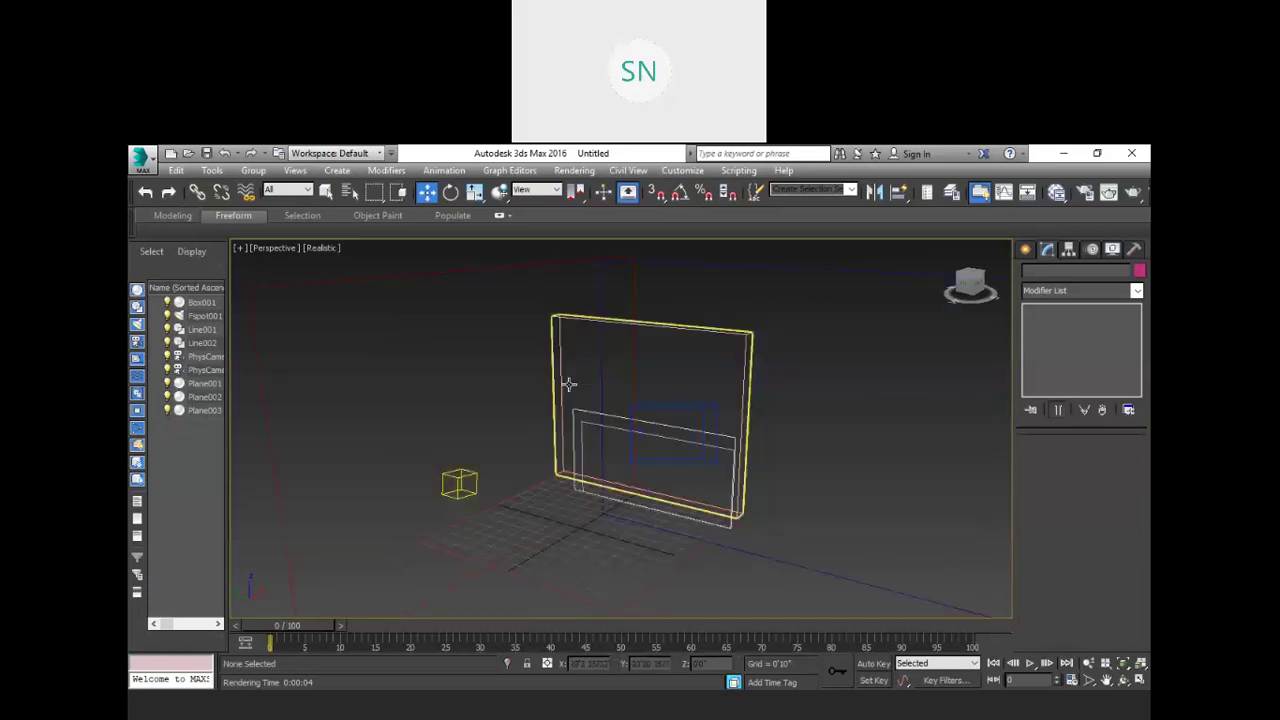
pyautogui.press('F3')
pyautogui.click(594, 438)
pyautogui.press('c')
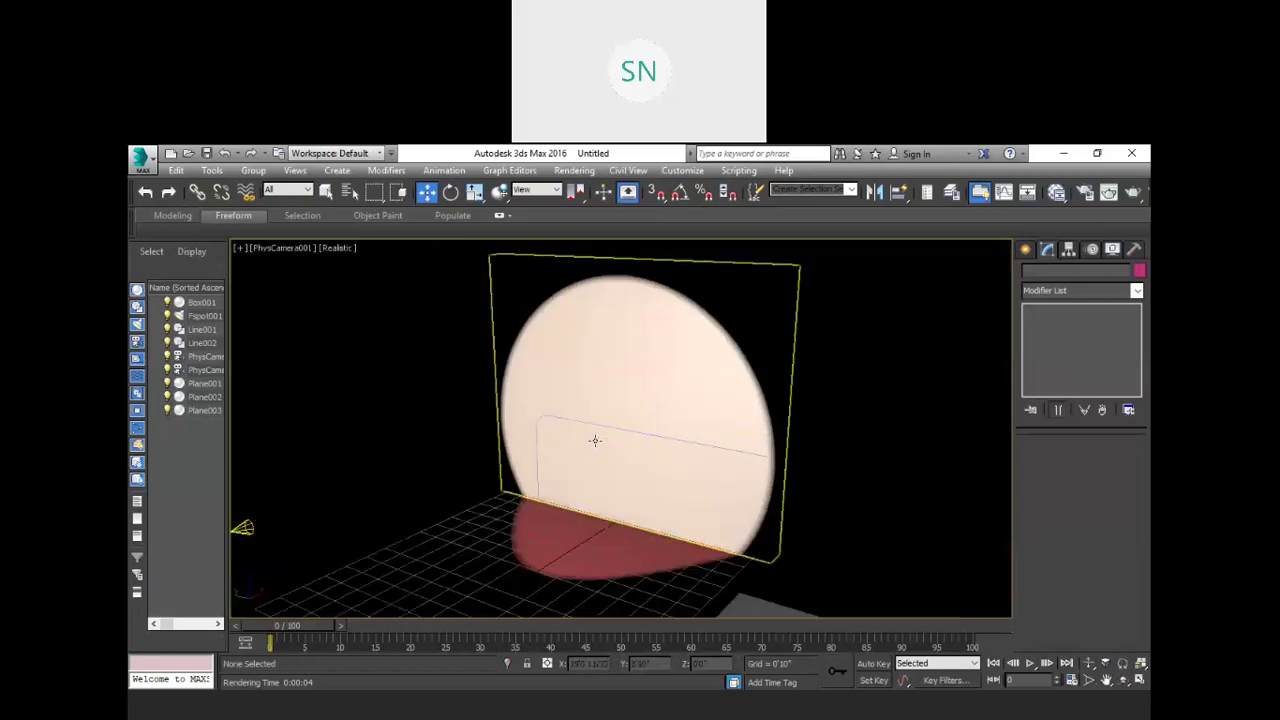
pyautogui.click(245, 526)
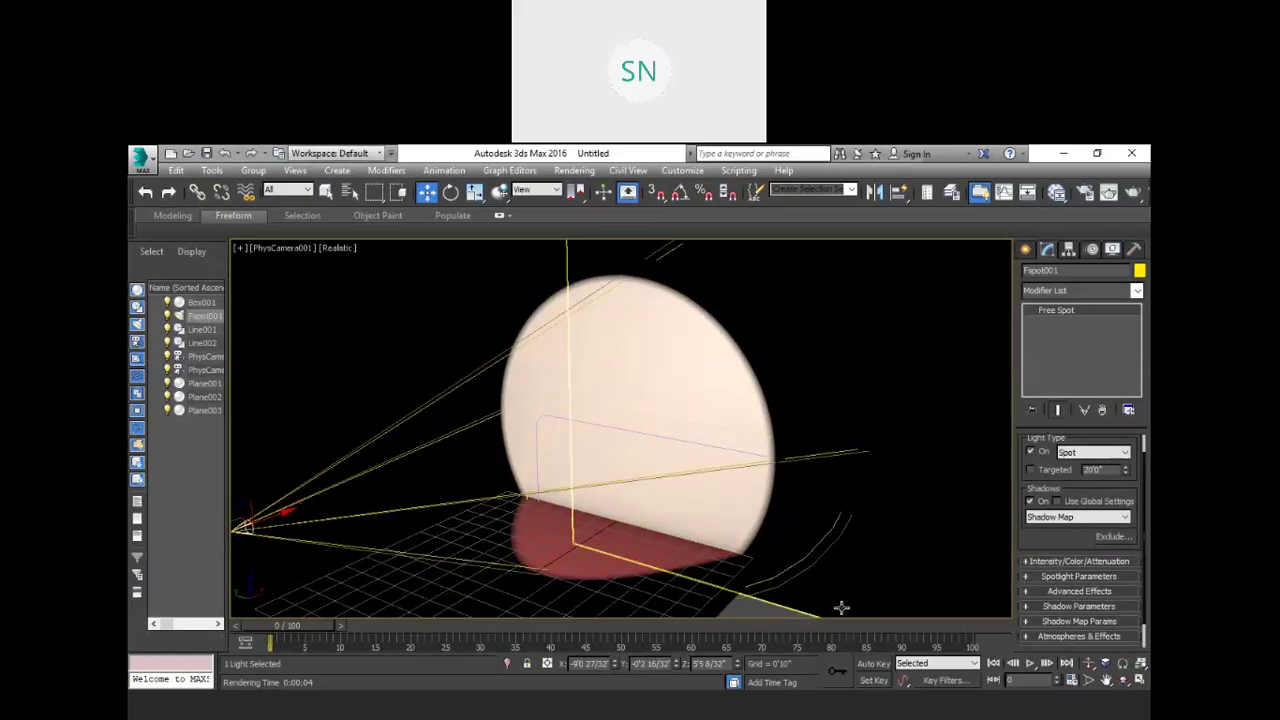
# Step: Assign a Smoke map as Fspot001's projector map and render the camera view
pyautogui.scroll(-1, 1033, 580)
pyautogui.click(1028, 568)
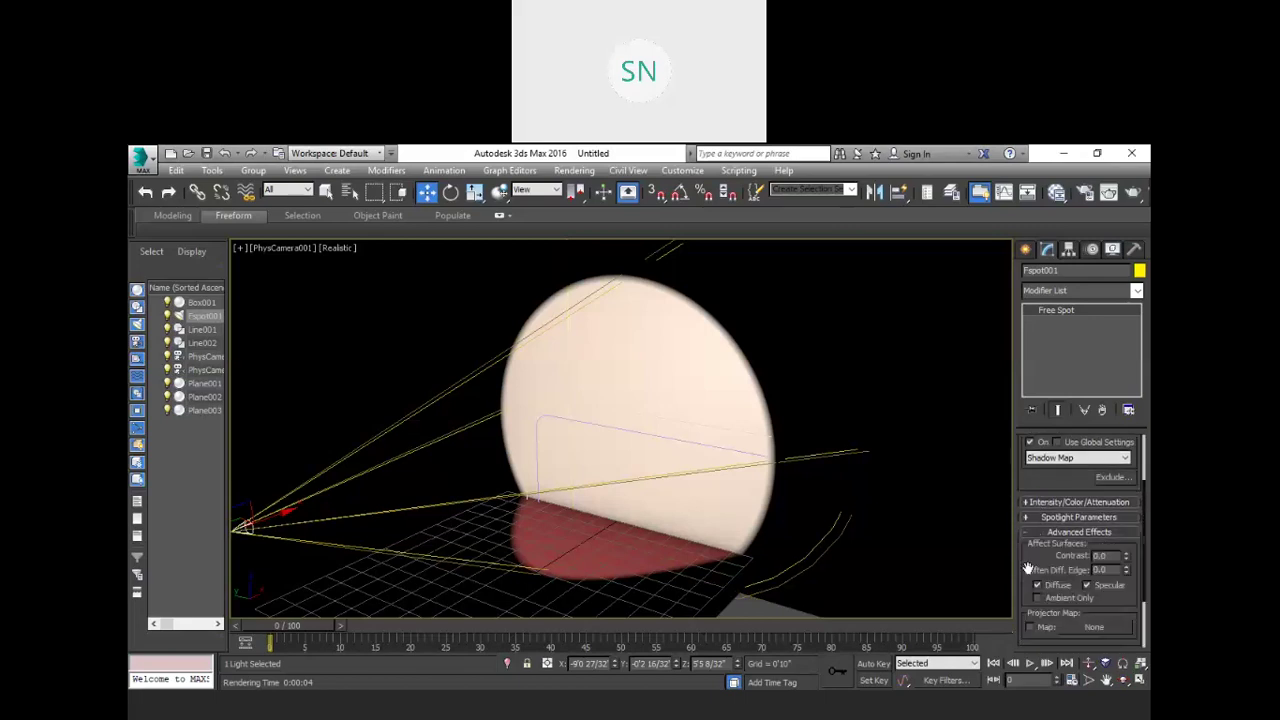
pyautogui.scroll(-2, 1050, 538)
pyautogui.scroll(-2, 1050, 540)
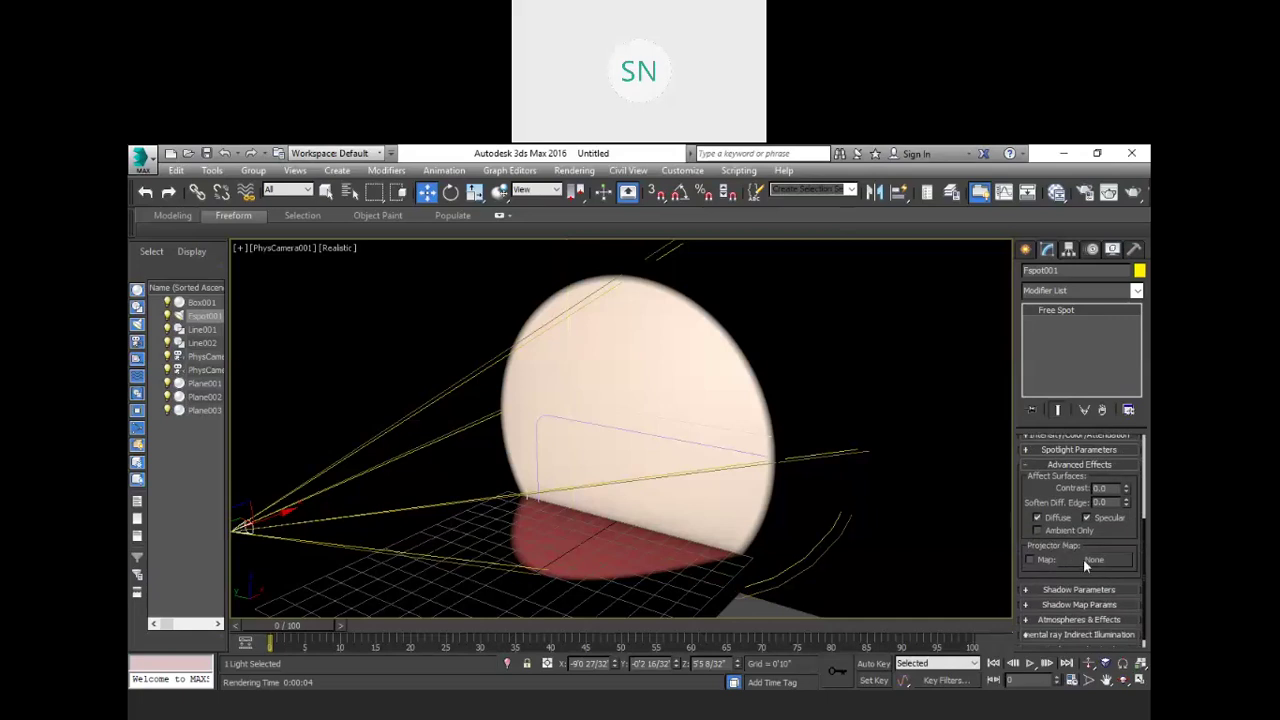
pyautogui.click(1083, 559)
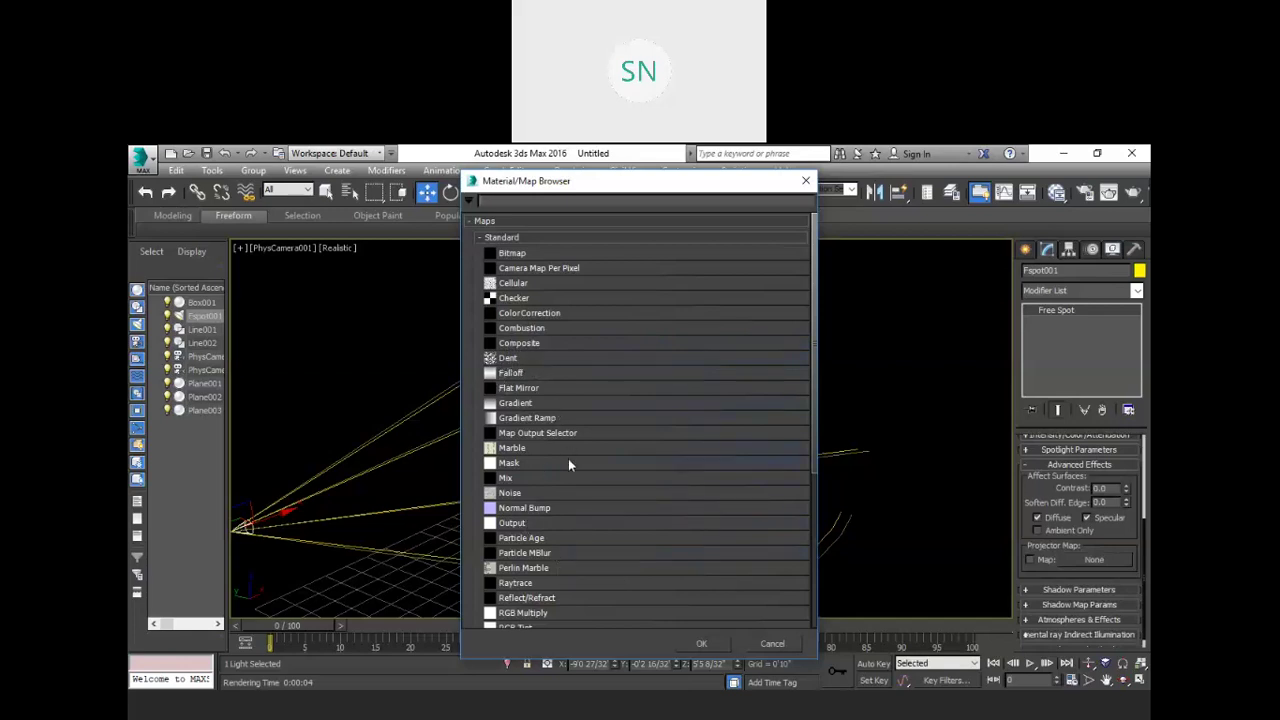
pyautogui.scroll(-2, 568, 459)
pyautogui.scroll(-1, 542, 525)
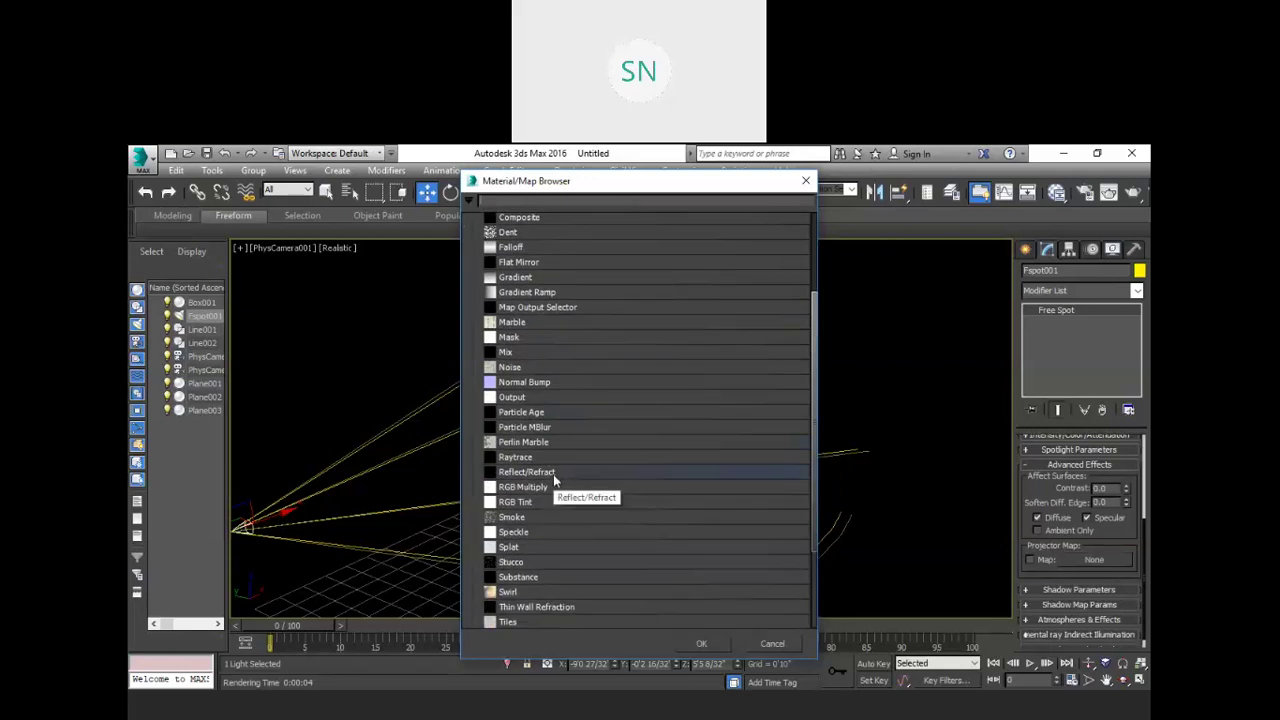
pyautogui.click(521, 518)
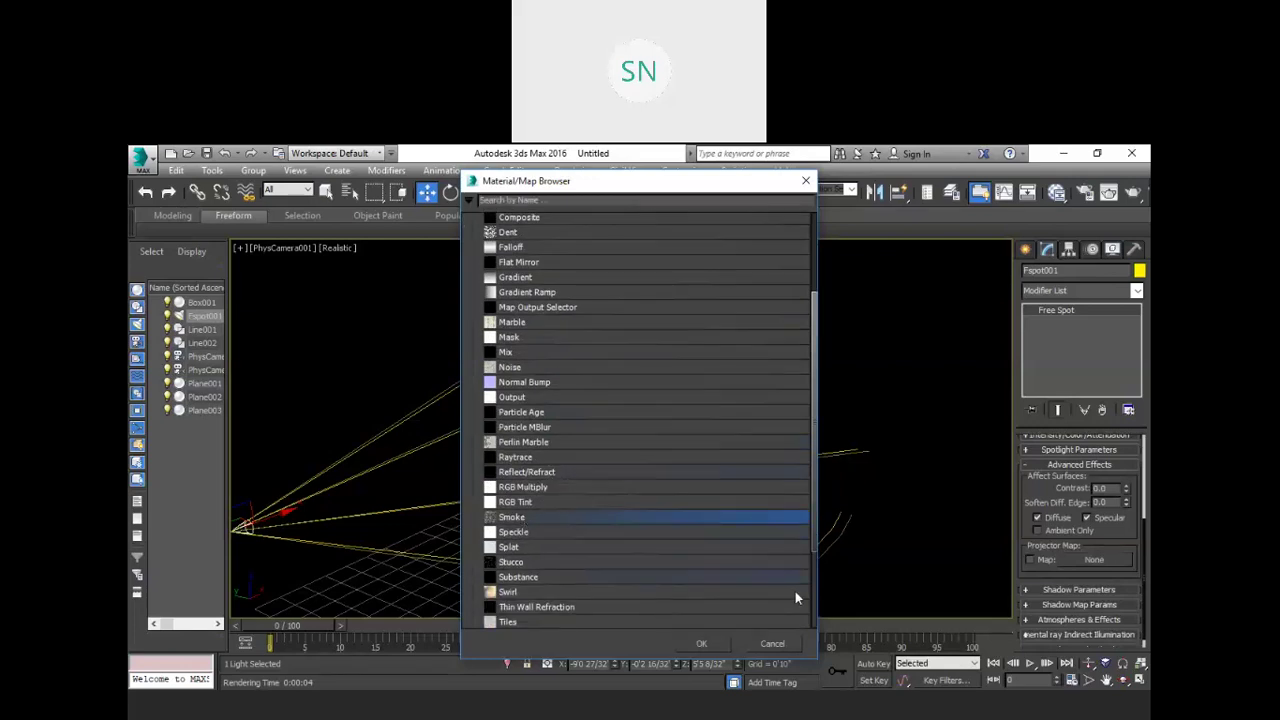
pyautogui.click(702, 645)
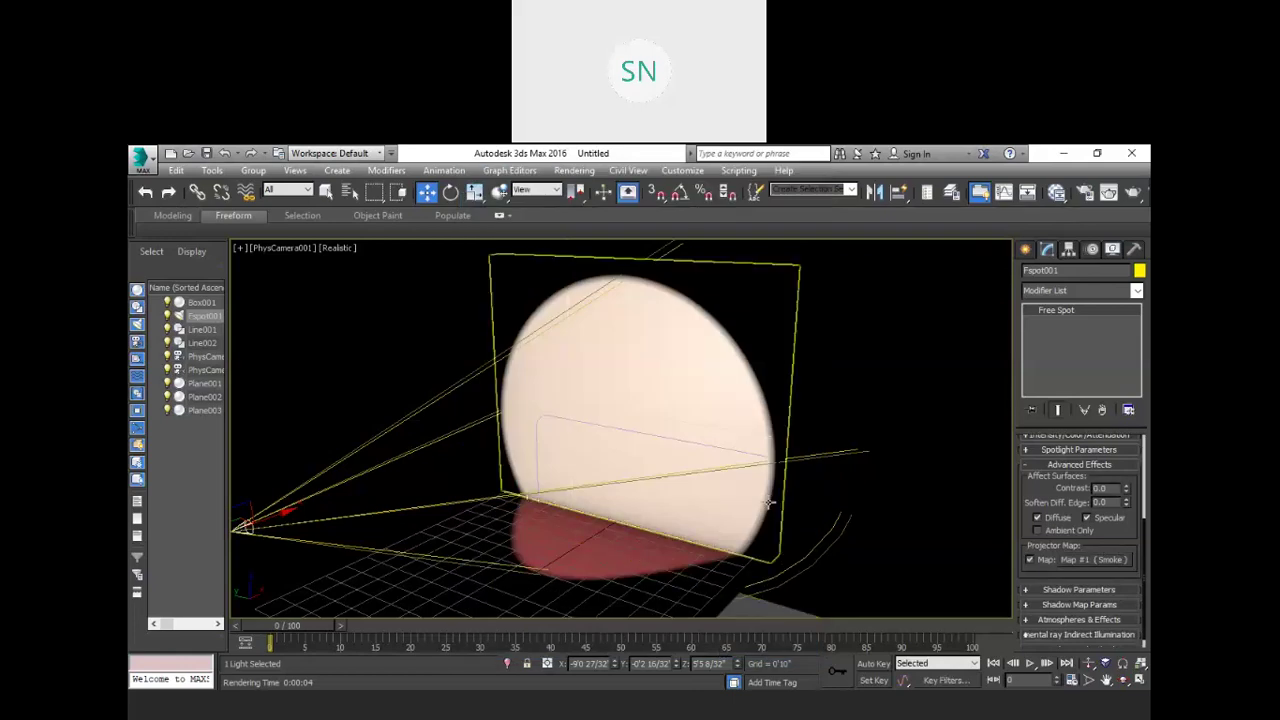
pyautogui.hotkey('shift', 'q')
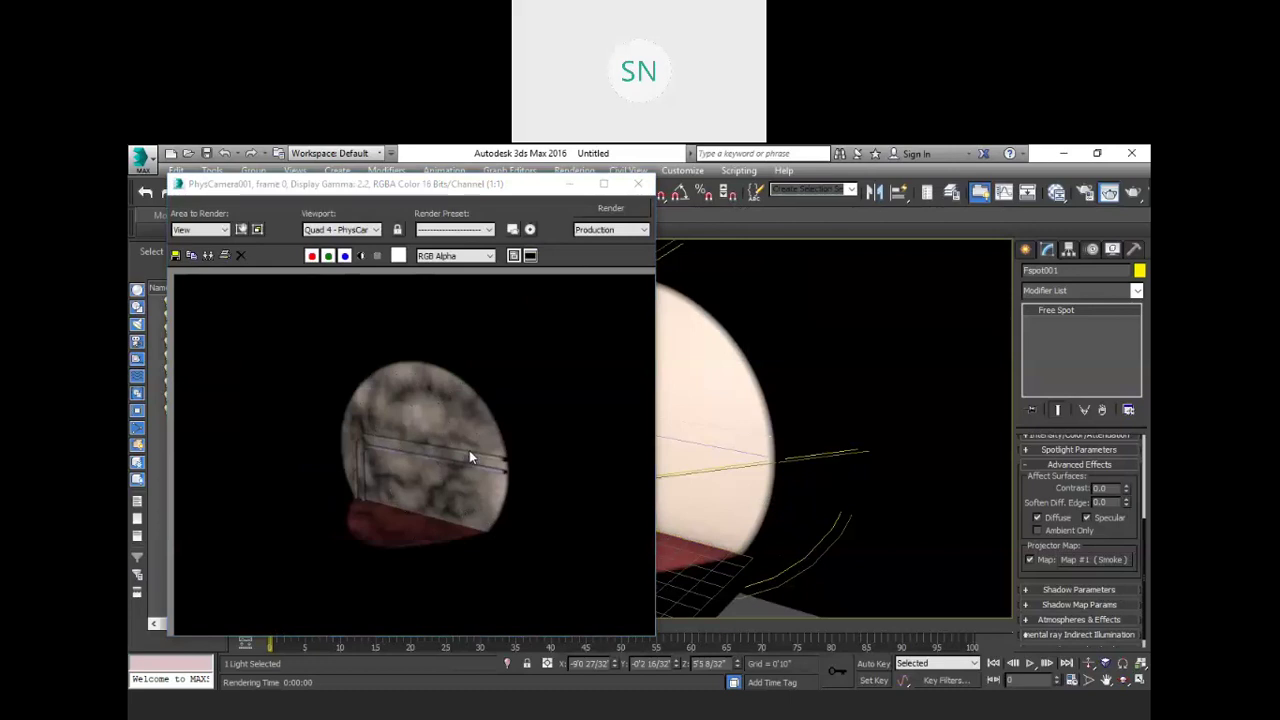
# Step: Dolly PhysCamera001 closer to the lit panel, re-render, and close the render window
pyautogui.click(638, 184)
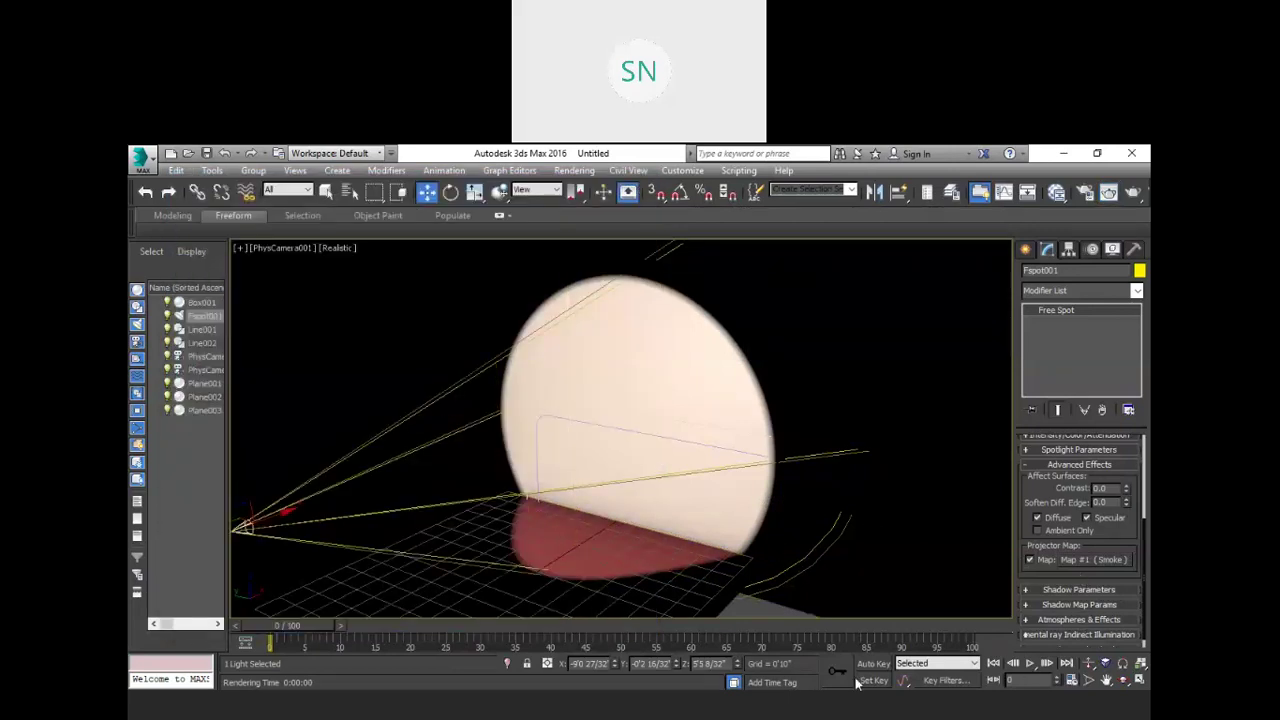
pyautogui.click(1089, 664)
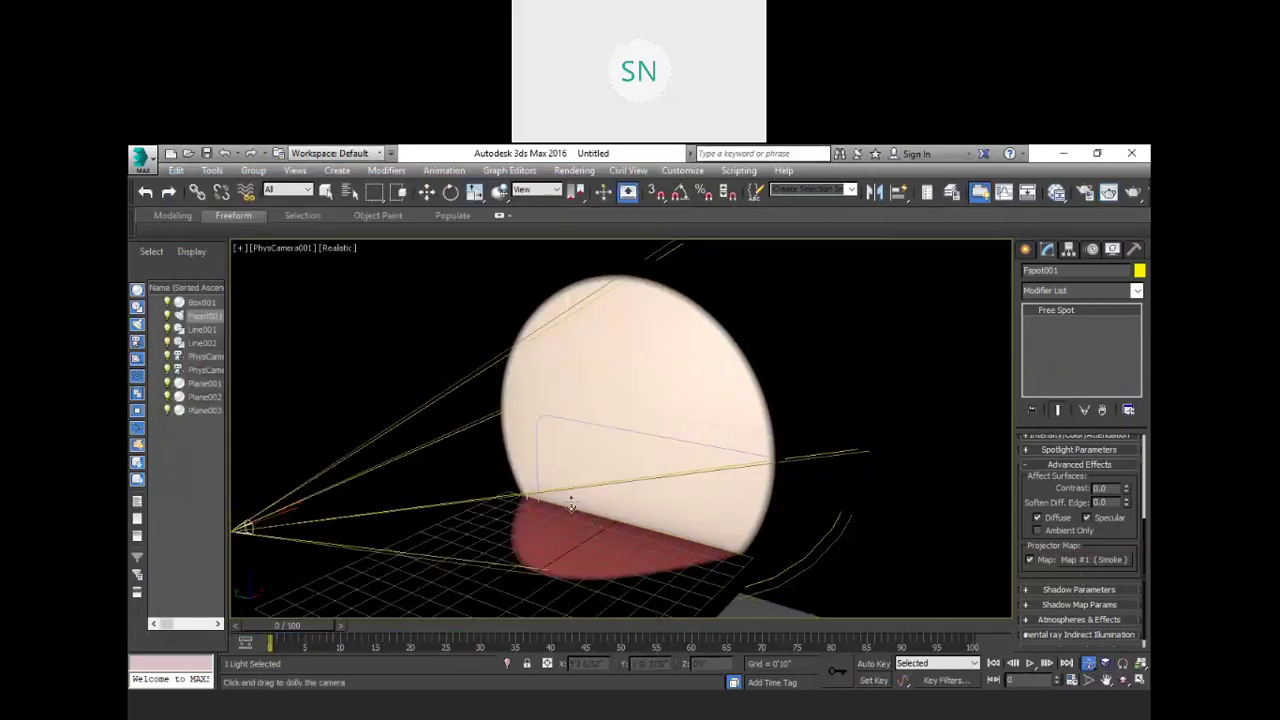
pyautogui.moveTo(571, 505); pyautogui.dragTo(637, 474)
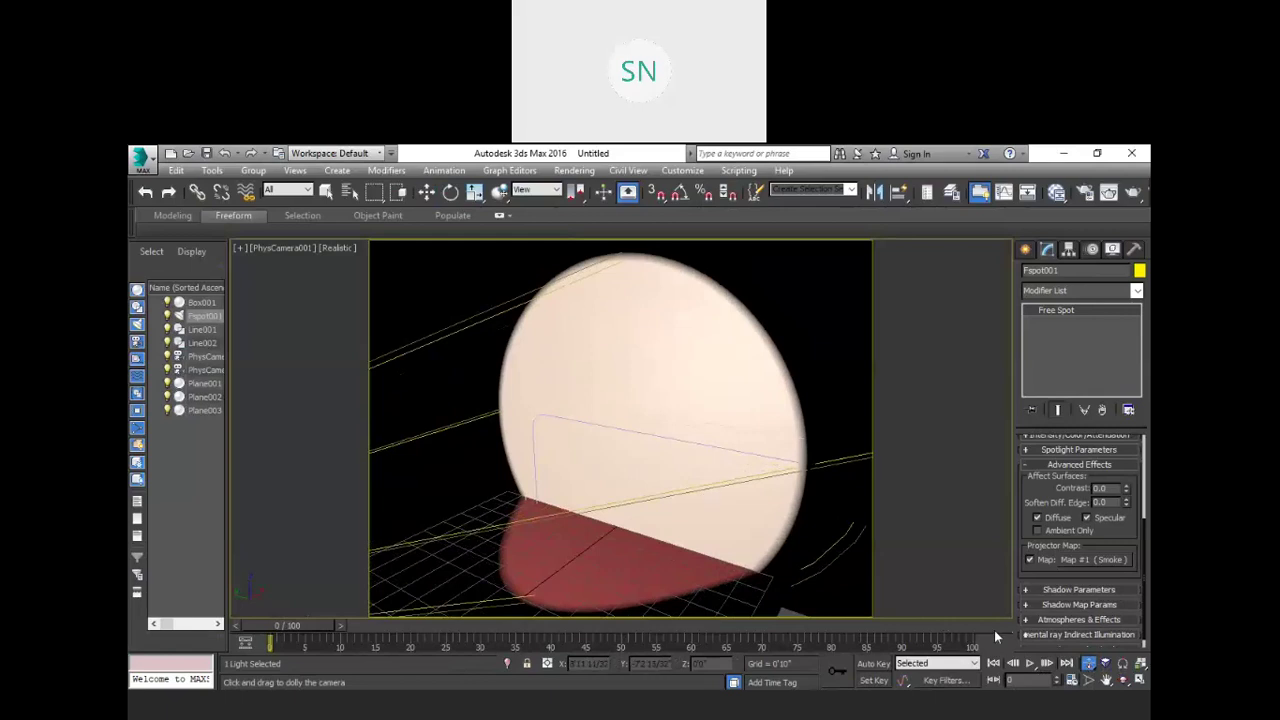
pyautogui.press('w')
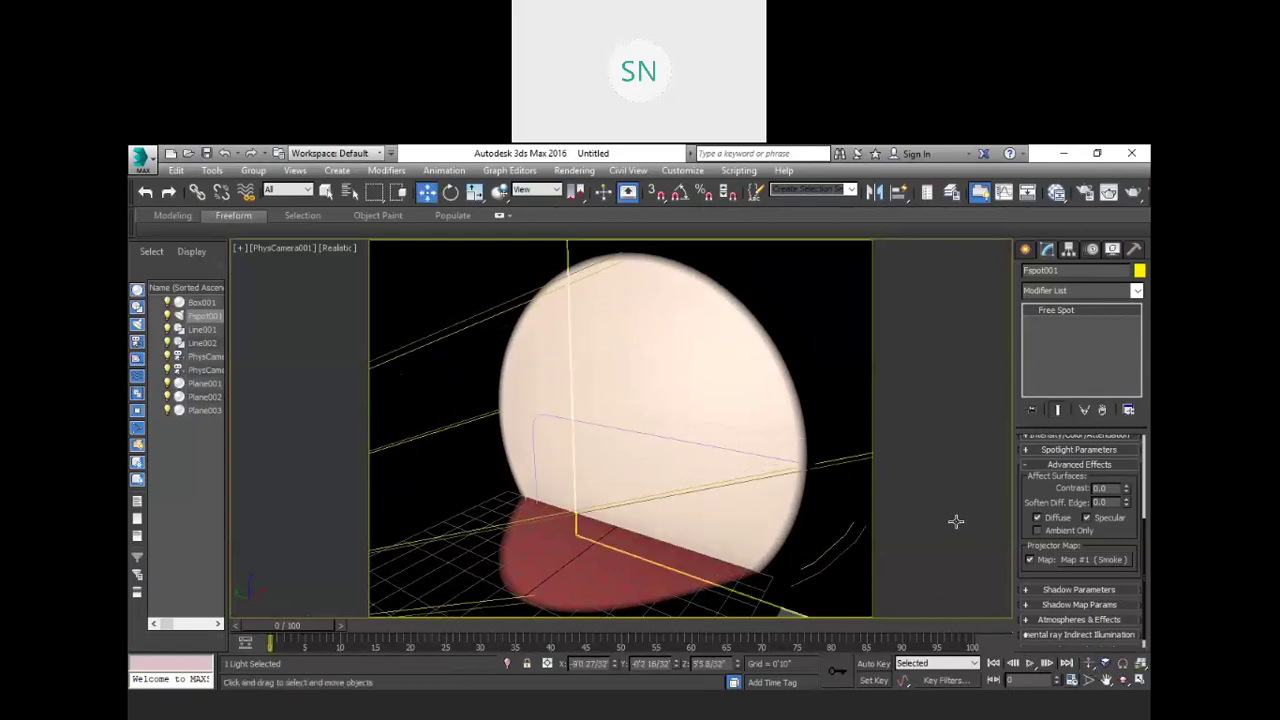
pyautogui.click(951, 486)
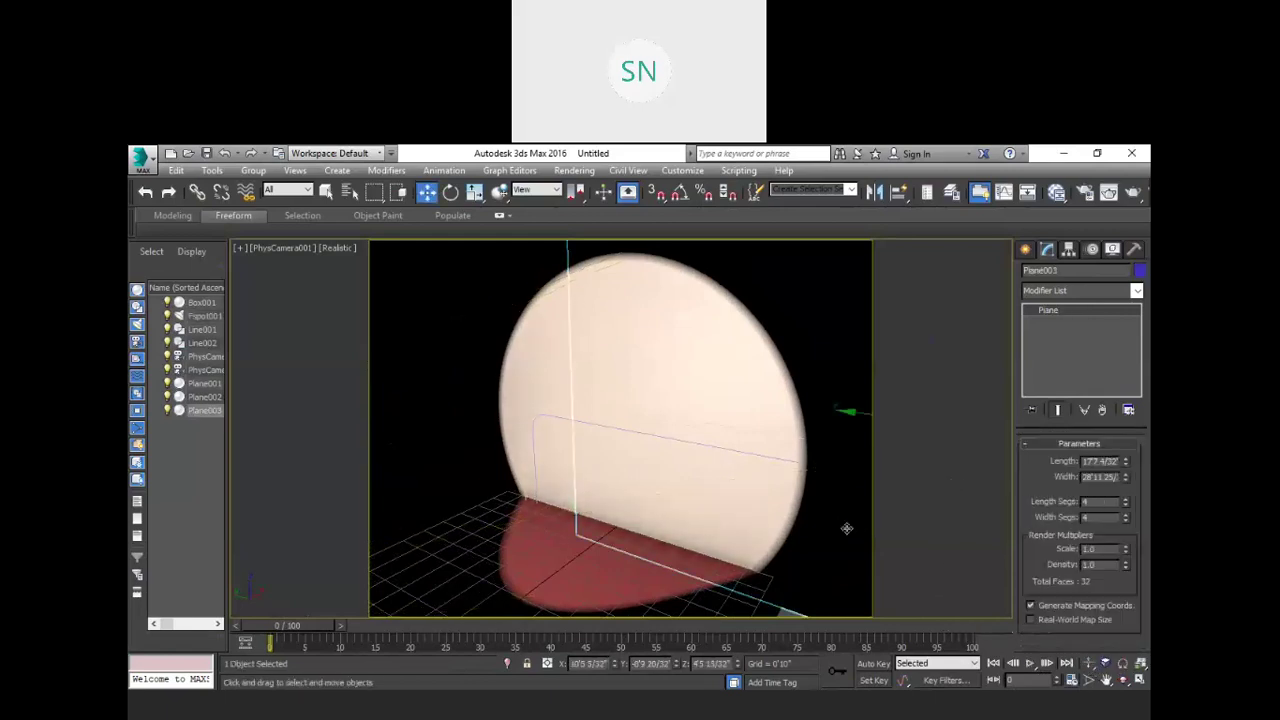
pyautogui.hotkey('shift', 'q')
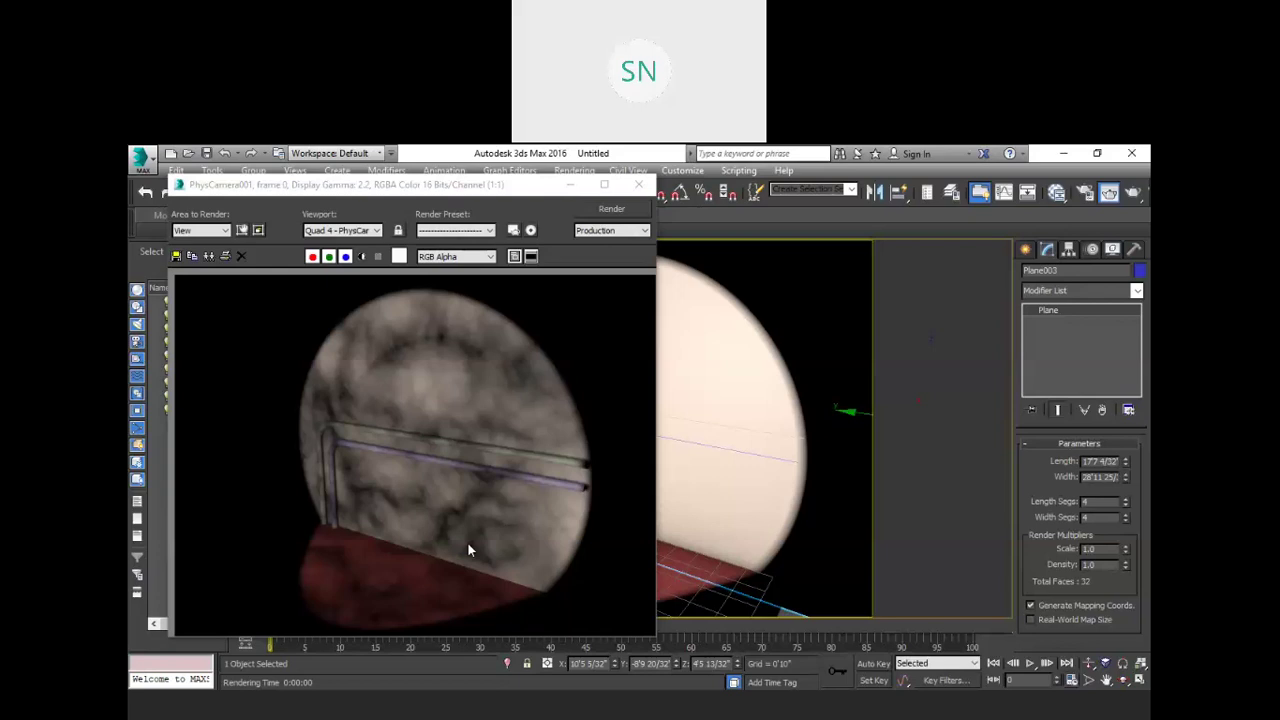
pyautogui.click(638, 184)
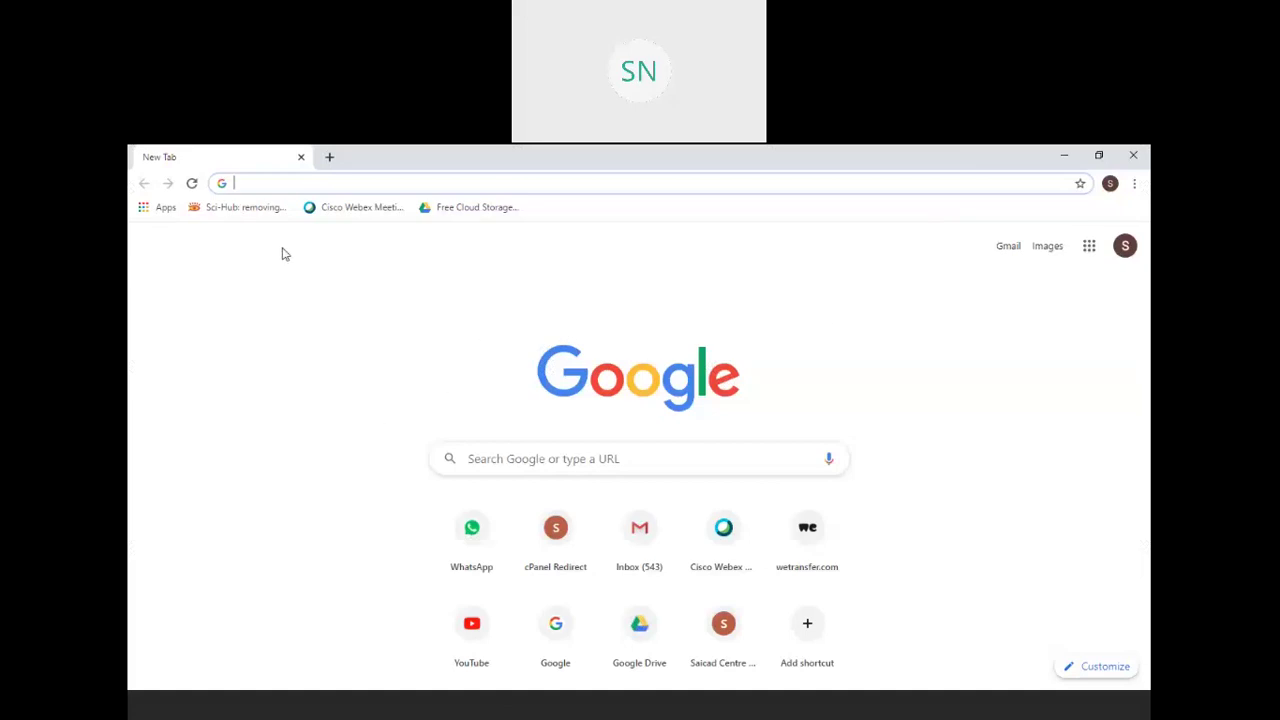
# Step: Open Google and search for 'black and white tree png'
pyautogui.write('google.com')
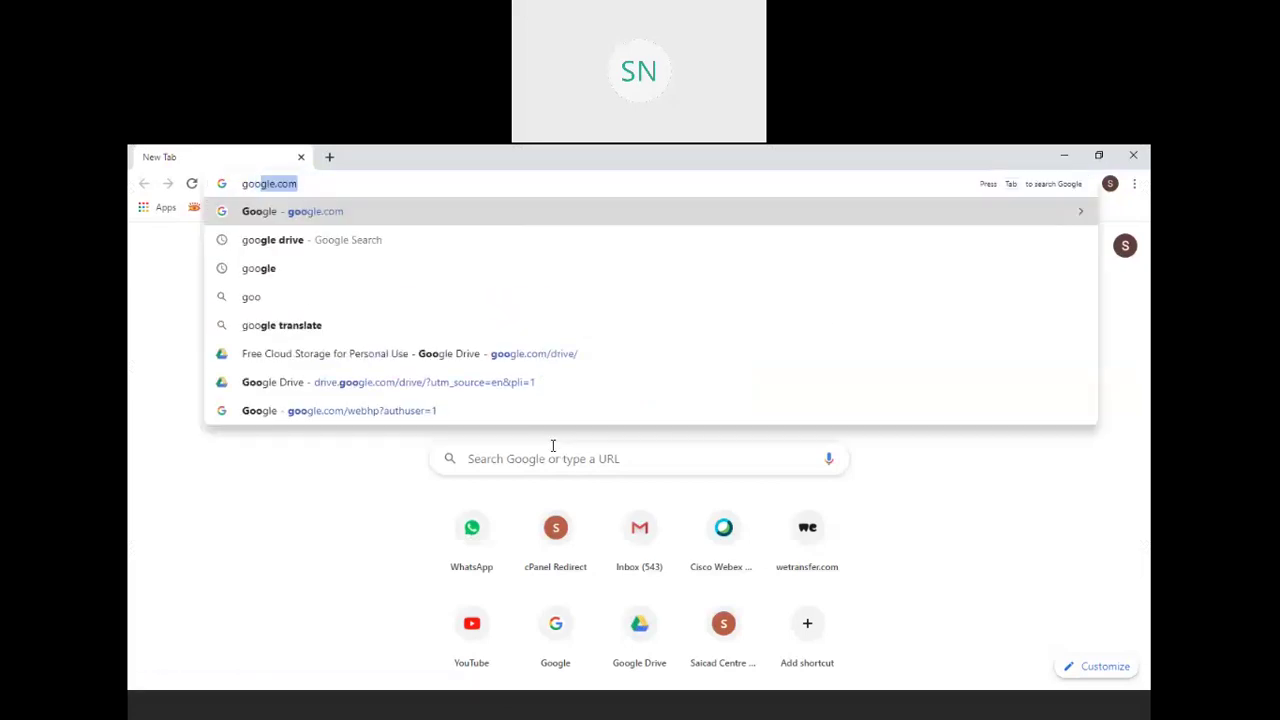
pyautogui.press('Return')
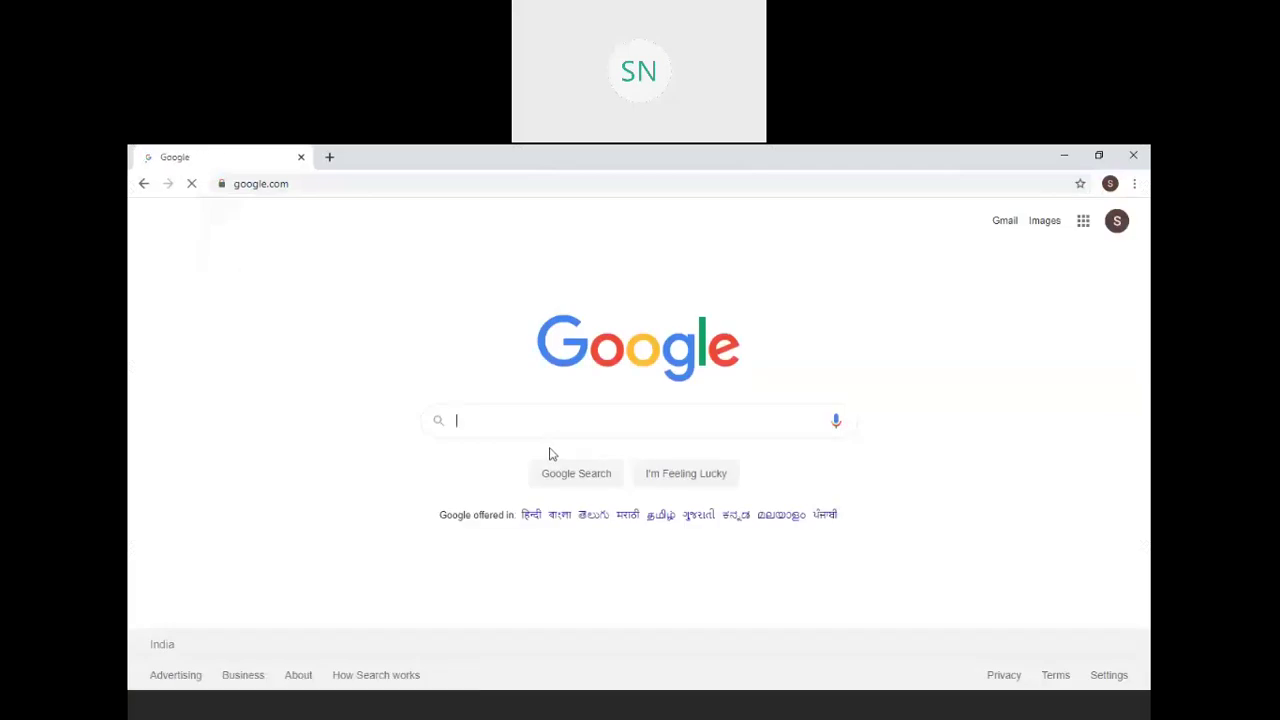
pyautogui.click(507, 421)
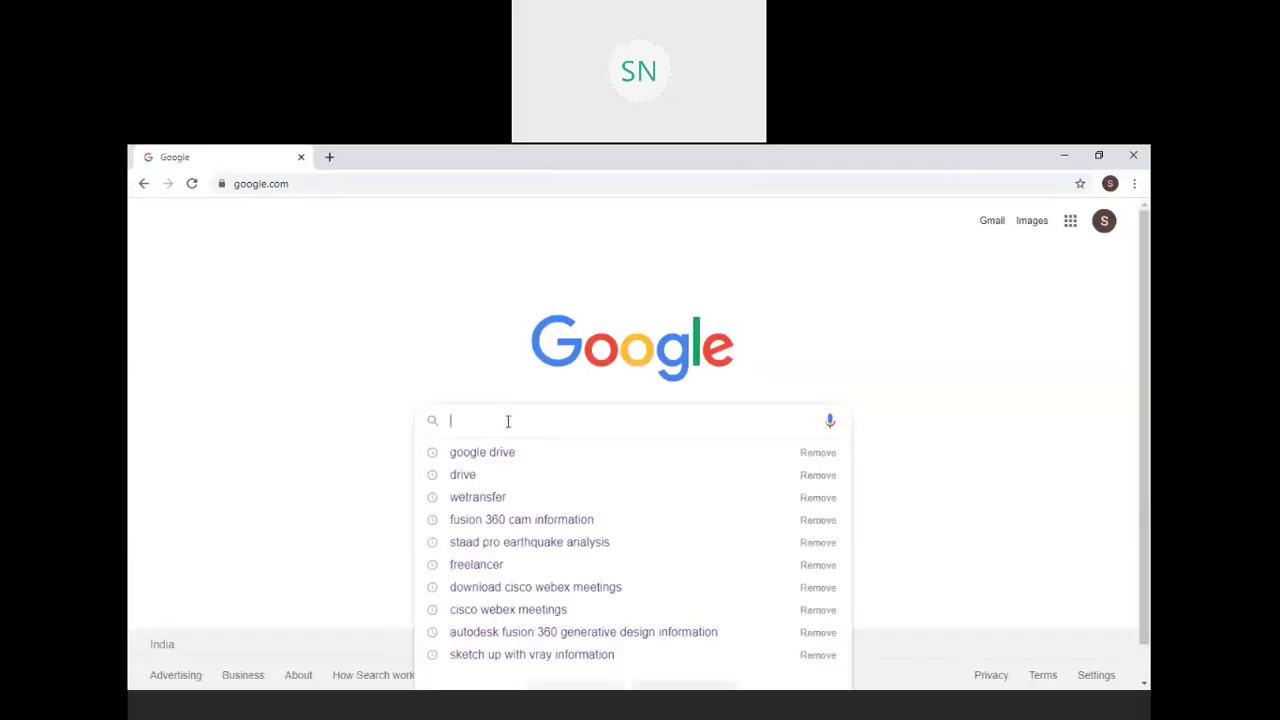
pyautogui.write('bl')
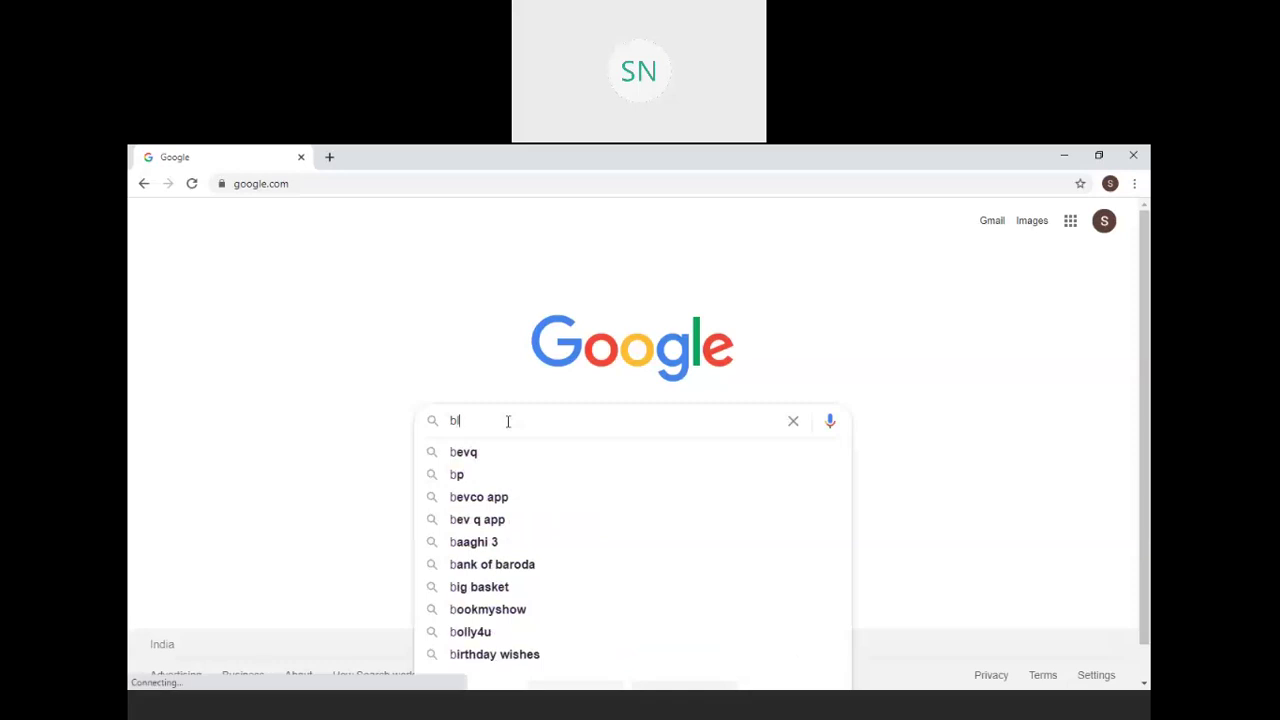
pyautogui.write('ak')
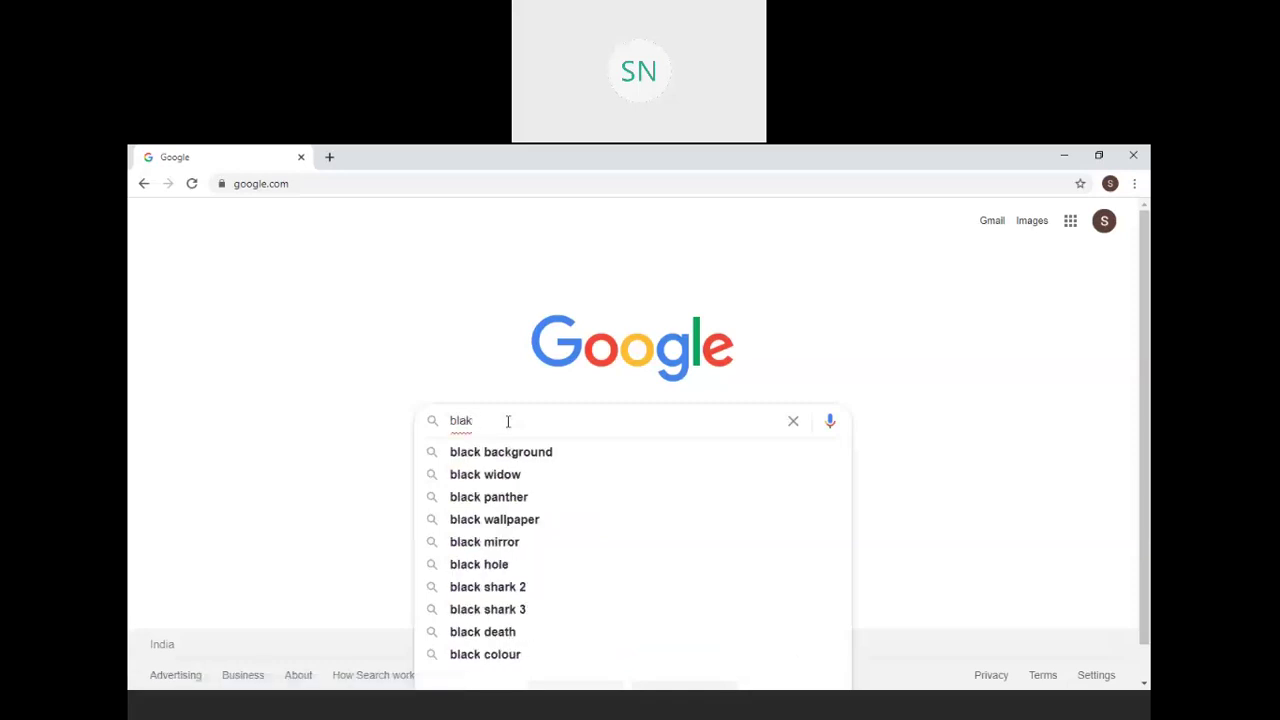
pyautogui.write(' and wi')
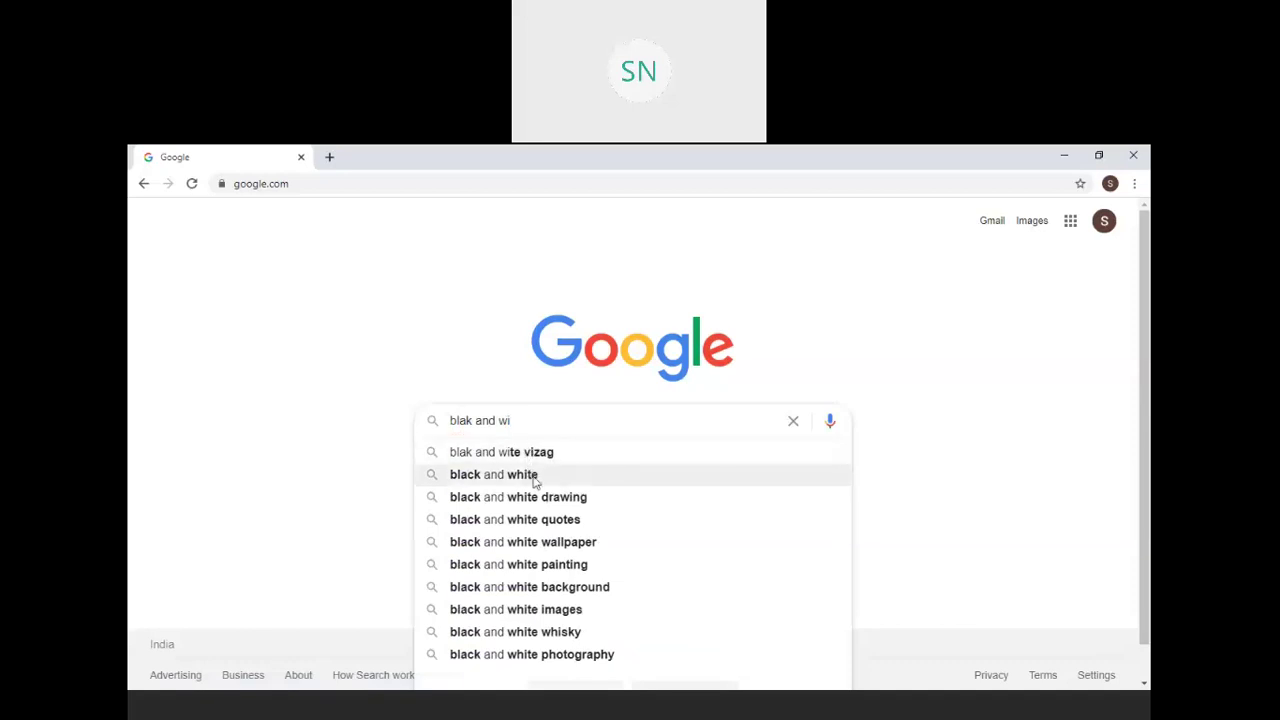
pyautogui.press('BackSpace')
pyautogui.write('h')
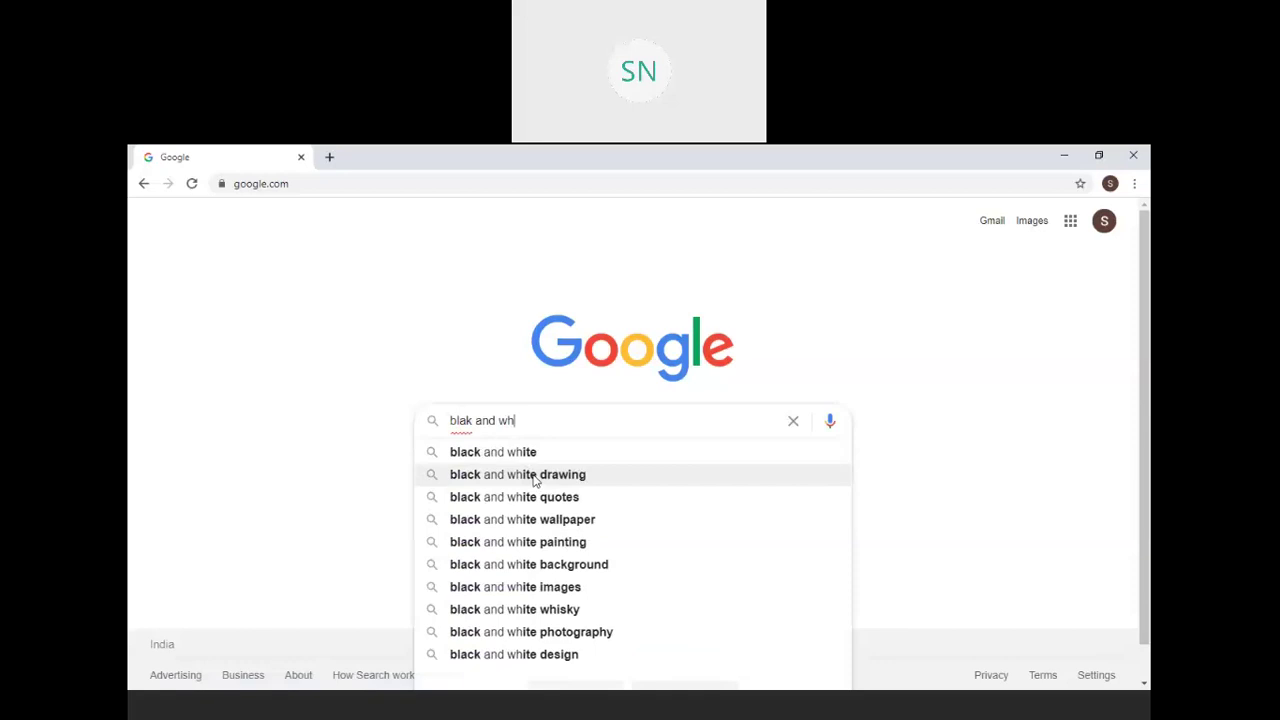
pyautogui.write('ite')
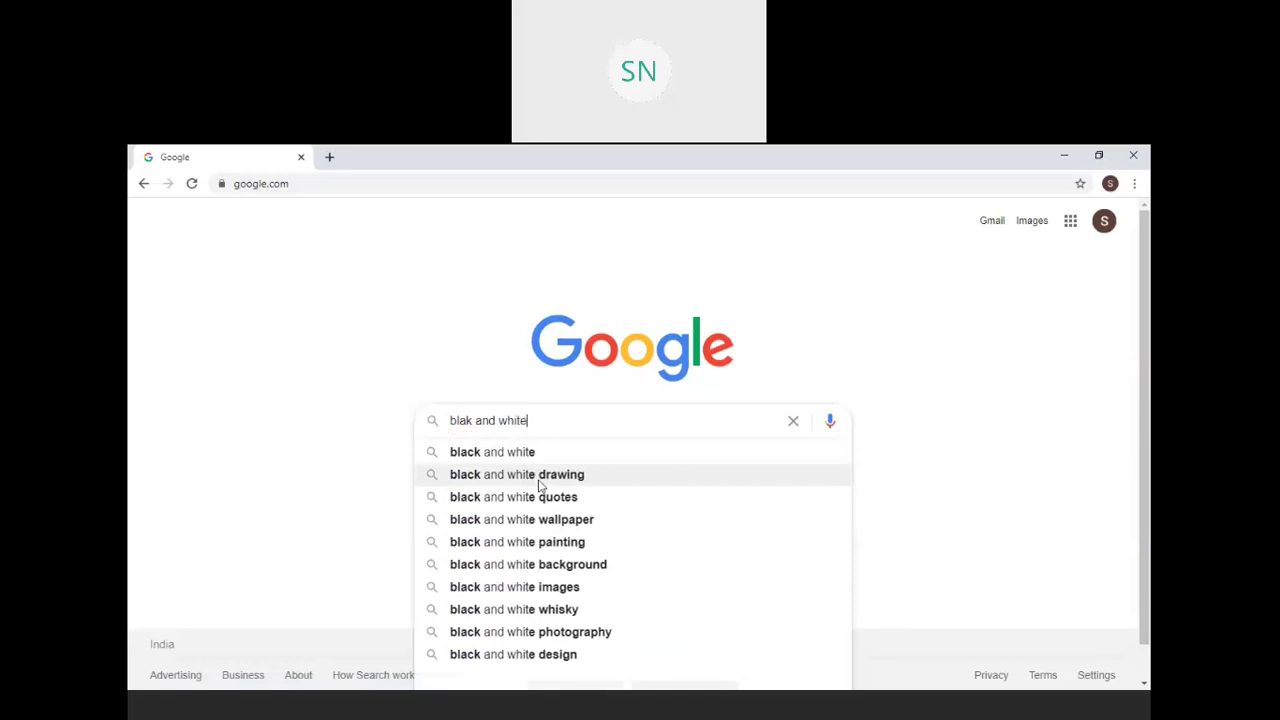
pyautogui.write(' tree')
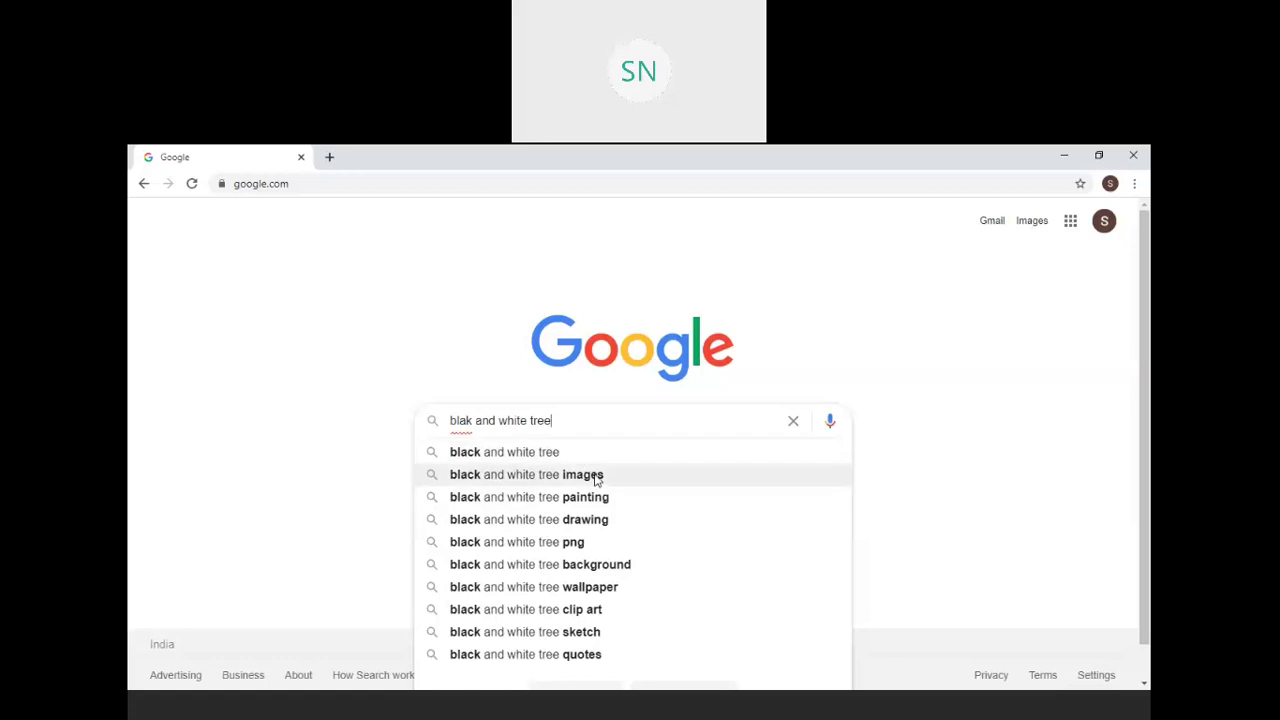
pyautogui.click(584, 545)
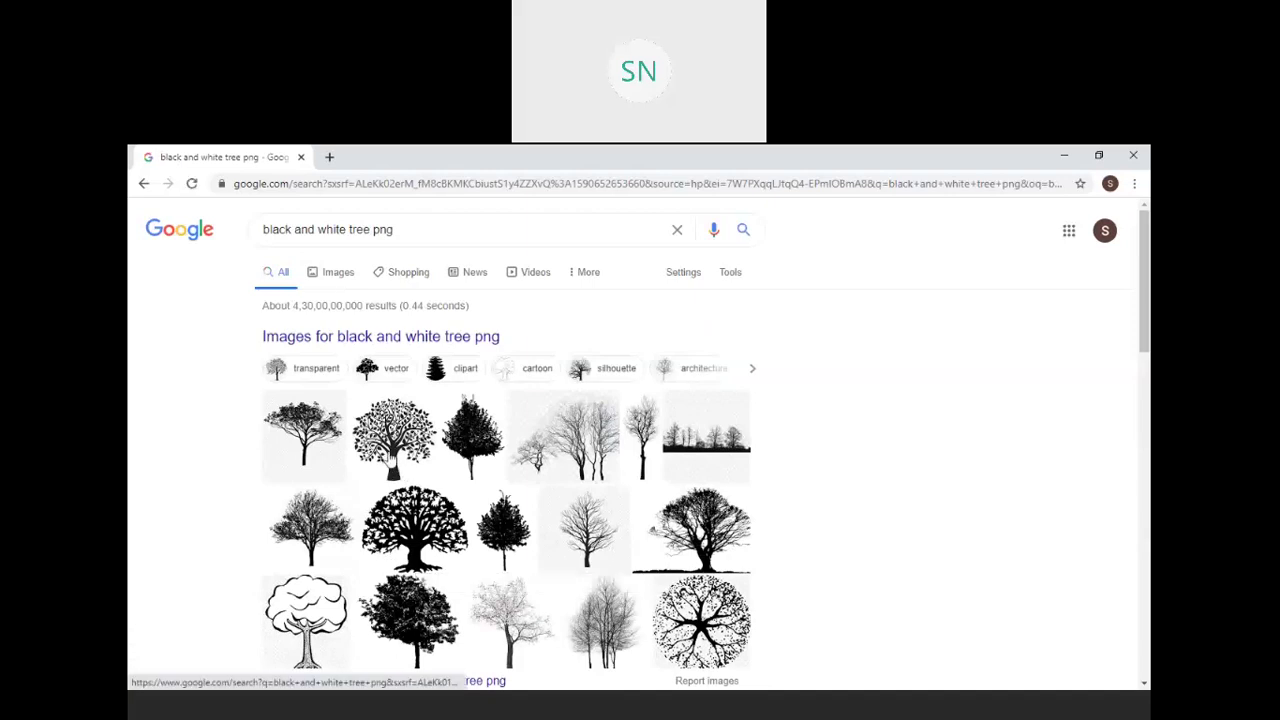
# Step: Save the Tree of Life image from Google Images to the Desktop as 1.jpg
pyautogui.rightClick(388, 440)
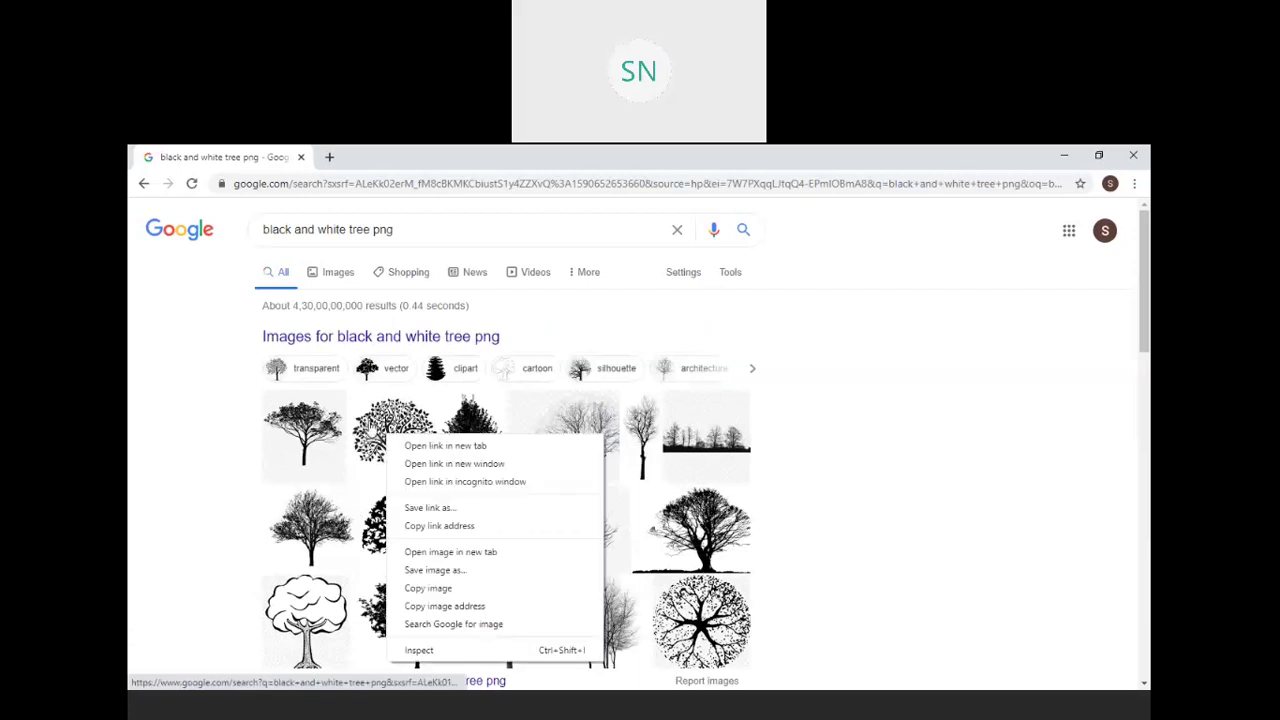
pyautogui.click(372, 432)
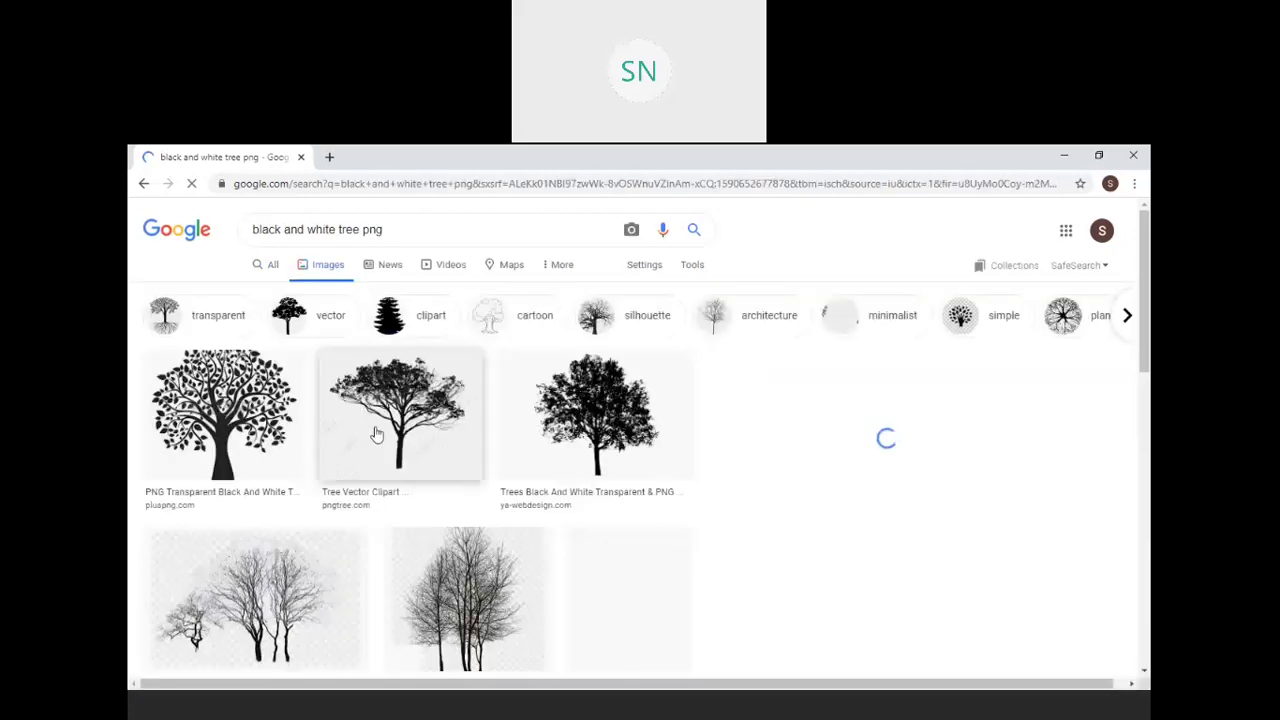
pyautogui.click(222, 425)
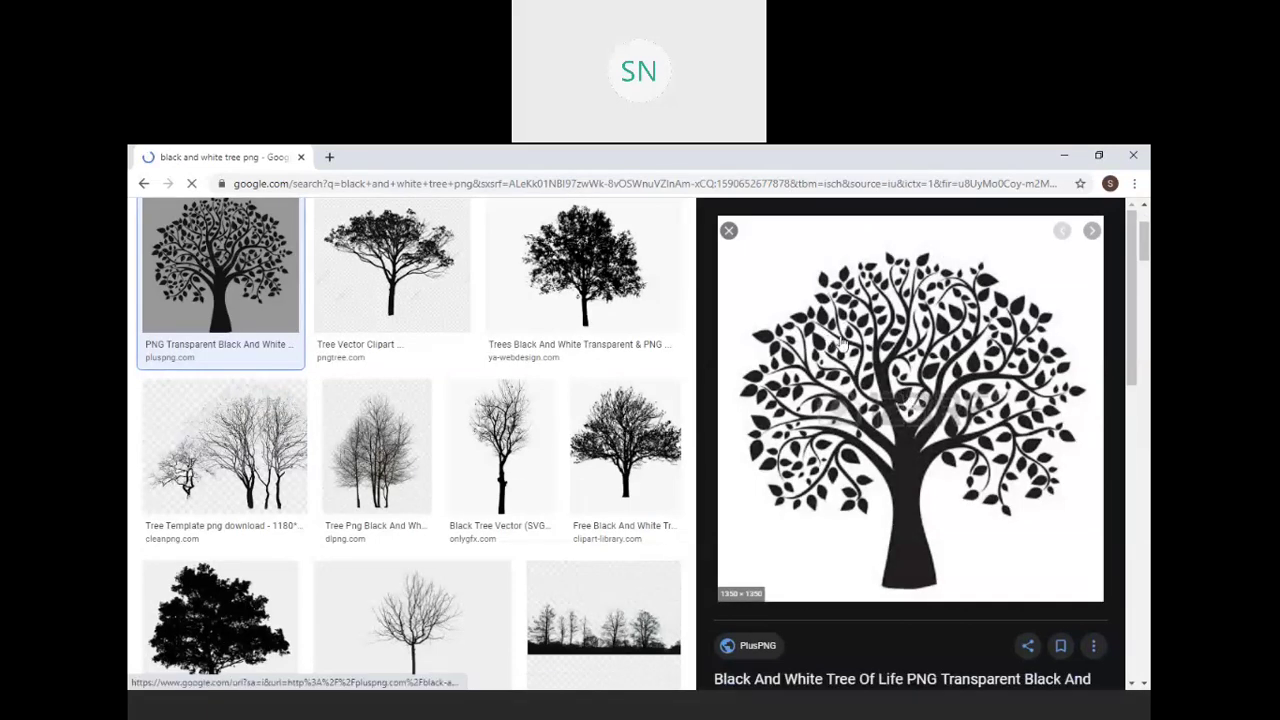
pyautogui.rightClick(899, 439)
pyautogui.click(894, 472)
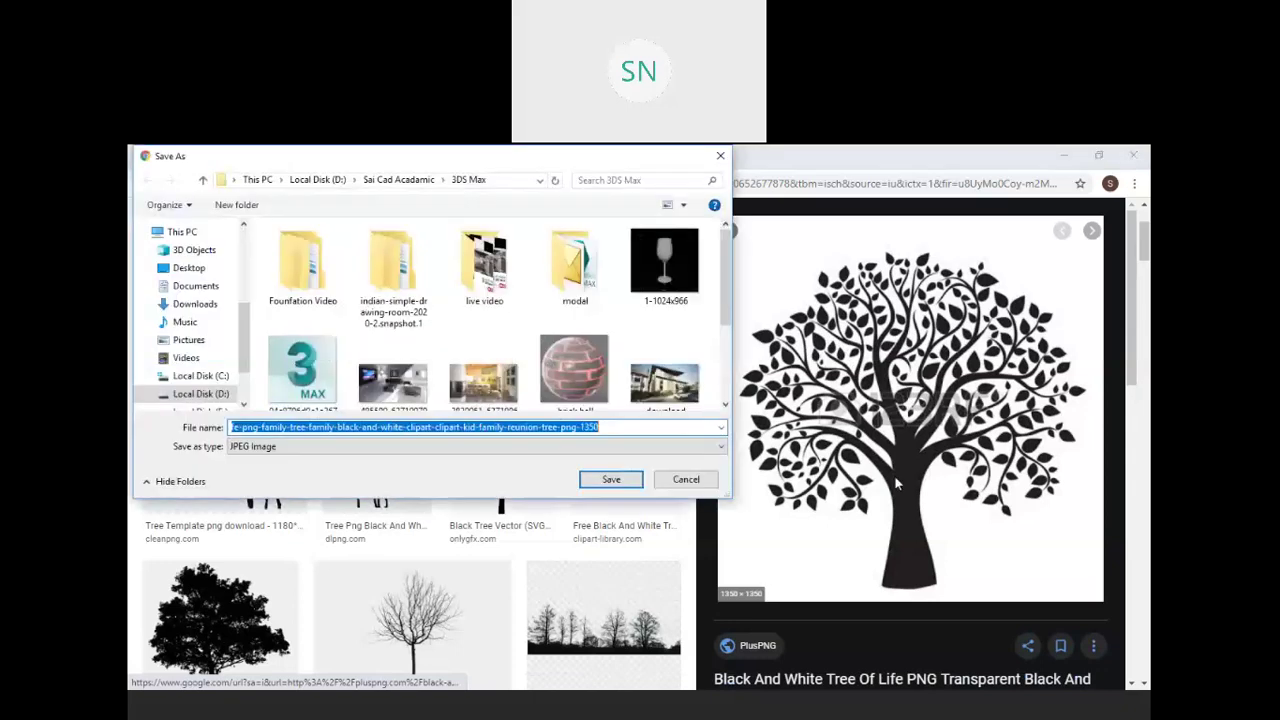
pyautogui.click(189, 268)
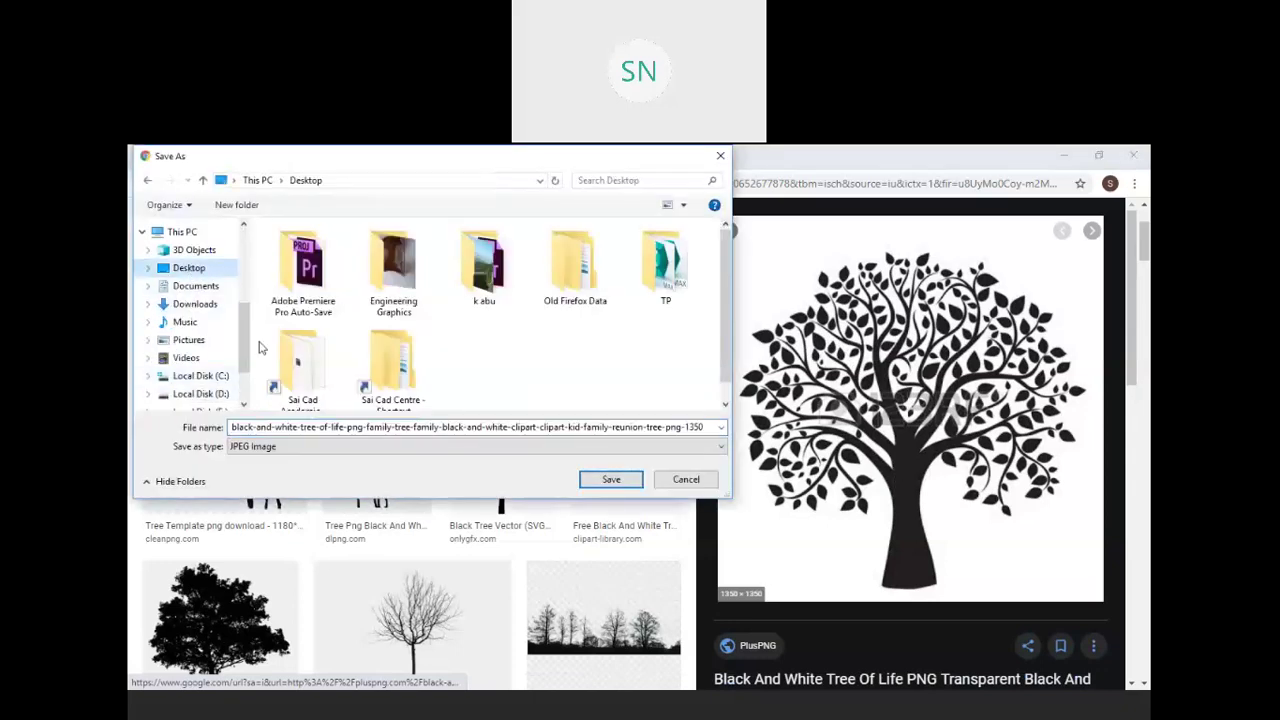
pyautogui.doubleClick(489, 428)
pyautogui.press('BackSpace')
pyautogui.write('1')
pyautogui.click(624, 482)
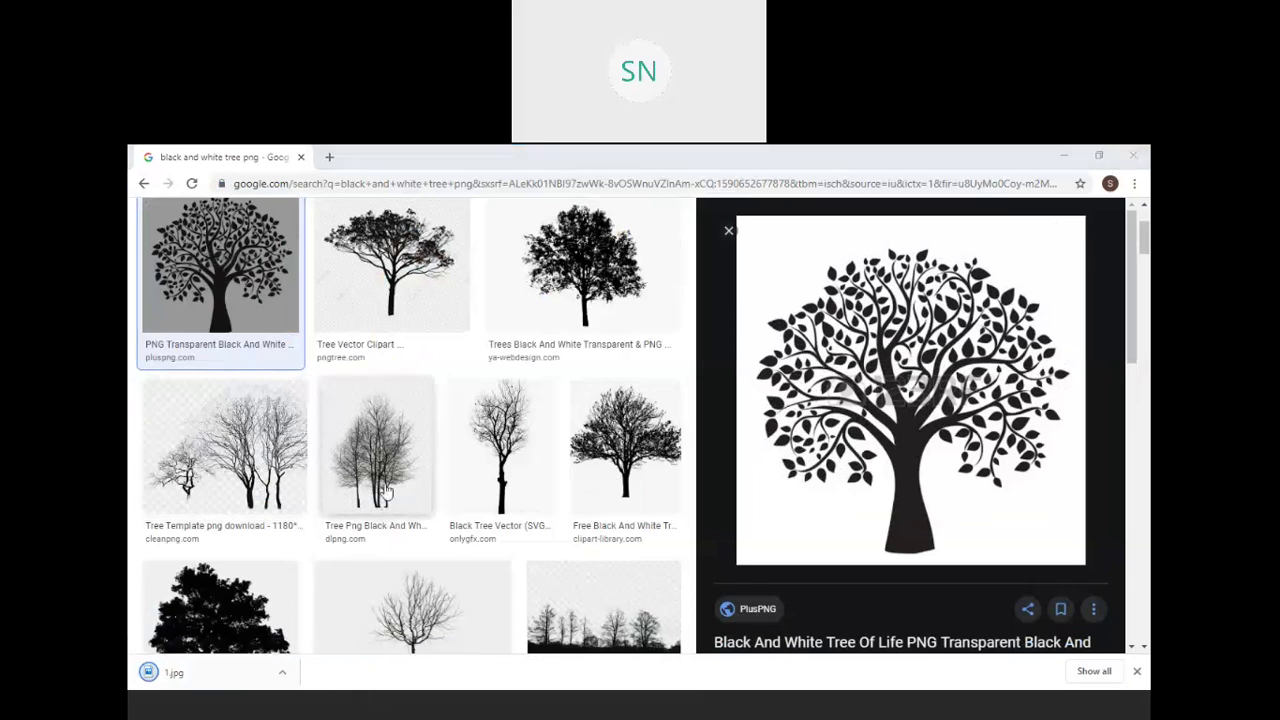
# Step: Find the black-and-white Christmas tree clipart and save it to the Desktop as 2.png
pyautogui.scroll(-4, 386, 489)
pyautogui.scroll(-1, 386, 489)
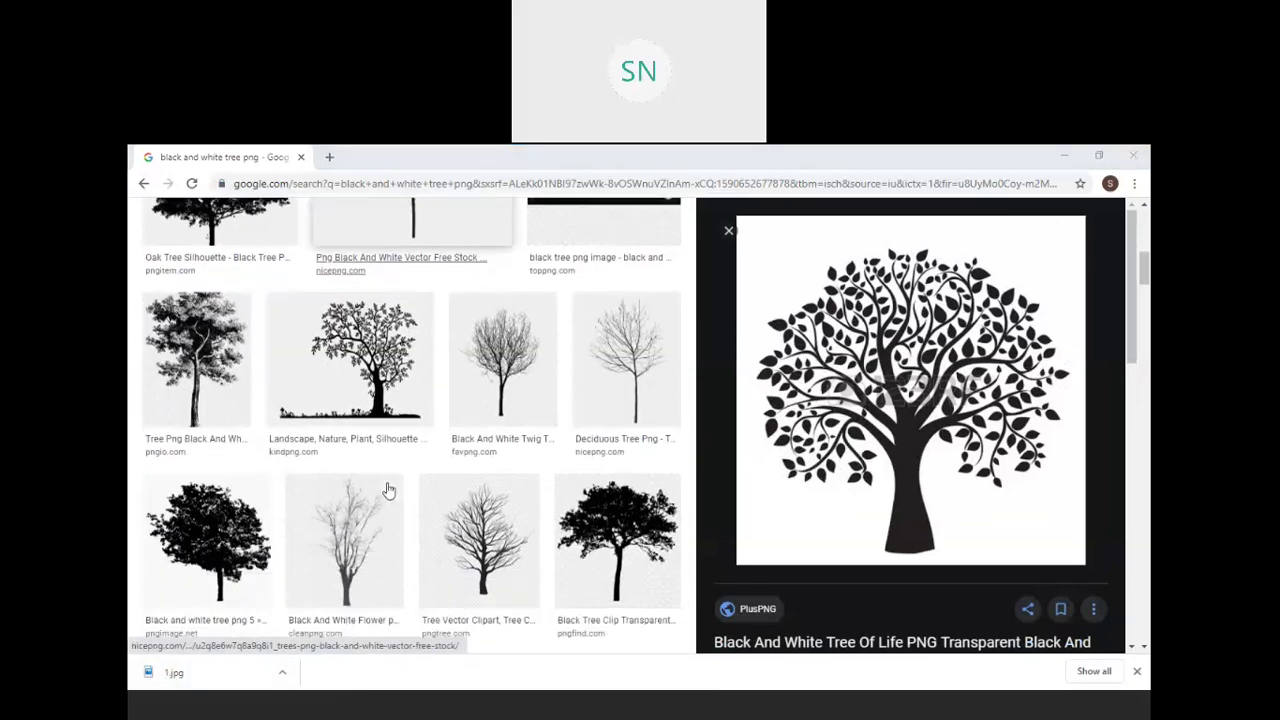
pyautogui.scroll(-4, 470, 450)
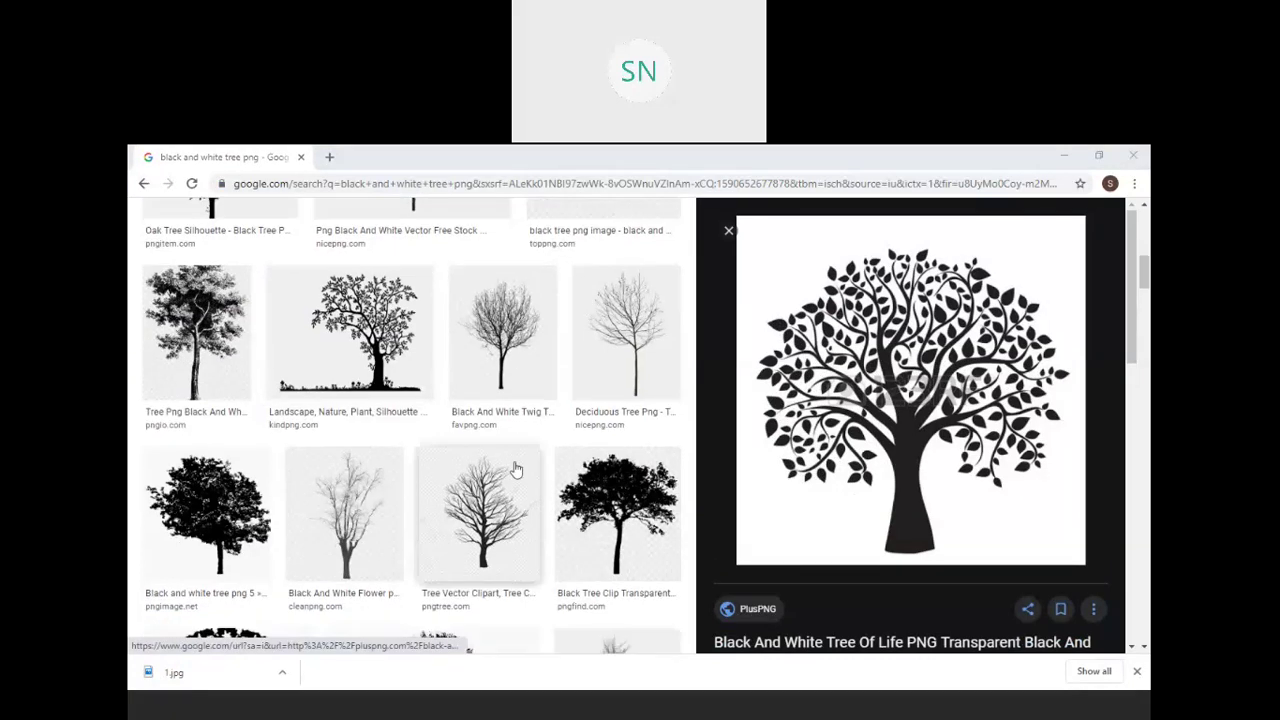
pyautogui.scroll(-3, 480, 468)
pyautogui.scroll(-1, 453, 465)
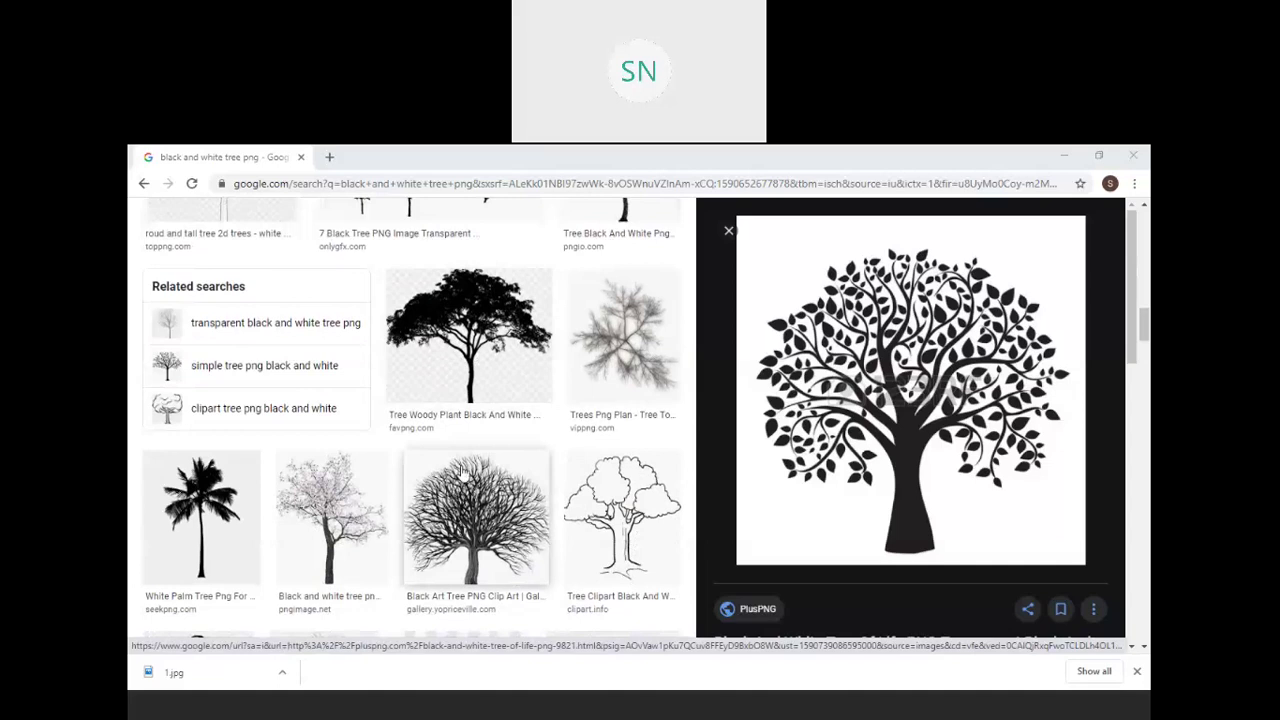
pyautogui.scroll(-1, 466, 478)
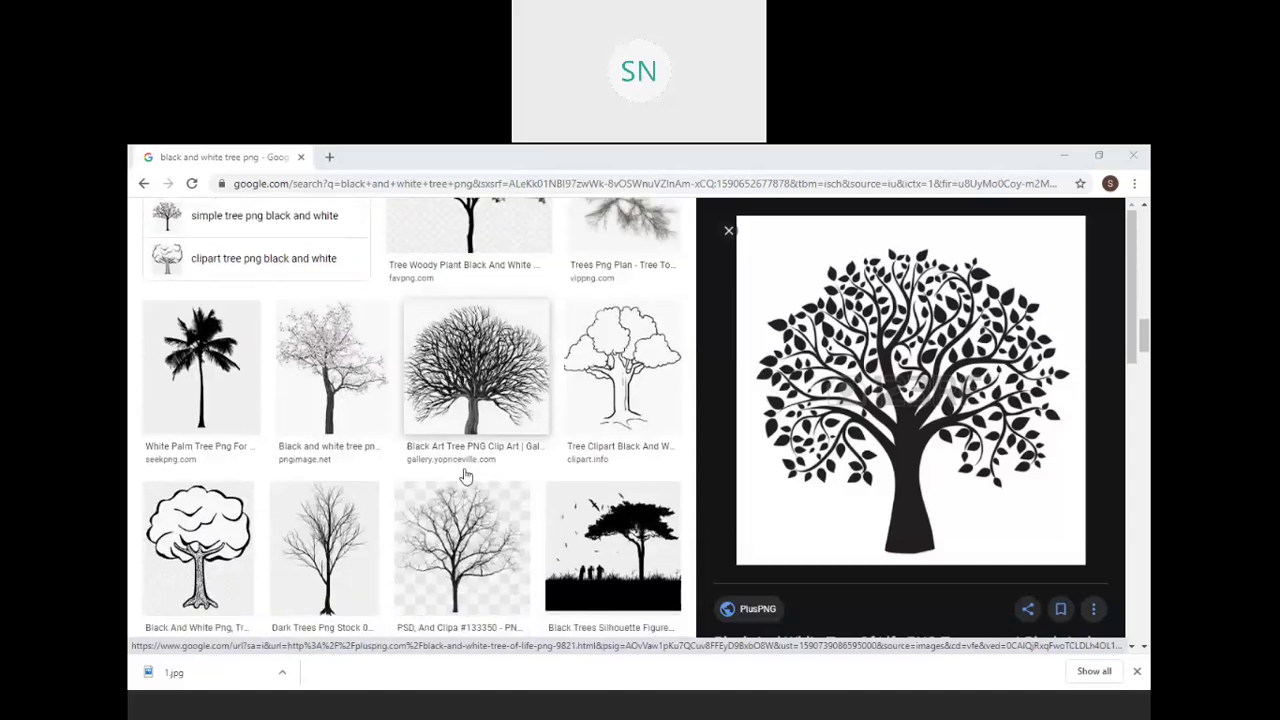
pyautogui.scroll(-1, 466, 477)
pyautogui.scroll(-5, 466, 477)
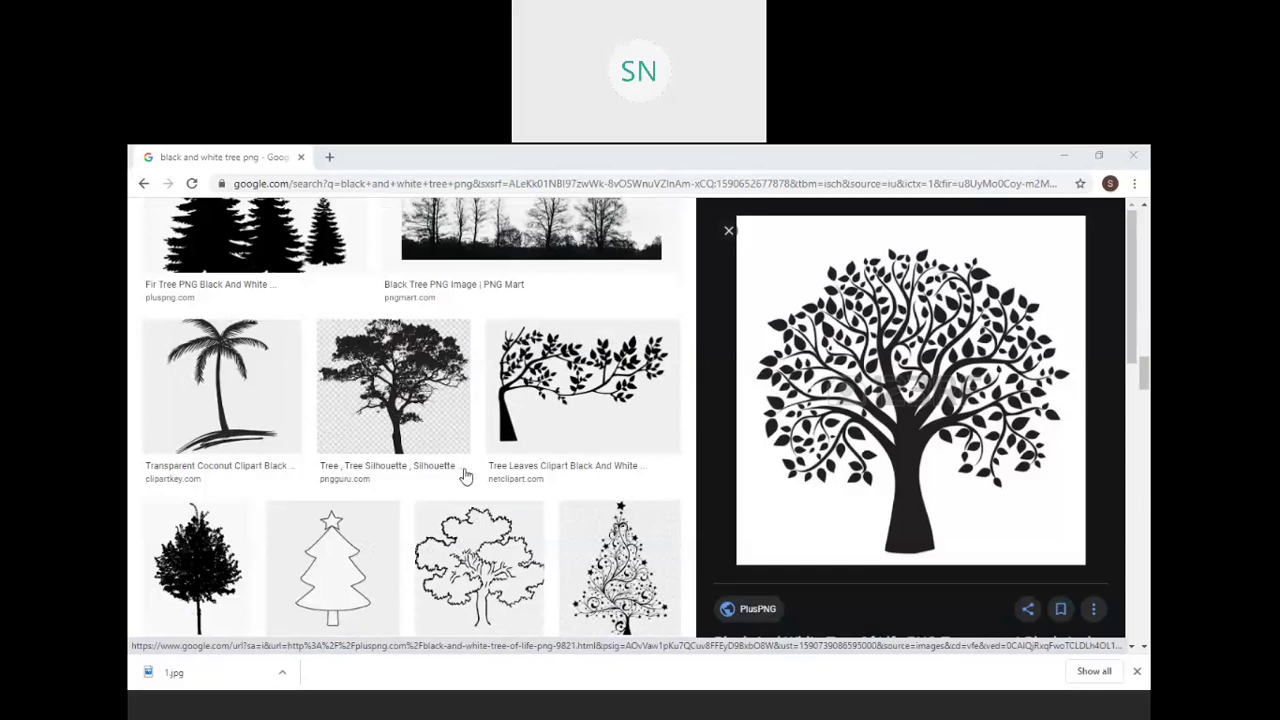
pyautogui.scroll(-2, 466, 477)
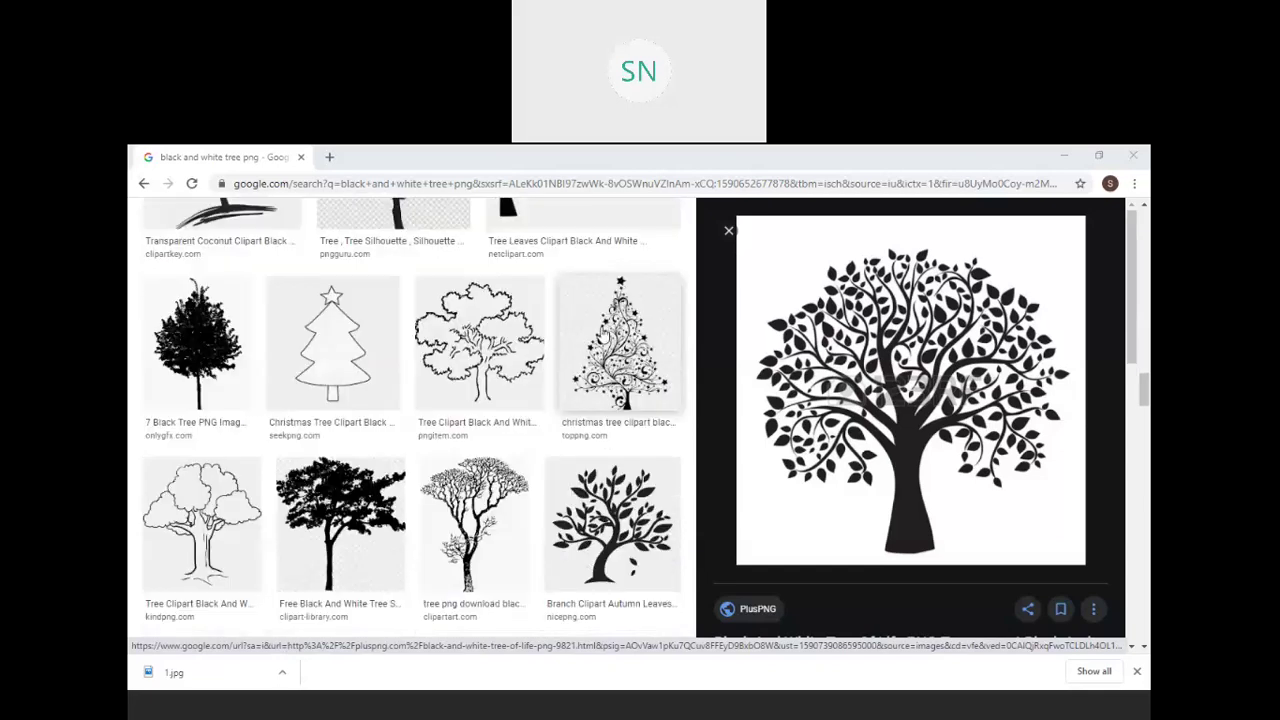
pyautogui.click(603, 335)
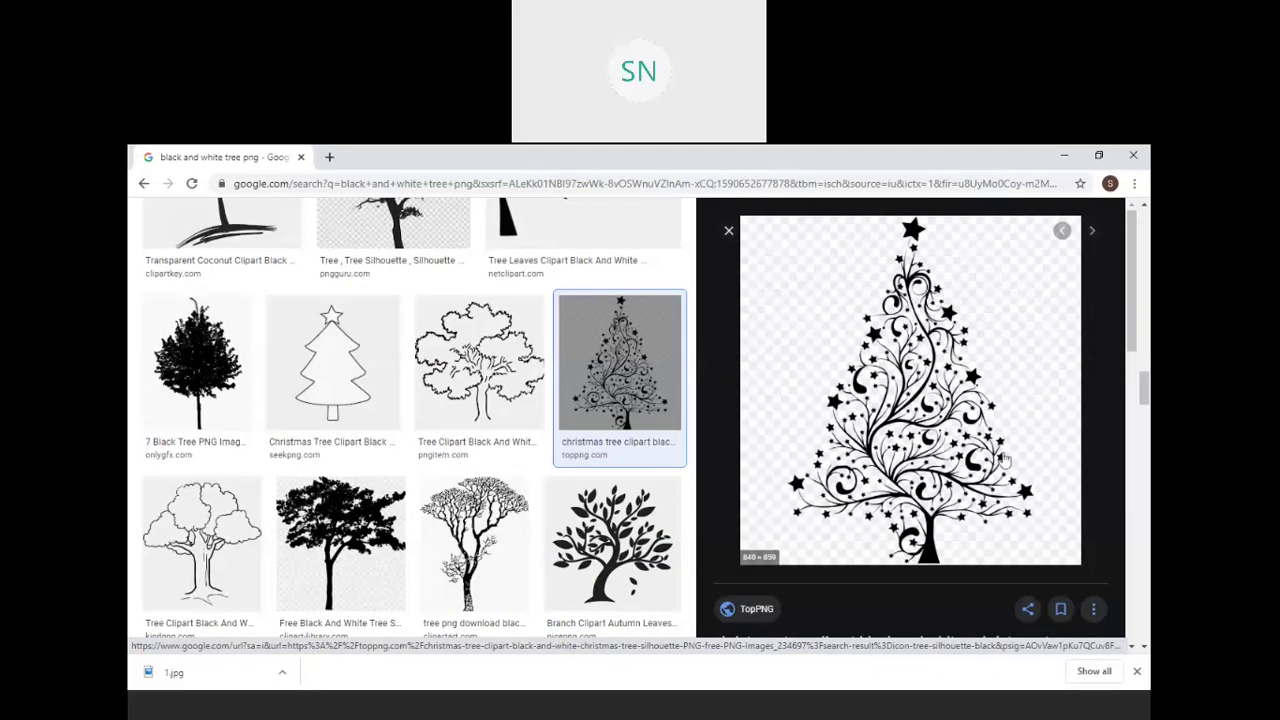
pyautogui.rightClick(845, 311)
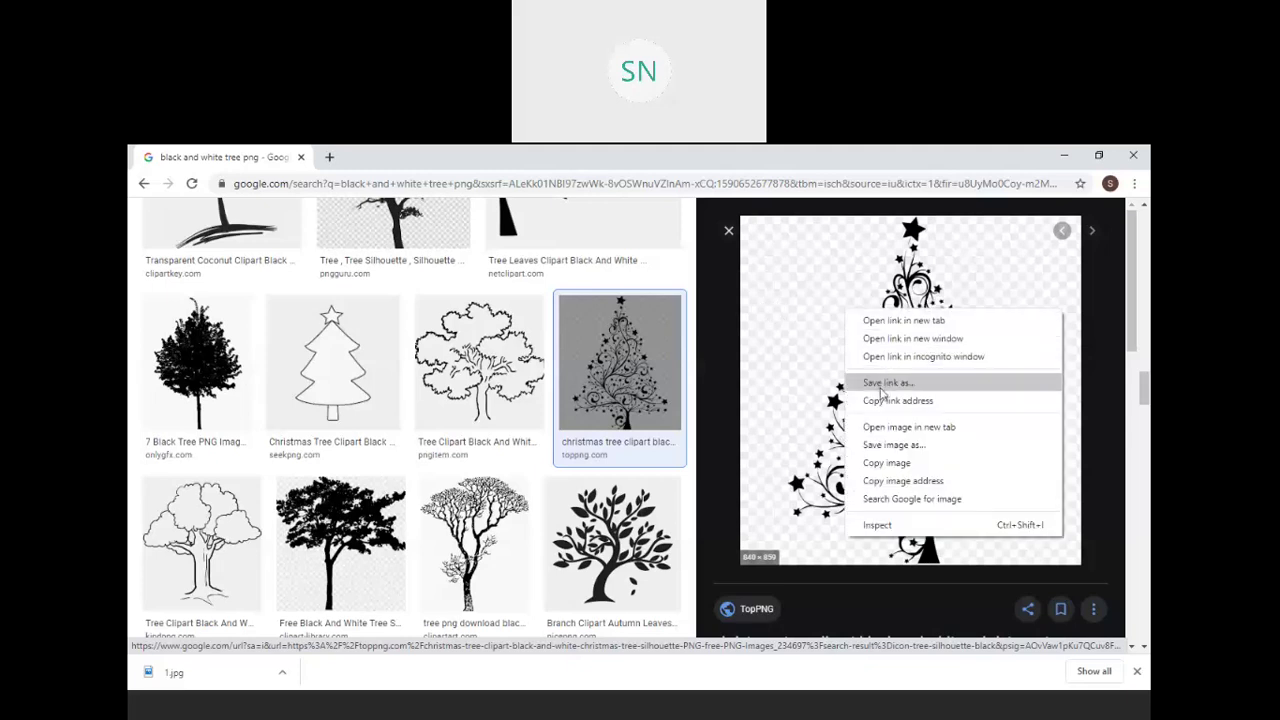
pyautogui.click(893, 444)
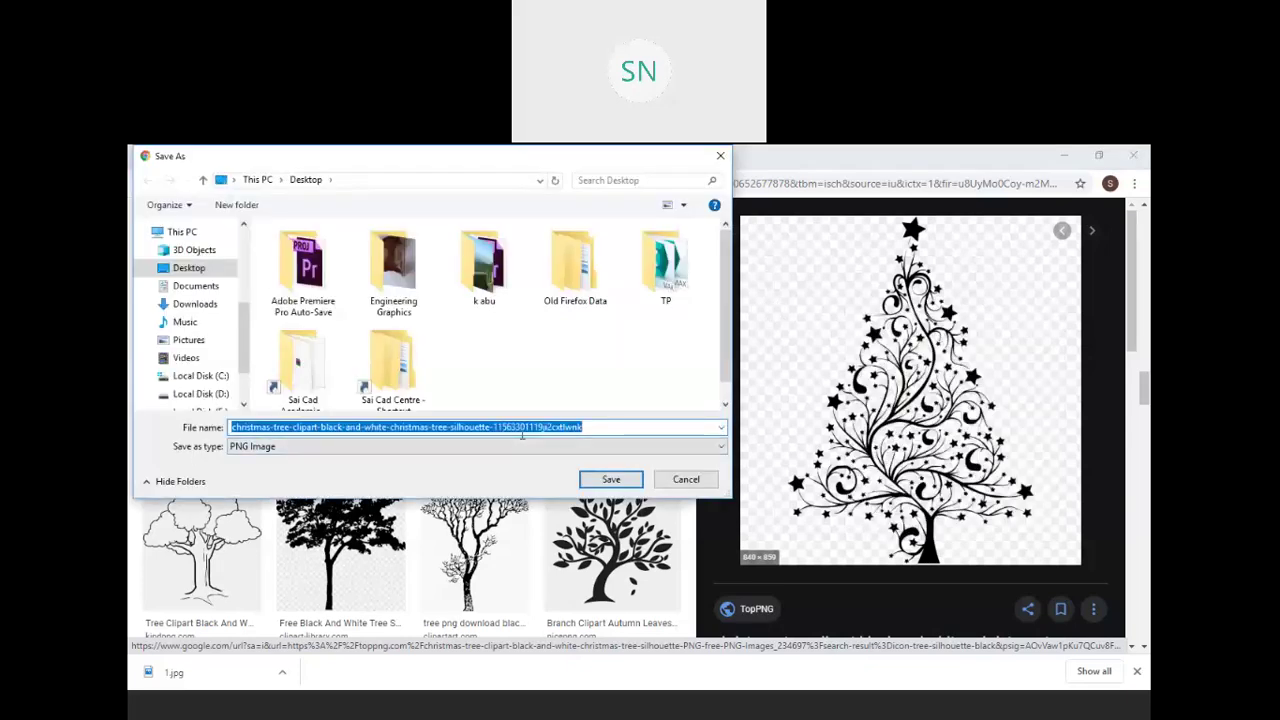
pyautogui.write('2')
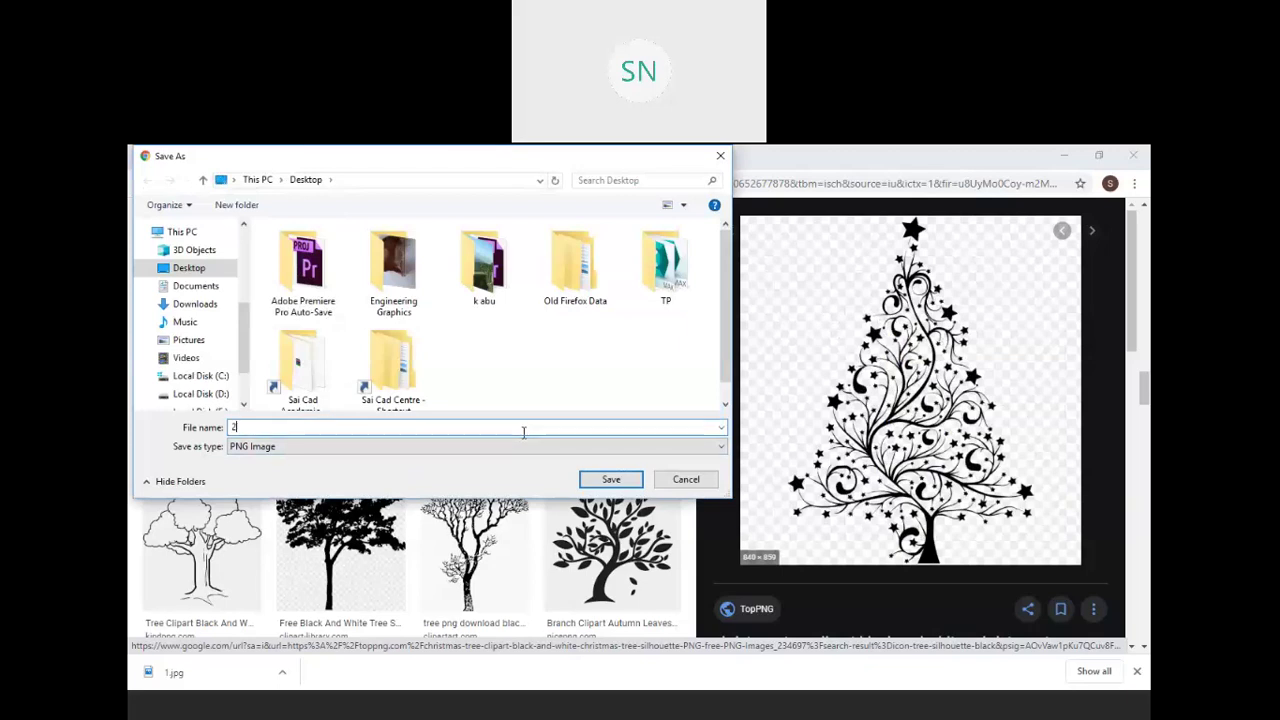
pyautogui.click(609, 480)
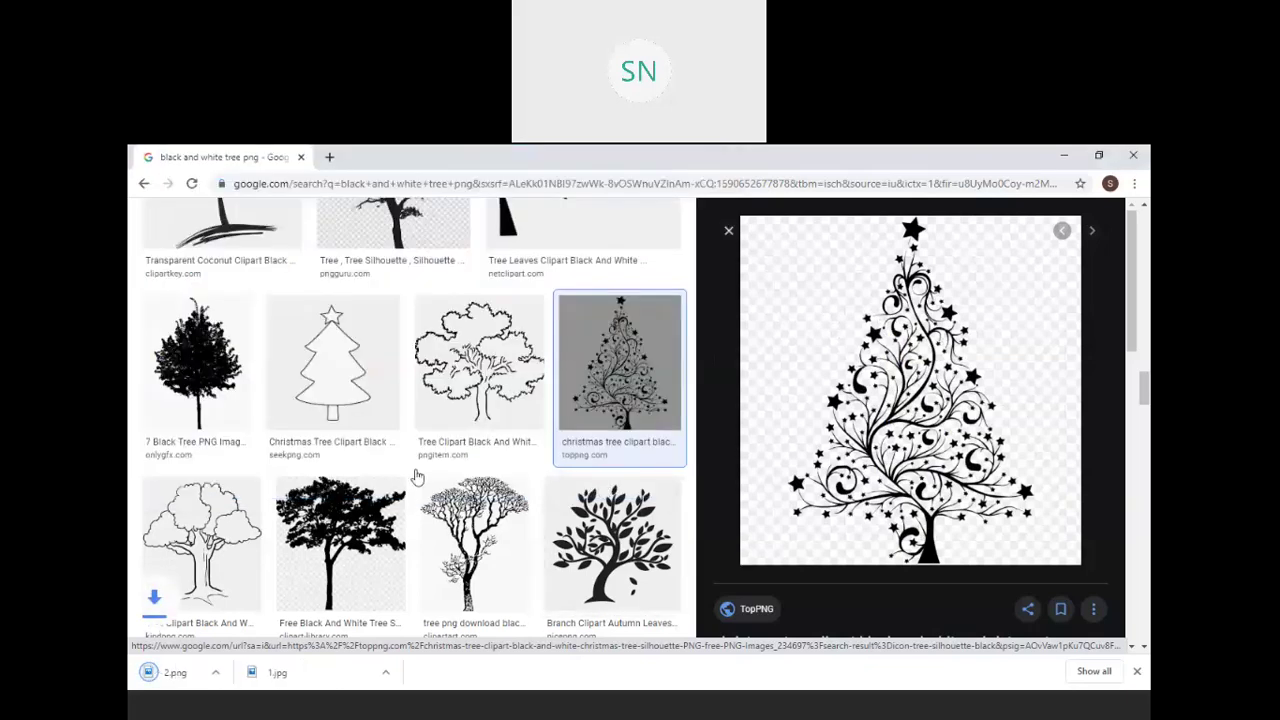
# Step: Save the three palm trees silhouette image as 3.png
pyautogui.scroll(-5, 422, 482)
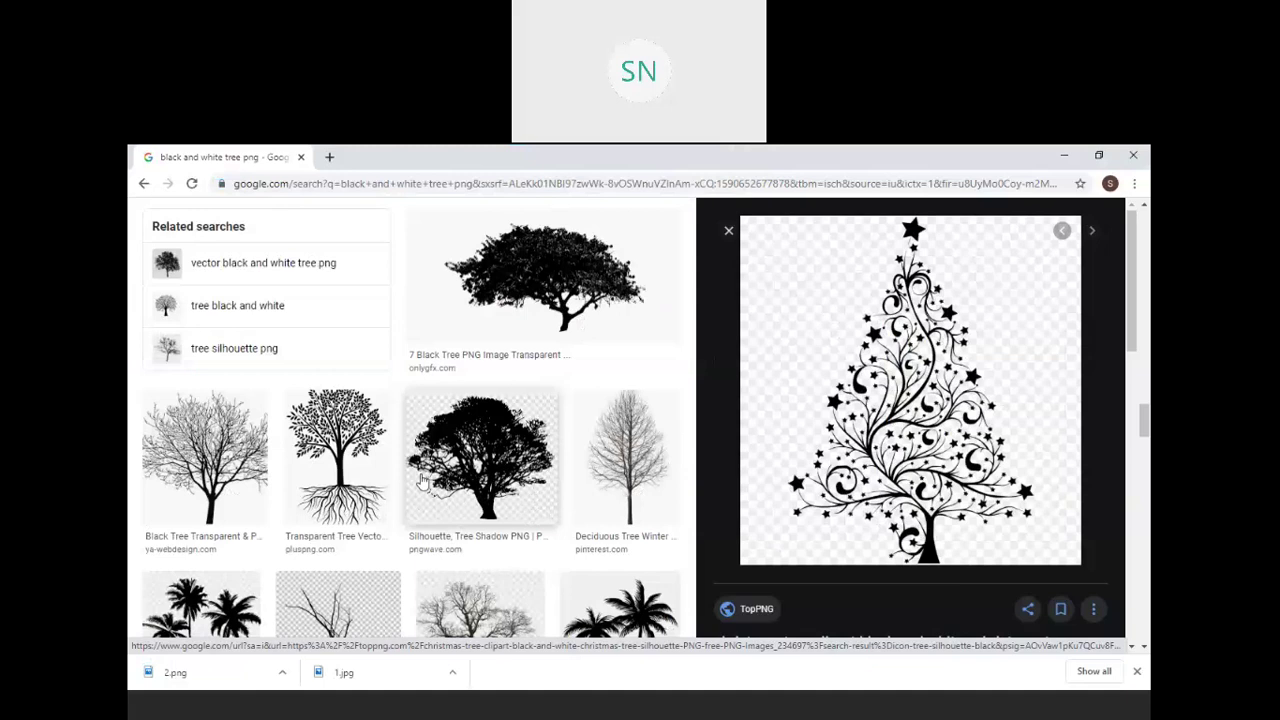
pyautogui.scroll(-3, 422, 482)
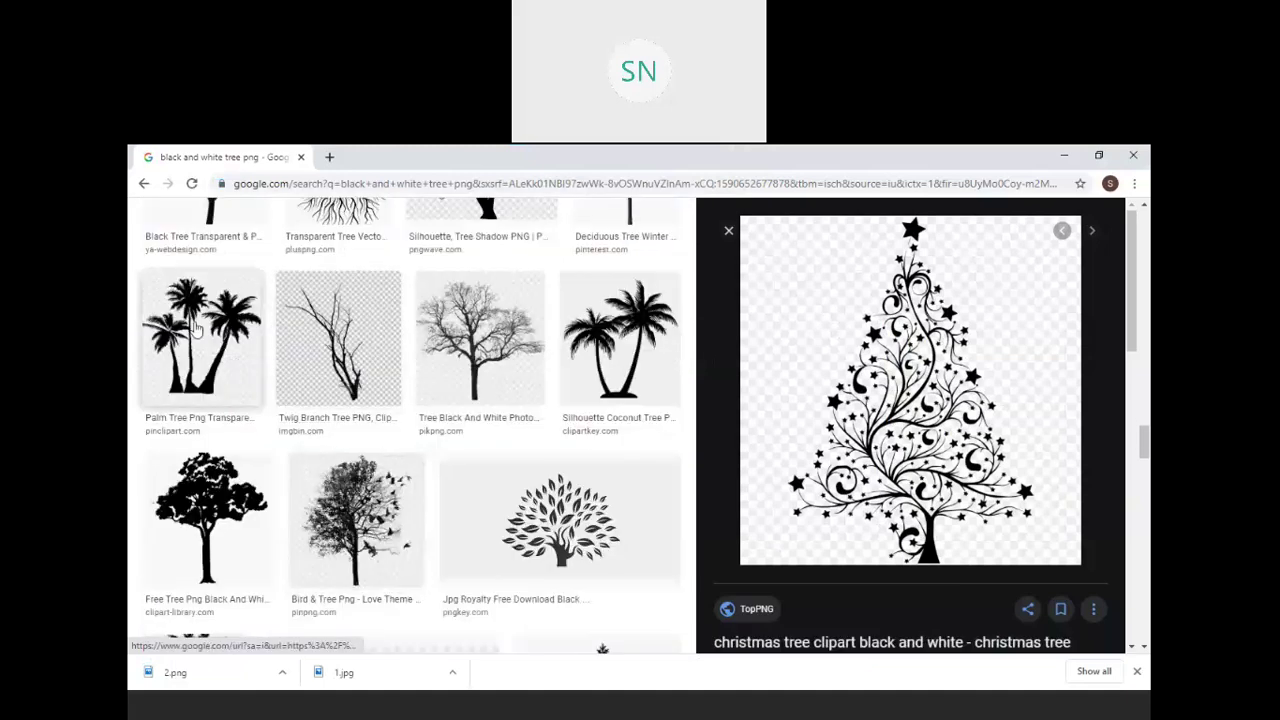
pyautogui.rightClick(195, 330)
pyautogui.click(249, 336)
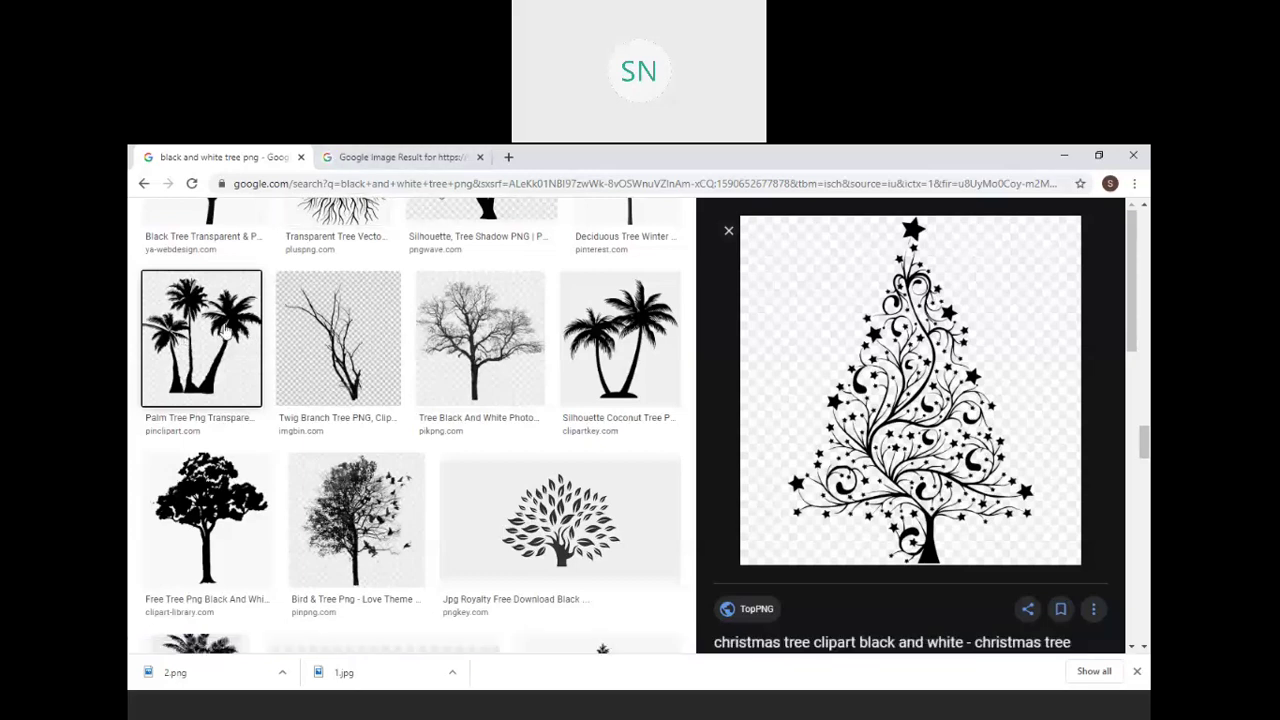
pyautogui.click(228, 332)
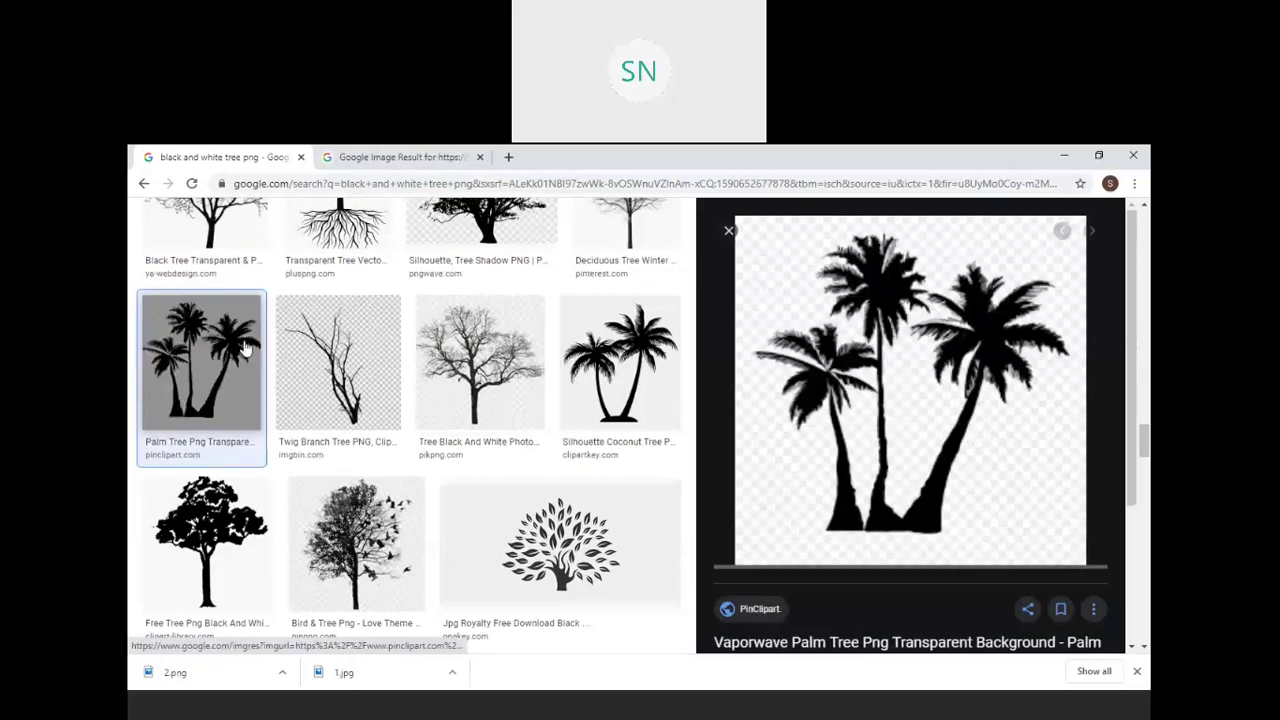
pyautogui.rightClick(913, 362)
pyautogui.click(958, 496)
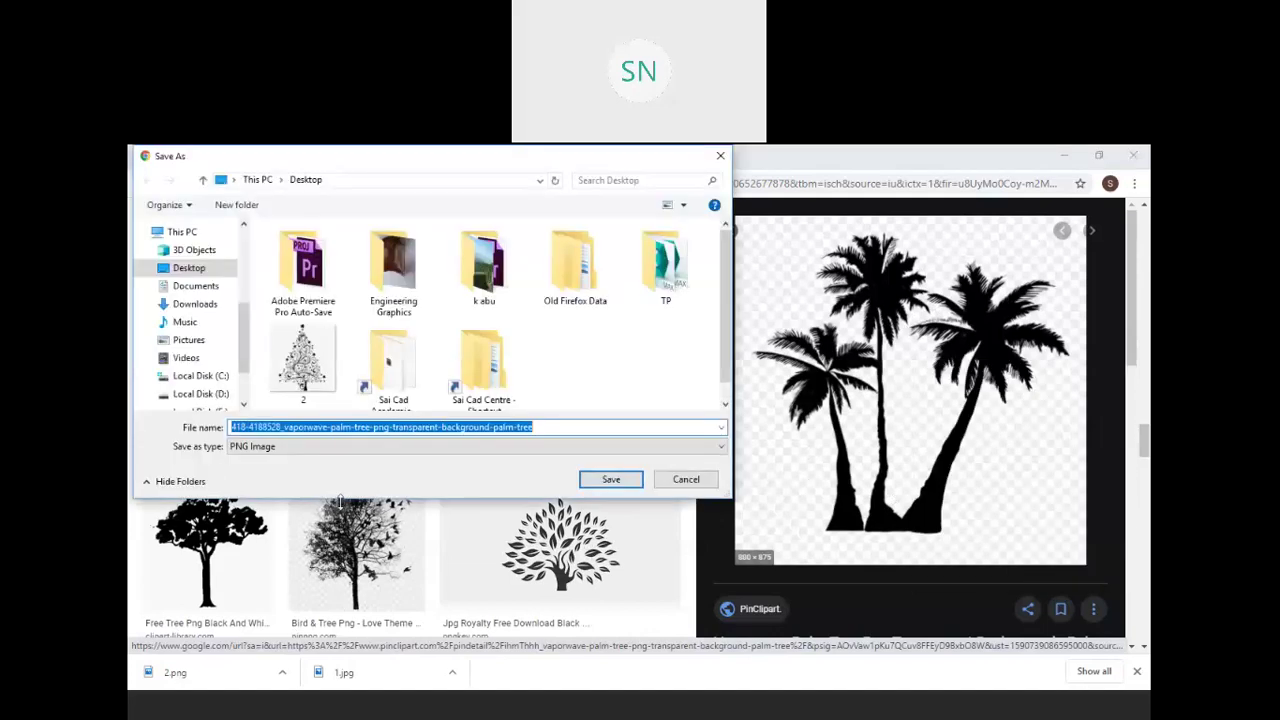
pyautogui.write('3')
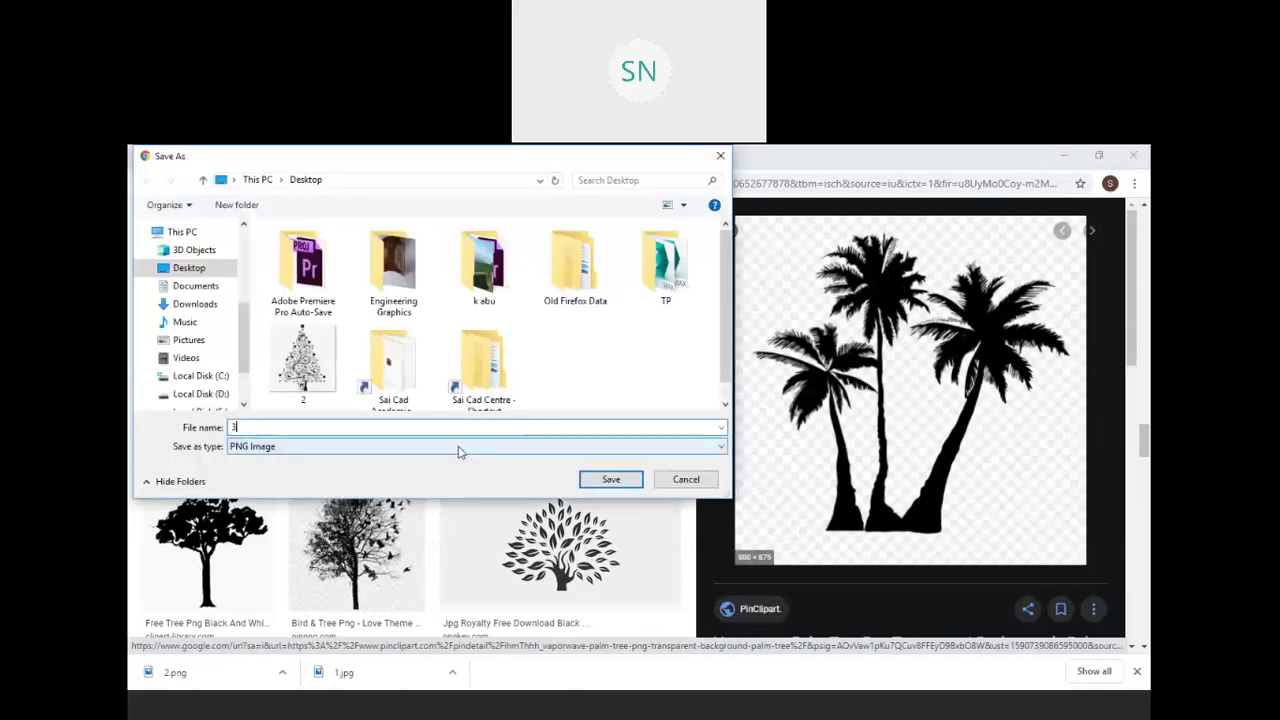
pyautogui.click(592, 484)
# Step: Return to the 3ds Max room scene
pyautogui.scroll(-1, 600, 480)
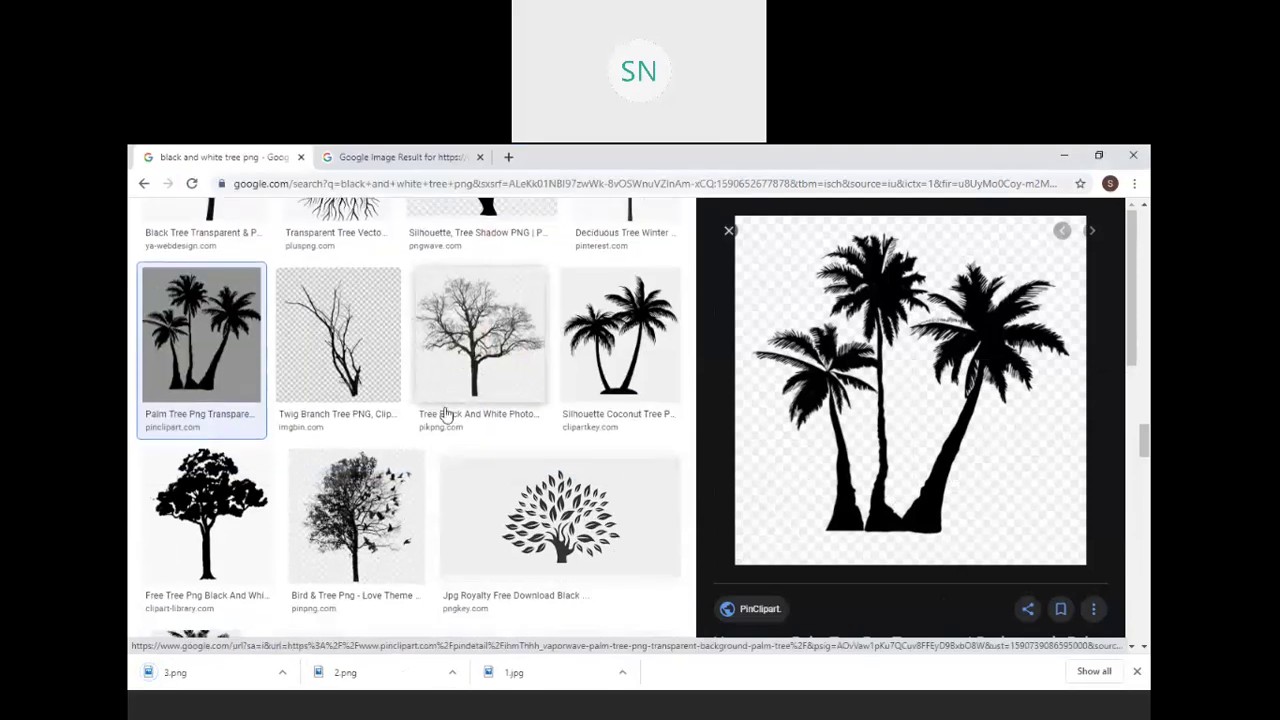
pyautogui.scroll(-2, 380, 450)
pyautogui.scroll(2, 440, 495)
pyautogui.scroll(-4, 455, 492)
pyautogui.scroll(2, 455, 492)
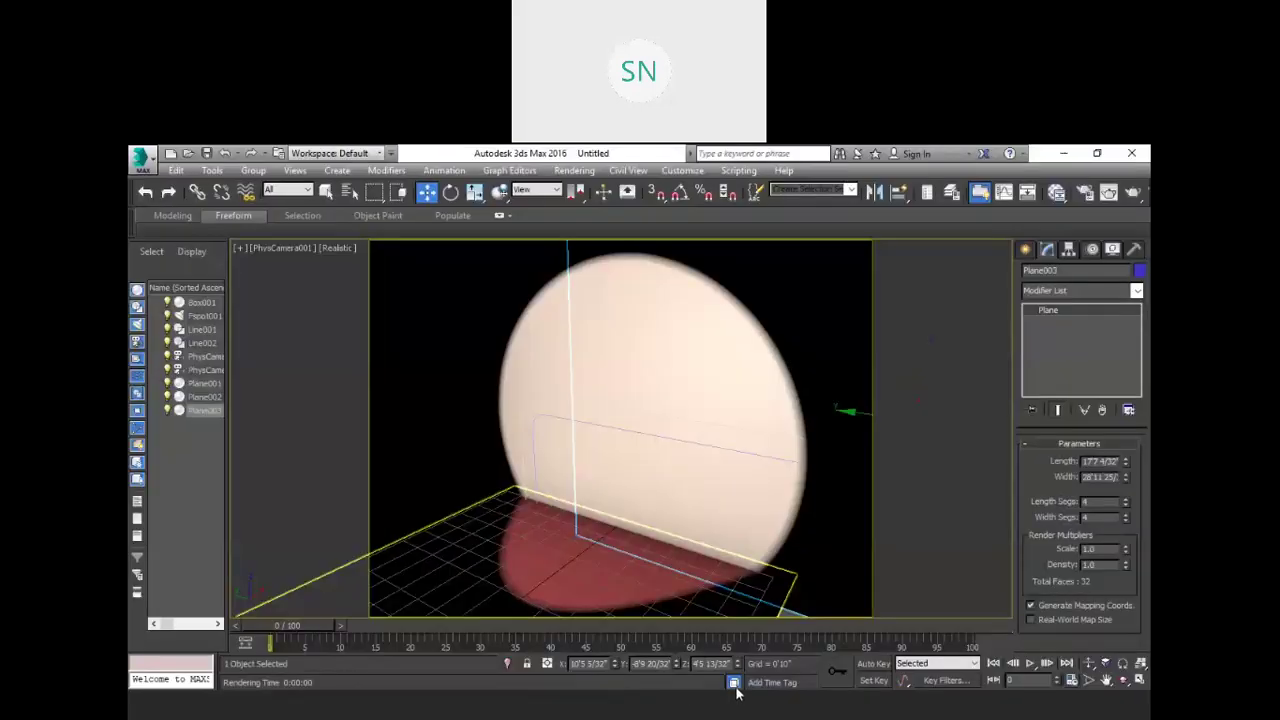
pyautogui.click(738, 710)
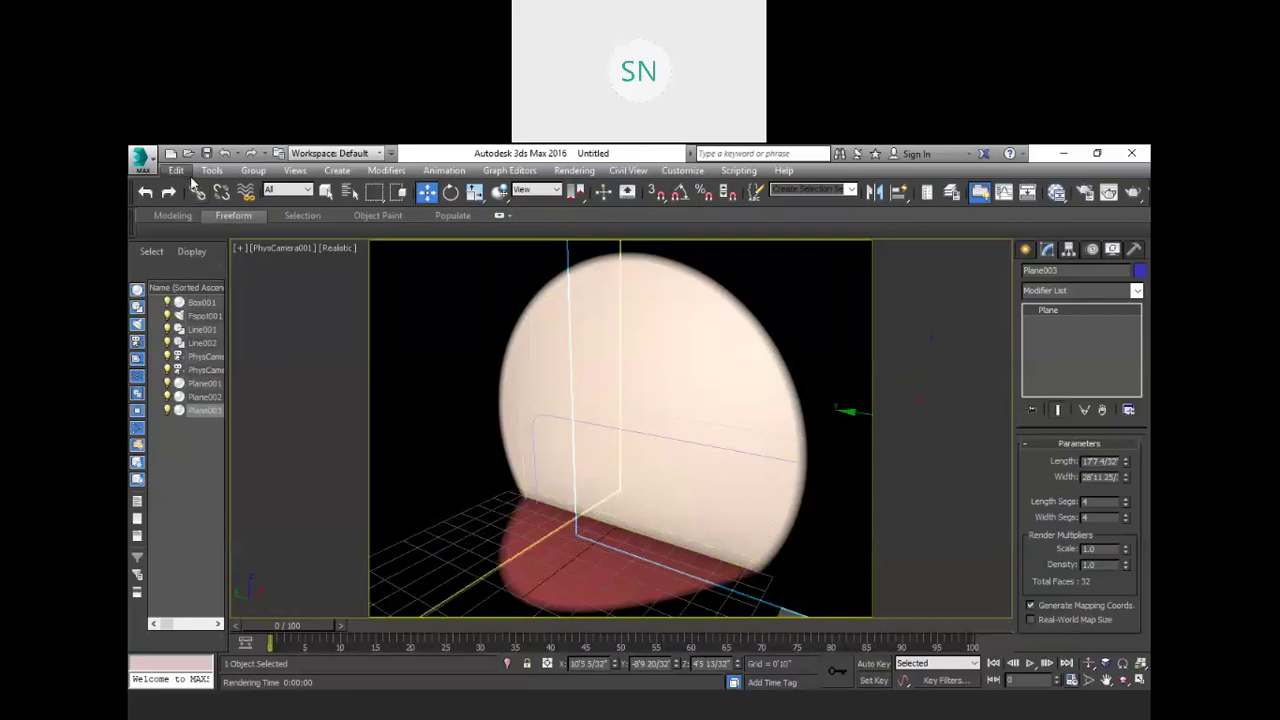
# Step: Select Fspot001 in the Light Lister, close it, and open its projector map to replace Smoke
pyautogui.click(212, 170)
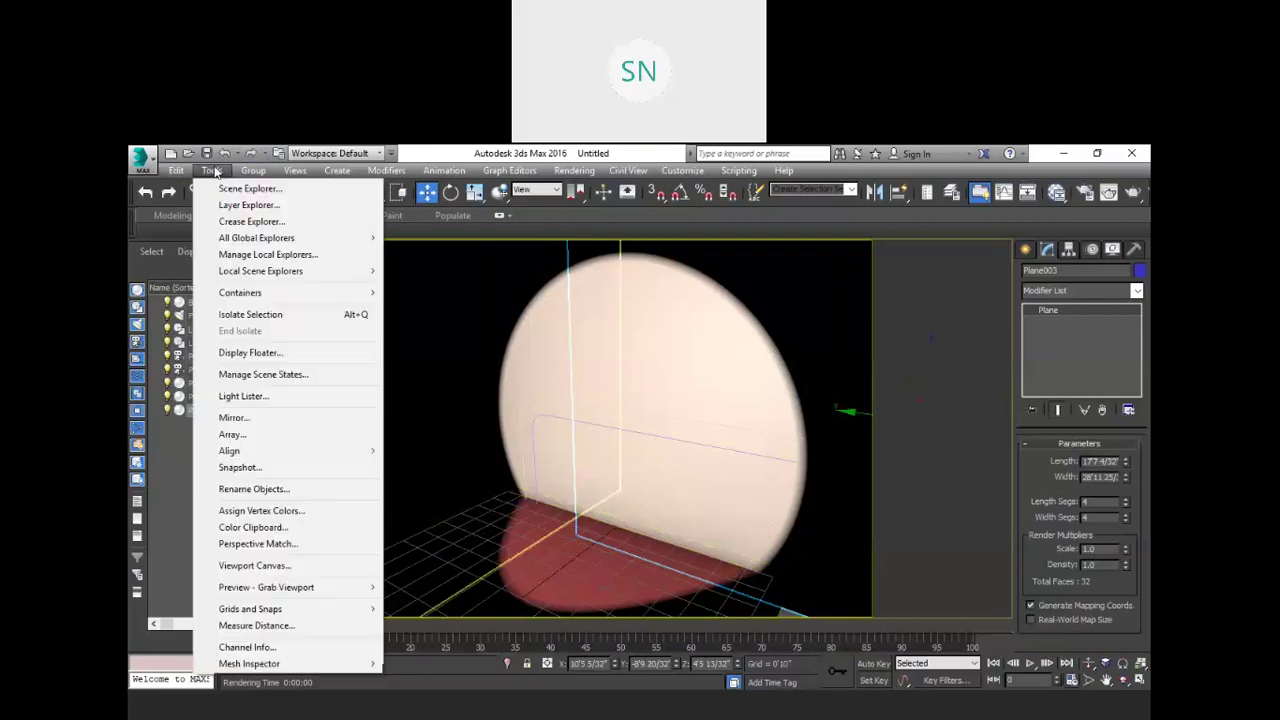
pyautogui.click(263, 398)
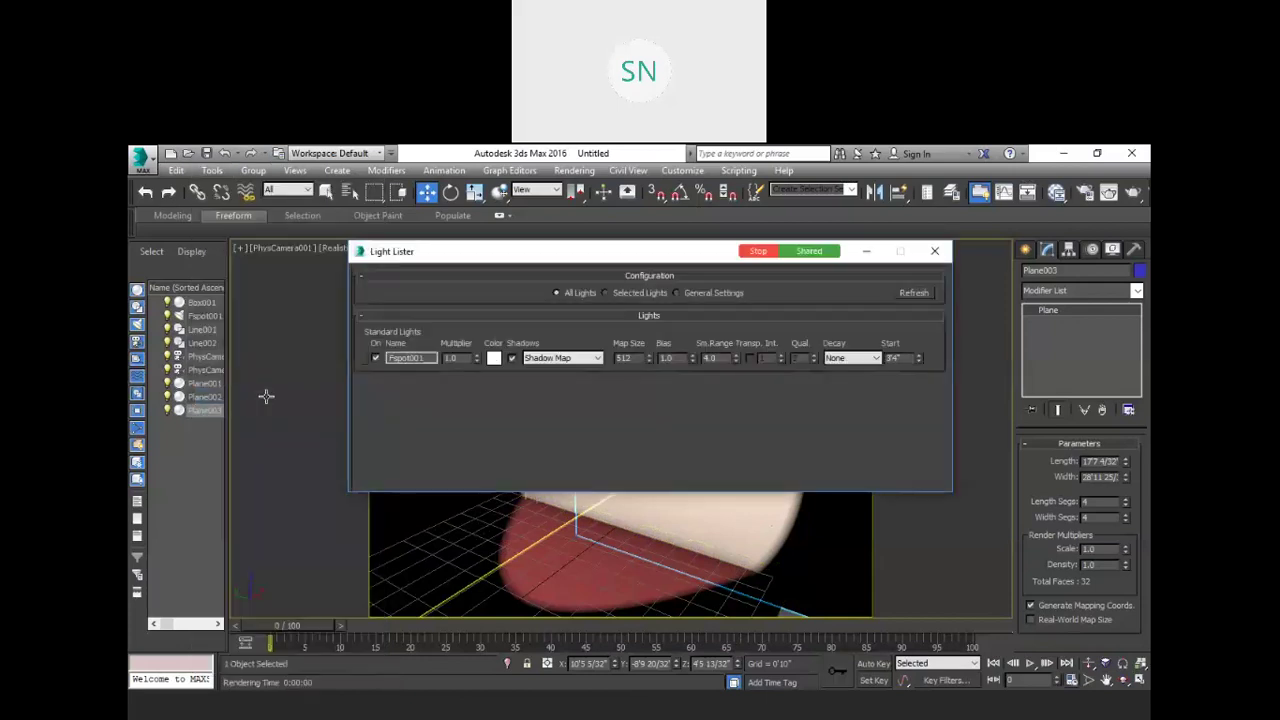
pyautogui.click(364, 357)
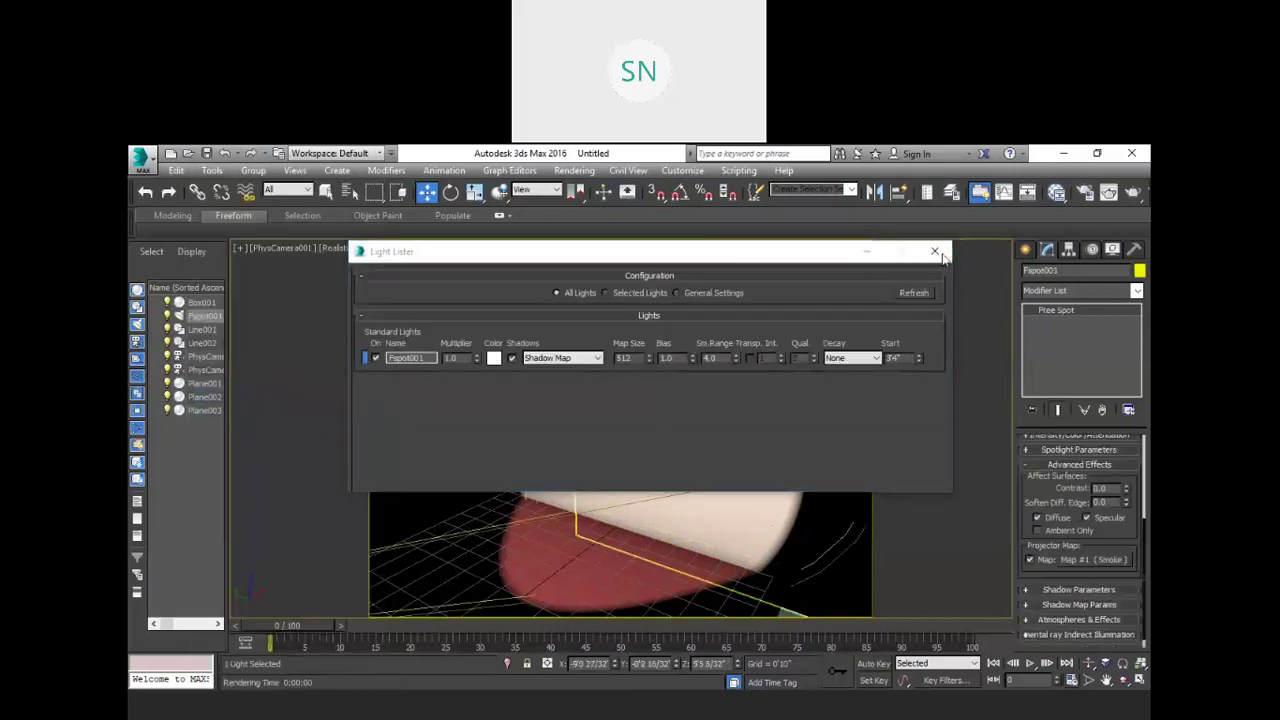
pyautogui.click(935, 255)
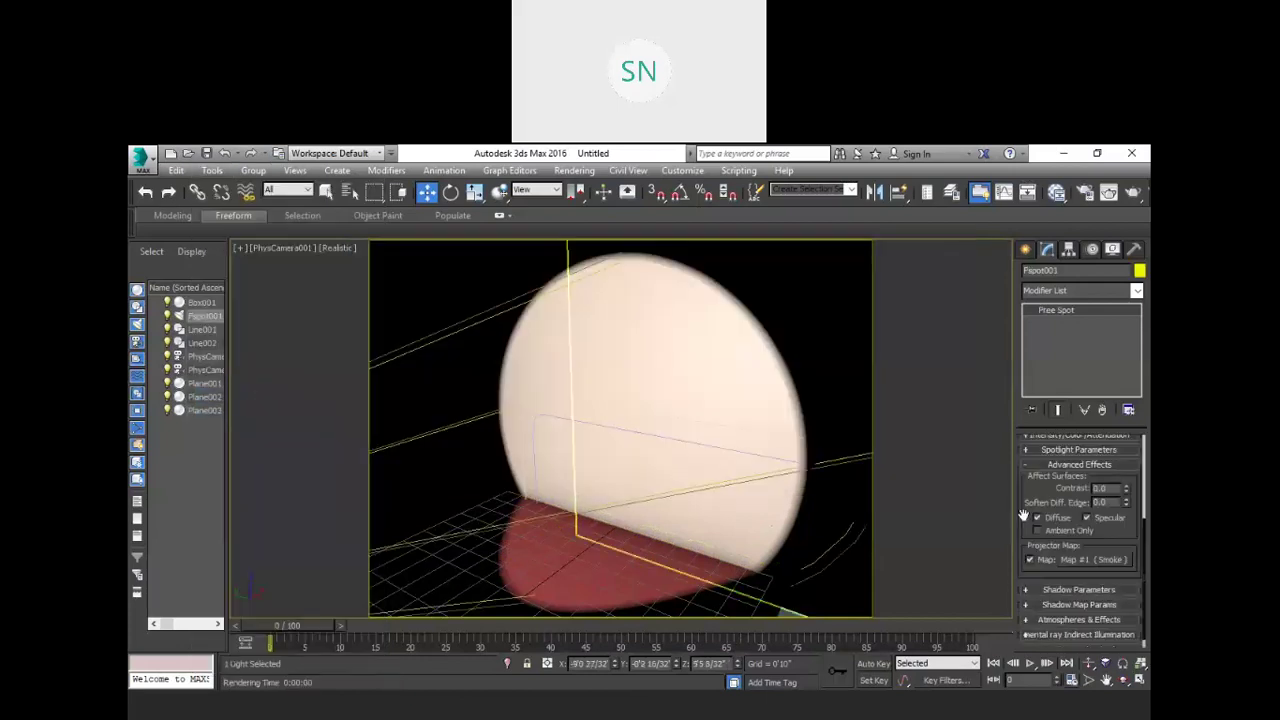
pyautogui.click(1082, 560)
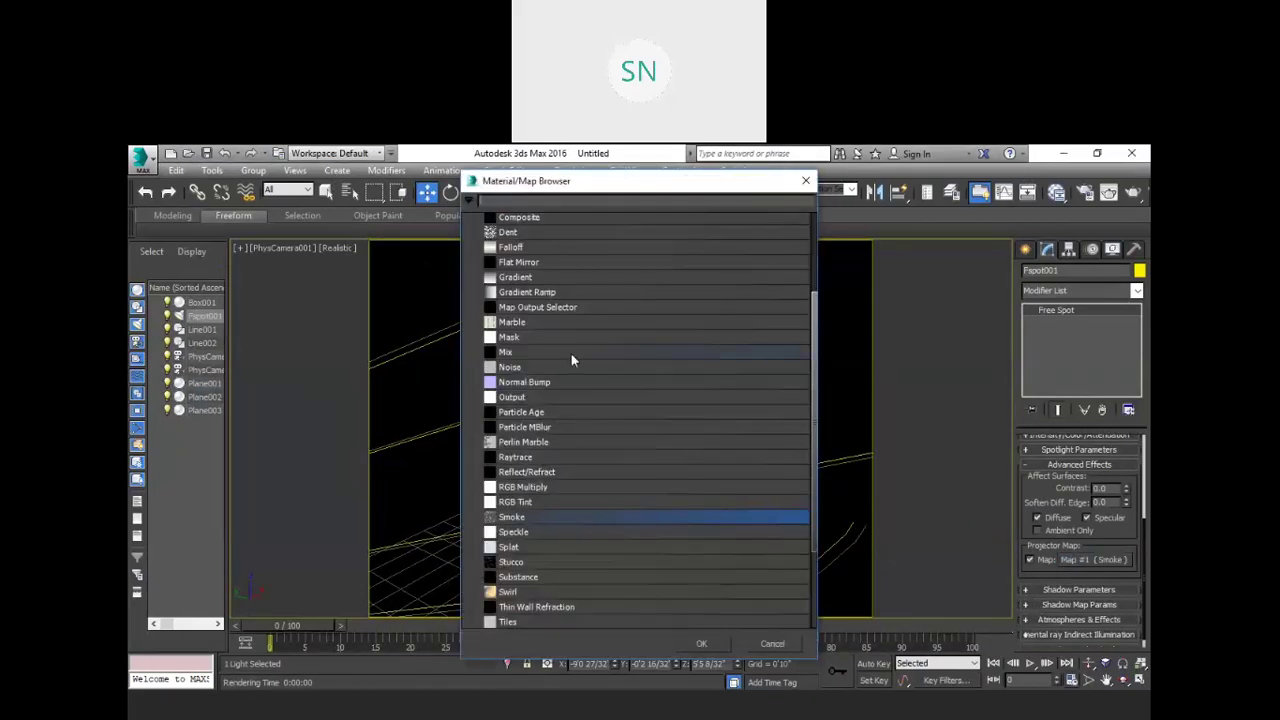
# Step: Replace Fspot001's Smoke projector map with a Bitmap loading Desktop\1.jpg
pyautogui.scroll(3, 573, 350)
pyautogui.click(521, 255)
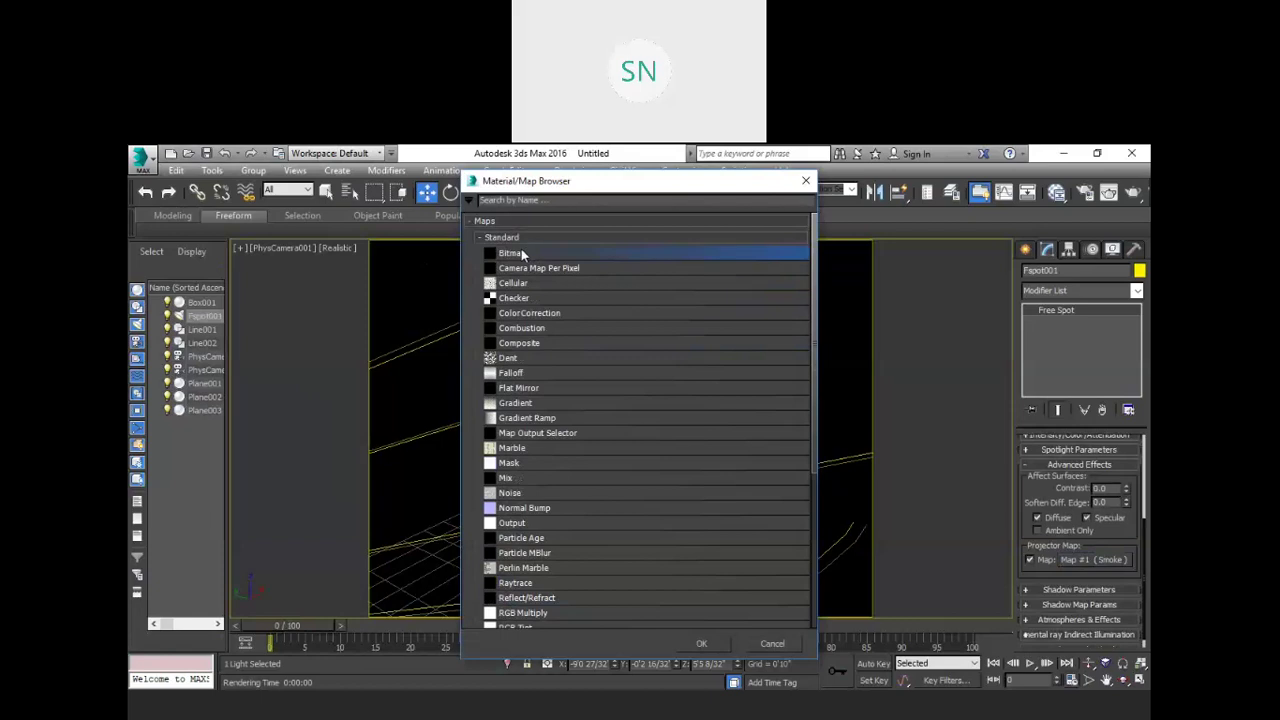
pyautogui.click(703, 645)
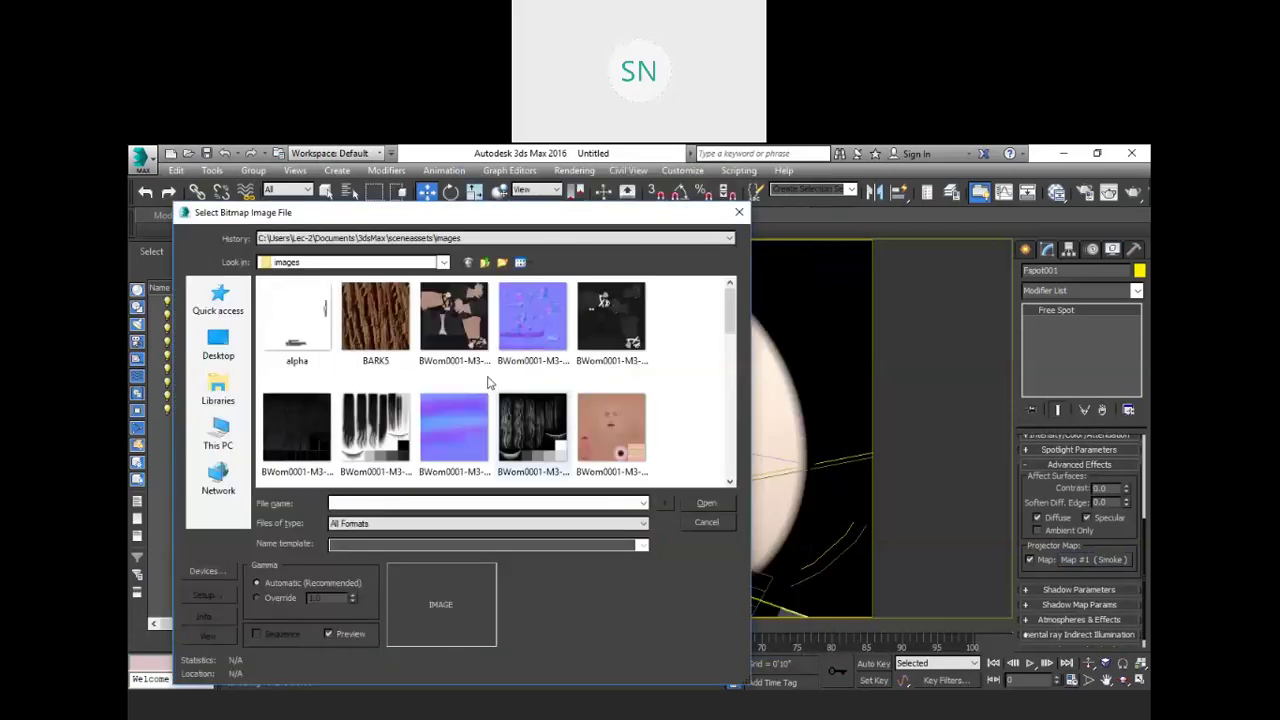
pyautogui.click(218, 343)
pyautogui.scroll(-3, 407, 358)
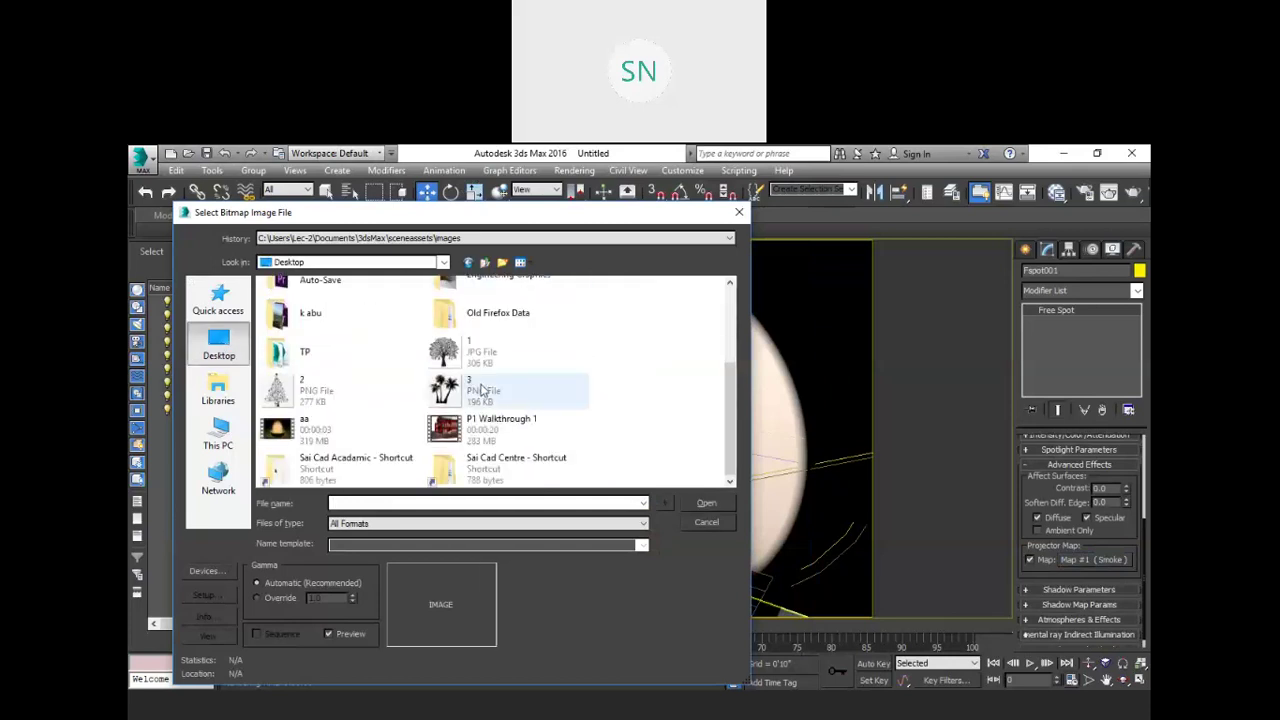
pyautogui.click(478, 355)
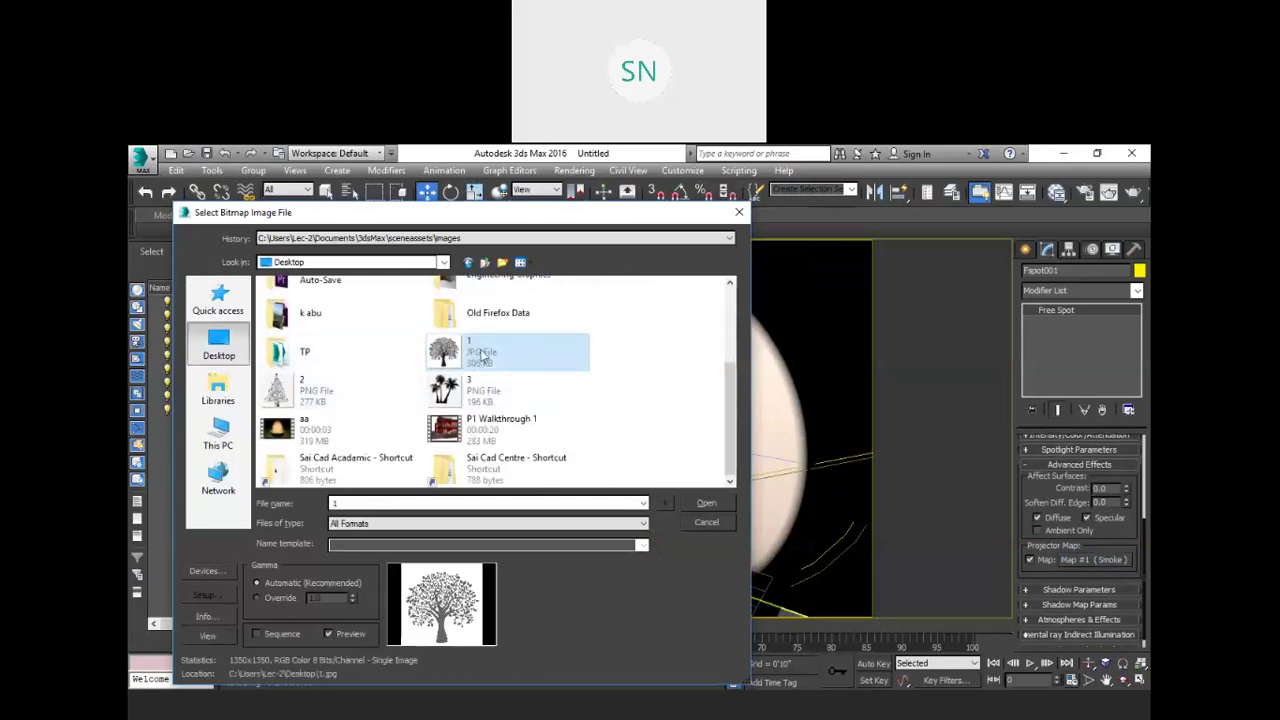
pyautogui.click(706, 504)
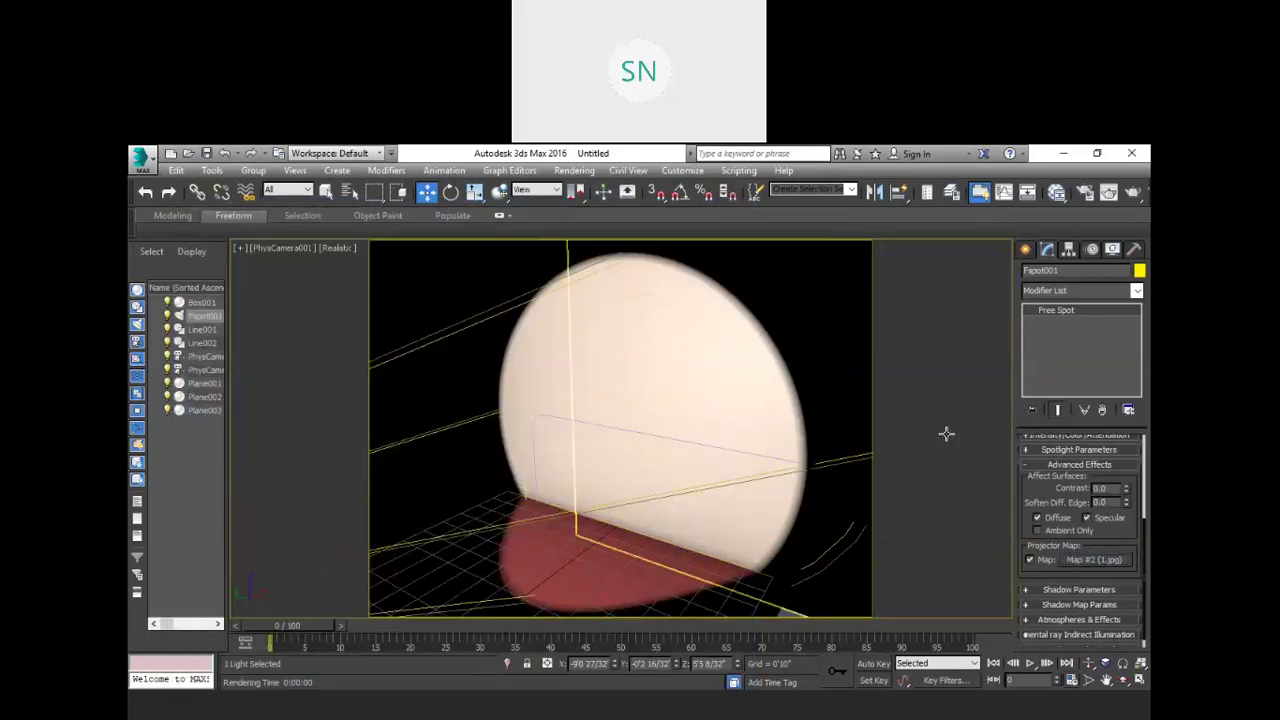
# Step: Render the PhysCamera view to see the tree silhouette on wall and floor
pyautogui.hotkey('shift', 'q')
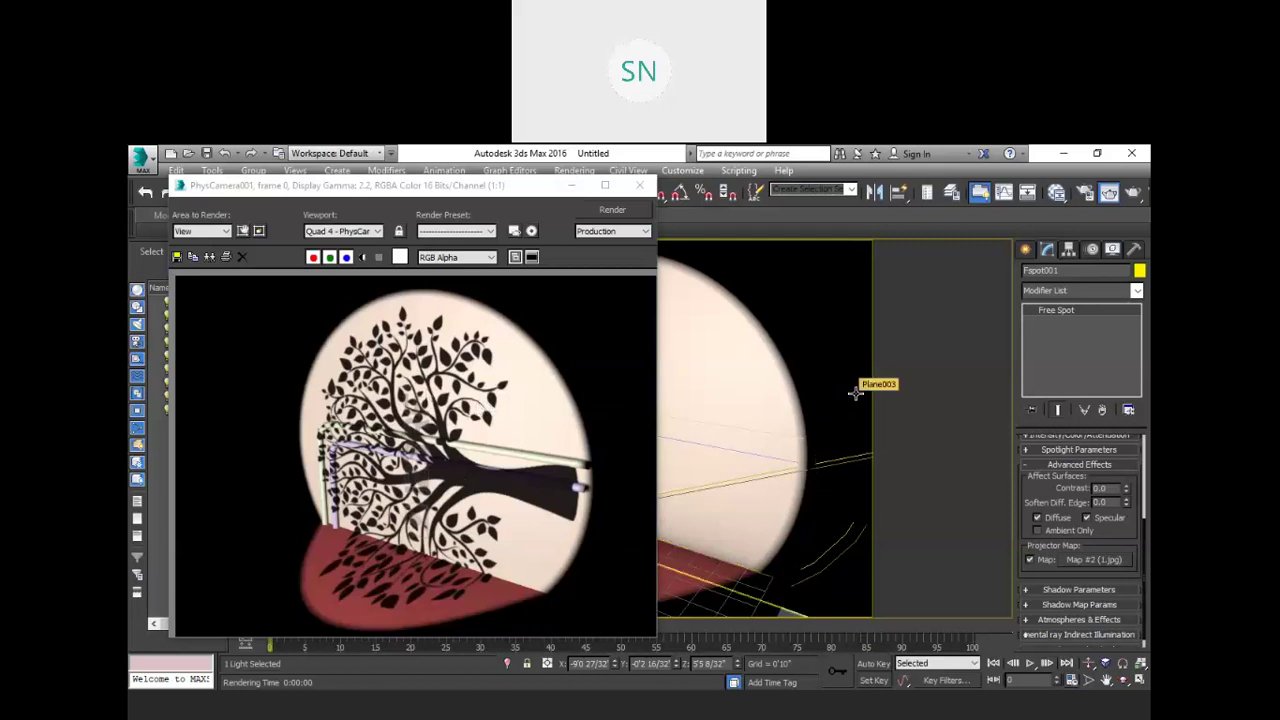
# Step: Open the Slate Material Editor
pyautogui.press('m')
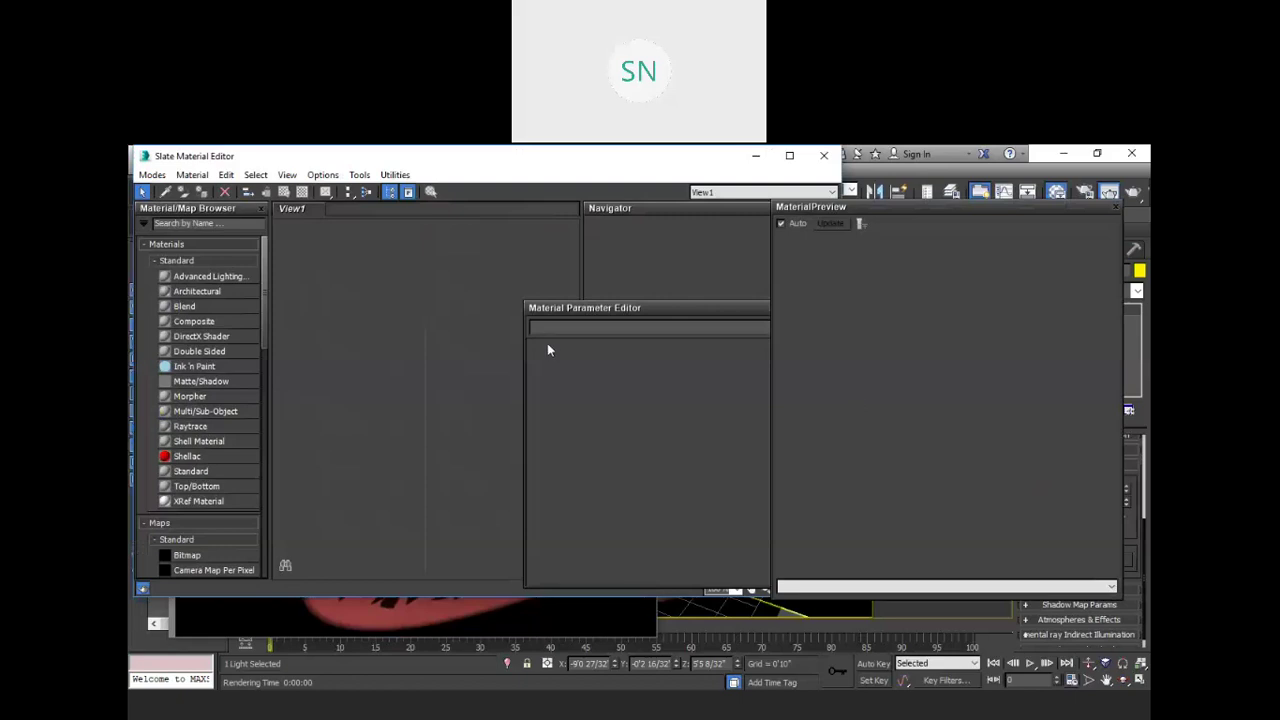
# Step: Rearrange the Slate editor, docking the parameter editor under the material preview
pyautogui.moveTo(911, 203); pyautogui.dragTo(718, 520)
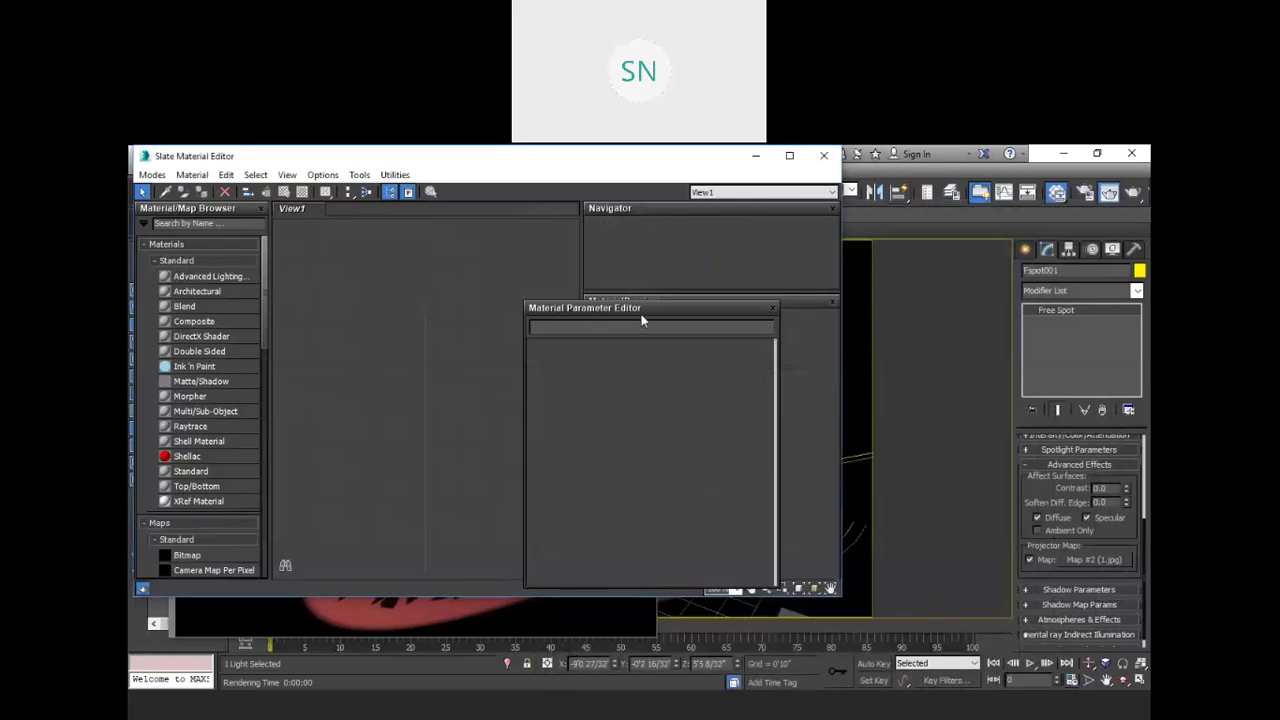
pyautogui.moveTo(644, 317); pyautogui.dragTo(714, 518)
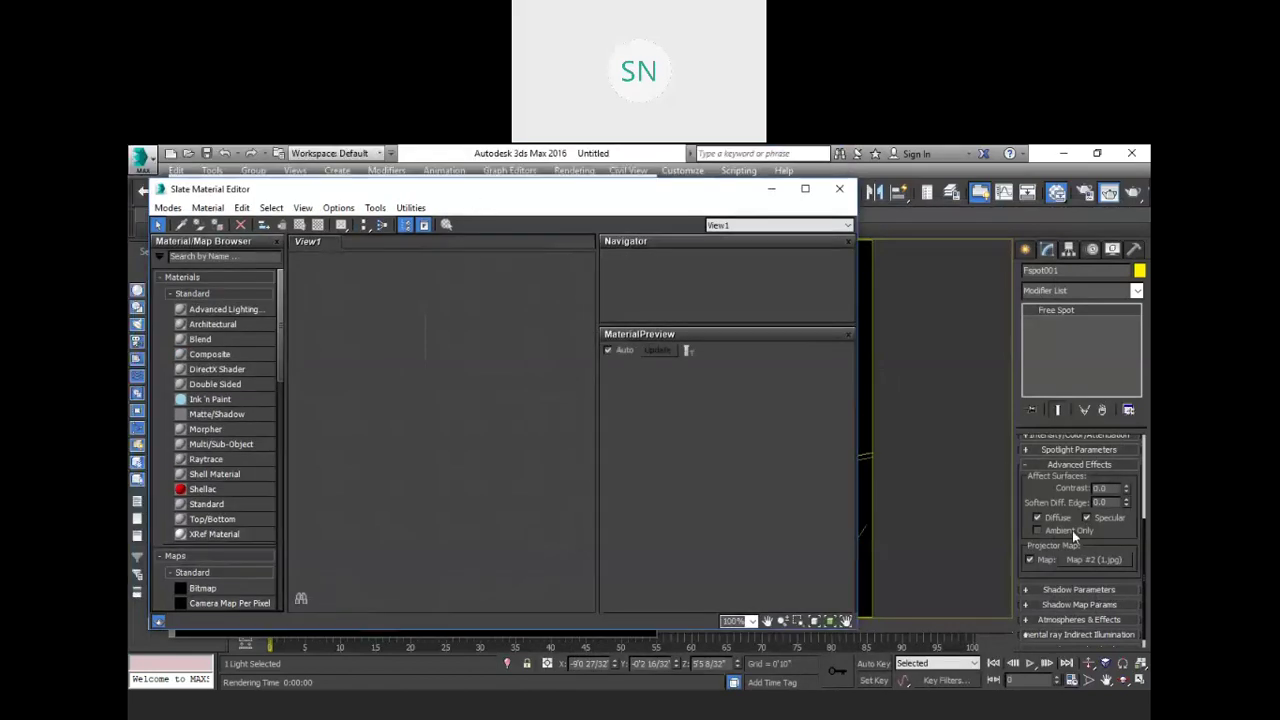
pyautogui.scroll(-1, 1068, 519)
# Step: Instance Fspot001's projector map into View1 as Map #2, then close the render
pyautogui.moveTo(771, 543); pyautogui.dragTo(424, 349)
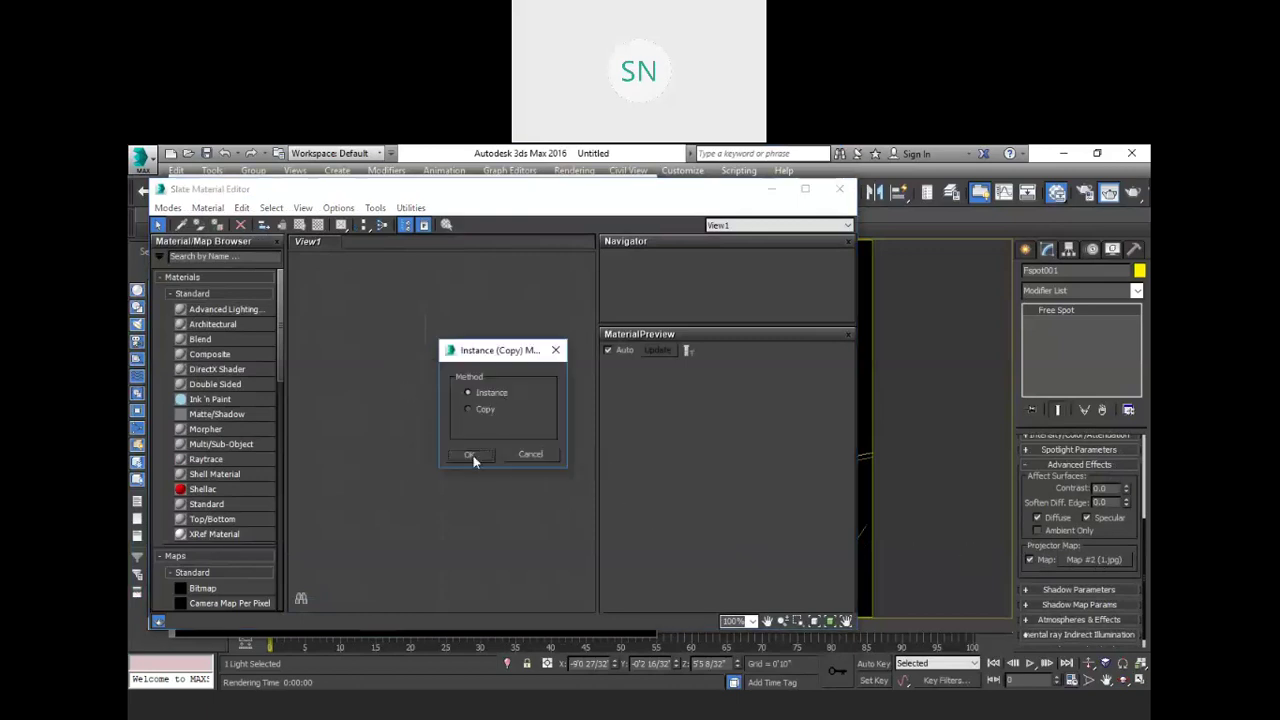
pyautogui.click(471, 455)
pyautogui.doubleClick(389, 344)
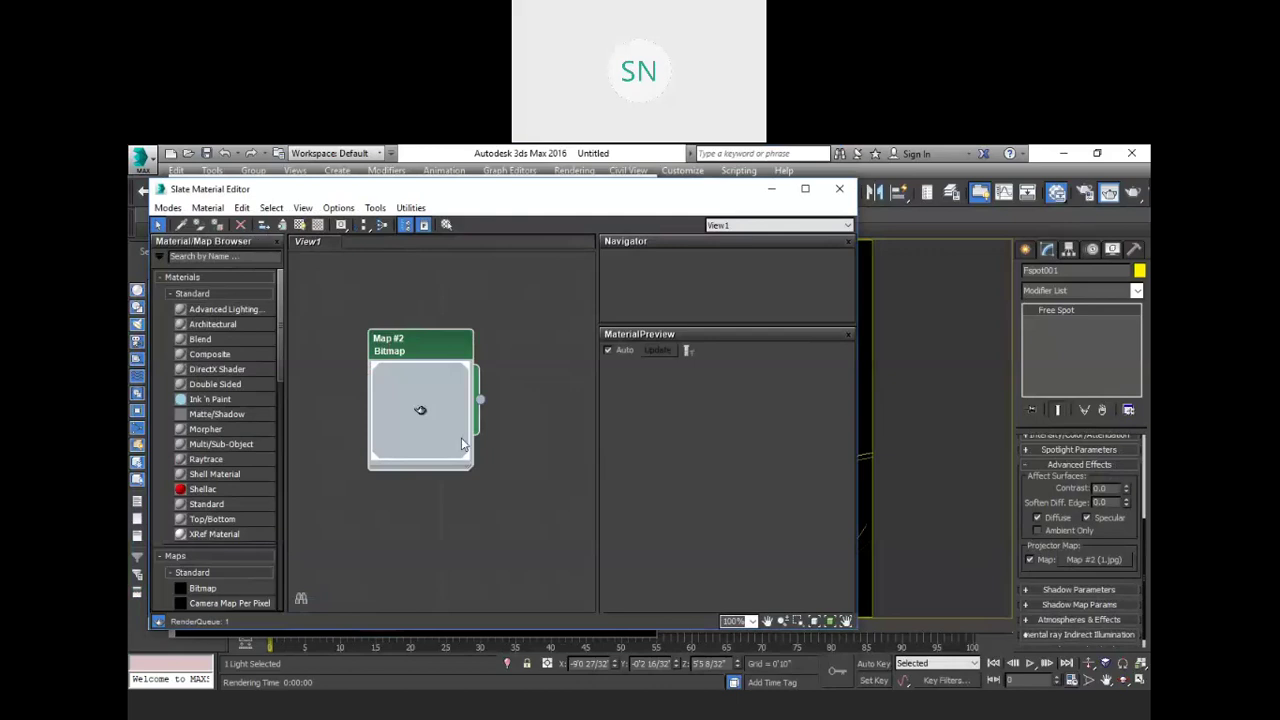
pyautogui.click(419, 347)
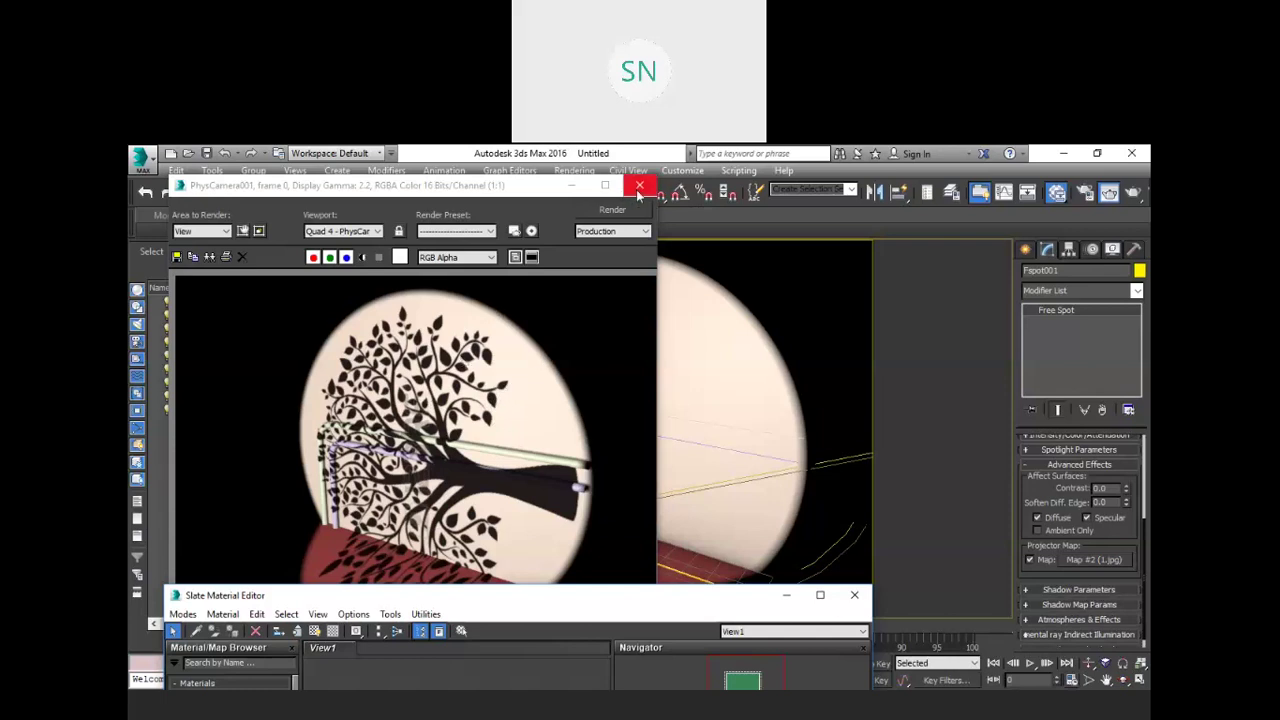
pyautogui.click(640, 186)
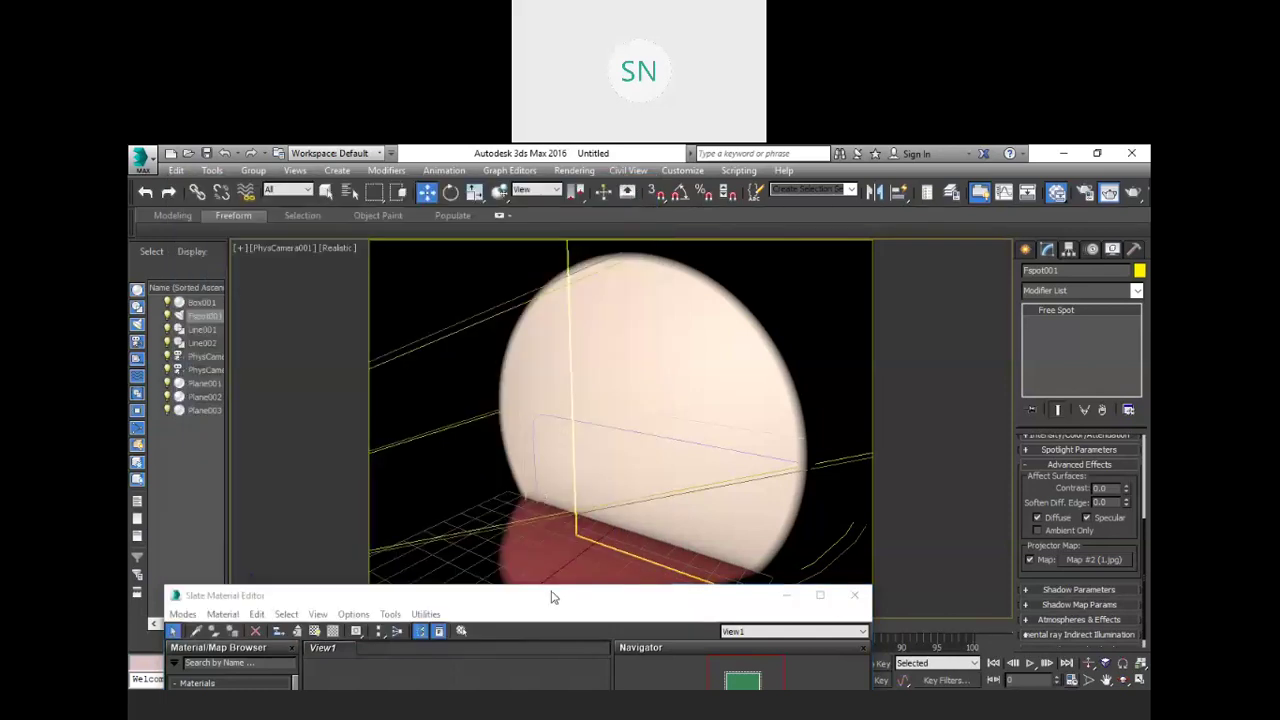
# Step: Rotate Fspot001 to -73 degrees around Y with Z at 0, then close the Slate editor
pyautogui.click(1056, 190)
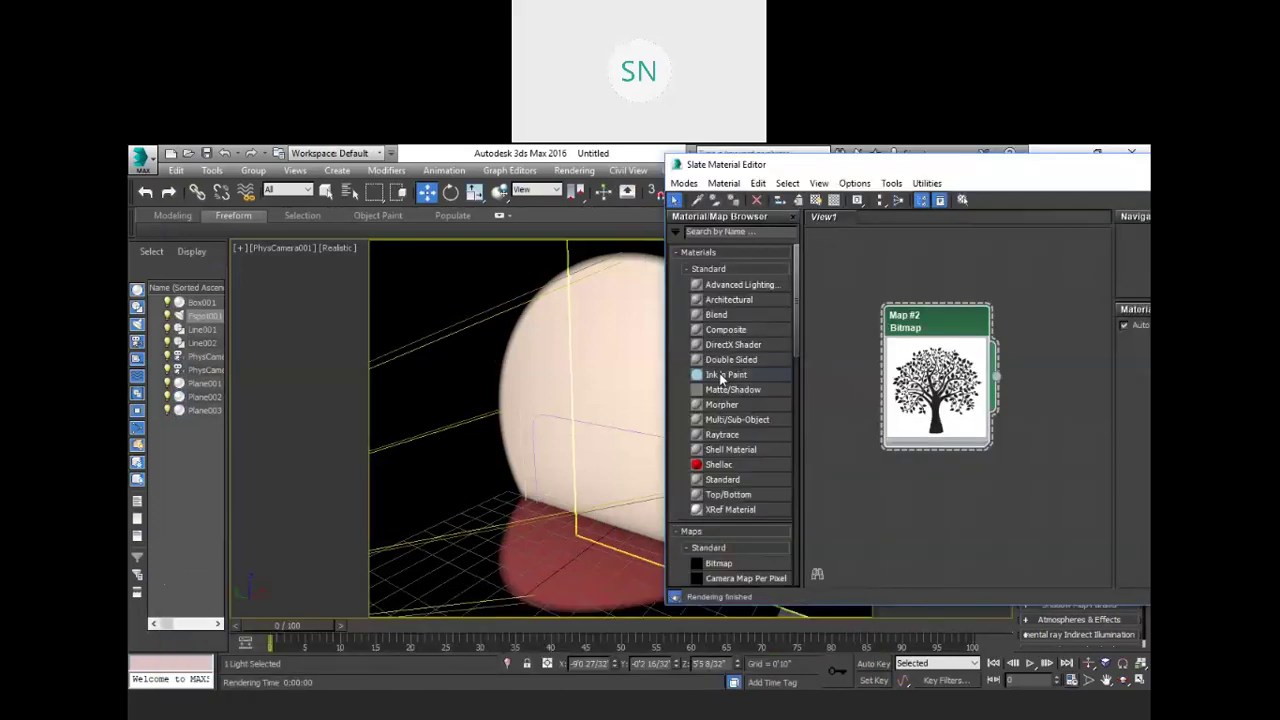
pyautogui.press('e')
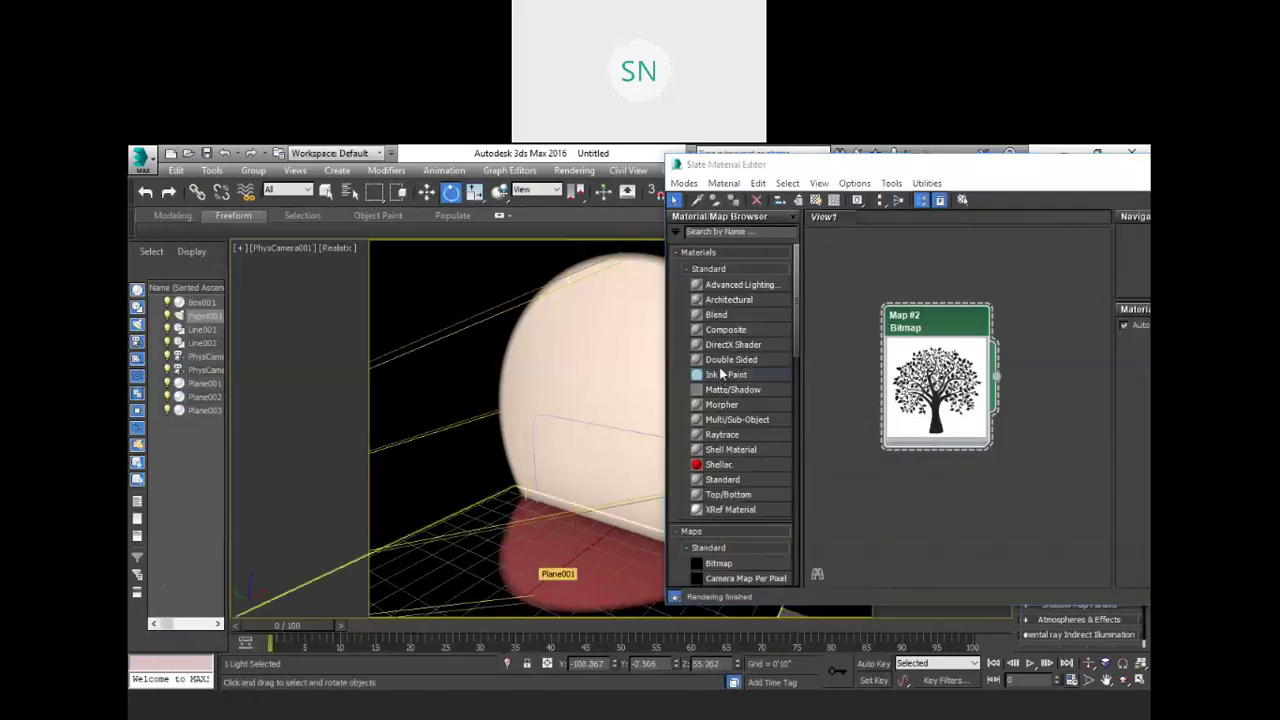
pyautogui.rightClick(676, 665)
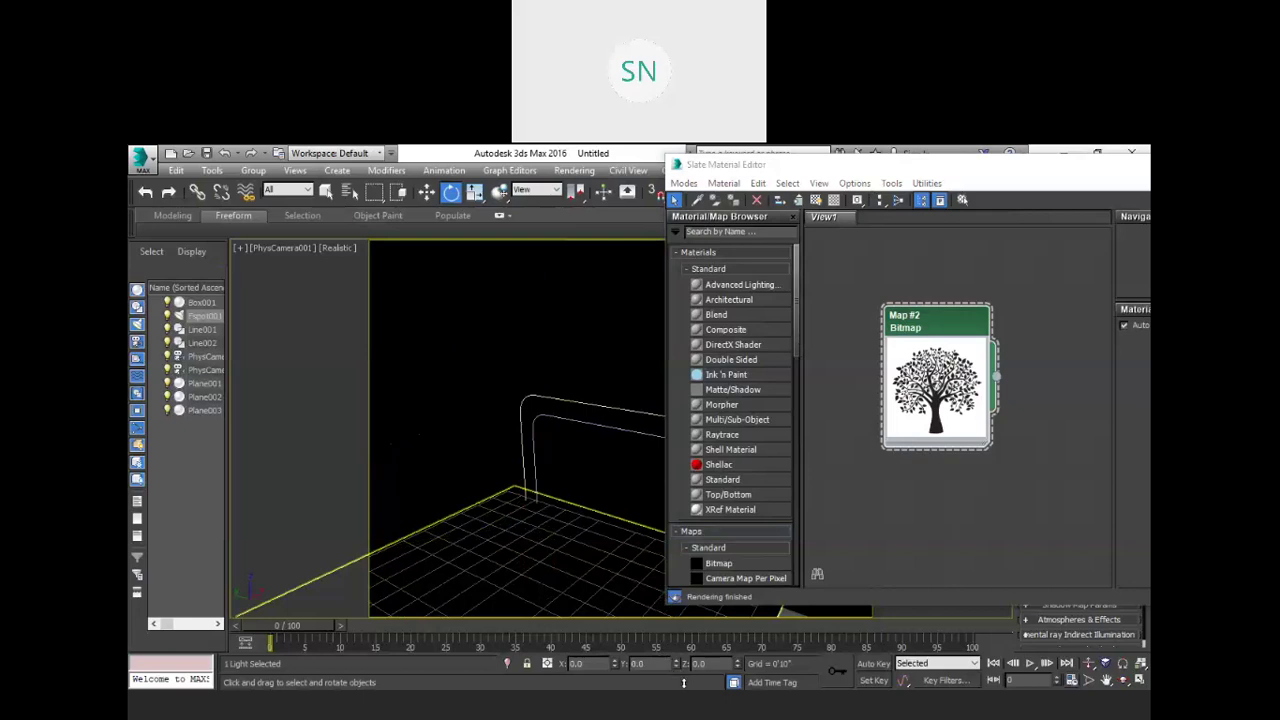
pyautogui.moveTo(676, 664); pyautogui.dragTo(721, 180)
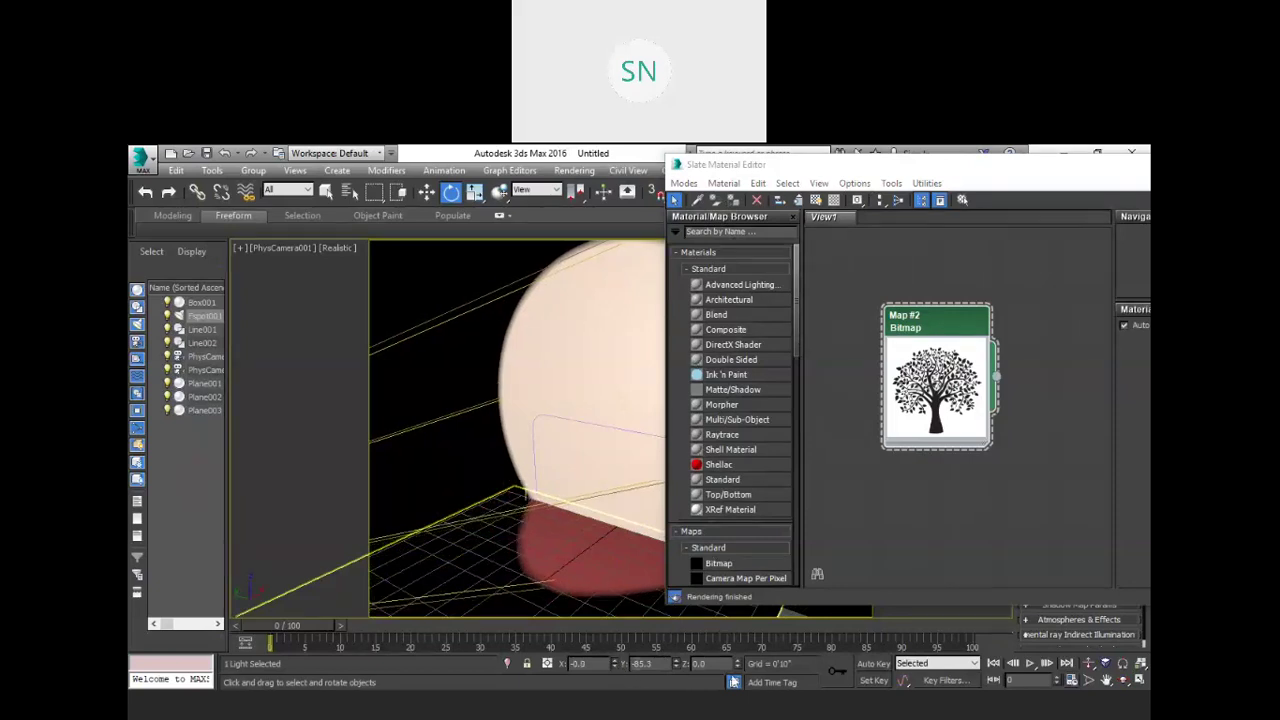
pyautogui.moveTo(737, 665); pyautogui.dragTo(749, 160)
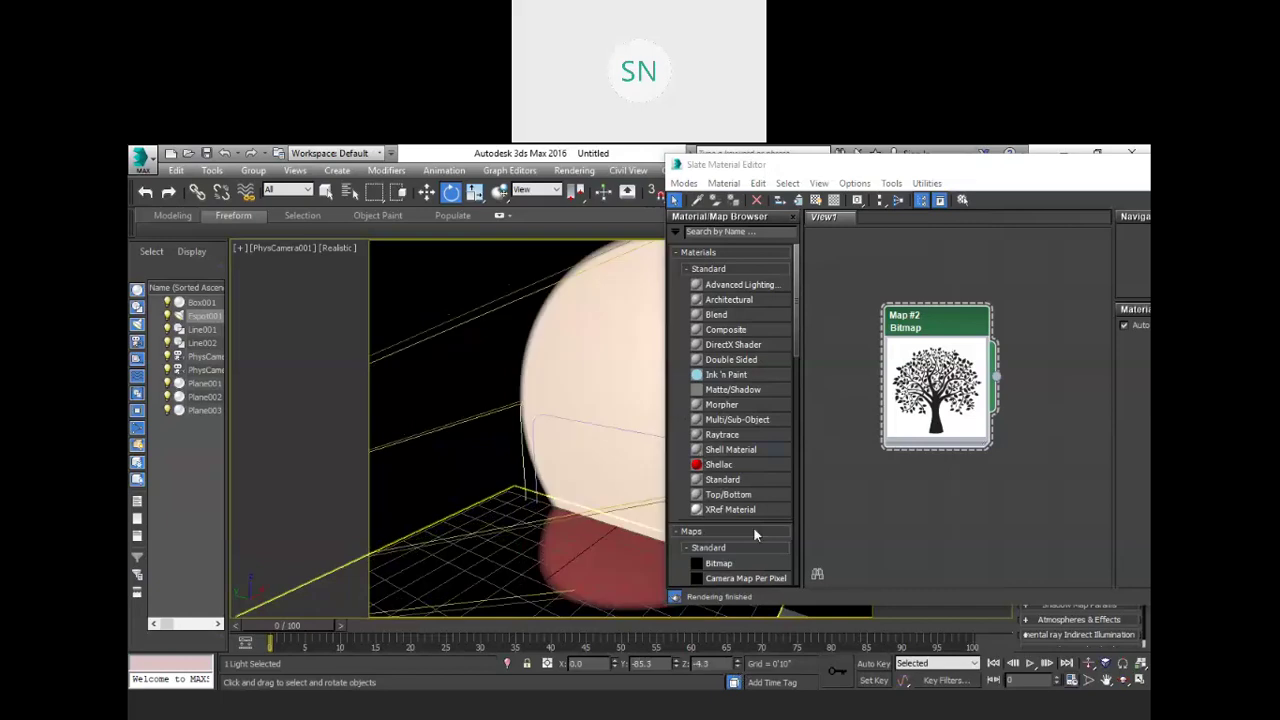
pyautogui.rightClick(739, 668)
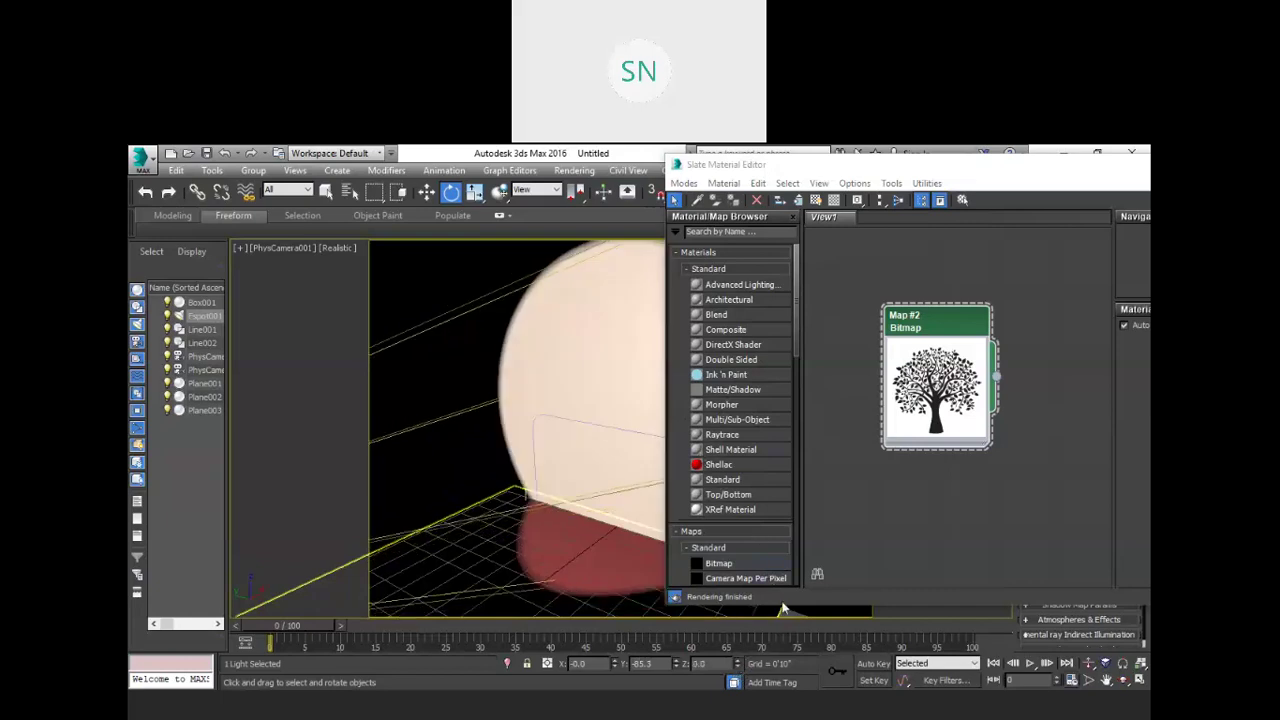
pyautogui.click(929, 176)
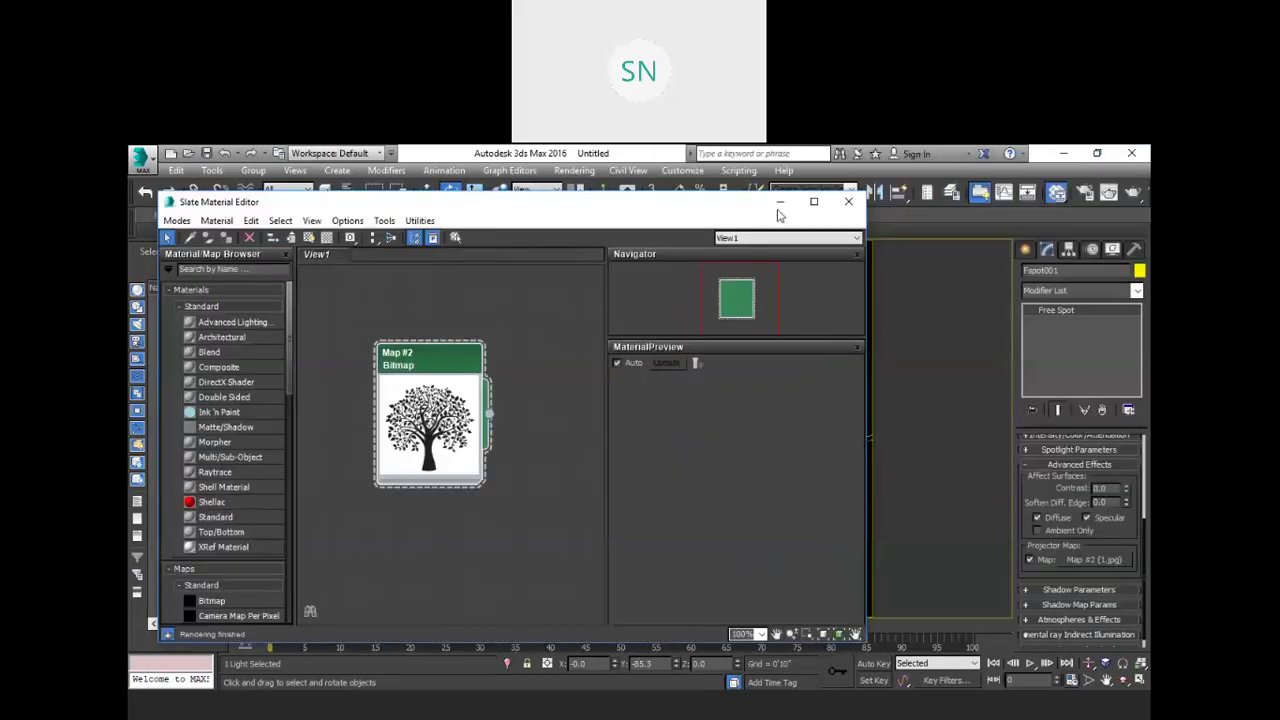
pyautogui.click(845, 199)
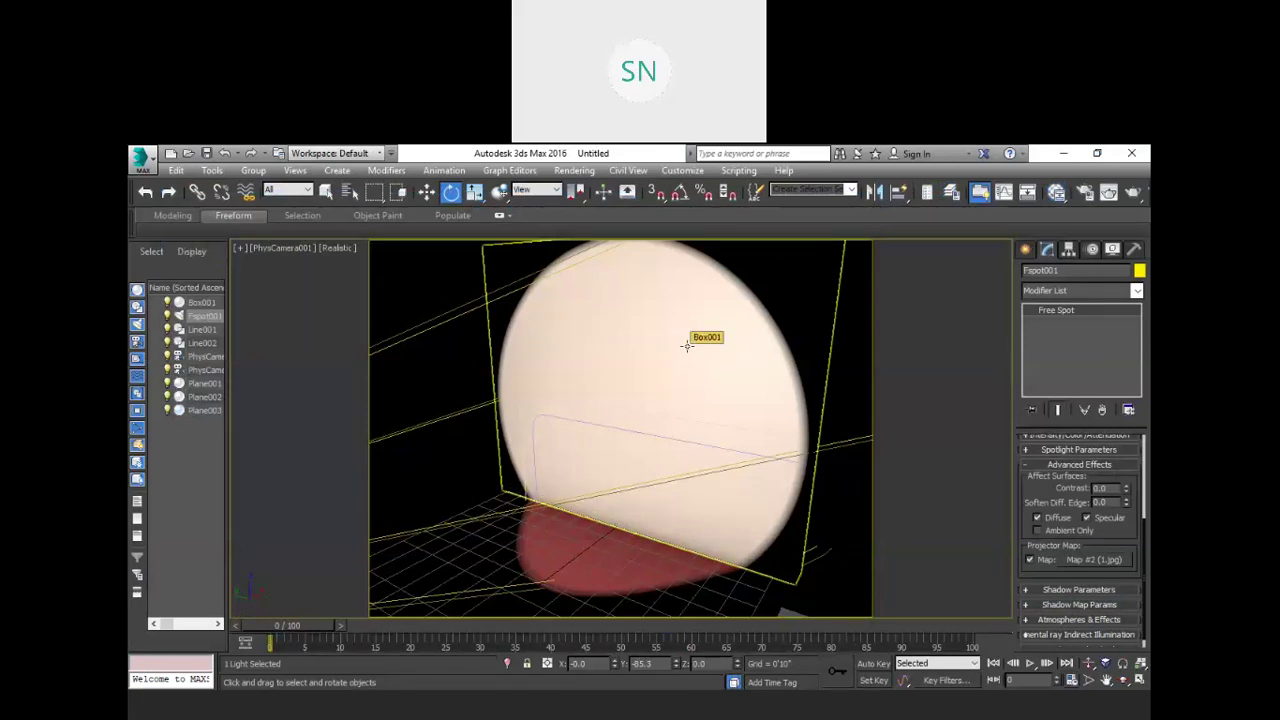
# Step: Delete the free spotlight and create a target spotlight aimed into the room
pyautogui.press('p')
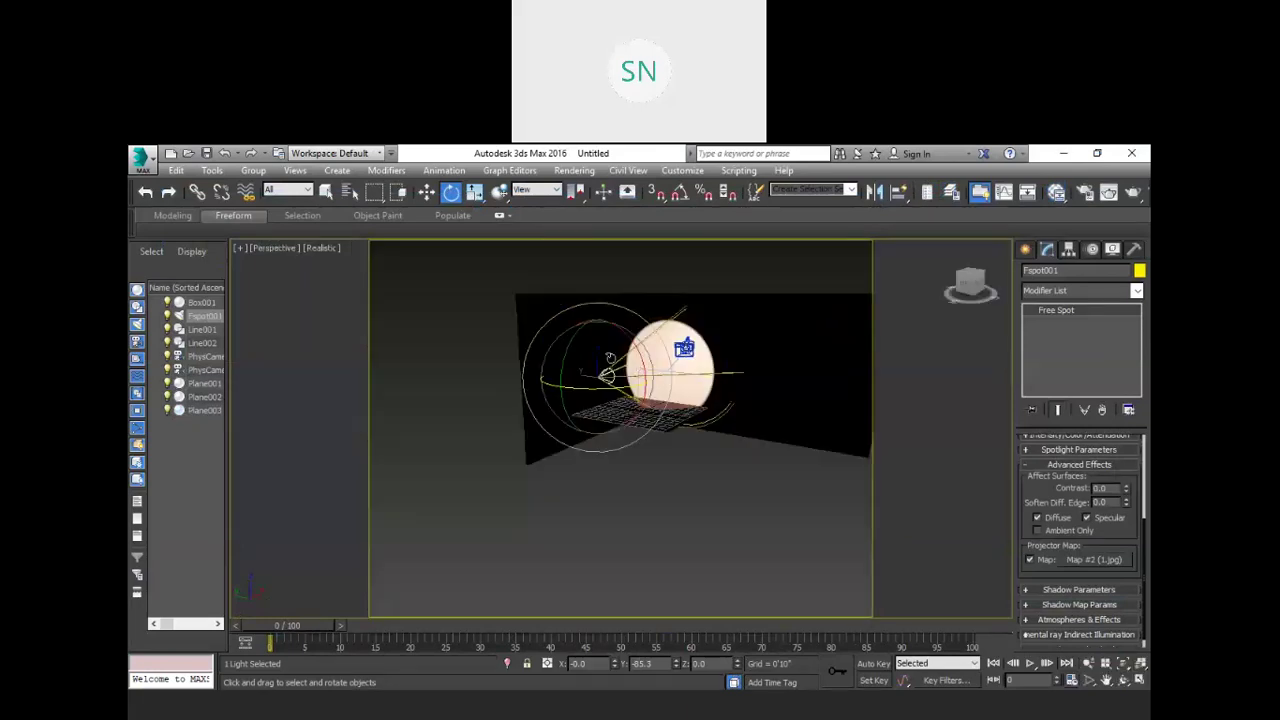
pyautogui.press('Delete')
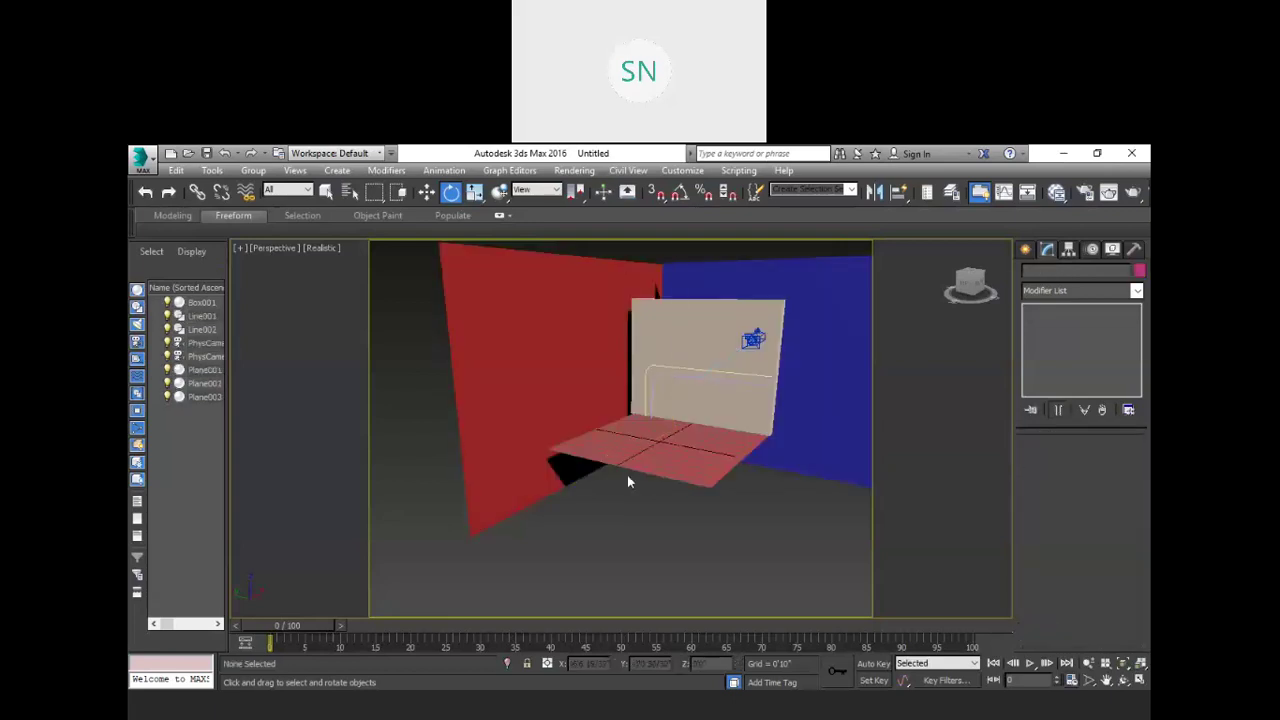
pyautogui.keyDown('alt'); pyautogui.moveTo(652, 437); pyautogui.dragTo(771, 480, button='middle'); pyautogui.keyUp('alt')
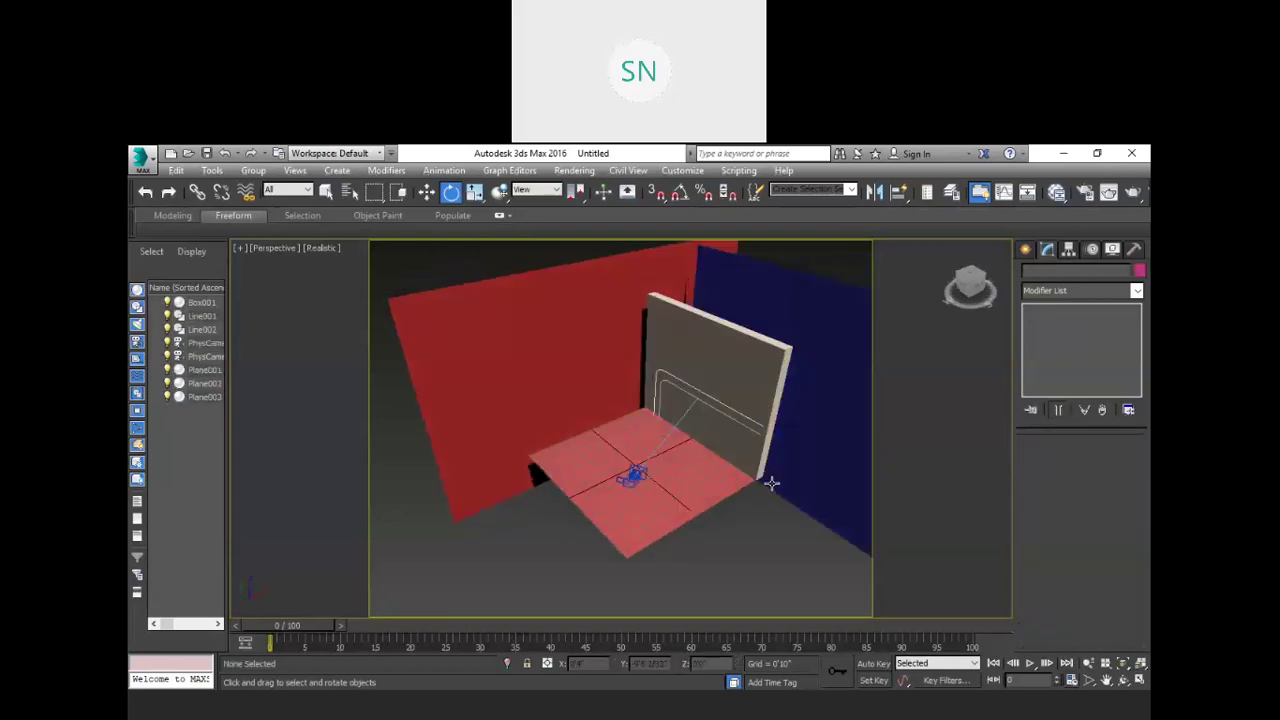
pyautogui.click(1025, 249)
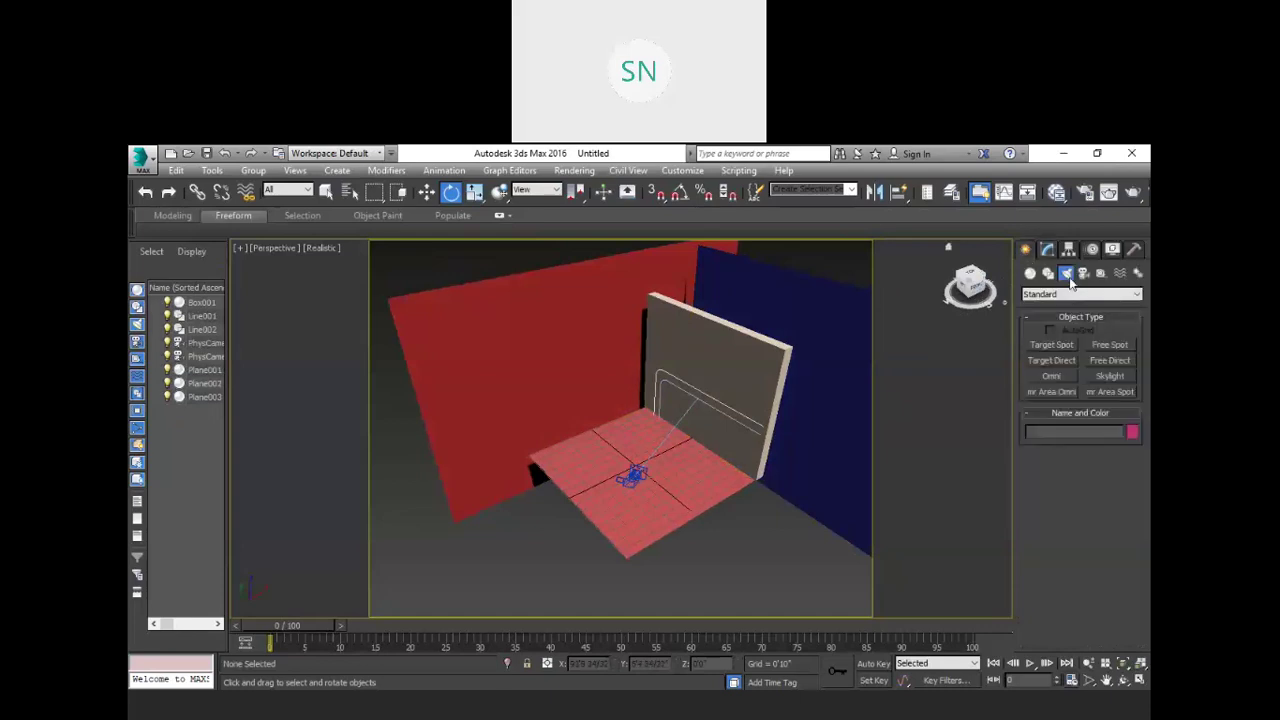
pyautogui.click(1052, 345)
pyautogui.moveTo(517, 514); pyautogui.dragTo(676, 438)
# Step: Raise the spotlight and its target so the light aims at the back wall
pyautogui.press('w')
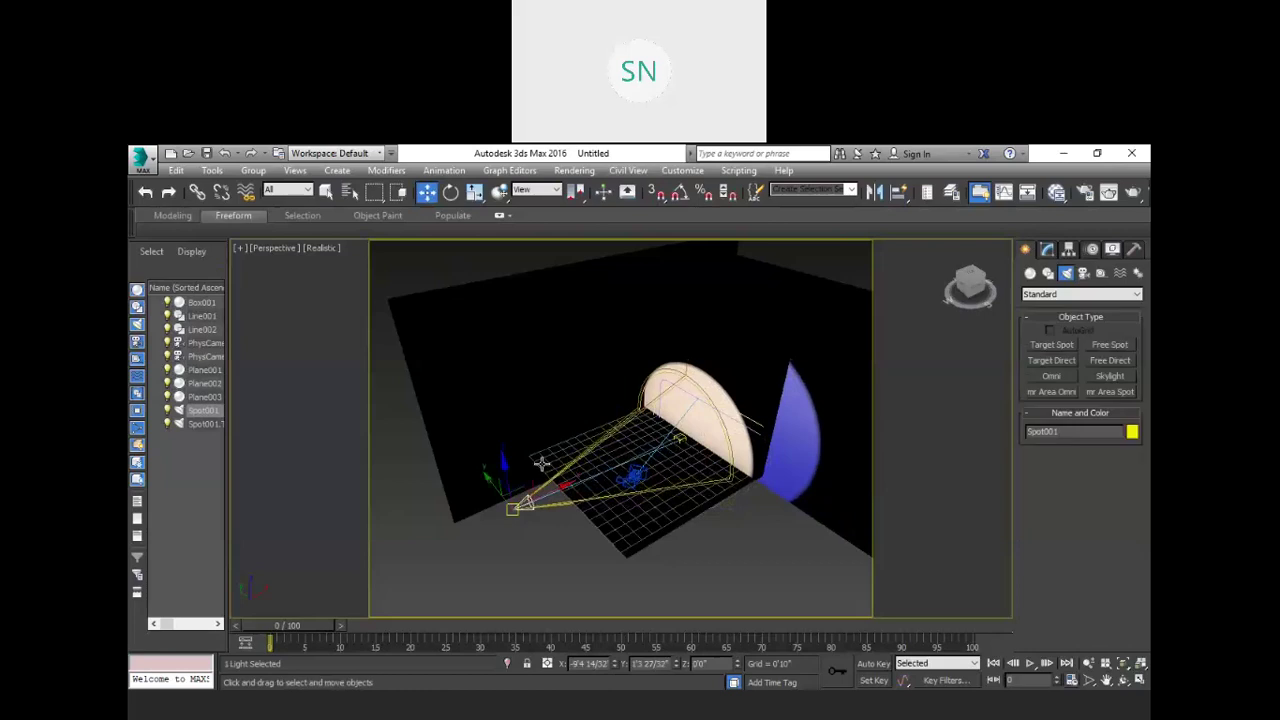
pyautogui.moveTo(510, 462); pyautogui.dragTo(505, 388)
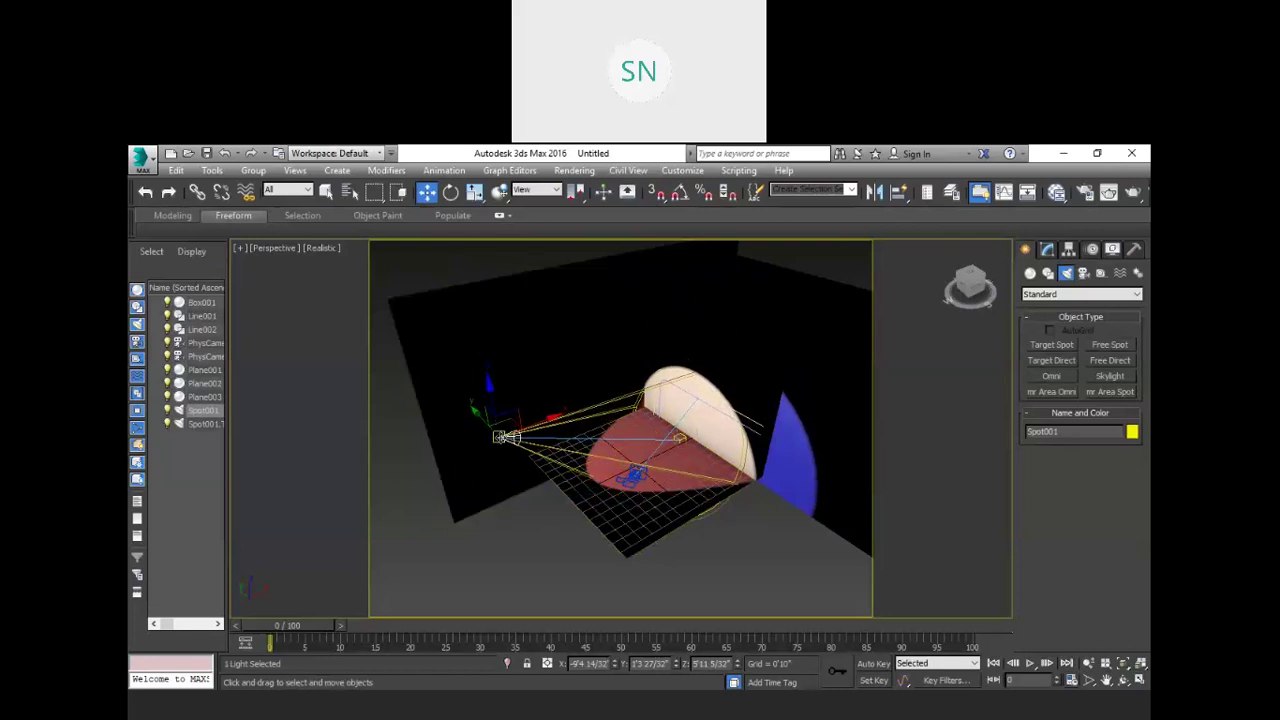
pyautogui.rightClick(508, 442)
pyautogui.click(440, 417)
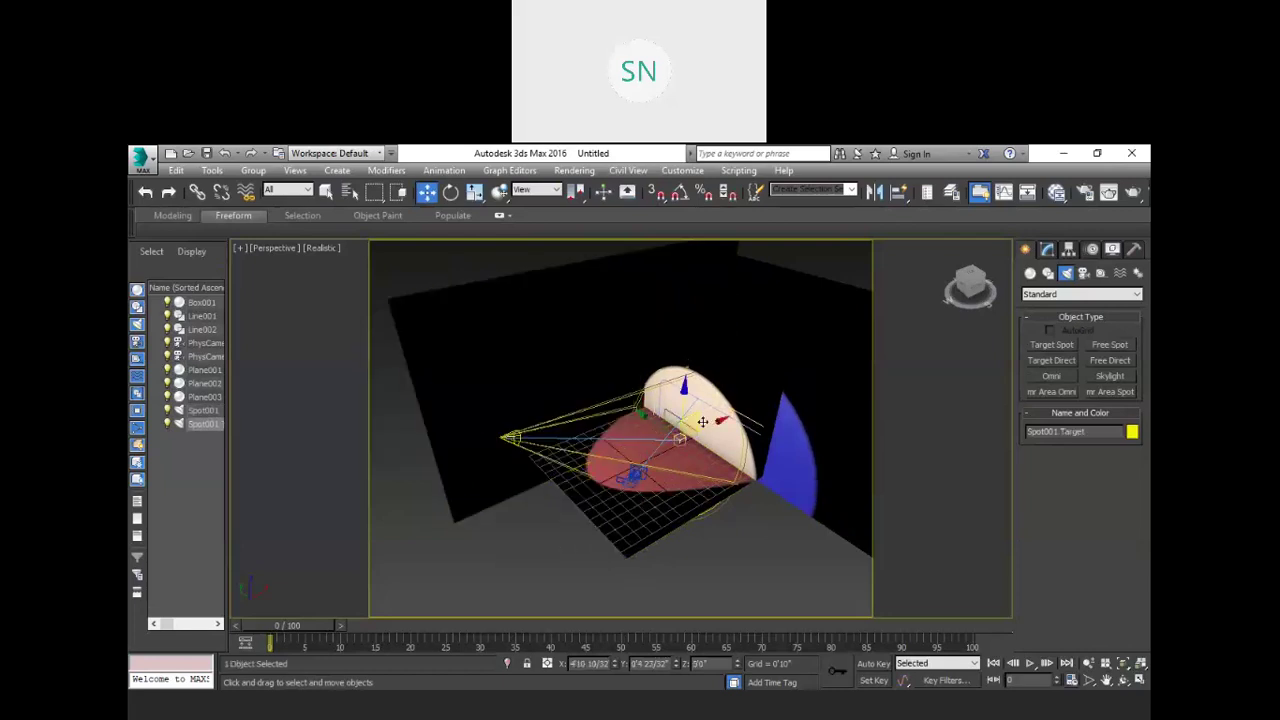
pyautogui.moveTo(683, 385); pyautogui.dragTo(688, 352)
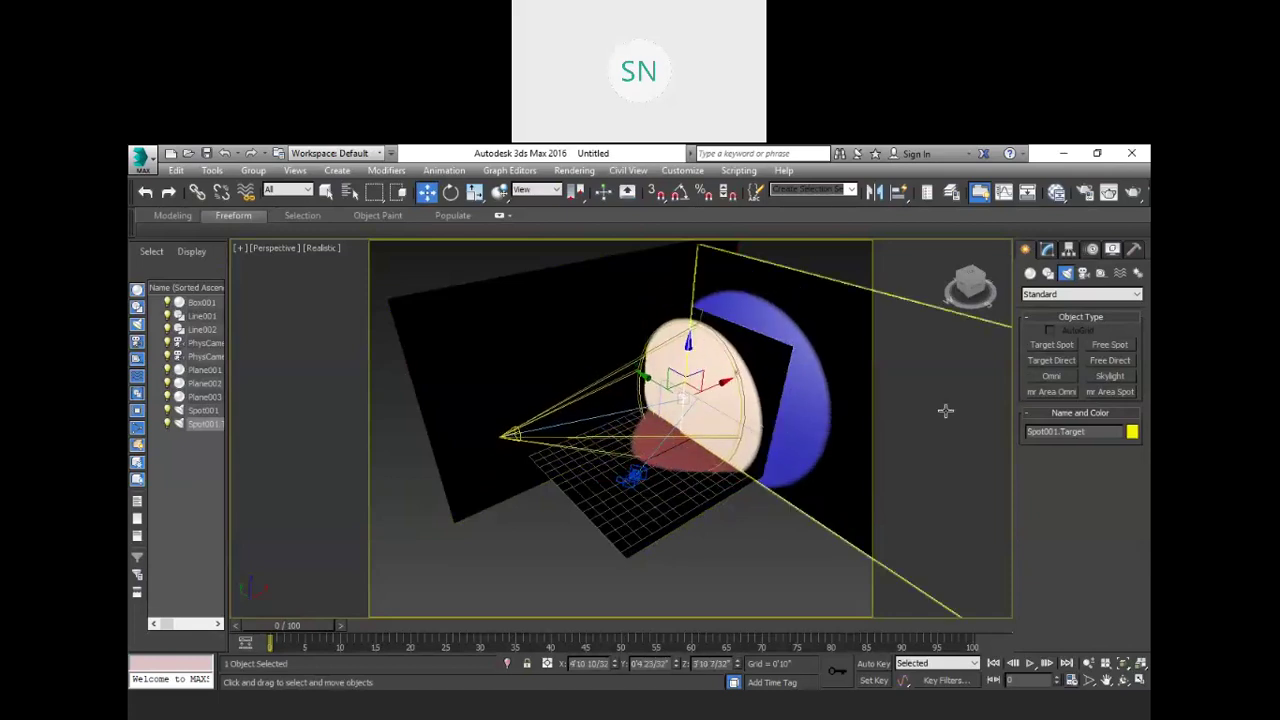
pyautogui.click(1049, 256)
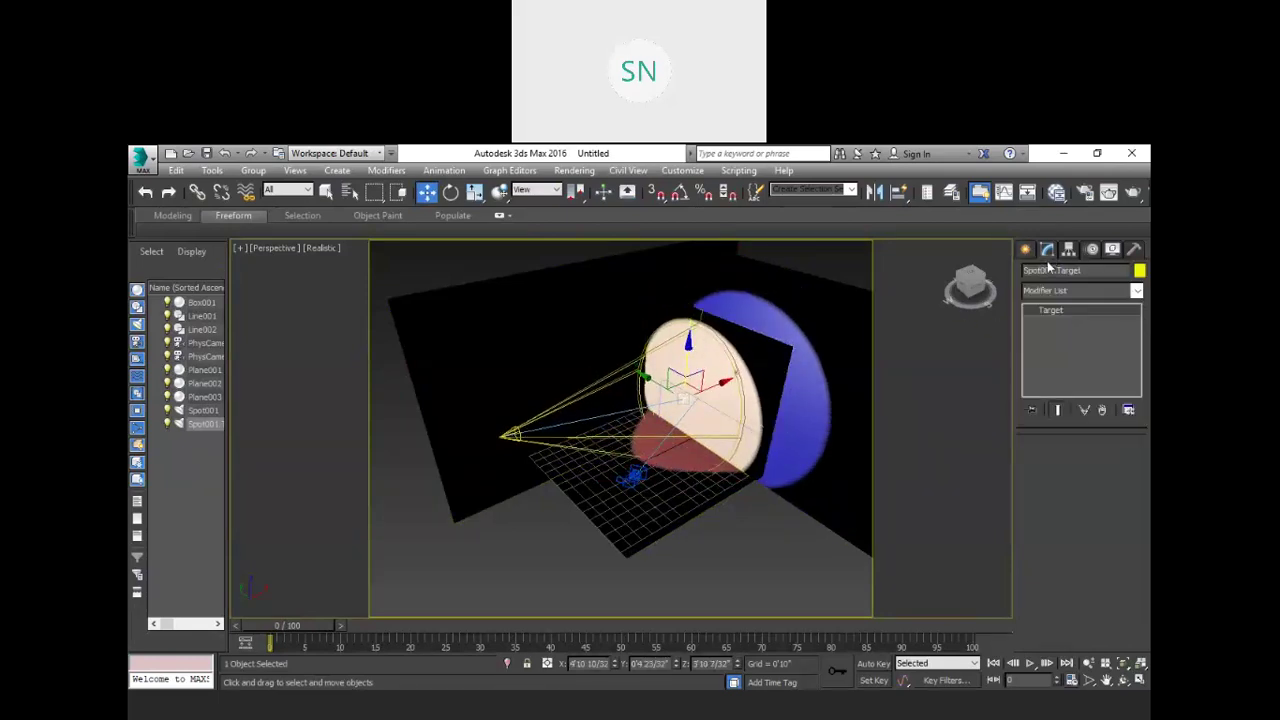
pyautogui.click(511, 436)
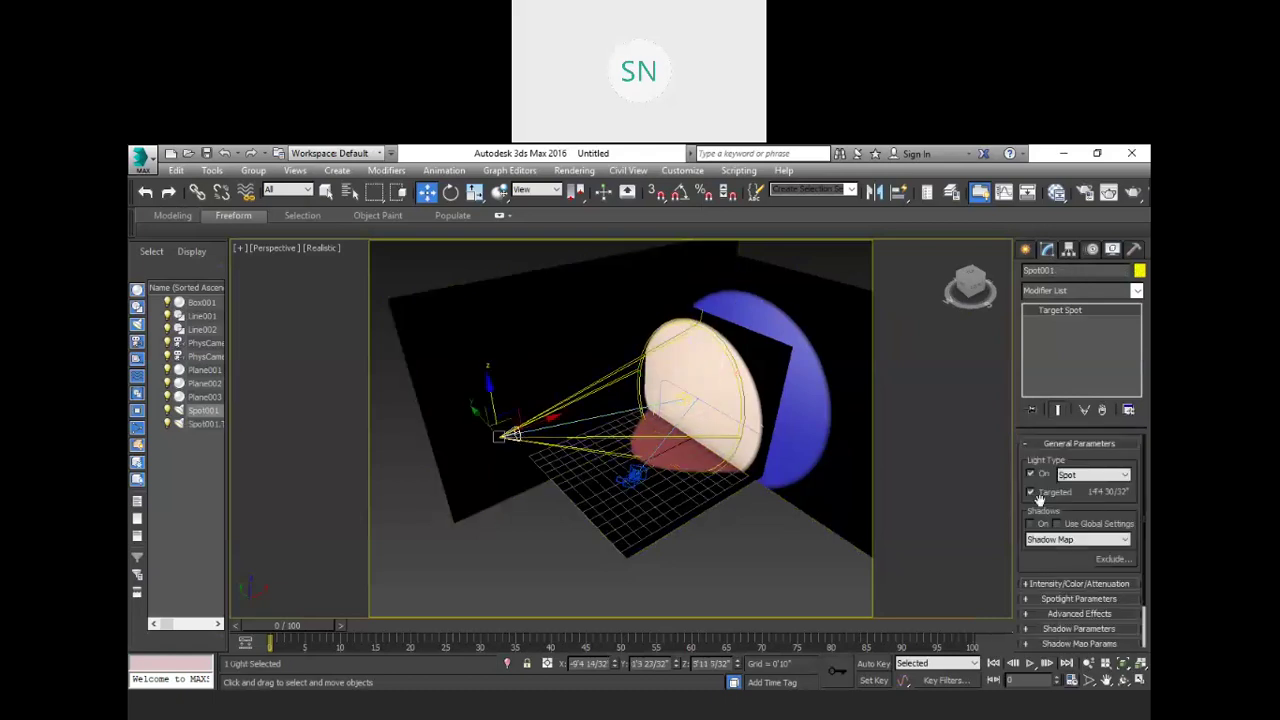
# Step: Turn on Shadows for Spot001 and expand its Advanced Effects rollout
pyautogui.click(1031, 524)
pyautogui.scroll(-1, 1057, 571)
pyautogui.click(1057, 569)
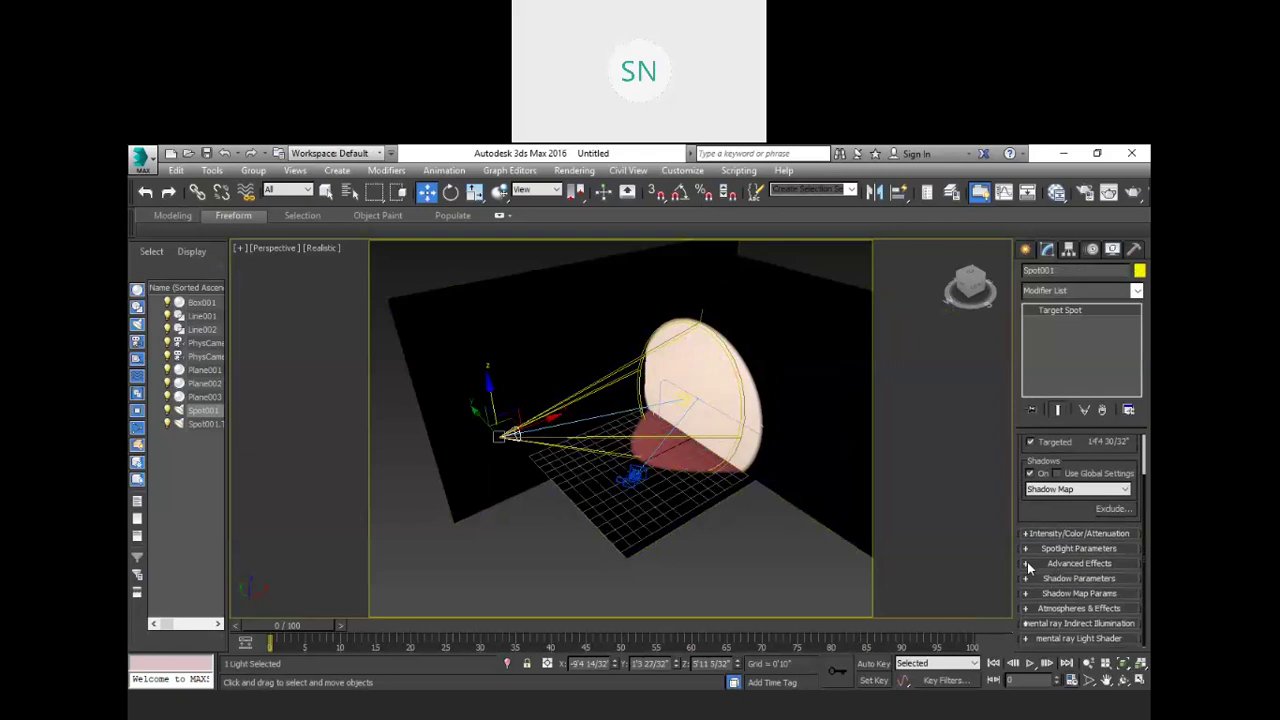
pyautogui.scroll(-1, 1050, 556)
pyautogui.scroll(-2, 1060, 553)
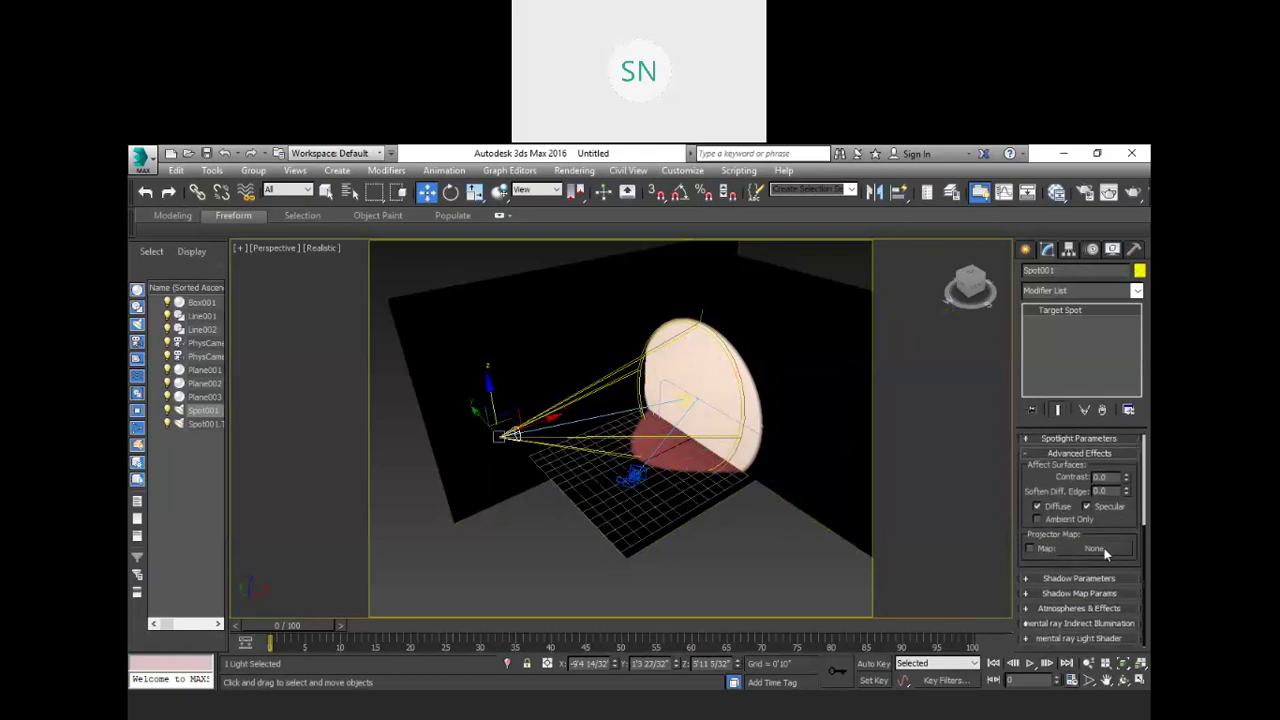
# Step: Set Spot001's projector map to a 1.jpg Bitmap and render the perspective view
pyautogui.click(1094, 548)
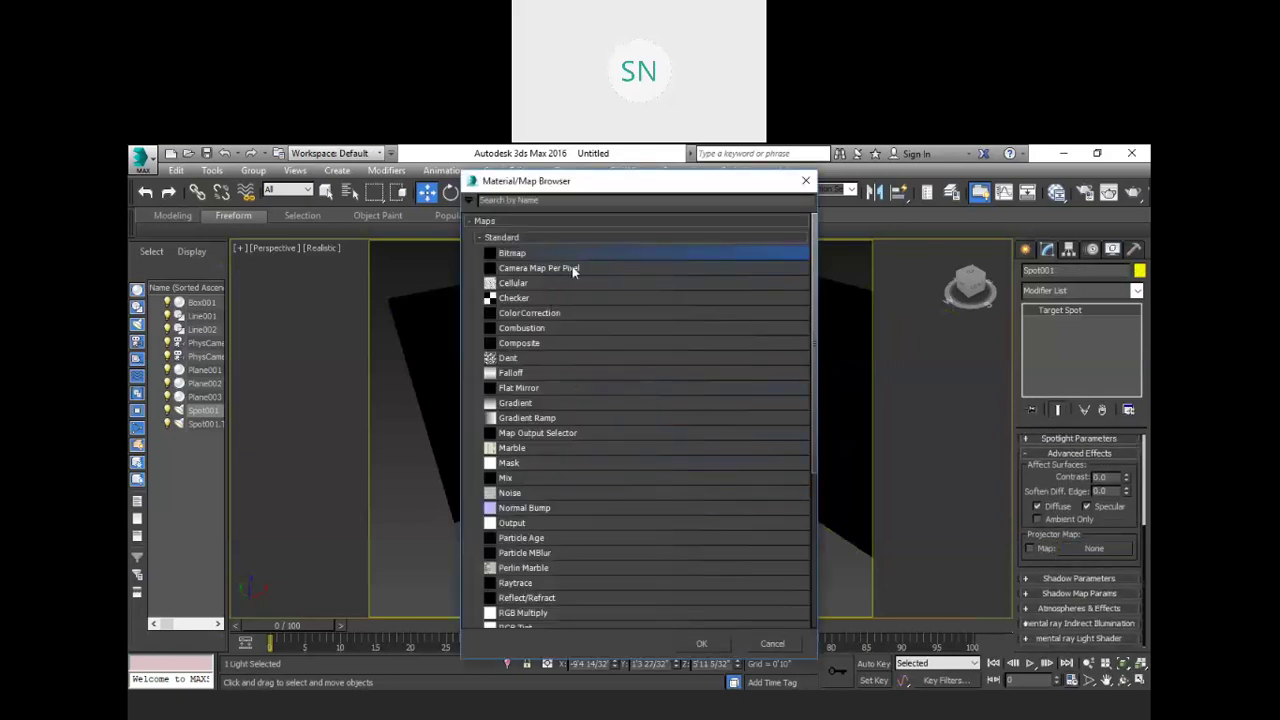
pyautogui.click(702, 643)
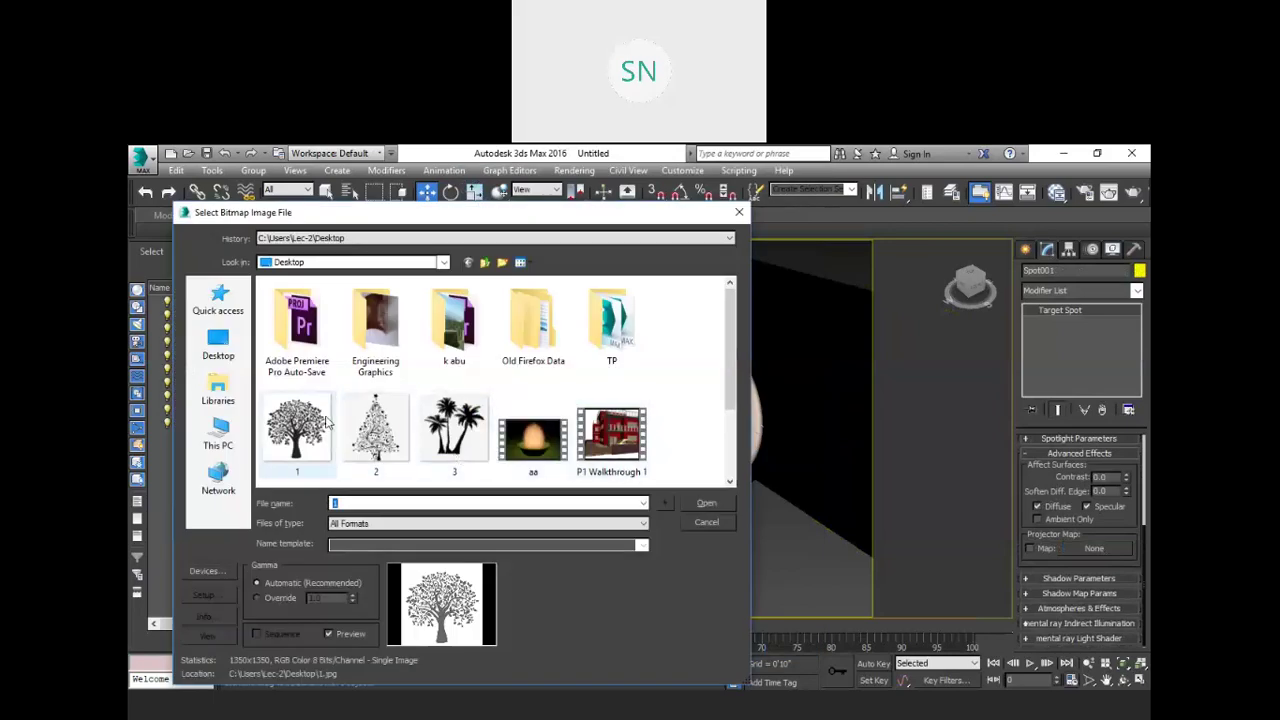
pyautogui.click(706, 503)
pyautogui.scroll(3, 671, 390)
pyautogui.hotkey('shift', 'q')
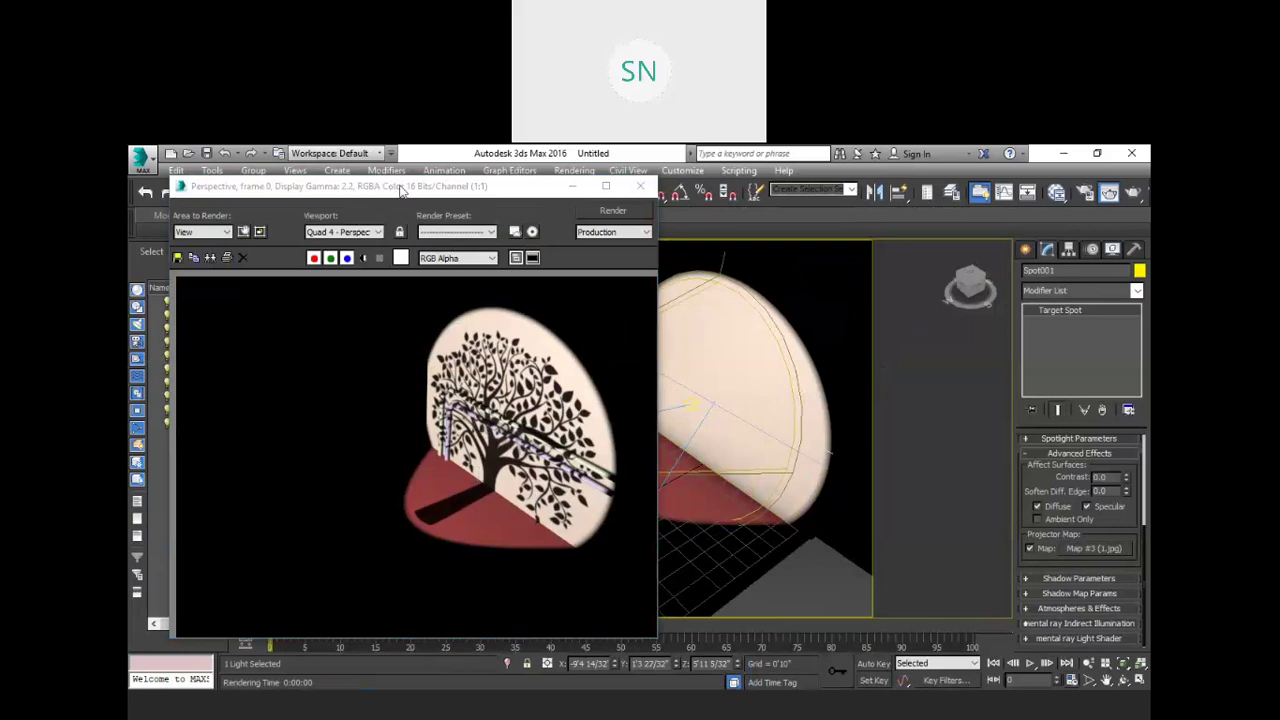
pyautogui.moveTo(452, 186); pyautogui.dragTo(512, 171)
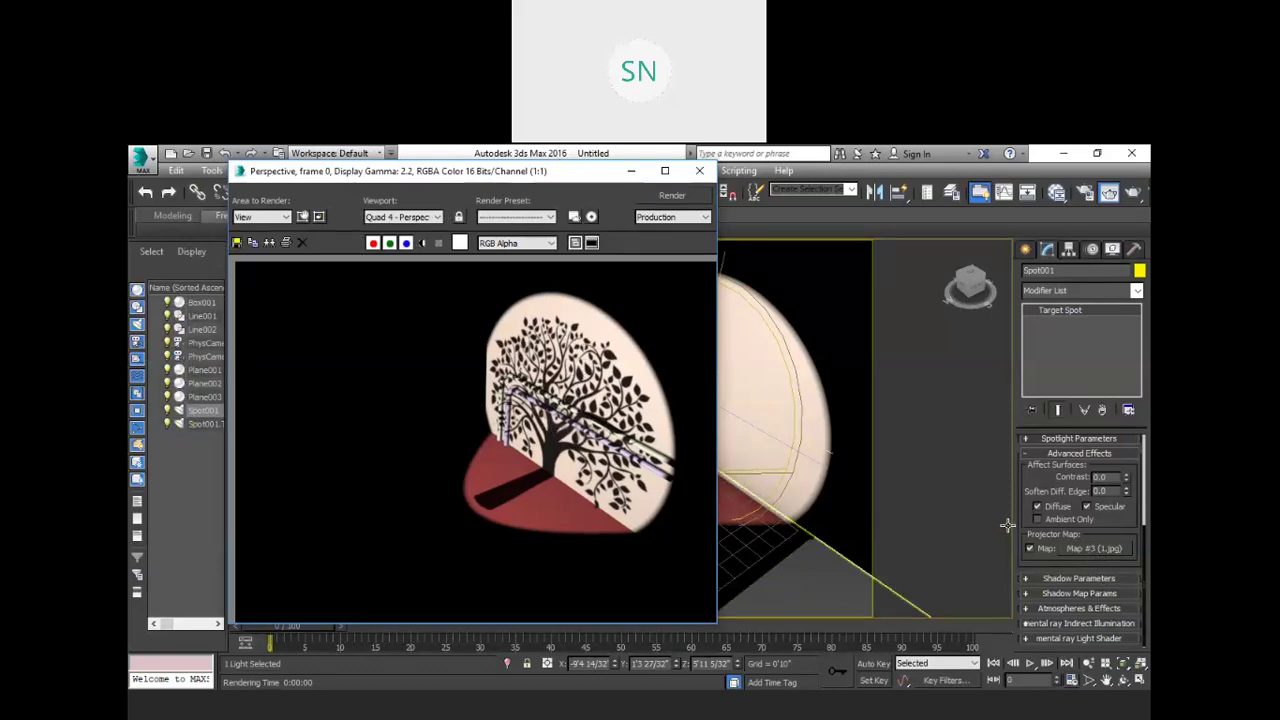
# Step: Select Plane003, open the Slate editor, and delete the old Map #2 node
pyautogui.click(939, 475)
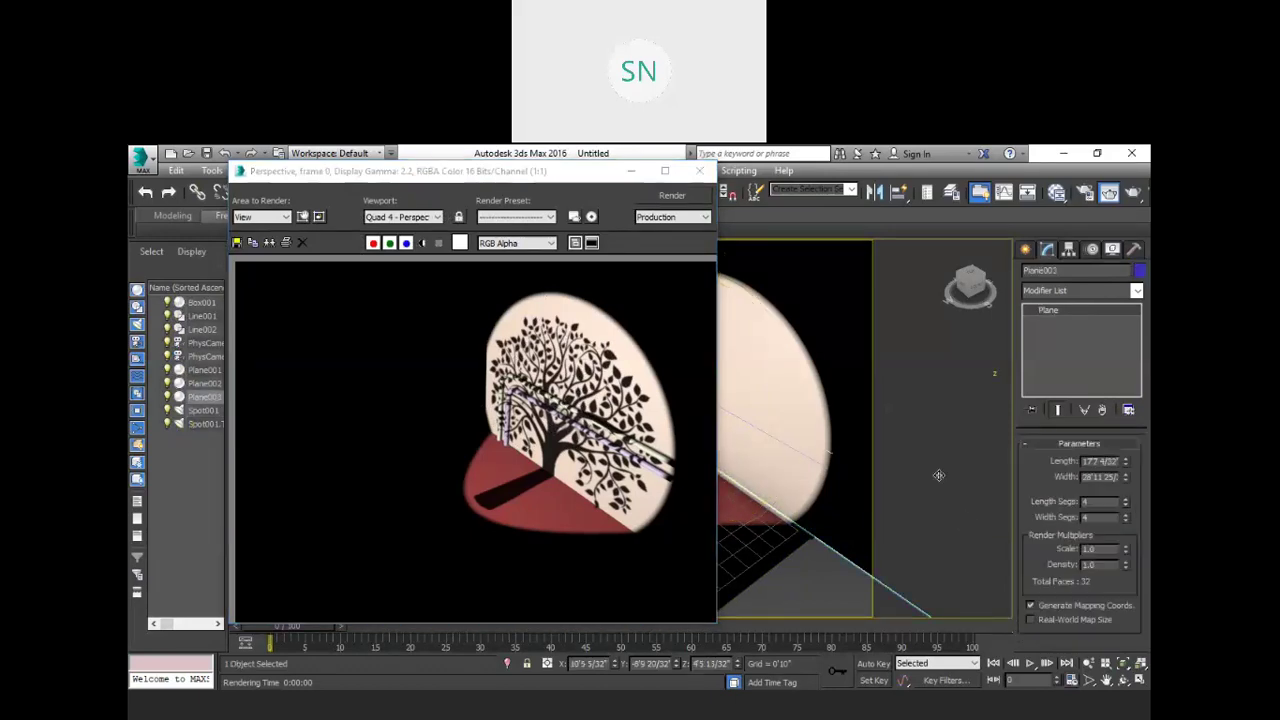
pyautogui.press('m')
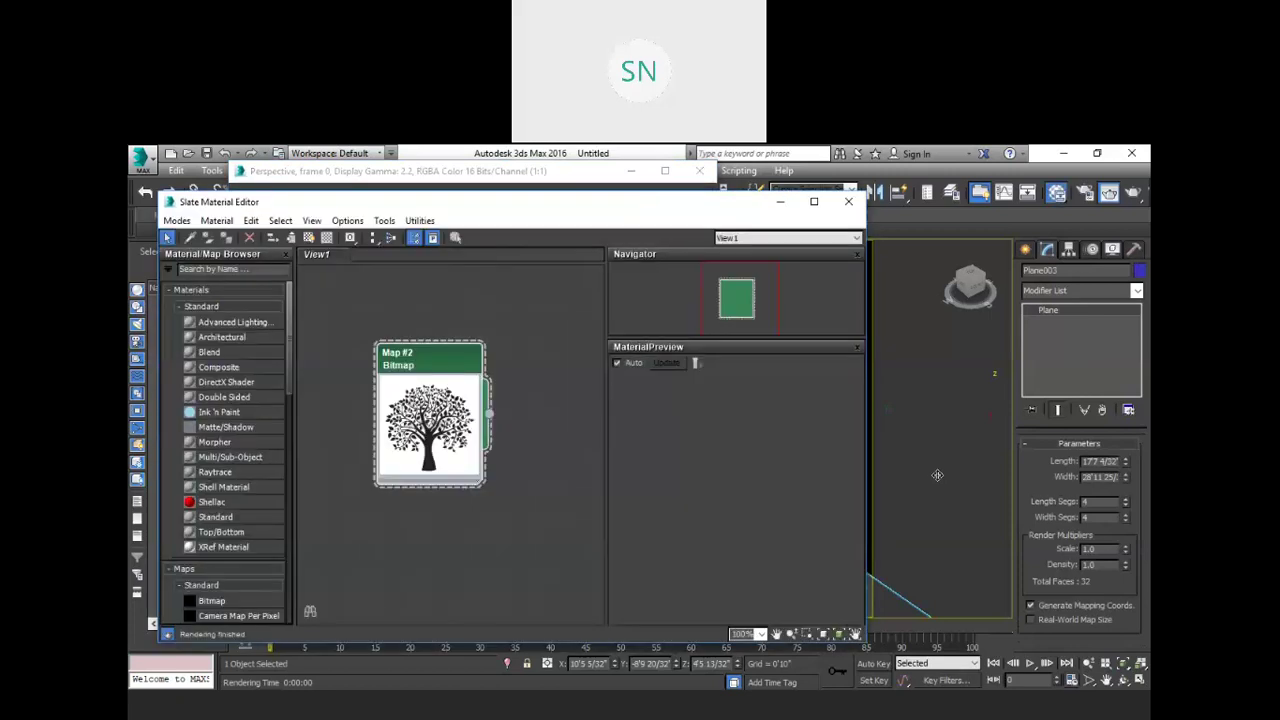
pyautogui.press('Delete')
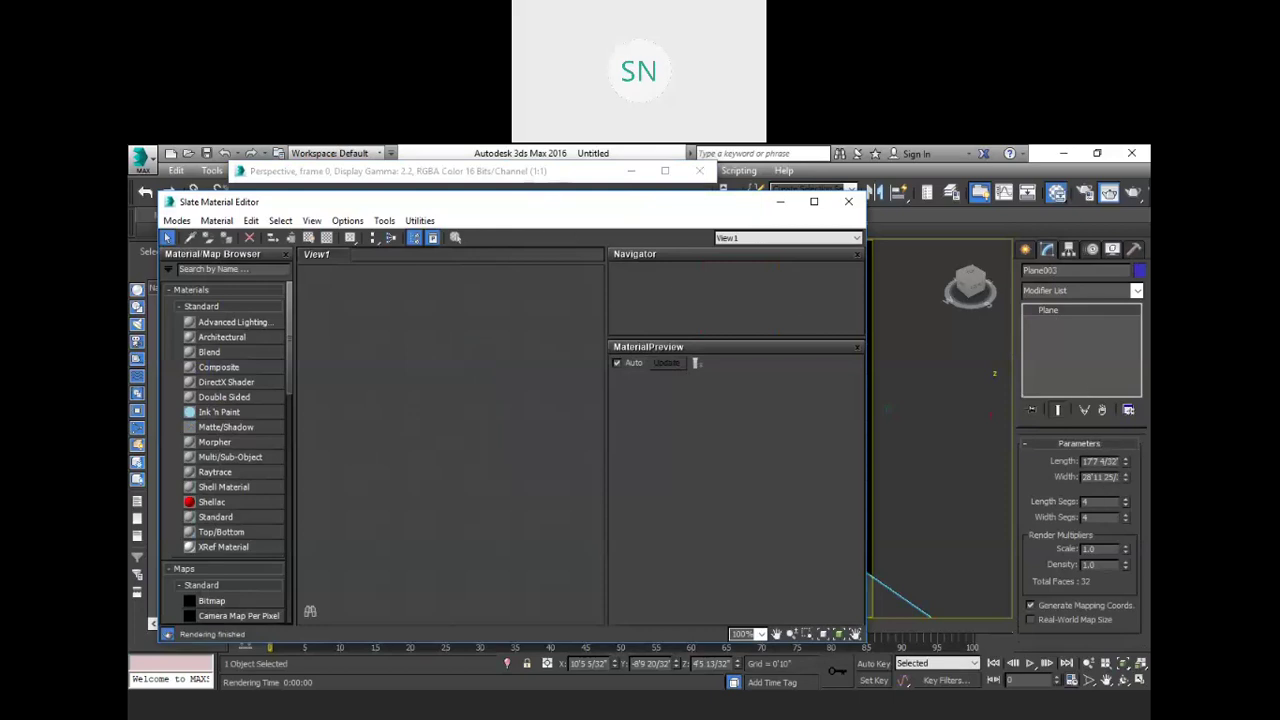
pyautogui.click(210, 171)
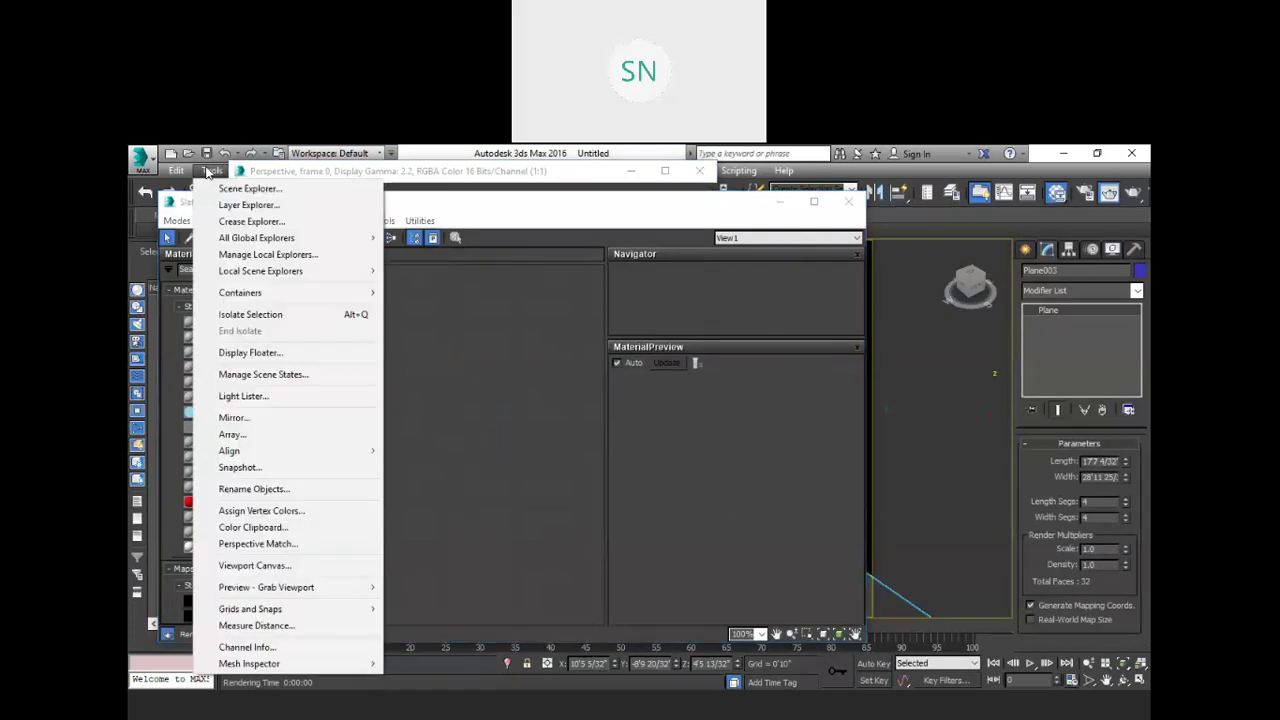
# Step: Select Spot001 in the Light Lister and drag its projector map into View1
pyautogui.click(232, 397)
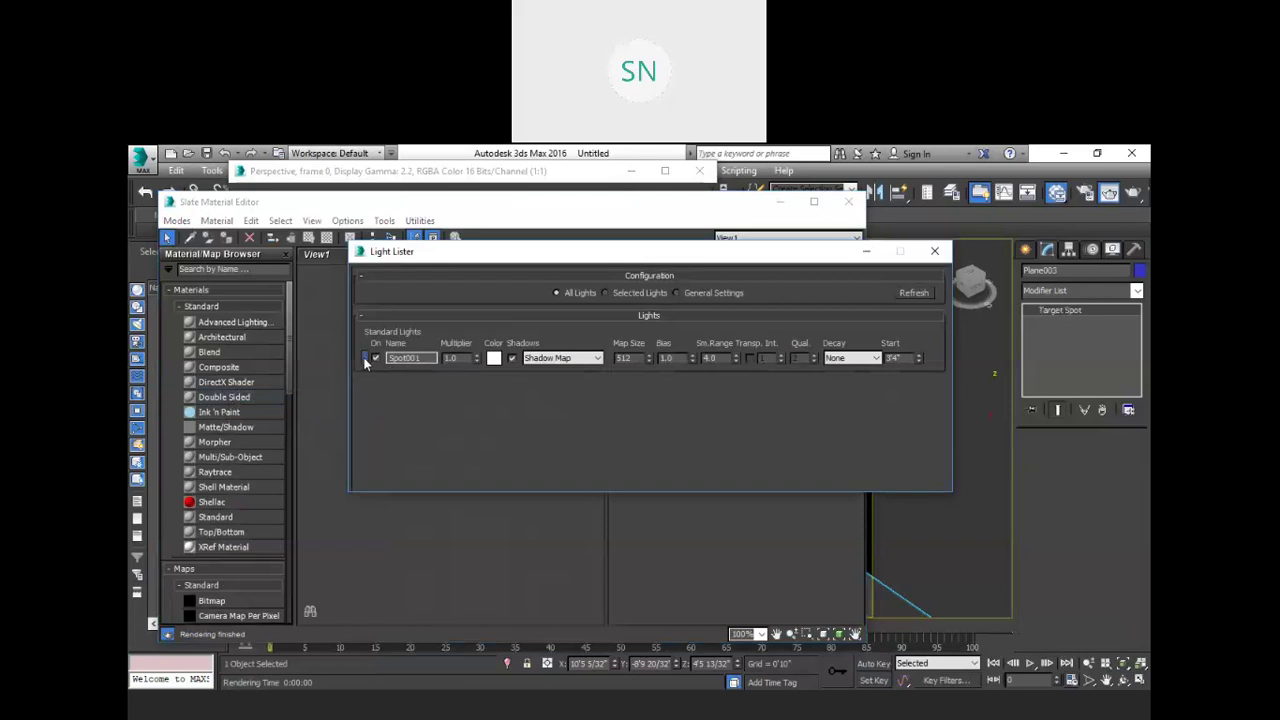
pyautogui.click(366, 359)
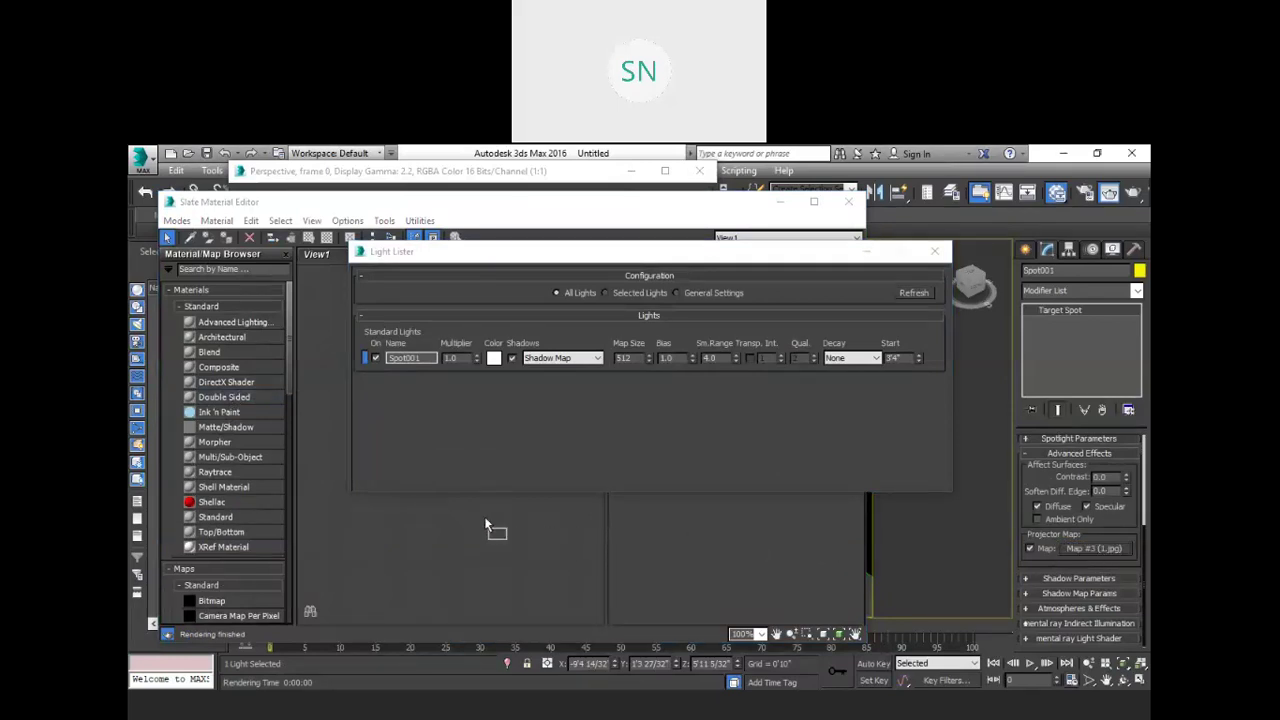
pyautogui.moveTo(475, 525); pyautogui.dragTo(451, 514)
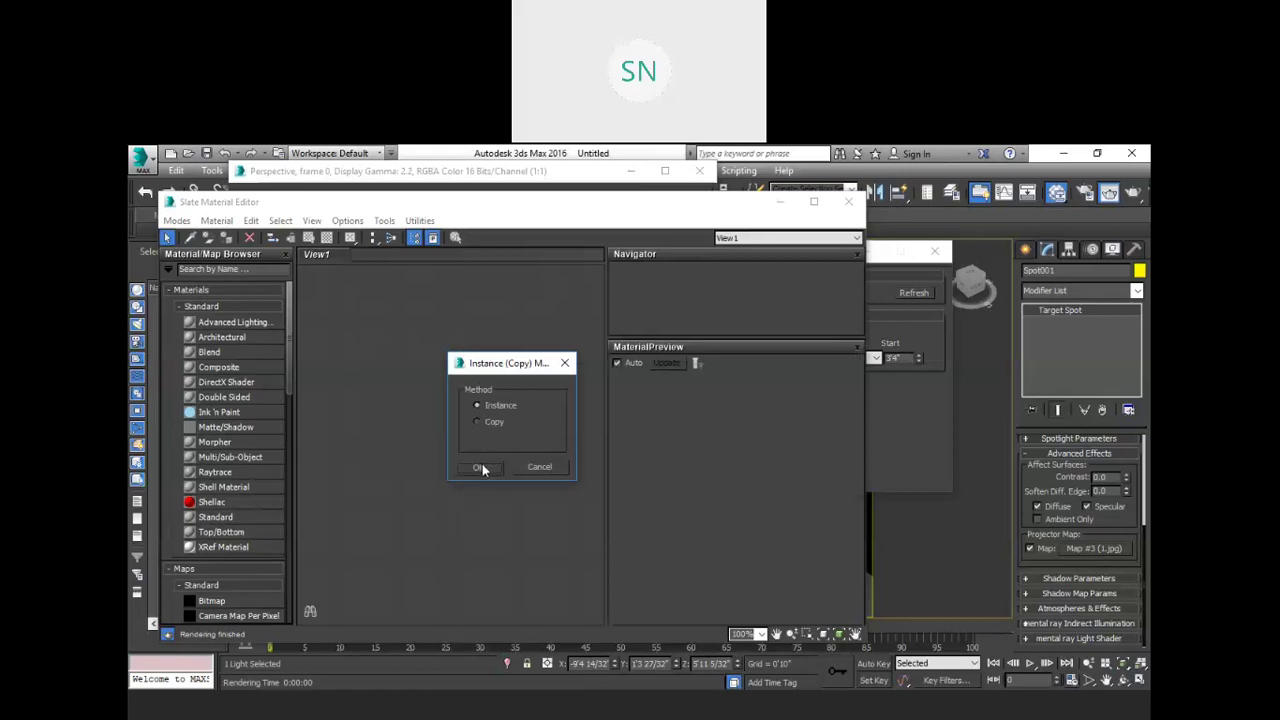
# Step: Place Map #3 in View1 as an instance and show its bitmap parameters
pyautogui.click(480, 468)
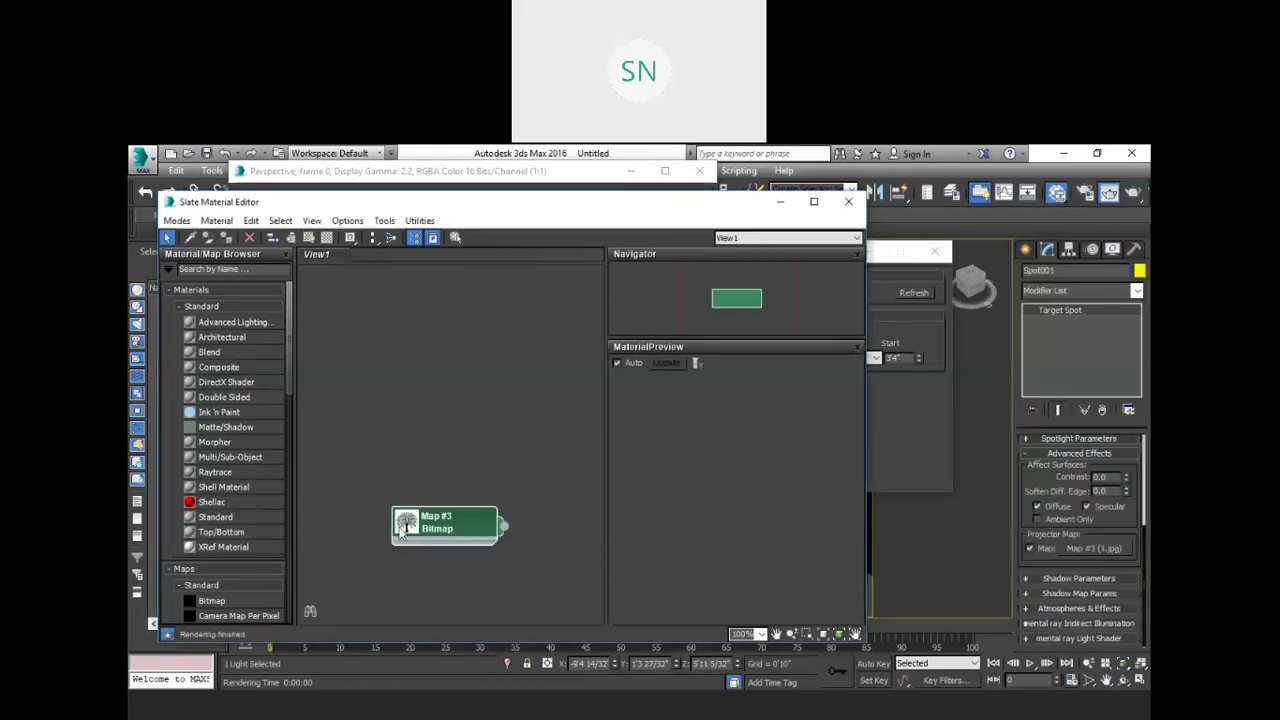
pyautogui.moveTo(405, 526); pyautogui.dragTo(420, 361)
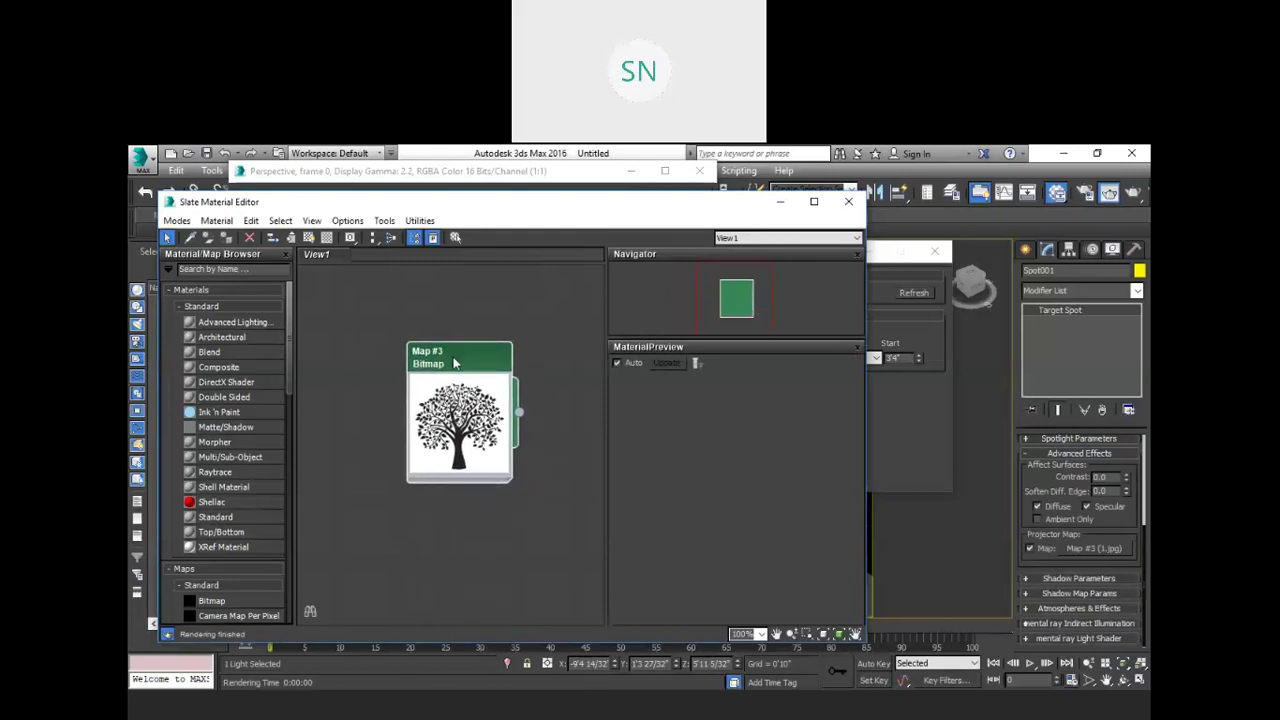
pyautogui.click(456, 363)
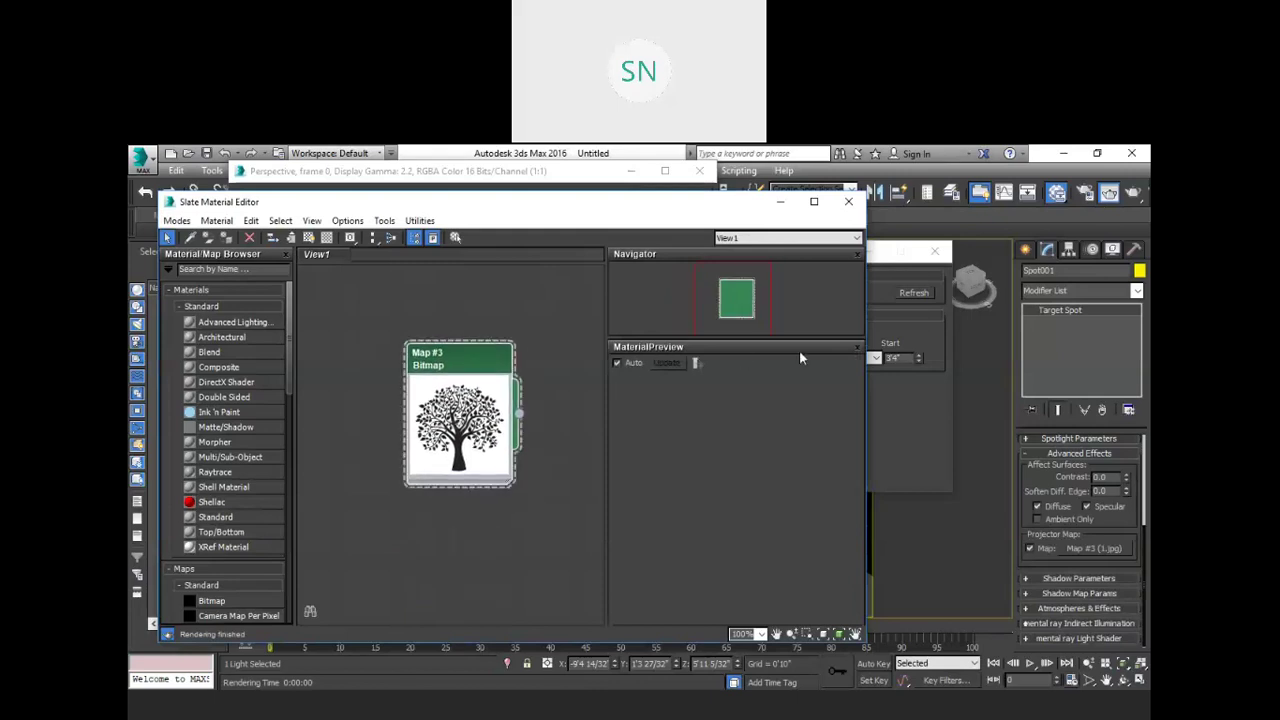
pyautogui.click(857, 348)
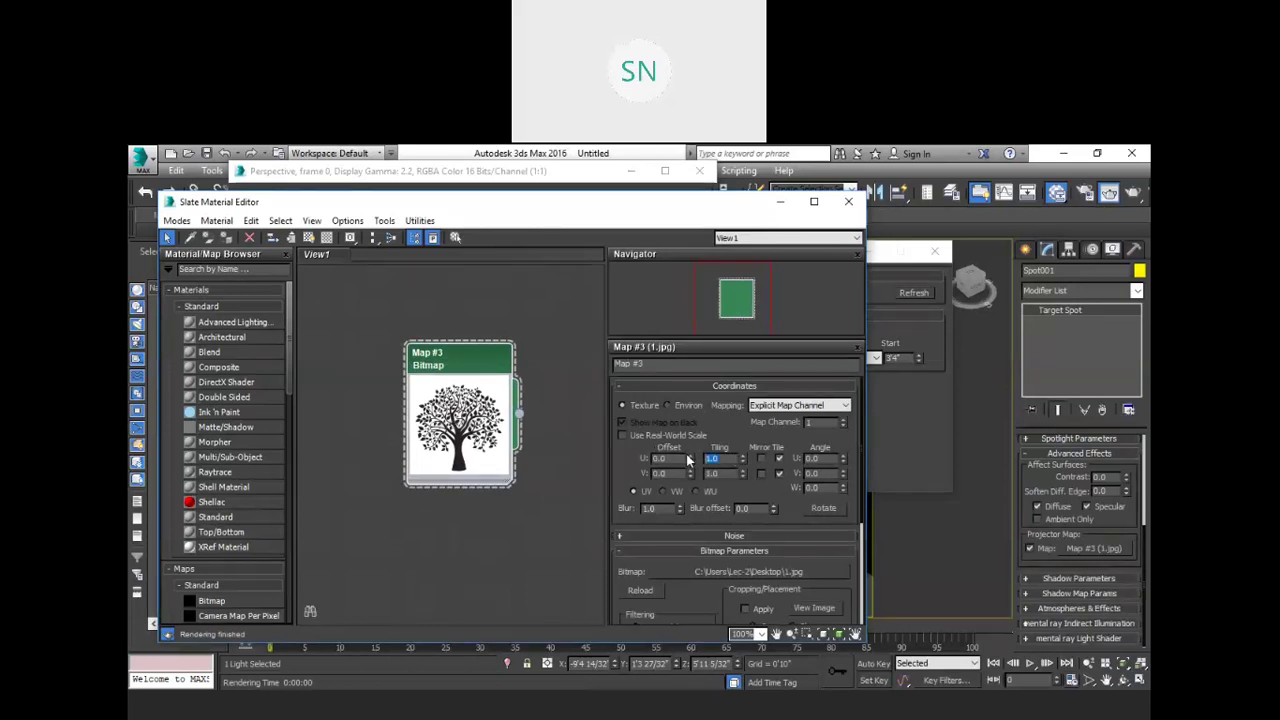
# Step: Set Map #3's Coordinates Tiling U and V to 0.5
pyautogui.write('8.5')
pyautogui.press('Tab')
pyautogui.write('0.5')
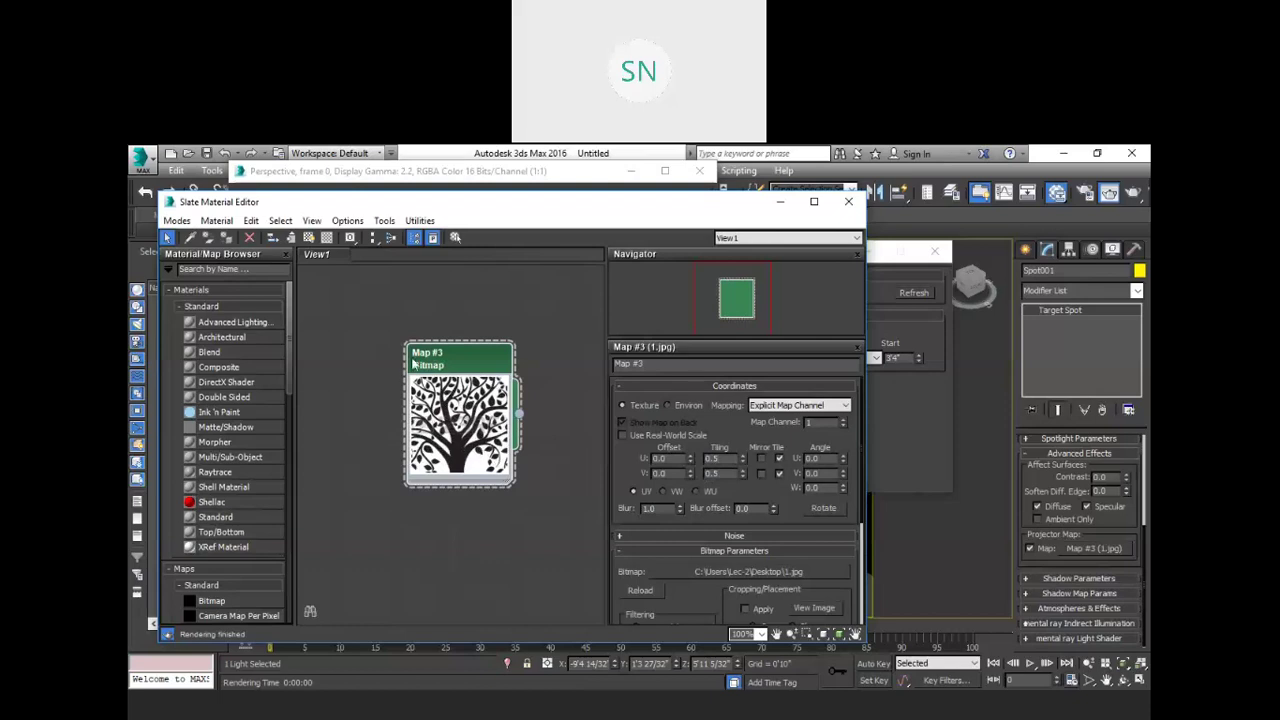
pyautogui.moveTo(461, 352); pyautogui.dragTo(815, 472, button='middle')
pyautogui.moveTo(916, 521); pyautogui.dragTo(491, 409, button='middle')
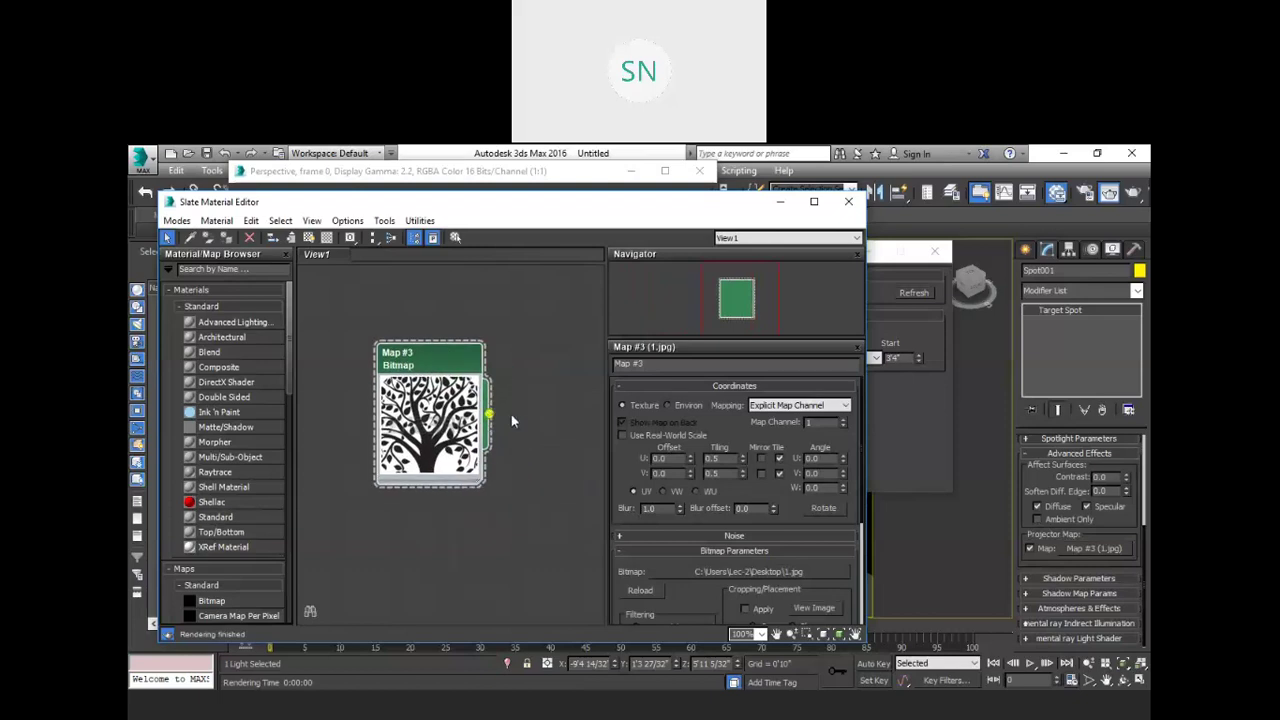
pyautogui.moveTo(552, 418); pyautogui.dragTo(1108, 555)
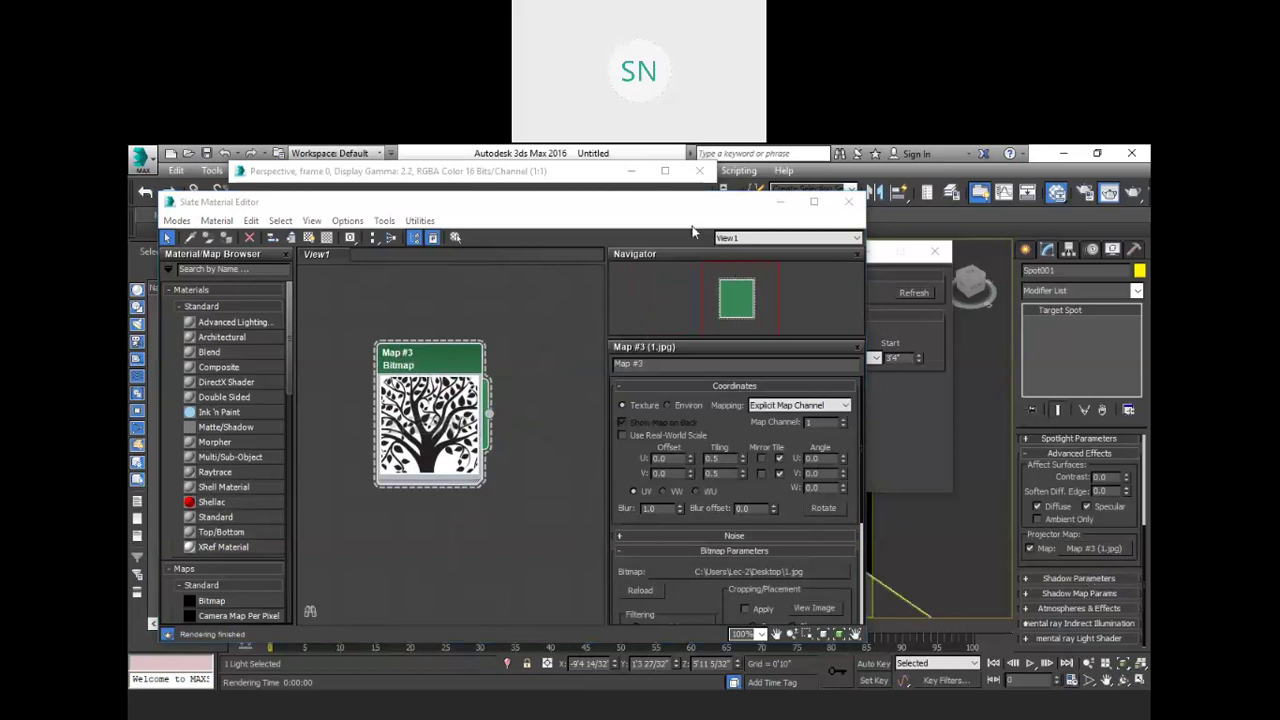
pyautogui.click(595, 487)
# Step: Move the Slate editor aside, close the Light Lister, and re-render with 0.5 tiling
pyautogui.moveTo(560, 201); pyautogui.dragTo(527, 541)
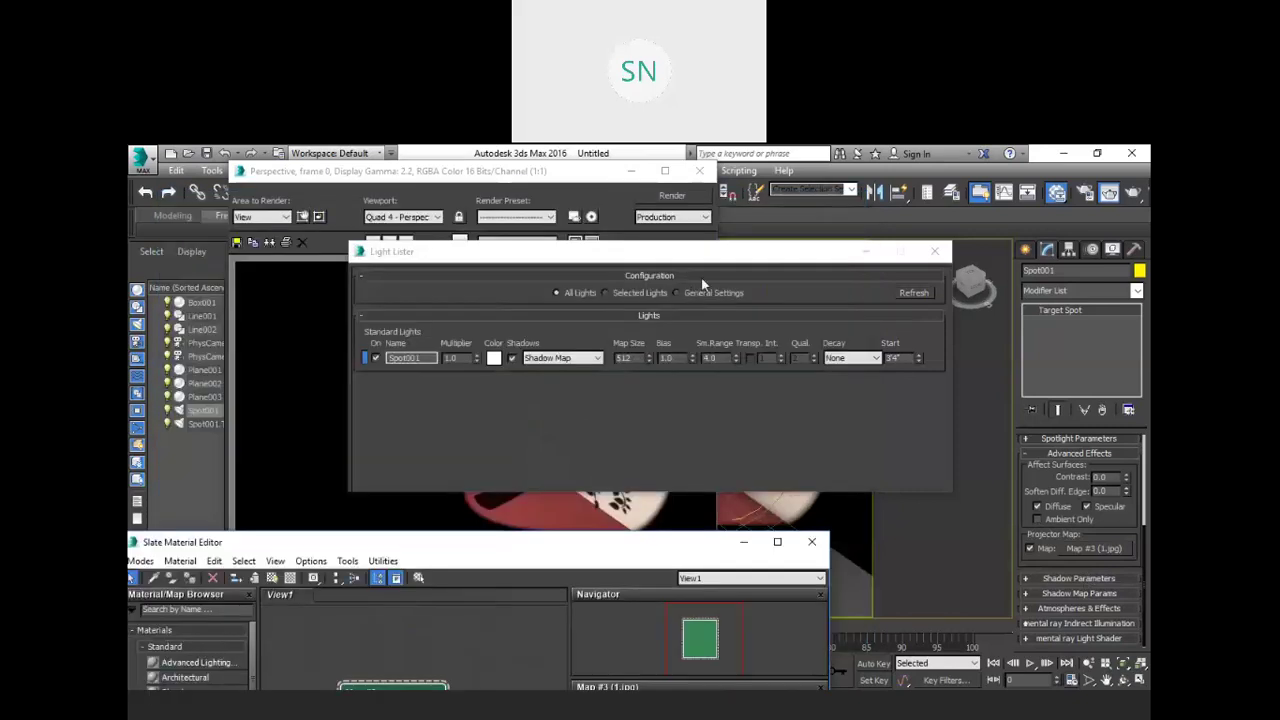
pyautogui.click(933, 253)
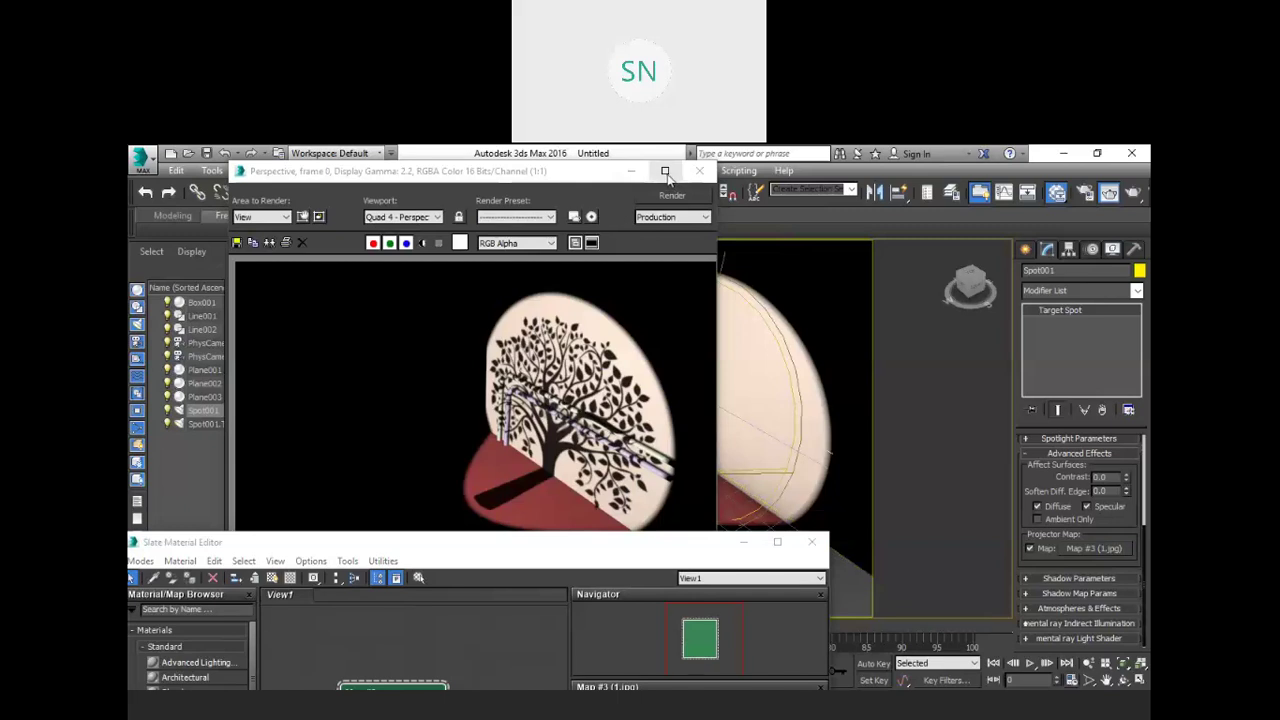
pyautogui.click(670, 196)
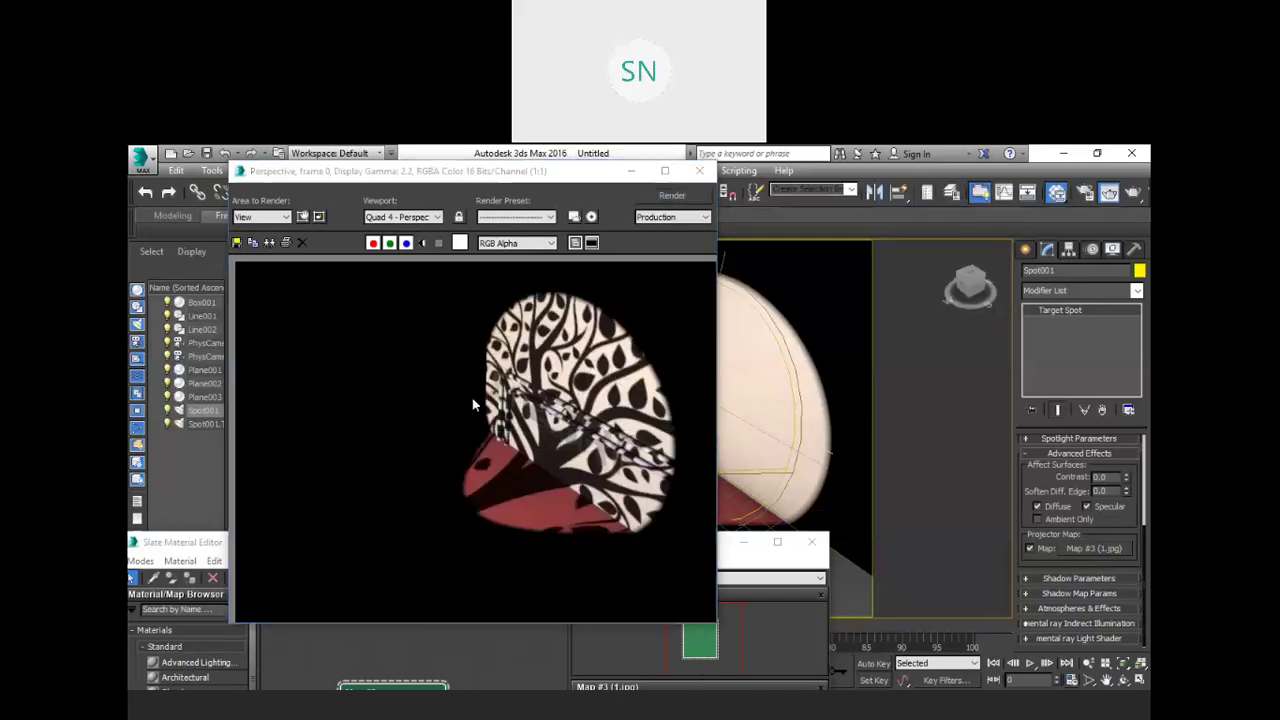
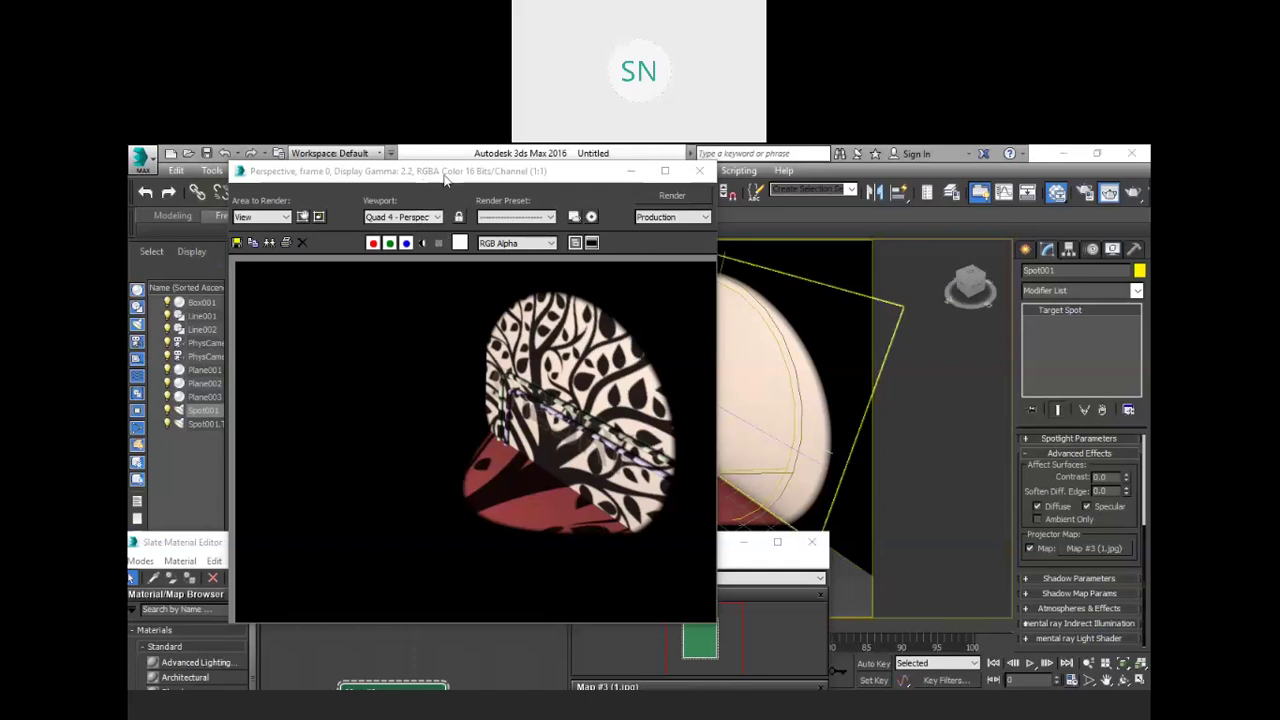
# Step: Move the render window aside and choose a new Bitmap as the spotlight's projector map
pyautogui.click(472, 176)
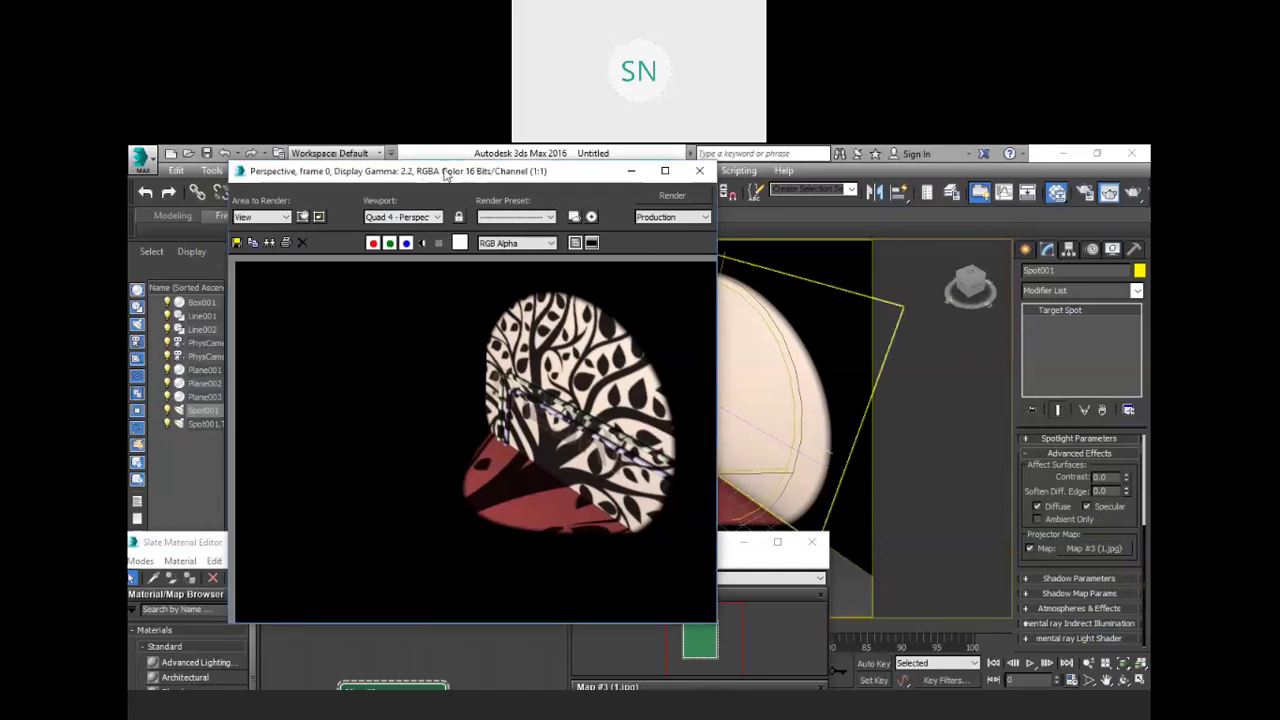
pyautogui.moveTo(443, 176); pyautogui.dragTo(413, 180)
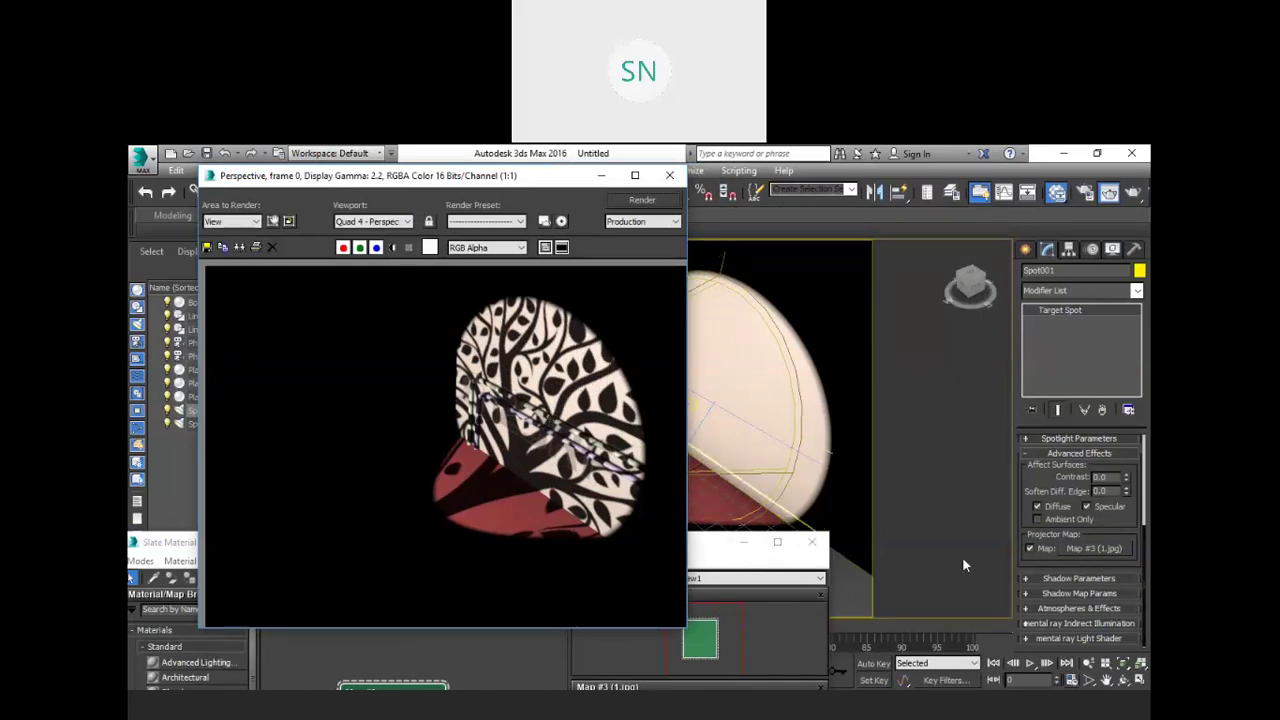
pyautogui.rightClick(1103, 551)
pyautogui.click(1090, 552)
pyautogui.click(1080, 549)
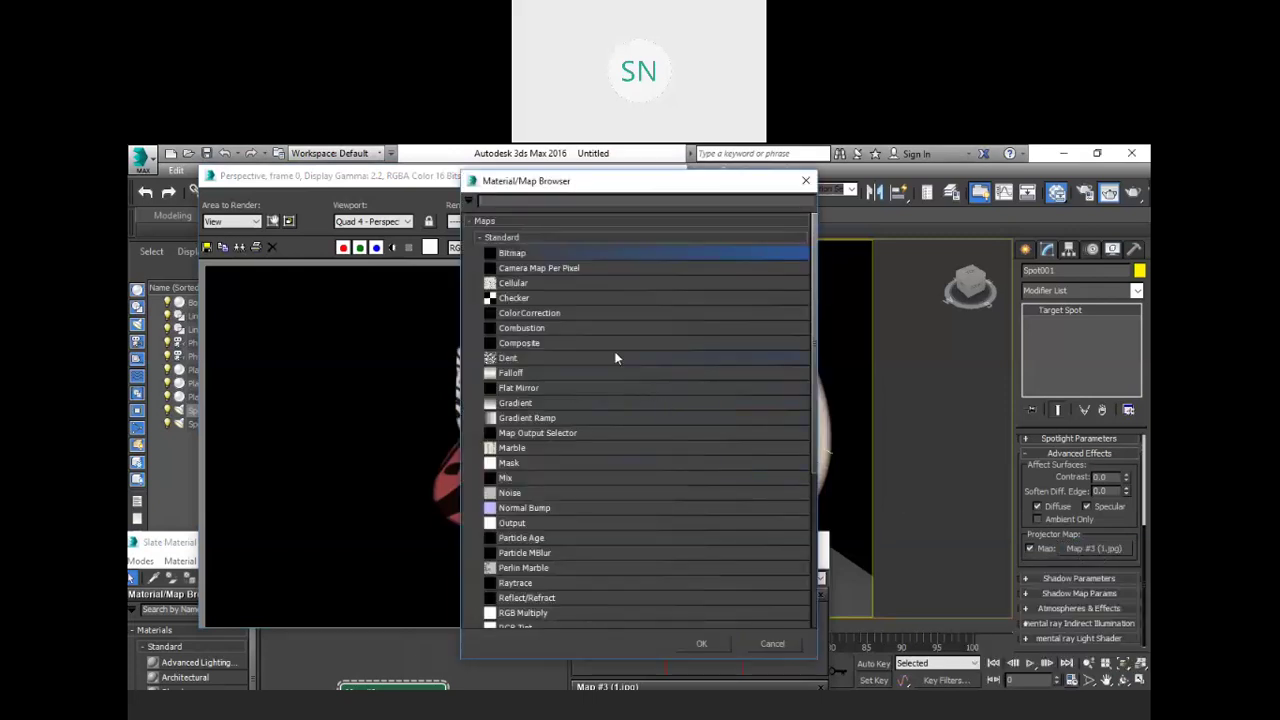
pyautogui.click(697, 645)
# Step: Load image 3 from the Desktop as the projector bitmap, Map #4
pyautogui.scroll(-1, 386, 406)
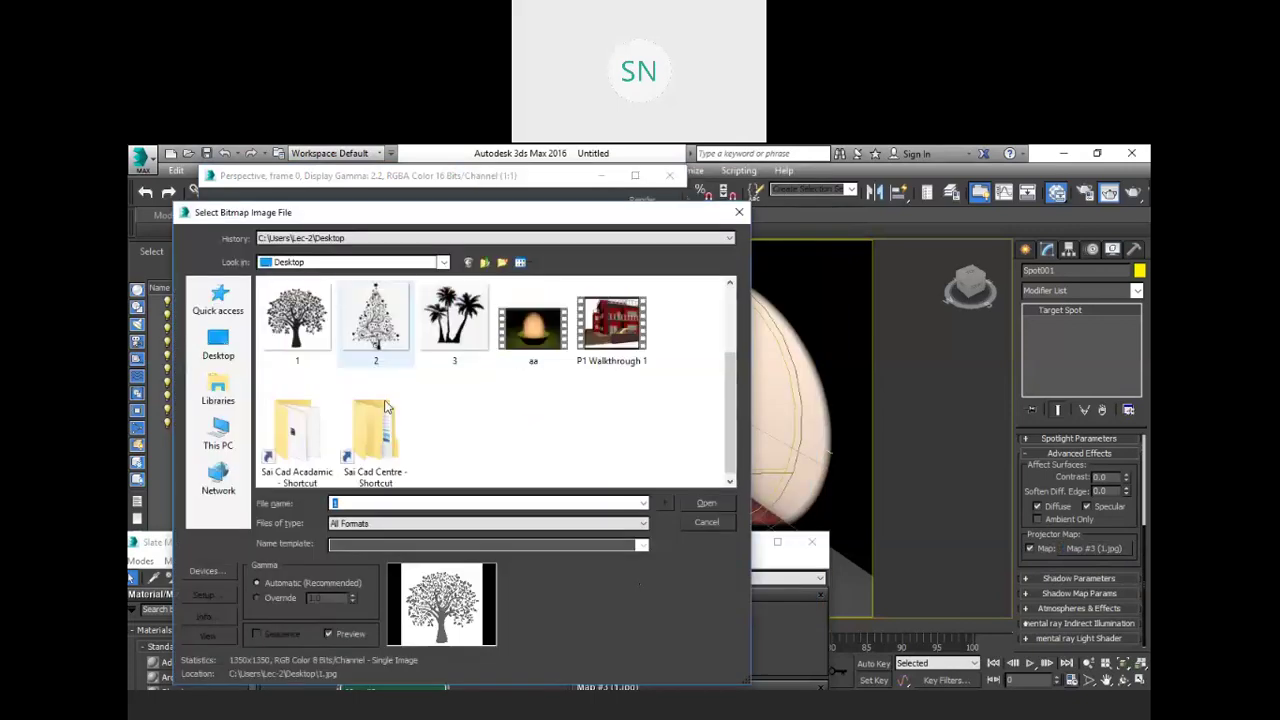
pyautogui.click(440, 315)
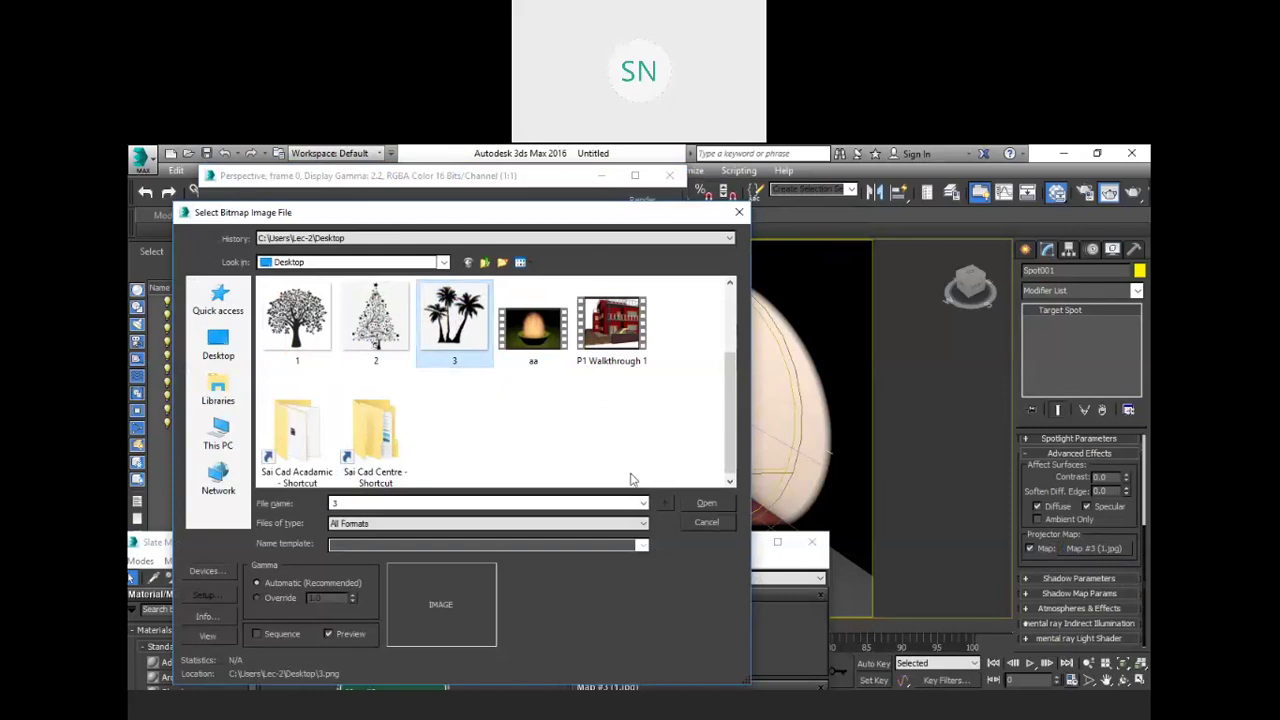
pyautogui.click(704, 505)
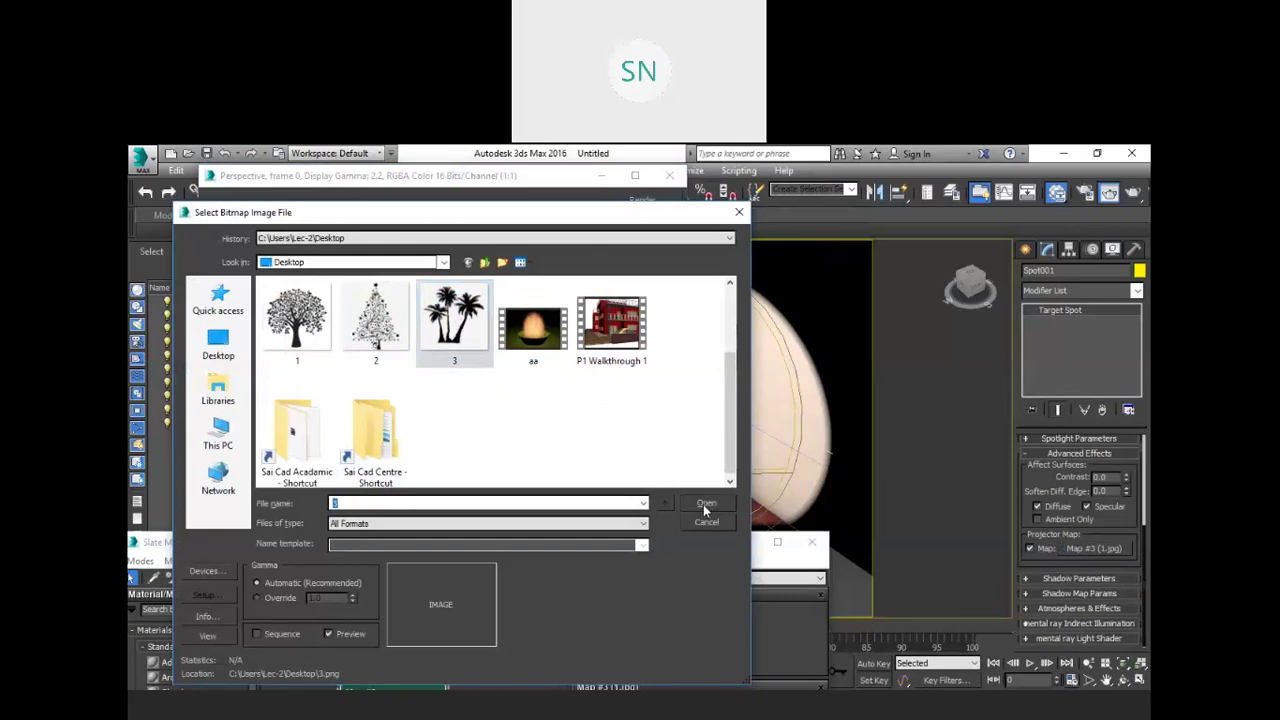
pyautogui.click(470, 340)
pyautogui.click(700, 505)
pyautogui.click(704, 504)
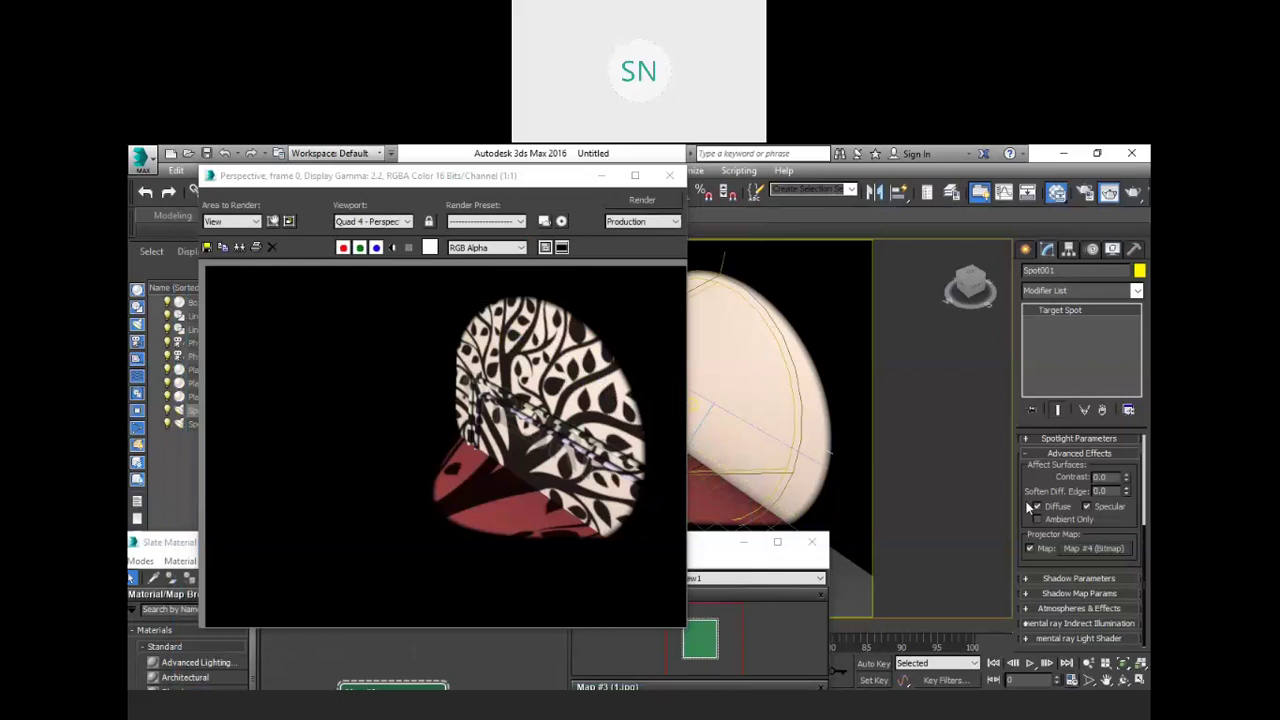
# Step: Clear the projector map, pick Bitmap again, and try opening image 3
pyautogui.rightClick(1085, 548)
pyautogui.click(1100, 589)
pyautogui.click(1090, 548)
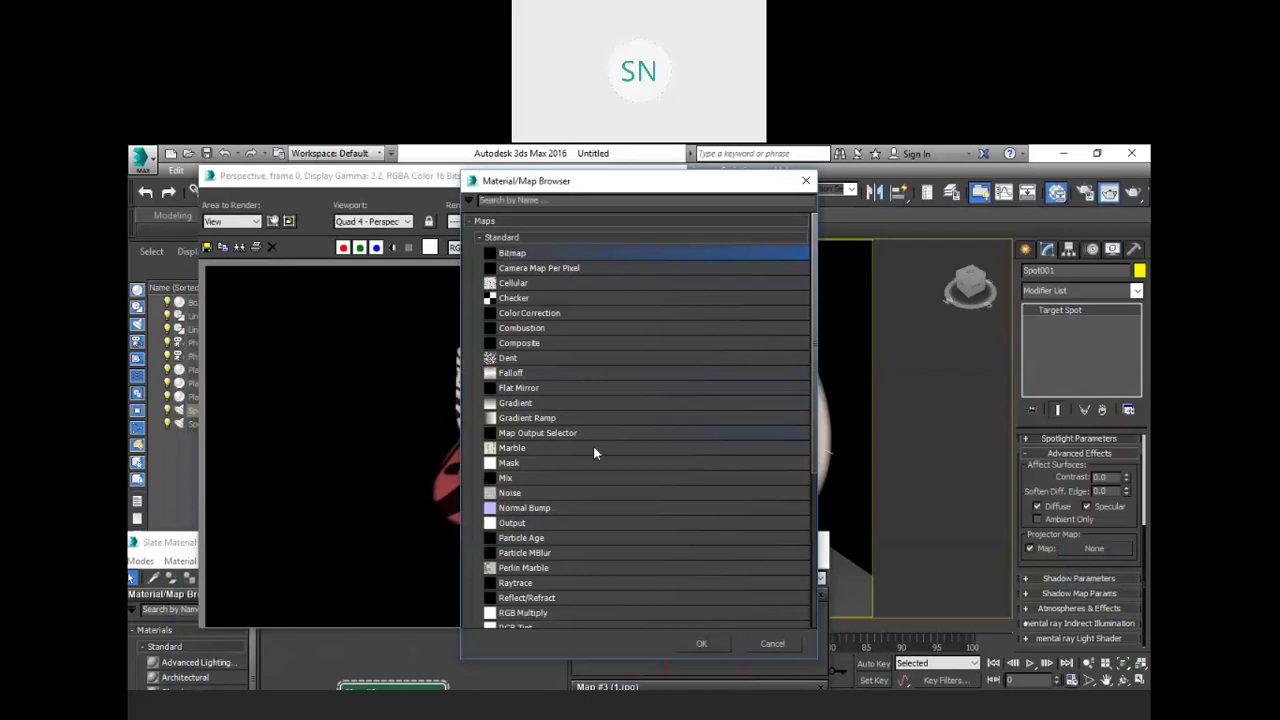
pyautogui.click(688, 643)
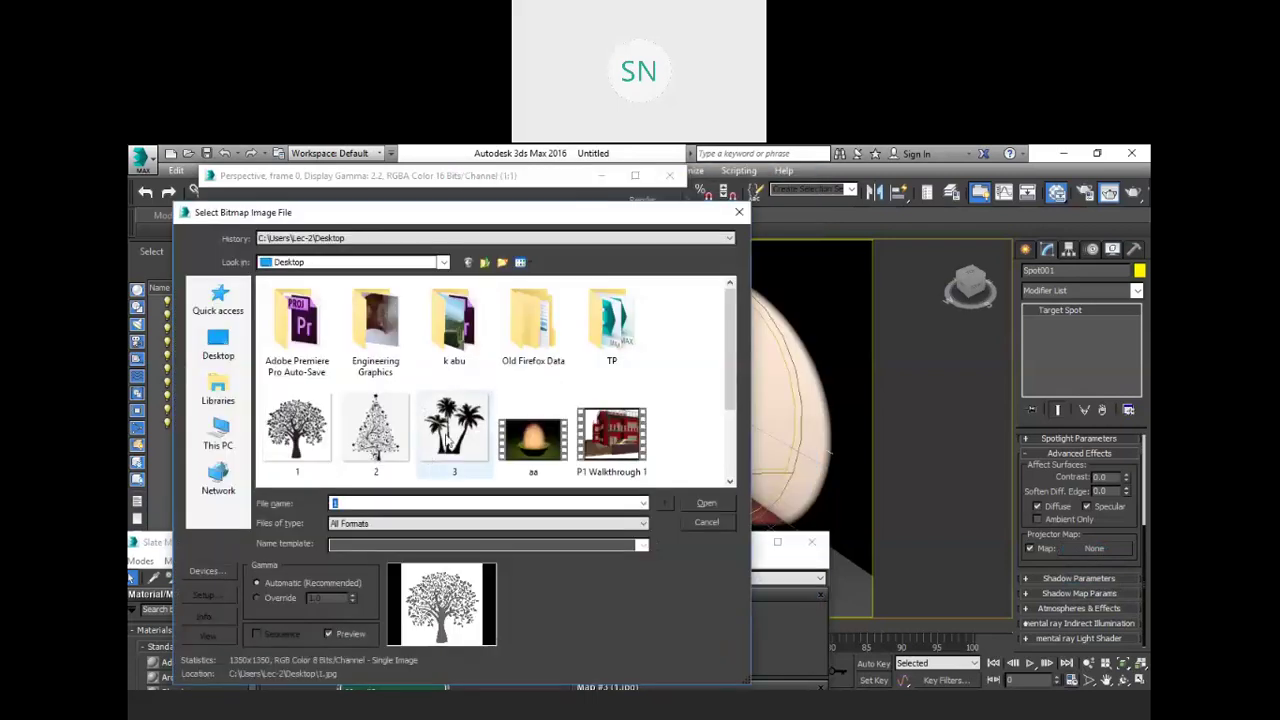
pyautogui.click(450, 432)
pyautogui.click(702, 504)
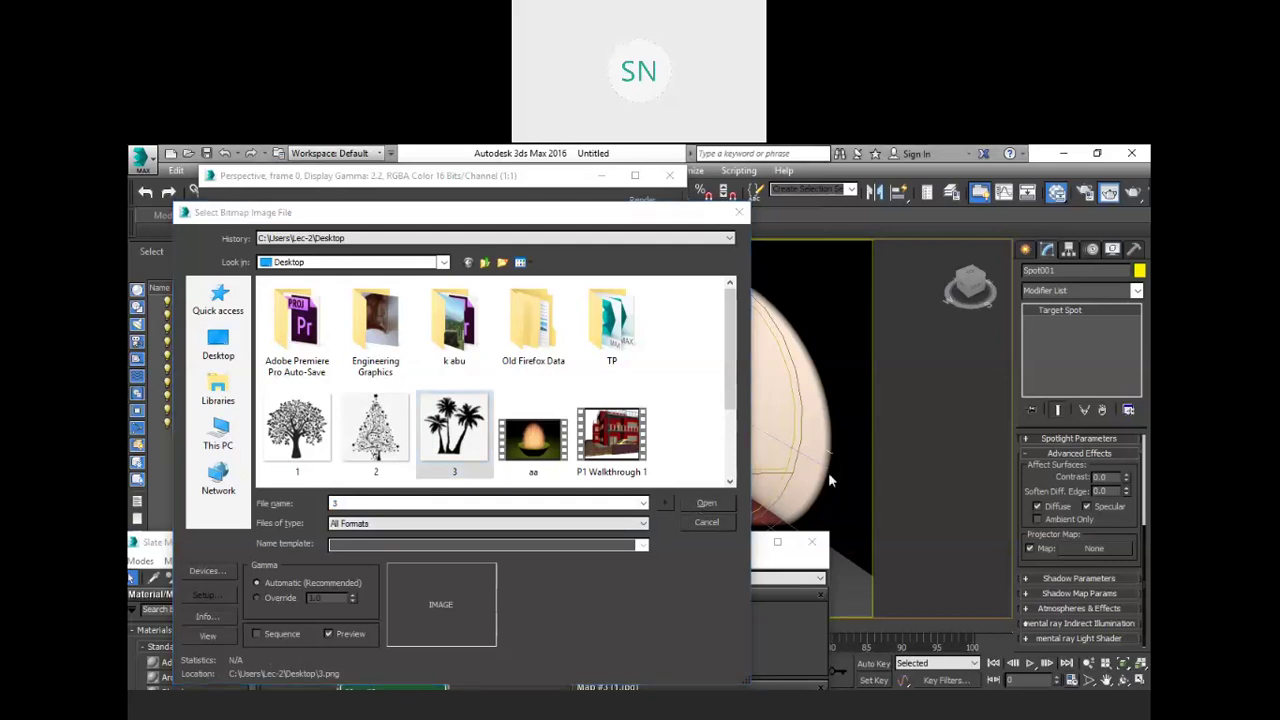
pyautogui.click(444, 432)
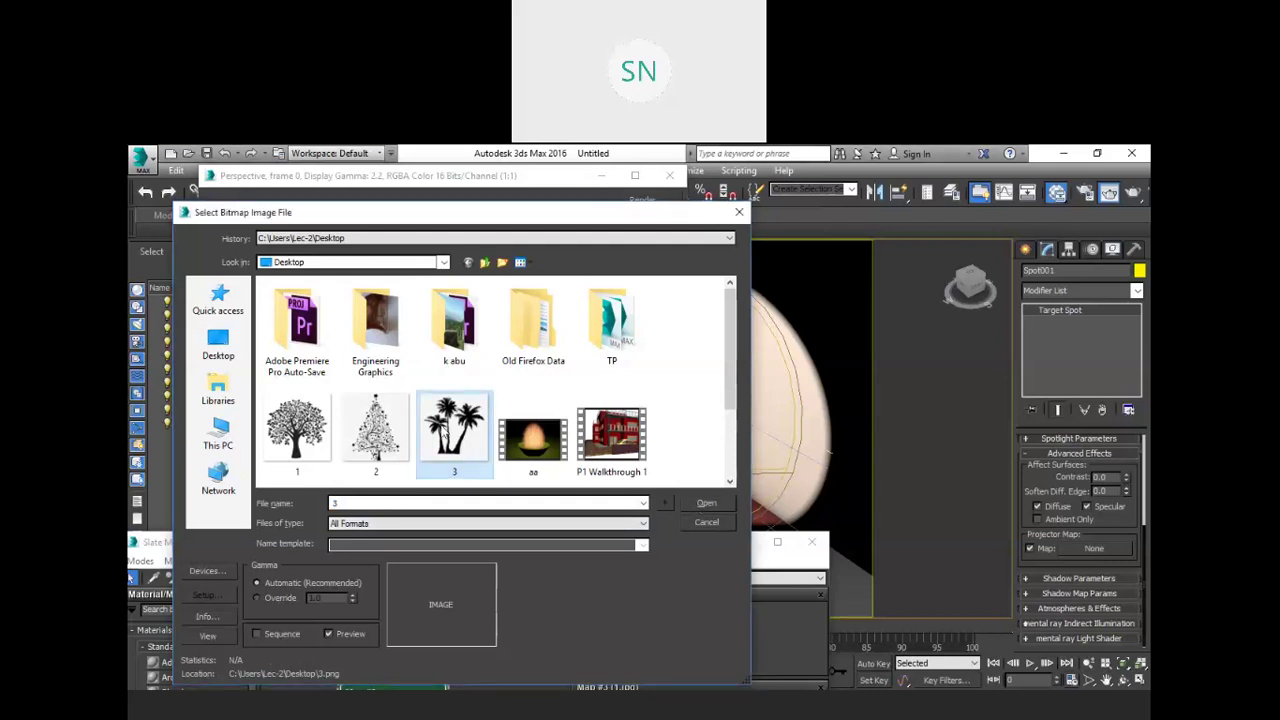
pyautogui.click(706, 504)
# Step: Filter the file list to PNG and load 3.png as projector Map #5
pyautogui.click(643, 523)
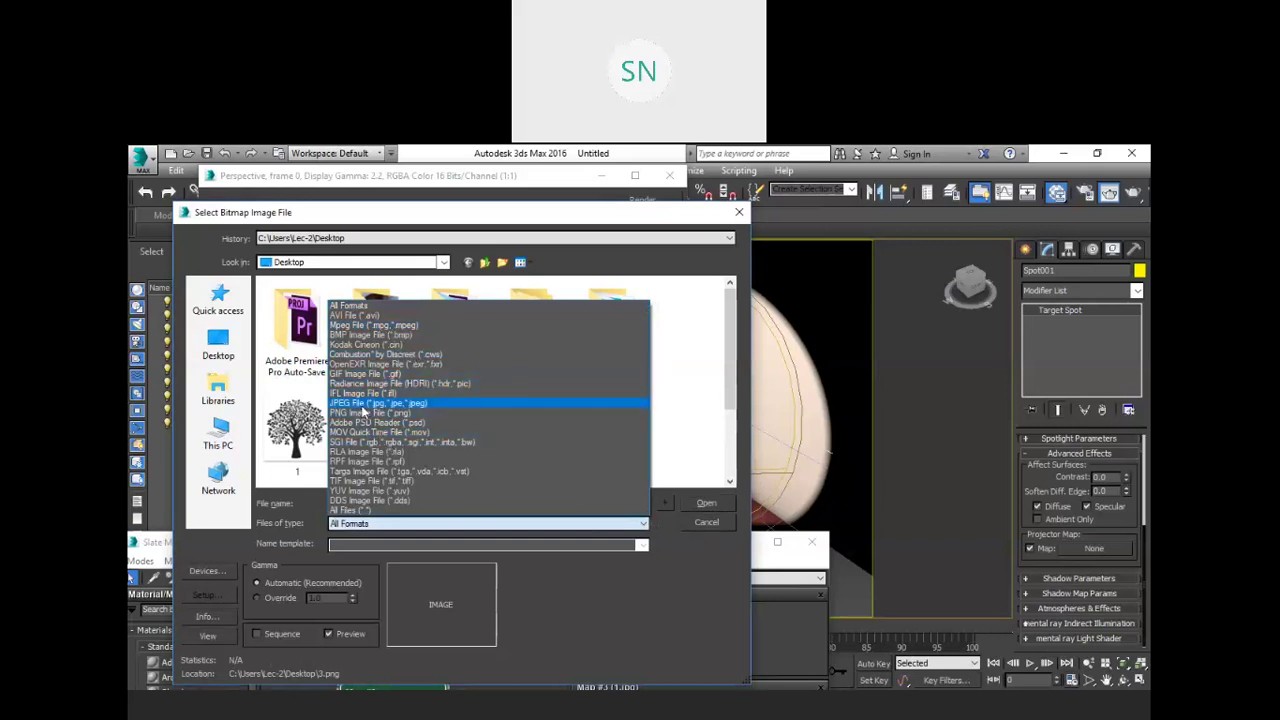
pyautogui.click(363, 404)
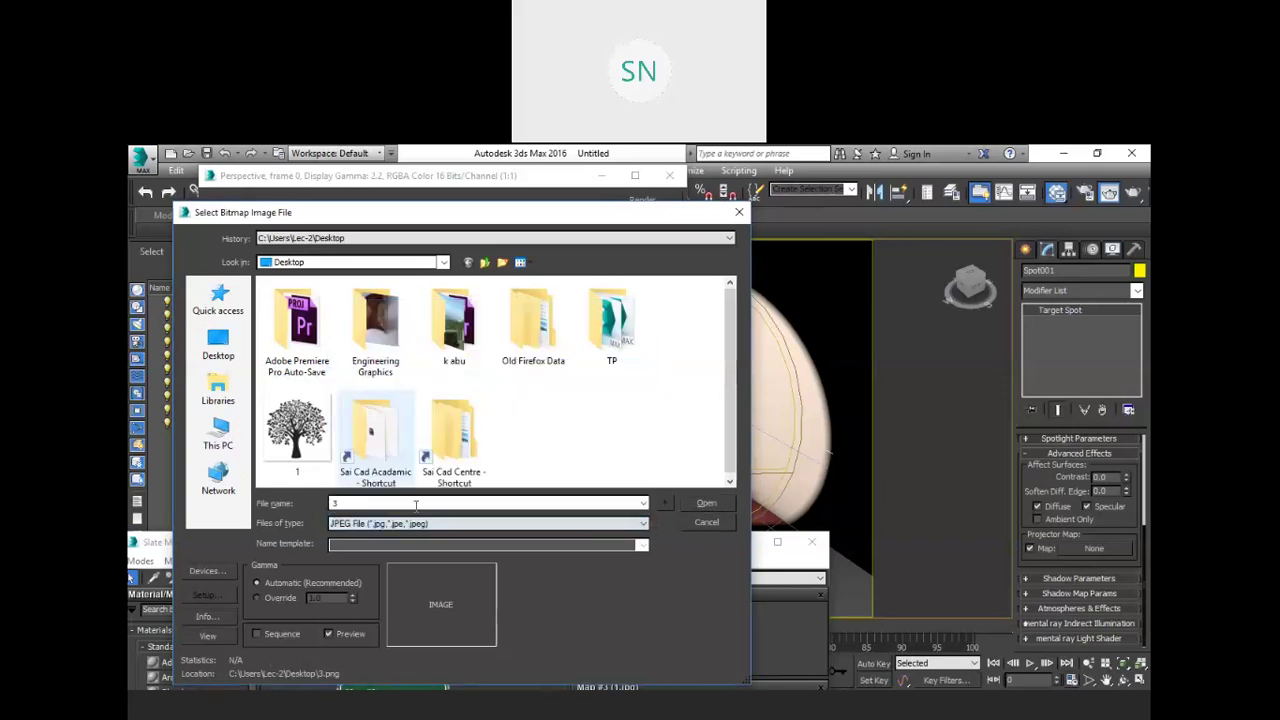
pyautogui.click(416, 523)
pyautogui.click(405, 411)
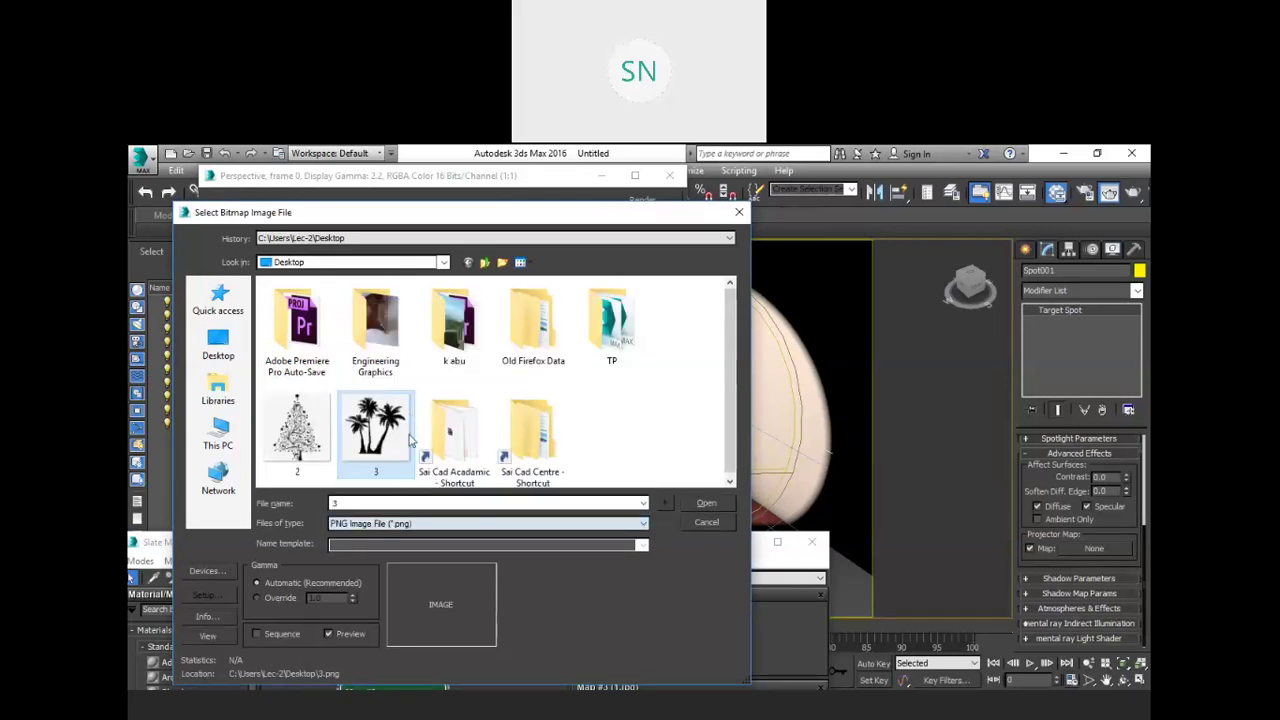
pyautogui.click(707, 504)
pyautogui.click(707, 508)
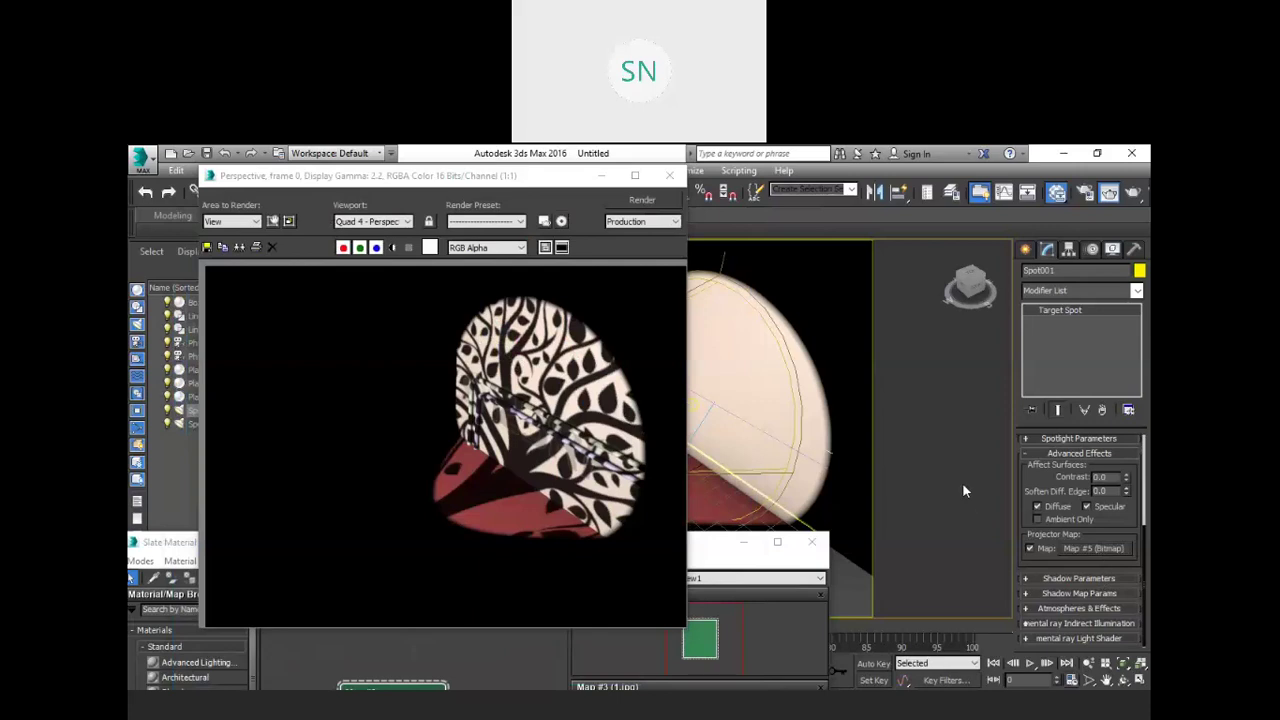
# Step: Re-render the scene and bring up the projector map types again
pyautogui.click(624, 205)
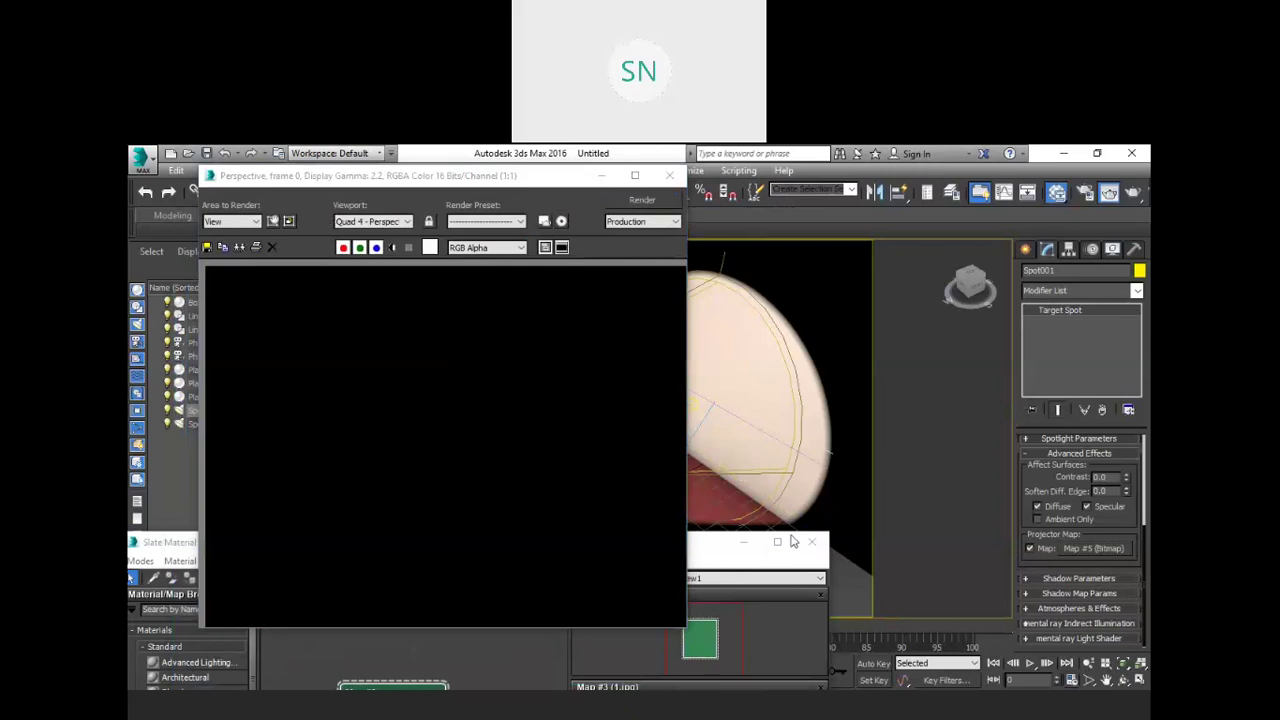
pyautogui.click(1087, 506)
pyautogui.click(1105, 548)
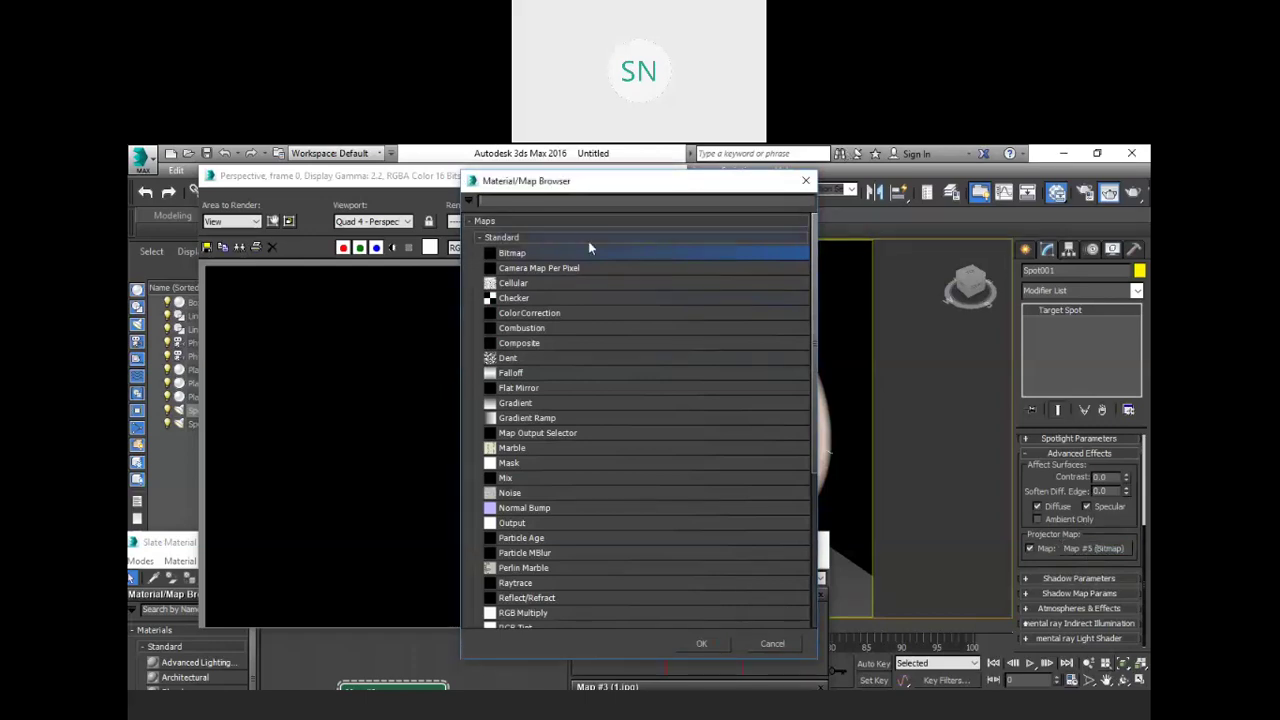
# Step: Close the map browser, clear the projector map, and render without a projection
pyautogui.click(806, 181)
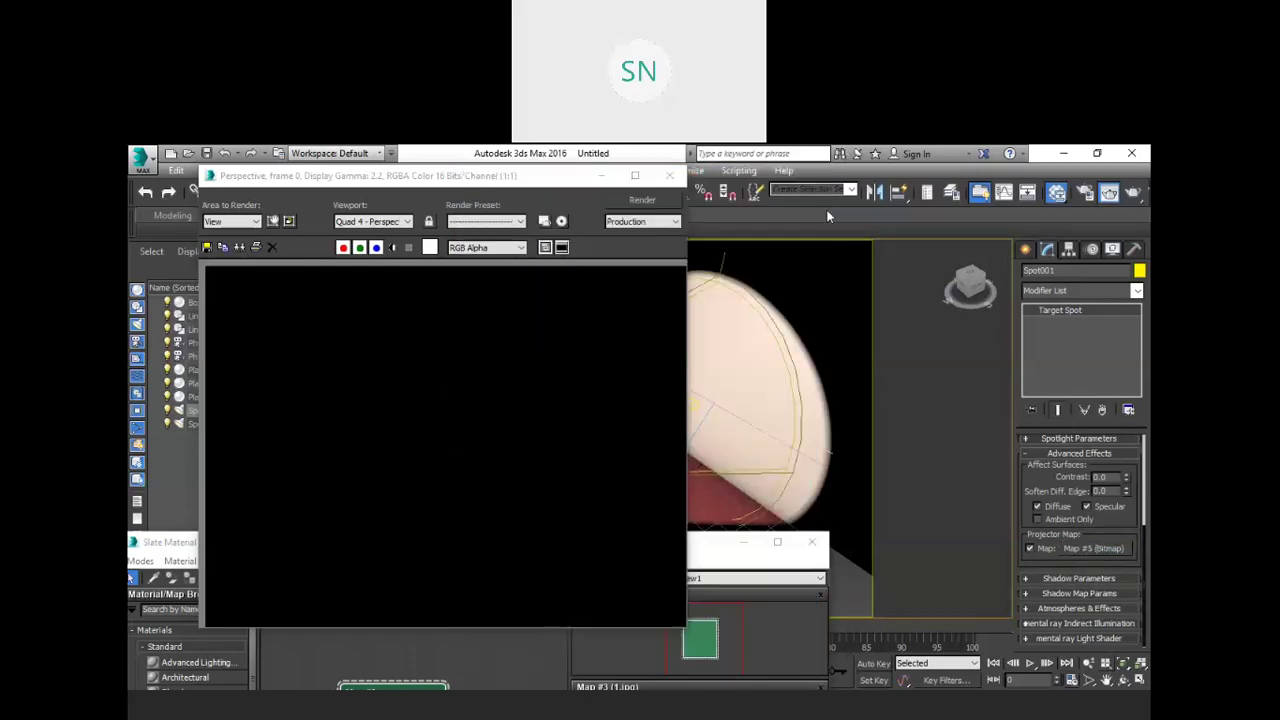
pyautogui.rightClick(1095, 553)
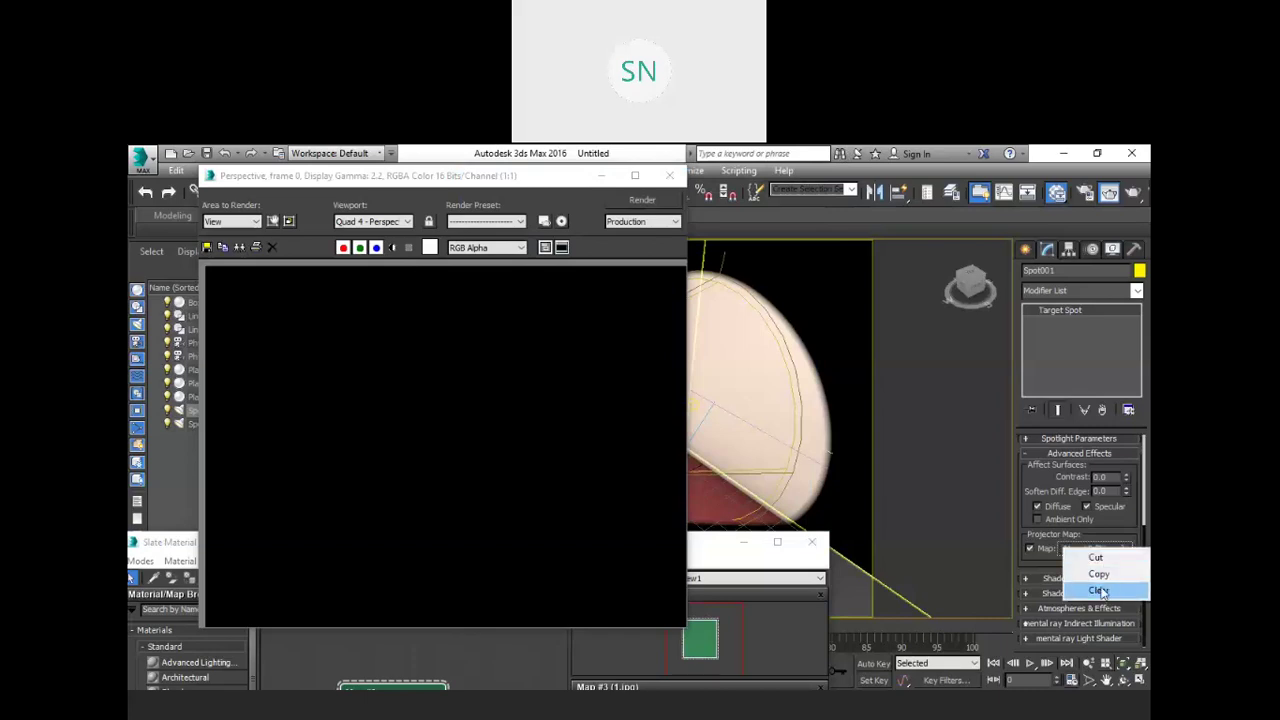
pyautogui.click(1098, 588)
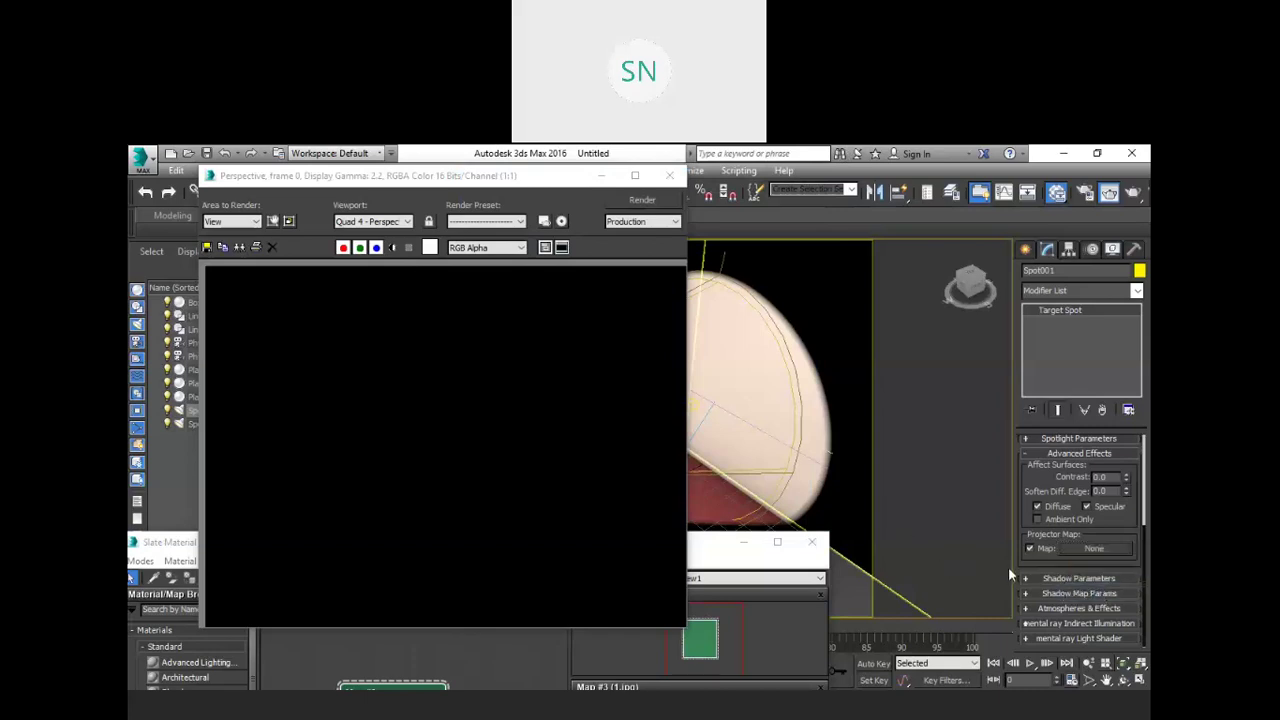
pyautogui.click(388, 396)
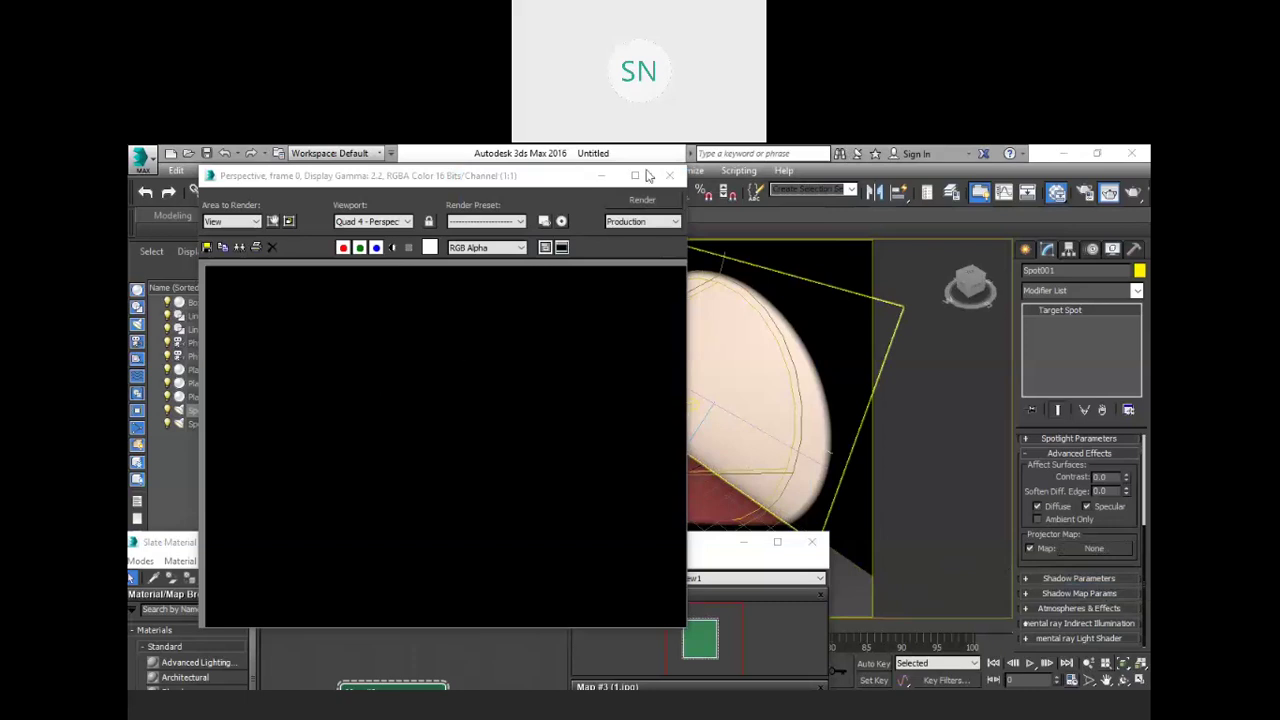
pyautogui.click(642, 200)
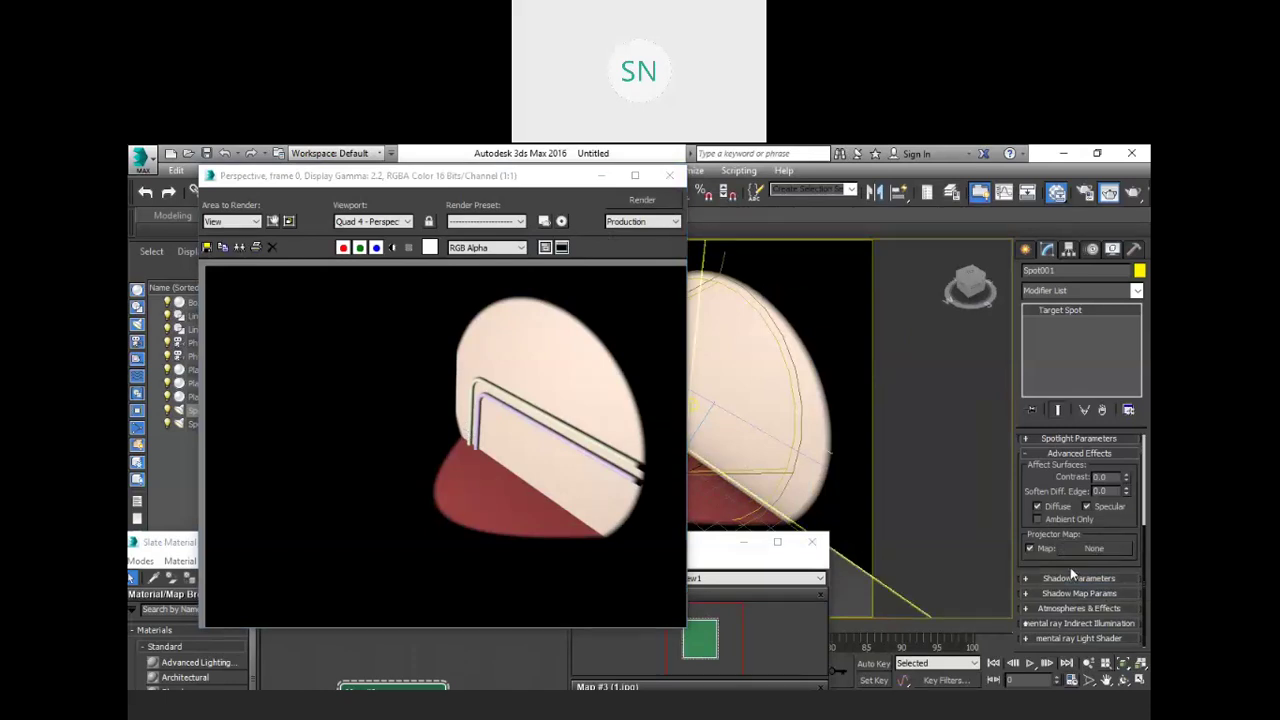
# Step: Assign 1.jpg as a Bitmap projector map (Map #6) and render the tree projection
pyautogui.click(1094, 549)
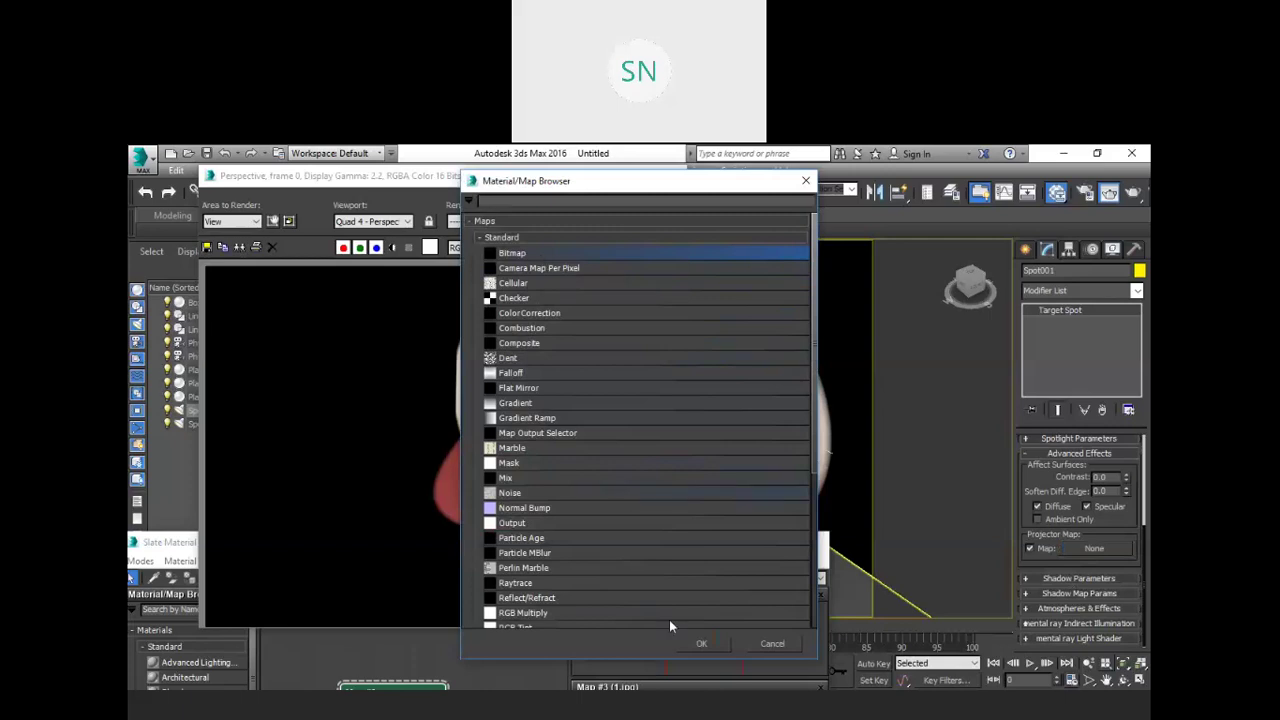
pyautogui.click(700, 643)
pyautogui.click(297, 425)
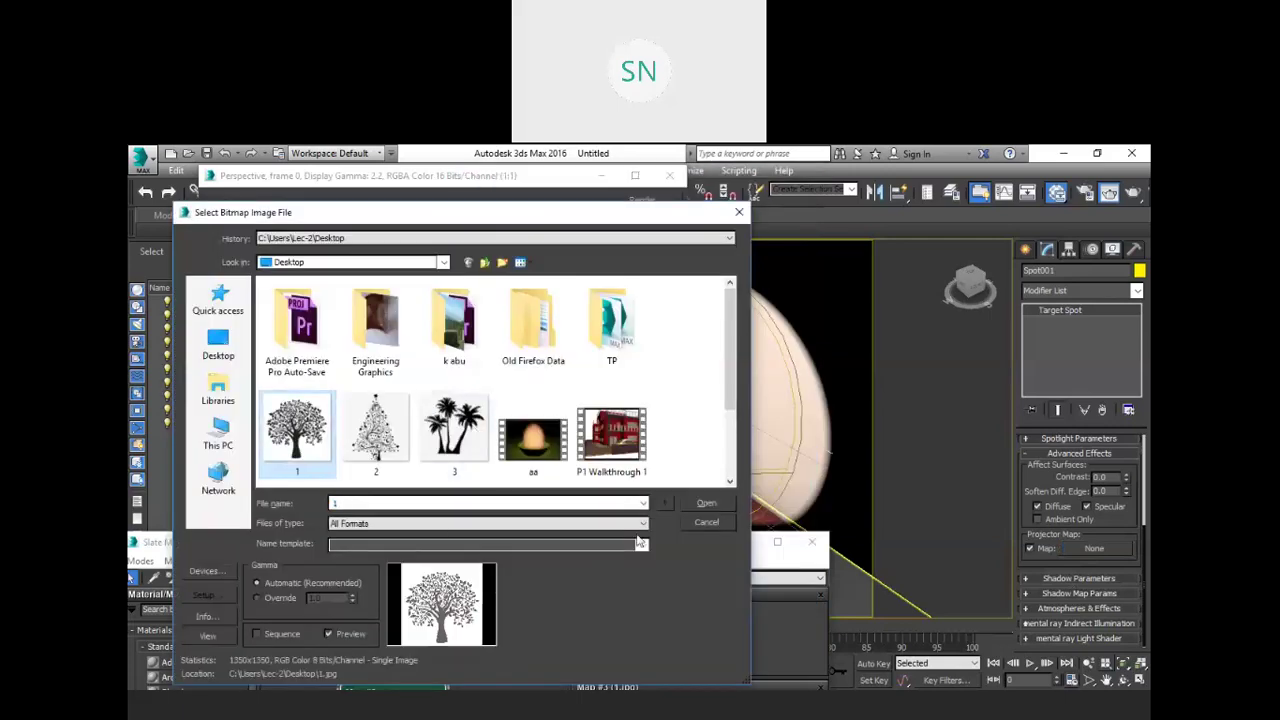
pyautogui.click(692, 503)
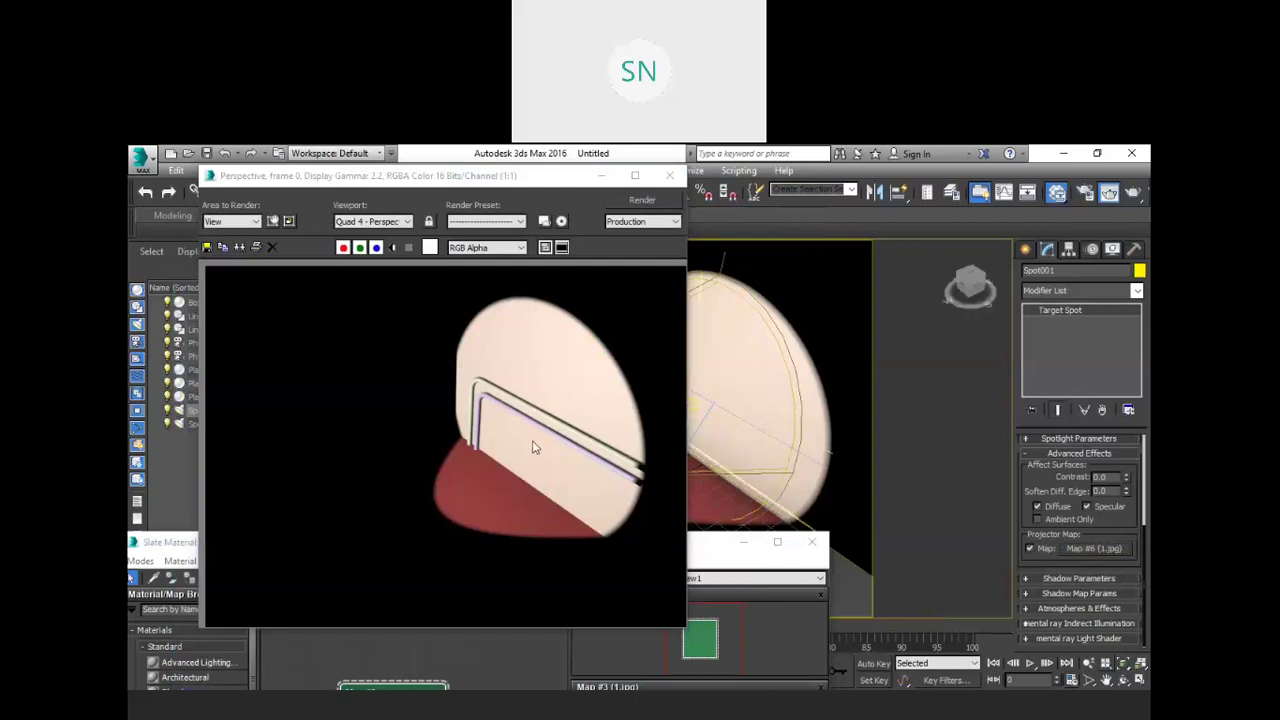
pyautogui.click(650, 201)
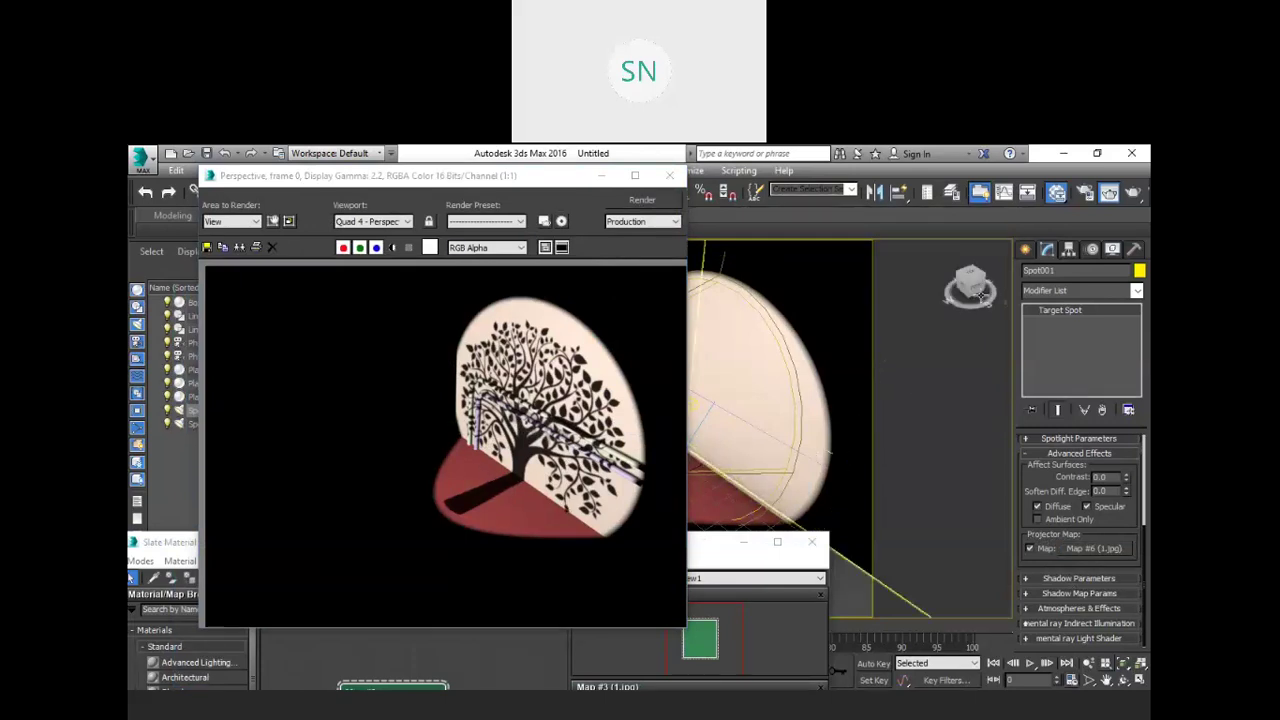
pyautogui.click(1025, 250)
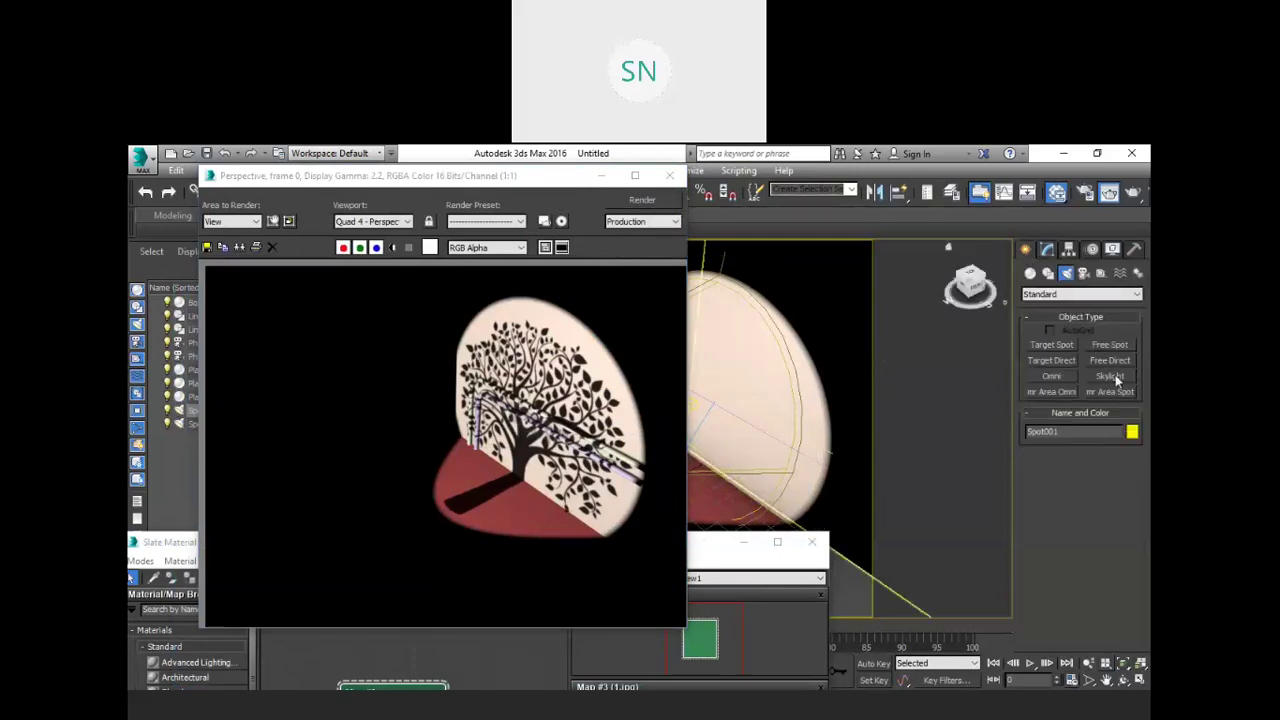
# Step: Add Skylight001 to the scene and render the room with it
pyautogui.click(1110, 376)
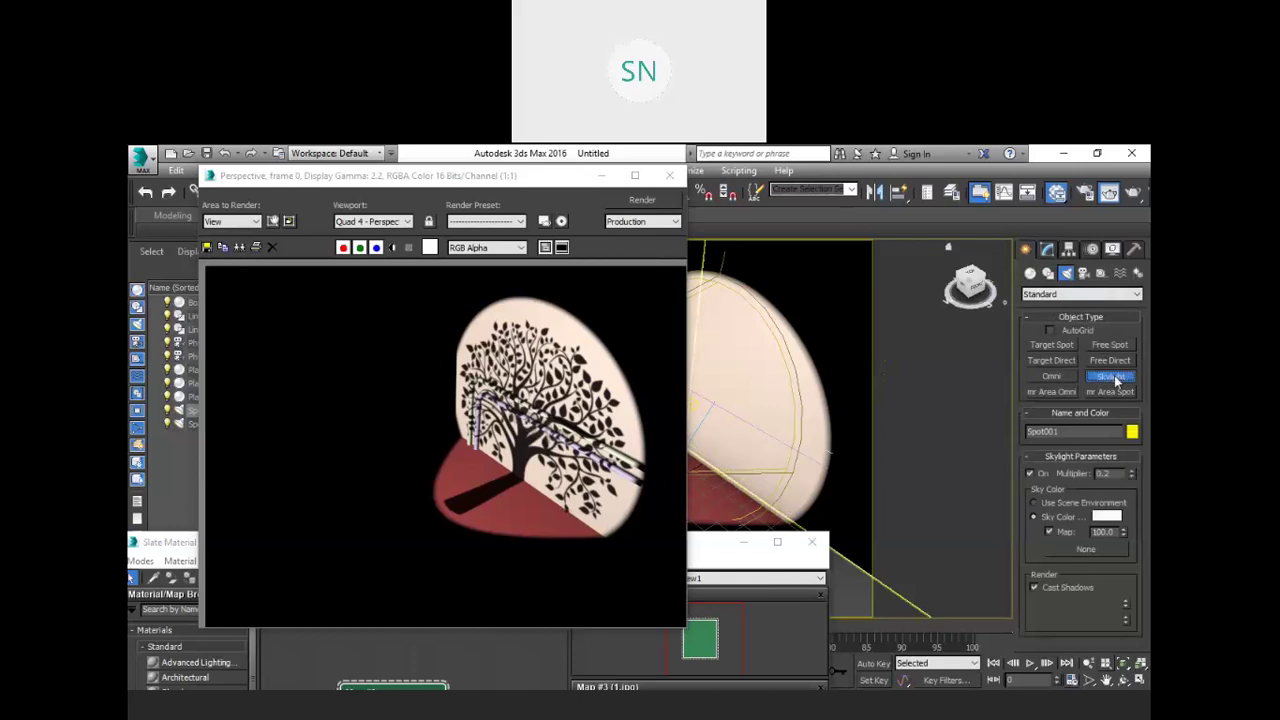
pyautogui.click(956, 514)
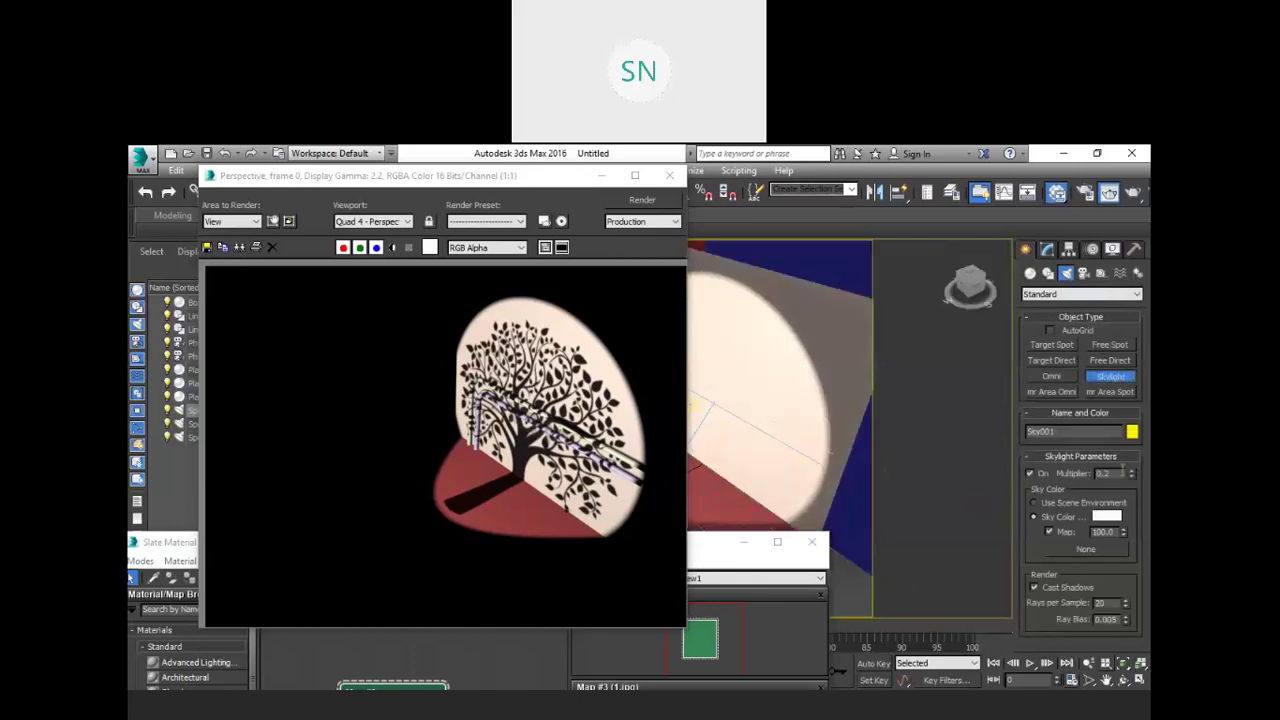
pyautogui.doubleClick(1100, 473)
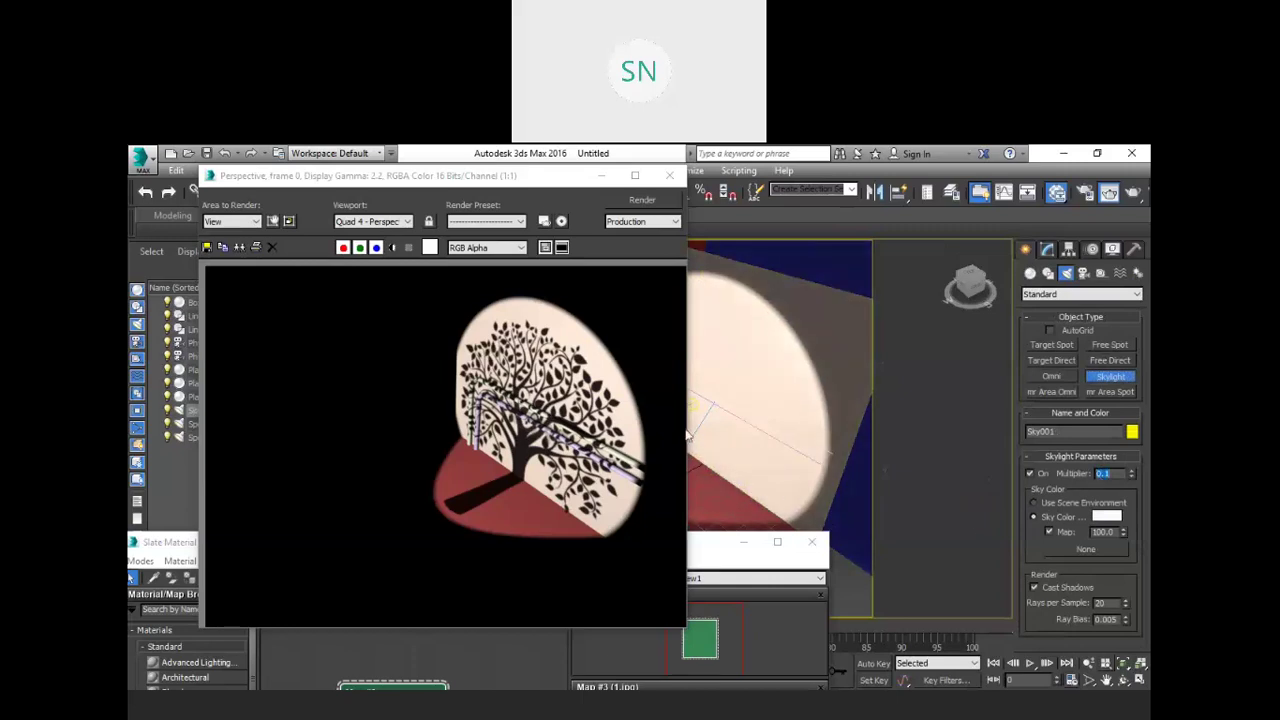
pyautogui.click(641, 202)
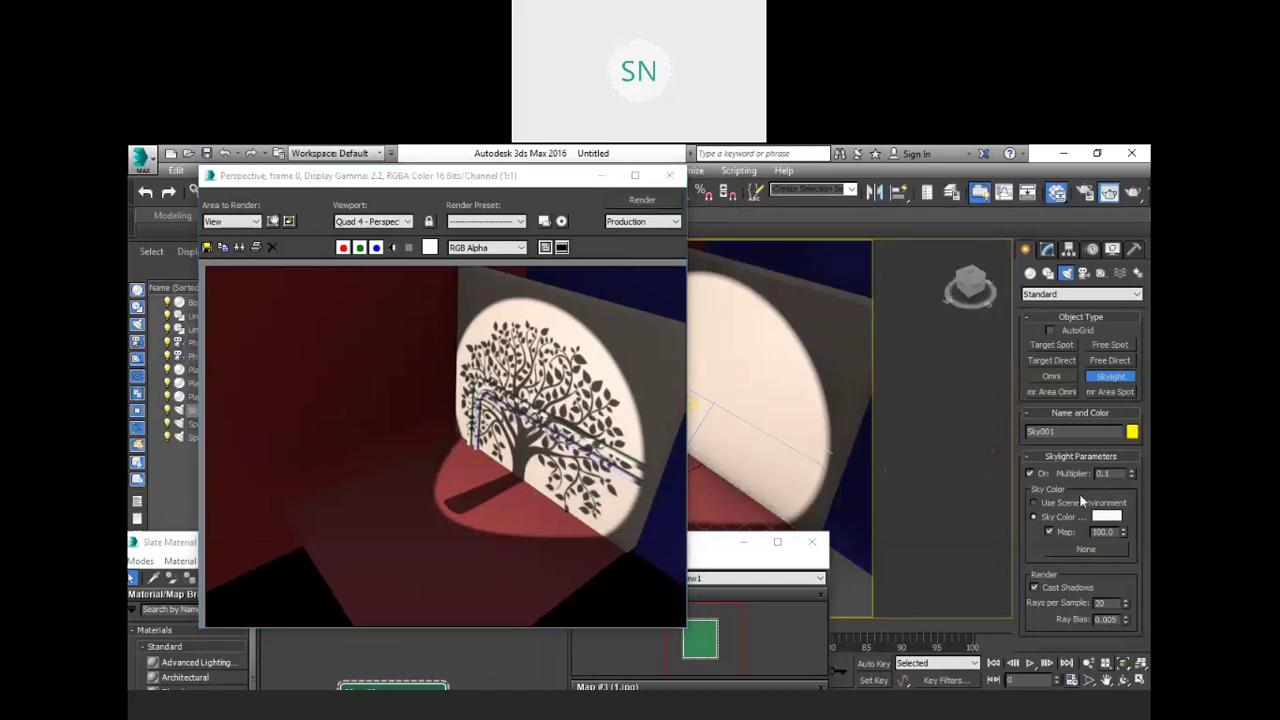
# Step: Set the skylight multiplier to 0.05 and re-render
pyautogui.doubleClick(1103, 473)
pyautogui.write('0.05')
pyautogui.press('Return')
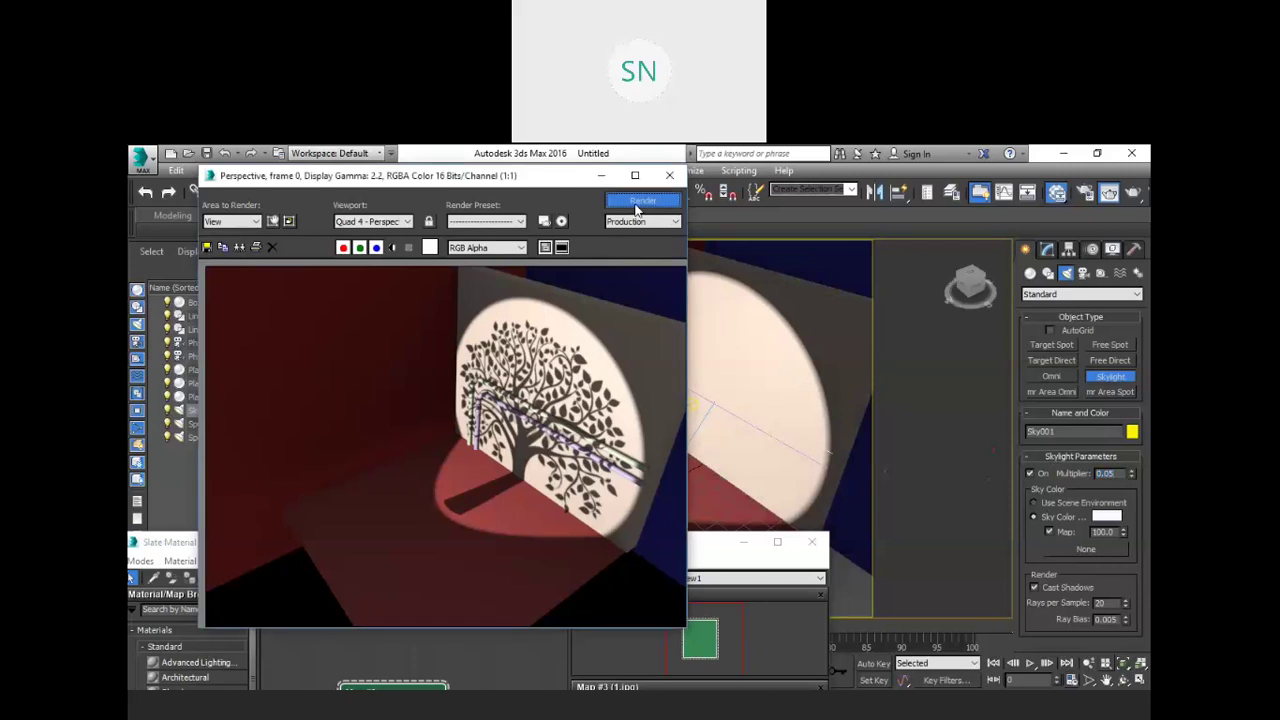
pyautogui.click(642, 199)
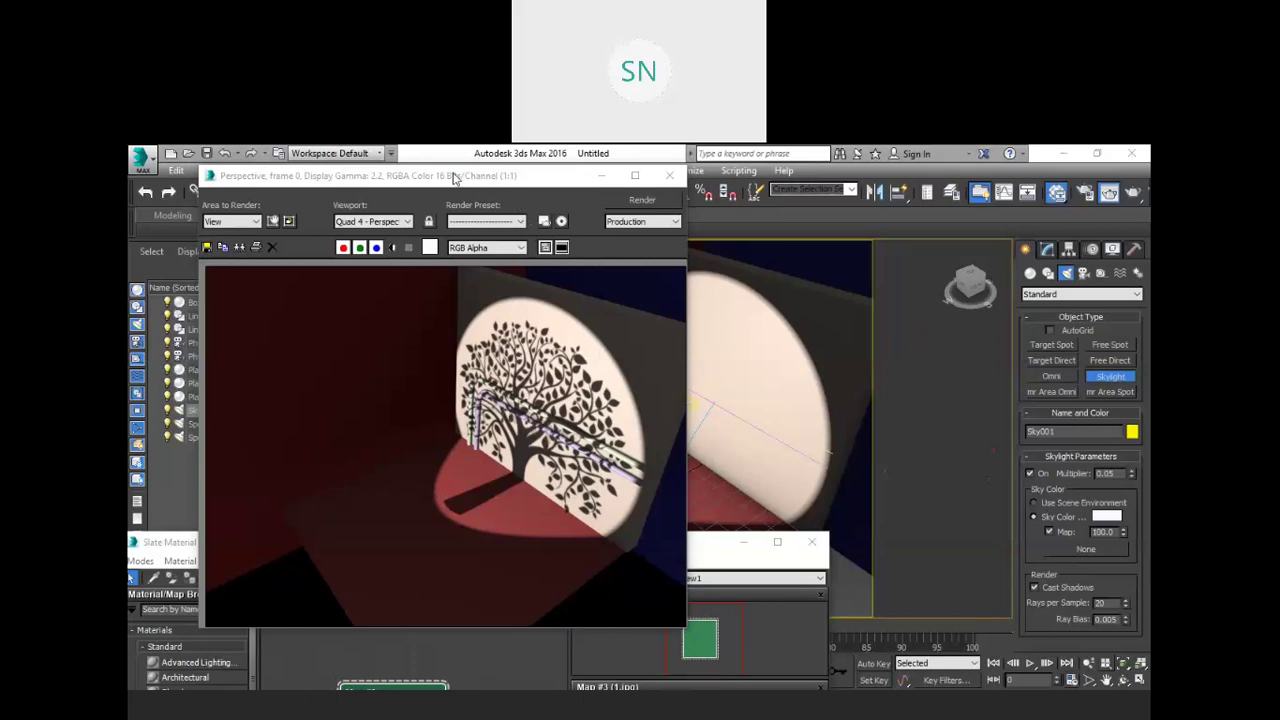
# Step: Find the extra skylight Sky001 in the Light Lister and delete it
pyautogui.click(600, 178)
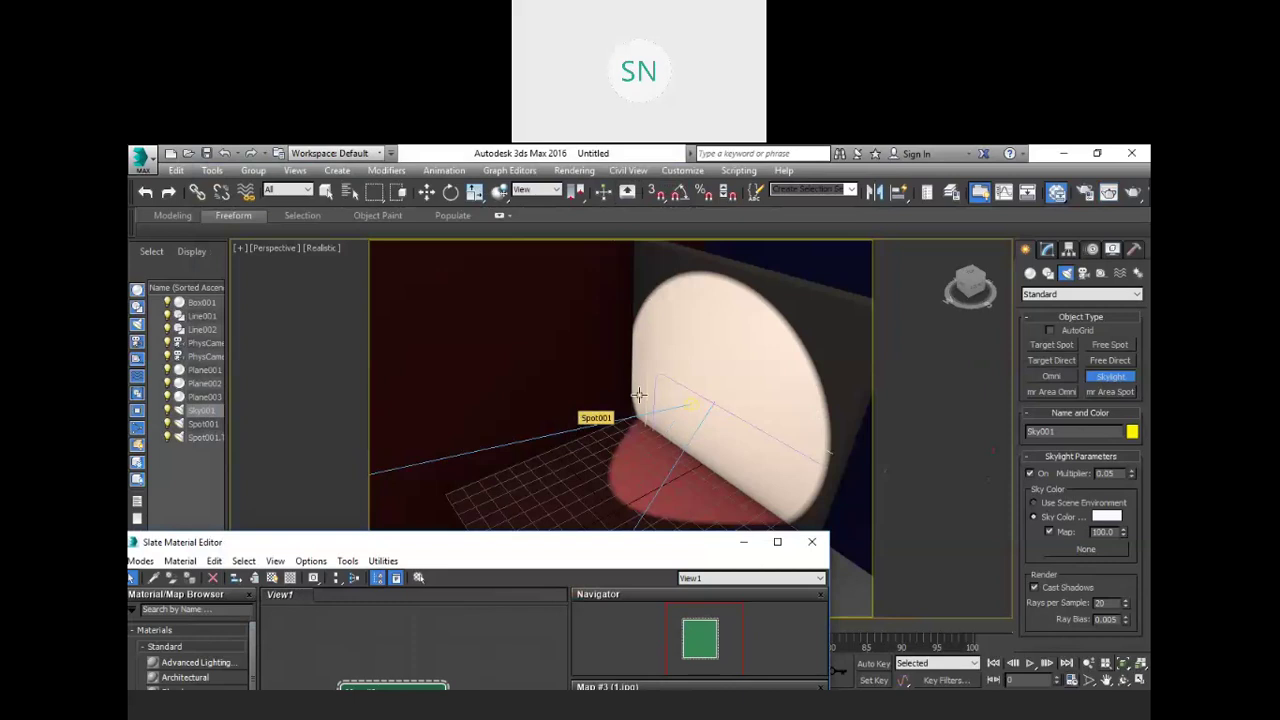
pyautogui.scroll(-5, 711, 391)
pyautogui.scroll(3, 660, 403)
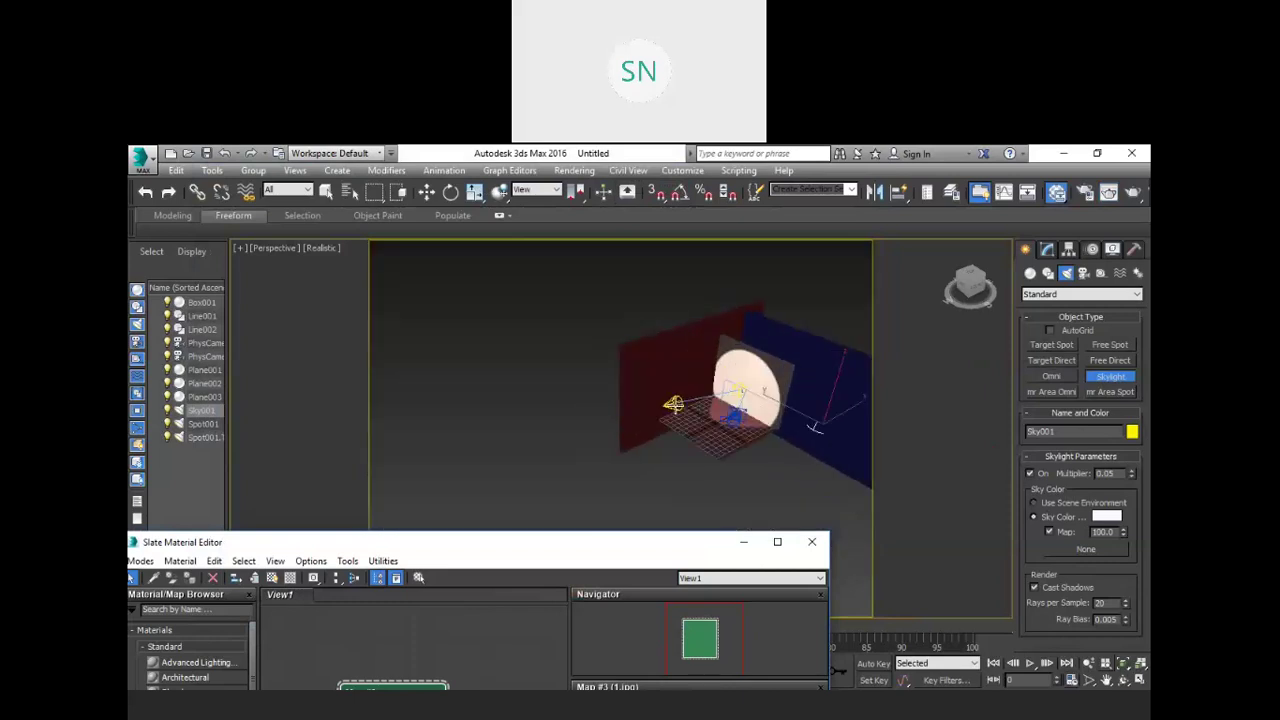
pyautogui.click(673, 405)
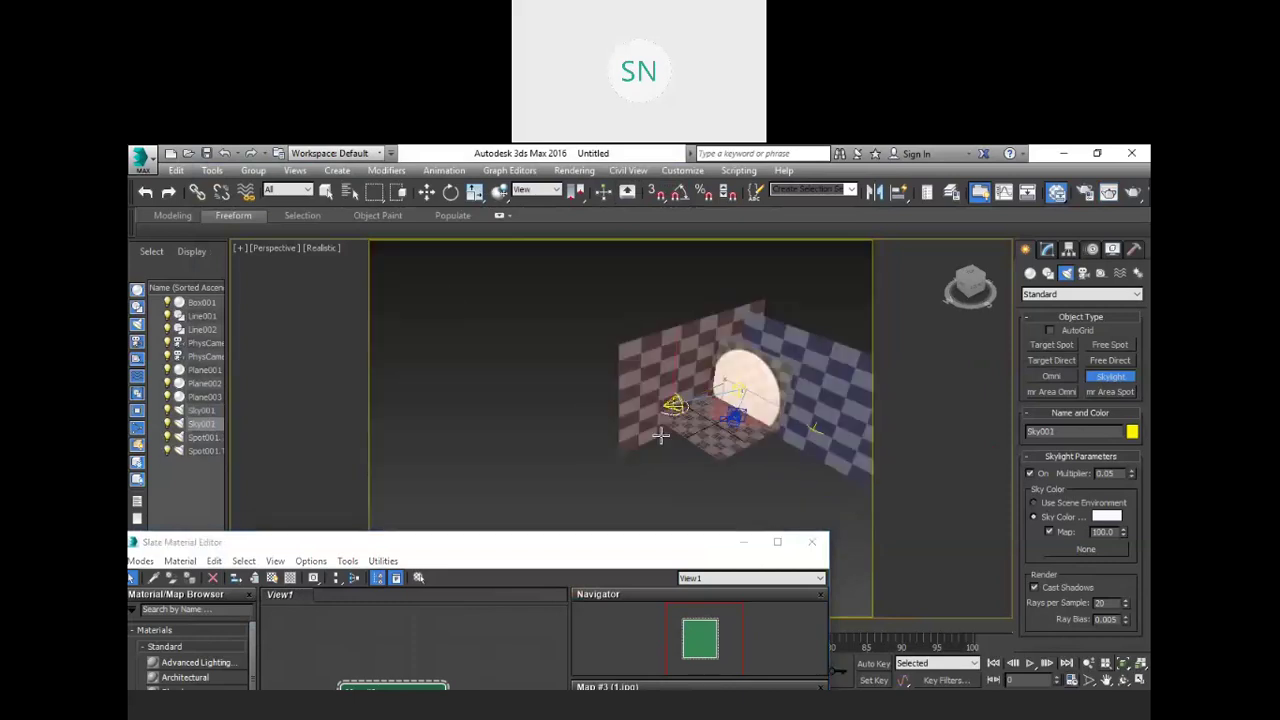
pyautogui.click(212, 170)
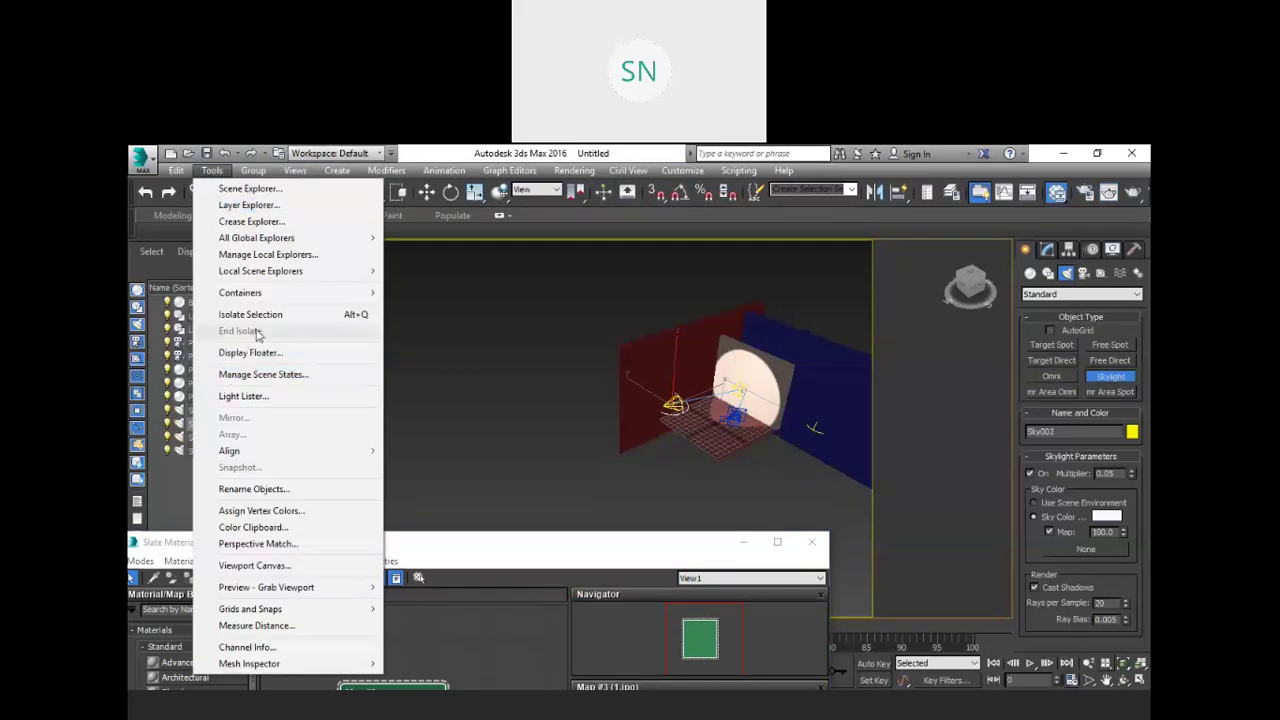
pyautogui.click(250, 396)
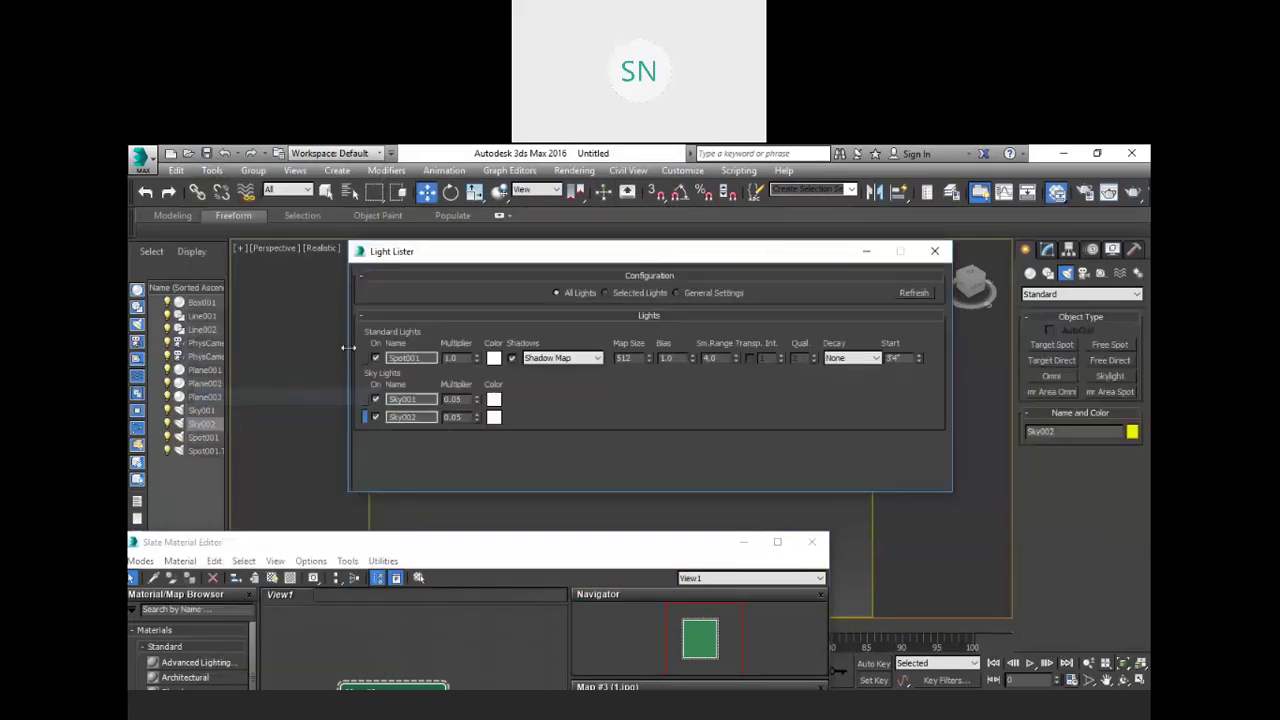
pyautogui.click(366, 401)
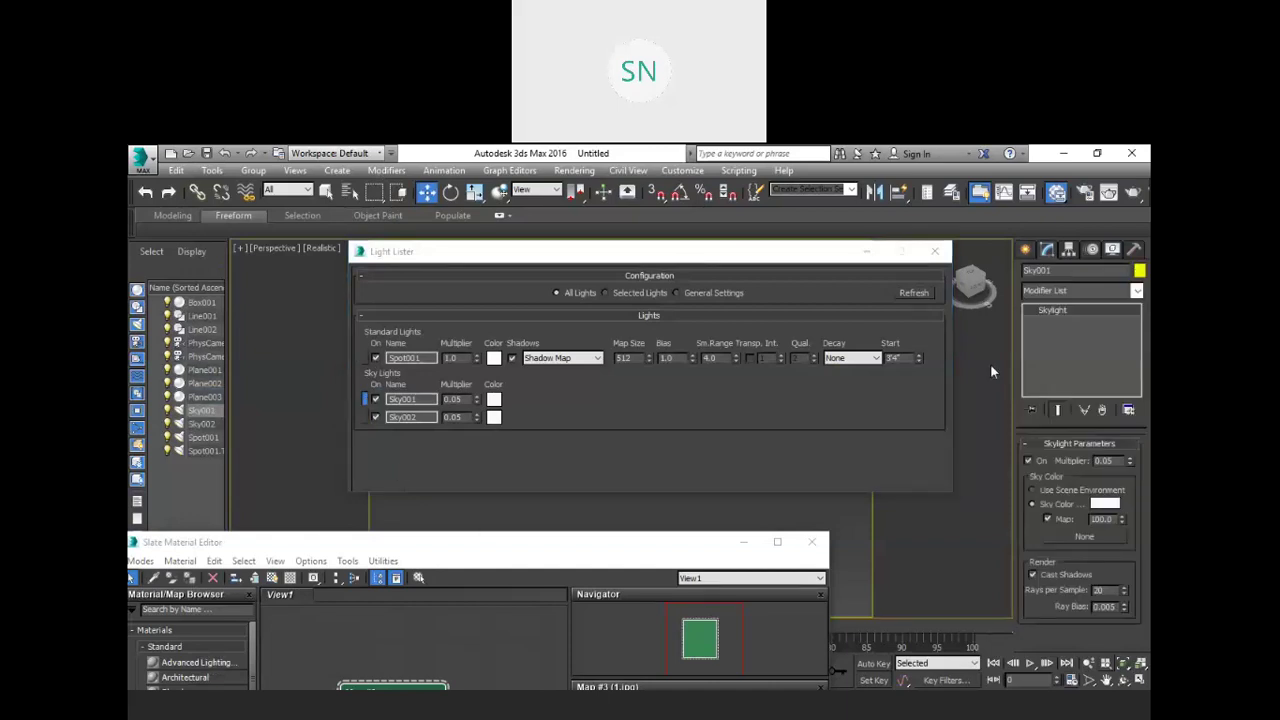
pyautogui.click(866, 251)
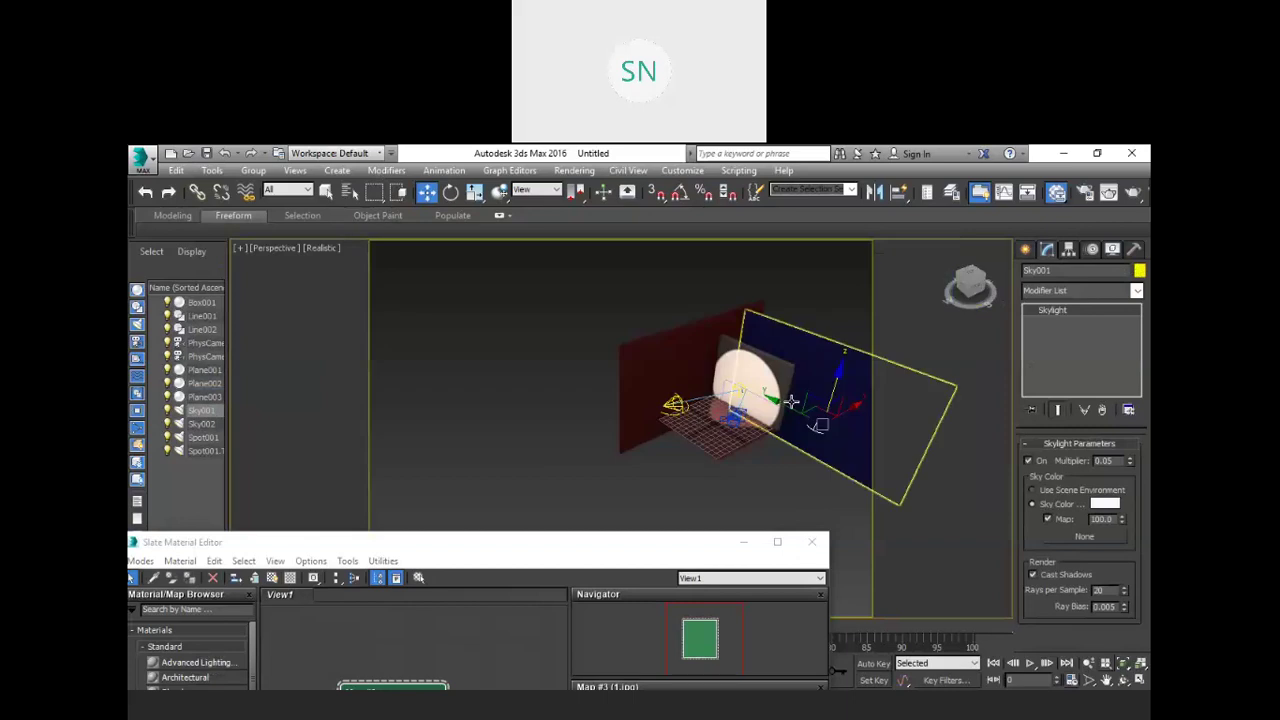
pyautogui.press('Delete')
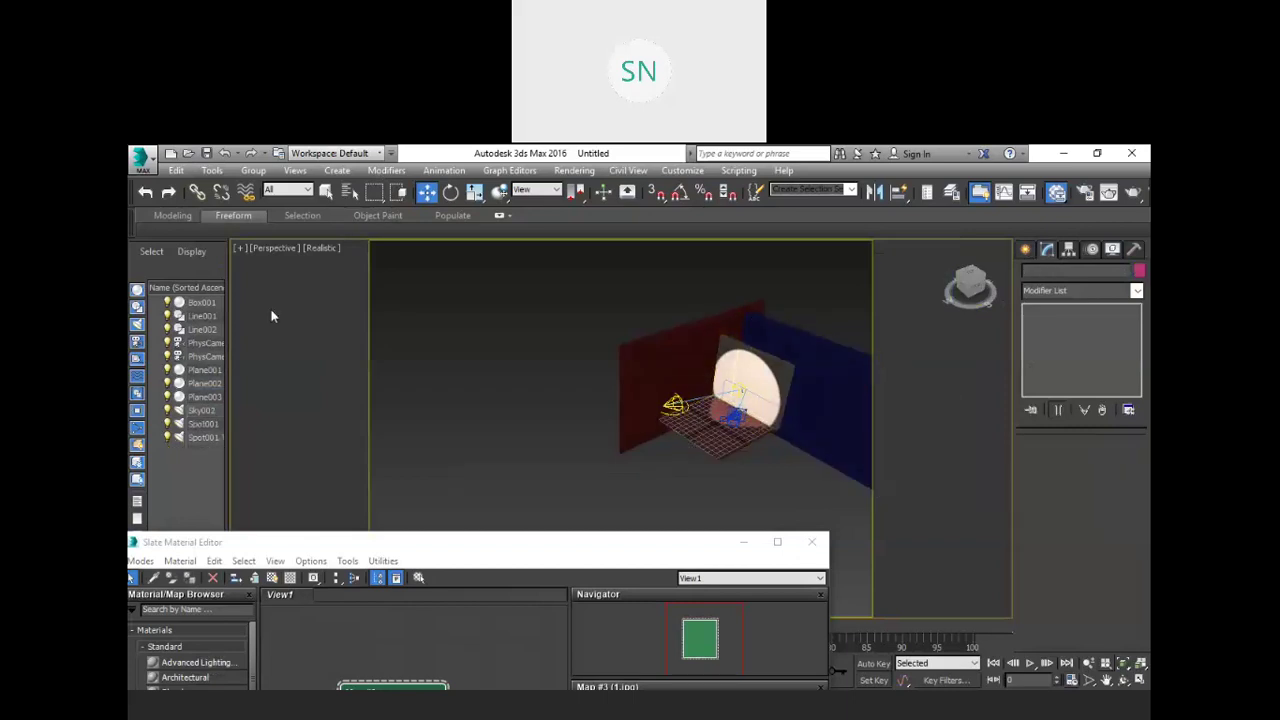
# Step: Close the Slate Material Editor and render the perspective view with Shift+Q
pyautogui.click(212, 170)
pyautogui.click(246, 396)
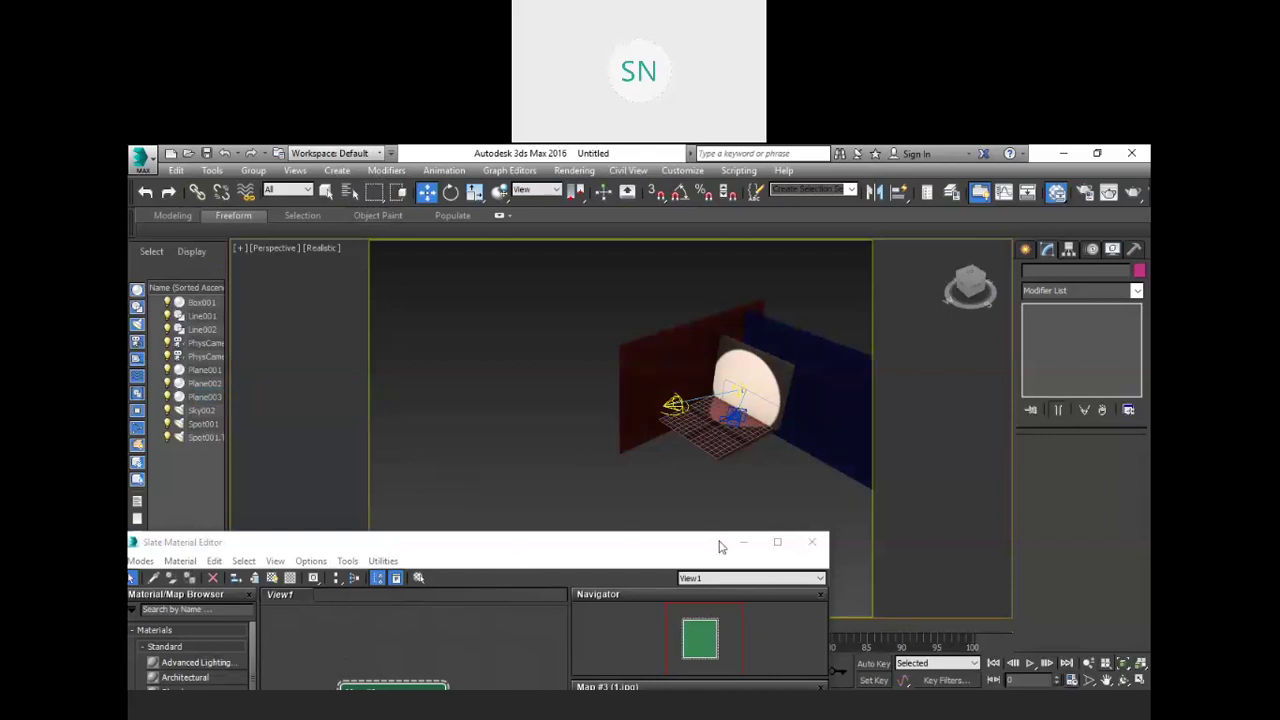
pyautogui.click(818, 549)
pyautogui.click(818, 549)
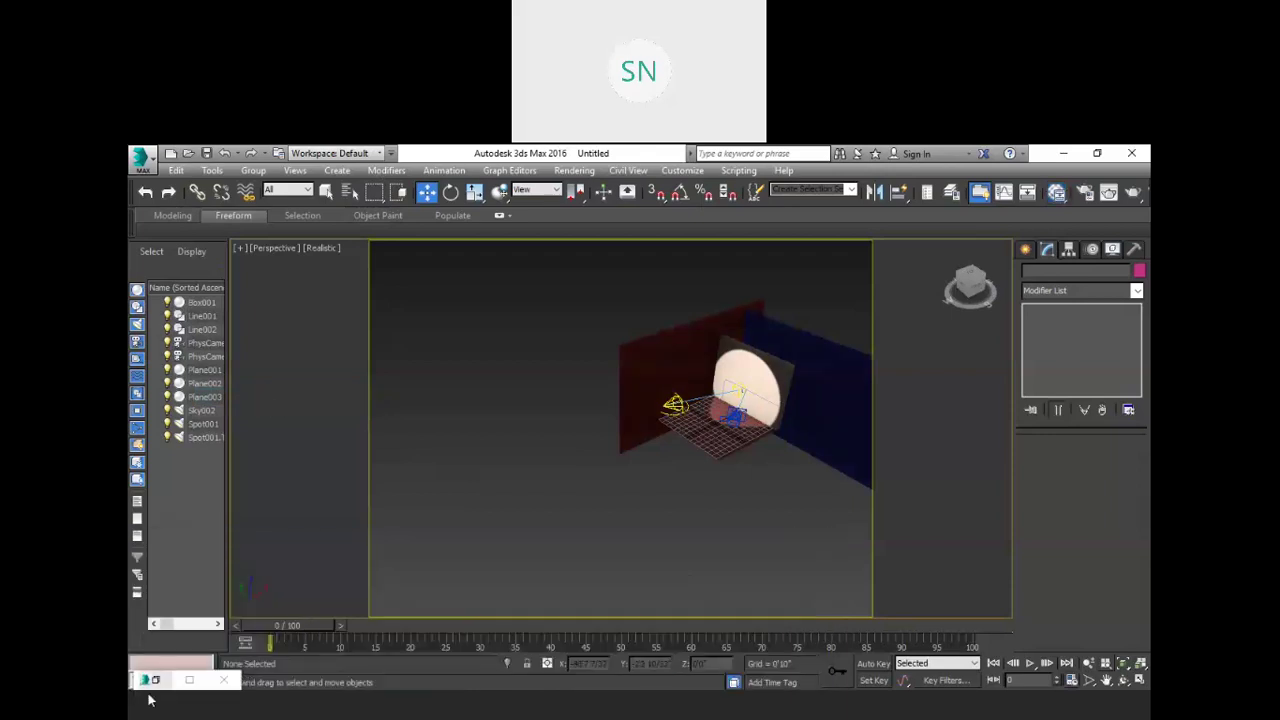
pyautogui.hotkey('shift', 'q')
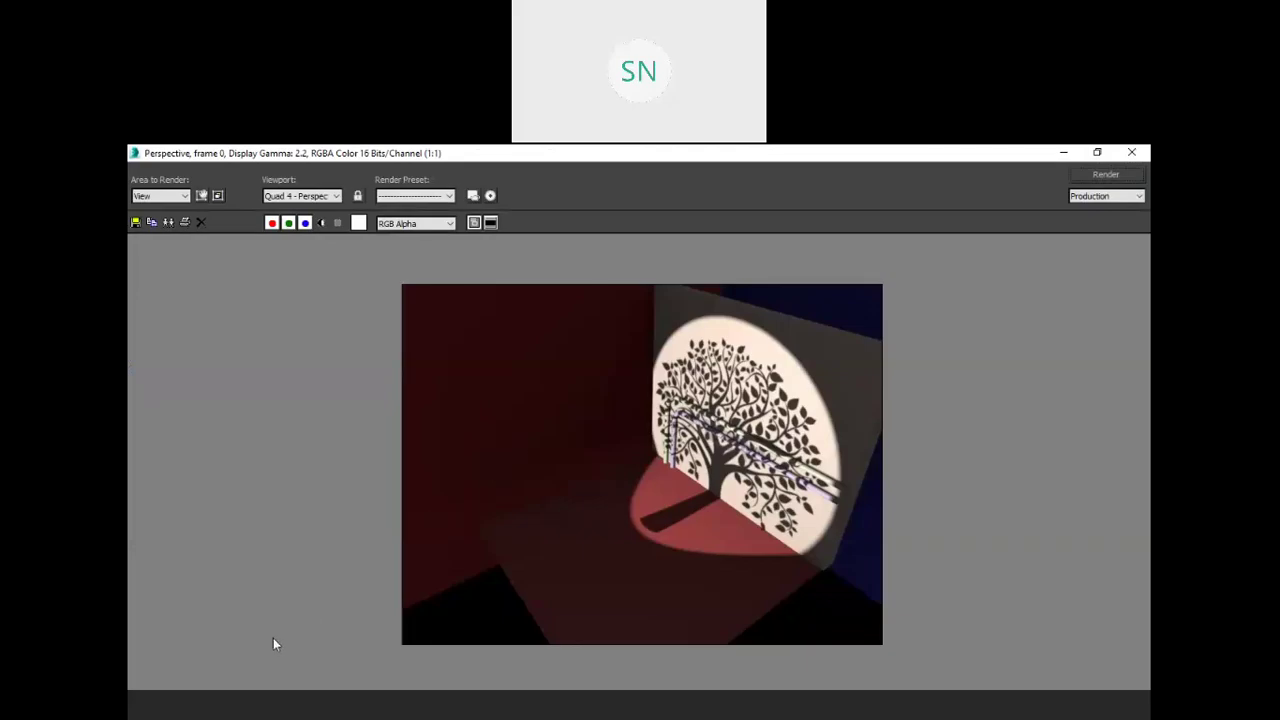
pyautogui.click(1097, 152)
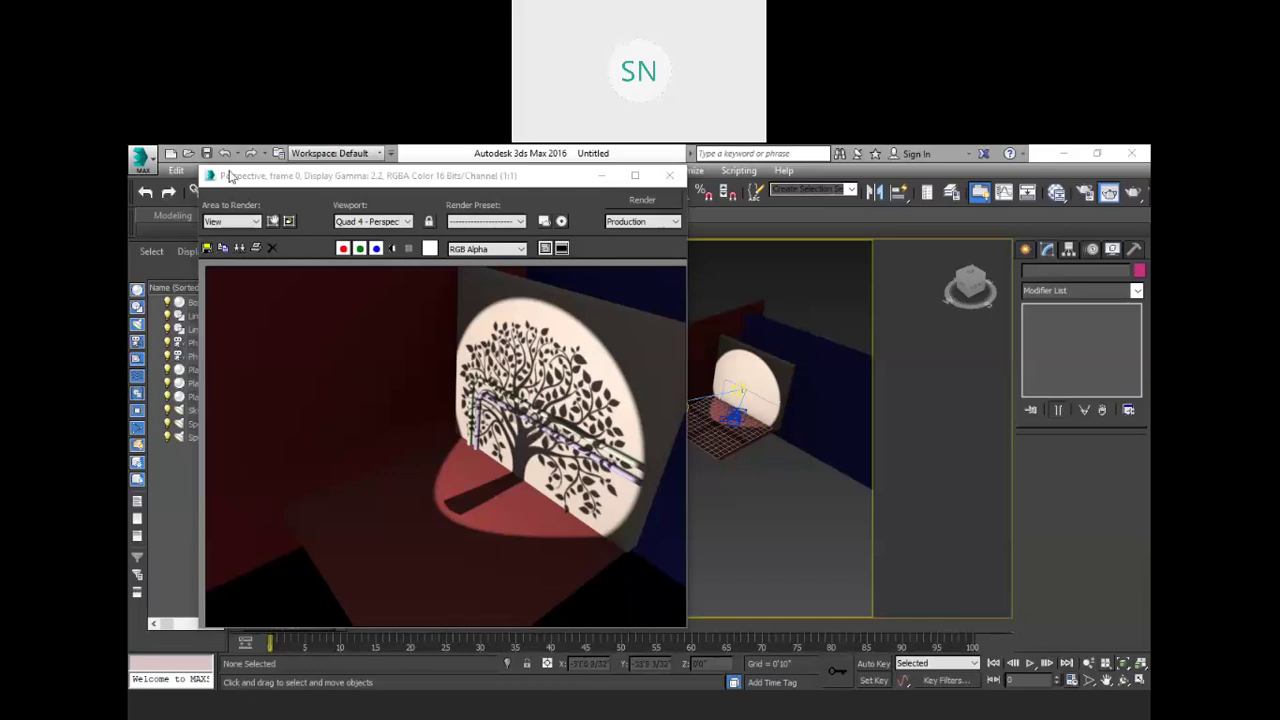
pyautogui.moveTo(232, 183); pyautogui.dragTo(285, 196)
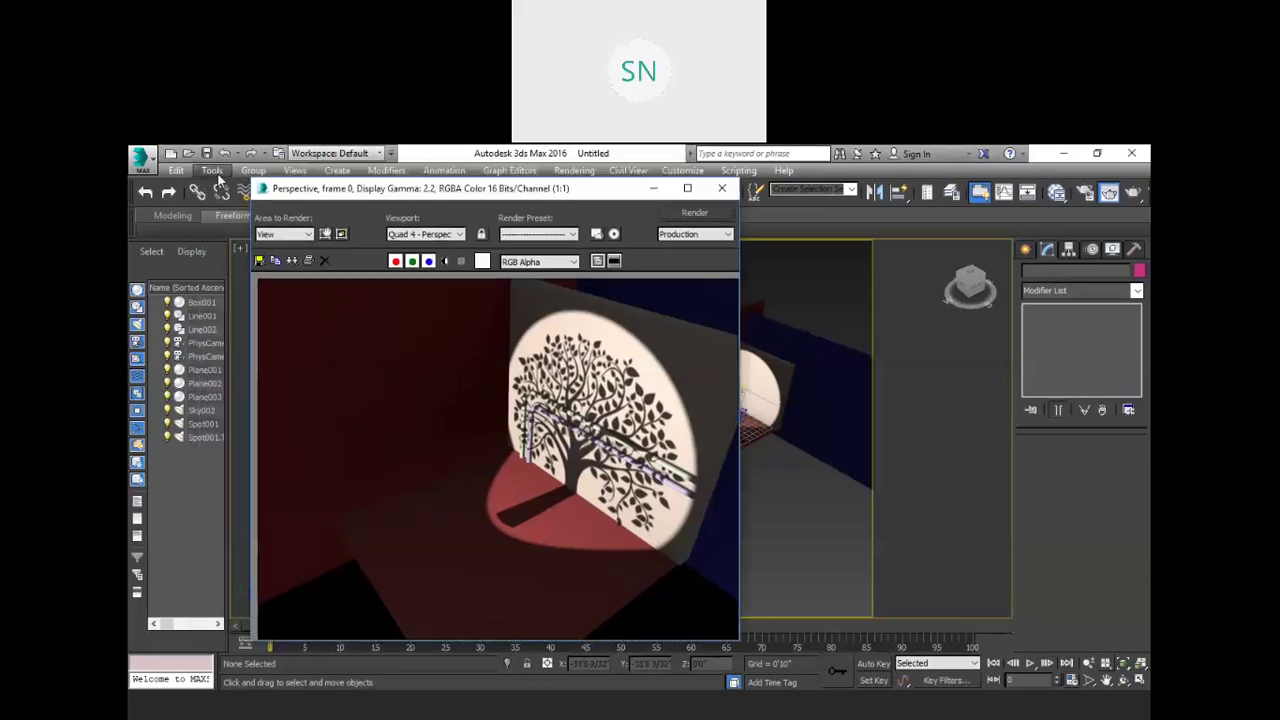
# Step: Select Spot001 via the Light Lister, close the render window, and drag the spotlight
pyautogui.click(211, 170)
pyautogui.click(245, 396)
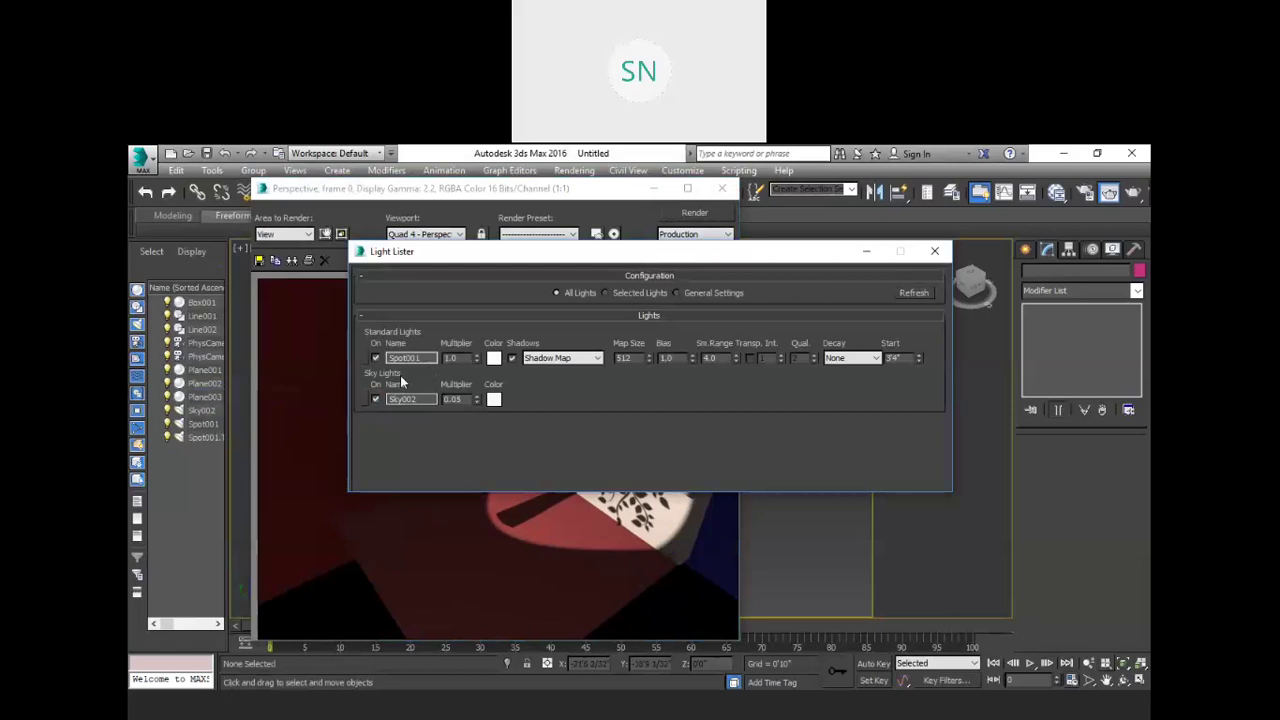
pyautogui.click(366, 358)
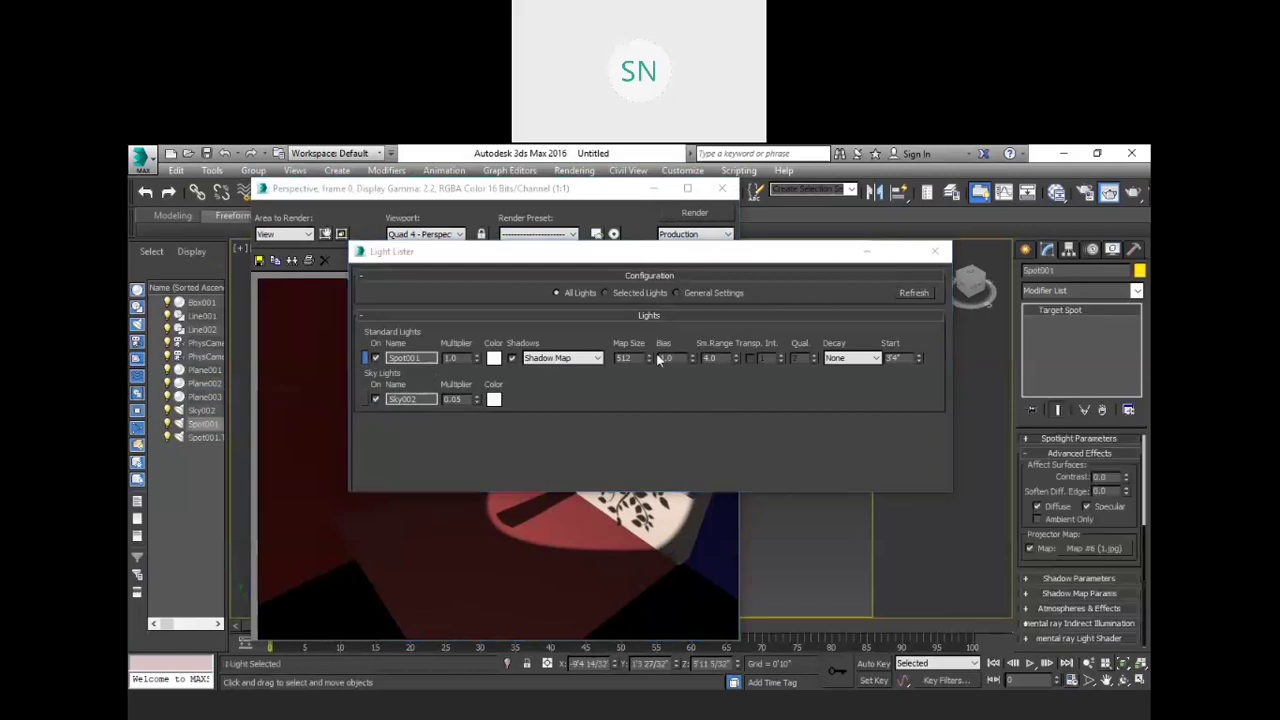
pyautogui.click(932, 252)
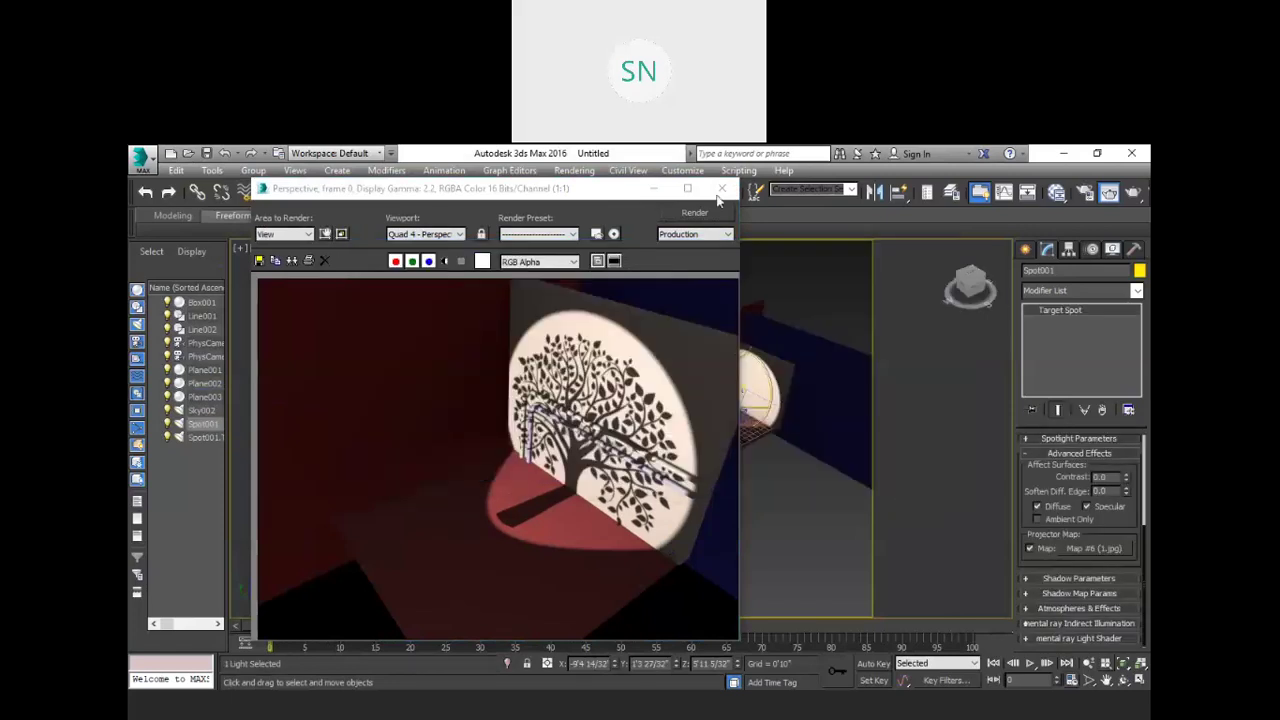
pyautogui.click(722, 188)
pyautogui.moveTo(674, 404); pyautogui.dragTo(586, 439)
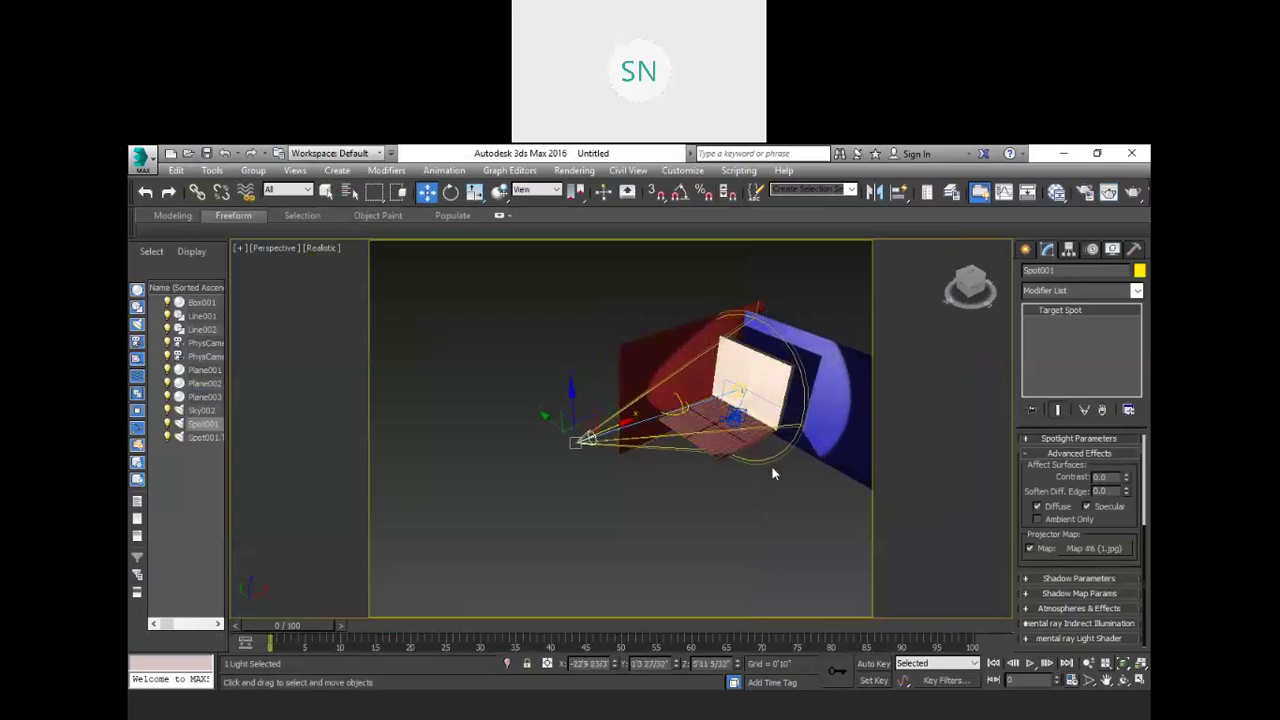
# Step: Switch to the PhysCamera001 view, test-render it, then cancel and close the frame window
pyautogui.press('c')
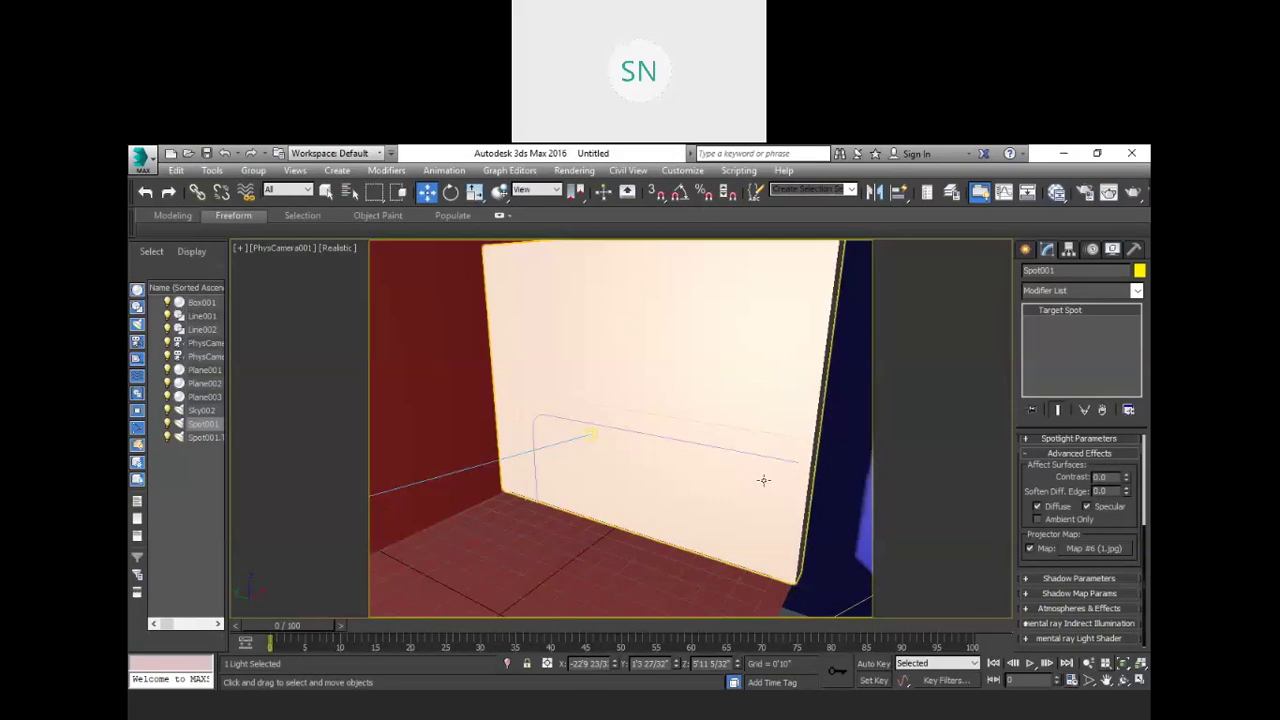
pyautogui.hotkey('shift', 'q')
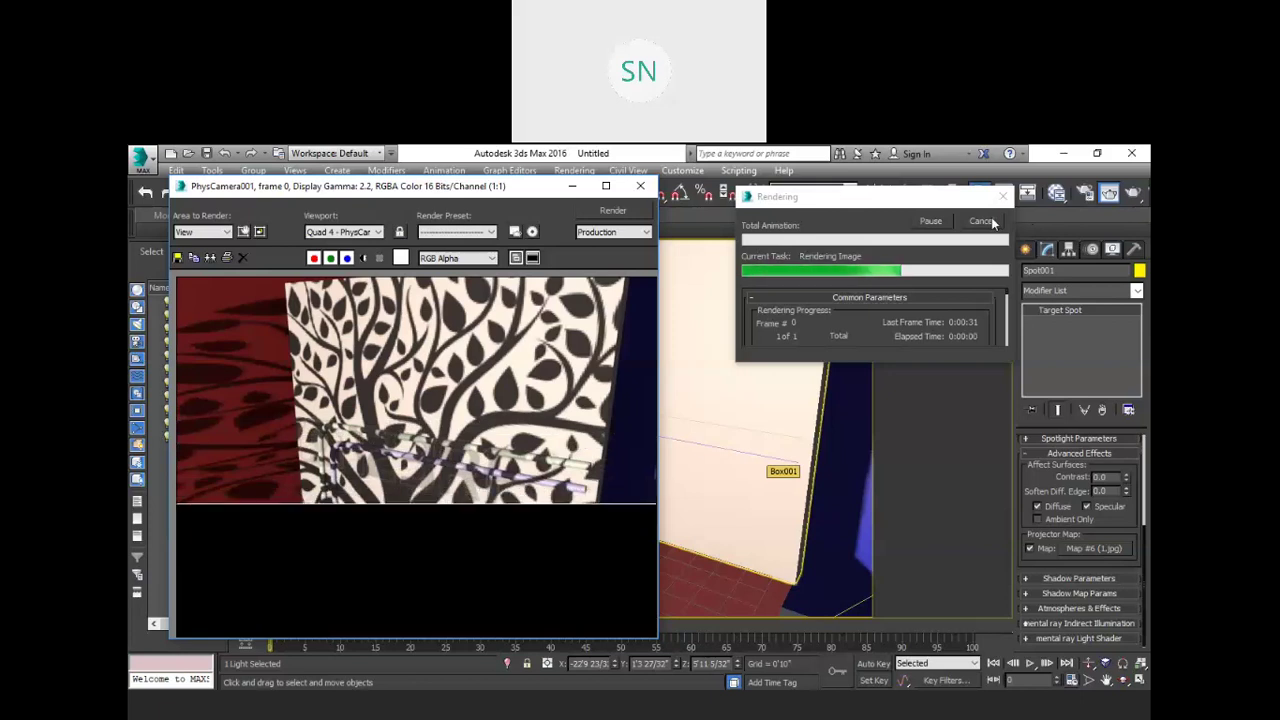
pyautogui.click(982, 221)
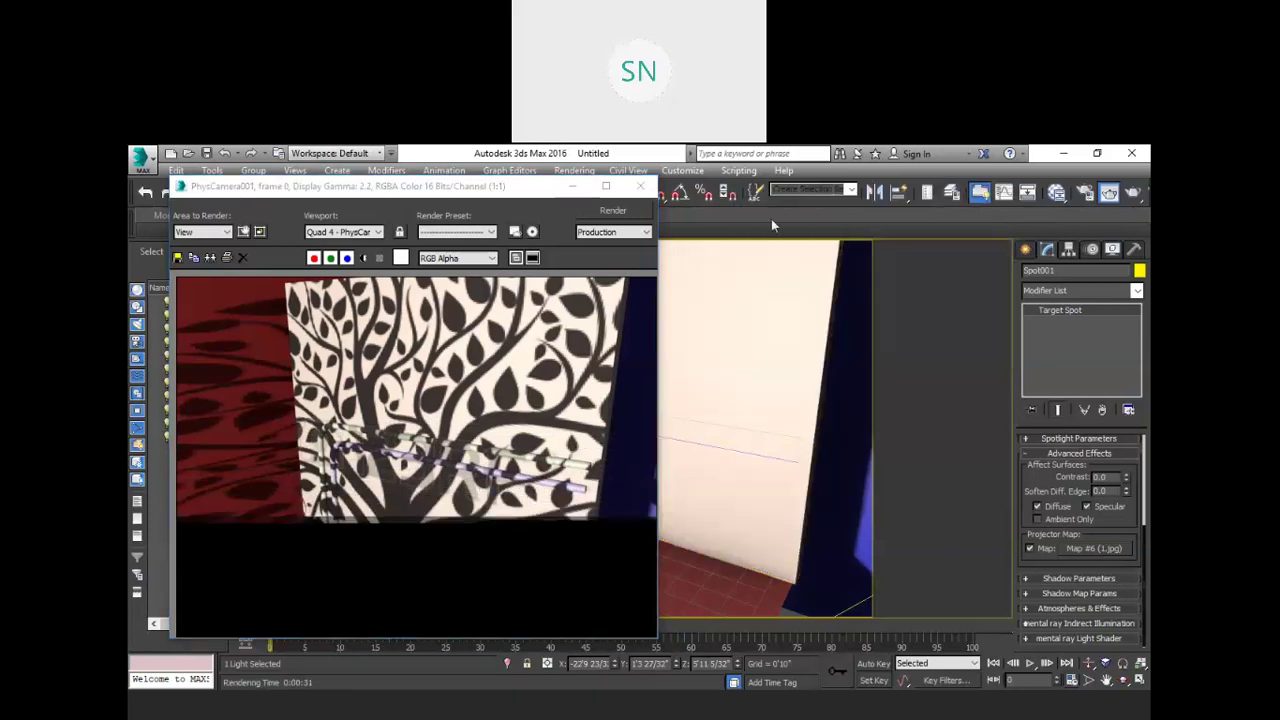
pyautogui.click(643, 187)
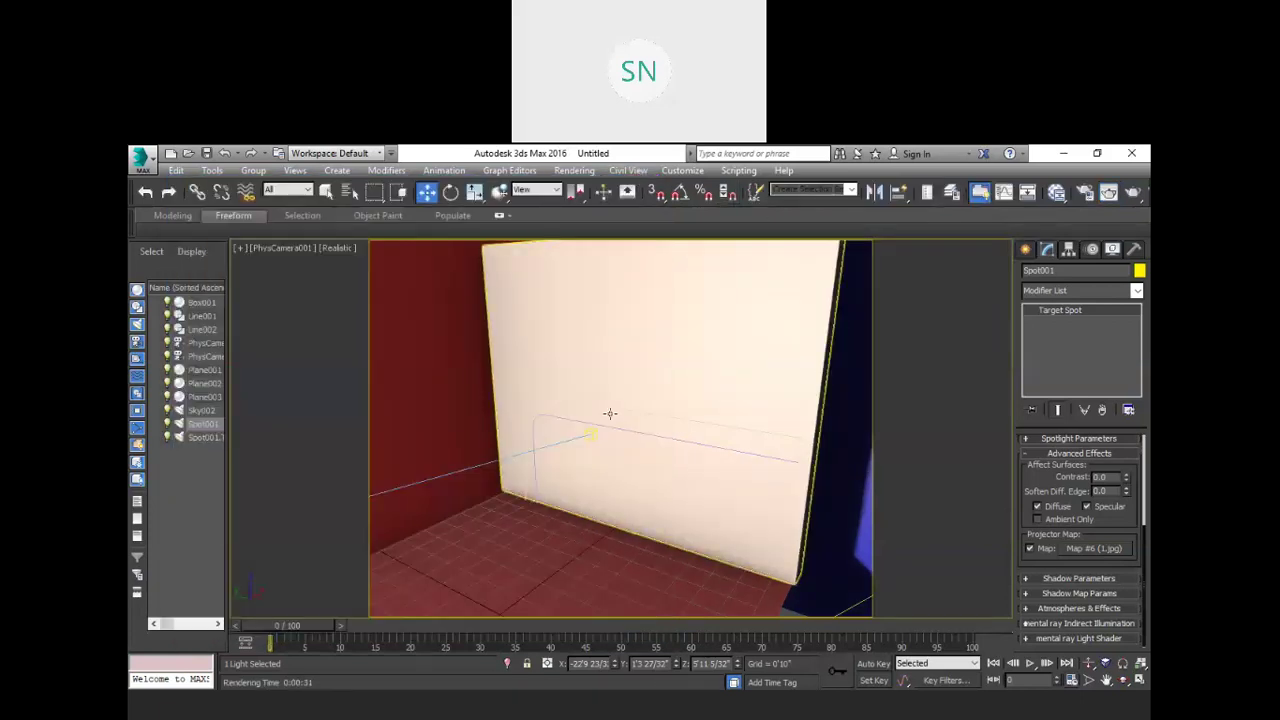
# Step: Return to Perspective view, orbit the room, and delete Spot001 with its target
pyautogui.hotkey('shift', 'f')
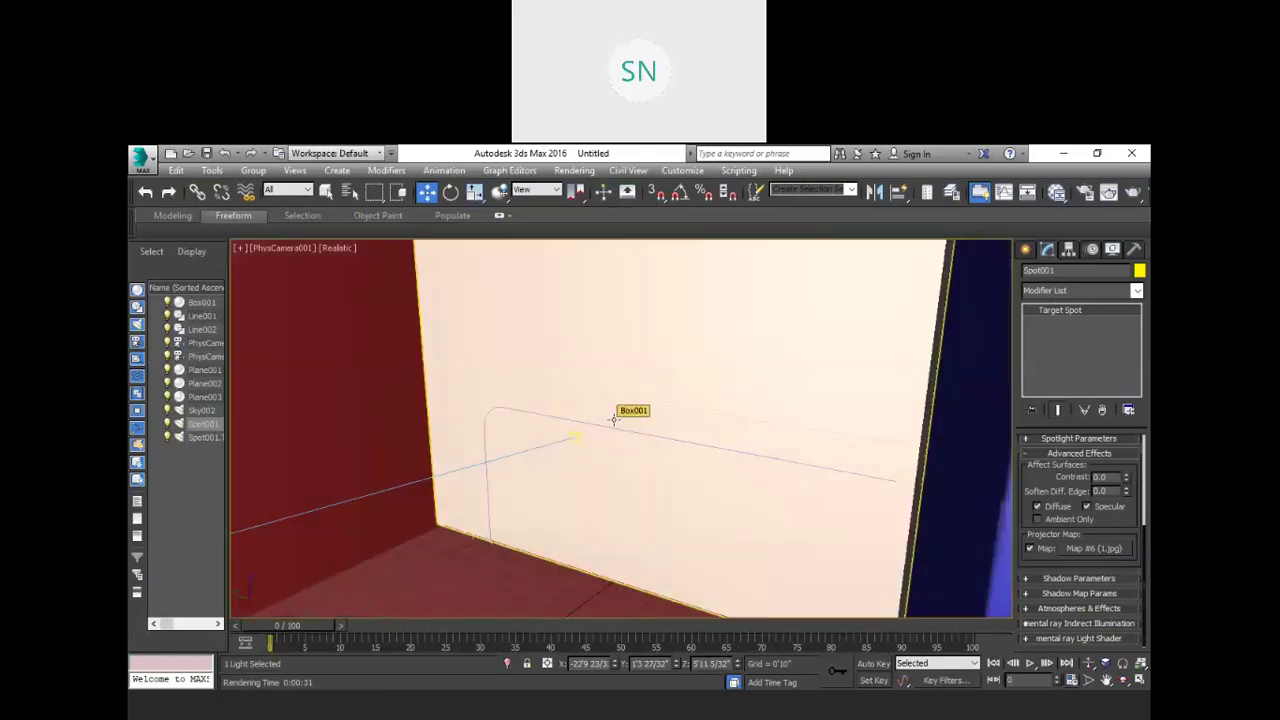
pyautogui.press('p')
pyautogui.scroll(-5, 640, 450)
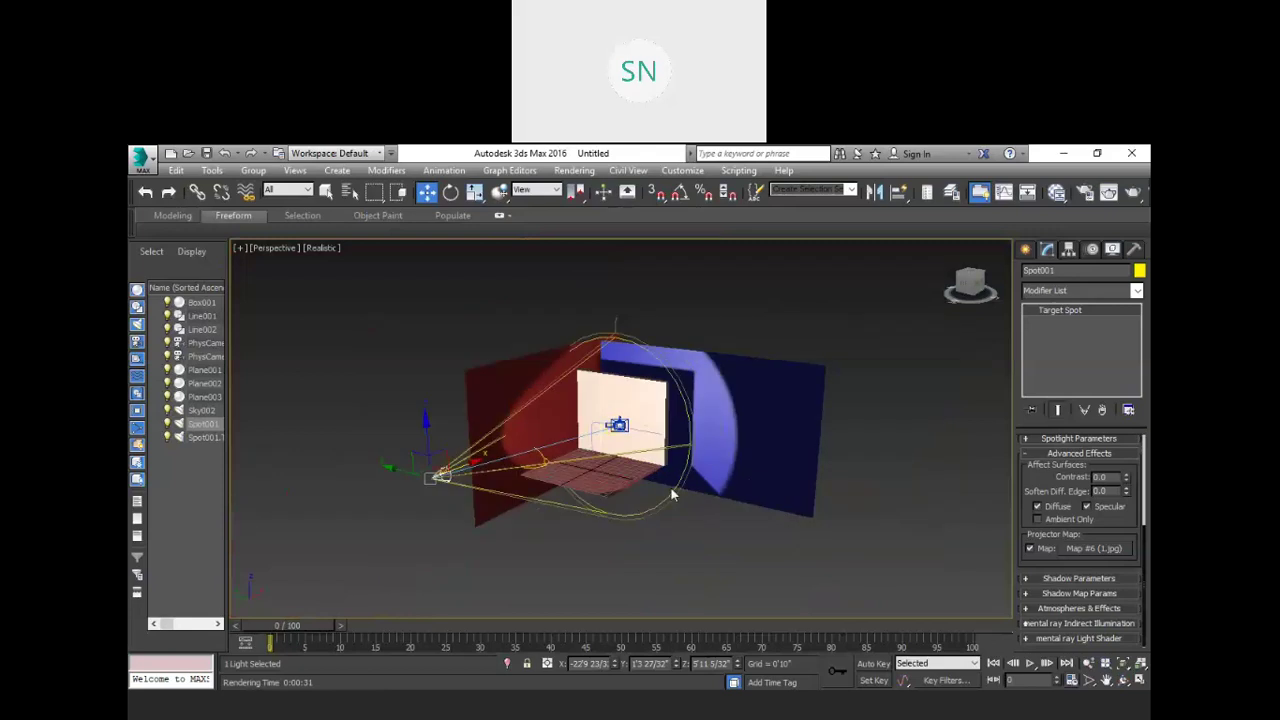
pyautogui.press('alt')
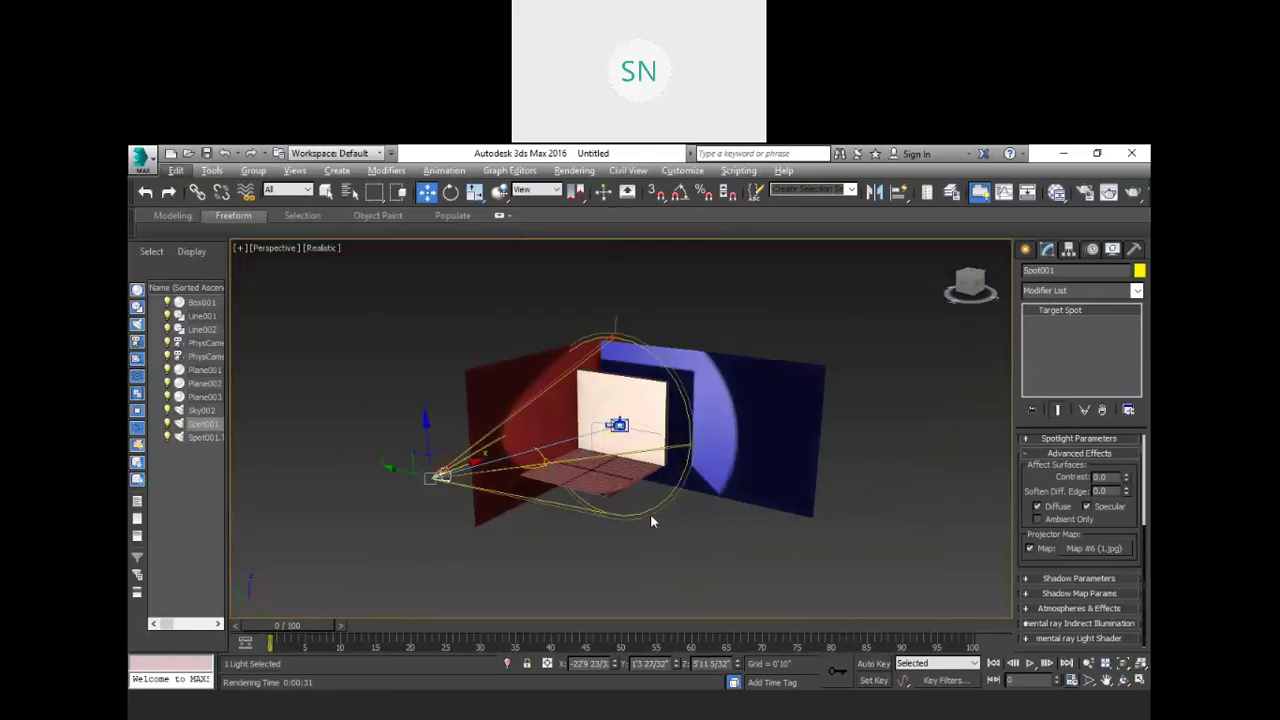
pyautogui.keyDown('alt'); pyautogui.moveTo(763, 506); pyautogui.dragTo(647, 548, button='middle'); pyautogui.keyUp('alt')
pyautogui.press('Delete')
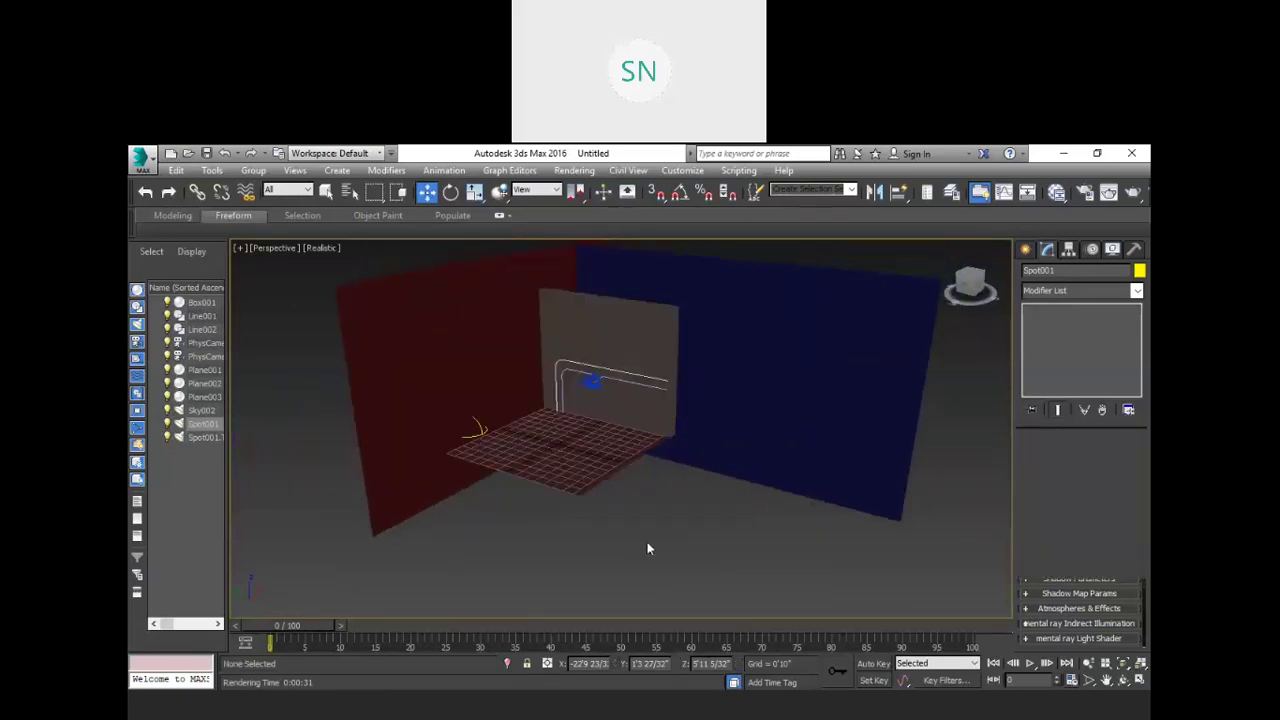
# Step: Select the remaining skylight Sky002 and delete it
pyautogui.keyDown('alt'); pyautogui.moveTo(714, 559); pyautogui.dragTo(837, 577, button='middle'); pyautogui.keyUp('alt')
pyautogui.click(595, 535)
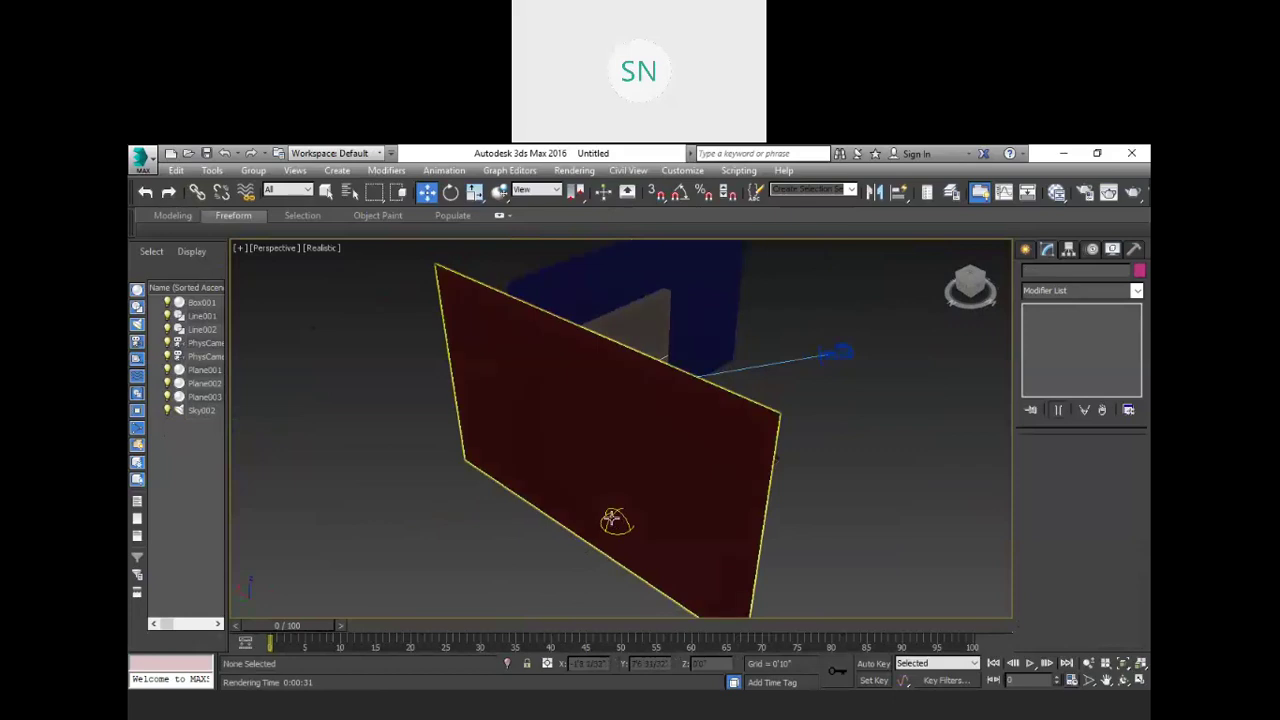
pyautogui.click(615, 520)
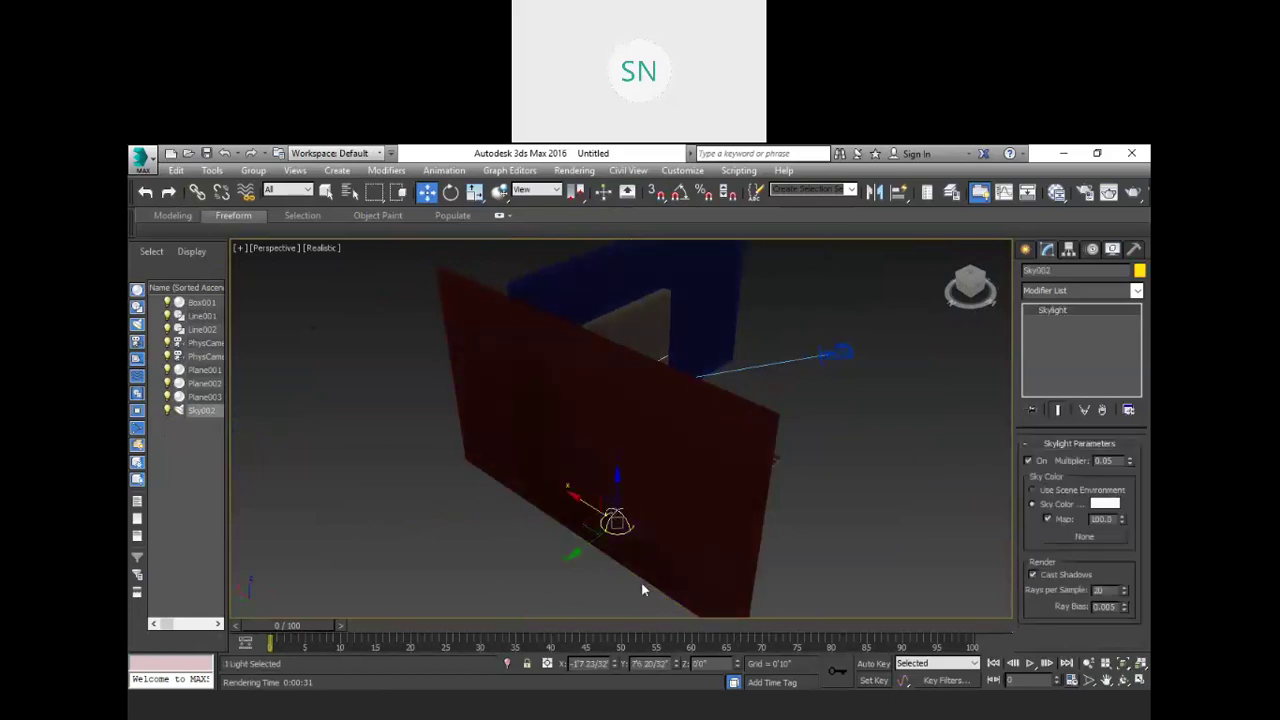
pyautogui.press('Delete')
pyautogui.keyDown('alt'); pyautogui.moveTo(683, 517); pyautogui.dragTo(711, 551, button='middle'); pyautogui.keyUp('alt')
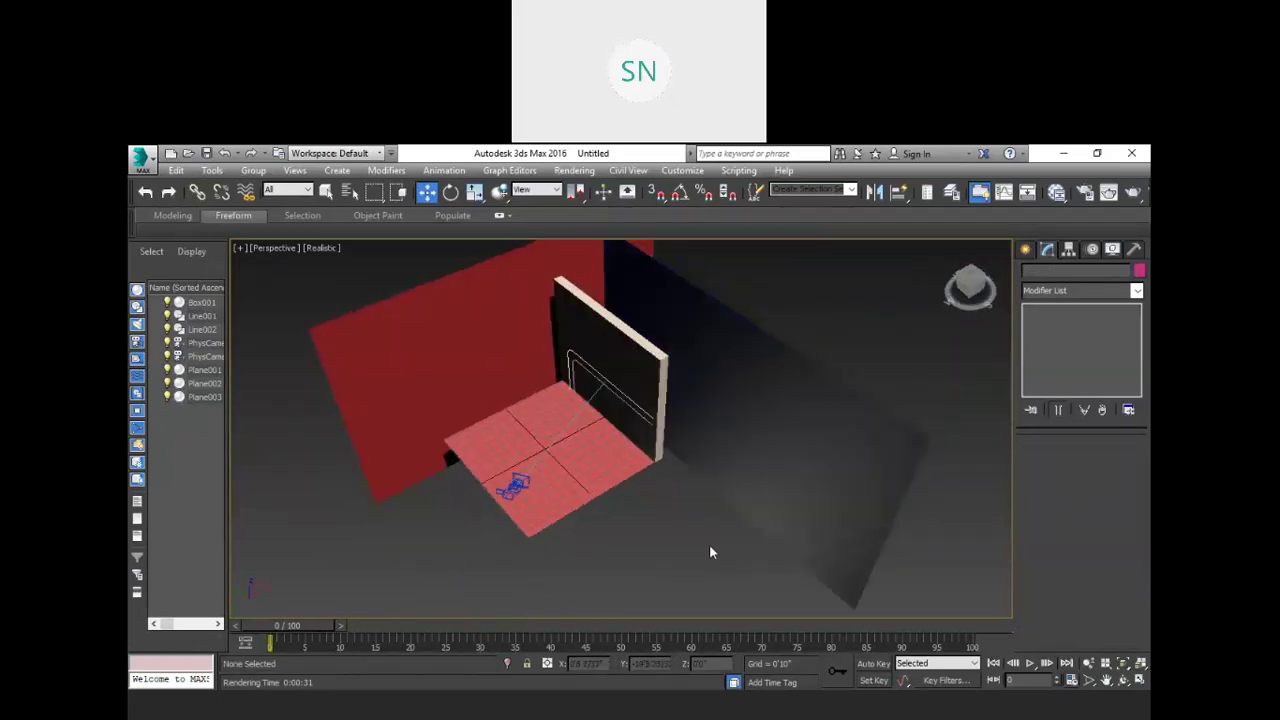
# Step: Draw a small Standard Primitives box, Box002, on the floor beside the wall panel
pyautogui.click(1026, 250)
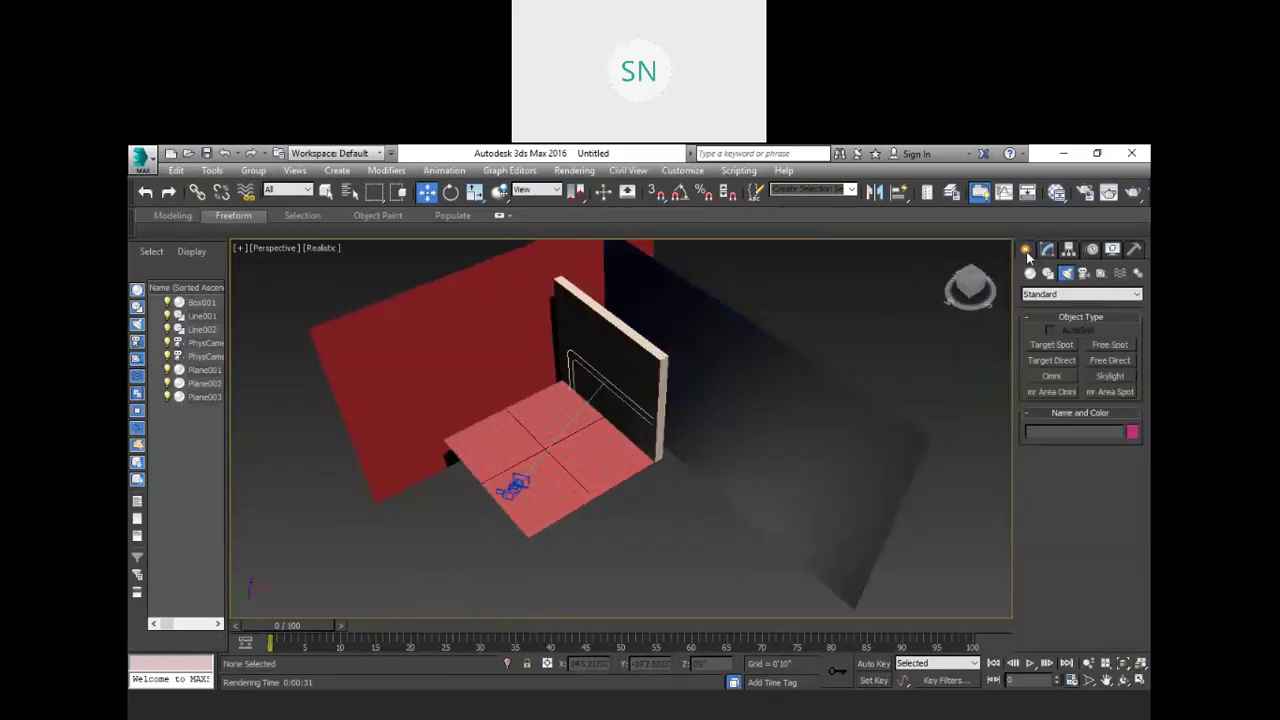
pyautogui.click(1057, 295)
pyautogui.click(1042, 294)
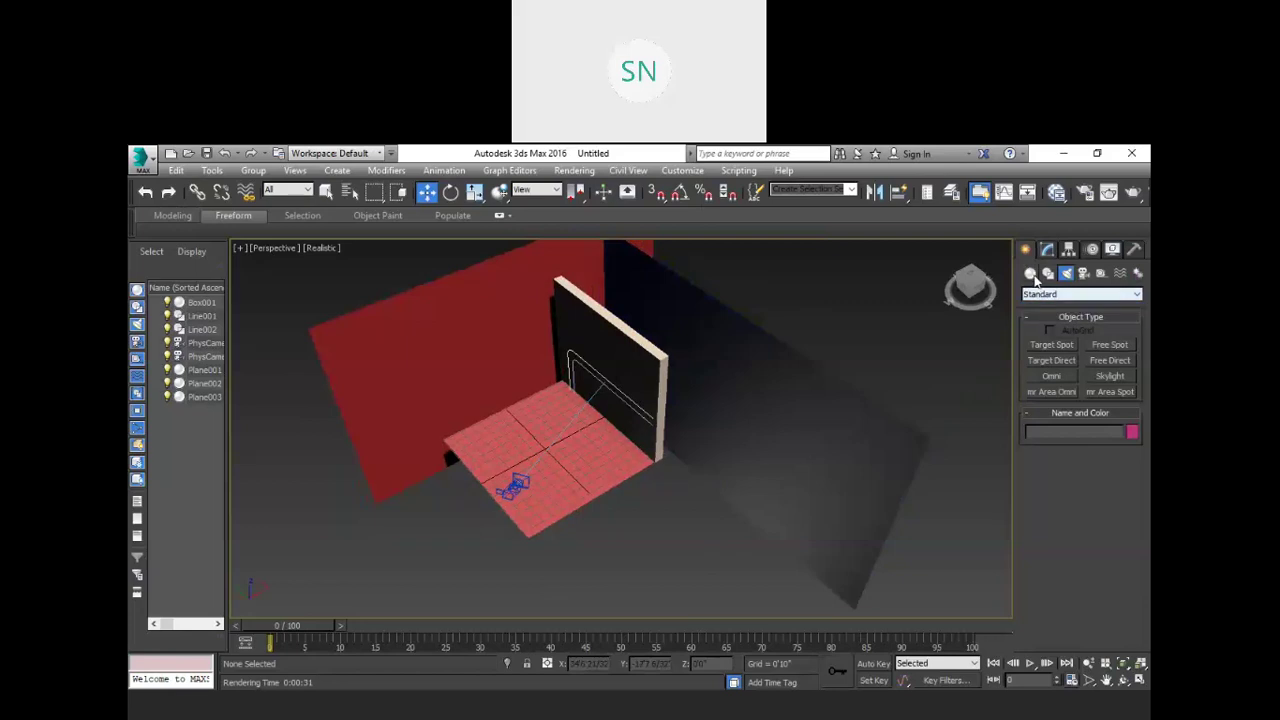
pyautogui.click(1031, 274)
pyautogui.click(1051, 344)
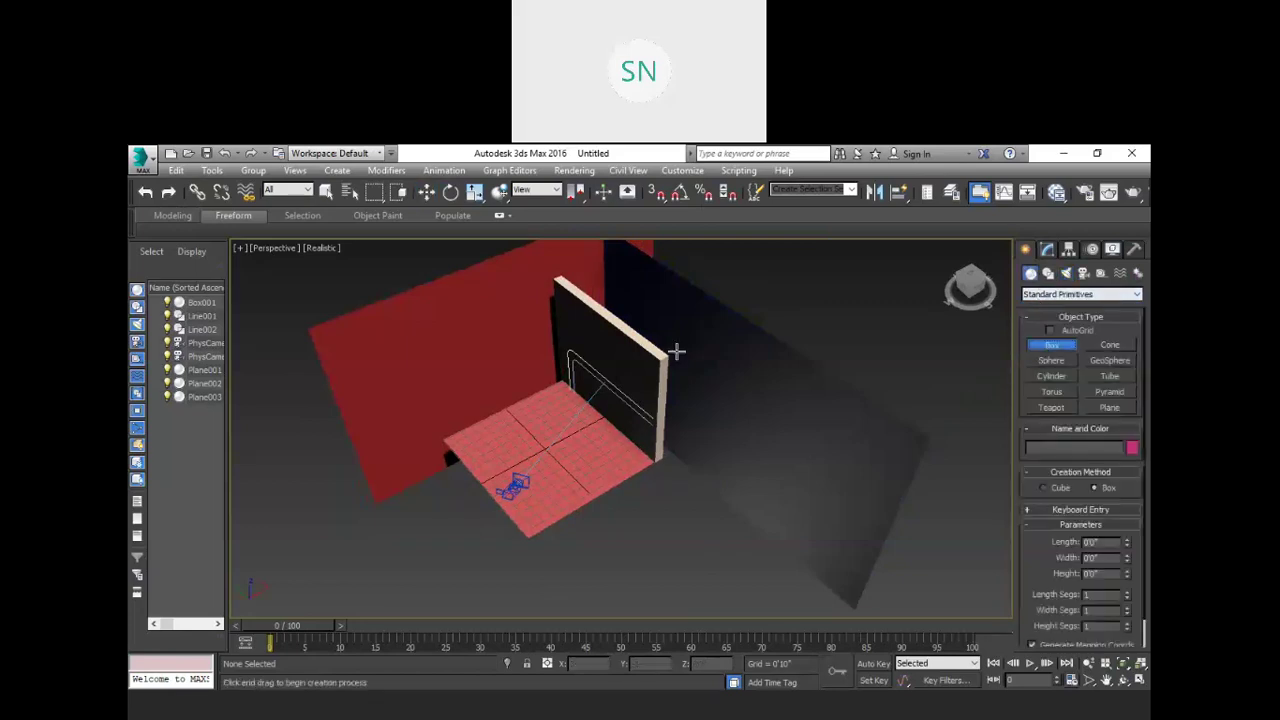
pyautogui.moveTo(643, 506); pyautogui.dragTo(674, 517)
pyautogui.click(676, 510)
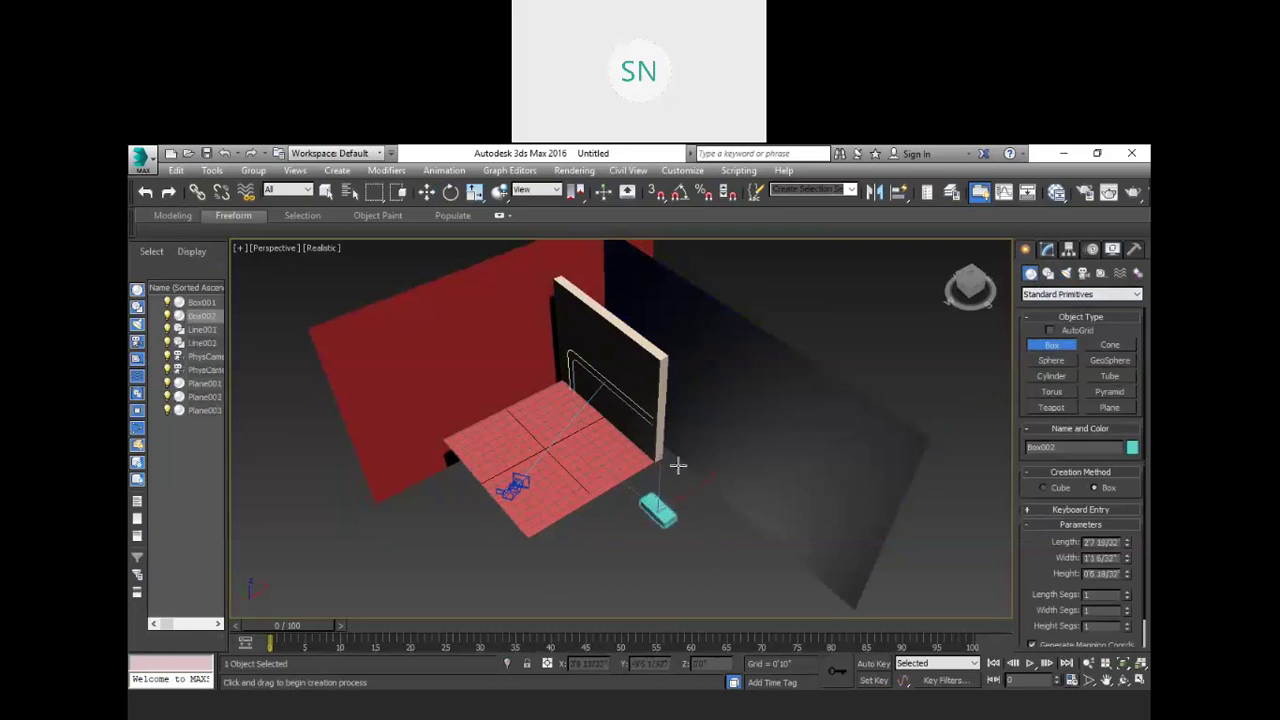
pyautogui.rightClick(677, 463)
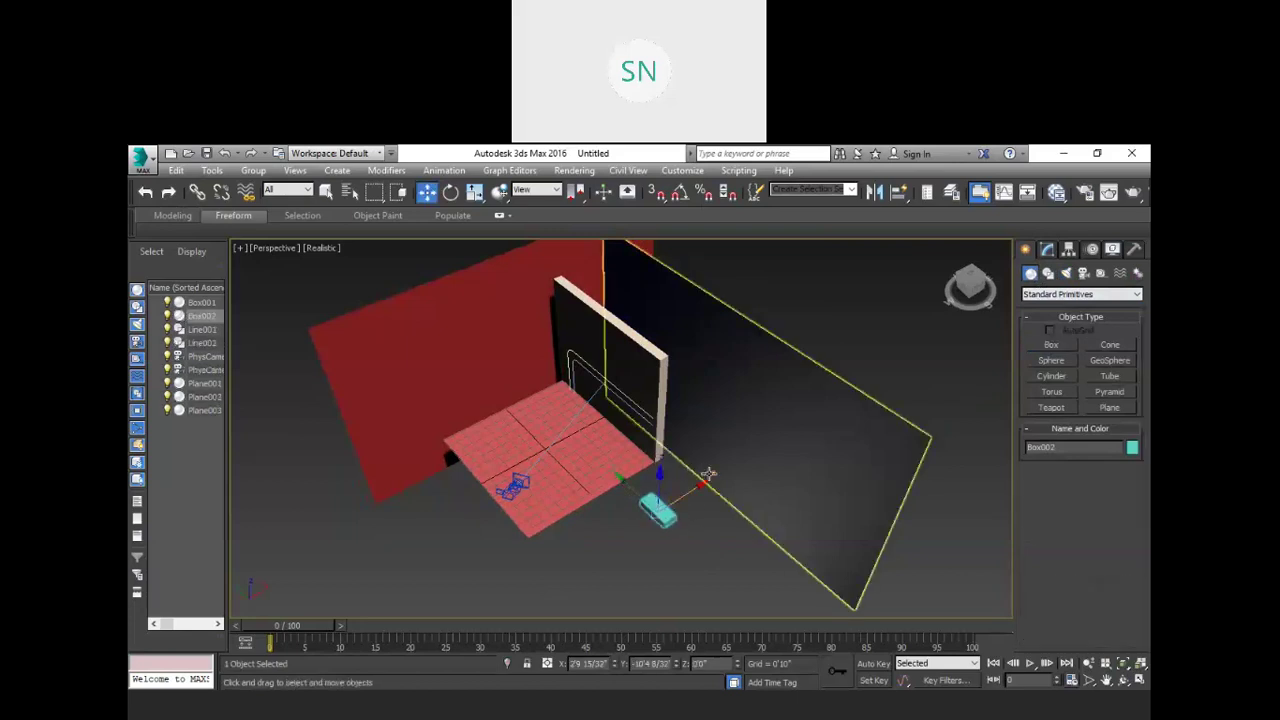
pyautogui.click(970, 281)
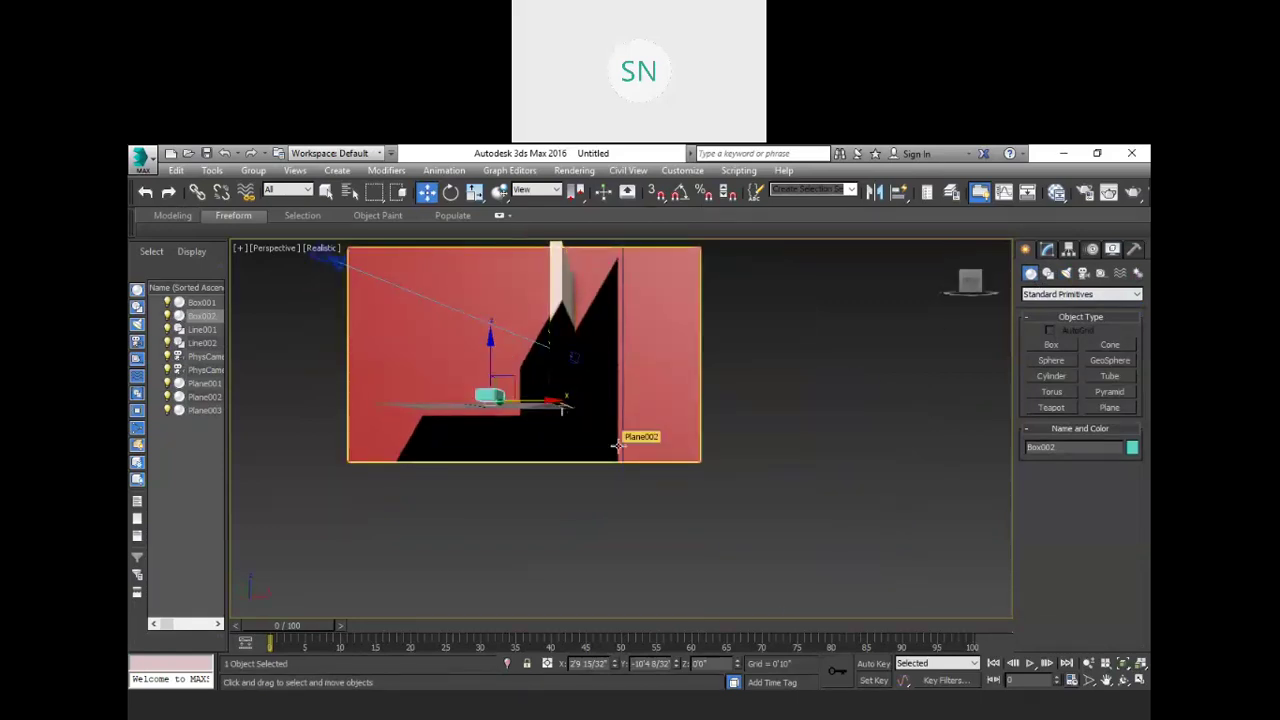
# Step: In the orthographic front view, slide Box002 right and raise it up the wall
pyautogui.press('u')
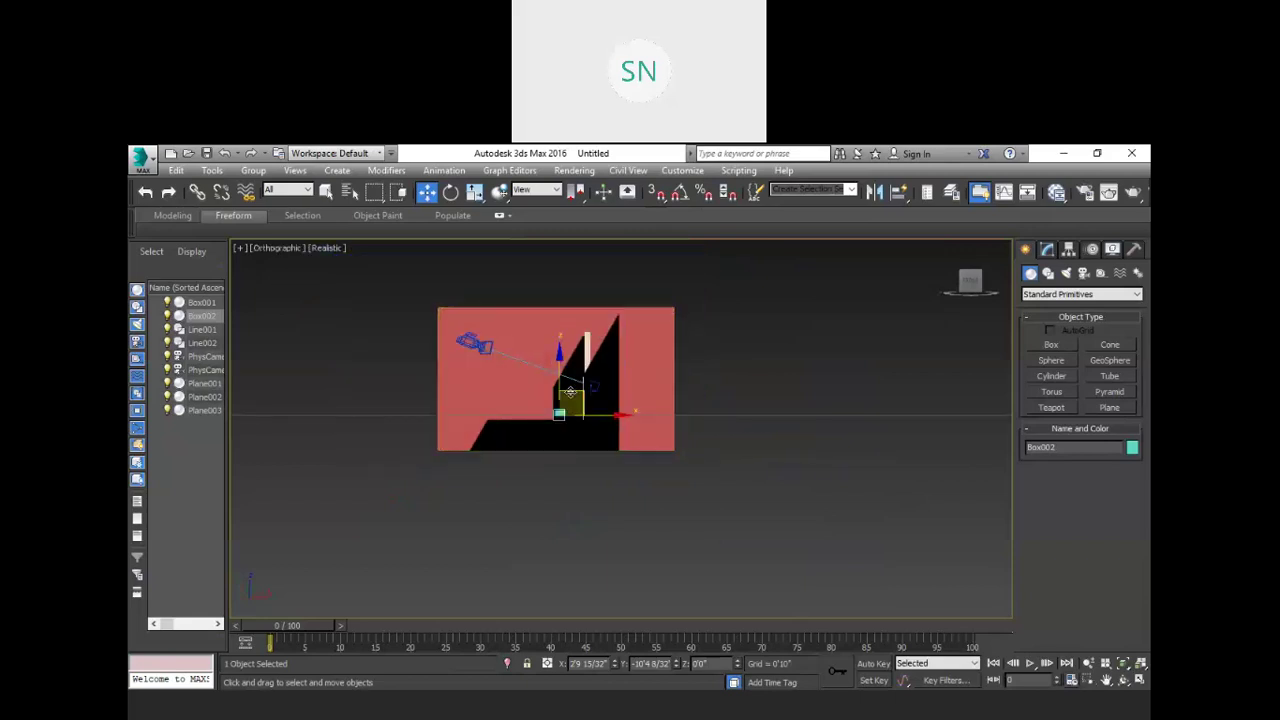
pyautogui.scroll(3, 585, 420)
pyautogui.moveTo(595, 455); pyautogui.dragTo(650, 461)
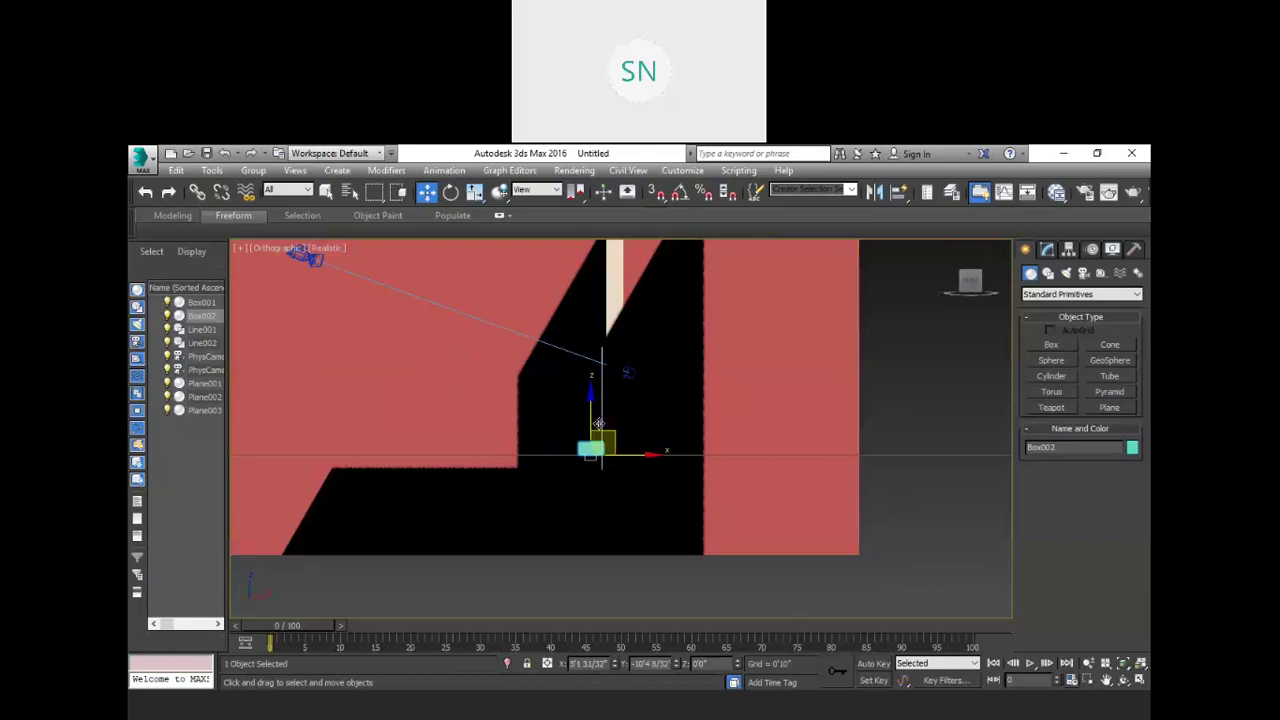
pyautogui.moveTo(596, 427); pyautogui.dragTo(601, 292)
pyautogui.scroll(-5, 620, 486)
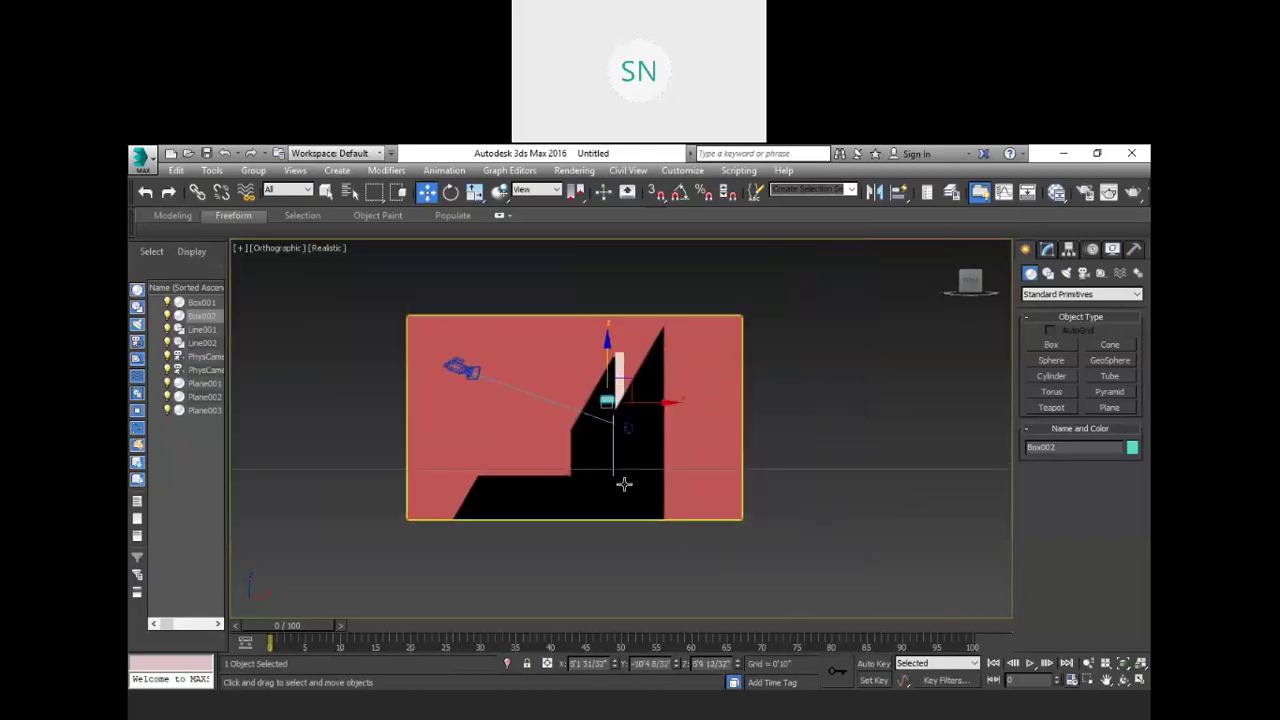
pyautogui.scroll(4, 615, 460)
pyautogui.moveTo(606, 392); pyautogui.dragTo(618, 331)
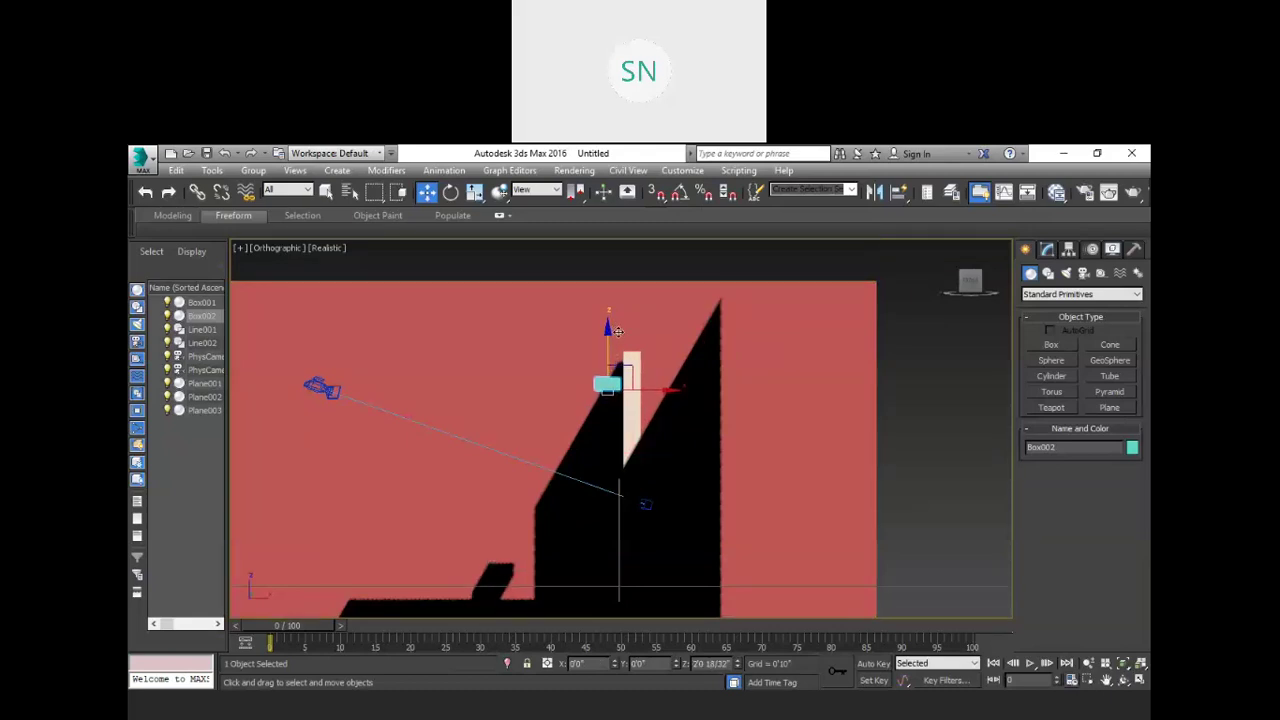
# Step: Fine-tune Box002's position near the top of the panel and deselect it
pyautogui.scroll(3, 620, 388)
pyautogui.moveTo(654, 391); pyautogui.dragTo(667, 392)
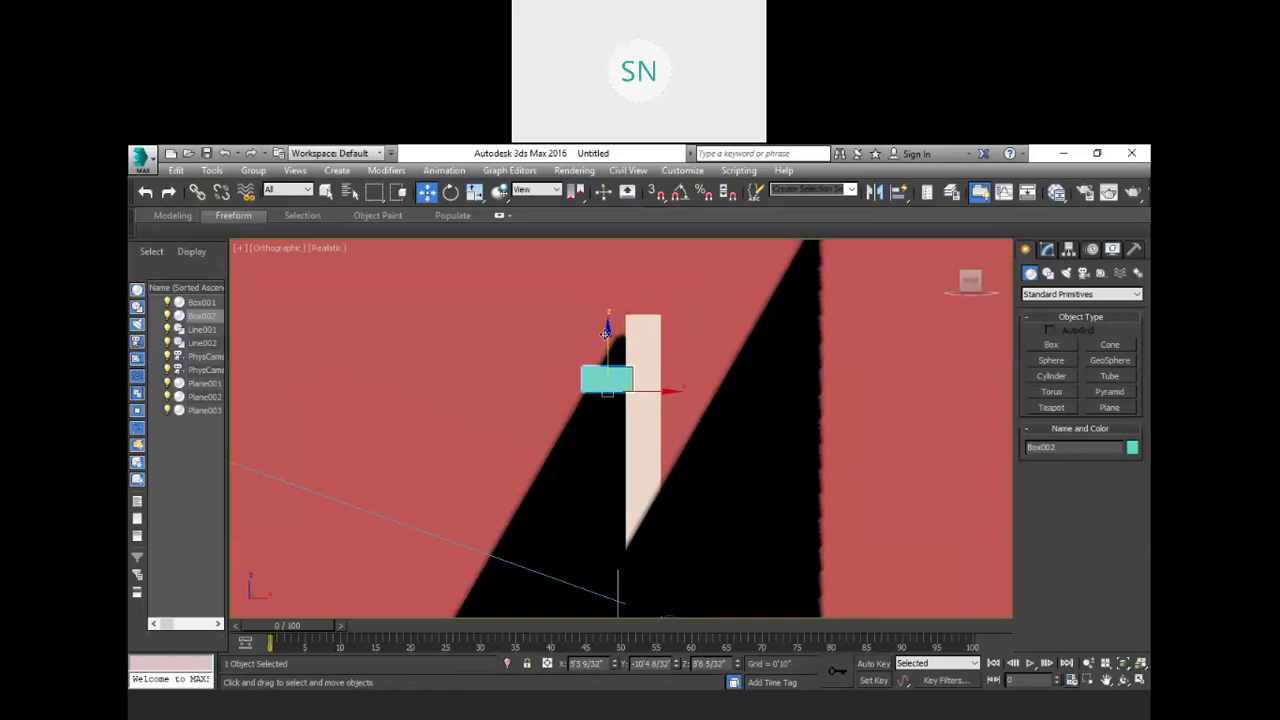
pyautogui.moveTo(605, 333); pyautogui.dragTo(603, 378)
pyautogui.scroll(-2, 595, 365)
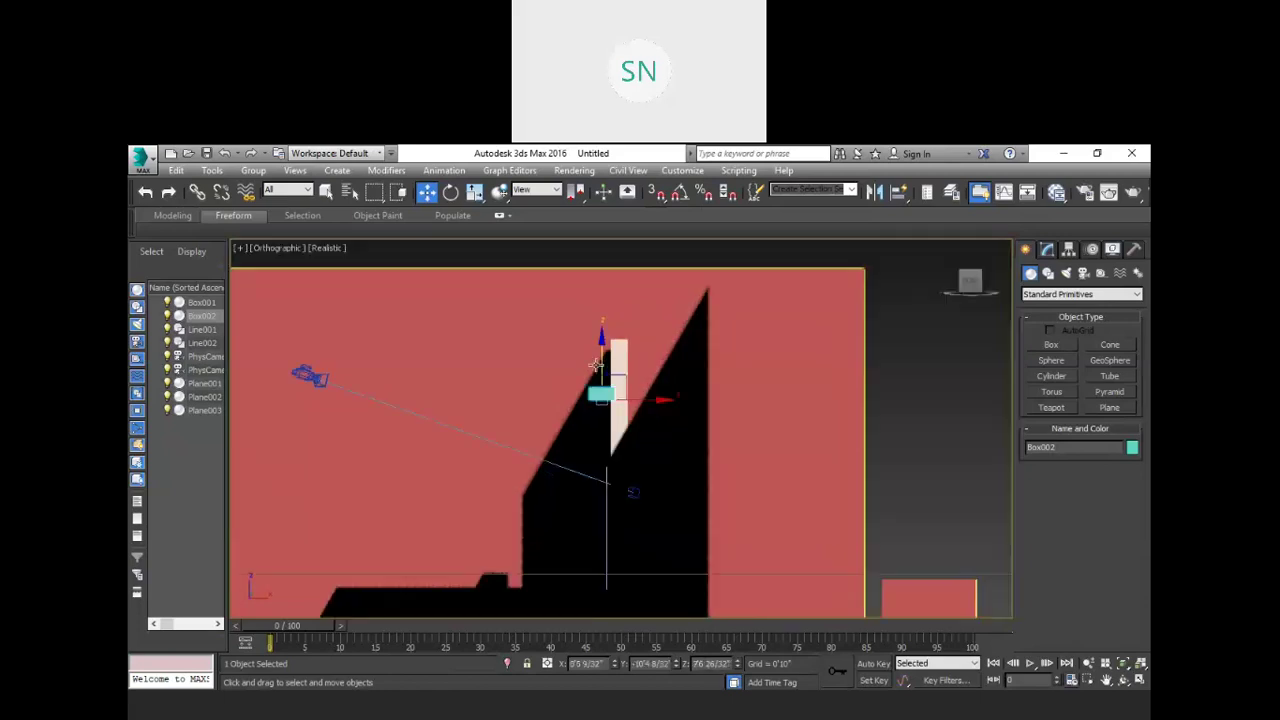
pyautogui.scroll(-2, 596, 366)
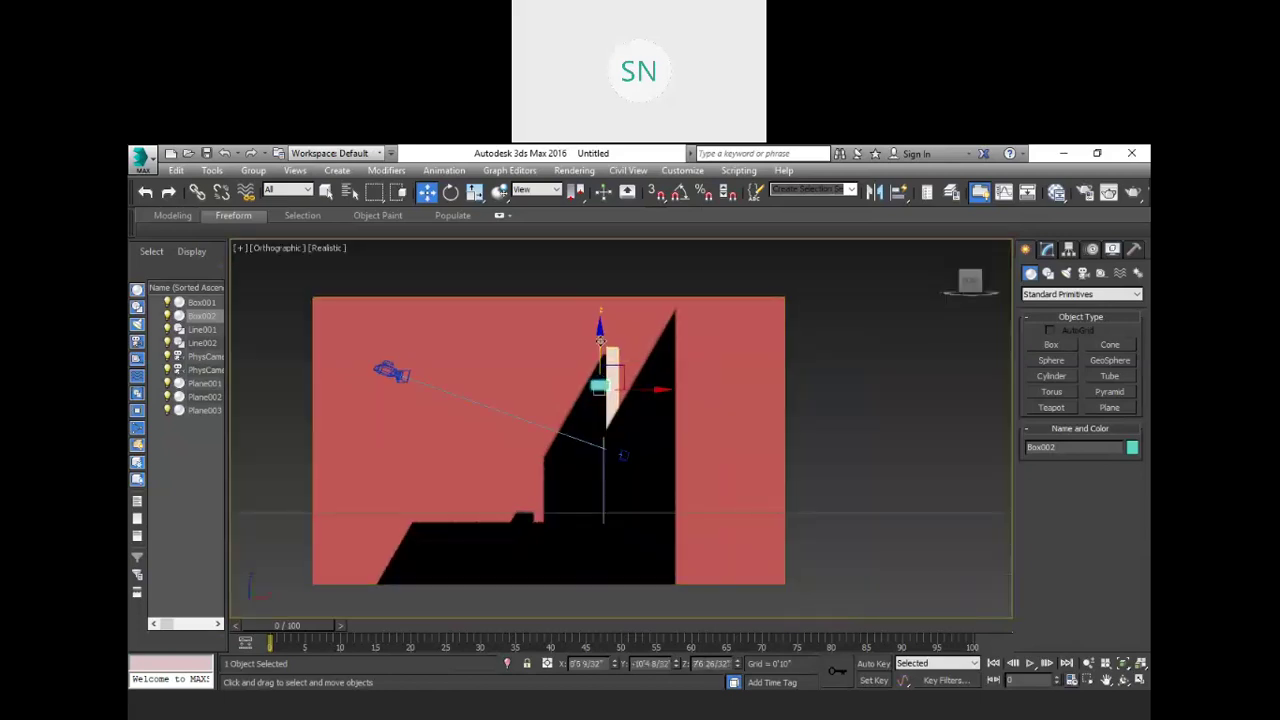
pyautogui.click(815, 330)
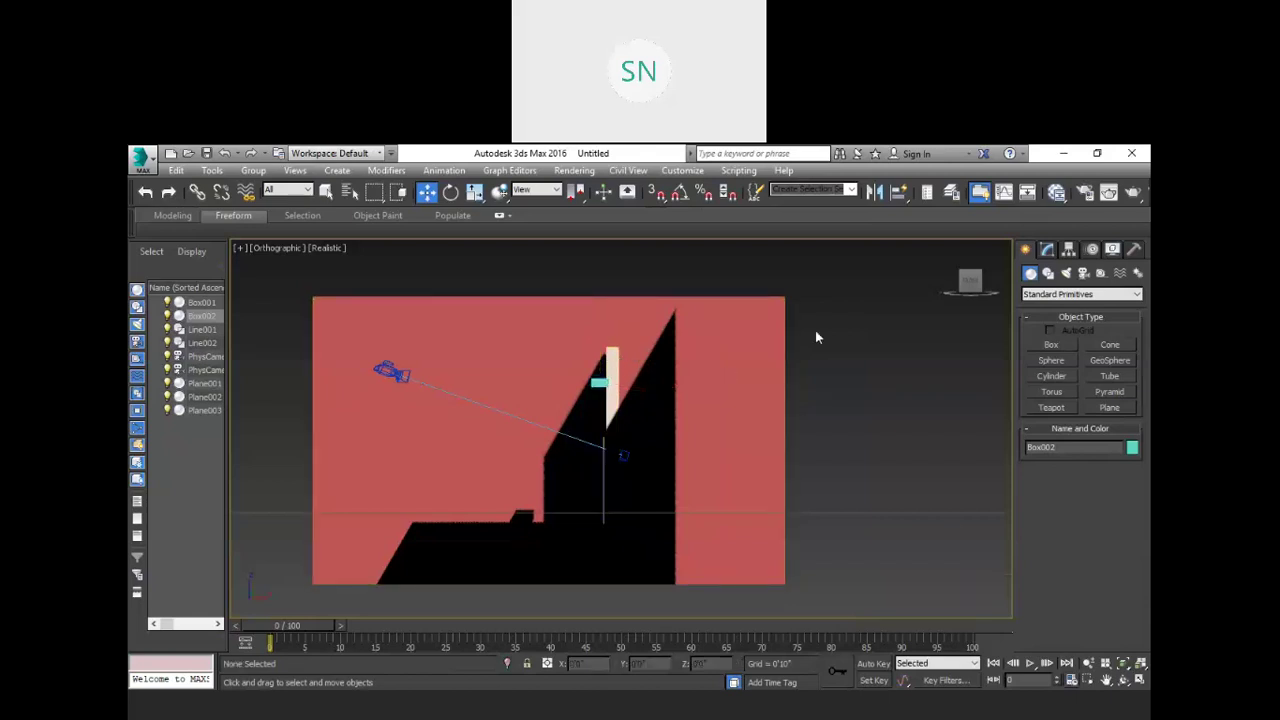
pyautogui.scroll(2, 619, 398)
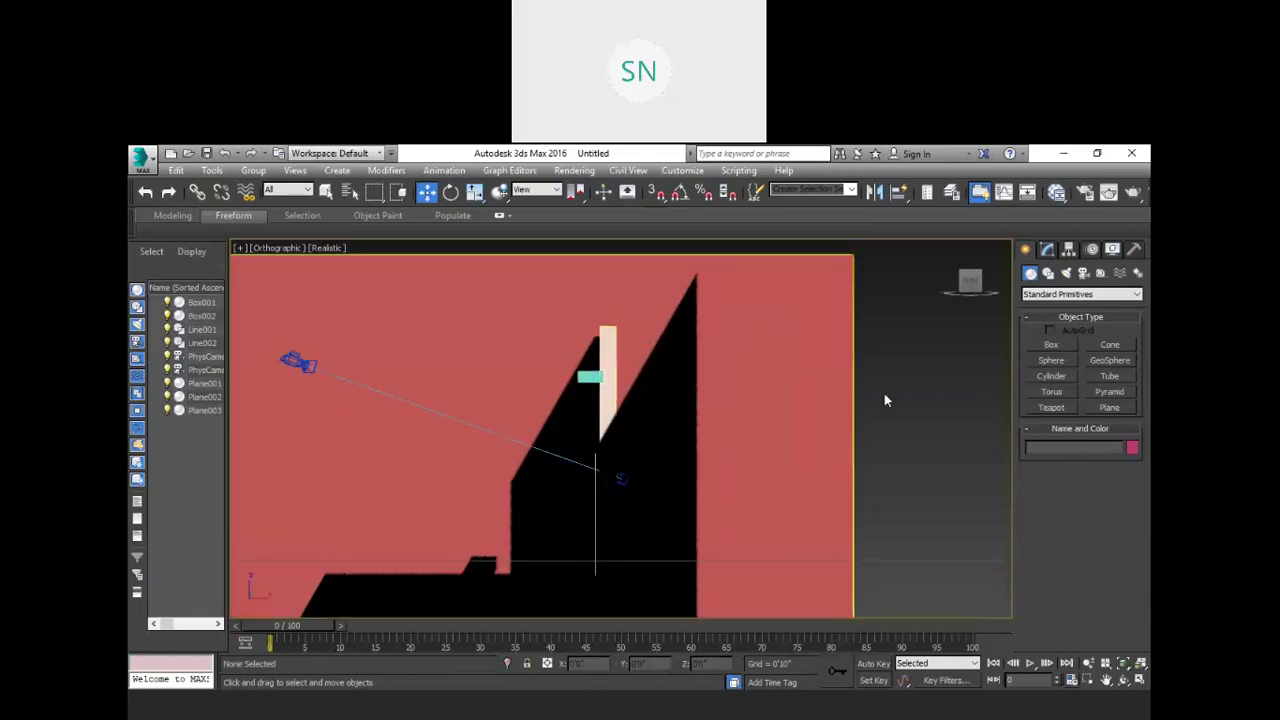
pyautogui.click(1066, 272)
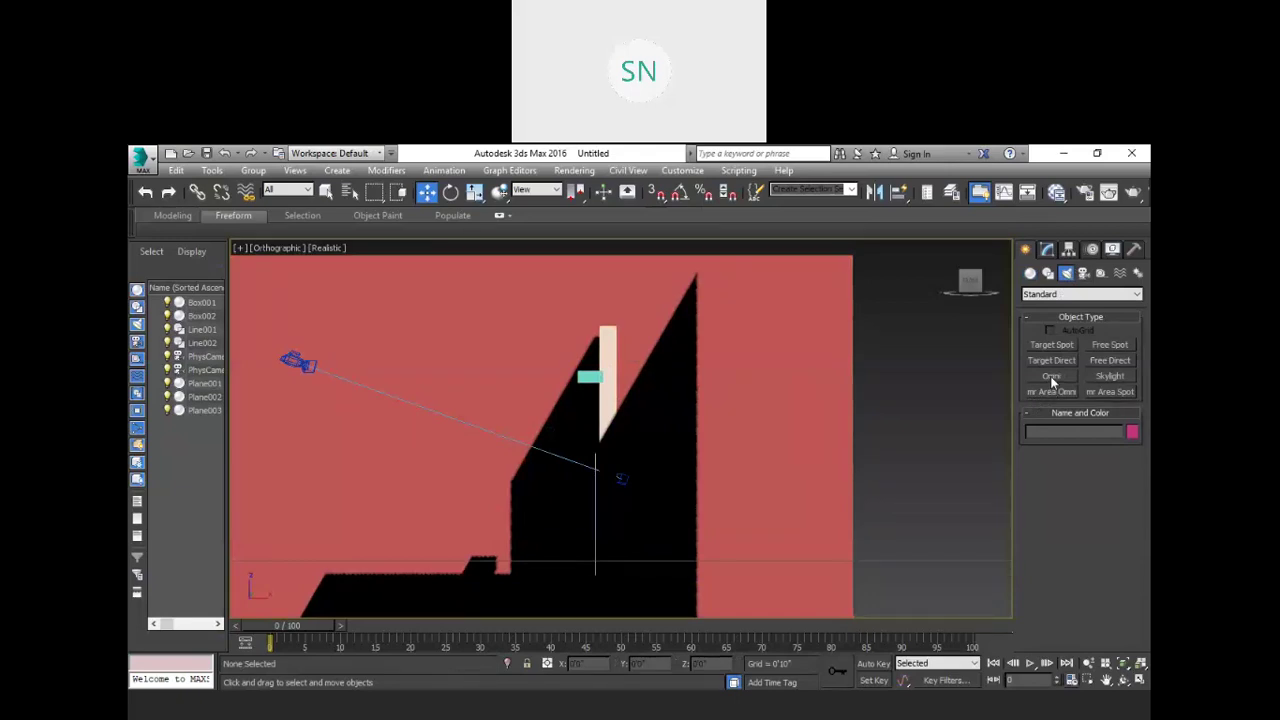
# Step: Place Omni001 in the room and move it right along the wall
pyautogui.click(1052, 377)
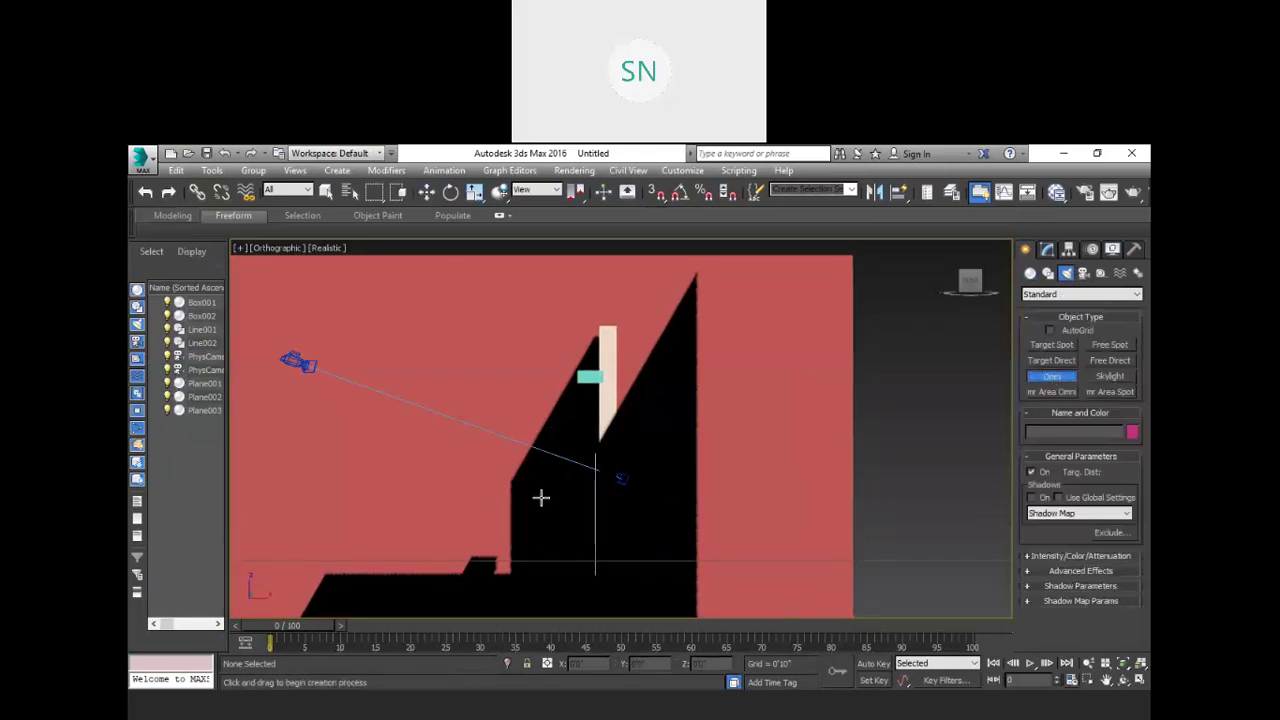
pyautogui.scroll(-2, 571, 533)
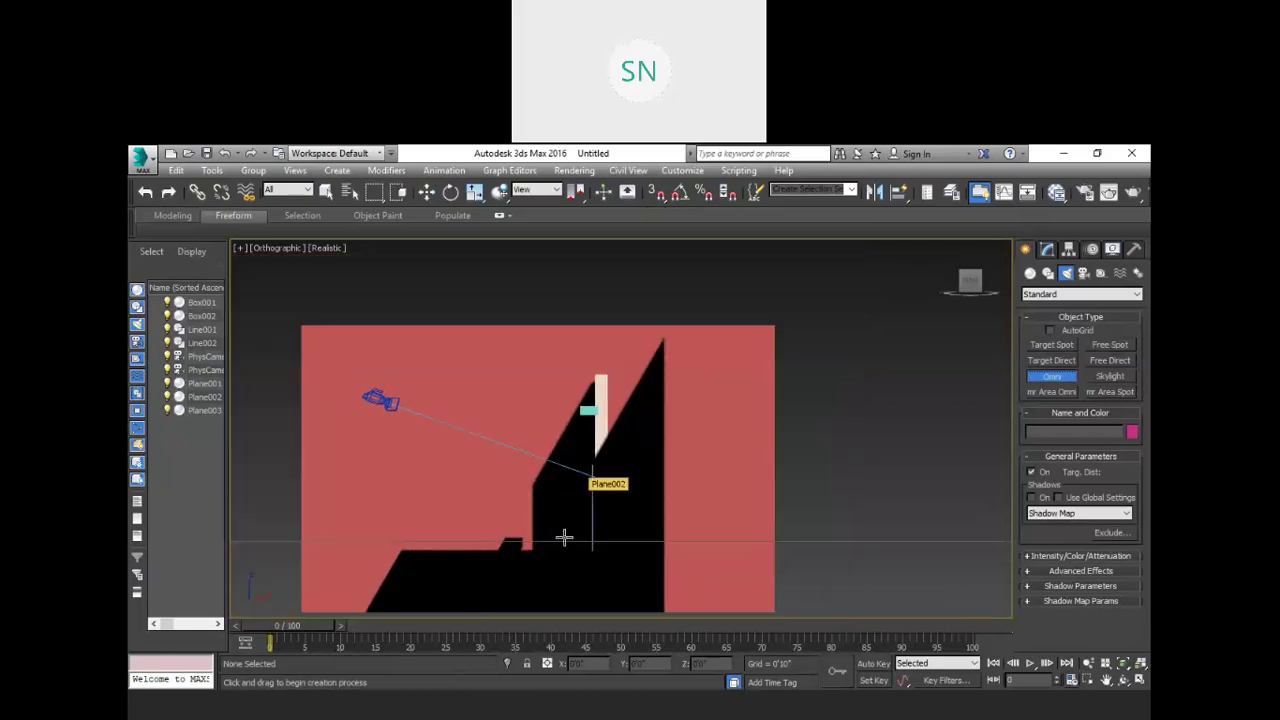
pyautogui.scroll(-2, 491, 426)
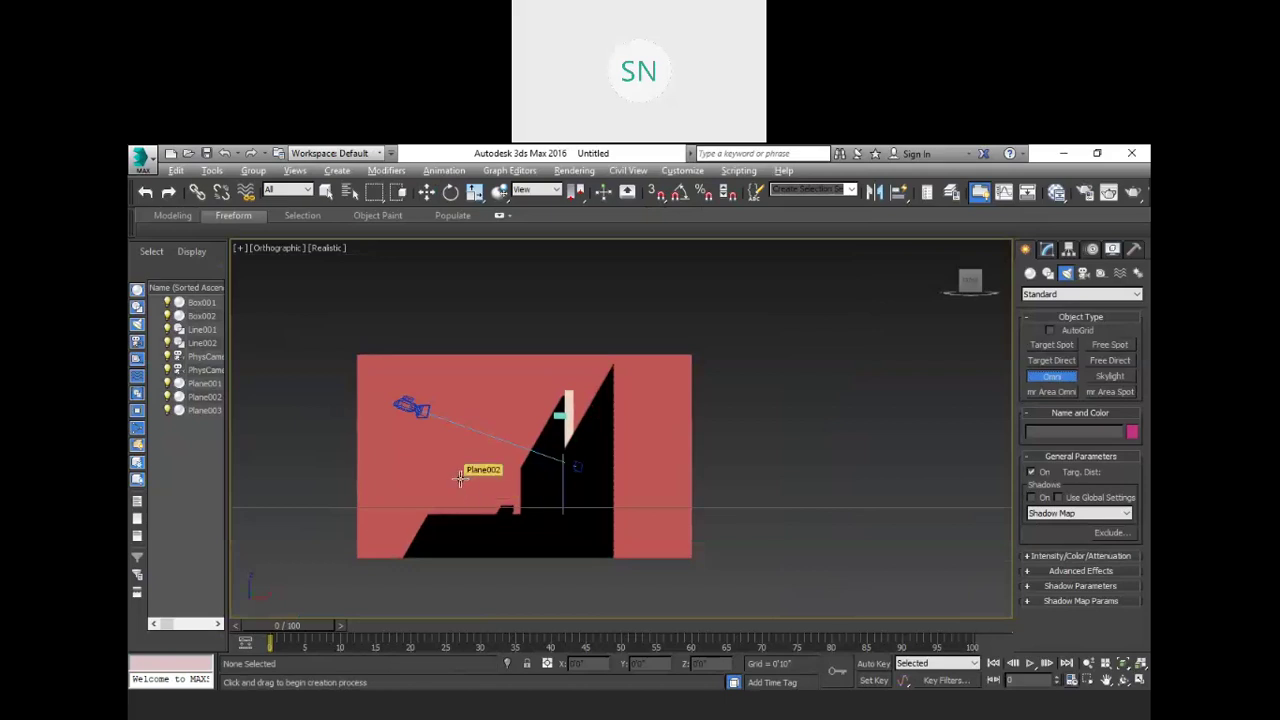
pyautogui.keyDown('alt'); pyautogui.moveTo(458, 478); pyautogui.dragTo(510, 535, button='middle'); pyautogui.keyUp('alt')
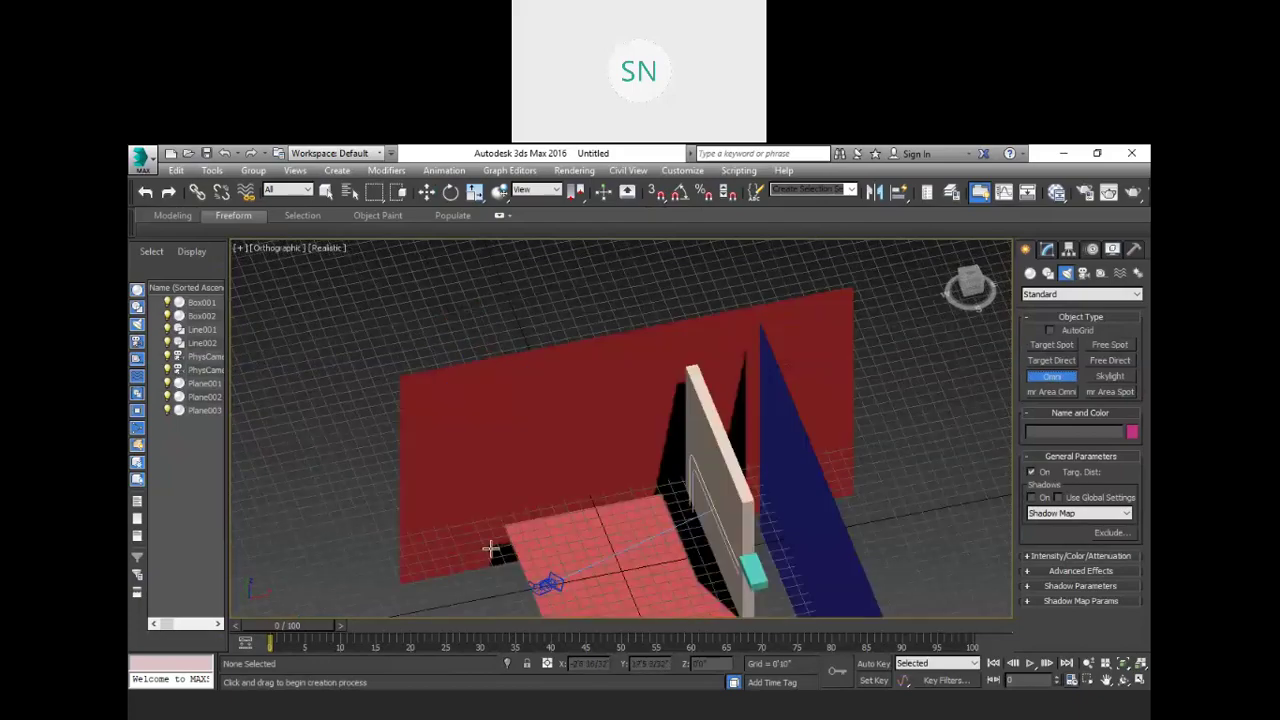
pyautogui.click(490, 548)
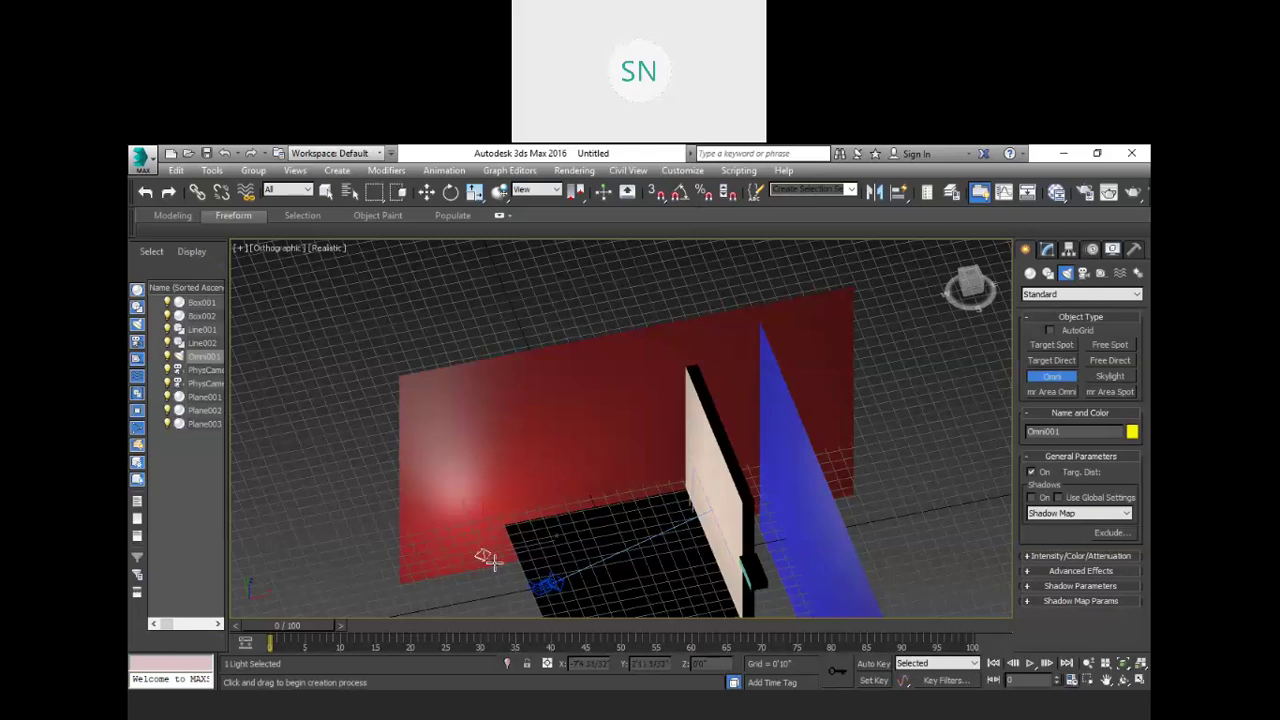
pyautogui.rightClick(487, 555)
pyautogui.press('w')
pyautogui.moveTo(487, 555); pyautogui.dragTo(733, 537)
# Step: In the Front view, raise Omni001 and nudge it slightly right
pyautogui.moveTo(975, 288); pyautogui.dragTo(970, 292)
pyautogui.click(970, 290)
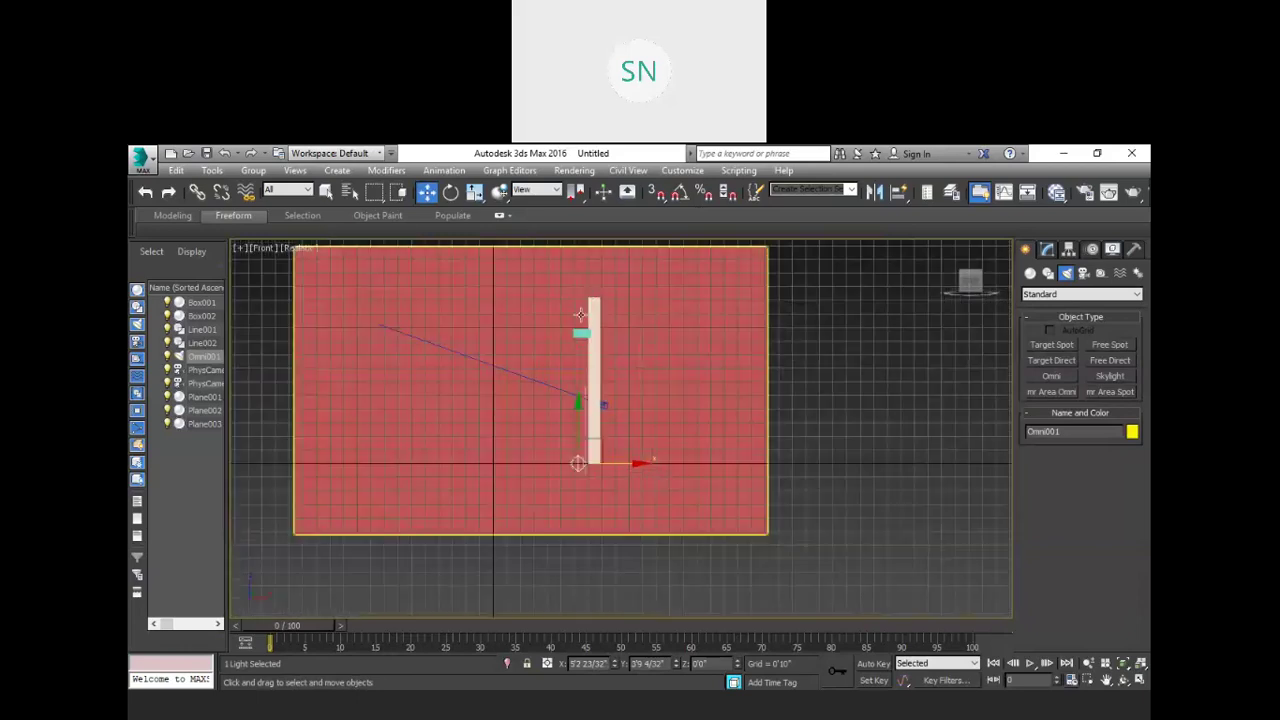
pyautogui.moveTo(578, 468); pyautogui.dragTo(590, 302)
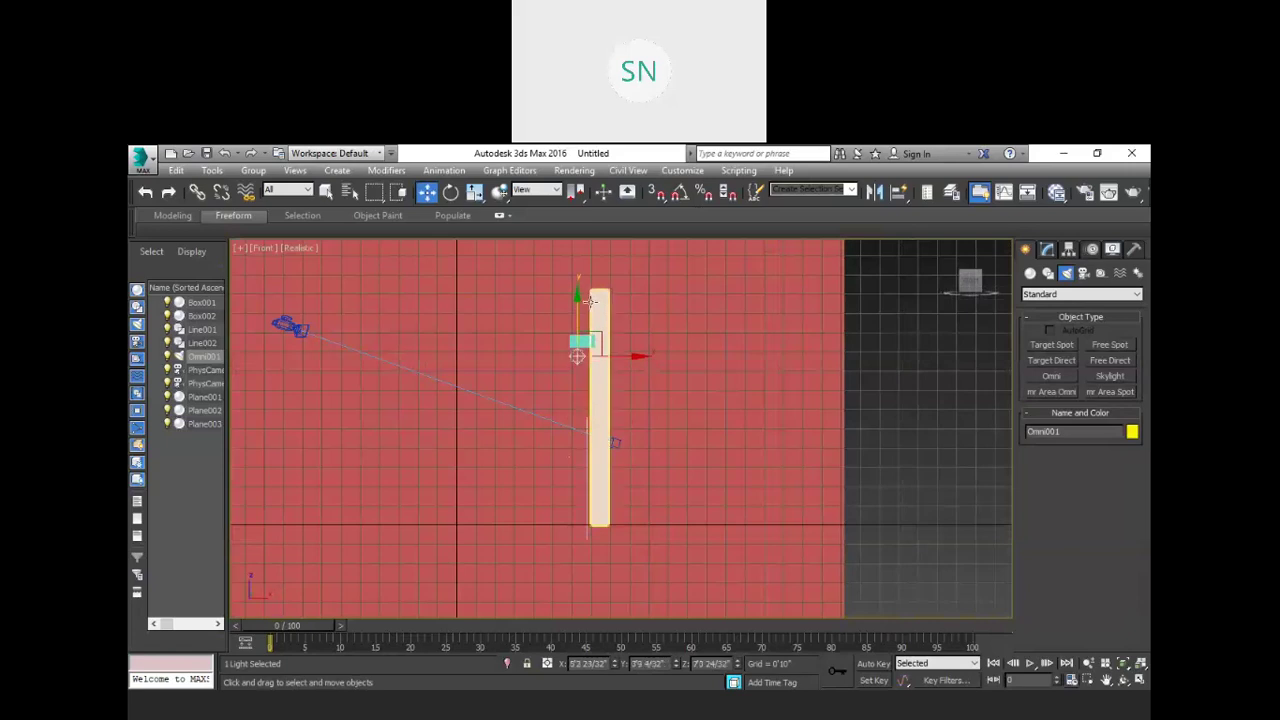
pyautogui.scroll(3, 588, 340)
pyautogui.moveTo(643, 370); pyautogui.dragTo(645, 372)
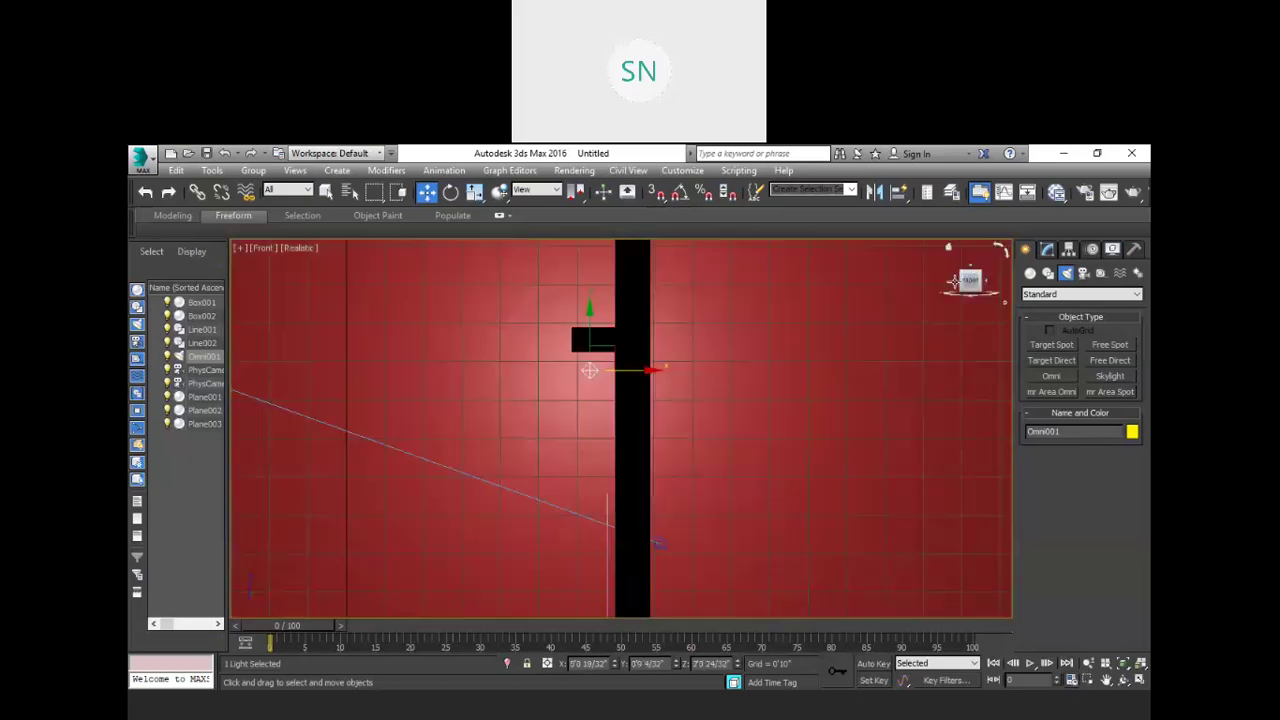
# Step: In the Left view, shift Omni001 right and move Box002 over the light's glow
pyautogui.press('l')
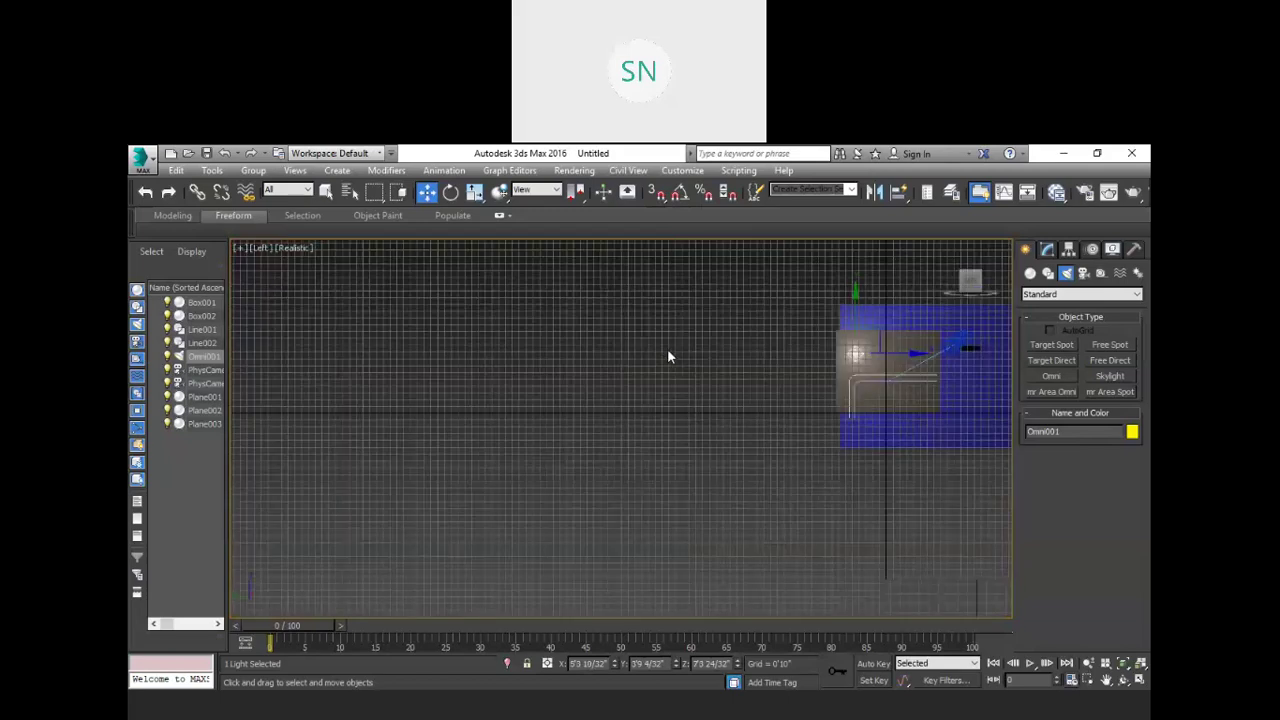
pyautogui.scroll(-2, 669, 356)
pyautogui.scroll(4, 868, 349)
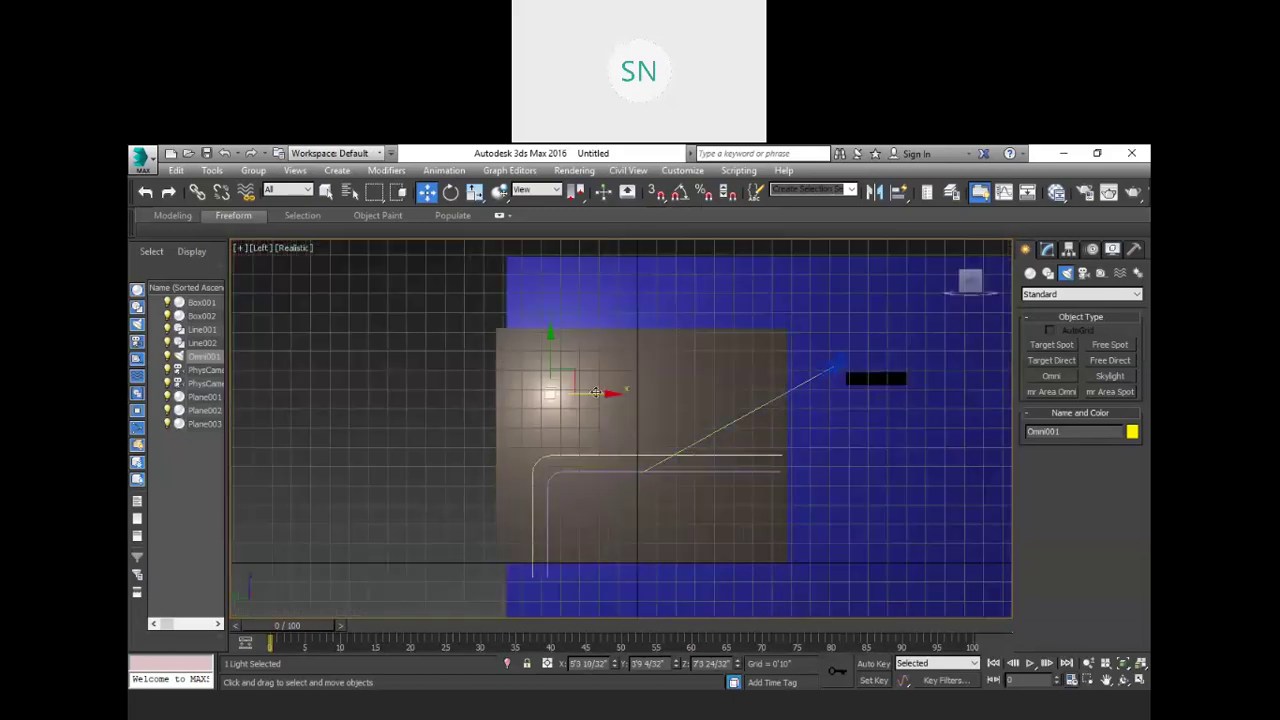
pyautogui.moveTo(609, 392); pyautogui.dragTo(695, 393)
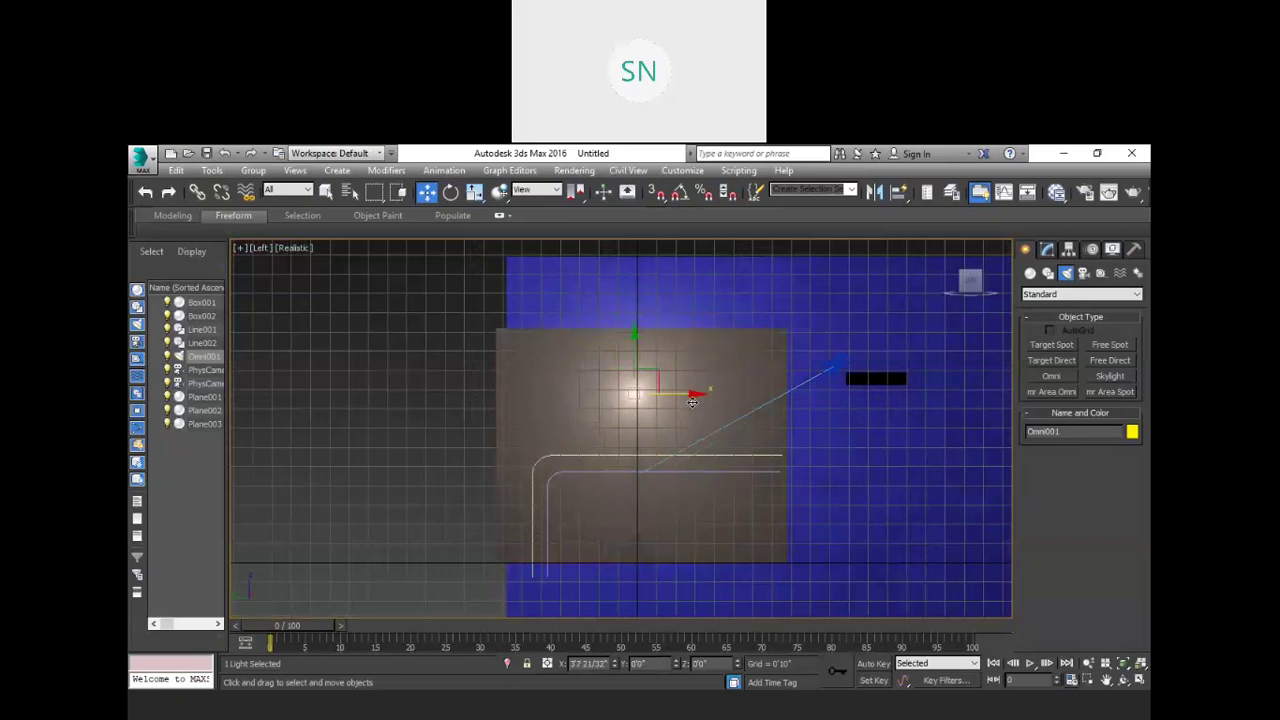
pyautogui.click(878, 379)
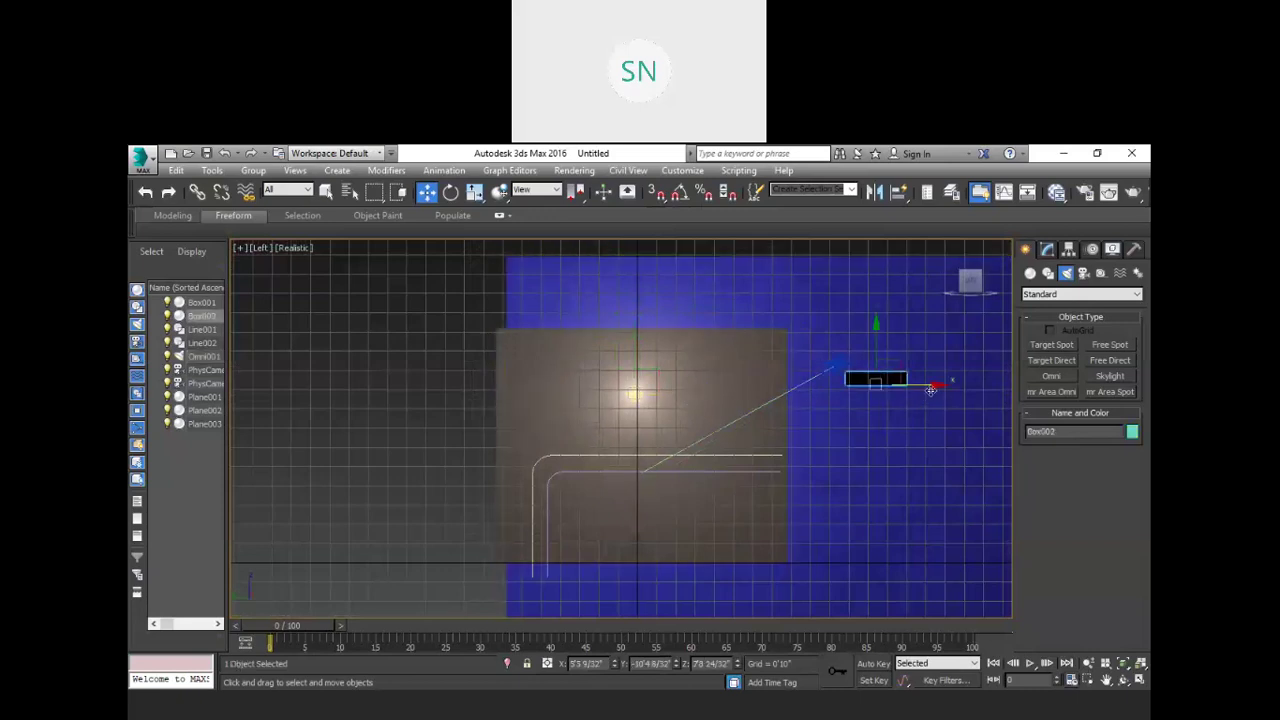
pyautogui.moveTo(933, 385); pyautogui.dragTo(692, 393)
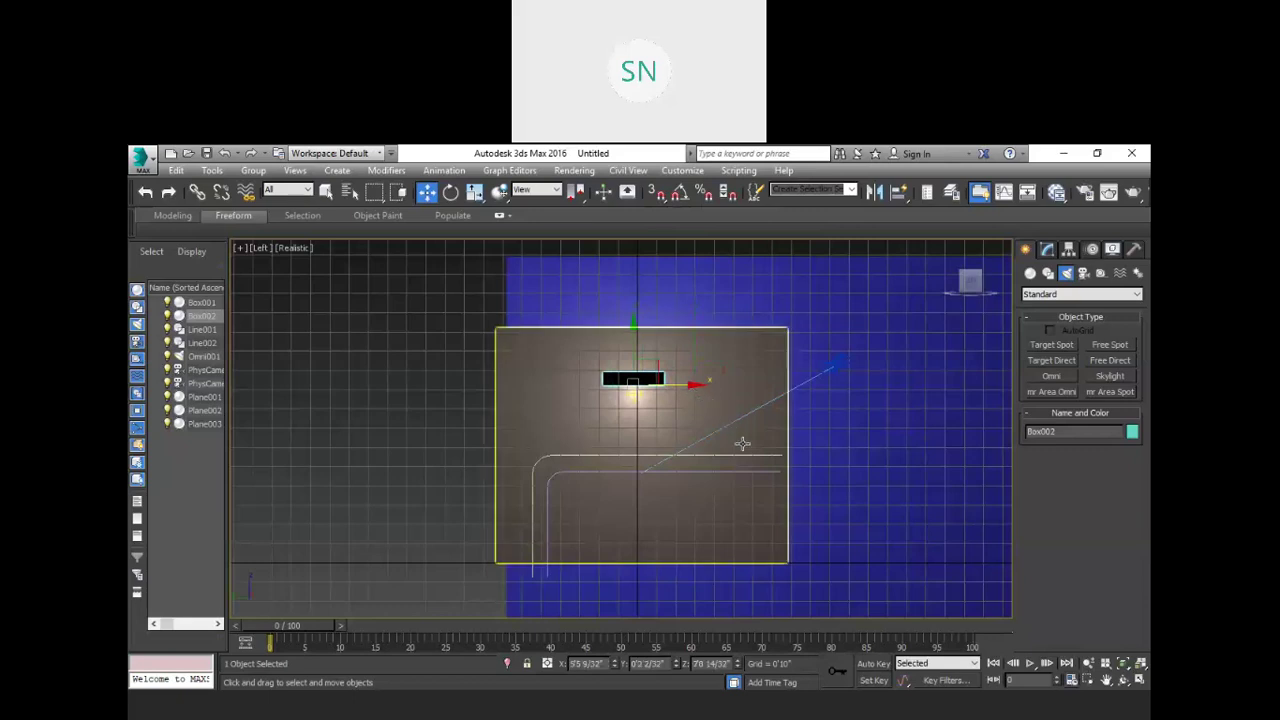
# Step: Orbit and zoom to face the back wall between the red and blue walls, then select Plane001
pyautogui.press('alt')
pyautogui.keyDown('alt'); pyautogui.moveTo(614, 491); pyautogui.dragTo(603, 506, button='middle'); pyautogui.keyUp('alt')
pyautogui.scroll(3, 638, 505)
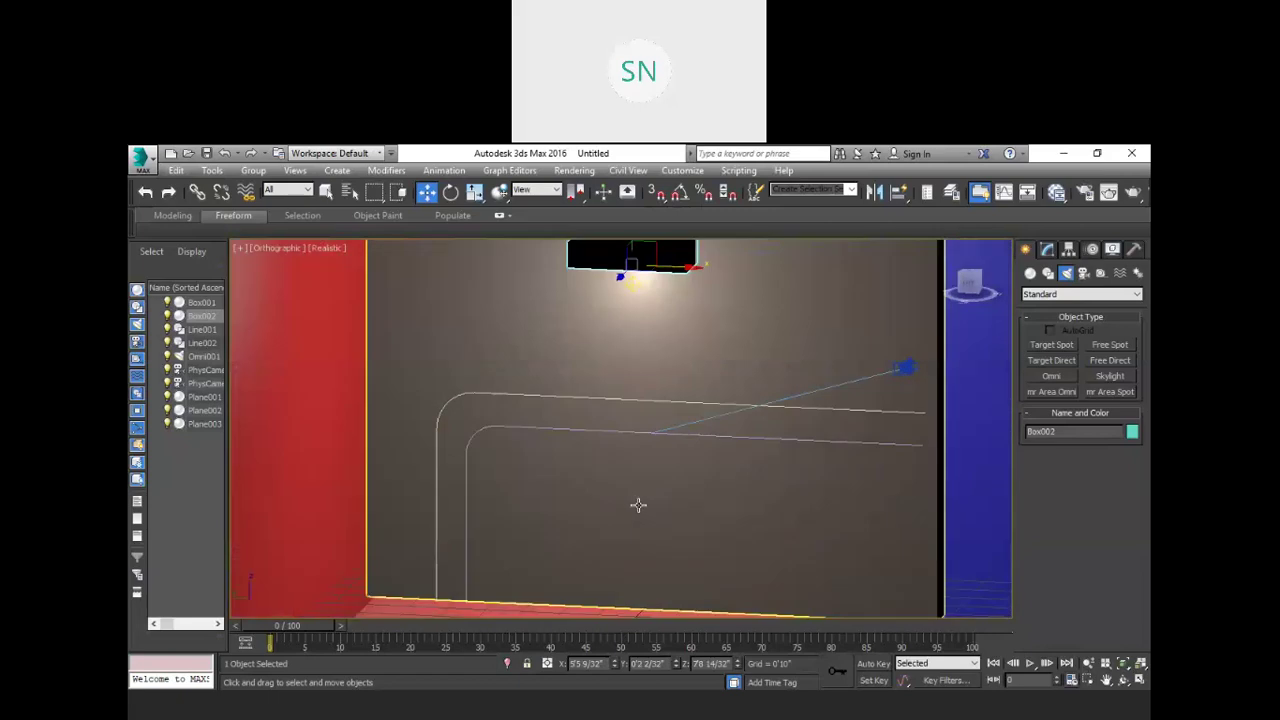
pyautogui.scroll(-3, 652, 495)
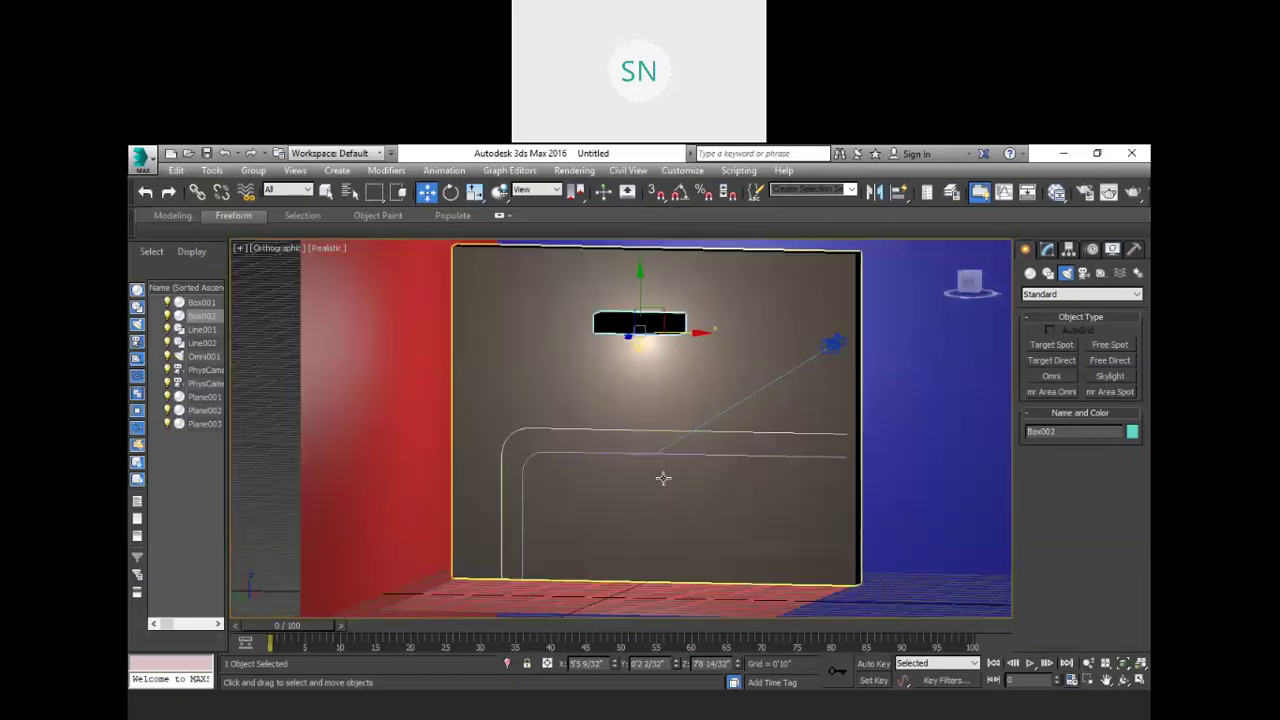
pyautogui.keyDown('alt'); pyautogui.moveTo(664, 477); pyautogui.dragTo(700, 458, button='middle'); pyautogui.keyUp('alt')
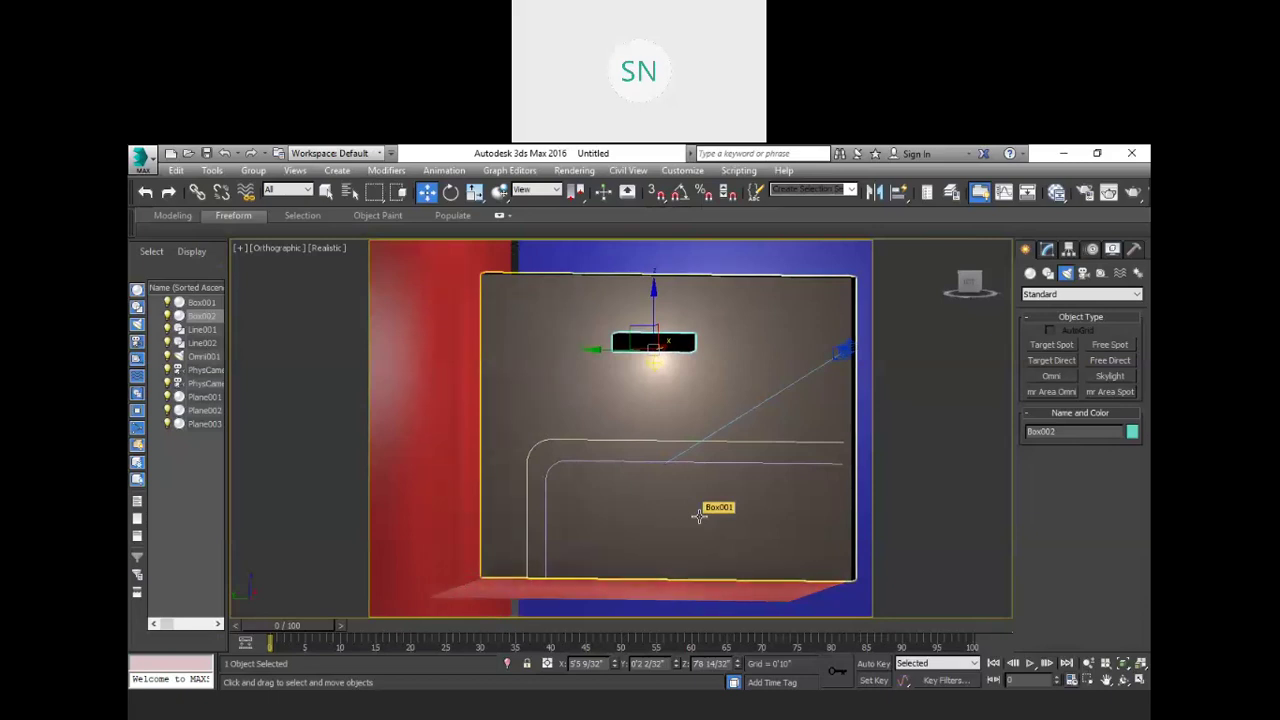
pyautogui.click(706, 594)
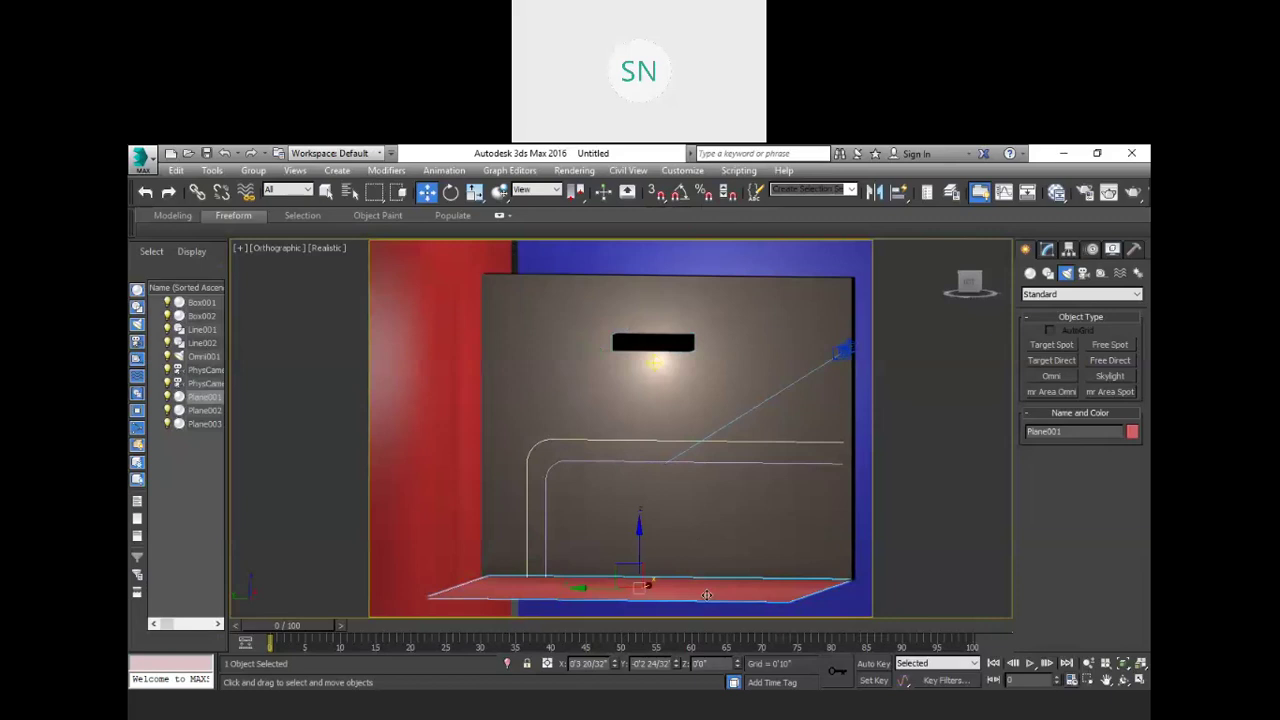
# Step: Enlarge the floor plane to 29'11" by 48'4", select Plane003 and render the orthographic view
pyautogui.click(1048, 250)
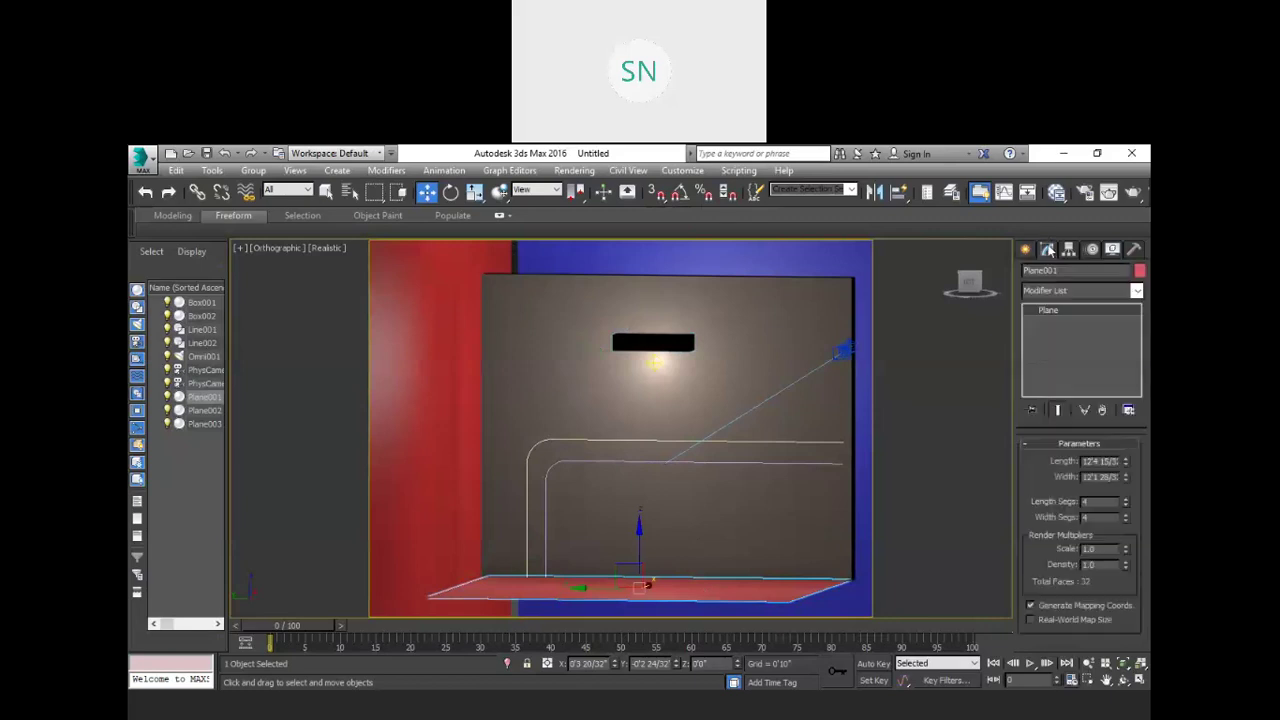
pyautogui.moveTo(1125, 464); pyautogui.dragTo(1136, 359)
pyautogui.moveTo(1126, 476); pyautogui.dragTo(1145, 300)
pyautogui.click(204, 423)
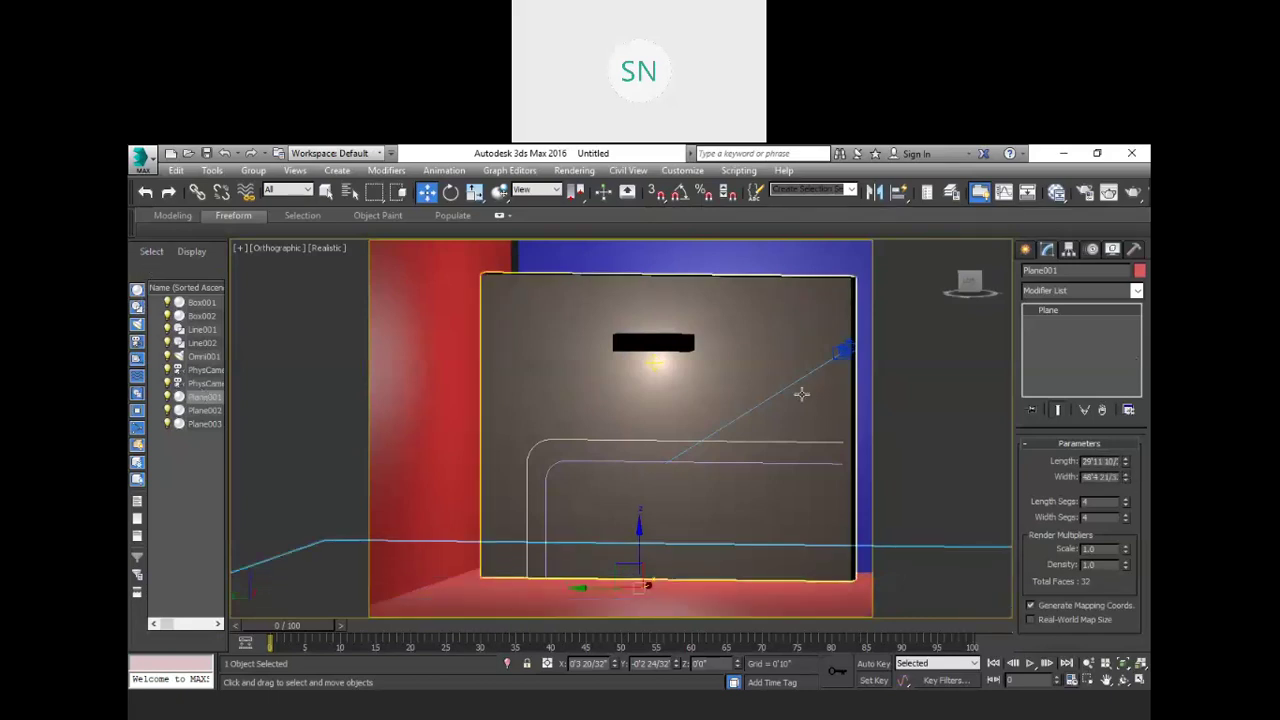
pyautogui.hotkey('shift', 'q')
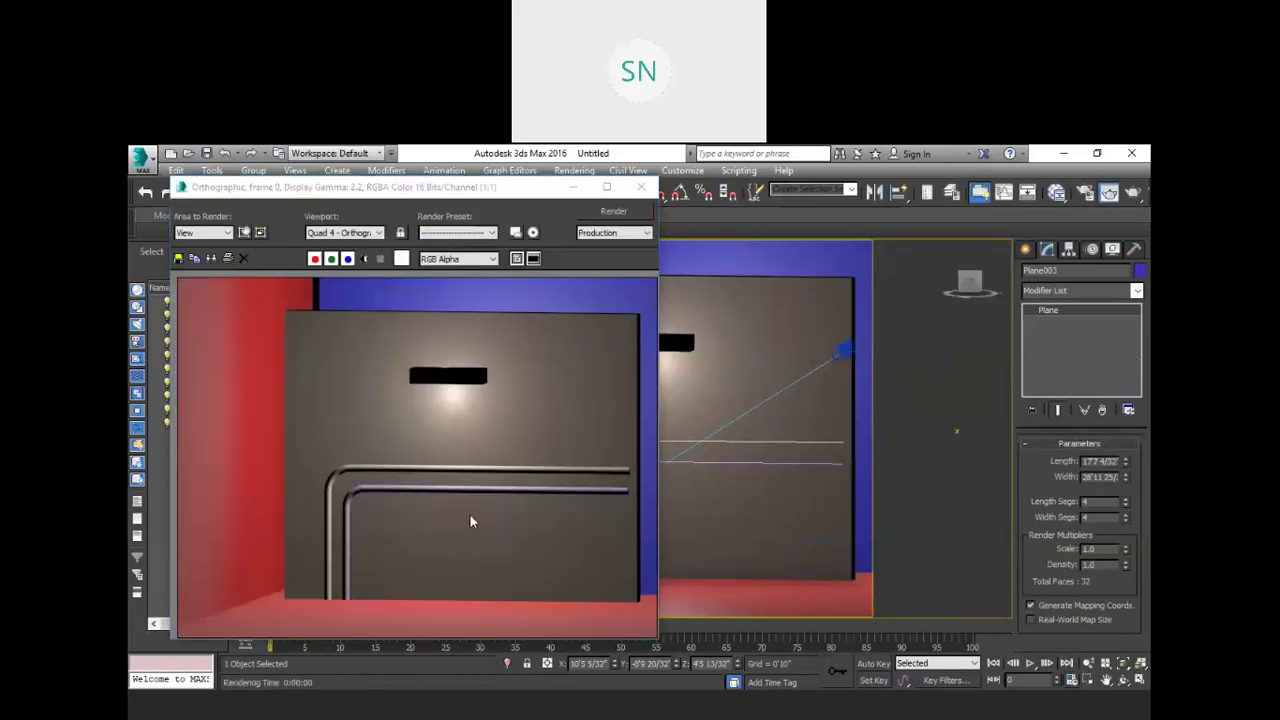
# Step: Turn on shadows for Omni001, re-render the room, and restore the multi-viewport layout
pyautogui.click(358, 189)
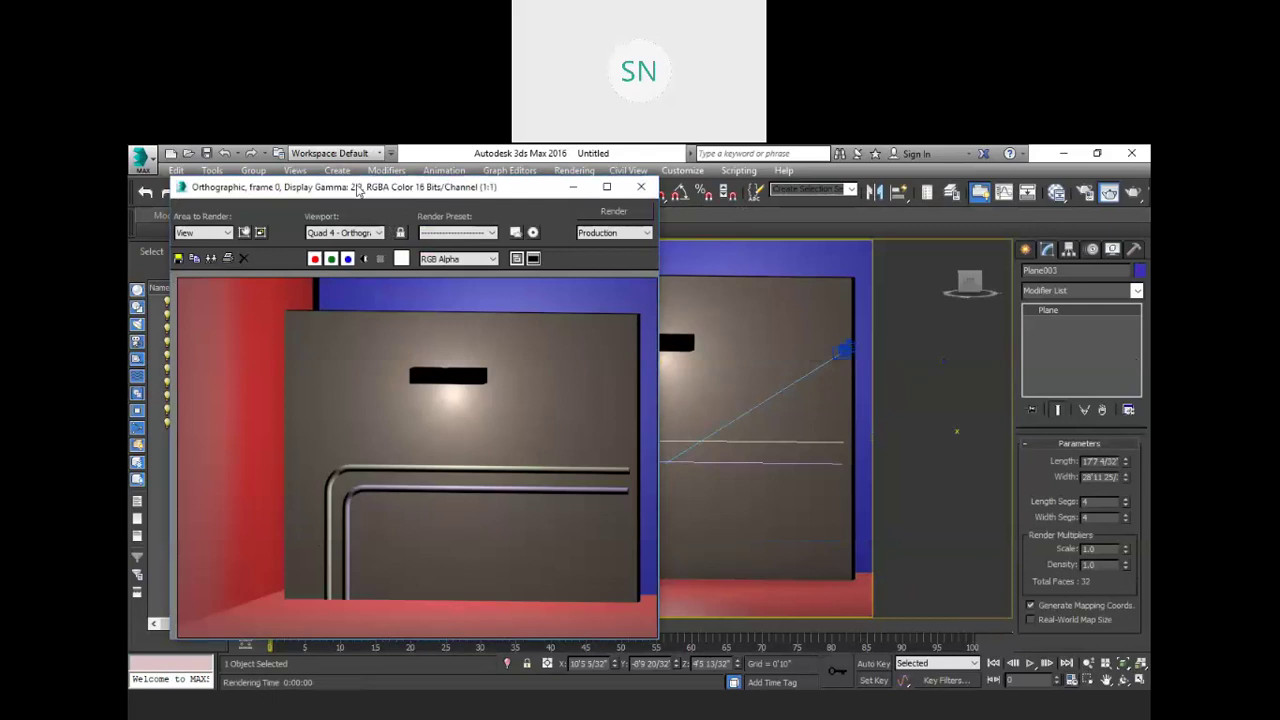
pyautogui.moveTo(358, 189); pyautogui.dragTo(306, 185)
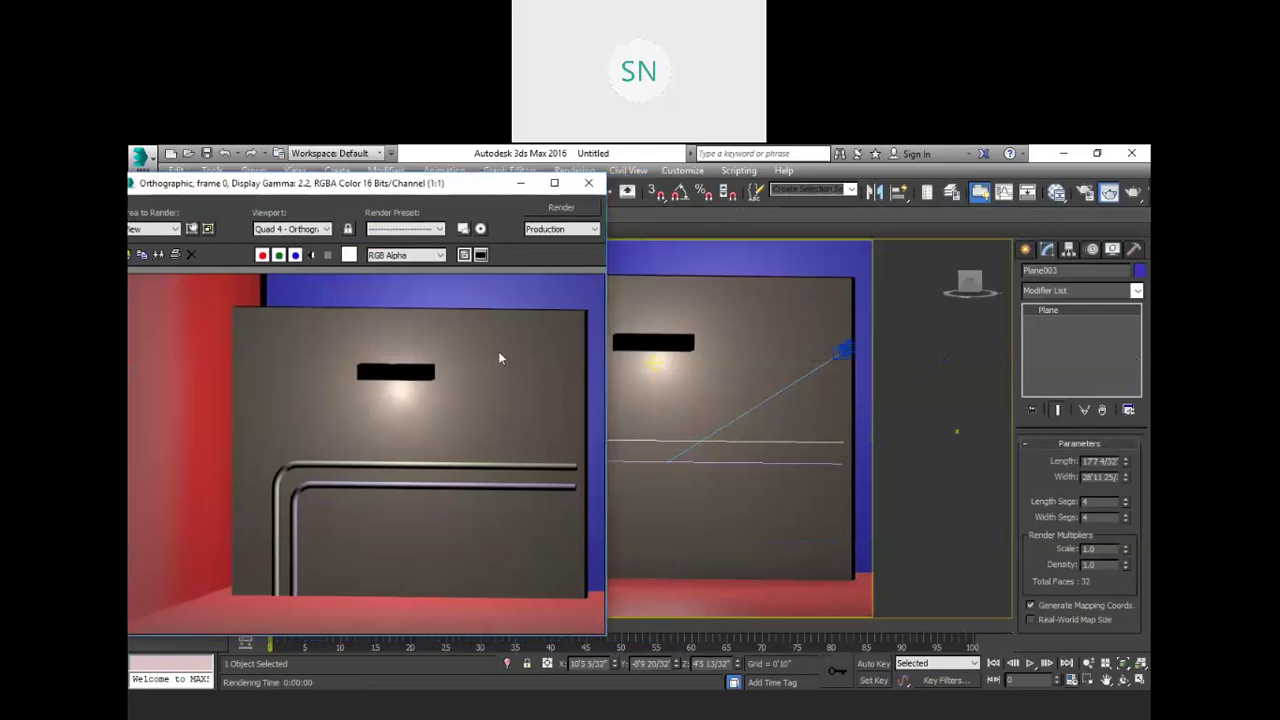
pyautogui.click(652, 361)
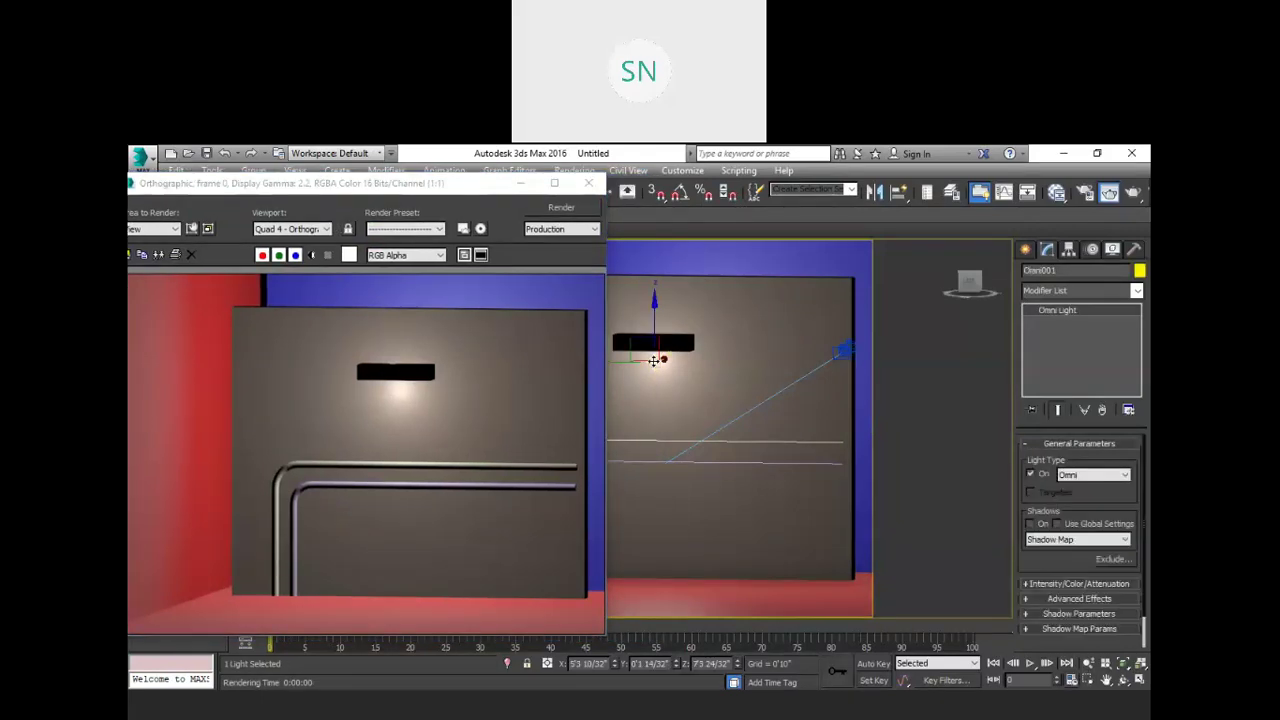
pyautogui.click(1030, 525)
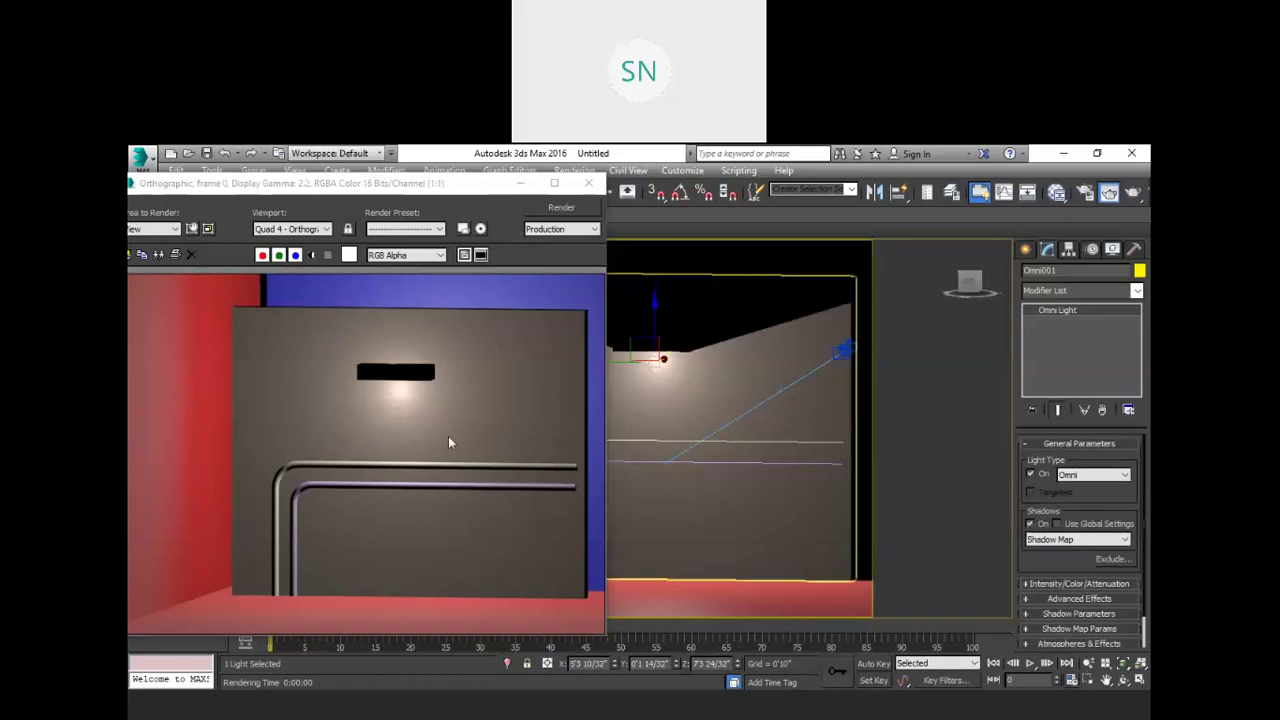
pyautogui.click(566, 210)
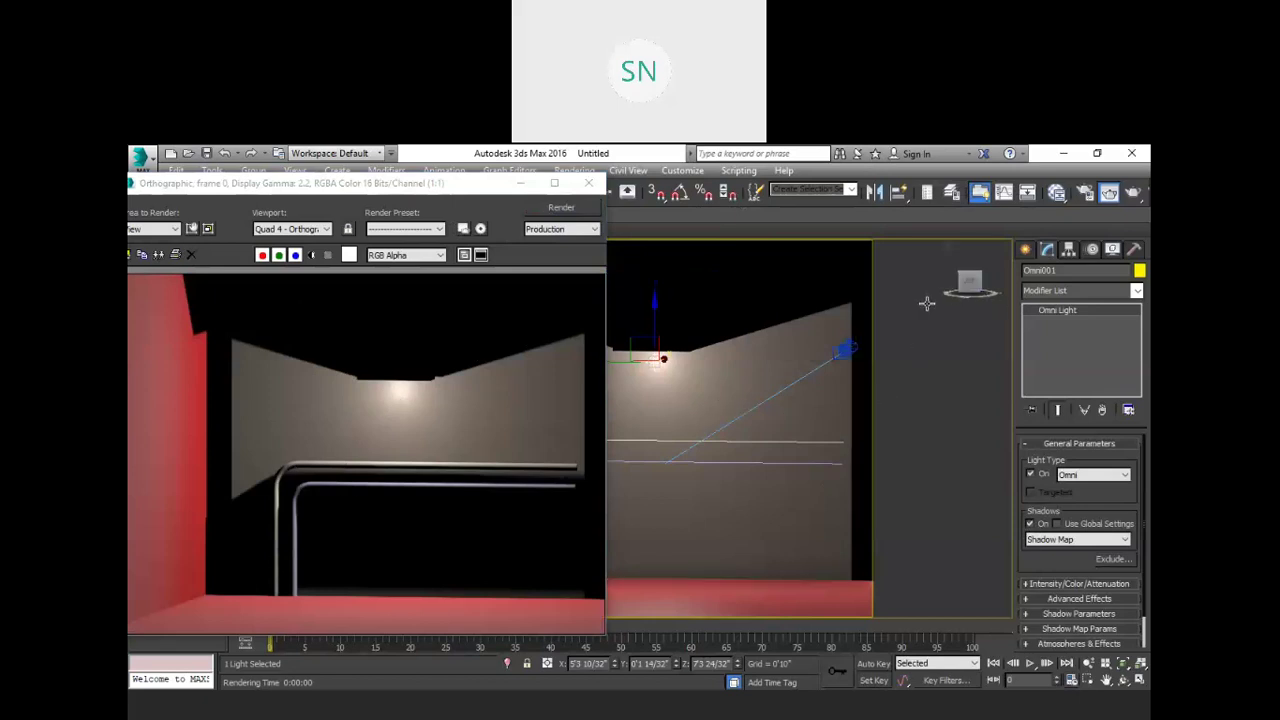
pyautogui.click(938, 373)
pyautogui.hotkey('alt', 'w')
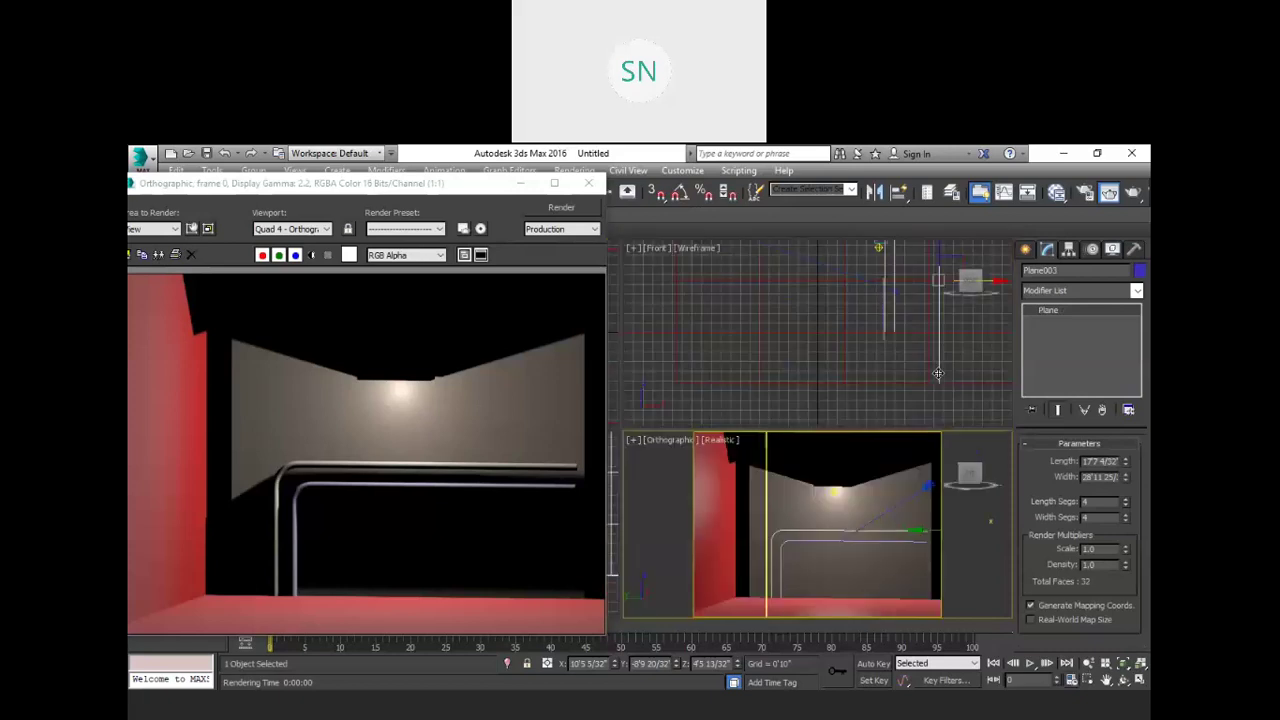
# Step: Move Omni001 slightly left in the Front view and re-render the orthographic view
pyautogui.scroll(3, 938, 373)
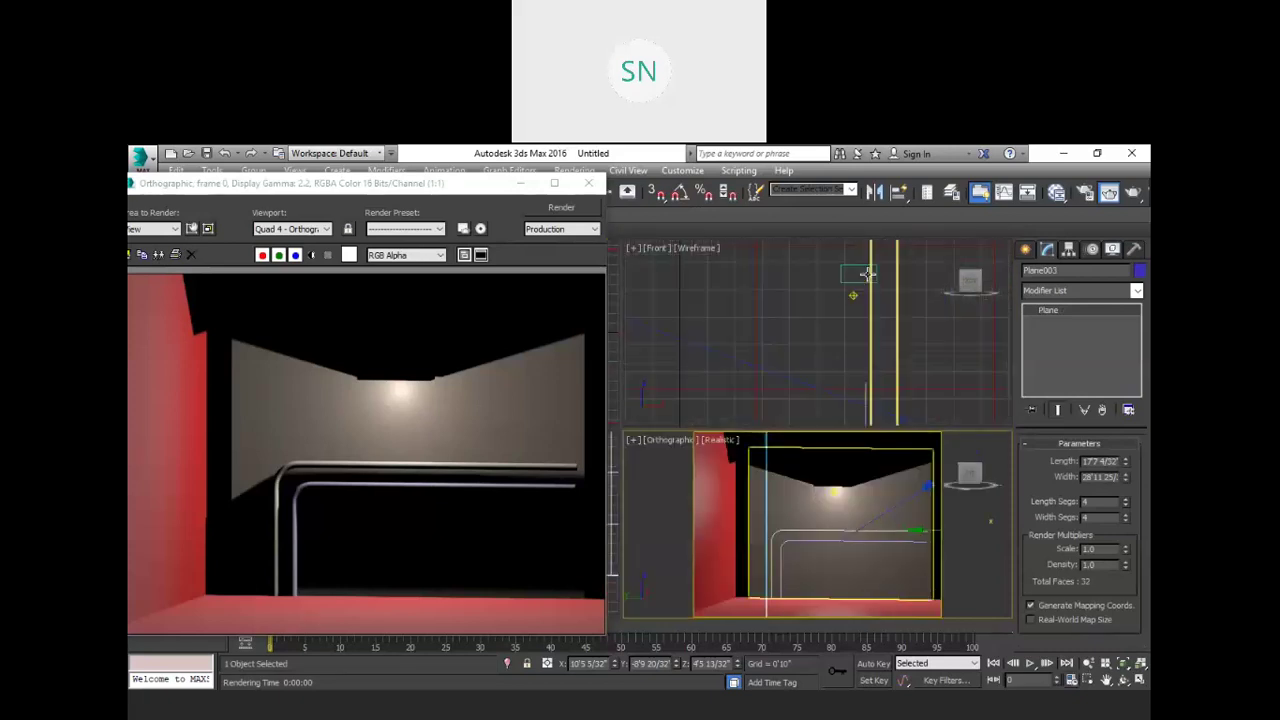
pyautogui.click(845, 302)
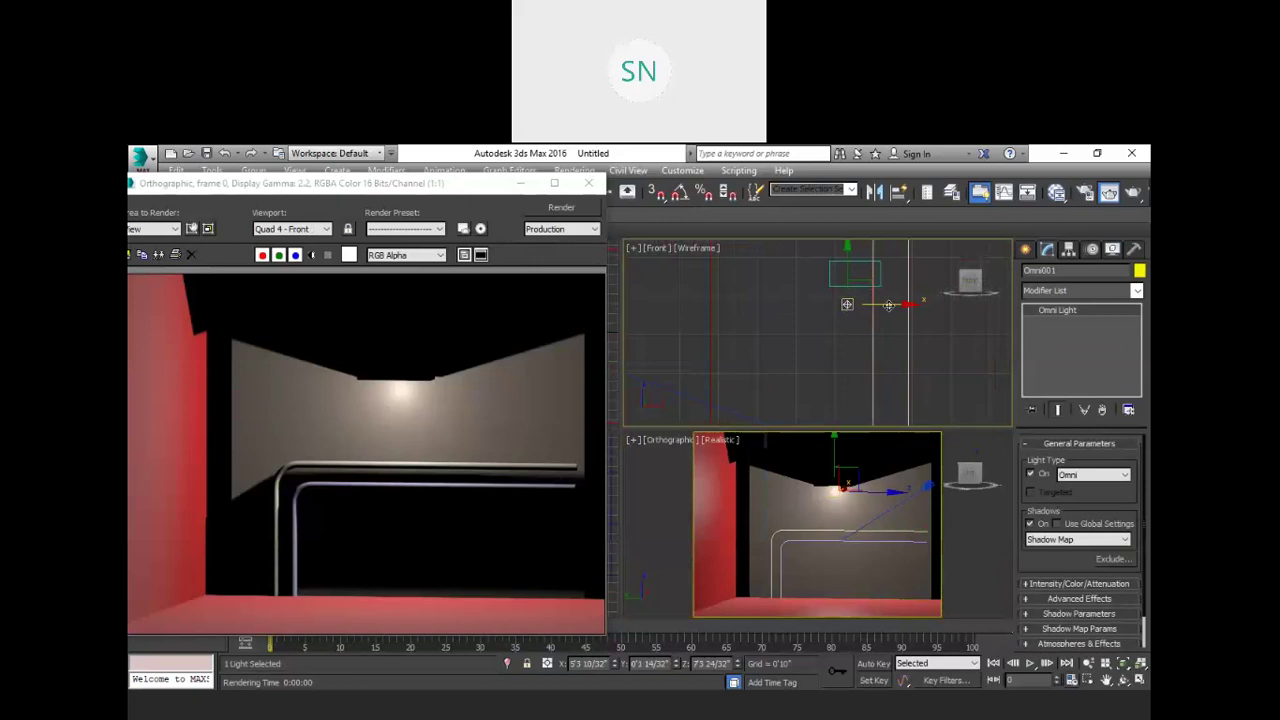
pyautogui.moveTo(888, 305); pyautogui.dragTo(877, 305)
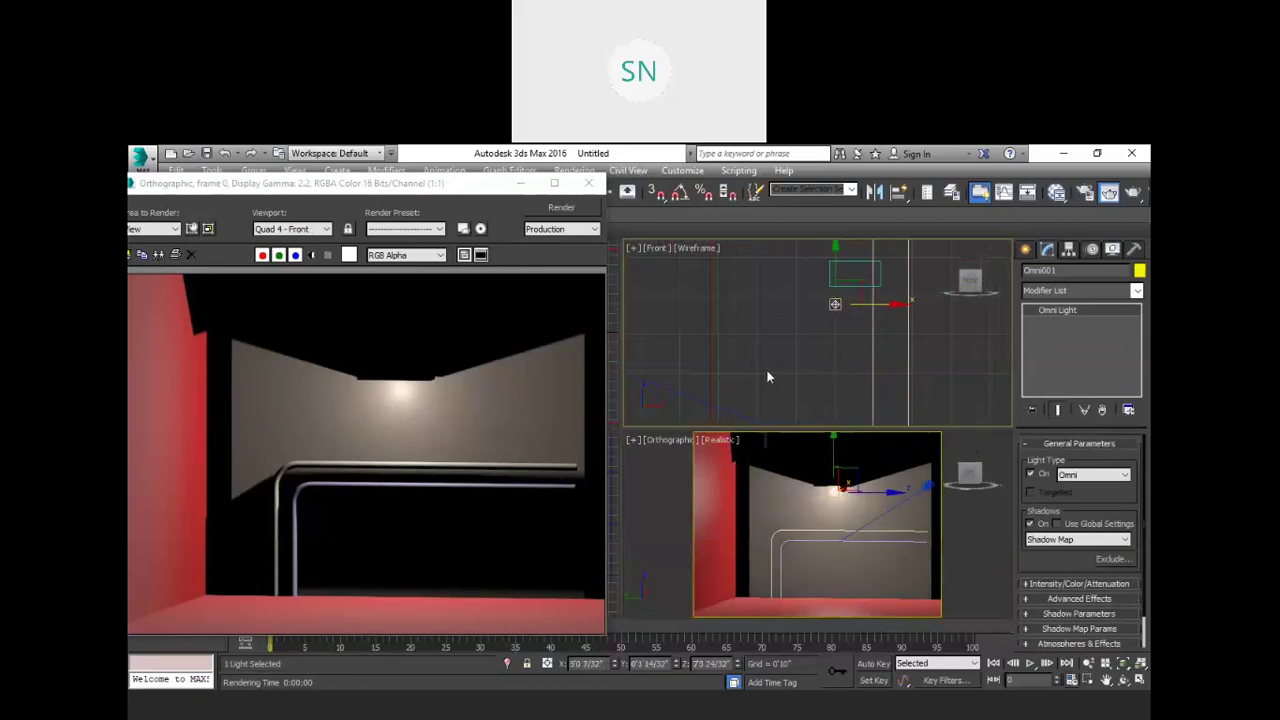
pyautogui.click(560, 207)
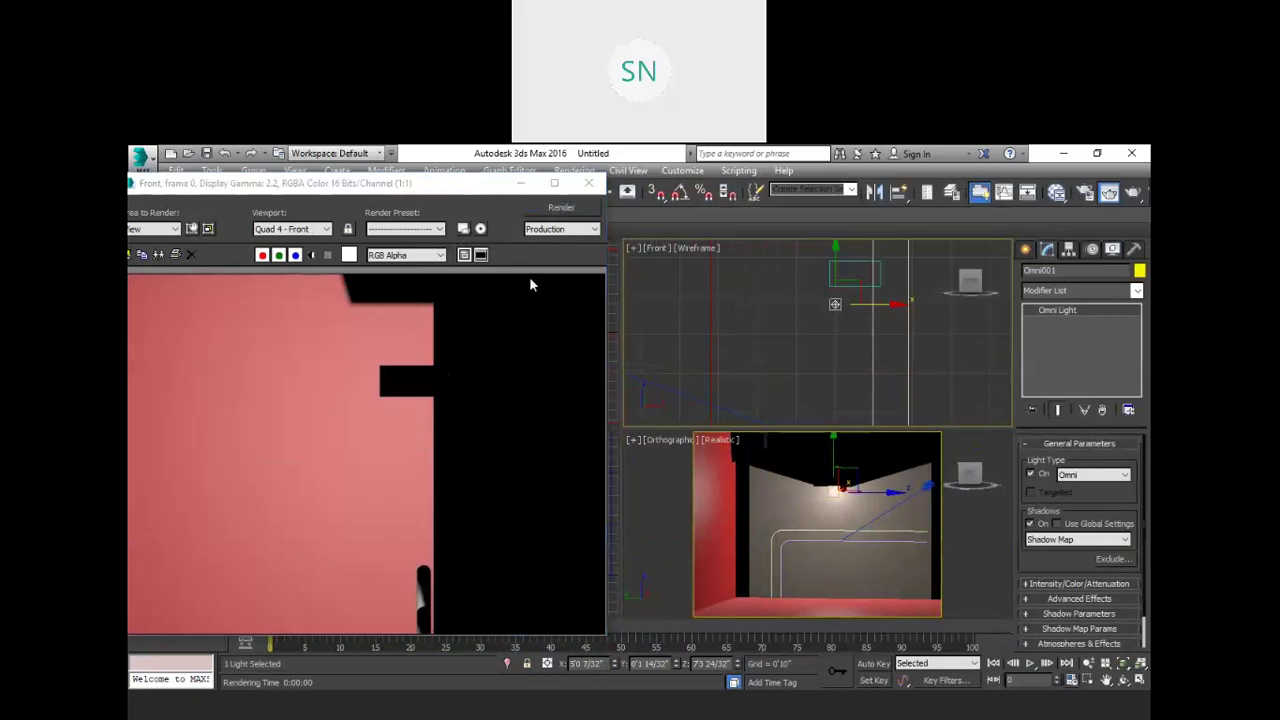
pyautogui.click(749, 456)
pyautogui.click(549, 208)
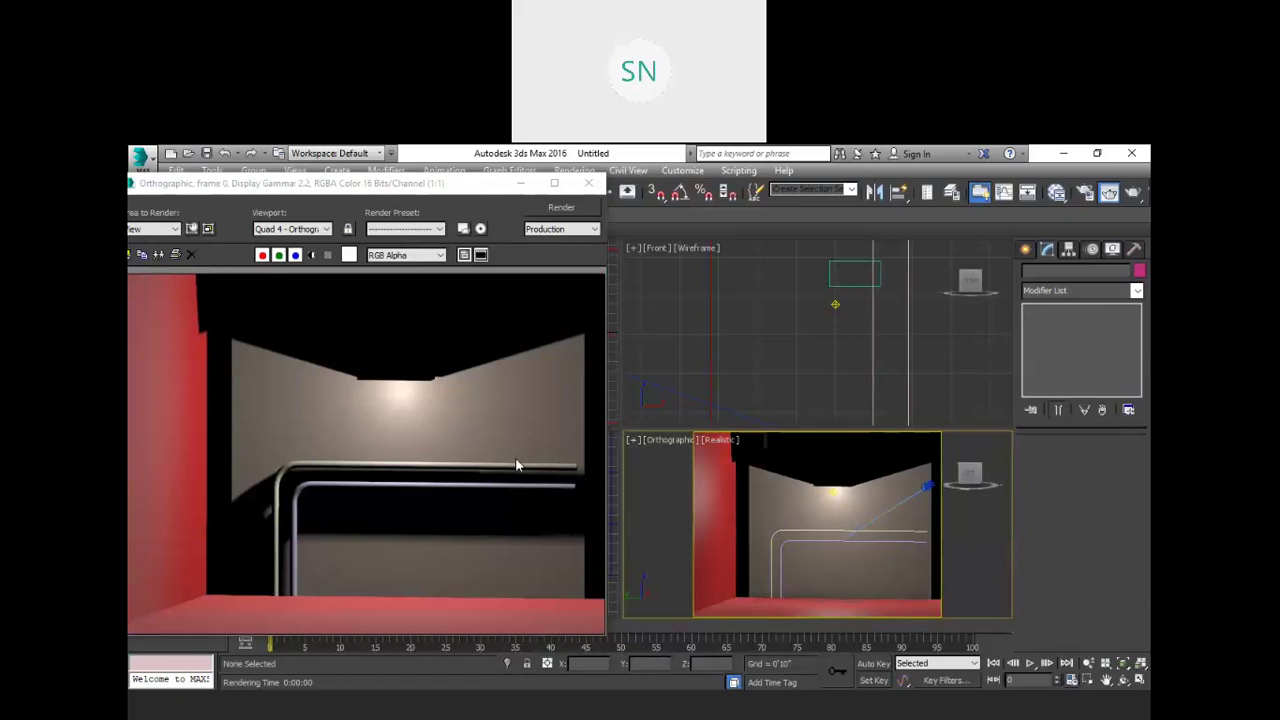
# Step: Switch Omni001's shadow type to Ray Traced Shadows and open Render Setup
pyautogui.click(834, 303)
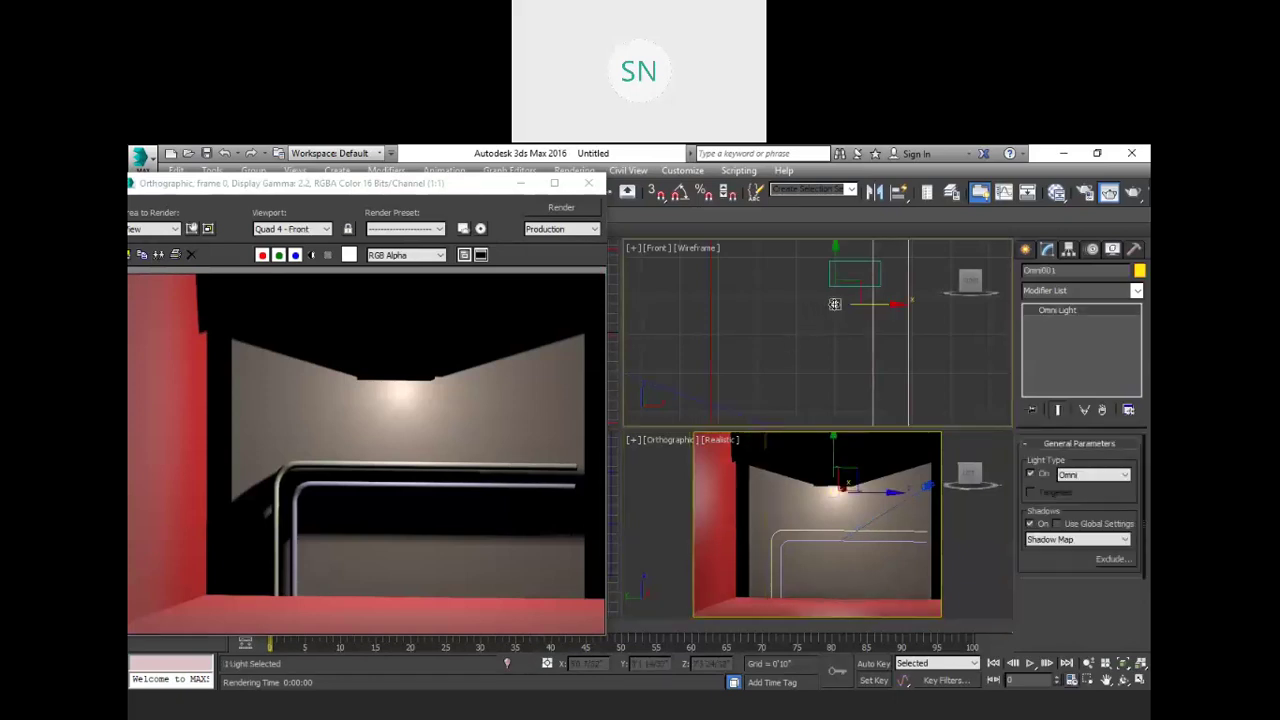
pyautogui.click(1077, 539)
pyautogui.click(1080, 520)
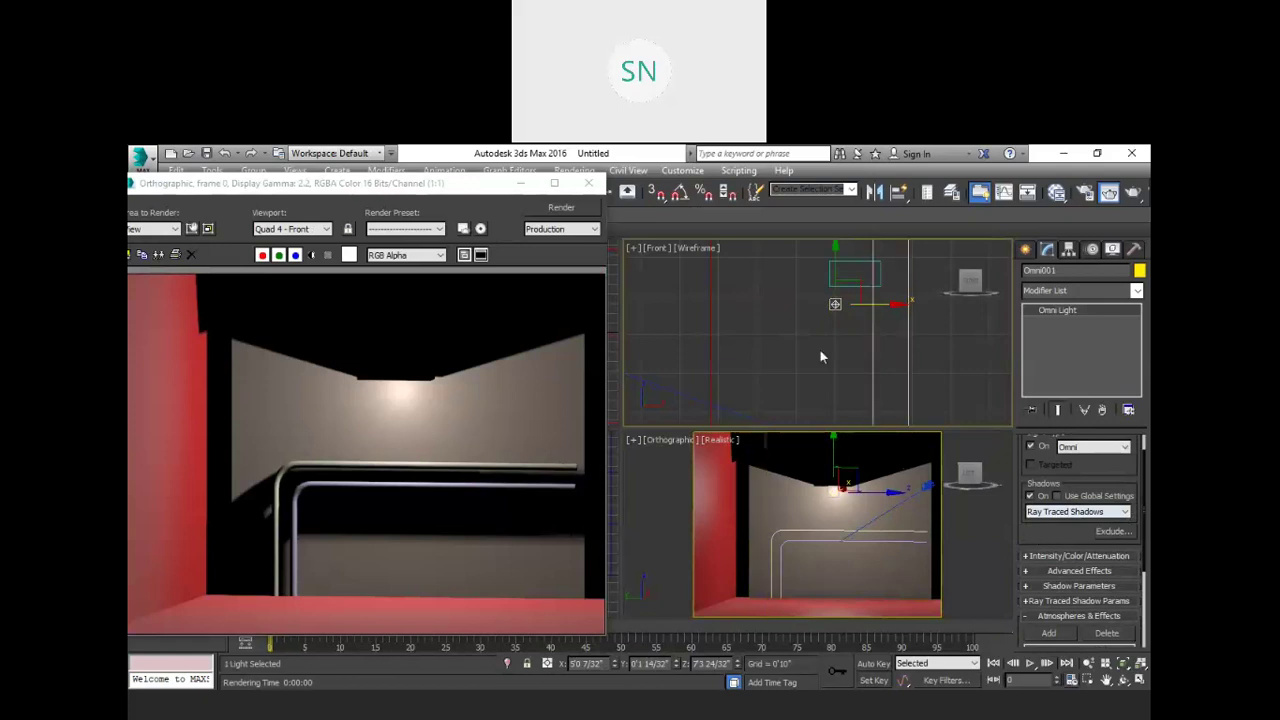
pyautogui.press('F10')
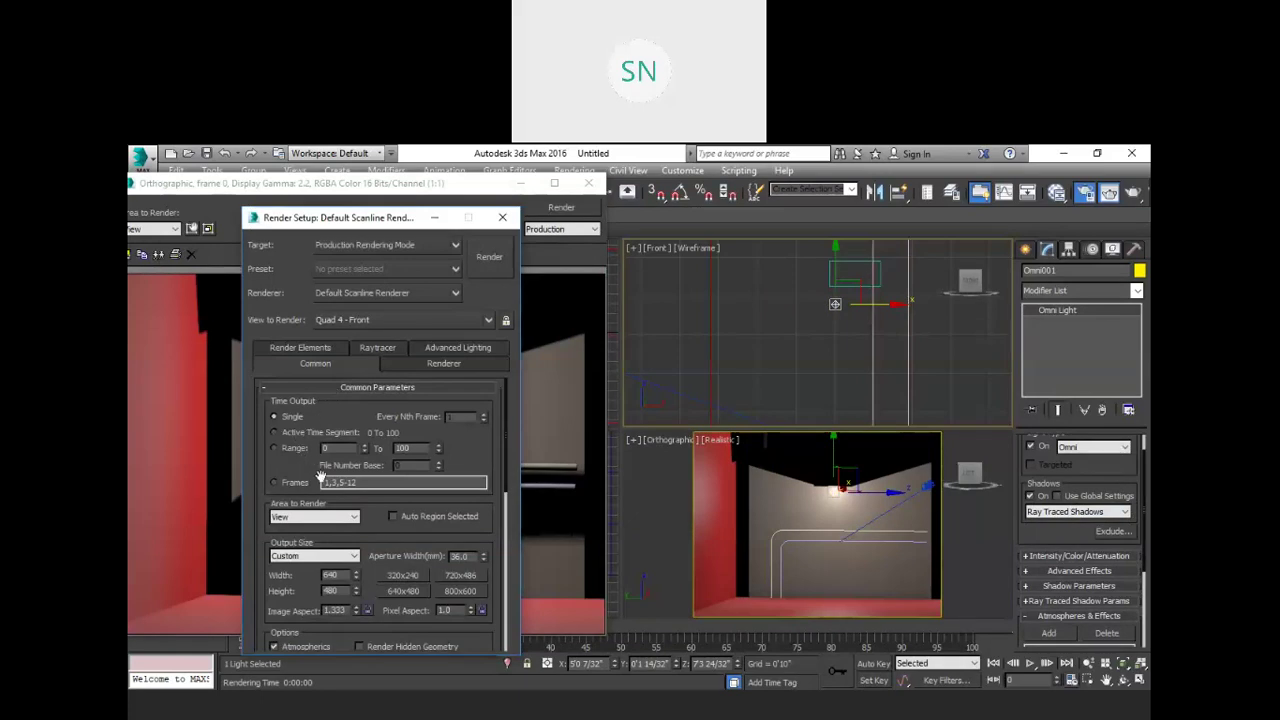
pyautogui.scroll(-1, 347, 443)
pyautogui.click(320, 494)
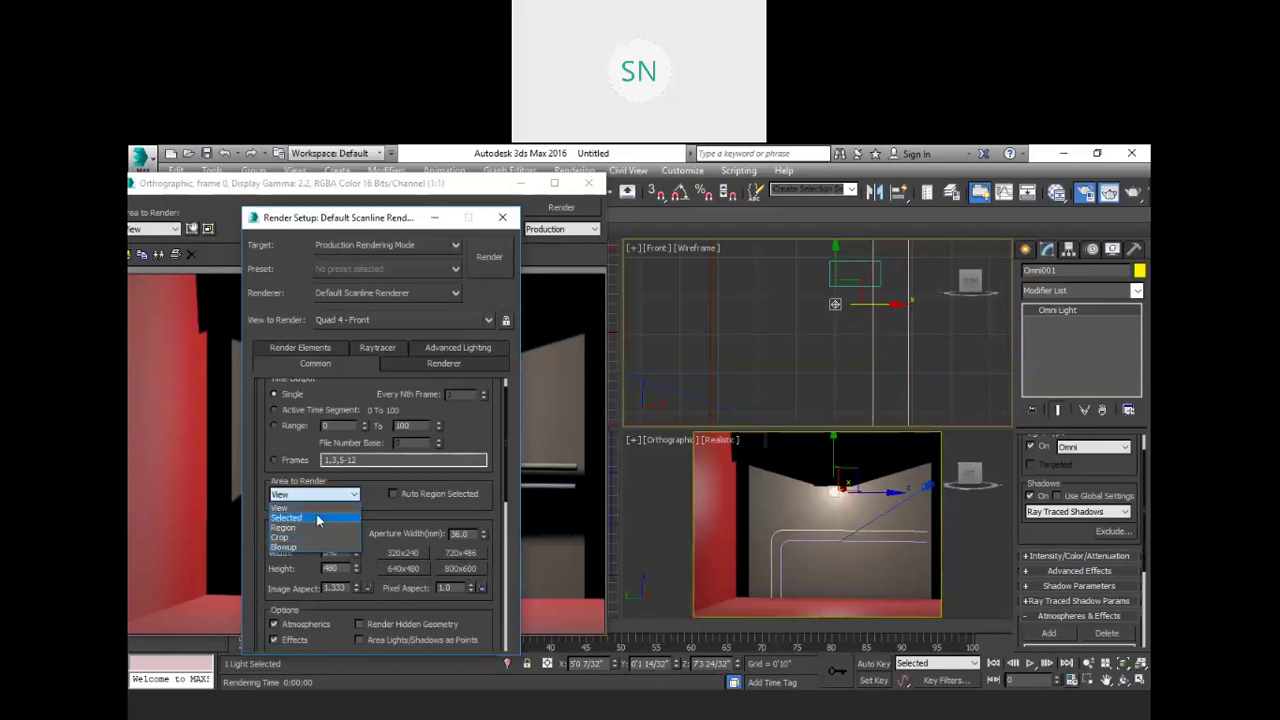
pyautogui.click(318, 520)
pyautogui.click(328, 495)
pyautogui.click(315, 506)
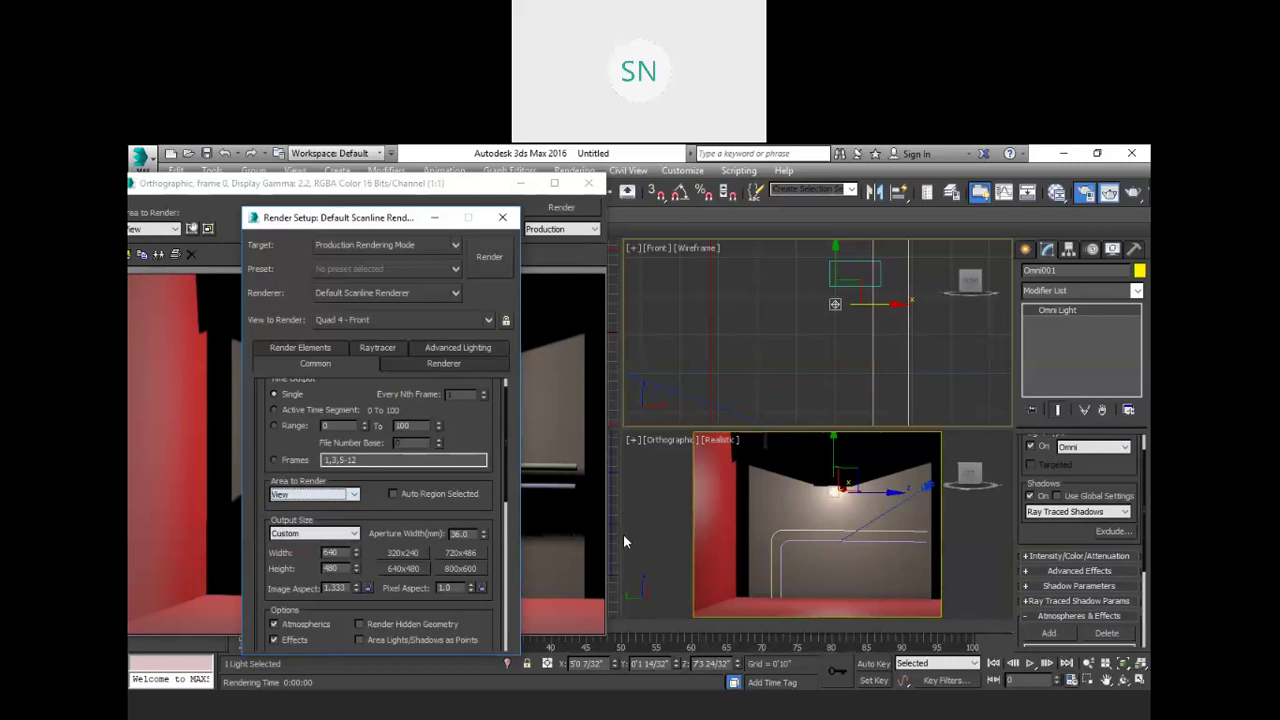
pyautogui.click(503, 217)
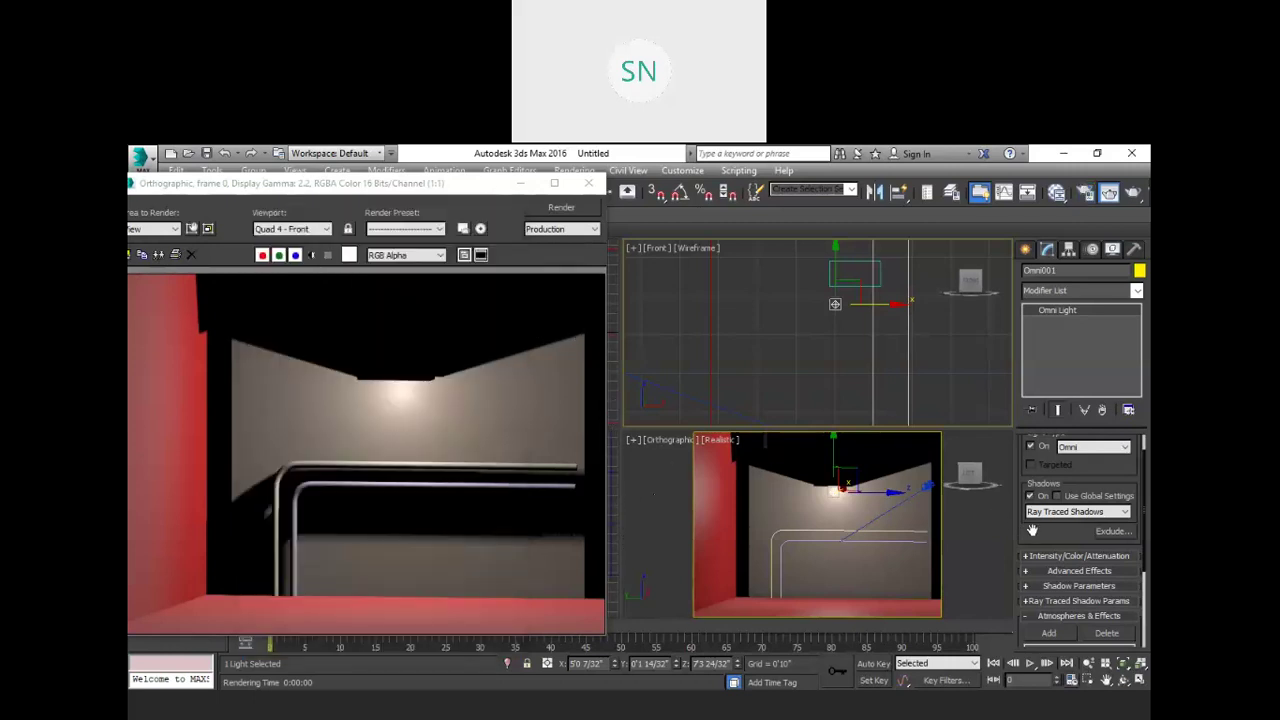
# Step: Add Lens Effects to Omni001's Atmospheres & Effects list
pyautogui.scroll(-2, 1041, 531)
pyautogui.scroll(-2, 1042, 538)
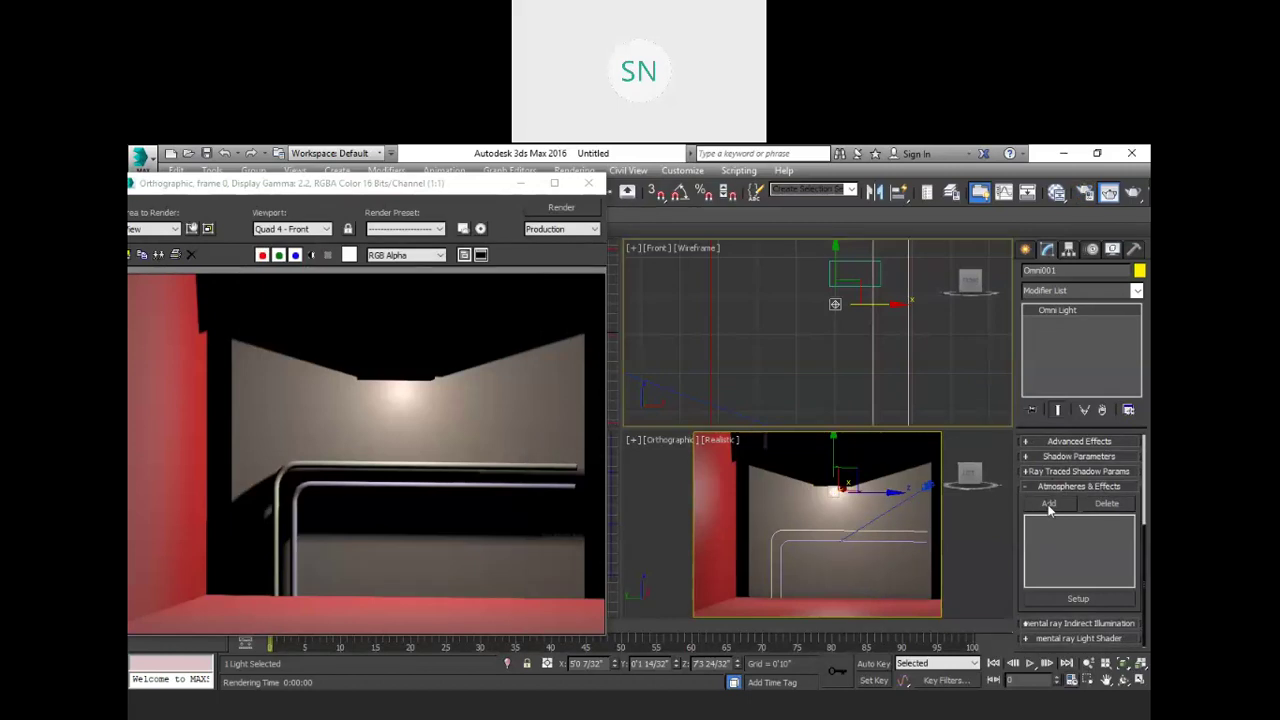
pyautogui.click(1048, 503)
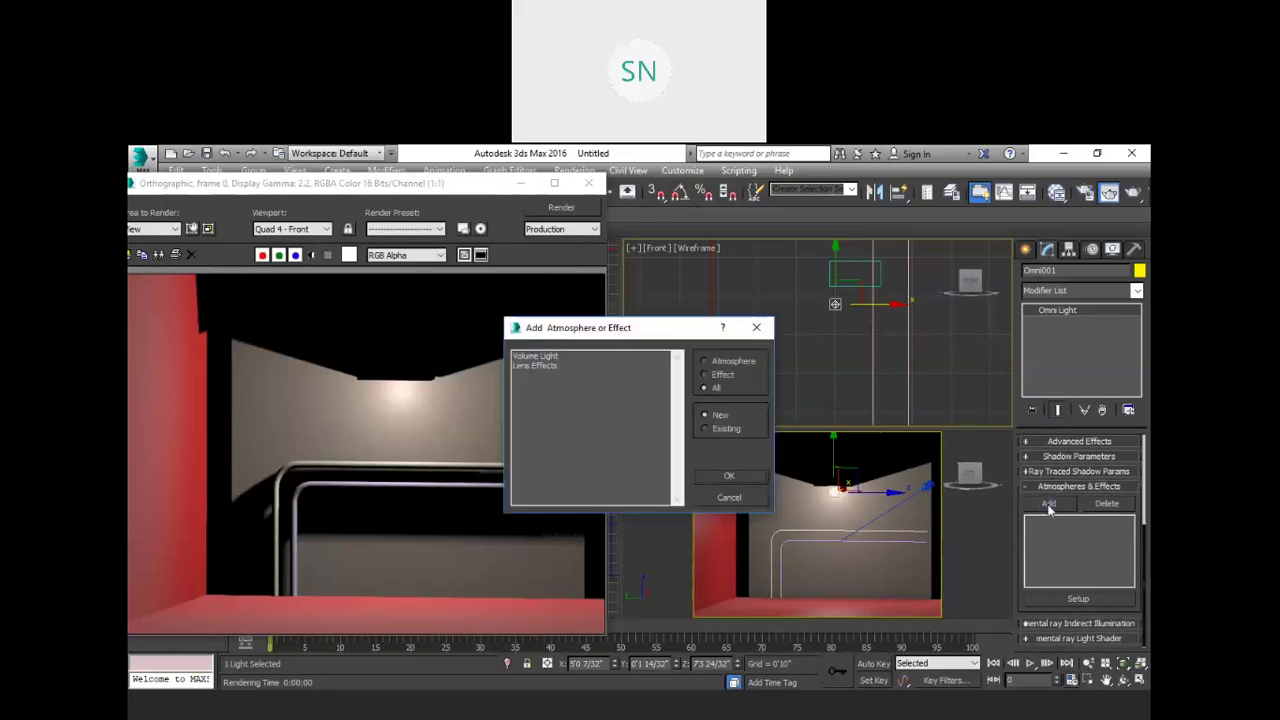
pyautogui.click(524, 365)
pyautogui.click(729, 474)
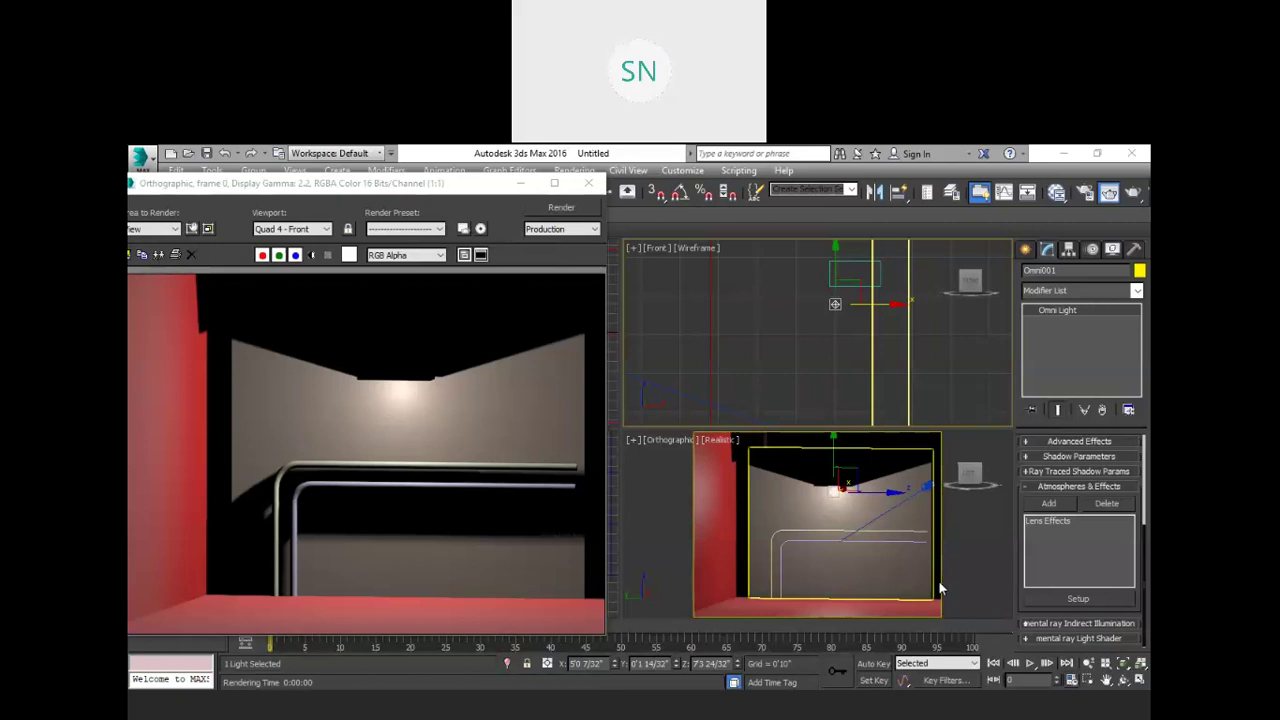
pyautogui.click(446, 316)
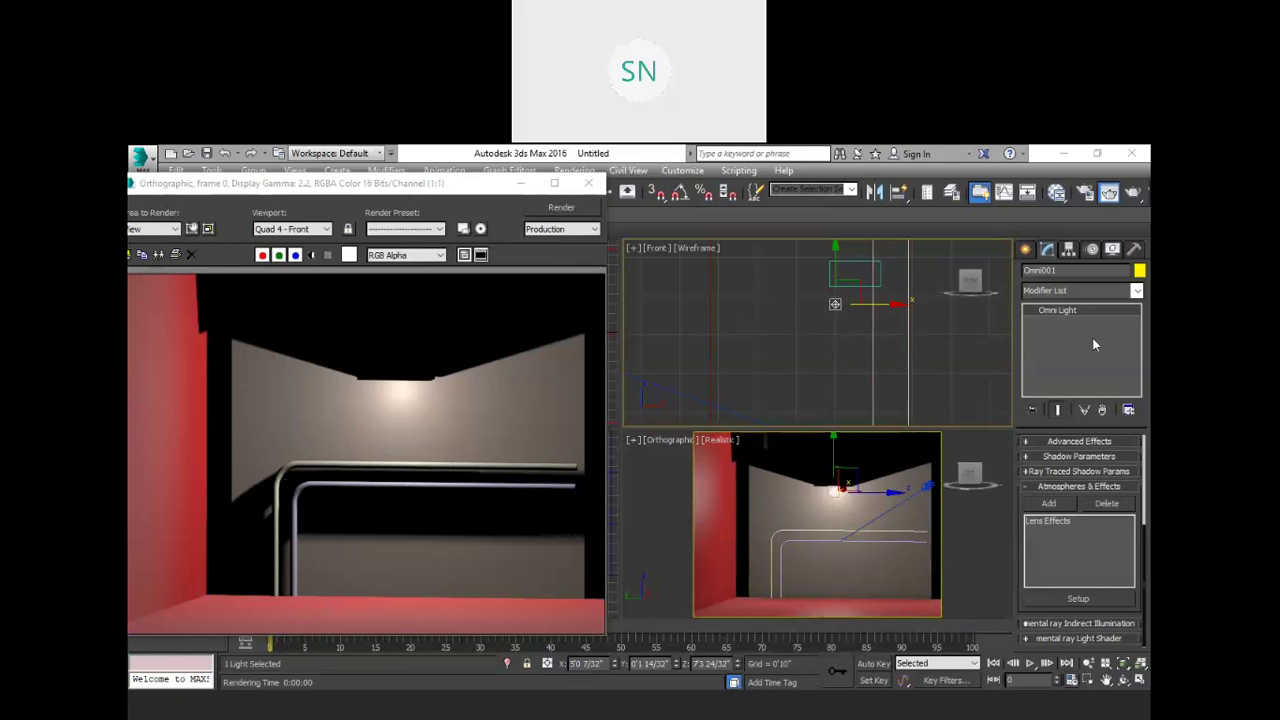
# Step: Deselect the light and re-render the orthographic view to preview the Lens Effects glow
pyautogui.click(1054, 520)
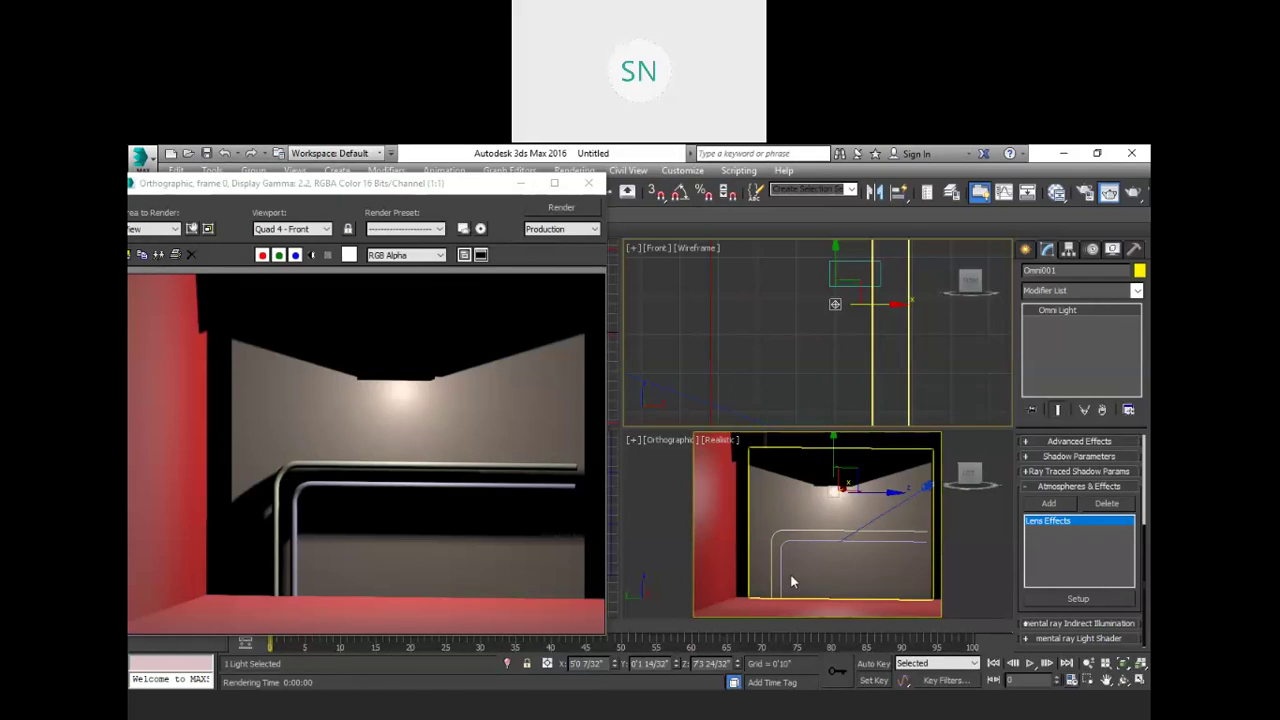
pyautogui.click(669, 517)
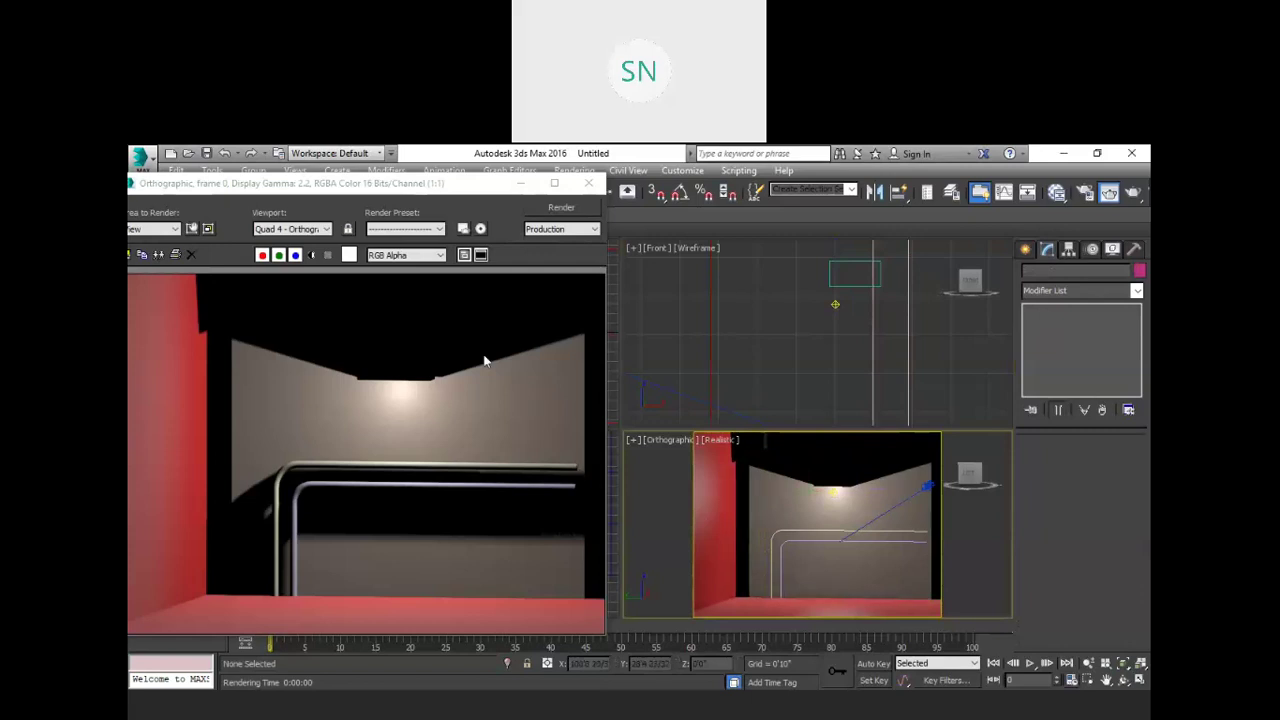
pyautogui.click(547, 213)
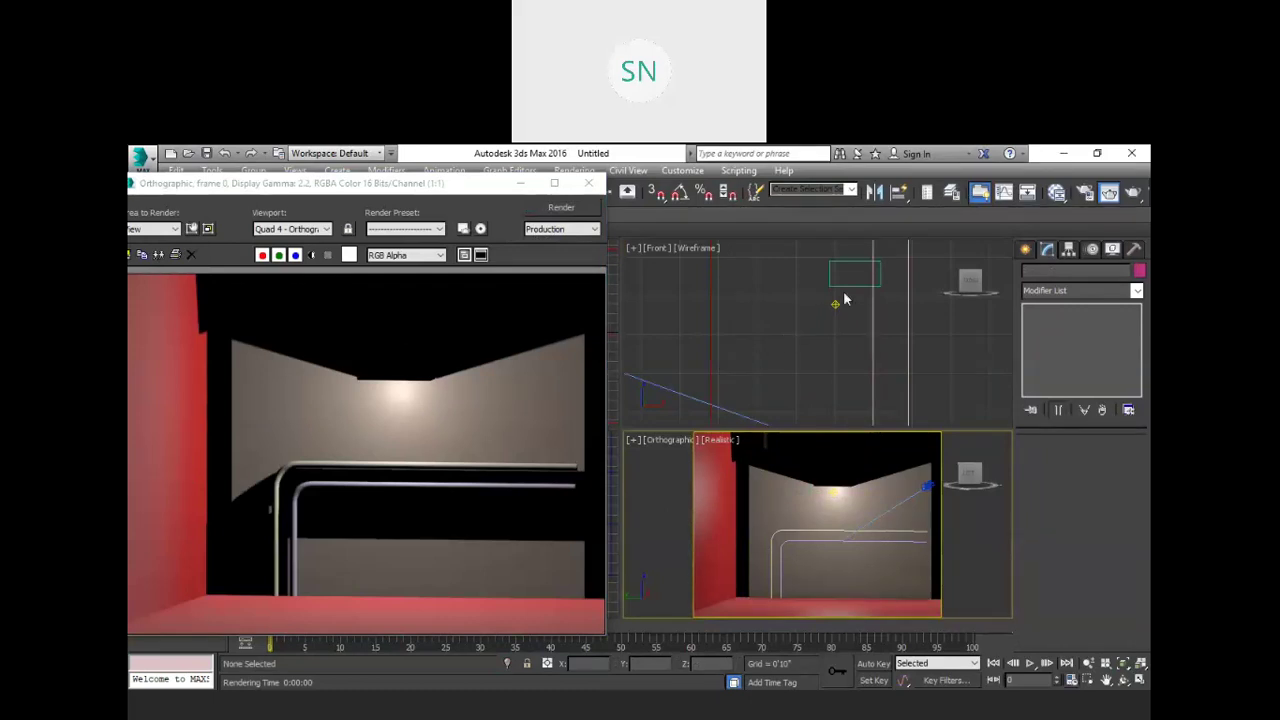
# Step: Select Omni001 through the Light Lister and open Setup for its Lens Effects entry
pyautogui.click(214, 171)
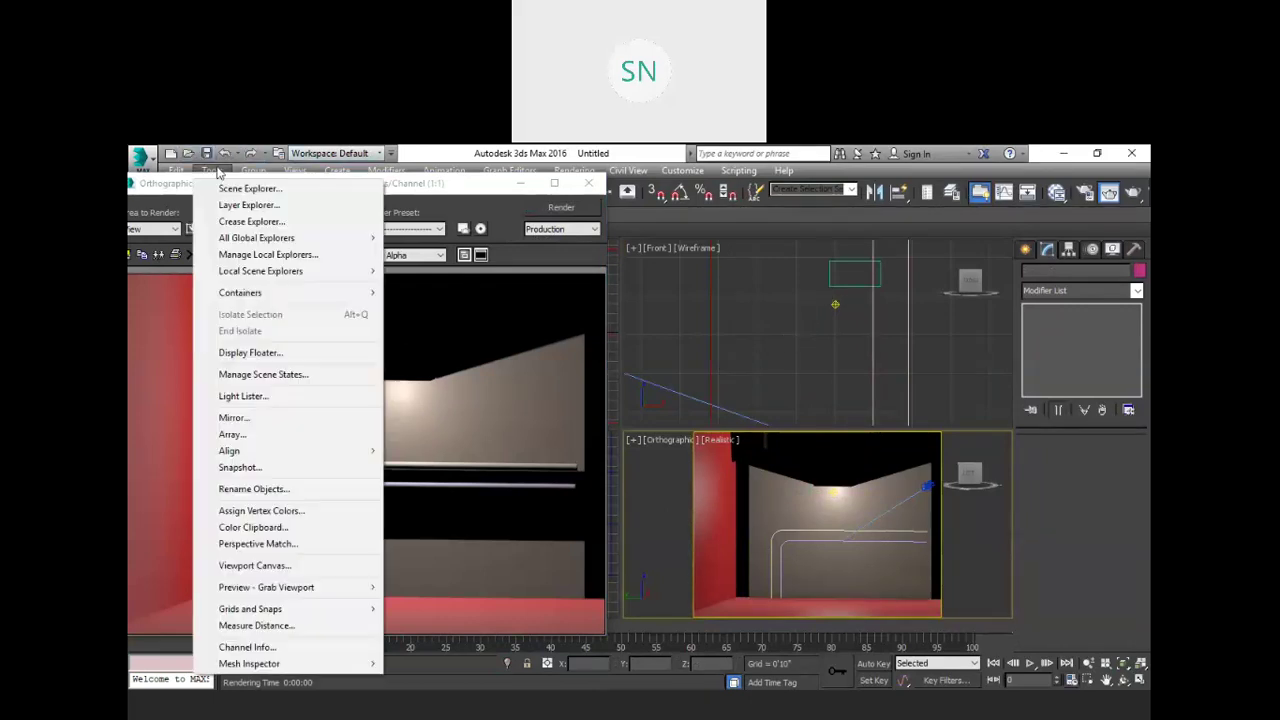
pyautogui.click(267, 397)
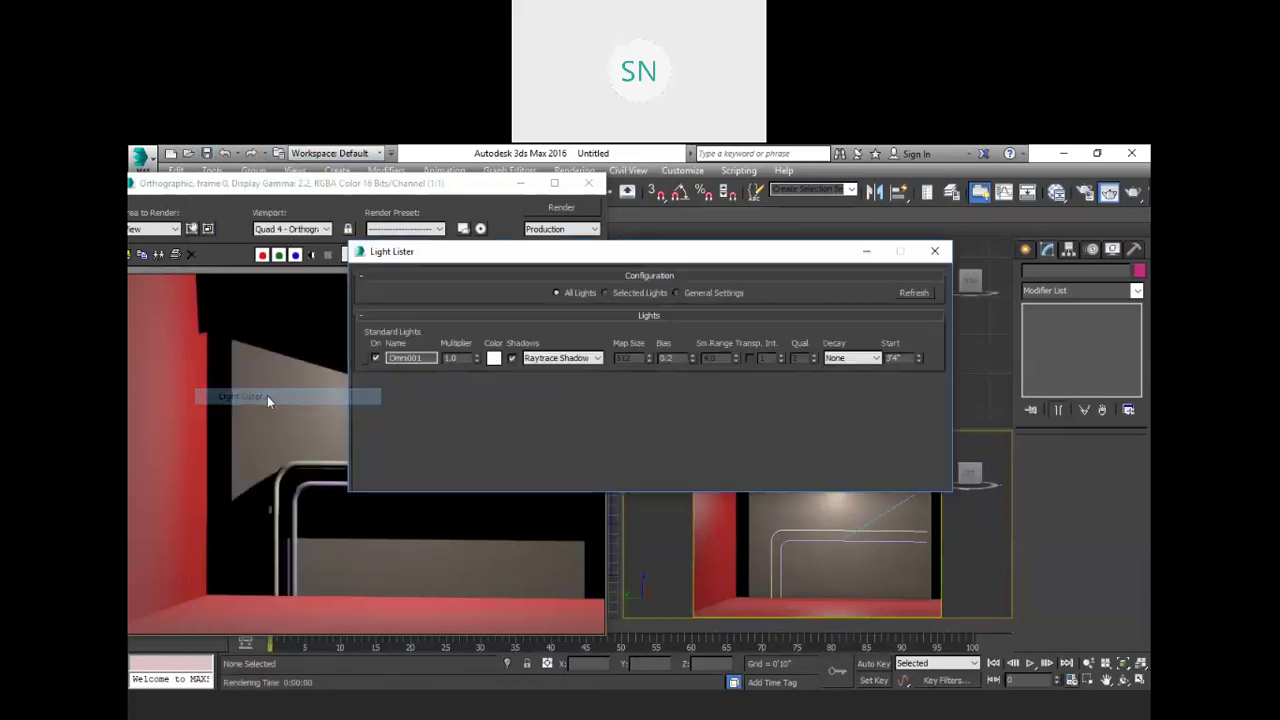
pyautogui.click(363, 357)
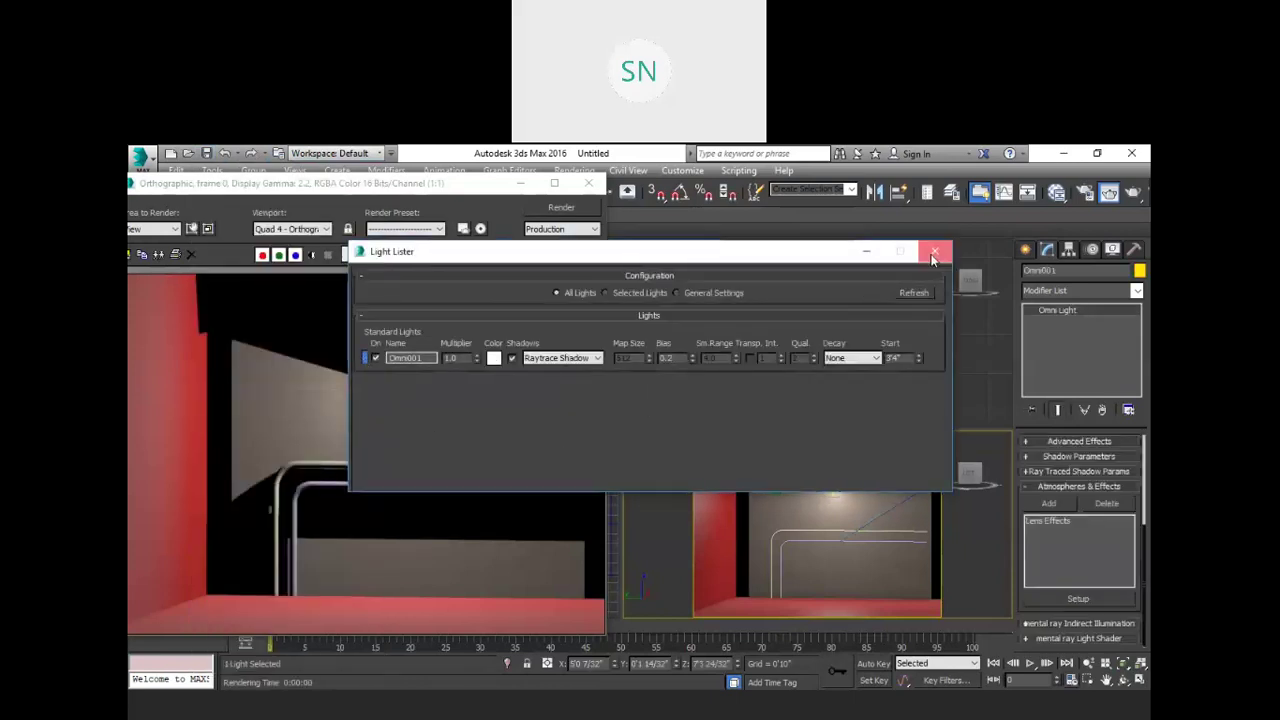
pyautogui.click(933, 254)
pyautogui.click(1055, 519)
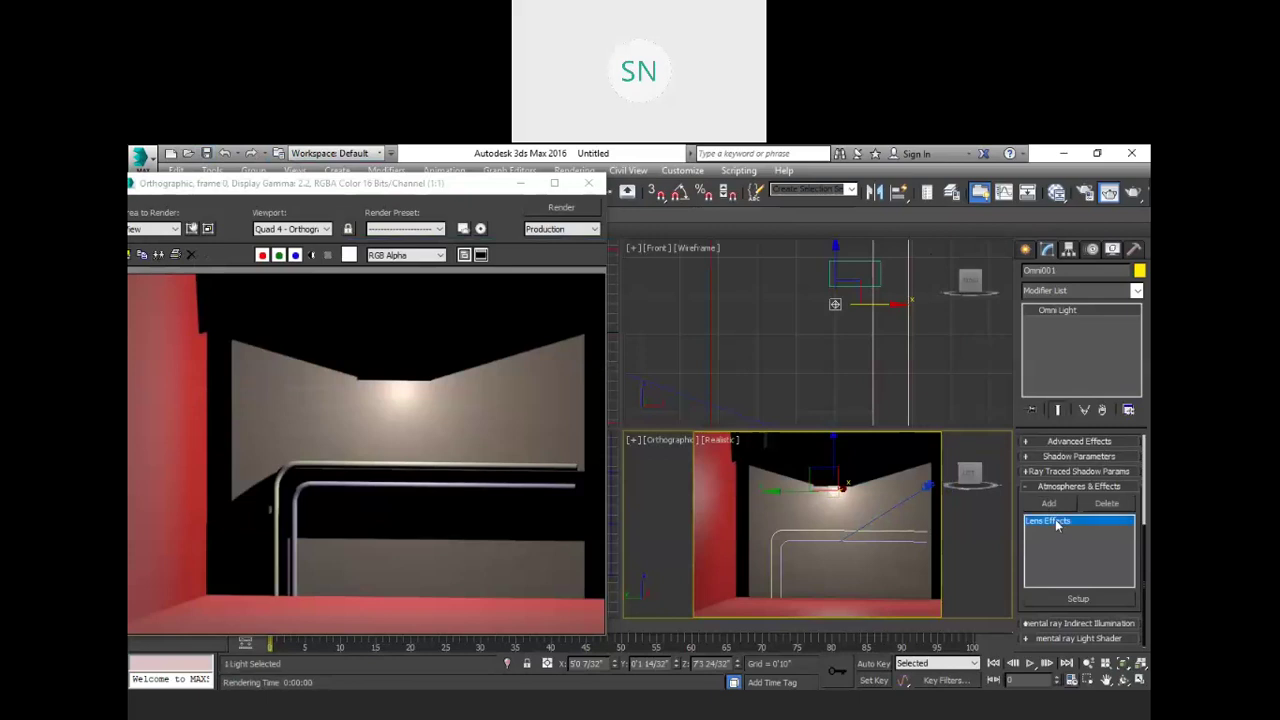
pyautogui.click(1077, 599)
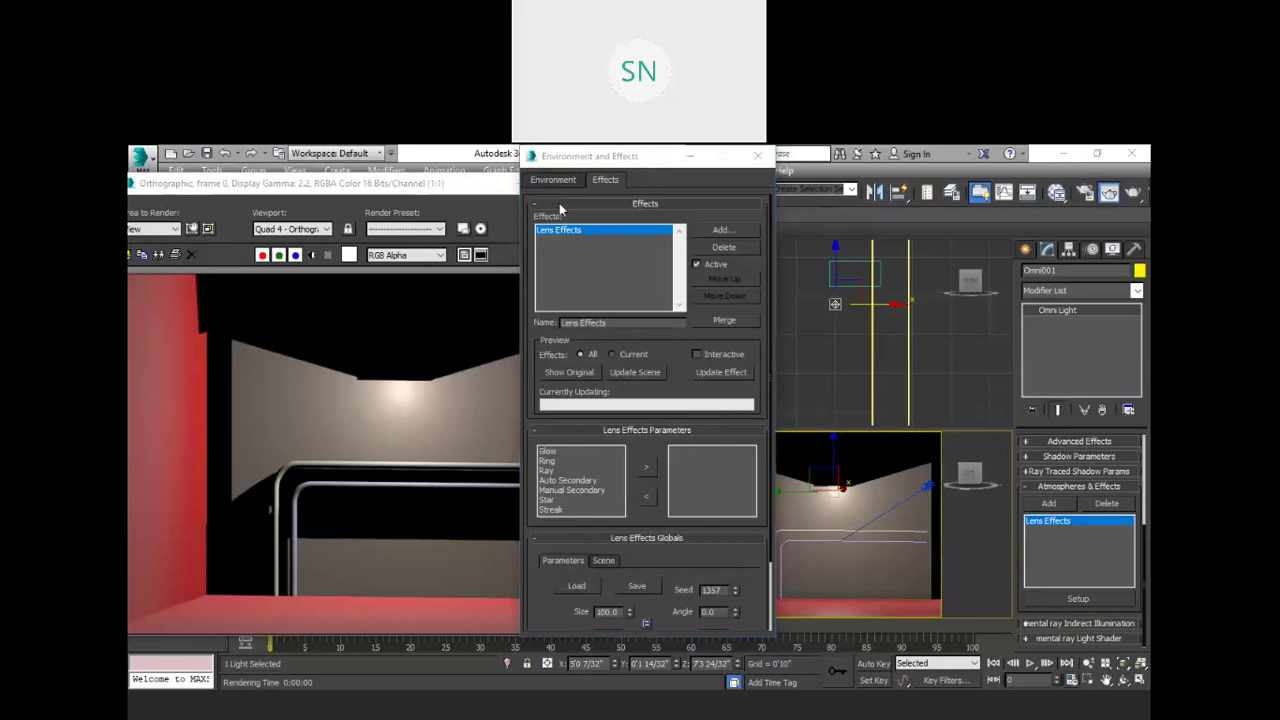
# Step: Place the Environment and Effects dialog beside the Rendered Frame Window, showing the Effects tab
pyautogui.click(546, 165)
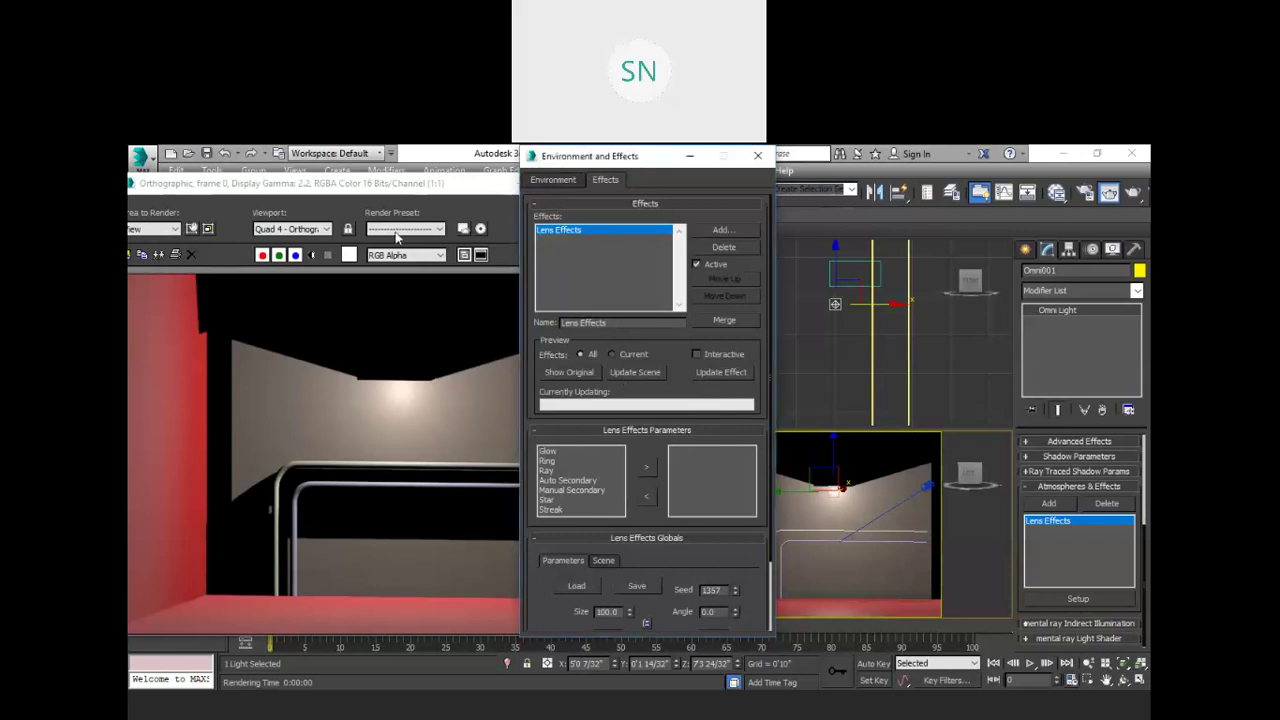
pyautogui.moveTo(546, 165); pyautogui.dragTo(380, 237)
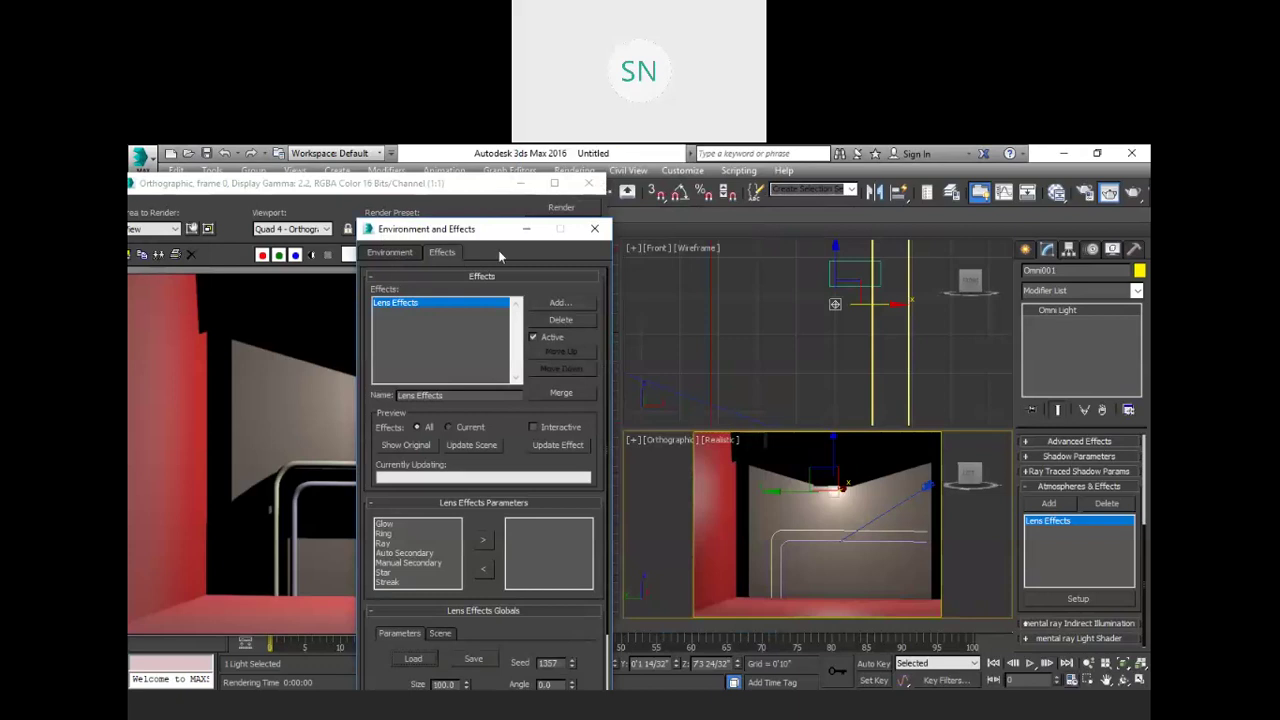
pyautogui.click(592, 231)
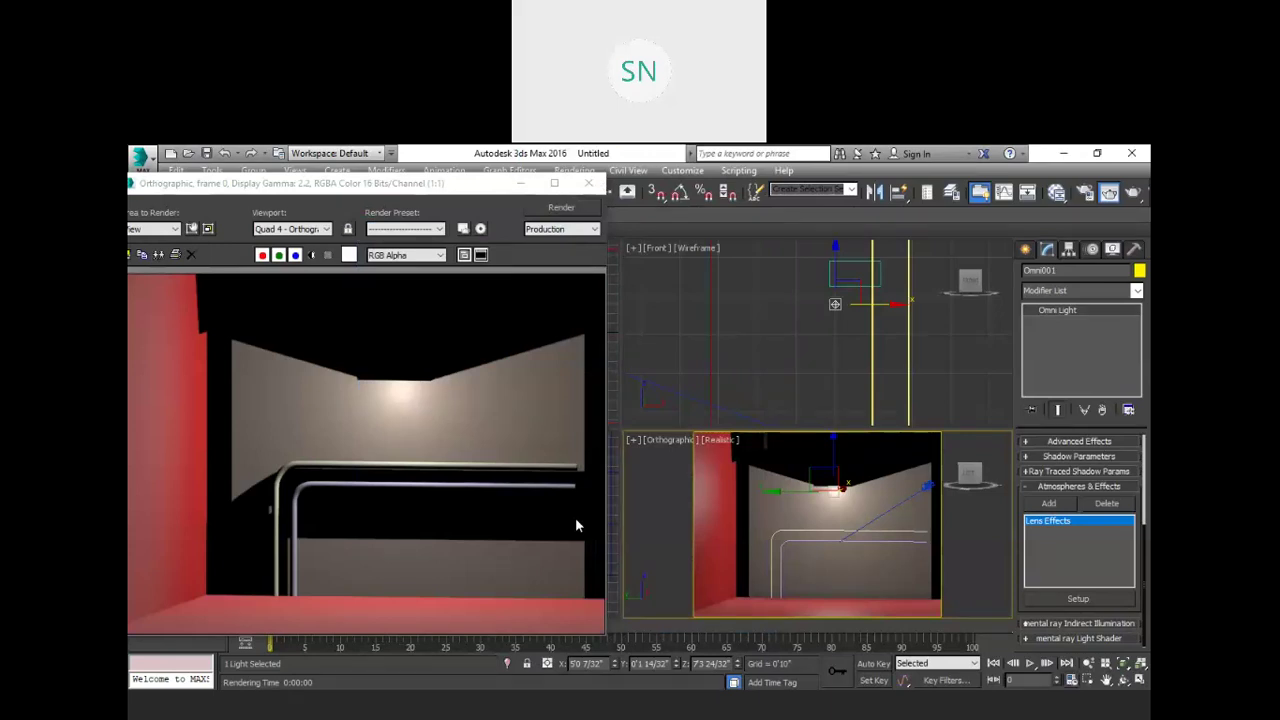
pyautogui.press('8')
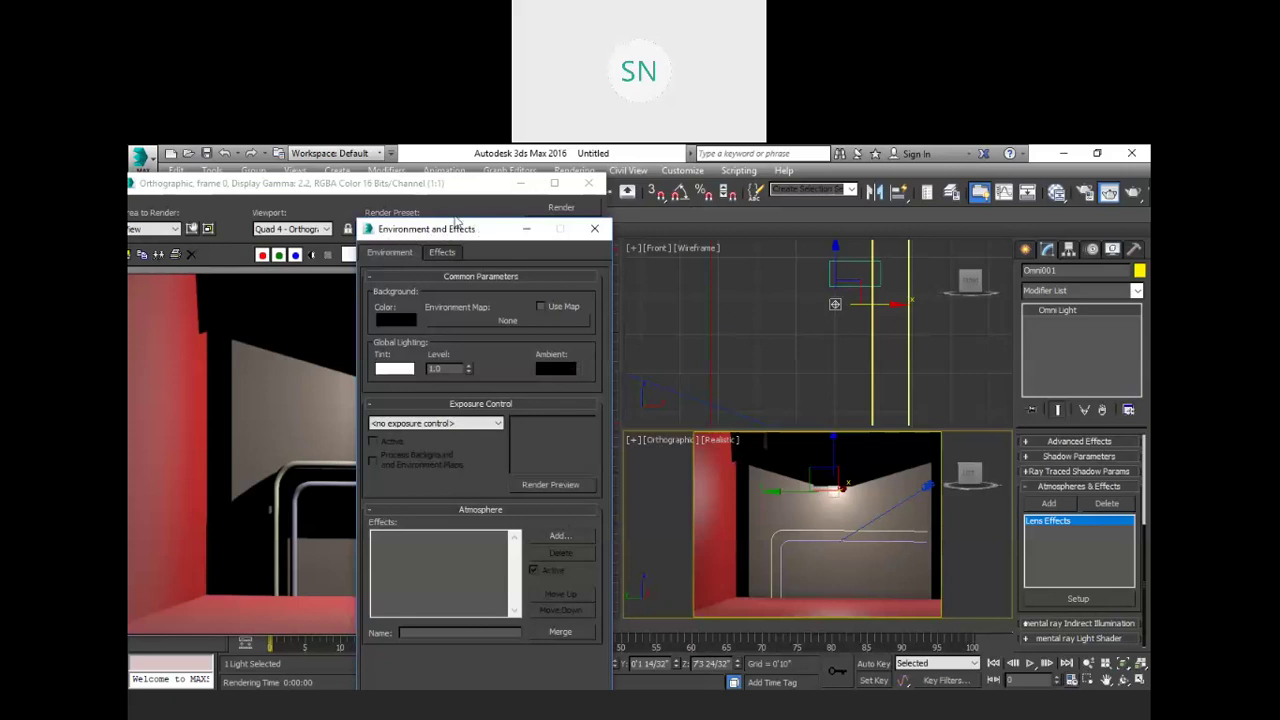
pyautogui.moveTo(478, 226); pyautogui.dragTo(505, 306)
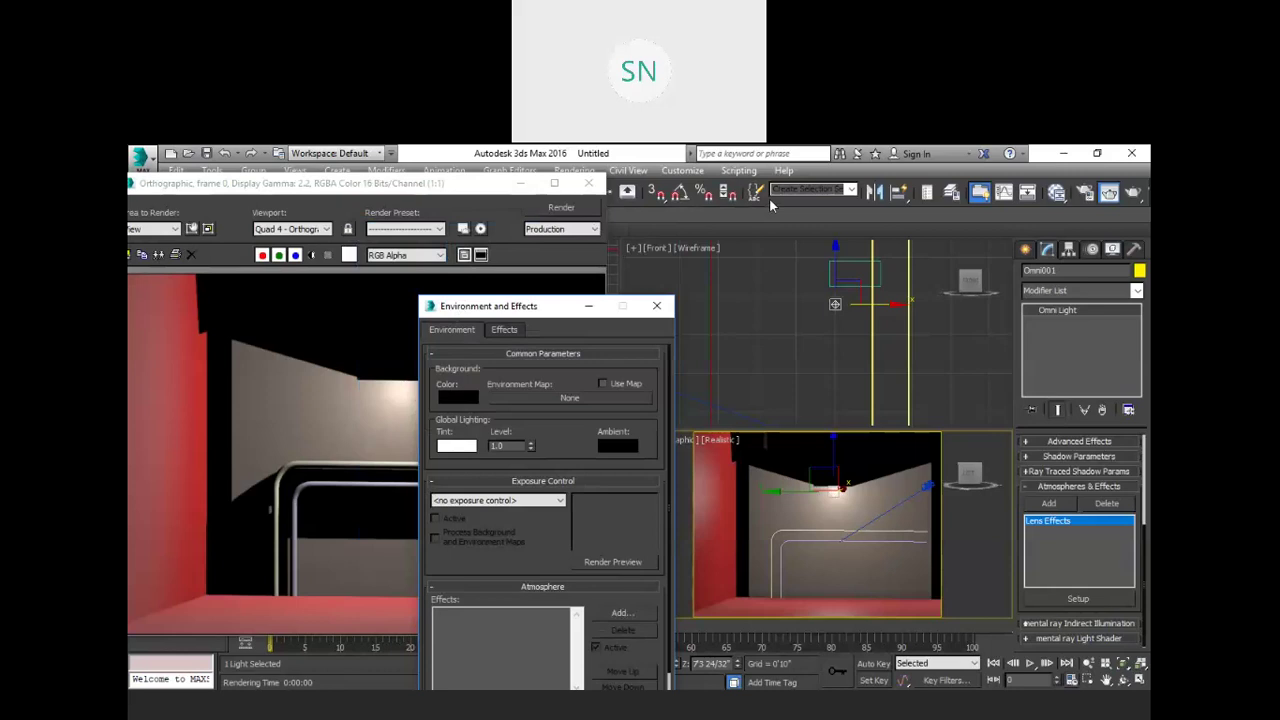
pyautogui.moveTo(530, 306); pyautogui.dragTo(862, 199)
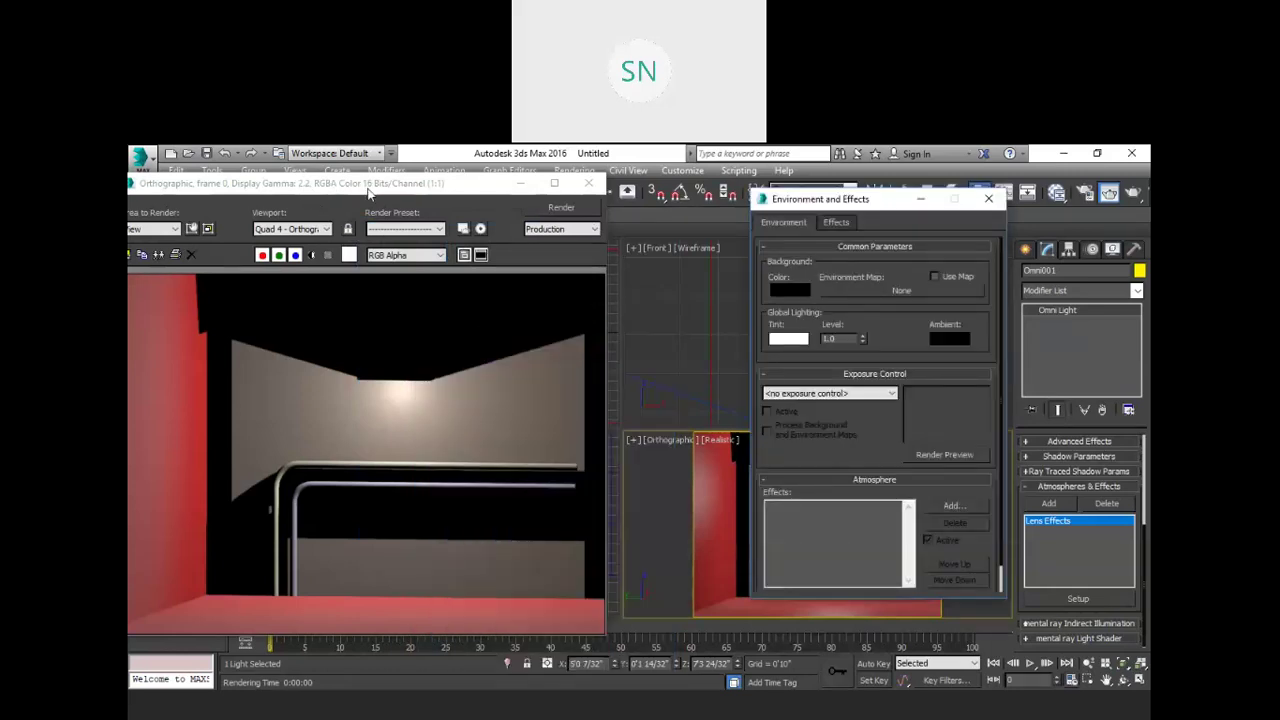
pyautogui.moveTo(368, 193); pyautogui.dragTo(430, 197)
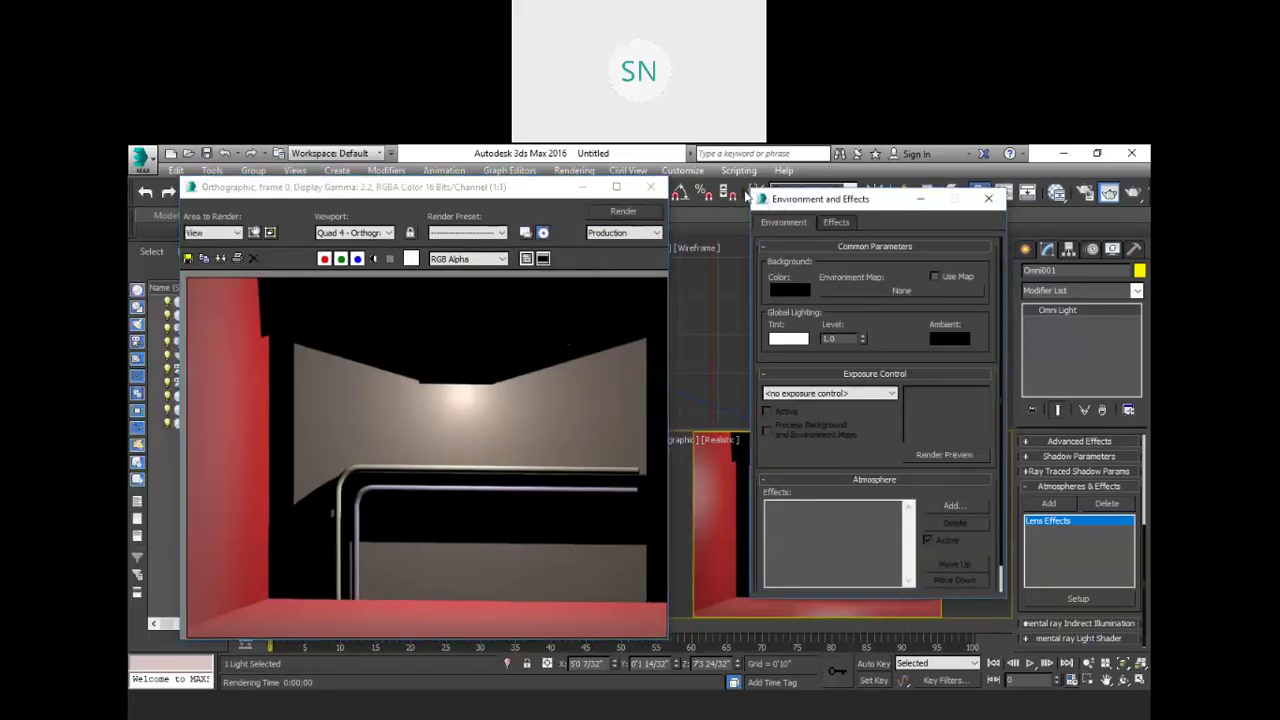
pyautogui.moveTo(780, 199); pyautogui.dragTo(730, 190)
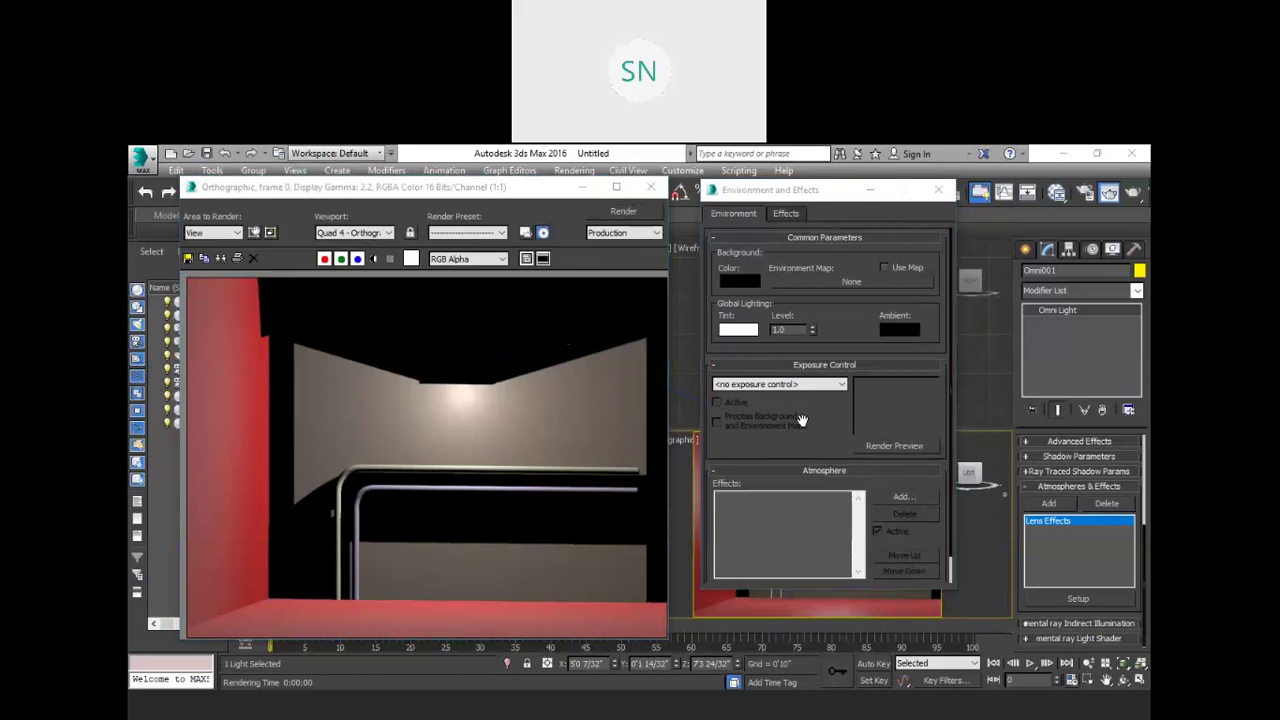
pyautogui.click(785, 214)
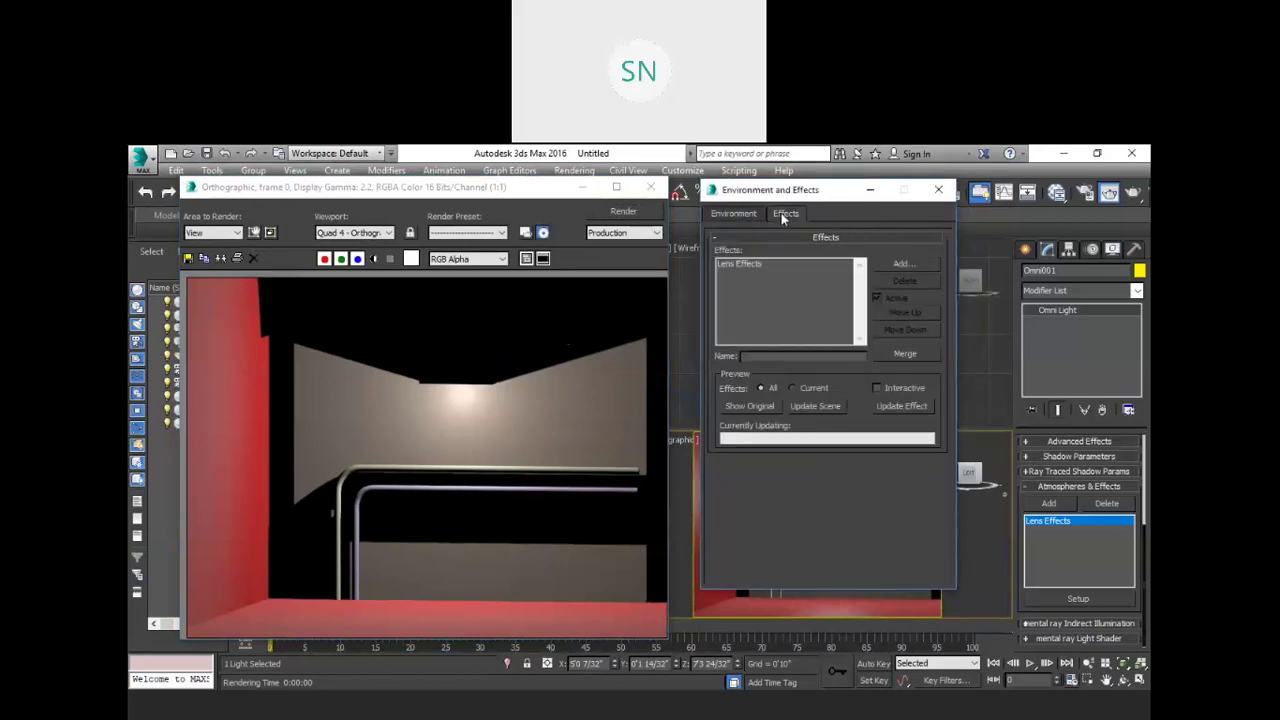
# Step: Select Lens Effects, add a Glow element, and re-render the orthographic frame
pyautogui.click(745, 263)
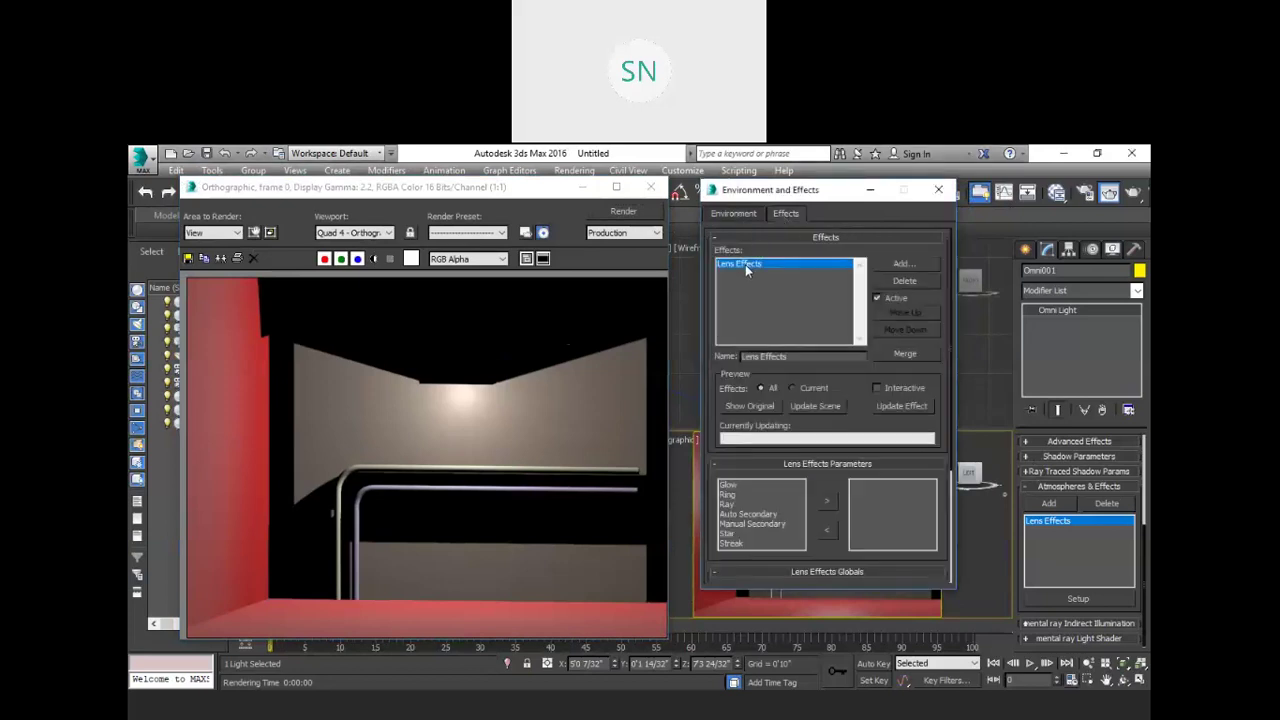
pyautogui.scroll(-3, 842, 479)
pyautogui.scroll(-2, 838, 410)
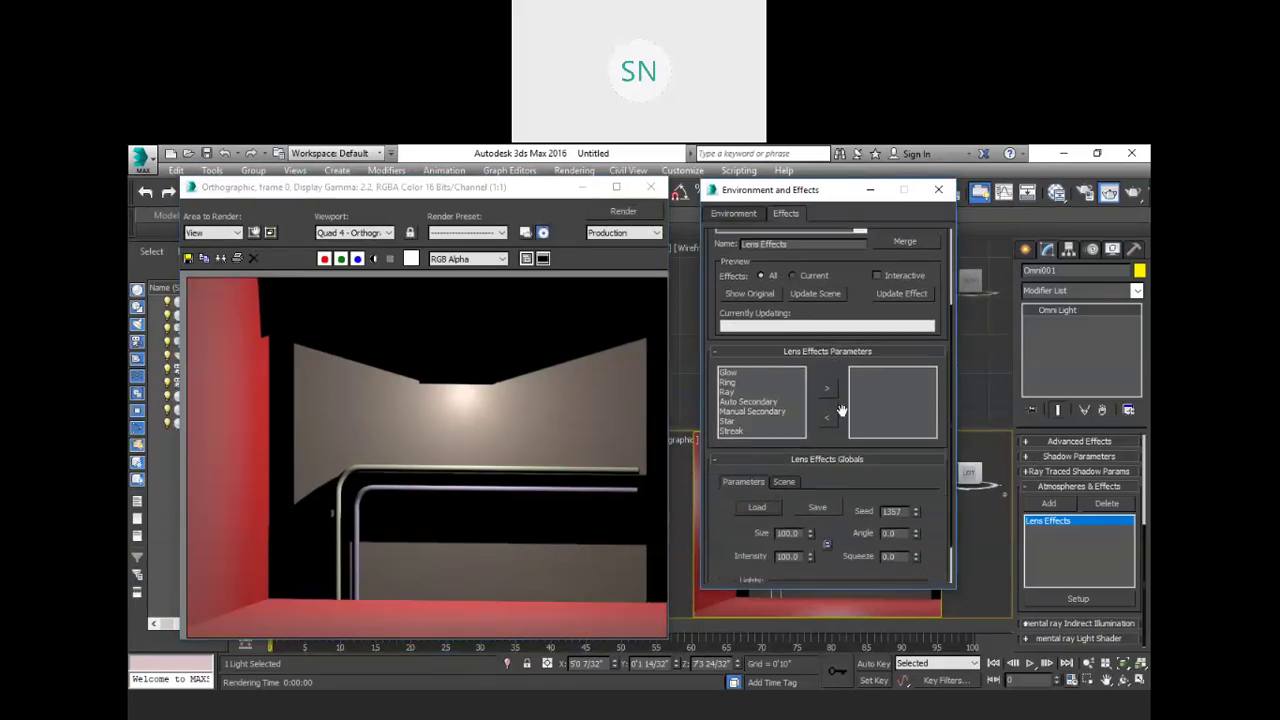
pyautogui.click(729, 353)
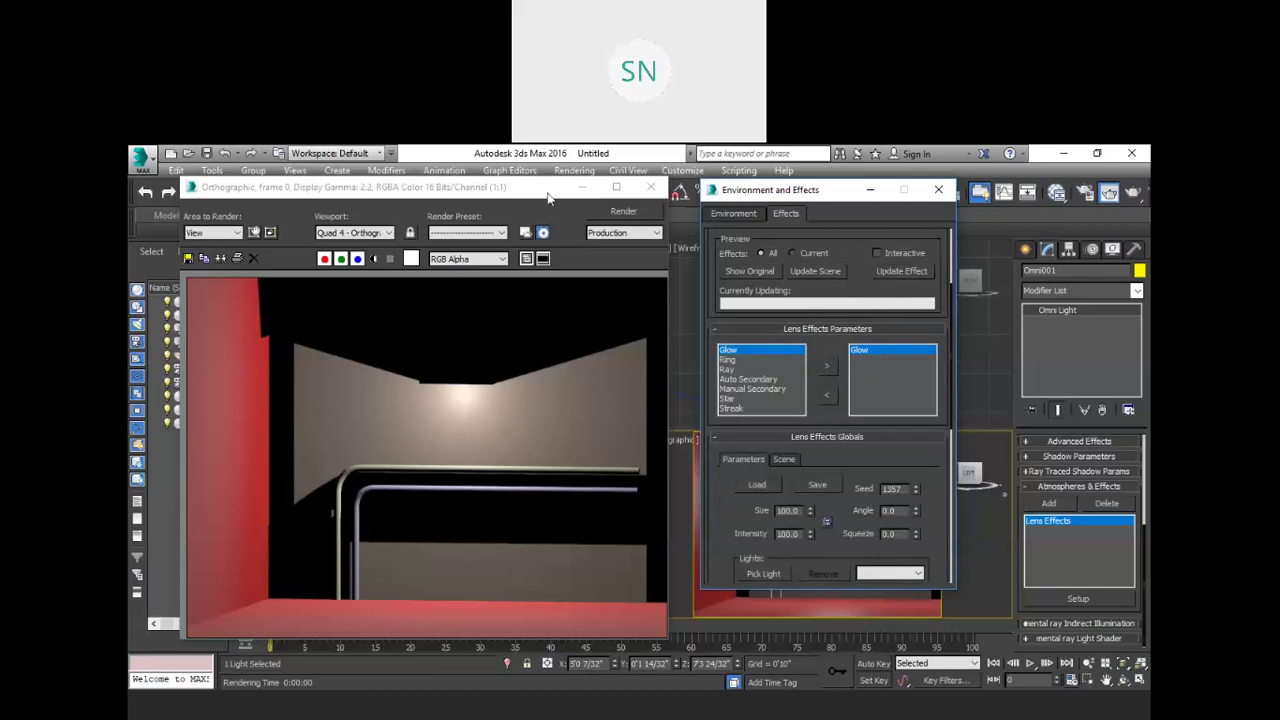
pyautogui.click(623, 213)
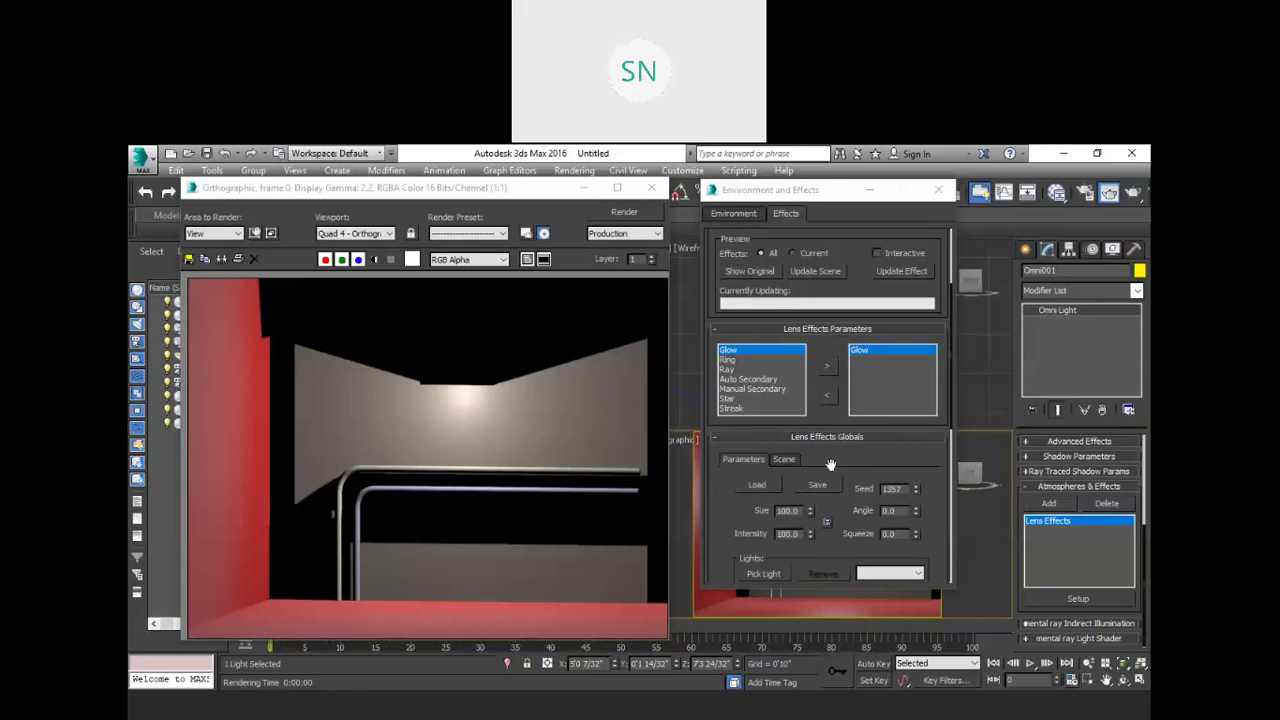
# Step: Open the Glow element's settings, nudge its size up, and render a test frame
pyautogui.click(866, 351)
pyautogui.scroll(-2, 828, 458)
pyautogui.scroll(-3, 828, 458)
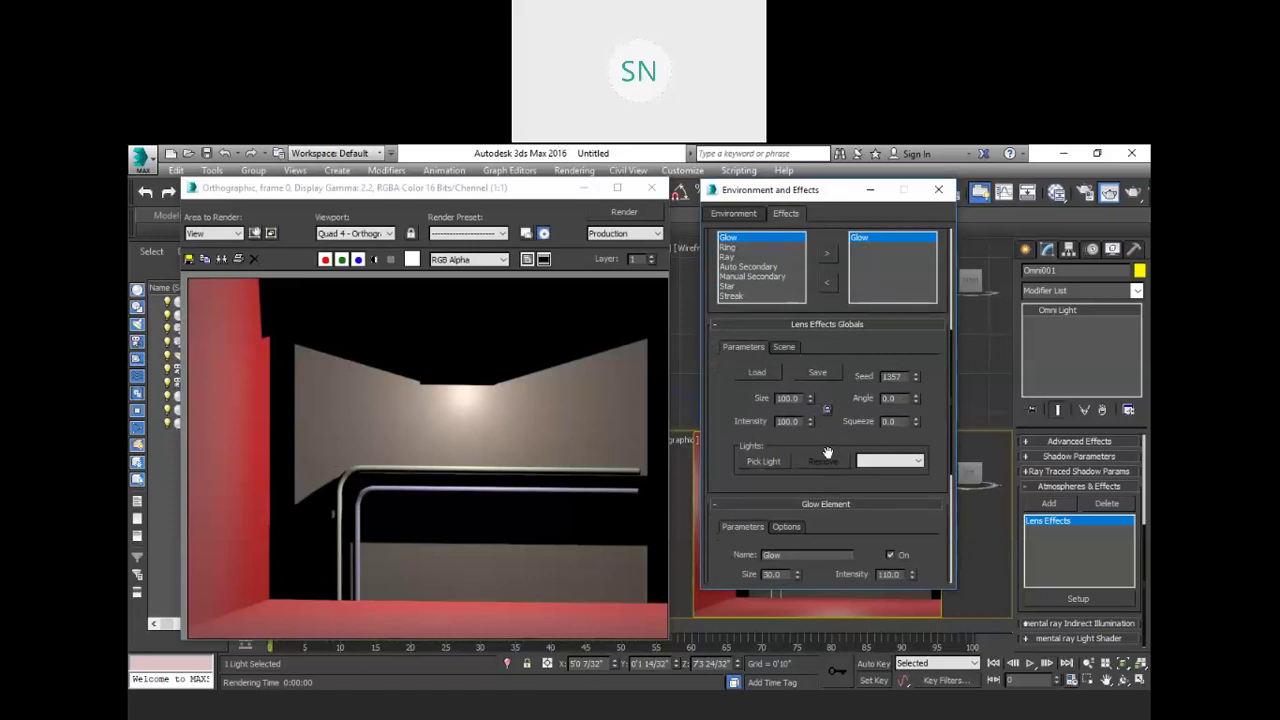
pyautogui.scroll(-2, 850, 466)
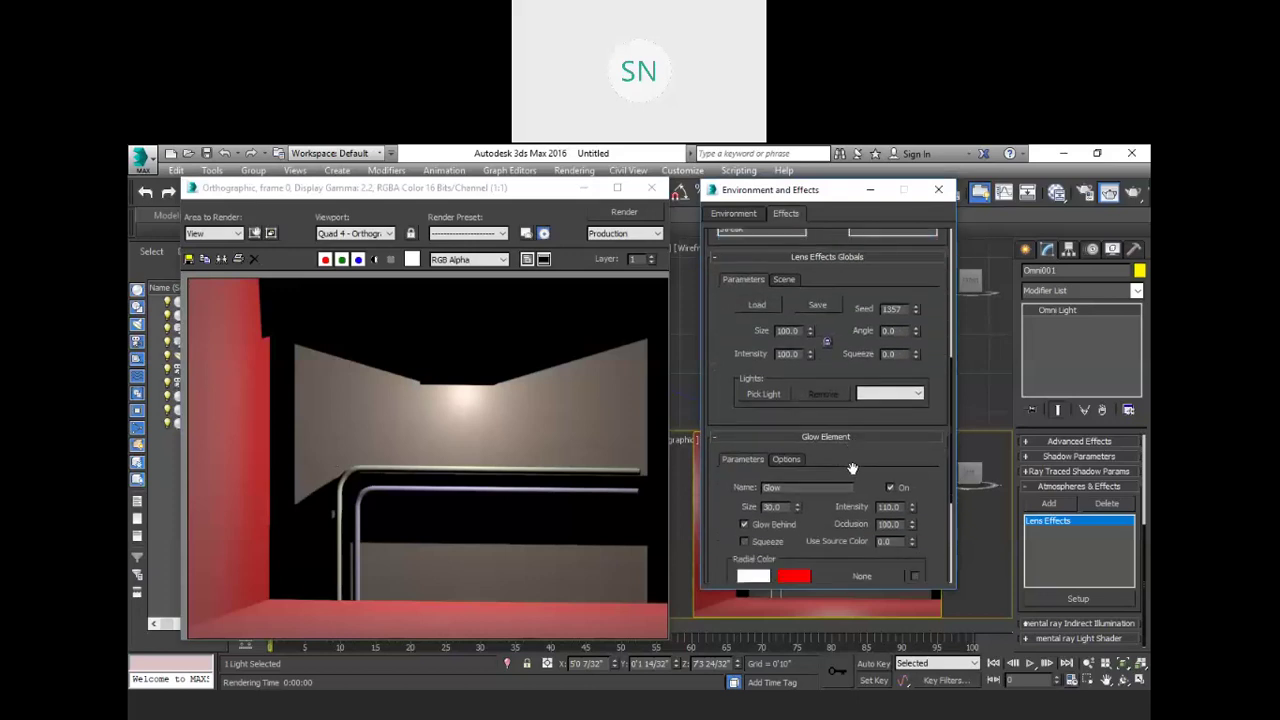
pyautogui.moveTo(797, 484); pyautogui.dragTo(800, 455)
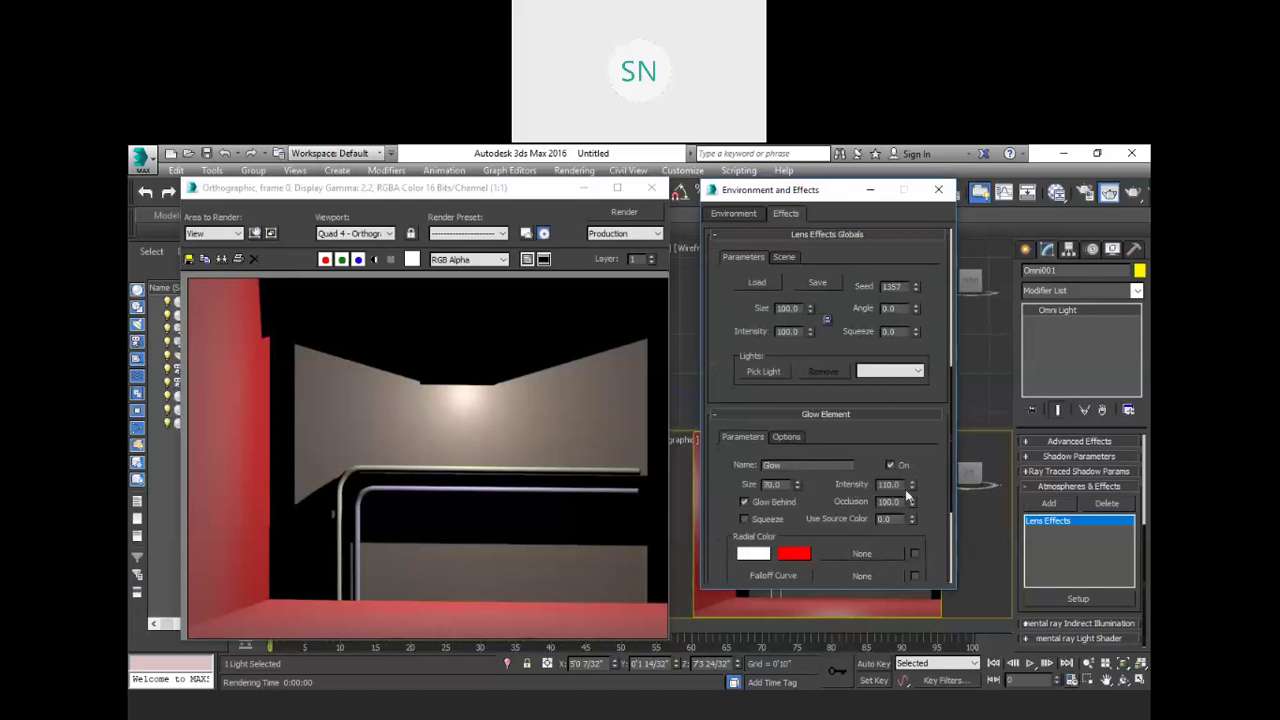
pyautogui.moveTo(799, 468); pyautogui.dragTo(801, 486)
pyautogui.click(633, 215)
# Step: Enlarge the Glow size to about 192, then to 455, re-rendering after each
pyautogui.moveTo(798, 485); pyautogui.dragTo(768, 392)
pyautogui.click(634, 217)
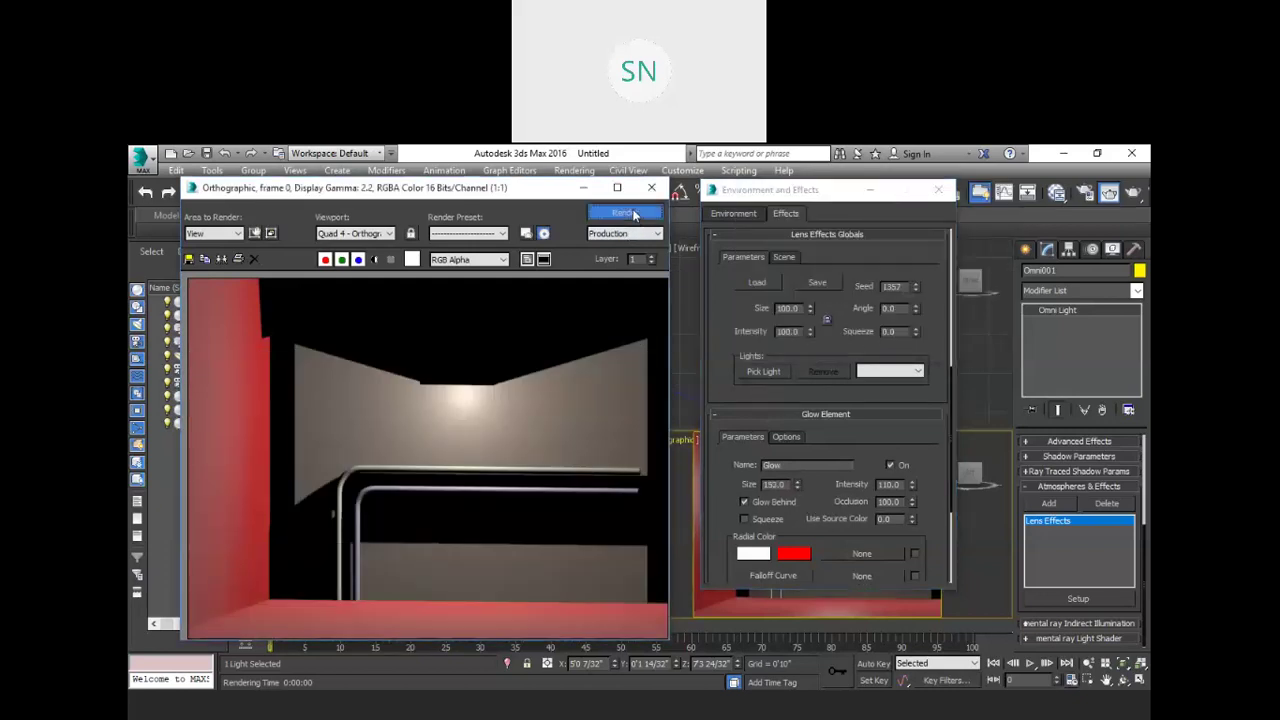
pyautogui.moveTo(798, 488); pyautogui.dragTo(786, 331)
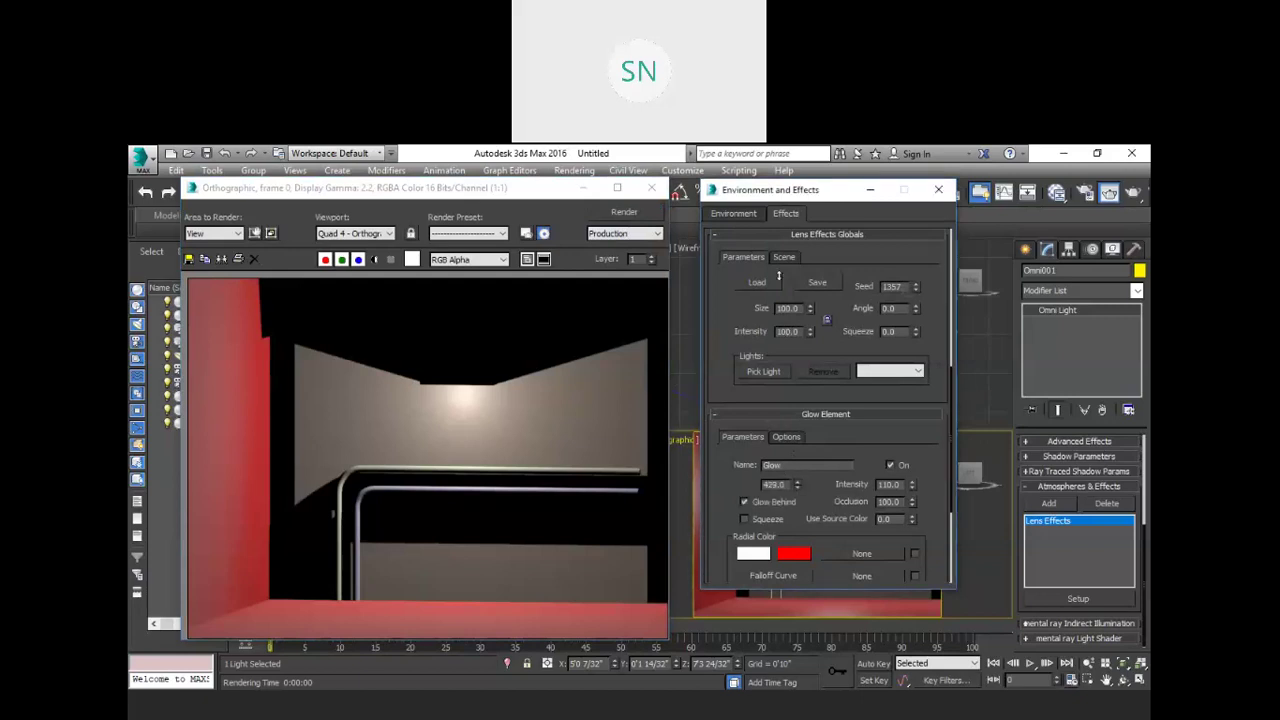
pyautogui.click(620, 212)
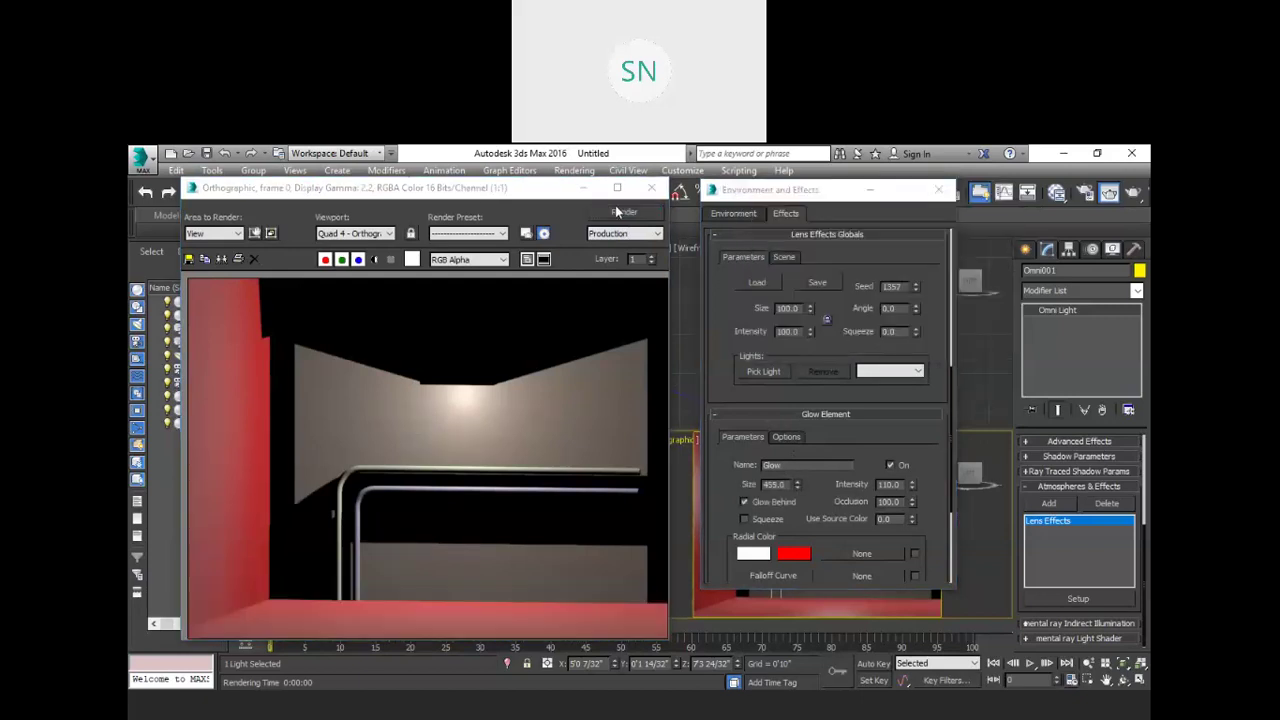
# Step: Raise the Glow intensity to 272, re-render, and increase the Lens Effects global size to 145
pyautogui.moveTo(911, 484); pyautogui.dragTo(917, 372)
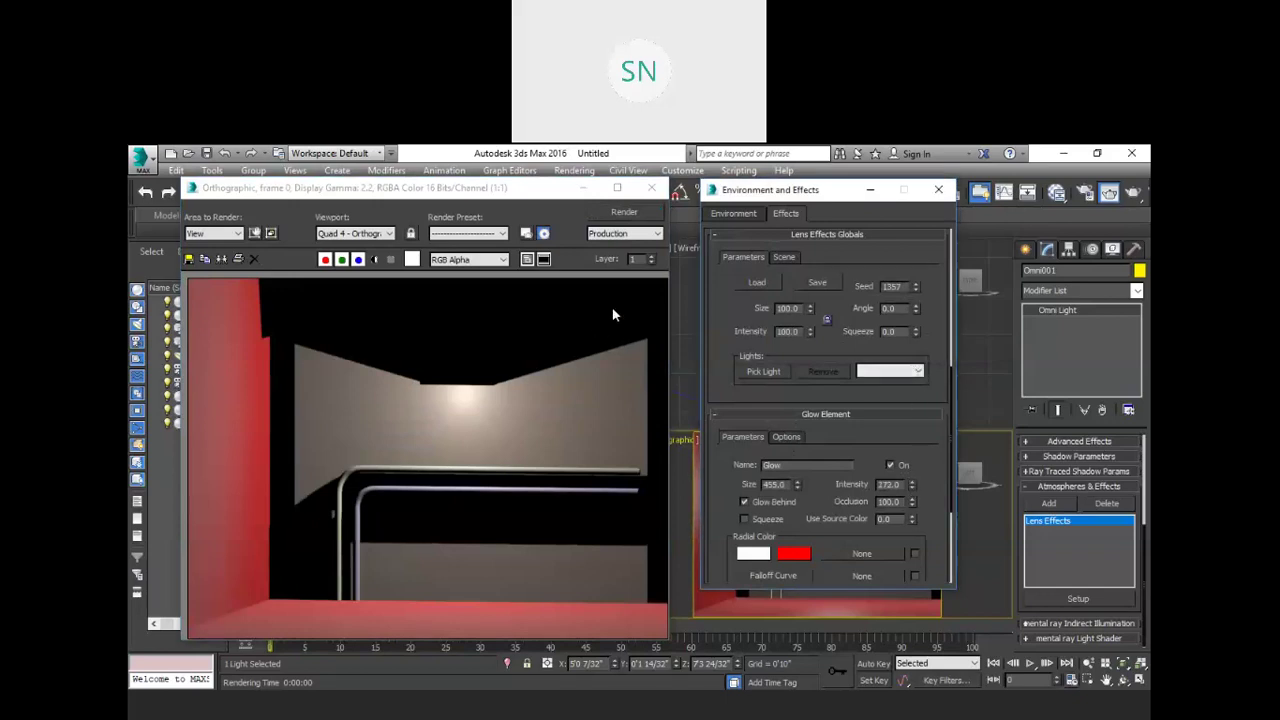
pyautogui.click(622, 213)
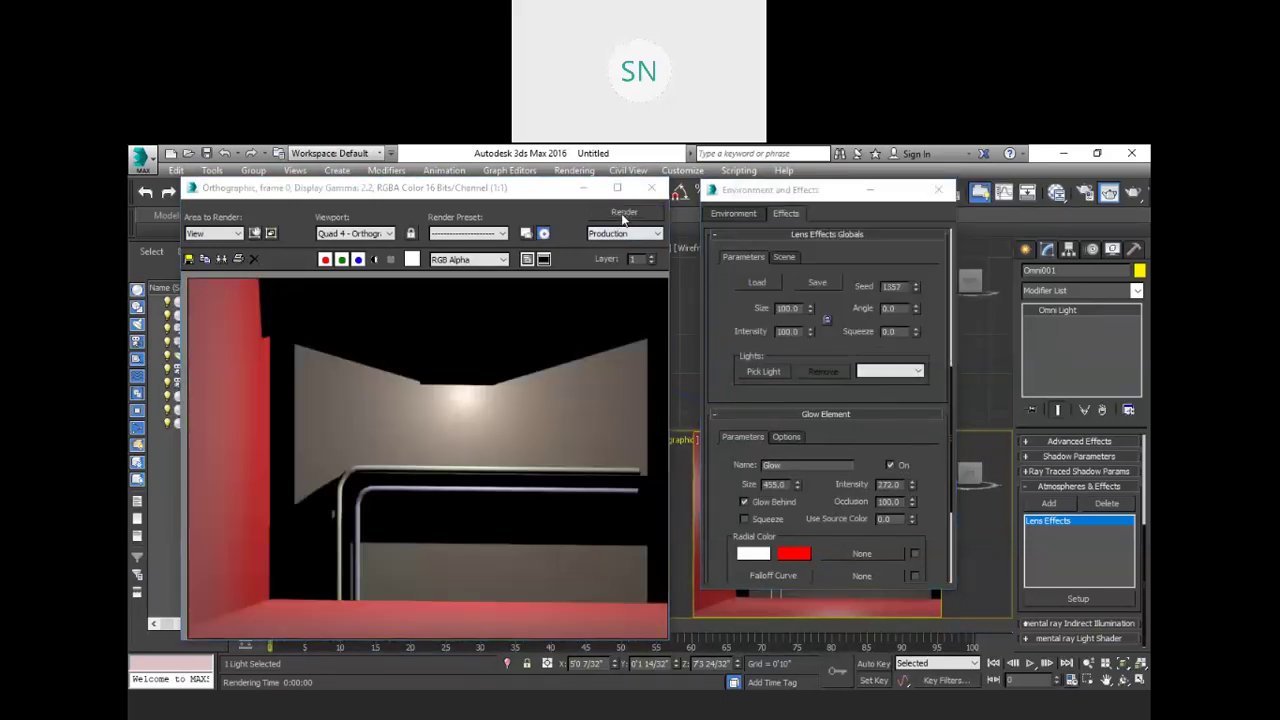
pyautogui.moveTo(810, 310); pyautogui.dragTo(810, 276)
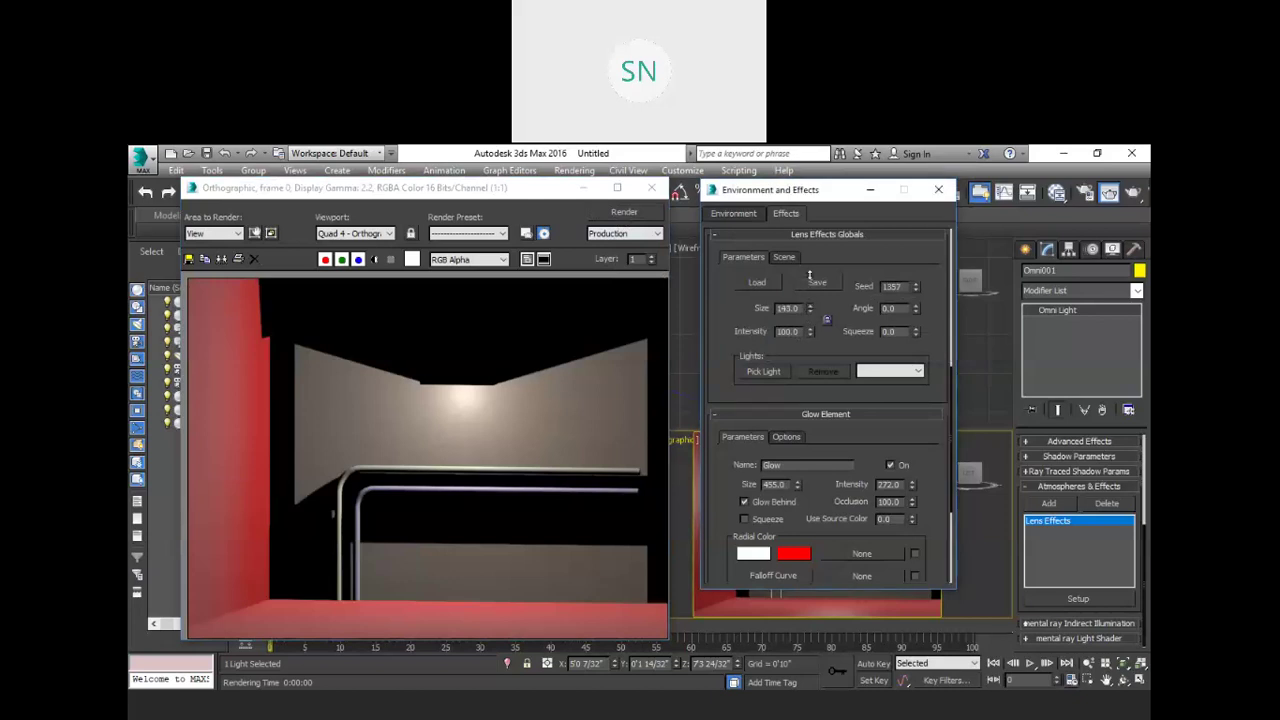
# Step: Try several Lens Effects global sizes, including a reset and 171, settling on 500 with renders
pyautogui.click(642, 215)
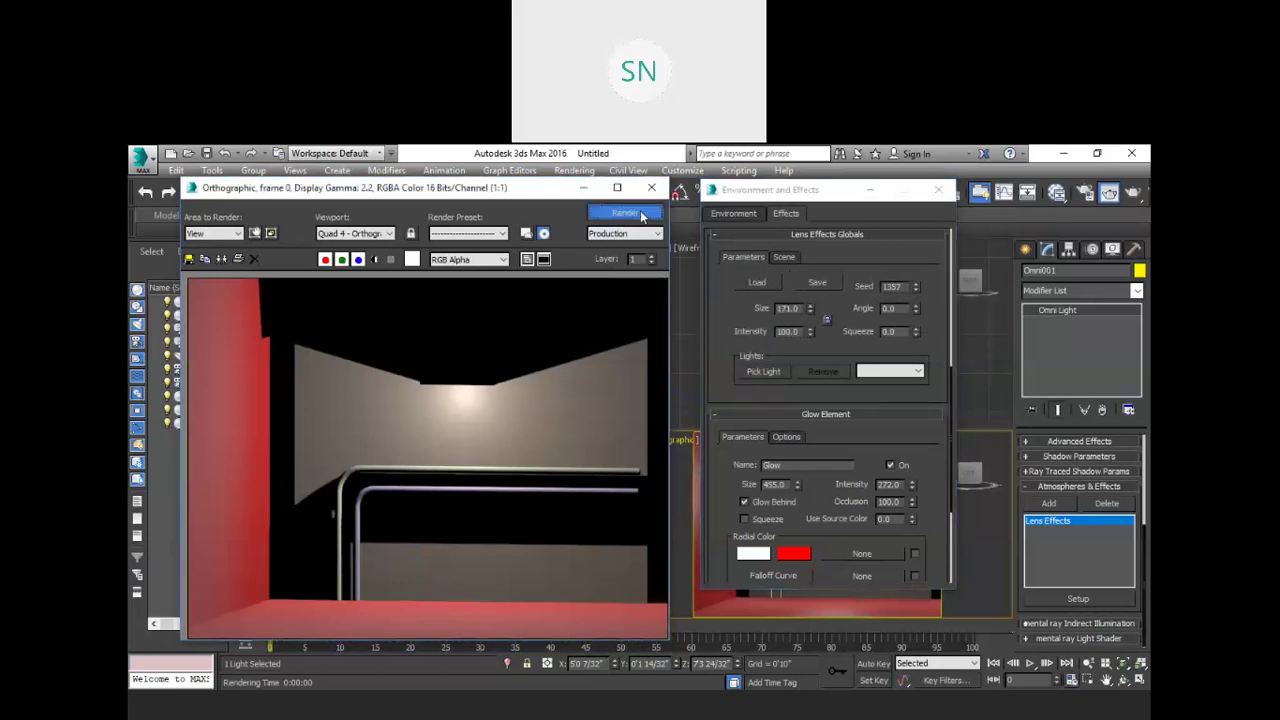
pyautogui.rightClick(811, 310)
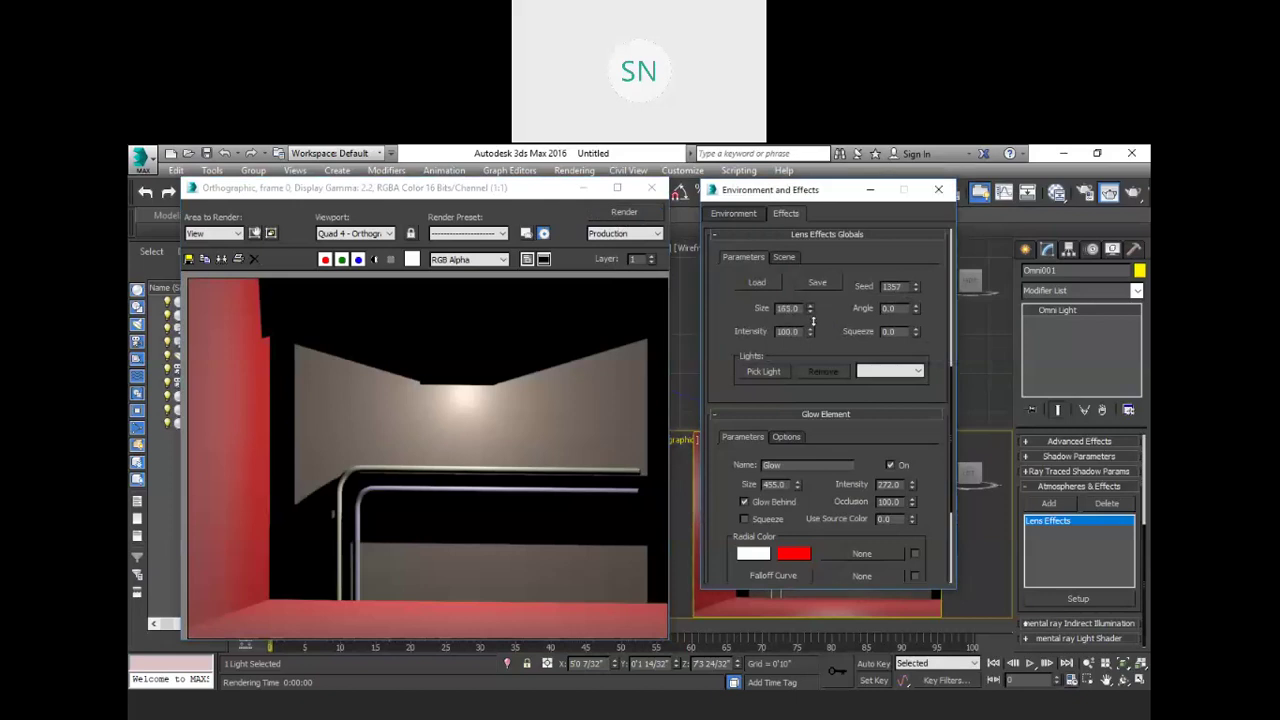
pyautogui.click(610, 216)
pyautogui.moveTo(810, 308); pyautogui.dragTo(810, 180)
pyautogui.click(621, 212)
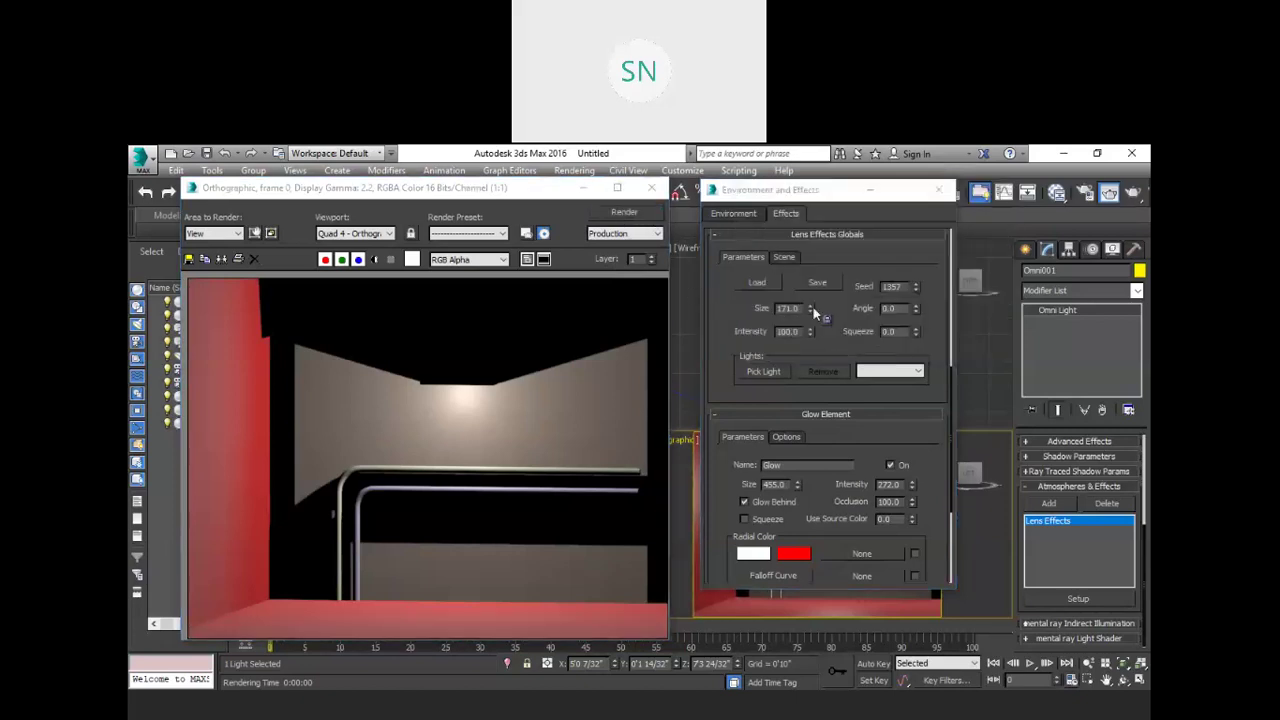
pyautogui.moveTo(809, 307); pyautogui.dragTo(816, 140)
pyautogui.click(621, 212)
pyautogui.moveTo(809, 307); pyautogui.dragTo(622, 222)
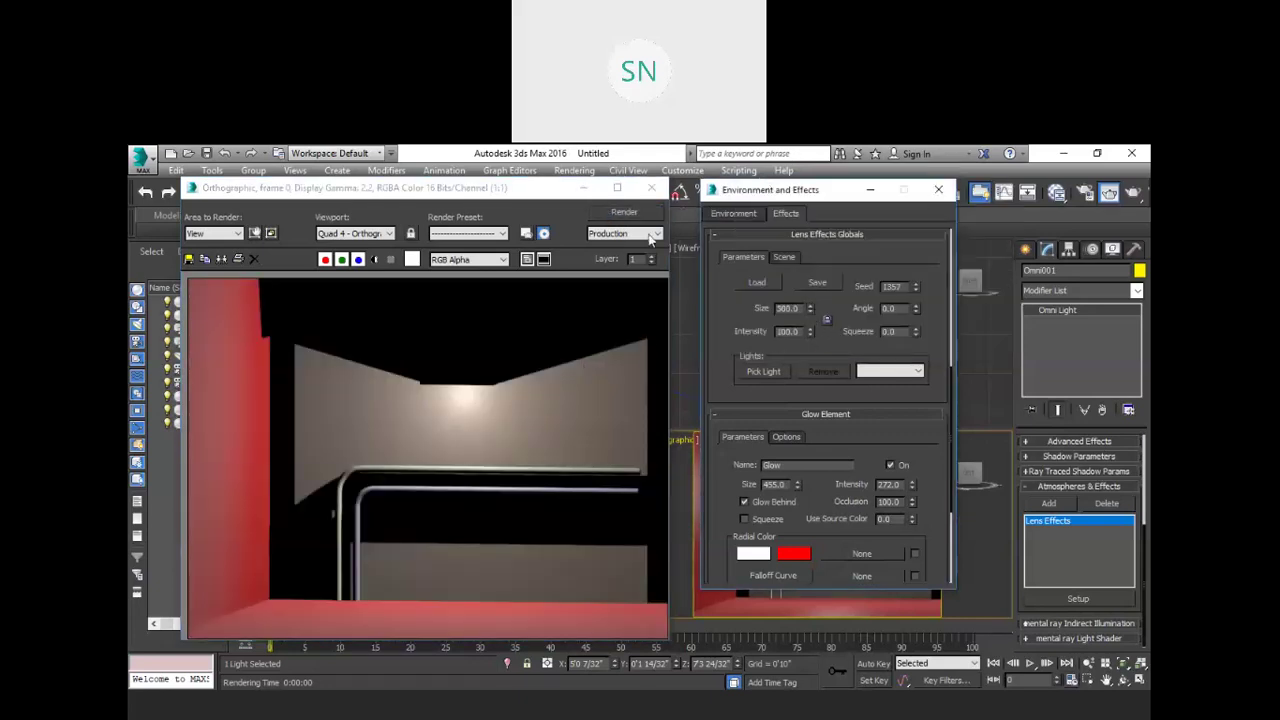
pyautogui.click(621, 212)
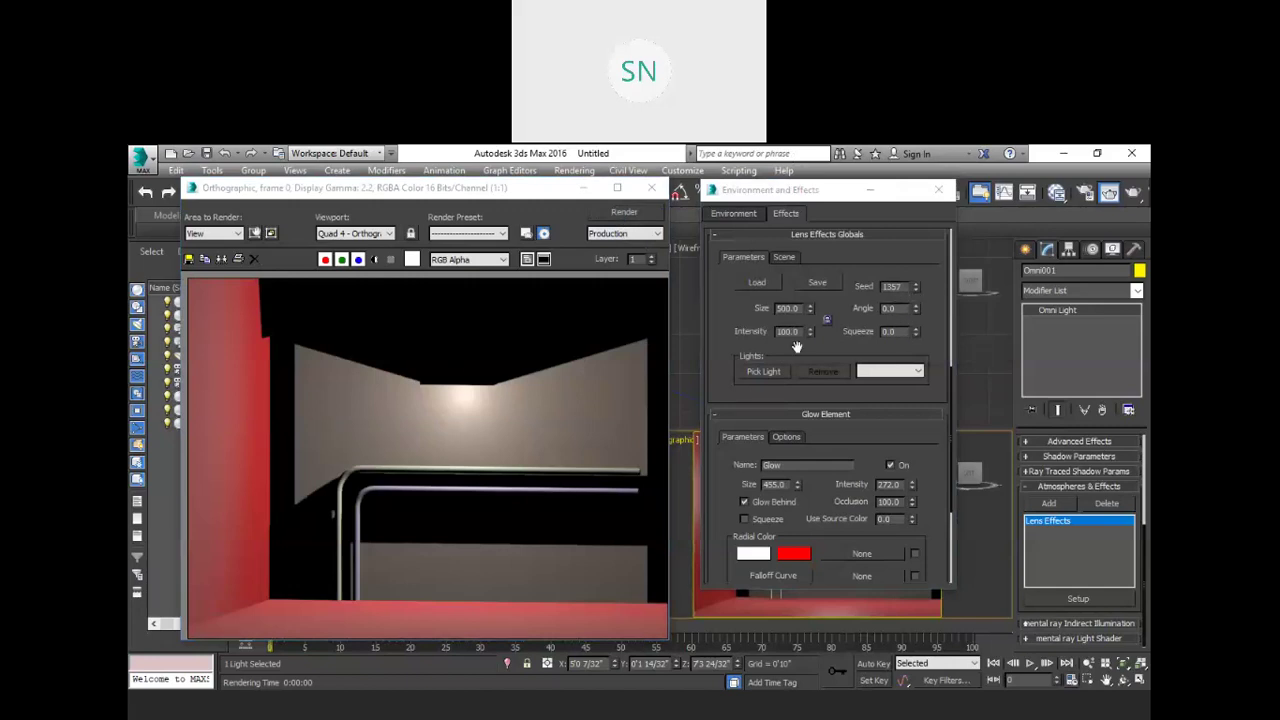
# Step: Raise global intensity to 261, then cut the Glow to size 66 and intensity 128, rendering each
pyautogui.moveTo(810, 329); pyautogui.dragTo(829, 207)
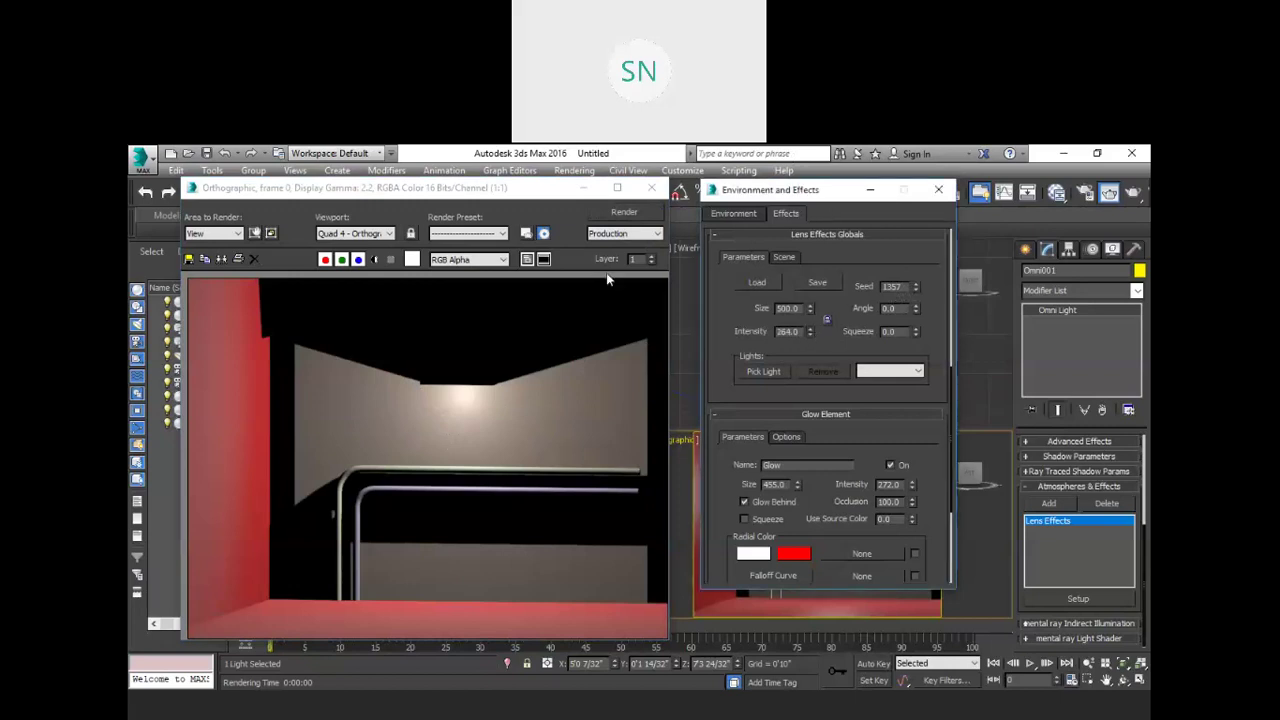
pyautogui.click(621, 214)
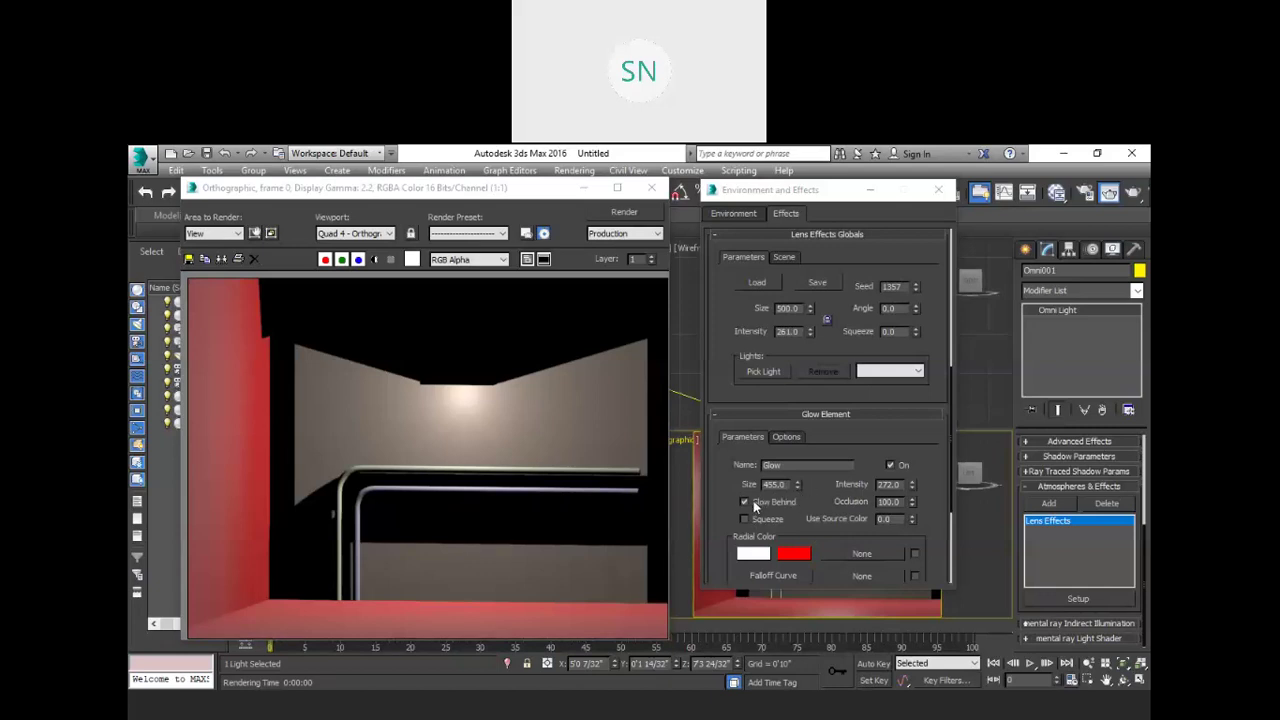
pyautogui.moveTo(844, 450); pyautogui.dragTo(804, 423)
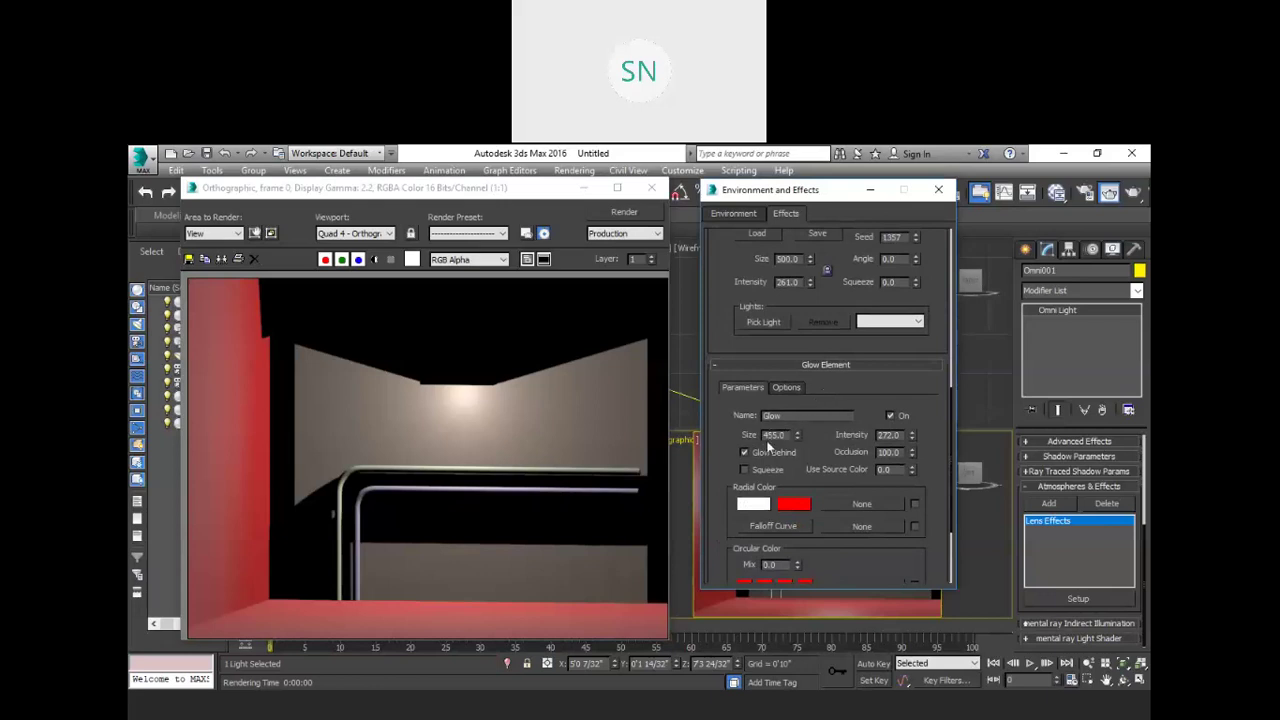
pyautogui.moveTo(809, 537); pyautogui.dragTo(842, 192)
pyautogui.click(618, 213)
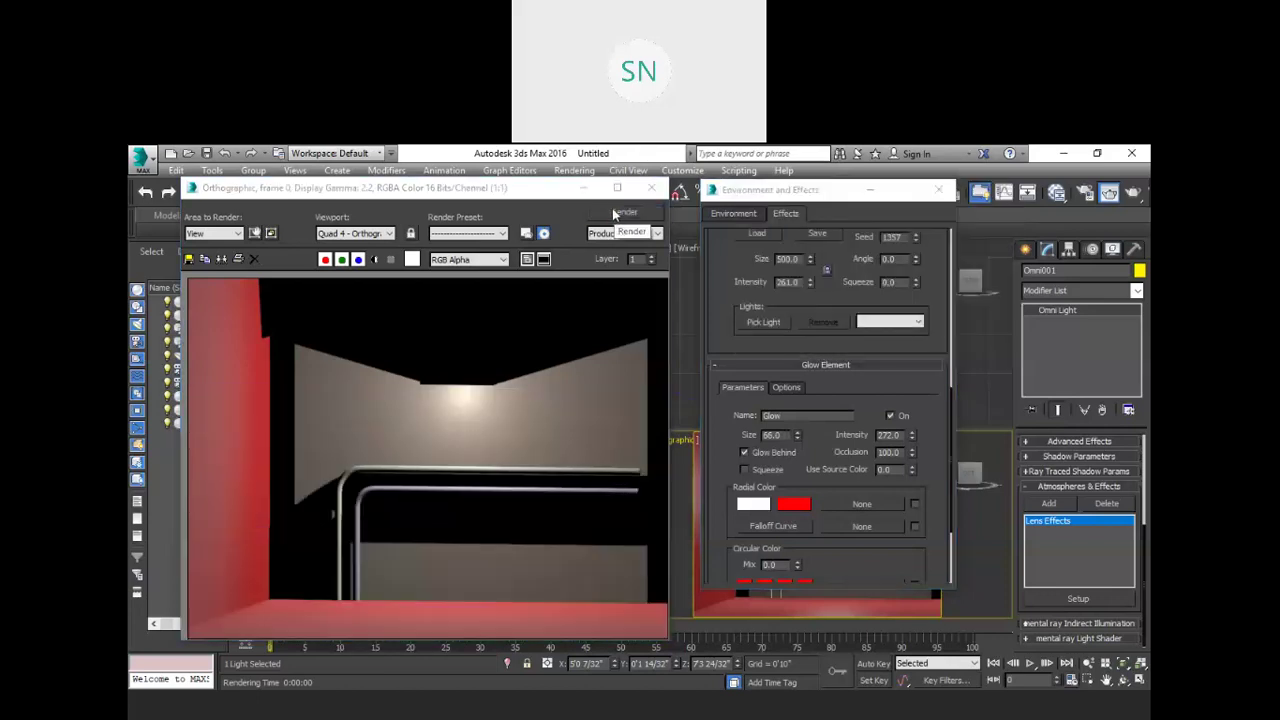
pyautogui.moveTo(912, 445); pyautogui.dragTo(912, 500)
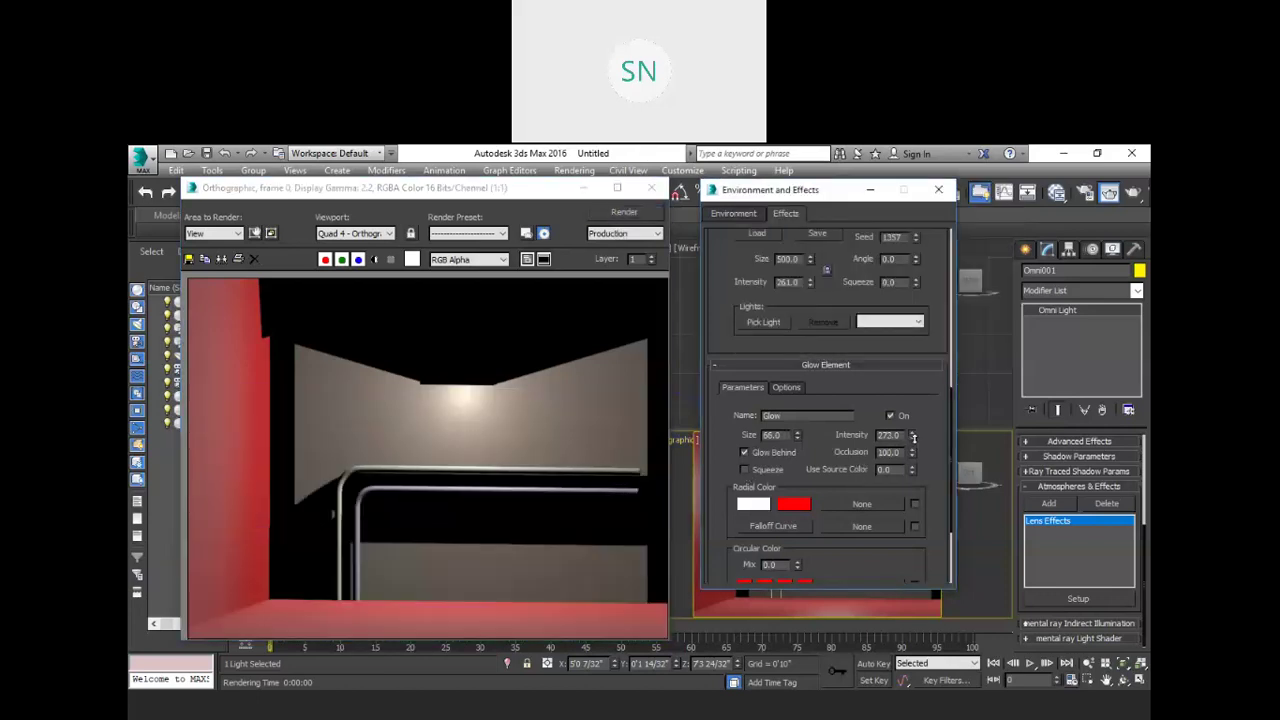
pyautogui.click(605, 222)
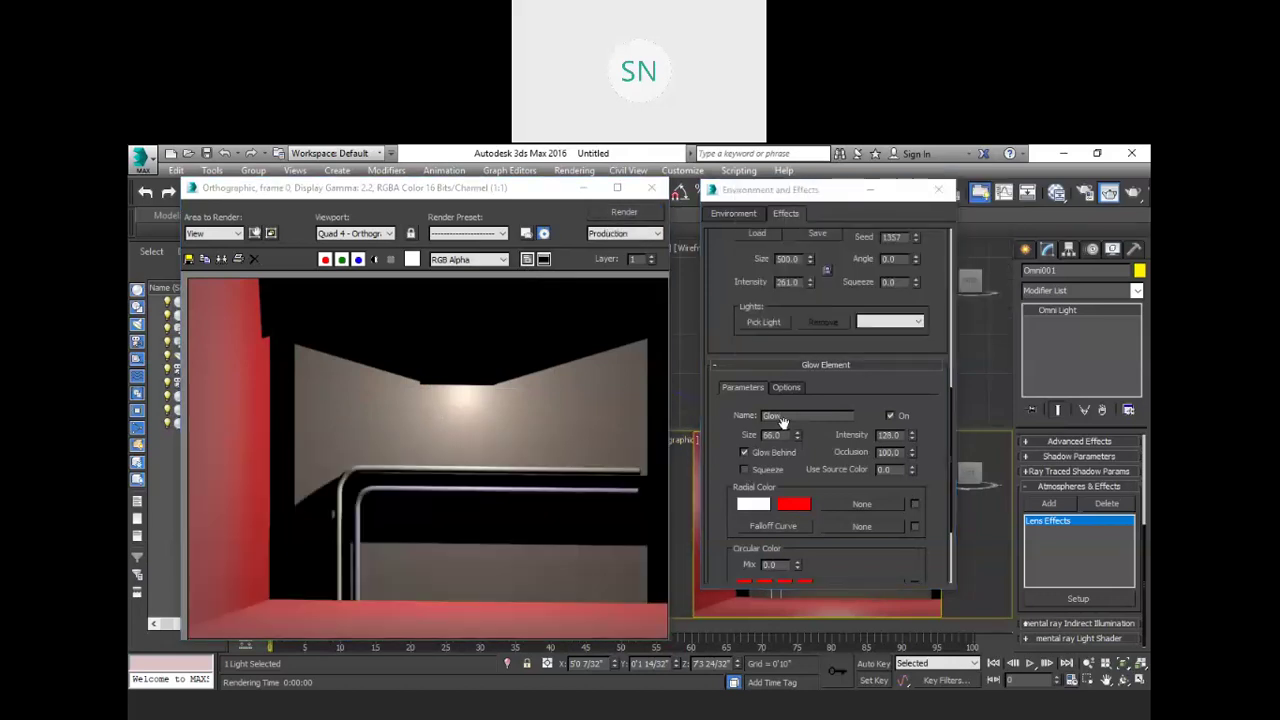
pyautogui.scroll(2, 864, 392)
# Step: Assign Omni001 as the Lens Effects light and render a preview of the glow
pyautogui.click(882, 366)
pyautogui.click(876, 379)
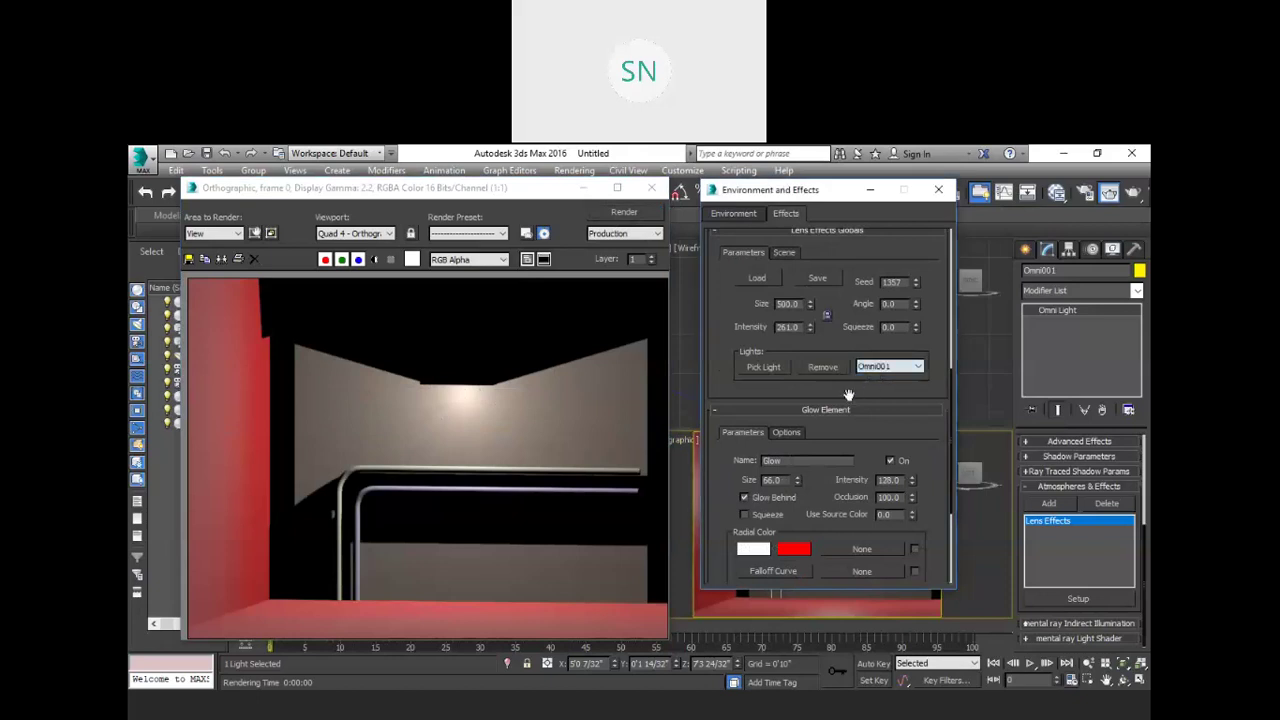
pyautogui.click(624, 211)
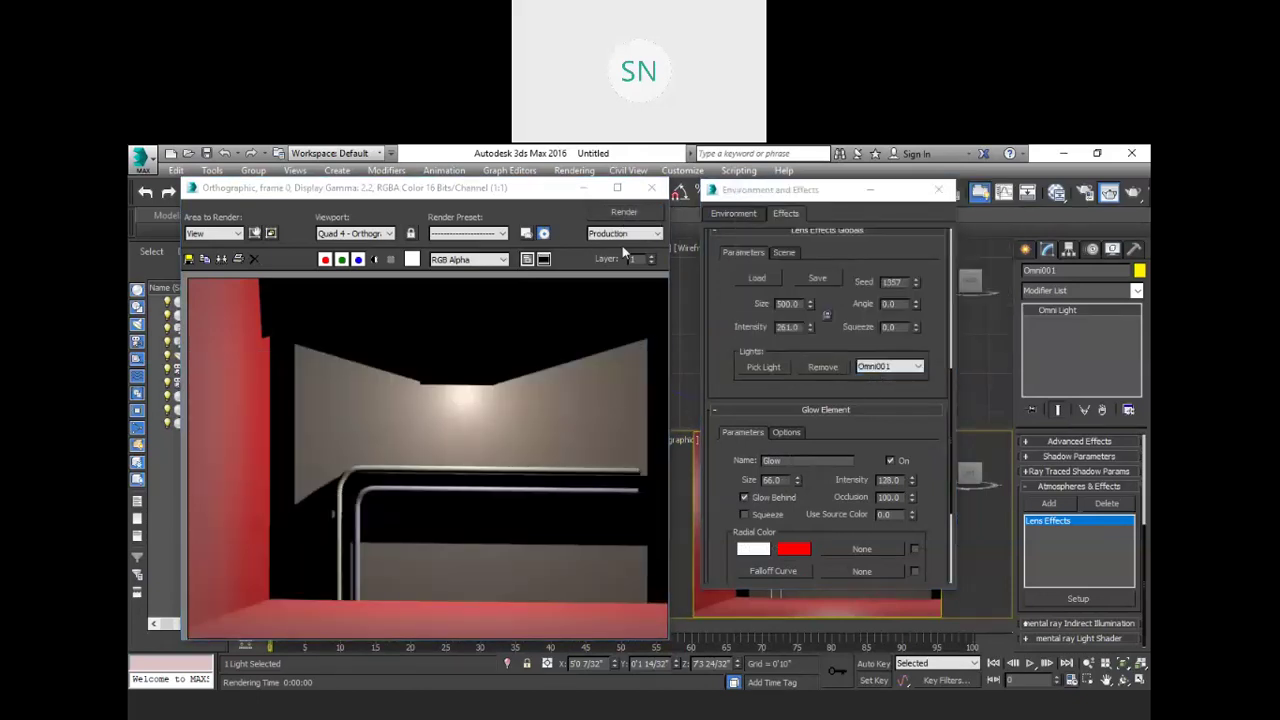
# Step: Shrink the Lens Effects global size from 500 down to 37, re-rendering after each reduction
pyautogui.scroll(1, 872, 386)
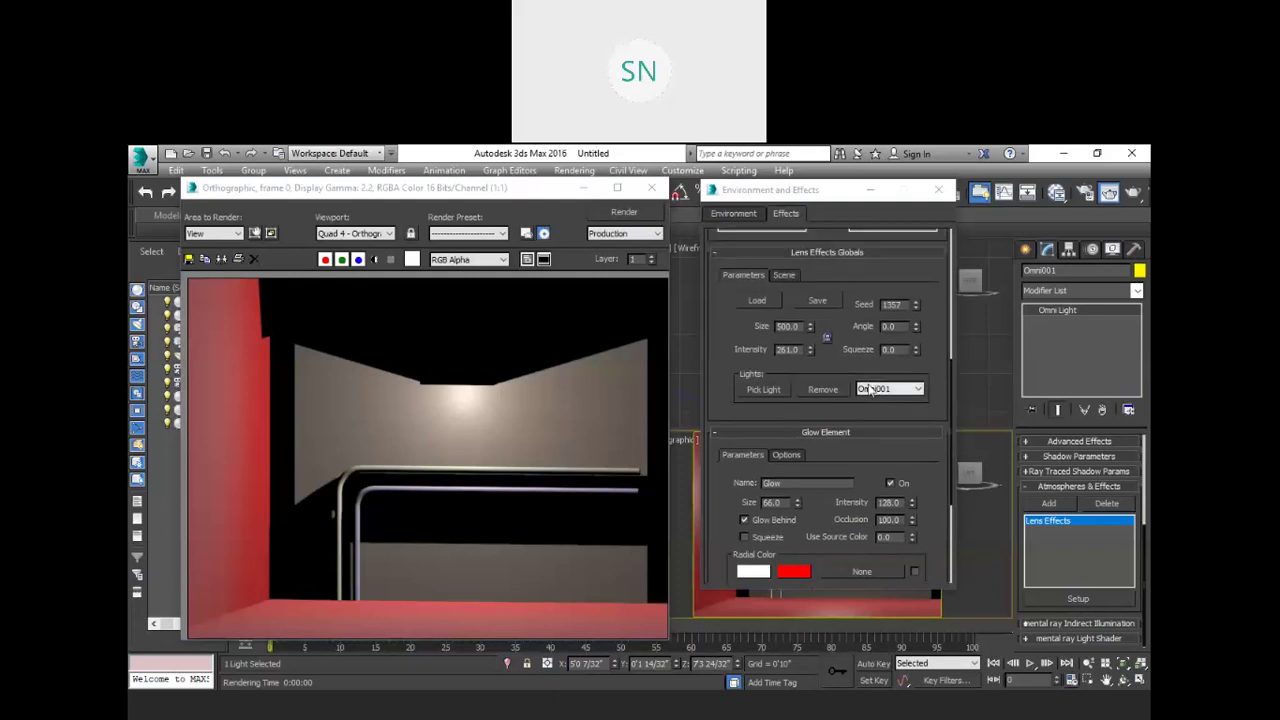
pyautogui.moveTo(810, 326); pyautogui.dragTo(840, 602)
pyautogui.click(648, 221)
pyautogui.moveTo(810, 336); pyautogui.dragTo(813, 392)
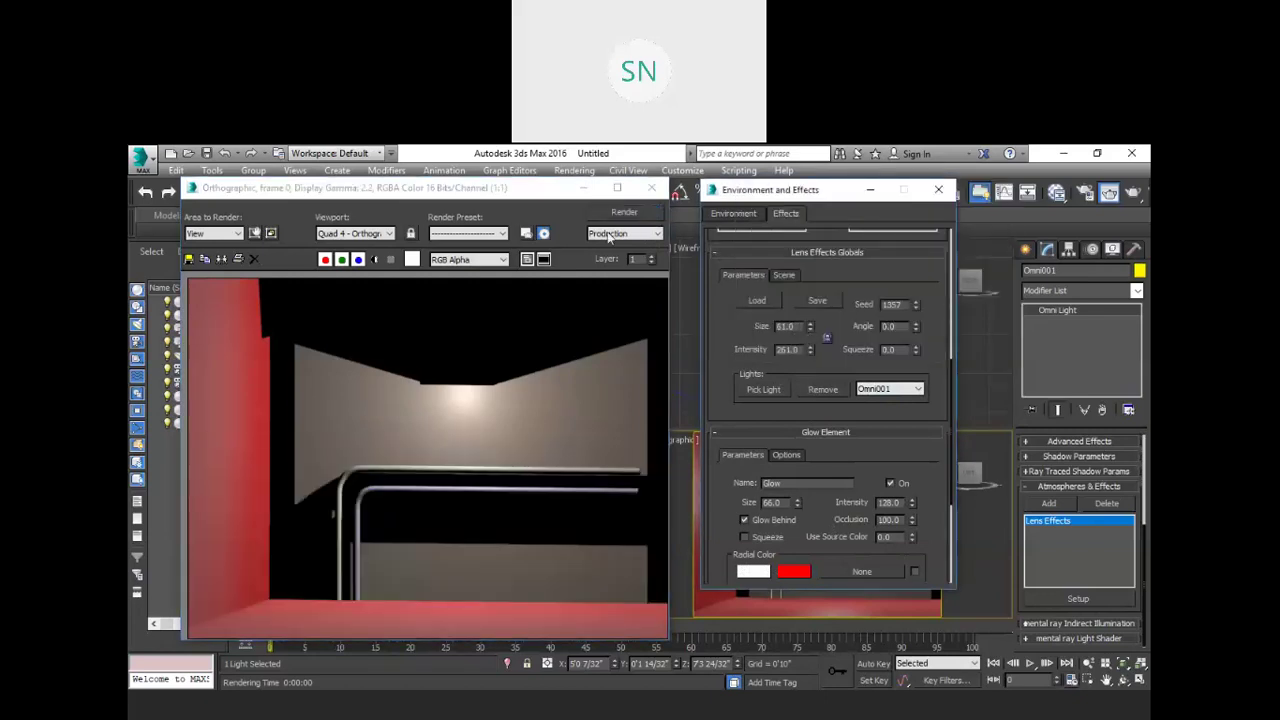
pyautogui.click(624, 213)
pyautogui.moveTo(810, 327); pyautogui.dragTo(812, 368)
pyautogui.click(638, 214)
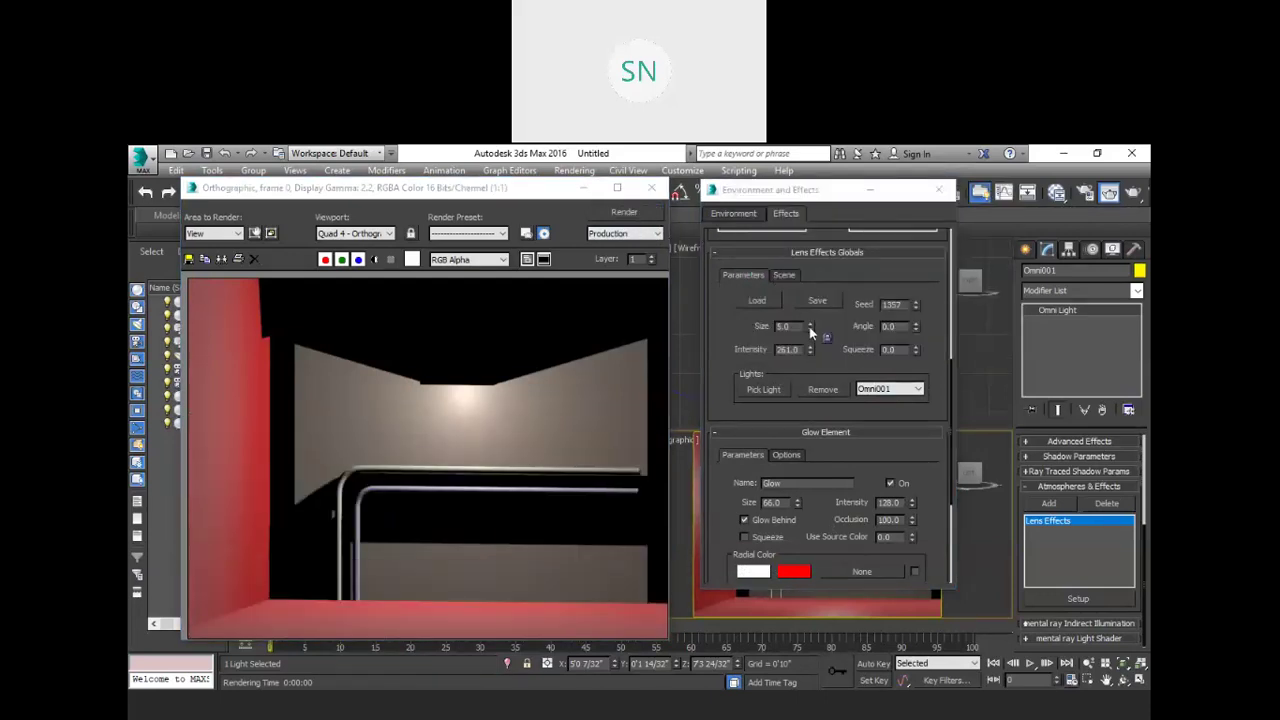
pyautogui.rightClick(810, 329)
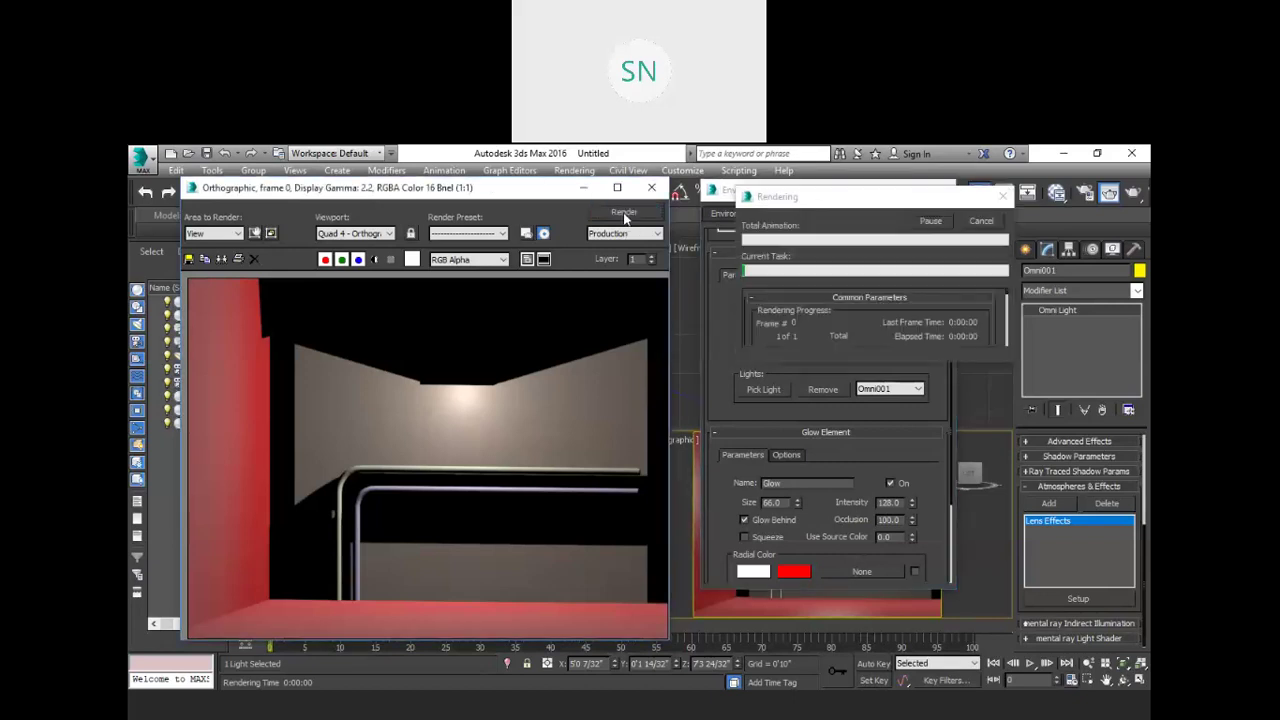
pyautogui.click(810, 322)
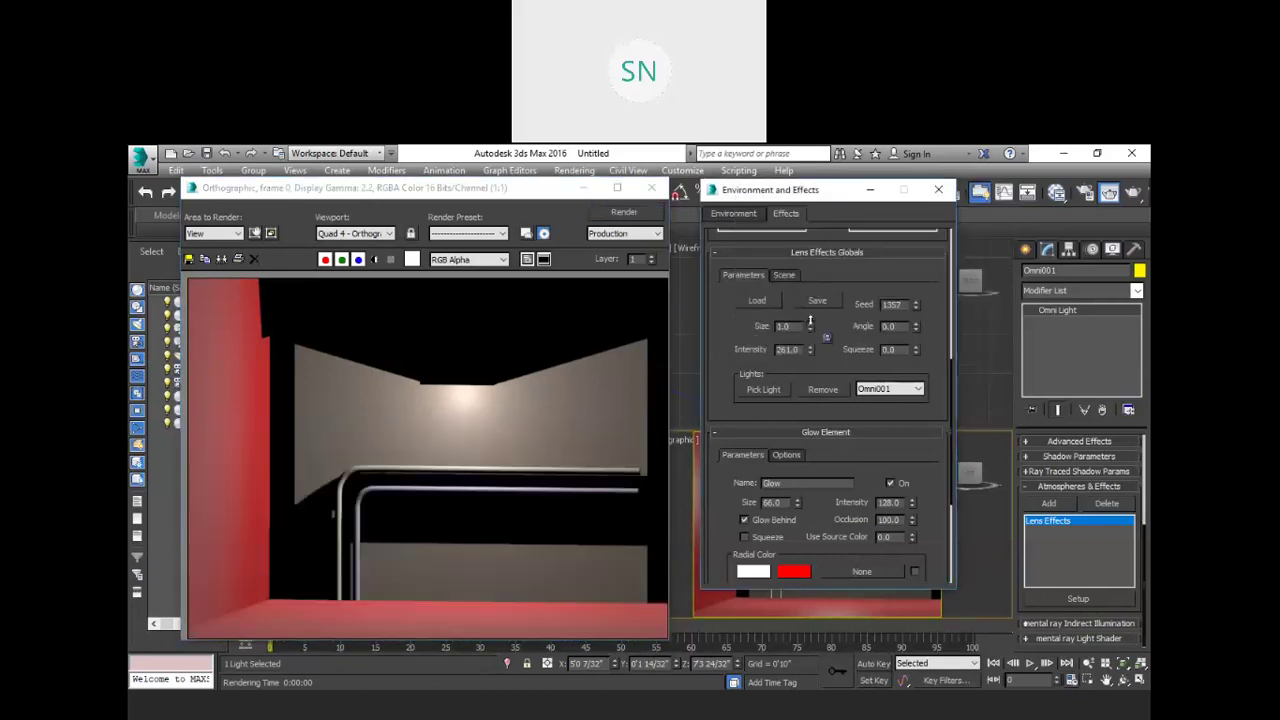
pyautogui.click(624, 212)
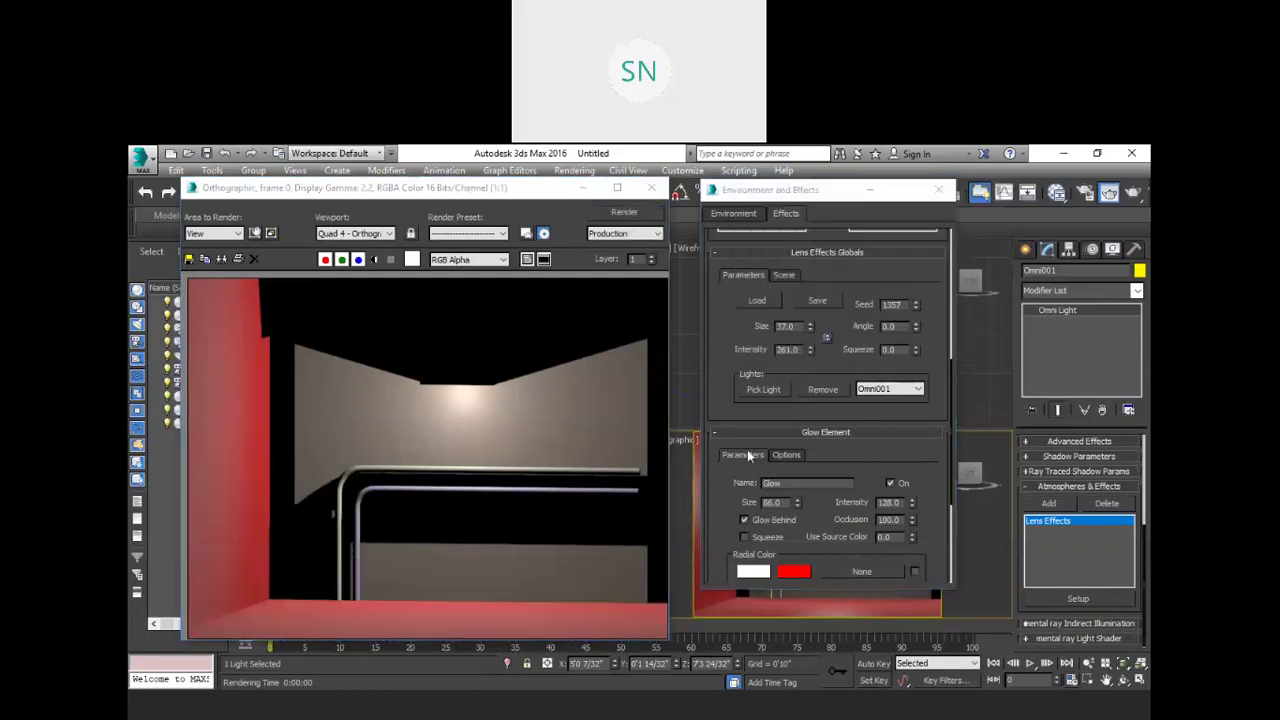
pyautogui.scroll(3, 816, 416)
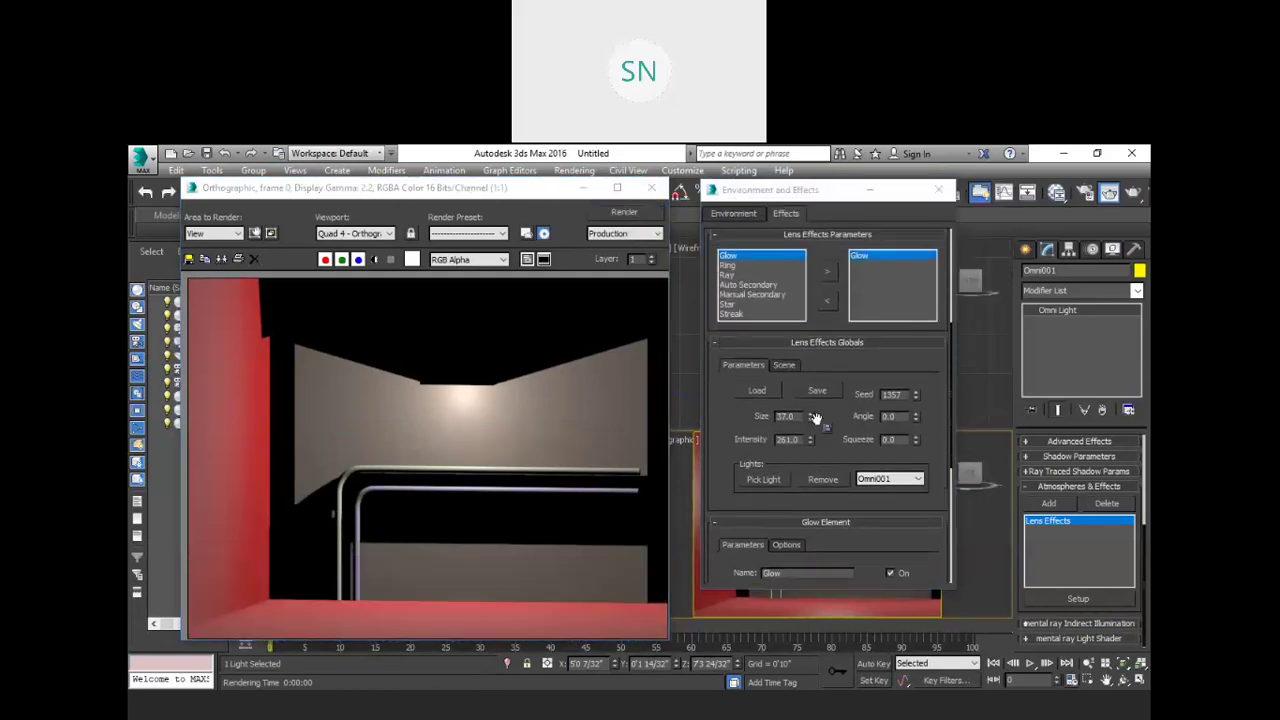
# Step: Swap Glow for a Ring element (size 75, intensity 75), render it, then reopen the effects settings
pyautogui.click(827, 344)
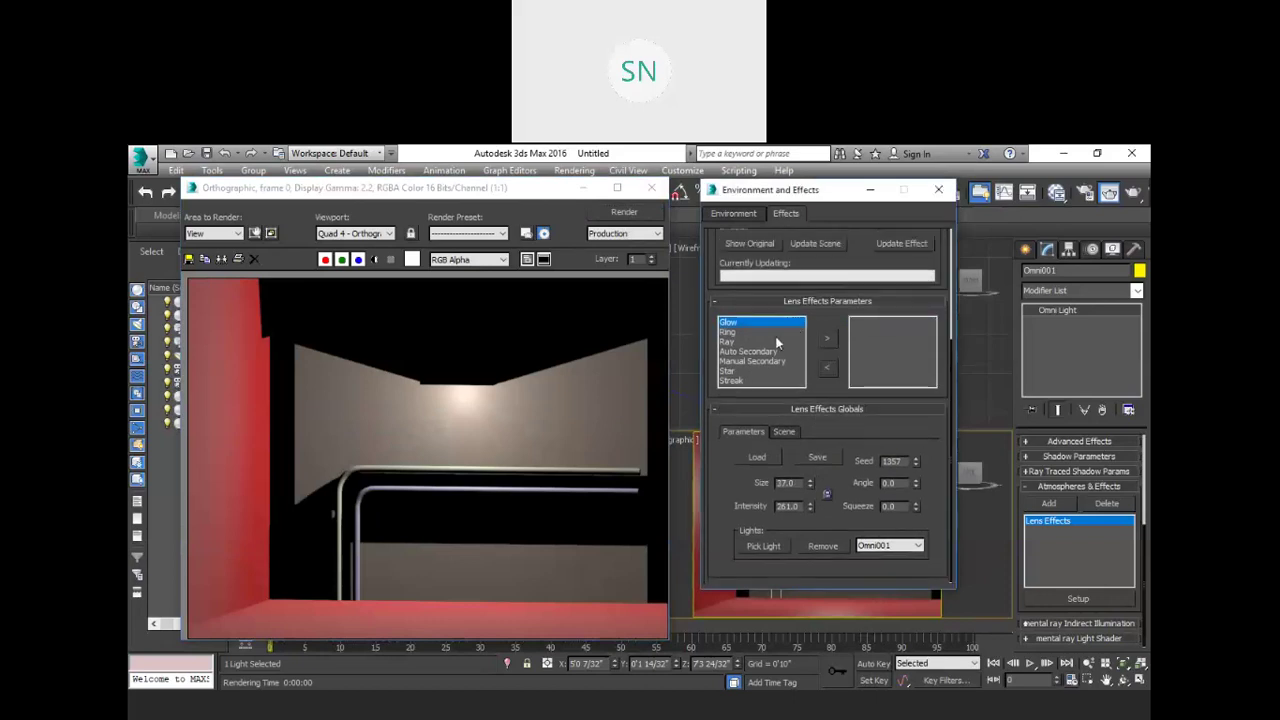
pyautogui.click(828, 339)
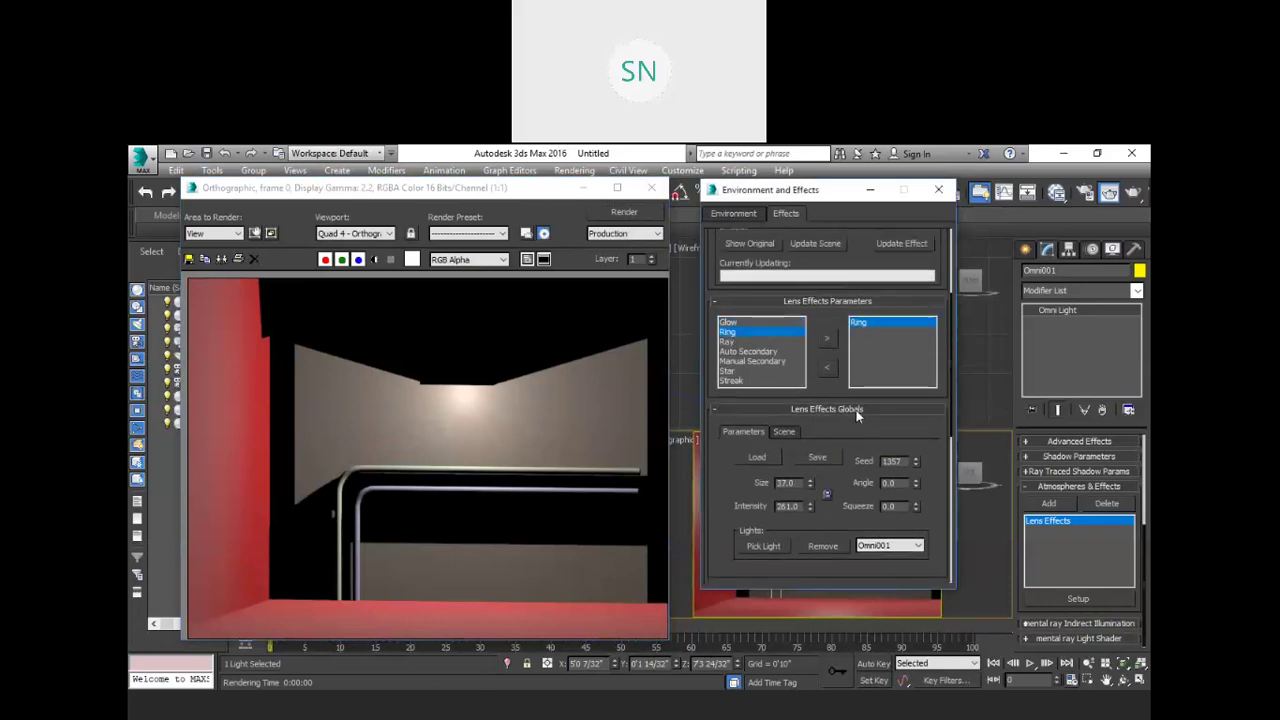
pyautogui.scroll(-2, 856, 410)
pyautogui.click(628, 211)
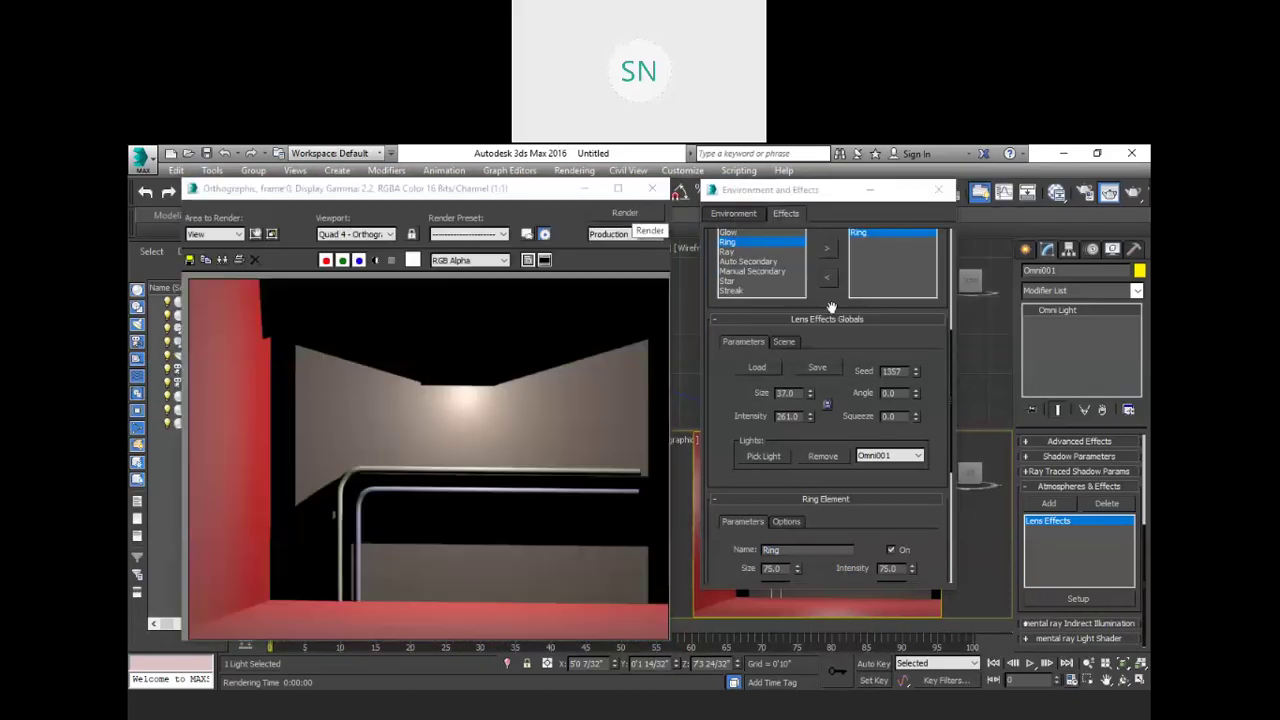
pyautogui.click(938, 189)
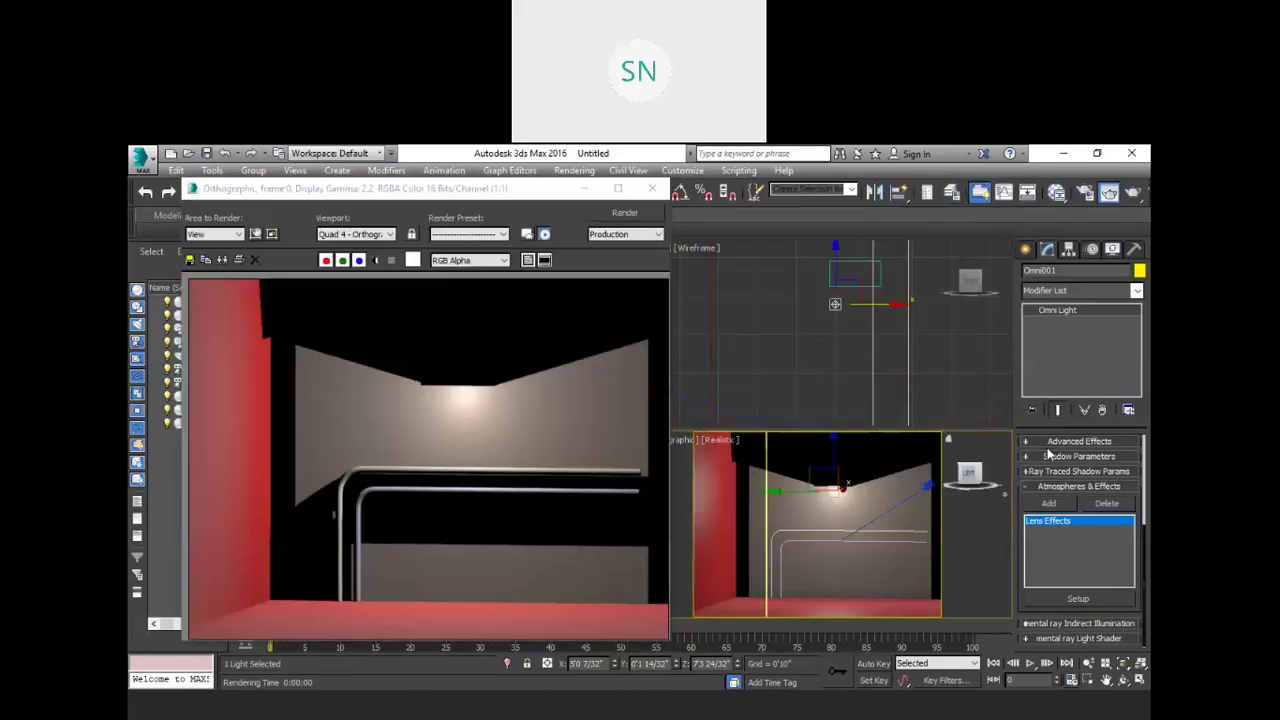
pyautogui.click(1057, 599)
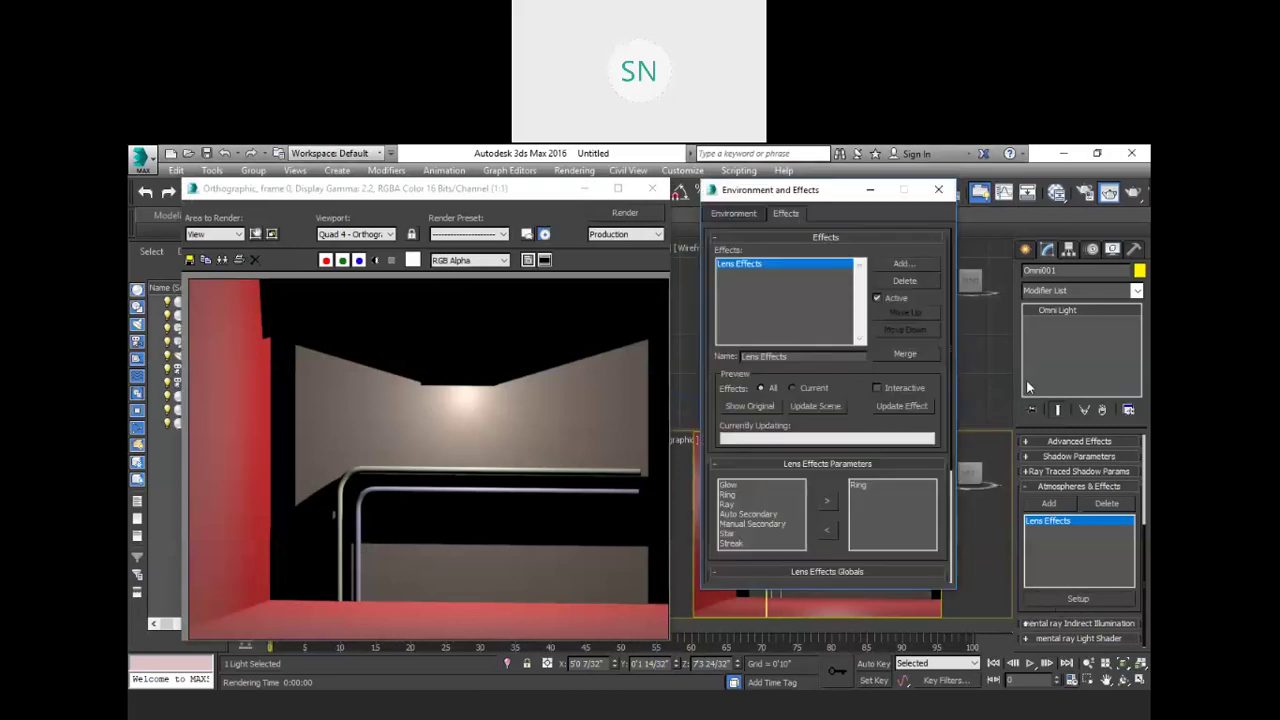
# Step: Remove the Ring element and add Glow back to the active lens effects
pyautogui.click(858, 486)
pyautogui.click(826, 529)
pyautogui.click(827, 504)
pyautogui.scroll(-1, 802, 472)
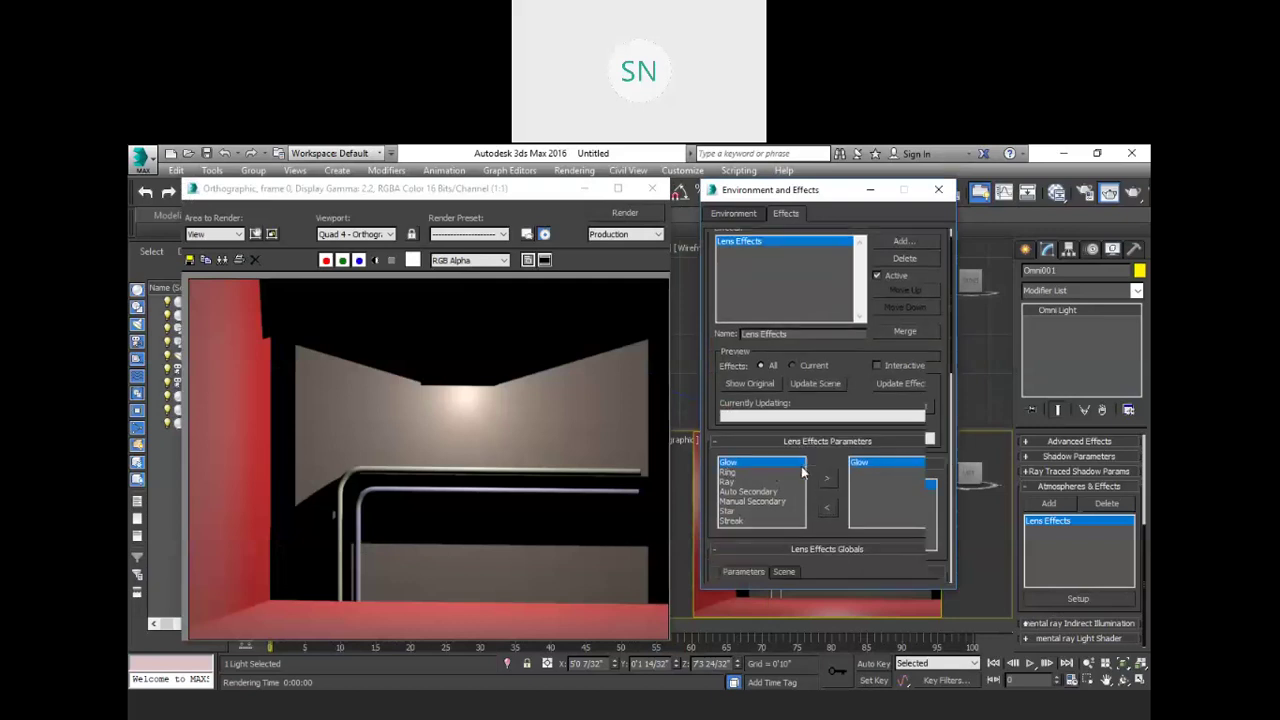
pyautogui.scroll(-1, 801, 450)
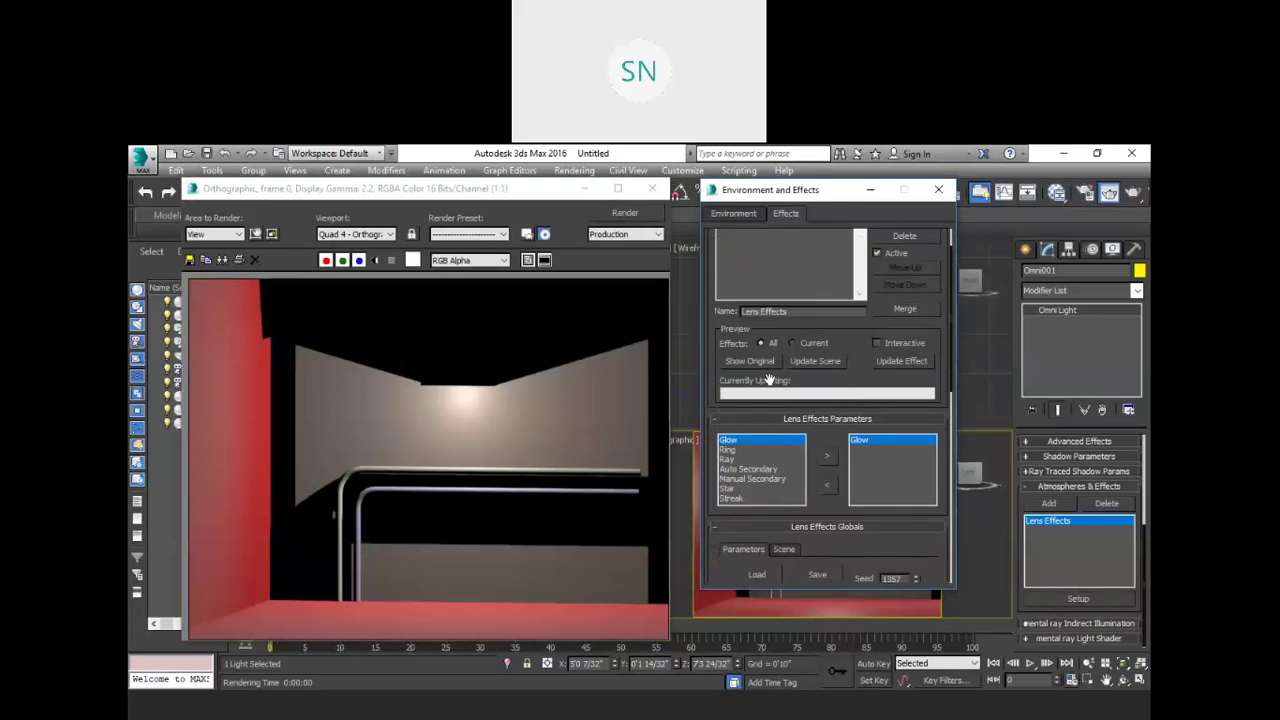
# Step: Pick Omni001 as the lens effect's light and render the glow
pyautogui.click(870, 189)
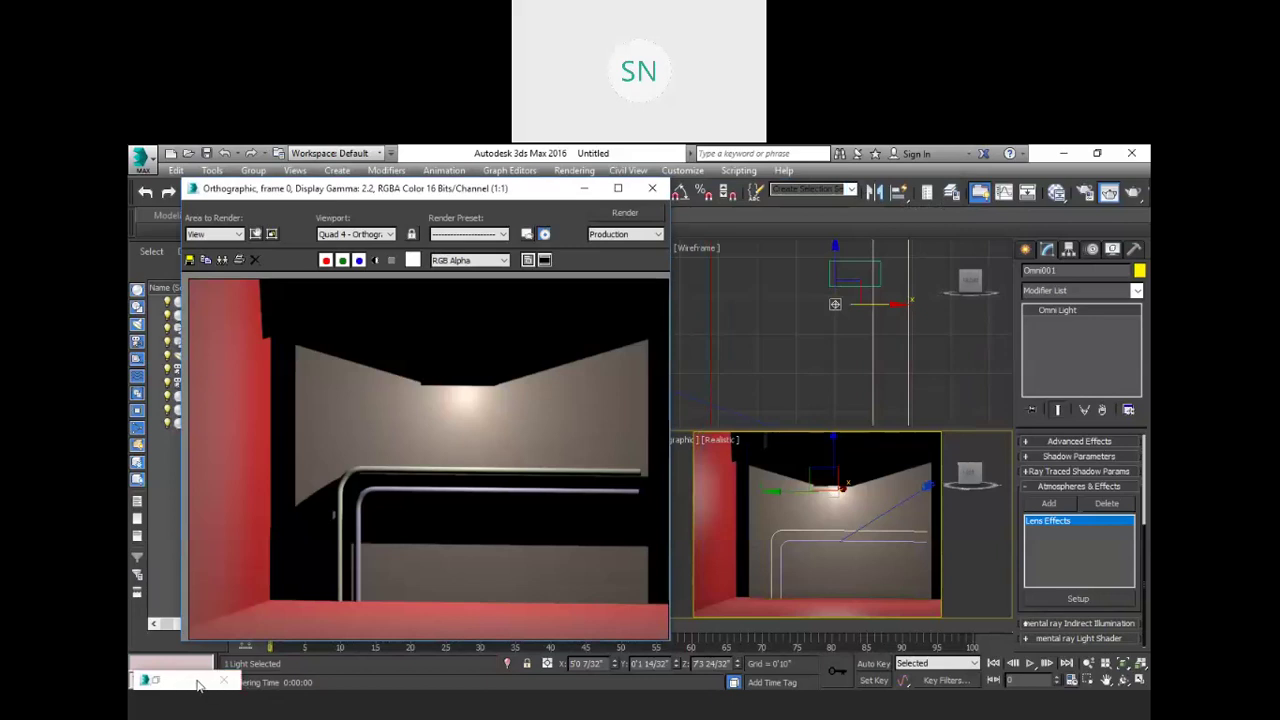
pyautogui.click(160, 681)
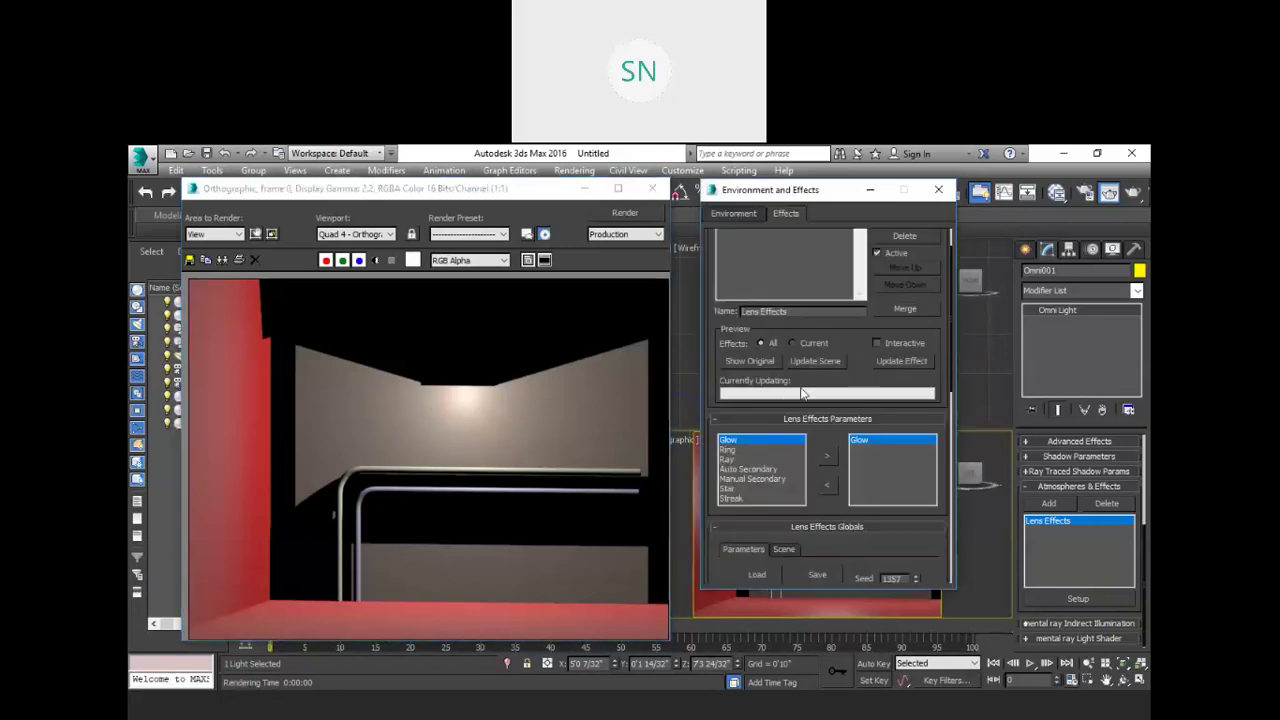
pyautogui.scroll(-6, 802, 393)
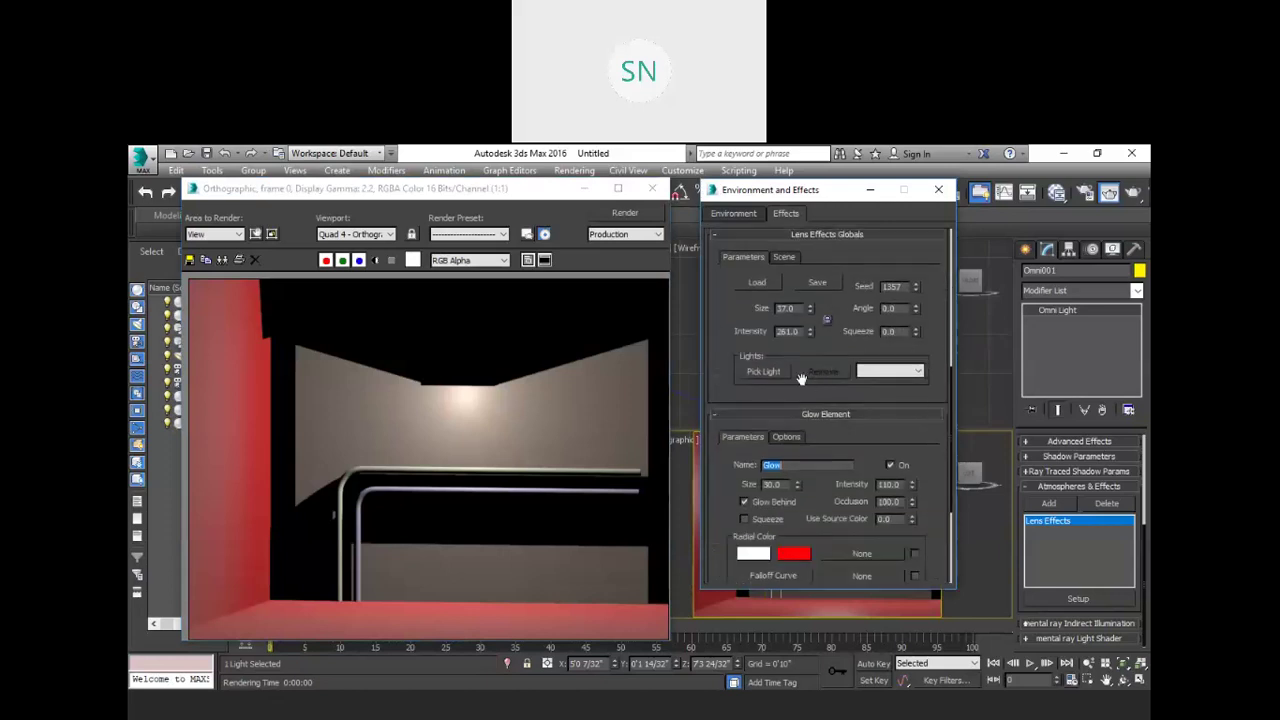
pyautogui.click(766, 371)
pyautogui.click(890, 376)
pyautogui.click(876, 385)
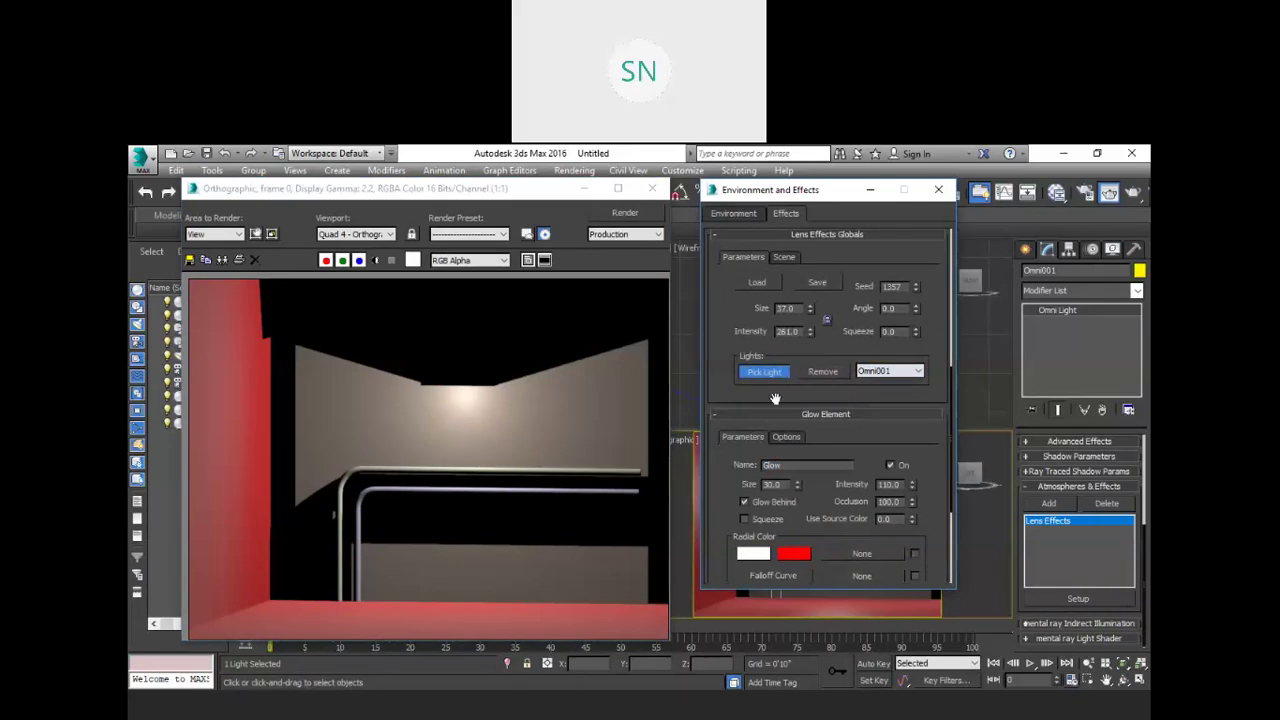
pyautogui.click(628, 214)
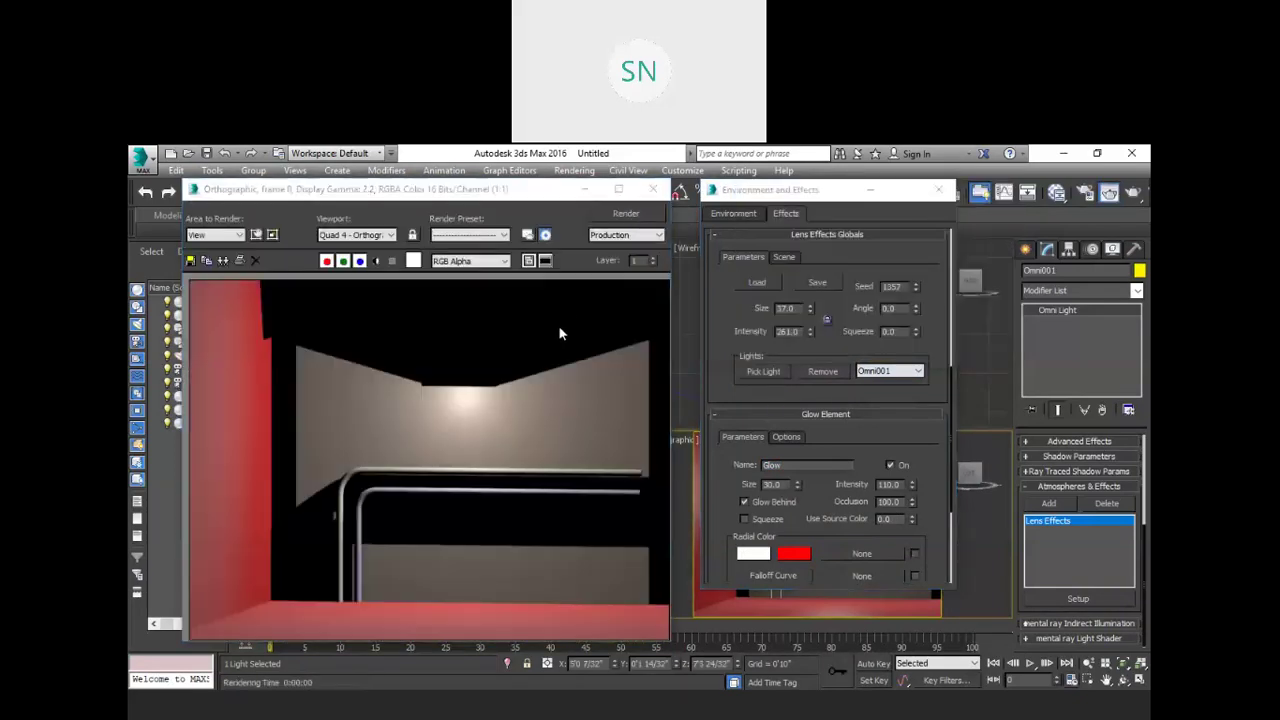
# Step: Switch to a maximized Perspective view, orbit over the room, and render it
pyautogui.click(638, 213)
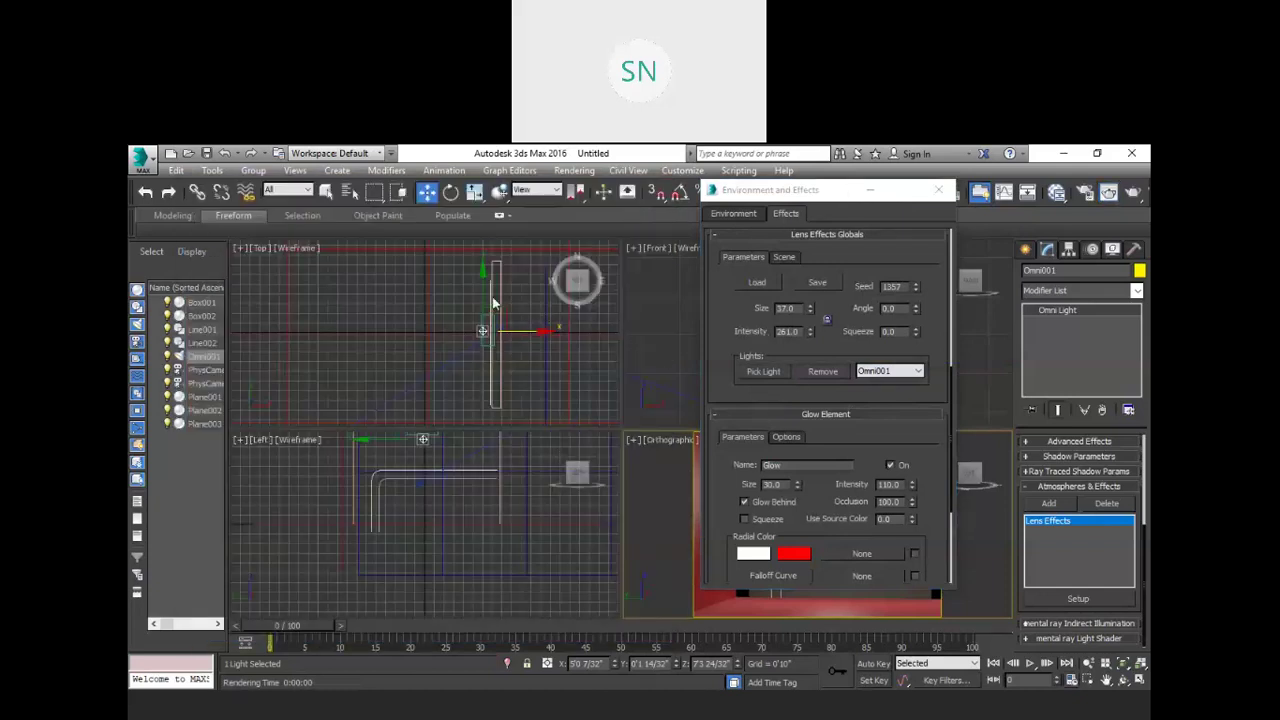
pyautogui.click(652, 497)
pyautogui.hotkey('alt', 'w')
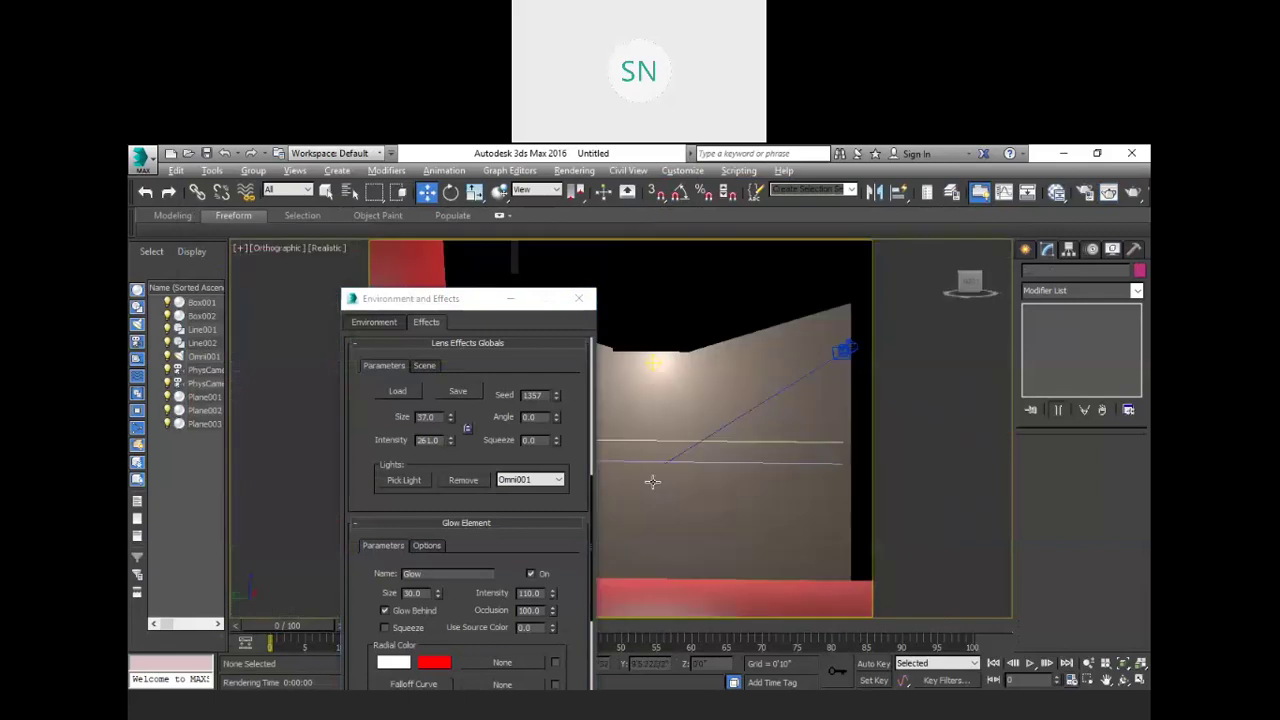
pyautogui.click(347, 384)
pyautogui.moveTo(278, 413); pyautogui.dragTo(270, 414)
pyautogui.press('p')
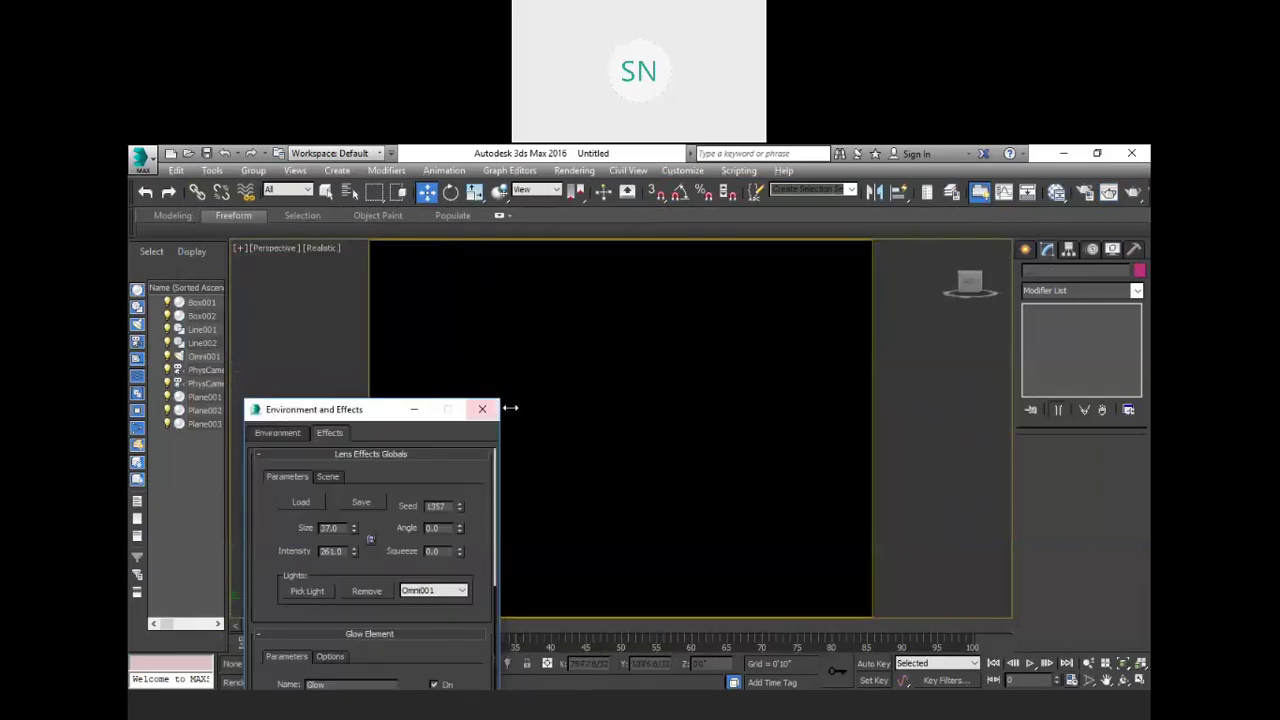
pyautogui.scroll(-6, 655, 435)
pyautogui.keyDown('alt'); pyautogui.moveTo(658, 437); pyautogui.dragTo(634, 449, button='middle'); pyautogui.keyUp('alt')
pyautogui.scroll(-2, 811, 388)
pyautogui.scroll(1, 795, 422)
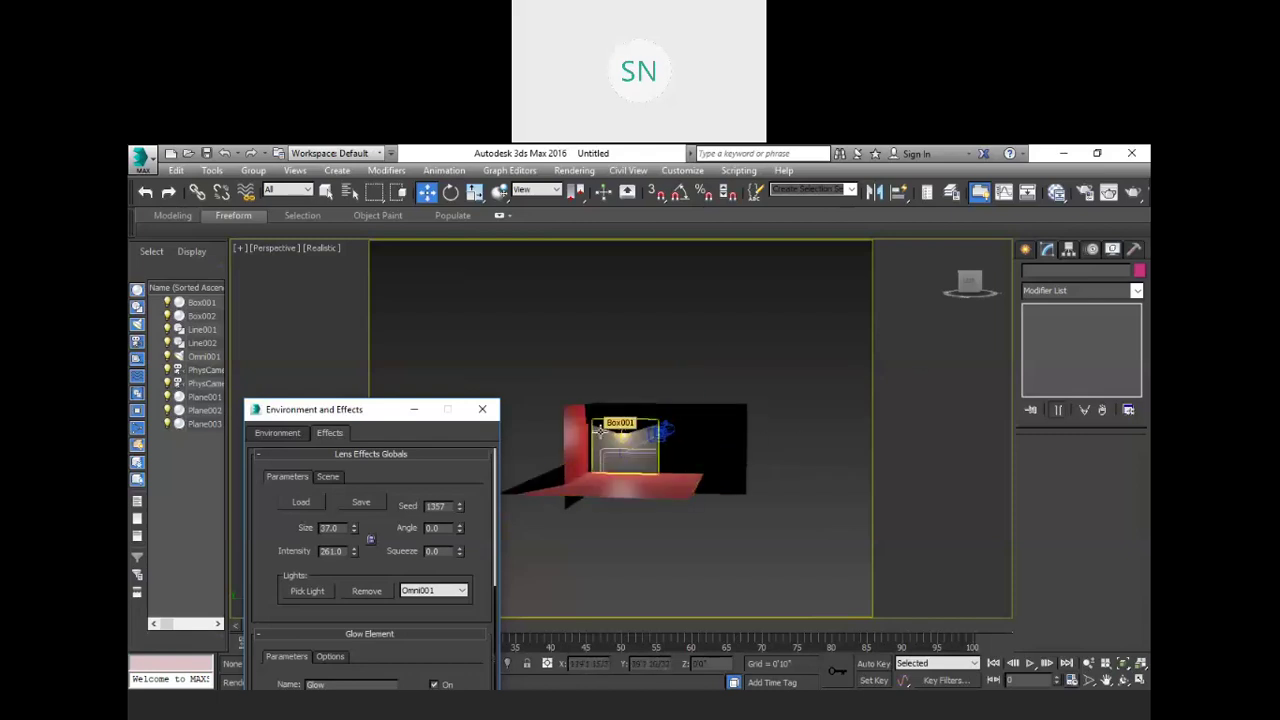
pyautogui.hotkey('shift', 'q')
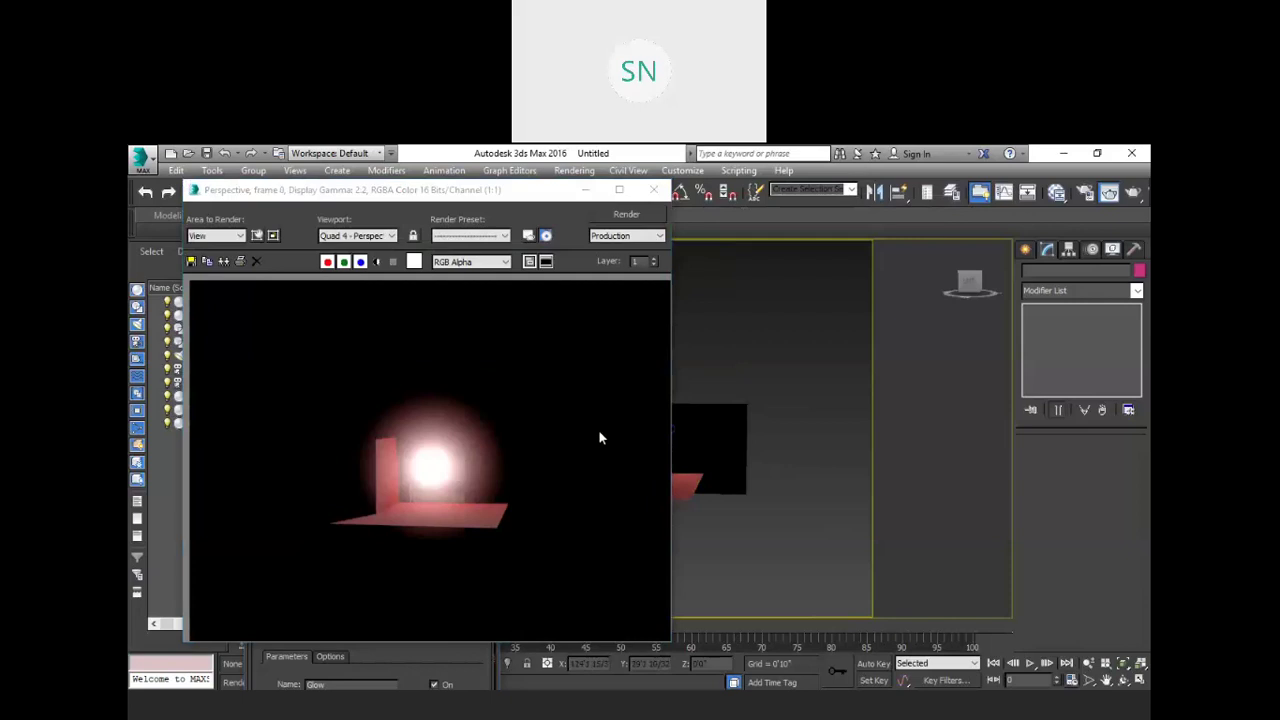
# Step: Zoom the perspective view in on the room interior, clear the selection, and render the close-up
pyautogui.click(424, 198)
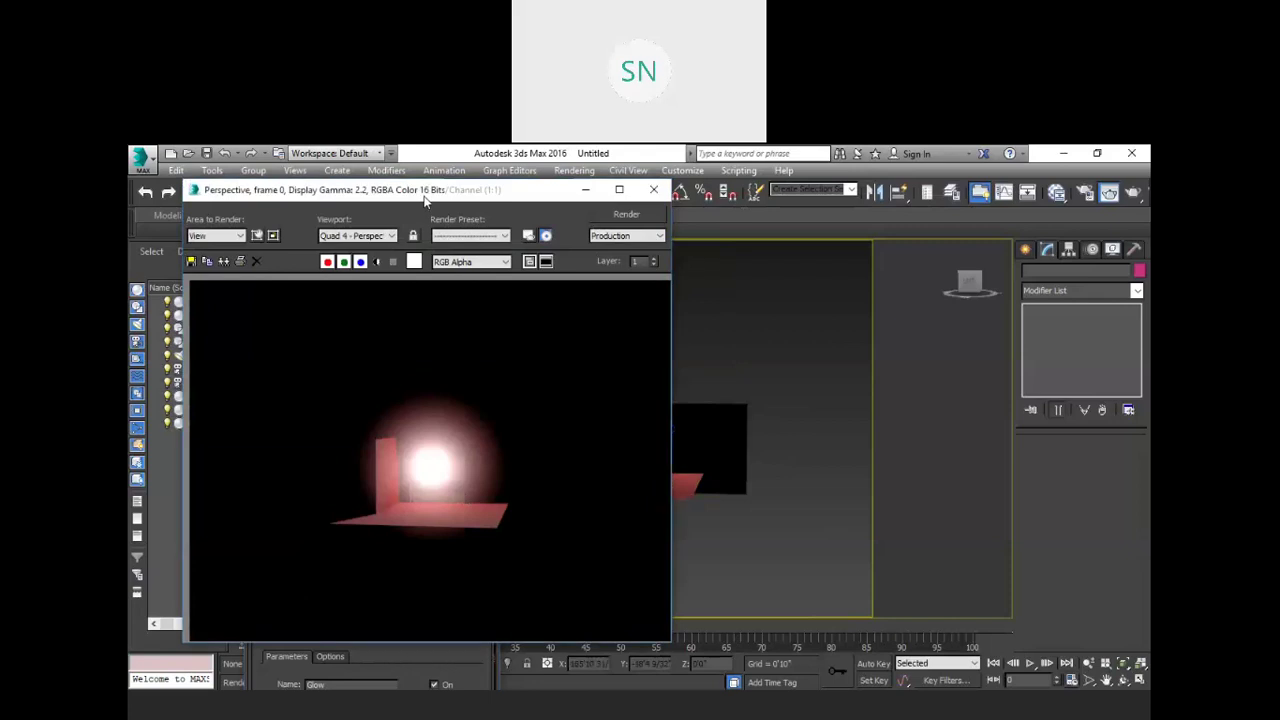
pyautogui.click(655, 435)
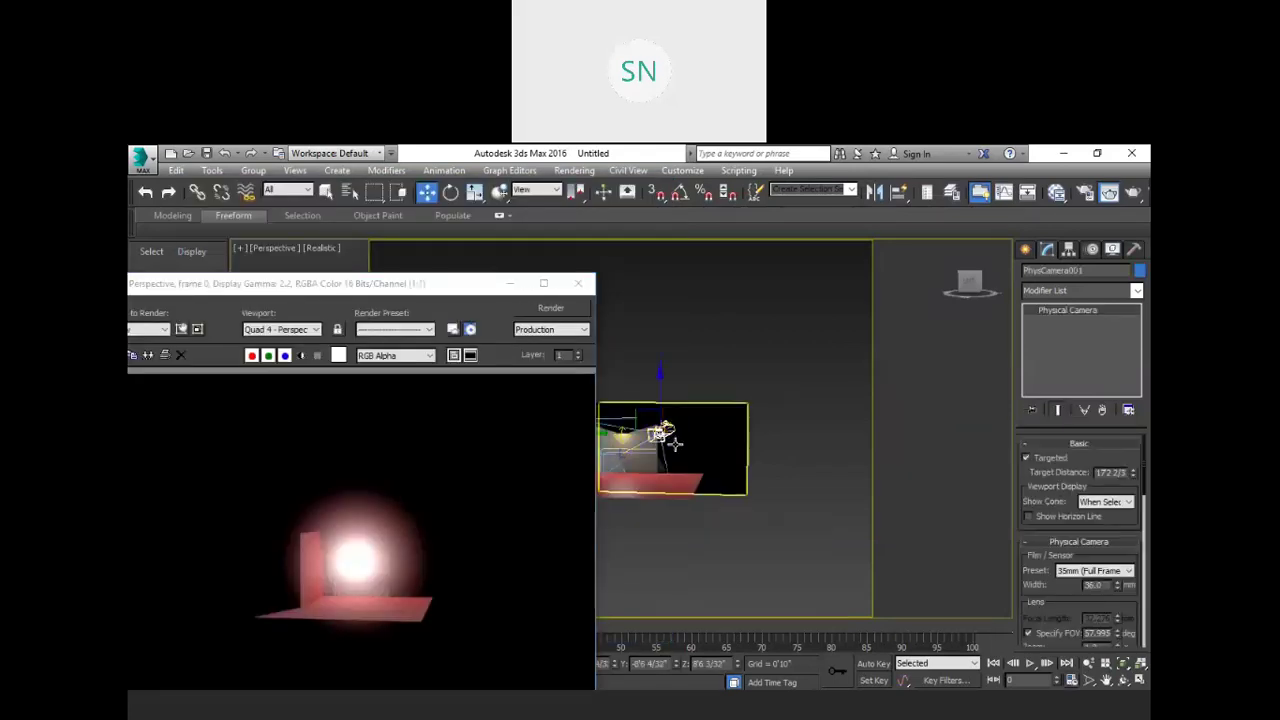
pyautogui.click(682, 452)
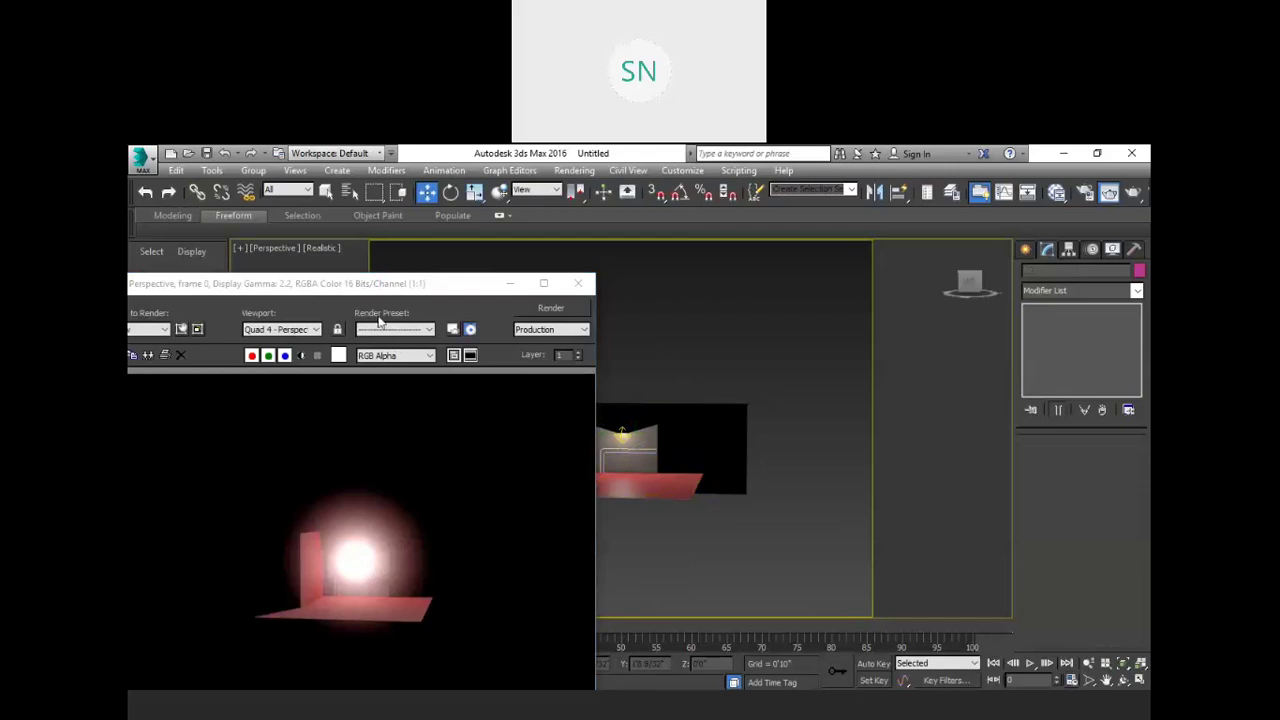
pyautogui.click(212, 345)
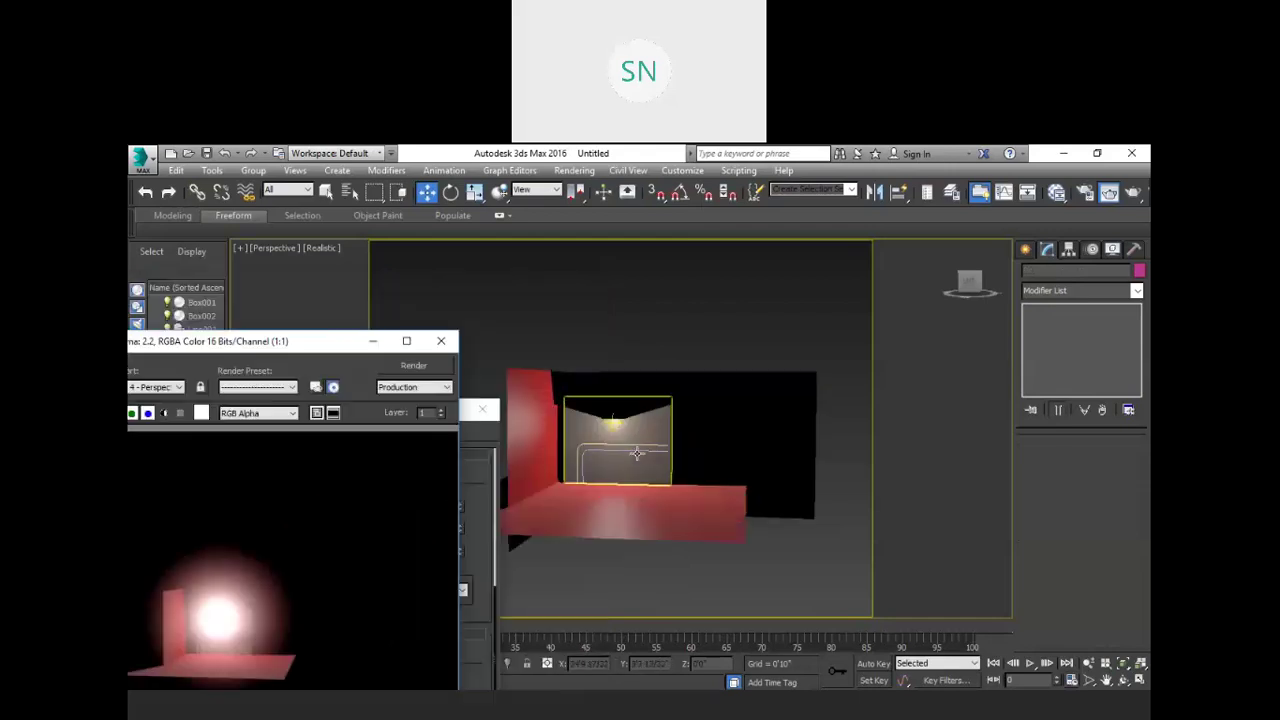
pyautogui.scroll(4, 569, 453)
pyautogui.click(595, 486)
pyautogui.click(420, 367)
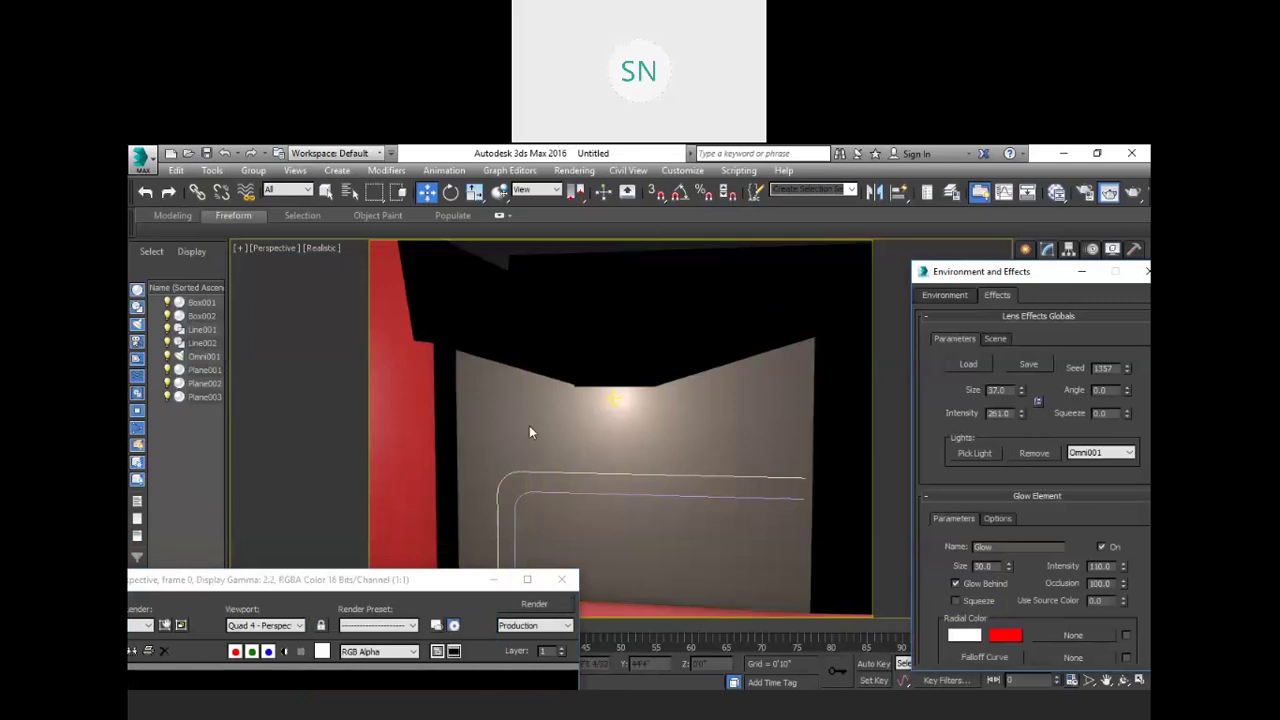
# Step: Select the back wall Plane002 and orbit the perspective view around the room toward the red wall
pyautogui.click(315, 373)
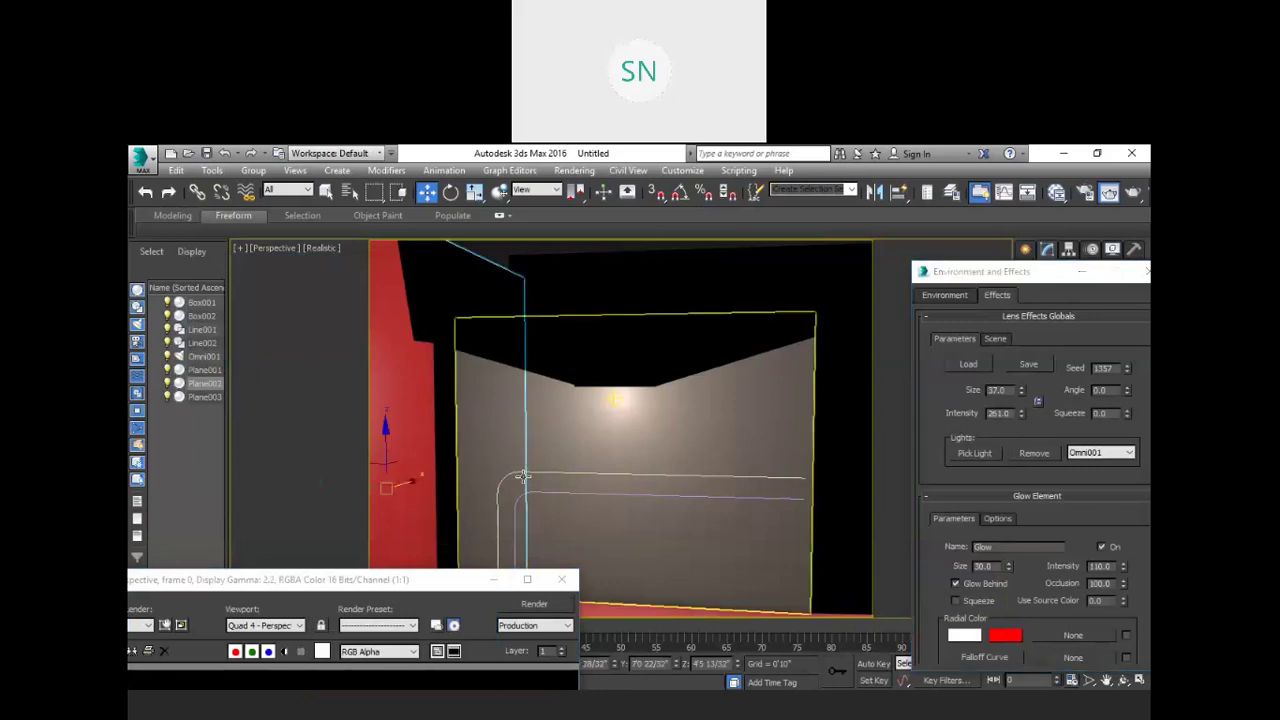
pyautogui.keyDown('alt'); pyautogui.moveTo(657, 443); pyautogui.dragTo(615, 428, button='middle'); pyautogui.keyUp('alt')
pyautogui.scroll(-3, 700, 473)
pyautogui.scroll(-3, 615, 428)
pyautogui.scroll(3, 680, 483)
pyautogui.moveTo(660, 477)
pyautogui.keyDown('alt'); pyautogui.mouseDown(button='middle')
pyautogui.moveTo(651, 491)
pyautogui.moveTo(652, 479)
pyautogui.mouseUp(button='middle'); pyautogui.keyUp('alt')
pyautogui.scroll(4, 640, 482)
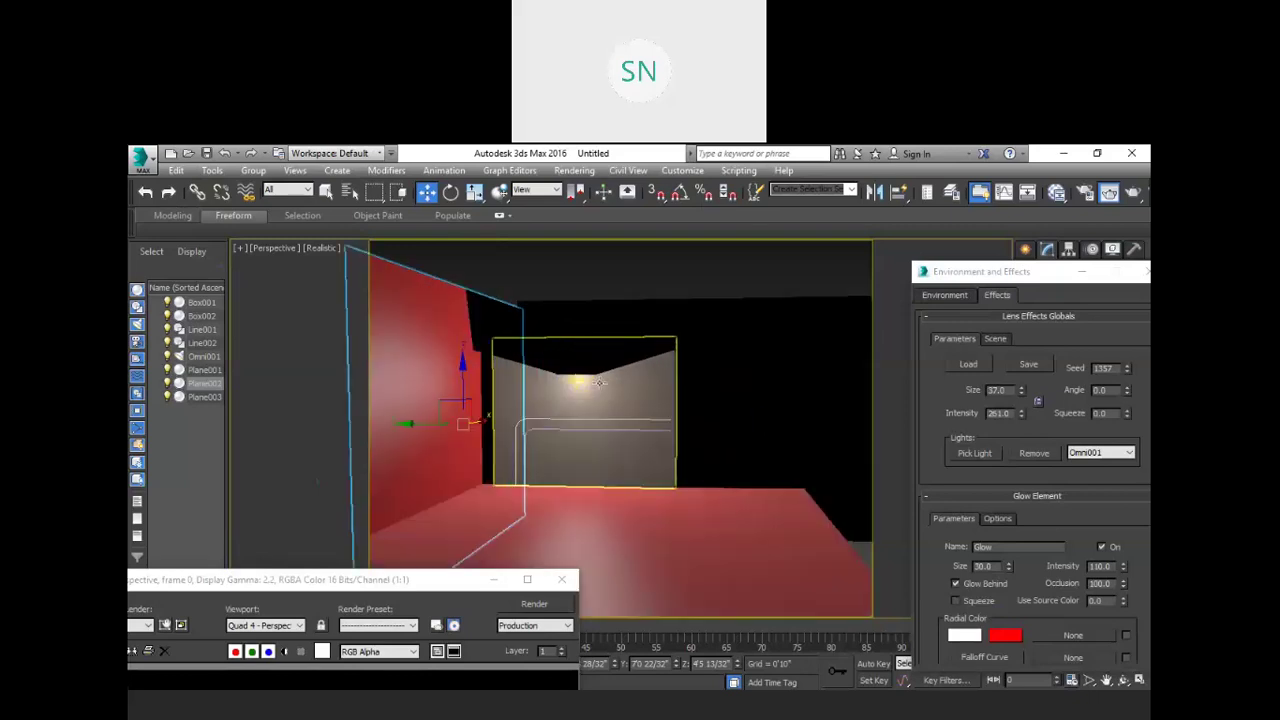
# Step: Frame the back wall, create PhysCamera001 from the view with Ctrl+C, and render through it
pyautogui.keyDown('alt'); pyautogui.moveTo(632, 503); pyautogui.dragTo(629, 457, button='middle'); pyautogui.keyUp('alt')
pyautogui.scroll(3, 634, 475)
pyautogui.scroll(-4, 634, 475)
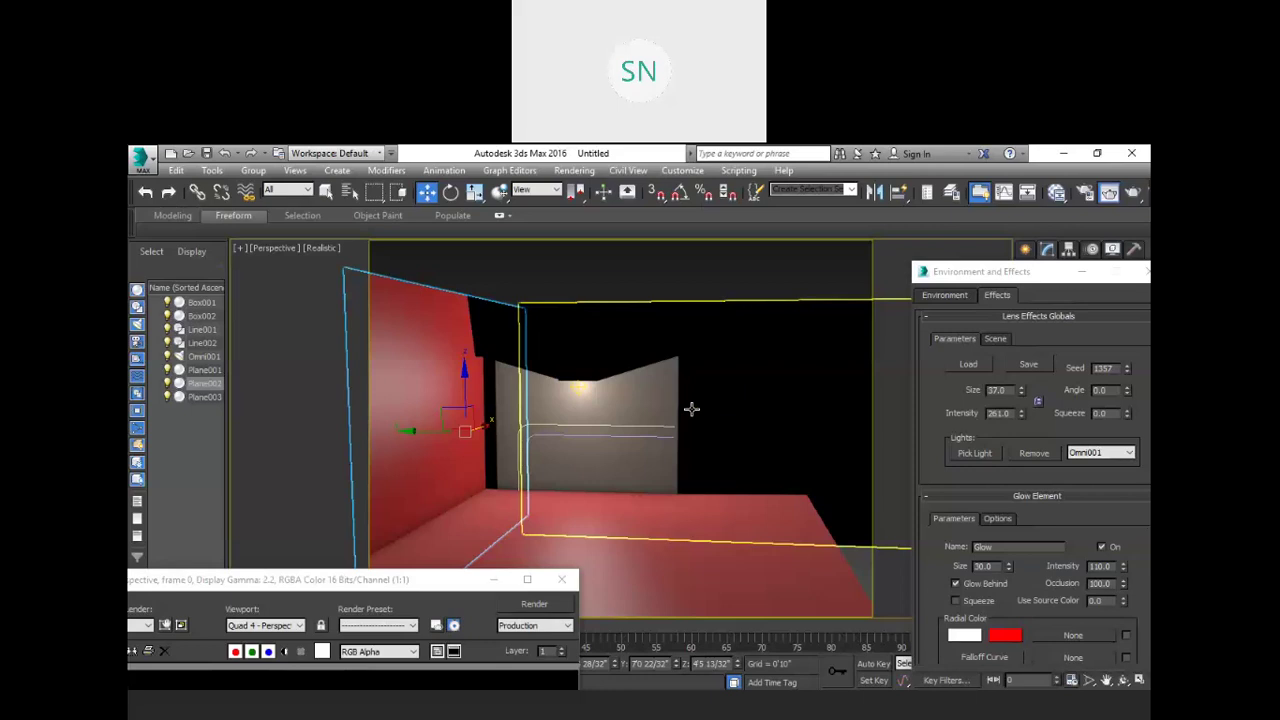
pyautogui.hotkey('ctrl', 'c')
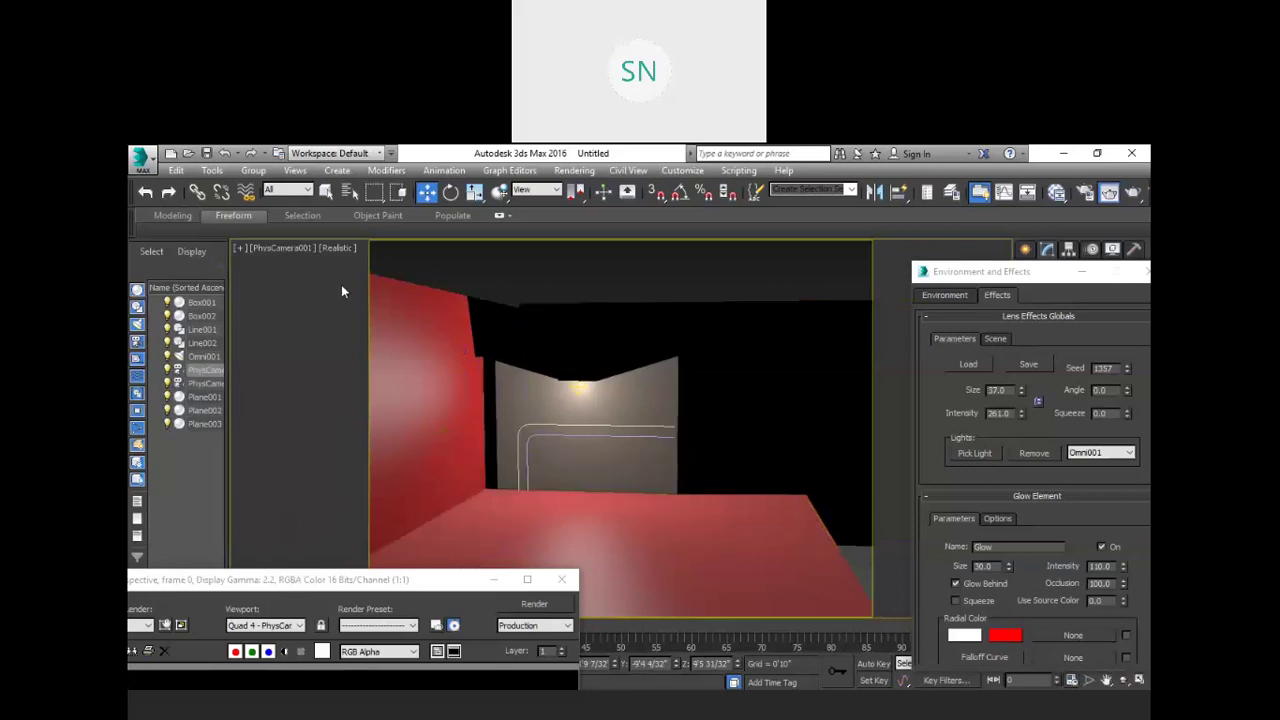
pyautogui.hotkey('shift', 'q')
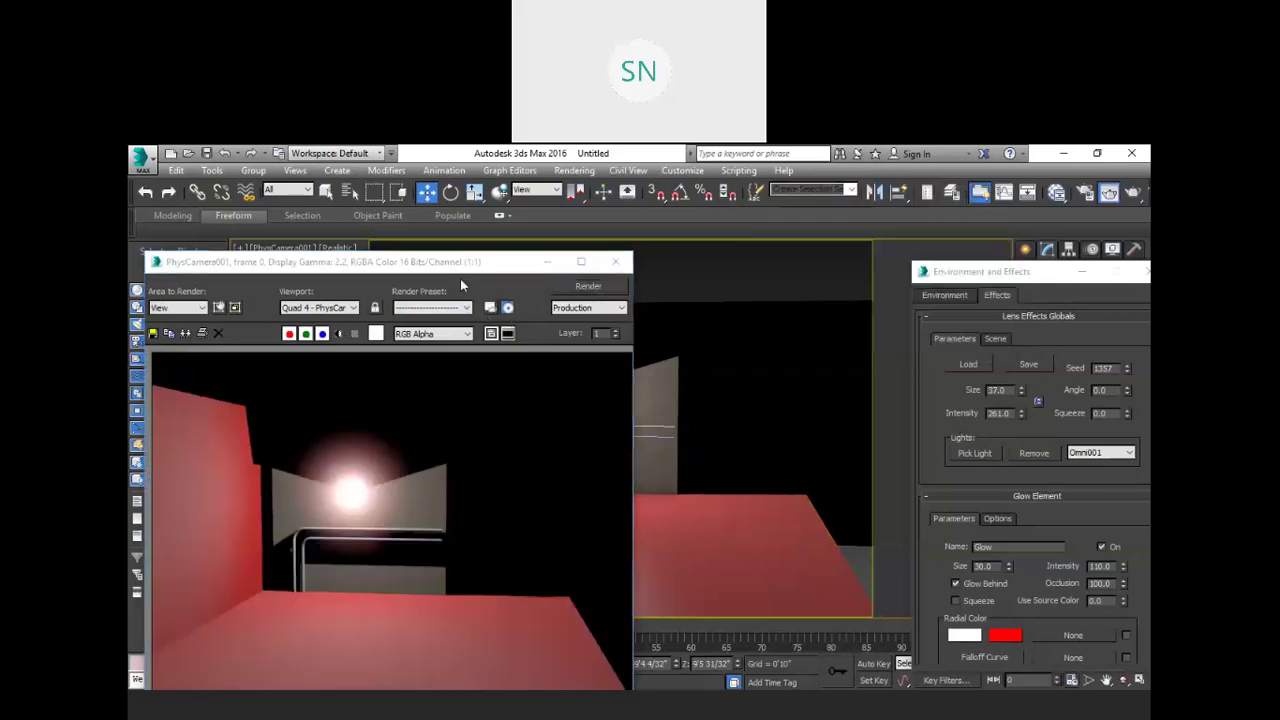
# Step: Move the rendered image window aside and return the 3ds Max window to full screen
pyautogui.click(372, 262)
pyautogui.moveTo(300, 262); pyautogui.dragTo(183, 605)
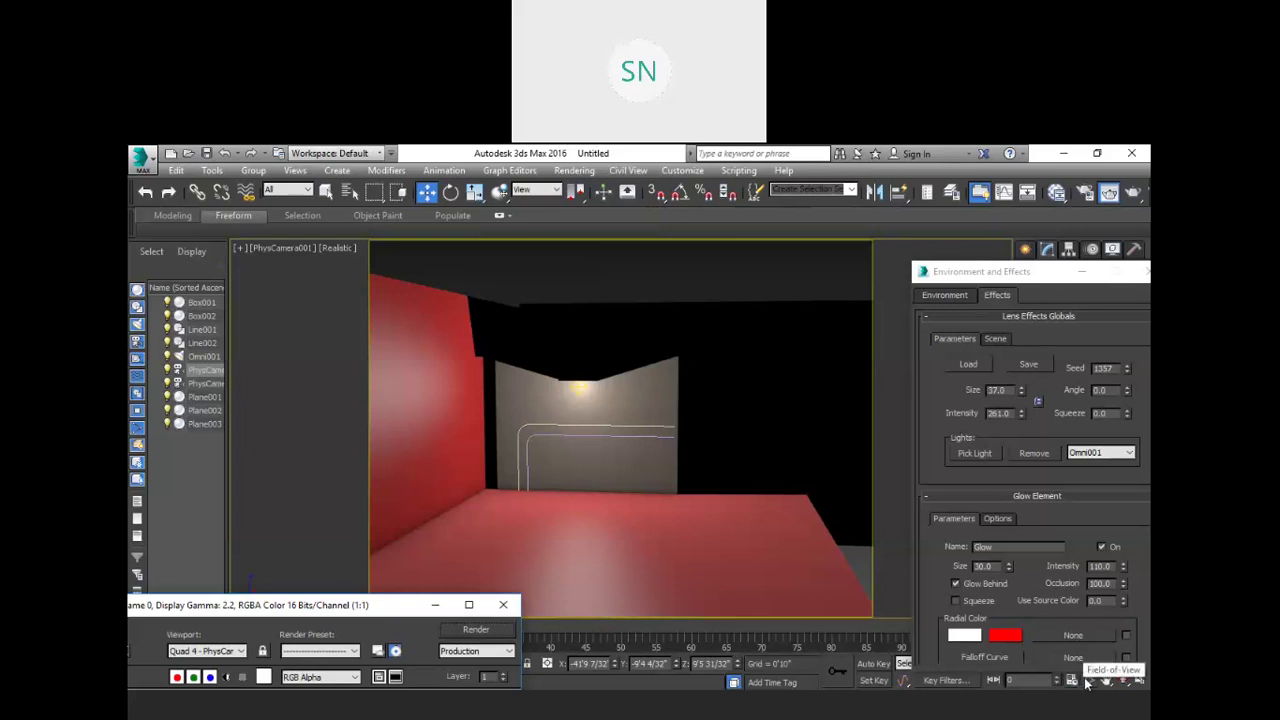
pyautogui.click(1097, 153)
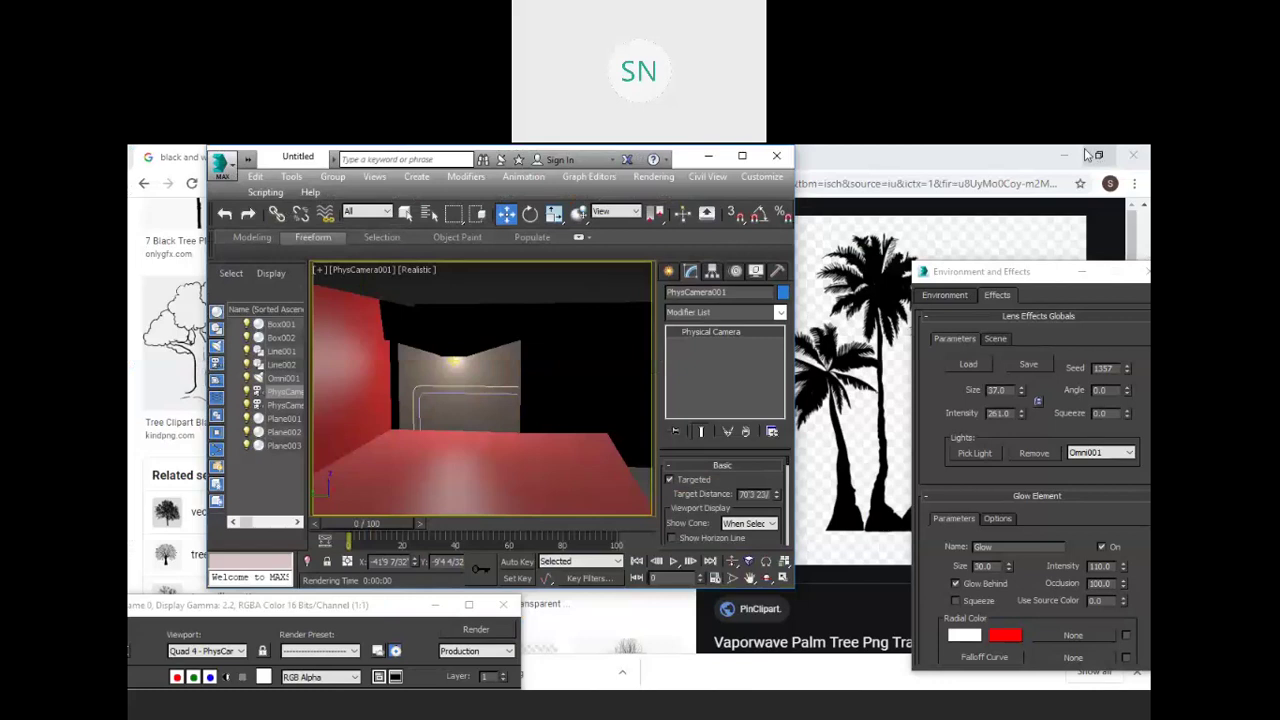
pyautogui.click(742, 156)
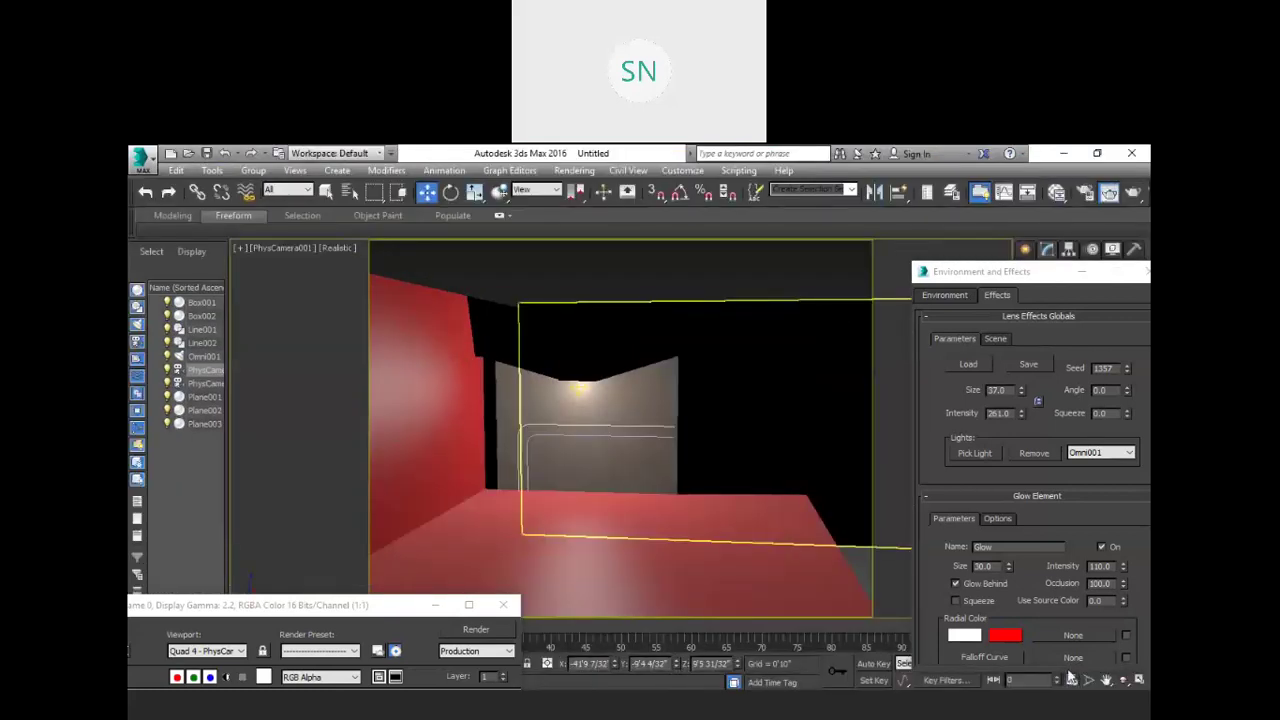
# Step: Truck PhysCamera001 with Pan View so the room shifts right and up, and open Set Key Filters
pyautogui.click(1106, 679)
pyautogui.moveTo(646, 475)
pyautogui.mouseDown()
pyautogui.moveTo(663, 460)
pyautogui.moveTo(651, 467)
pyautogui.mouseUp()
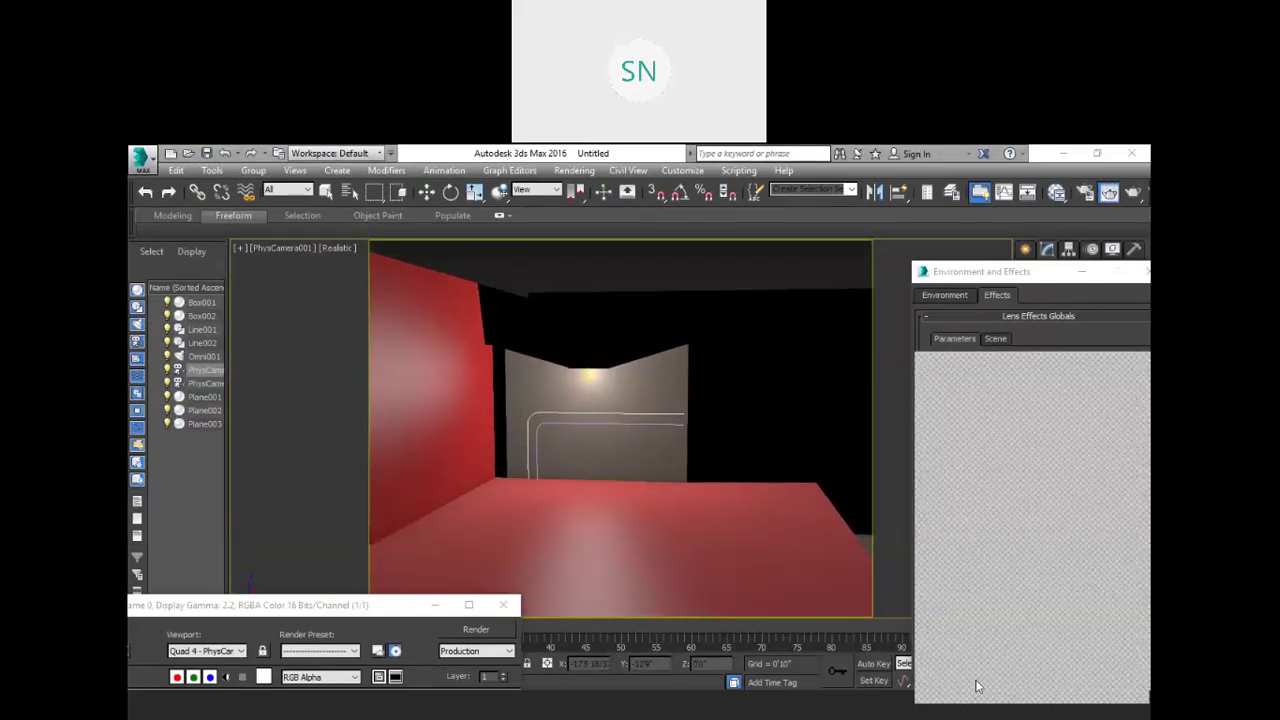
pyautogui.click(976, 684)
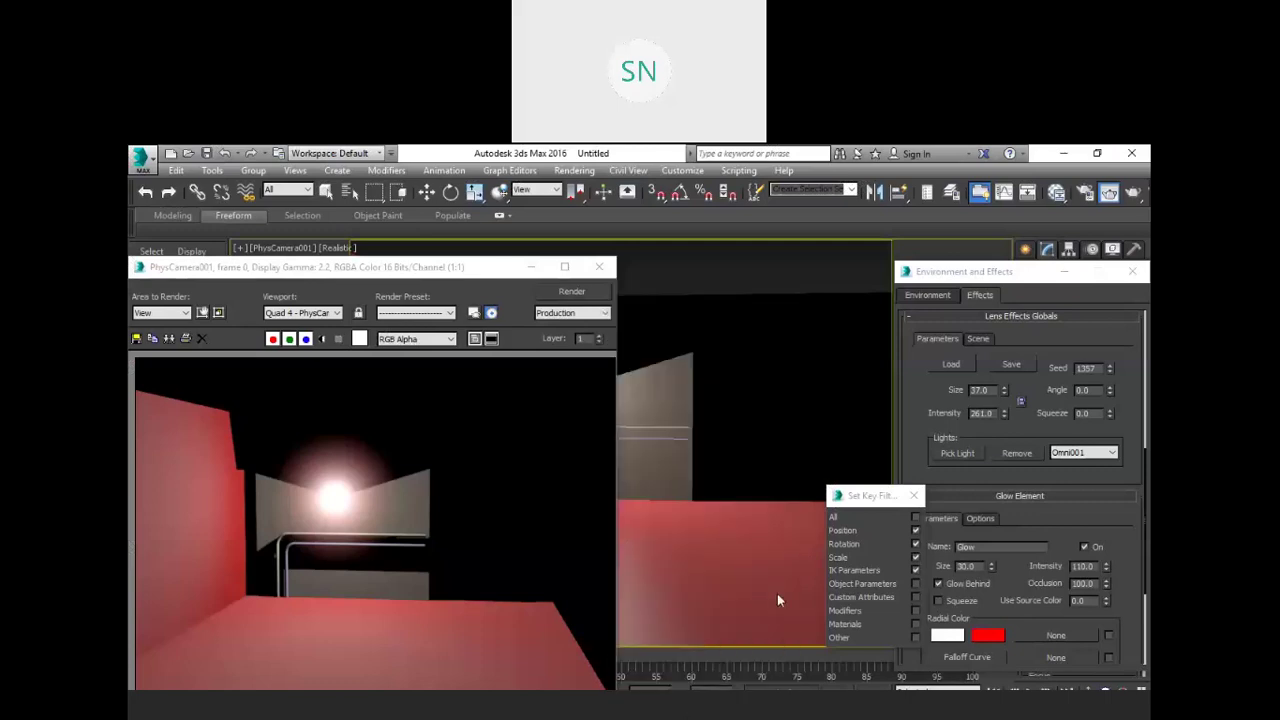
# Step: Switch to PowerPoint, leave the slideshow, and close the presentation, dismissing the recovery prompt
pyautogui.hotkey('alt', 'Tab')
pyautogui.press('Escape')
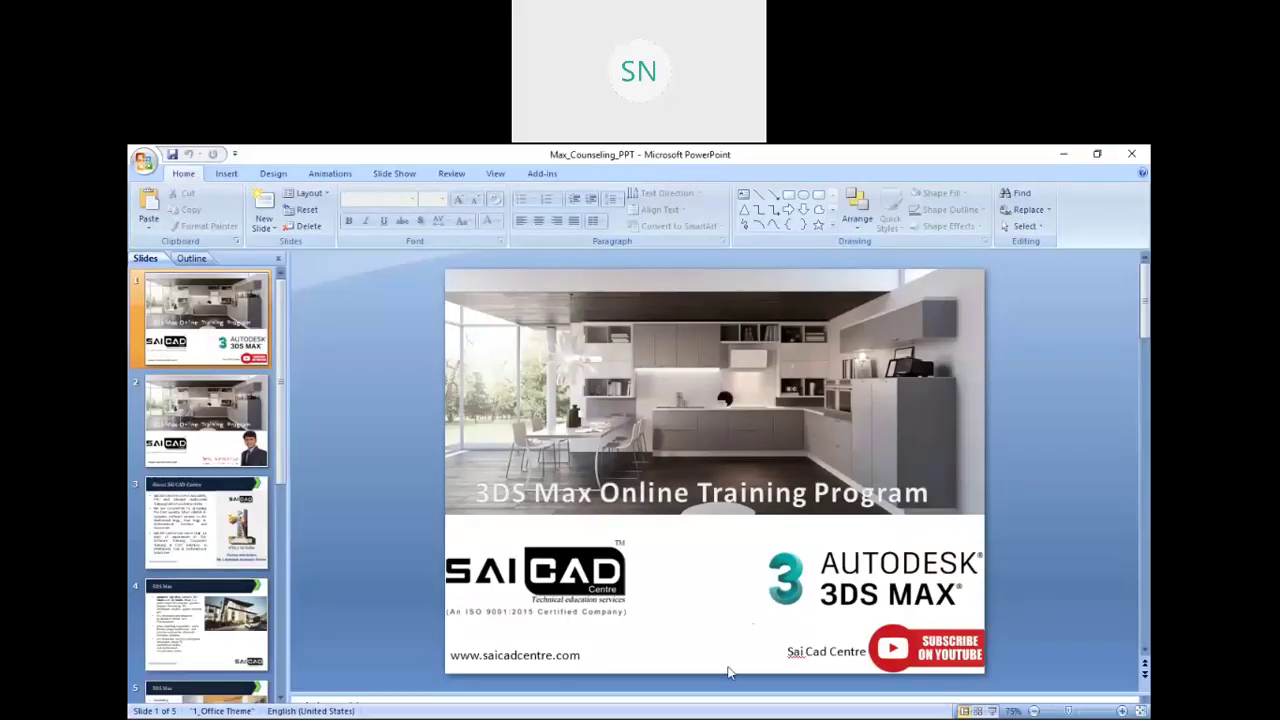
pyautogui.click(1131, 154)
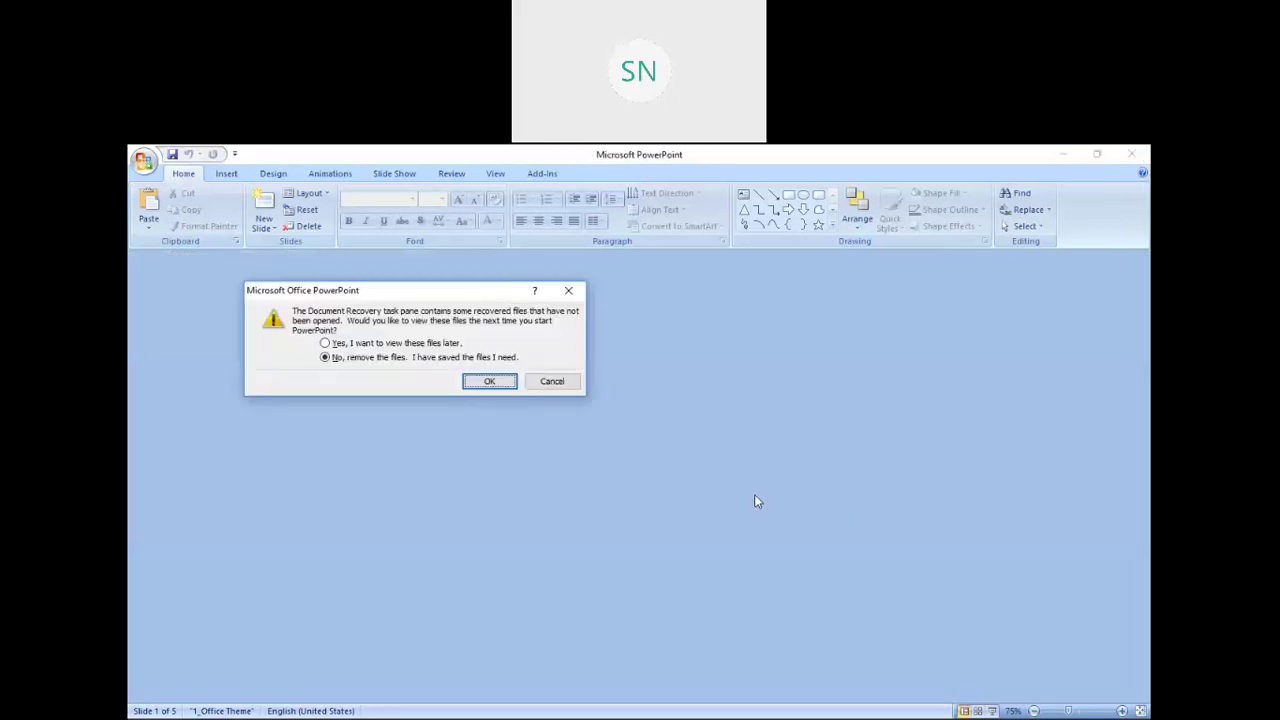
pyautogui.click(482, 381)
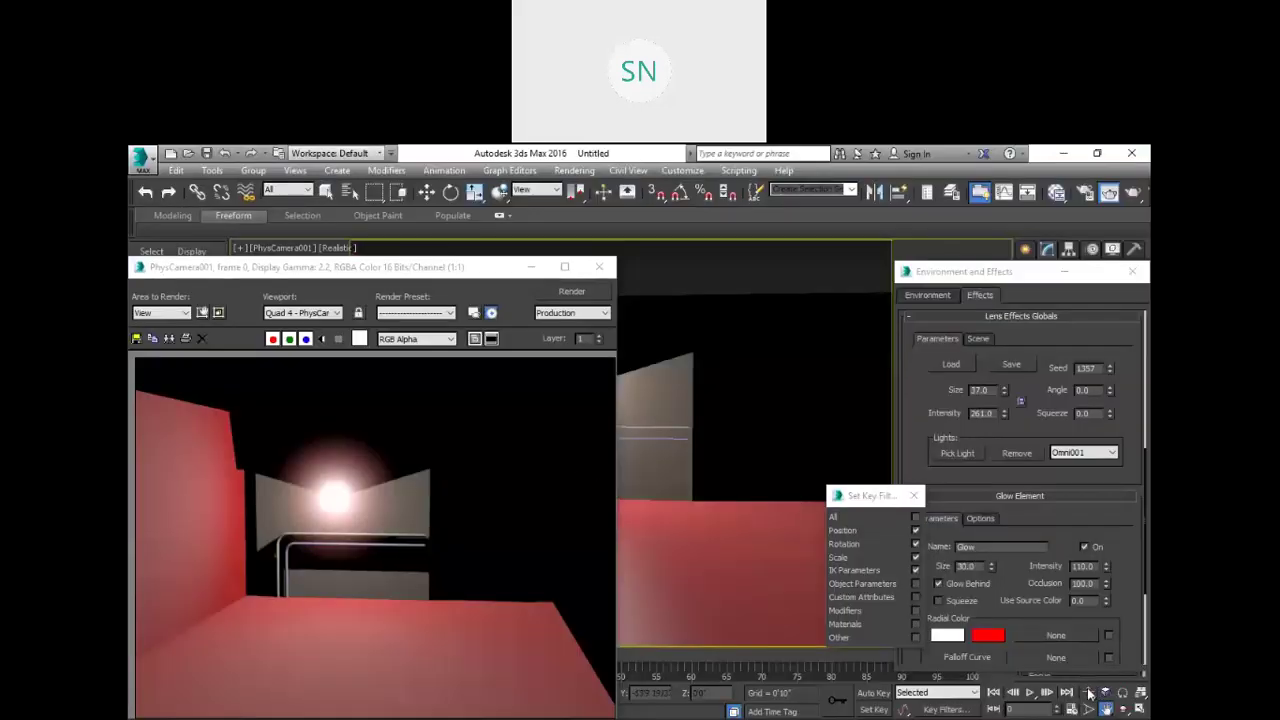
# Step: Move the render window aside and truck PhysCamera001 so the room shifts upward in frame
pyautogui.scroll(2, 668, 494)
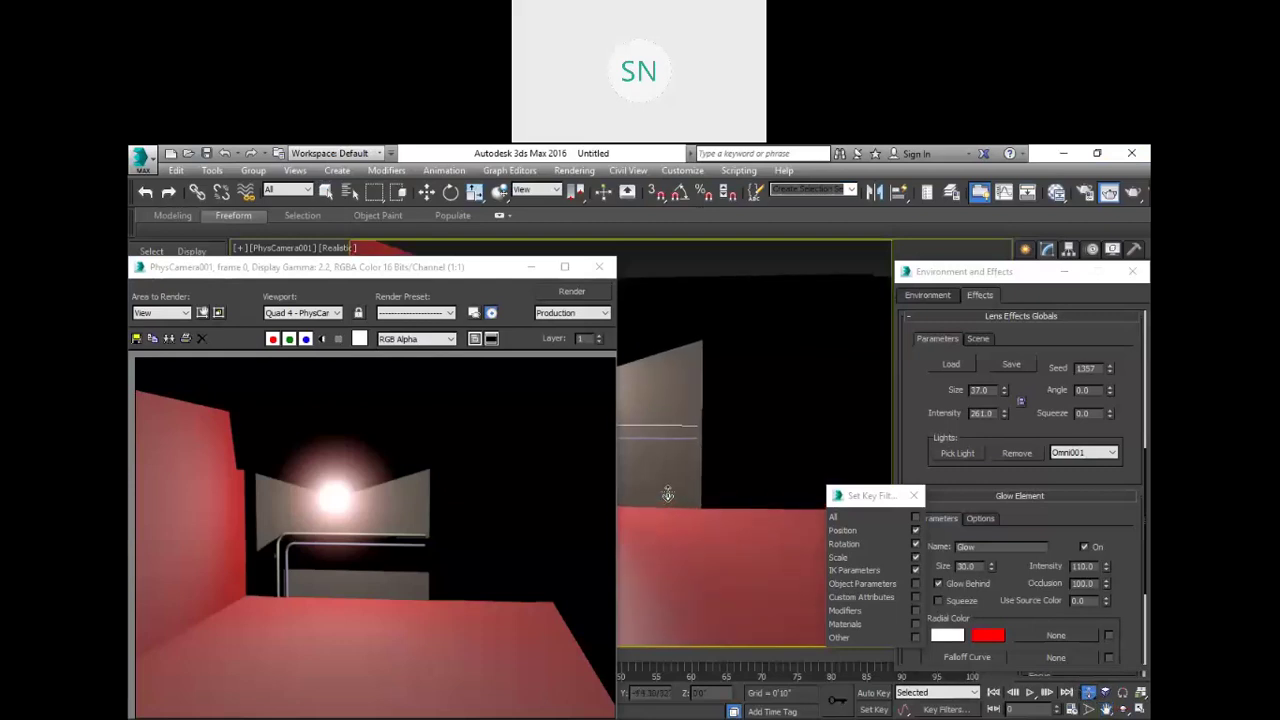
pyautogui.click(375, 288)
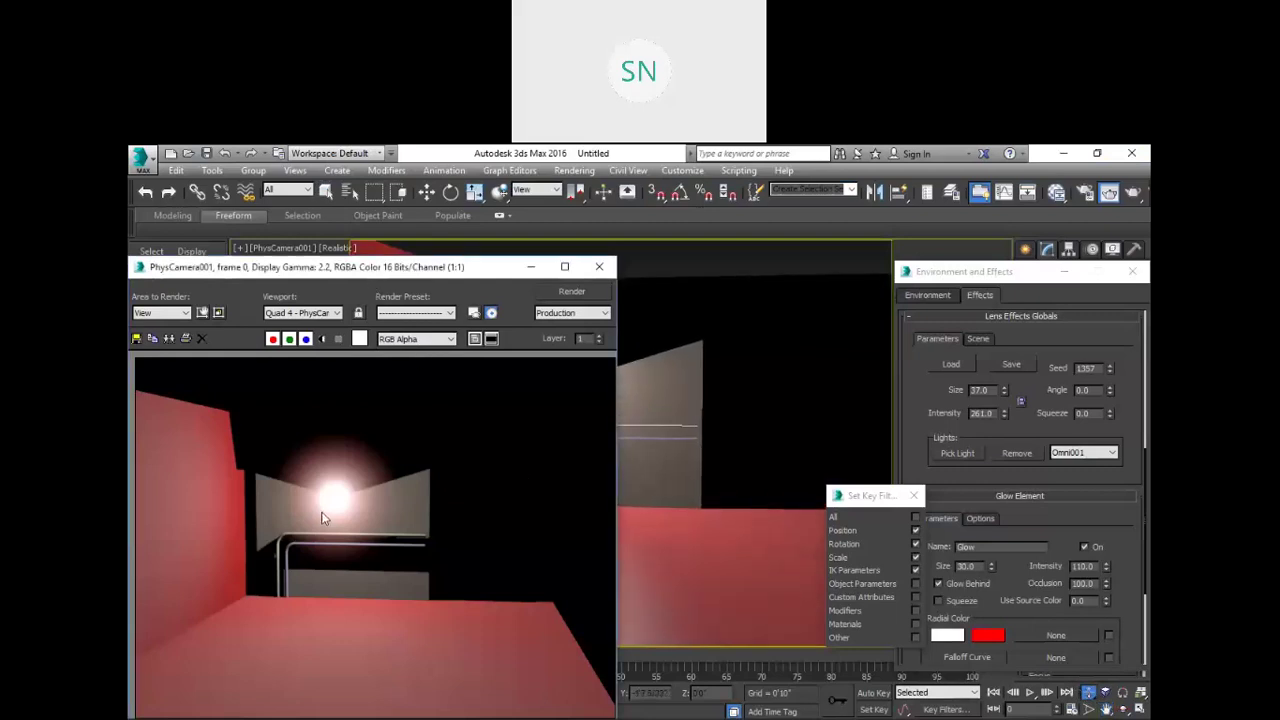
pyautogui.moveTo(375, 267); pyautogui.dragTo(253, 609)
pyautogui.moveTo(534, 543); pyautogui.dragTo(566, 527, button='middle')
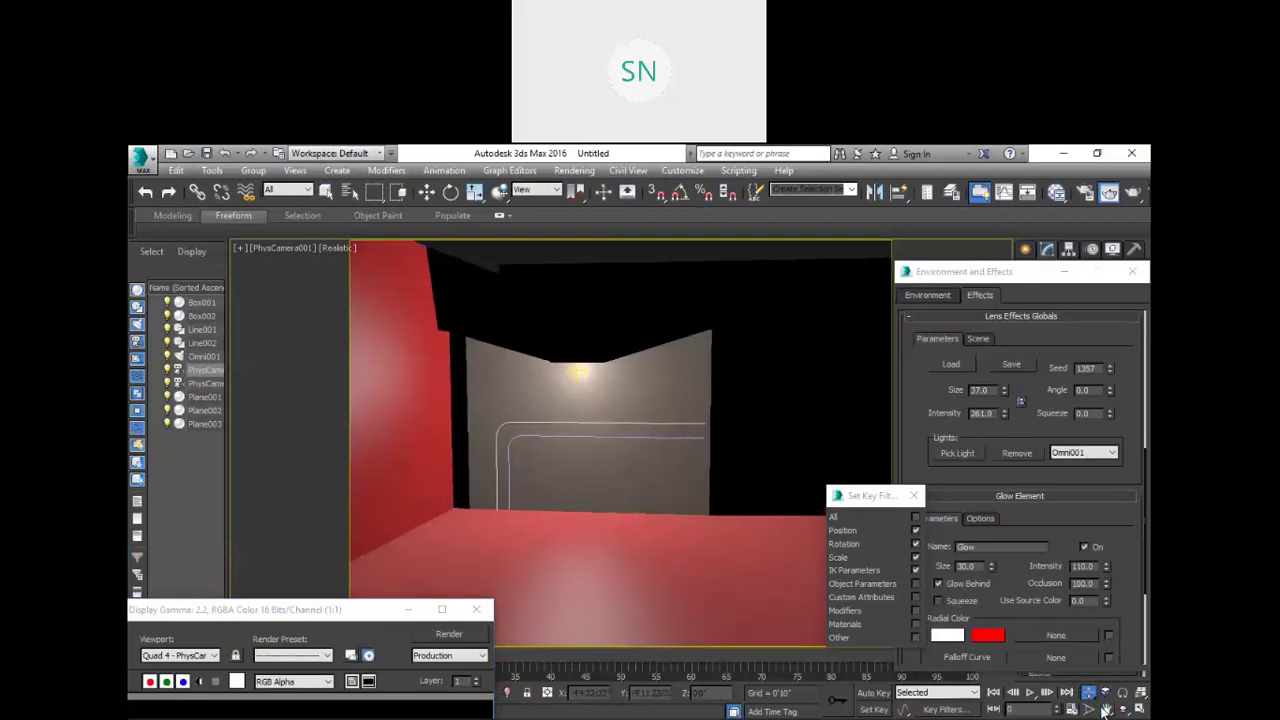
pyautogui.moveTo(673, 511)
pyautogui.mouseDown(button='middle')
pyautogui.moveTo(677, 493)
pyautogui.moveTo(684, 501)
pyautogui.mouseUp(button='middle')
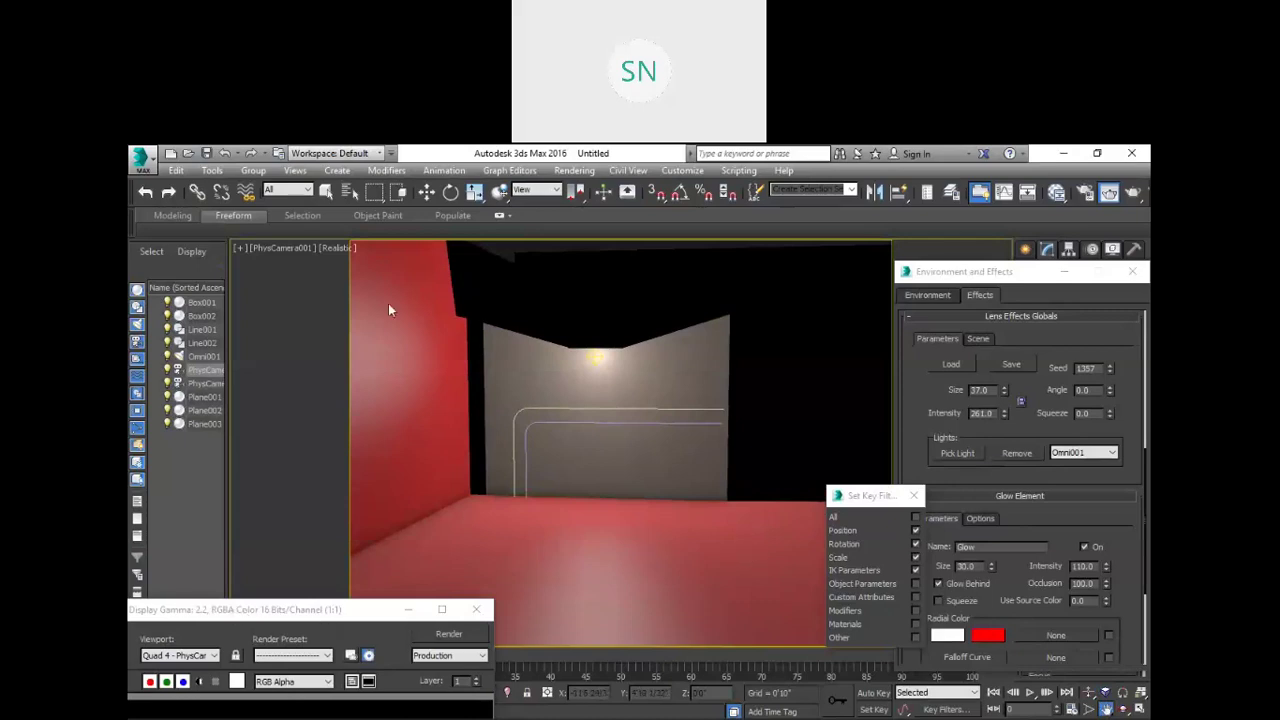
# Step: Render the reframed camera view, close the background browser, and bring Environment and Effects forward
pyautogui.hotkey('shift', 'q')
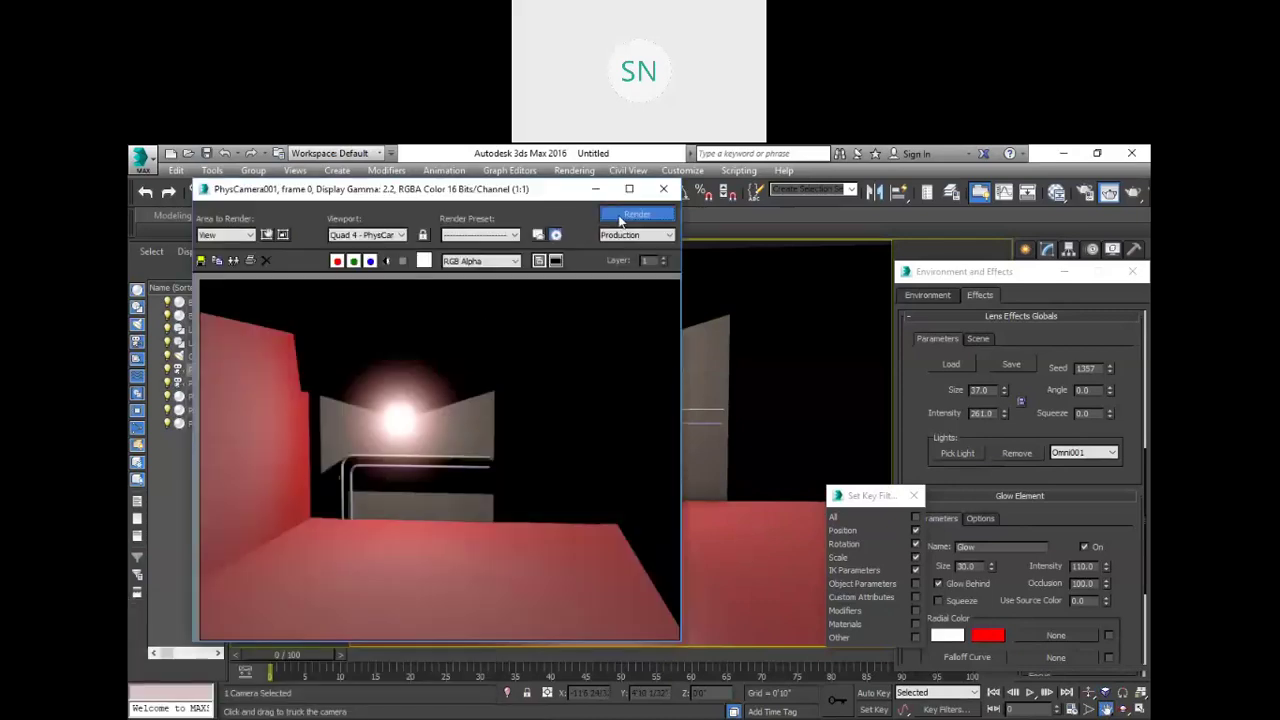
pyautogui.click(620, 216)
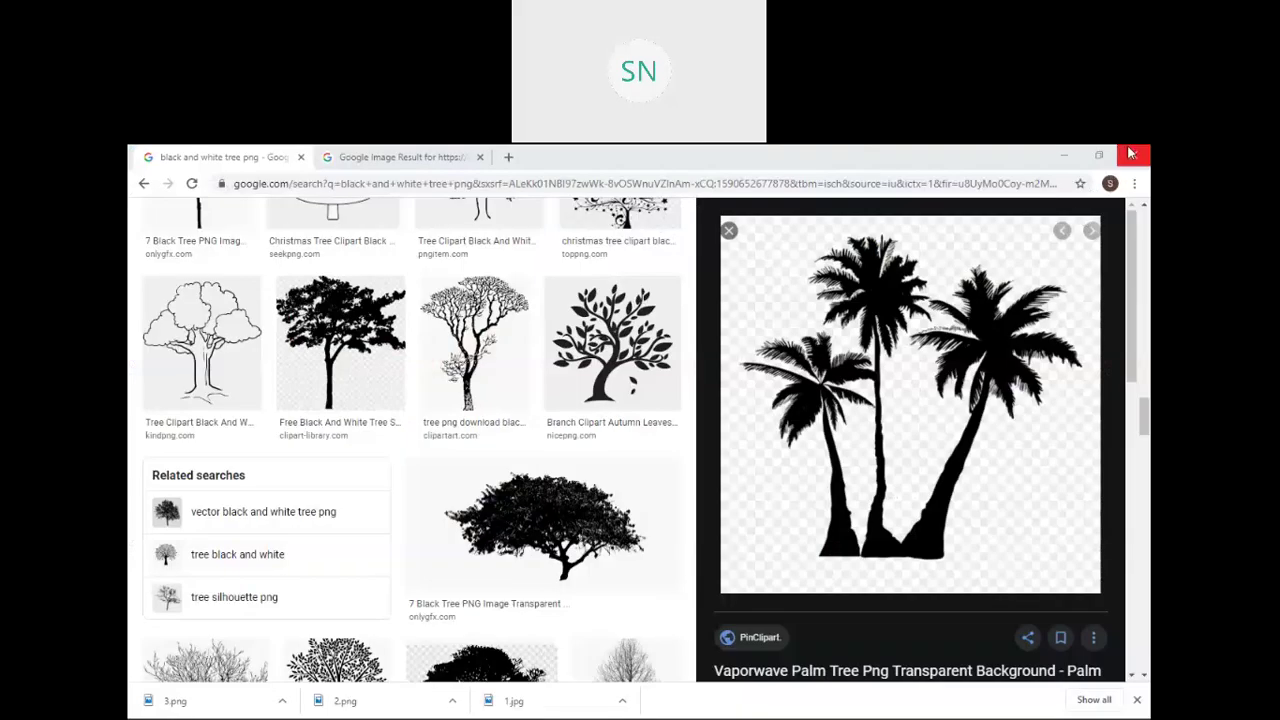
pyautogui.click(1131, 153)
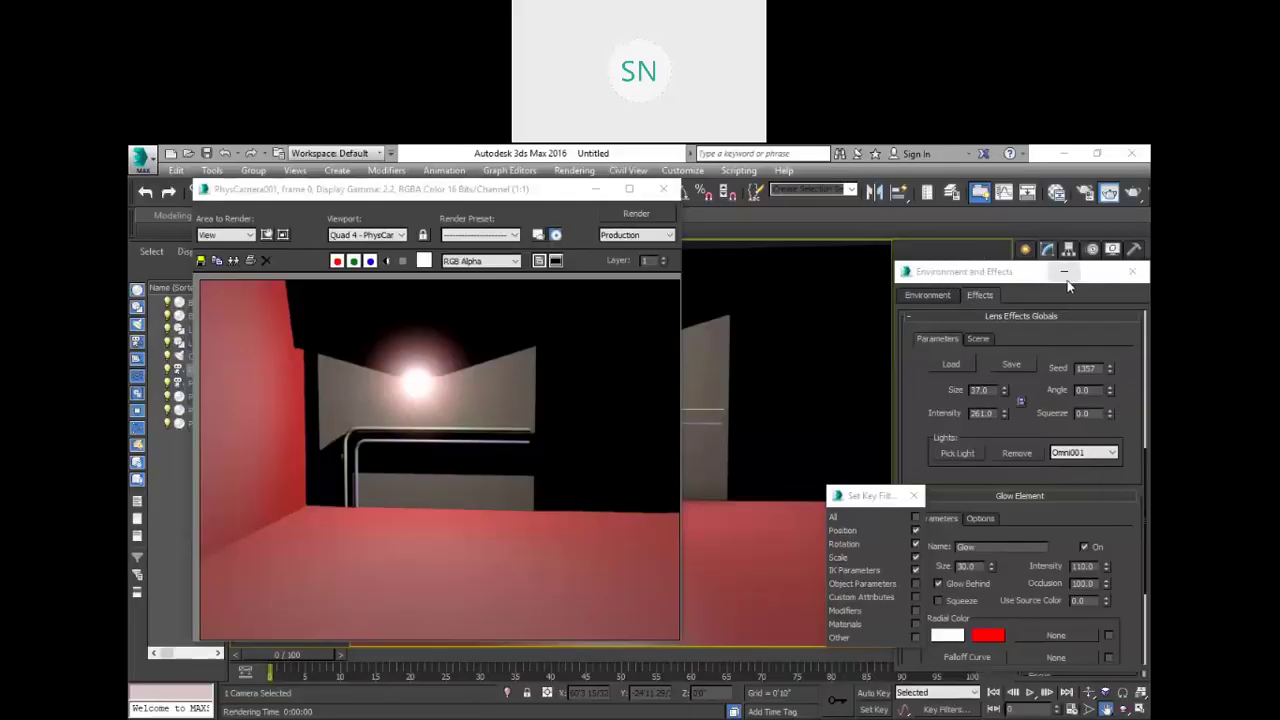
pyautogui.click(1033, 280)
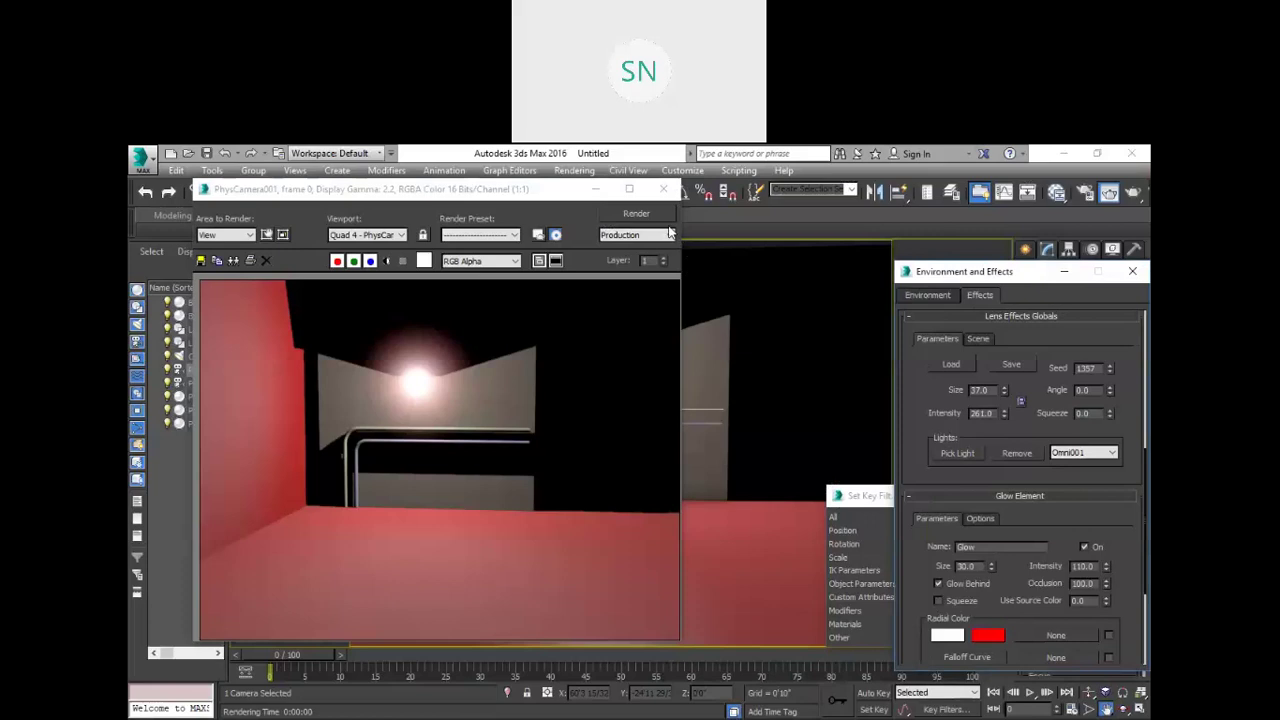
# Step: Increase the Lens Effects global size to 106 and re-render the PhysCamera001 view
pyautogui.press('8')
pyautogui.scroll(5, 620, 518)
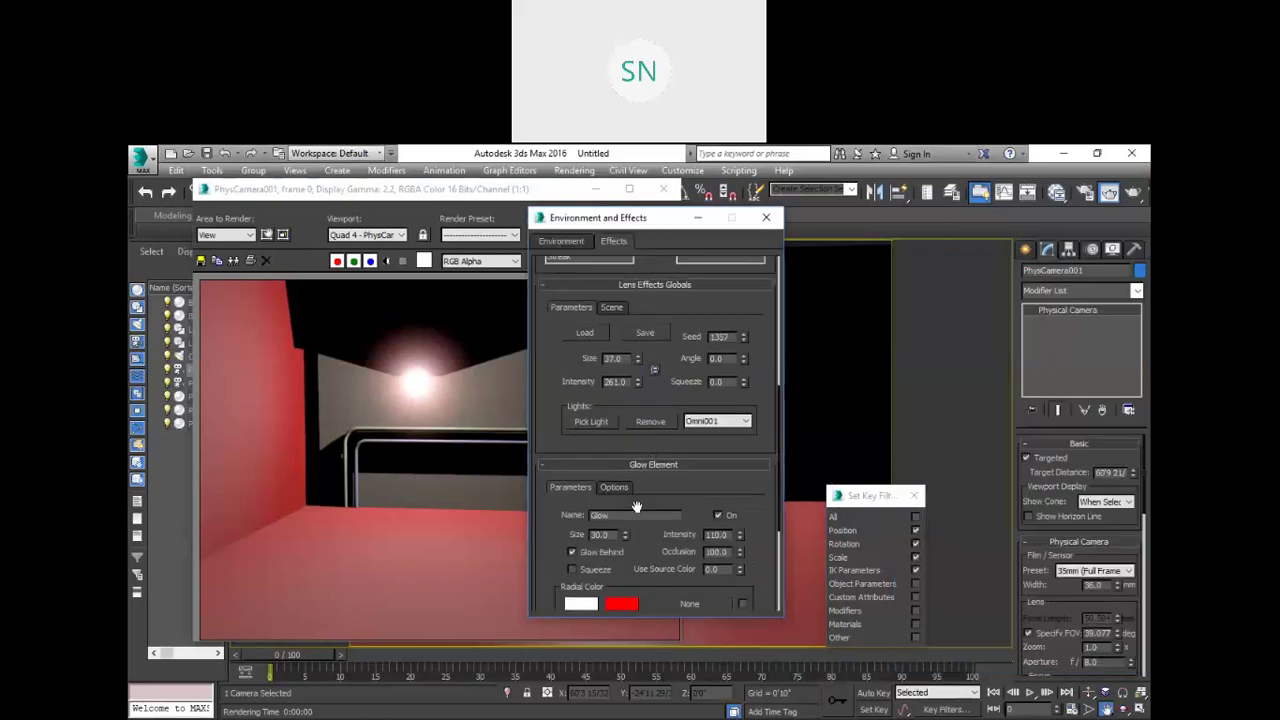
pyautogui.scroll(-3, 684, 420)
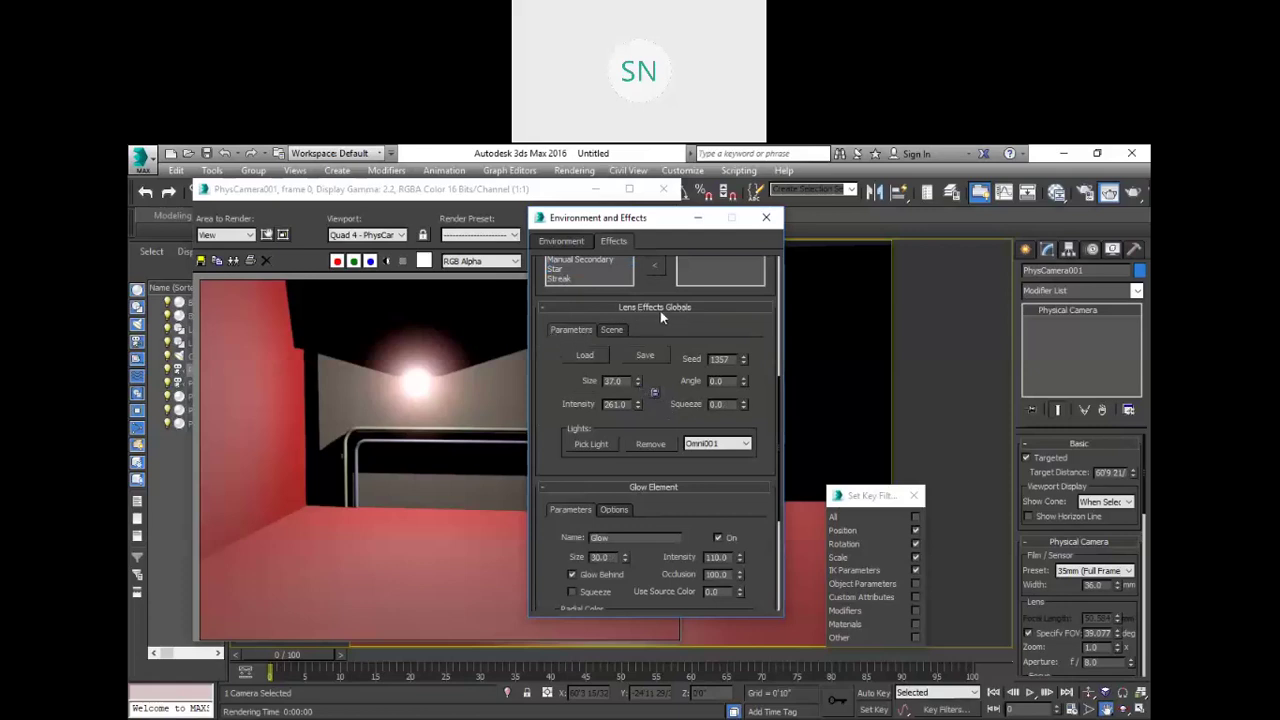
pyautogui.moveTo(637, 387); pyautogui.dragTo(641, 329)
pyautogui.moveTo(626, 218); pyautogui.dragTo(631, 217)
pyautogui.click(633, 215)
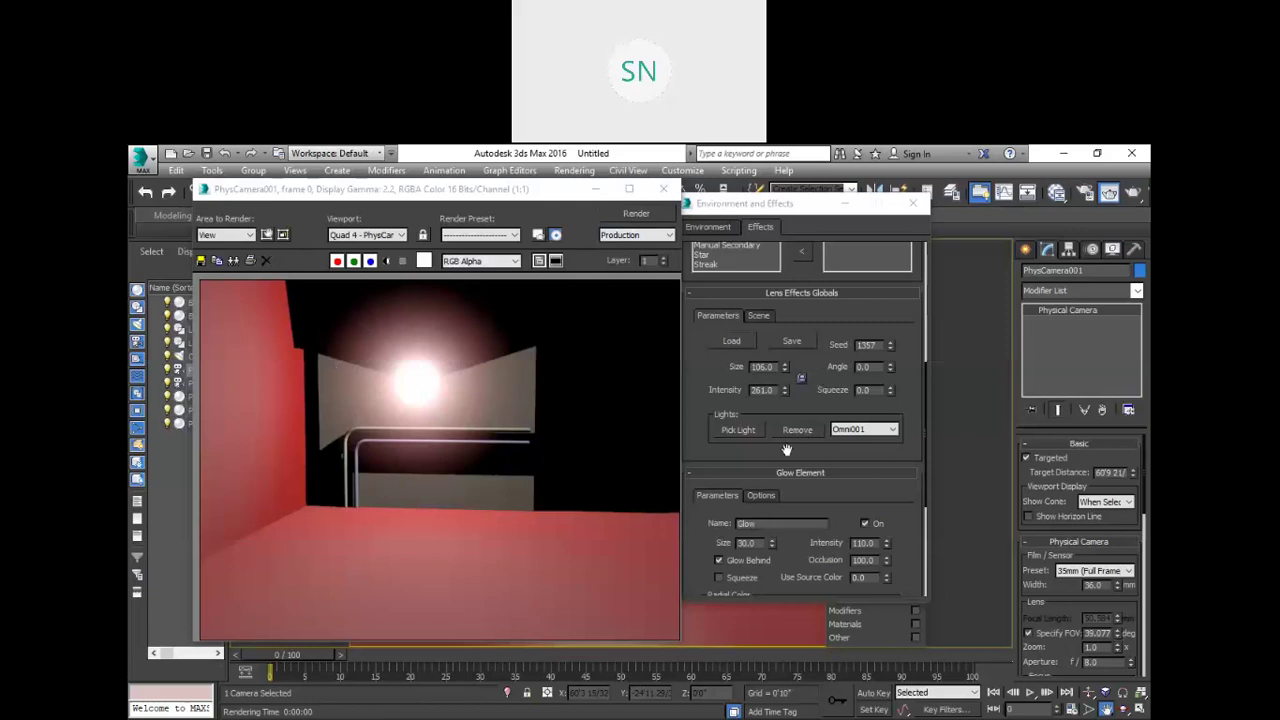
pyautogui.moveTo(783, 451); pyautogui.dragTo(756, 323)
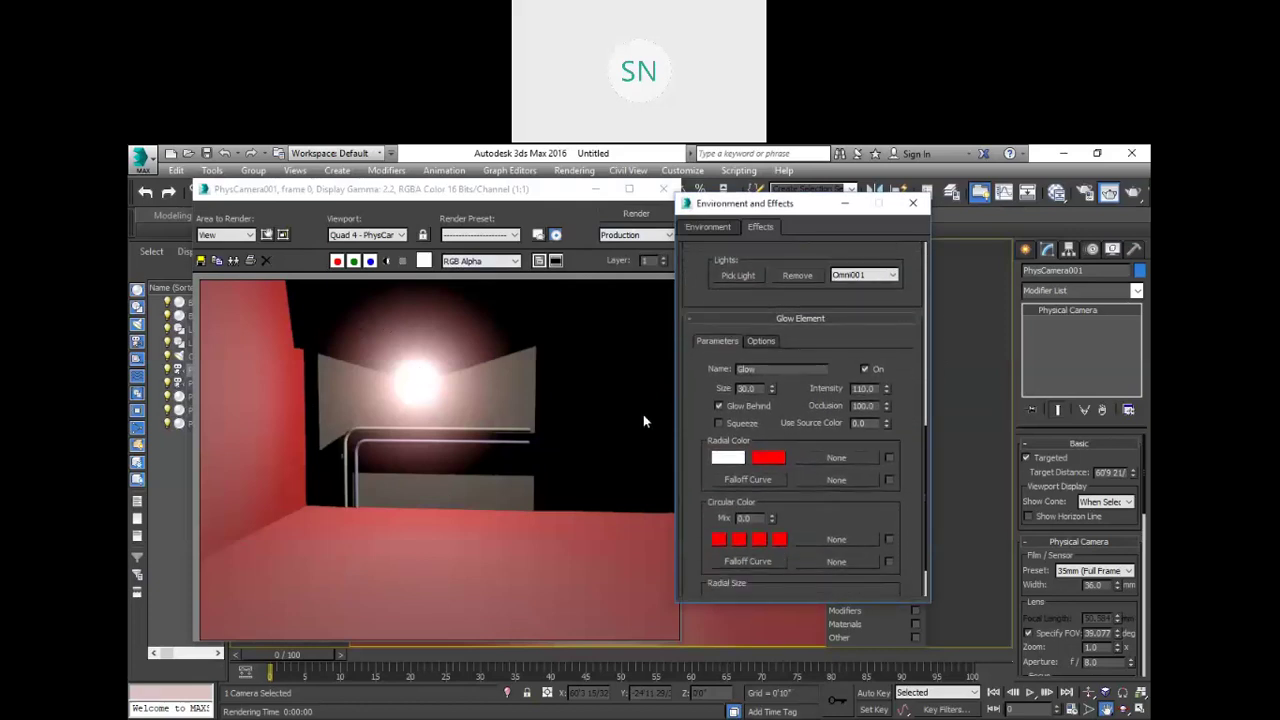
# Step: Shrink the Glow size to 14, then 5, and set intensity to 25, rendering after each change
pyautogui.moveTo(771, 388); pyautogui.dragTo(771, 393)
pyautogui.click(634, 216)
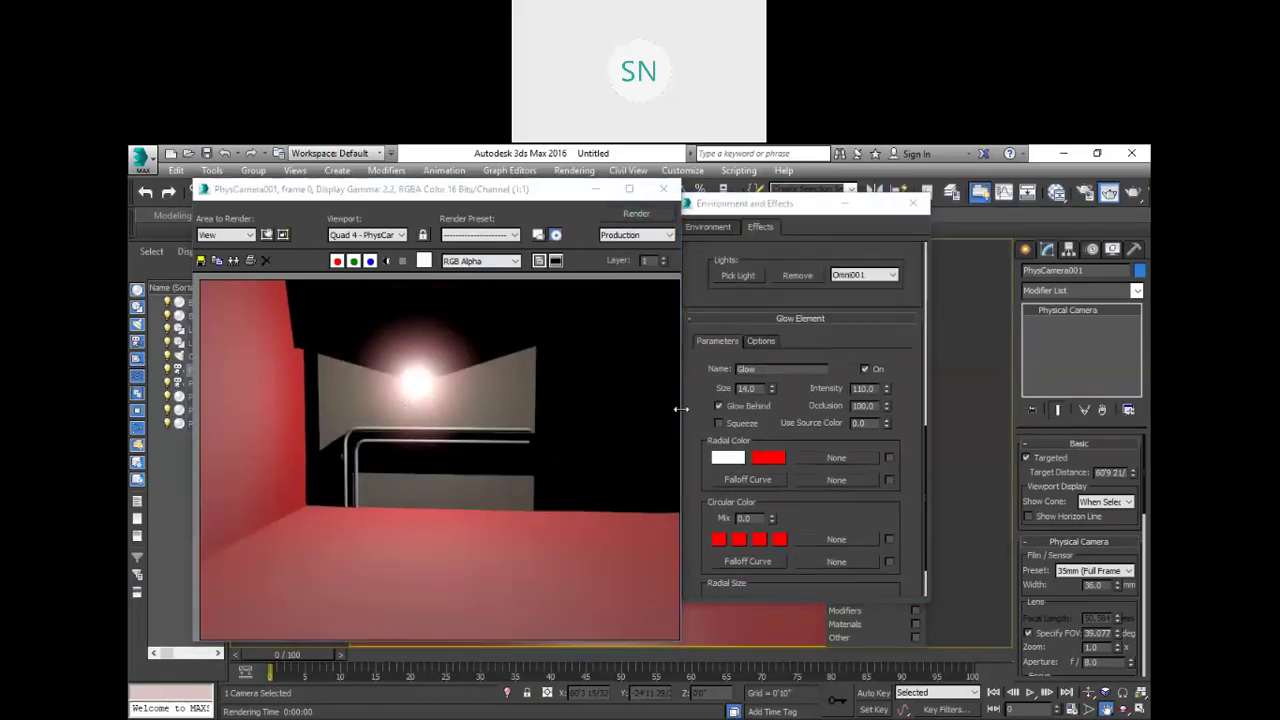
pyautogui.moveTo(772, 388); pyautogui.dragTo(772, 392)
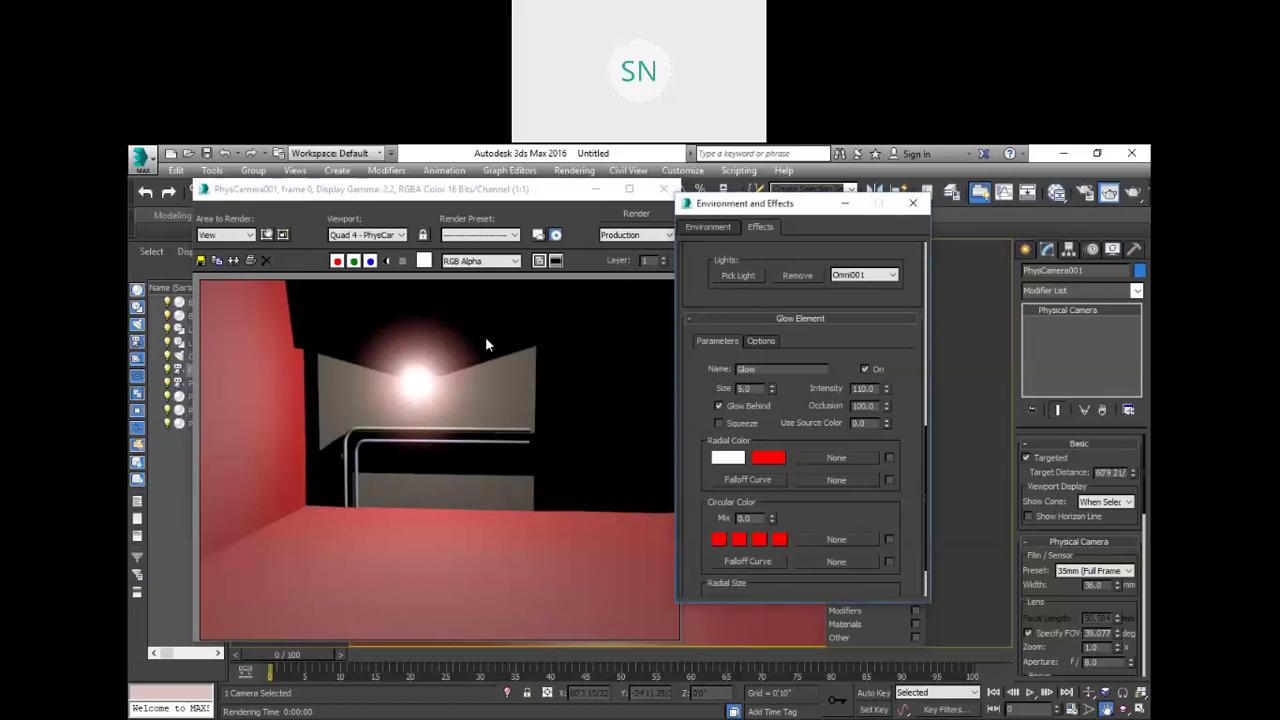
pyautogui.click(620, 218)
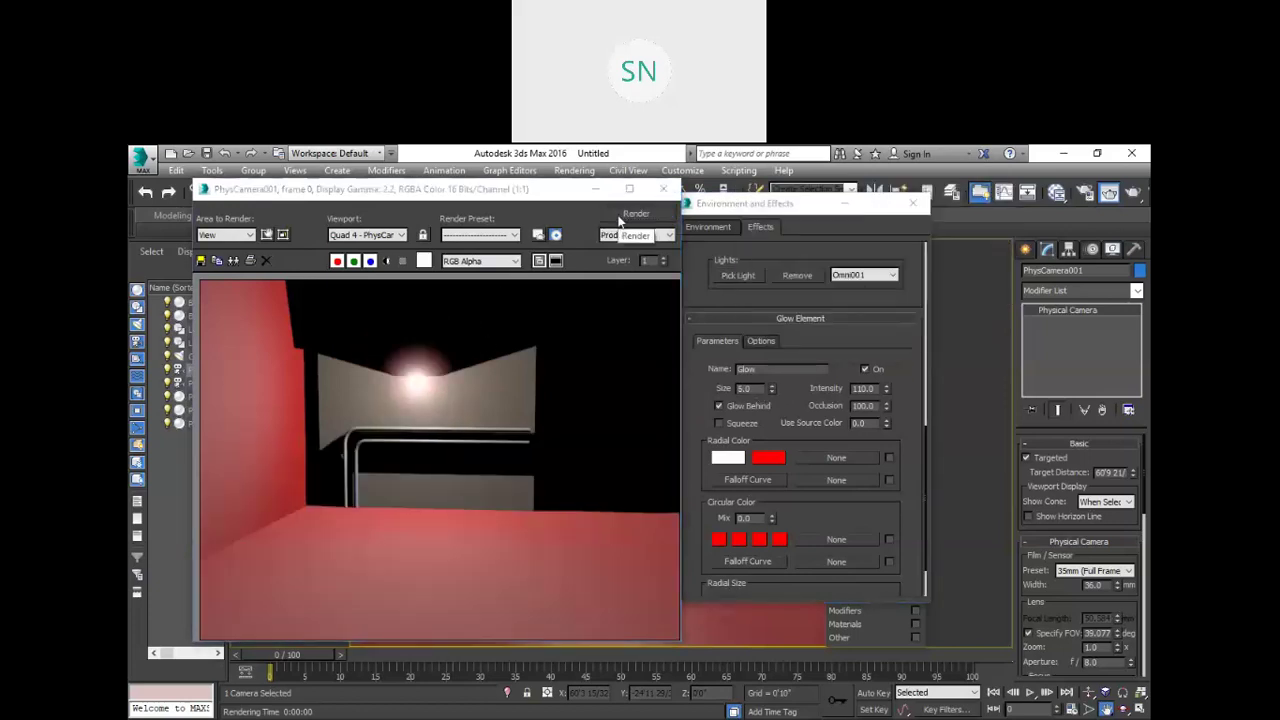
pyautogui.doubleClick(863, 388)
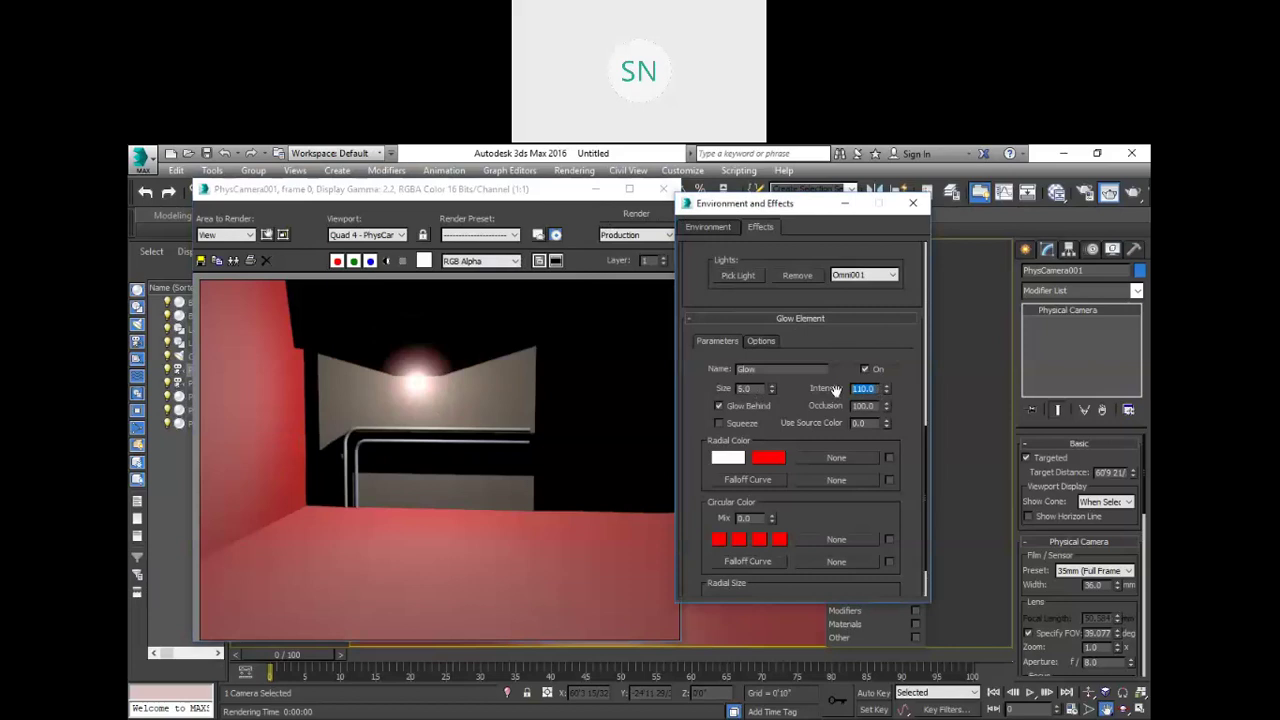
pyautogui.write('25')
pyautogui.click(640, 216)
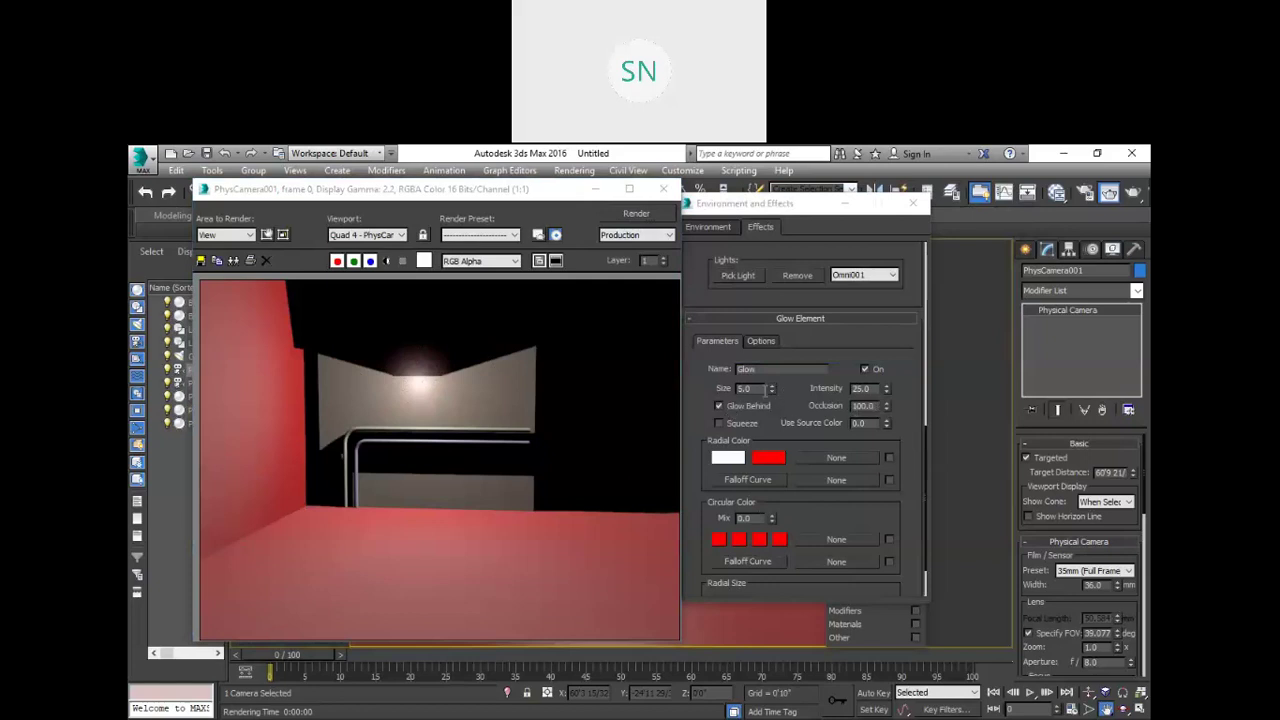
# Step: Raise the Glow size back to 28 and set intensity to 15, re-rendering to compare
pyautogui.moveTo(774, 388); pyautogui.dragTo(772, 376)
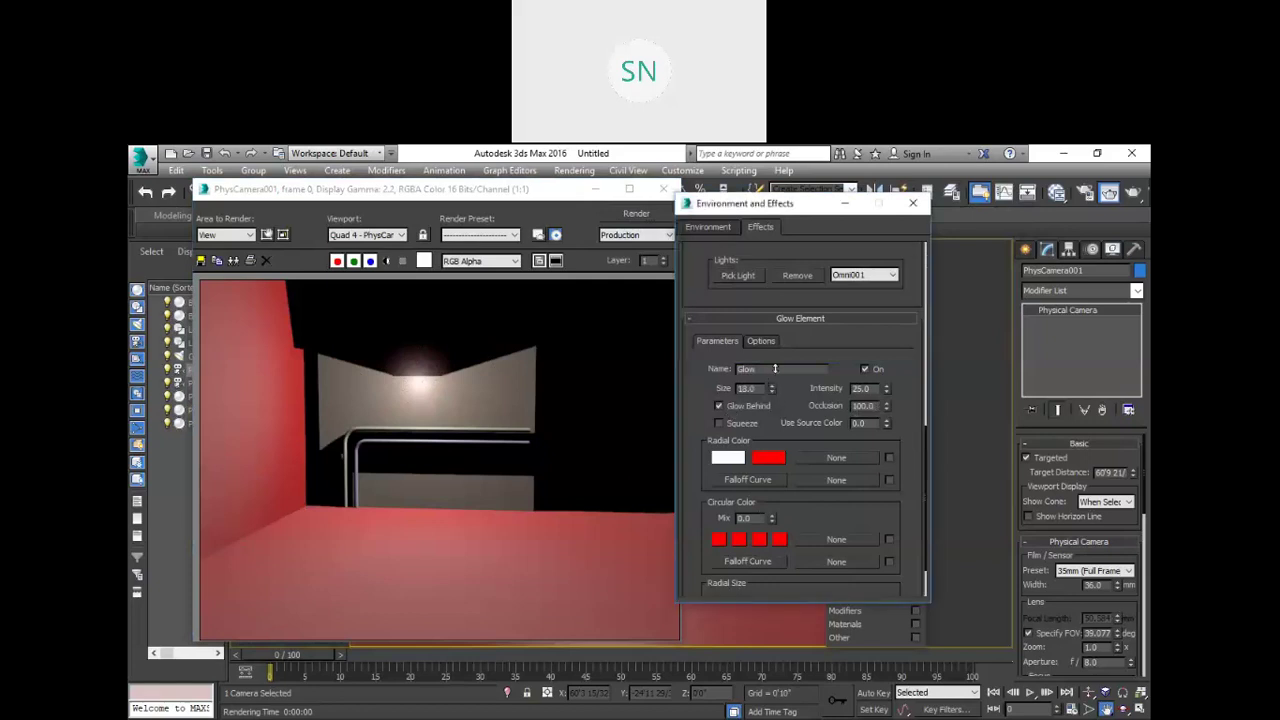
pyautogui.click(628, 213)
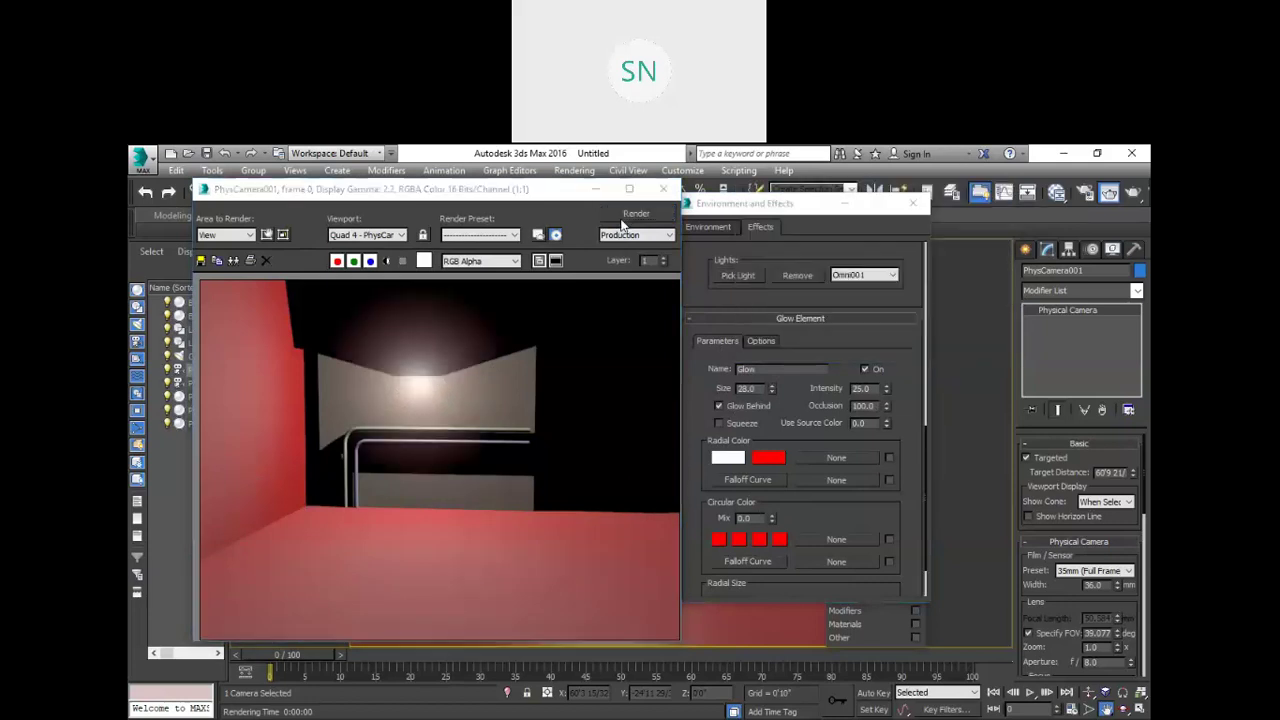
pyautogui.click(862, 388)
pyautogui.write('1')
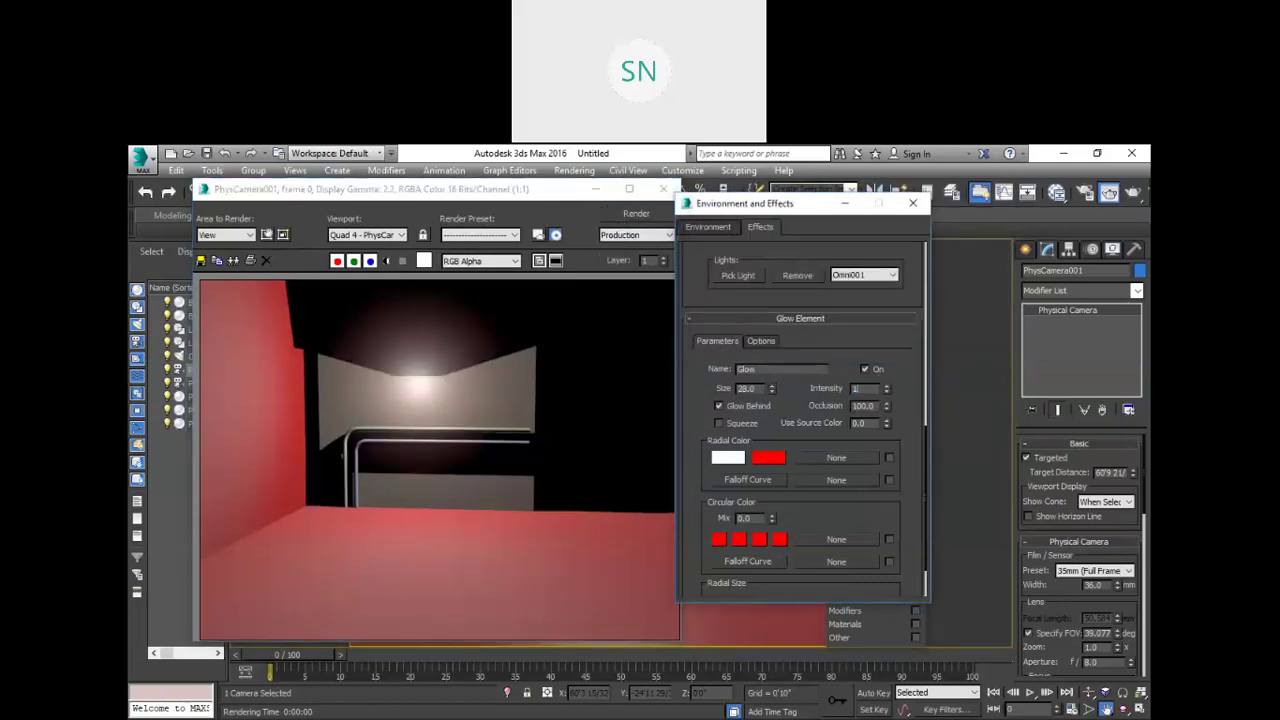
pyautogui.click(650, 215)
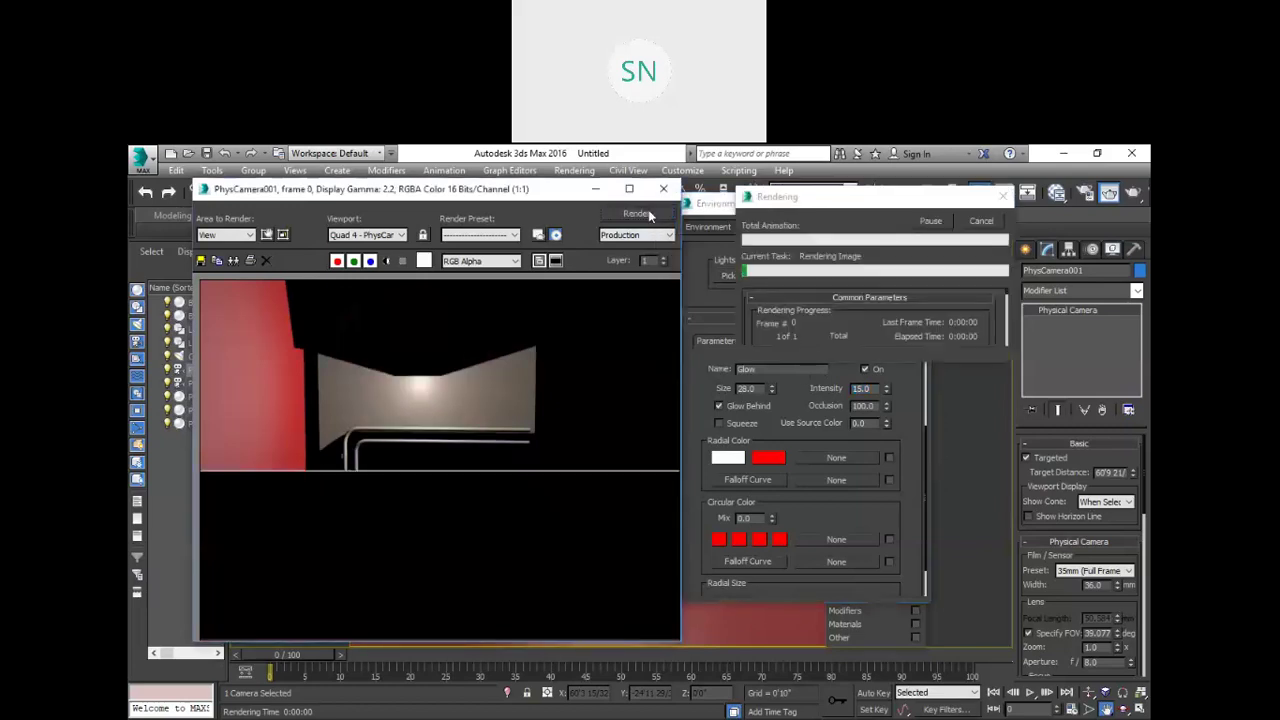
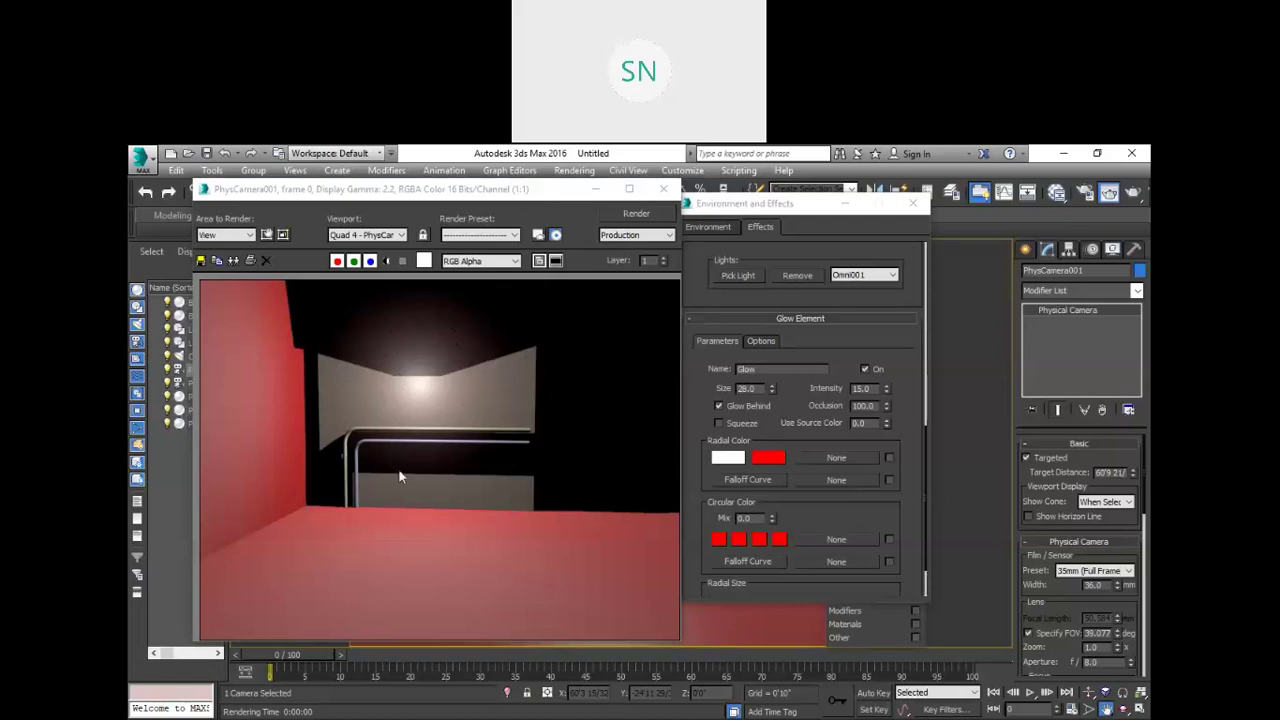
# Step: Change the glow's edge colour from red to yellow and re-render the room
pyautogui.scroll(2, 816, 482)
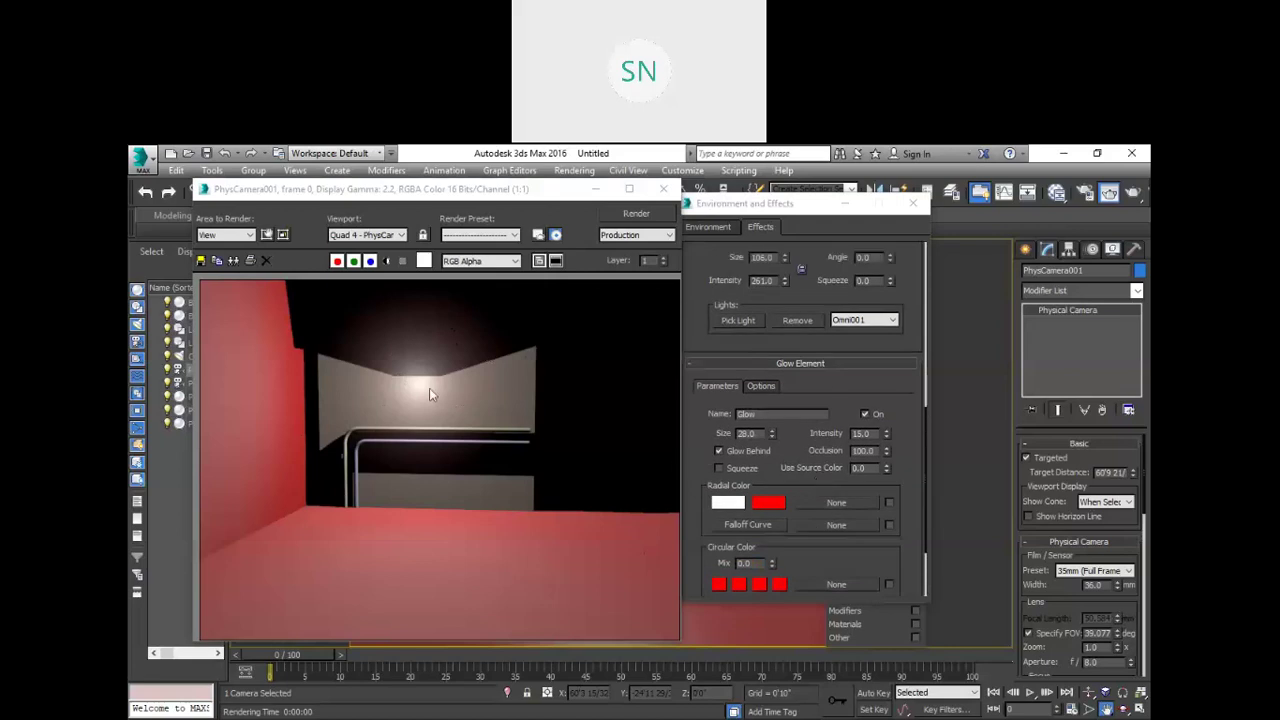
pyautogui.scroll(-1, 736, 475)
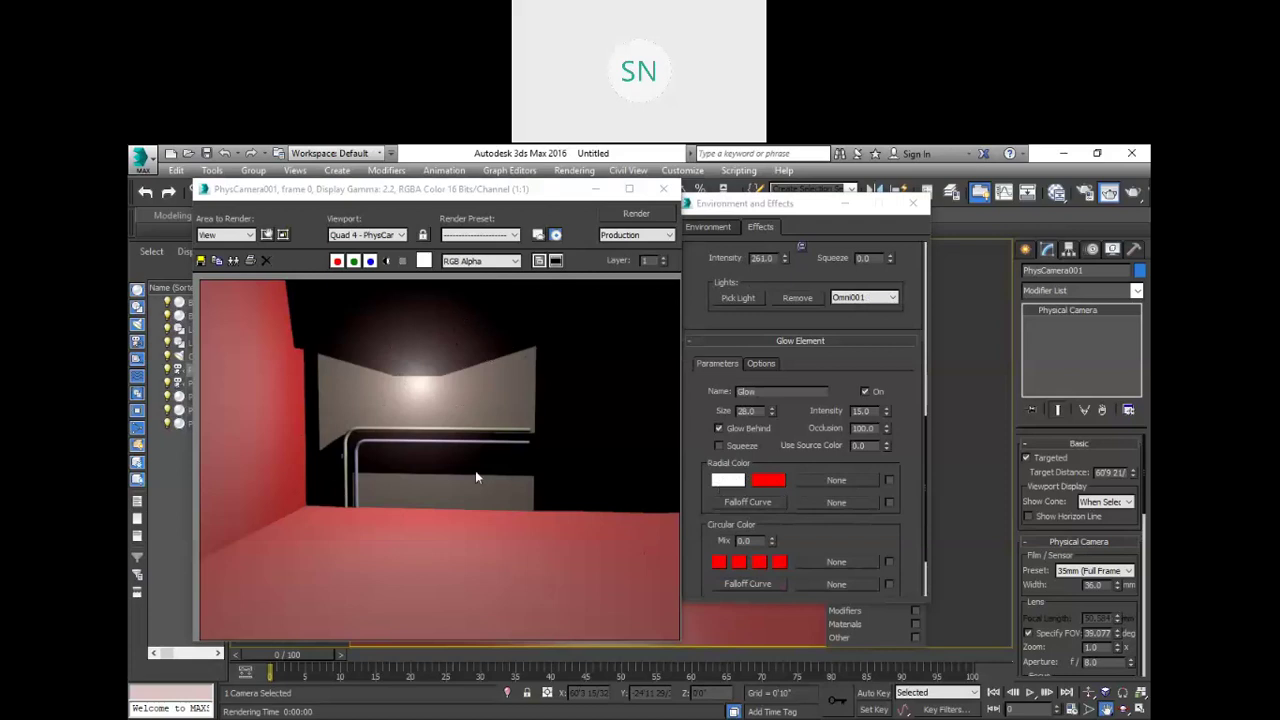
pyautogui.click(770, 482)
pyautogui.moveTo(490, 290); pyautogui.dragTo(453, 242)
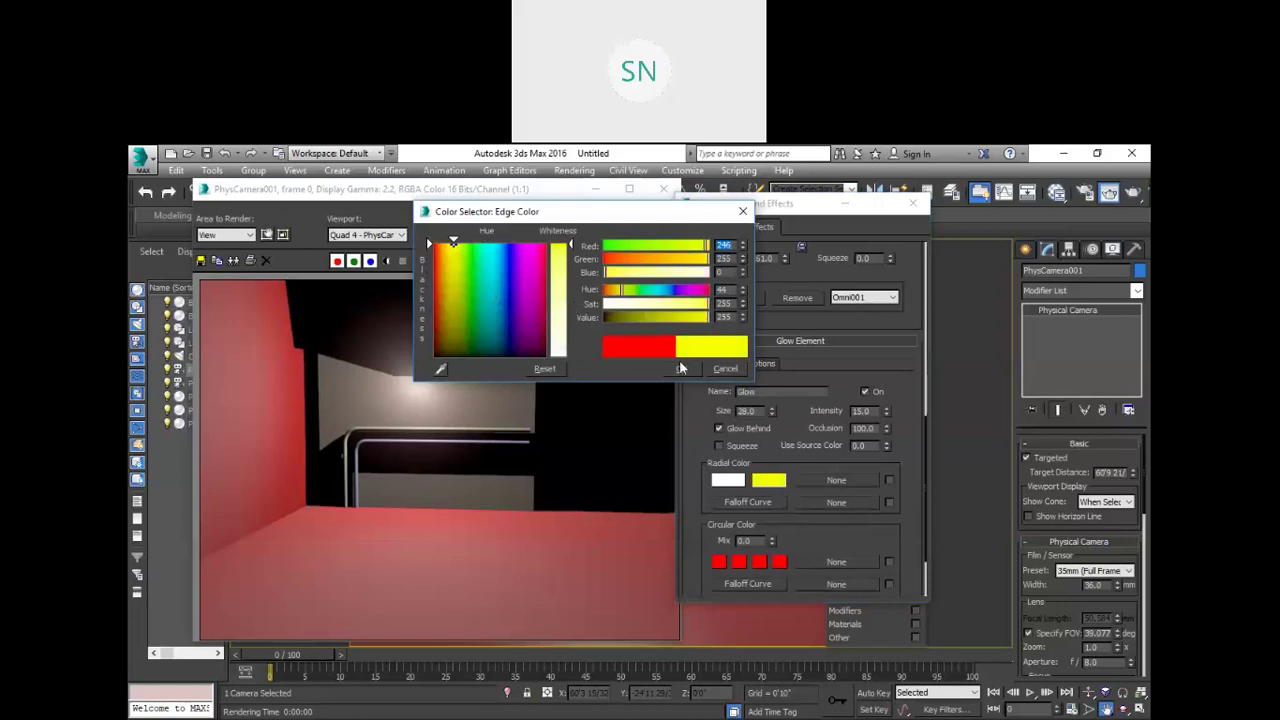
pyautogui.click(681, 368)
pyautogui.click(636, 214)
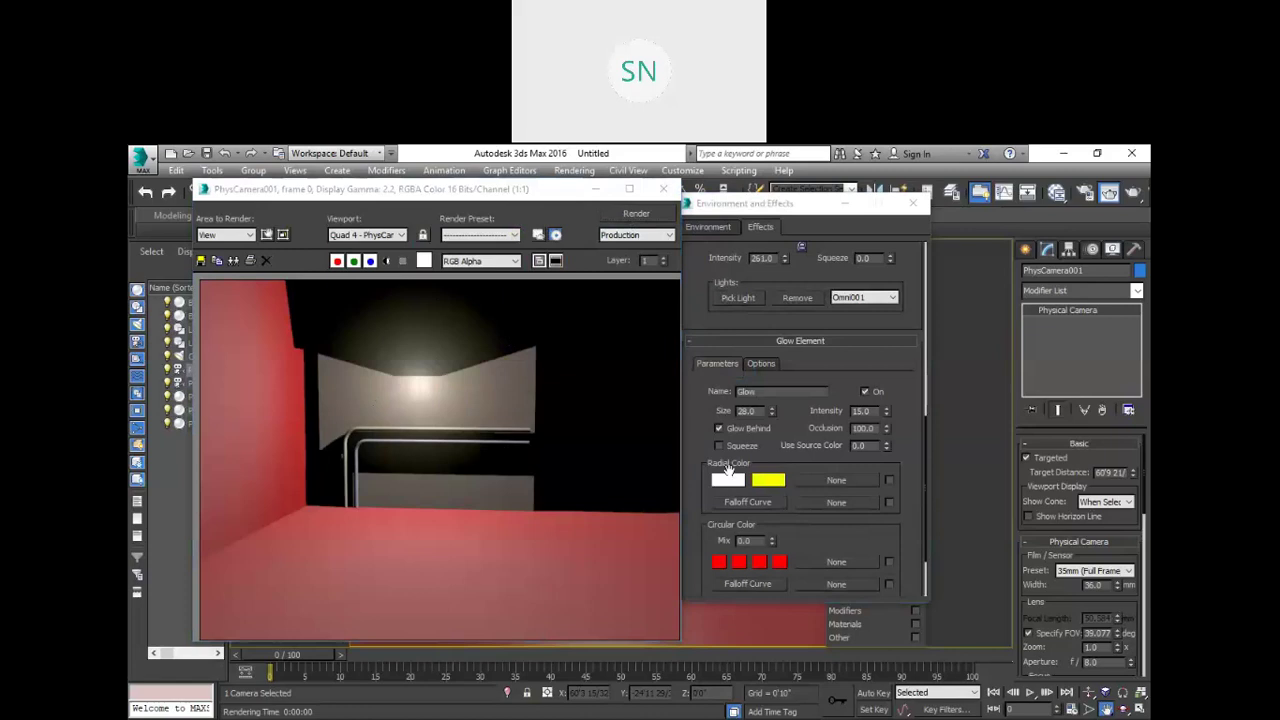
# Step: Make the glow's centre colour blue and re-render to see the bluish glow
pyautogui.click(765, 484)
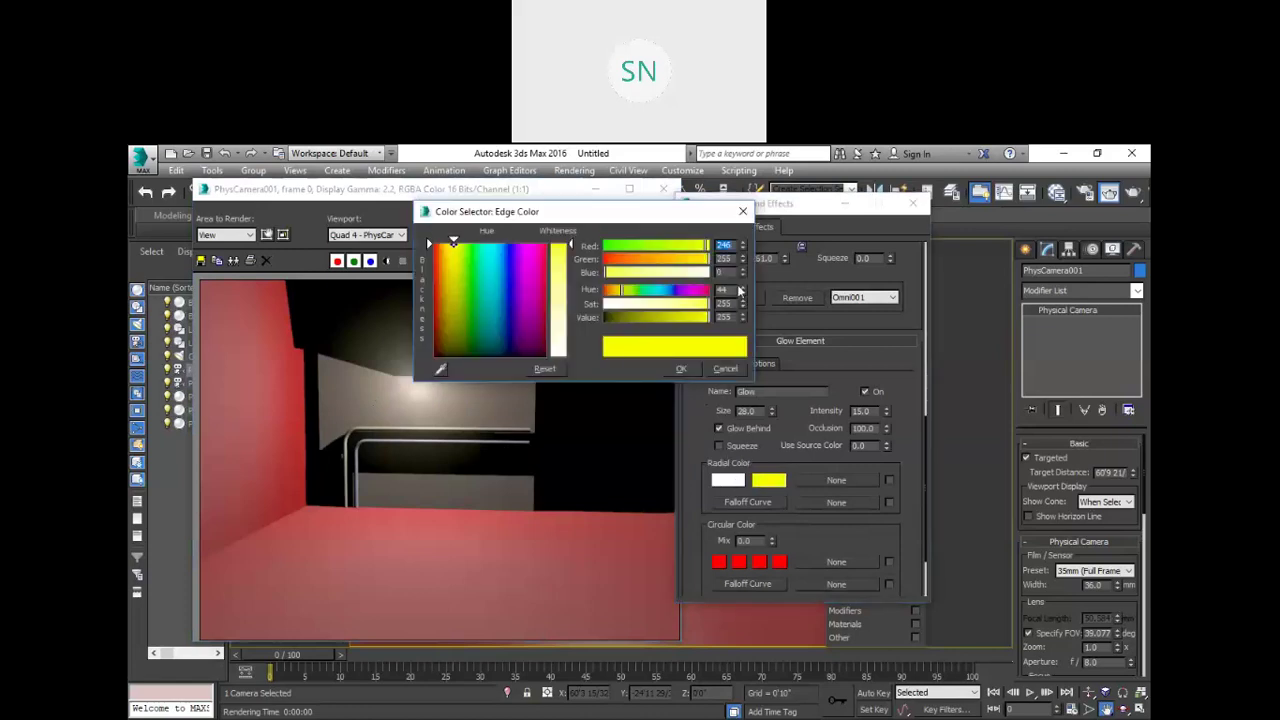
pyautogui.click(742, 211)
pyautogui.click(728, 481)
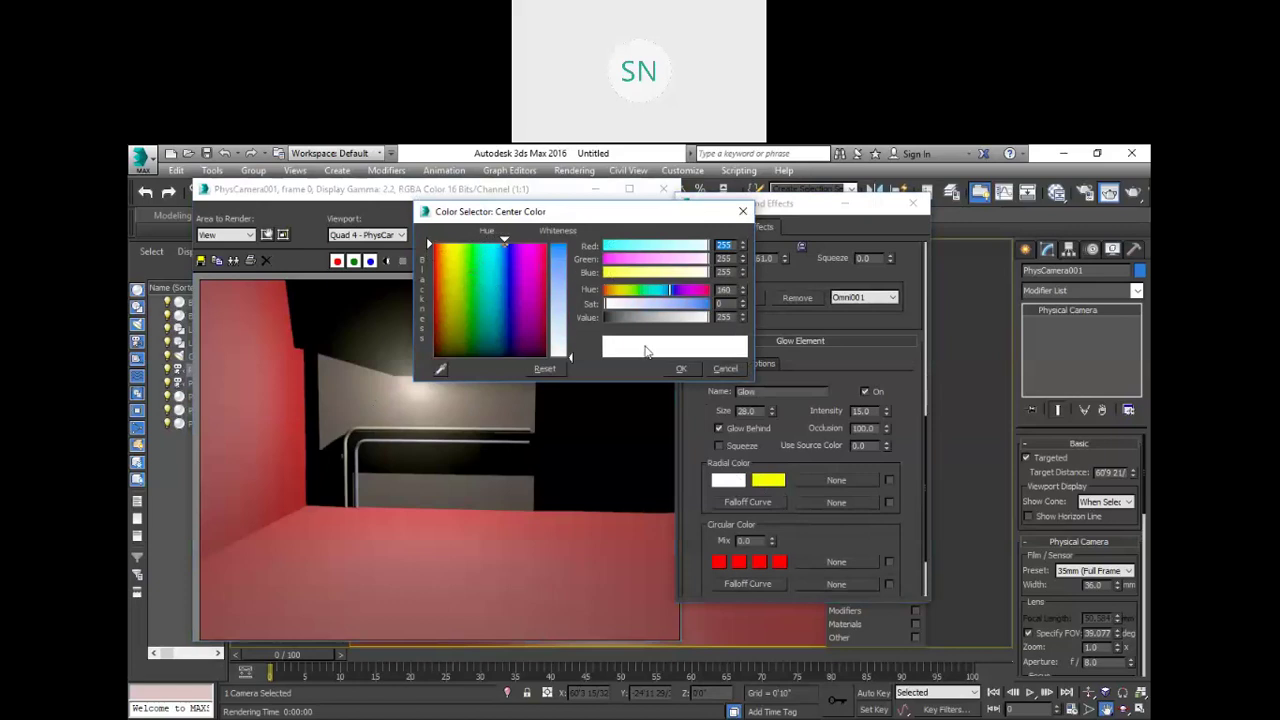
pyautogui.moveTo(662, 304); pyautogui.dragTo(705, 315)
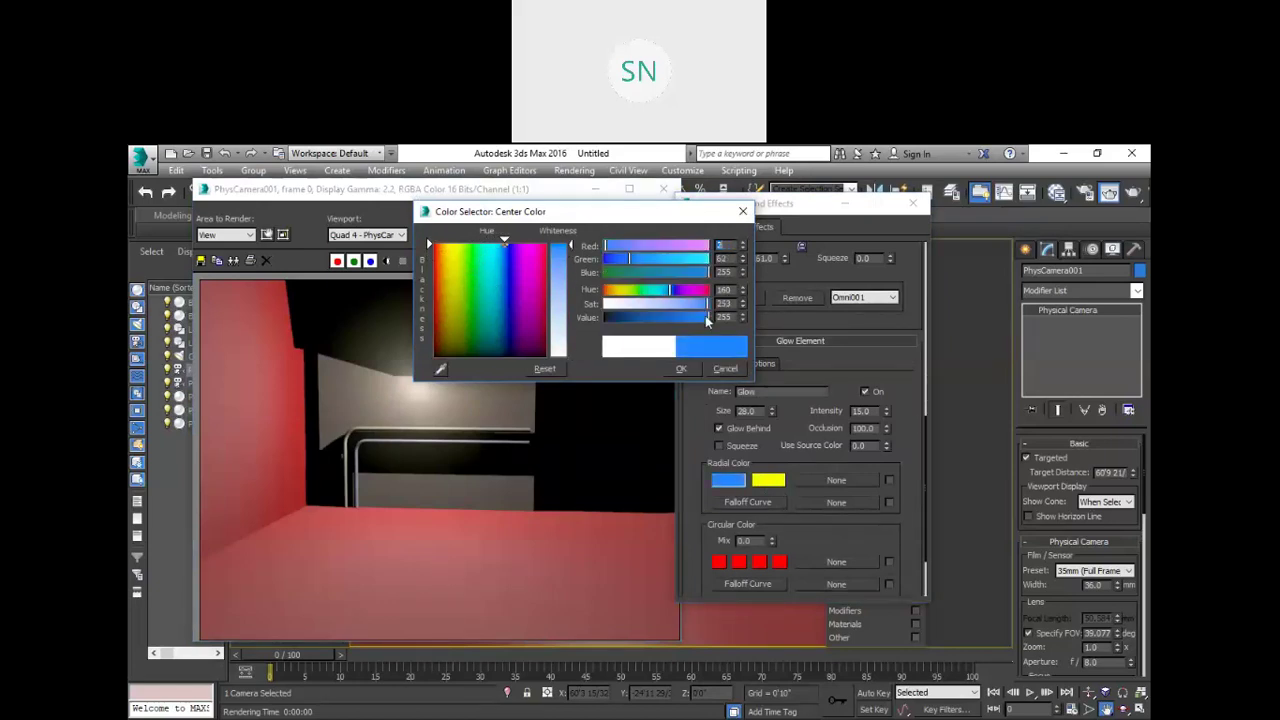
pyautogui.click(683, 369)
pyautogui.click(635, 214)
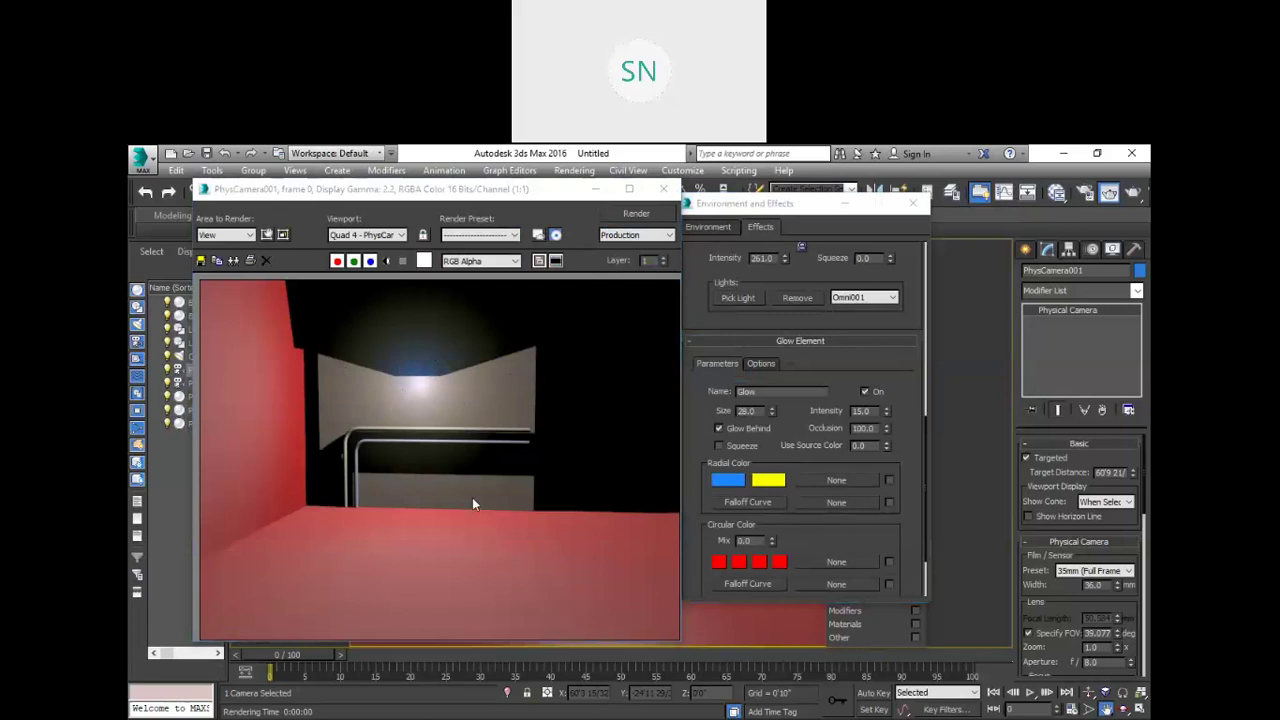
# Step: Swap the Glow lens effect for Ring and render the room
pyautogui.scroll(2, 799, 437)
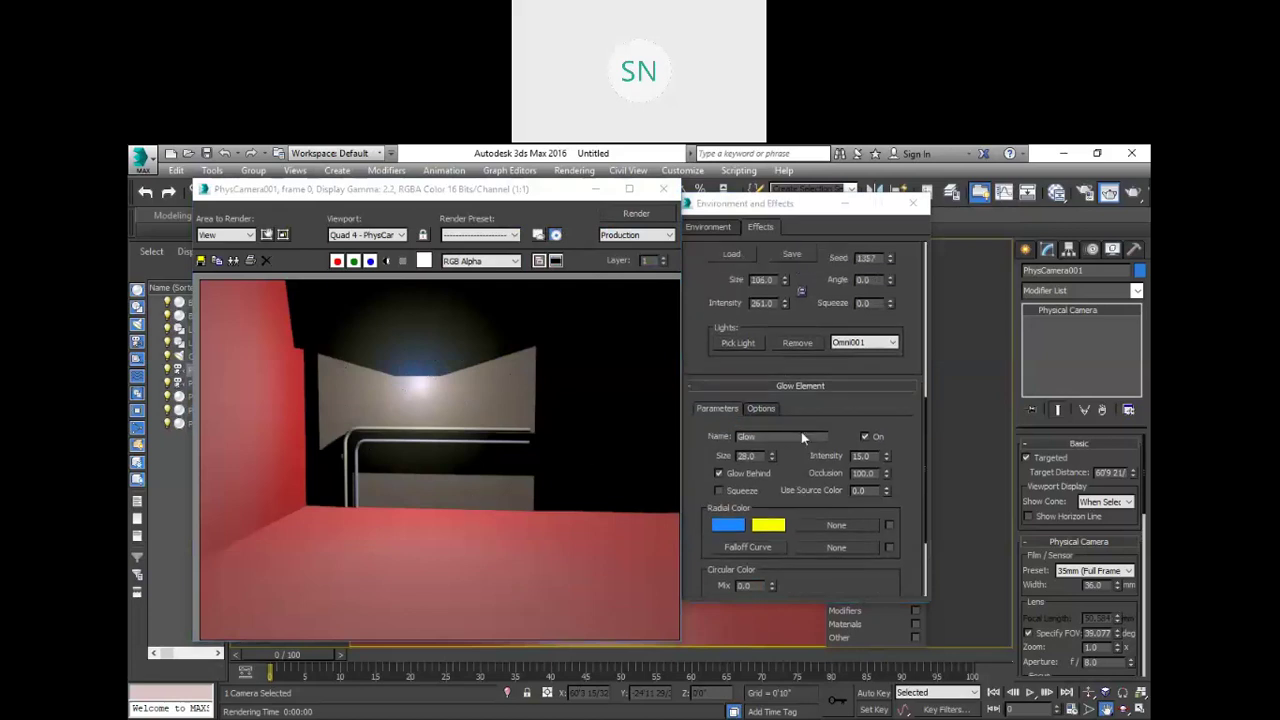
pyautogui.scroll(5, 801, 437)
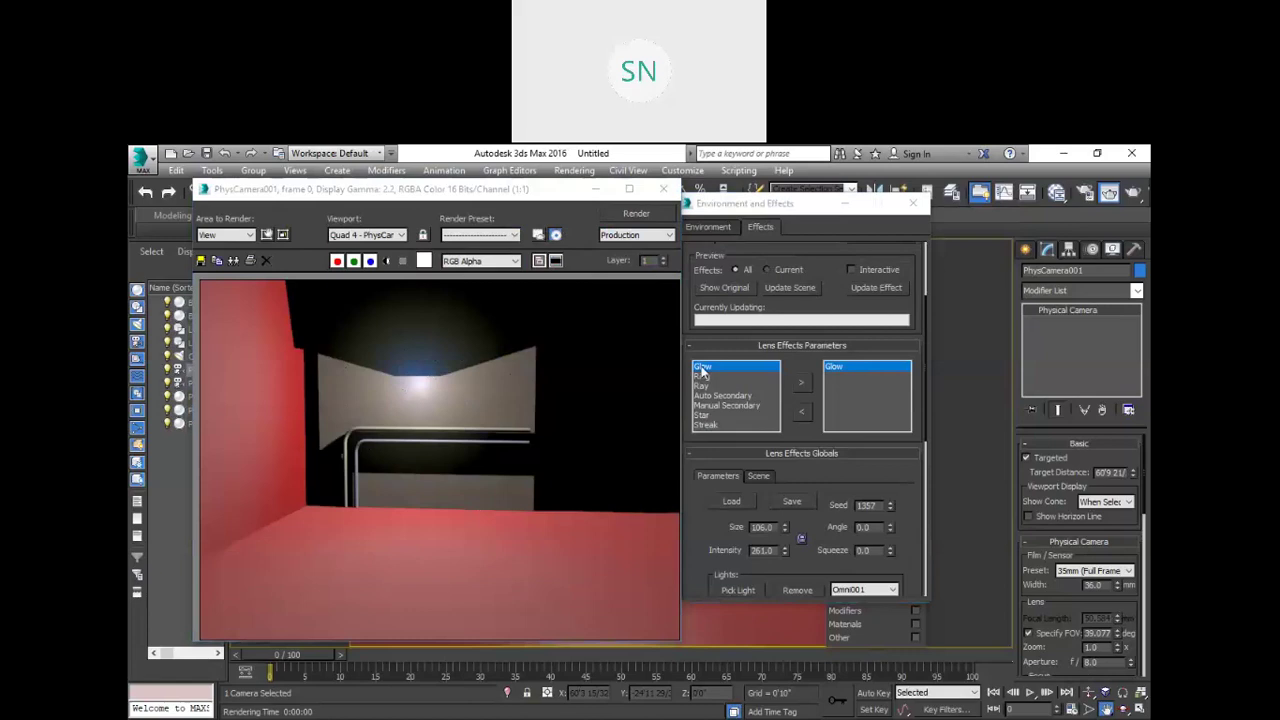
pyautogui.click(803, 410)
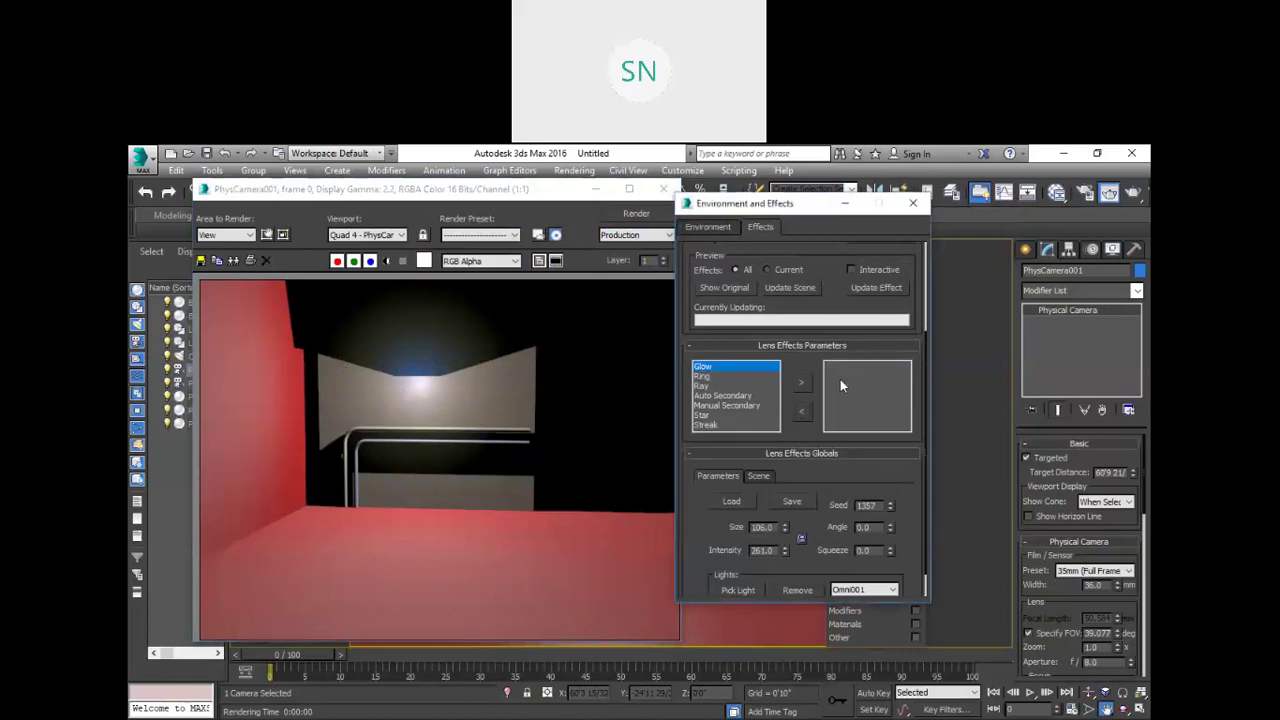
pyautogui.click(704, 376)
pyautogui.click(800, 383)
pyautogui.click(630, 216)
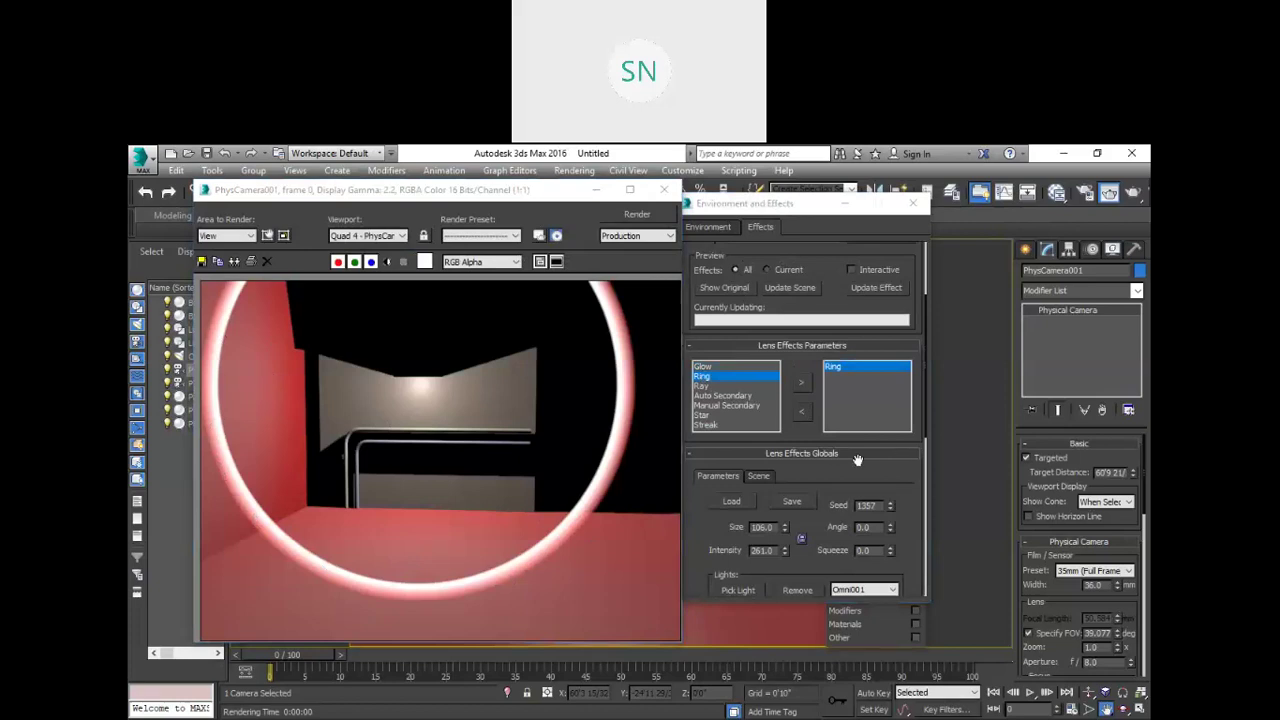
# Step: Set the ring size to 25, then to 5, rendering after each
pyautogui.scroll(-5, 857, 459)
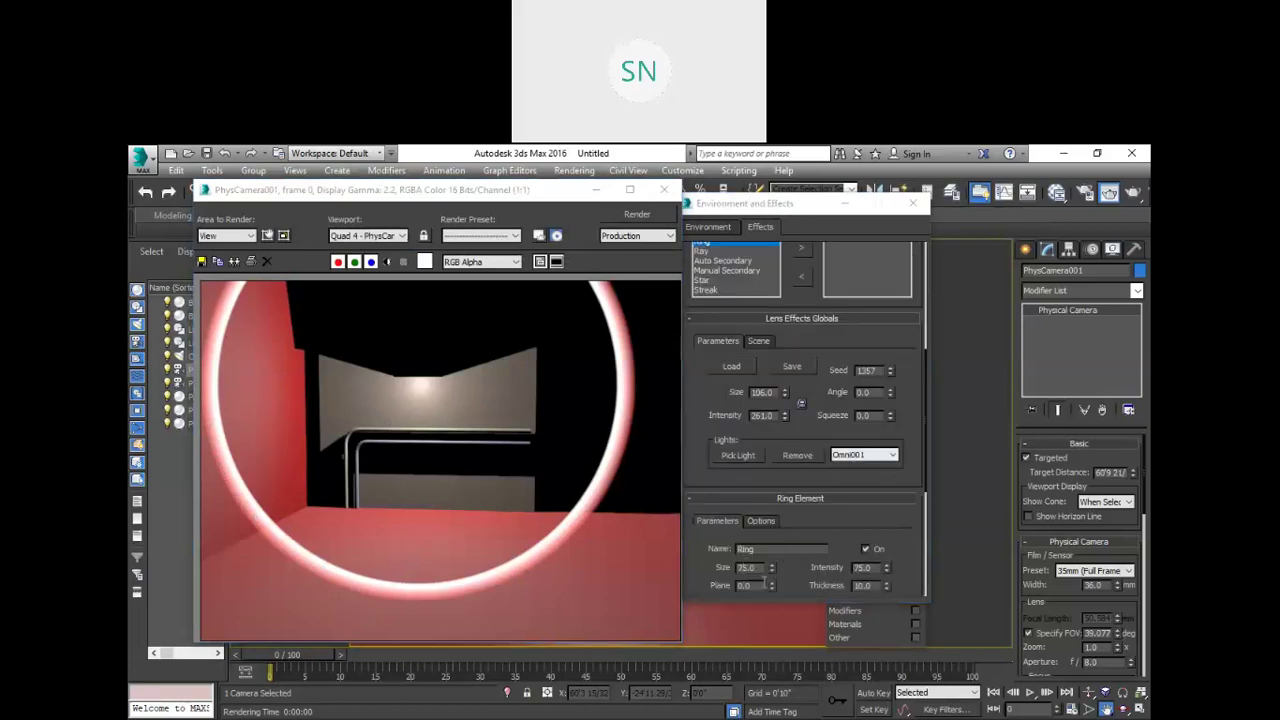
pyautogui.scroll(-1, 816, 527)
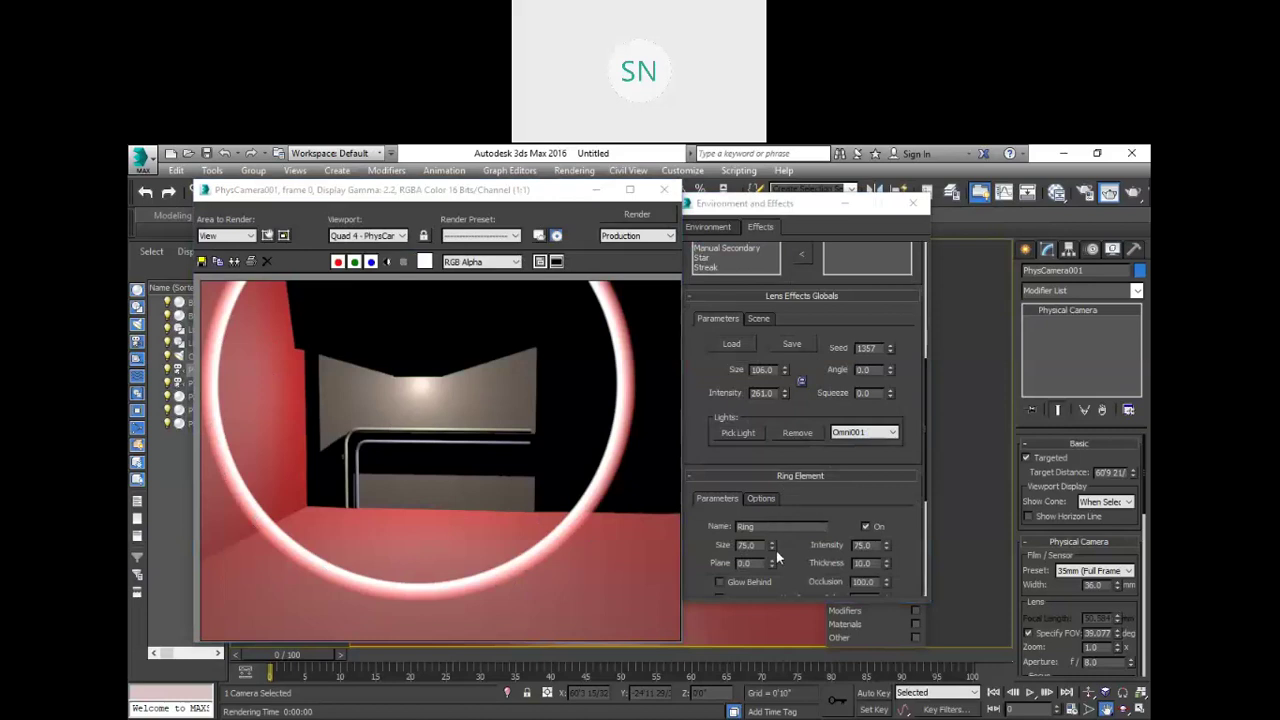
pyautogui.moveTo(756, 545); pyautogui.dragTo(708, 544)
pyautogui.write('25')
pyautogui.click(650, 215)
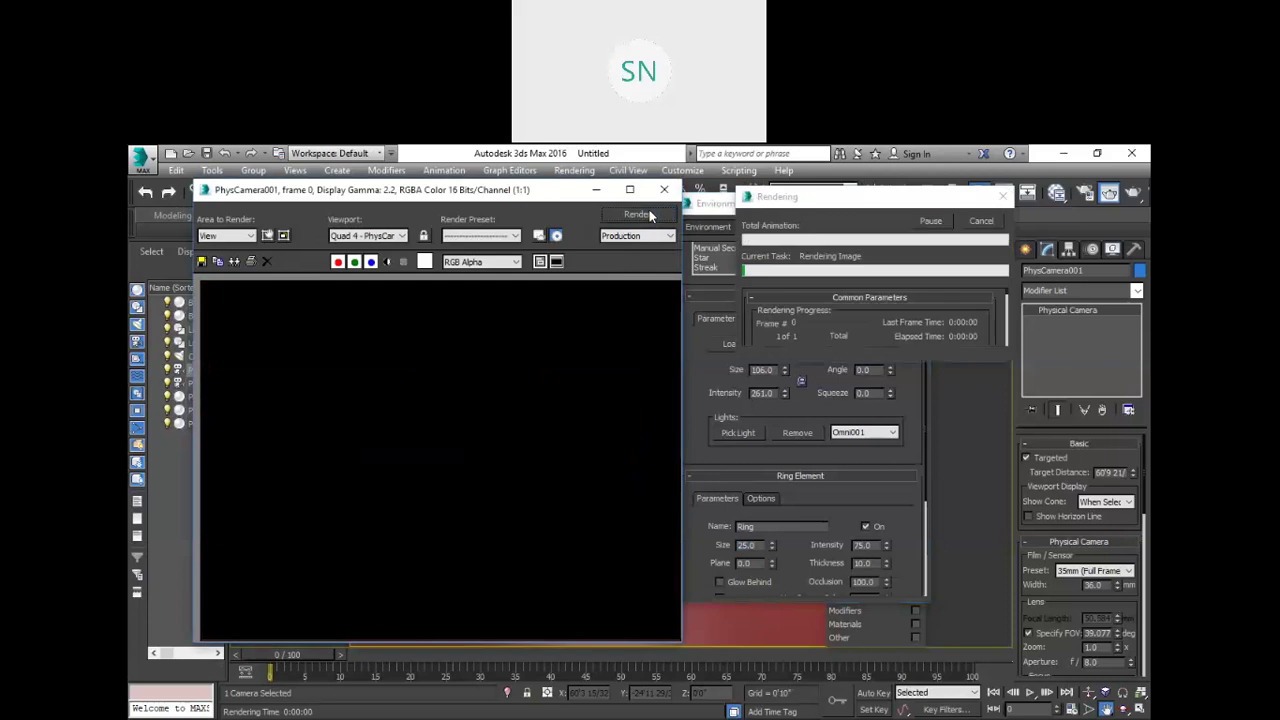
pyautogui.moveTo(756, 545); pyautogui.dragTo(688, 534)
pyautogui.write('5')
pyautogui.click(642, 213)
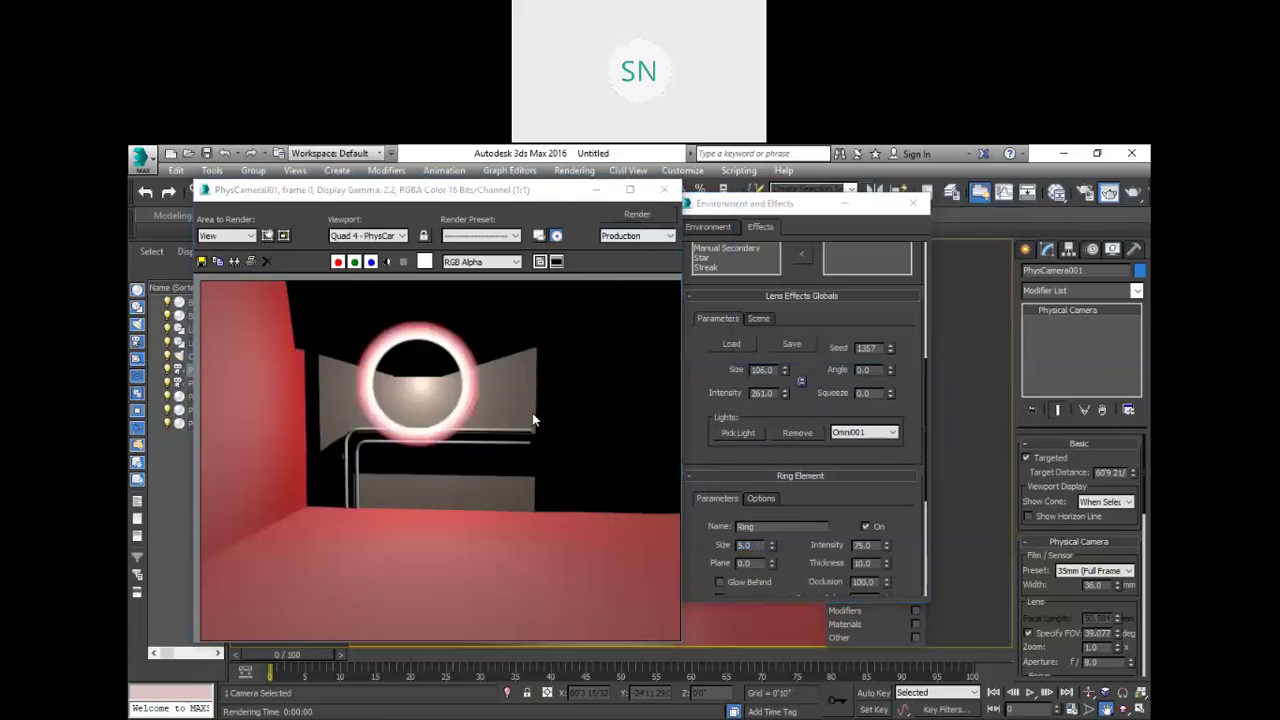
# Step: Set the ring intensity to 15 and re-render
pyautogui.doubleClick(862, 545)
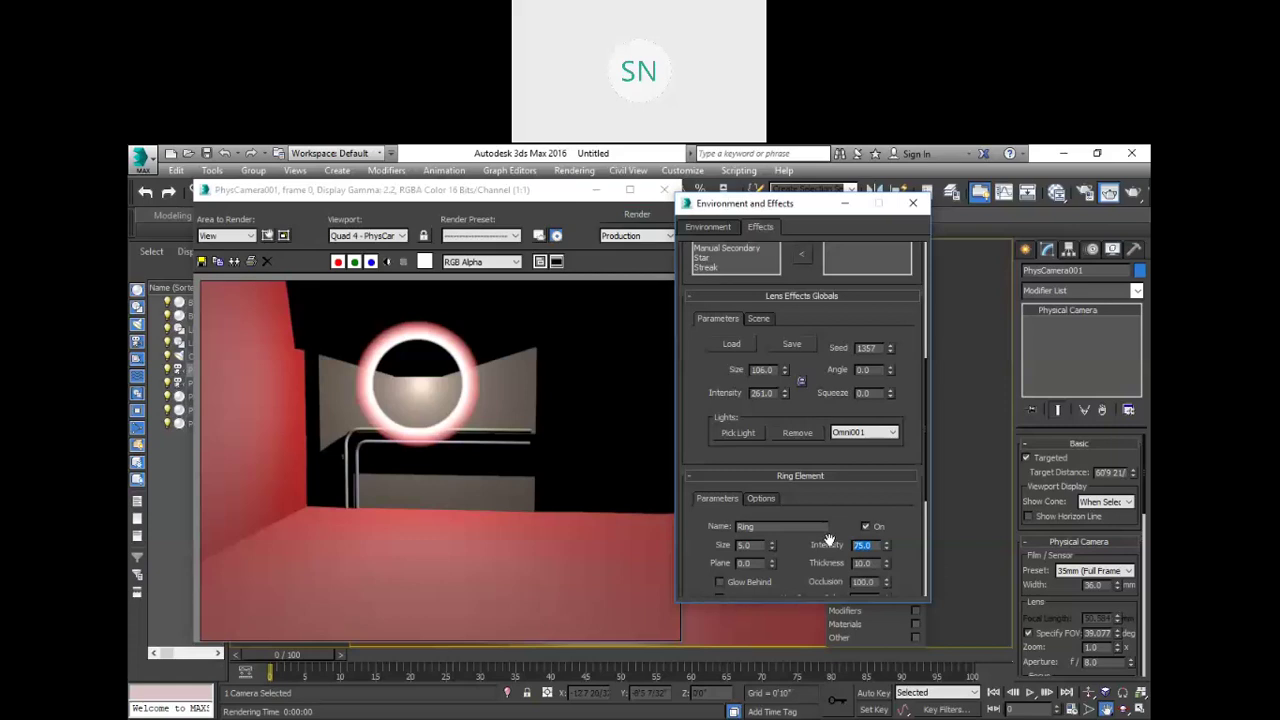
pyautogui.write('15')
pyautogui.click(637, 213)
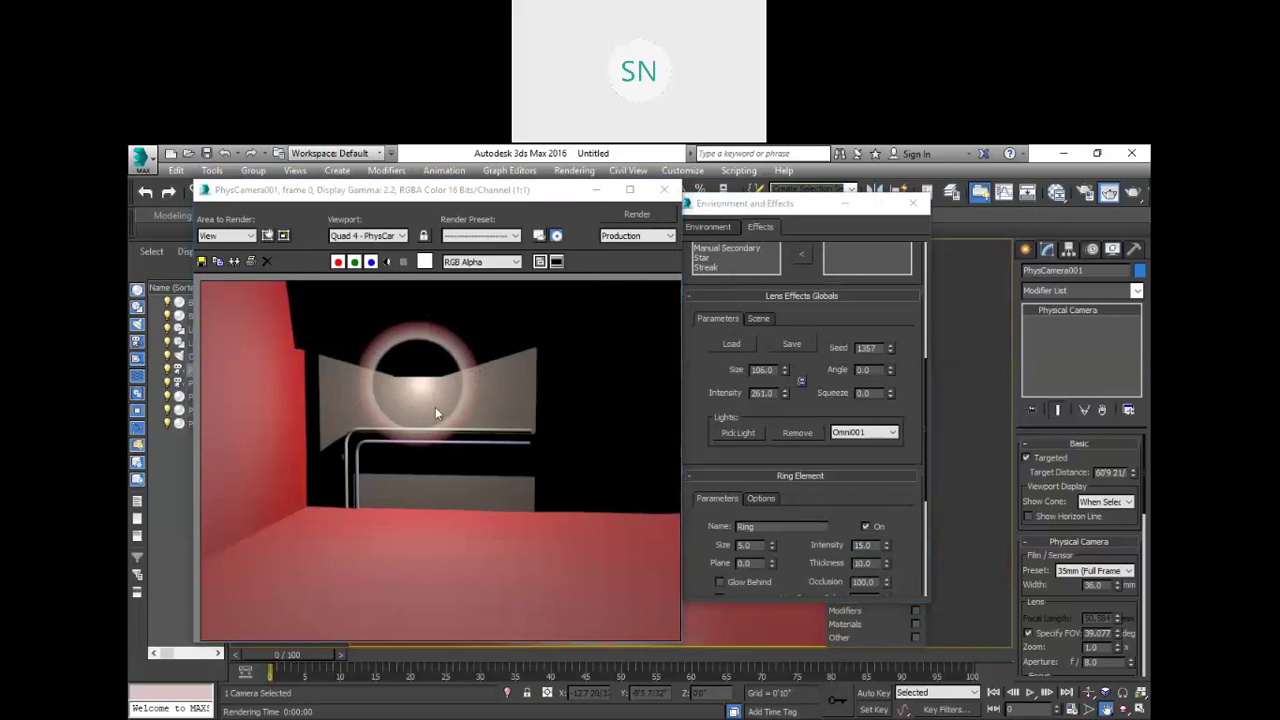
pyautogui.scroll(5, 782, 456)
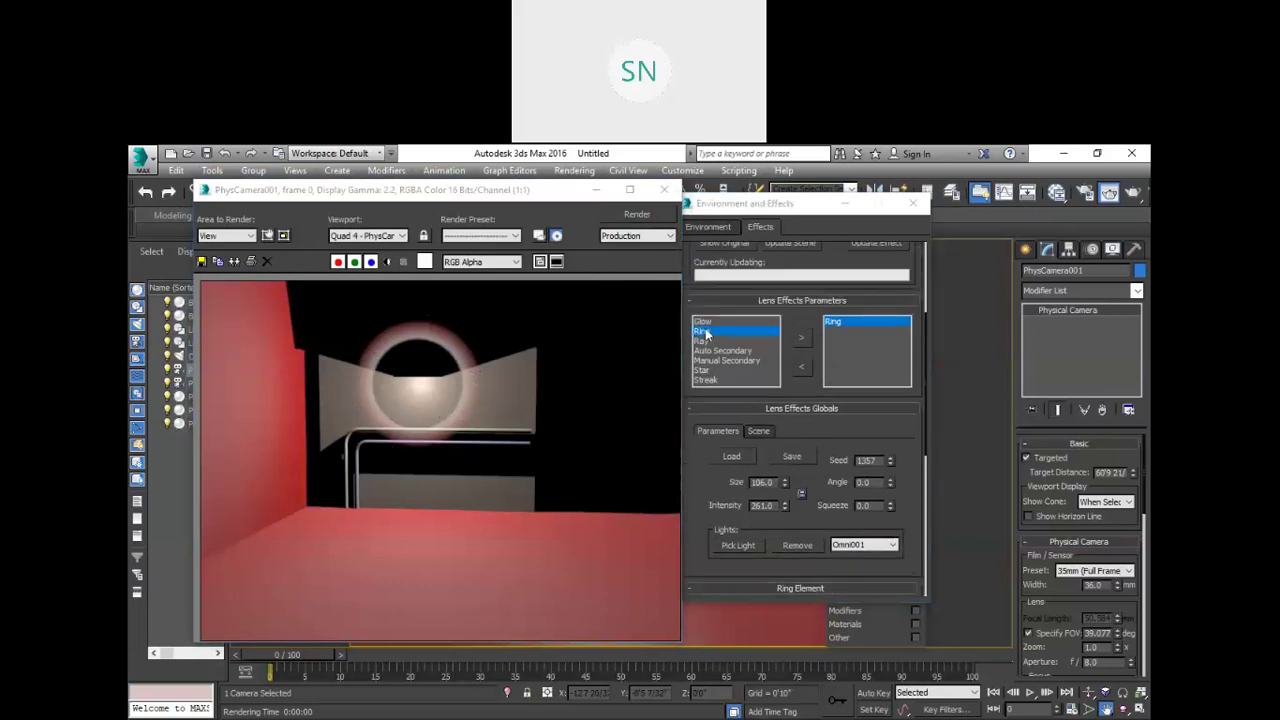
# Step: Add Glow back to the active lens effects and render with glow and ring
pyautogui.click(698, 323)
pyautogui.click(800, 338)
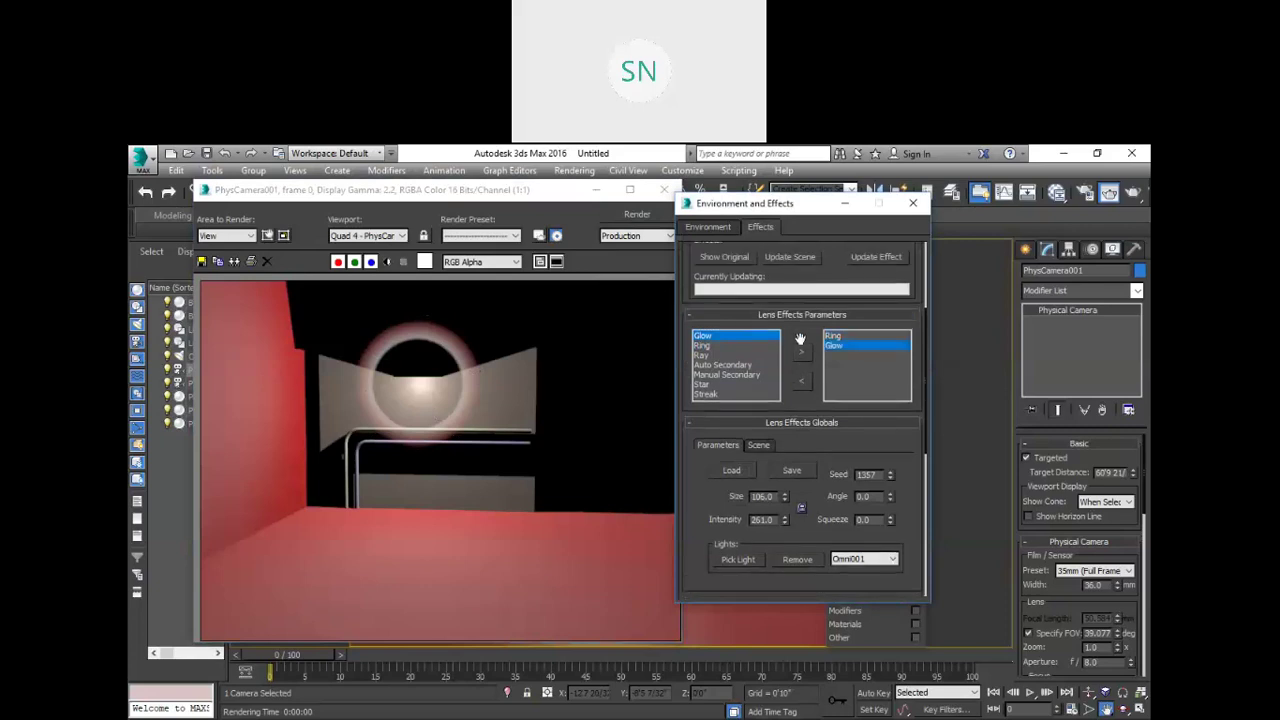
pyautogui.scroll(-9, 810, 425)
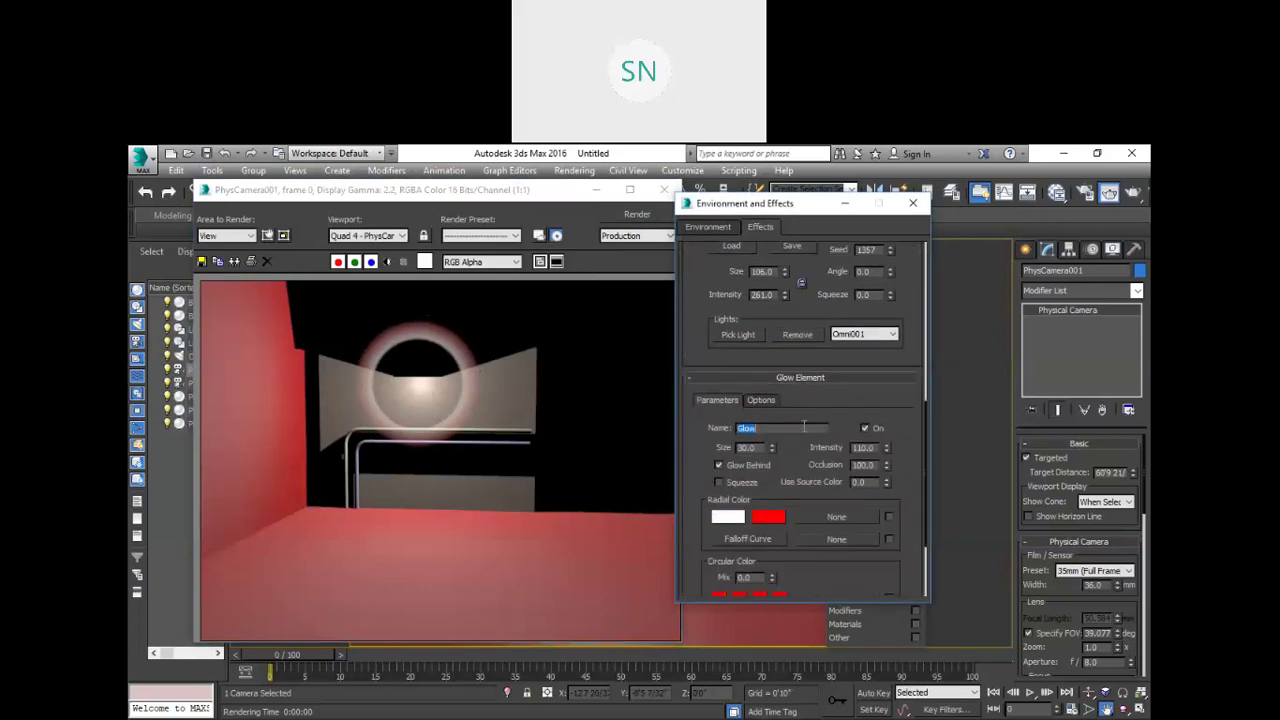
pyautogui.click(637, 216)
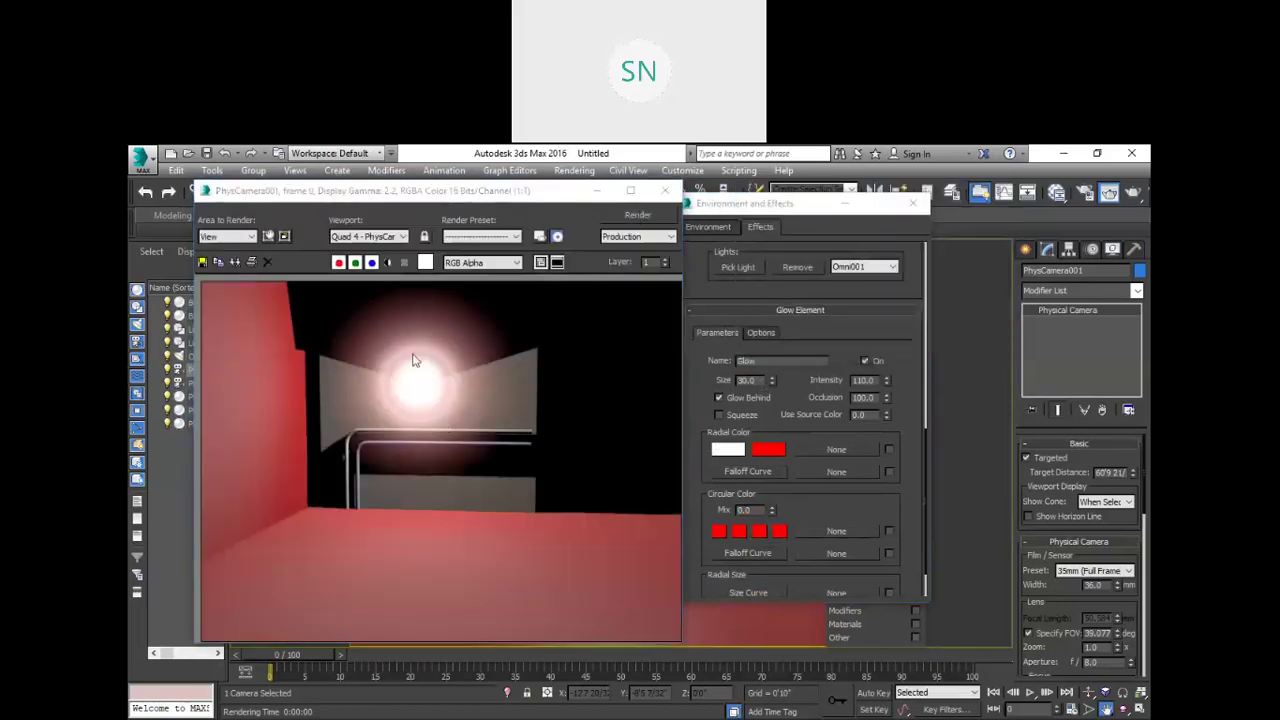
# Step: Lower the glow intensity to 25 and re-render the dimmer glow
pyautogui.click(868, 381)
pyautogui.doubleClick(864, 381)
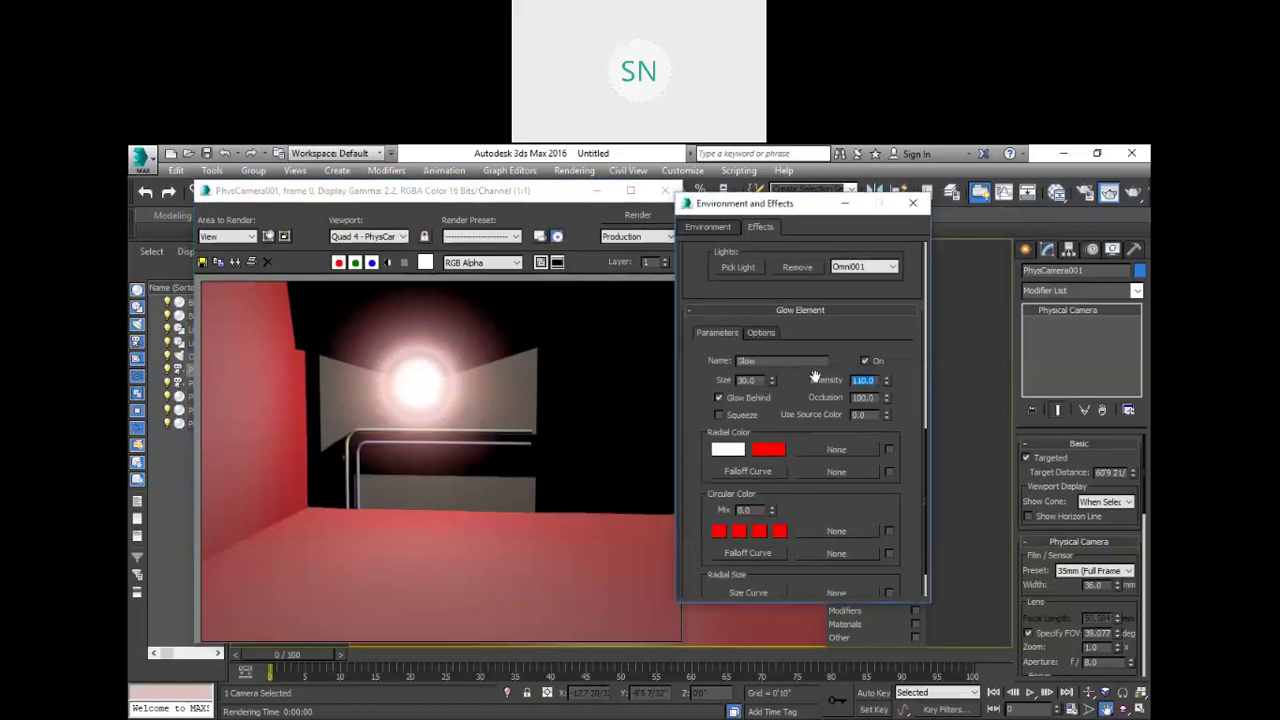
pyautogui.write('25')
pyautogui.press('Return')
pyautogui.click(637, 216)
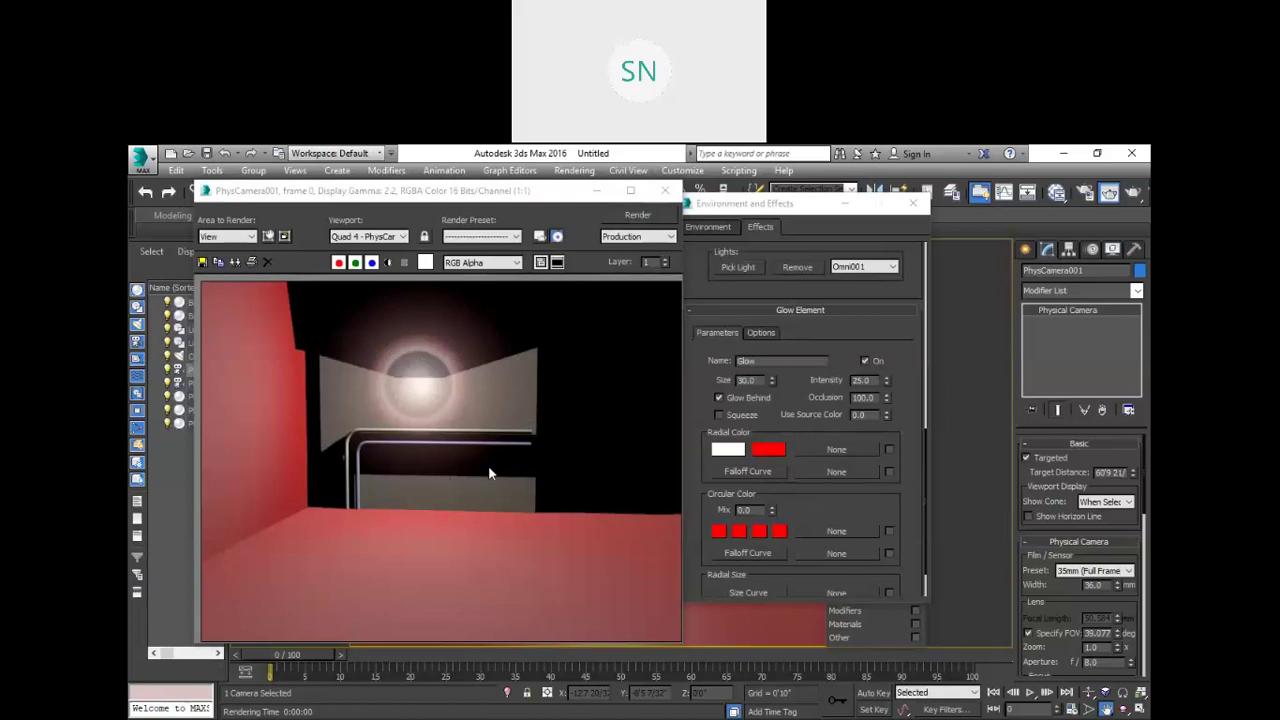
pyautogui.click(431, 200)
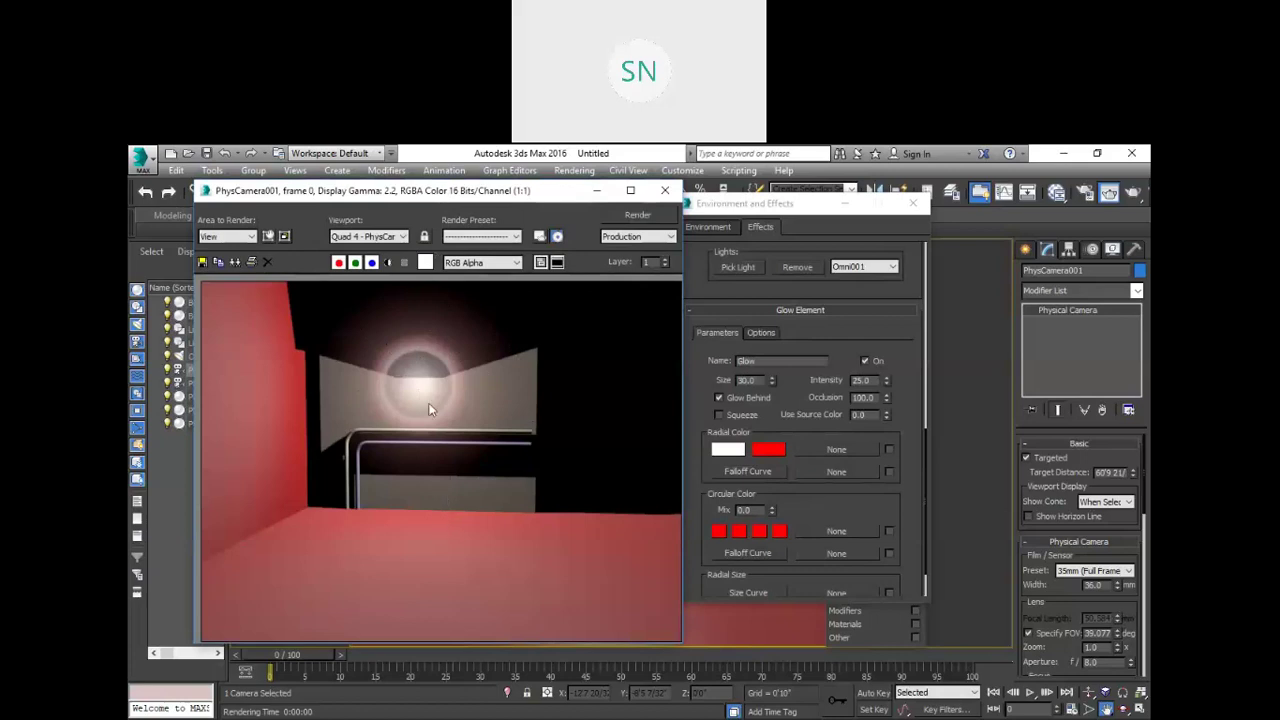
pyautogui.moveTo(405, 190); pyautogui.dragTo(369, 192)
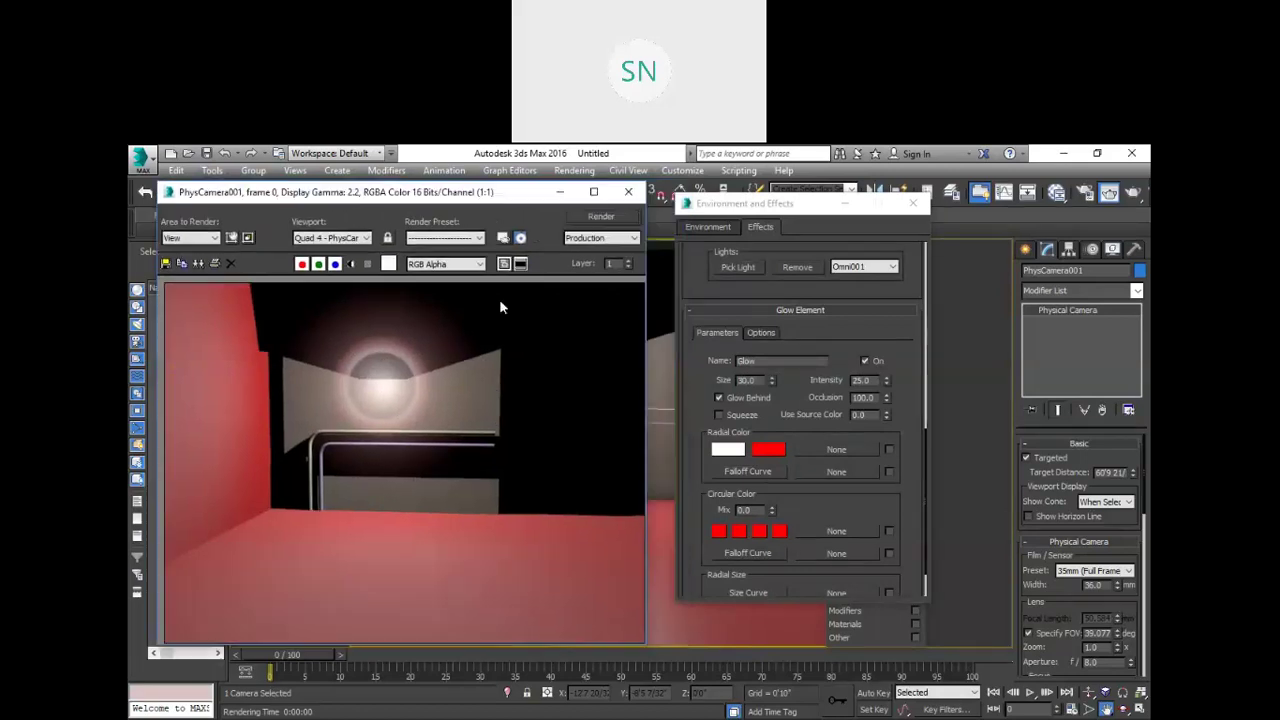
# Step: Open Render Setup with F10 and close the script listener that F11 opened
pyautogui.press('F10')
pyautogui.press('F11')
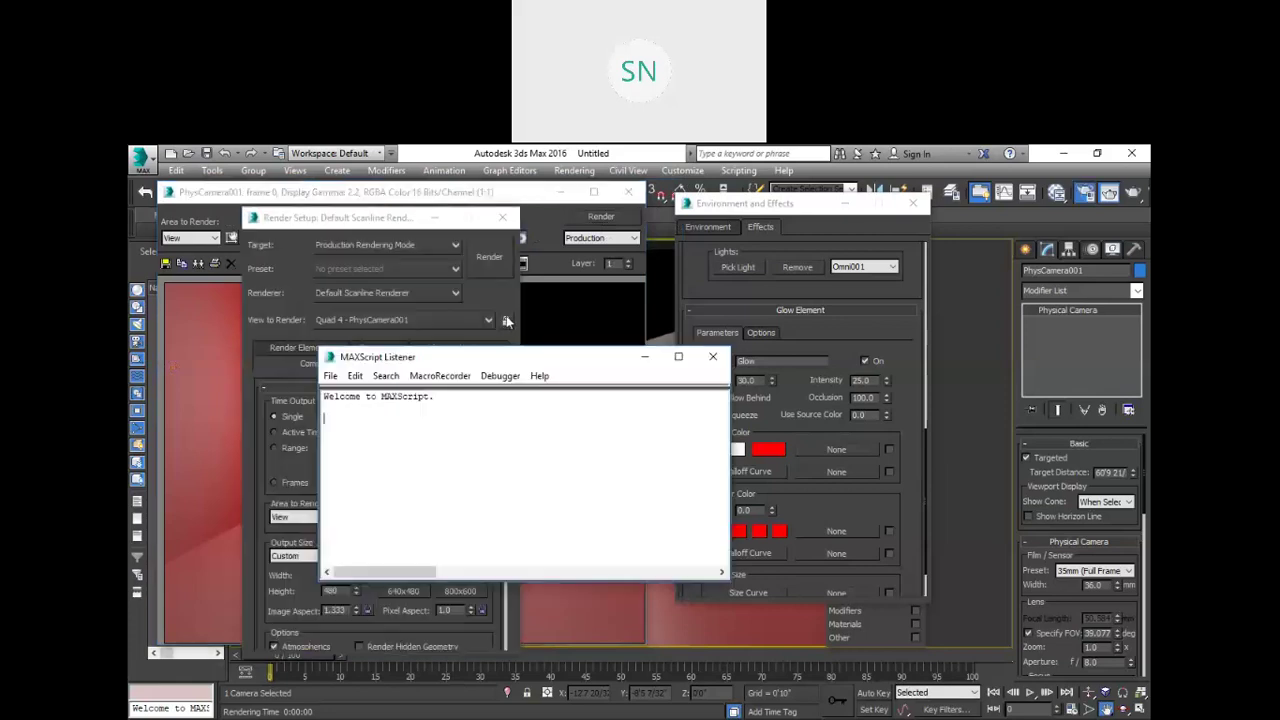
pyautogui.moveTo(660, 348); pyautogui.dragTo(800, 326)
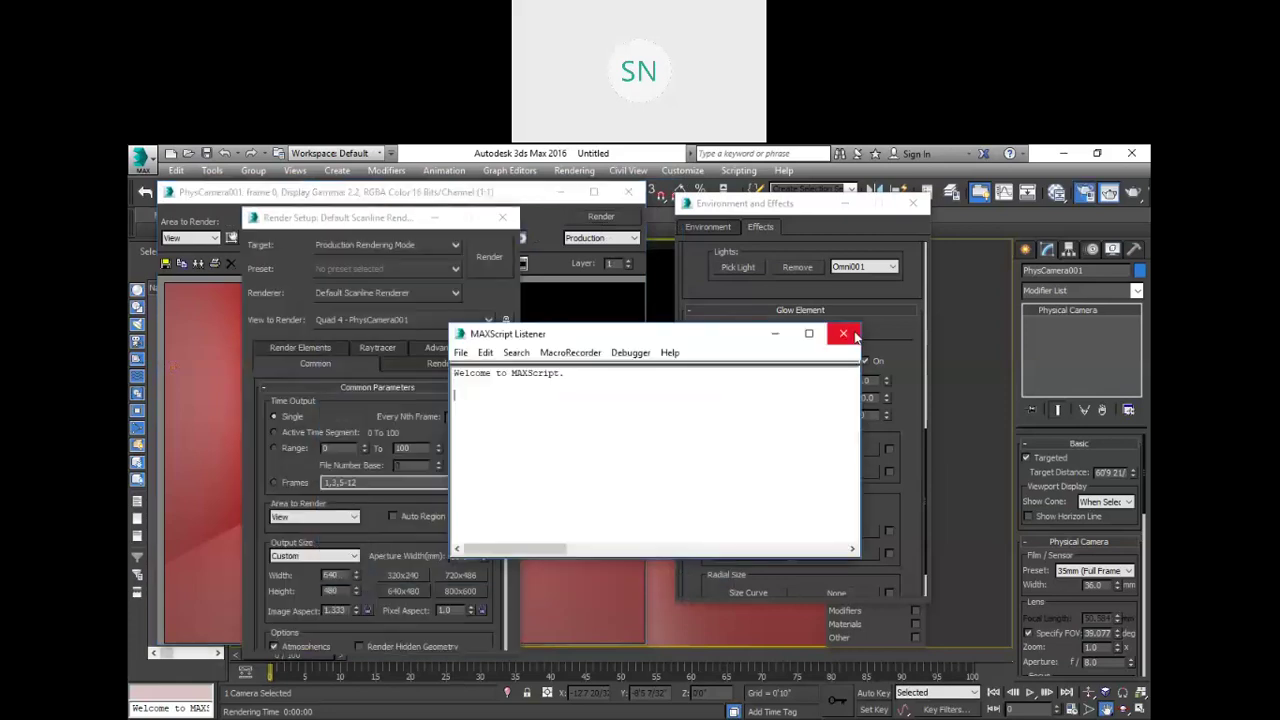
pyautogui.click(850, 334)
pyautogui.scroll(-3, 440, 405)
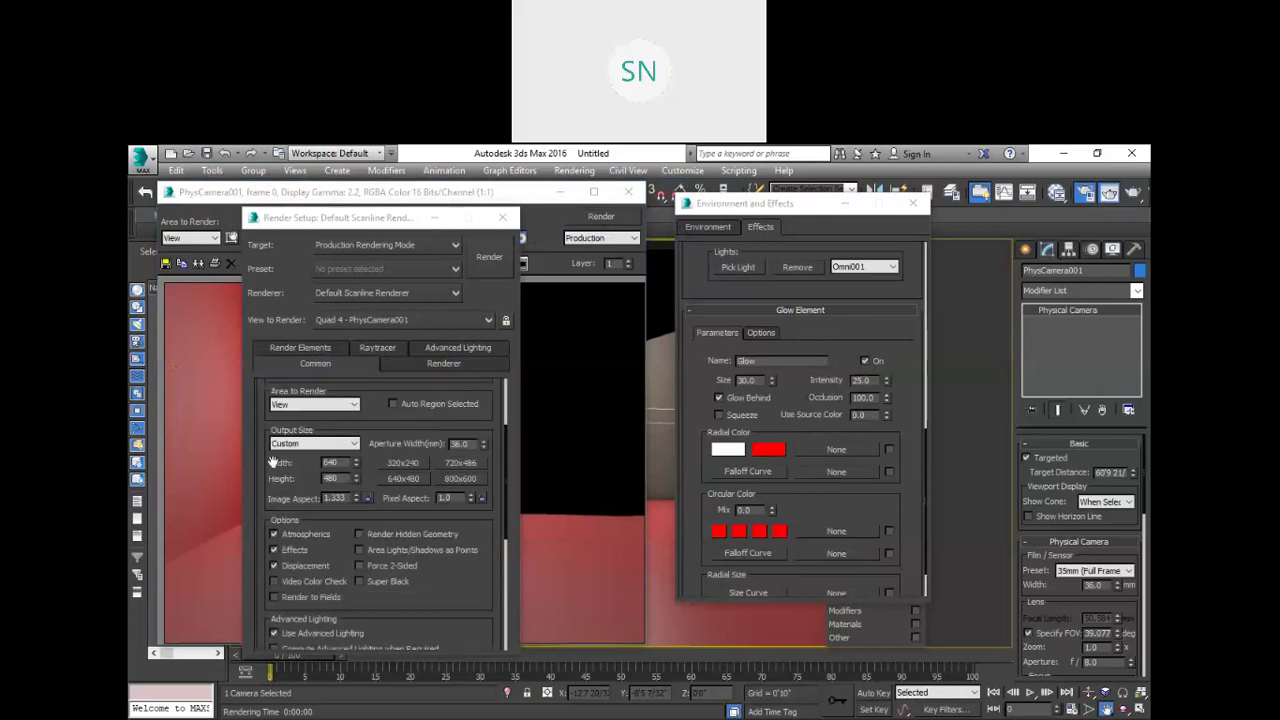
pyautogui.click(358, 561)
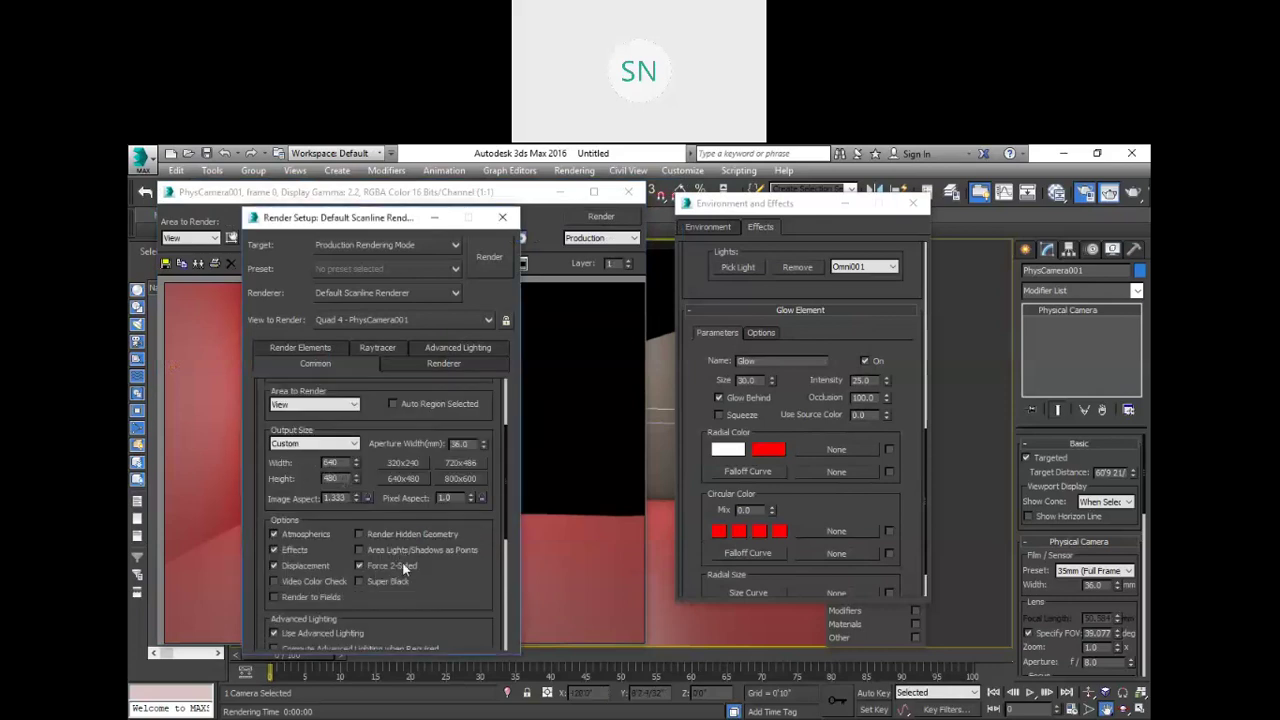
# Step: Scroll through the Render Setup Common tab, then close Render Setup
pyautogui.scroll(-1, 407, 563)
pyautogui.scroll(-3, 334, 568)
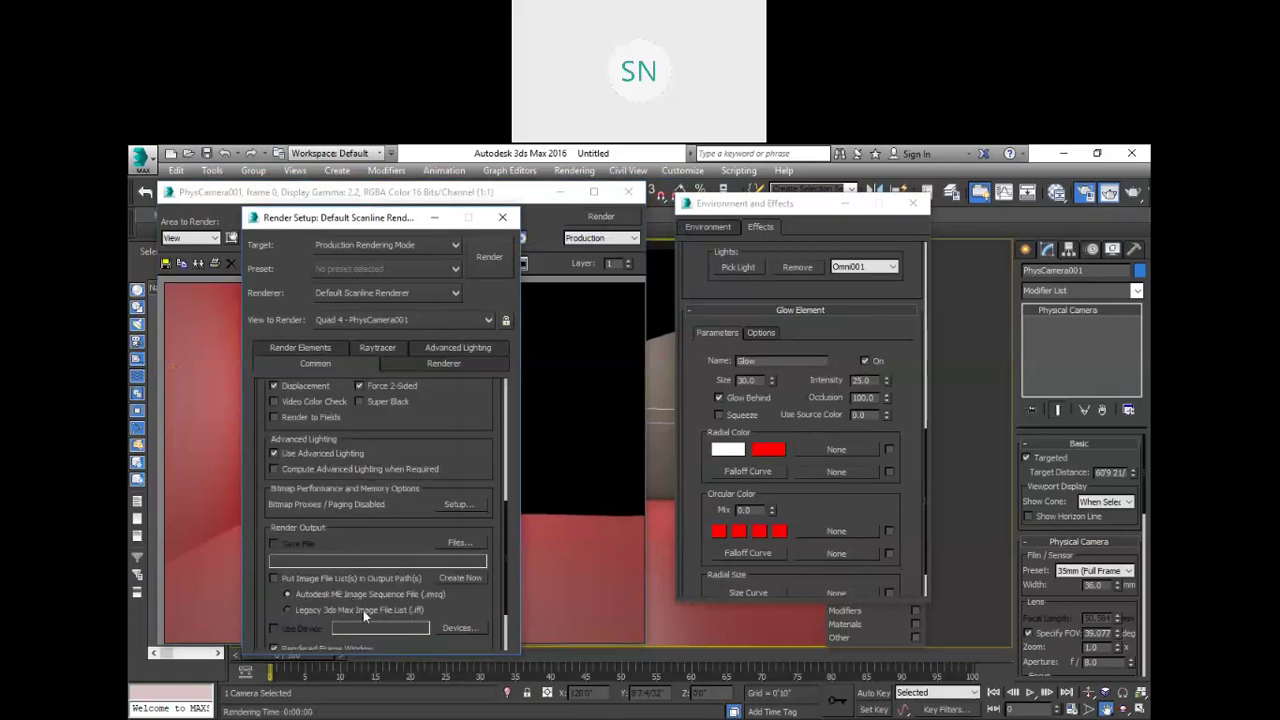
pyautogui.scroll(-2, 358, 604)
pyautogui.scroll(6, 397, 413)
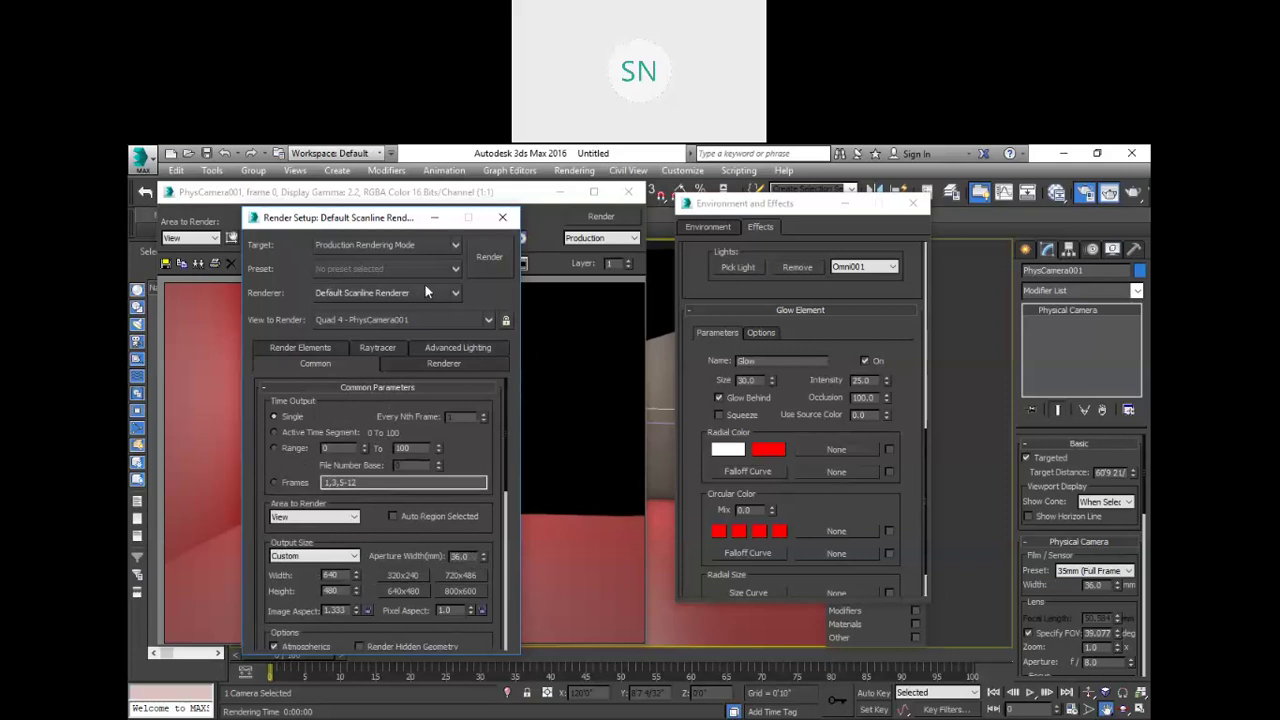
pyautogui.moveTo(285, 219); pyautogui.dragTo(295, 237)
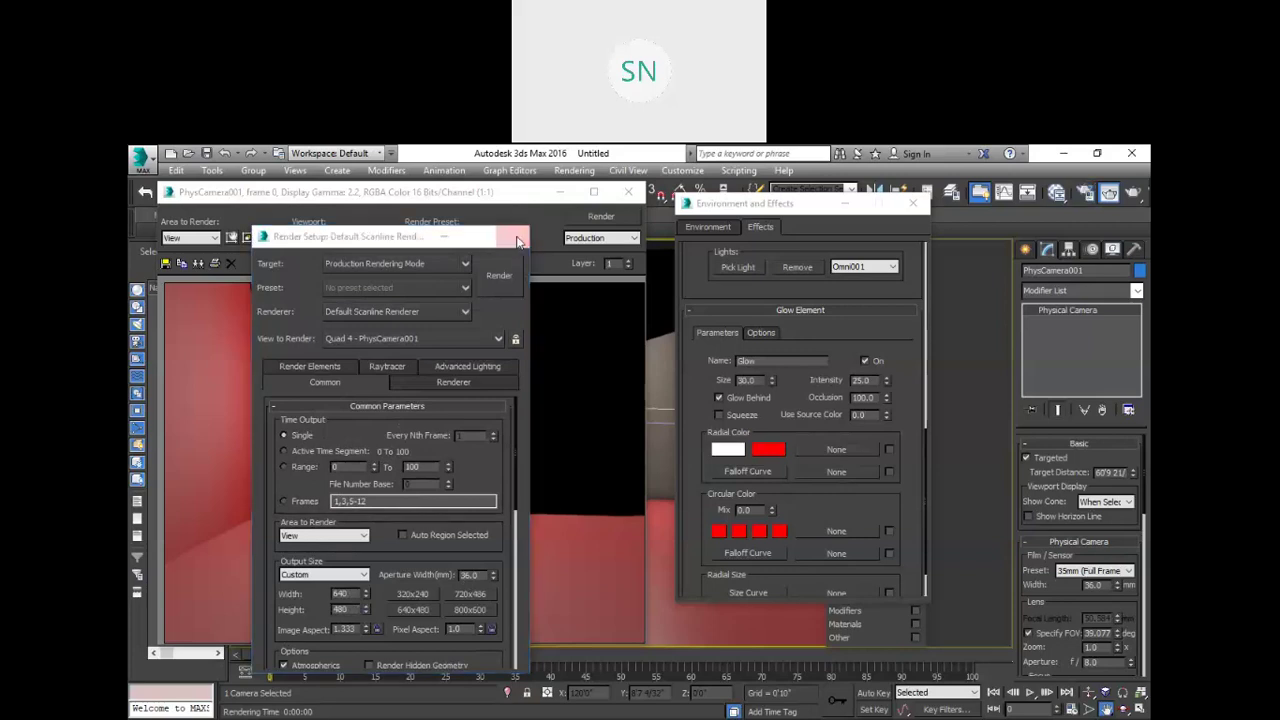
pyautogui.click(513, 237)
pyautogui.click(603, 218)
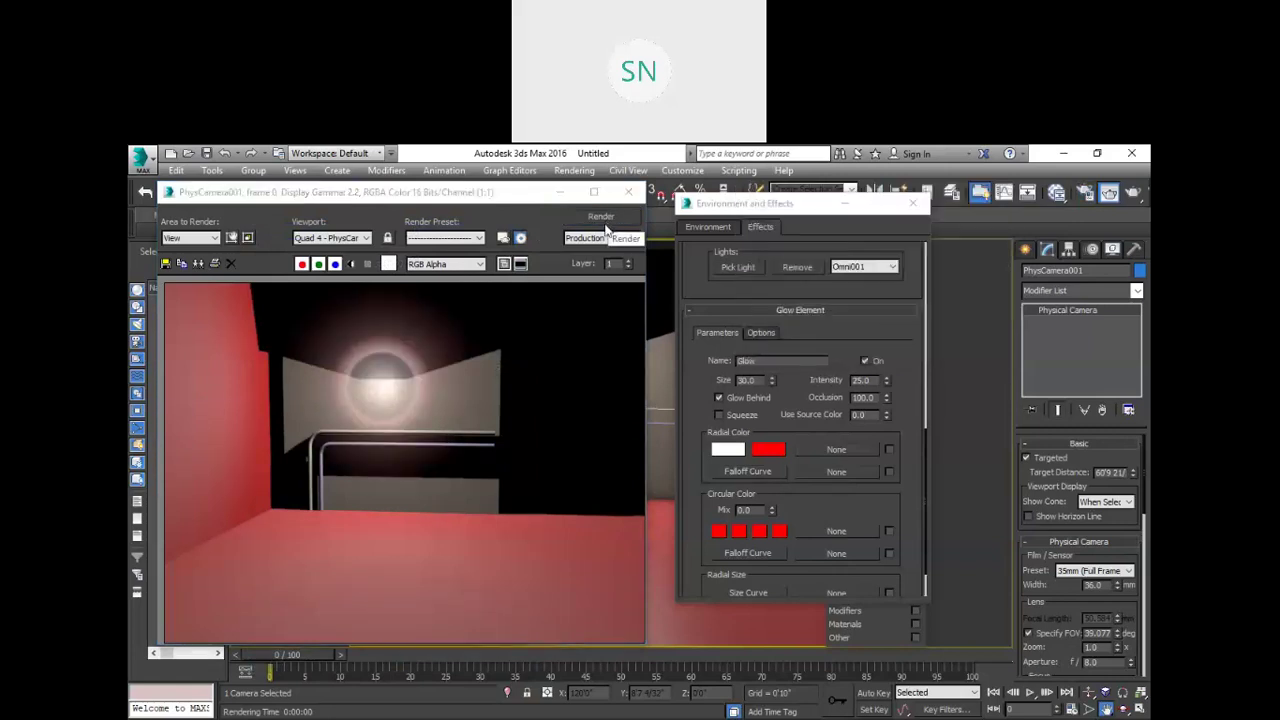
# Step: Replace the Glow and Ring effects with Ray and render to preview the rays
pyautogui.scroll(6, 820, 481)
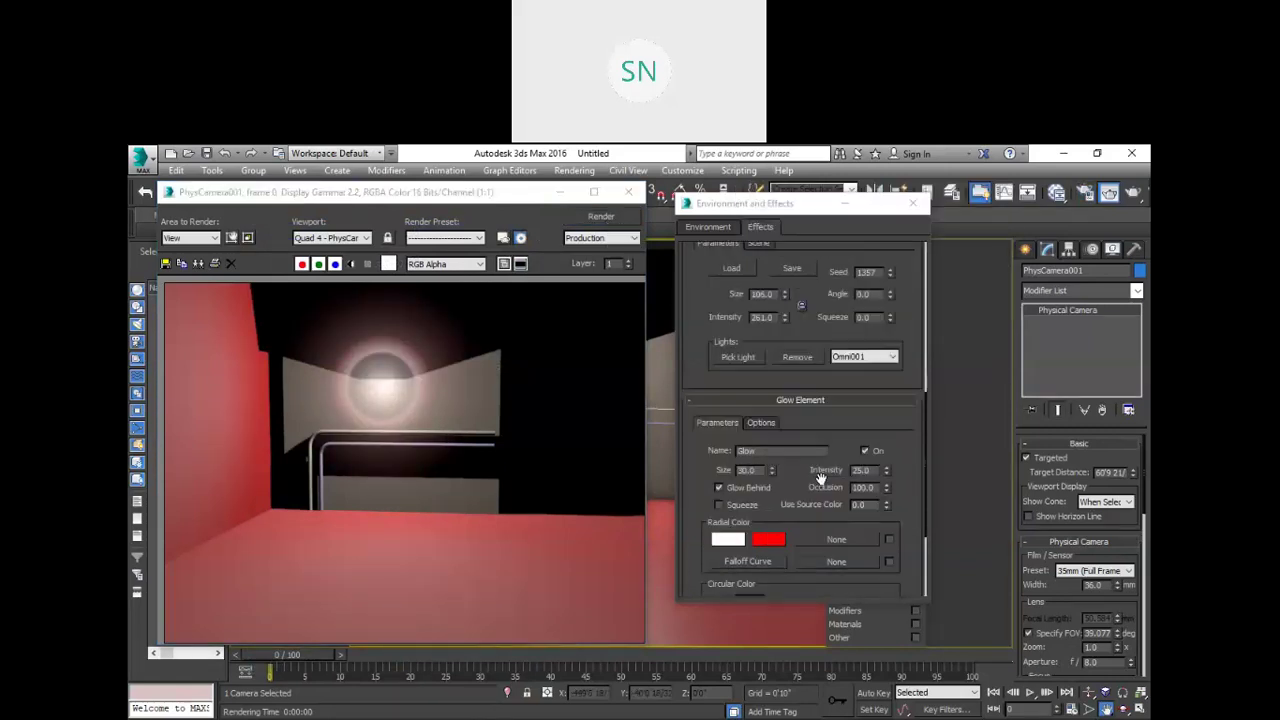
pyautogui.click(802, 405)
pyautogui.click(836, 358)
pyautogui.click(802, 404)
pyautogui.click(704, 378)
pyautogui.click(801, 375)
pyautogui.click(590, 216)
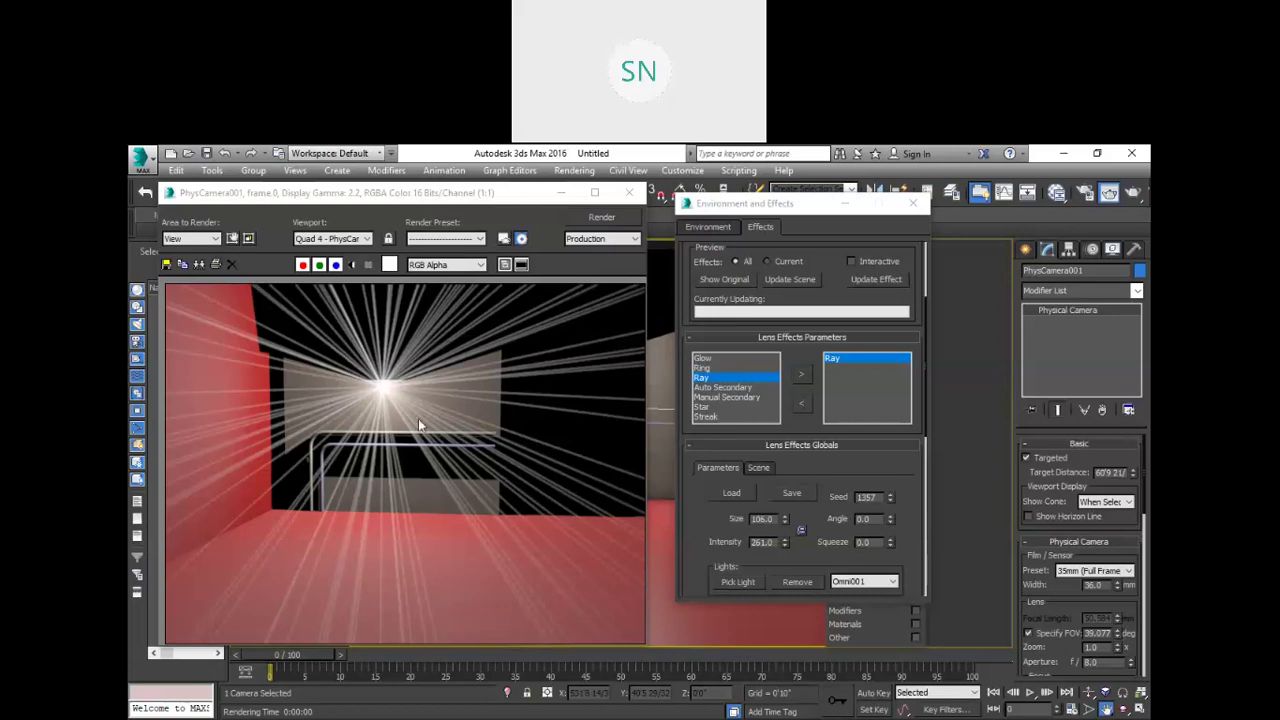
# Step: Set the ray size to 100 and re-render
pyautogui.scroll(-5, 786, 432)
pyautogui.scroll(-2, 786, 432)
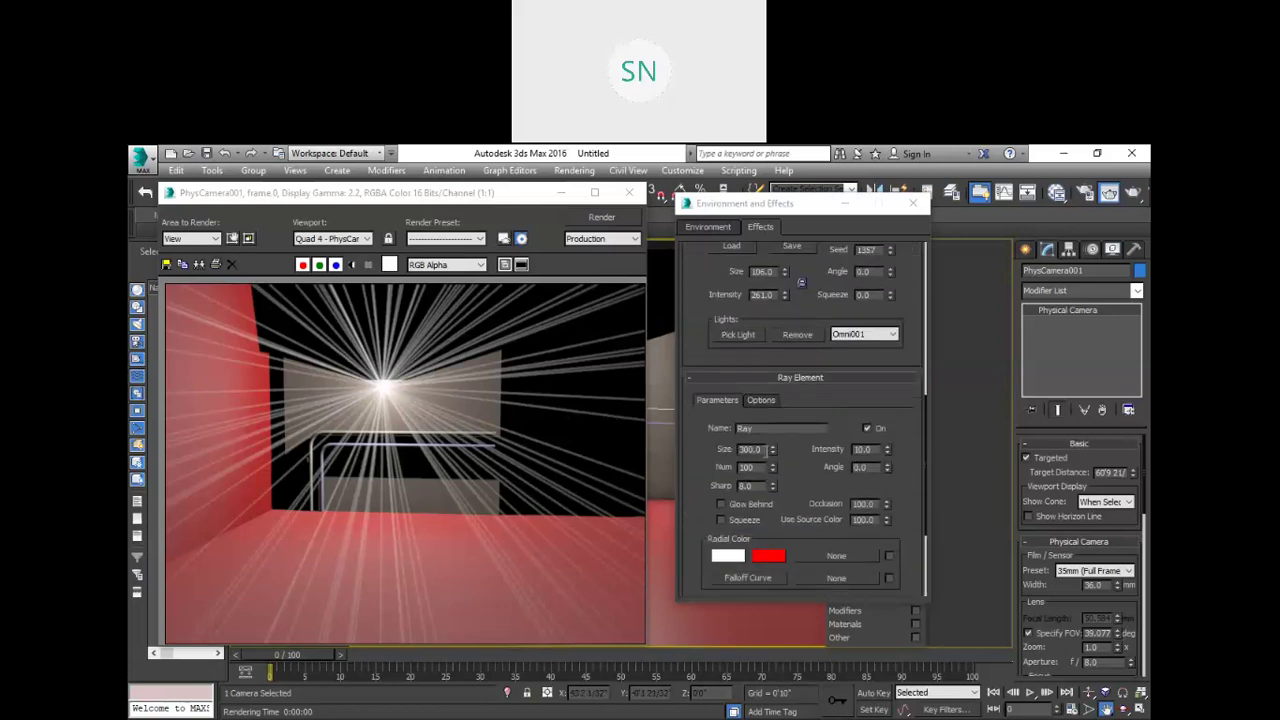
pyautogui.click(766, 450)
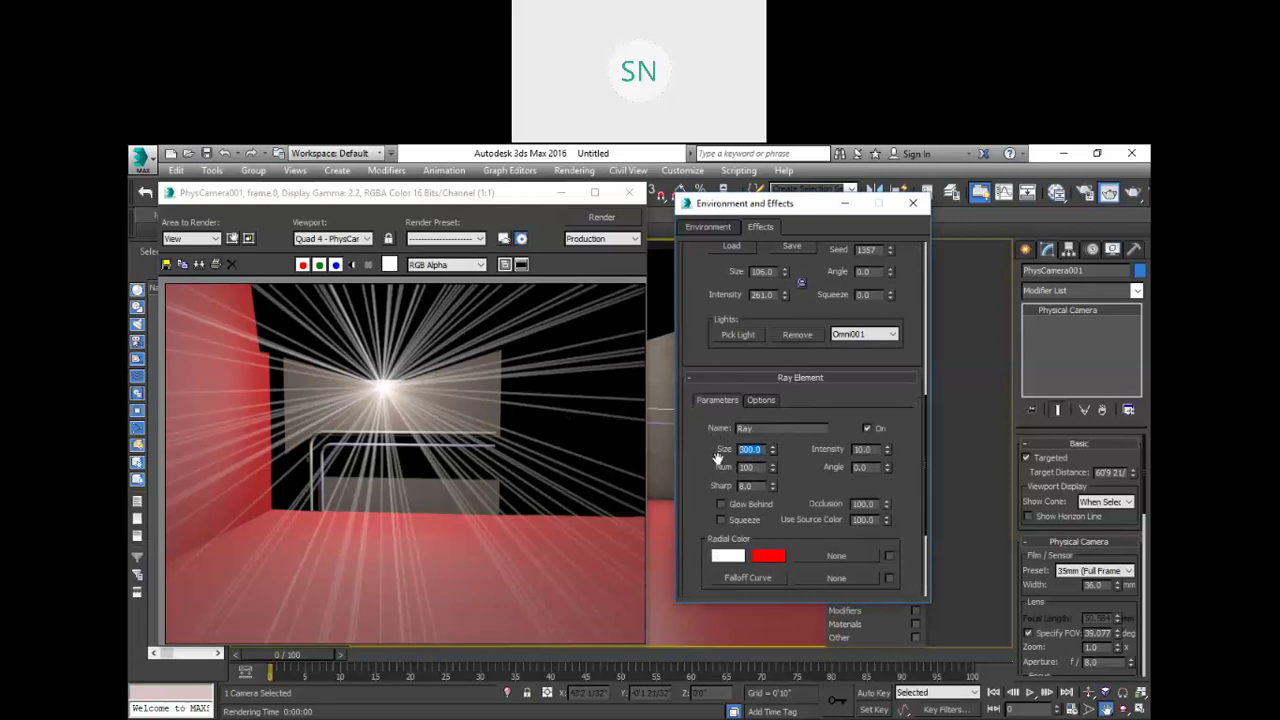
pyautogui.write('100')
pyautogui.press('Return')
pyautogui.click(594, 221)
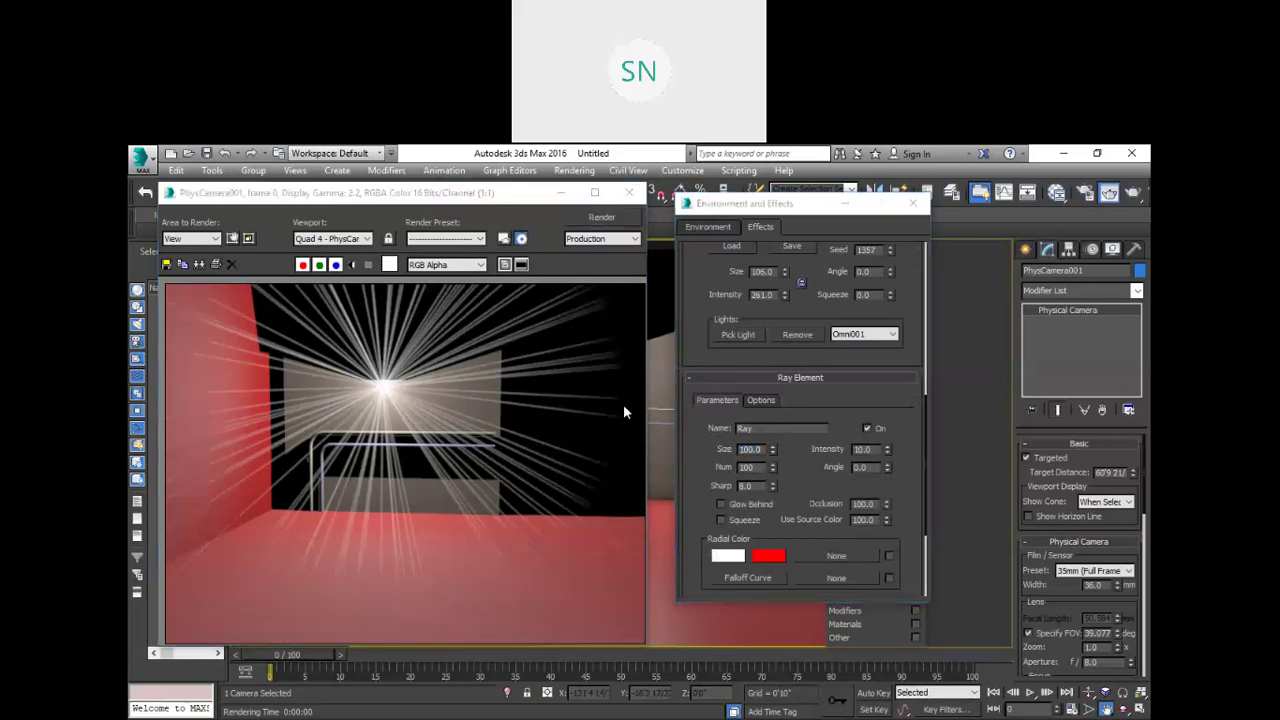
# Step: Set the number of rays to 50, then 25, re-rendering each time
pyautogui.doubleClick(760, 467)
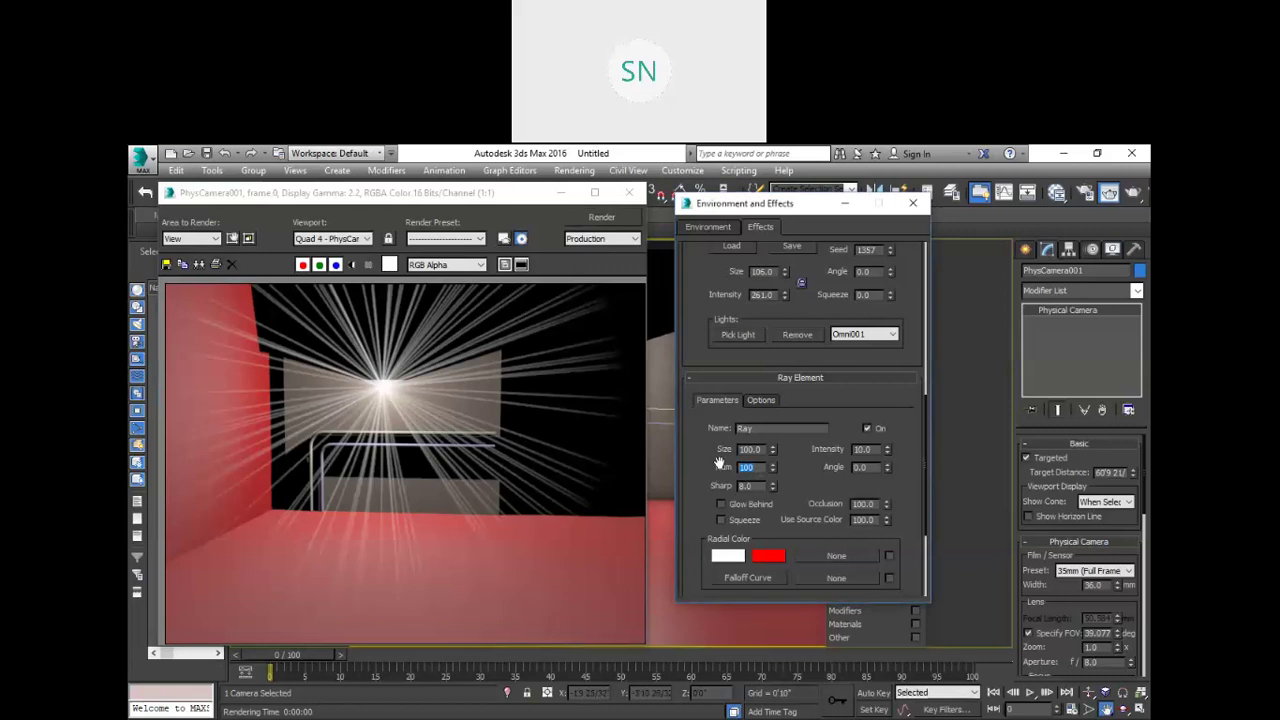
pyautogui.write('50')
pyautogui.click(598, 320)
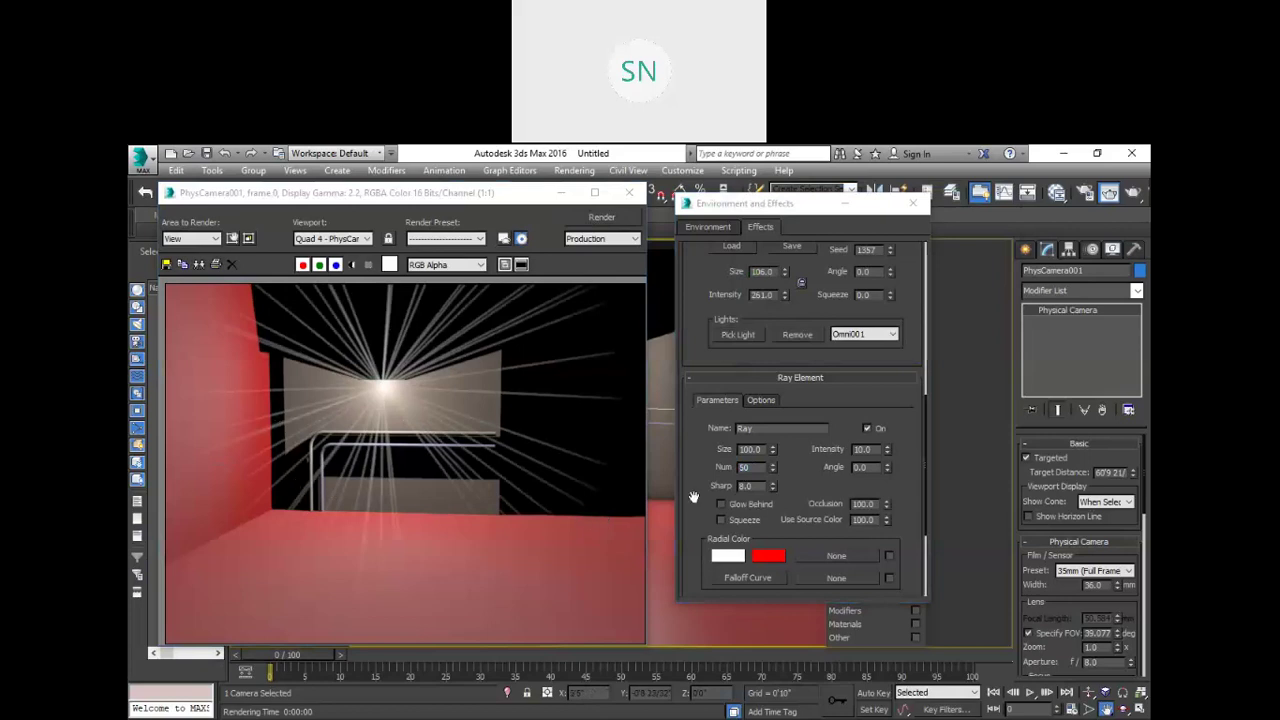
pyautogui.click(760, 467)
pyautogui.write('25')
pyautogui.click(616, 216)
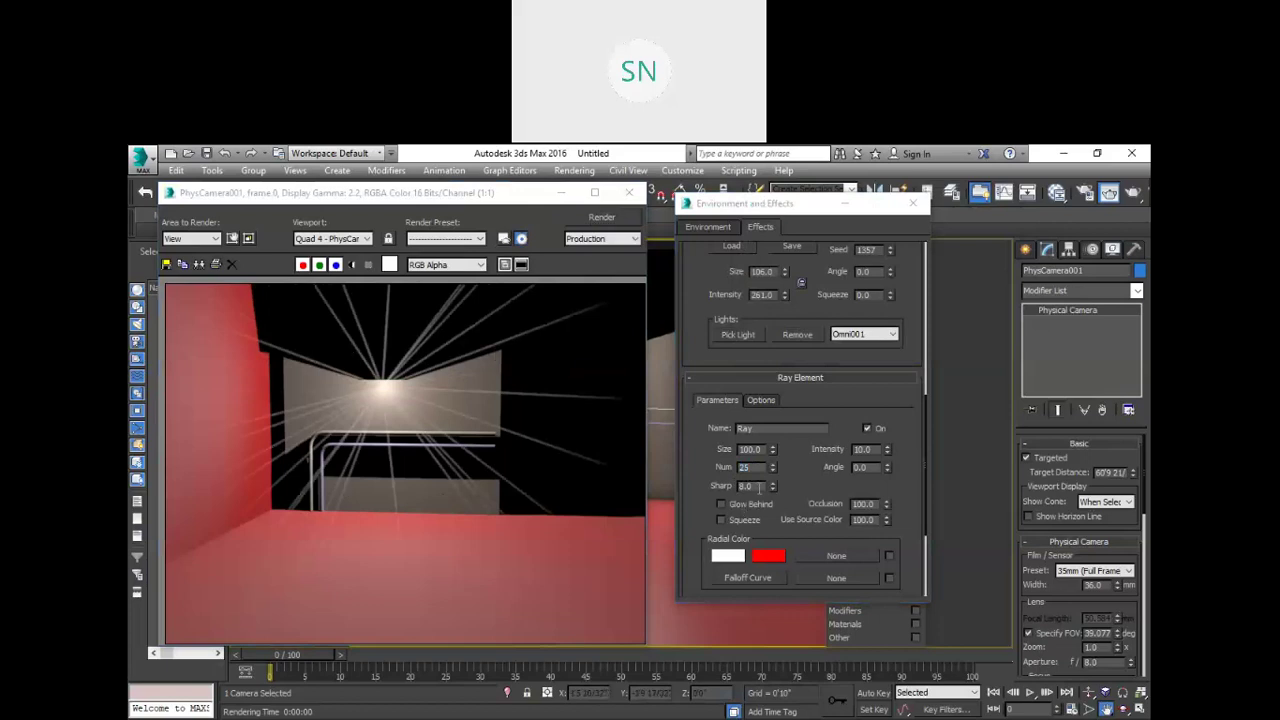
# Step: Try ray sharpness 10, then drop it to about 3, re-rendering each time
pyautogui.click(750, 486)
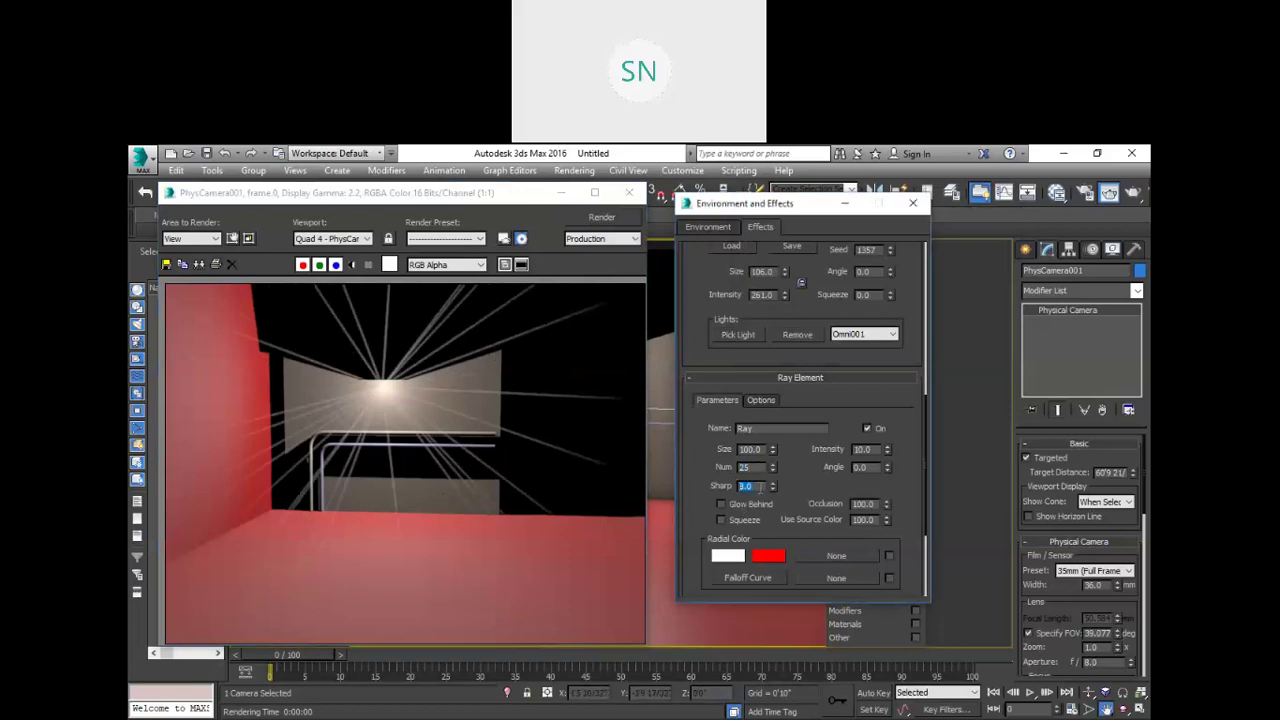
pyautogui.write('10')
pyautogui.press('Return')
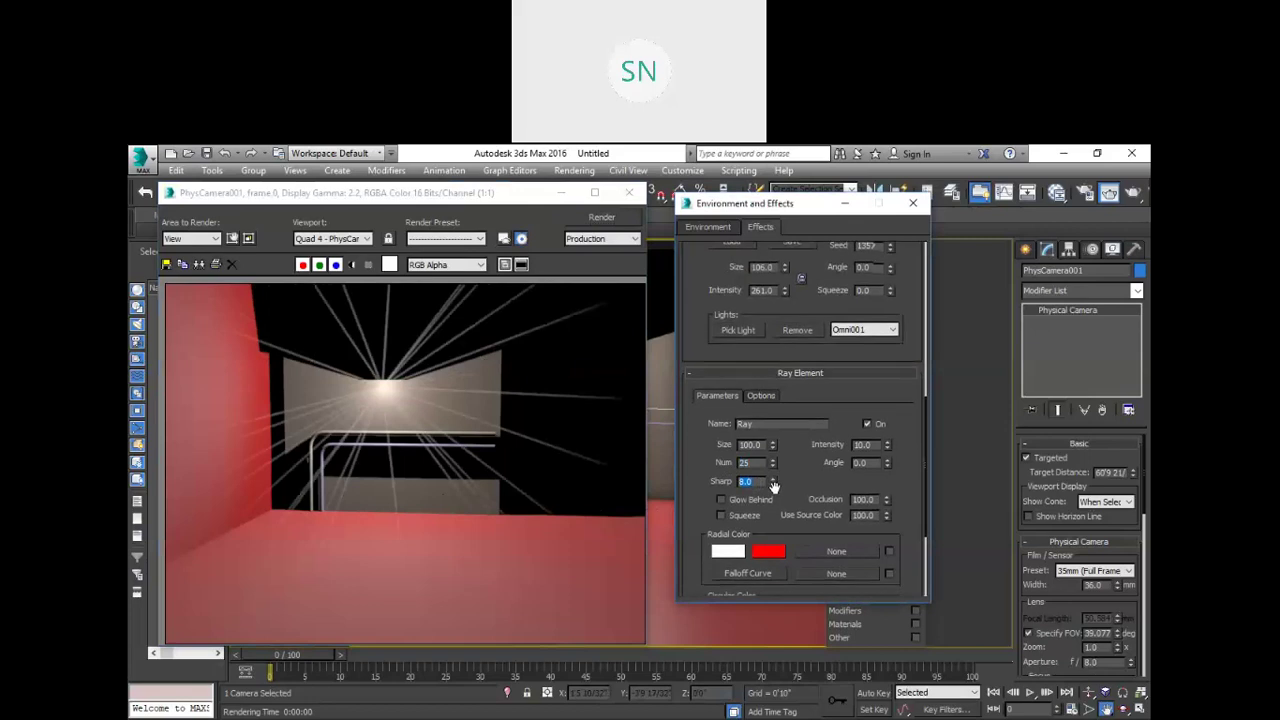
pyautogui.rightClick(772, 481)
pyautogui.click(603, 220)
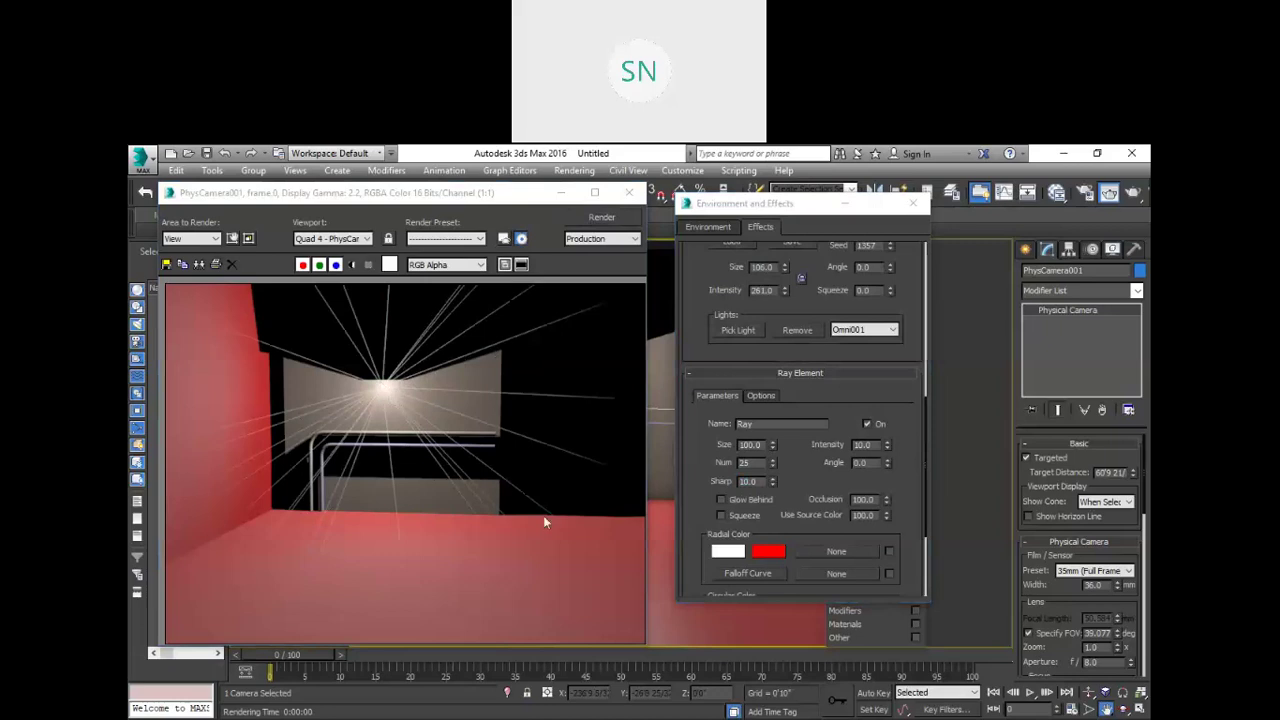
pyautogui.rightClick(772, 480)
pyautogui.moveTo(772, 486); pyautogui.dragTo(772, 482)
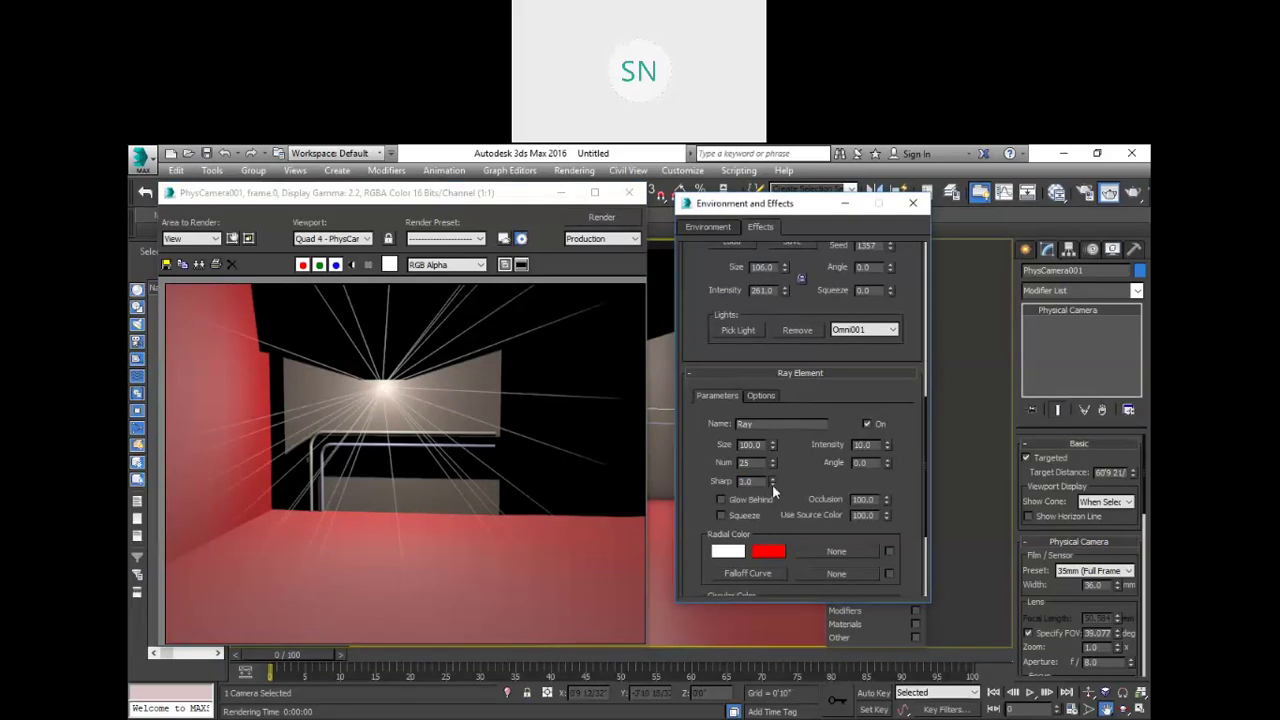
pyautogui.click(601, 218)
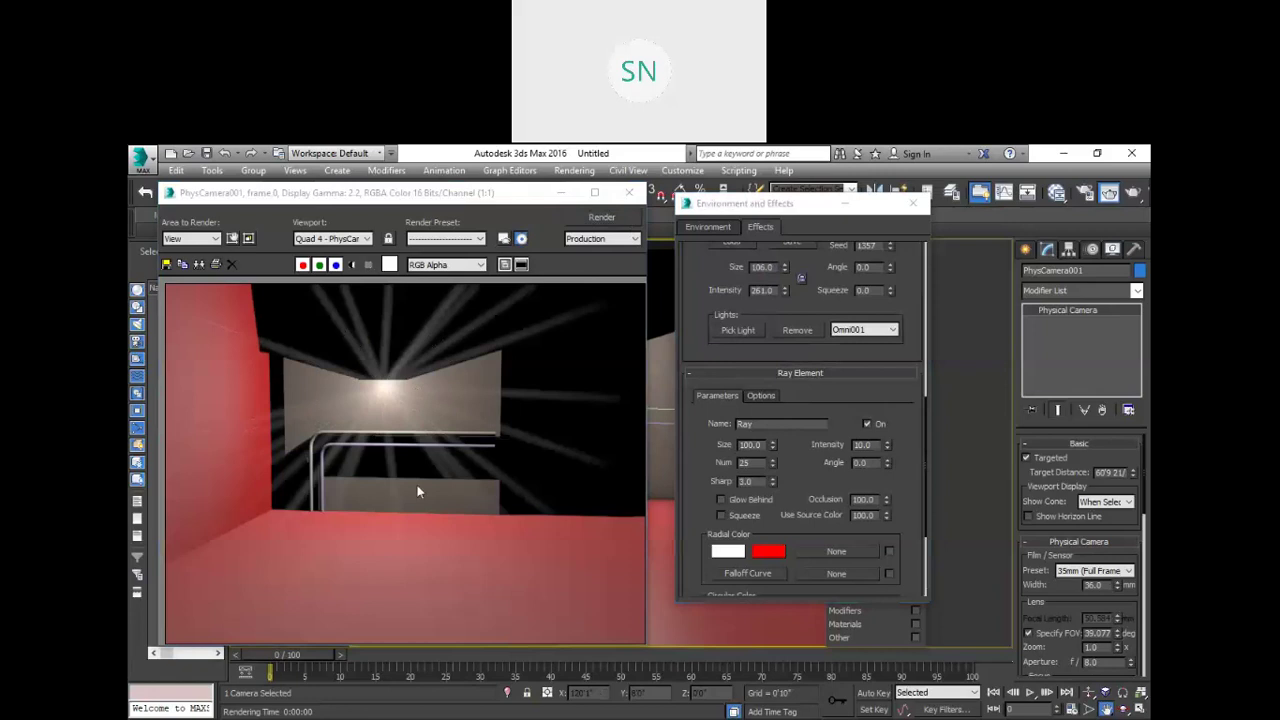
# Step: Set ray intensity to 3, then 2, re-rendering each time
pyautogui.doubleClick(866, 444)
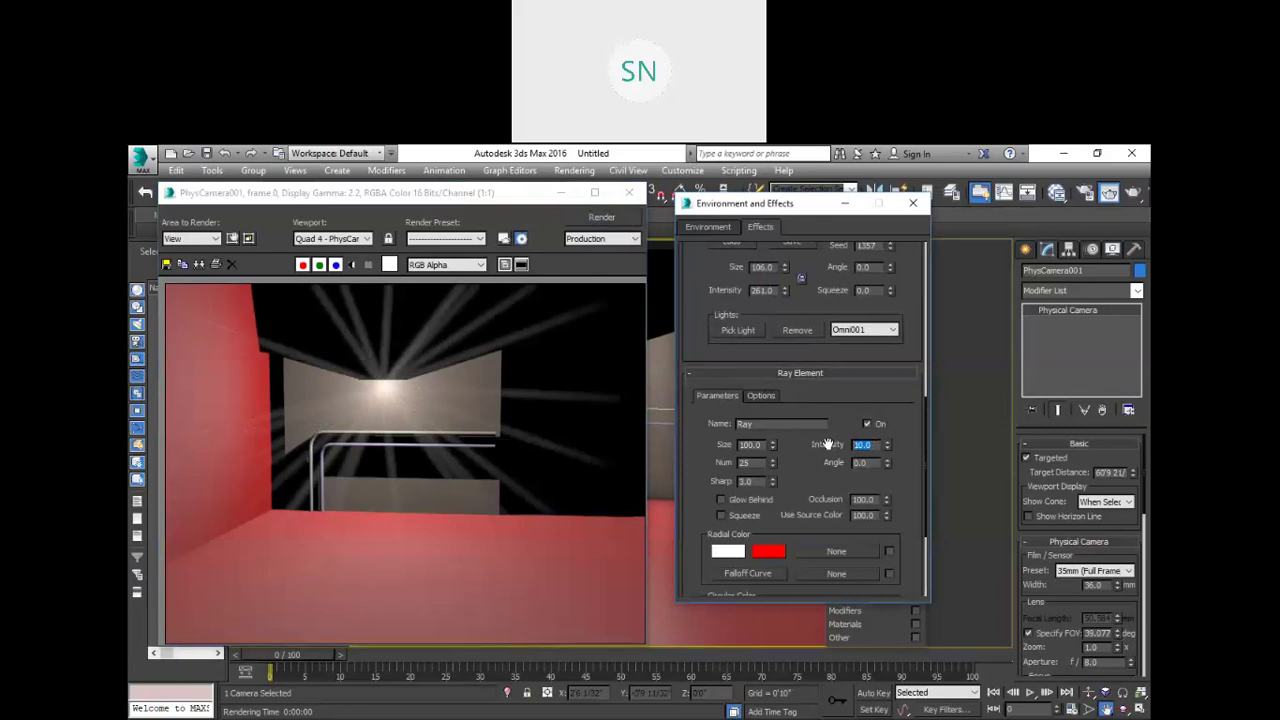
pyautogui.write('3')
pyautogui.click(598, 218)
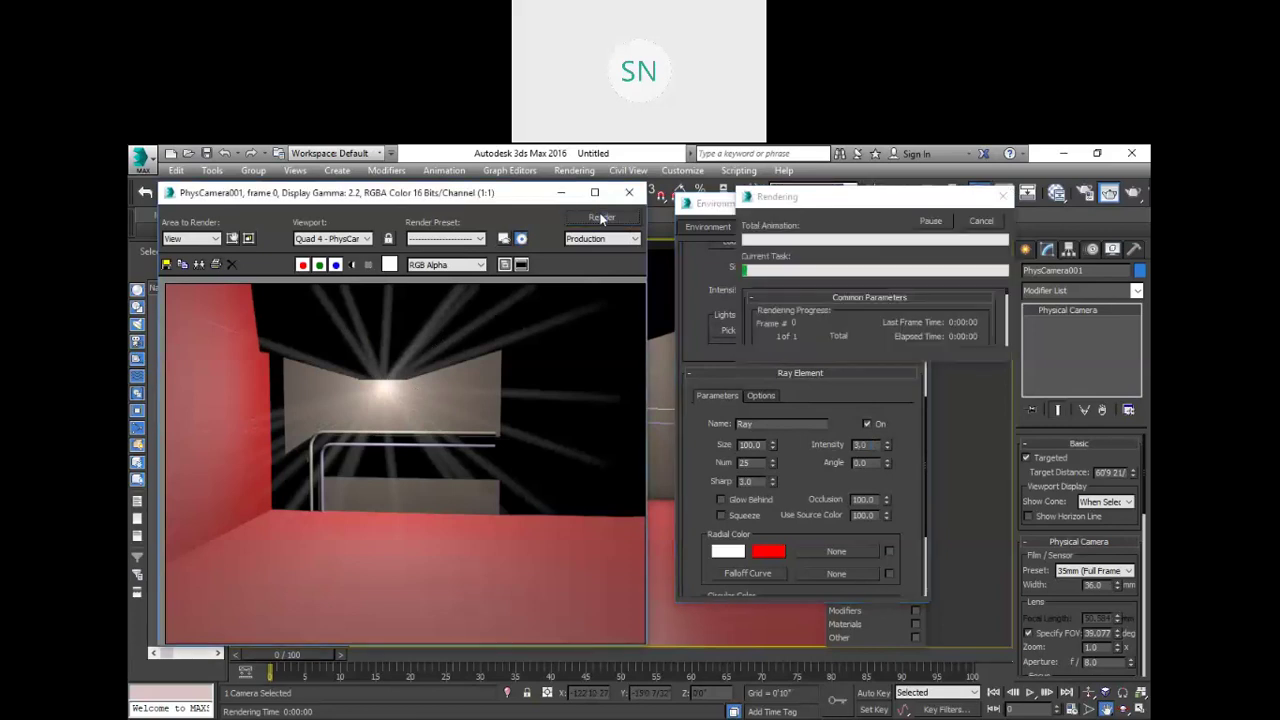
pyautogui.doubleClick(862, 444)
pyautogui.write('2')
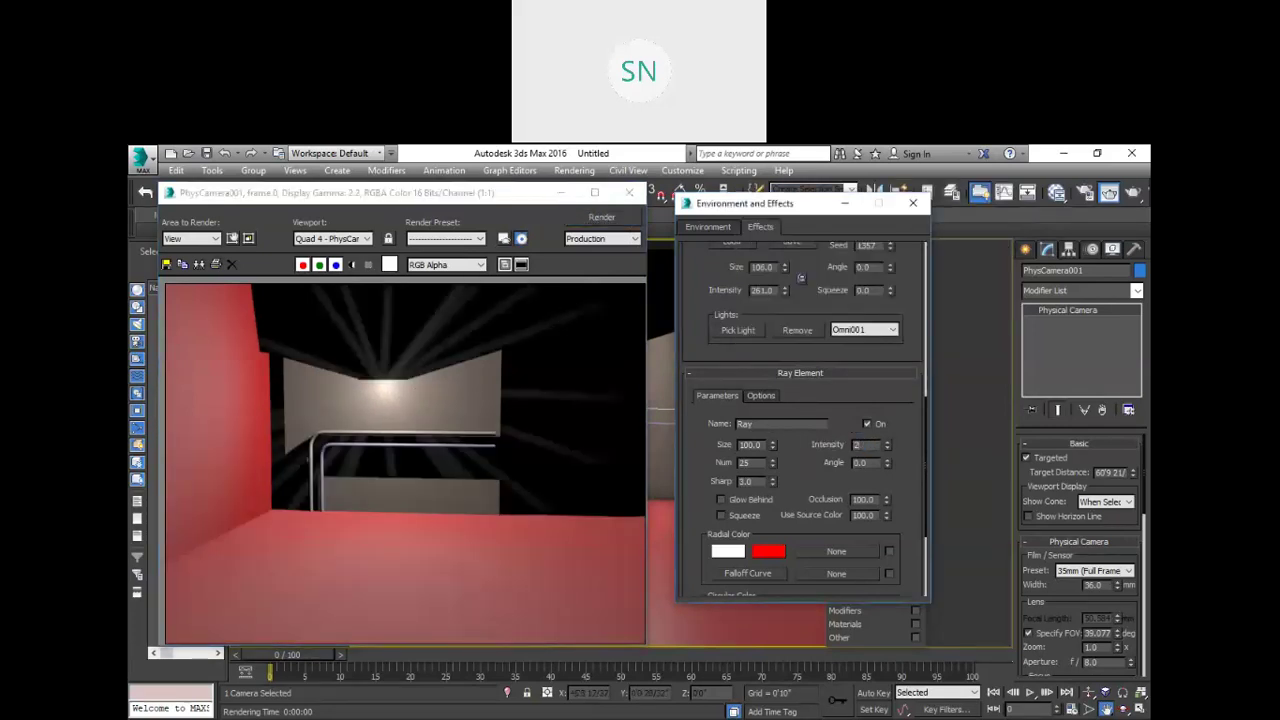
pyautogui.click(601, 217)
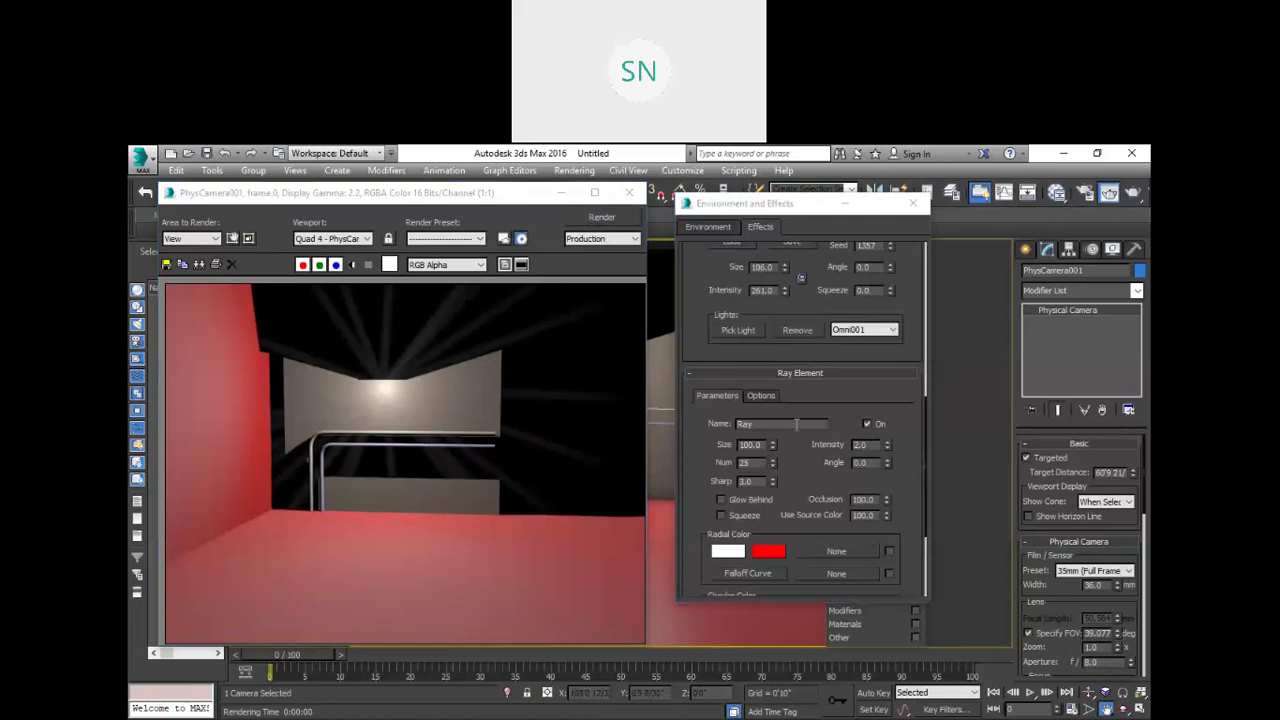
# Step: Change the rays' centre colour from white to blue and re-render
pyautogui.scroll(5, 818, 425)
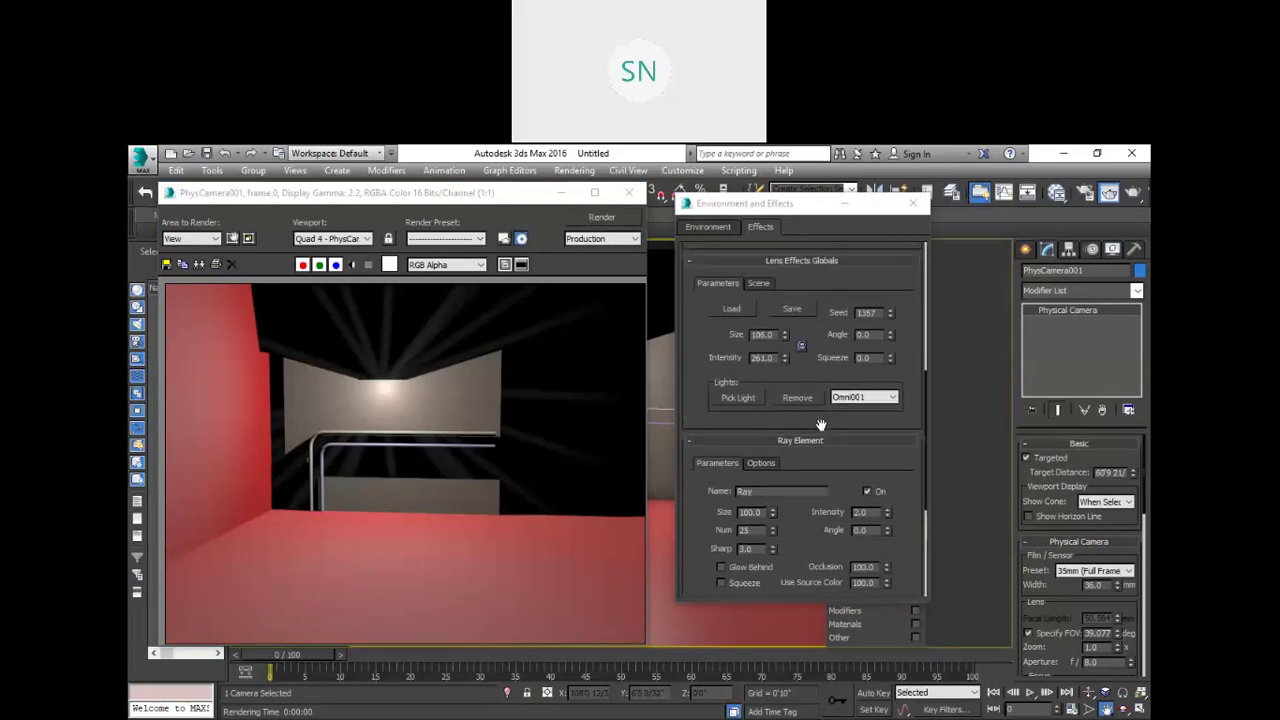
pyautogui.scroll(2, 820, 425)
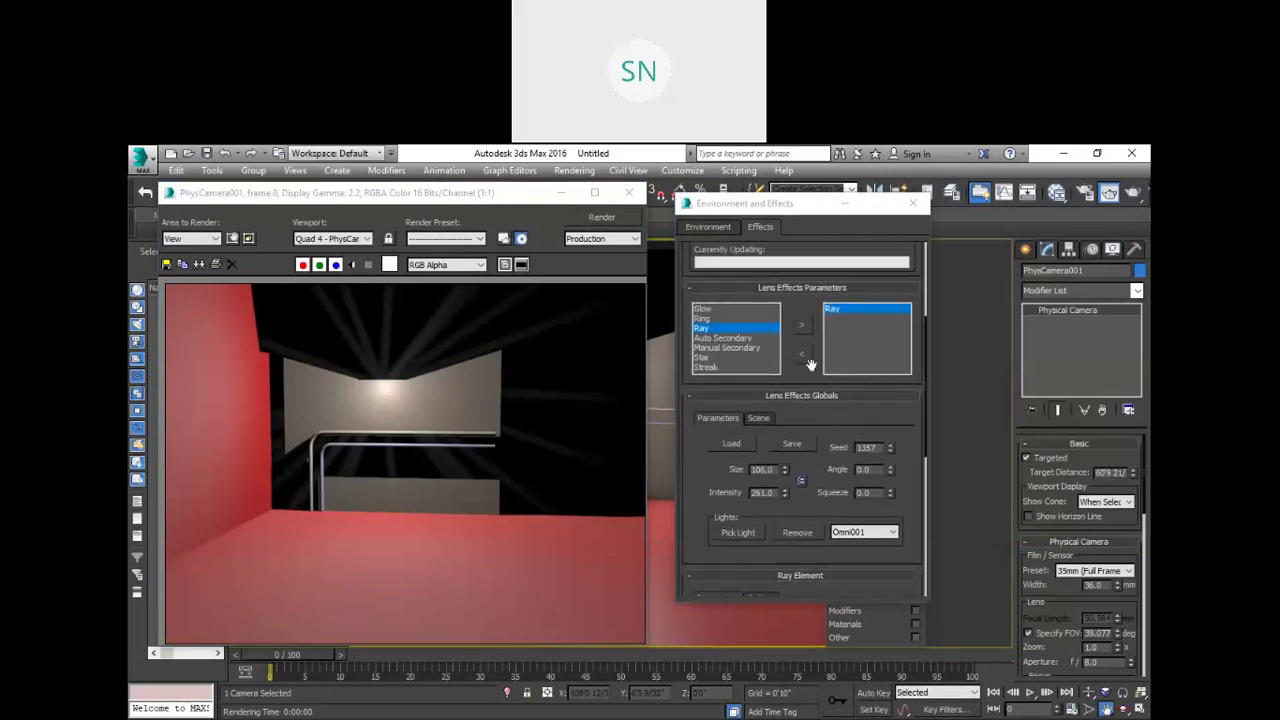
pyautogui.scroll(-5, 800, 400)
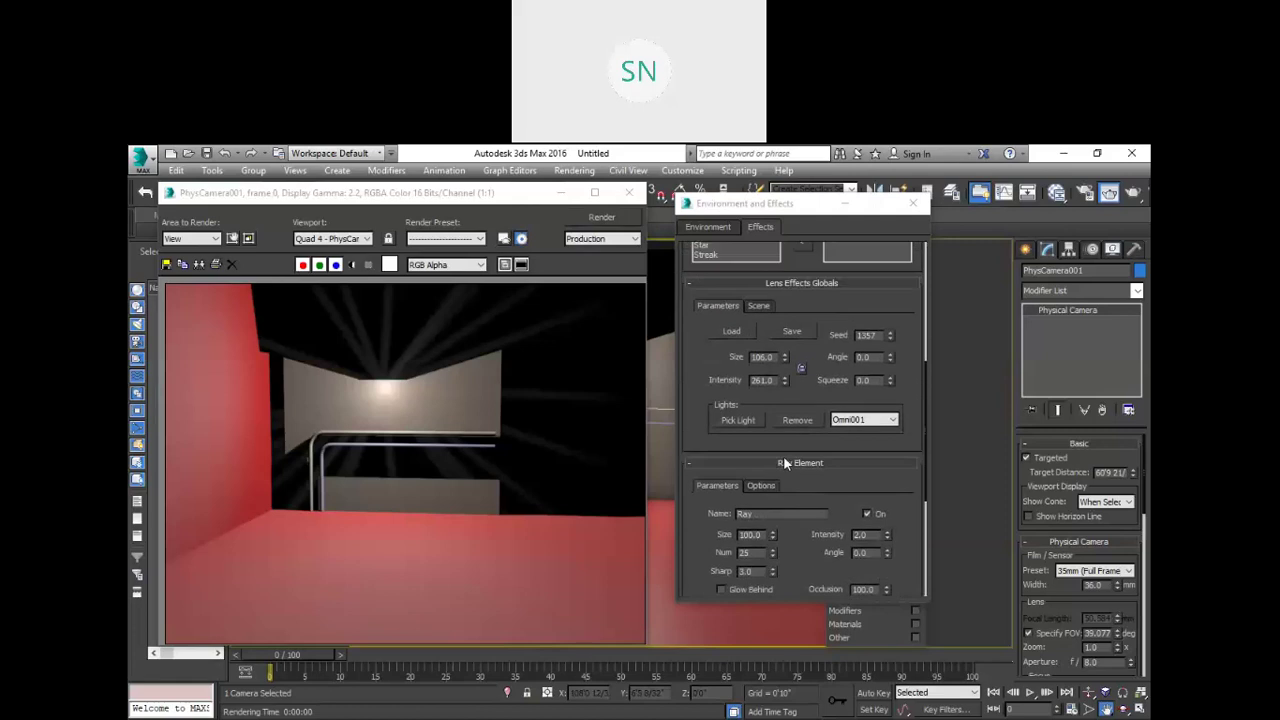
pyautogui.scroll(-10, 783, 454)
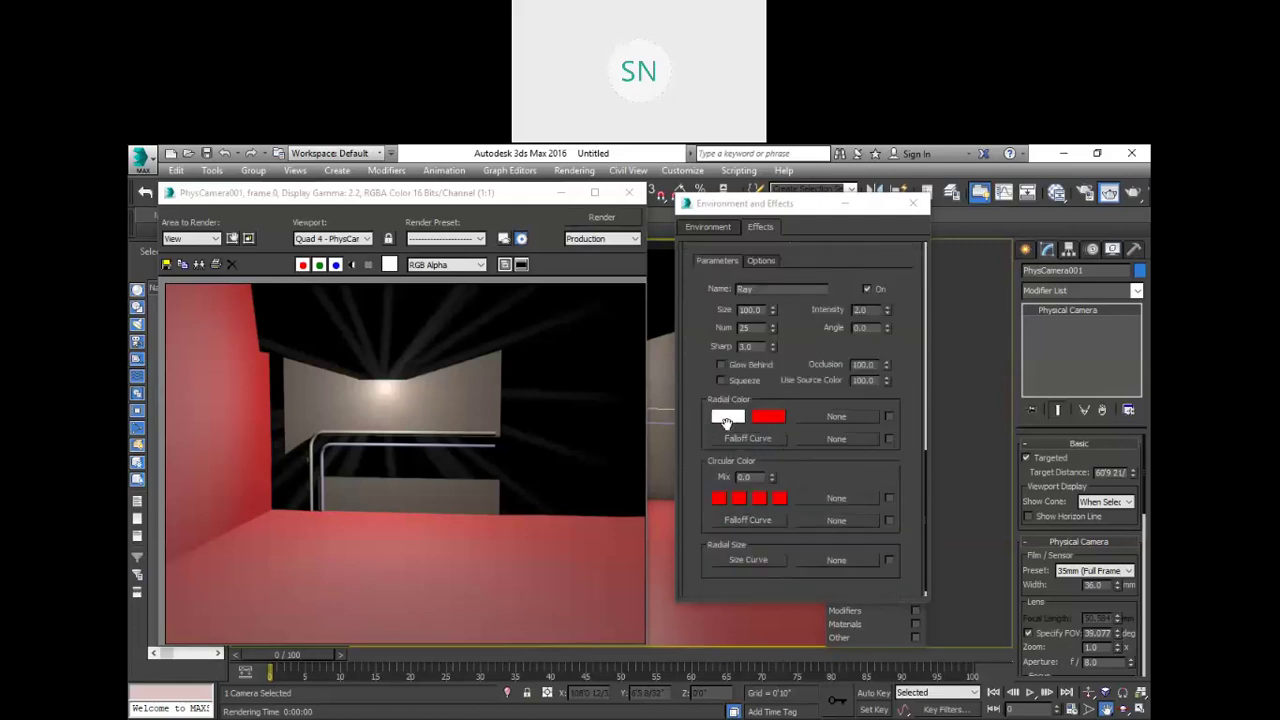
pyautogui.scroll(1, 728, 420)
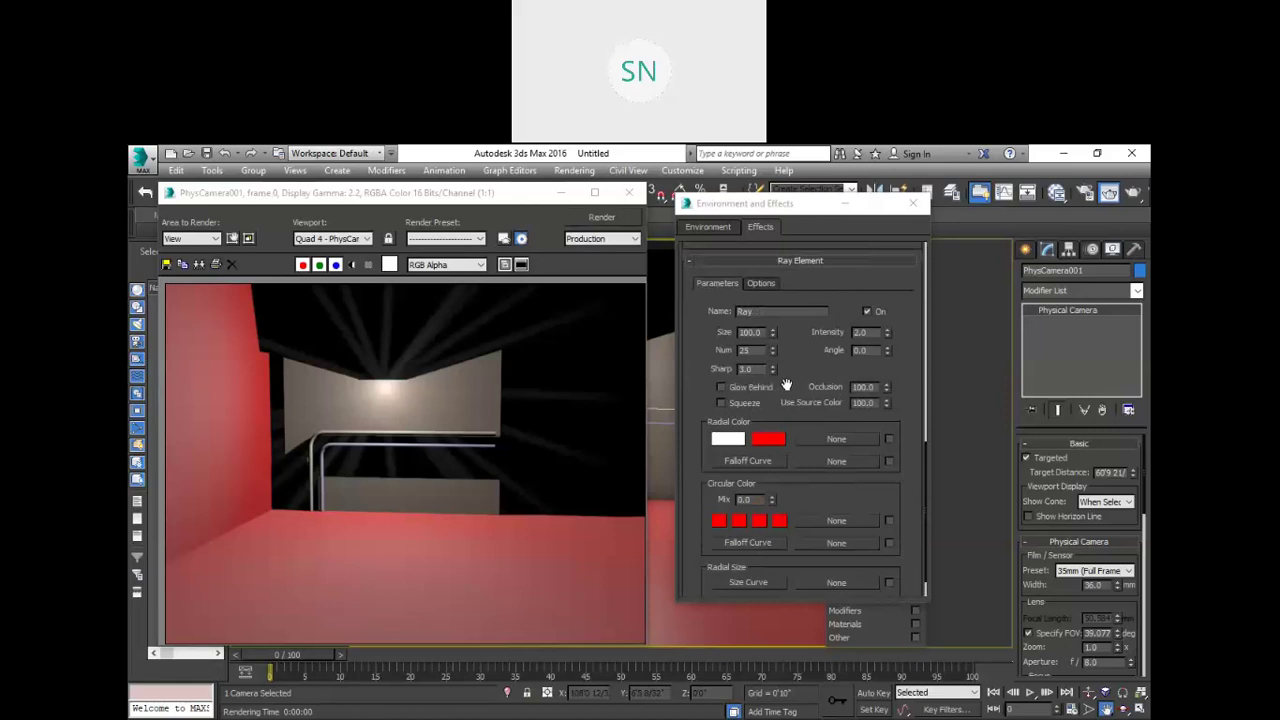
pyautogui.scroll(2, 786, 383)
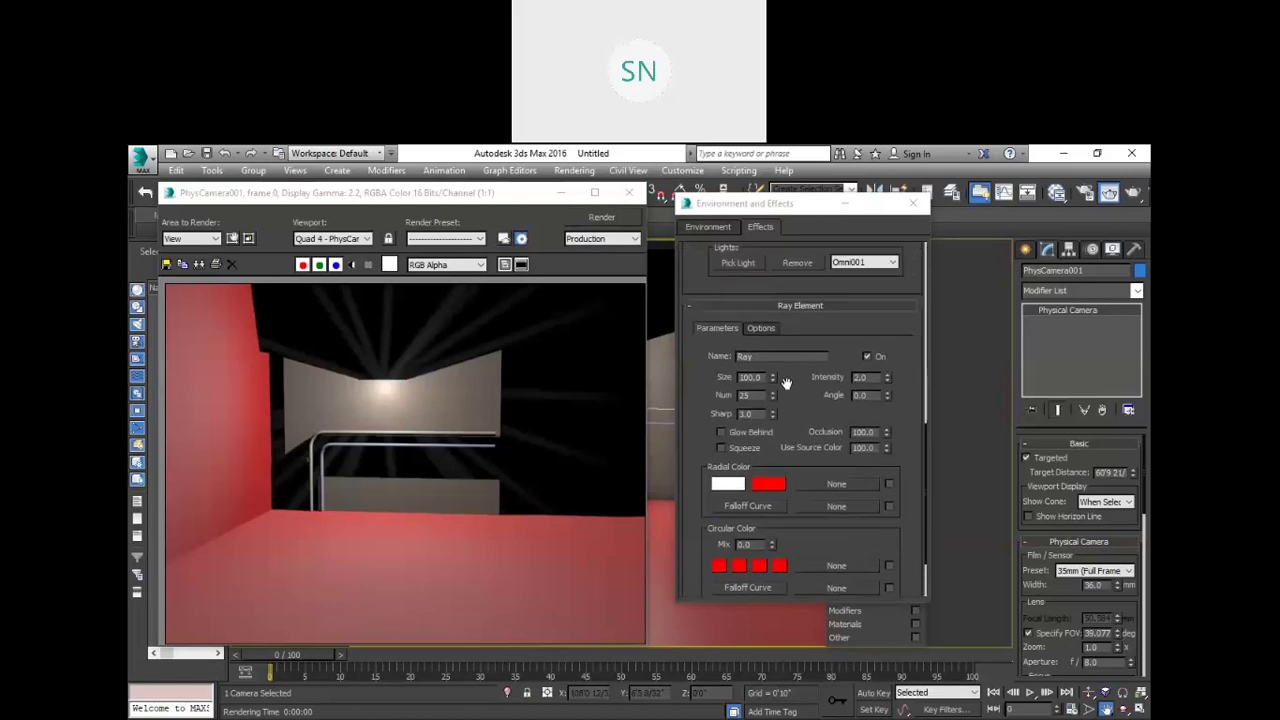
pyautogui.click(729, 490)
pyautogui.moveTo(527, 288); pyautogui.dragTo(511, 250)
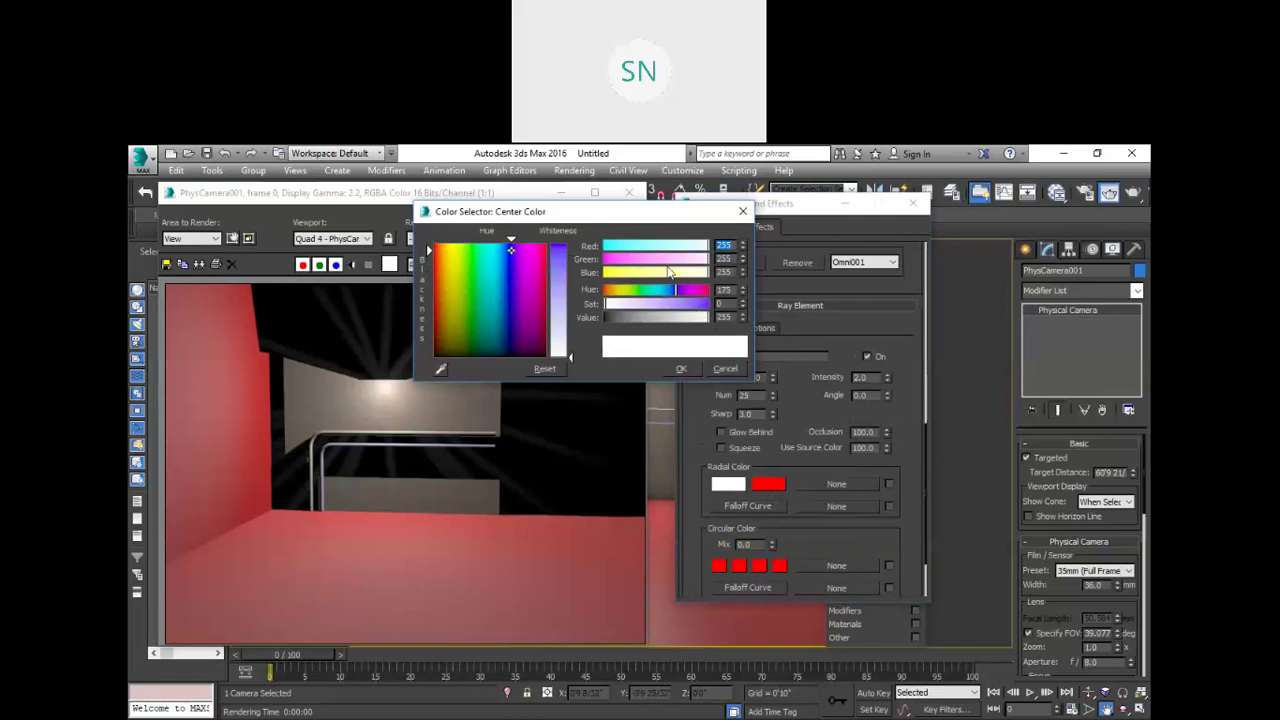
pyautogui.moveTo(684, 304); pyautogui.dragTo(715, 349)
pyautogui.click(681, 369)
pyautogui.click(603, 218)
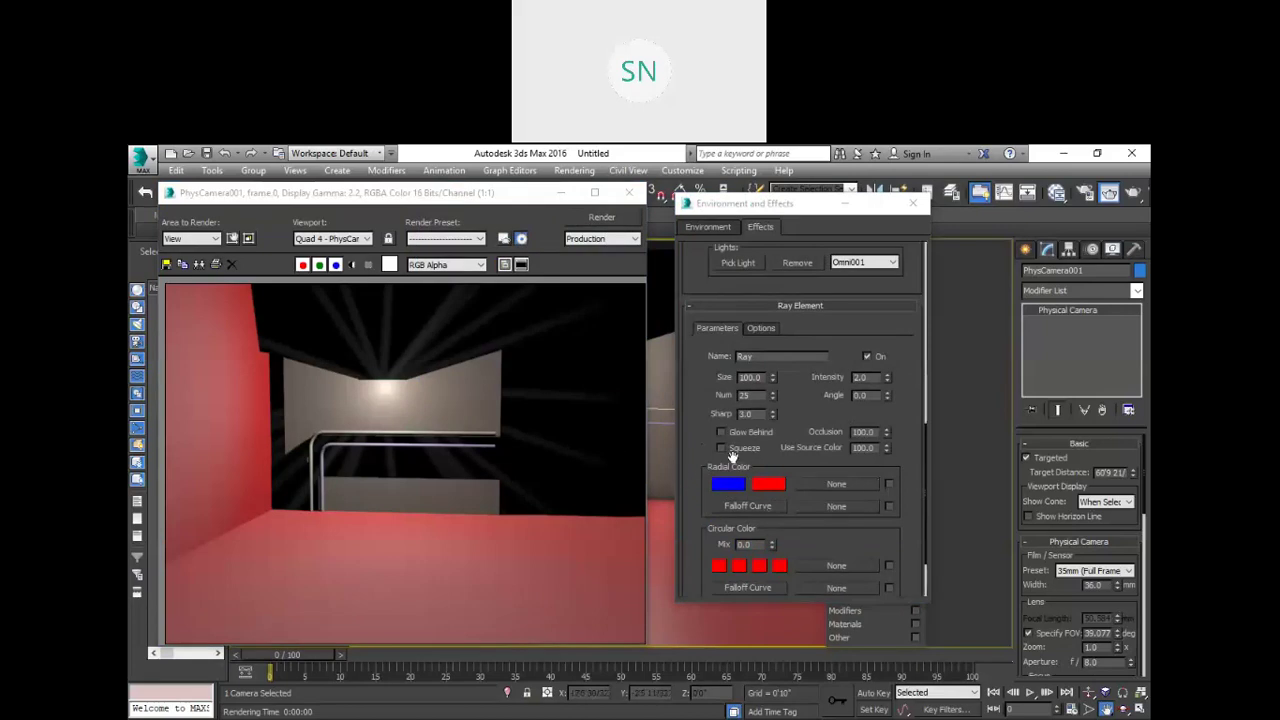
# Step: Set ray intensity to 5 and sharpness to 10, then re-render
pyautogui.click(808, 380)
pyautogui.write('5')
pyautogui.press('Return')
pyautogui.doubleClick(752, 414)
pyautogui.write('10')
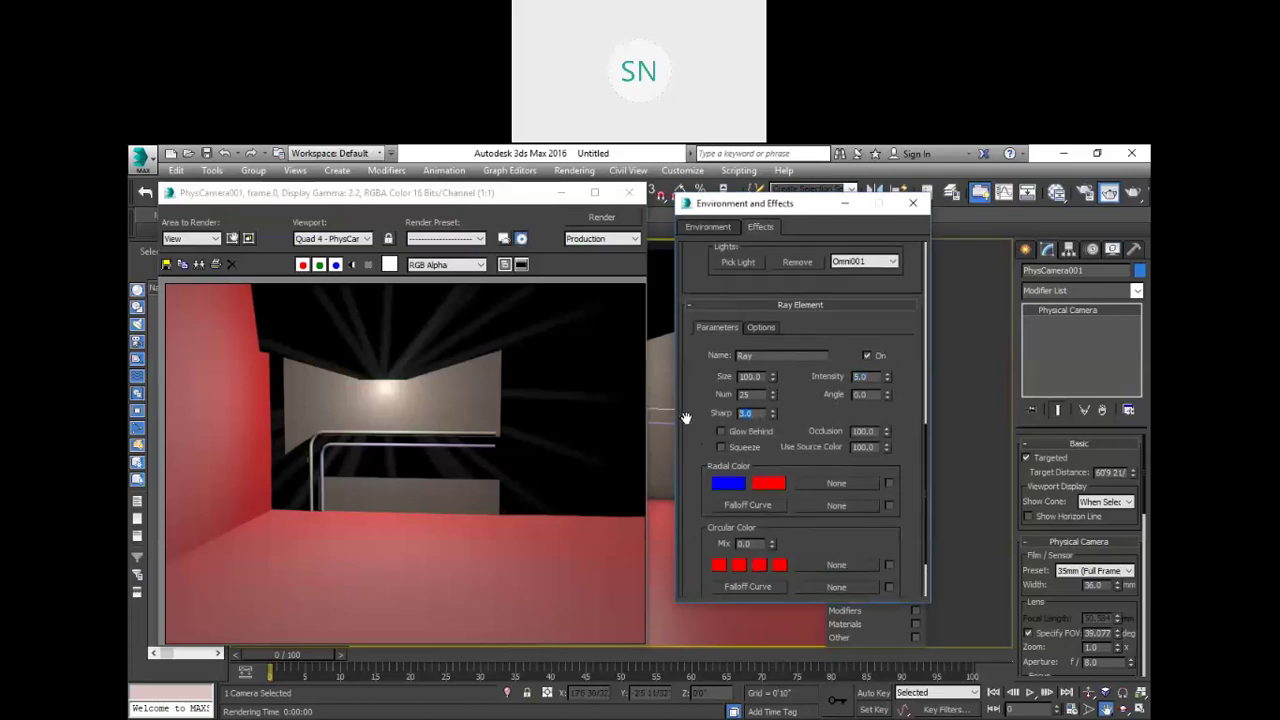
pyautogui.click(621, 222)
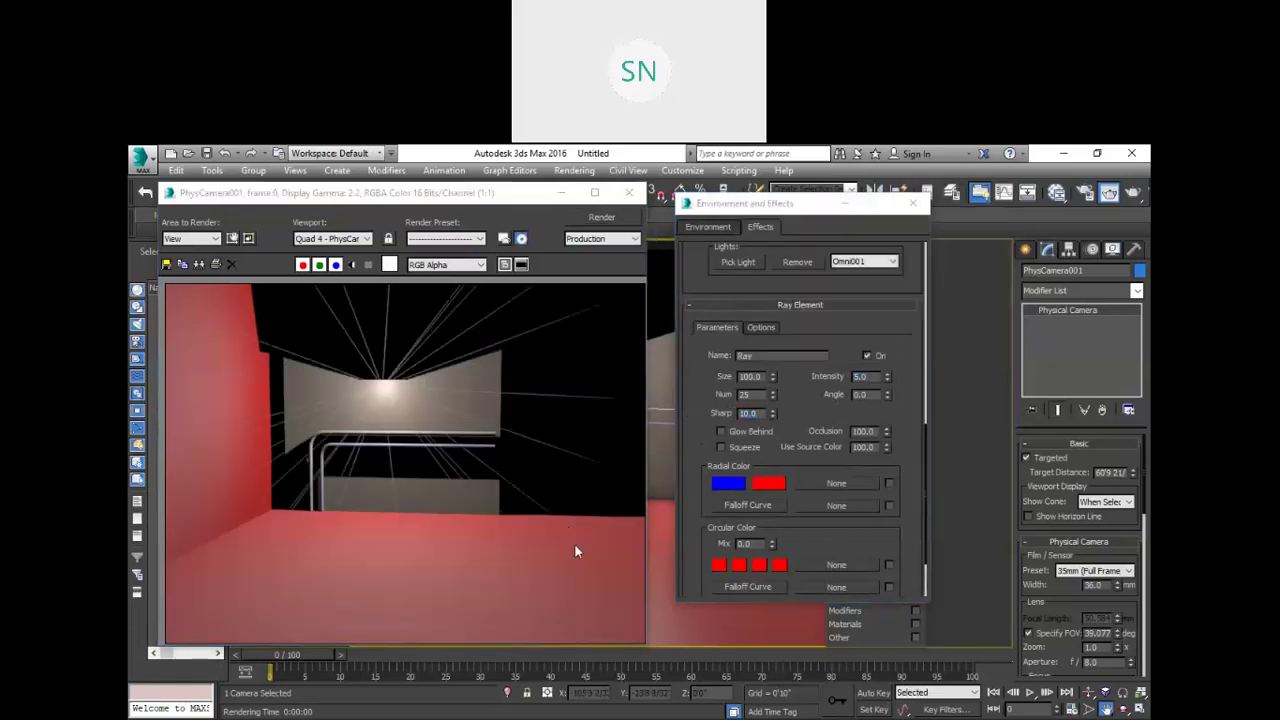
# Step: Swap the Ray effect for Auto Secondary and render the frame with flare rings
pyautogui.scroll(-2, 775, 509)
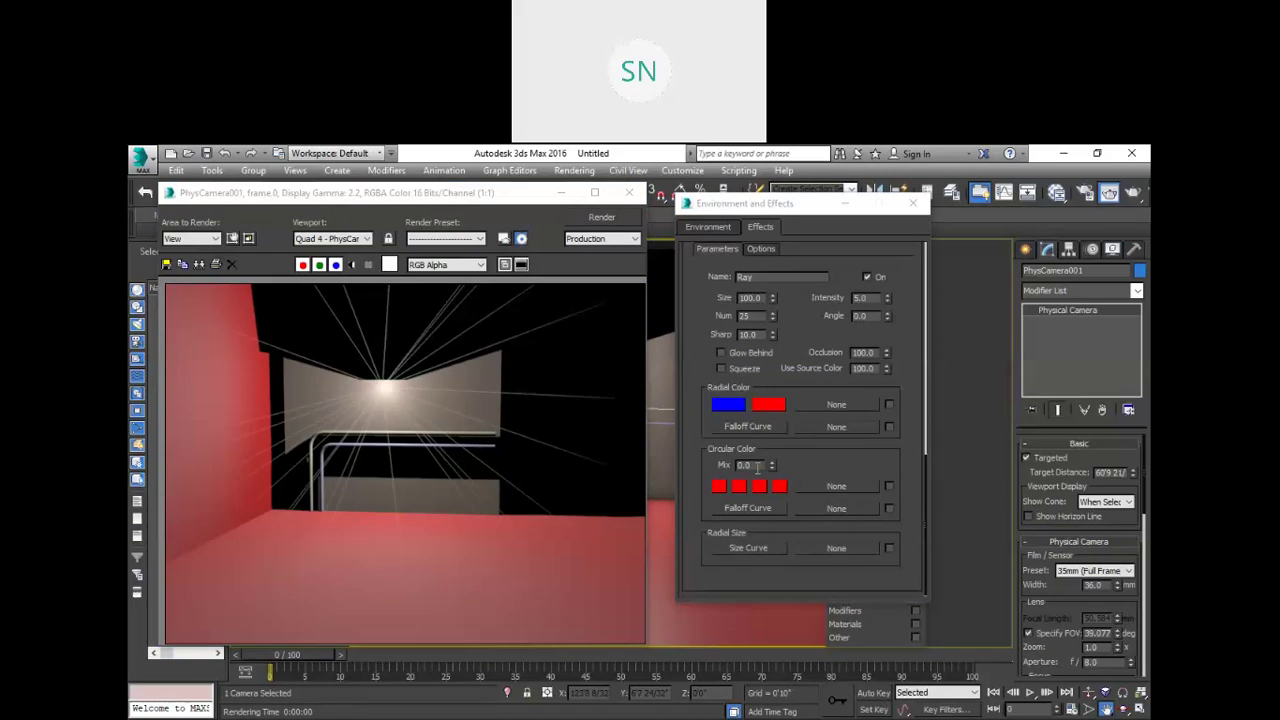
pyautogui.scroll(3, 775, 509)
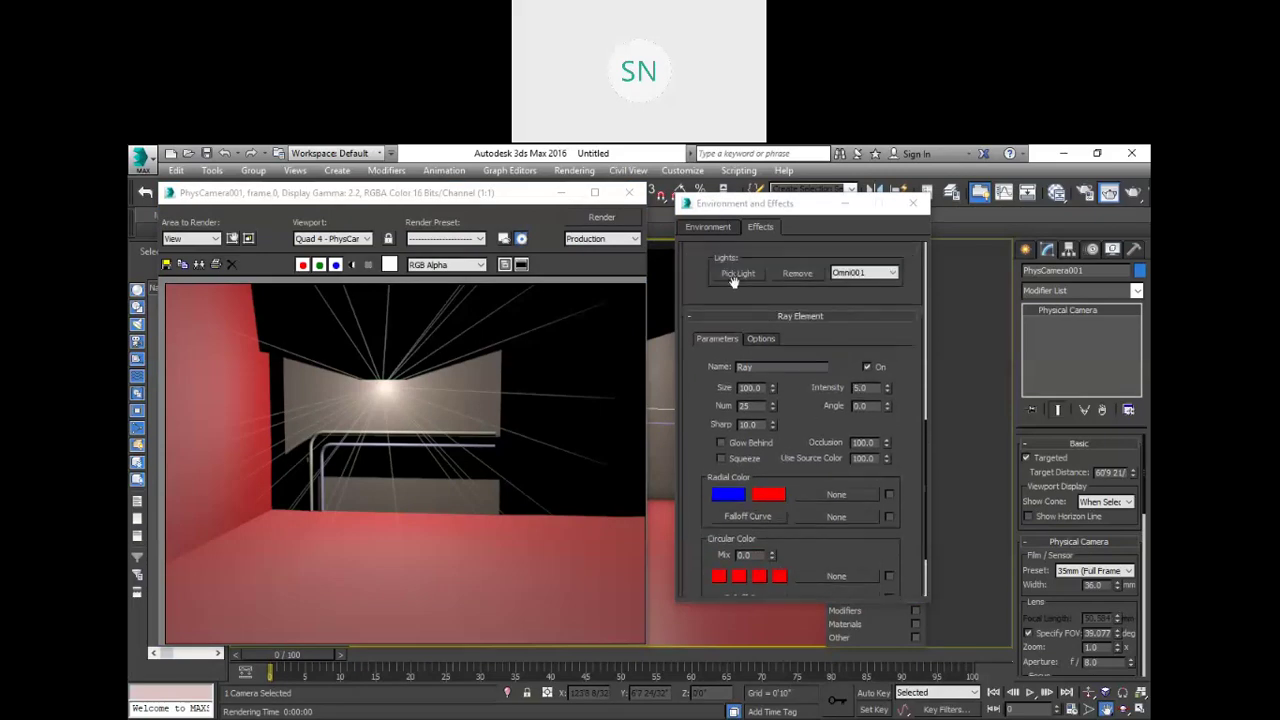
pyautogui.scroll(10, 790, 290)
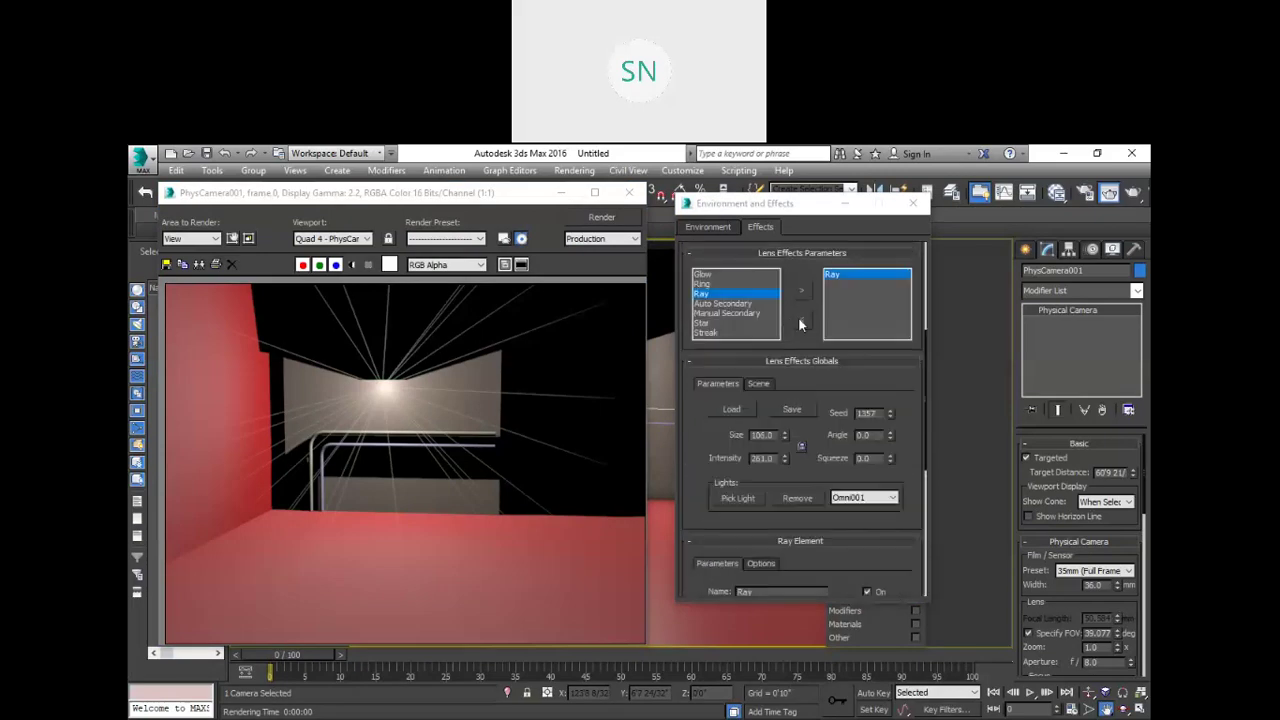
pyautogui.click(803, 320)
pyautogui.click(725, 366)
pyautogui.click(800, 350)
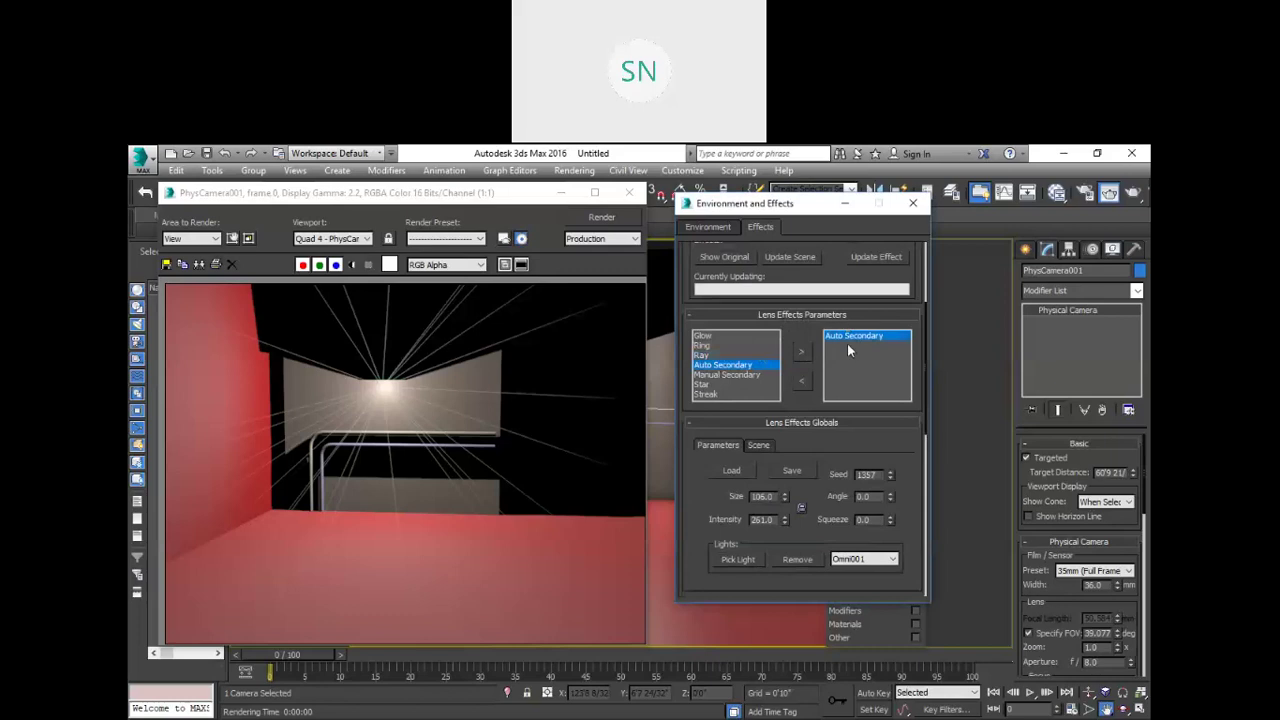
pyautogui.click(601, 217)
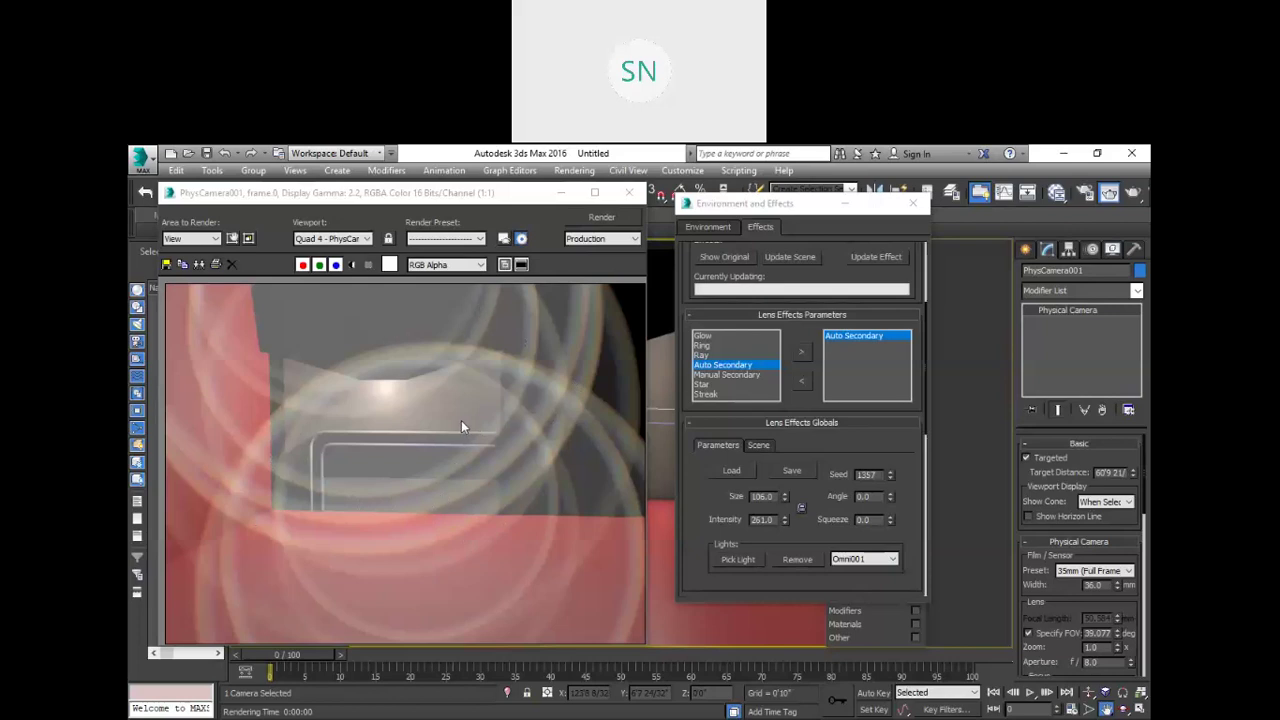
# Step: Edit the Auto Secondary Min and Max flare sizes and re-render
pyautogui.scroll(-5, 727, 413)
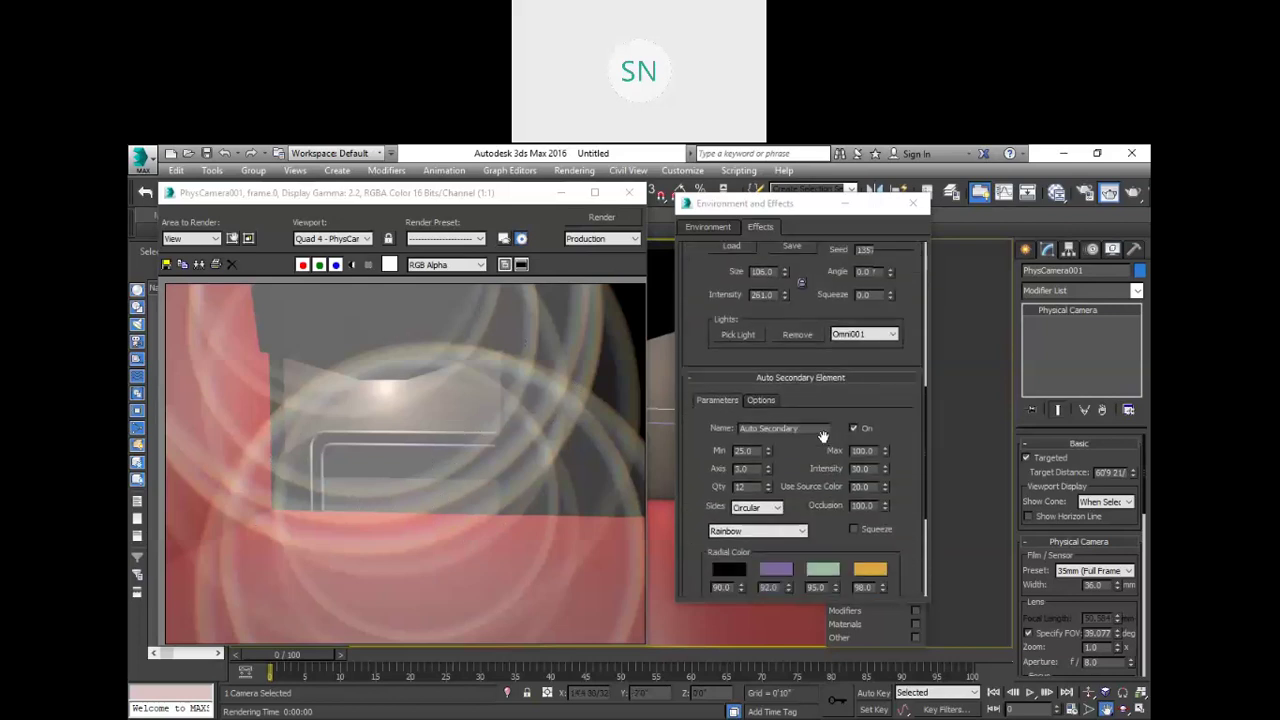
pyautogui.scroll(-3, 772, 411)
pyautogui.scroll(-2, 772, 418)
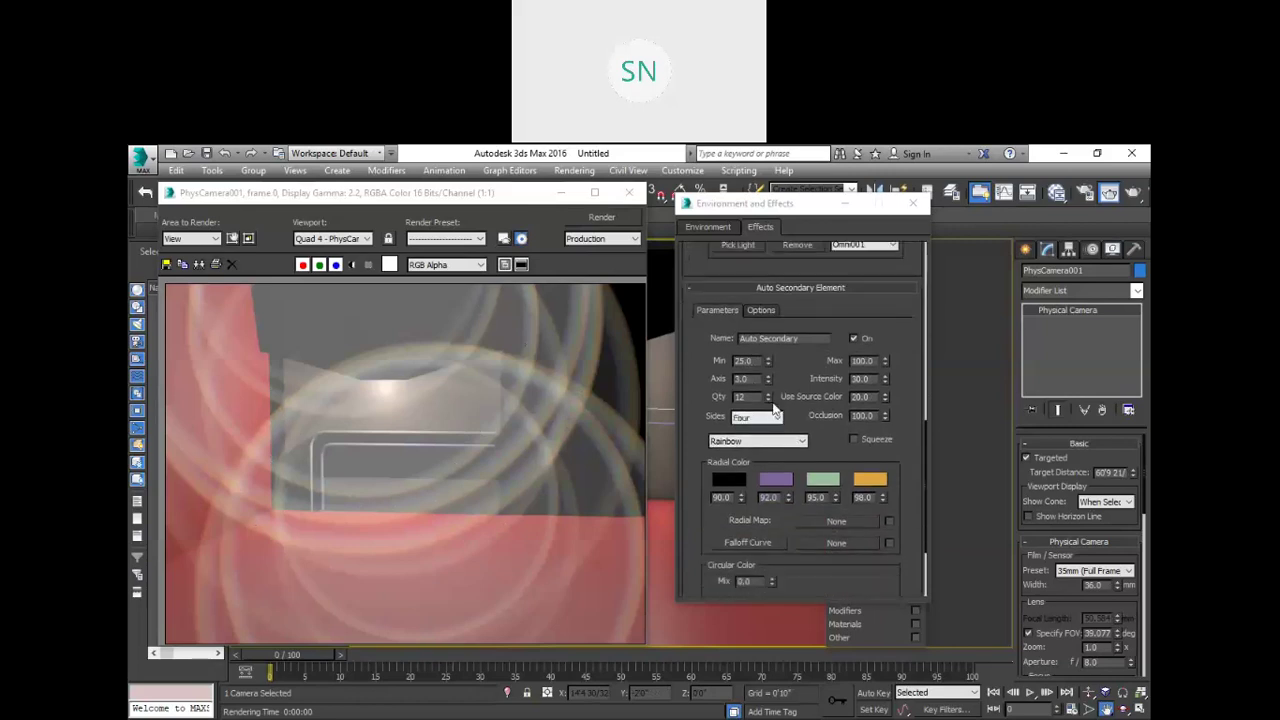
pyautogui.scroll(2, 789, 310)
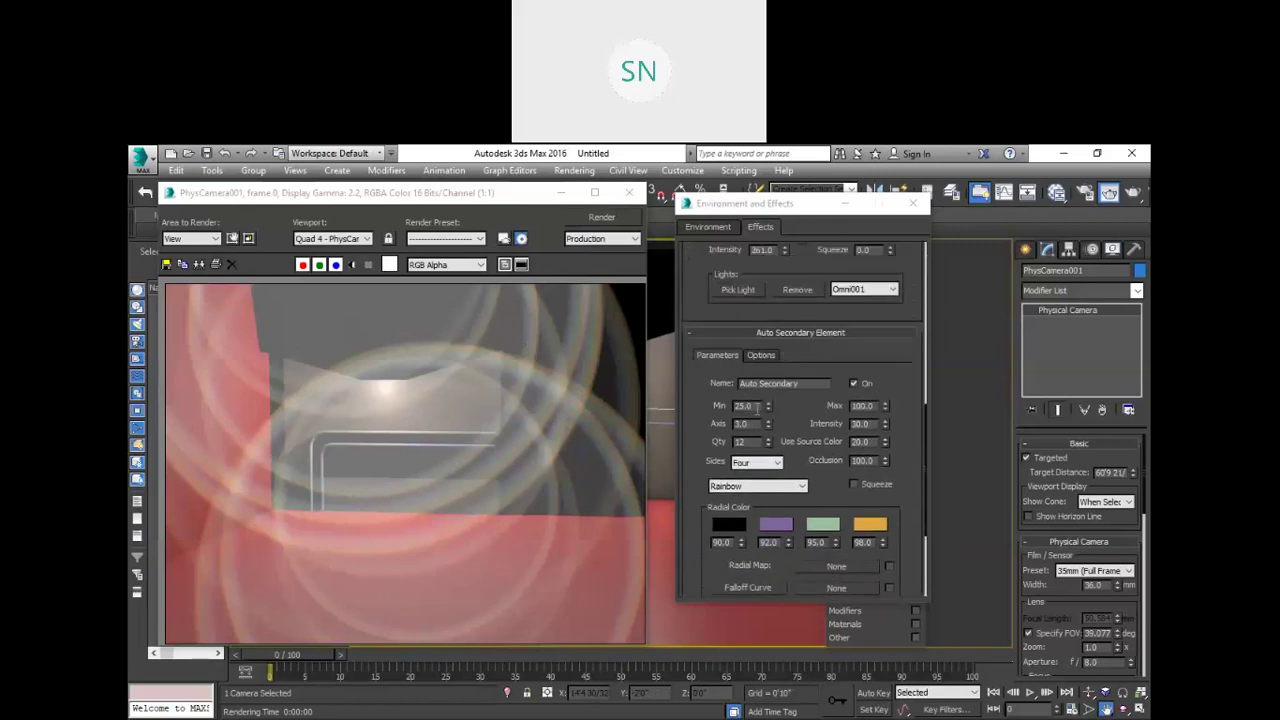
pyautogui.scroll(1, 765, 405)
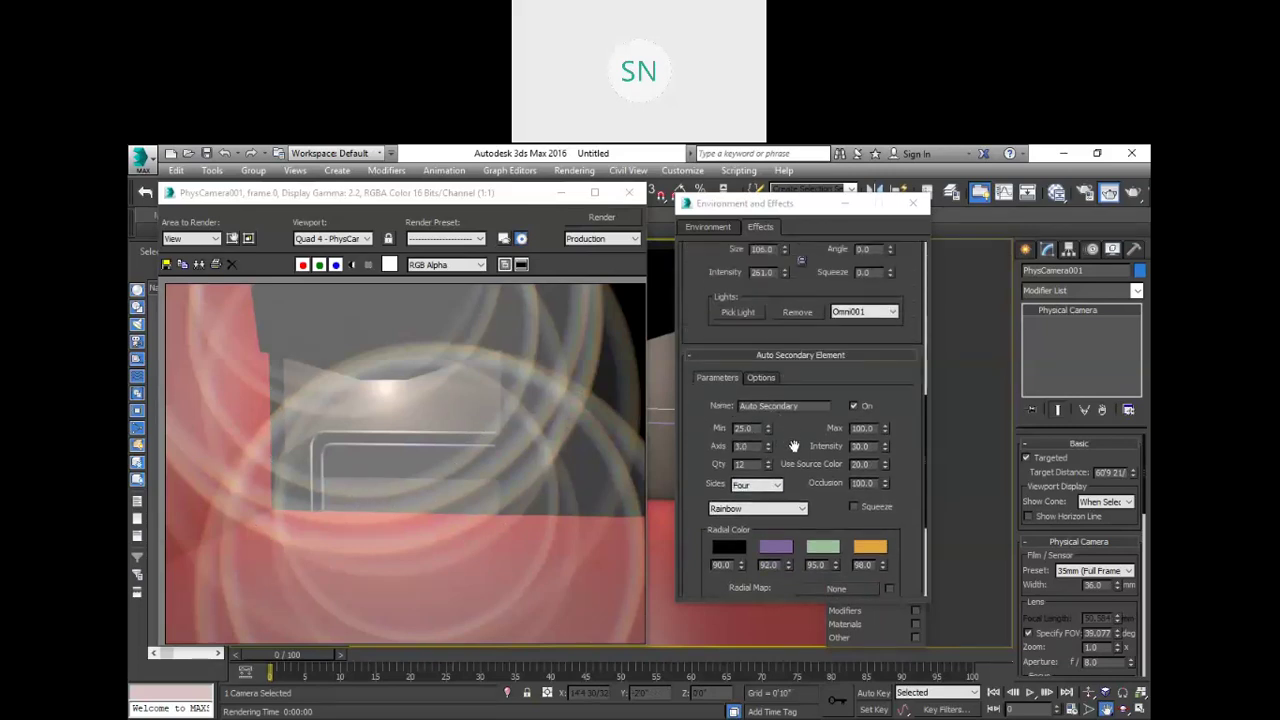
pyautogui.scroll(3, 793, 446)
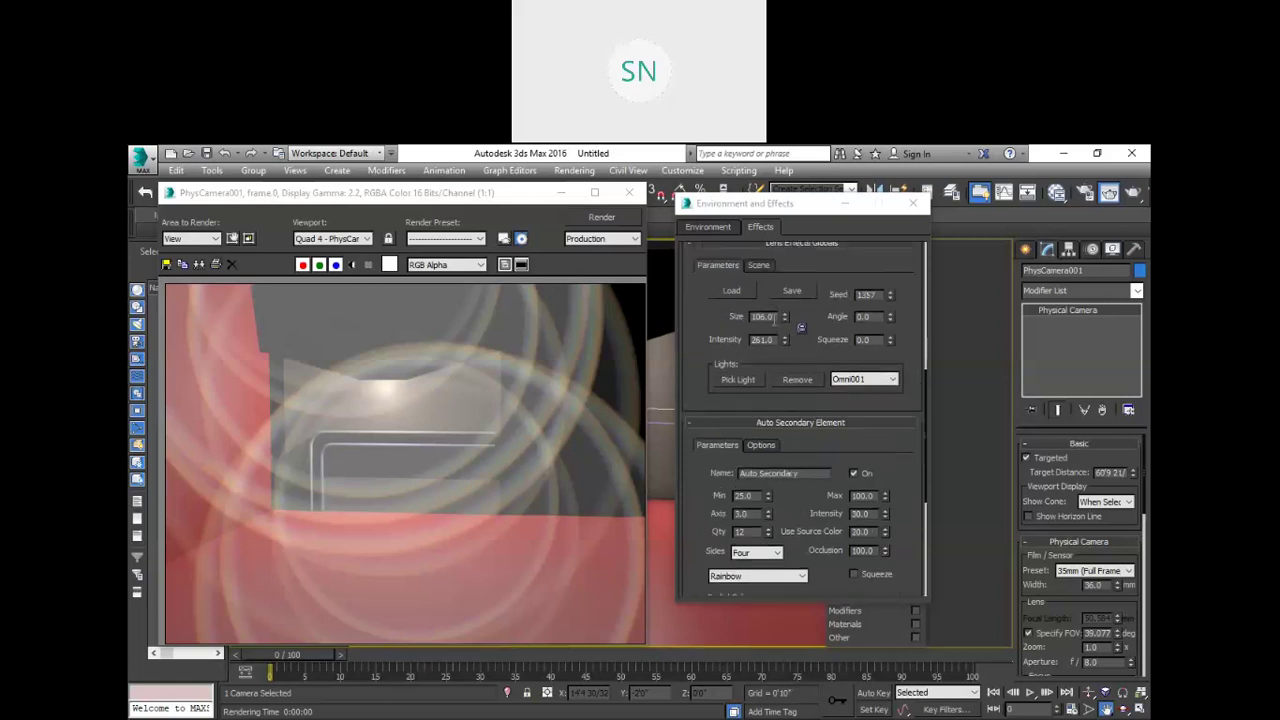
pyautogui.scroll(-3, 816, 378)
pyautogui.click(758, 428)
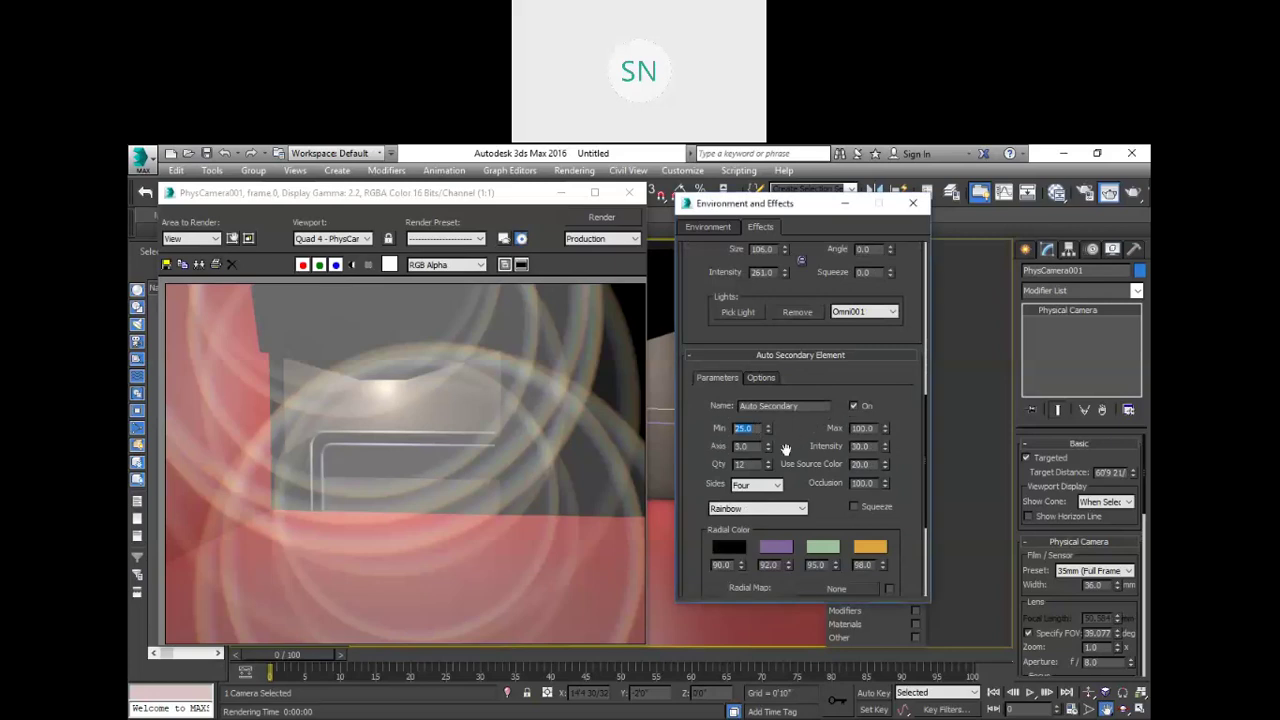
pyautogui.write('1')
pyautogui.click(866, 429)
pyautogui.write('5')
pyautogui.click(603, 220)
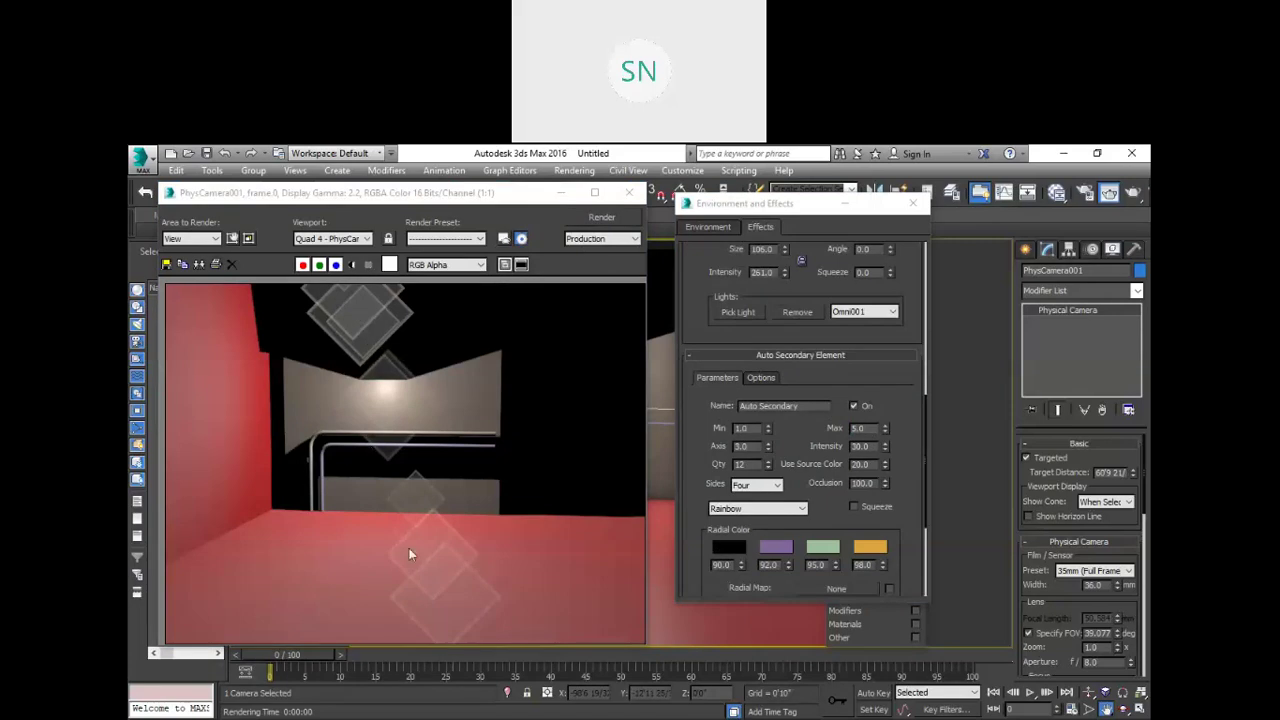
# Step: Reduce the Min flare size further, set Axis to 5.0, and re-render
pyautogui.doubleClick(752, 428)
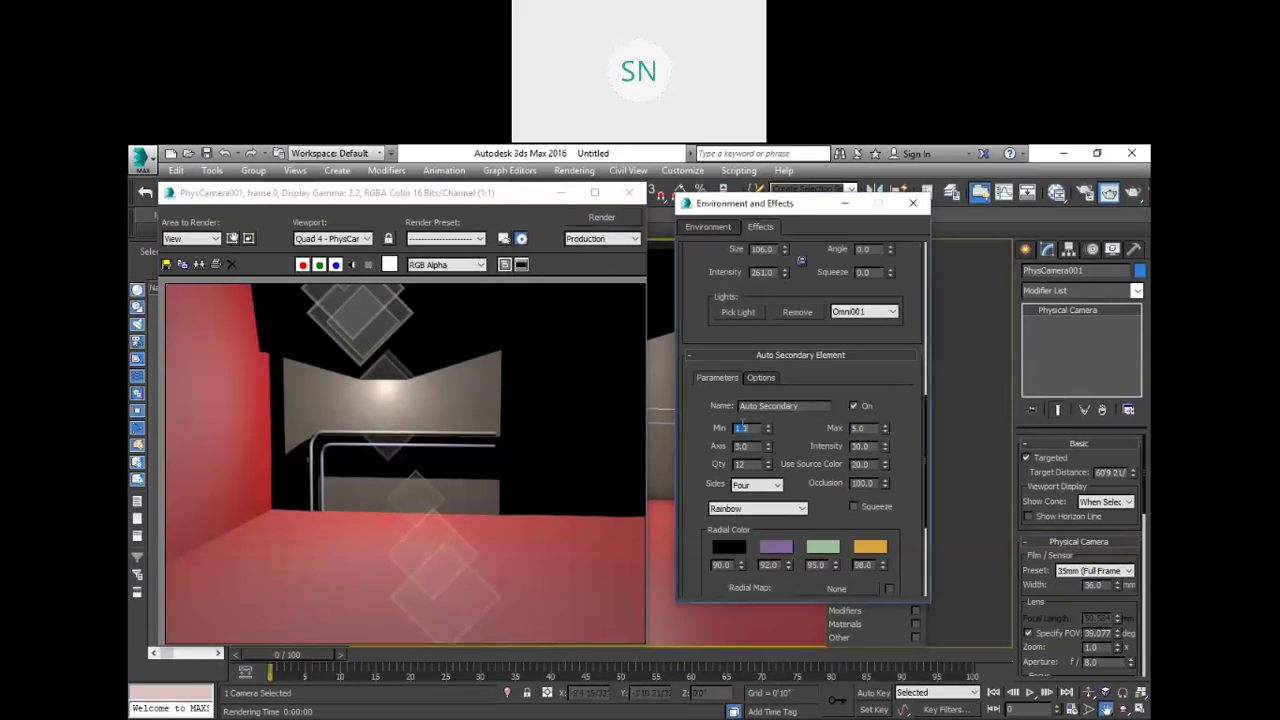
pyautogui.write('0.')
pyautogui.write('1')
pyautogui.click(593, 220)
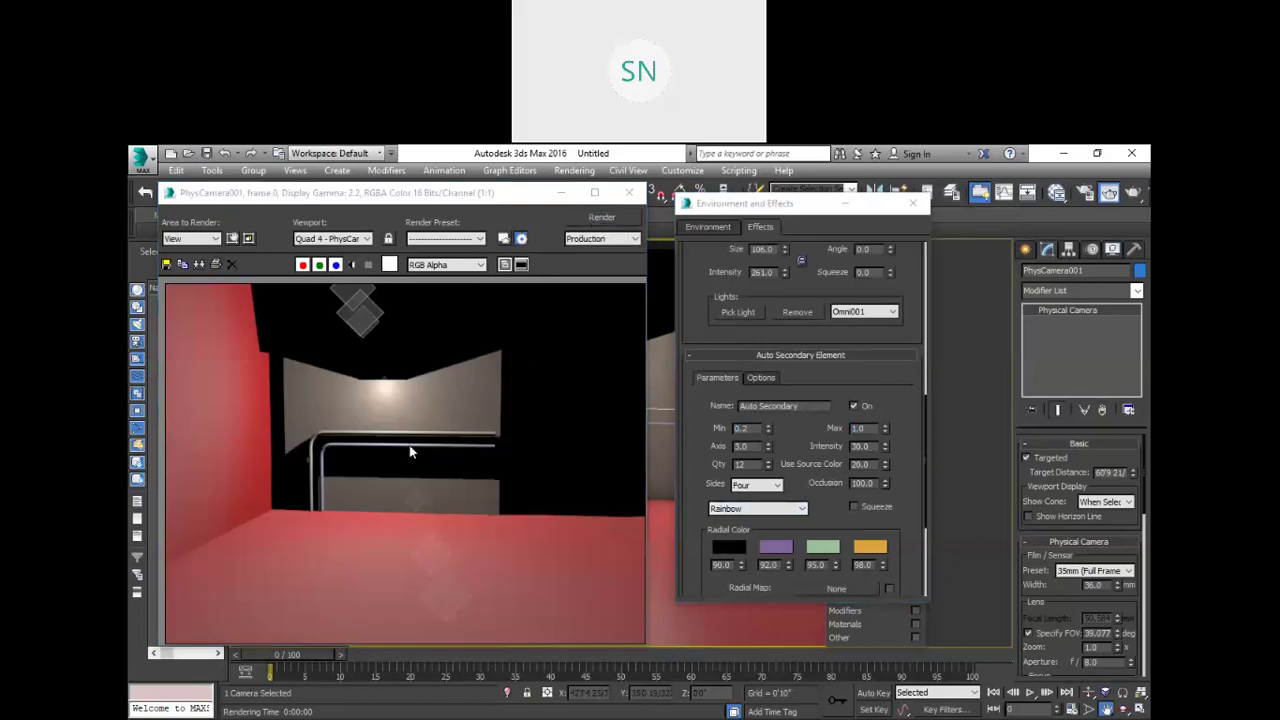
pyautogui.doubleClick(750, 446)
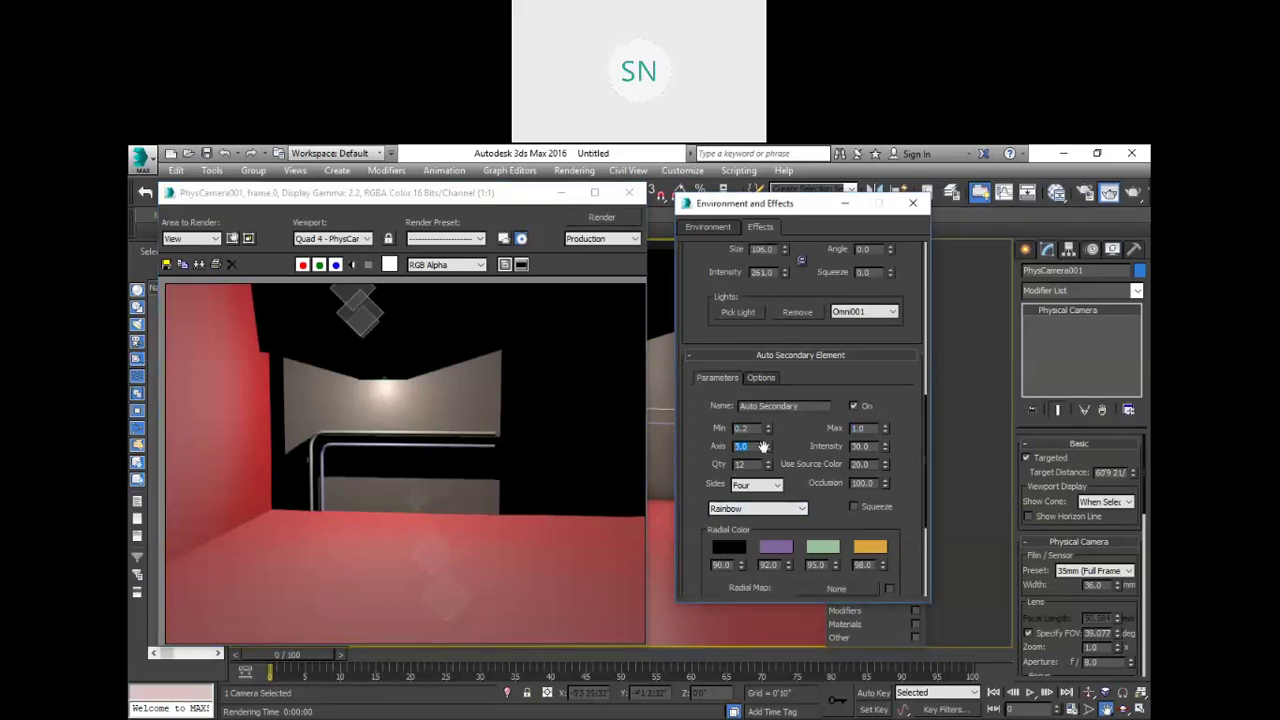
pyautogui.write('5')
pyautogui.click(601, 218)
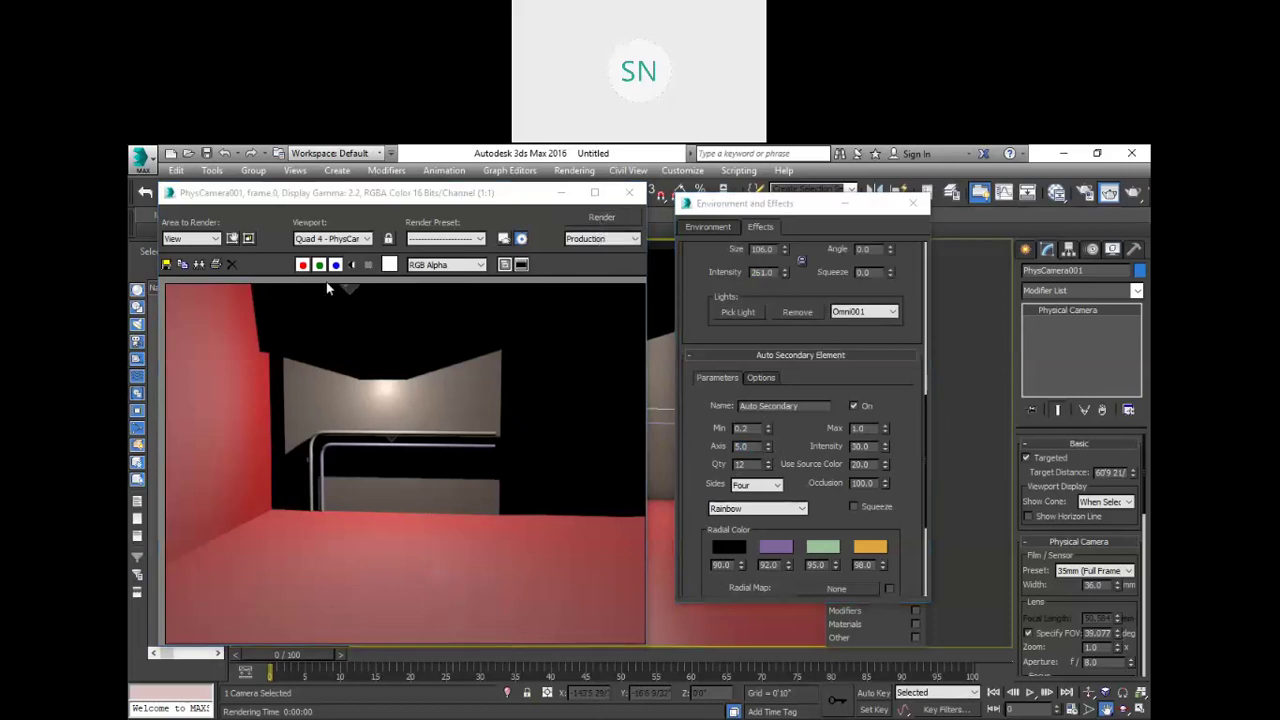
# Step: Try an auto secondary Axis of 1.0, then restore it to 2.0, rendering each
pyautogui.click(755, 452)
pyautogui.moveTo(756, 450); pyautogui.dragTo(724, 438)
pyautogui.write('1')
pyautogui.click(602, 217)
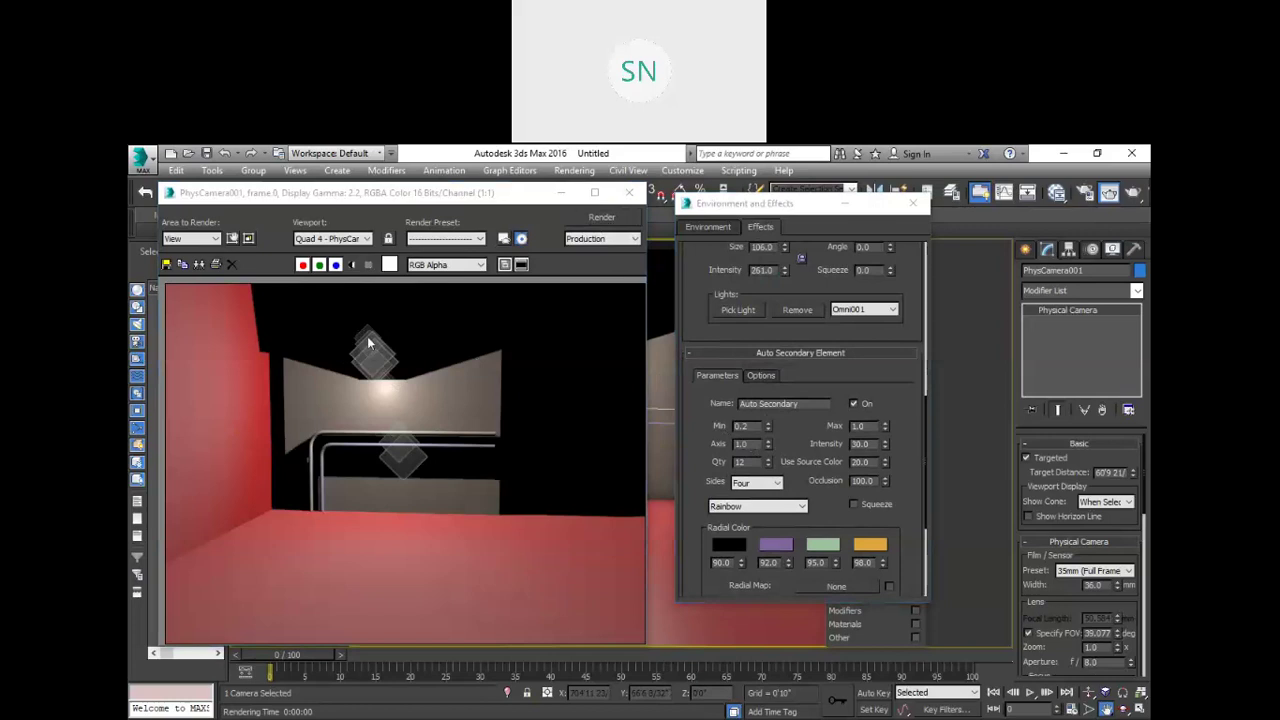
pyautogui.moveTo(755, 443); pyautogui.dragTo(713, 440)
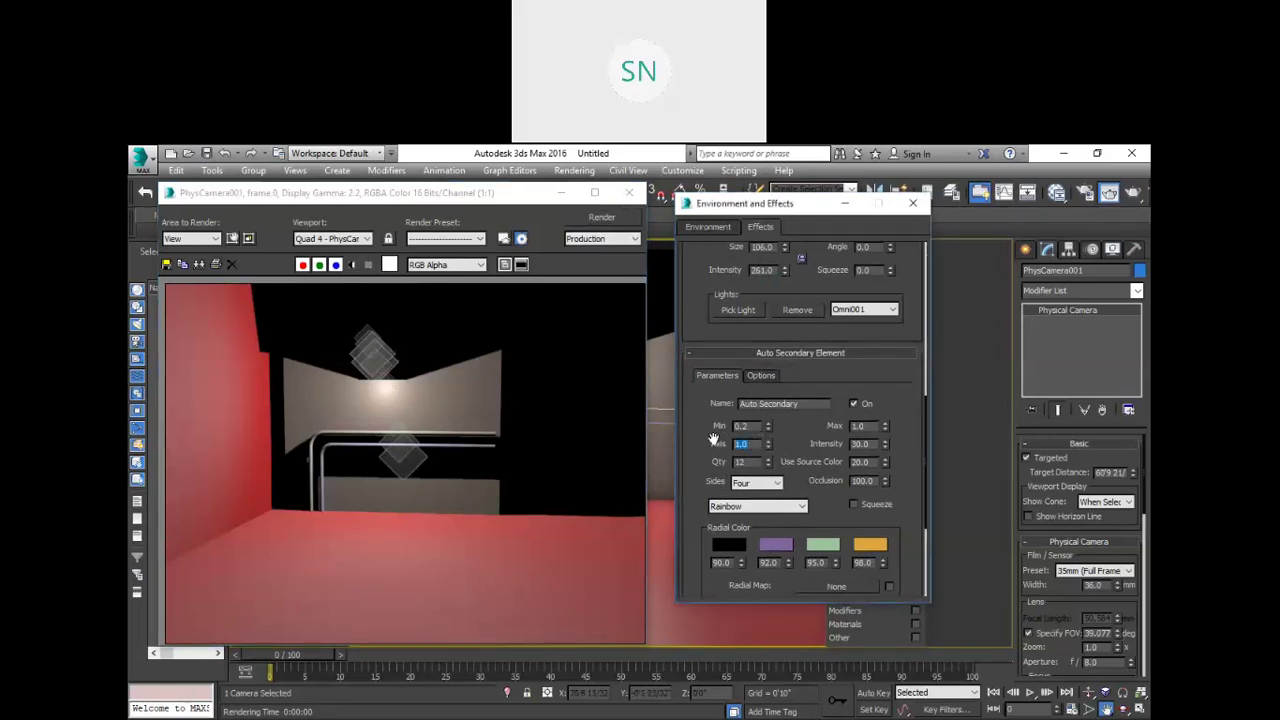
pyautogui.write('2')
pyautogui.click(602, 218)
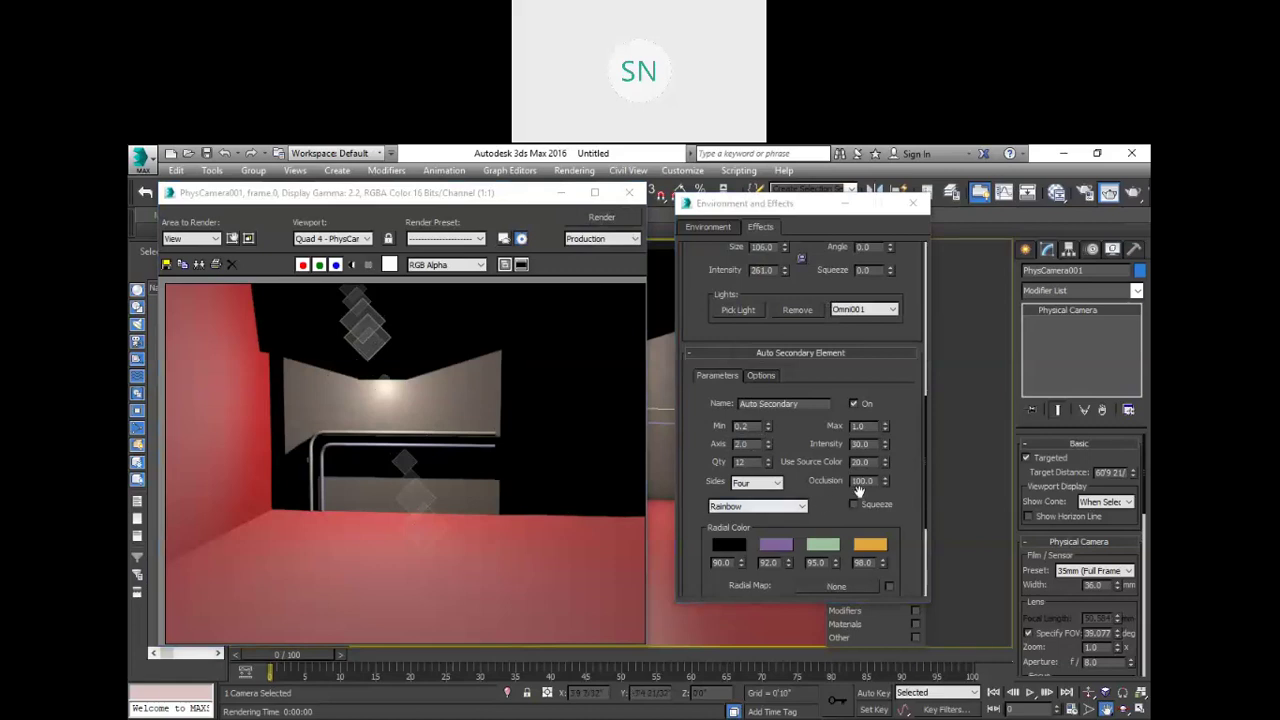
# Step: Set the auto secondary flare quantity to 3 and re-render the room
pyautogui.moveTo(808, 434); pyautogui.dragTo(784, 421)
pyautogui.doubleClick(872, 429)
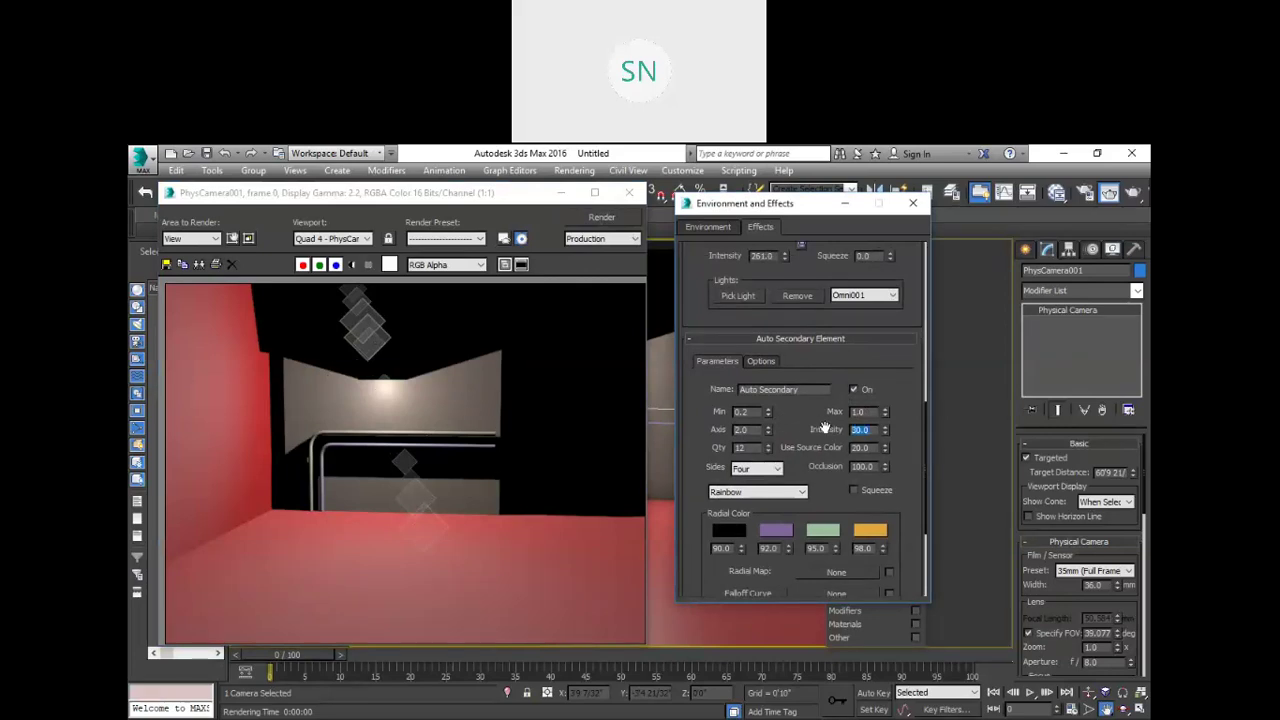
pyautogui.doubleClick(862, 447)
pyautogui.doubleClick(866, 466)
pyautogui.doubleClick(739, 447)
pyautogui.write('3')
pyautogui.press('Return')
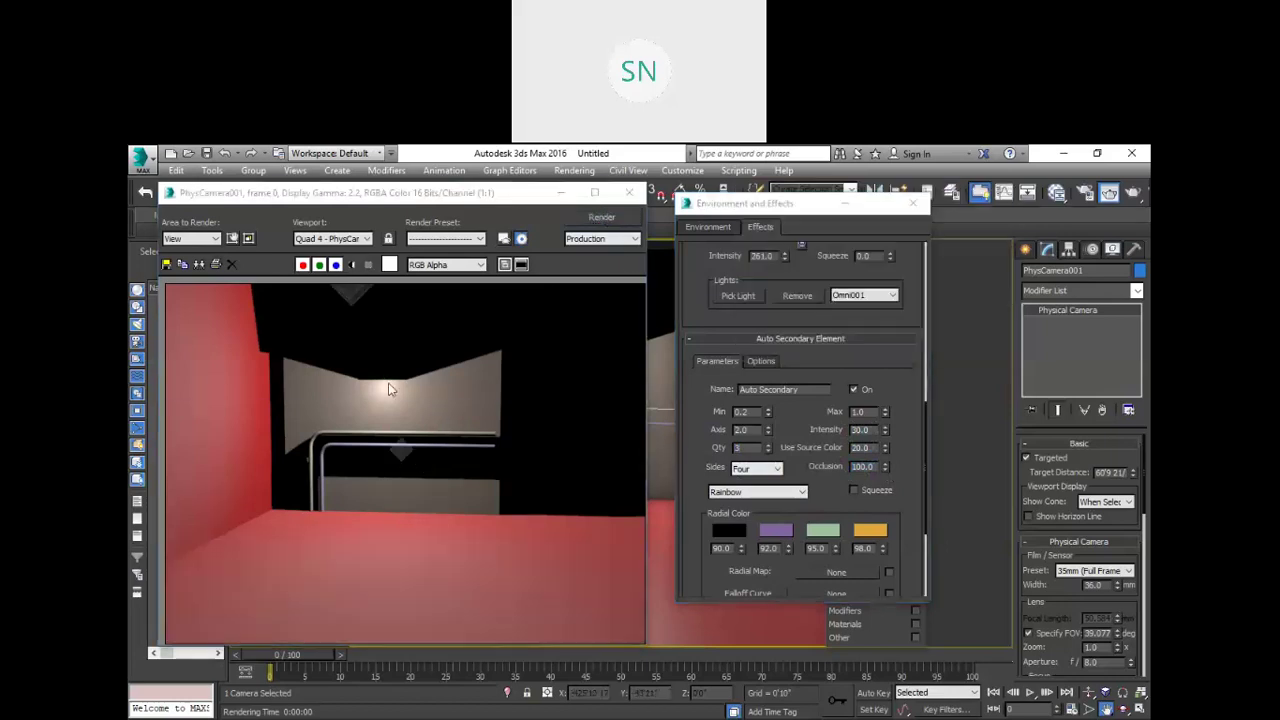
pyautogui.click(703, 440)
pyautogui.write('24')
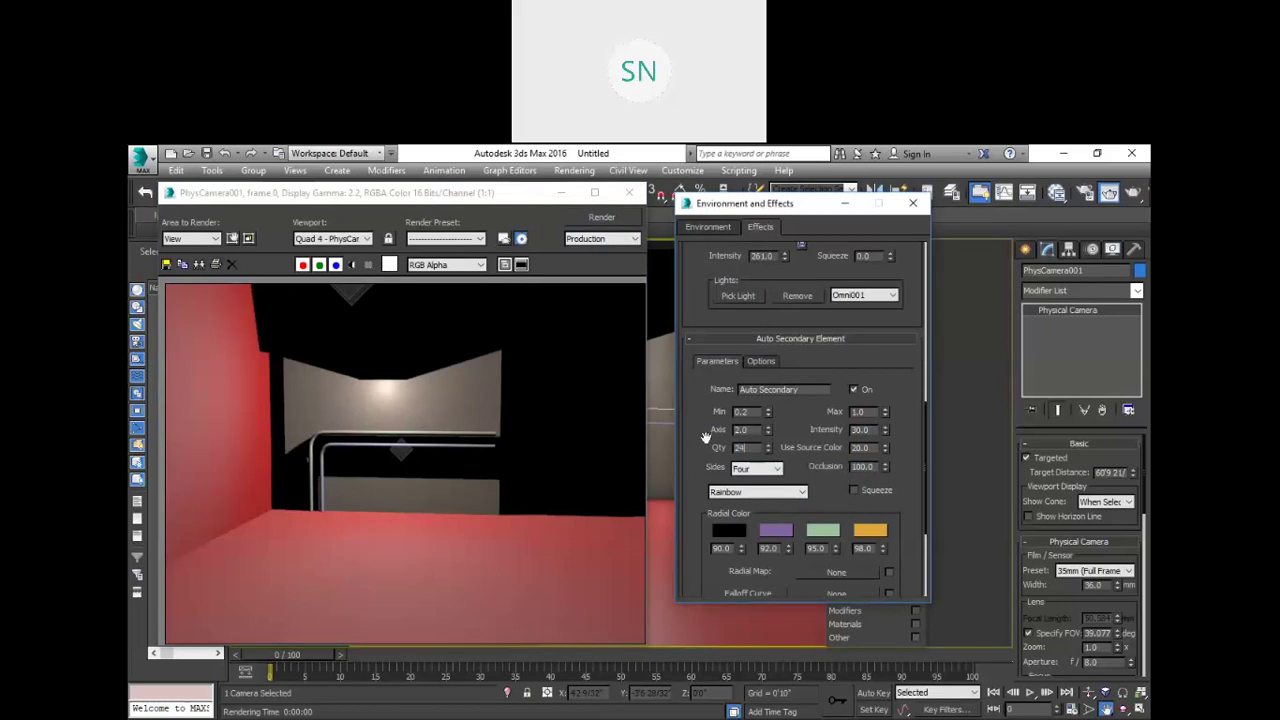
pyautogui.click(365, 343)
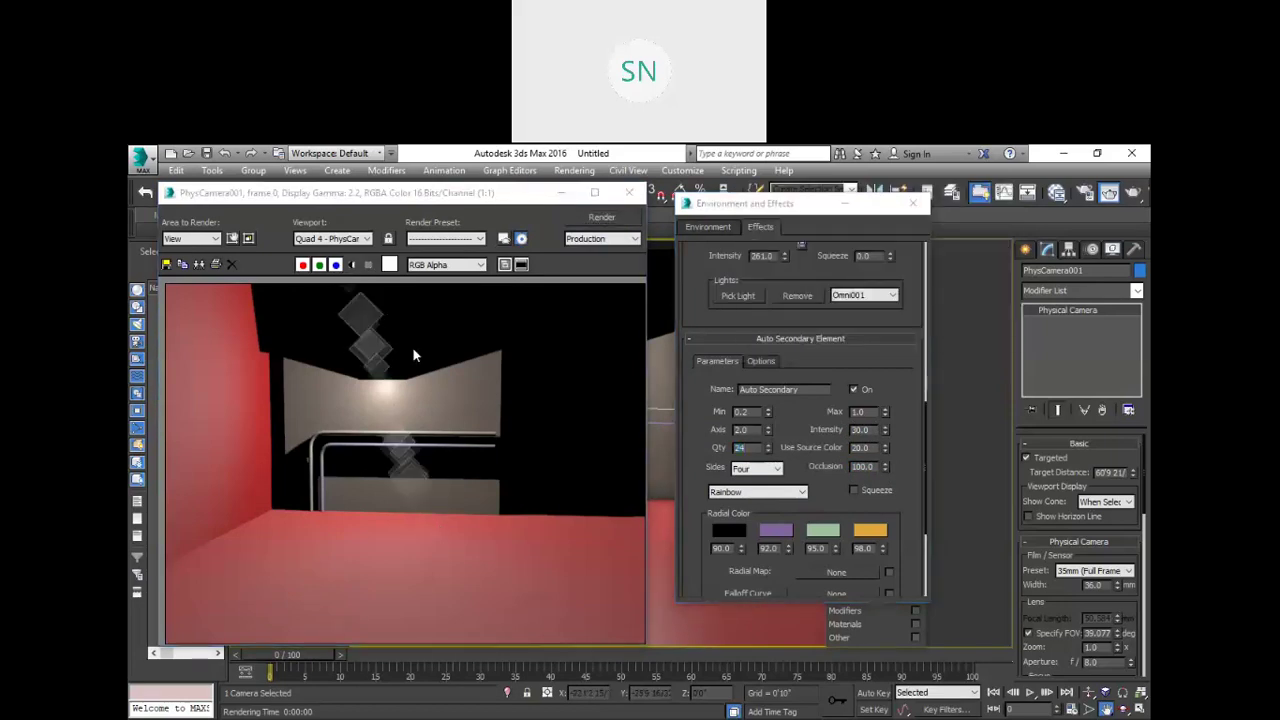
# Step: Preview Circular and then three-sided secondary flare shapes in the render
pyautogui.click(776, 469)
pyautogui.click(746, 484)
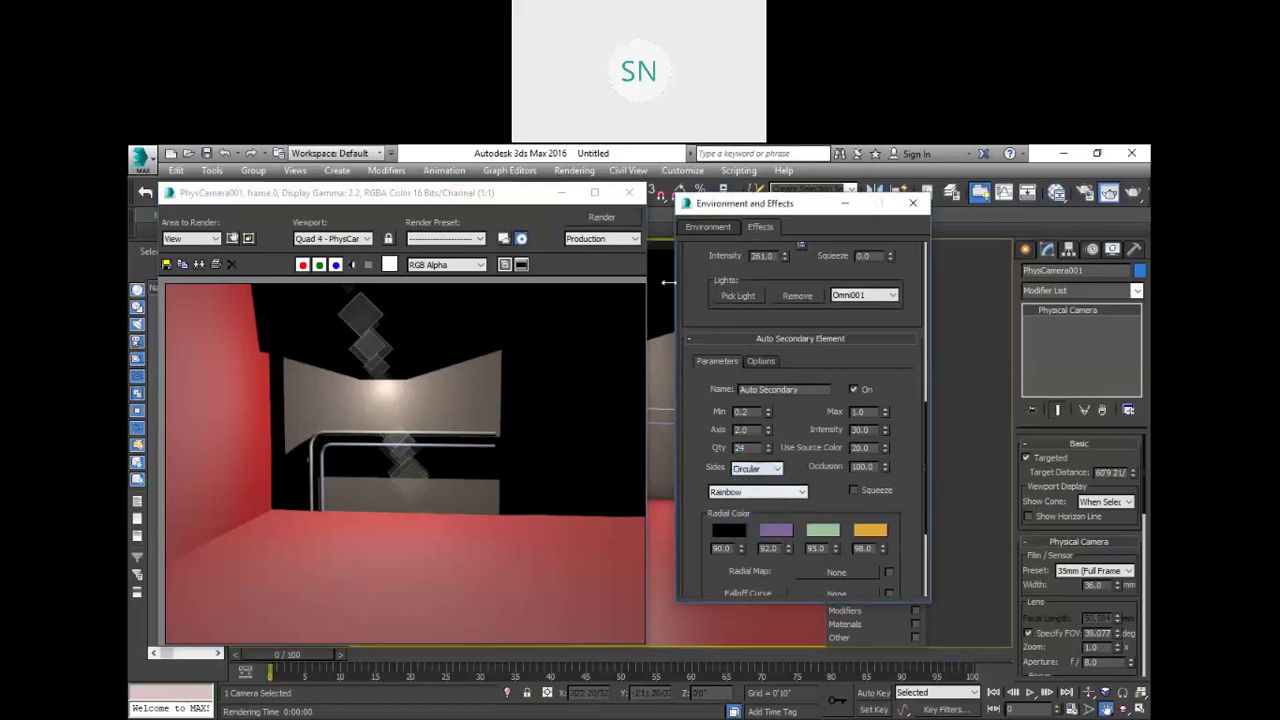
pyautogui.click(602, 217)
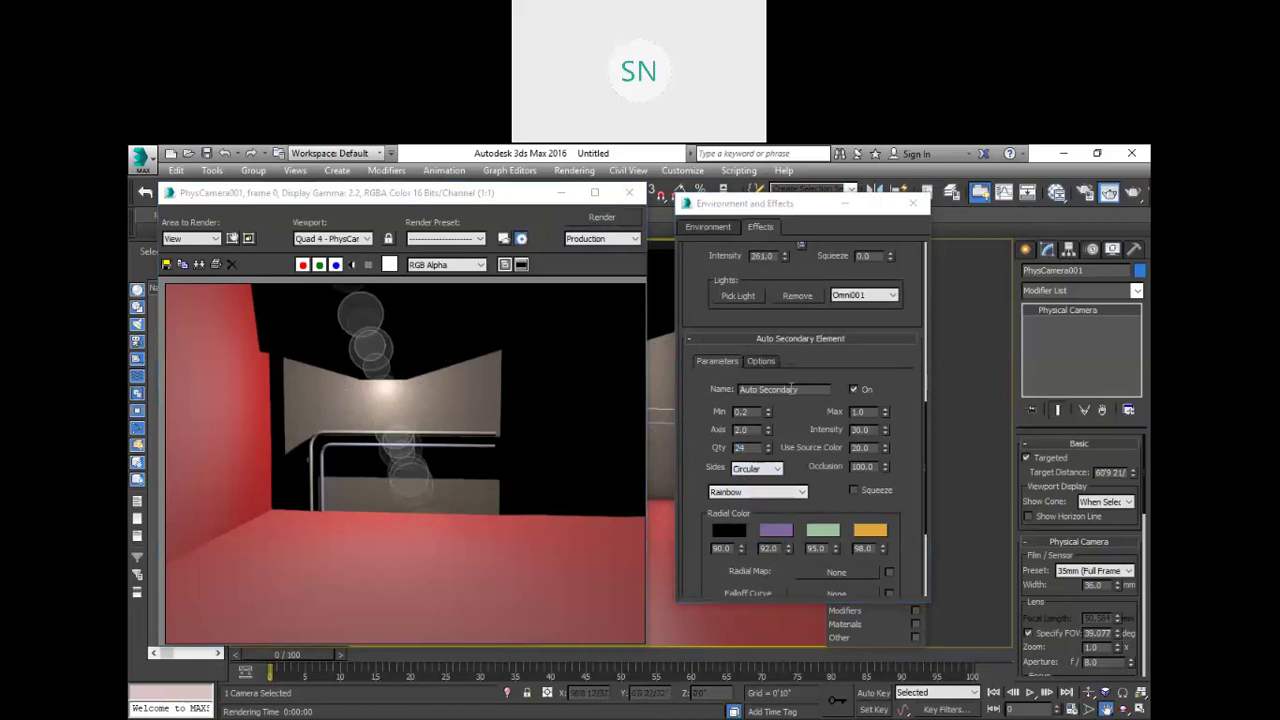
pyautogui.click(748, 470)
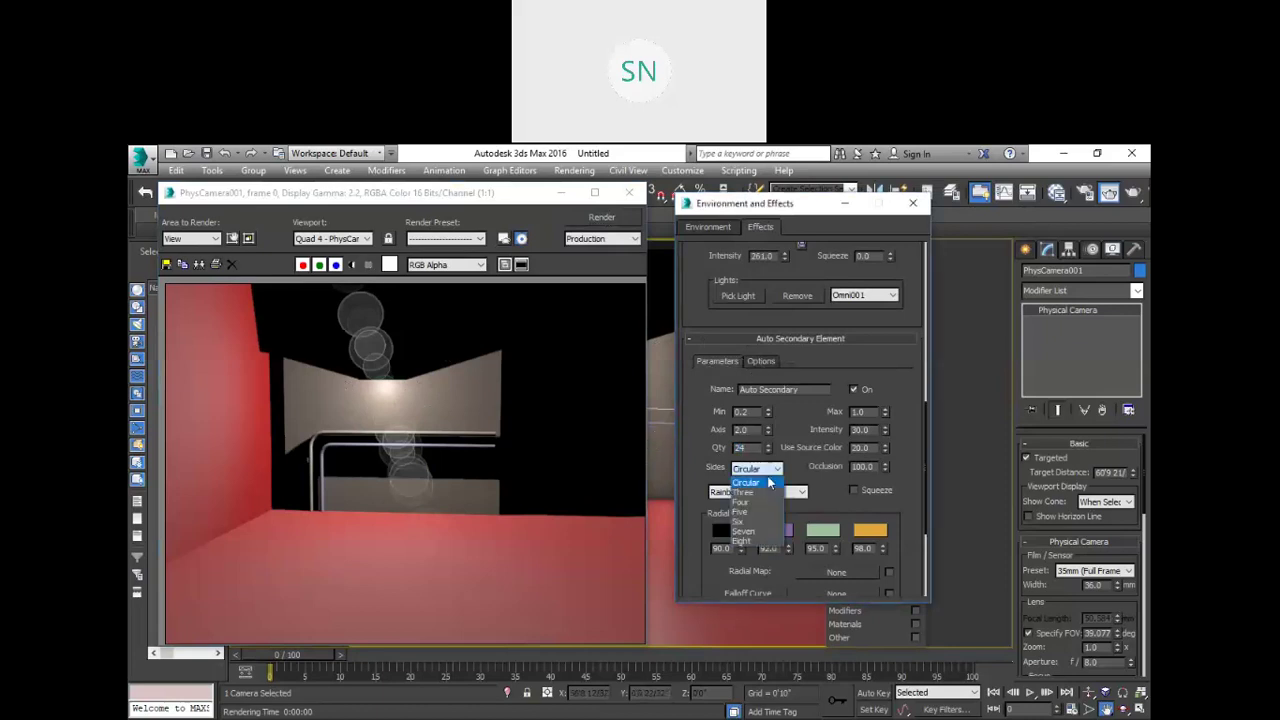
pyautogui.click(758, 497)
pyautogui.click(602, 217)
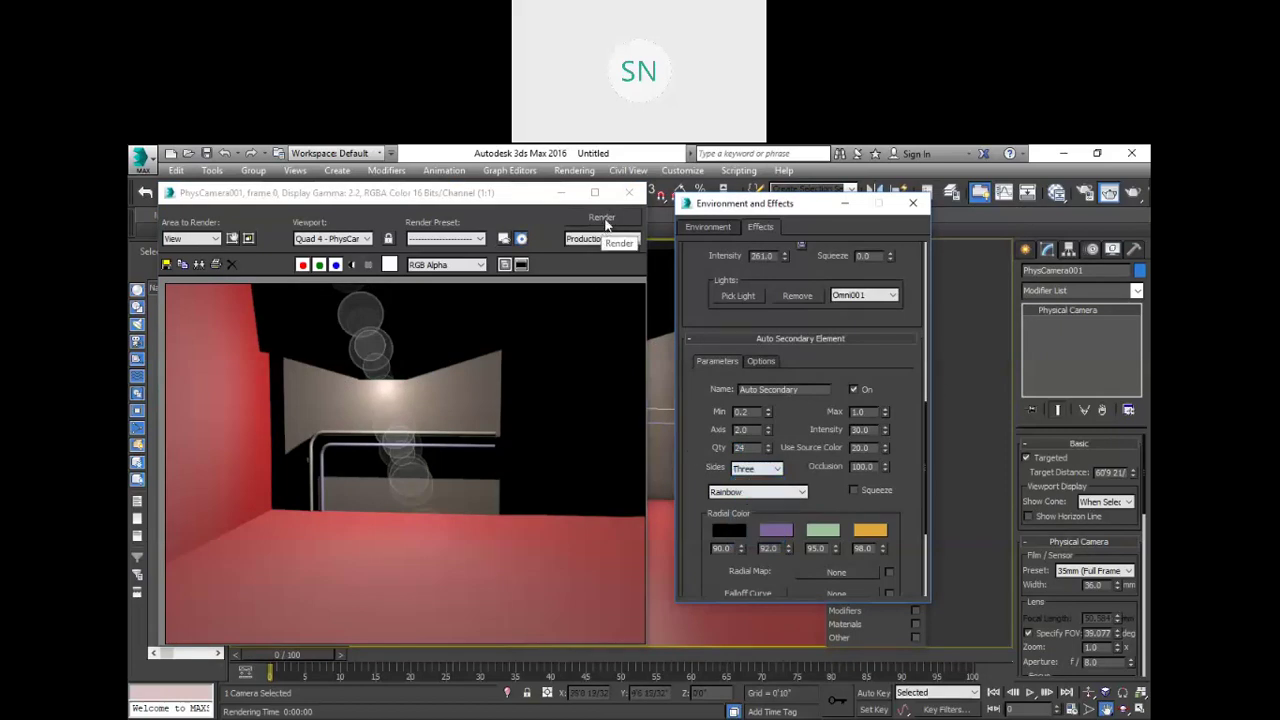
# Step: Try five-sided flares, then set Sides back to Circular and re-render
pyautogui.click(762, 469)
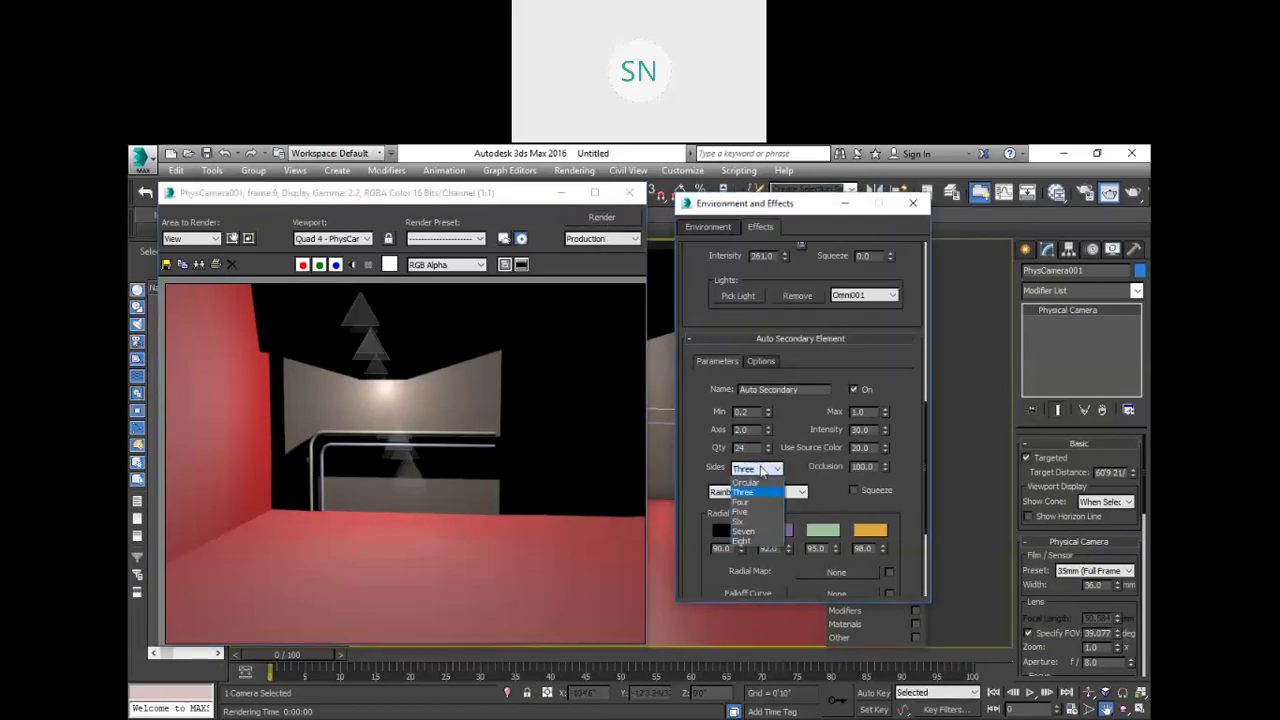
pyautogui.click(753, 515)
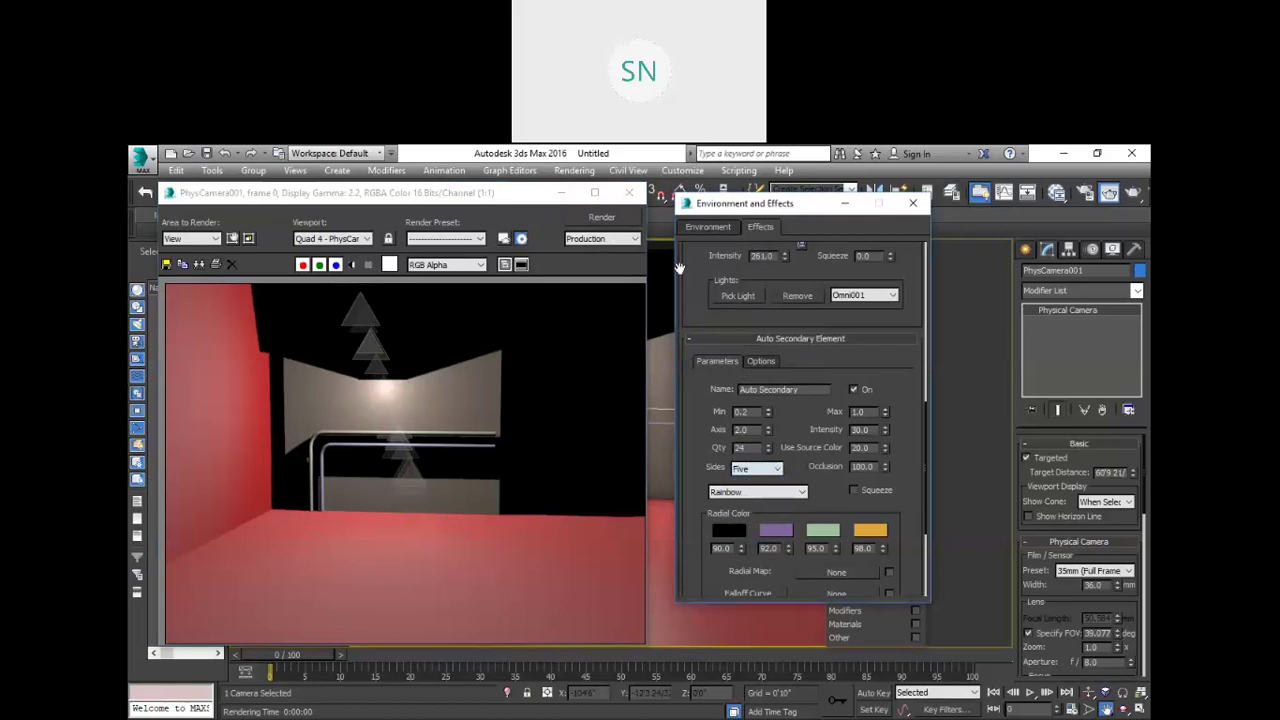
pyautogui.click(590, 220)
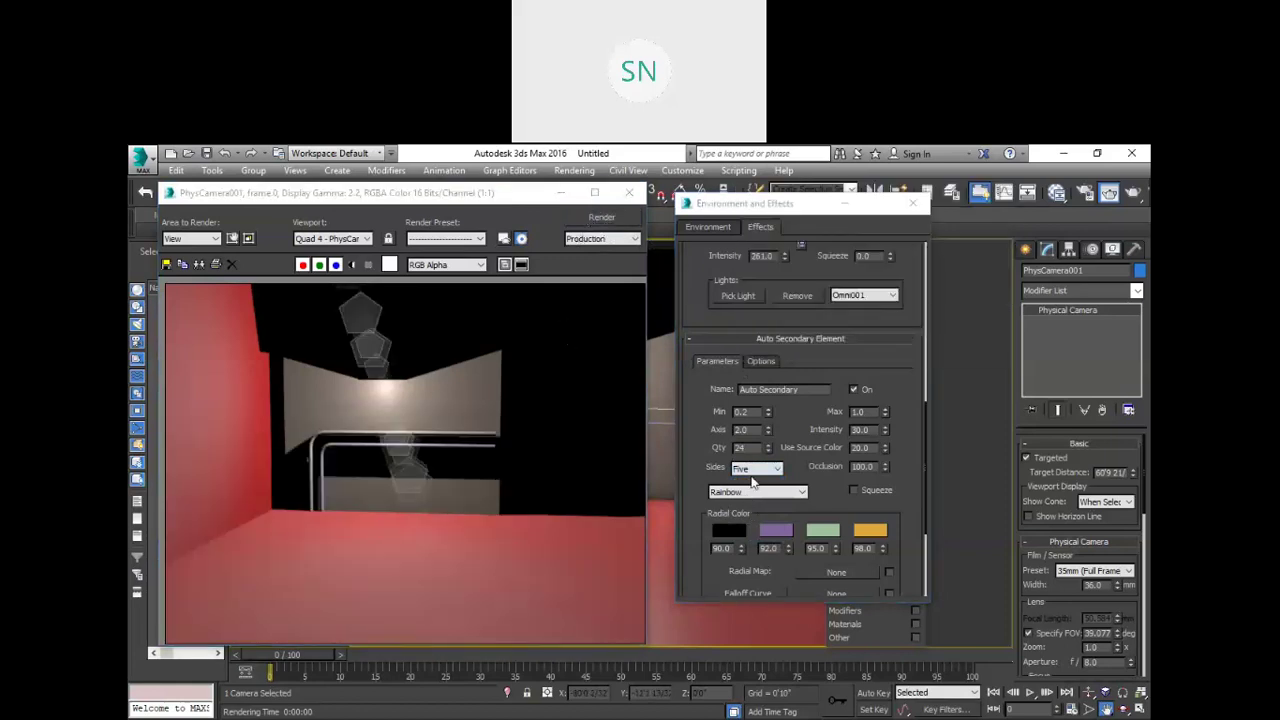
pyautogui.click(762, 469)
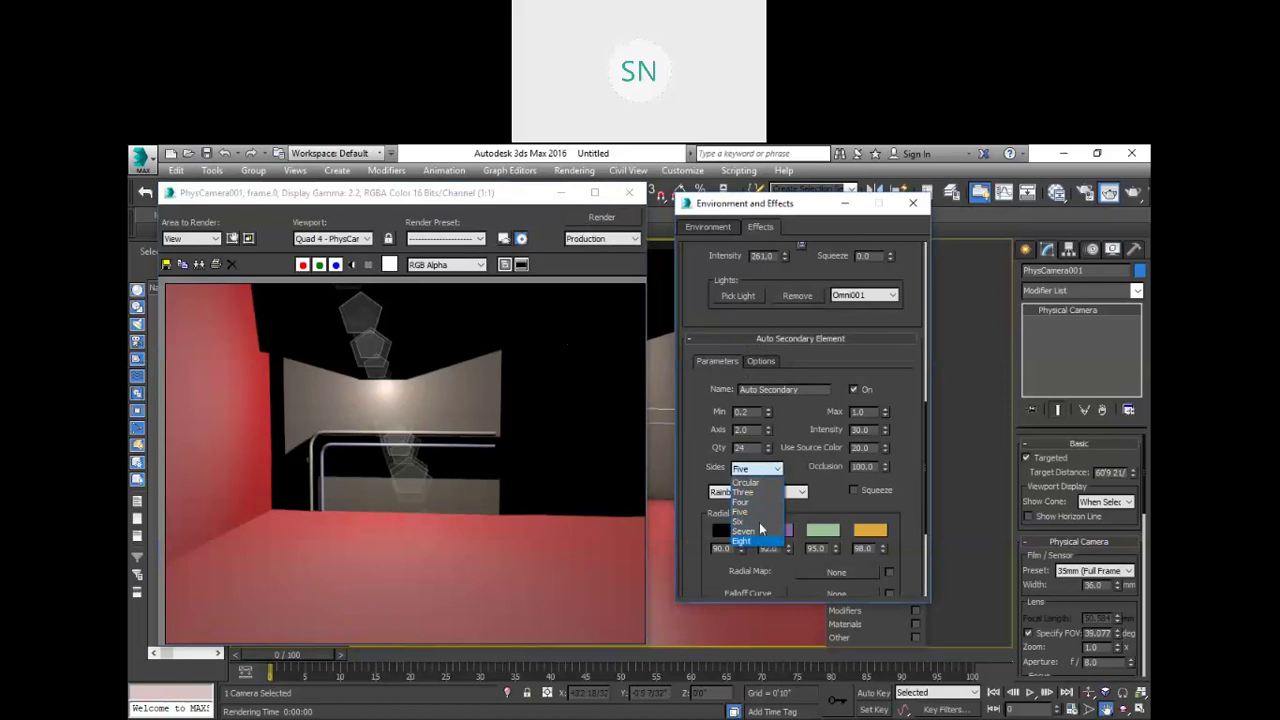
pyautogui.click(766, 483)
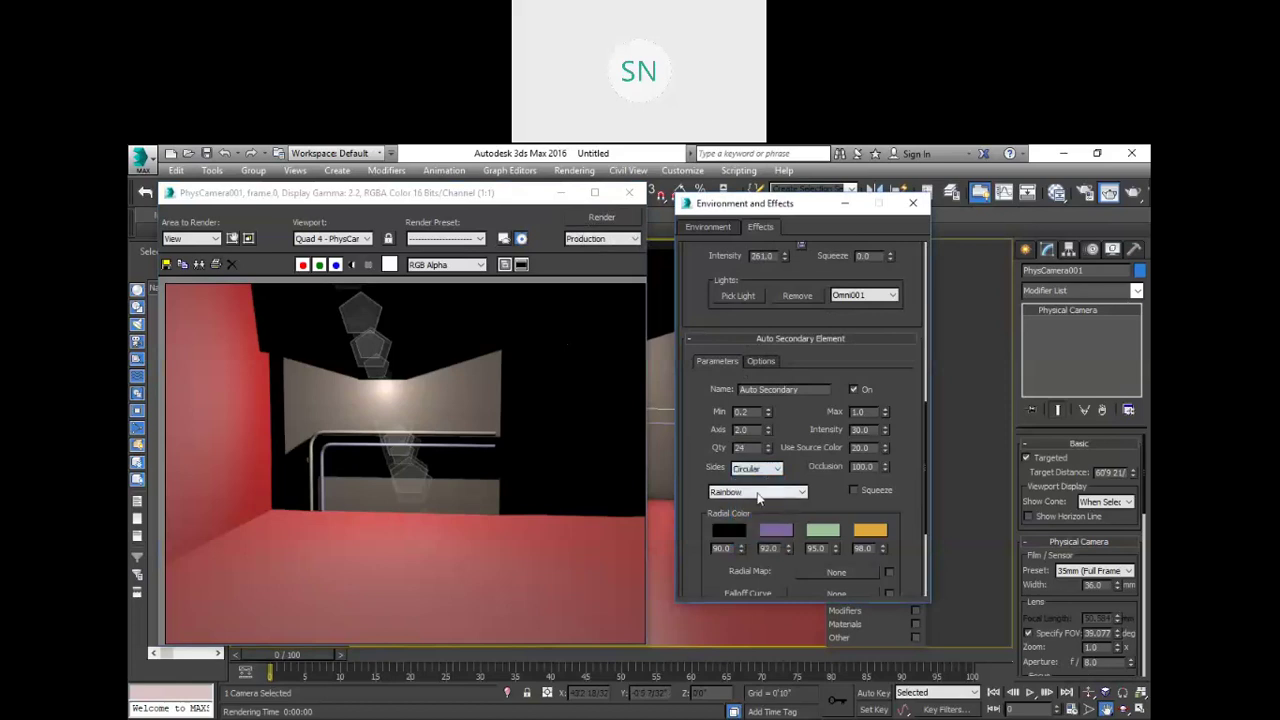
pyautogui.click(601, 217)
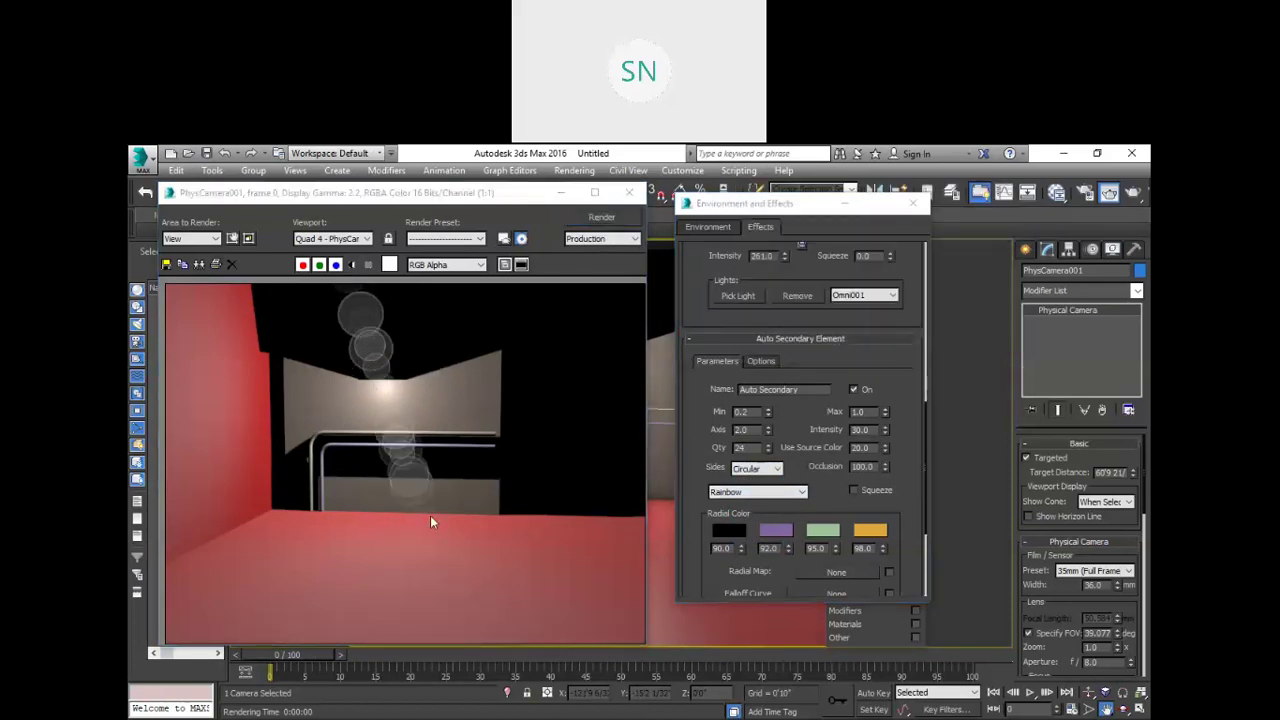
# Step: Set the auto secondary Qty to 5 and Intensity to 100, then render
pyautogui.doubleClick(876, 430)
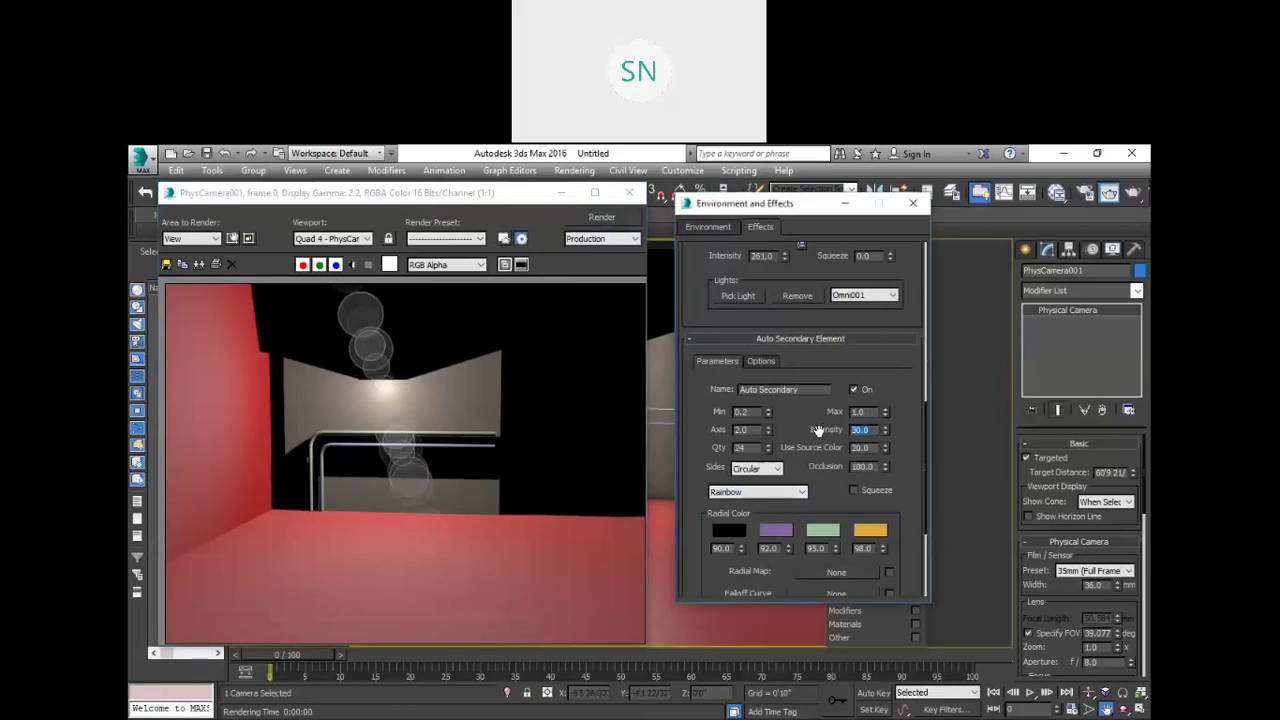
pyautogui.doubleClick(742, 447)
pyautogui.write('5')
pyautogui.press('Tab')
pyautogui.write('100')
pyautogui.press('Return')
pyautogui.click(604, 224)
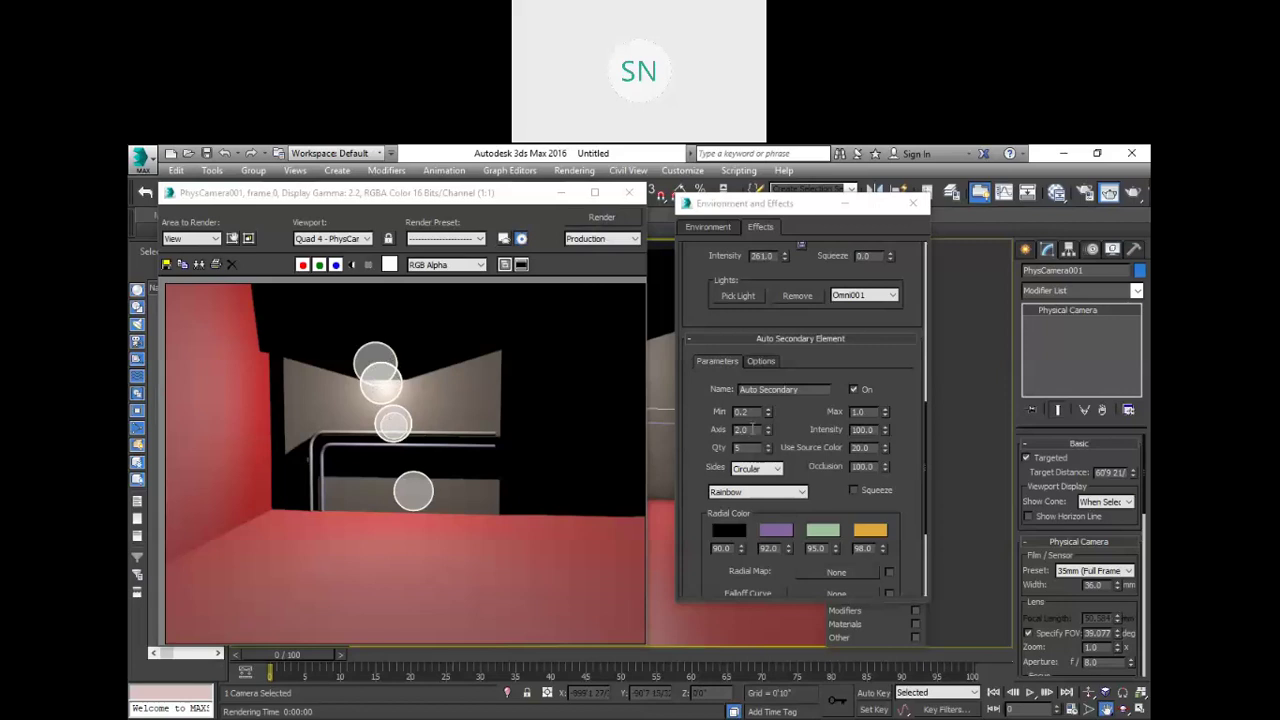
# Step: Set the flare sizes to Min 1 and Max 5 and render the larger discs
pyautogui.moveTo(752, 412); pyautogui.dragTo(706, 410)
pyautogui.write('1')
pyautogui.doubleClick(860, 413)
pyautogui.write('5')
pyautogui.click(602, 217)
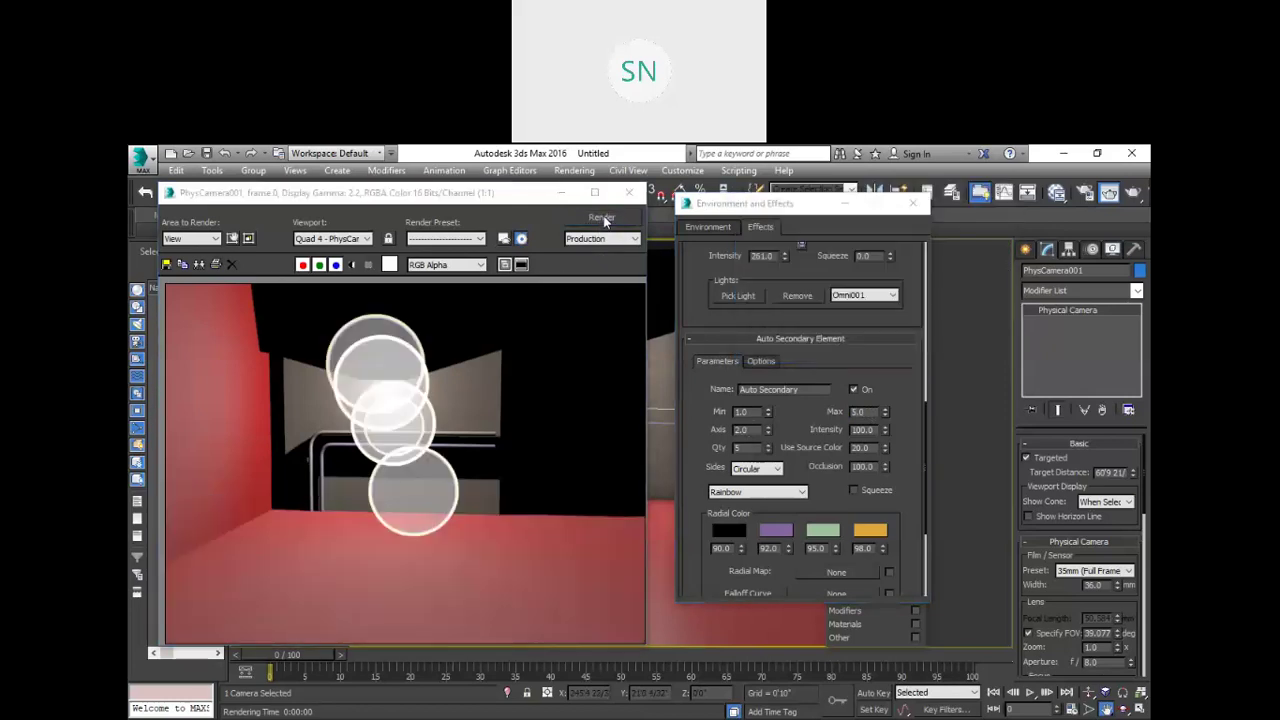
# Step: Render the secondary flares with the Blue Circle, then the Brown Circle radial colour
pyautogui.click(765, 492)
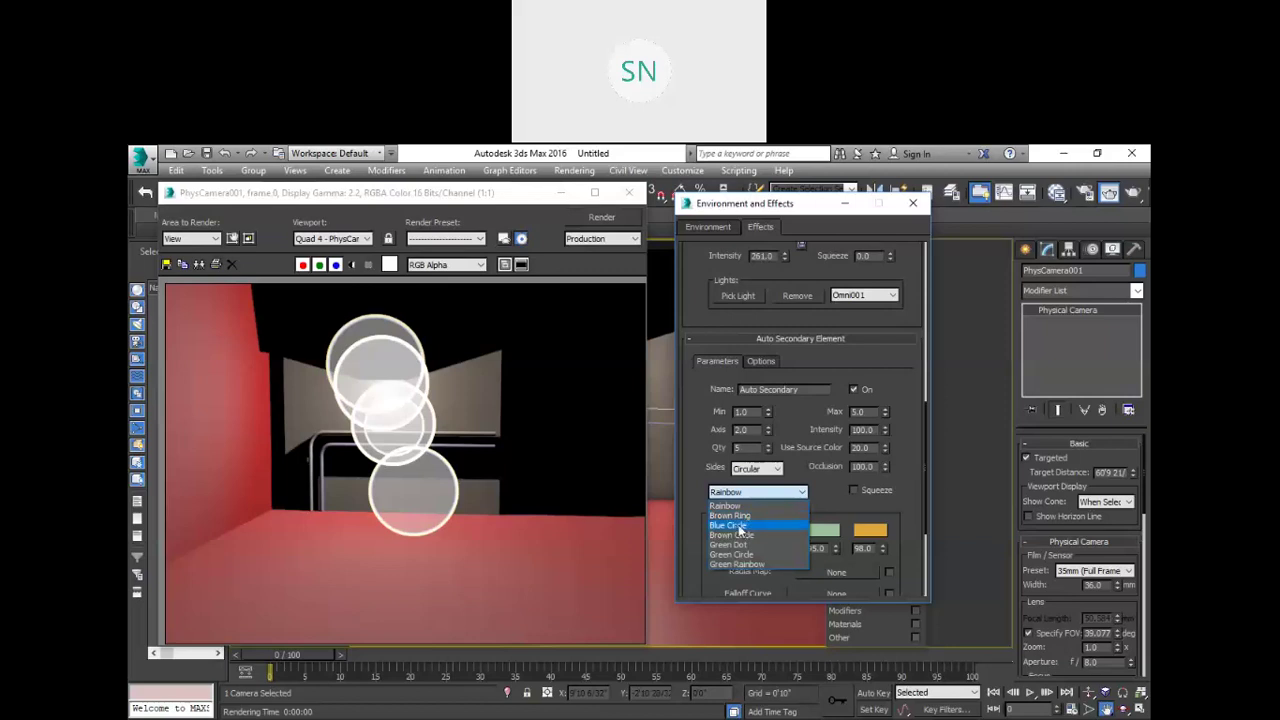
pyautogui.click(738, 525)
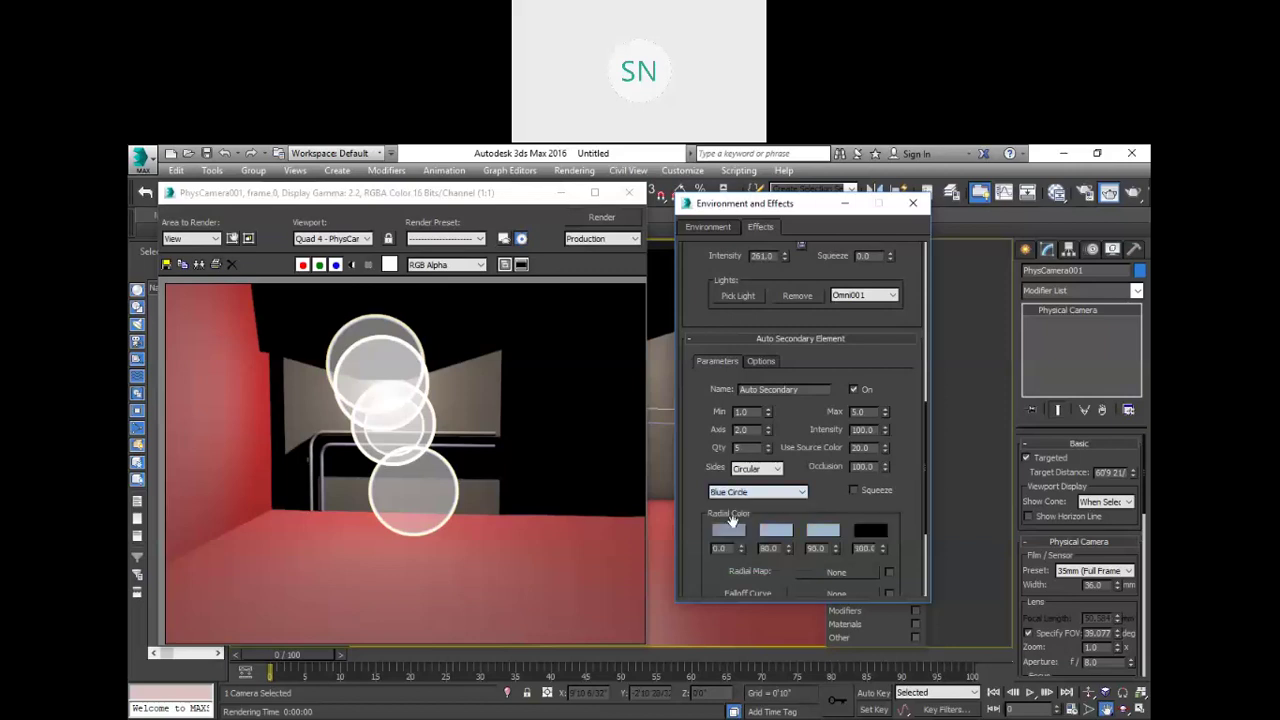
pyautogui.click(604, 224)
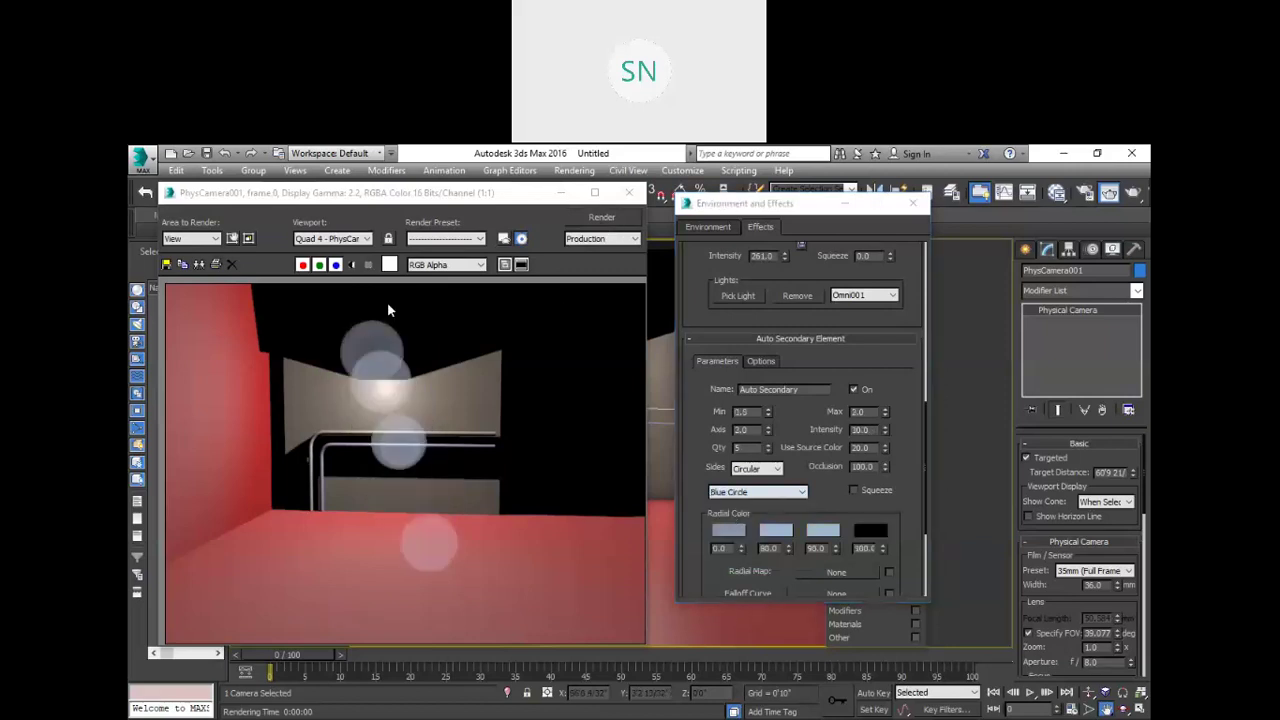
pyautogui.click(775, 492)
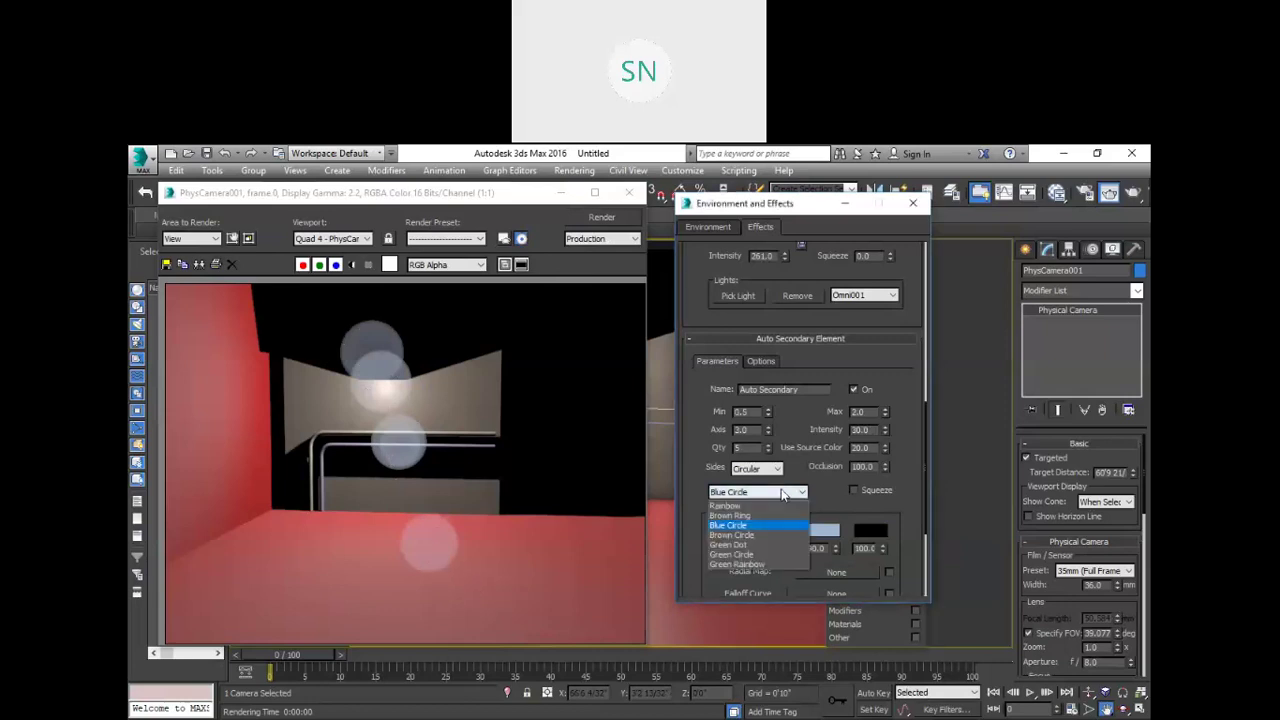
pyautogui.click(738, 536)
pyautogui.click(604, 224)
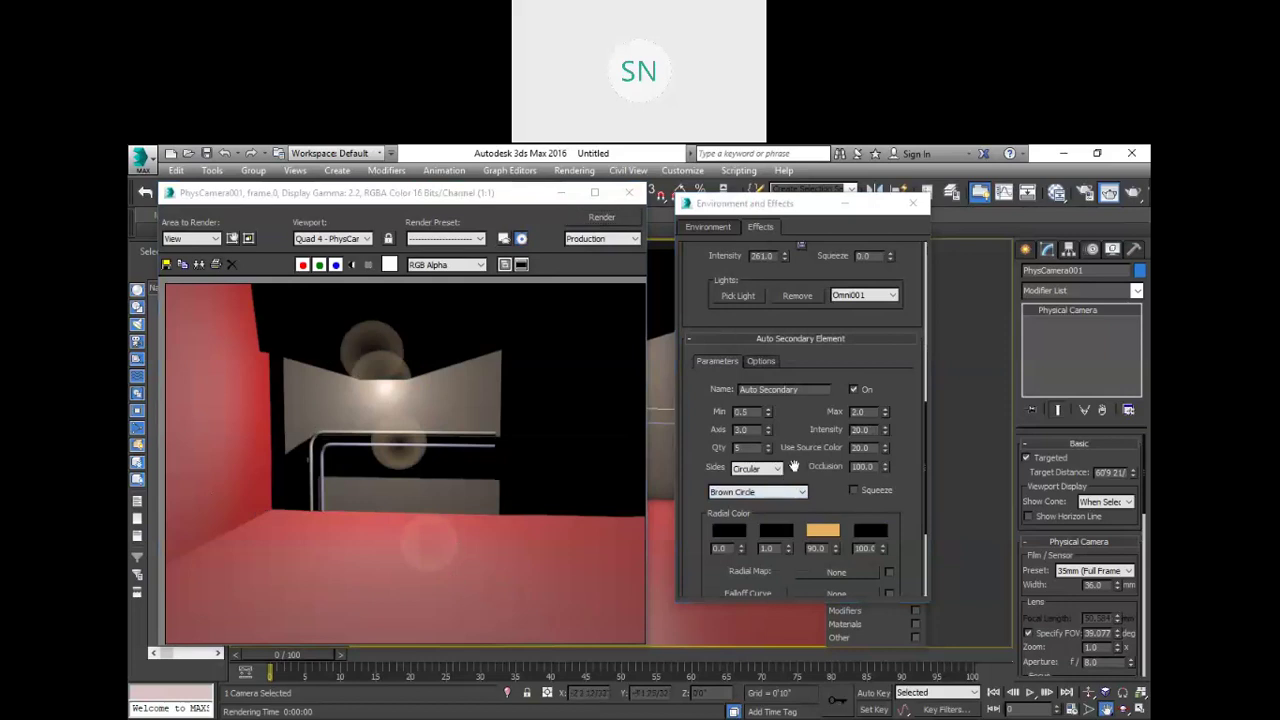
# Step: Try the Green Circle preset, then settle on Green Rainbow and render
pyautogui.click(778, 494)
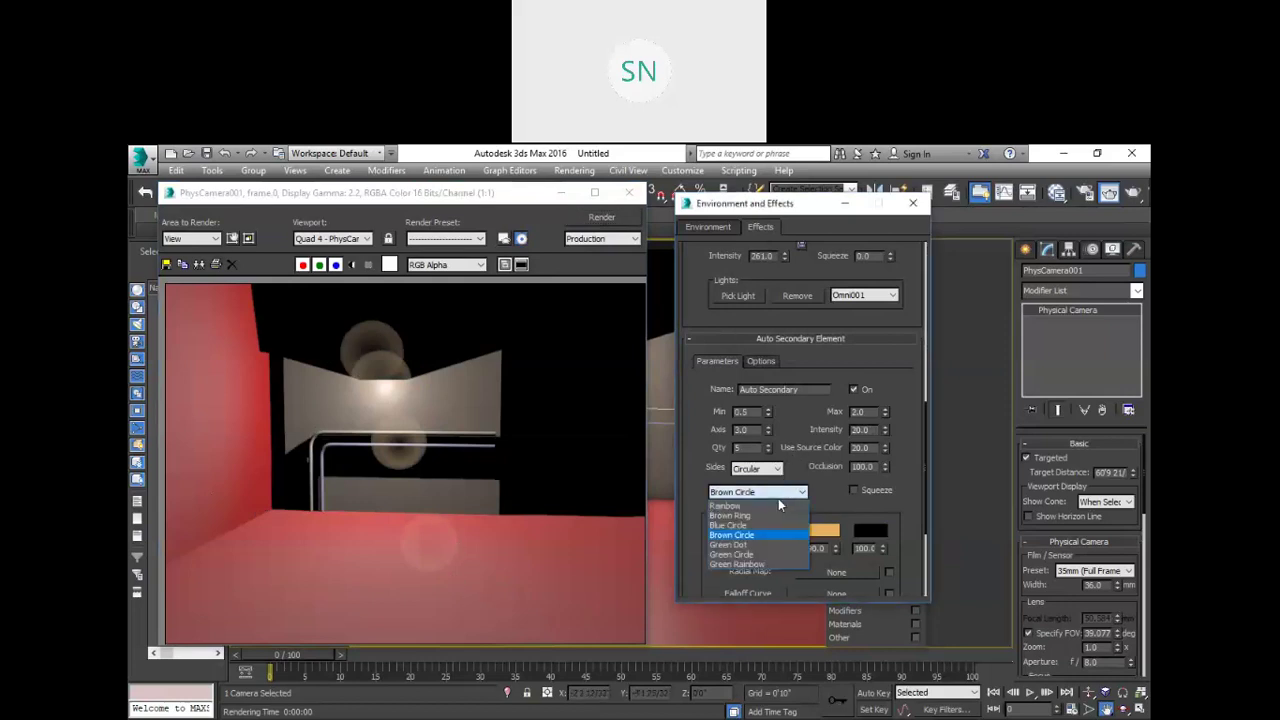
pyautogui.click(740, 554)
pyautogui.click(601, 219)
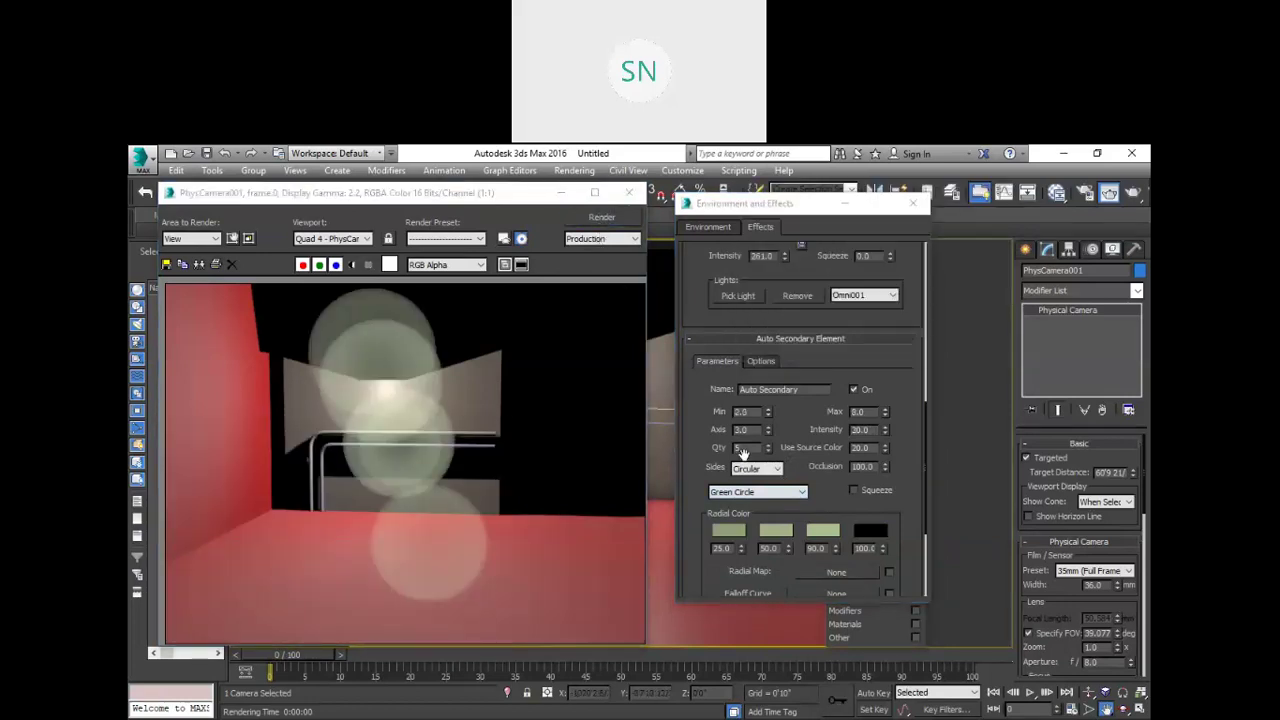
pyautogui.click(780, 492)
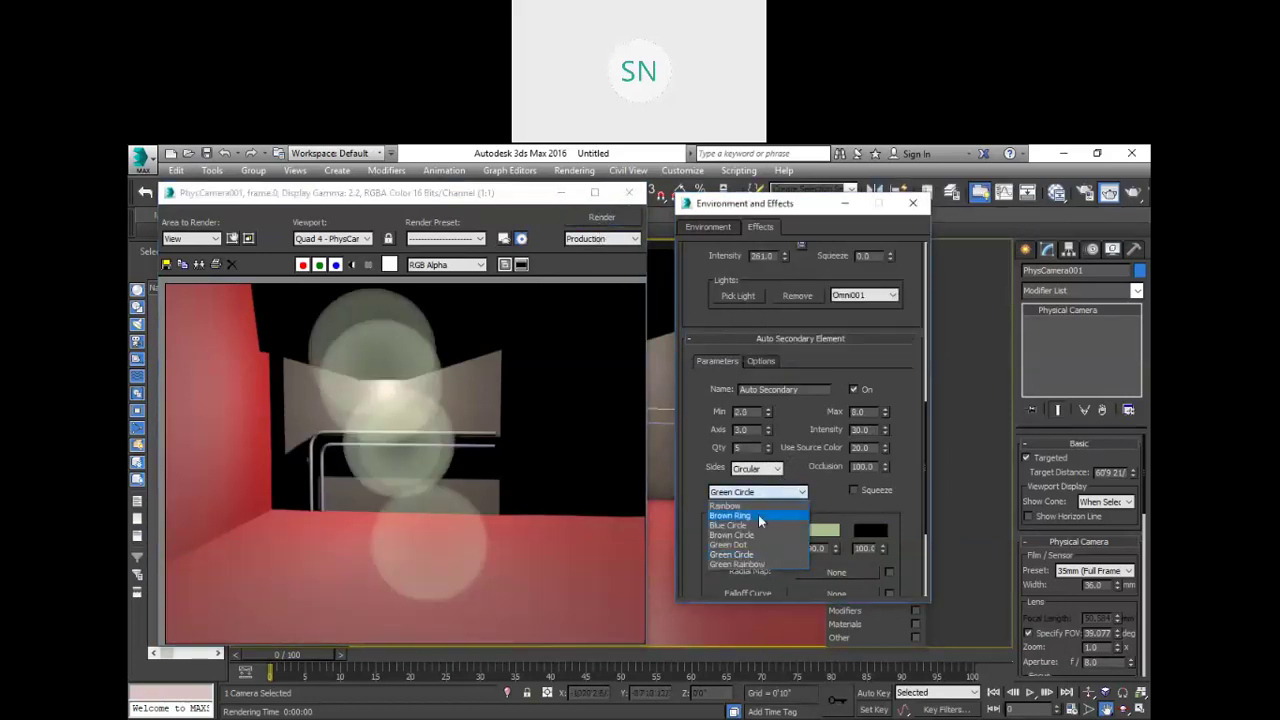
pyautogui.click(737, 563)
pyautogui.click(601, 222)
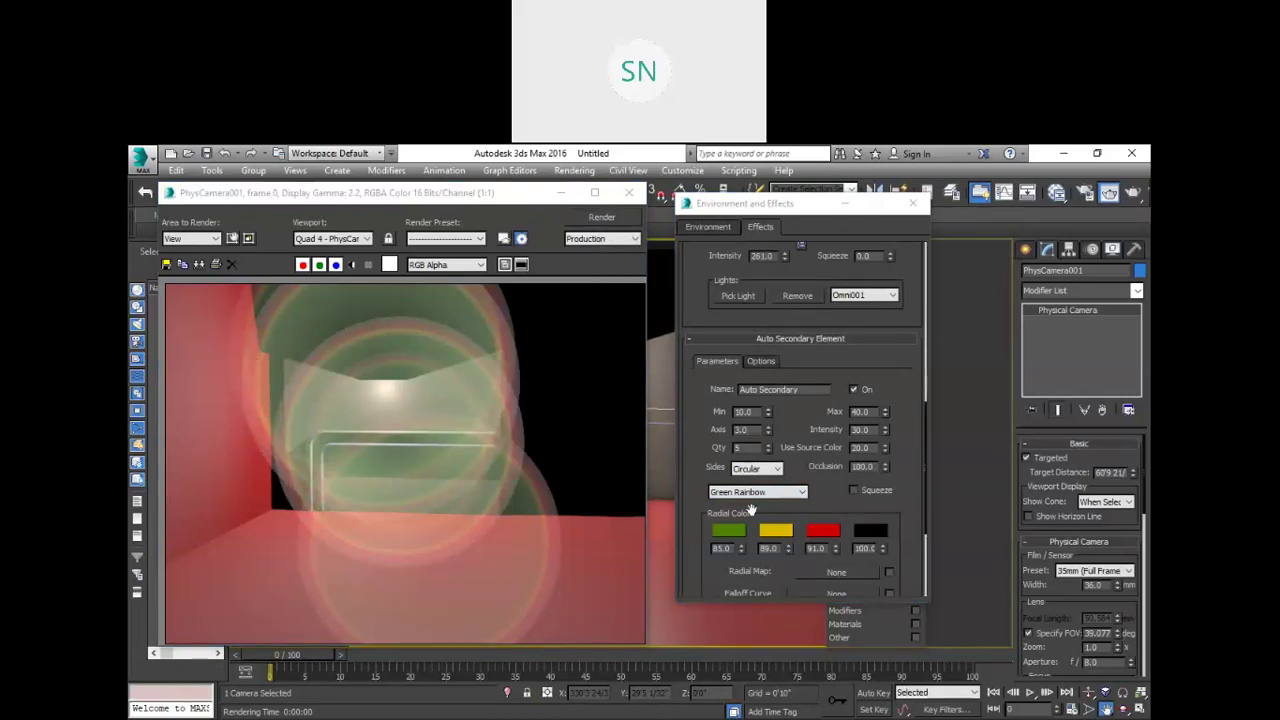
# Step: Change the flare sizes to Min 0.2 and Max 1.2 and render the small dots
pyautogui.doubleClick(742, 412)
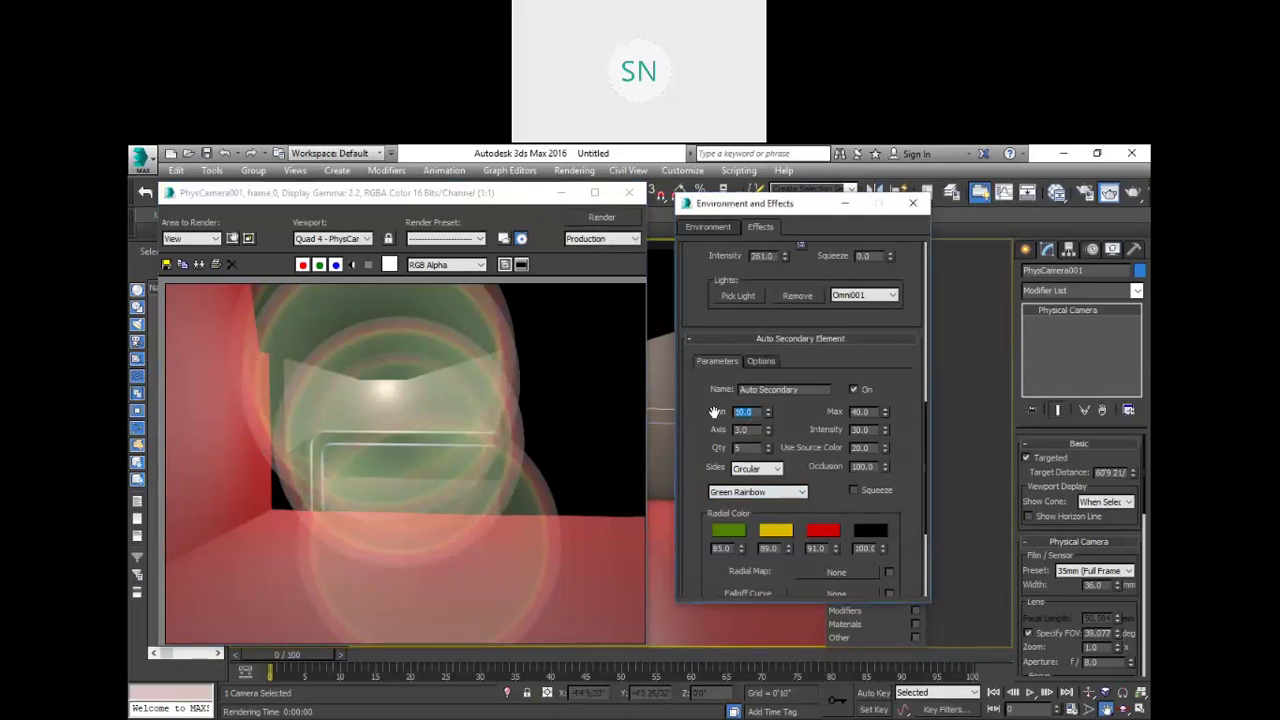
pyautogui.write('0.2')
pyautogui.doubleClick(866, 412)
pyautogui.write('1.2')
pyautogui.click(601, 217)
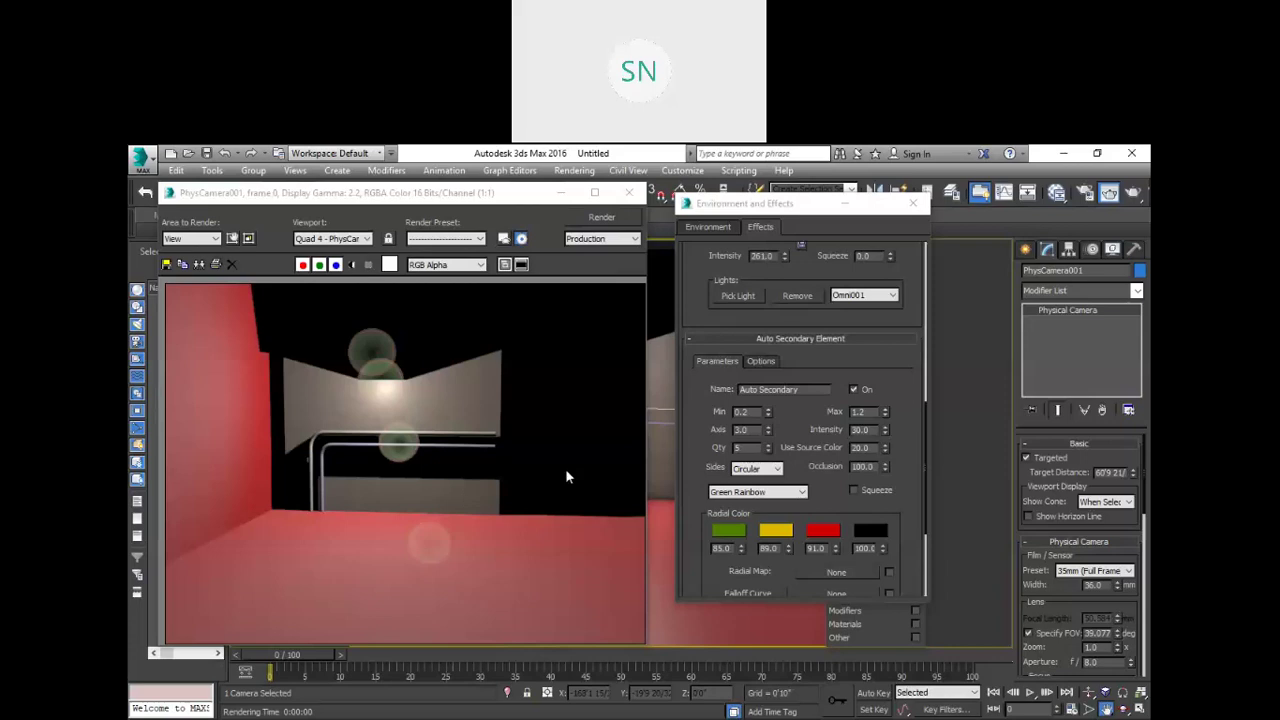
pyautogui.scroll(3, 770, 425)
# Step: Swap Auto Secondary for Manual Secondary in the applied effects and render the ring
pyautogui.scroll(5, 770, 425)
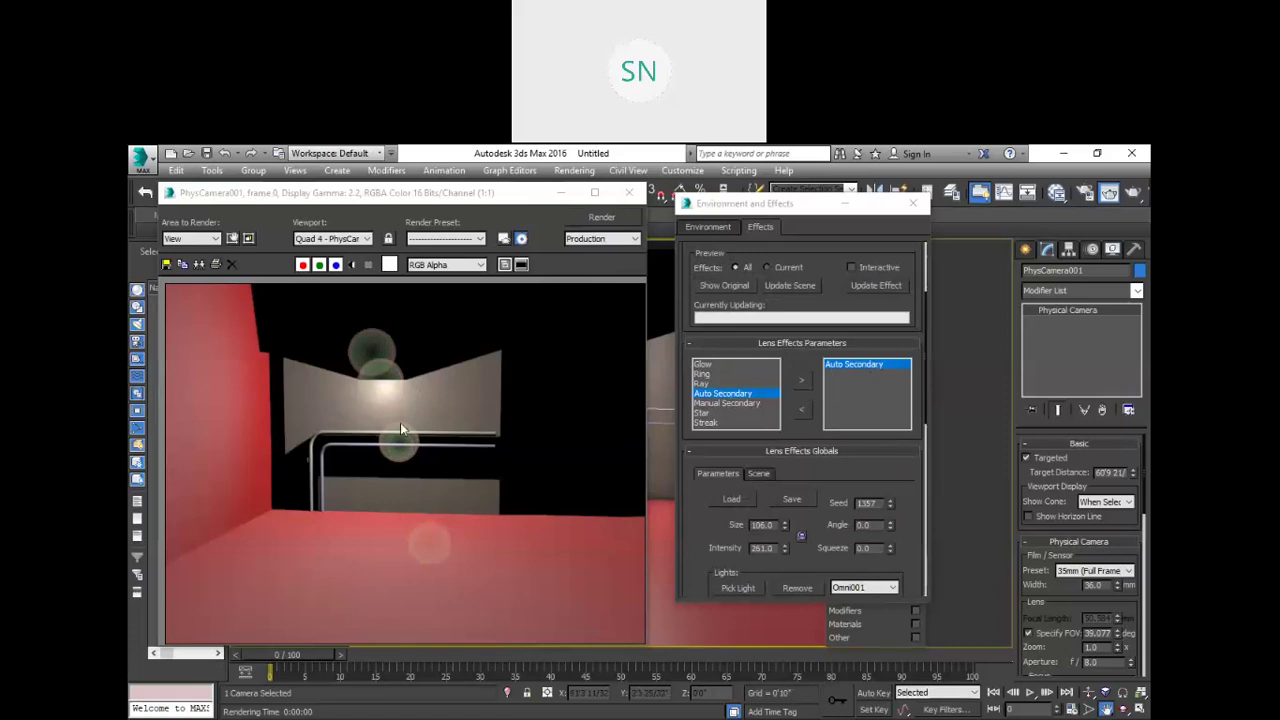
pyautogui.click(806, 413)
pyautogui.click(741, 403)
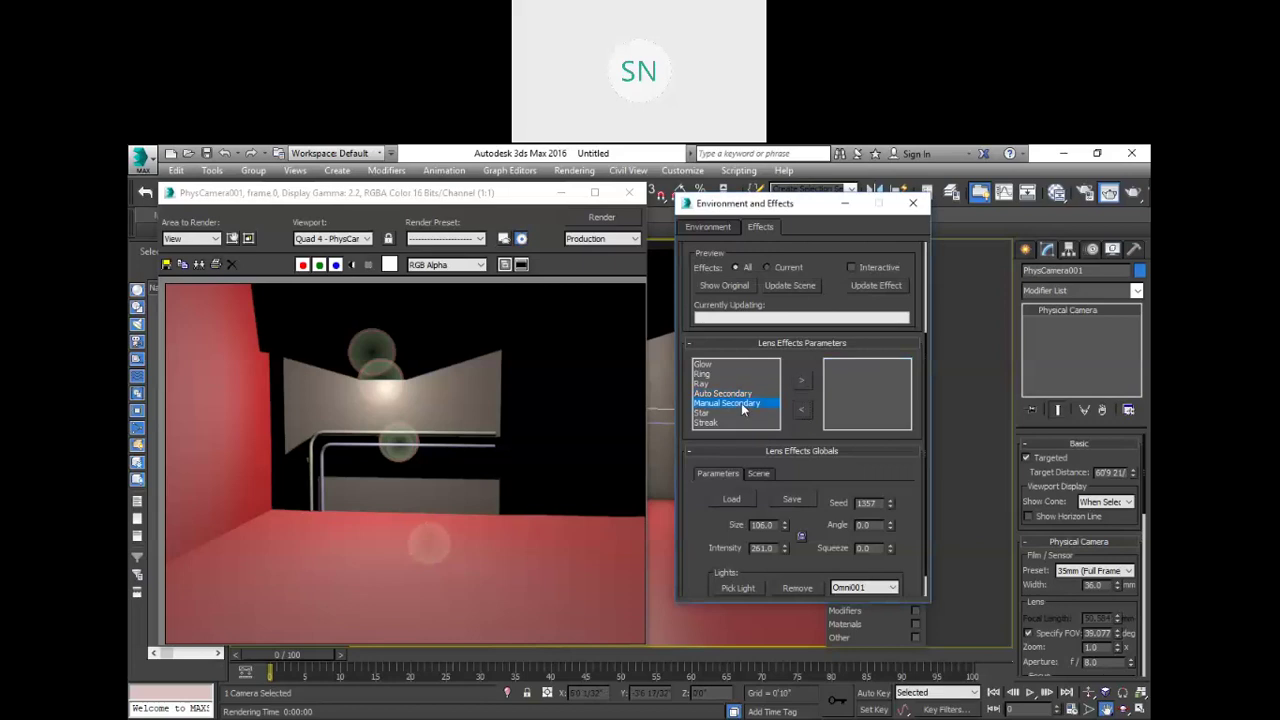
pyautogui.click(804, 380)
pyautogui.click(622, 228)
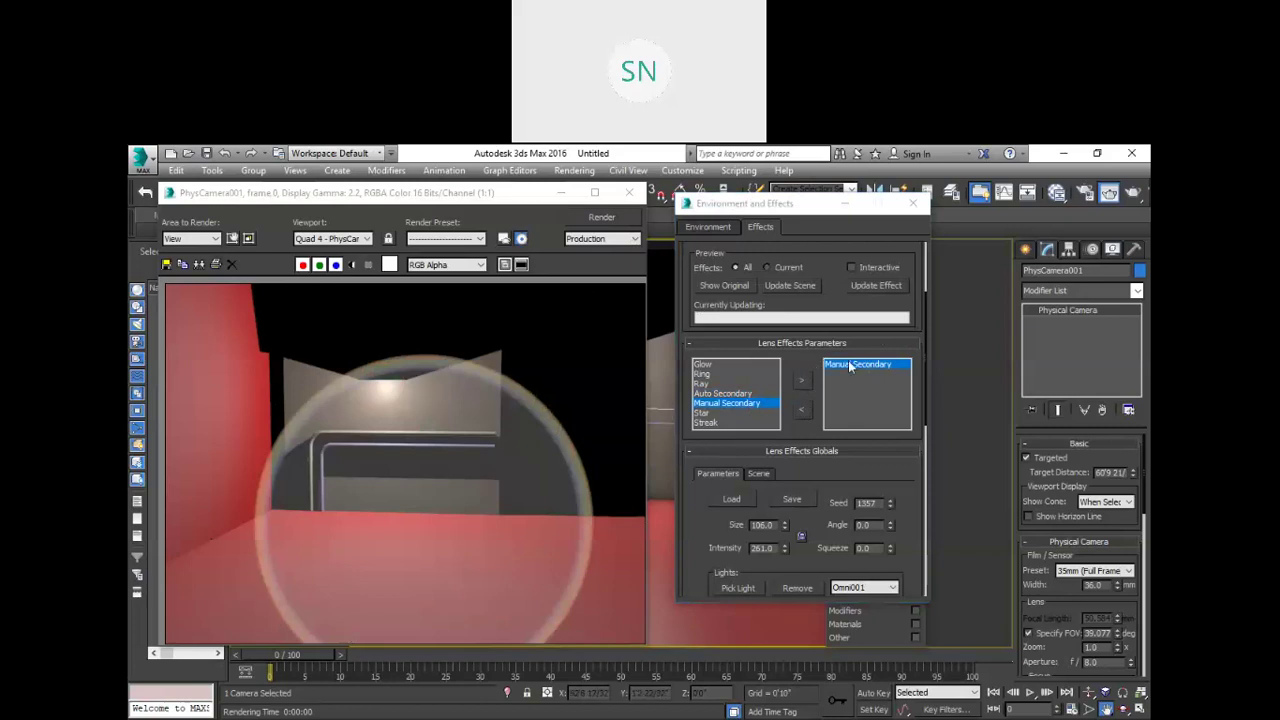
pyautogui.scroll(-5, 802, 466)
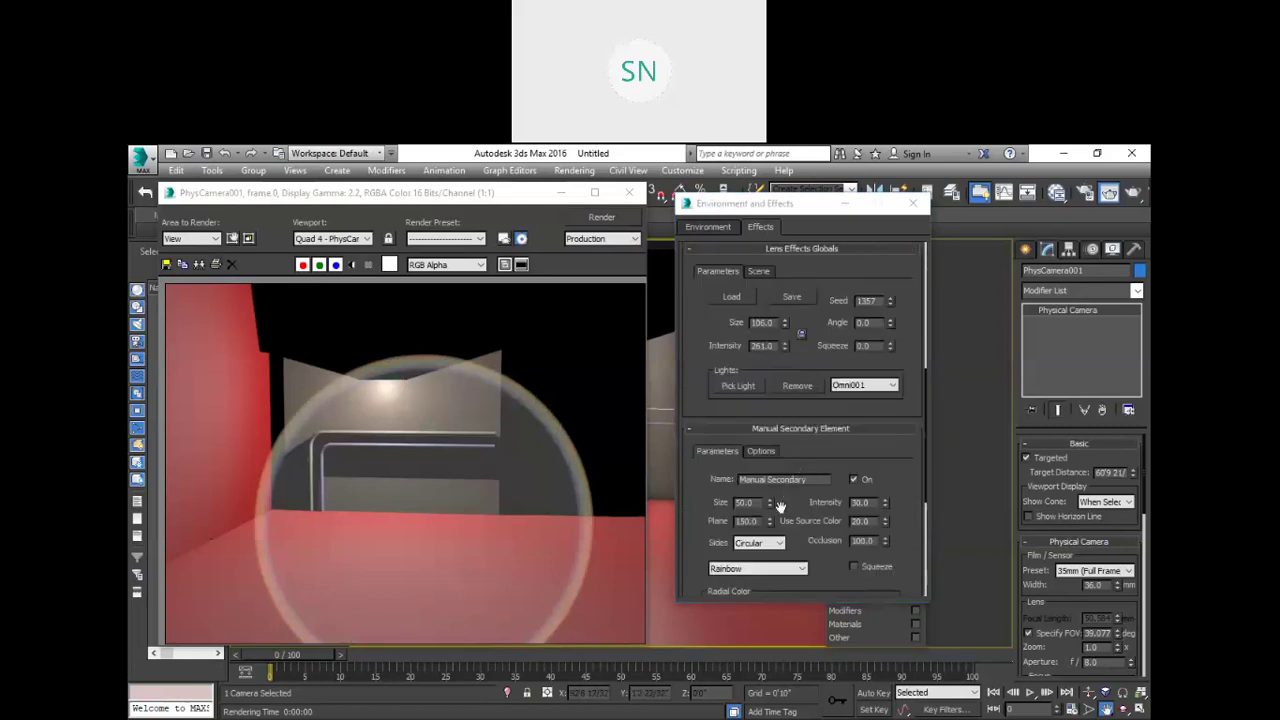
# Step: Reduce the manual secondary Size to 20, then to 2, rendering each
pyautogui.scroll(-3, 780, 505)
pyautogui.click(752, 434)
pyautogui.write('20')
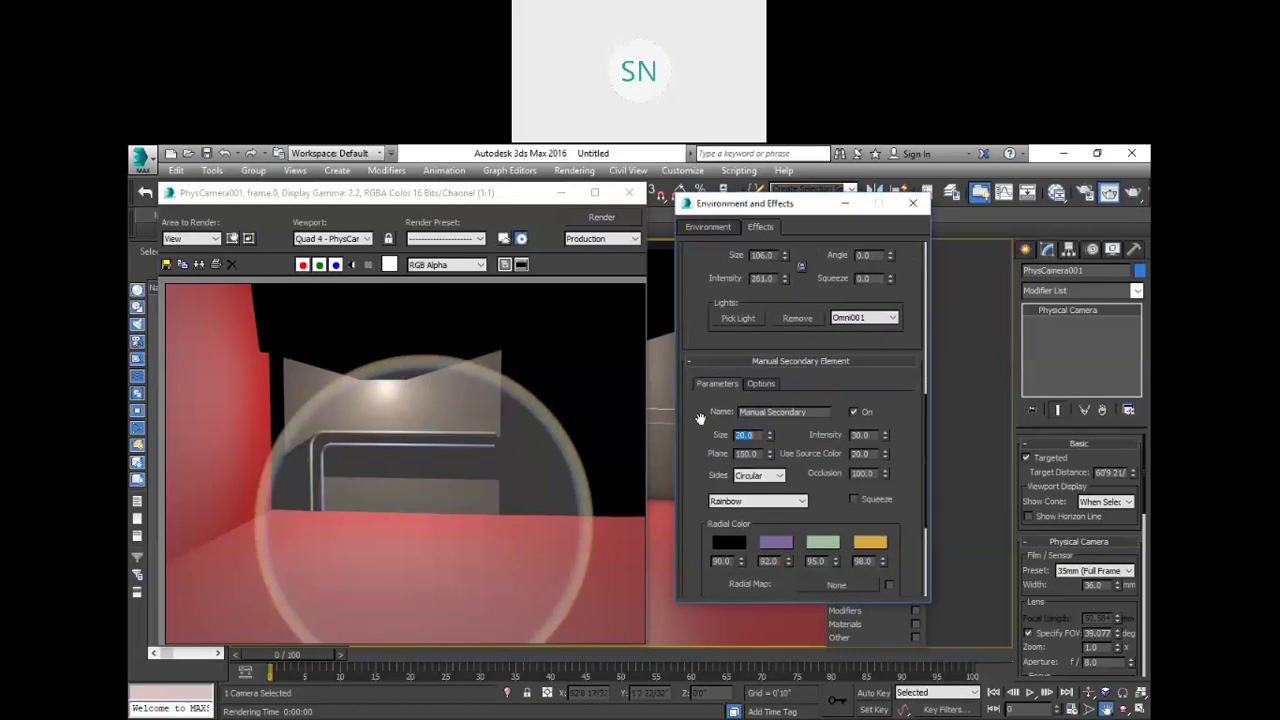
pyautogui.click(601, 217)
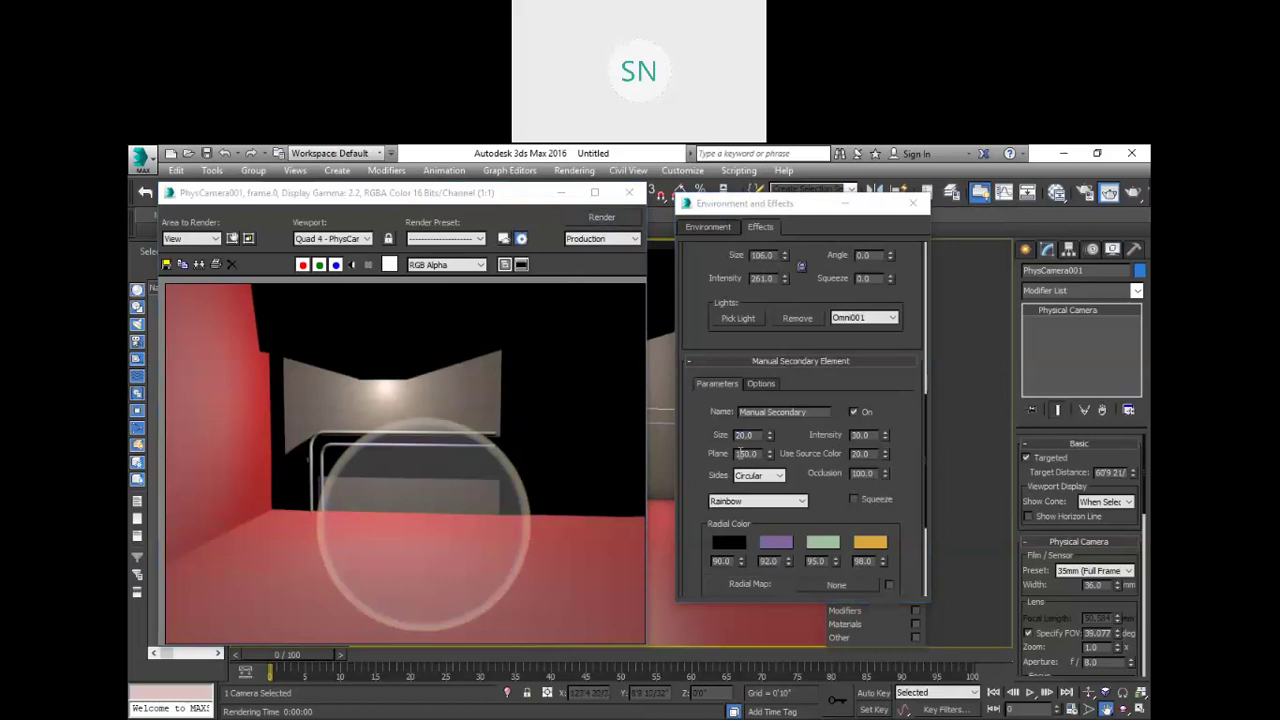
pyautogui.click(703, 436)
pyautogui.write('2')
pyautogui.click(601, 217)
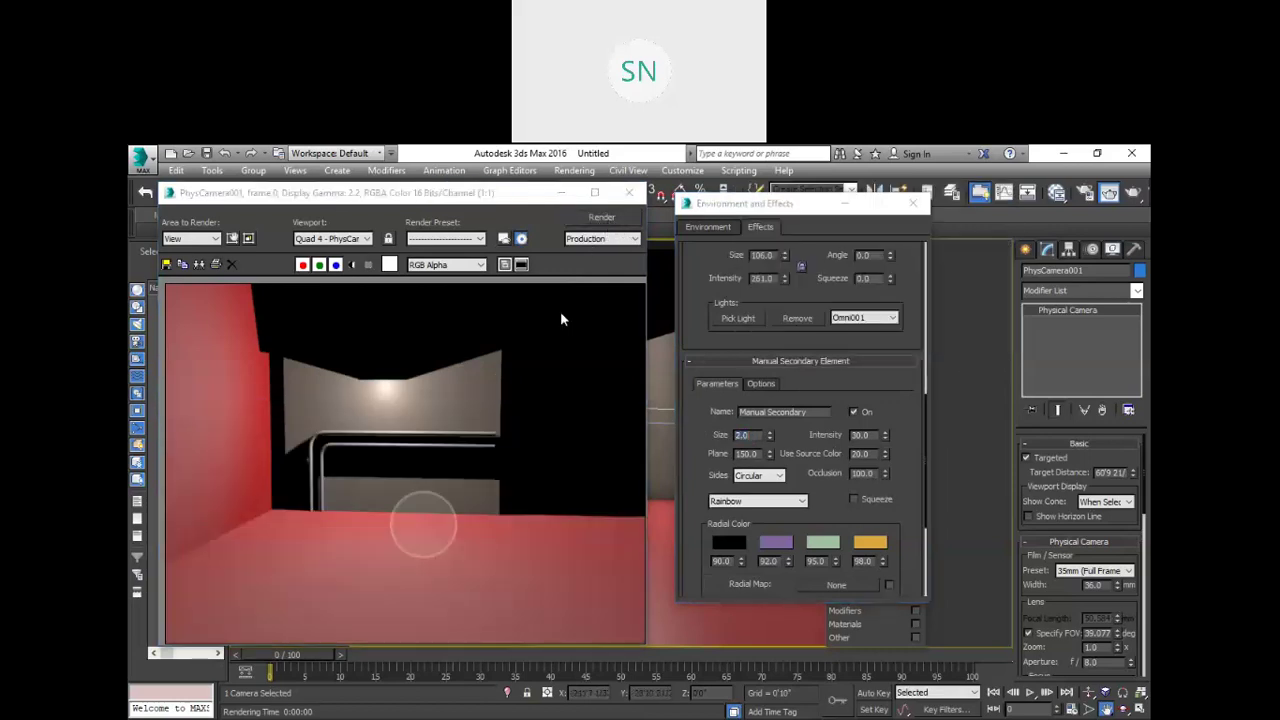
# Step: Try Plane values of 100 and 300, then settle on 250 and render
pyautogui.moveTo(761, 454); pyautogui.dragTo(727, 458)
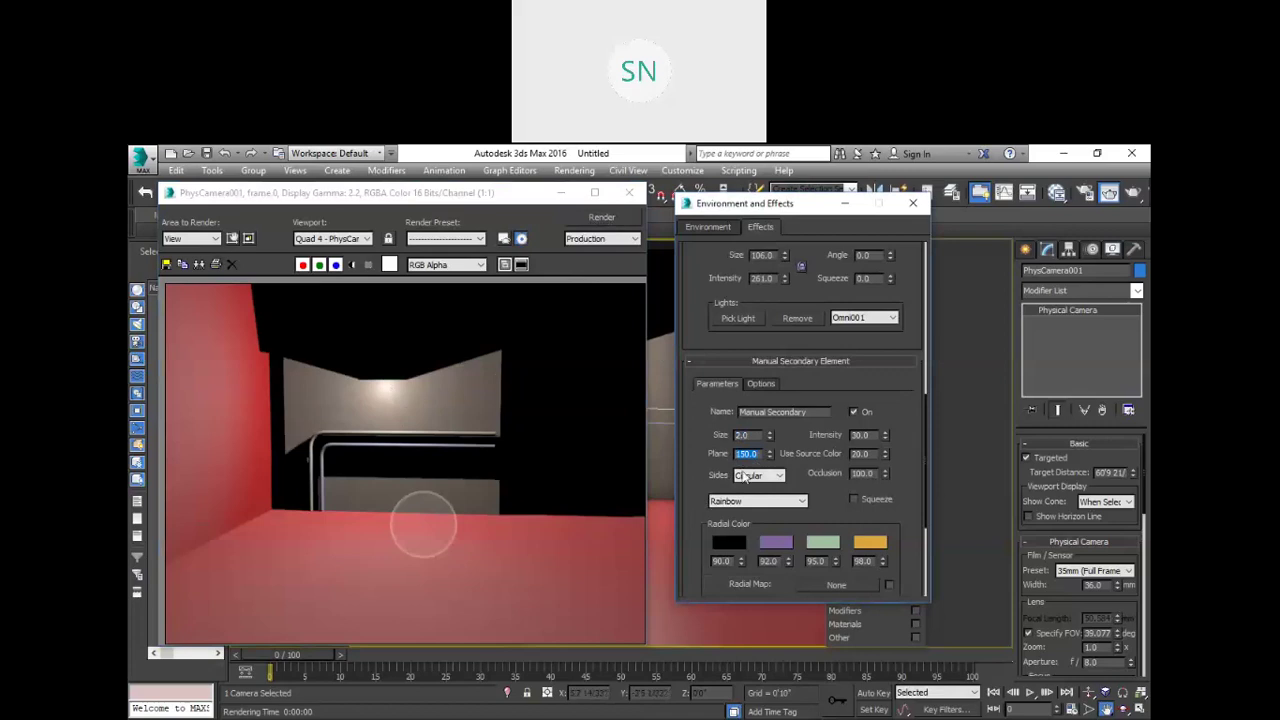
pyautogui.write('0')
pyautogui.click(600, 218)
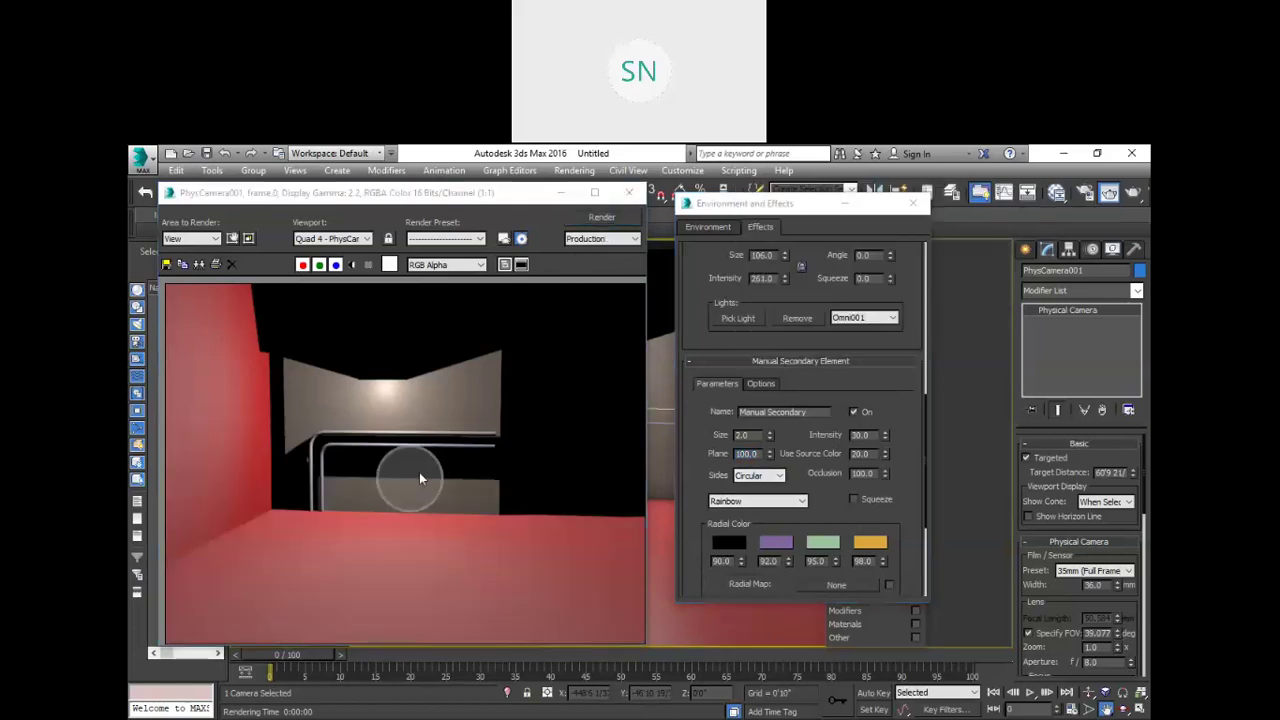
pyautogui.click(724, 478)
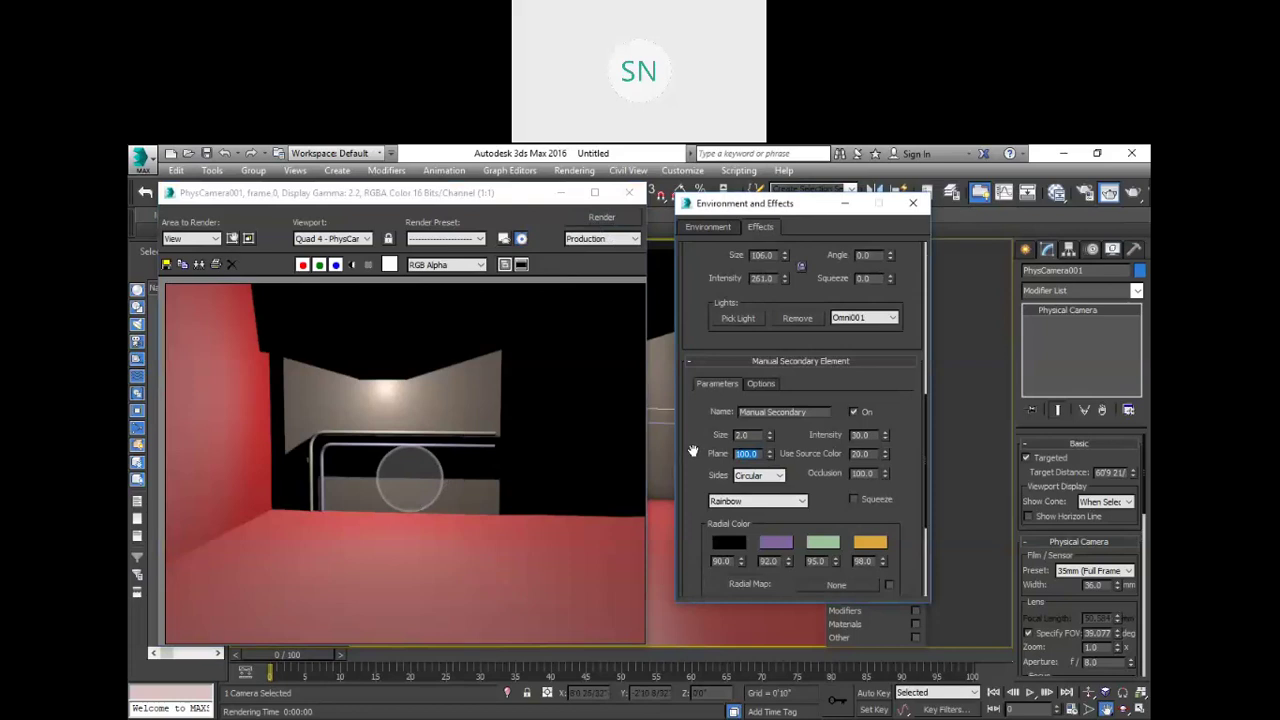
pyautogui.write('300')
pyautogui.press('Return')
pyautogui.click(604, 218)
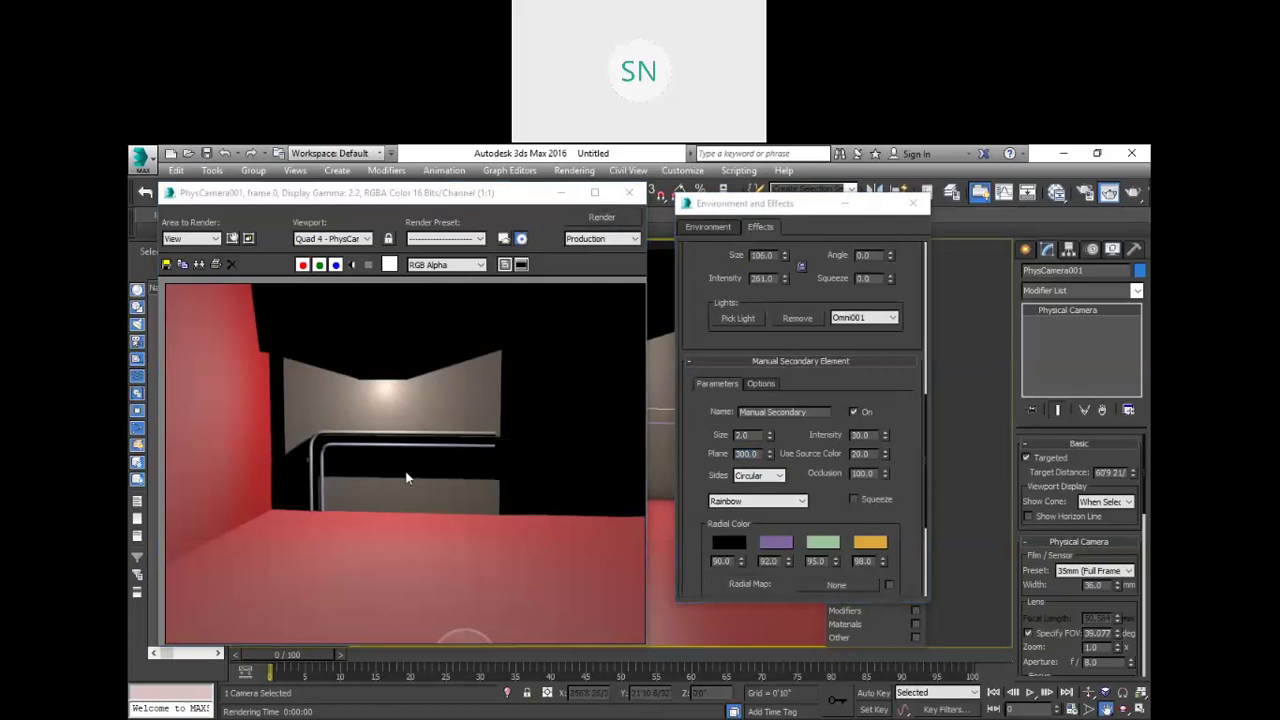
pyautogui.click(756, 453)
pyautogui.write('250')
pyautogui.press('Return')
pyautogui.click(601, 217)
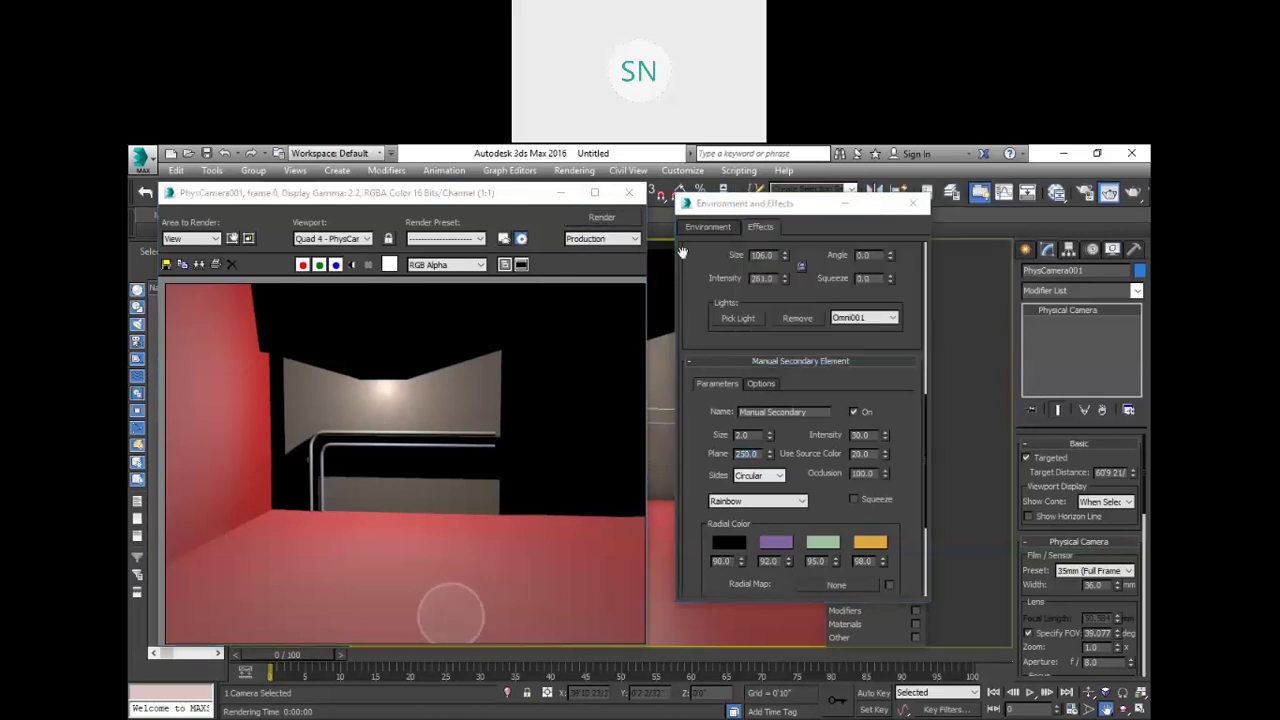
pyautogui.scroll(5, 750, 385)
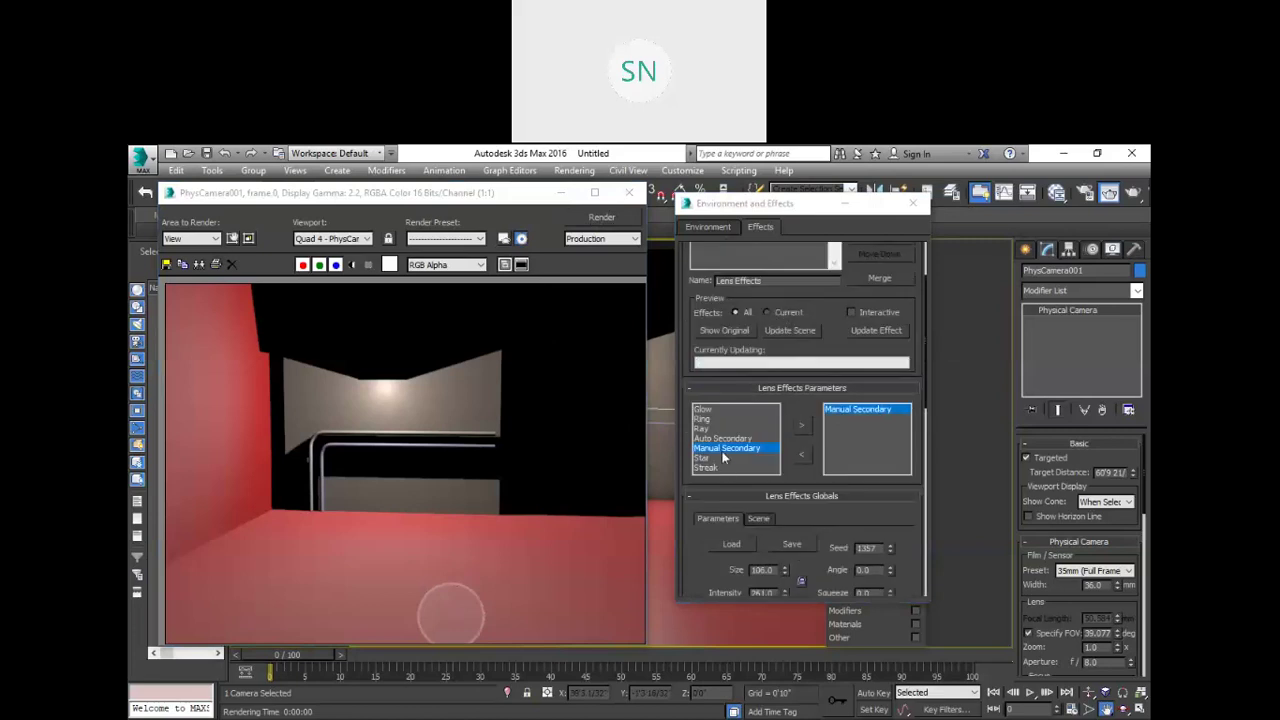
# Step: Add a second Manual Secondary element and render with both secondaries
pyautogui.click(801, 424)
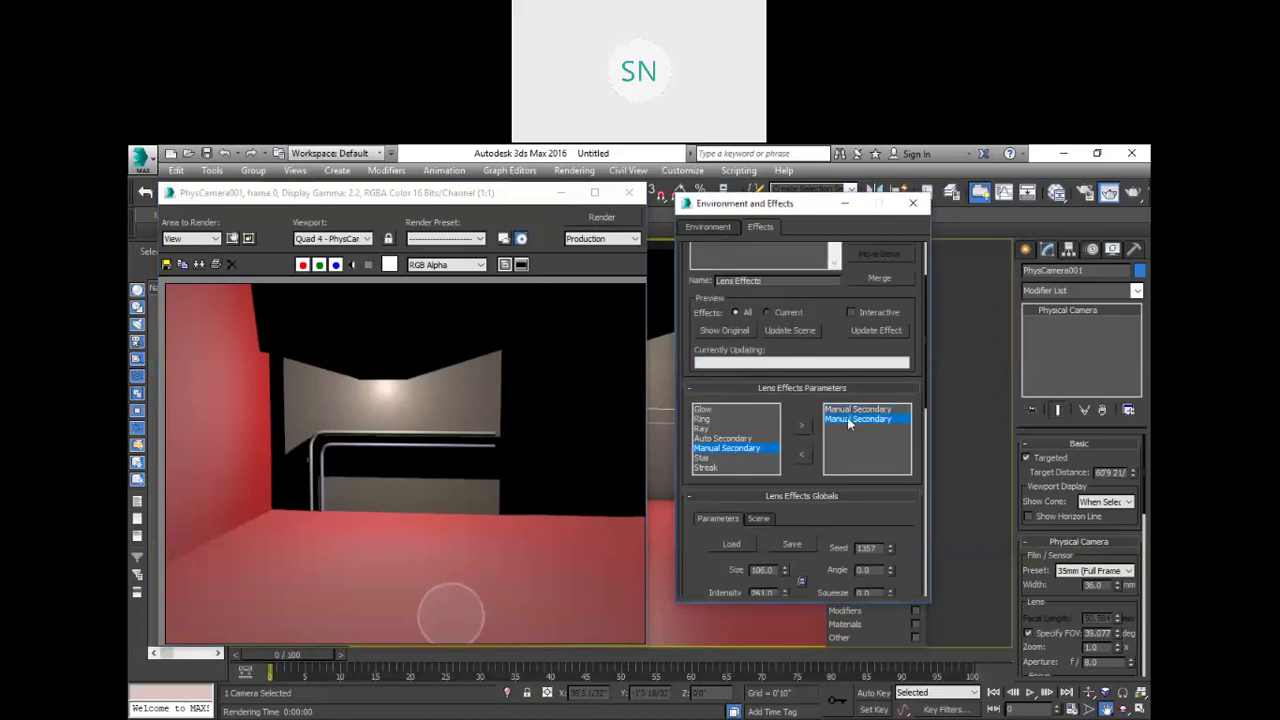
pyautogui.scroll(-3, 800, 448)
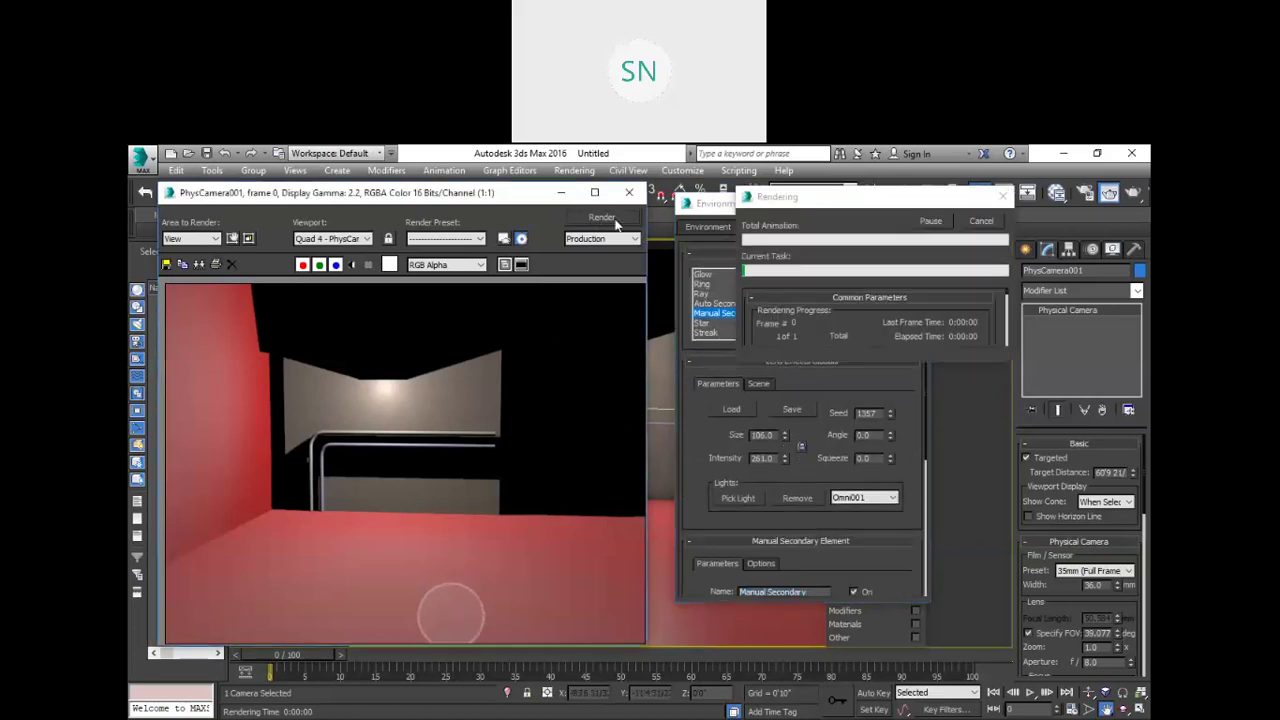
pyautogui.click(612, 217)
pyautogui.click(796, 423)
pyautogui.scroll(-3, 796, 423)
# Step: Set the secondary Size to 1, change its Plane, and apply the Green Rainbow preset
pyautogui.moveTo(758, 457); pyautogui.dragTo(709, 460)
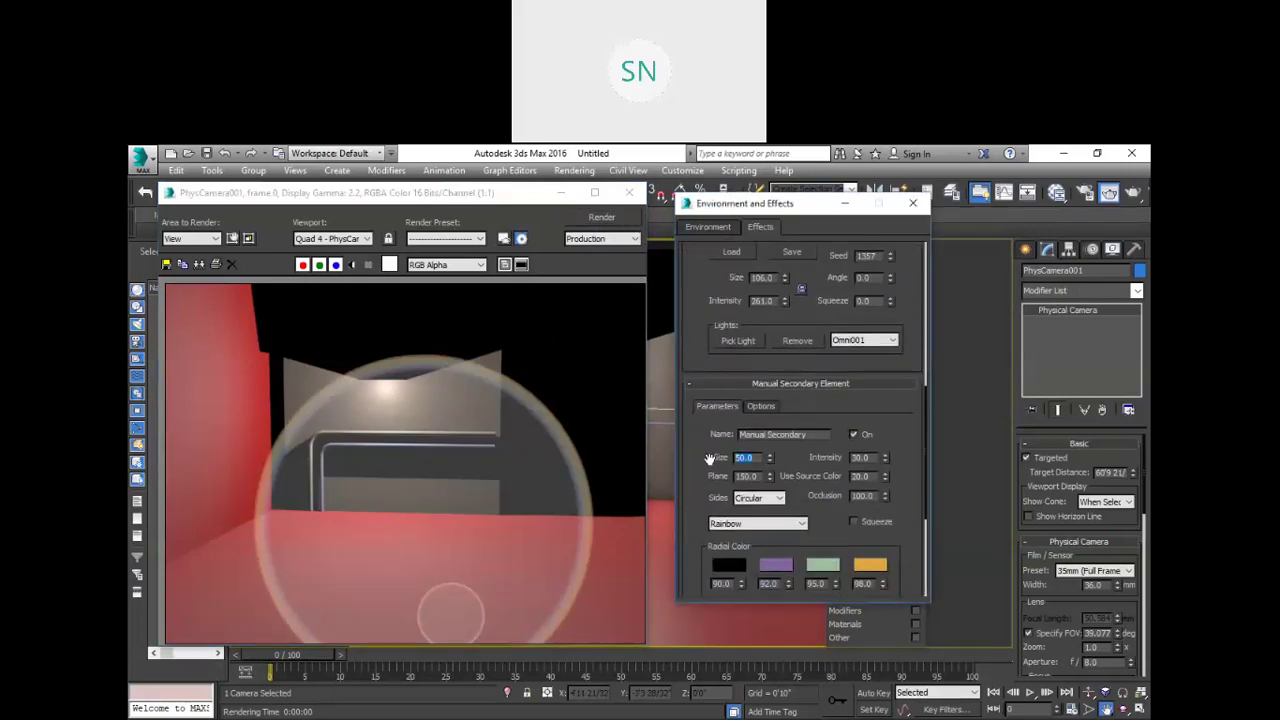
pyautogui.write('1.5')
pyautogui.click(609, 224)
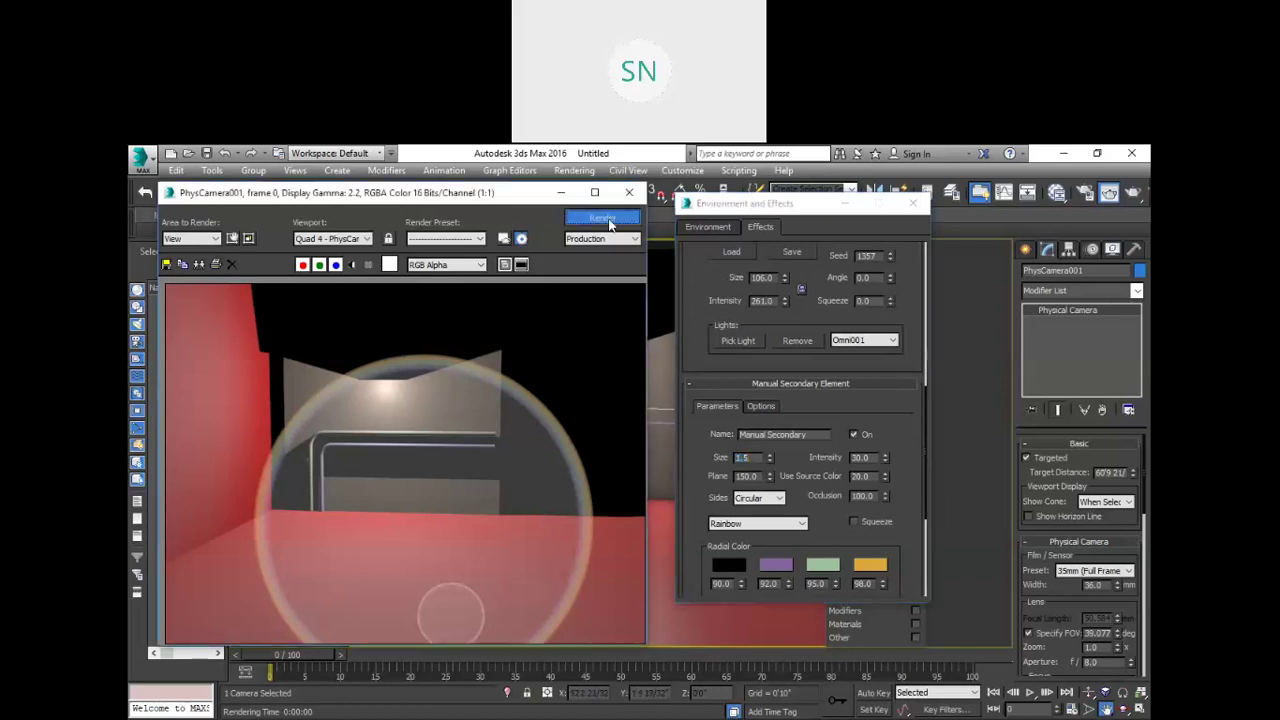
pyautogui.moveTo(760, 476); pyautogui.dragTo(710, 476)
pyautogui.write('0.')
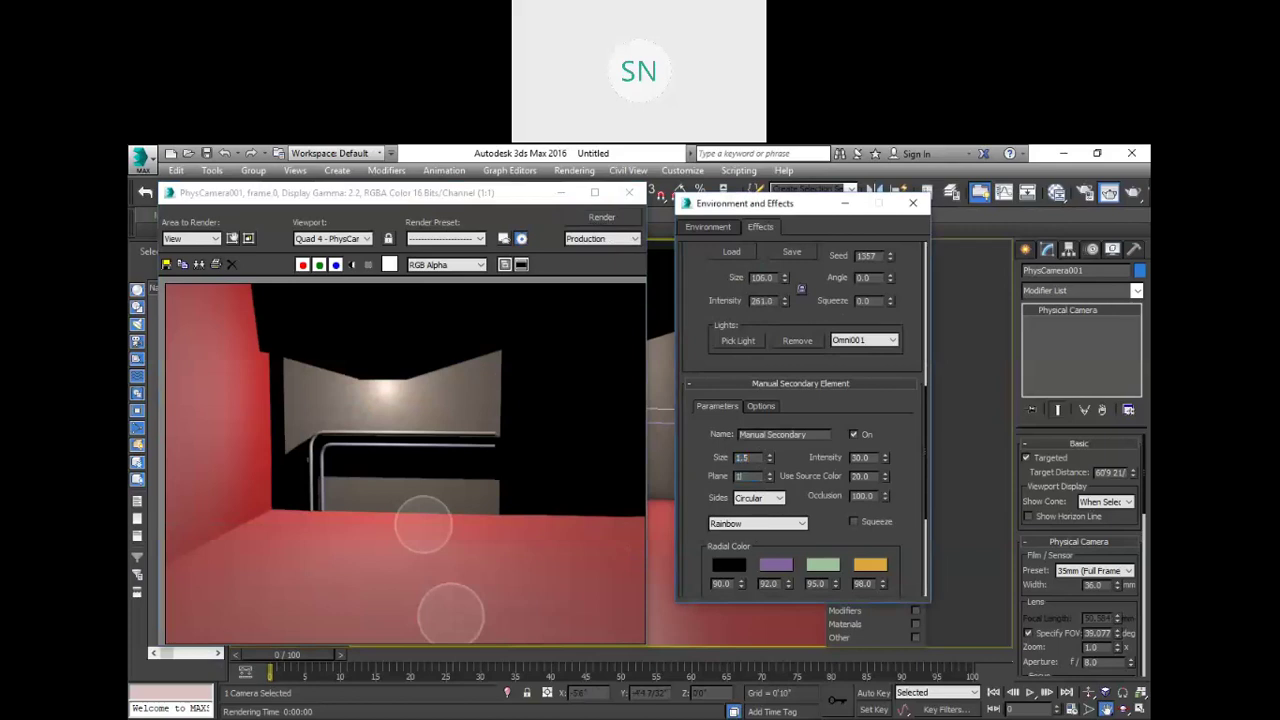
pyautogui.write('0')
pyautogui.click(602, 219)
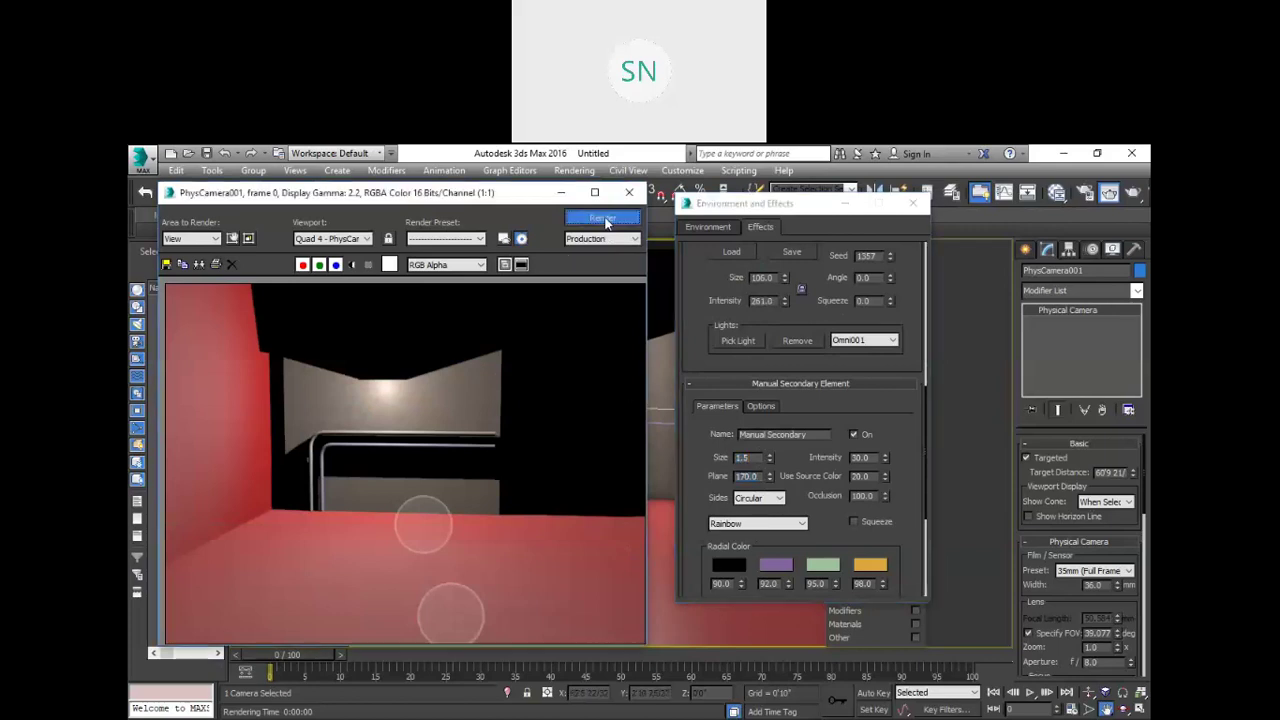
pyautogui.click(768, 524)
pyautogui.click(737, 595)
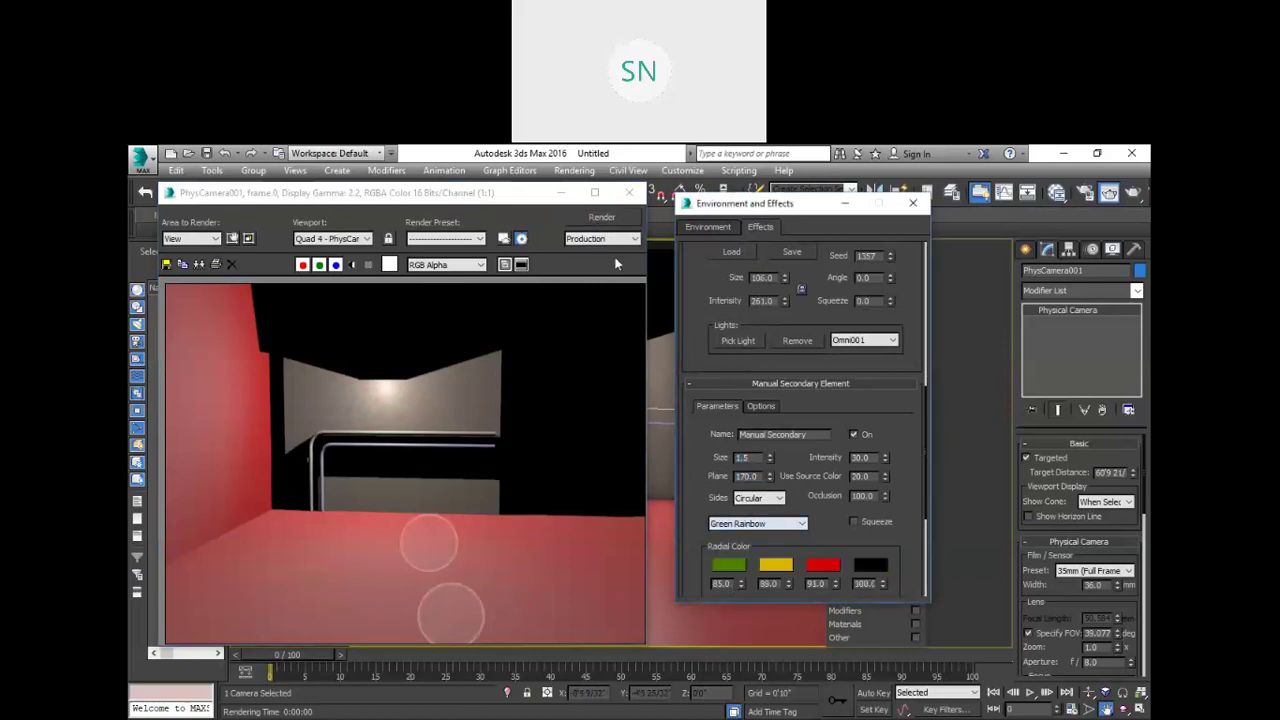
pyautogui.click(603, 220)
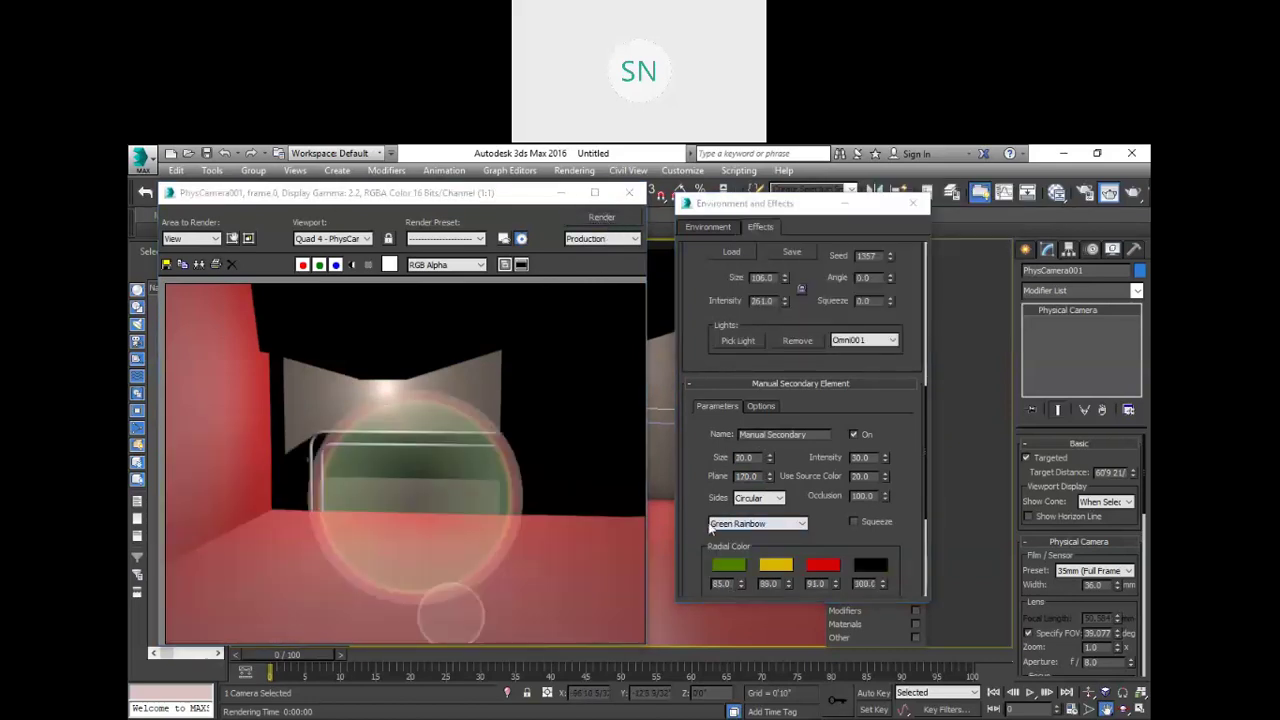
# Step: Refine the flare to Size 1.5 and Plane 170, rendering after each change
pyautogui.doubleClick(746, 457)
pyautogui.write('1.5')
pyautogui.press('Return')
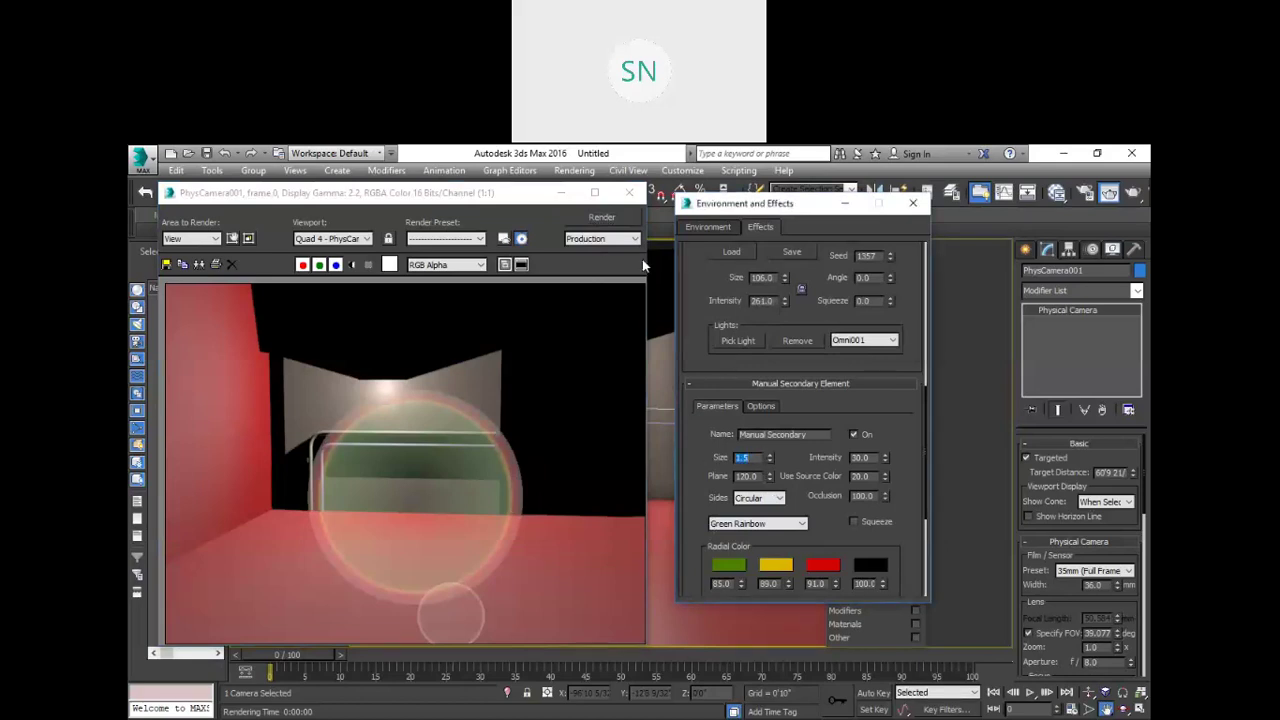
pyautogui.click(602, 217)
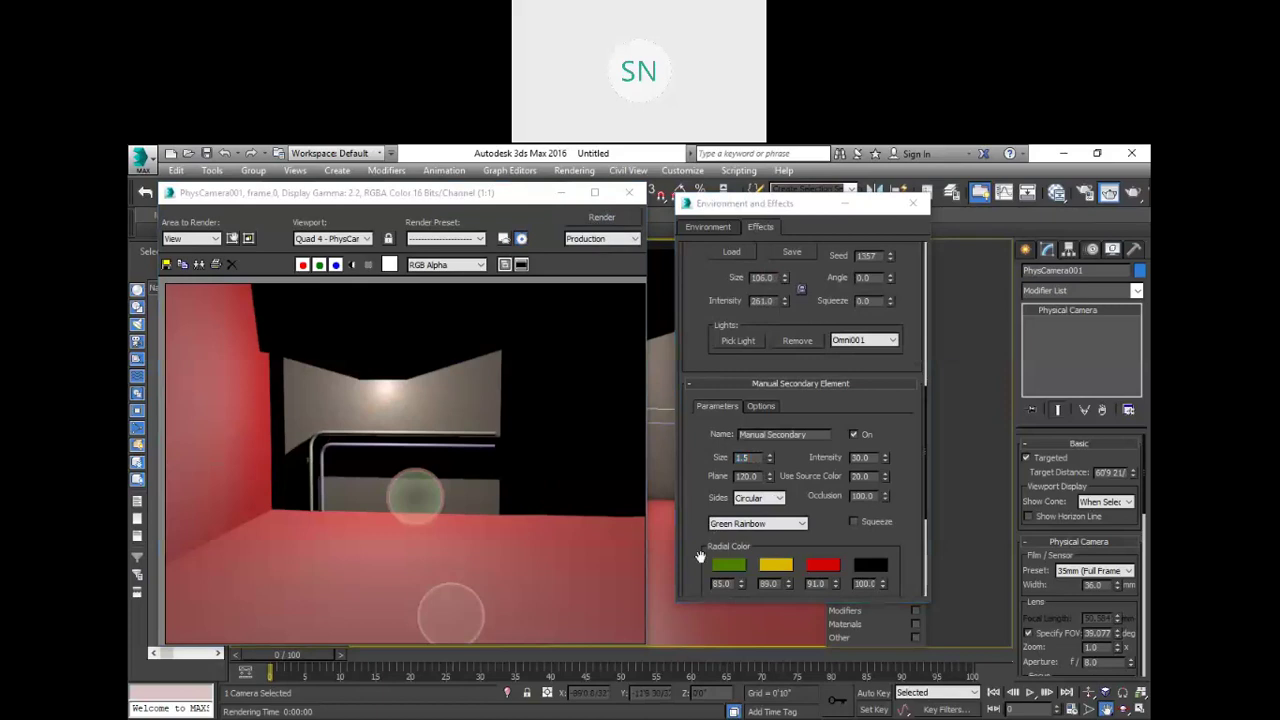
pyautogui.doubleClick(748, 476)
pyautogui.write('170')
pyautogui.press('Return')
pyautogui.click(600, 220)
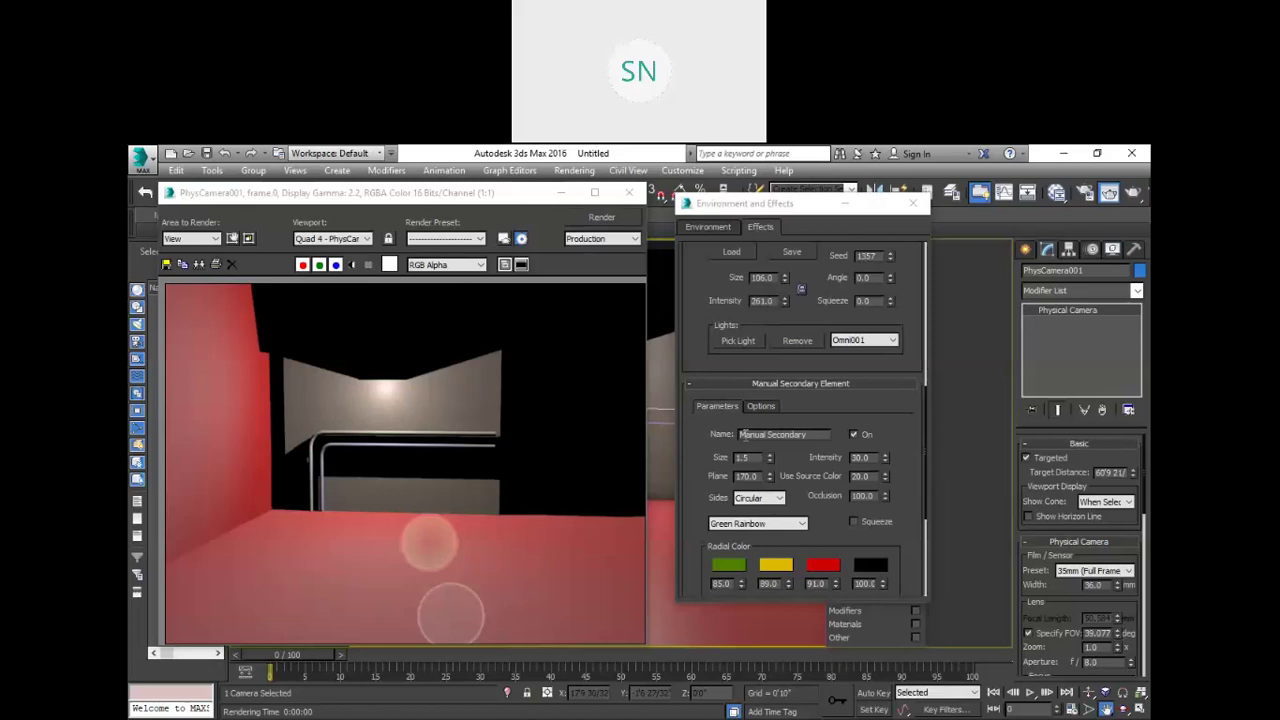
pyautogui.scroll(1, 873, 389)
pyautogui.scroll(2, 905, 352)
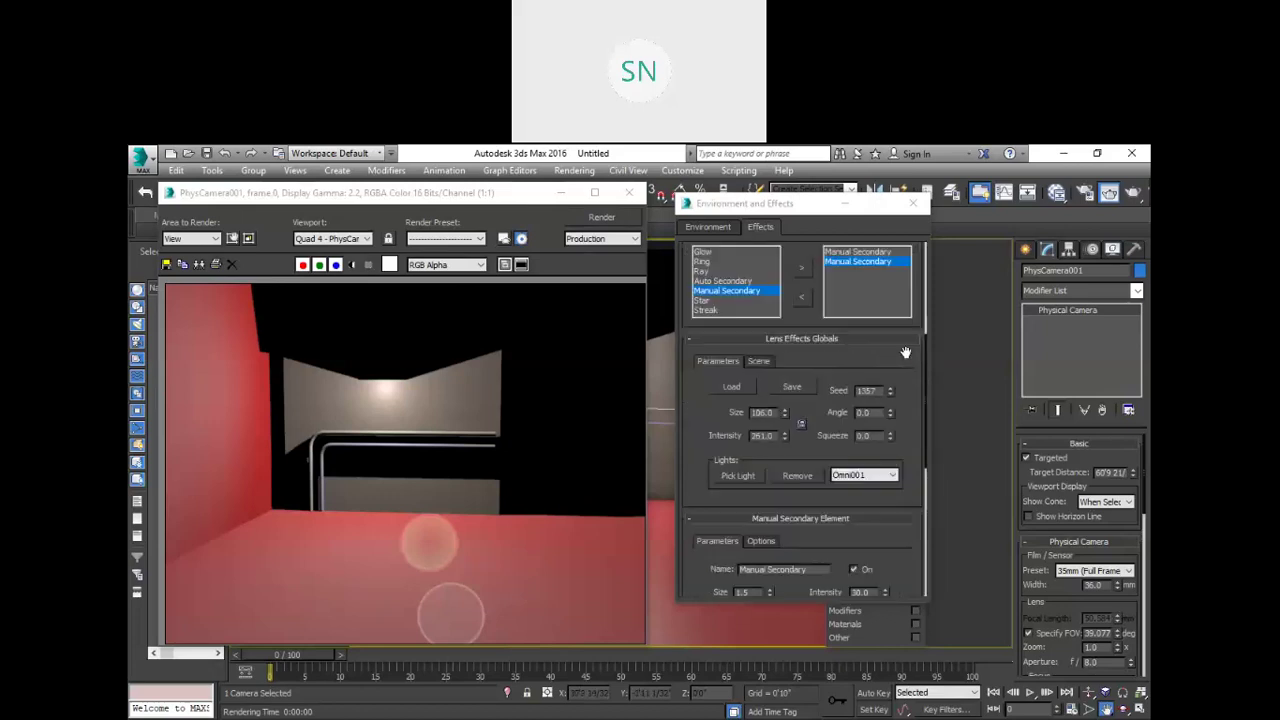
# Step: Add three more Manual Secondary copies, then remove every entry until the list is empty
pyautogui.scroll(1, 906, 355)
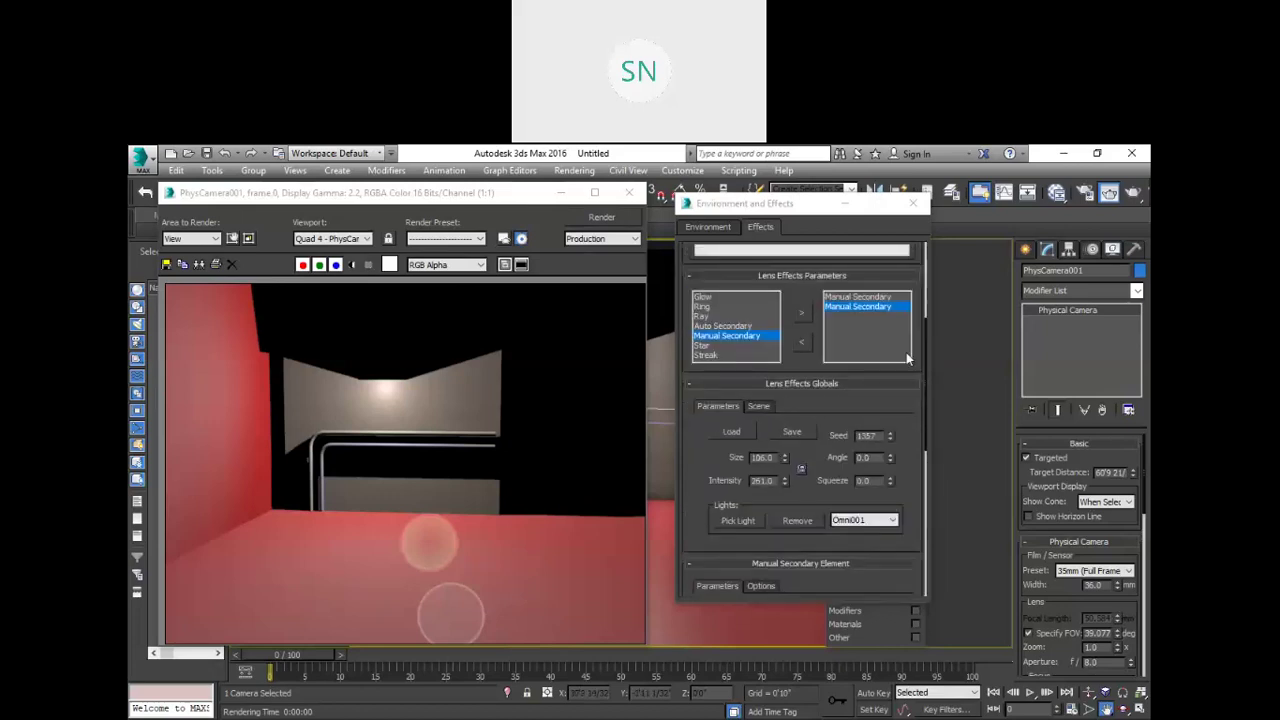
pyautogui.click(806, 314)
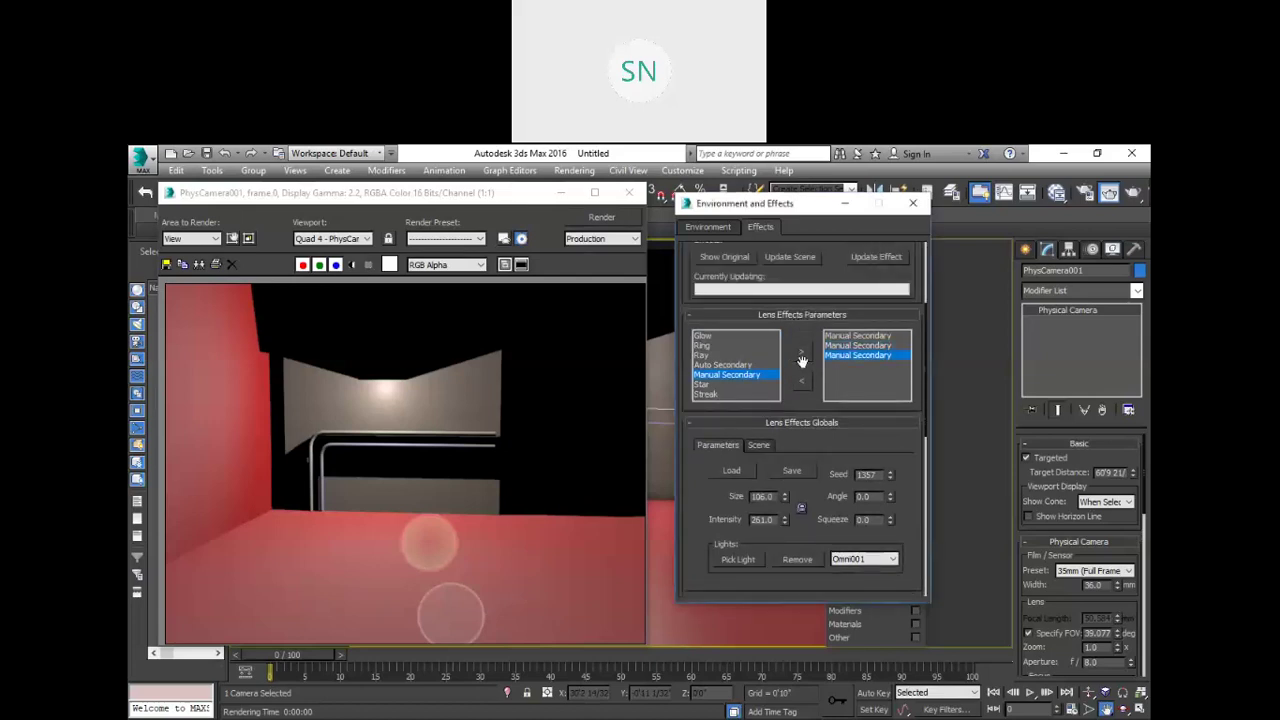
pyautogui.click(803, 353)
pyautogui.click(803, 353)
pyautogui.click(805, 386)
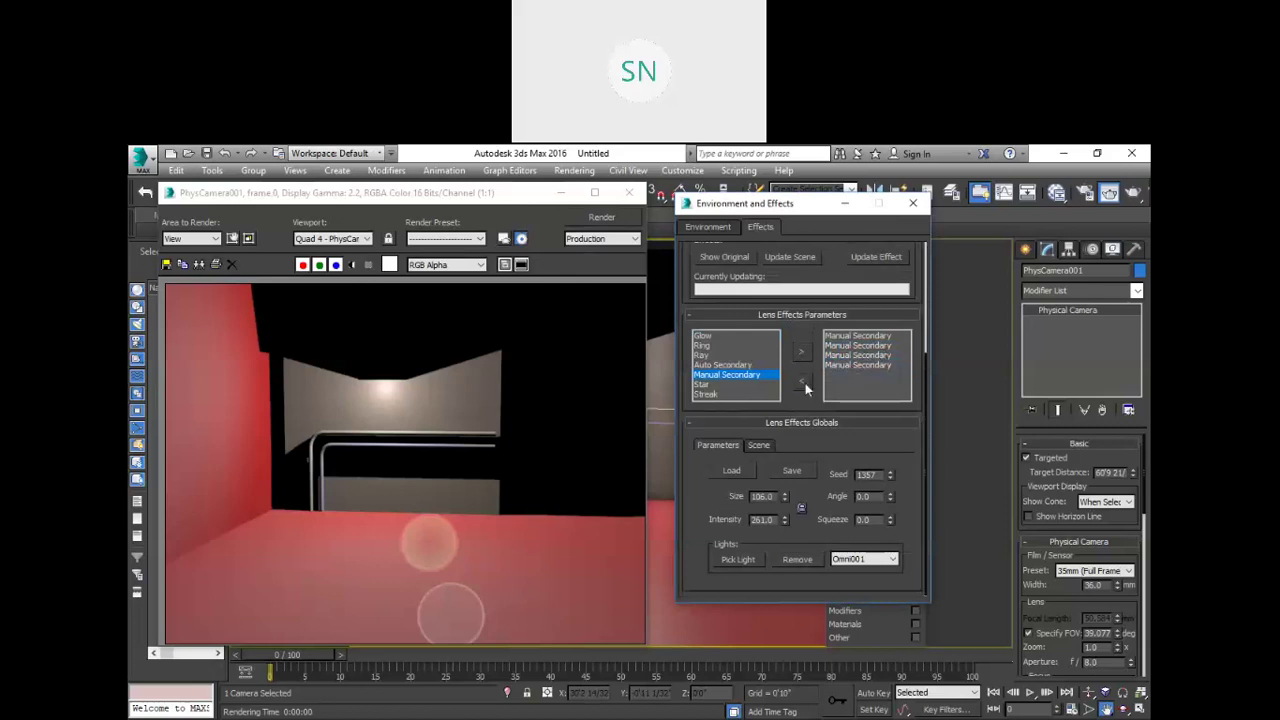
pyautogui.click(831, 365)
pyautogui.click(803, 383)
pyautogui.click(855, 355)
pyautogui.click(801, 381)
pyautogui.click(801, 380)
pyautogui.click(805, 385)
pyautogui.click(600, 218)
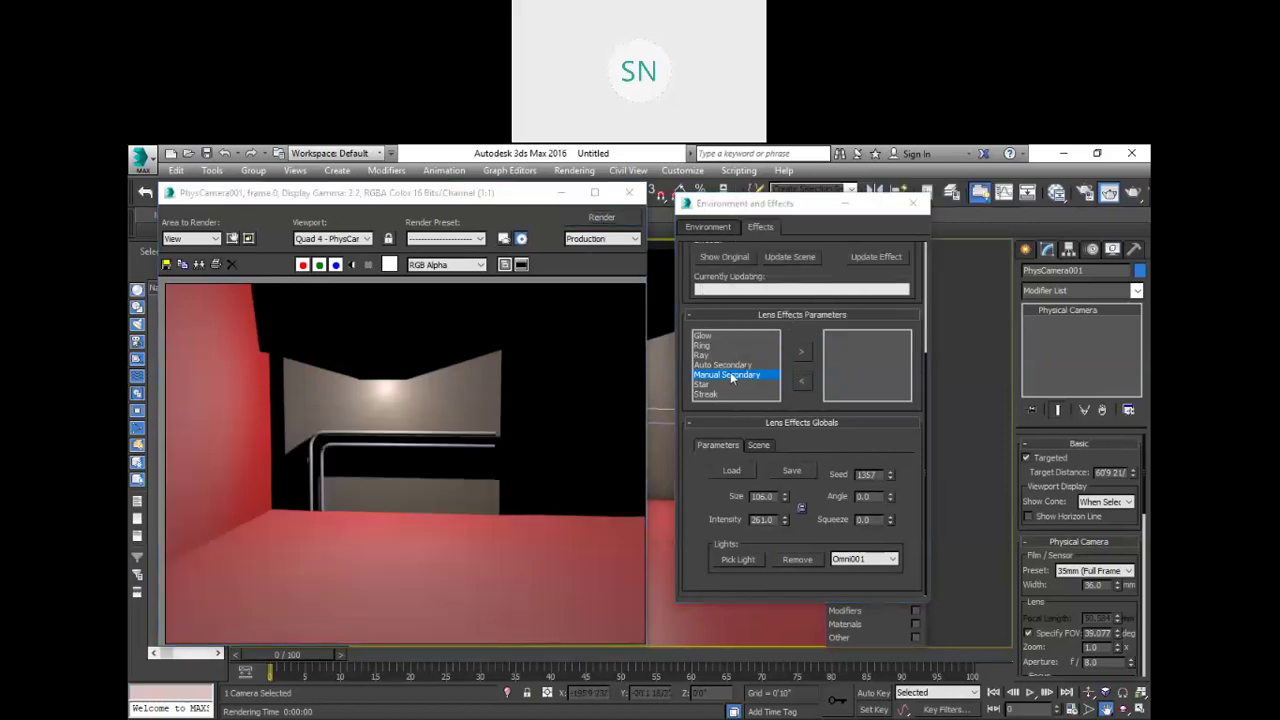
# Step: Add a Star element to the lens effects and render the new streaks
pyautogui.click(698, 386)
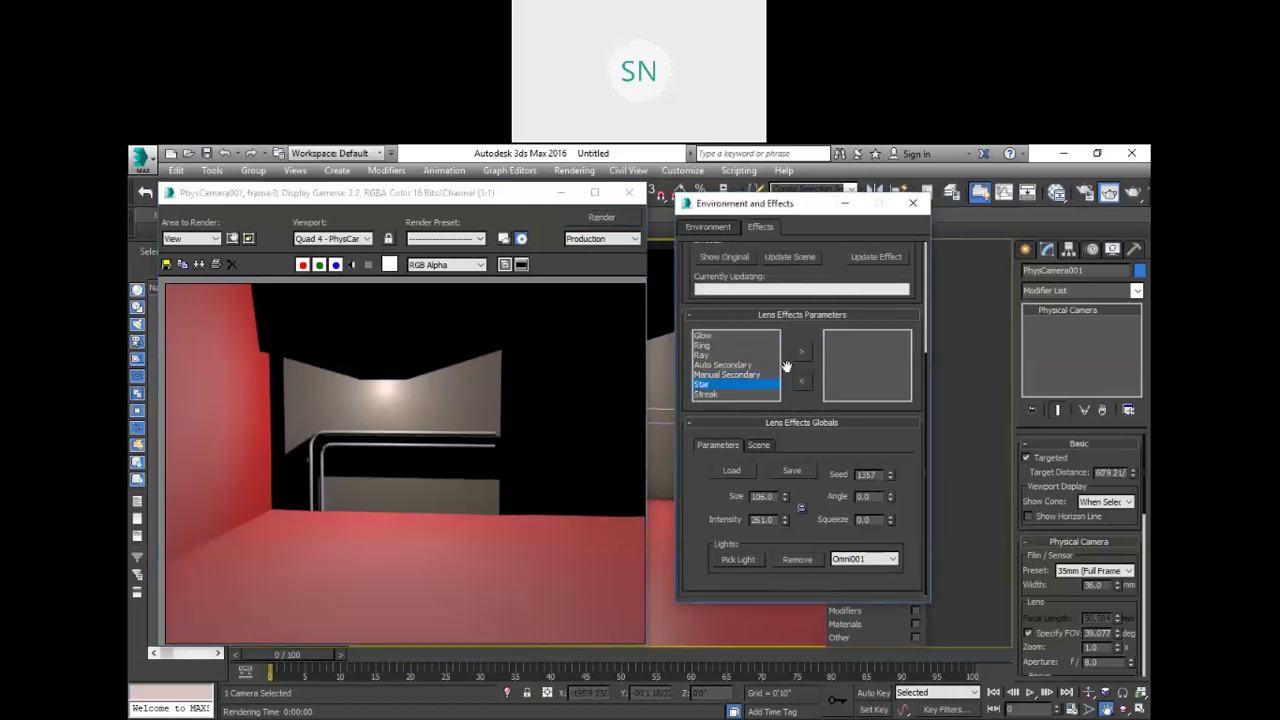
pyautogui.click(801, 351)
pyautogui.click(618, 218)
pyautogui.click(607, 216)
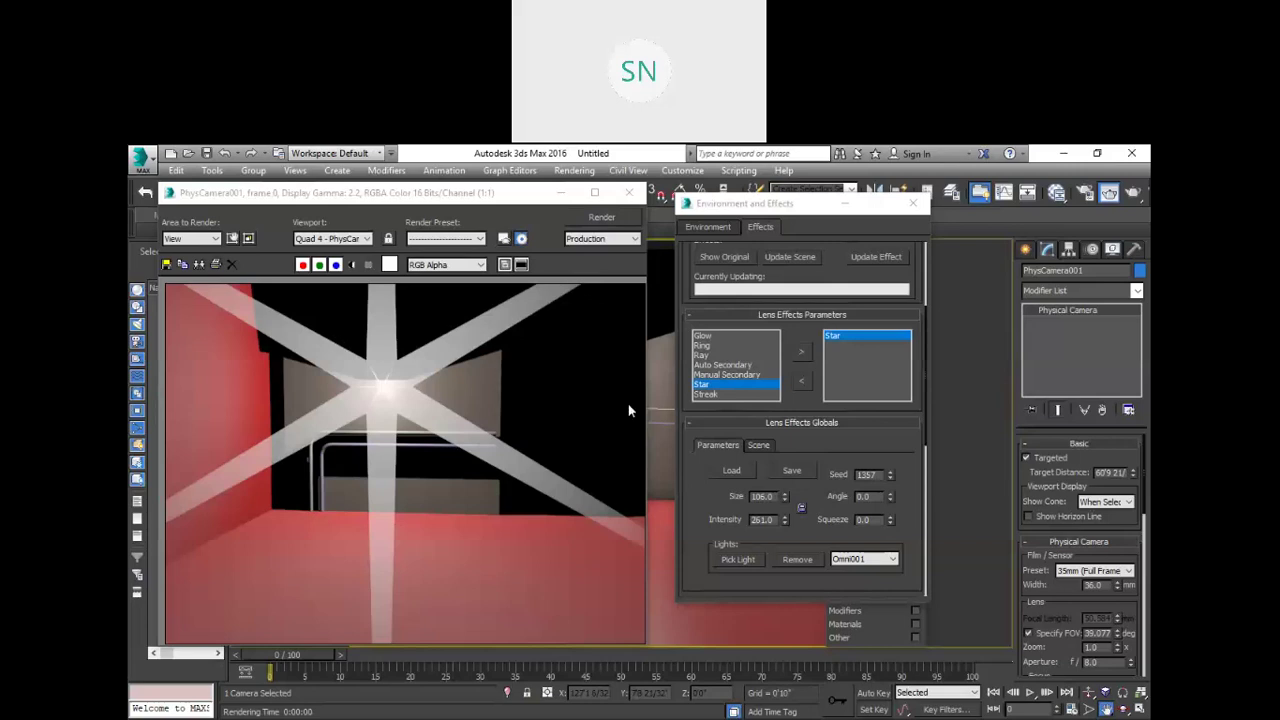
# Step: Set the Star Size to 100 and Width to 1, rendering each
pyautogui.scroll(-5, 775, 415)
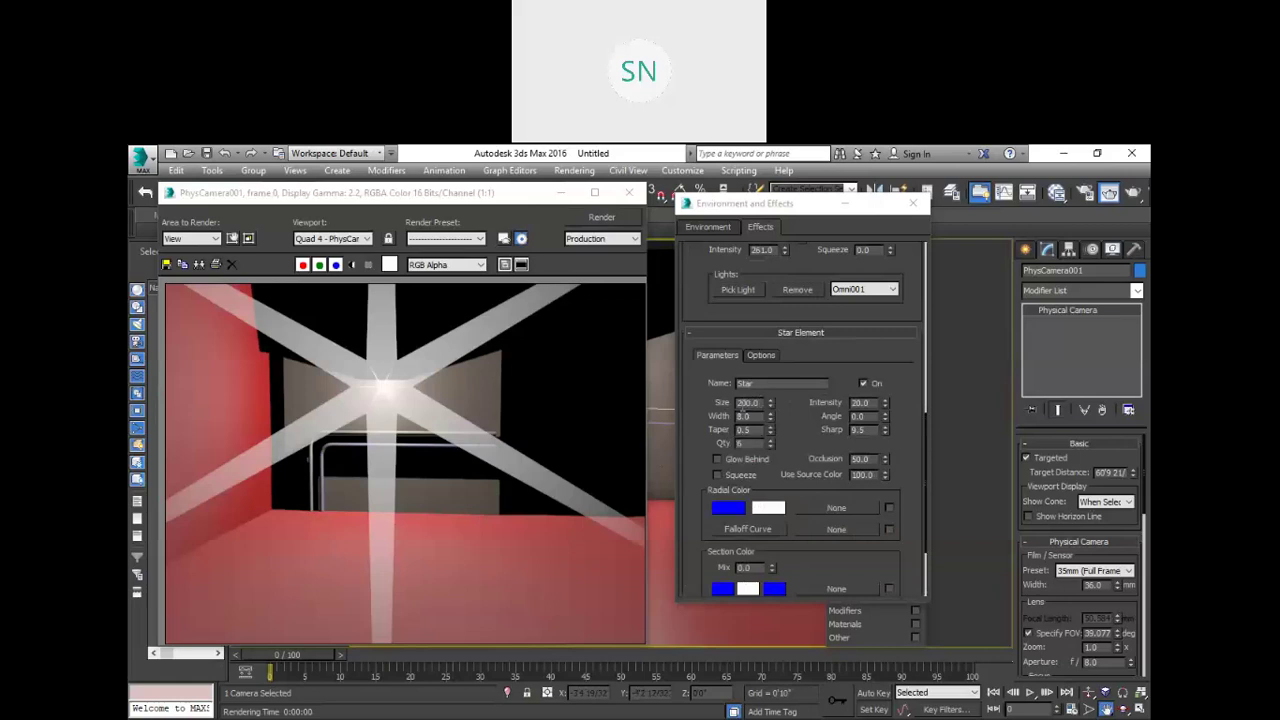
pyautogui.doubleClick(742, 404)
pyautogui.write('100')
pyautogui.press('Return')
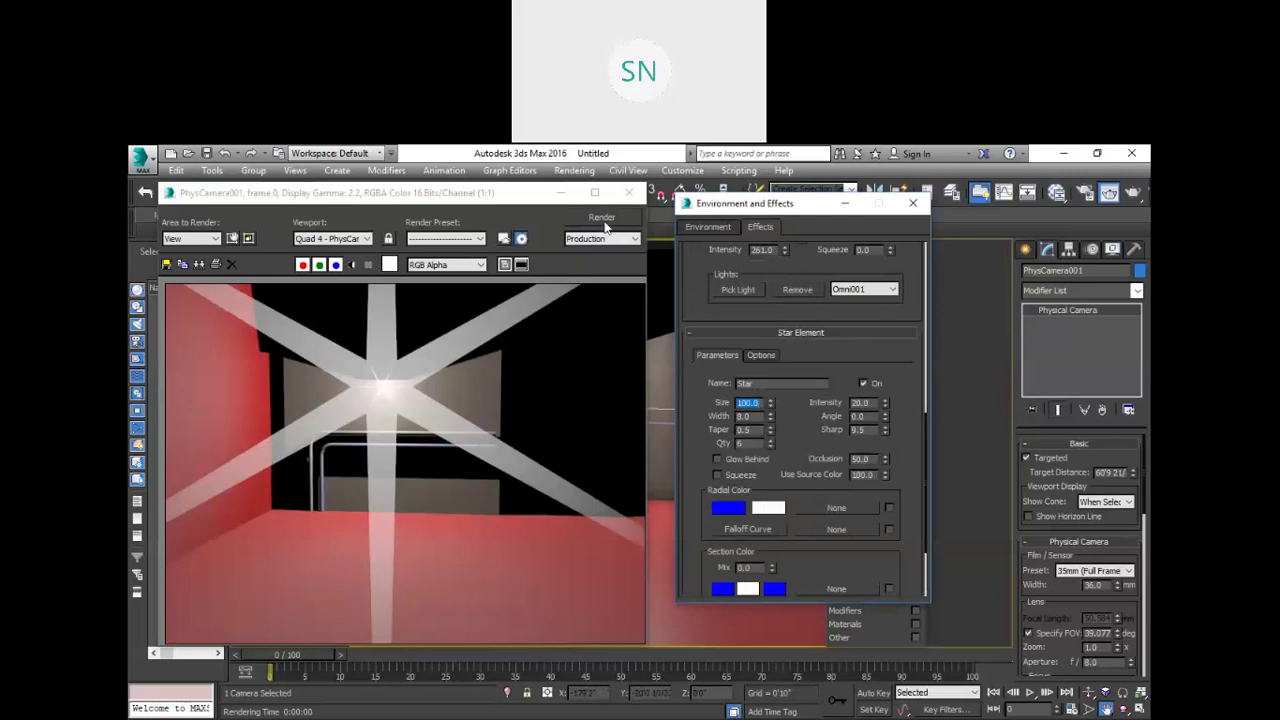
pyautogui.click(602, 218)
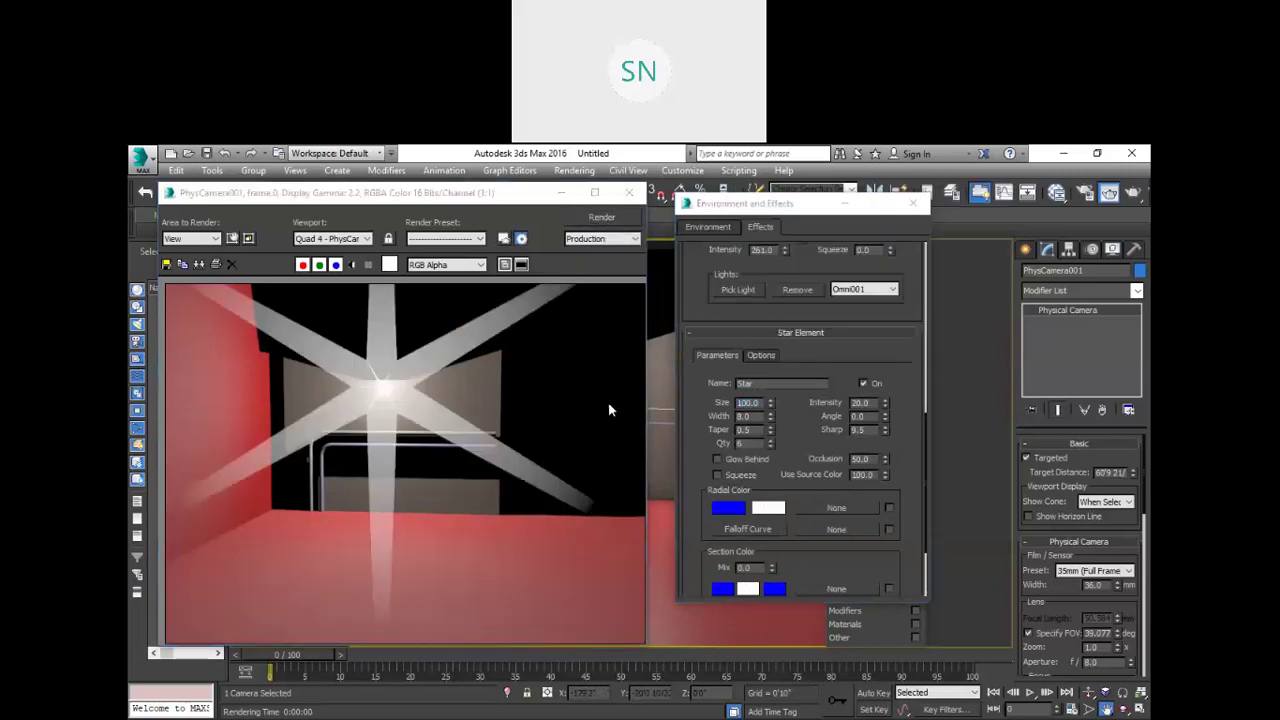
pyautogui.doubleClick(750, 416)
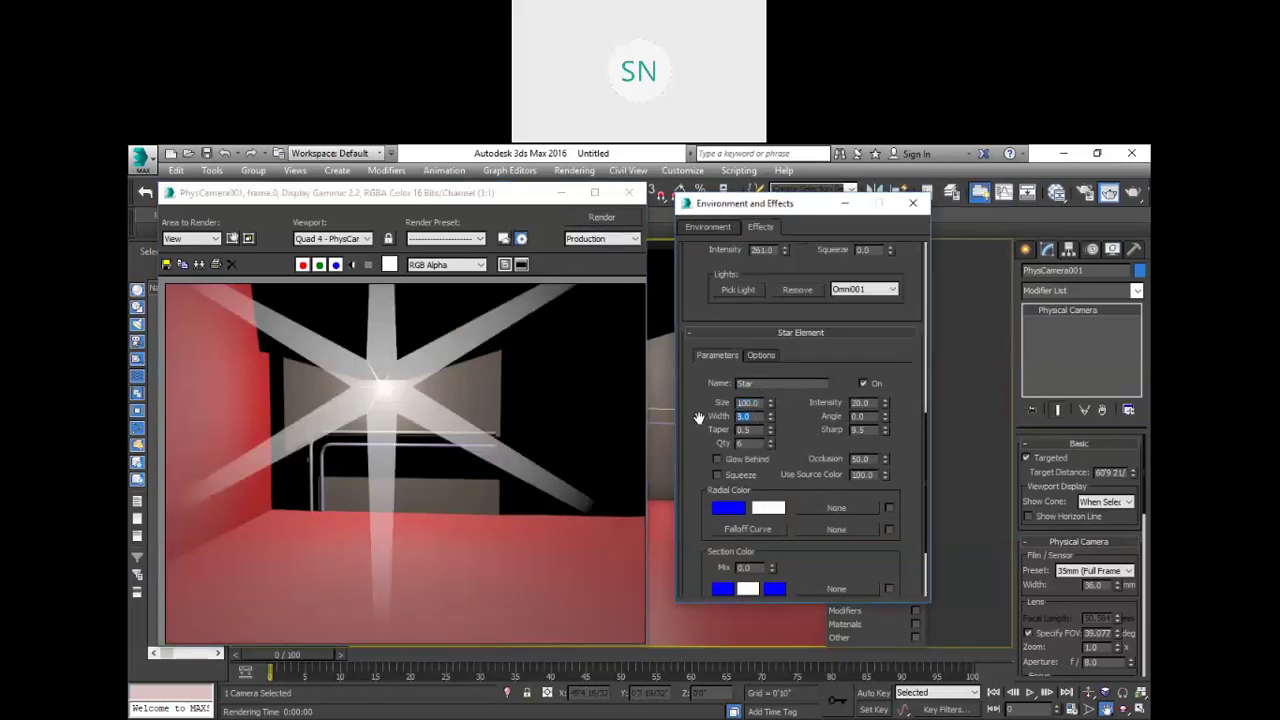
pyautogui.write('1')
pyautogui.press('Return')
pyautogui.click(602, 218)
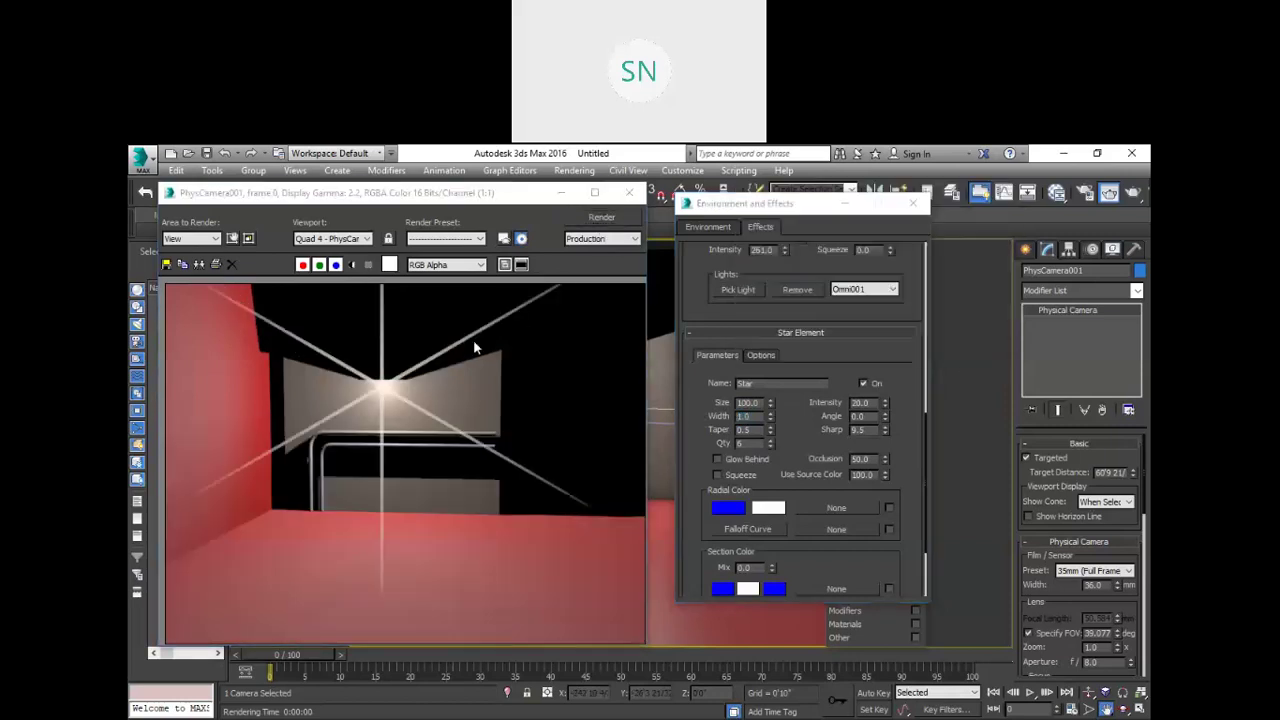
# Step: Give the star 5 rays and a 30° Angle, then render
pyautogui.click(770, 447)
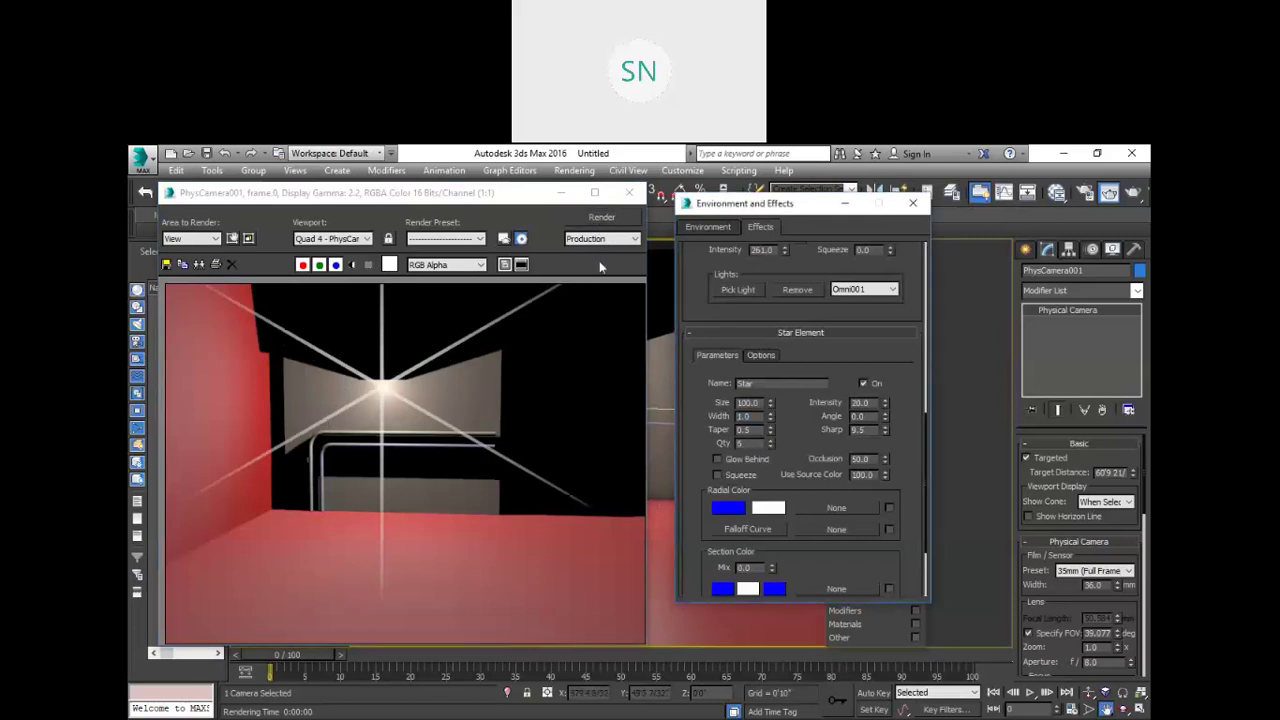
pyautogui.click(610, 220)
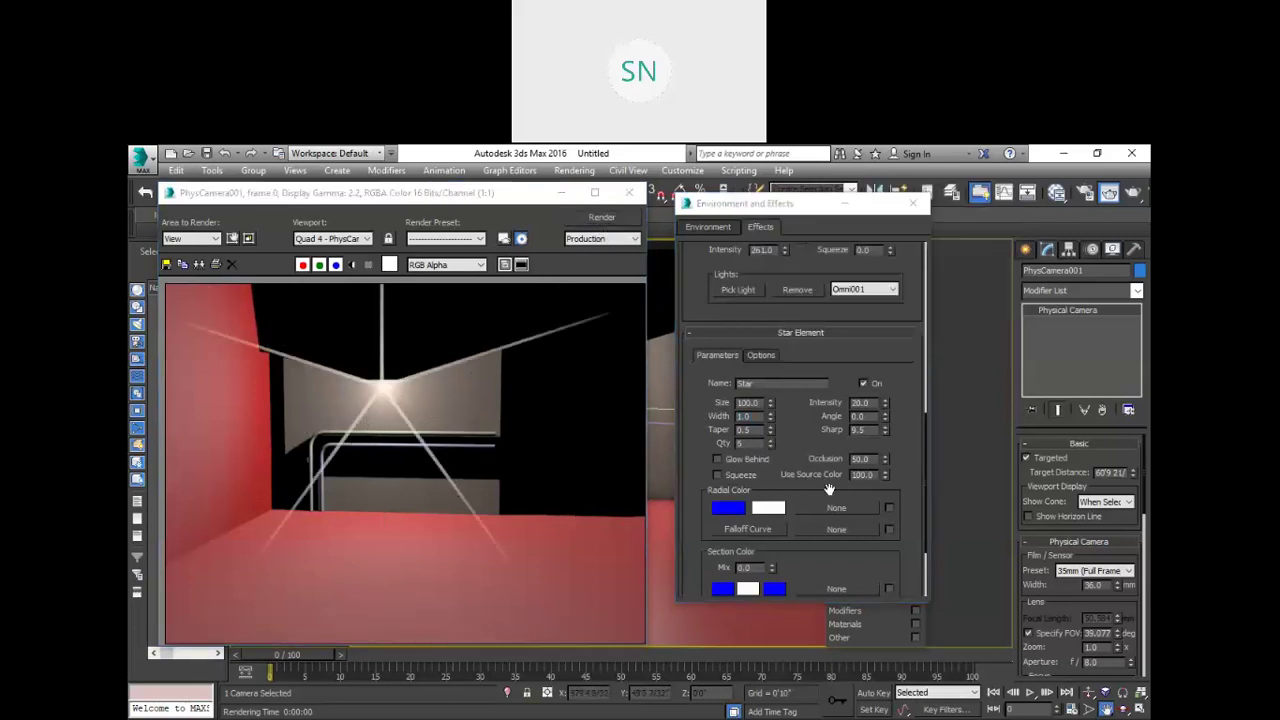
pyautogui.click(860, 416)
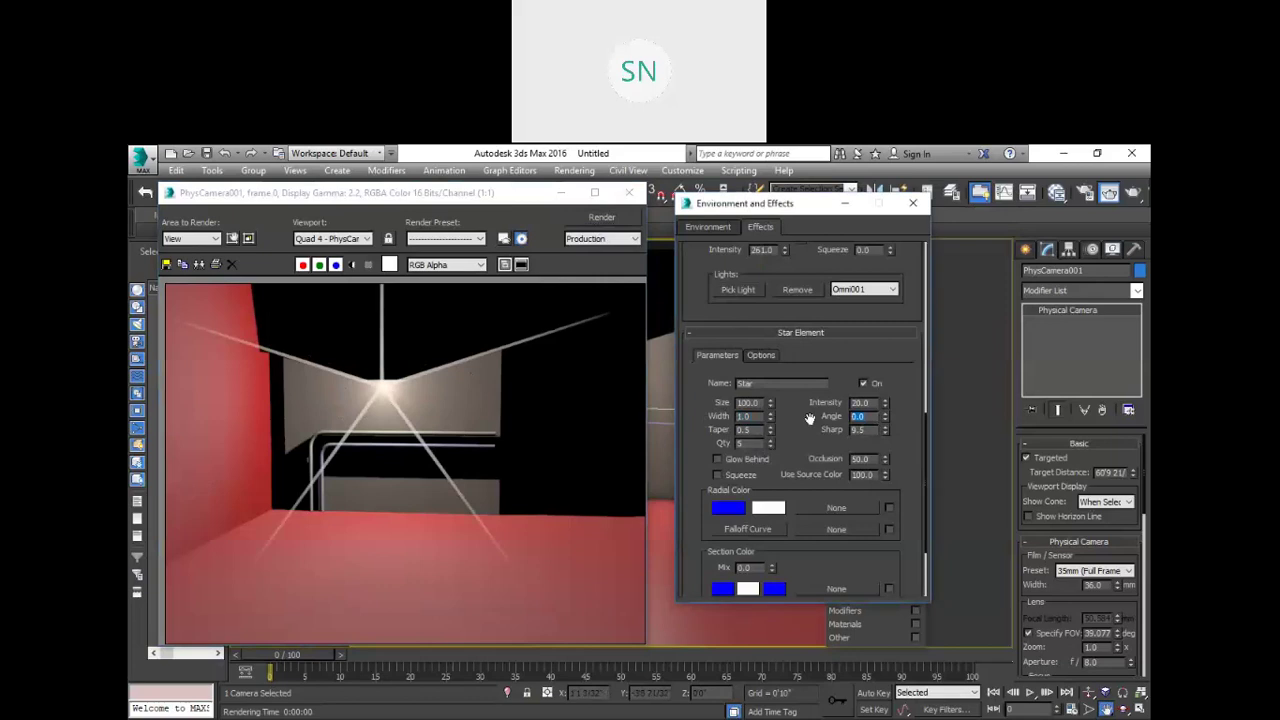
pyautogui.write('30')
pyautogui.click(604, 220)
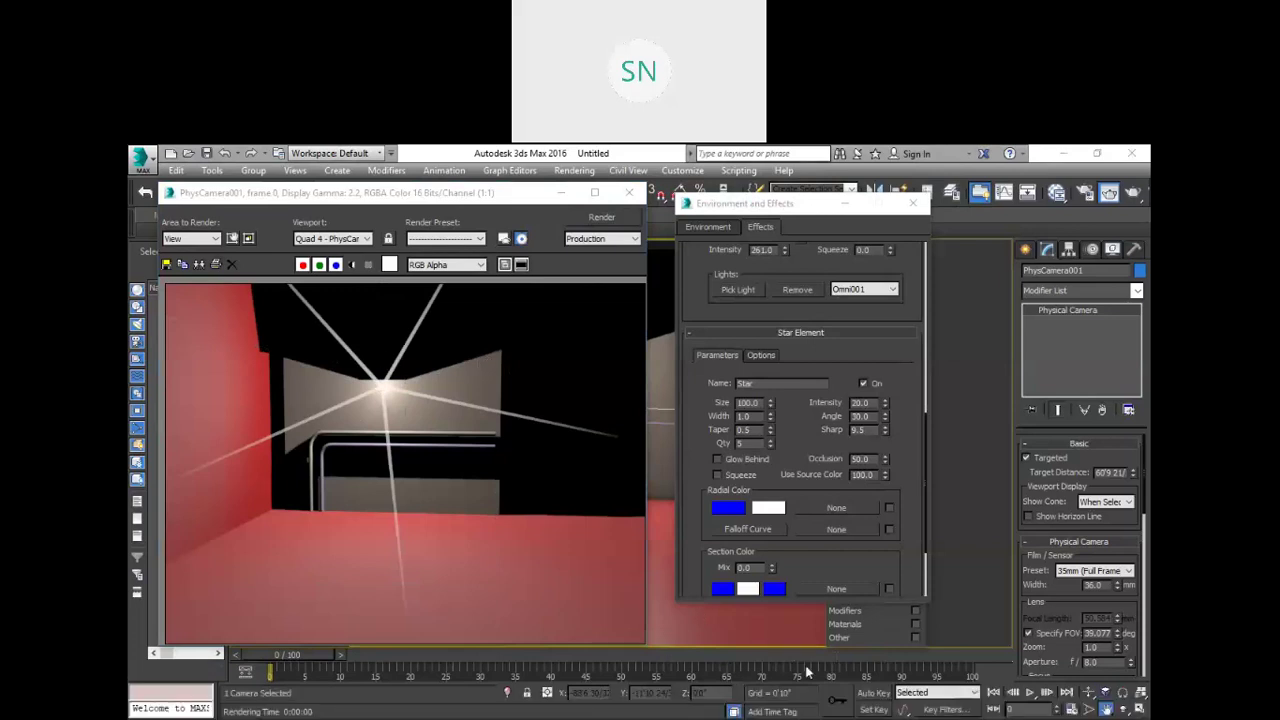
# Step: Auto-key the Star Angle to 120 at frame 20, scrub to preview the rotation, then turn Auto Key off
pyautogui.click(873, 692)
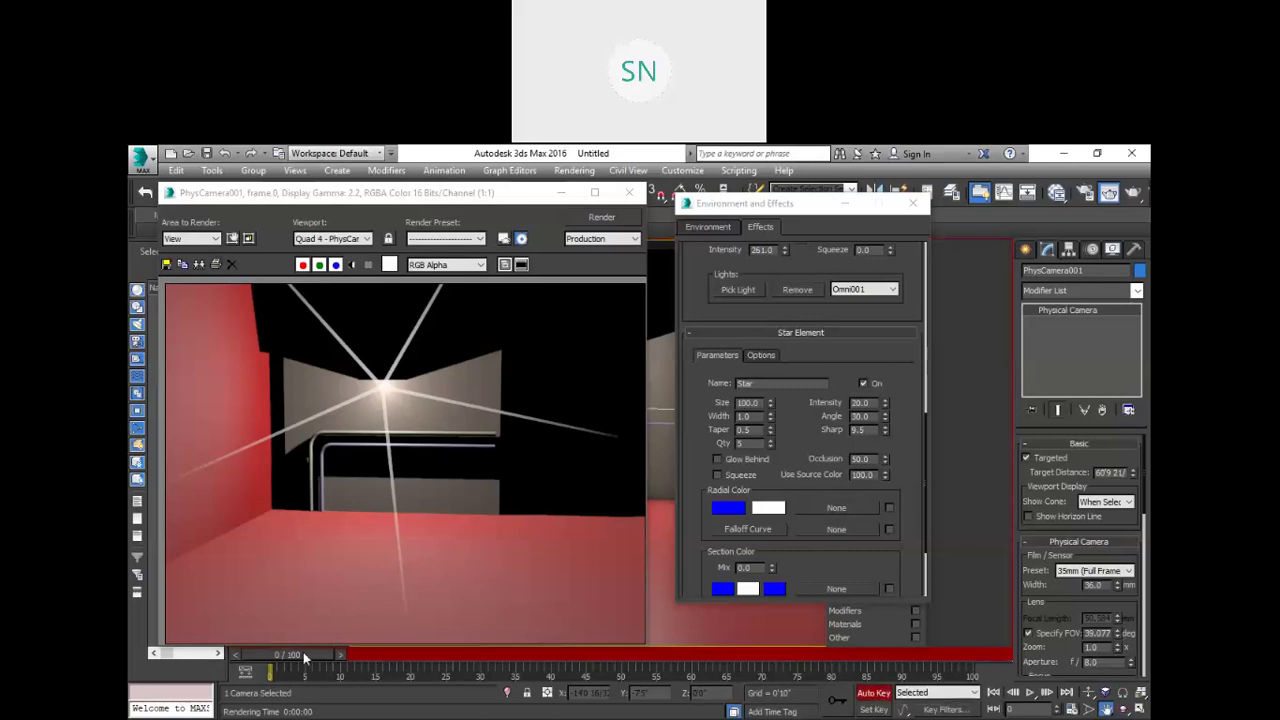
pyautogui.moveTo(323, 658); pyautogui.dragTo(435, 659)
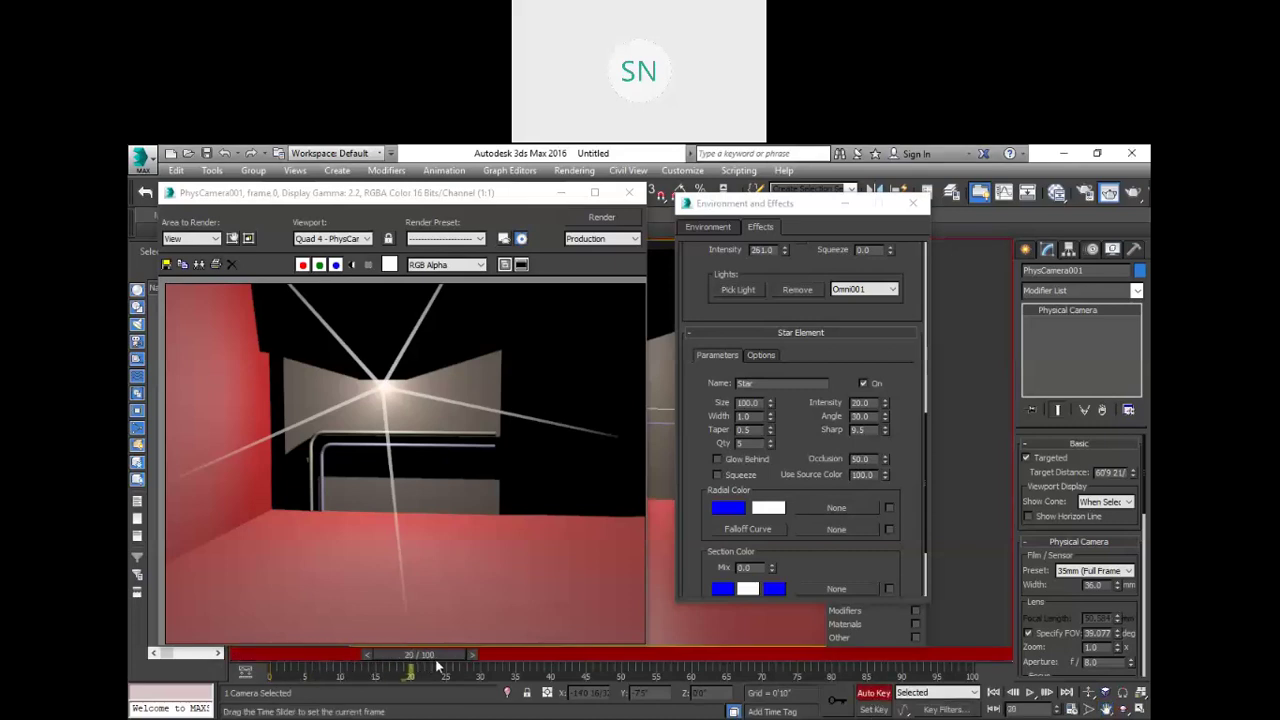
pyautogui.click(861, 415)
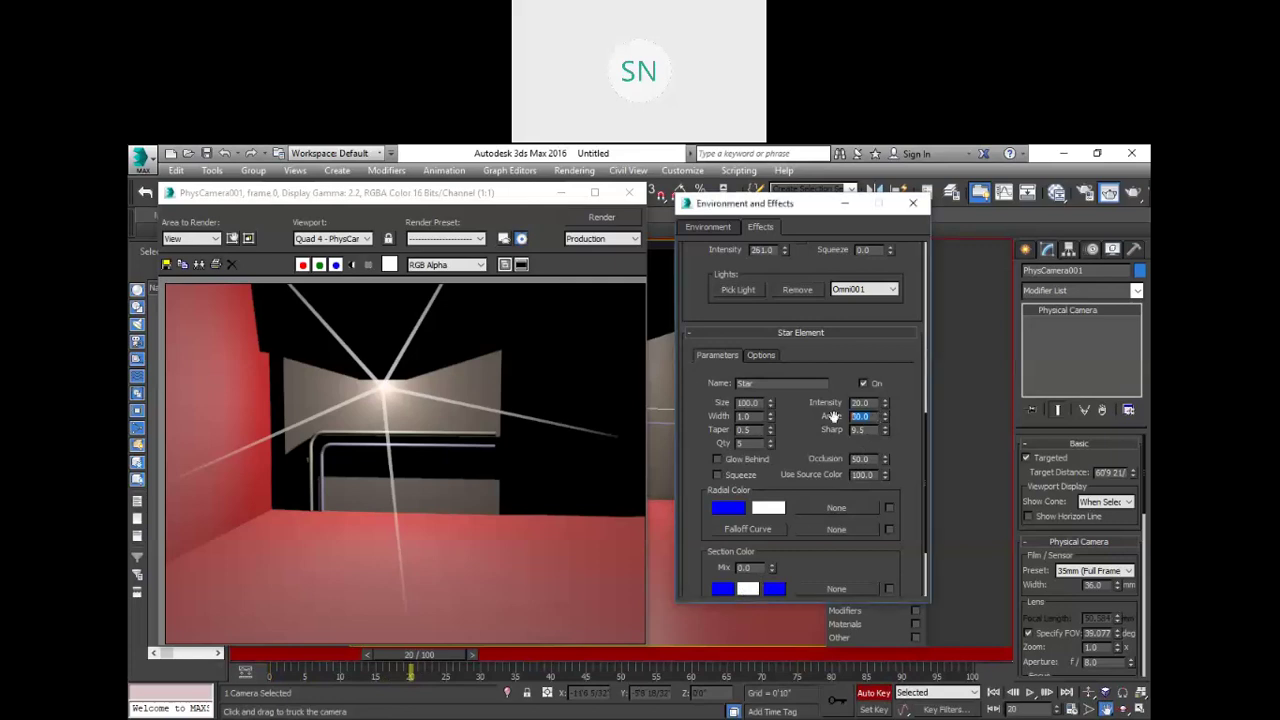
pyautogui.write('120')
pyautogui.press('Return')
pyautogui.moveTo(453, 652); pyautogui.dragTo(305, 645)
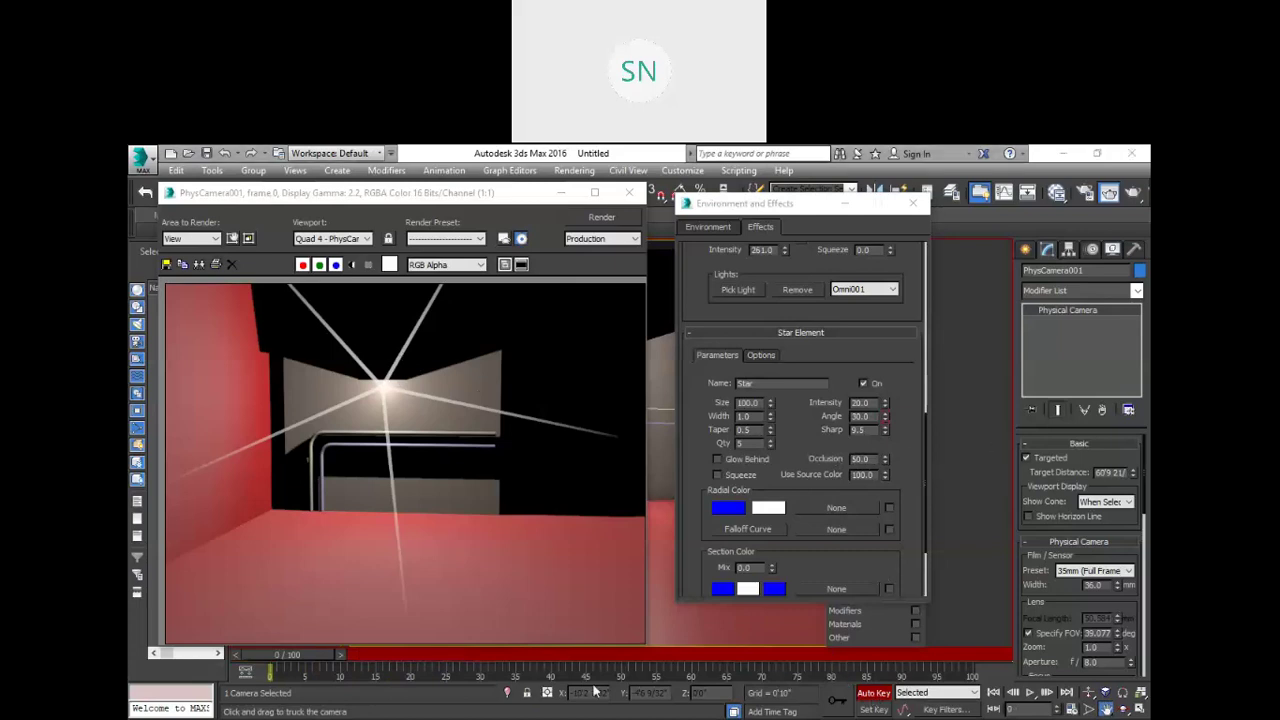
pyautogui.moveTo(280, 654); pyautogui.dragTo(432, 673)
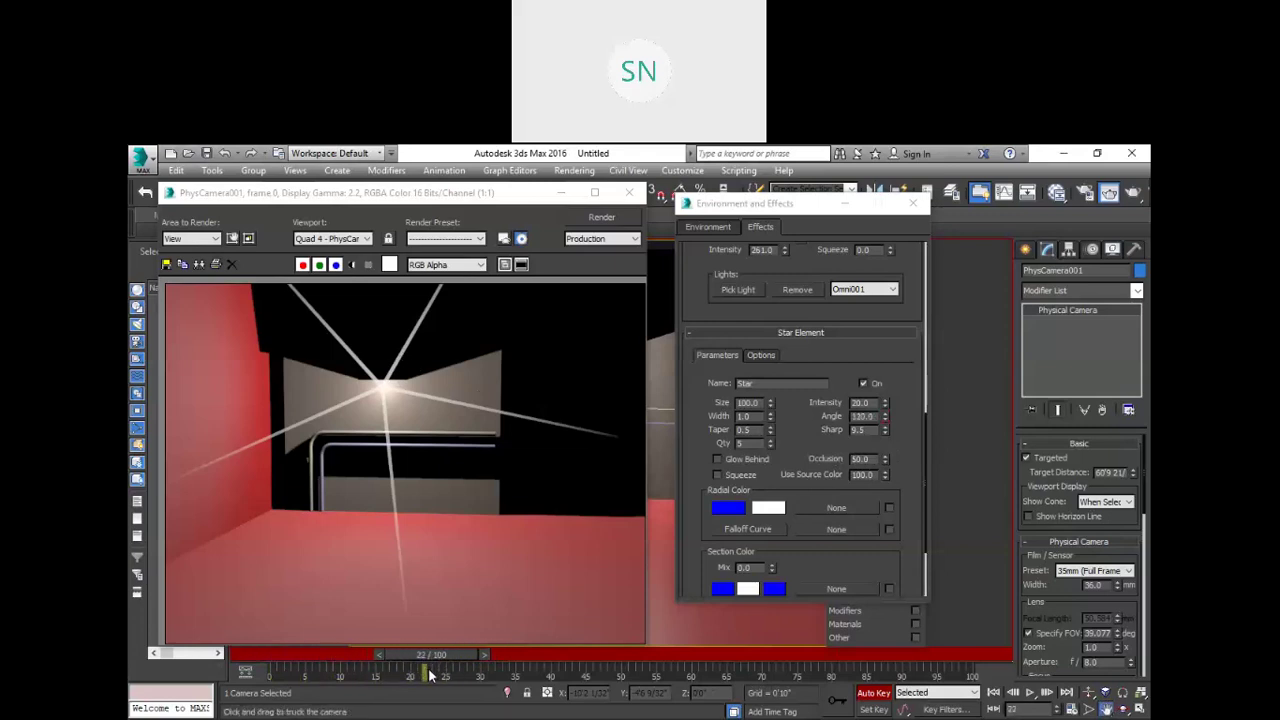
pyautogui.click(873, 692)
pyautogui.moveTo(457, 652); pyautogui.dragTo(268, 675)
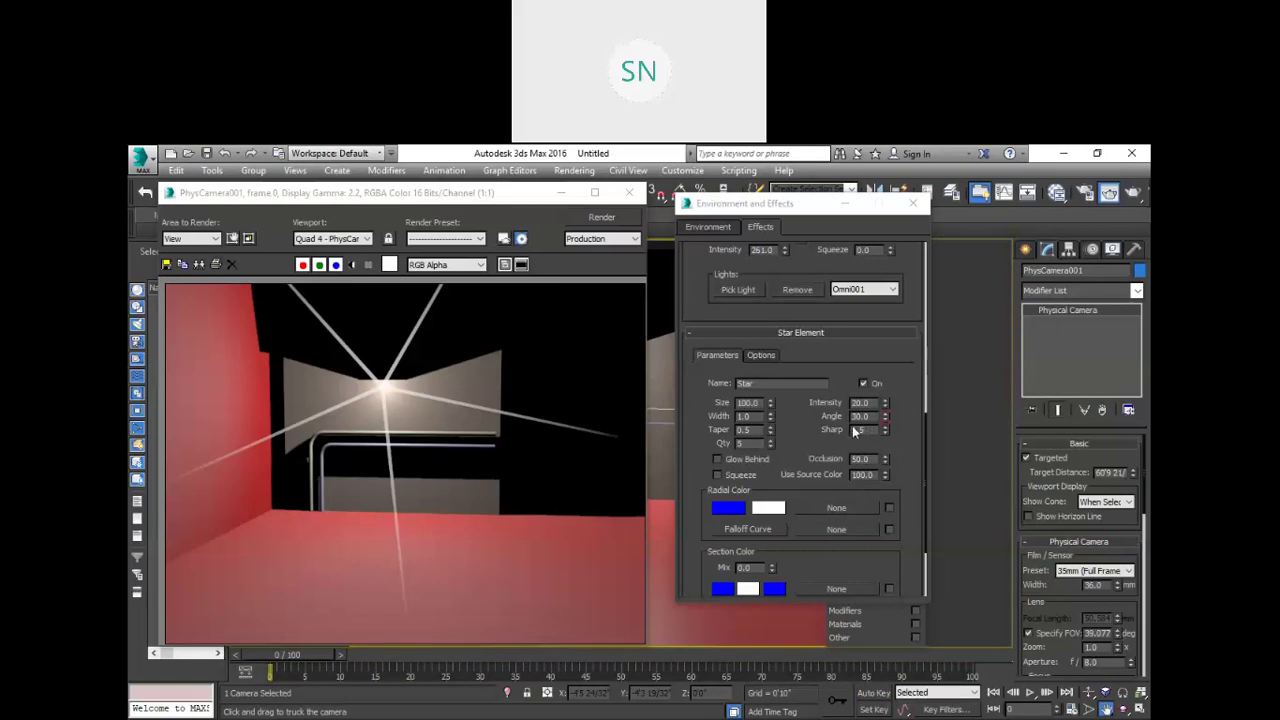
# Step: Select Omni001 through the Light Lister and close the lister
pyautogui.click(209, 173)
pyautogui.click(236, 398)
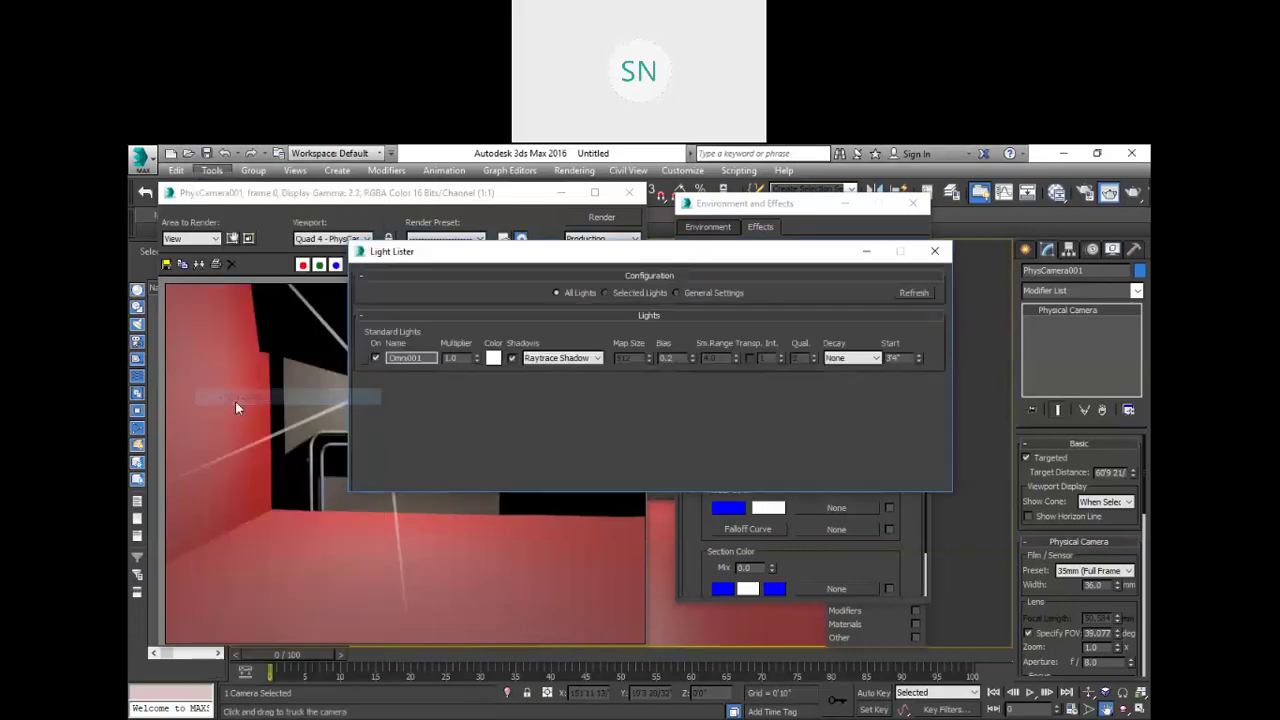
pyautogui.click(365, 357)
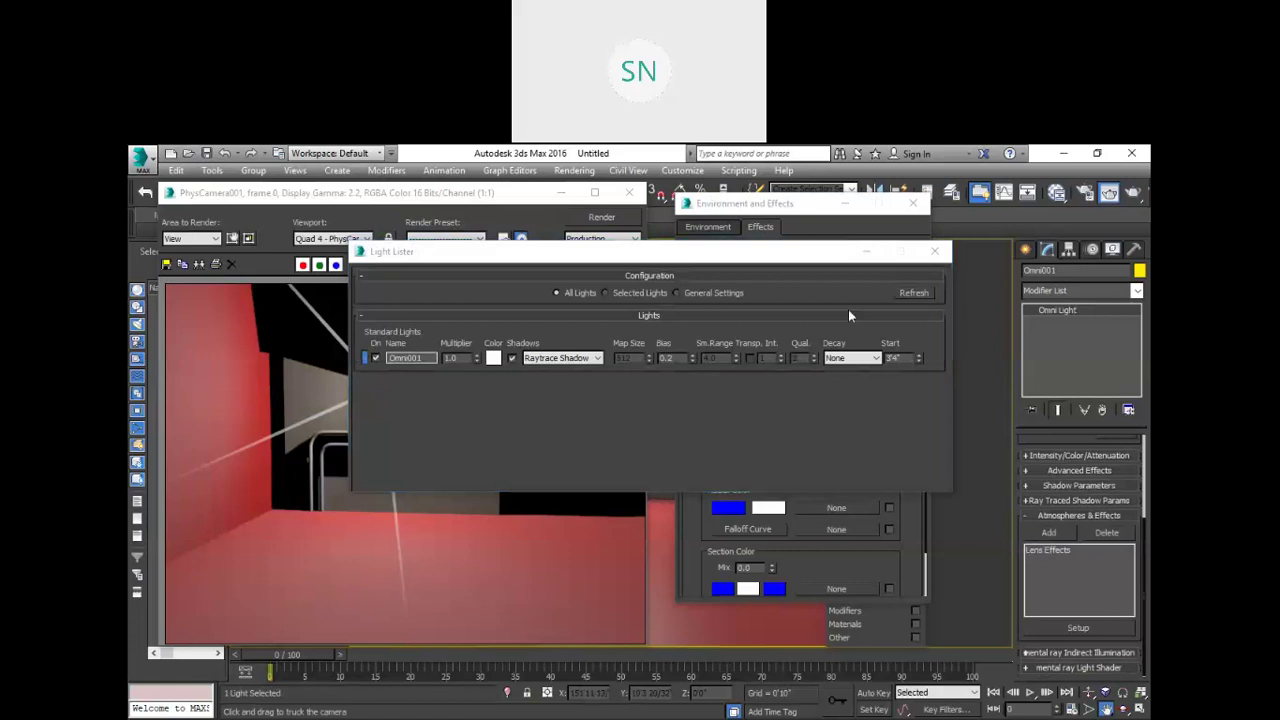
pyautogui.moveTo(896, 257); pyautogui.dragTo(812, 260)
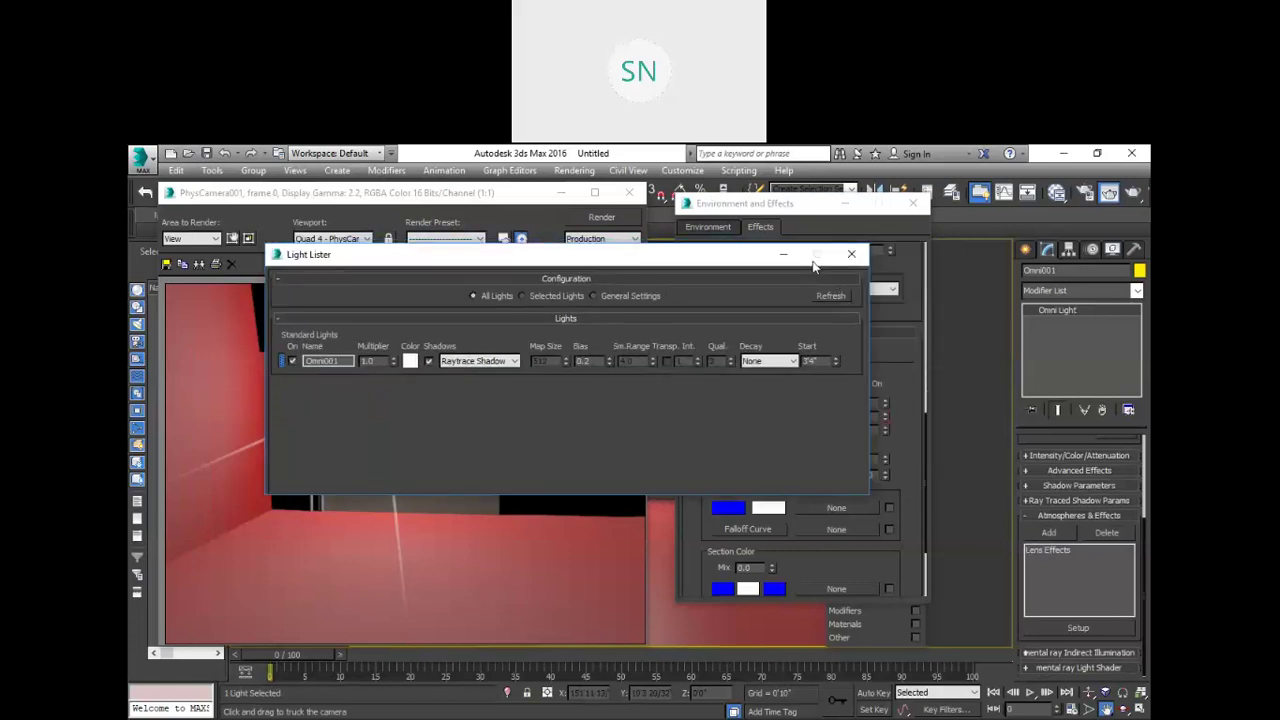
pyautogui.click(851, 254)
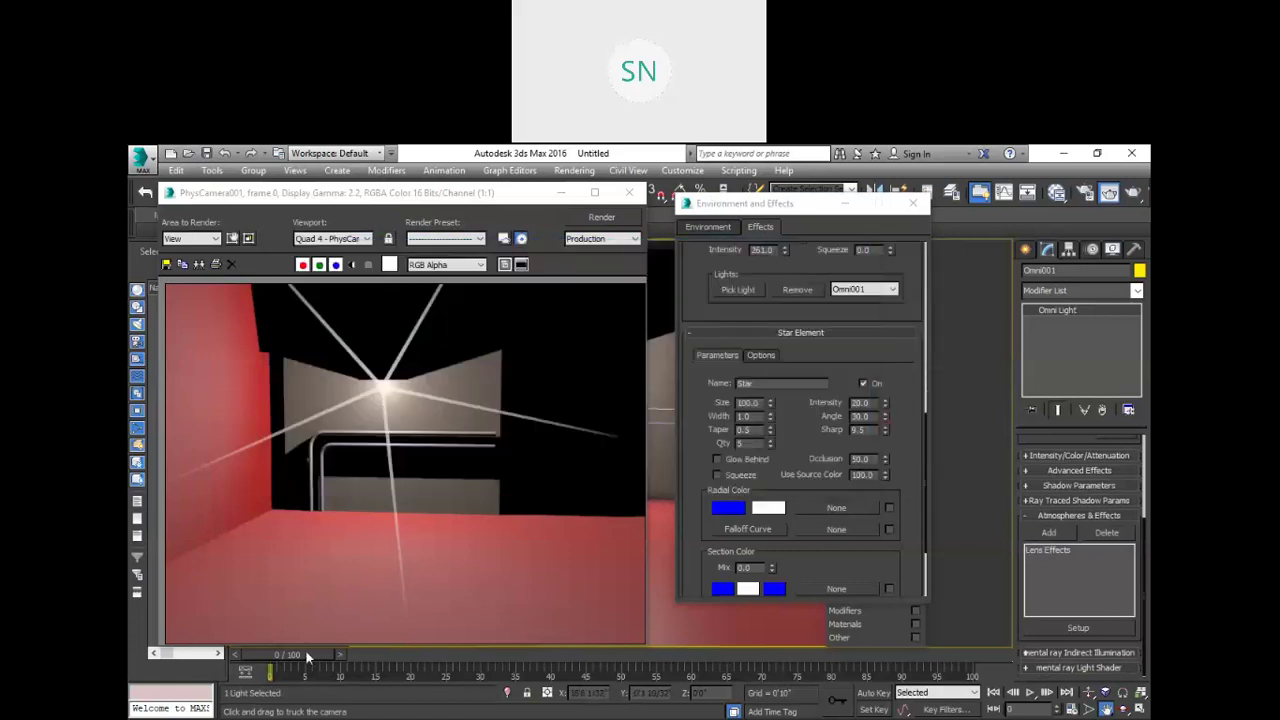
# Step: Re-render the camera view to check the star flare around Omni001
pyautogui.scroll(5, 795, 368)
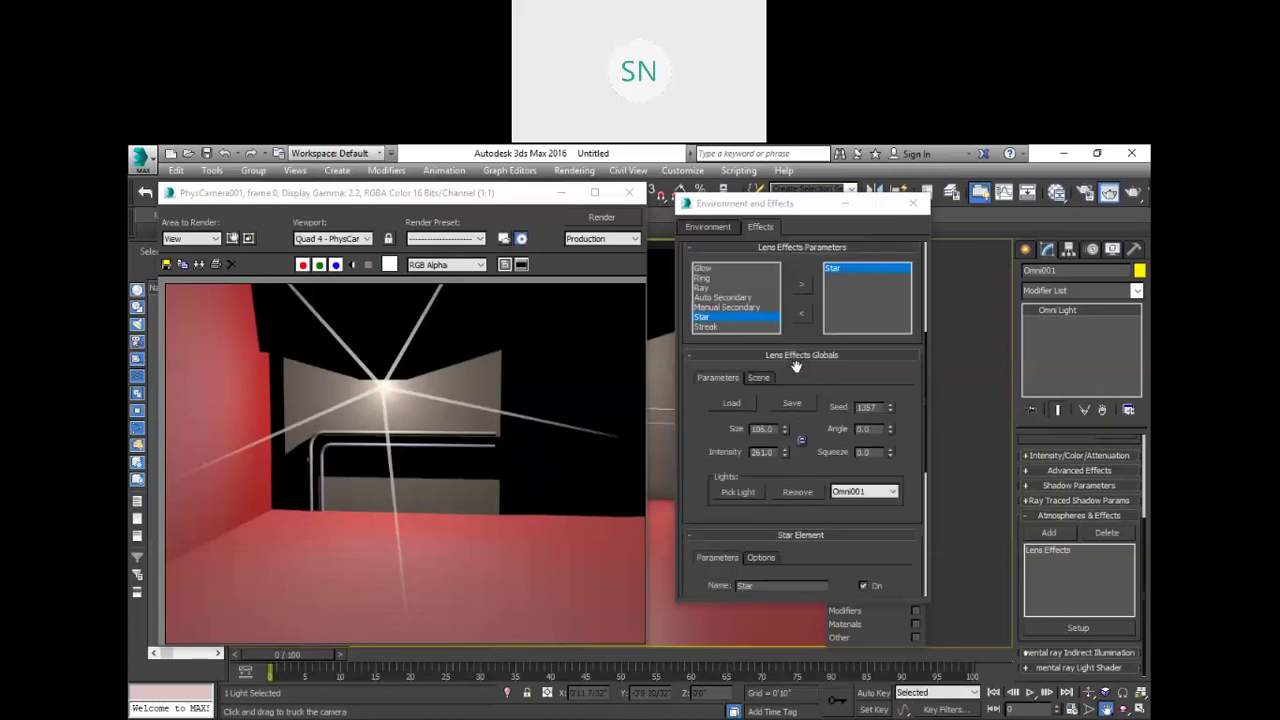
pyautogui.scroll(4, 795, 368)
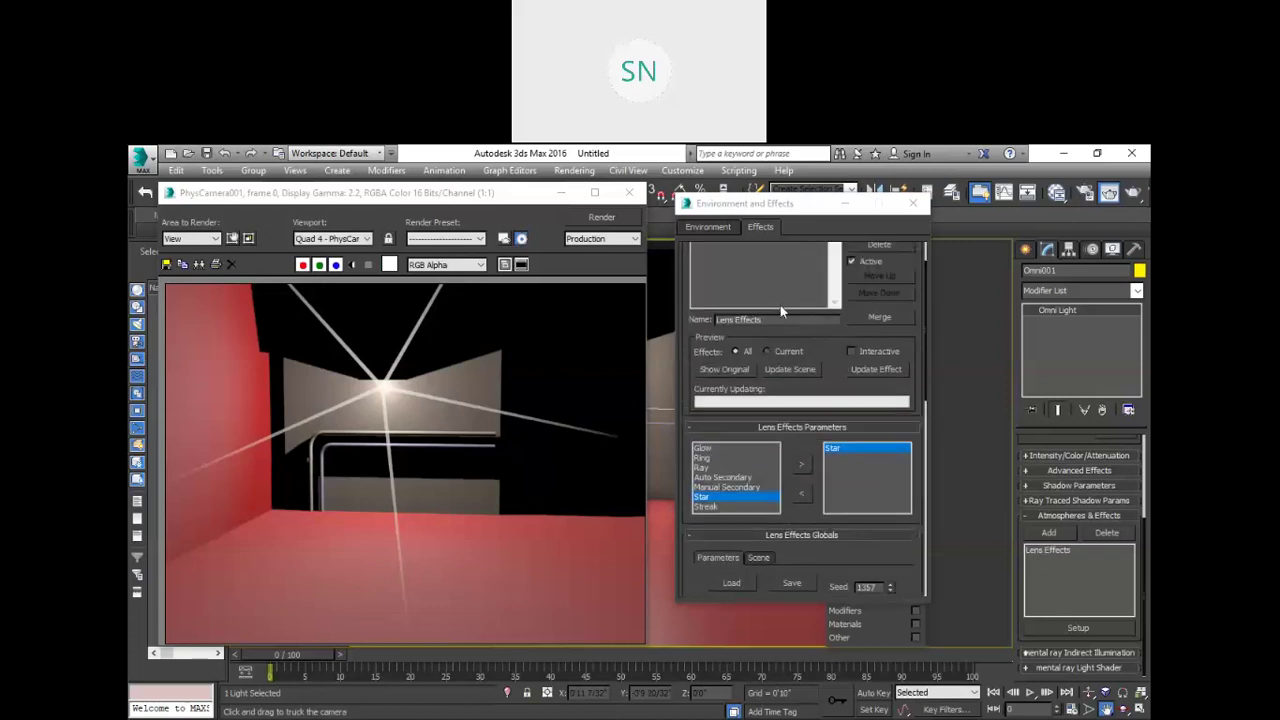
pyautogui.scroll(-2, 854, 361)
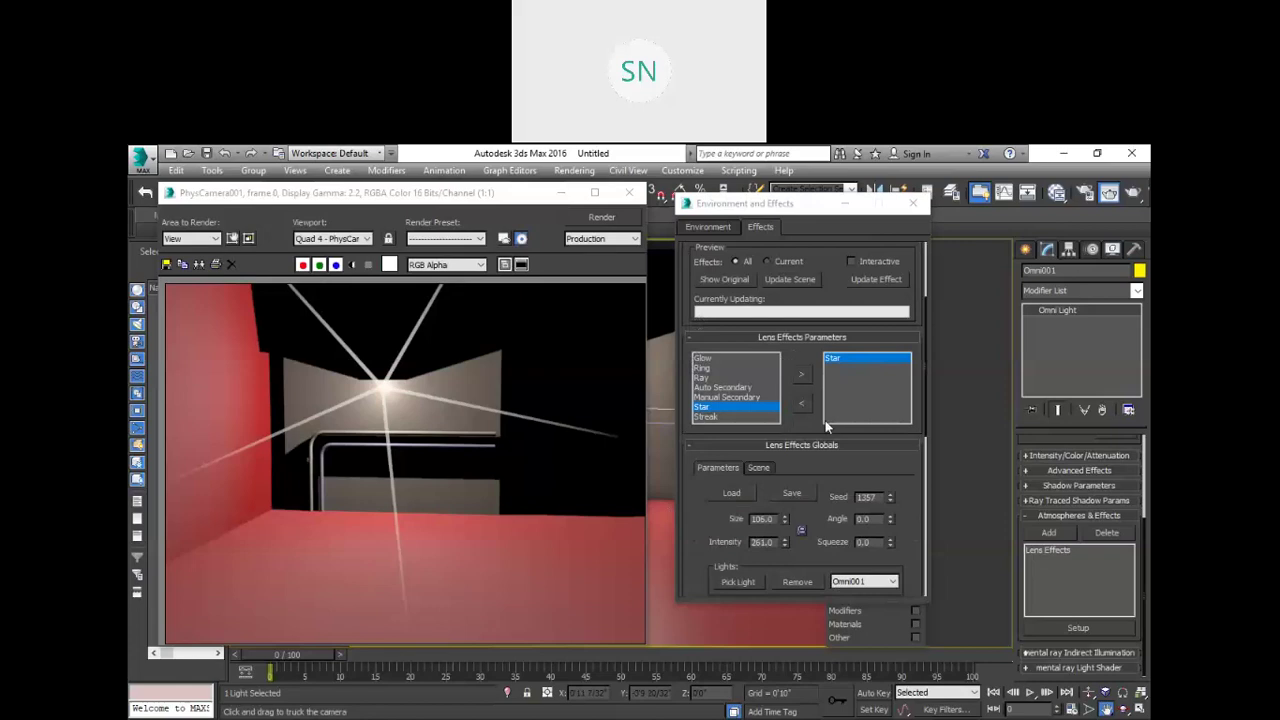
pyautogui.scroll(-6, 893, 440)
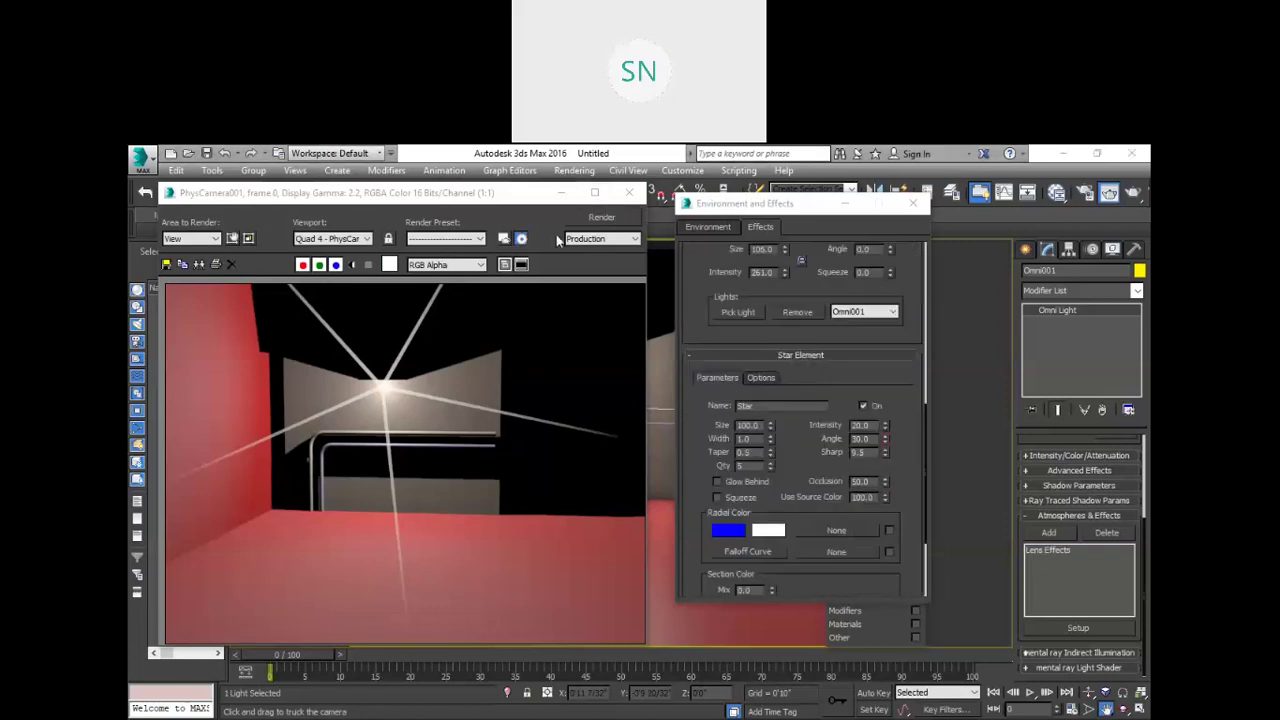
pyautogui.click(590, 220)
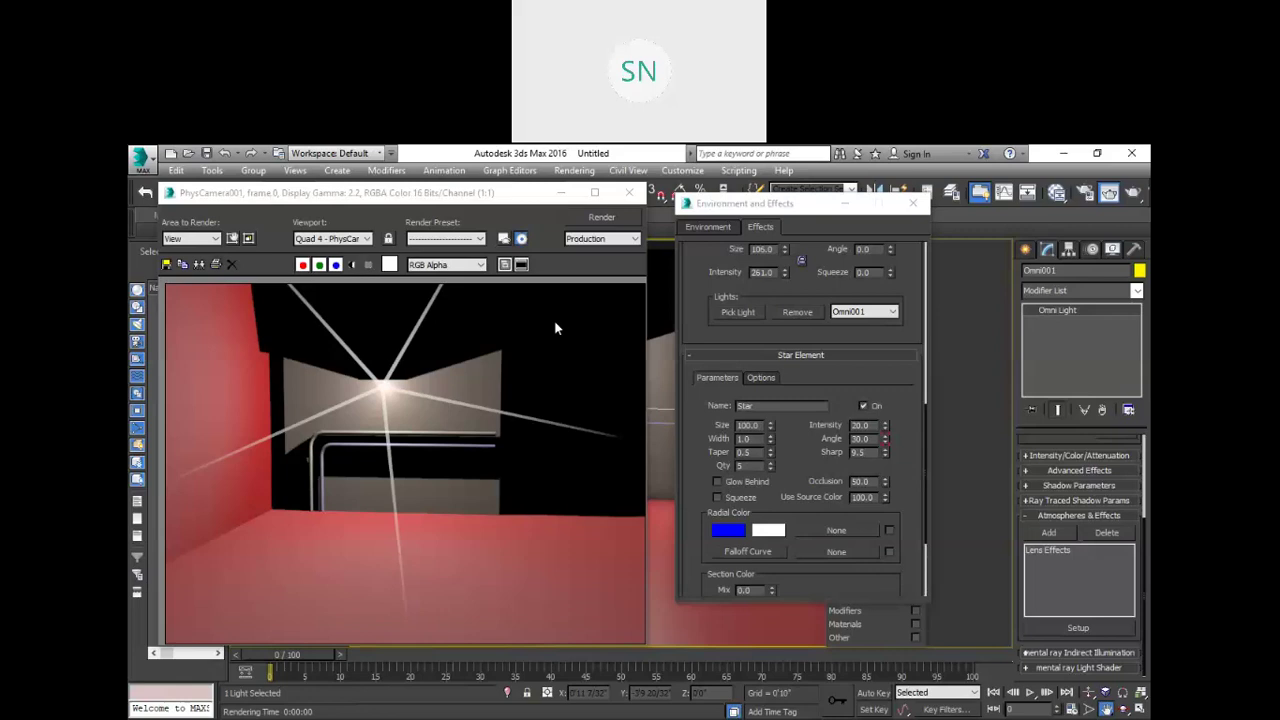
pyautogui.scroll(6, 904, 383)
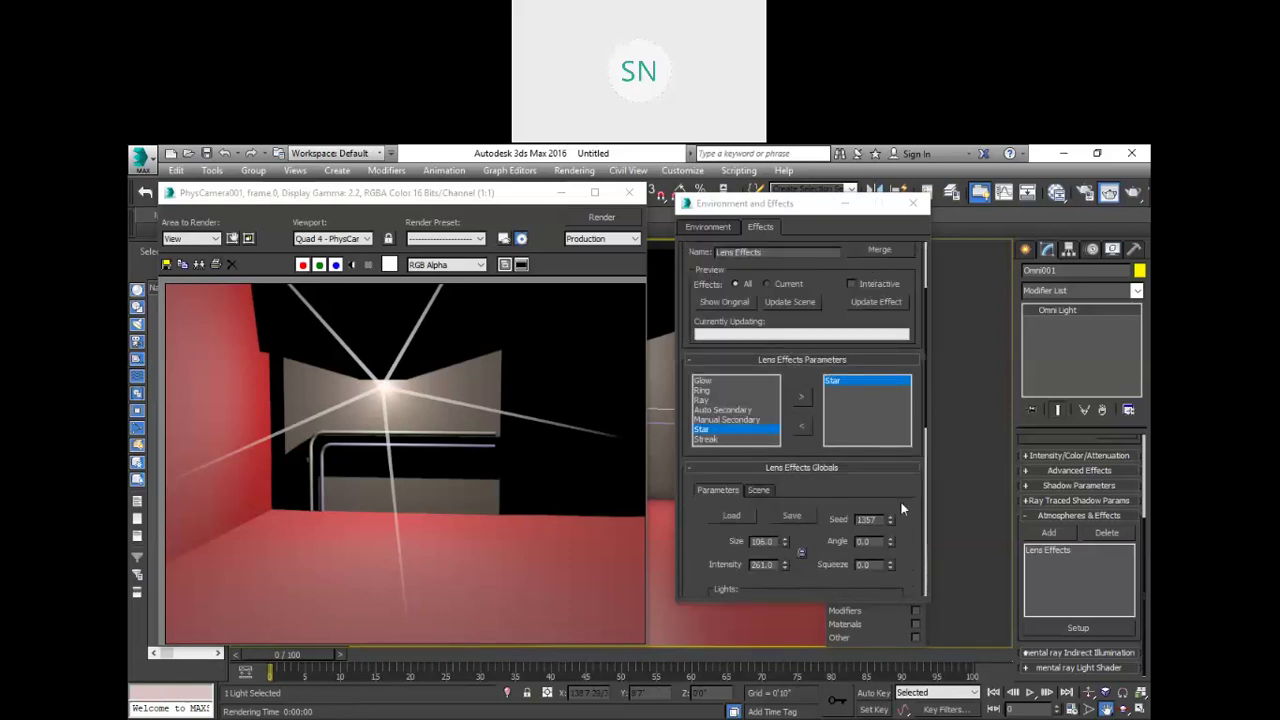
# Step: Replace the Star lens element with Streak and render the result
pyautogui.click(801, 425)
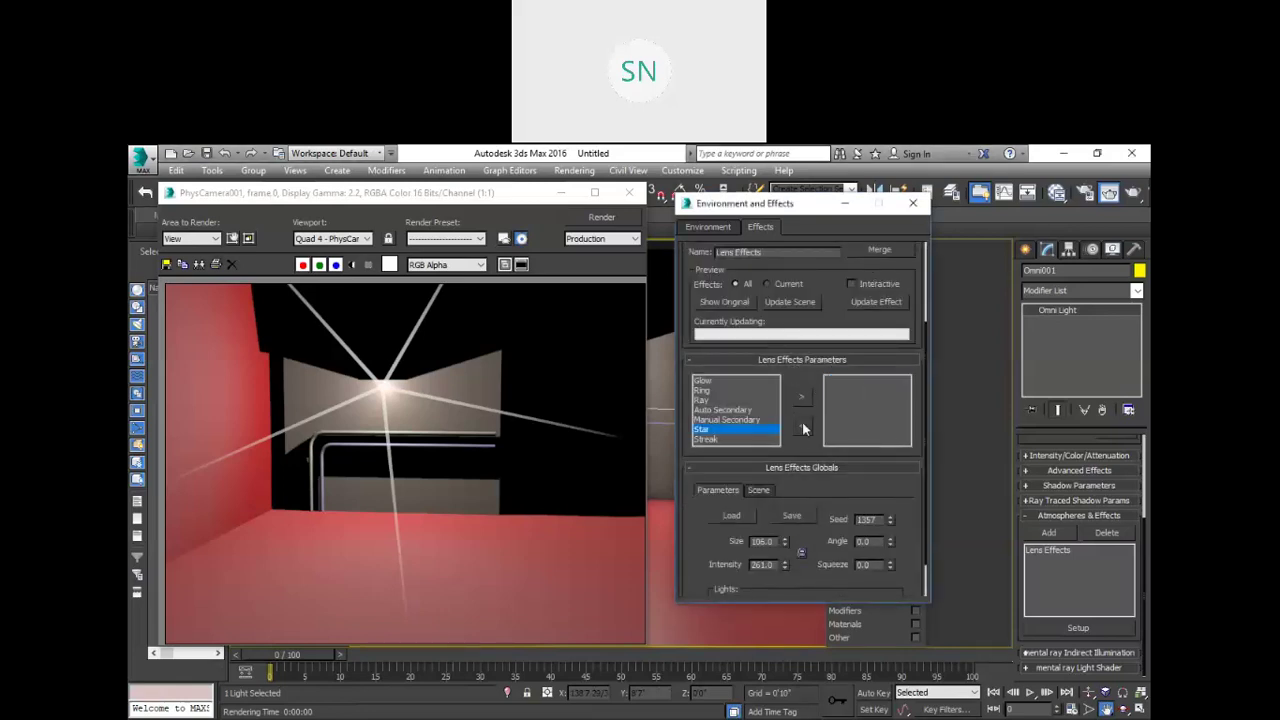
pyautogui.click(710, 439)
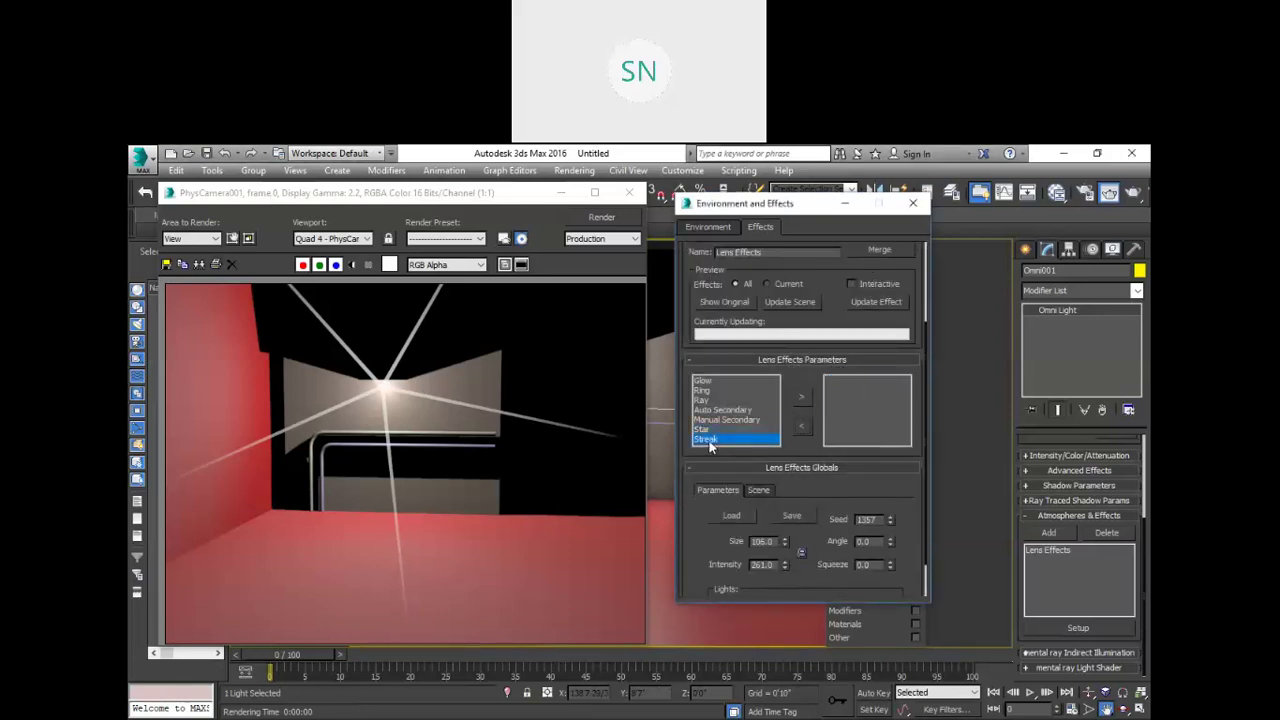
pyautogui.click(802, 398)
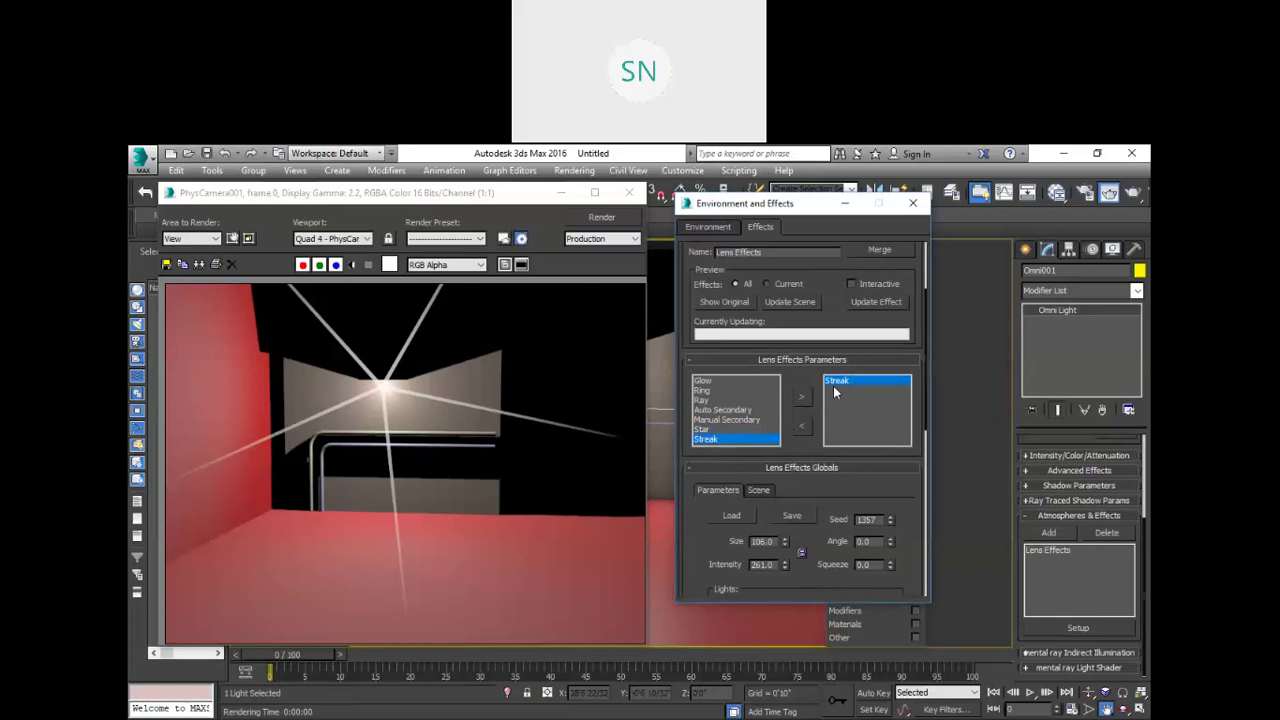
pyautogui.click(602, 218)
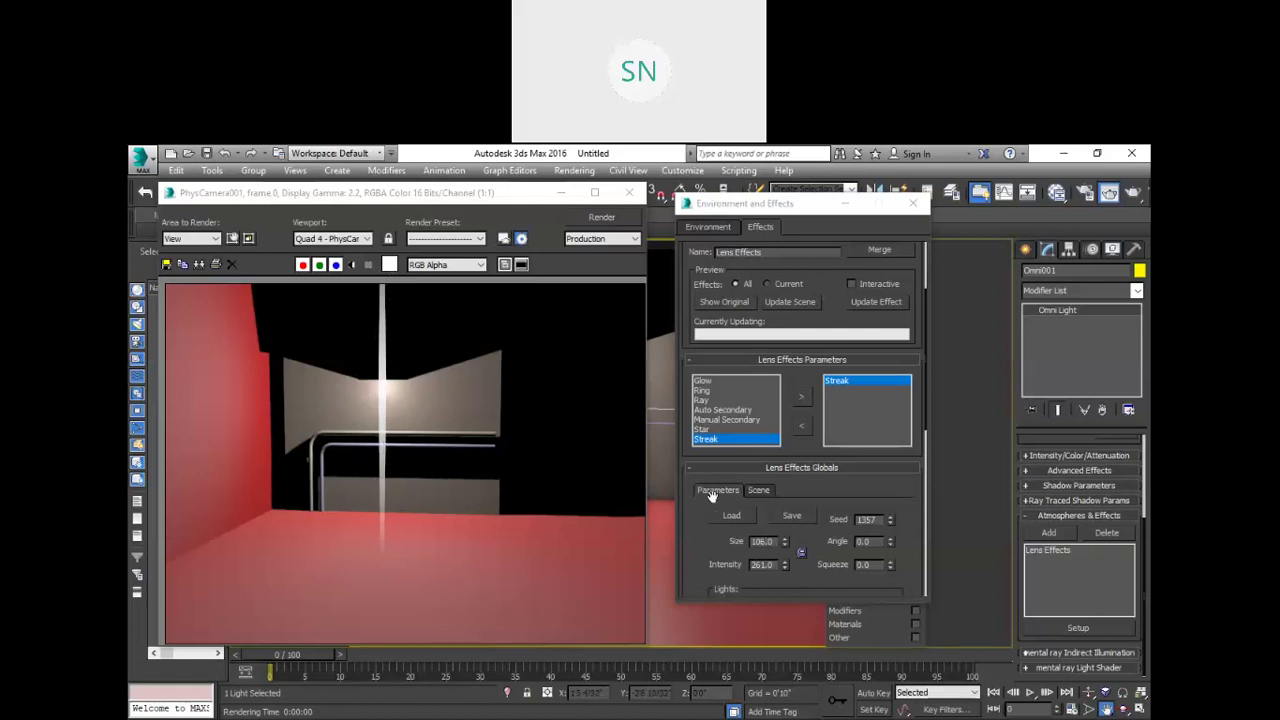
# Step: Set Streak width to 0.8 and taper to 0.7, re-rendering after each
pyautogui.scroll(-5, 760, 460)
pyautogui.click(758, 470)
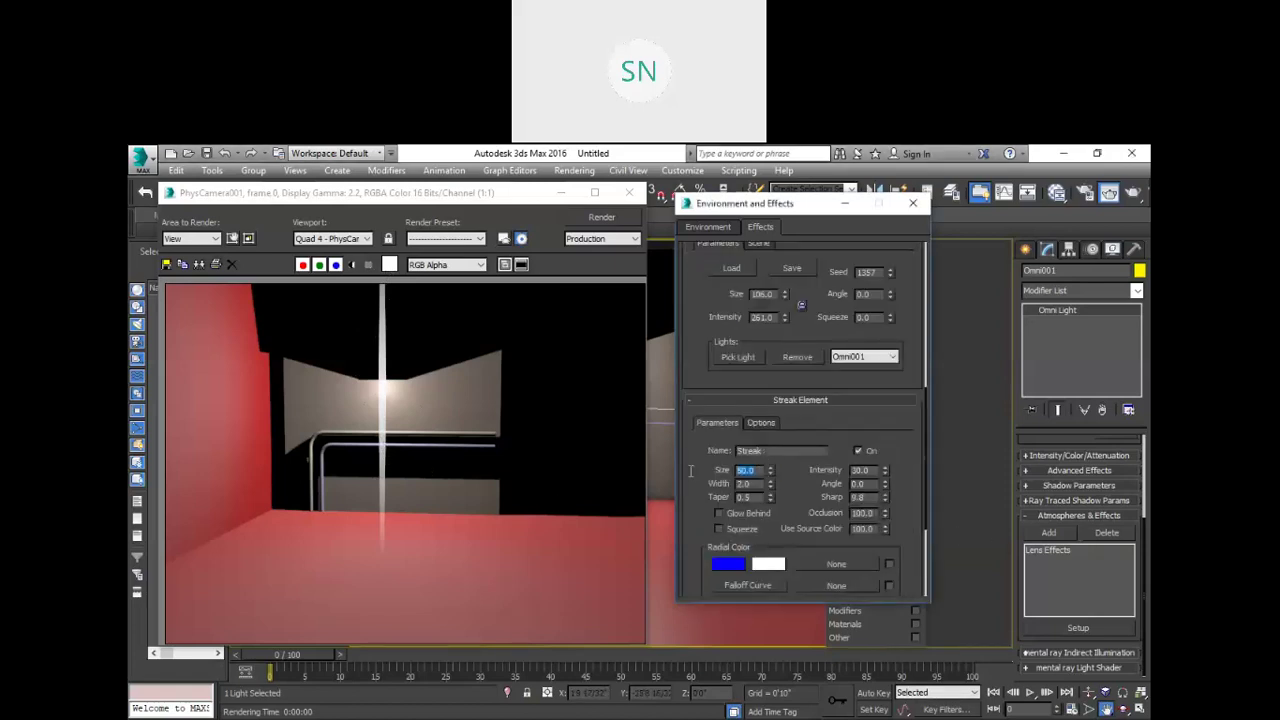
pyautogui.click(754, 486)
pyautogui.write('0.8')
pyautogui.press('Return')
pyautogui.click(578, 228)
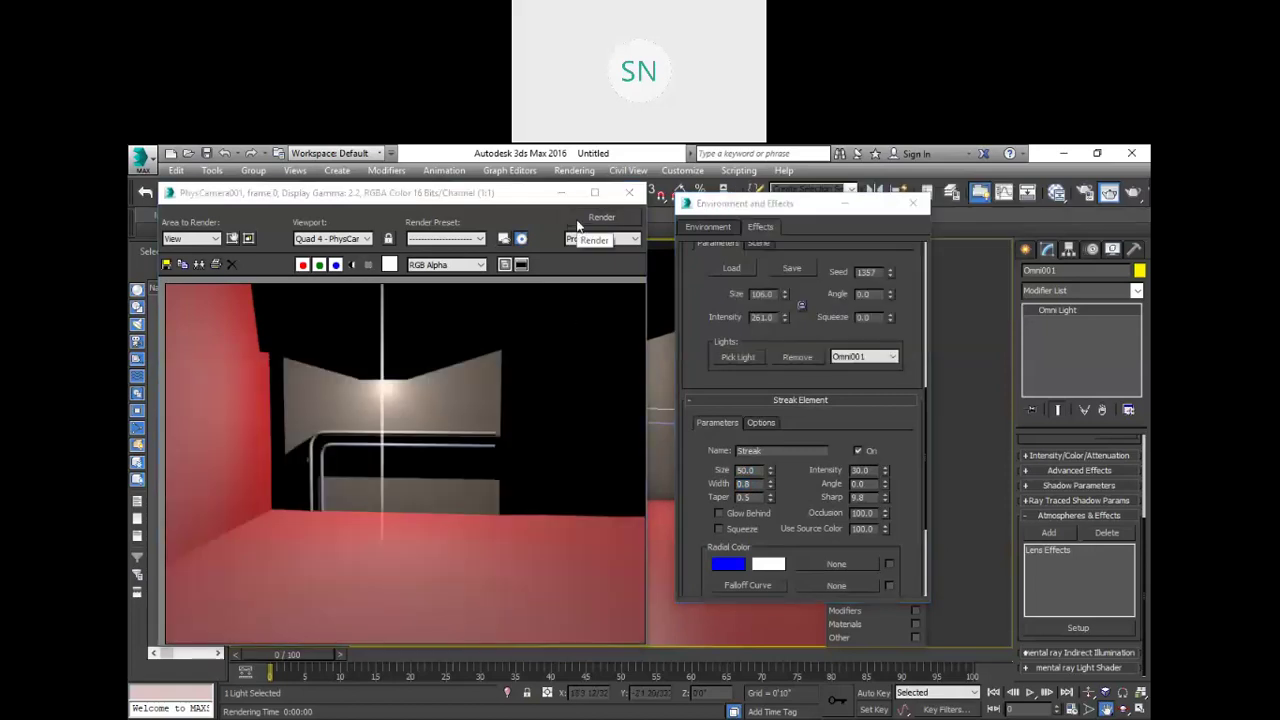
pyautogui.click(748, 497)
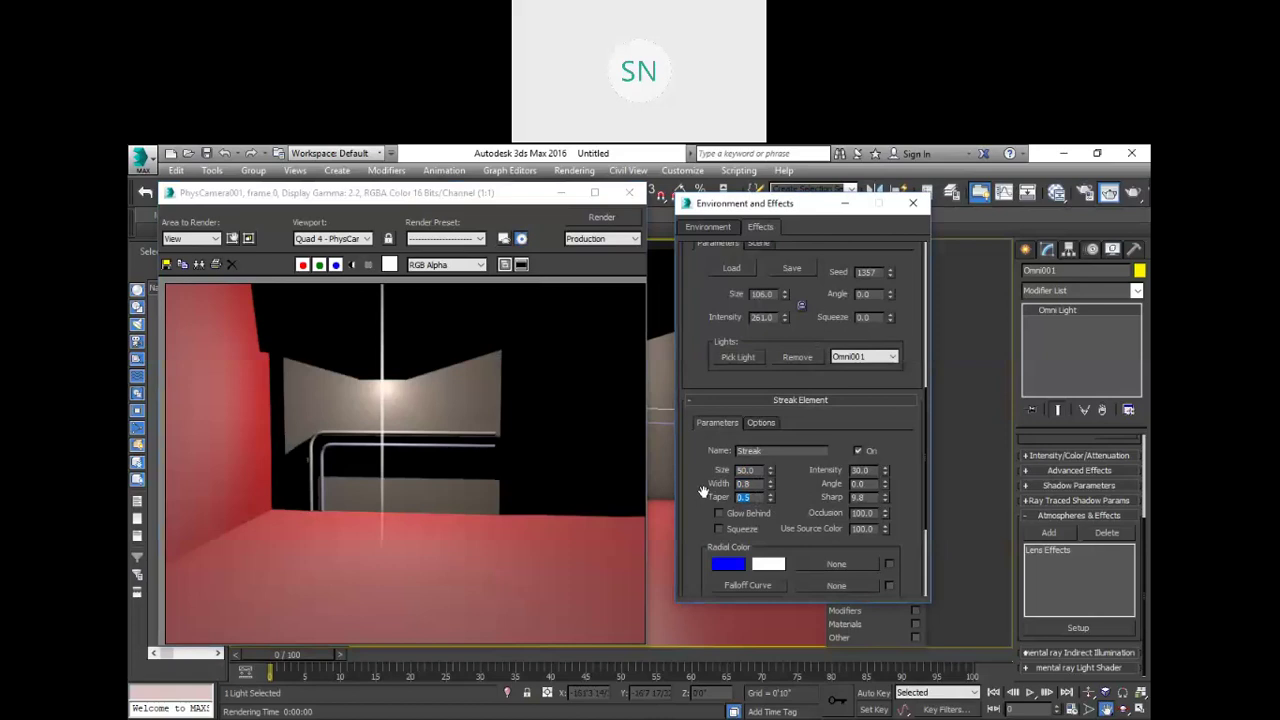
pyautogui.write('0.7')
pyautogui.click(598, 217)
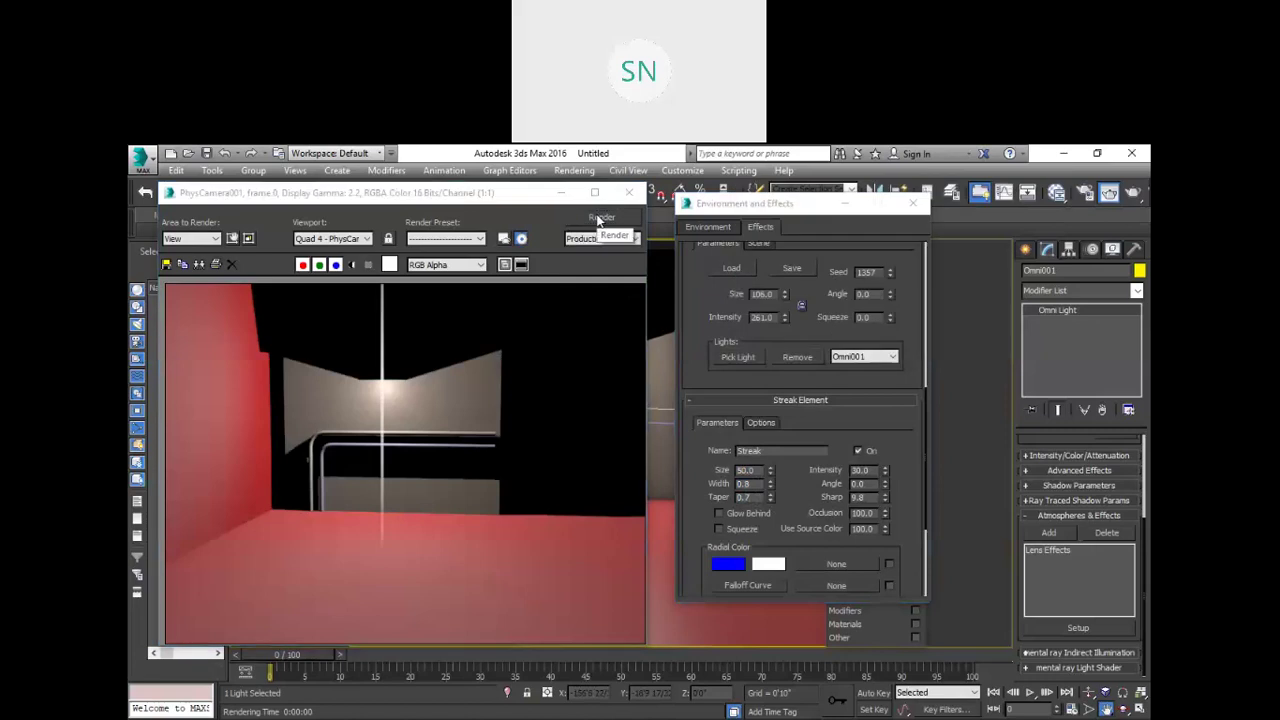
# Step: Set the Streak angle to -60 and sharpness to 10, re-rendering after each
pyautogui.doubleClick(860, 484)
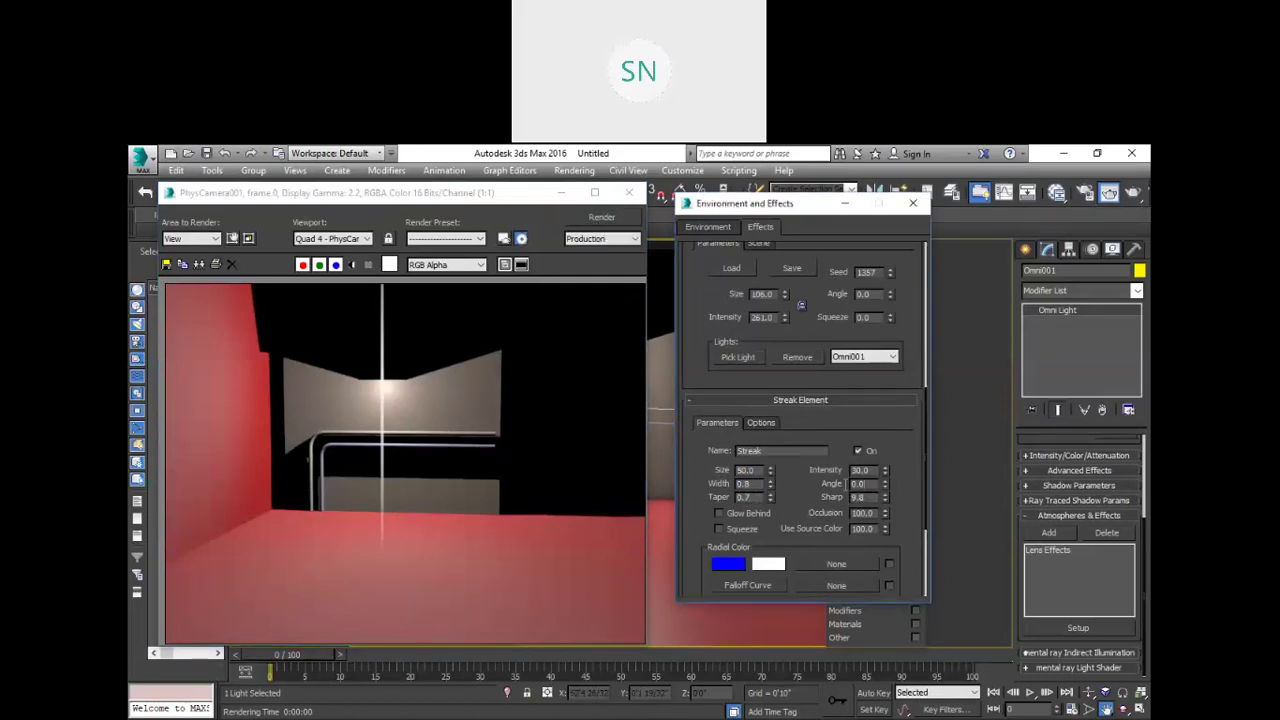
pyautogui.write('60')
pyautogui.click(598, 217)
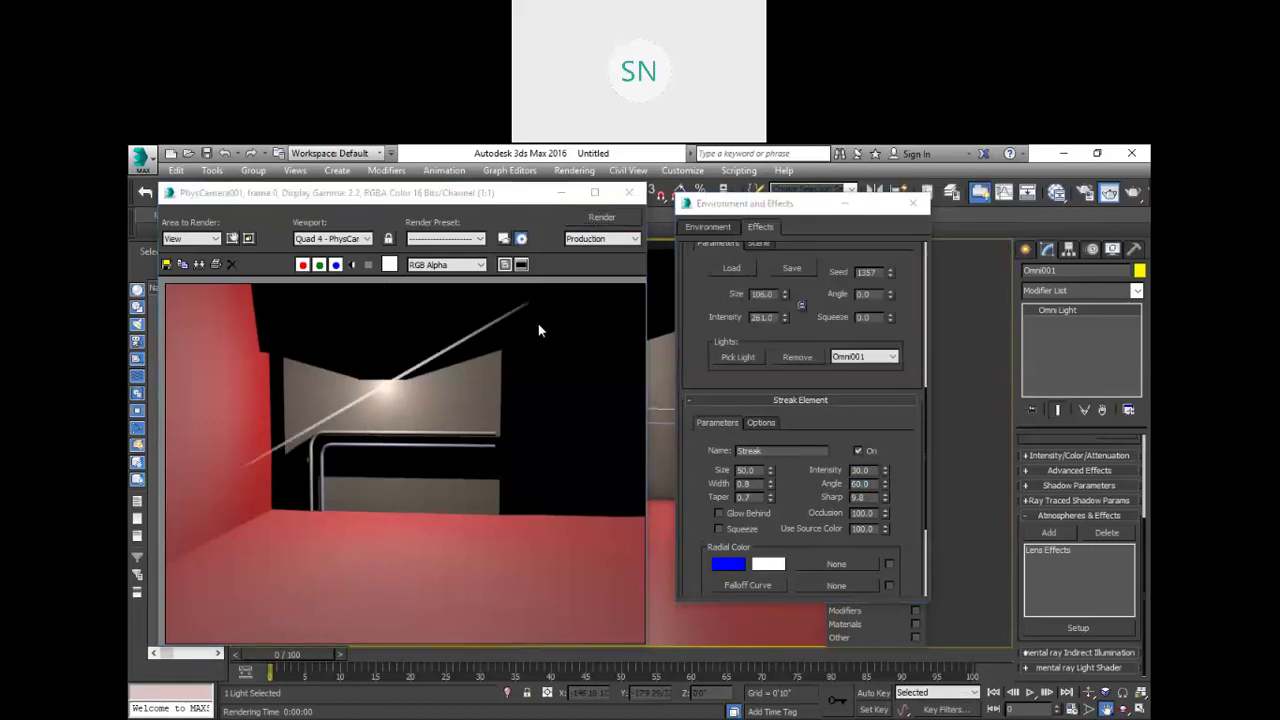
pyautogui.doubleClick(866, 484)
pyautogui.write('30')
pyautogui.press('Return')
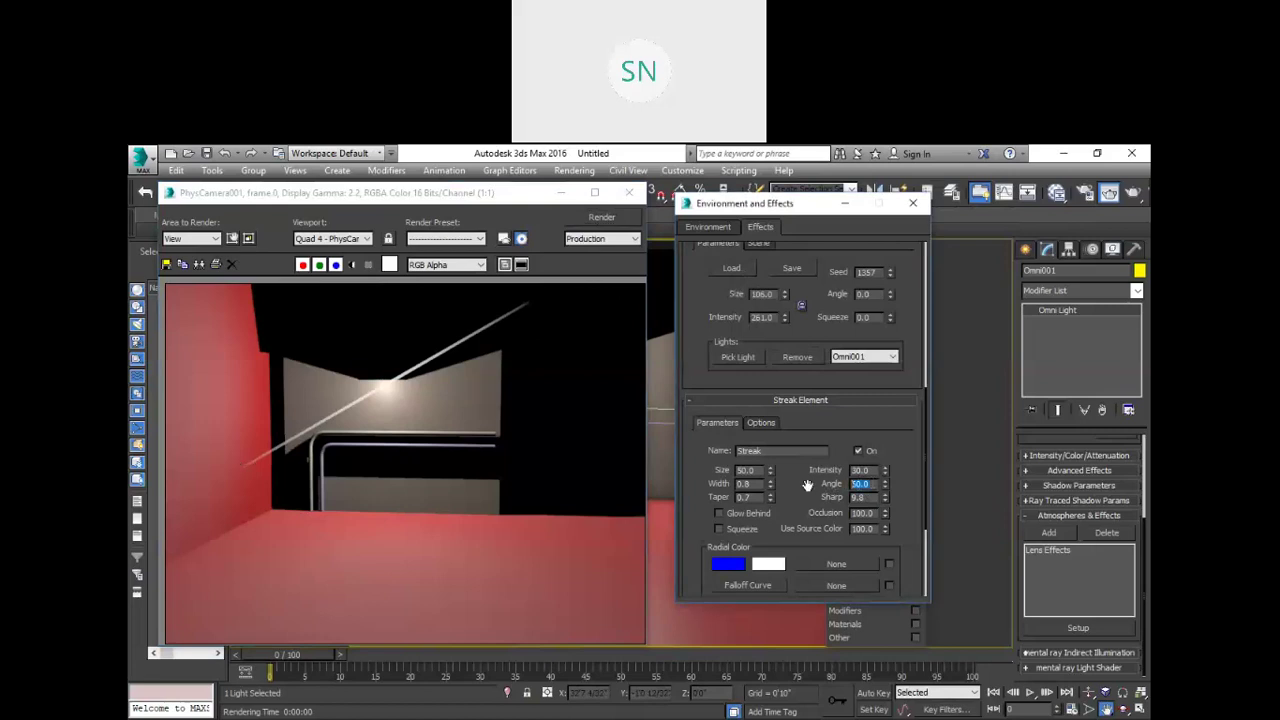
pyautogui.write('40')
pyautogui.press('Return')
pyautogui.click(602, 218)
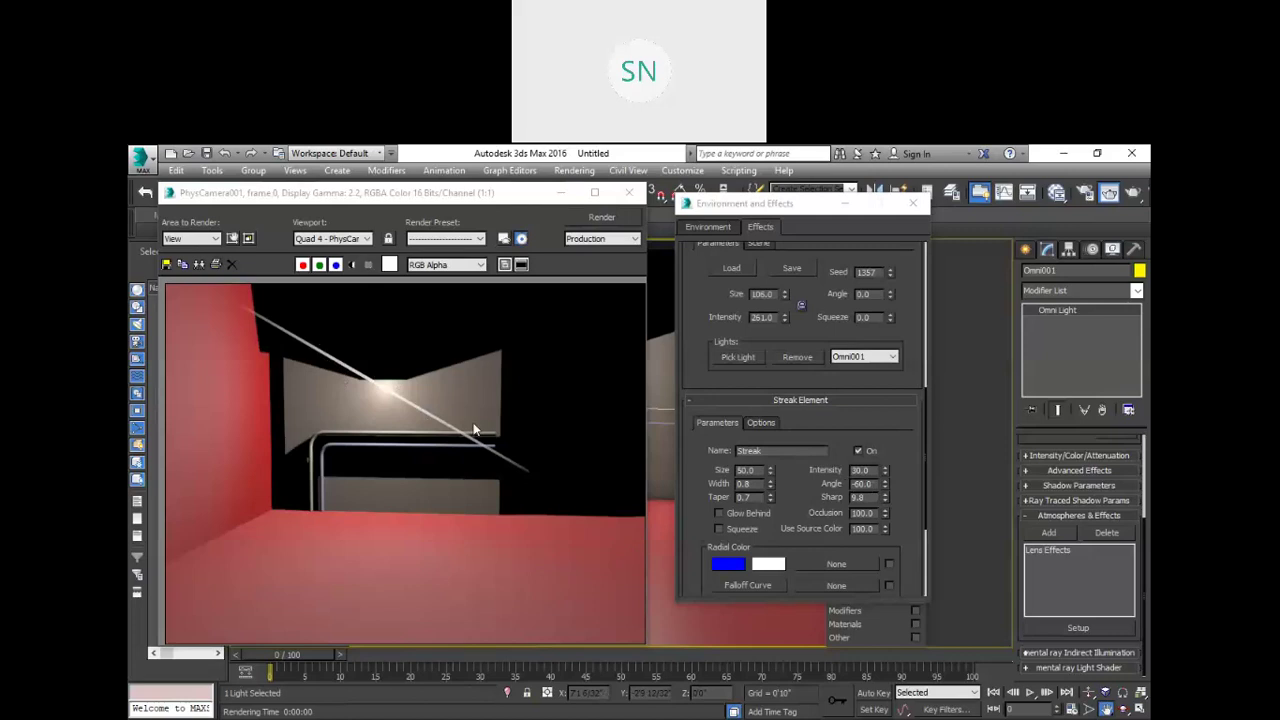
pyautogui.click(884, 495)
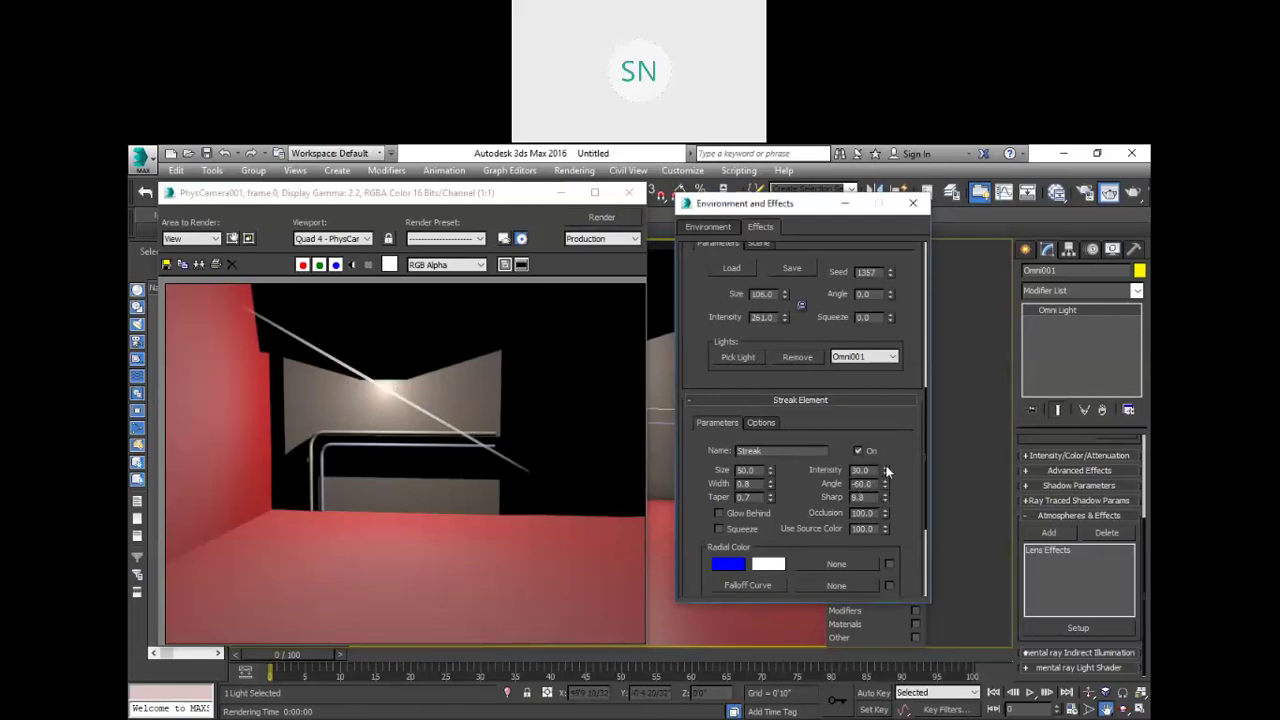
pyautogui.click(601, 220)
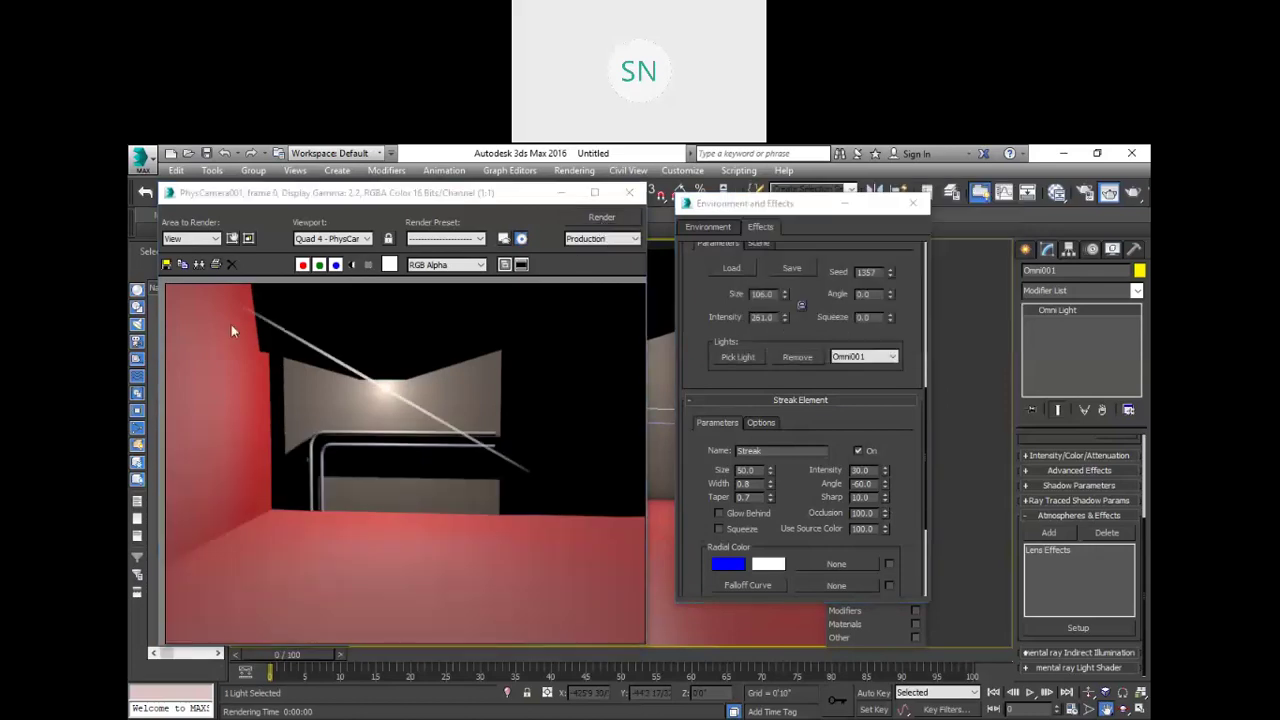
# Step: Add Glow, Ring and Ray beside Streak, render the combined flare, then select Glow
pyautogui.scroll(6, 816, 566)
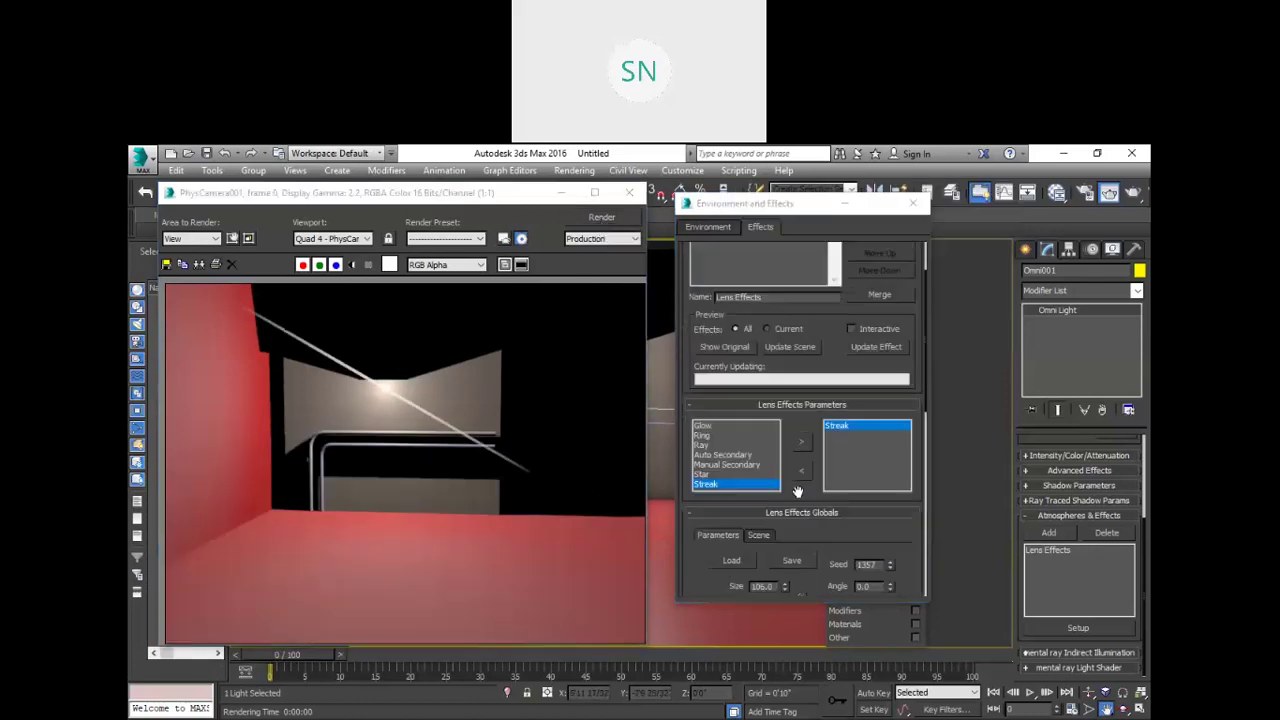
pyautogui.click(701, 425)
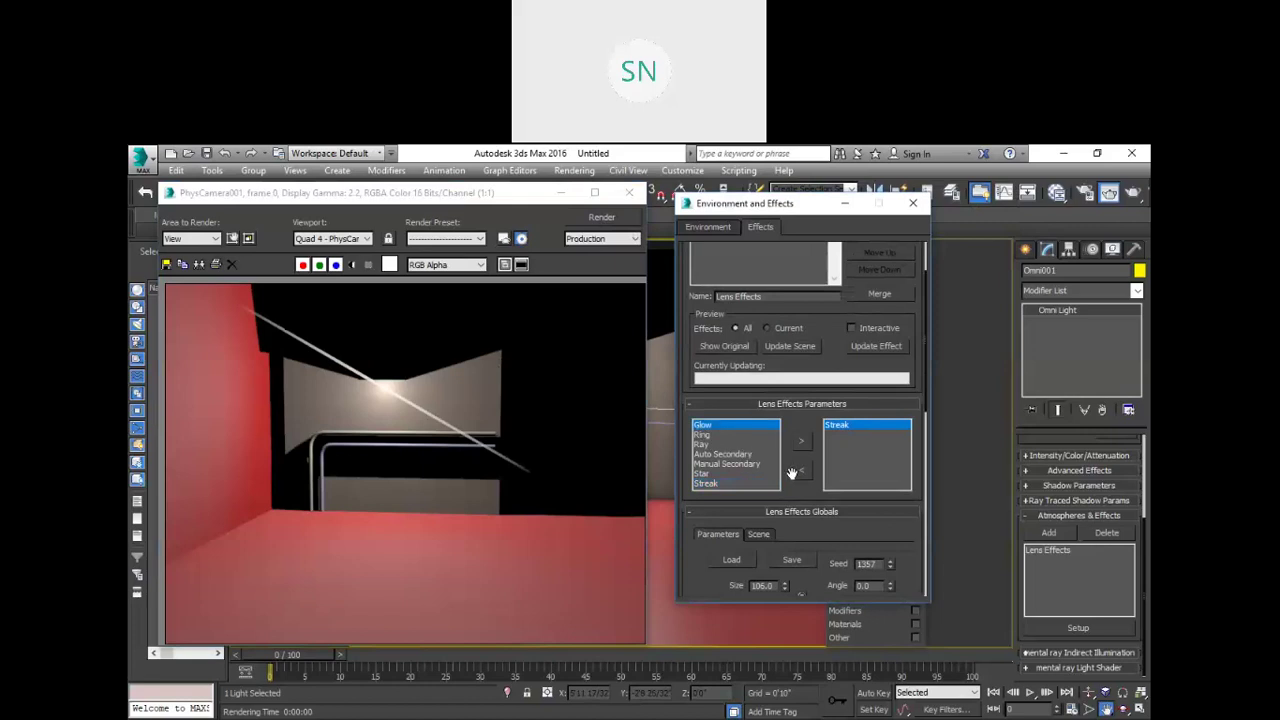
pyautogui.click(799, 441)
pyautogui.click(703, 435)
pyautogui.click(804, 444)
pyautogui.click(702, 444)
pyautogui.click(799, 444)
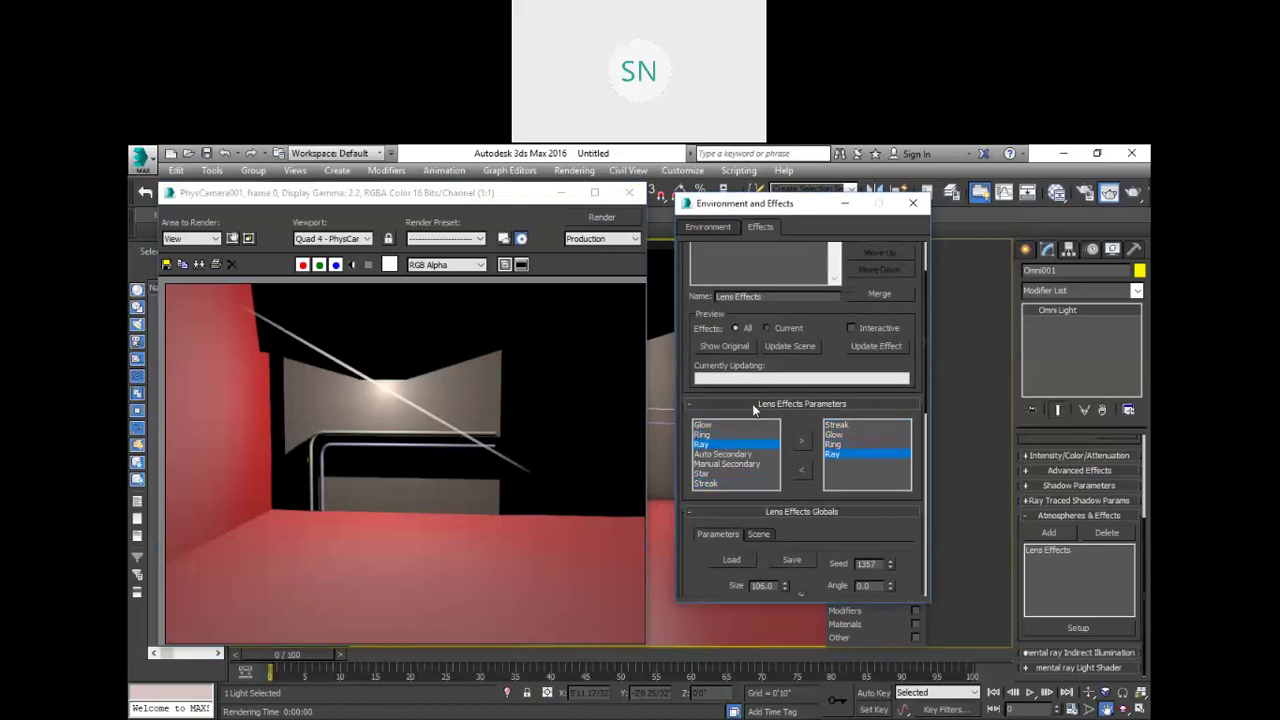
pyautogui.click(594, 216)
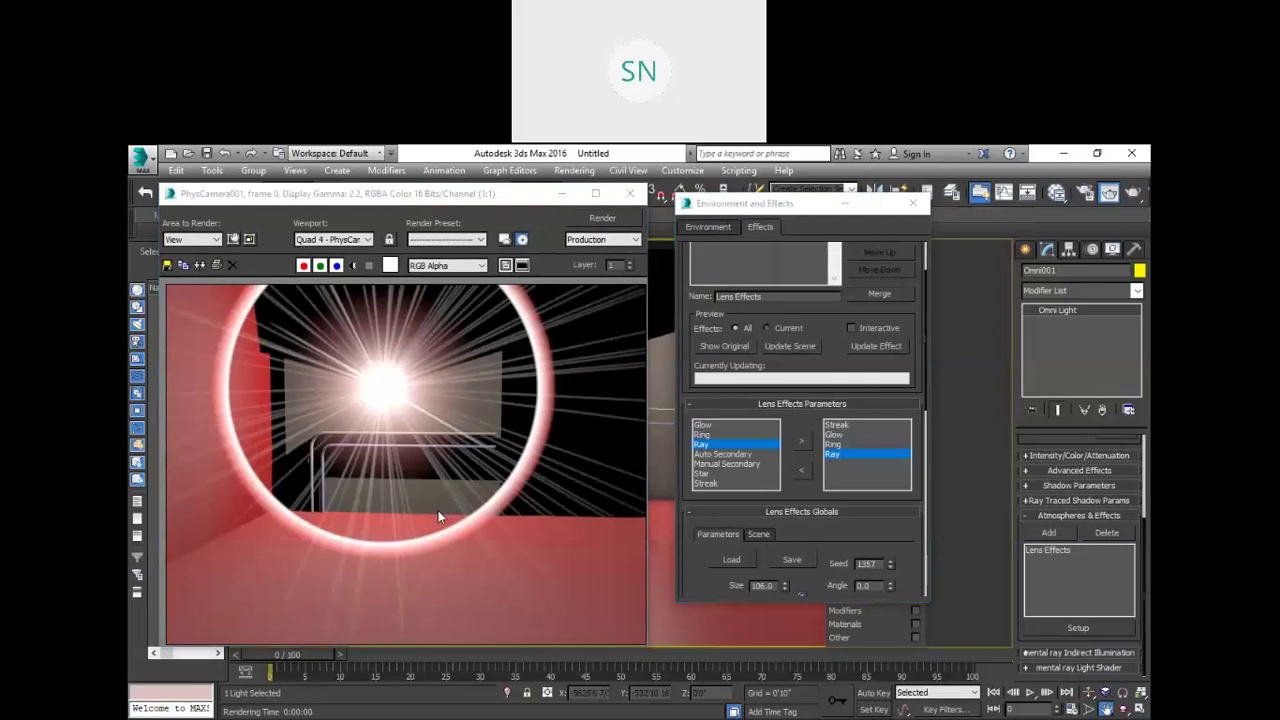
pyautogui.click(835, 426)
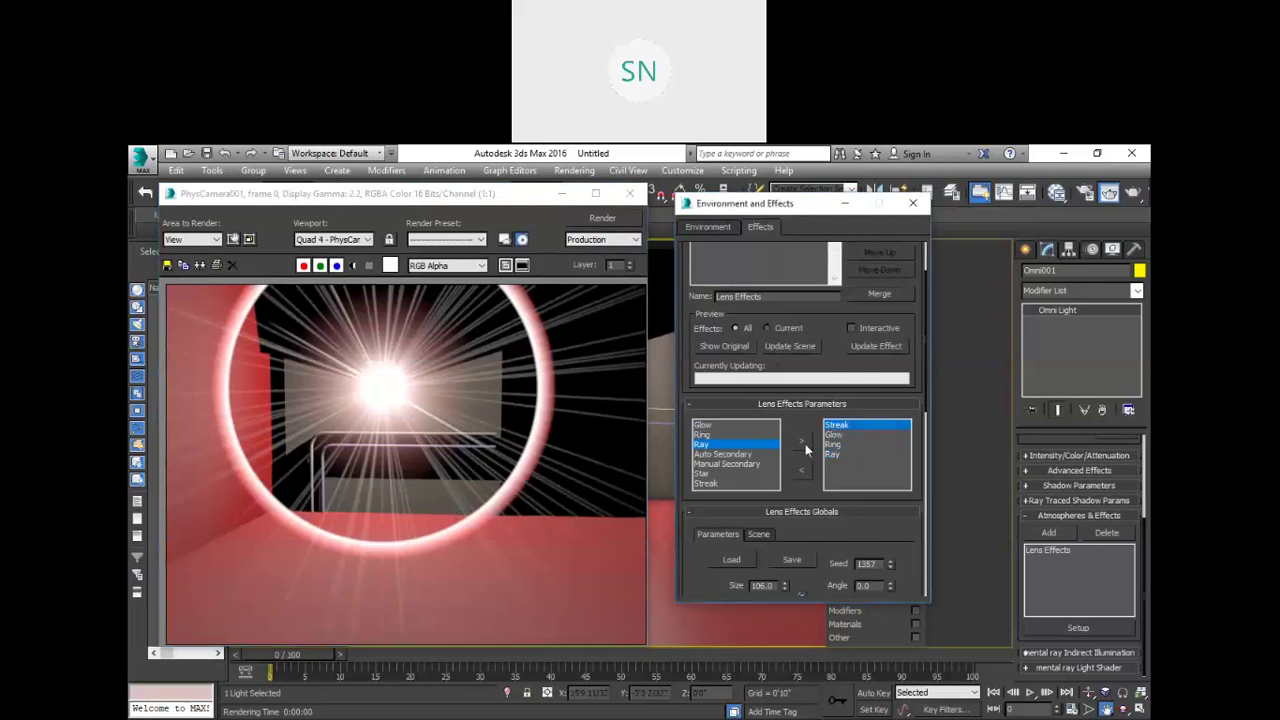
pyautogui.click(834, 435)
# Step: Set Glow intensity to 20 and size to 5, re-rendering to preview
pyautogui.scroll(-8, 781, 510)
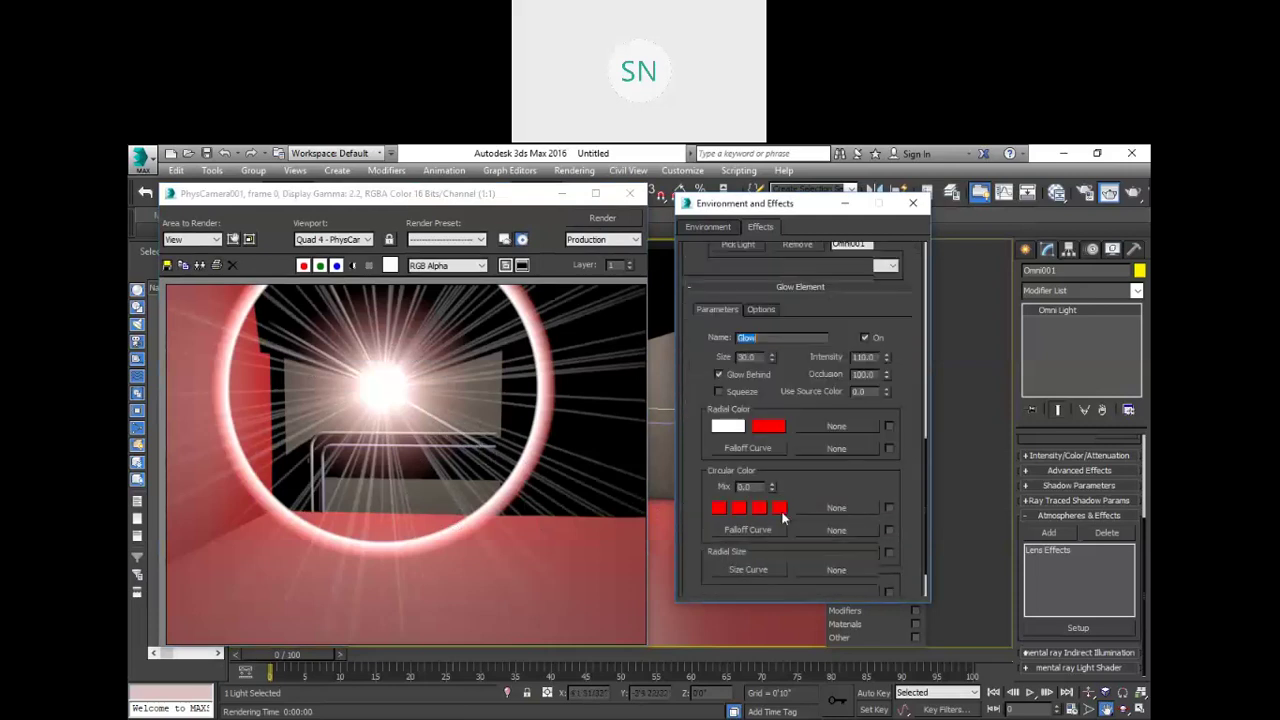
pyautogui.scroll(1, 766, 485)
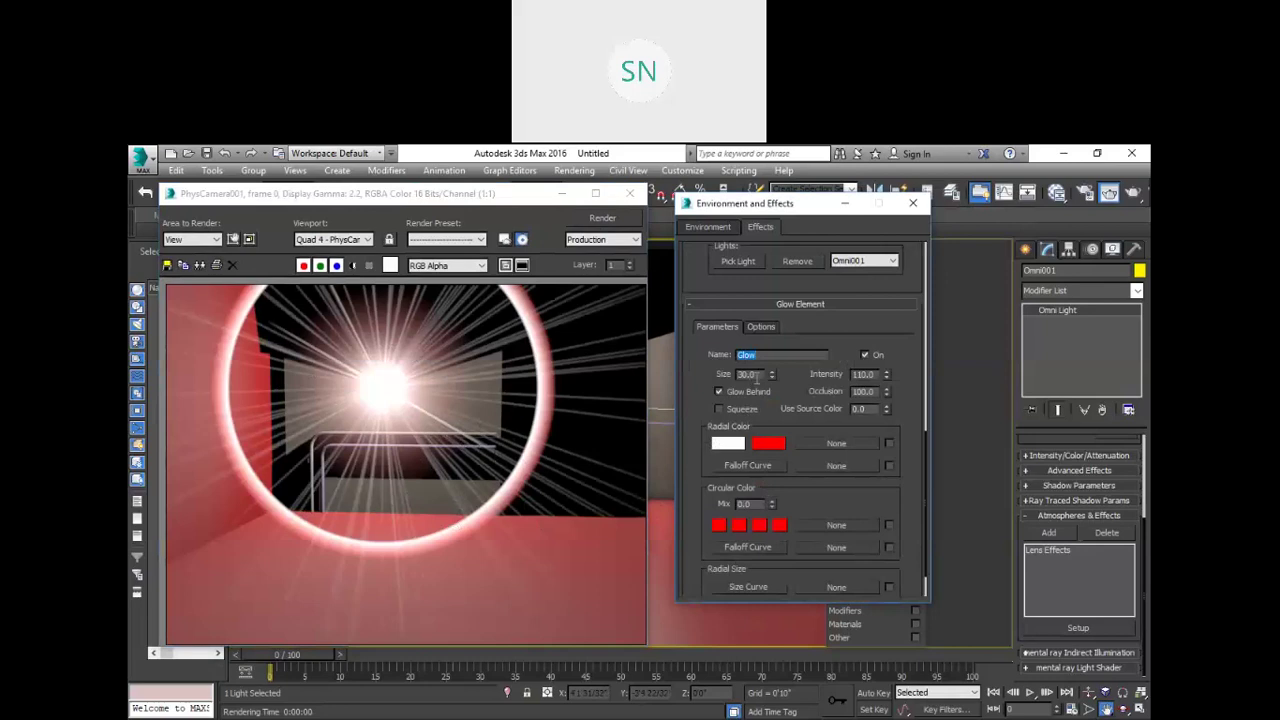
pyautogui.press('Tab')
pyautogui.write('3')
pyautogui.click(605, 220)
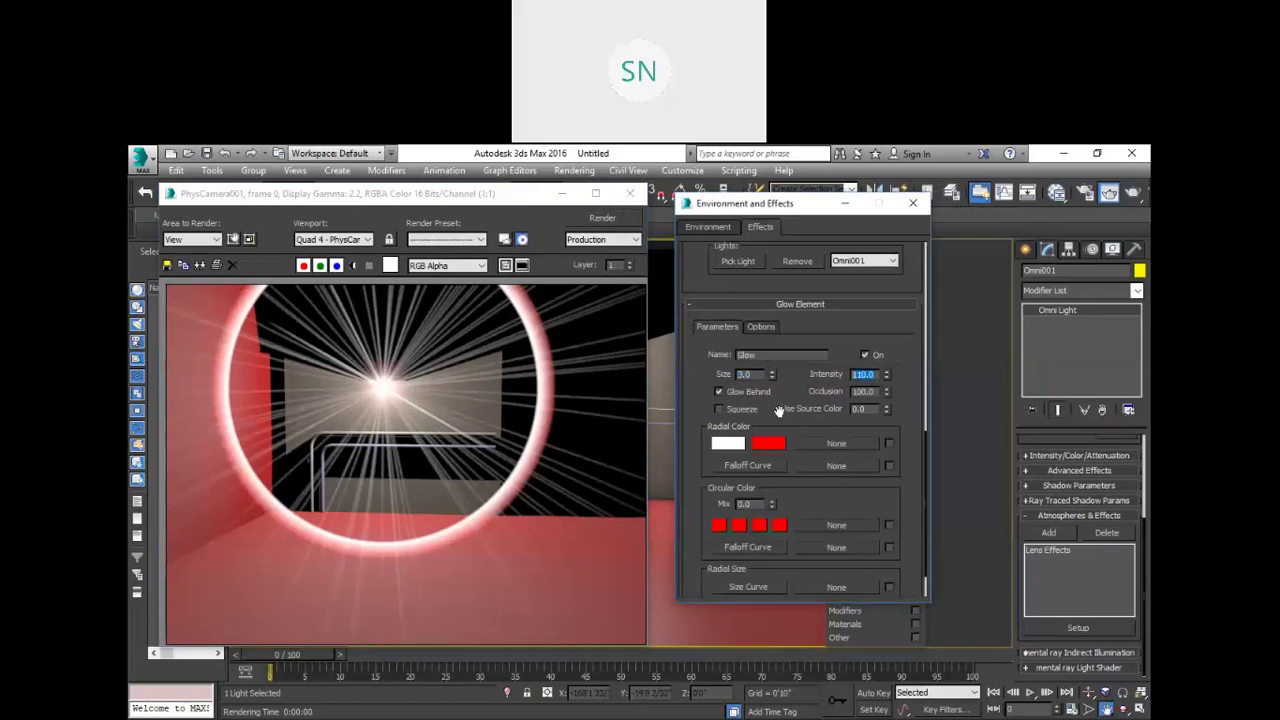
pyautogui.write('20')
pyautogui.click(596, 224)
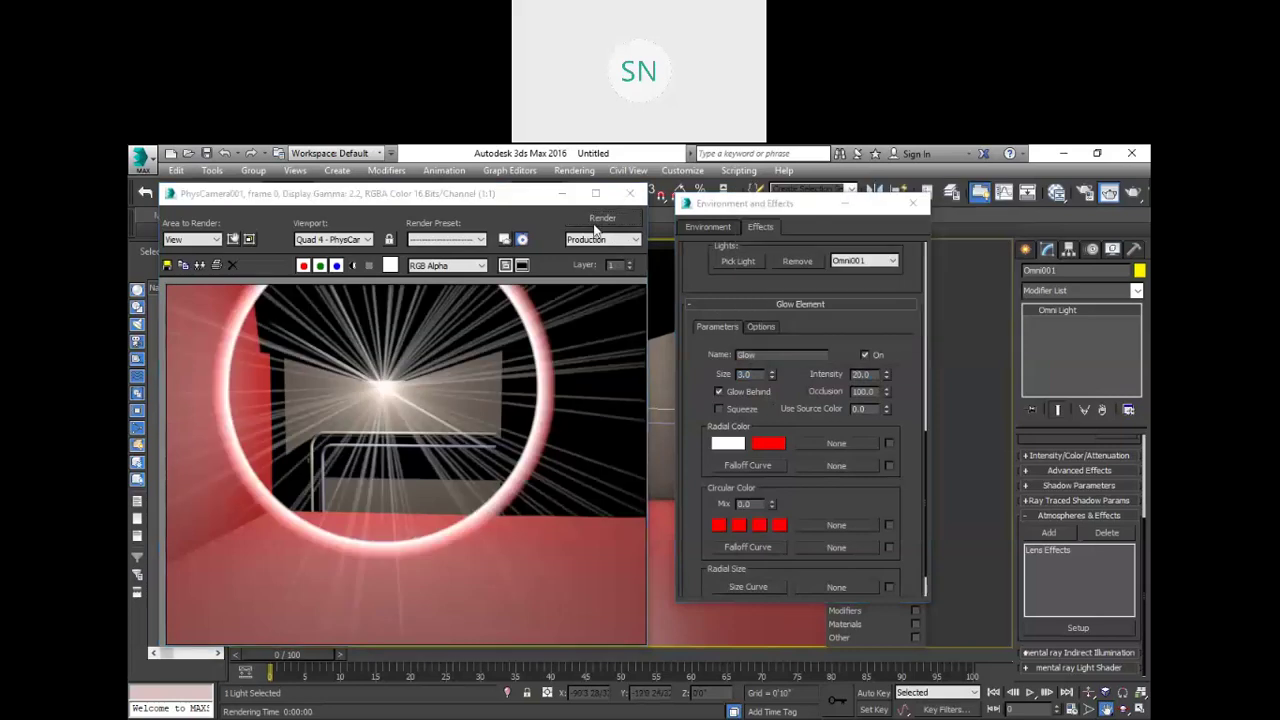
pyautogui.doubleClick(755, 374)
pyautogui.write('5')
pyautogui.press('Return')
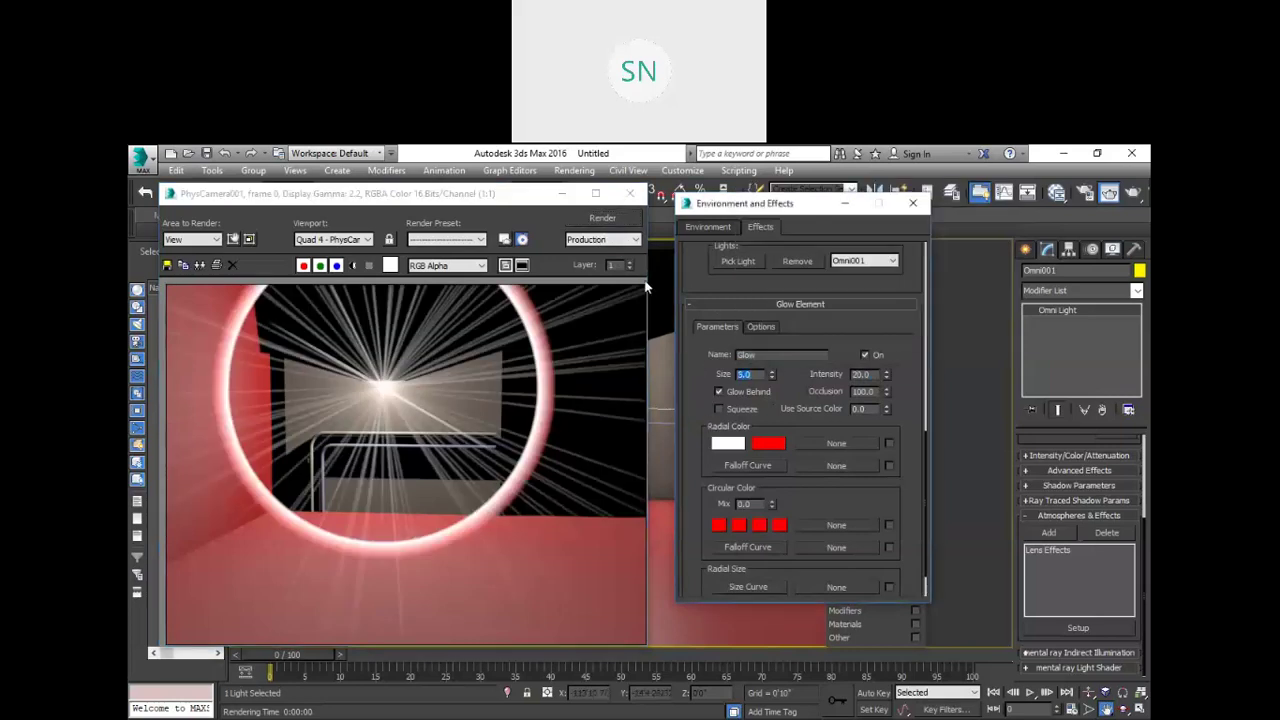
pyautogui.click(600, 220)
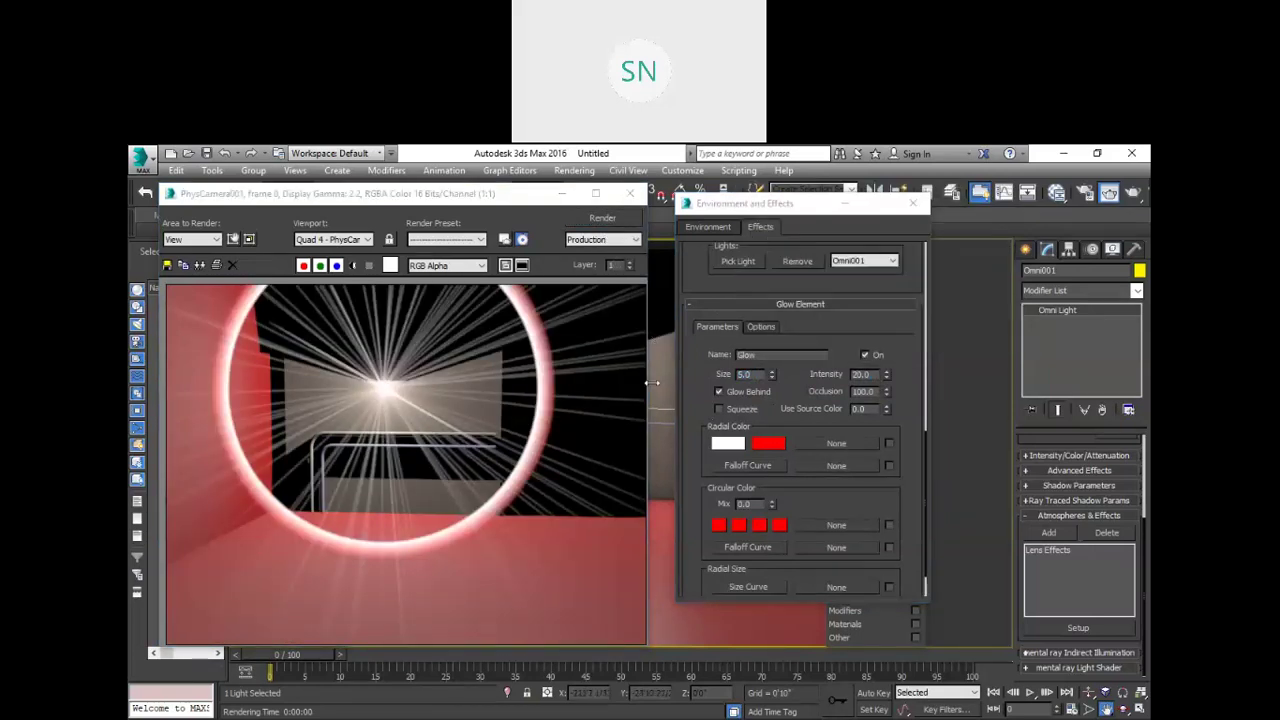
# Step: Change the Glow's outer radial colour from red to orange
pyautogui.scroll(1, 795, 378)
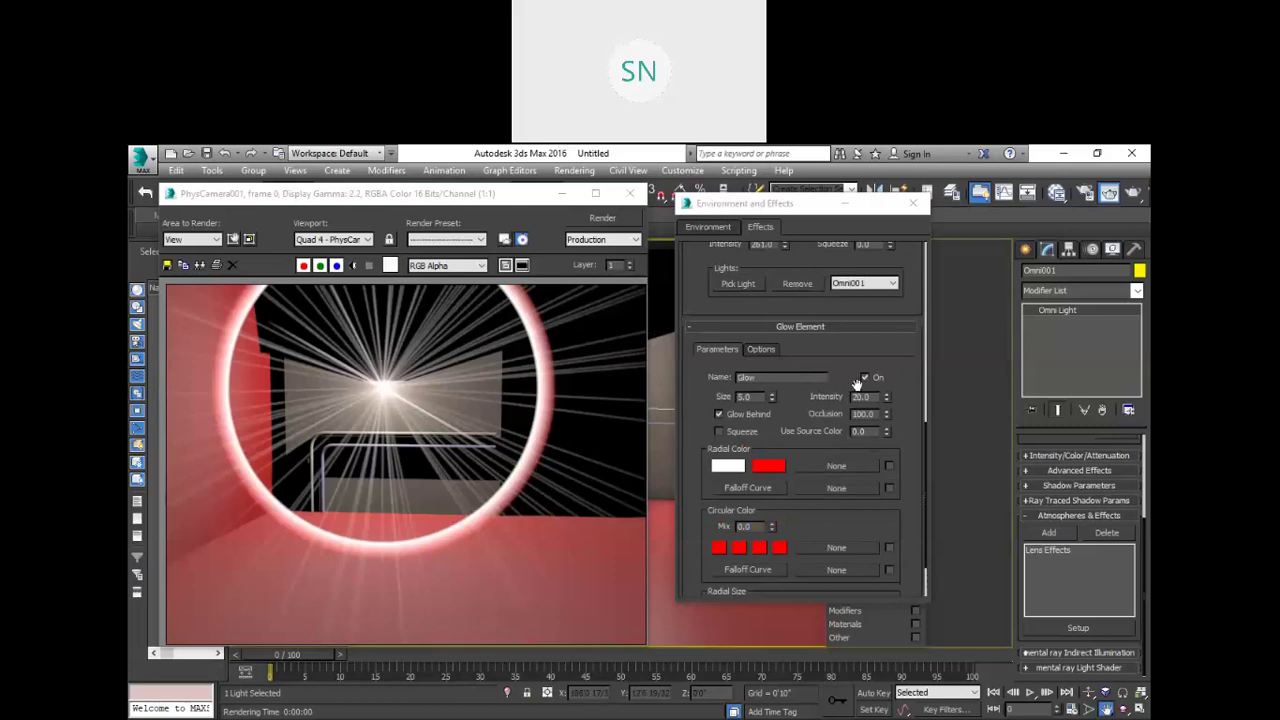
pyautogui.scroll(3, 857, 385)
pyautogui.scroll(-5, 849, 385)
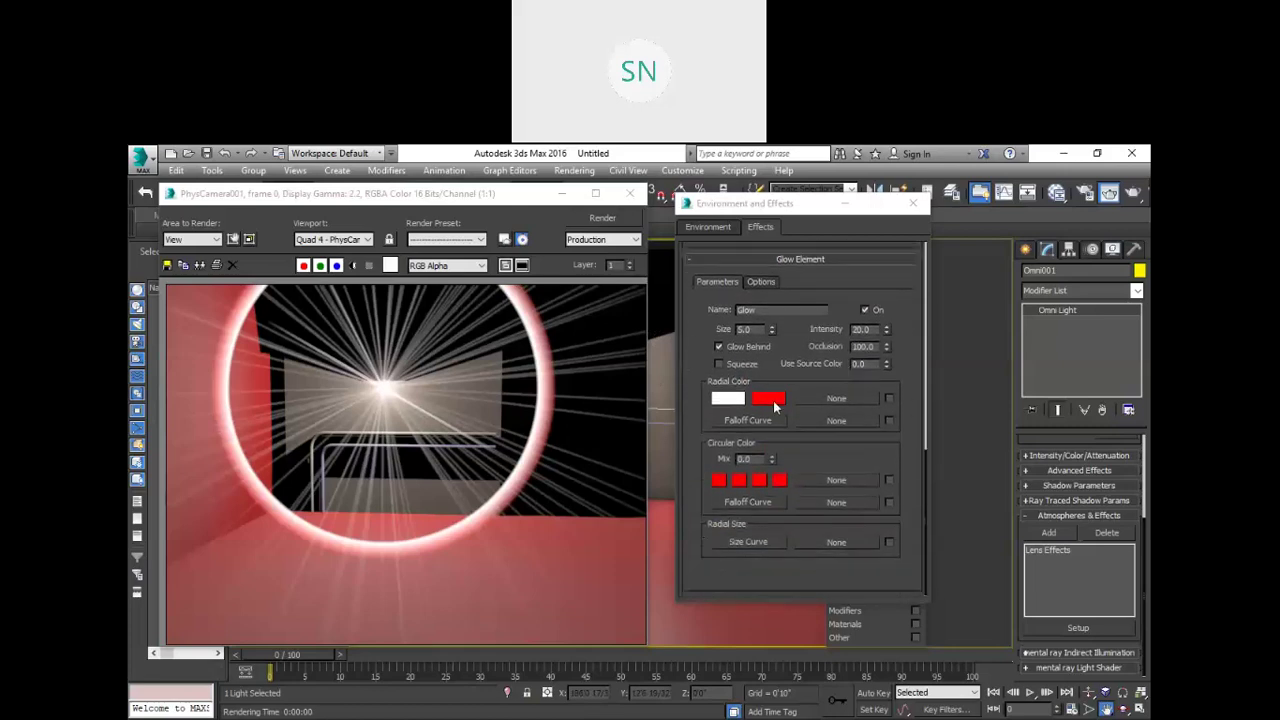
pyautogui.click(770, 399)
pyautogui.moveTo(483, 280); pyautogui.dragTo(490, 250)
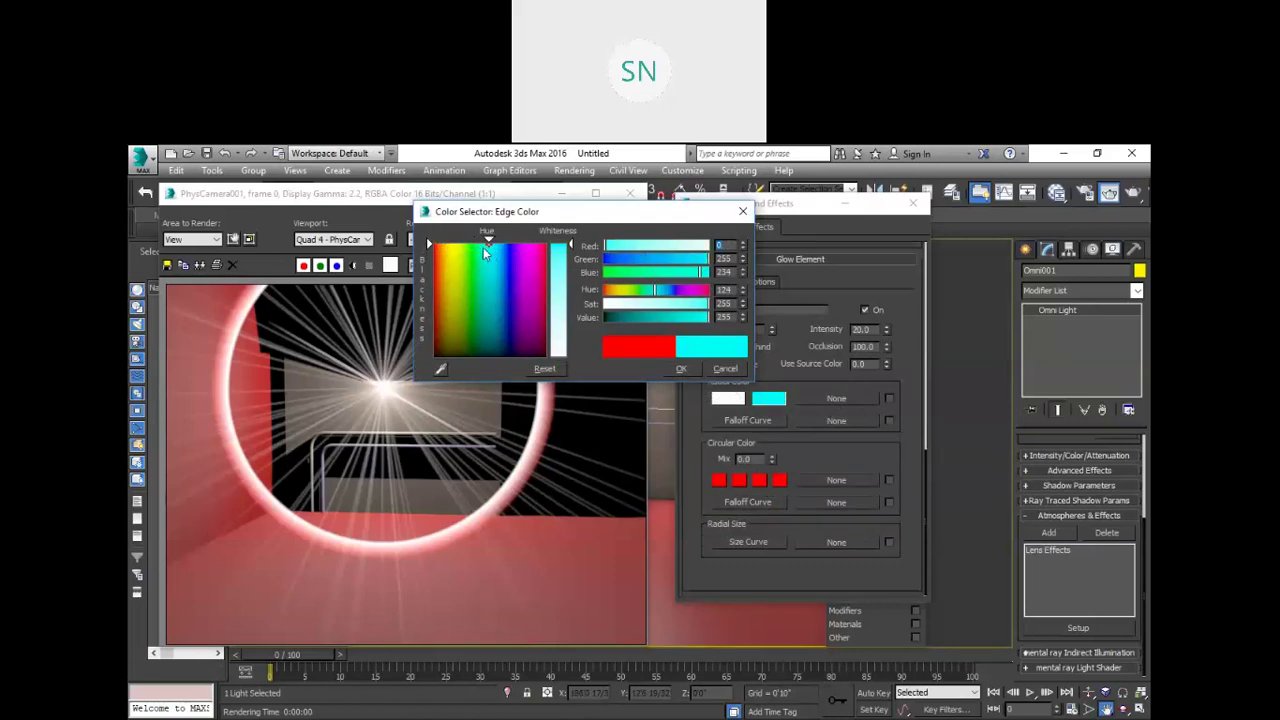
pyautogui.moveTo(486, 244); pyautogui.dragTo(437, 243)
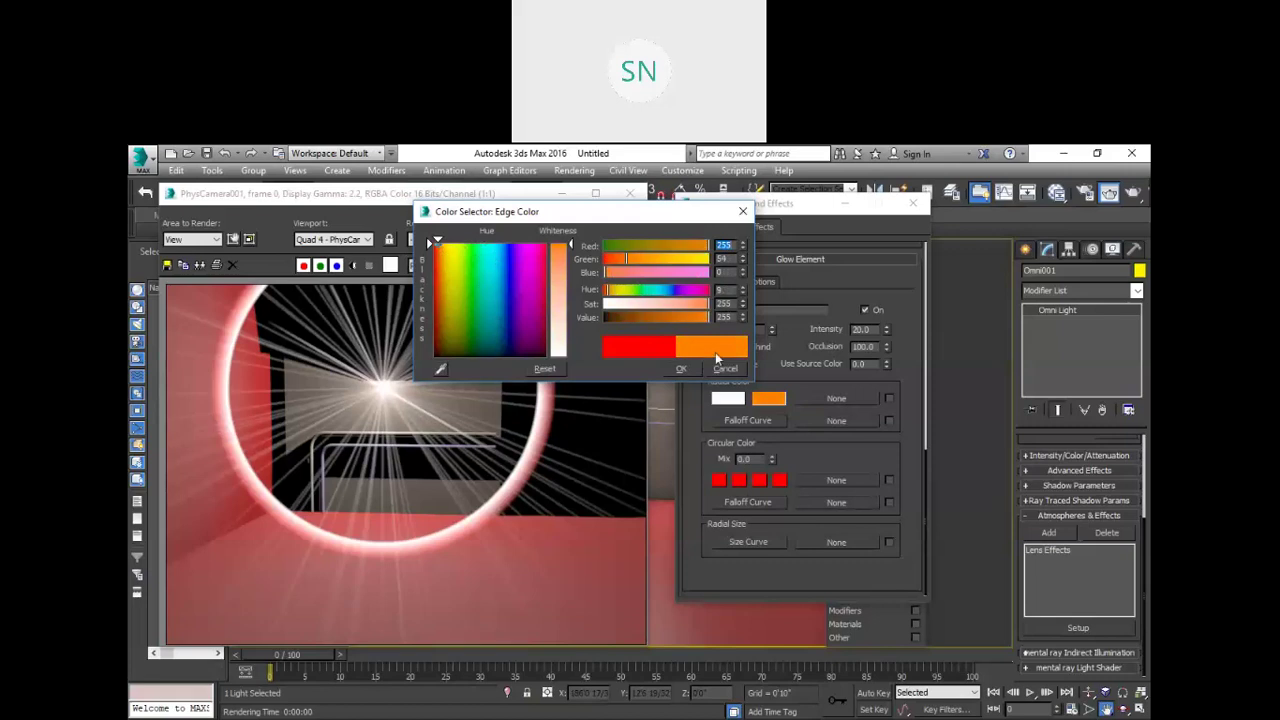
pyautogui.click(682, 368)
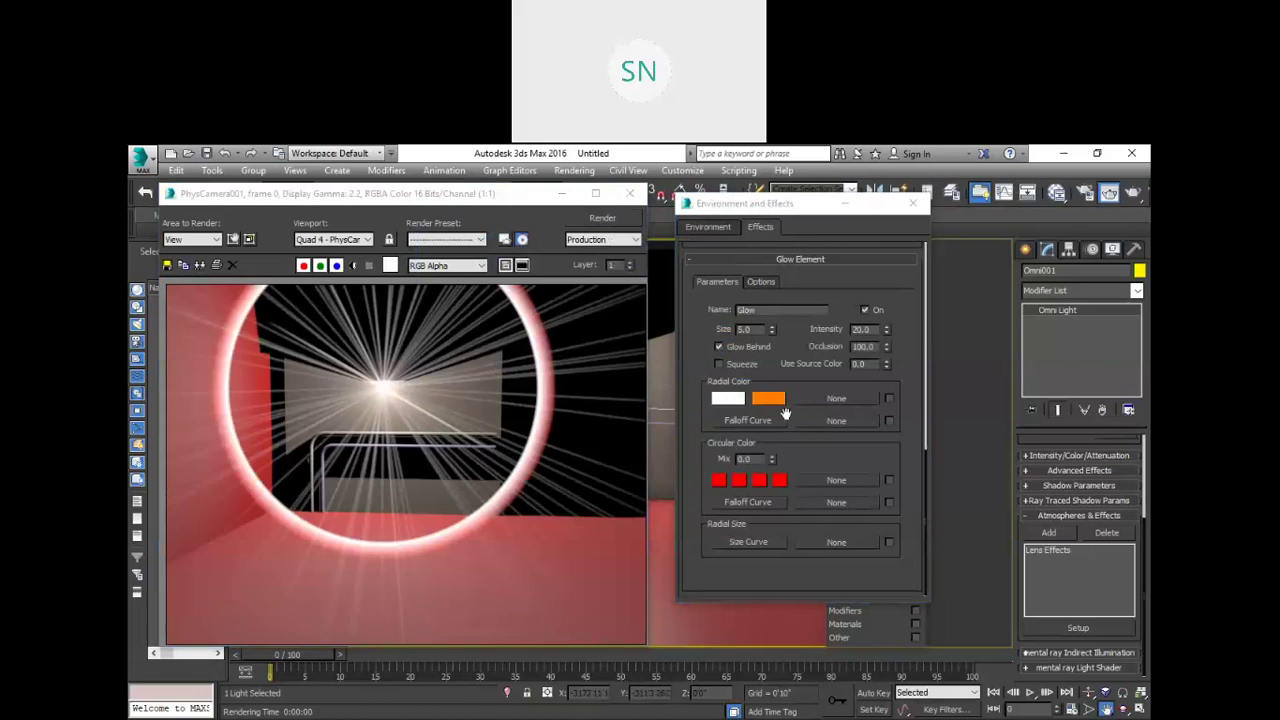
pyautogui.scroll(5, 785, 413)
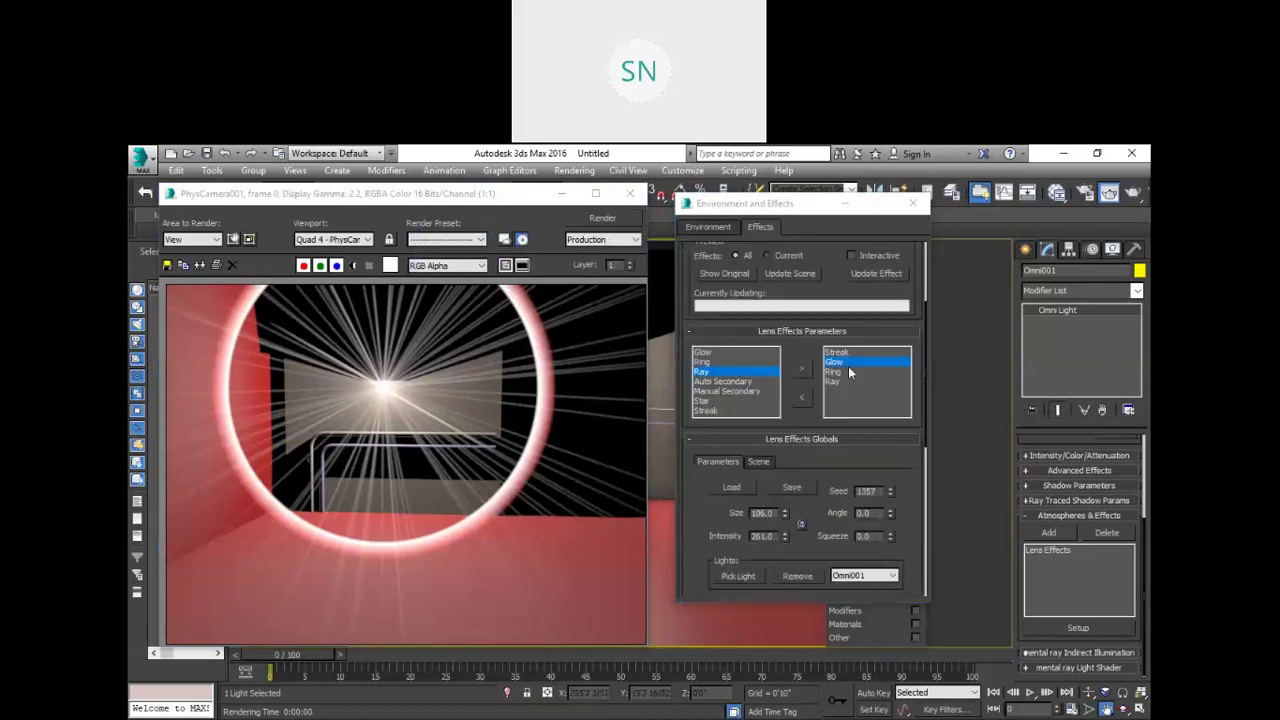
pyautogui.click(833, 372)
# Step: Try Ring size 5 and intensity 20, re-rendering after each
pyautogui.scroll(-5, 829, 403)
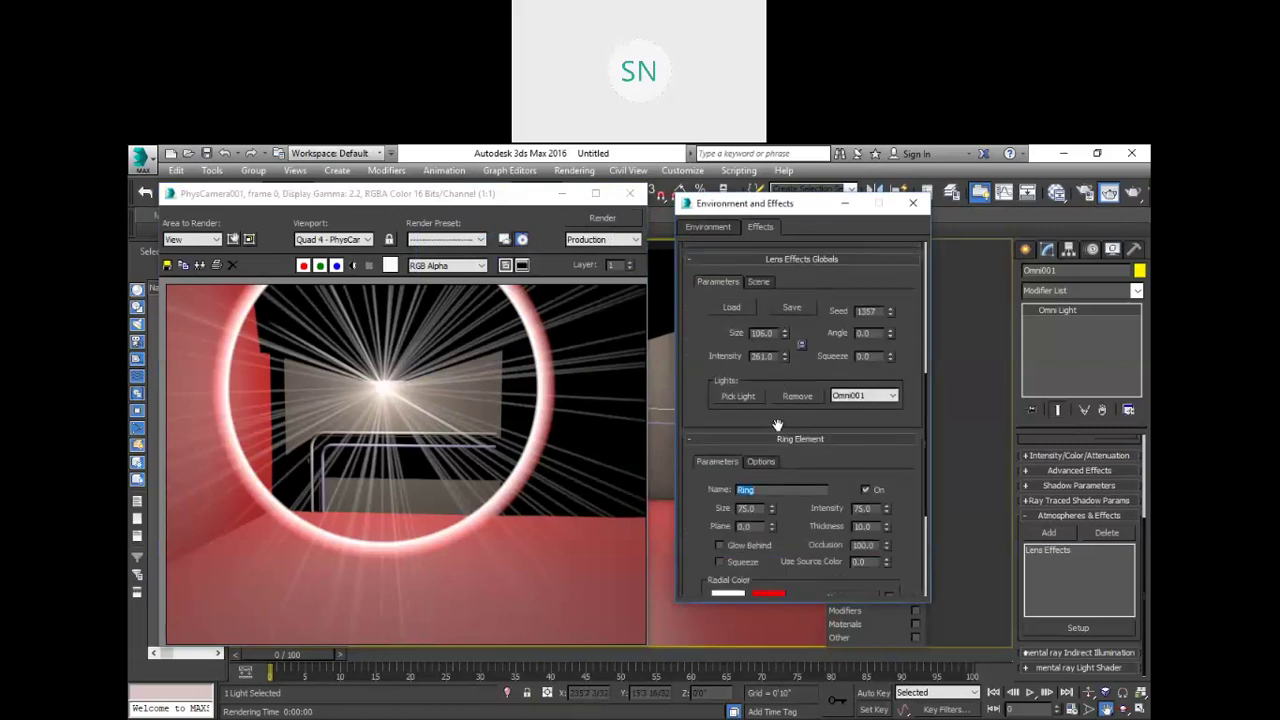
pyautogui.doubleClick(760, 463)
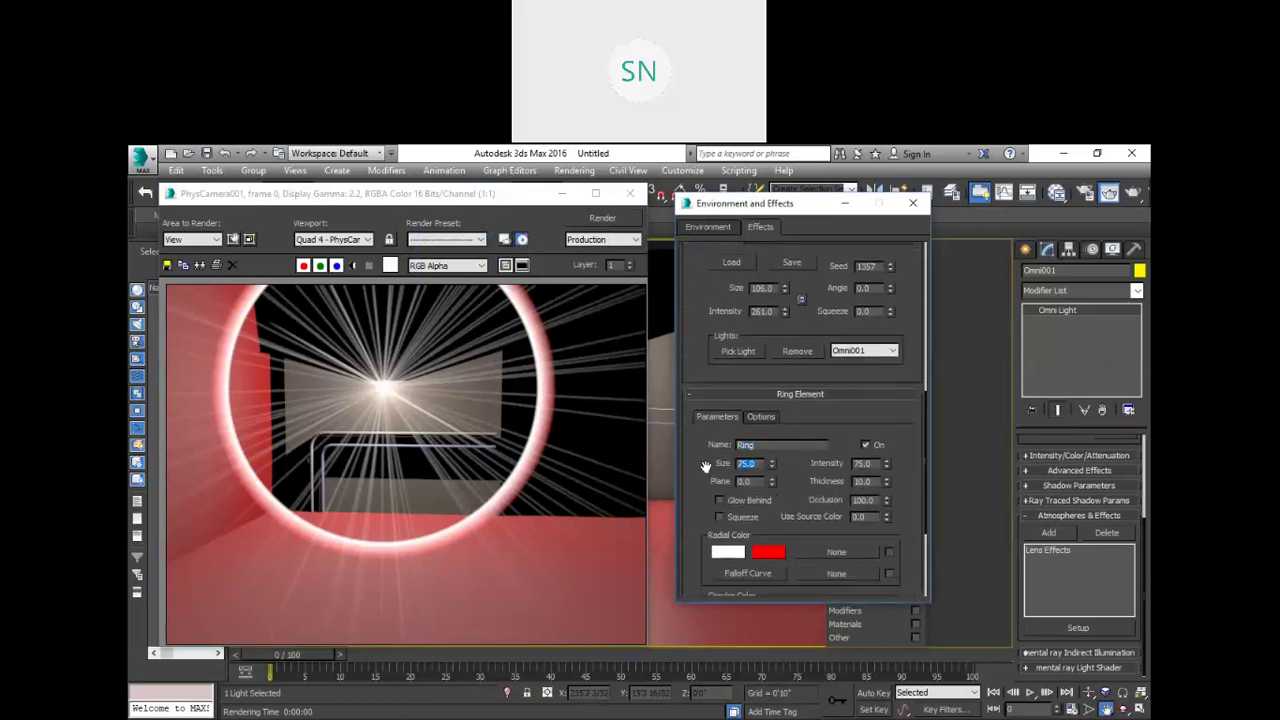
pyautogui.write('5')
pyautogui.click(600, 222)
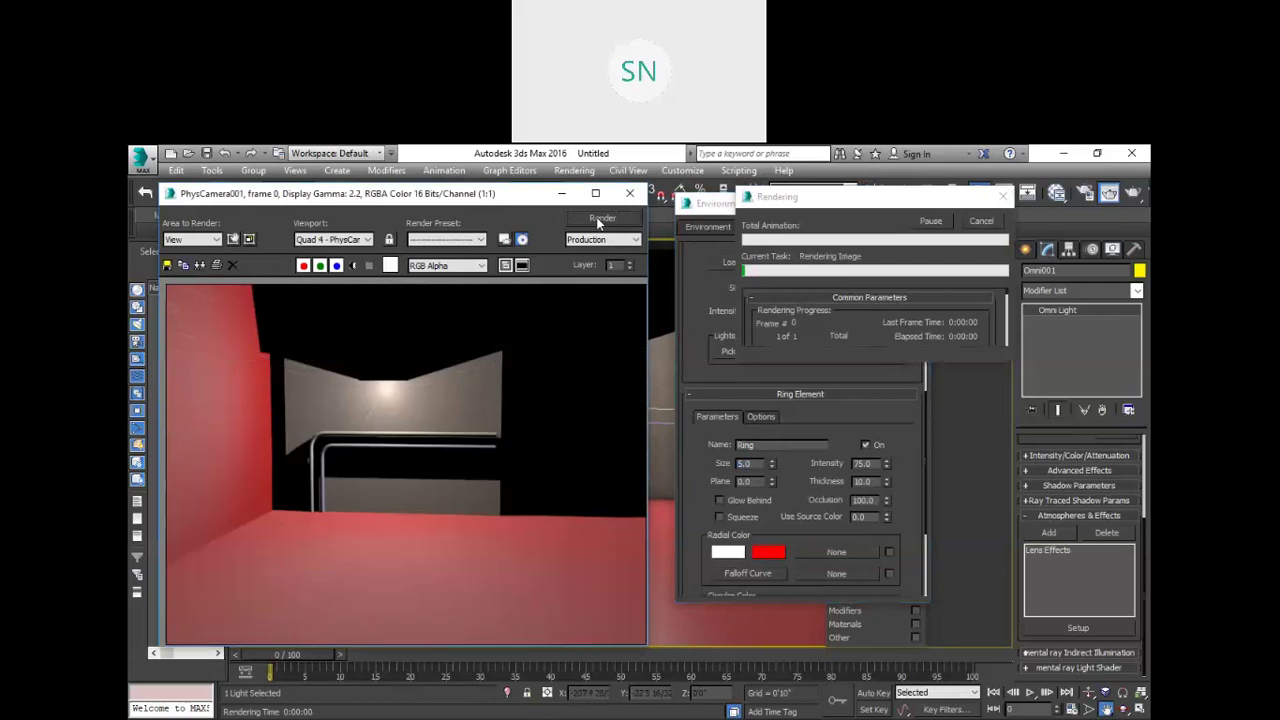
pyautogui.doubleClick(868, 465)
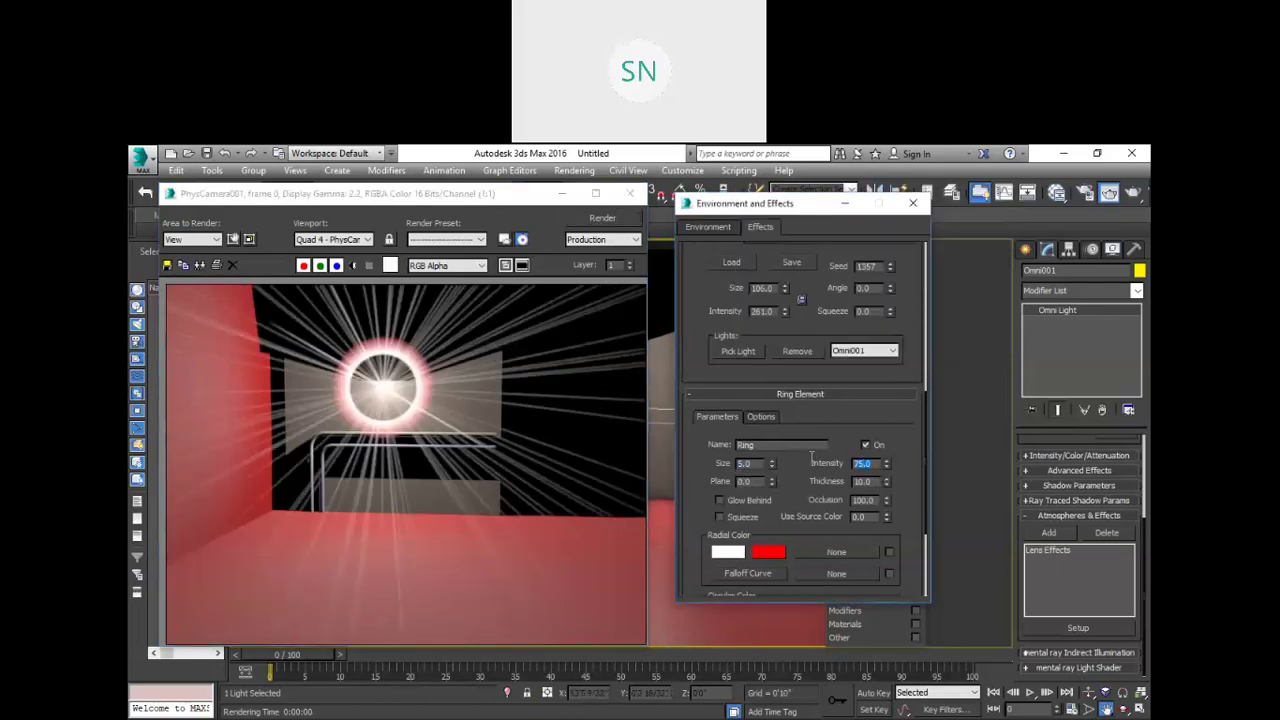
pyautogui.write('20')
pyautogui.click(601, 216)
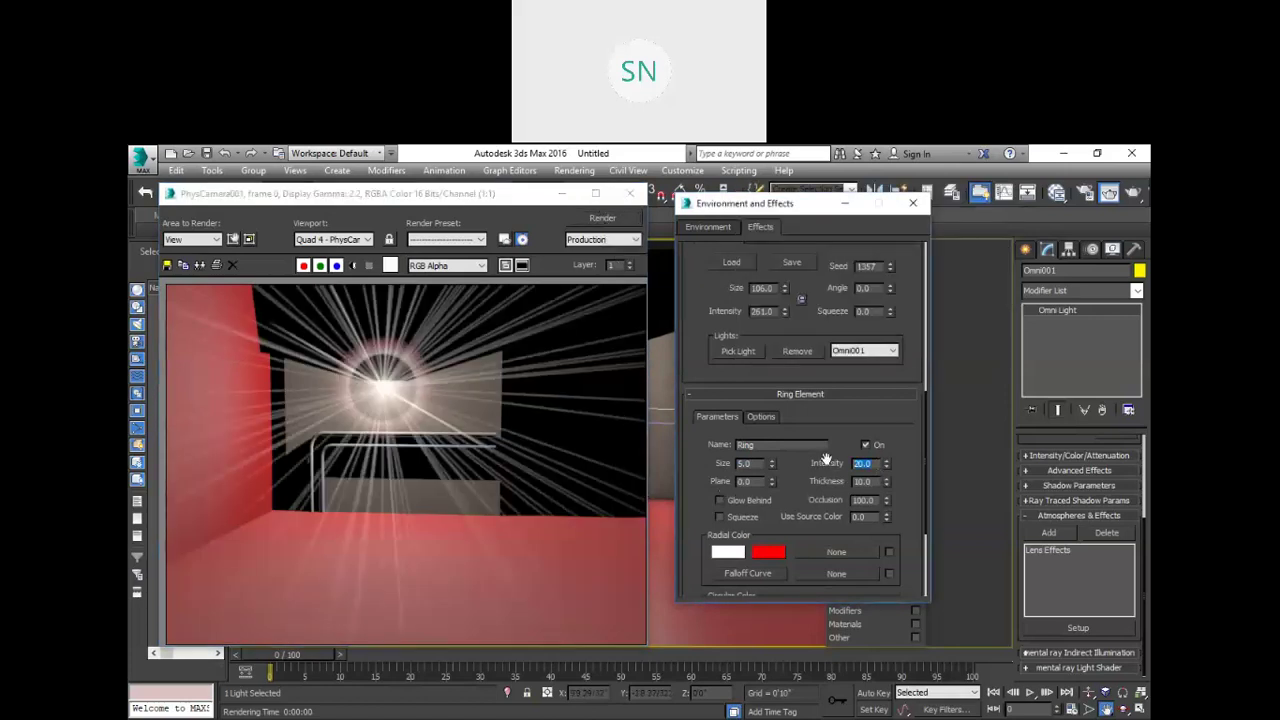
# Step: Make the Ring's outer radial colour green and re-render
pyautogui.click(768, 551)
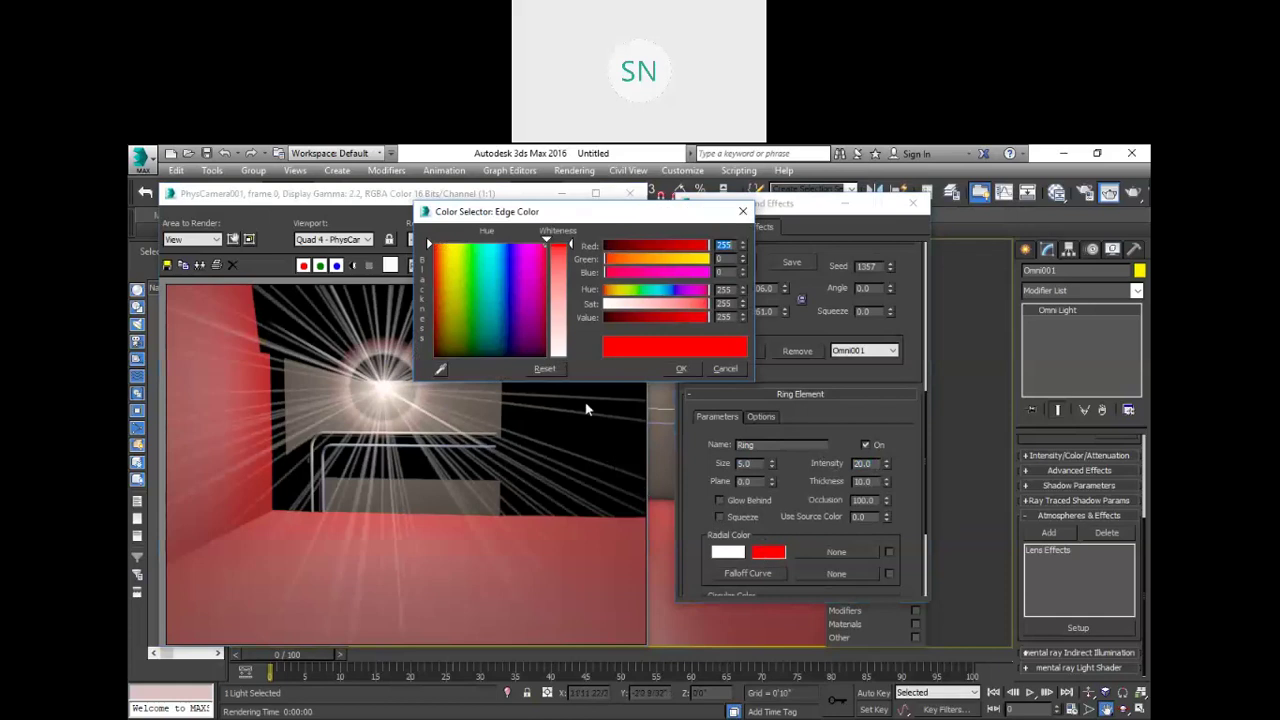
pyautogui.moveTo(532, 277); pyautogui.dragTo(468, 248)
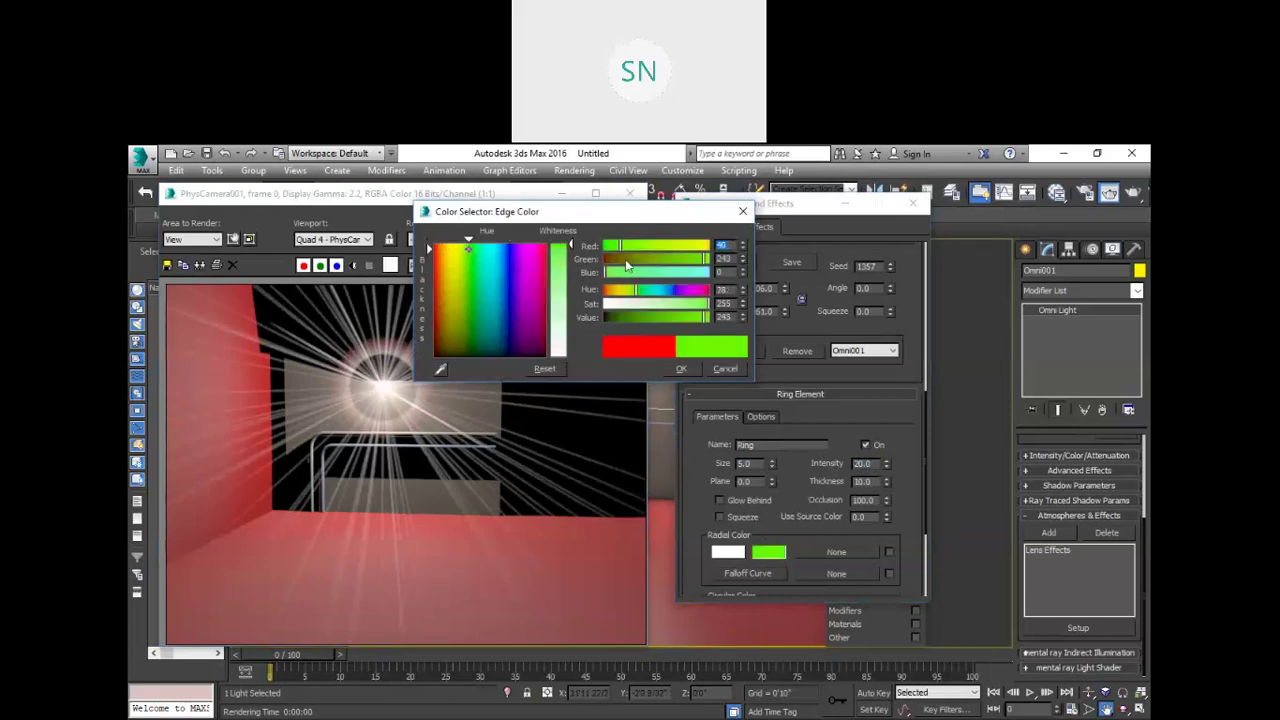
pyautogui.moveTo(625, 246); pyautogui.dragTo(604, 246)
pyautogui.moveTo(705, 317); pyautogui.dragTo(681, 320)
pyautogui.click(681, 368)
pyautogui.click(603, 219)
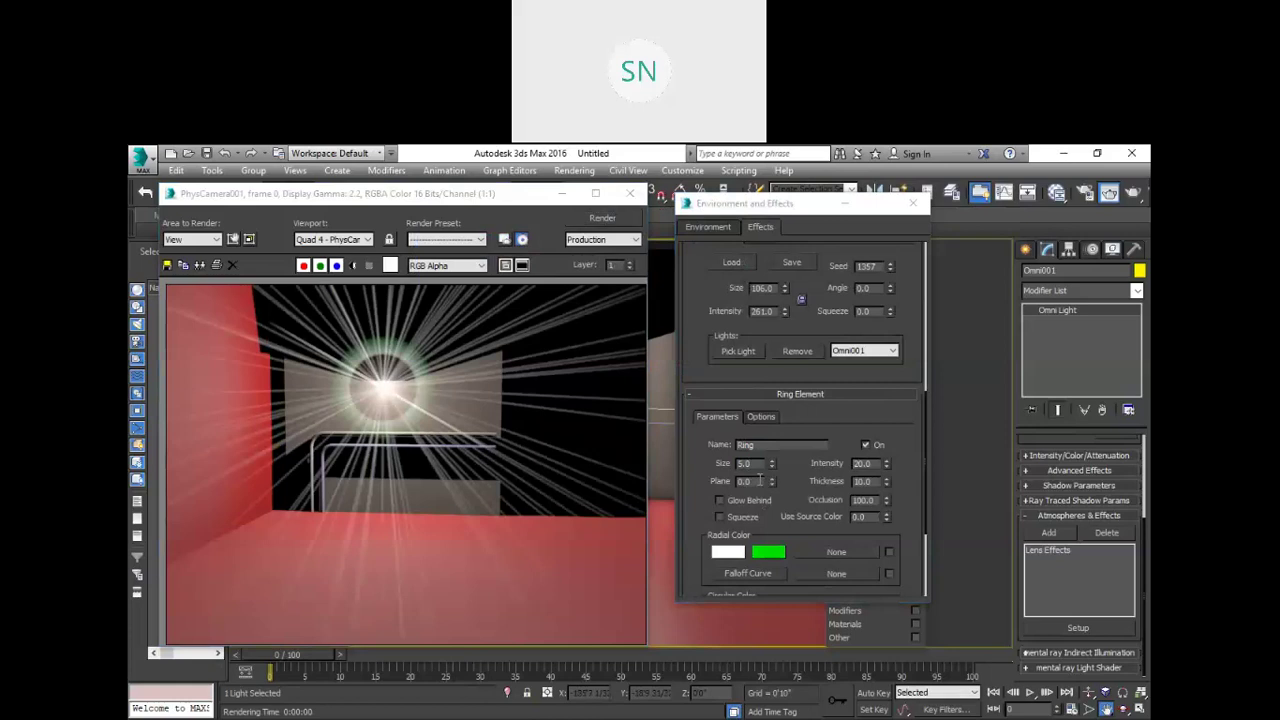
# Step: Set Ring size to 2, thickness to 15 and intensity to 10, then re-render
pyautogui.moveTo(754, 463); pyautogui.dragTo(718, 460)
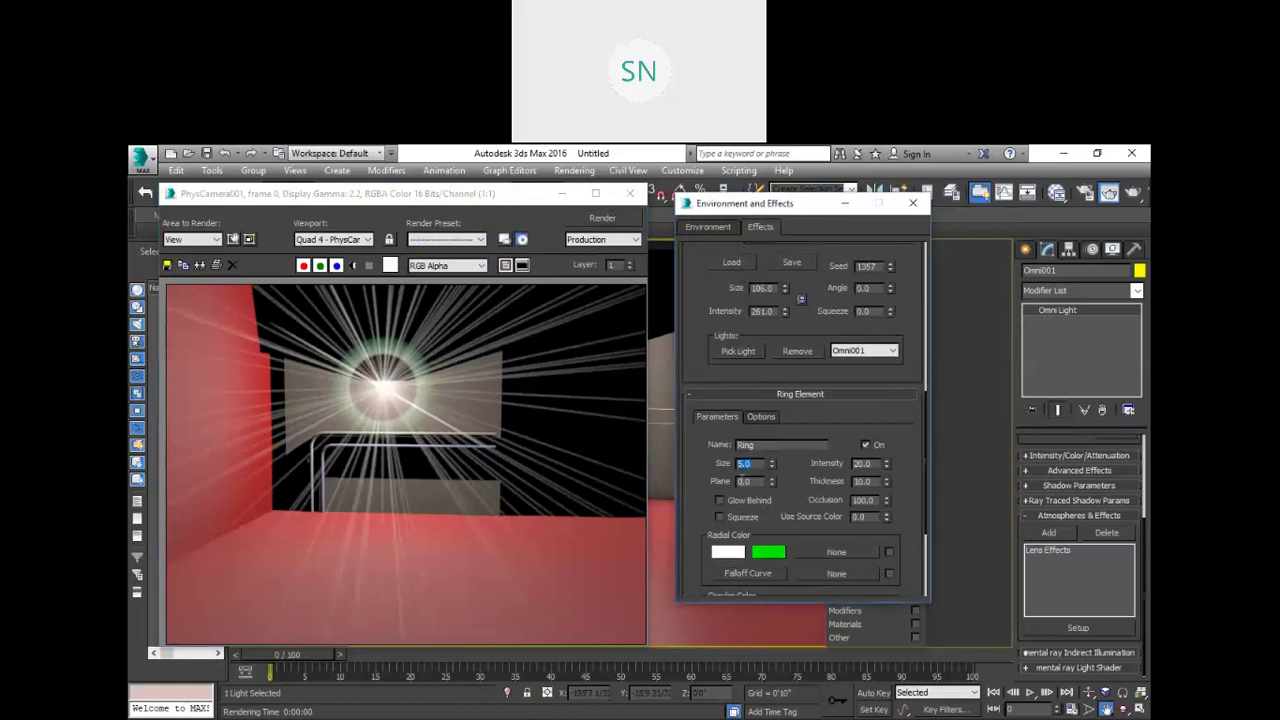
pyautogui.write('2')
pyautogui.click(603, 218)
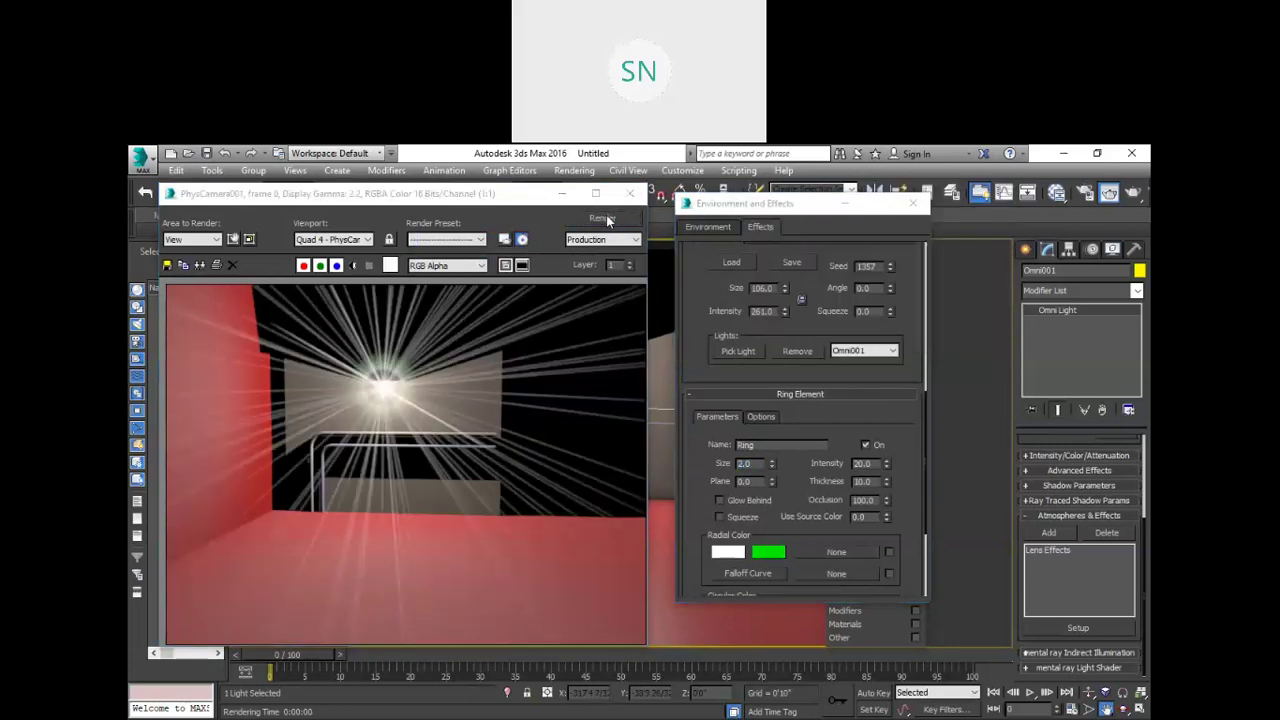
pyautogui.moveTo(866, 482); pyautogui.dragTo(820, 472)
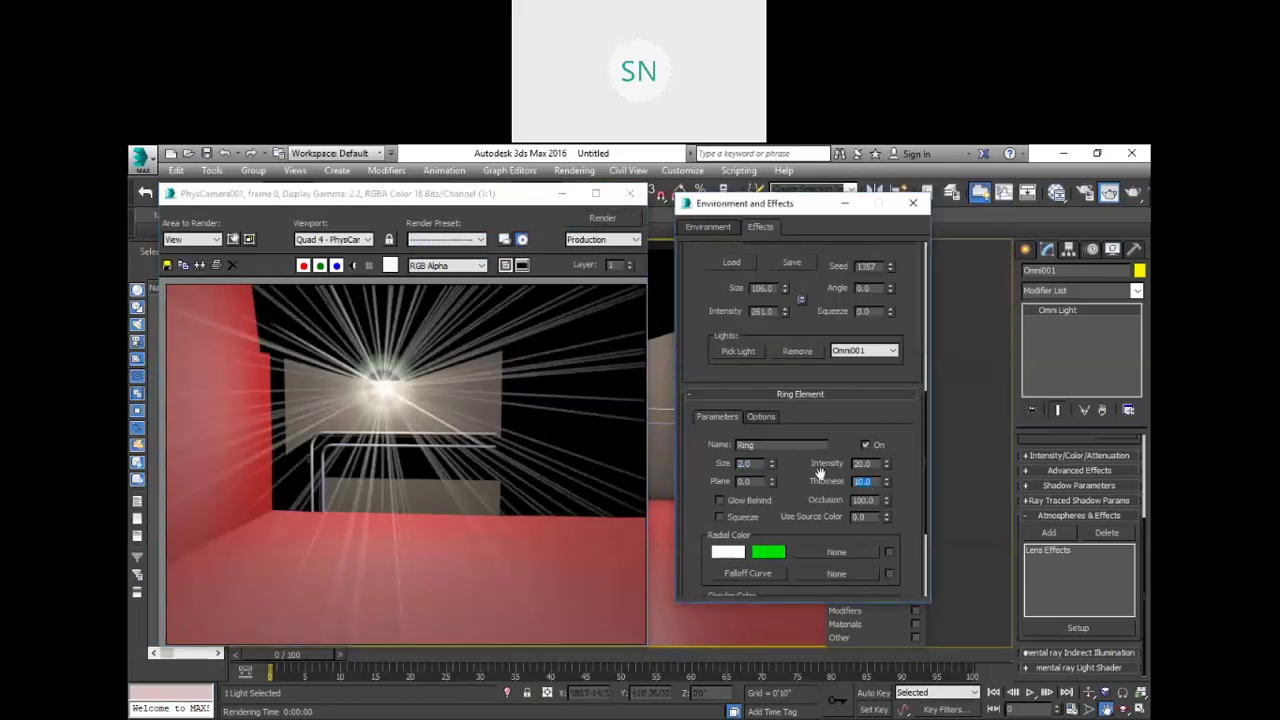
pyautogui.write('85')
pyautogui.press('Return')
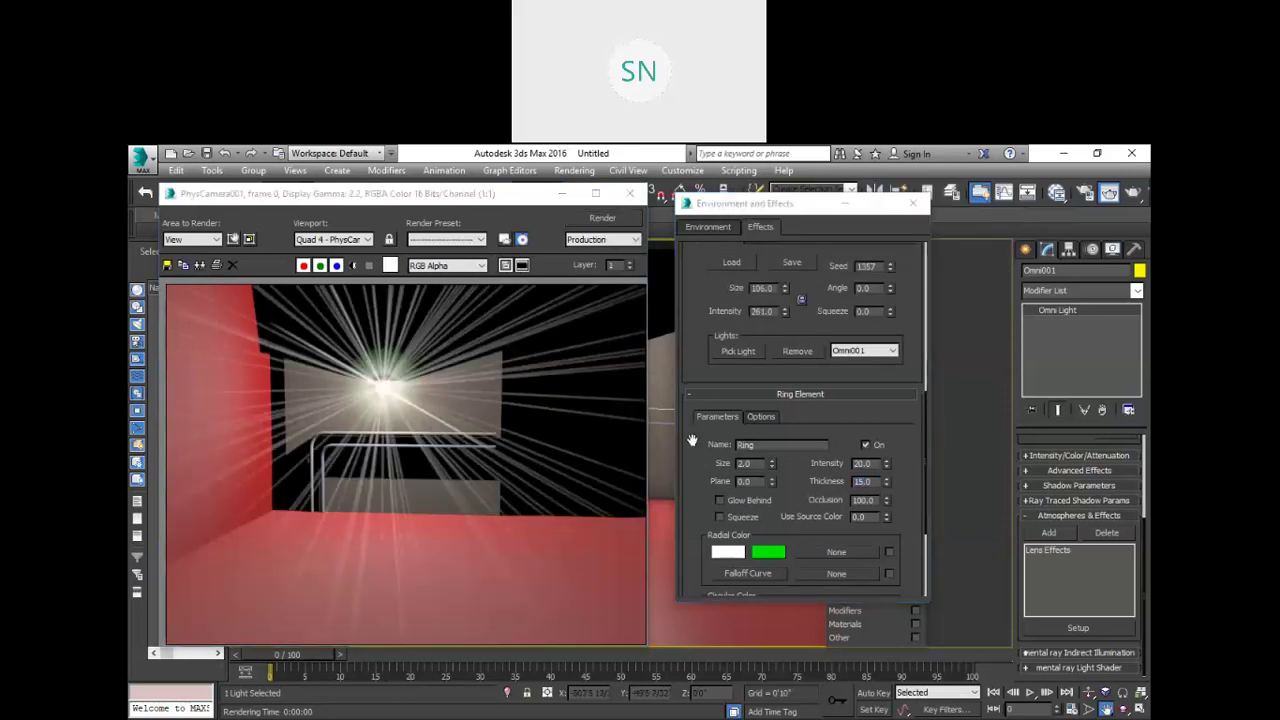
pyautogui.moveTo(884, 463); pyautogui.dragTo(808, 451)
pyautogui.write('10')
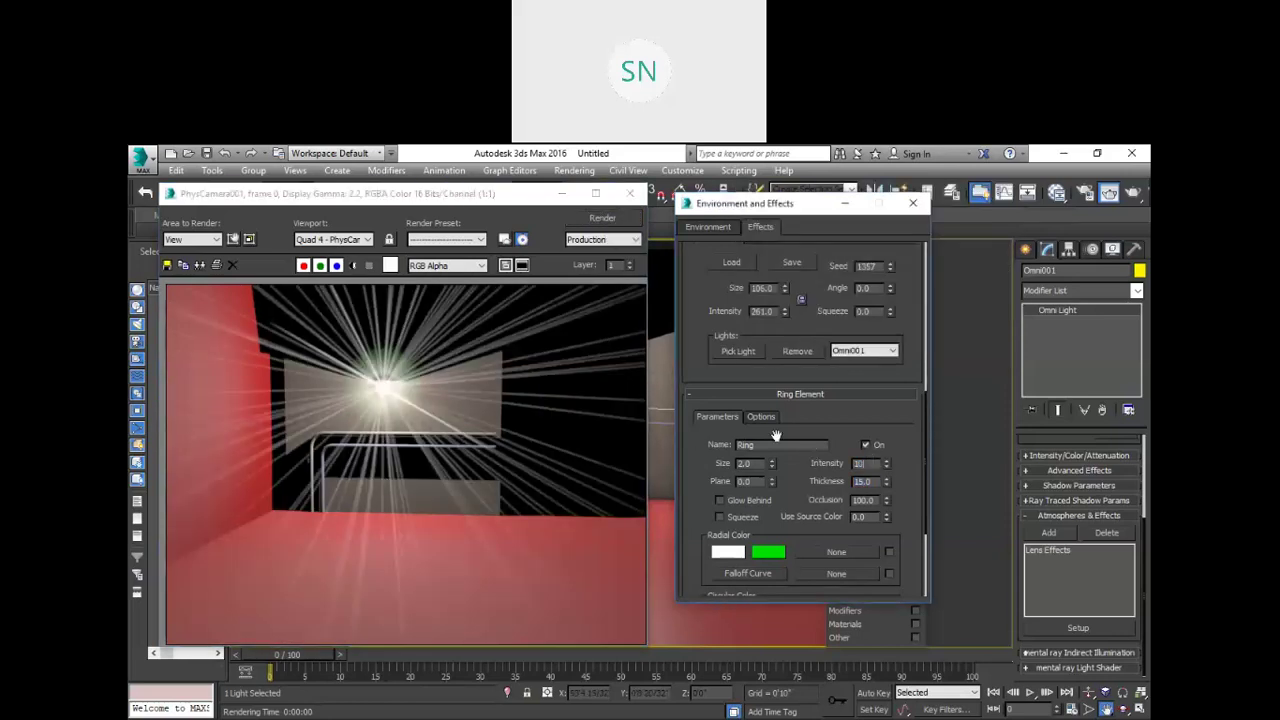
pyautogui.click(603, 220)
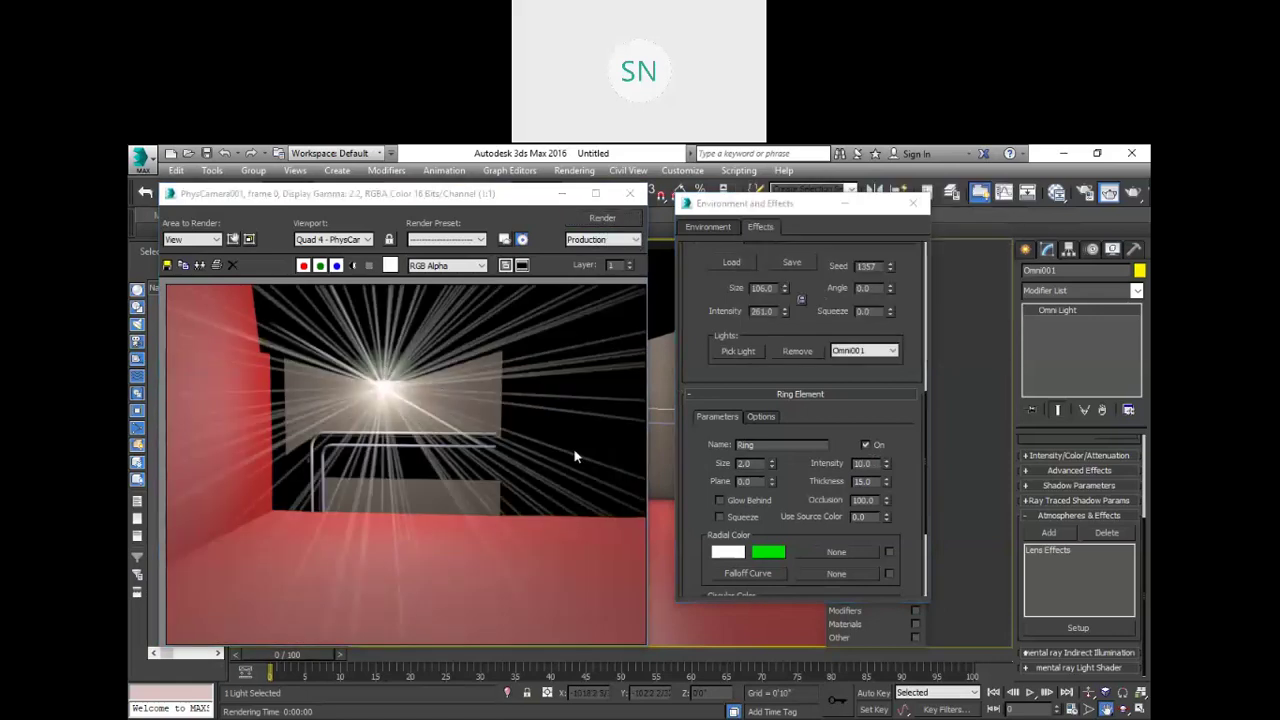
pyautogui.scroll(4, 795, 408)
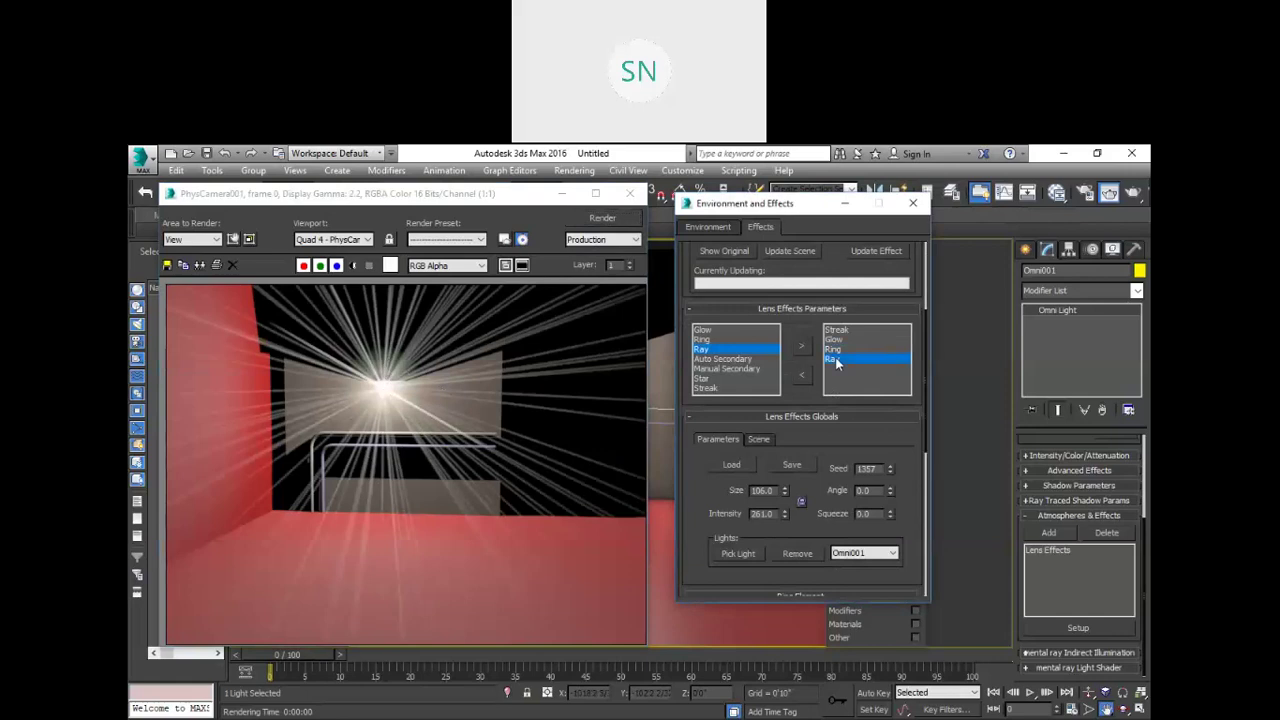
# Step: Give the Ray element 25 rays, intensity 5 and sharpness 10, then re-render
pyautogui.click(834, 359)
pyautogui.scroll(-5, 800, 400)
pyautogui.doubleClick(752, 444)
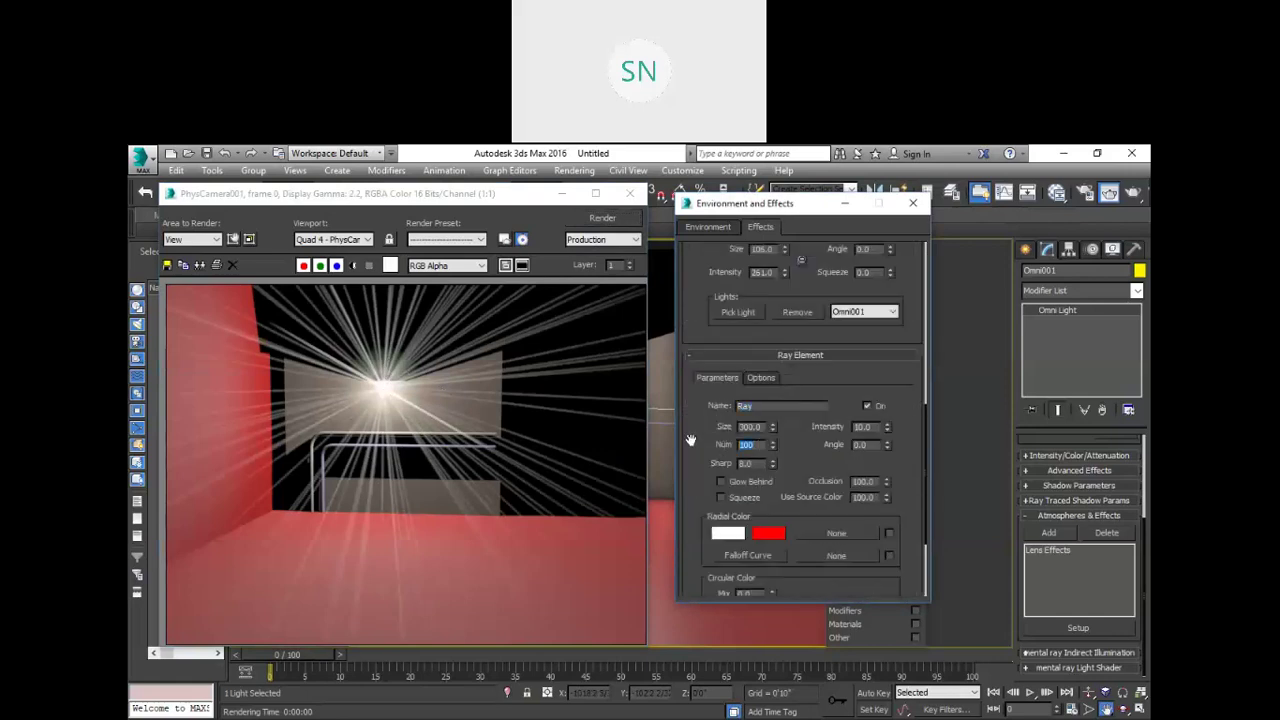
pyautogui.write('25')
pyautogui.doubleClick(862, 428)
pyautogui.write('5')
pyautogui.press('Return')
pyautogui.doubleClick(750, 464)
pyautogui.write('10')
pyautogui.press('Return')
pyautogui.click(602, 218)
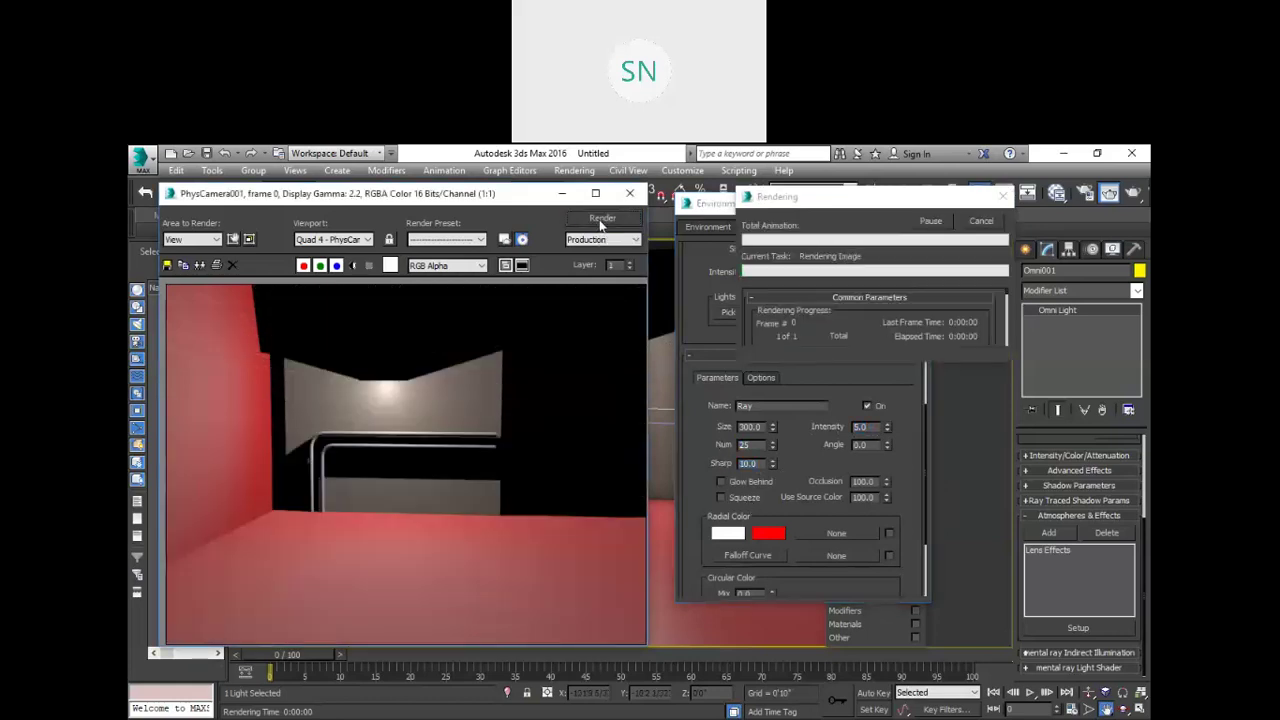
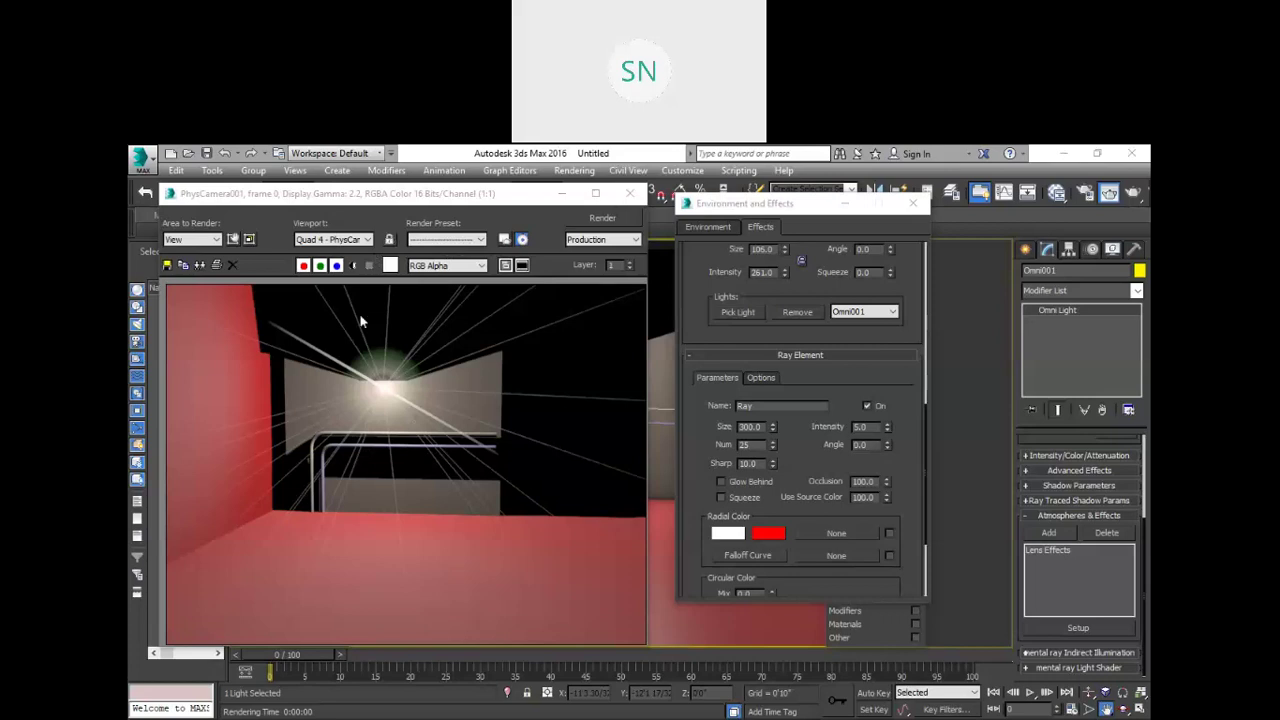
# Step: Close the Rendered Frame Window and the Environment and Effects window
pyautogui.click(624, 197)
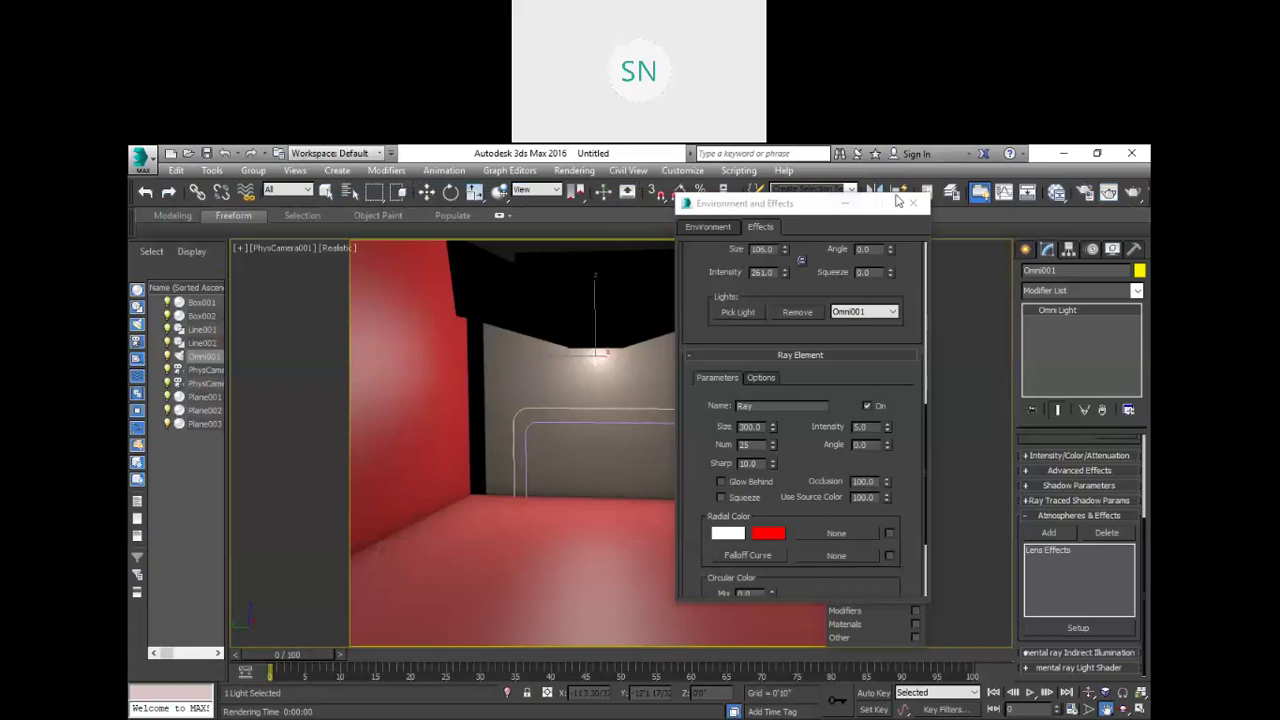
pyautogui.click(912, 203)
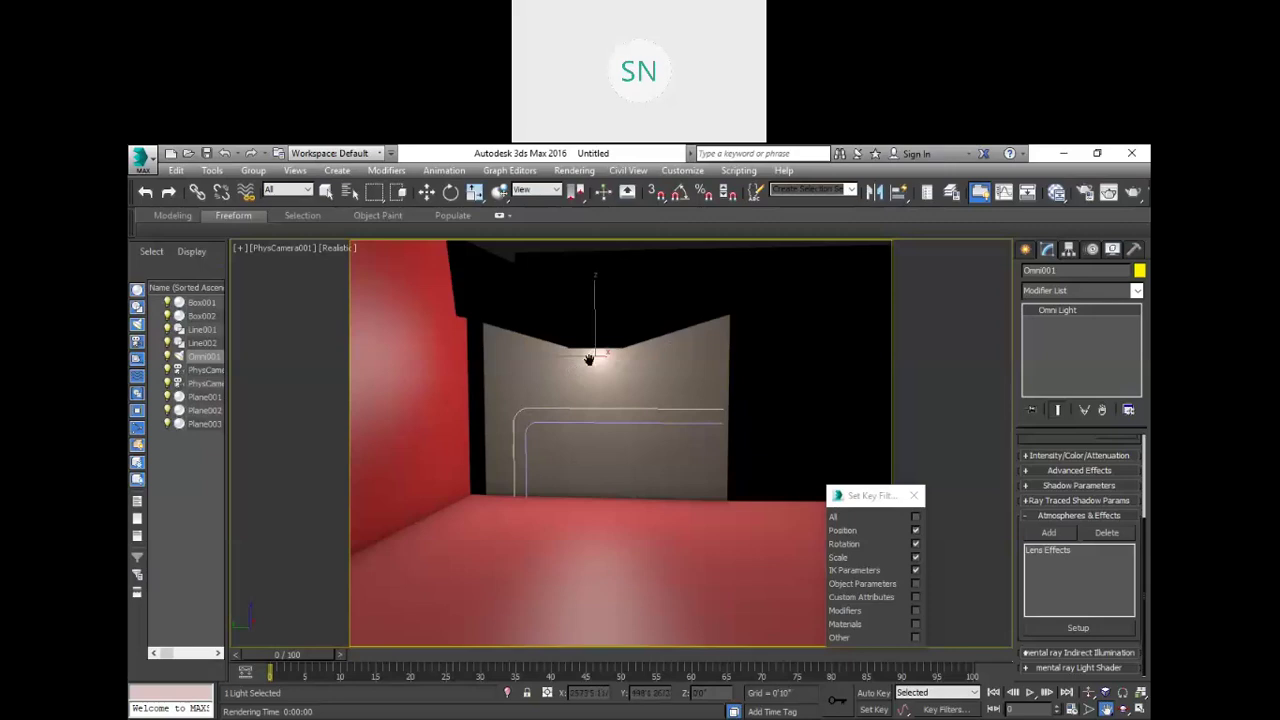
# Step: Switch from the camera to the Perspective view and delete the Omni001 light
pyautogui.press('w')
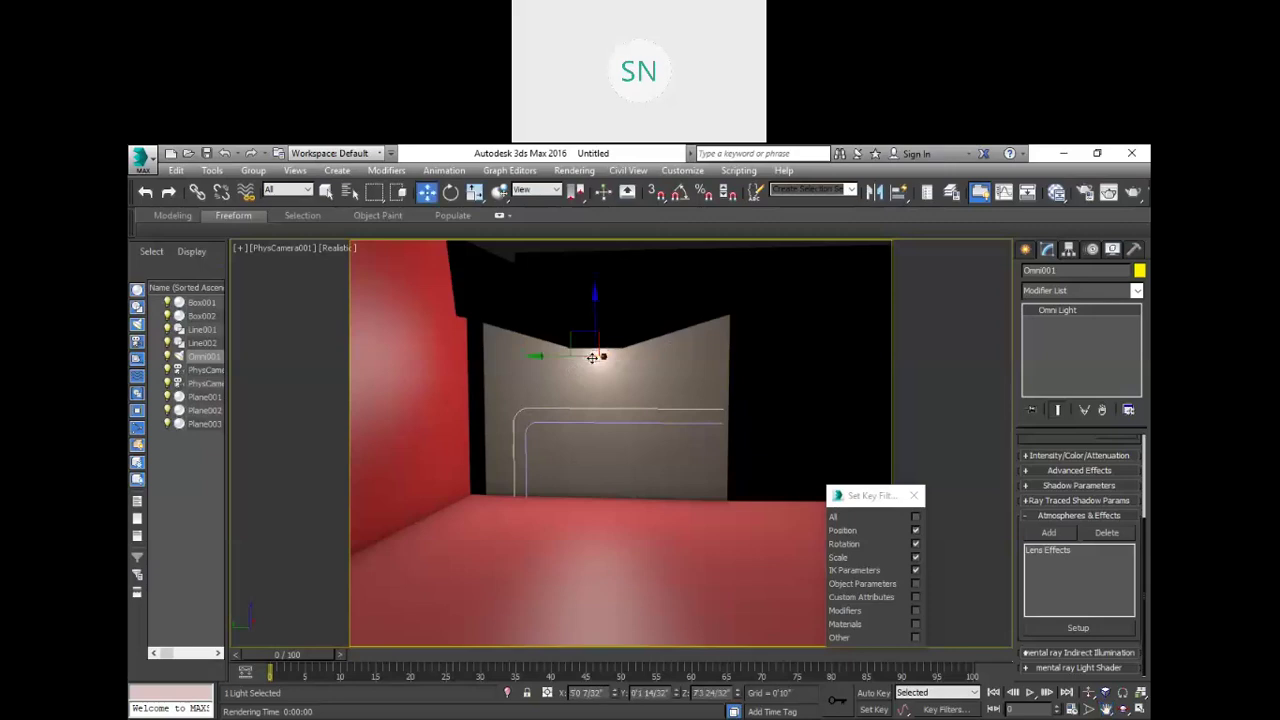
pyautogui.press('p')
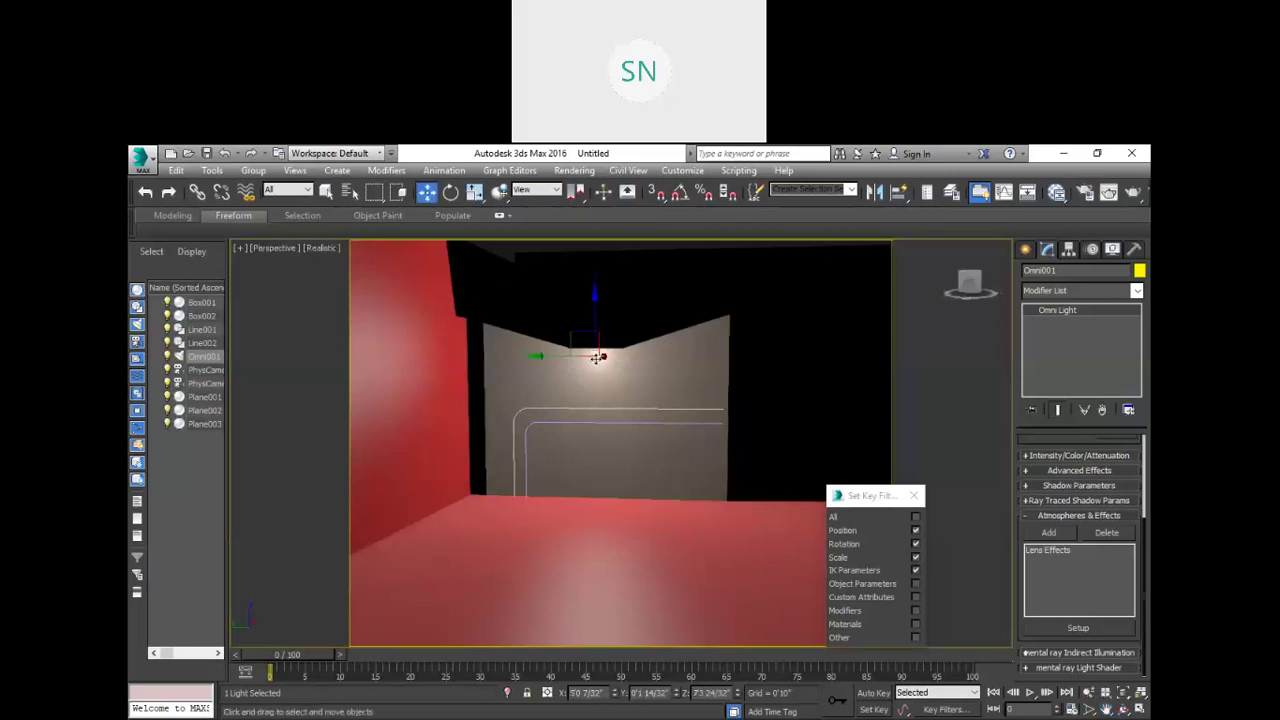
pyautogui.press('Delete')
# Step: Orbit to a lower, closer view of the room and select the floor Plane001
pyautogui.scroll(-3, 608, 390)
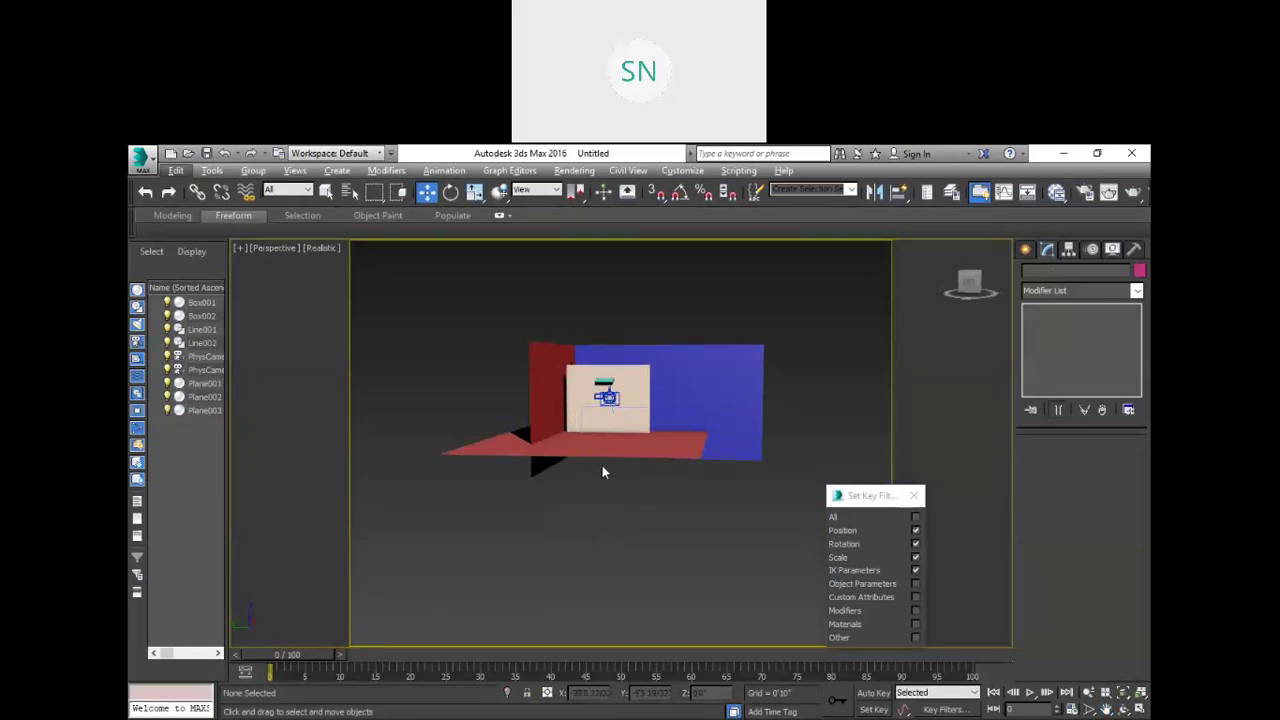
pyautogui.keyDown('alt'); pyautogui.moveTo(646, 529); pyautogui.dragTo(694, 522, button='middle'); pyautogui.keyUp('alt')
pyautogui.keyDown('alt'); pyautogui.moveTo(620, 487); pyautogui.dragTo(663, 523, button='middle'); pyautogui.keyUp('alt')
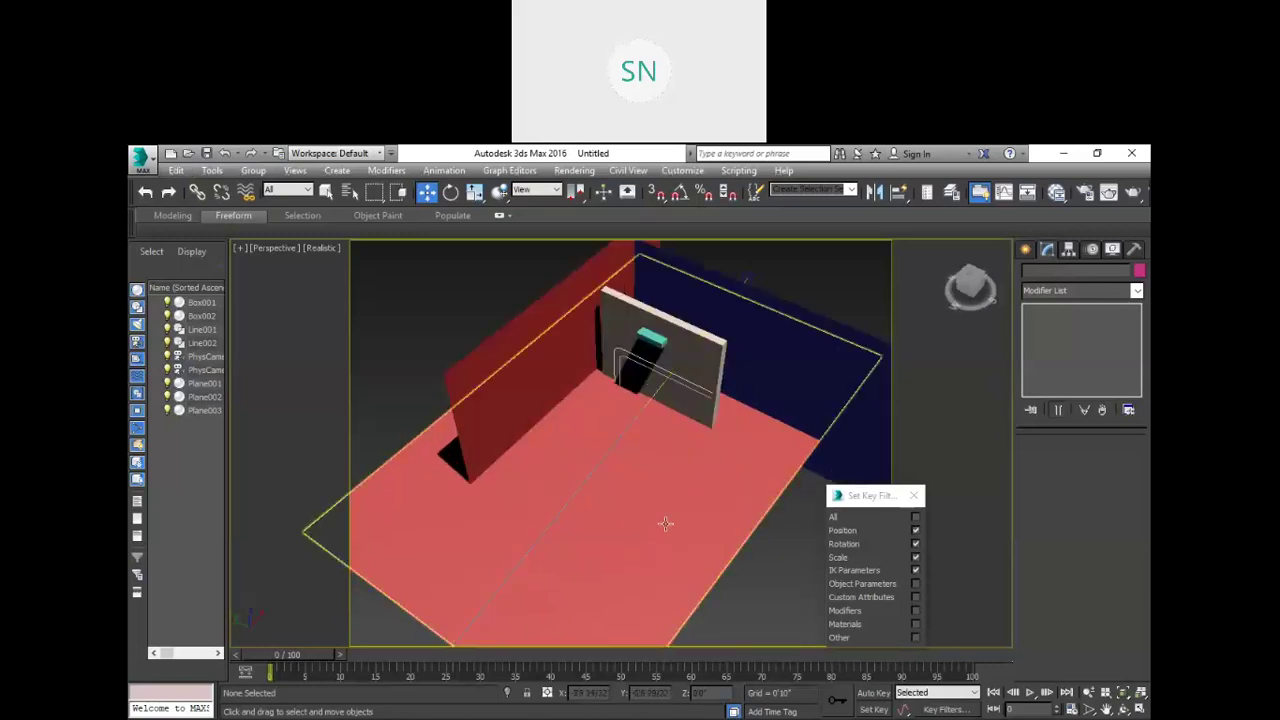
pyautogui.click(720, 550)
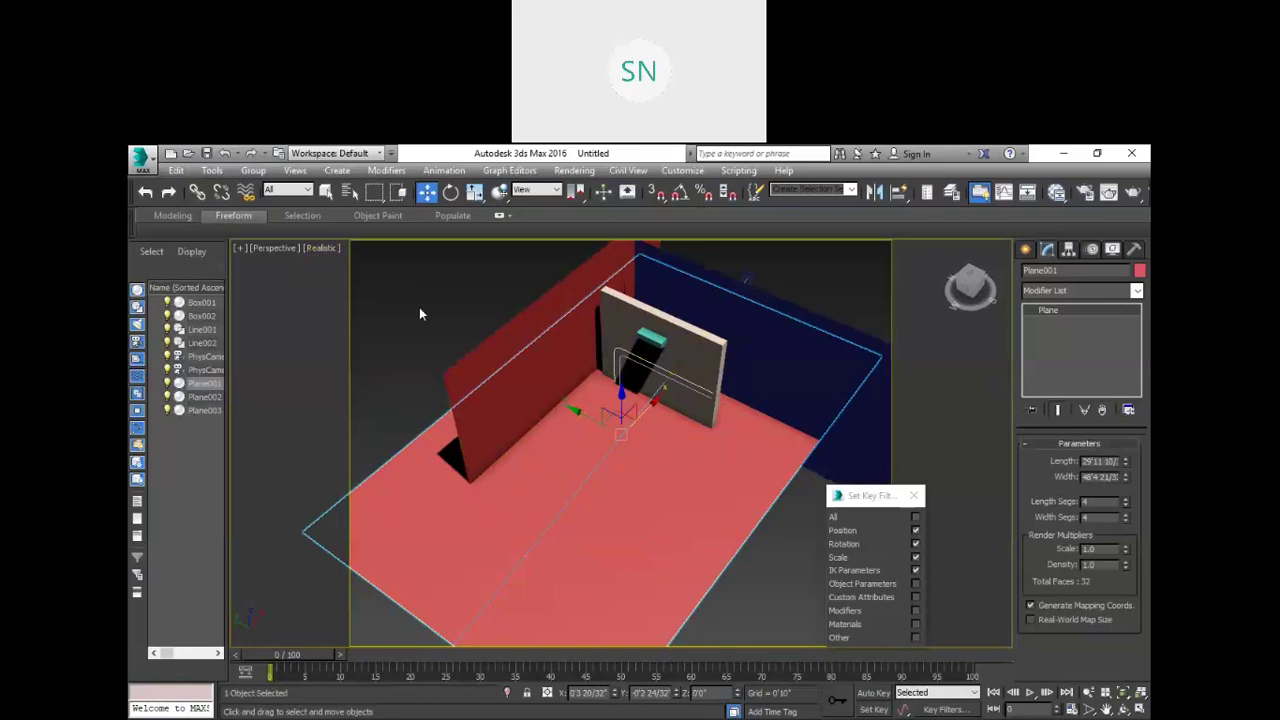
# Step: Turn on Edged Faces for the Realistic shaded viewport
pyautogui.scroll(2, 420, 313)
pyautogui.click(324, 248)
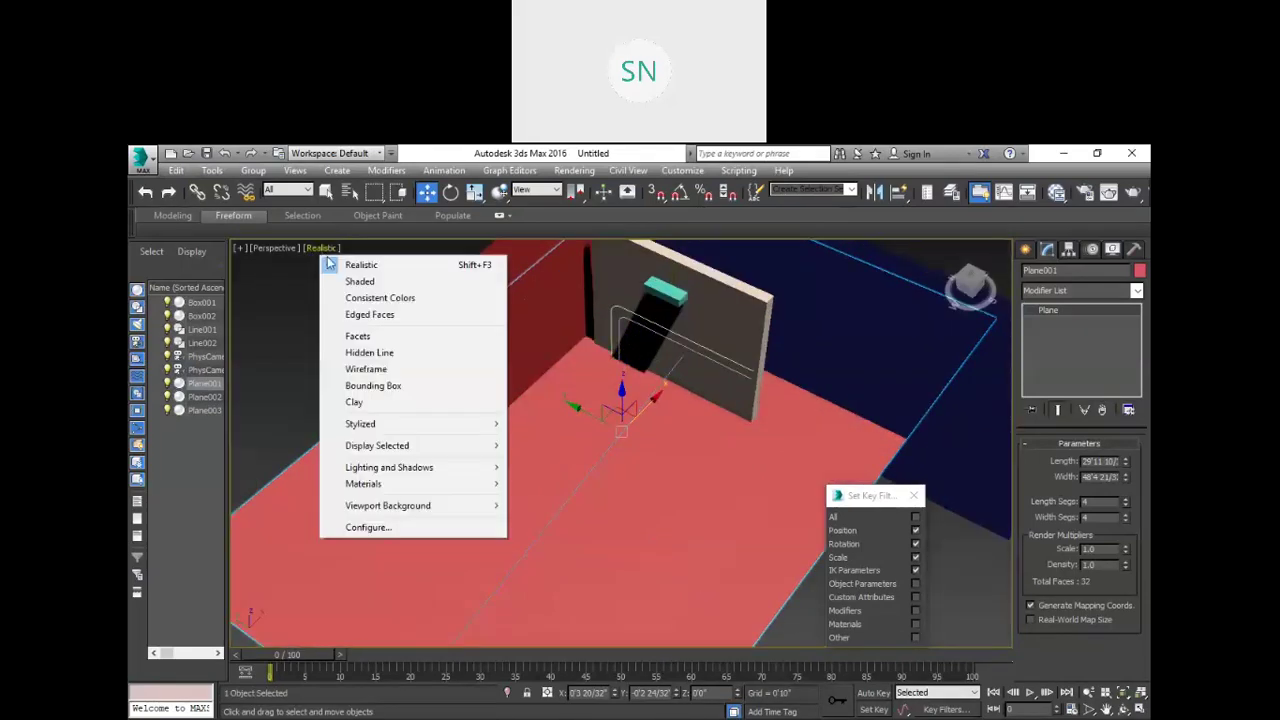
pyautogui.click(340, 314)
pyautogui.scroll(-4, 318, 299)
pyautogui.scroll(3, 406, 351)
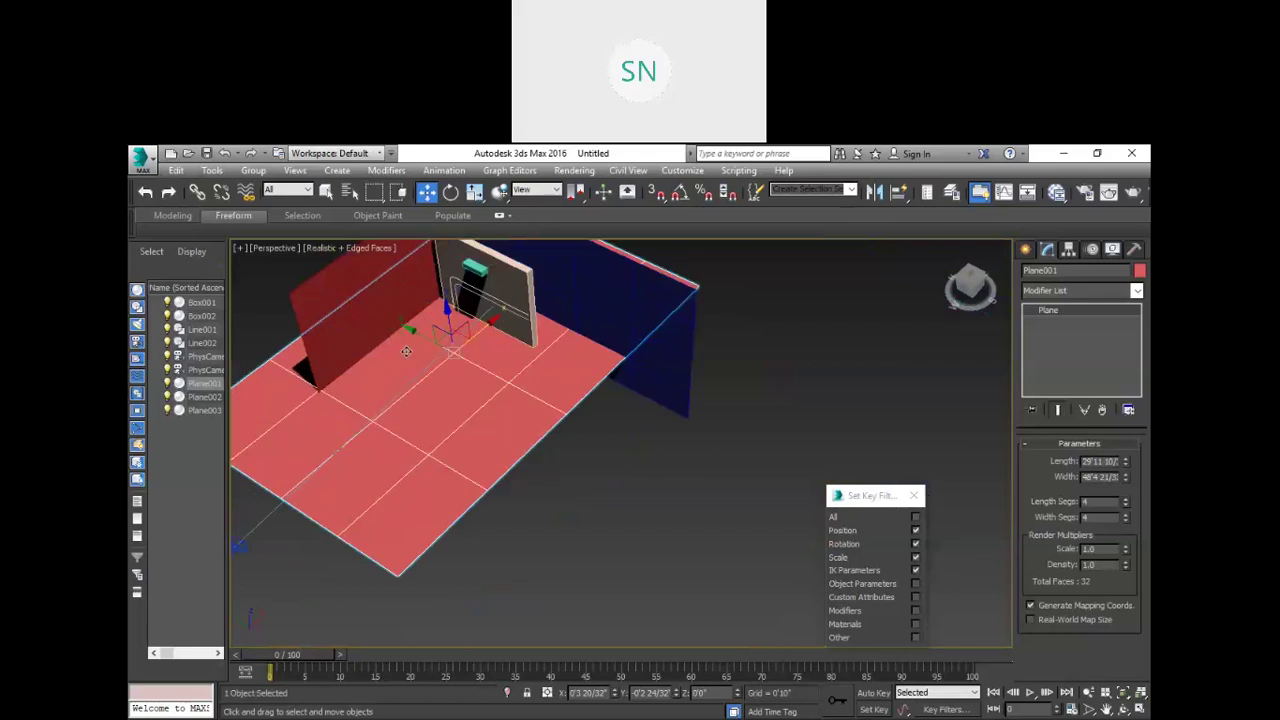
pyautogui.scroll(2, 447, 386)
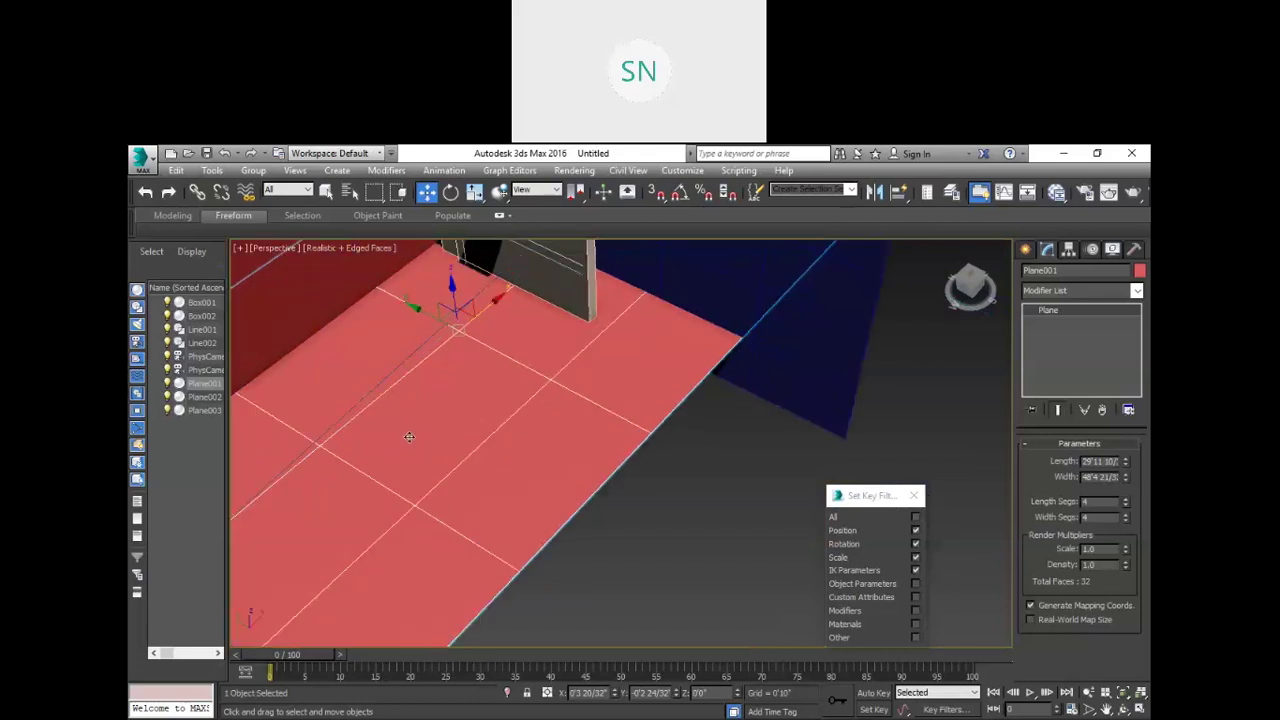
pyautogui.scroll(-3, 450, 435)
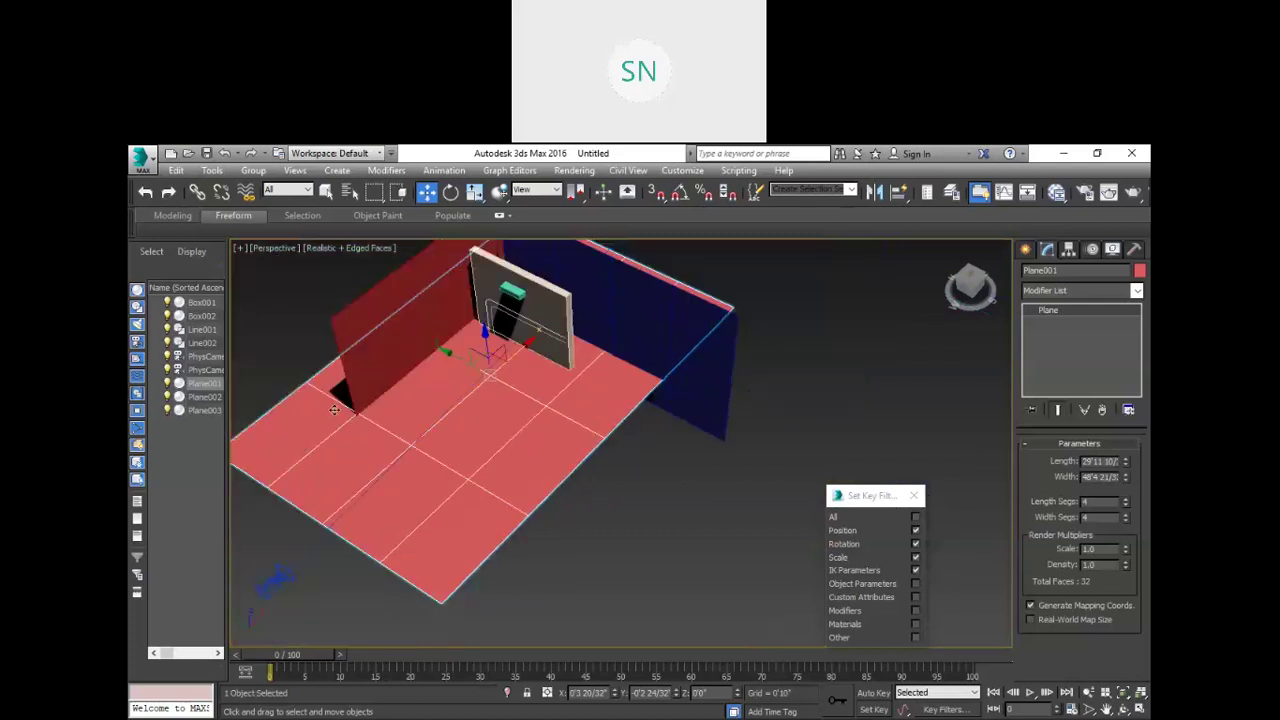
pyautogui.scroll(-1, 436, 434)
pyautogui.scroll(2, 436, 434)
pyautogui.scroll(2, 436, 434)
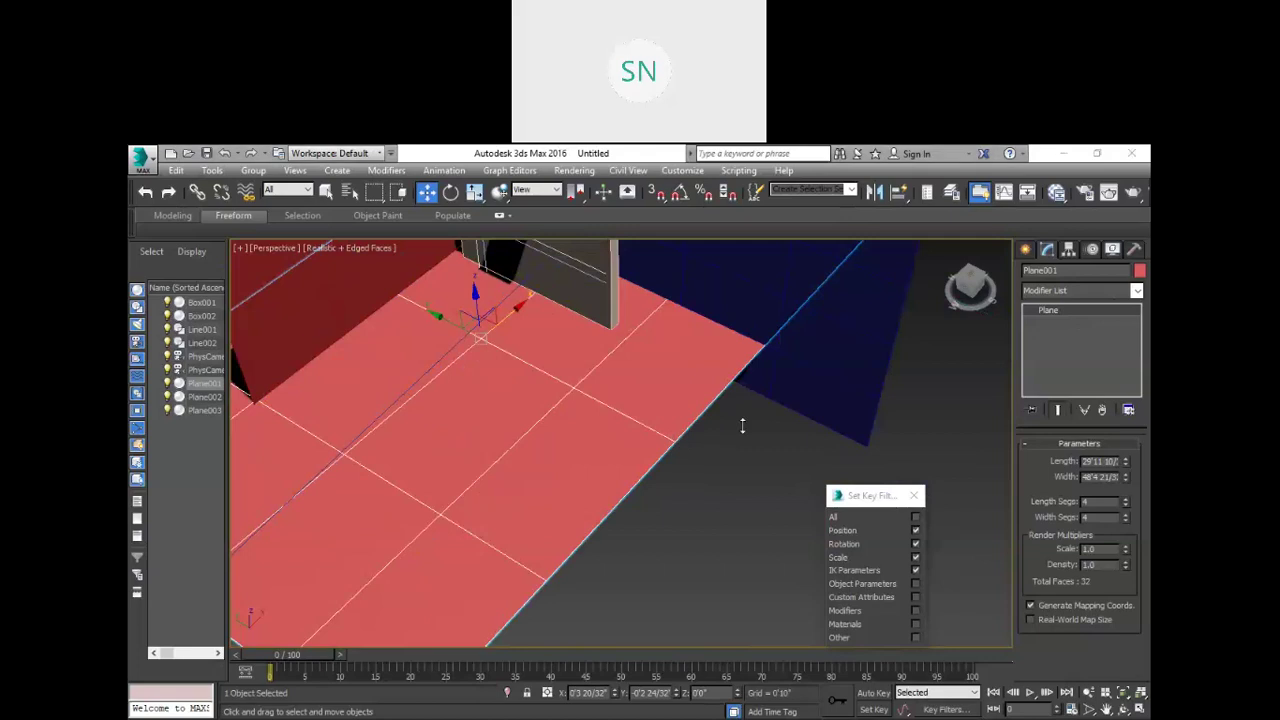
# Step: Set Plane001's Length Segs and Width Segs both to 1
pyautogui.click(1090, 503)
pyautogui.write('1')
pyautogui.press('Tab')
pyautogui.write('1')
pyautogui.press('Return')
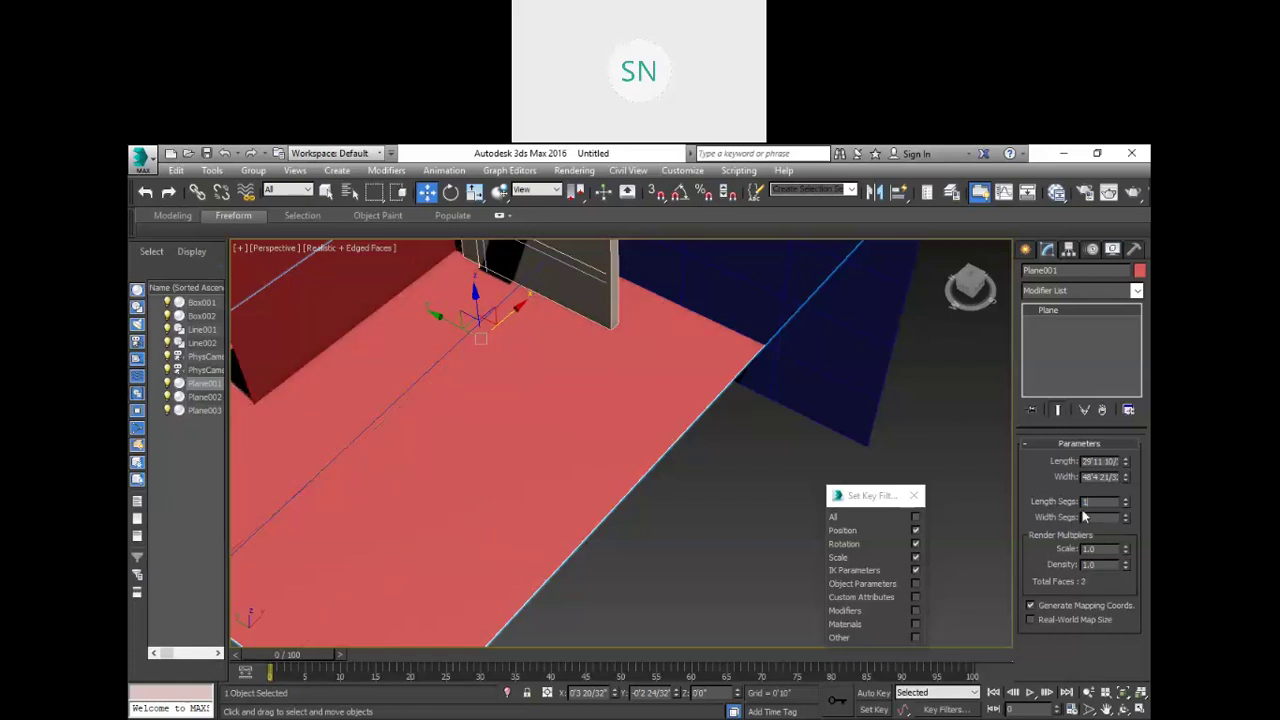
pyautogui.scroll(-5, 821, 394)
pyautogui.scroll(3, 760, 392)
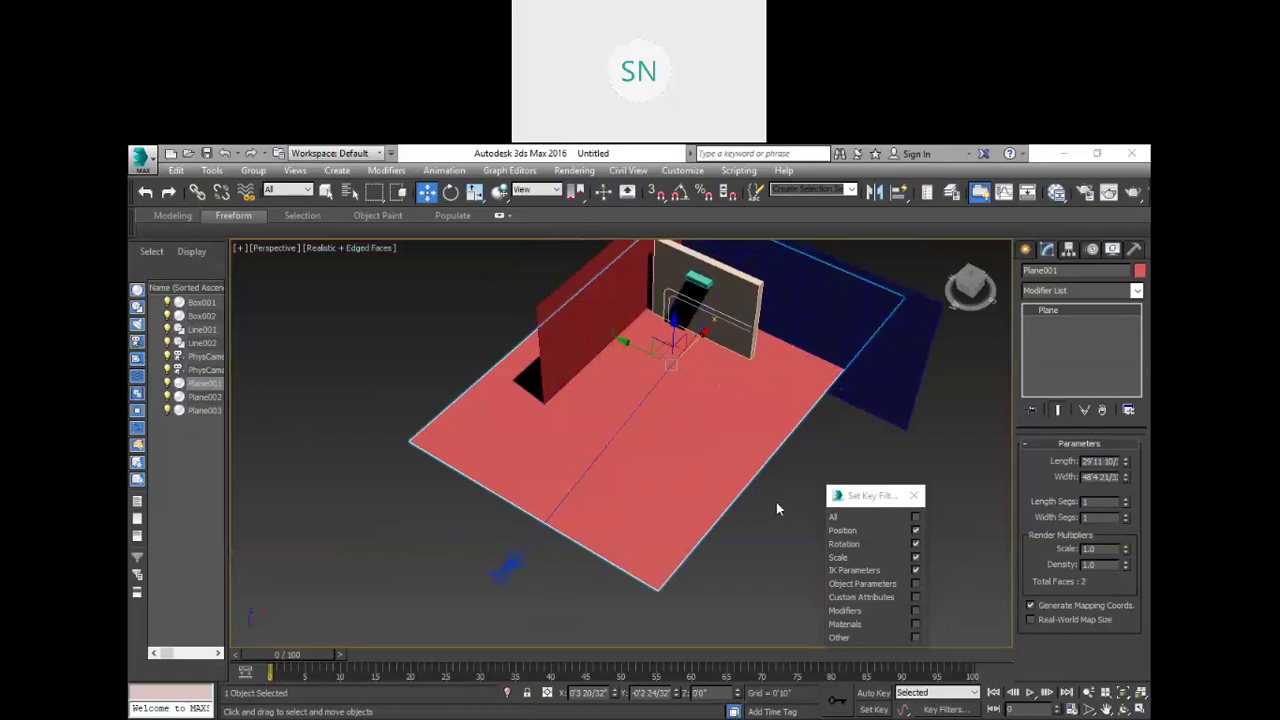
pyautogui.rightClick(709, 458)
# Step: Convert Plane001 to Editable Poly and close the Set Key Filters window
pyautogui.moveTo(779, 610)
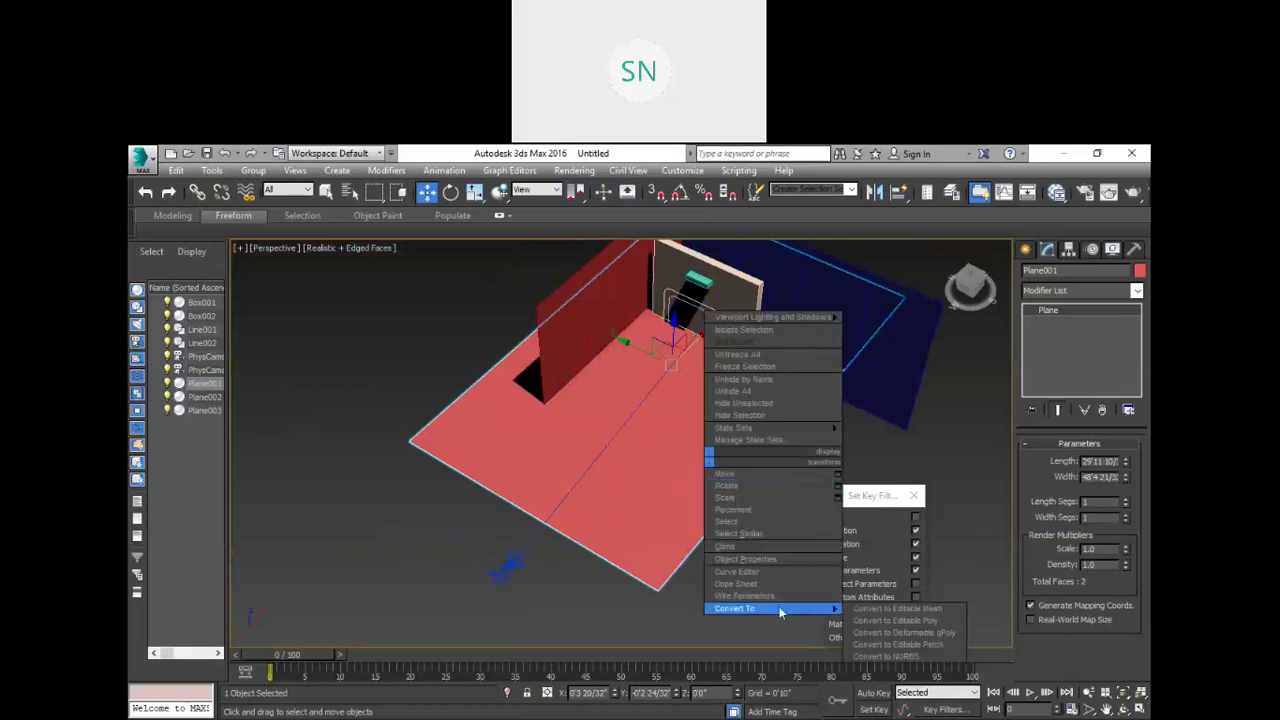
pyautogui.click(898, 621)
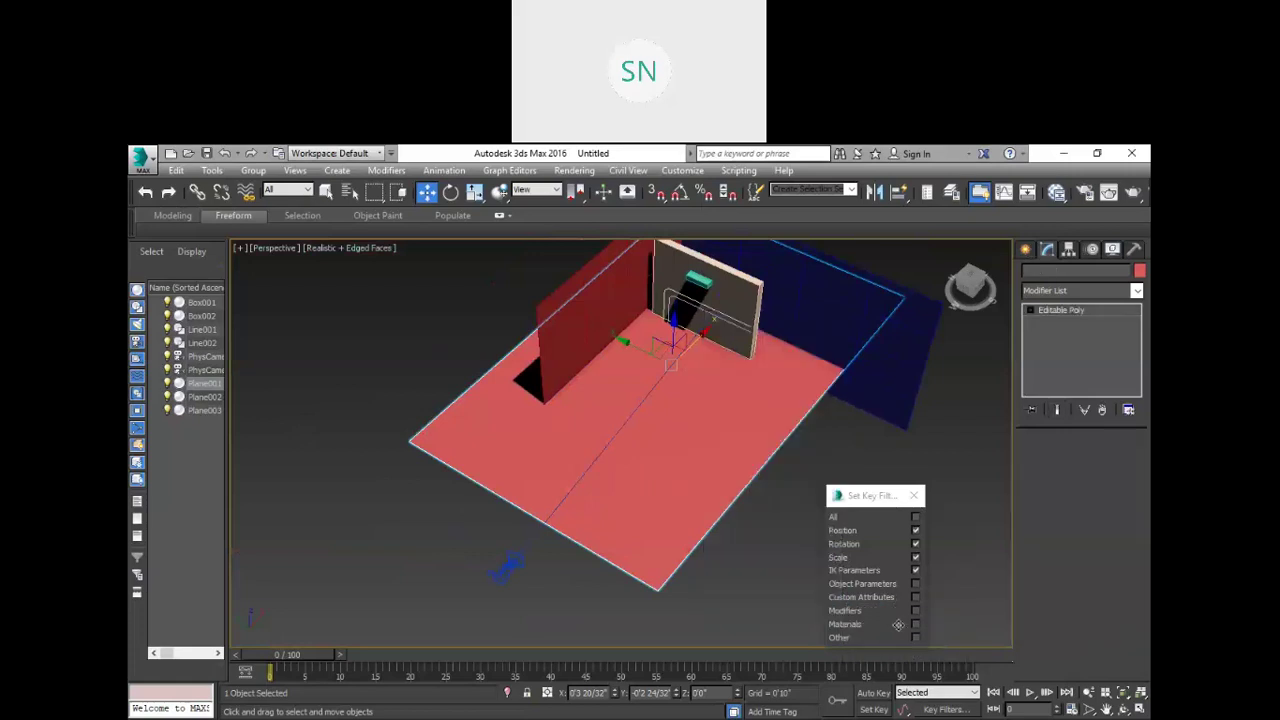
pyautogui.click(1059, 460)
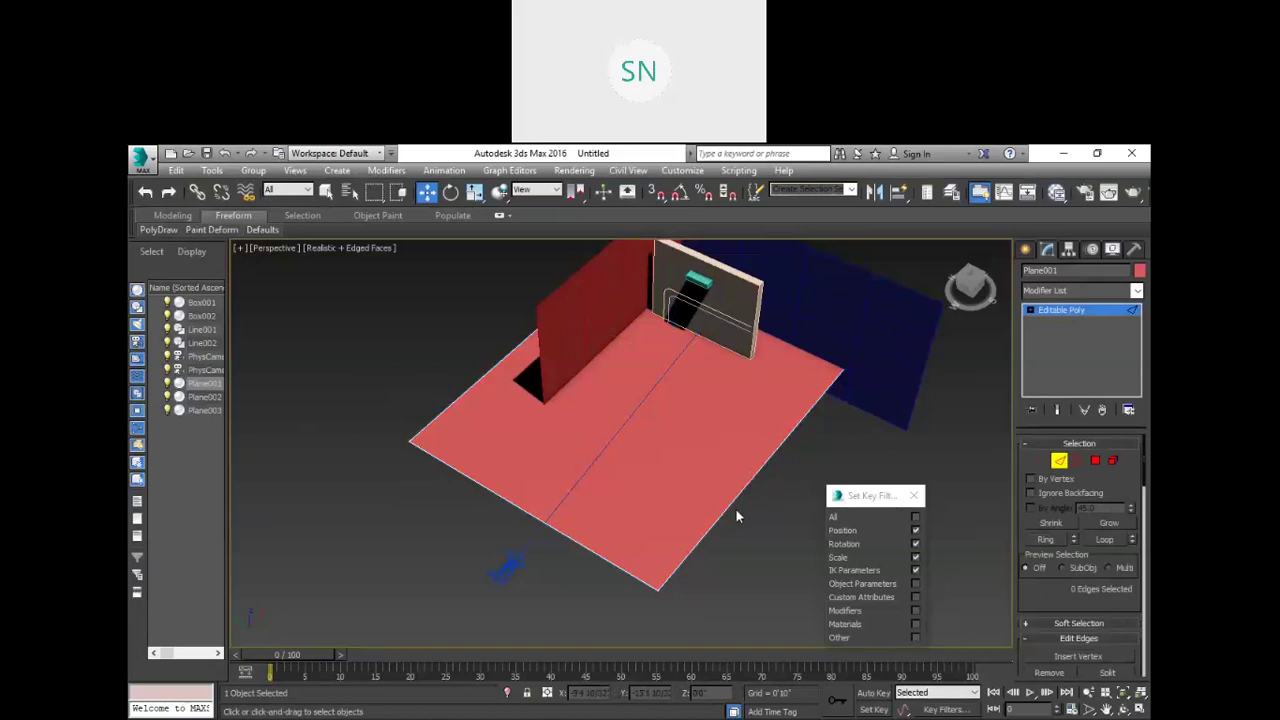
pyautogui.click(916, 496)
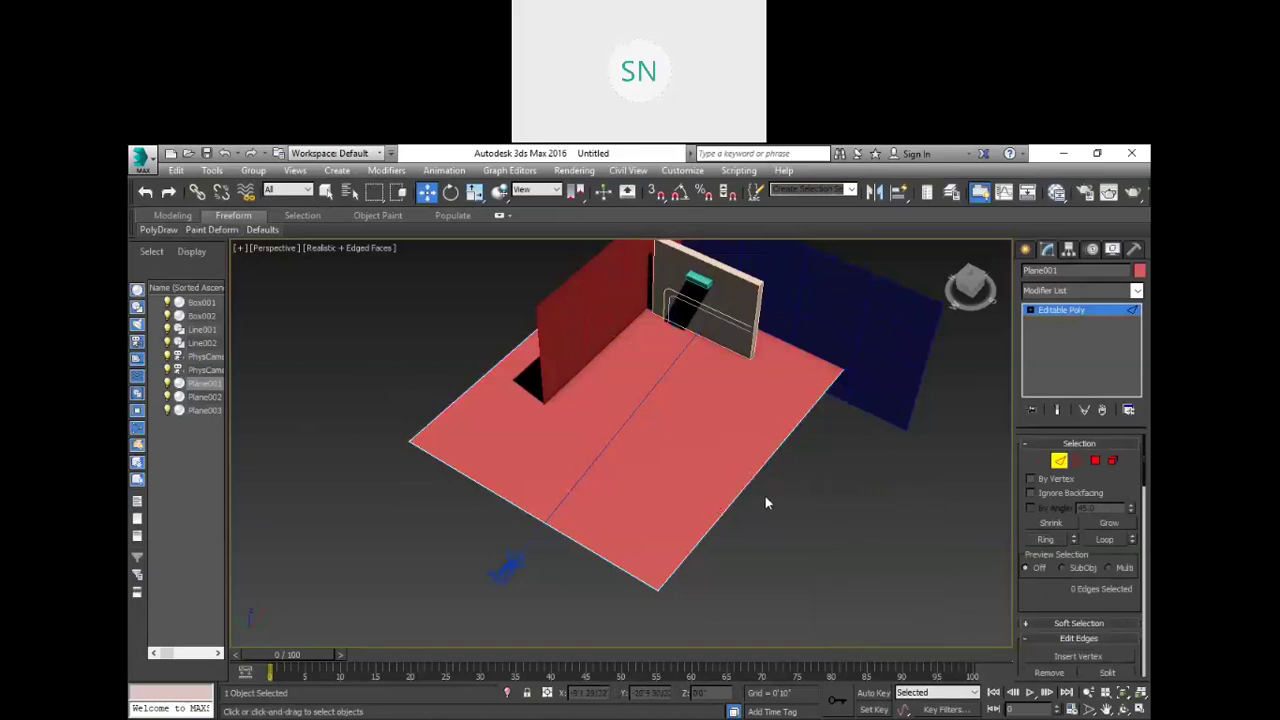
# Step: Settle on Edge sub-object level for the floor, orbiting around the room
pyautogui.press('1')
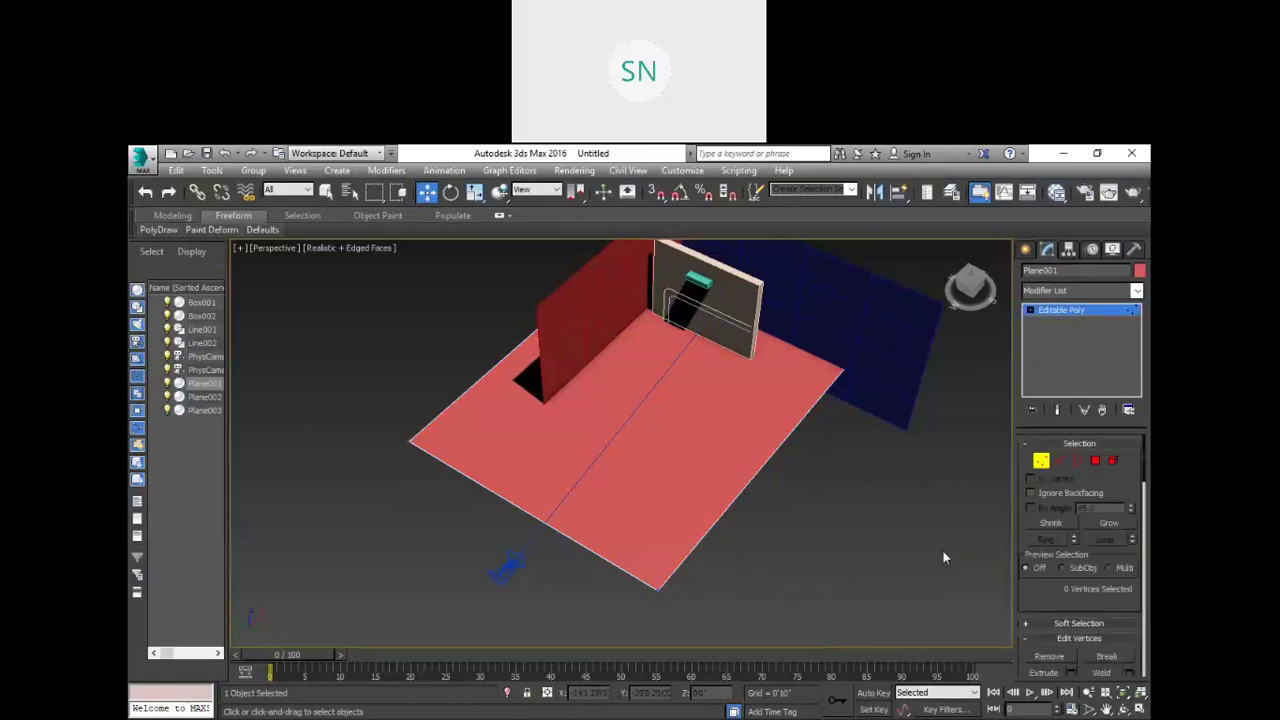
pyautogui.press('1')
pyautogui.press('2')
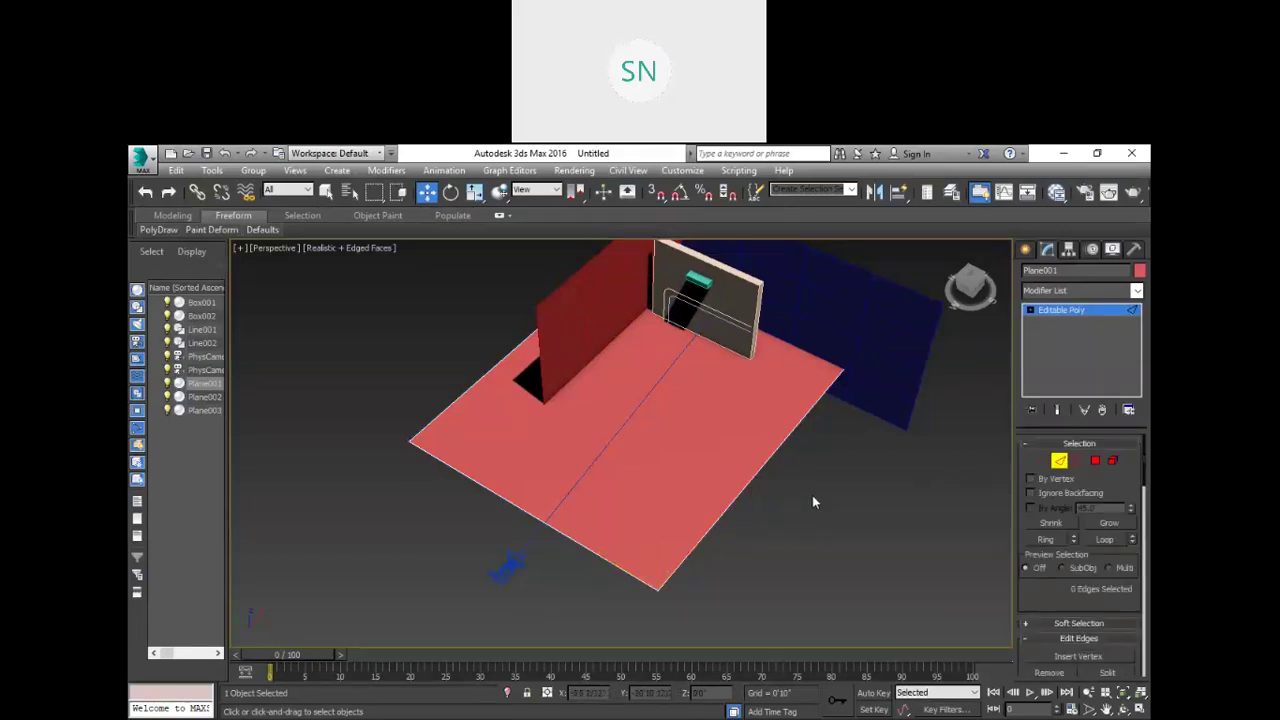
pyautogui.scroll(-5, 812, 497)
pyautogui.scroll(4, 809, 501)
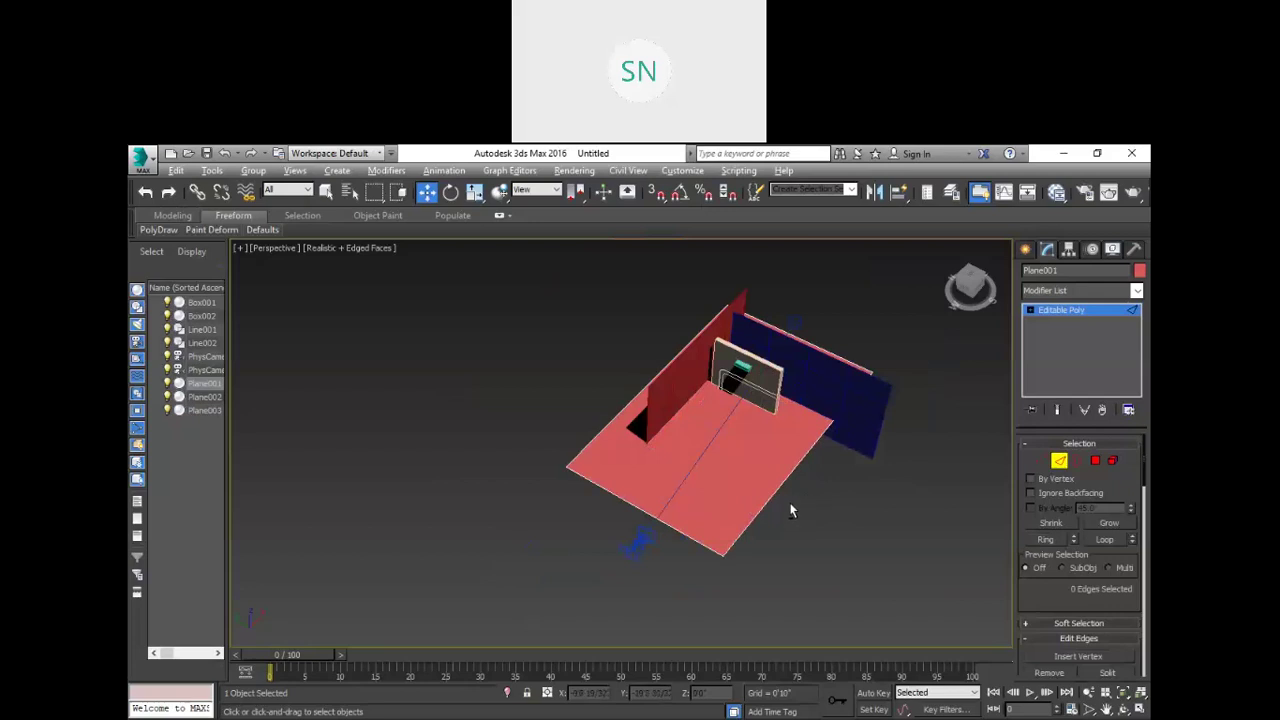
pyautogui.keyDown('alt'); pyautogui.moveTo(807, 490); pyautogui.dragTo(787, 468, button='middle'); pyautogui.keyUp('alt')
pyautogui.scroll(2, 770, 458)
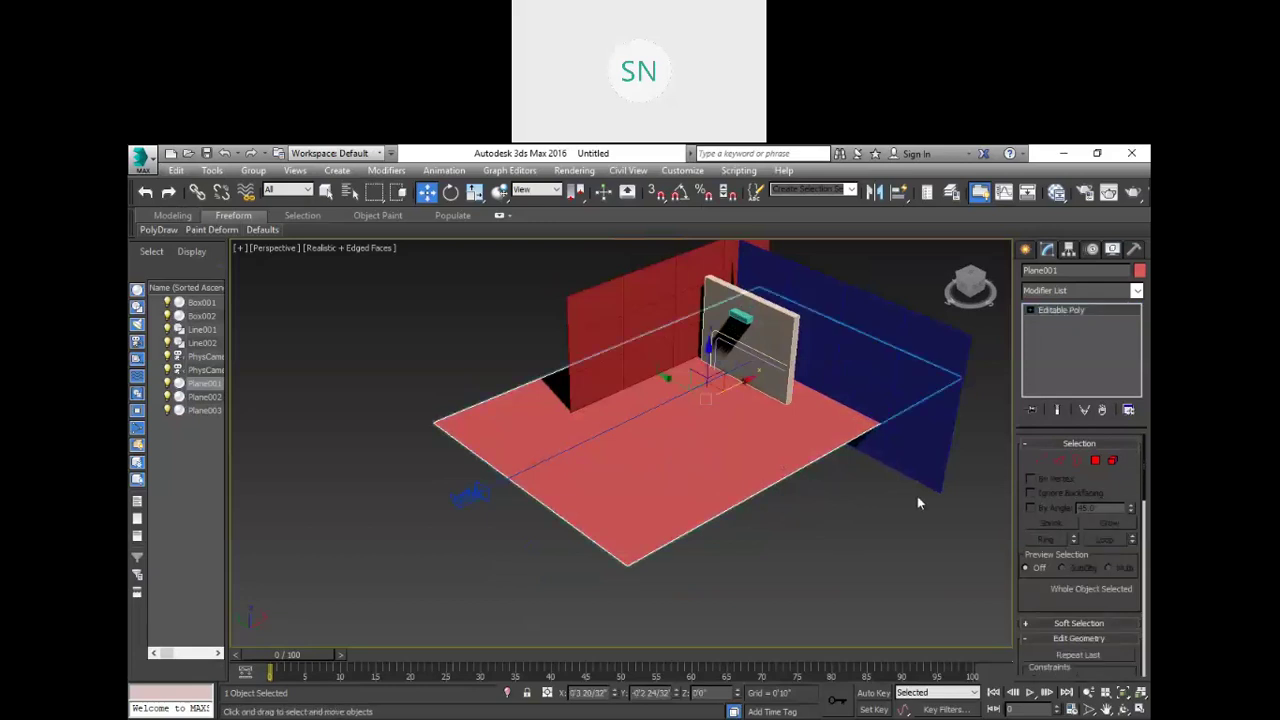
pyautogui.click(865, 538)
pyautogui.click(1059, 460)
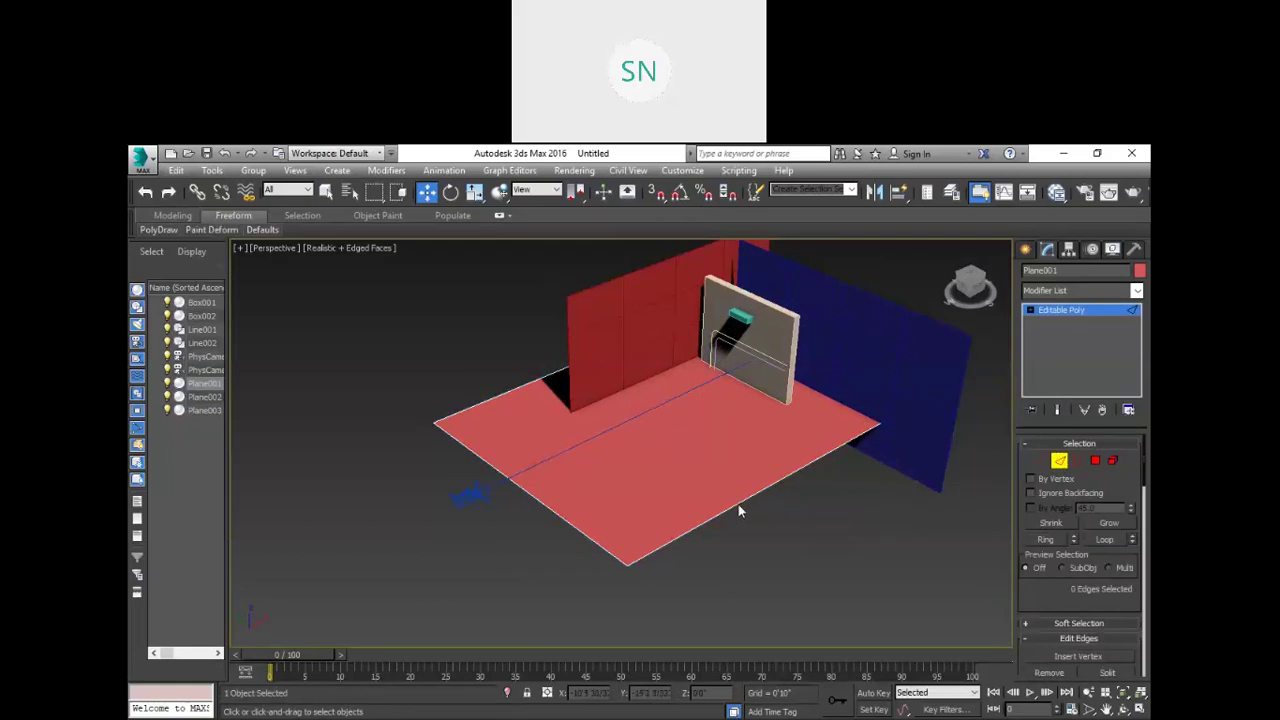
# Step: In Edge mode, select two opposite edges of the floor plane
pyautogui.click(1095, 460)
pyautogui.click(634, 508)
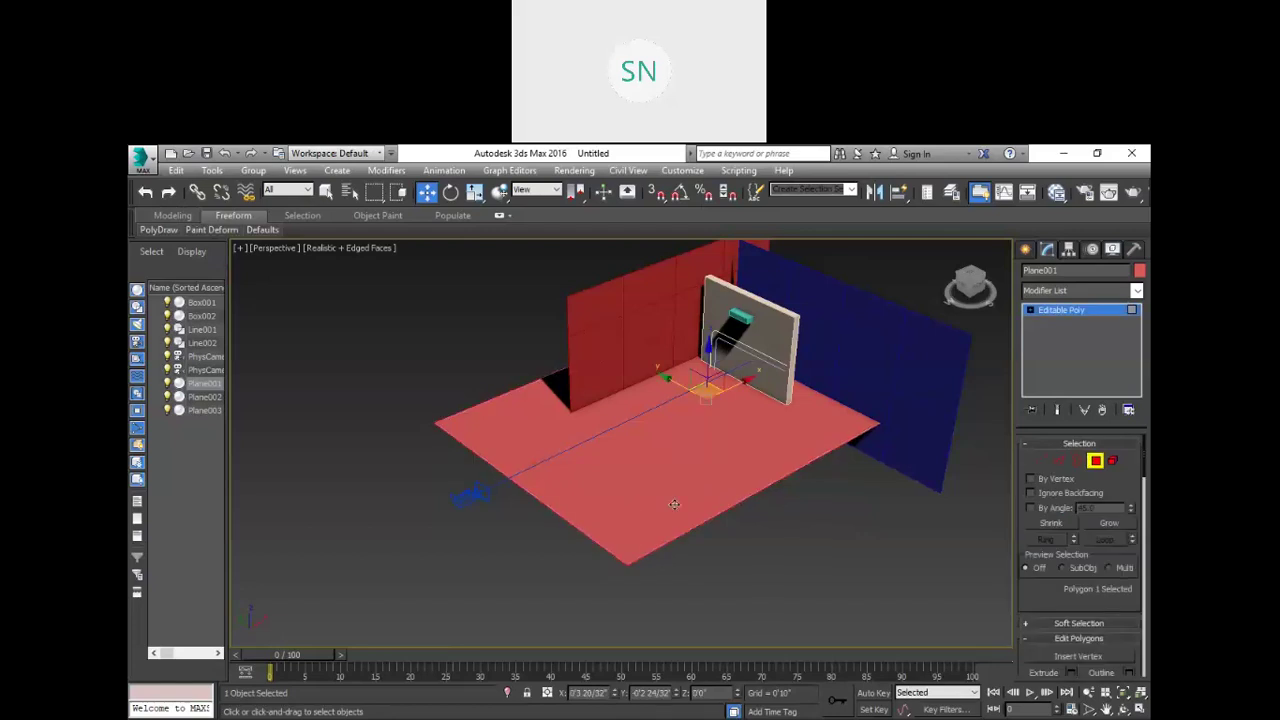
pyautogui.click(1060, 461)
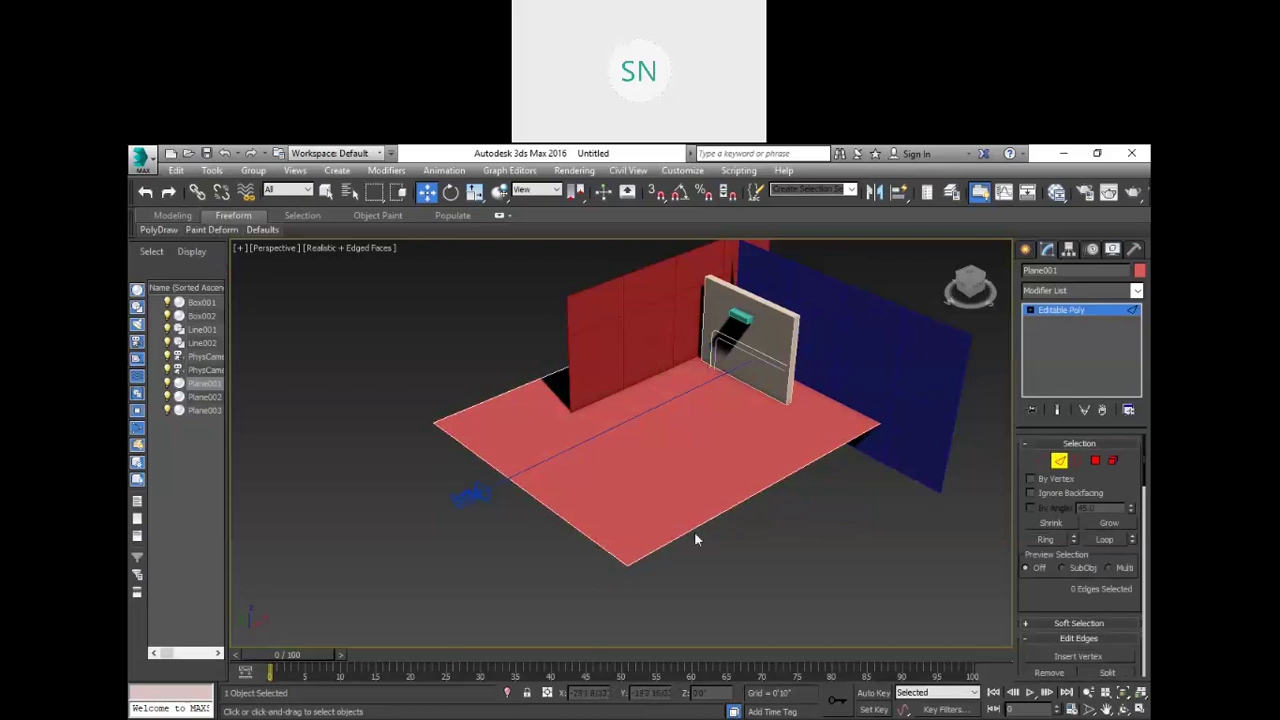
pyautogui.click(765, 488)
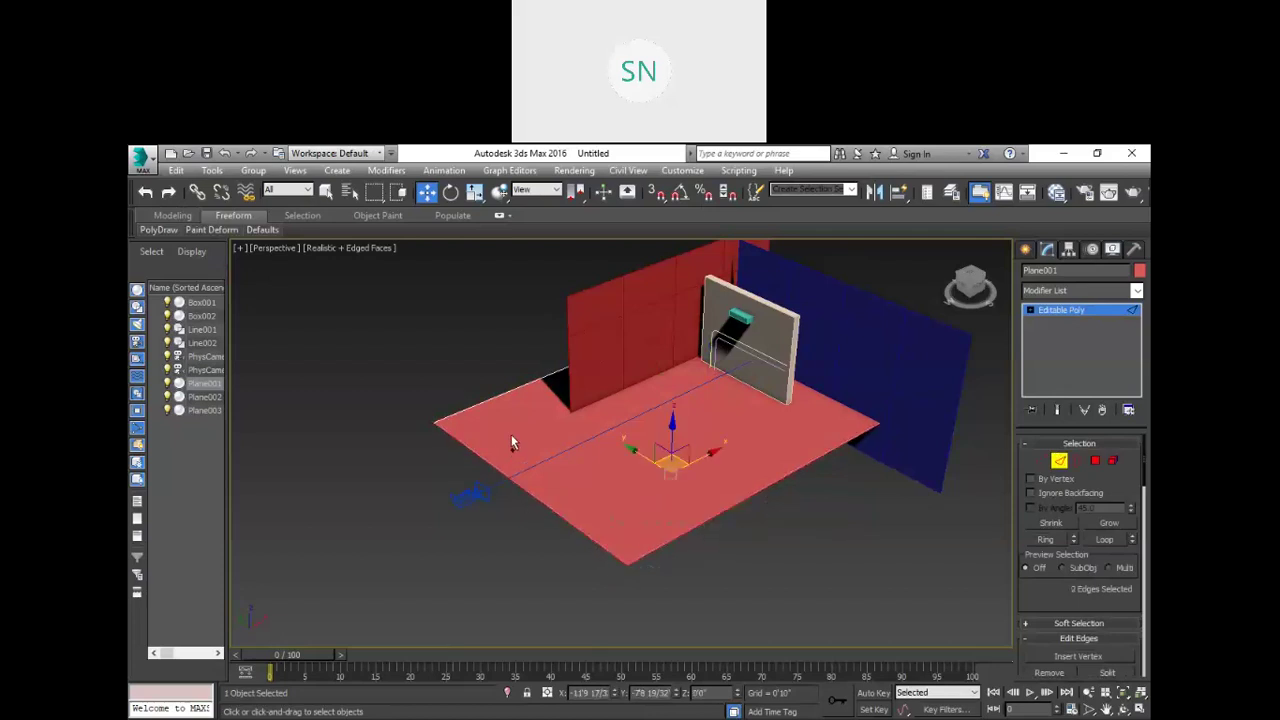
pyautogui.click(690, 565)
pyautogui.click(767, 480)
pyautogui.moveTo(457, 343); pyautogui.dragTo(540, 404)
pyautogui.scroll(-5, 1060, 593)
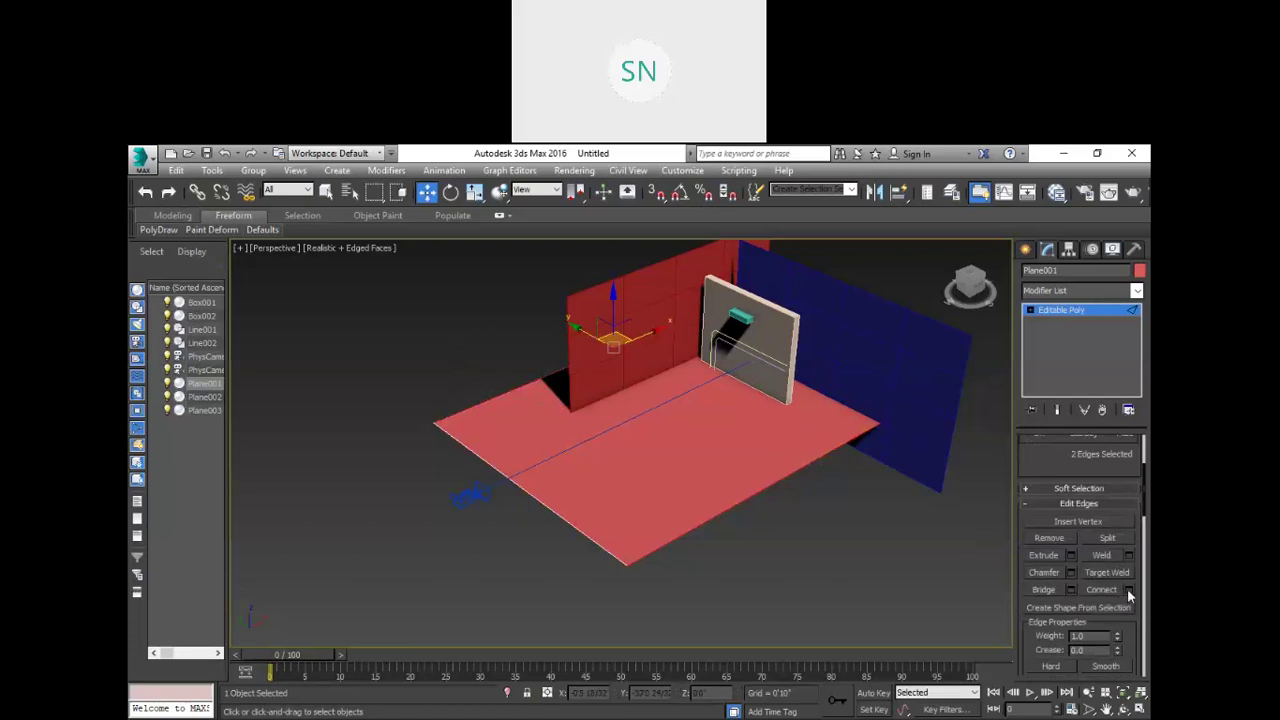
# Step: Connect the edges with Segments 2, Pinch -63 and Slide 69
pyautogui.click(1129, 590)
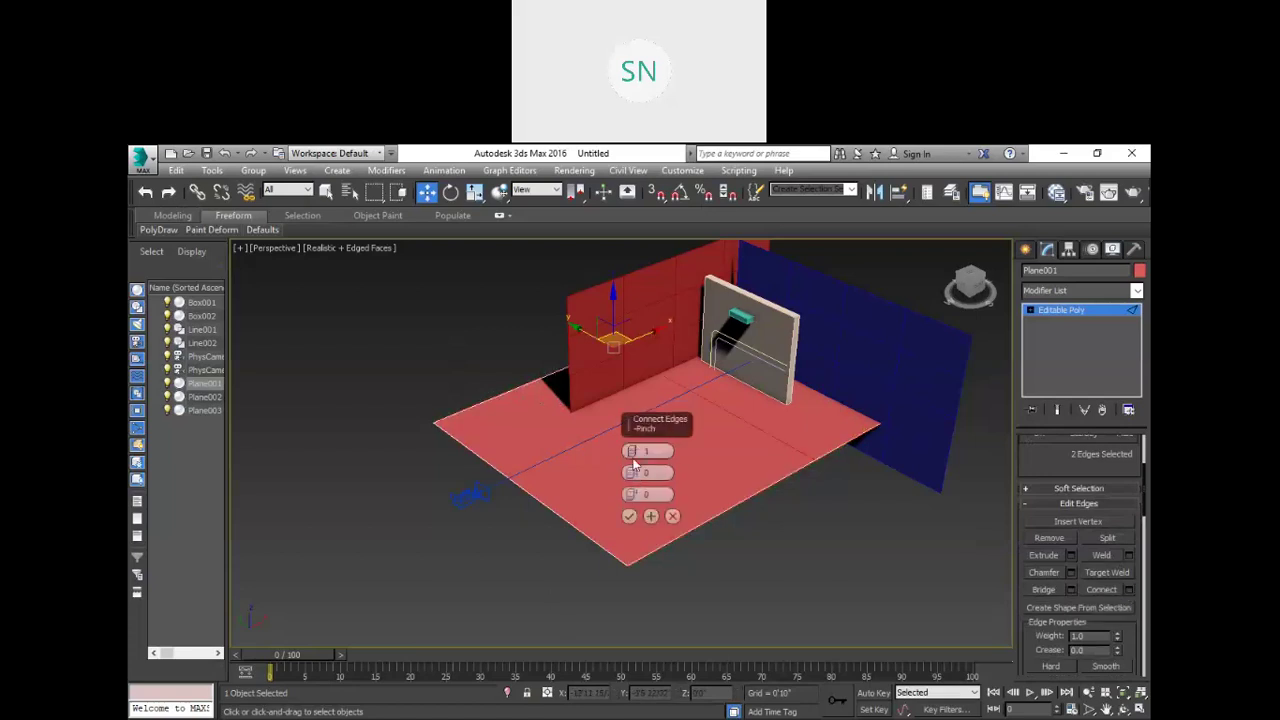
pyautogui.moveTo(632, 453); pyautogui.dragTo(678, 662)
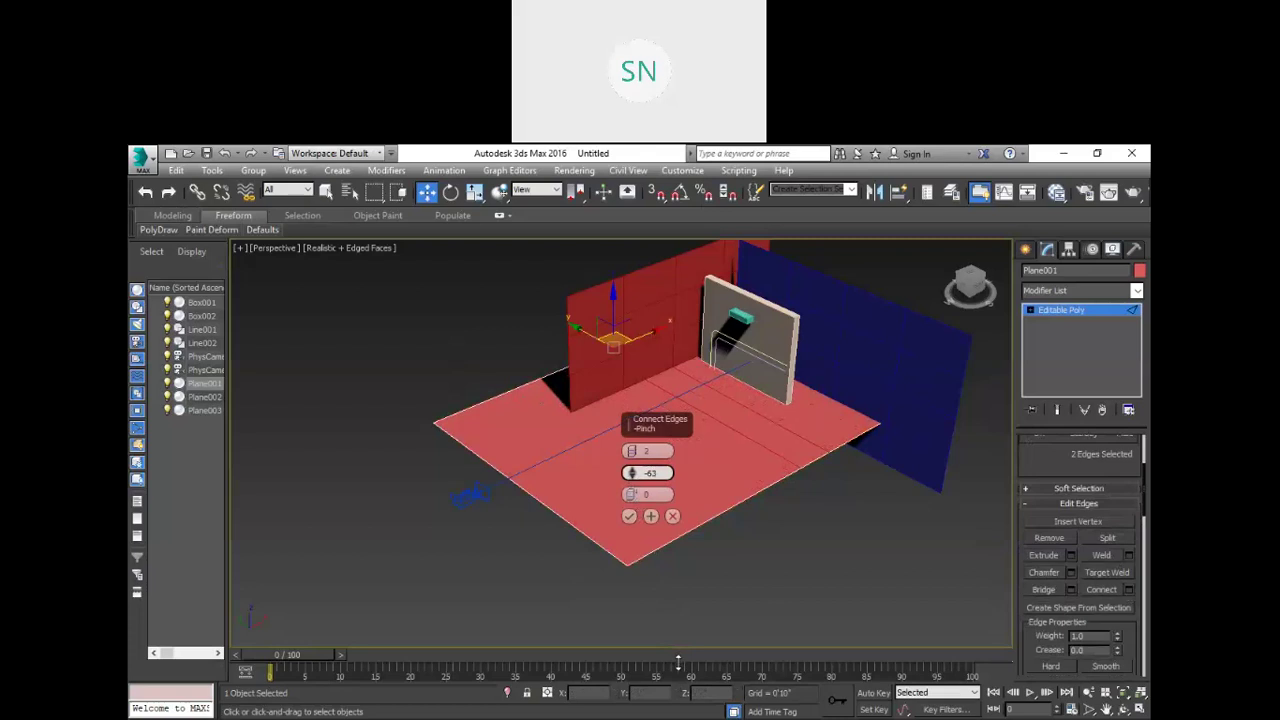
pyautogui.moveTo(631, 495); pyautogui.dragTo(712, 296)
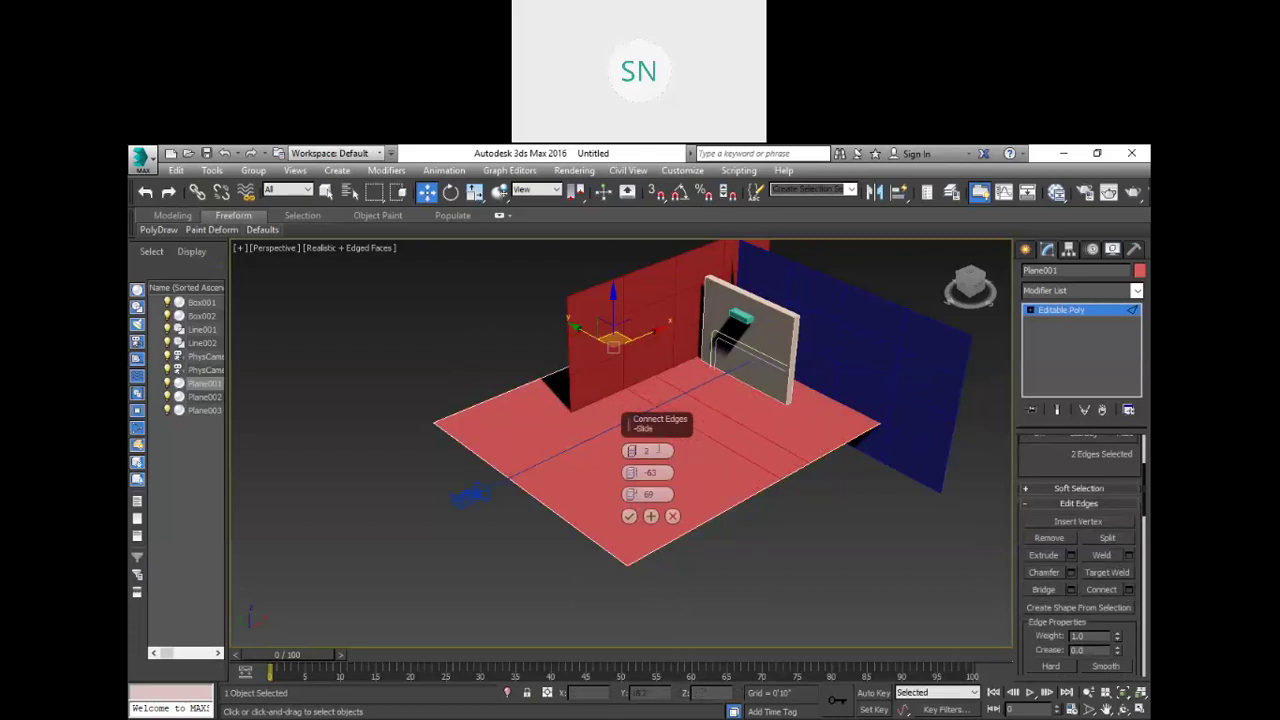
pyautogui.click(629, 516)
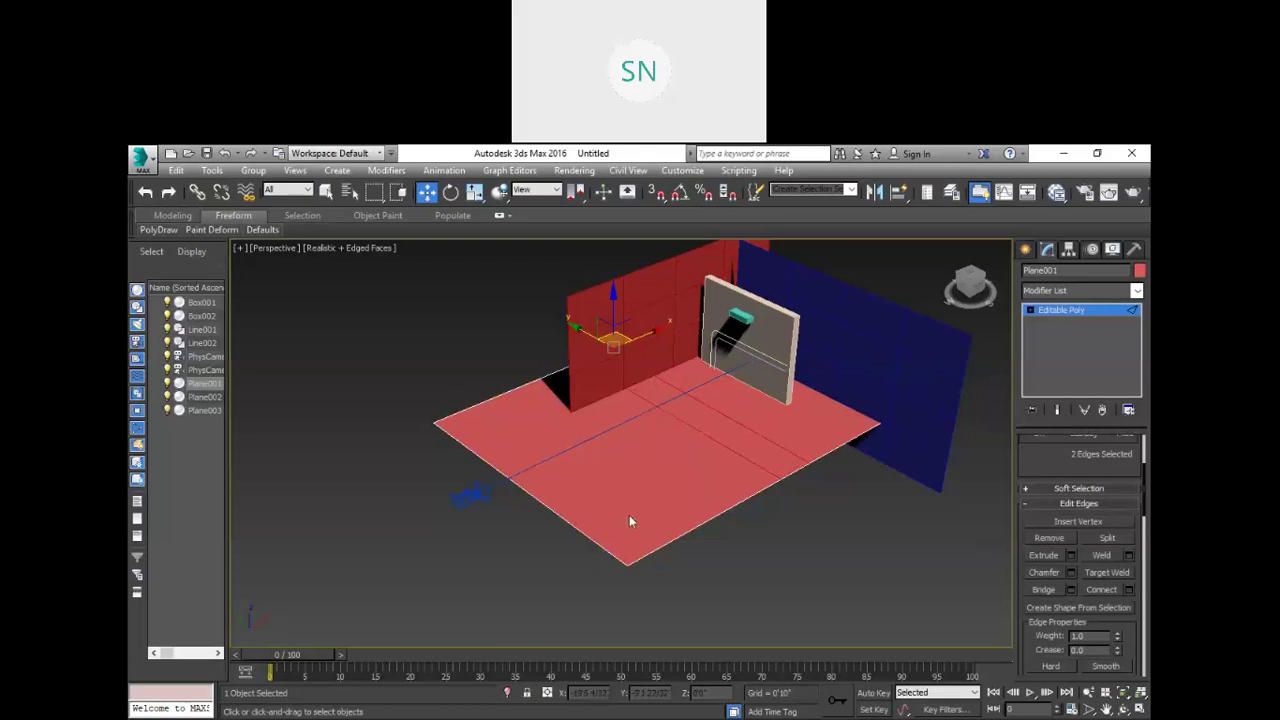
pyautogui.click(1128, 589)
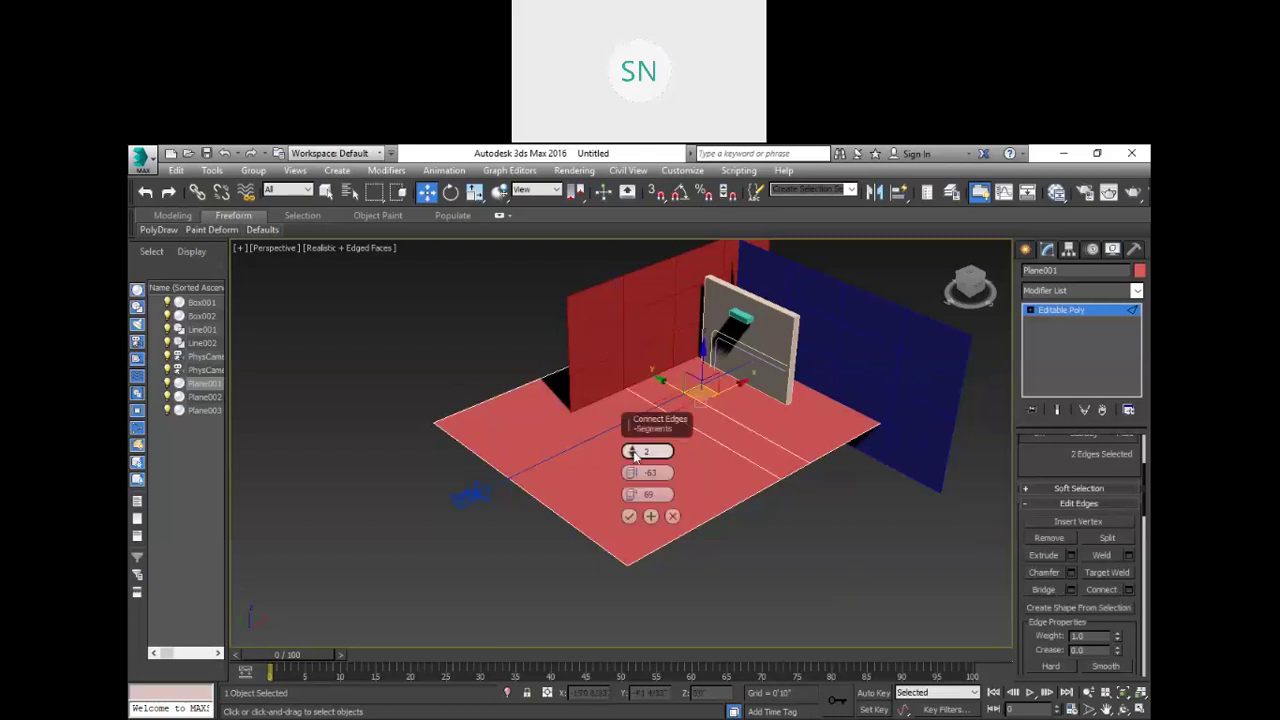
# Step: Connect the edges again with Segments 2, Pinch -30 and Slide -17, forming a rectangle
pyautogui.moveTo(632, 473); pyautogui.dragTo(632, 470)
pyautogui.moveTo(625, 372); pyautogui.dragTo(625, 369)
pyautogui.rightClick(632, 495)
pyautogui.moveTo(632, 473); pyautogui.dragTo(664, 530)
pyautogui.moveTo(635, 479); pyautogui.dragTo(635, 486)
pyautogui.scroll(3, 693, 377)
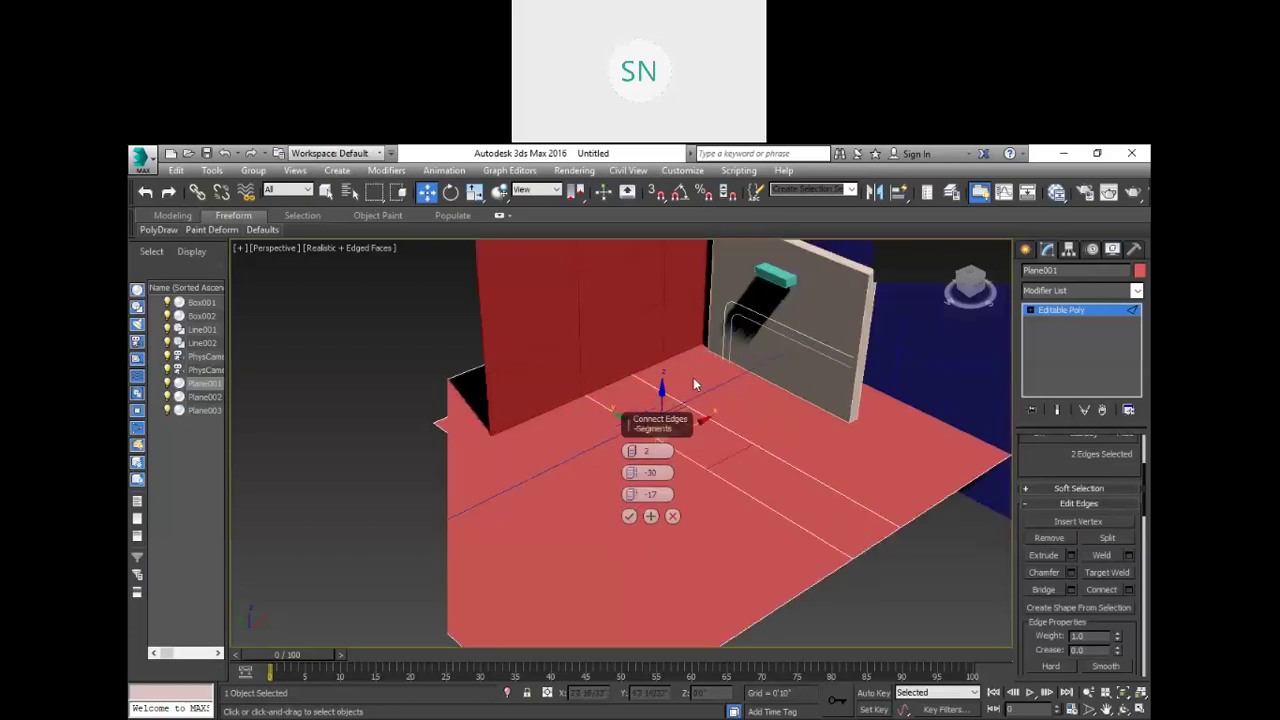
pyautogui.click(628, 517)
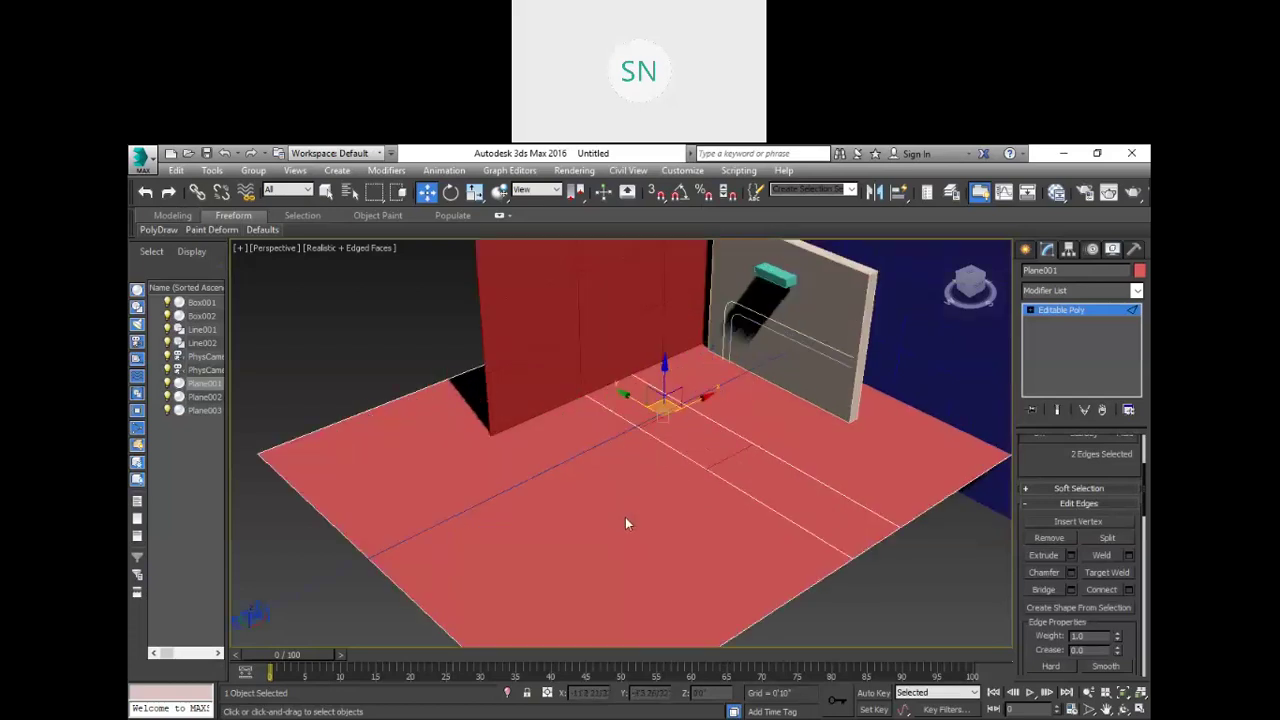
# Step: Select a new pair of opposite edges on the small floor rectangle
pyautogui.click(713, 421)
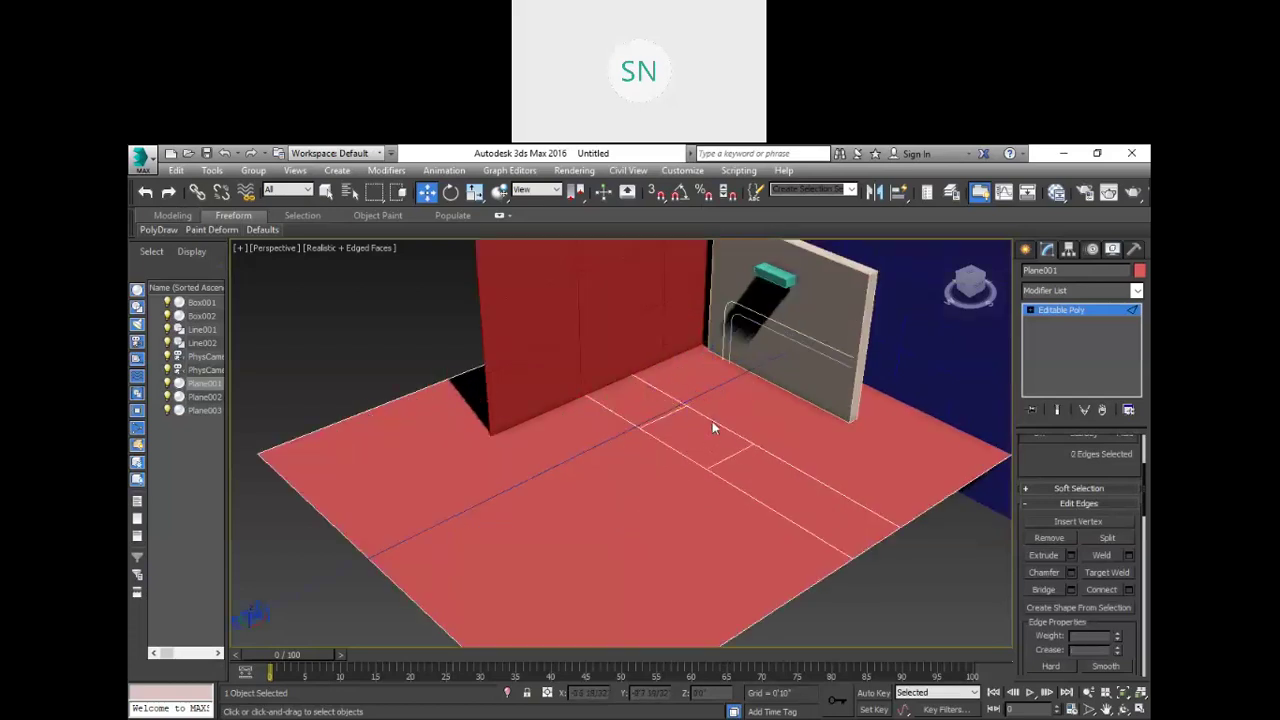
pyautogui.click(688, 452)
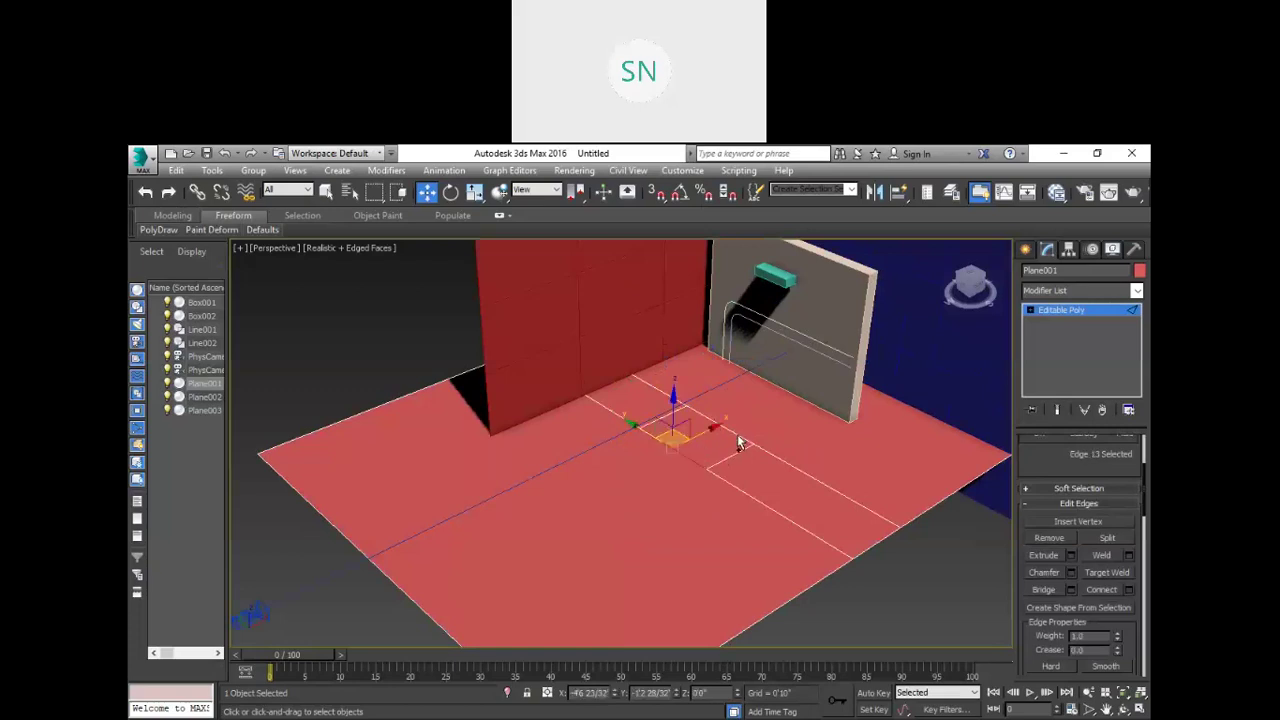
pyautogui.keyDown('ctrl'); pyautogui.click(740, 424); pyautogui.keyUp('ctrl')
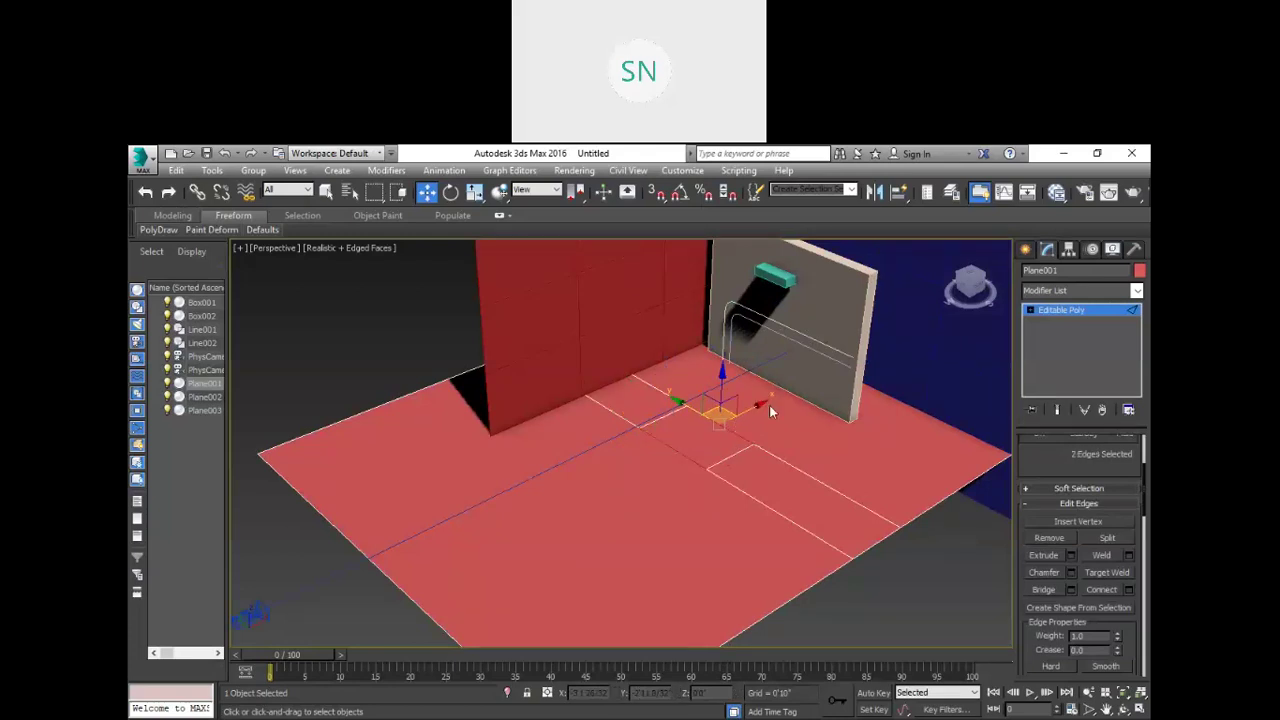
pyautogui.scroll(3, 769, 405)
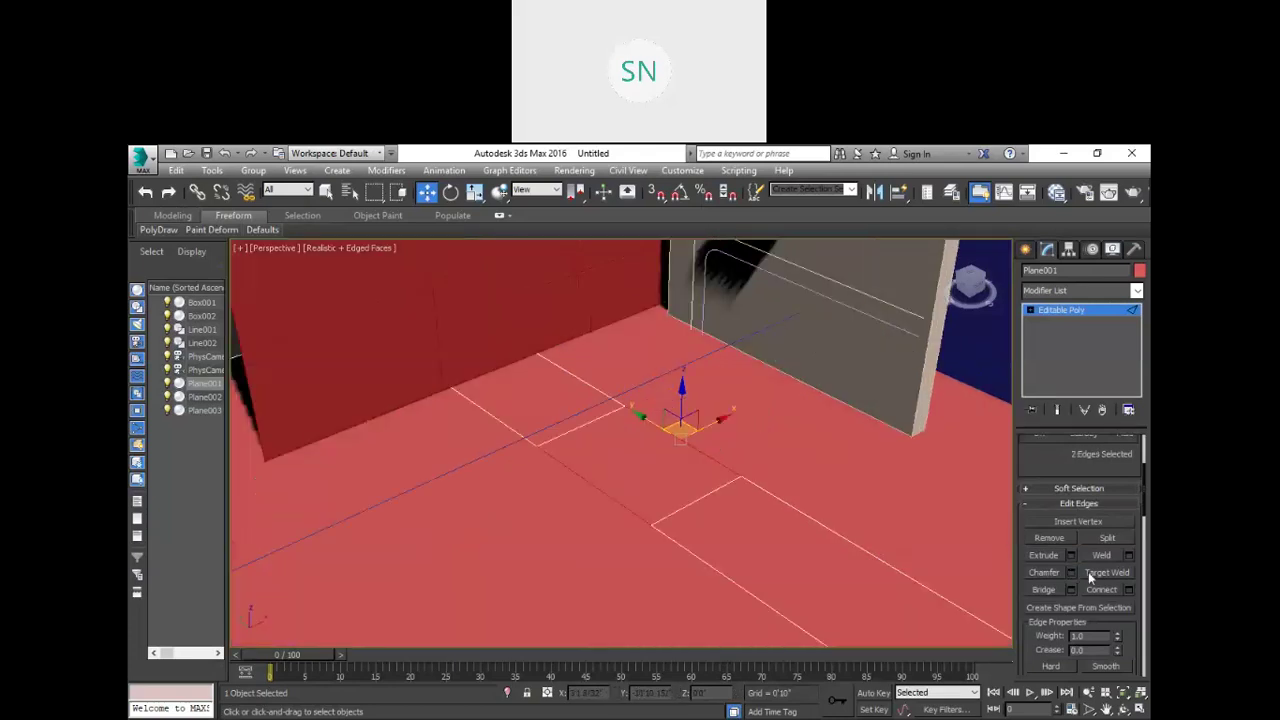
# Step: Connect the rectangle's edges with 11 segments, Pinch and Slide reset to 0
pyautogui.click(1129, 591)
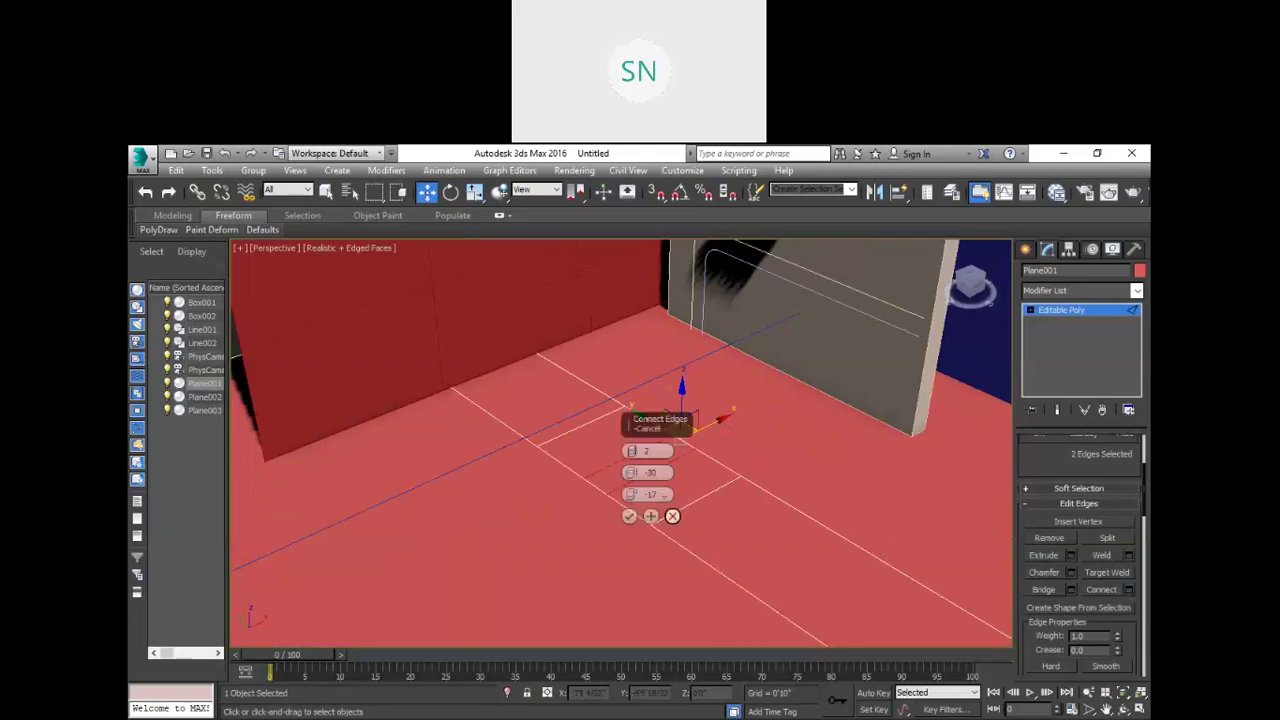
pyautogui.moveTo(632, 471); pyautogui.dragTo(636, 478)
pyautogui.rightClick(636, 476)
pyautogui.rightClick(633, 494)
pyautogui.moveTo(633, 453); pyautogui.dragTo(632, 451)
pyautogui.click(633, 452)
pyautogui.click(633, 452)
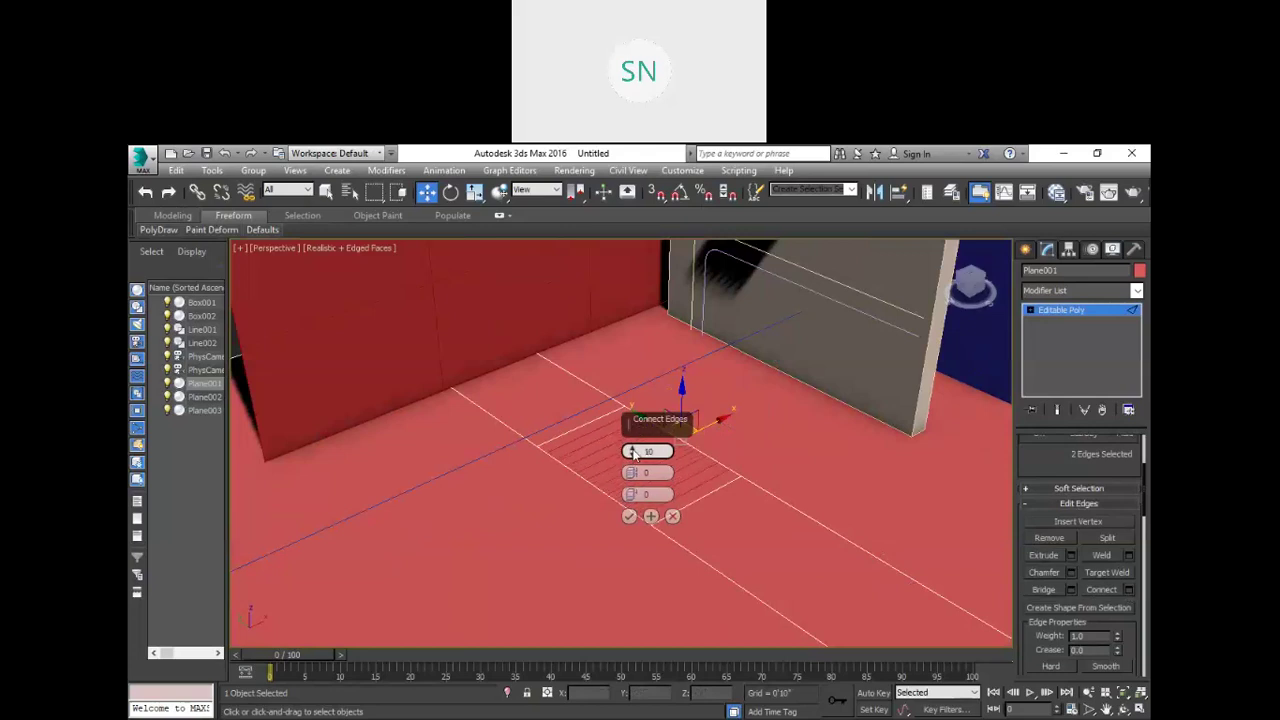
pyautogui.click(632, 455)
pyautogui.click(632, 451)
pyautogui.click(632, 451)
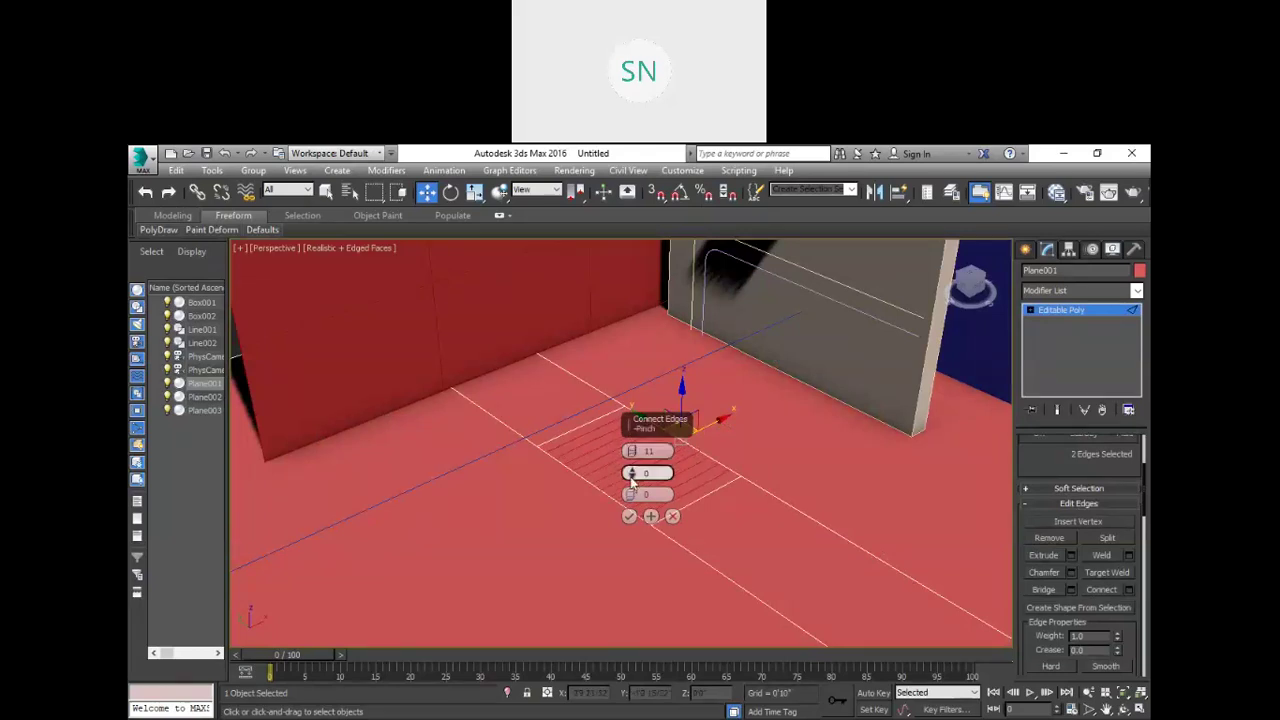
pyautogui.click(629, 516)
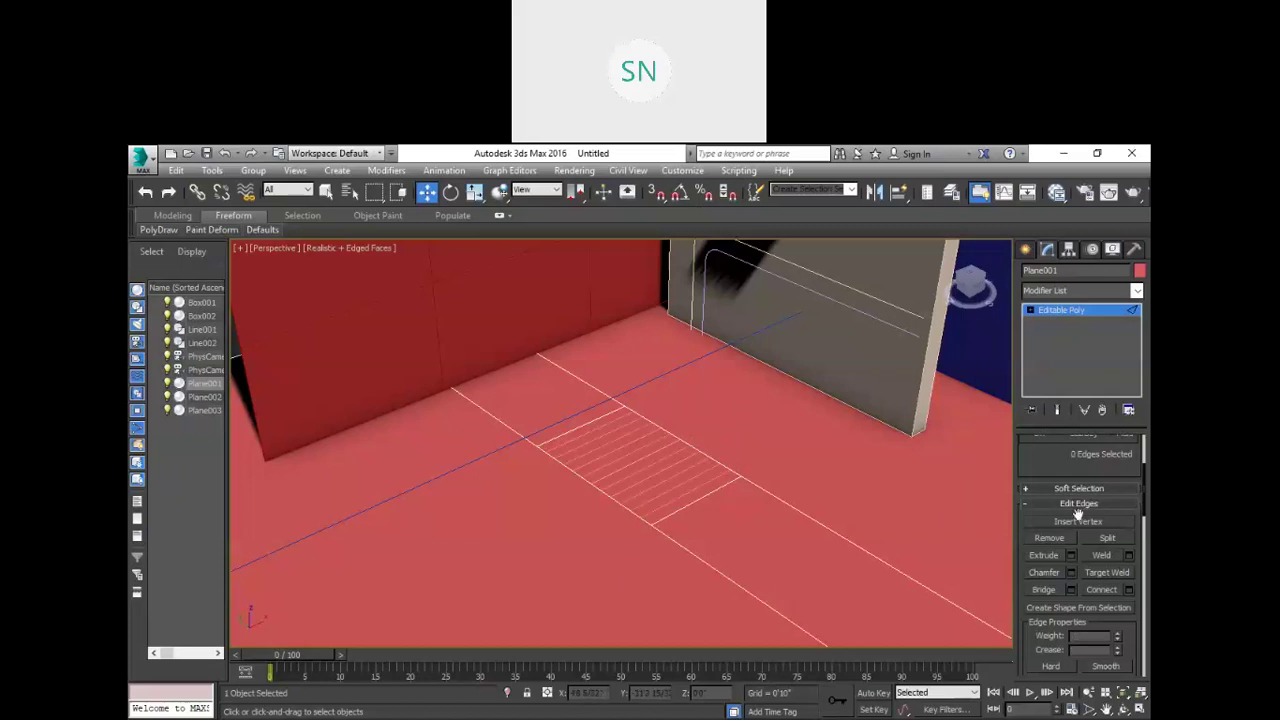
pyautogui.scroll(1, 1093, 520)
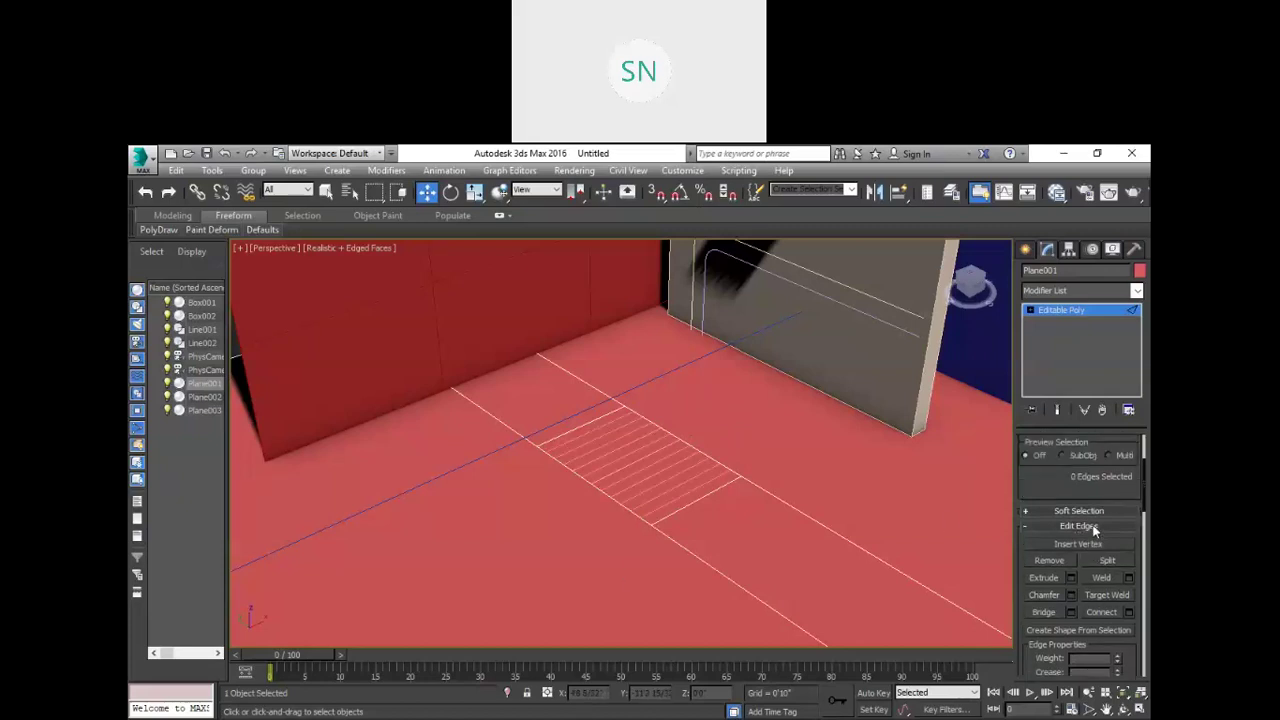
# Step: Enter Polygon sub-object level and switch the viewport to orthographic
pyautogui.scroll(1, 1093, 514)
pyautogui.scroll(3, 1095, 515)
pyautogui.click(1096, 468)
pyautogui.click(578, 432)
pyautogui.scroll(3, 578, 432)
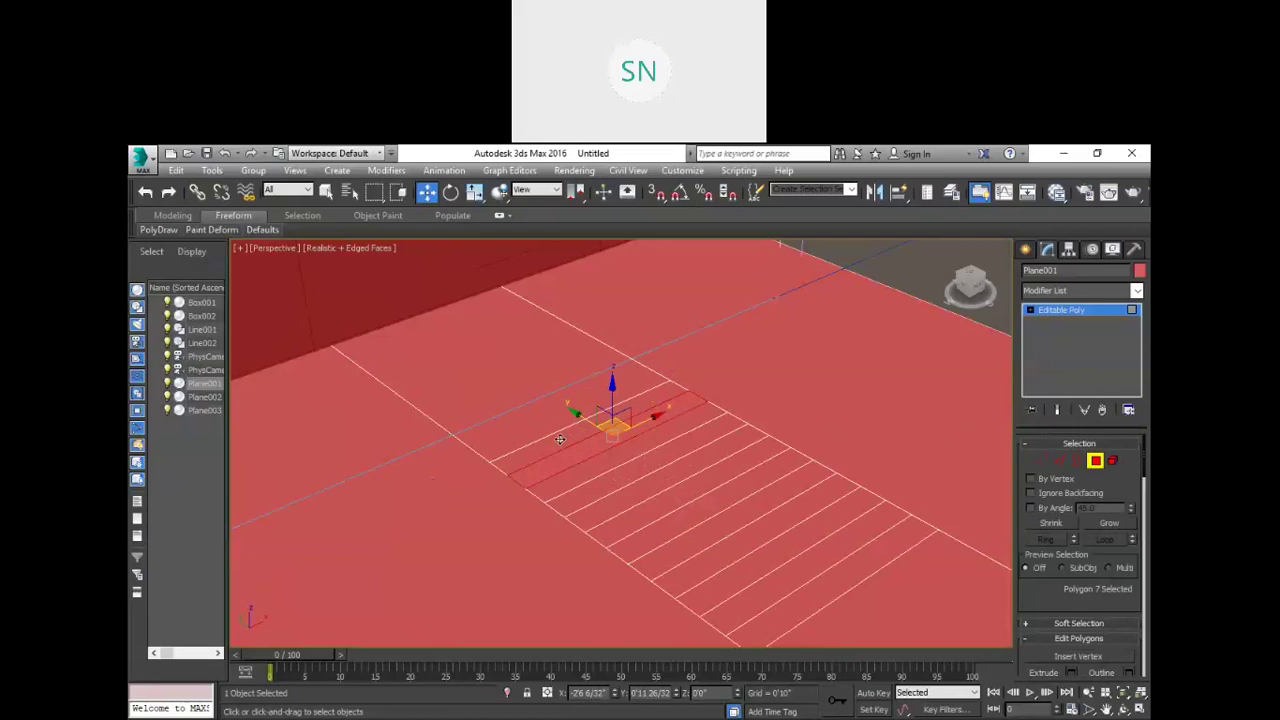
pyautogui.click(530, 442)
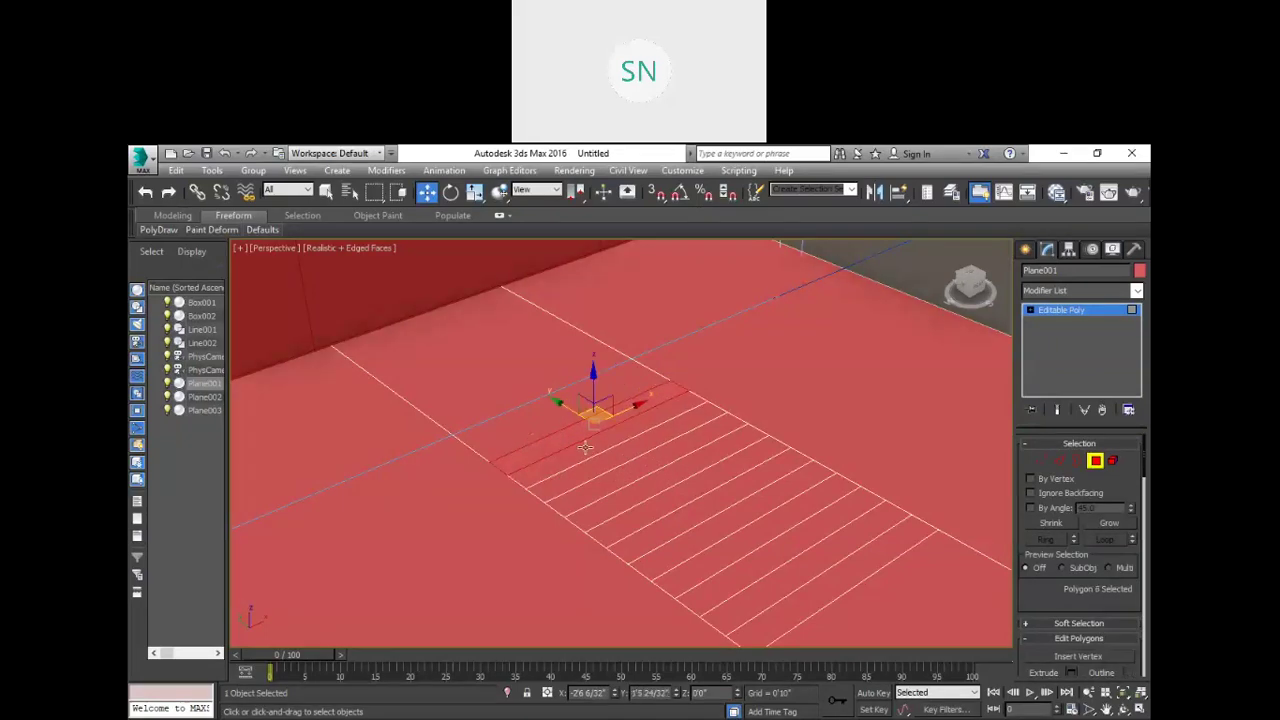
pyautogui.press('u')
# Step: Select only the top slat strip nearest the wall, then orbit the view
pyautogui.scroll(3, 603, 444)
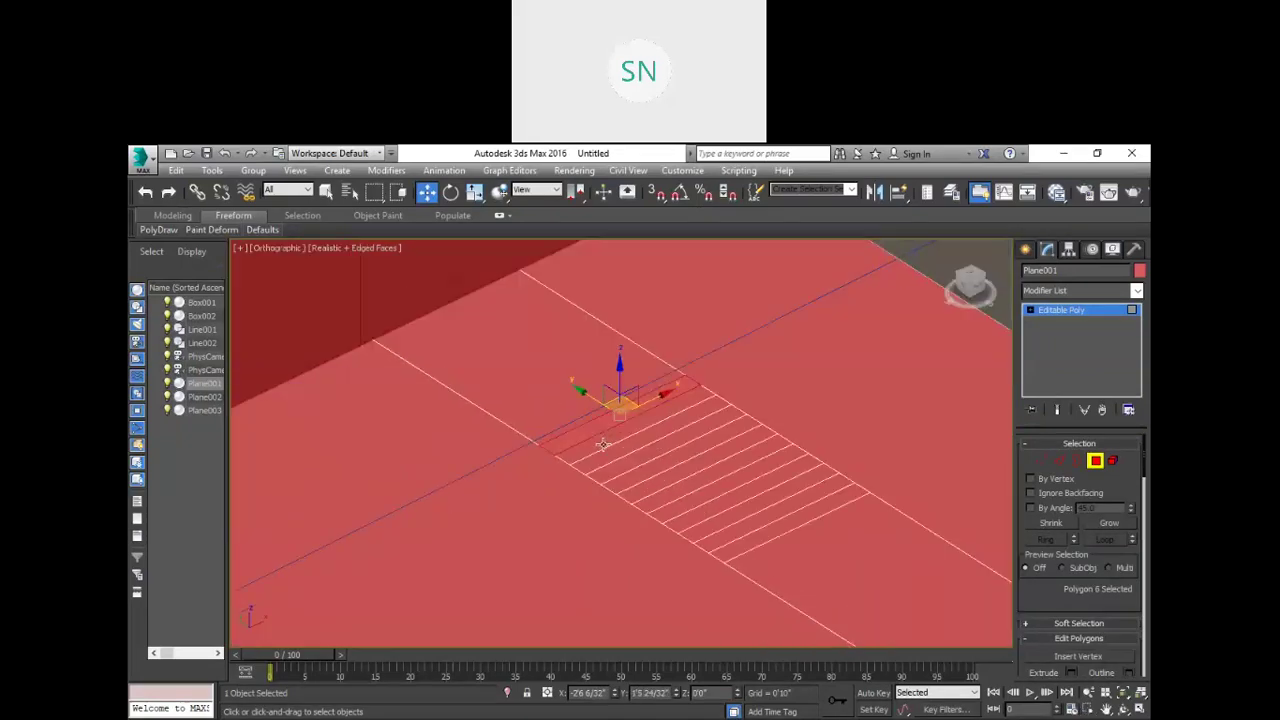
pyautogui.scroll(2, 609, 444)
pyautogui.keyDown('ctrl'); pyautogui.click(607, 442); pyautogui.keyUp('ctrl')
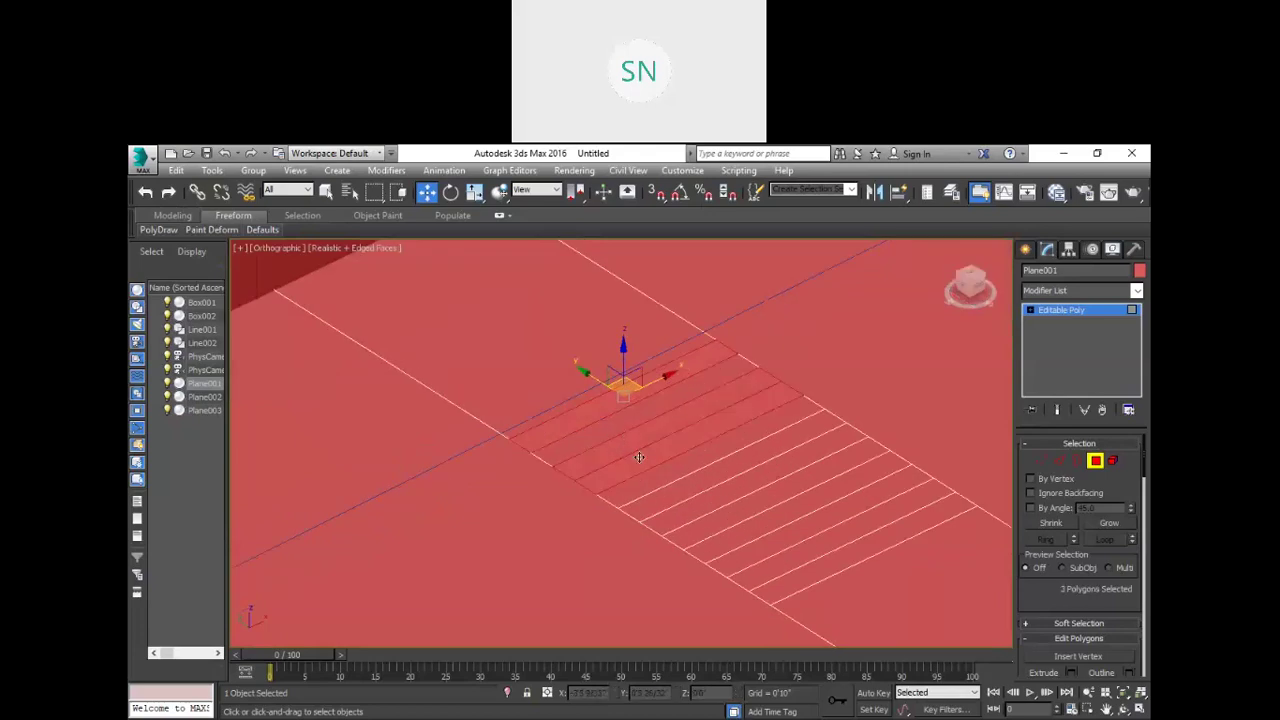
pyautogui.click(639, 455)
pyautogui.click(567, 412)
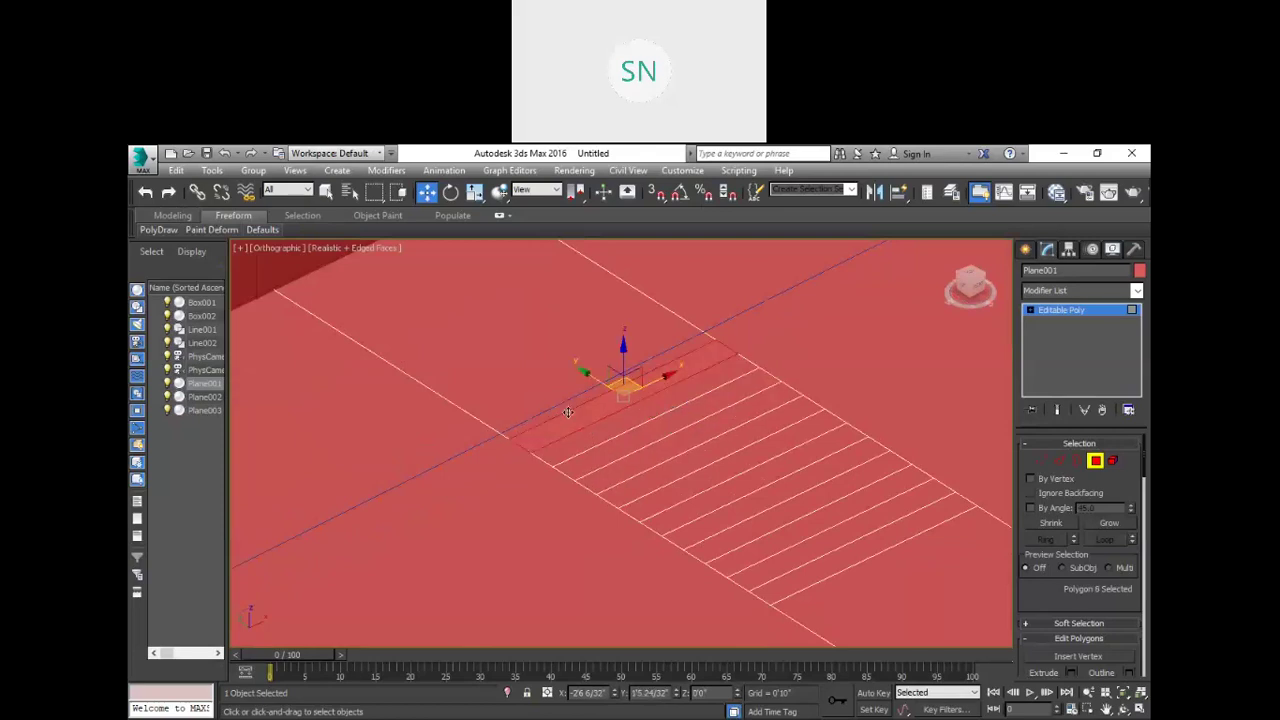
pyautogui.keyDown('ctrl'); pyautogui.click(621, 433); pyautogui.keyUp('ctrl')
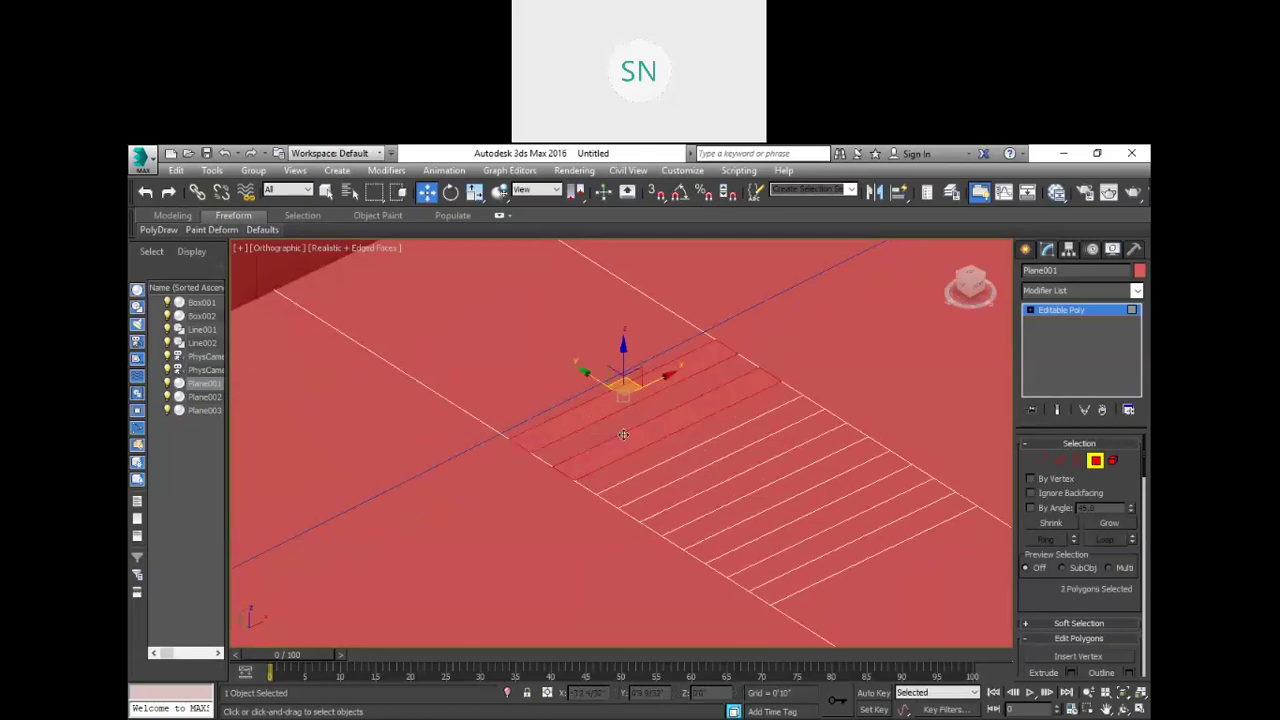
pyautogui.keyDown('ctrl'); pyautogui.click(666, 458); pyautogui.keyUp('ctrl')
pyautogui.click(717, 483)
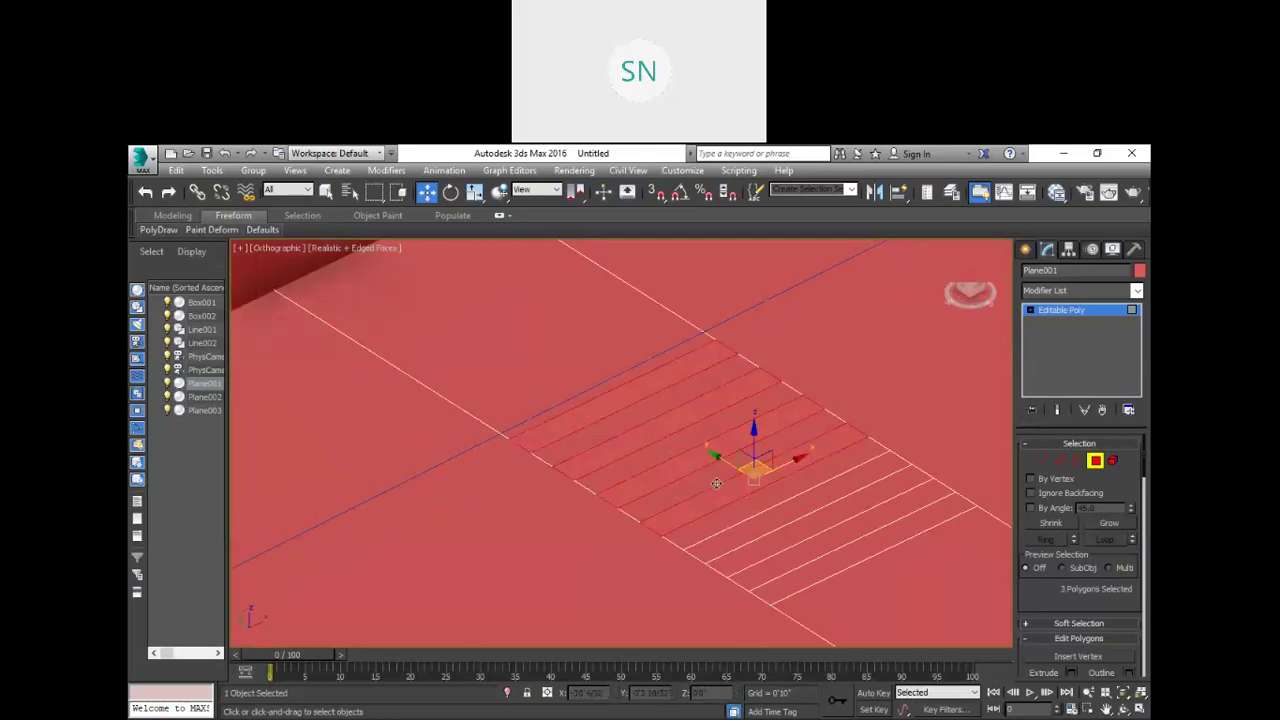
pyautogui.keyDown('ctrl'); pyautogui.click(764, 509); pyautogui.keyUp('ctrl')
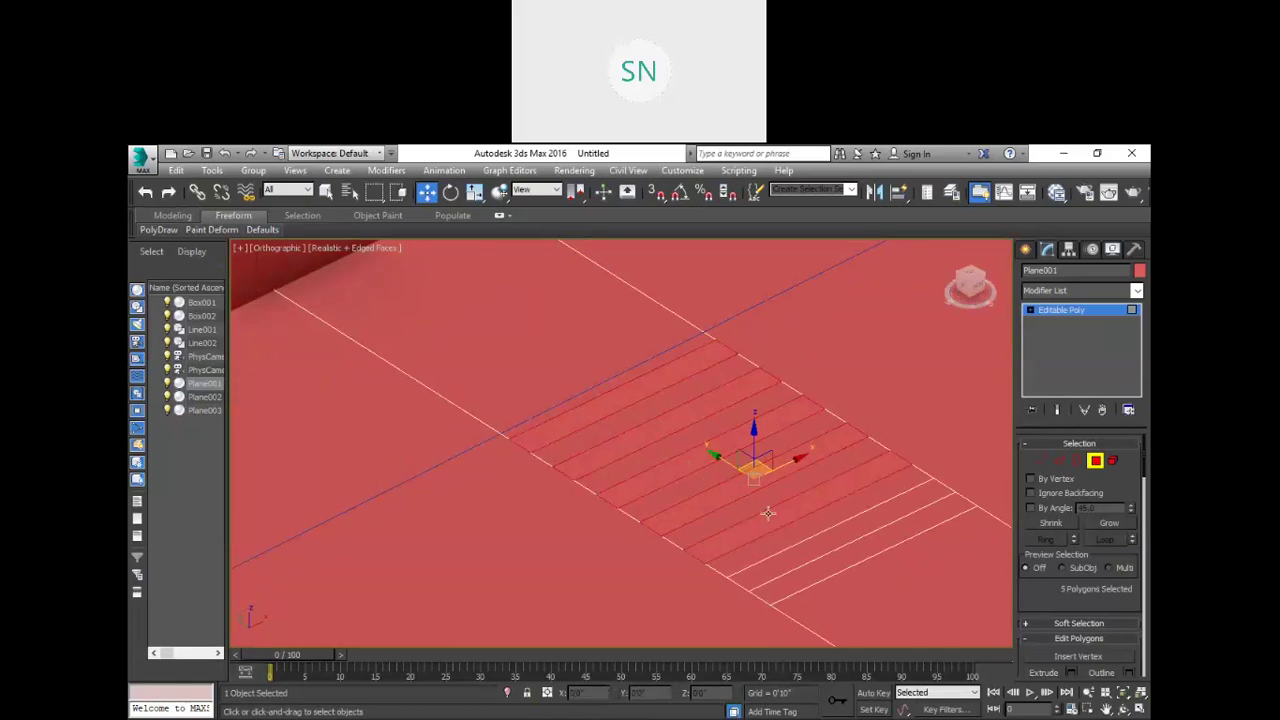
pyautogui.keyDown('ctrl'); pyautogui.click(809, 540); pyautogui.keyUp('ctrl')
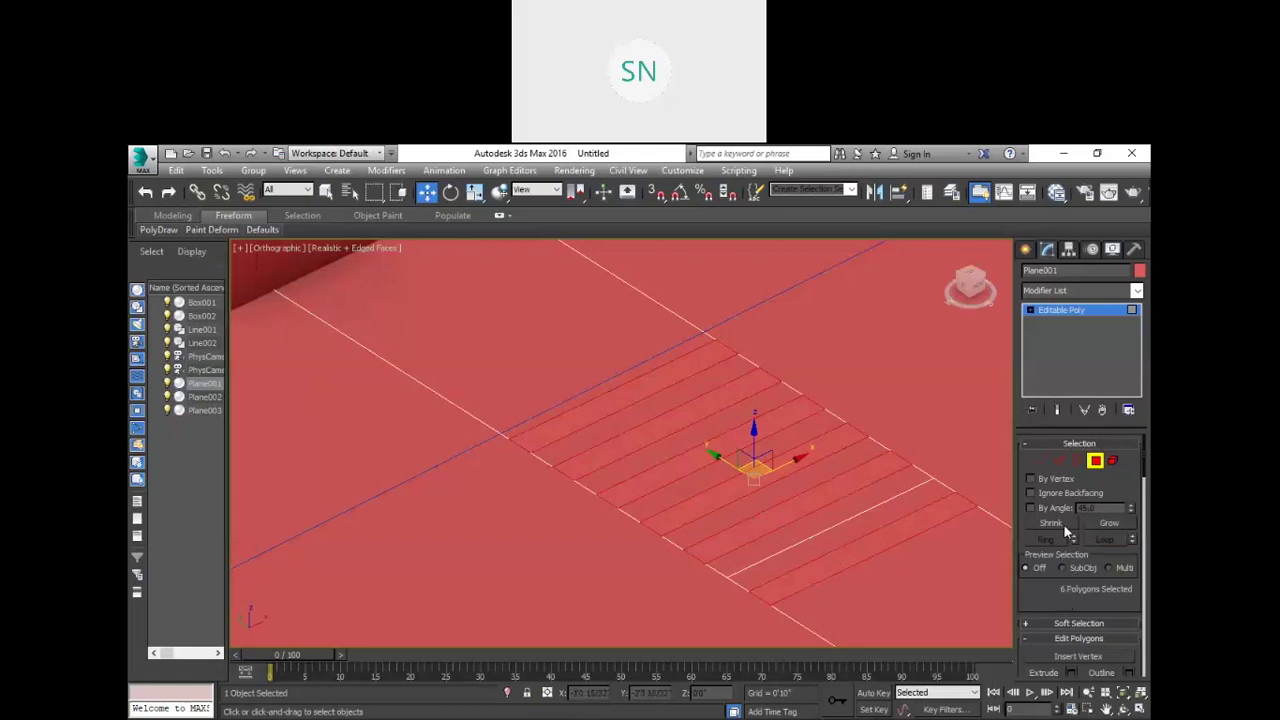
pyautogui.click(595, 409)
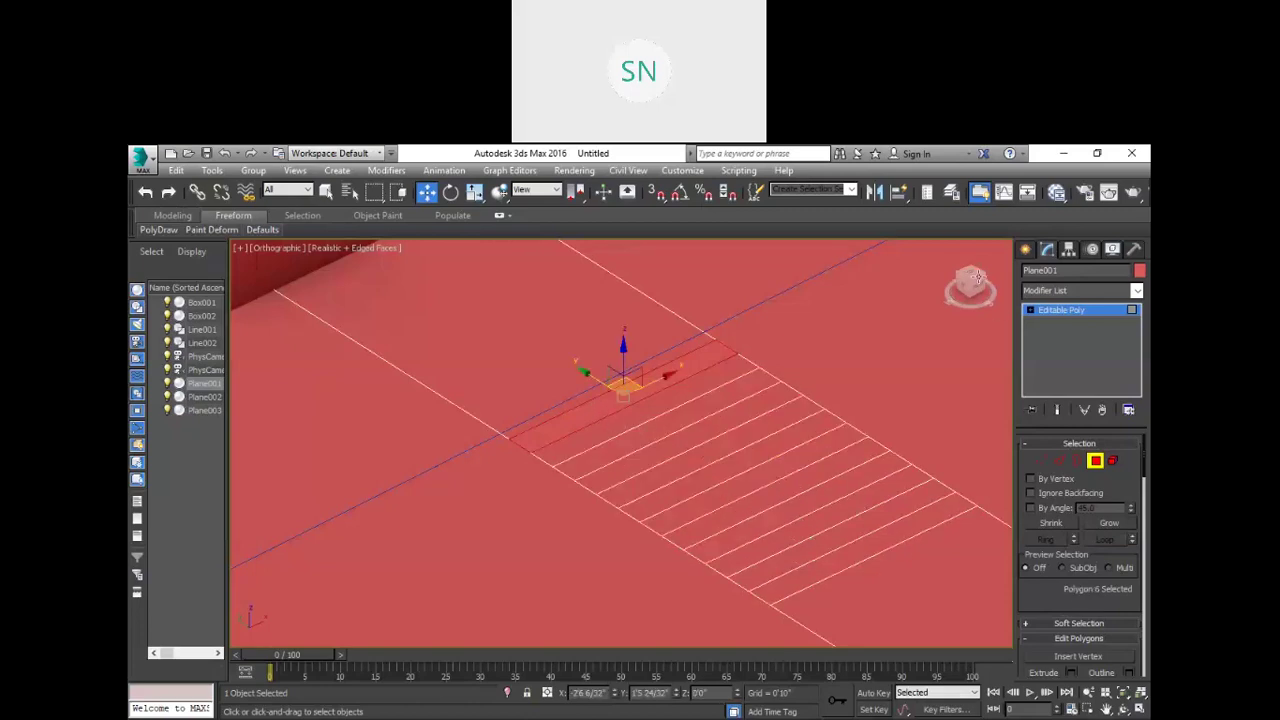
pyautogui.moveTo(978, 278); pyautogui.dragTo(857, 386)
# Step: In Top view, pick the first alternating floor row to remove
pyautogui.press('t')
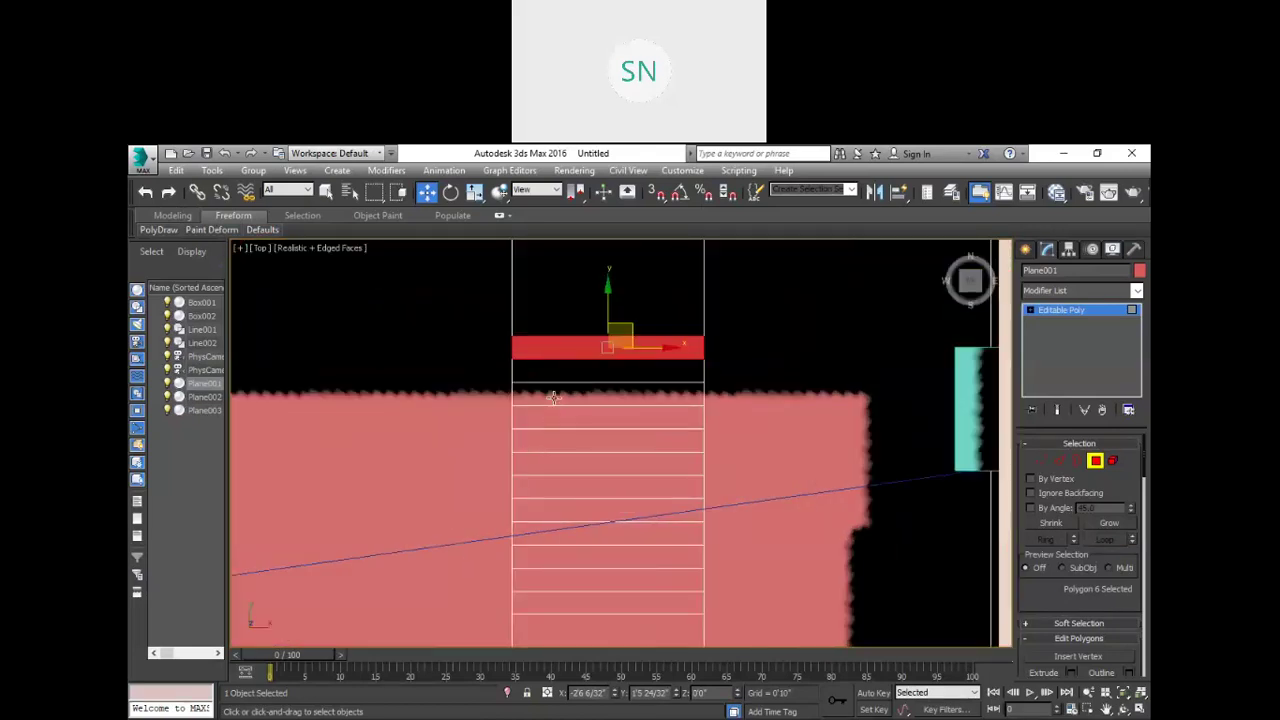
pyautogui.click(554, 395)
pyautogui.keyDown('ctrl'); pyautogui.click(562, 442); pyautogui.keyUp('ctrl')
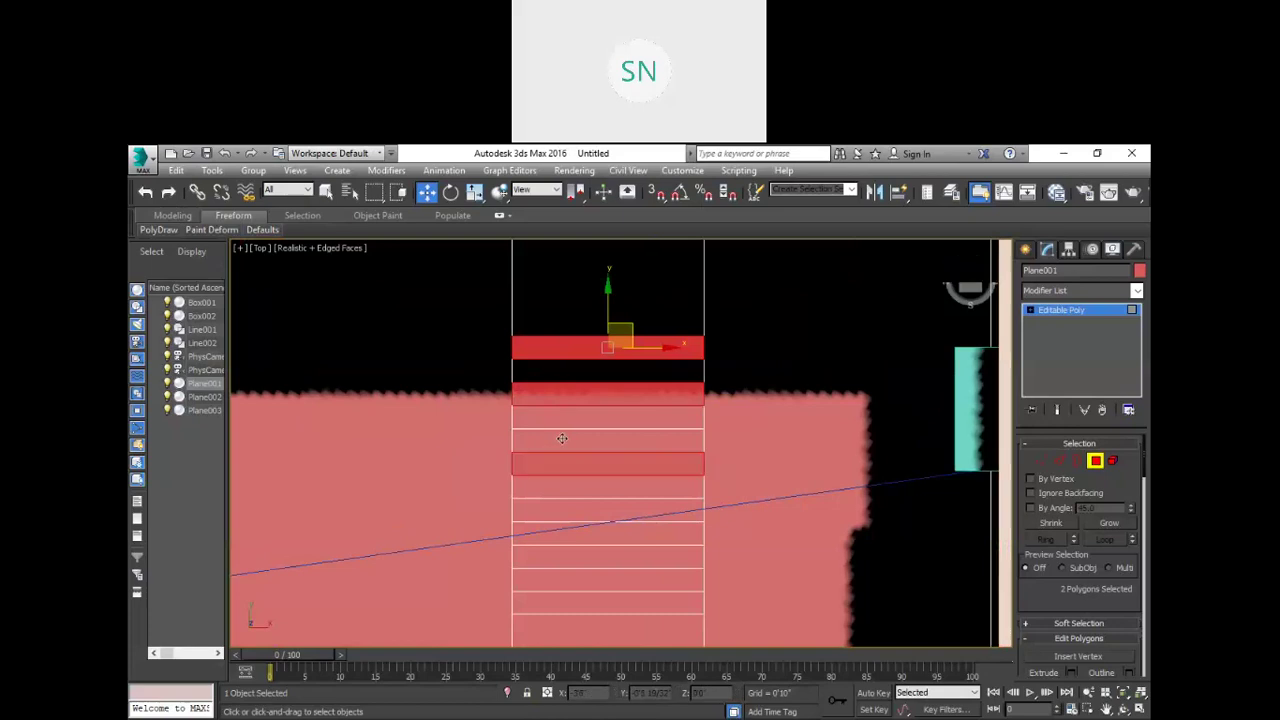
pyautogui.keyDown('ctrl'); pyautogui.click(559, 440); pyautogui.keyUp('ctrl')
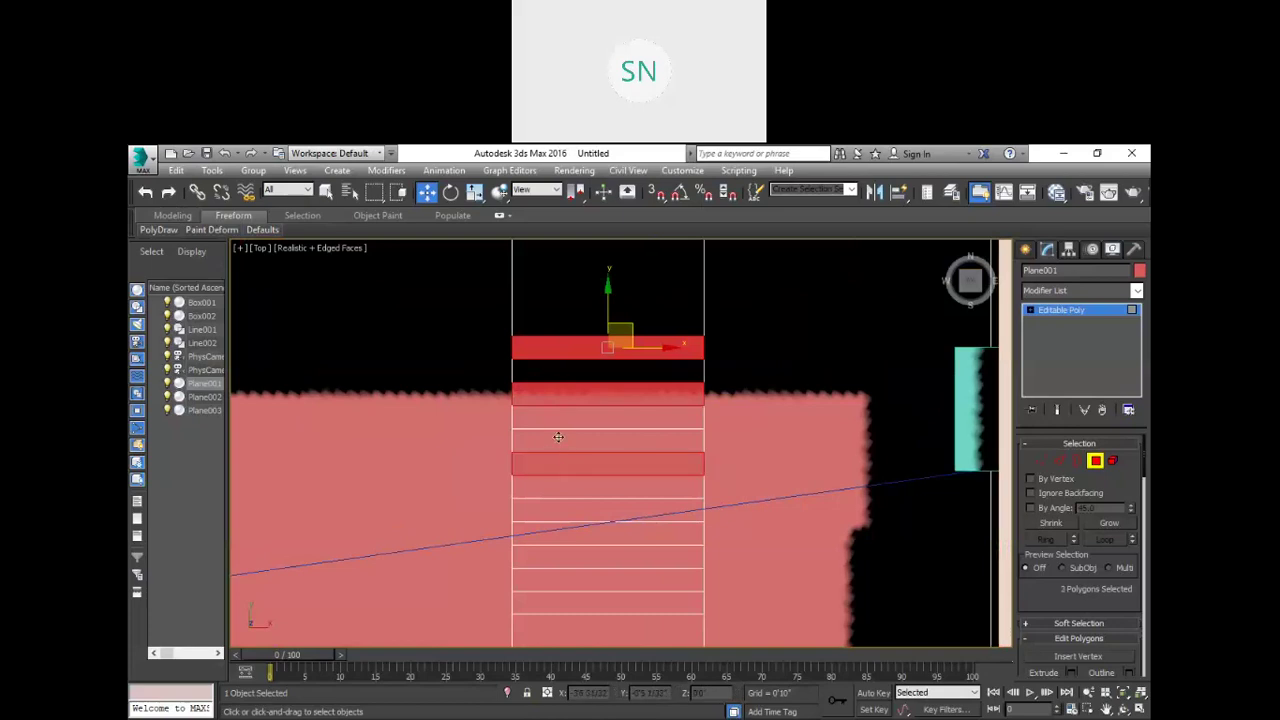
pyautogui.keyDown('ctrl'); pyautogui.click(558, 438); pyautogui.keyUp('ctrl')
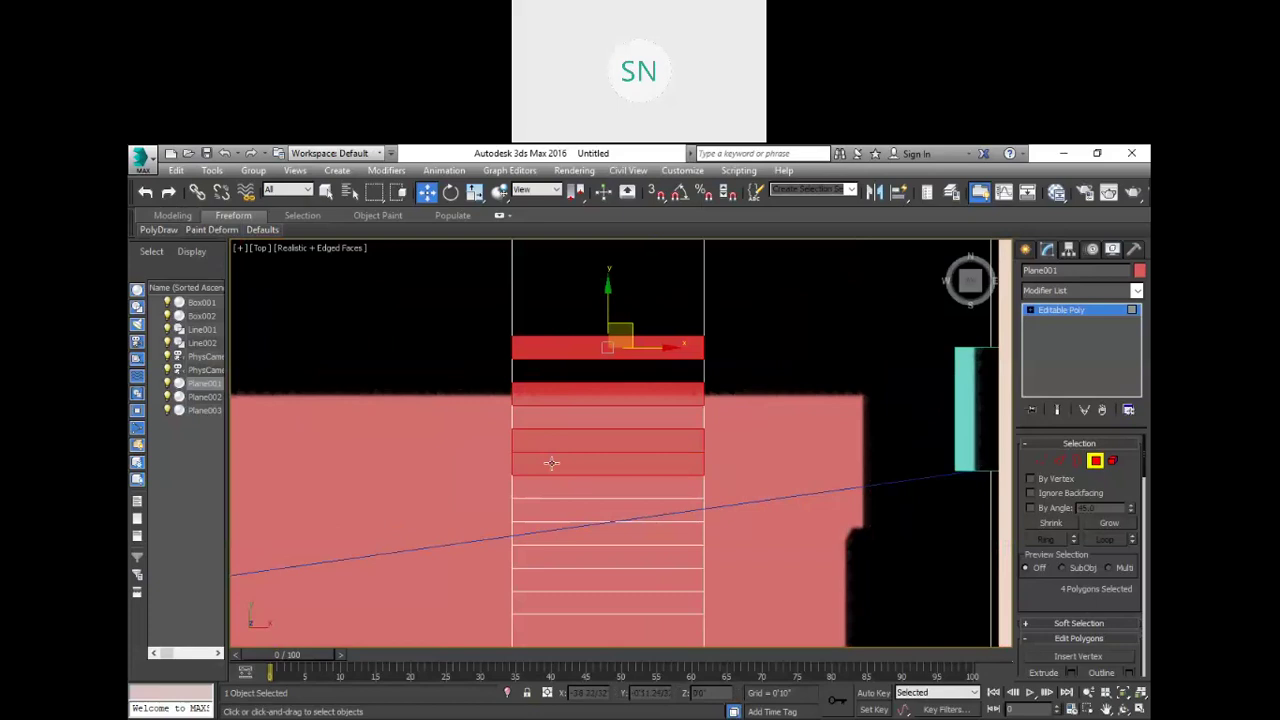
pyautogui.keyDown('shift'); pyautogui.click(551, 462); pyautogui.keyUp('shift')
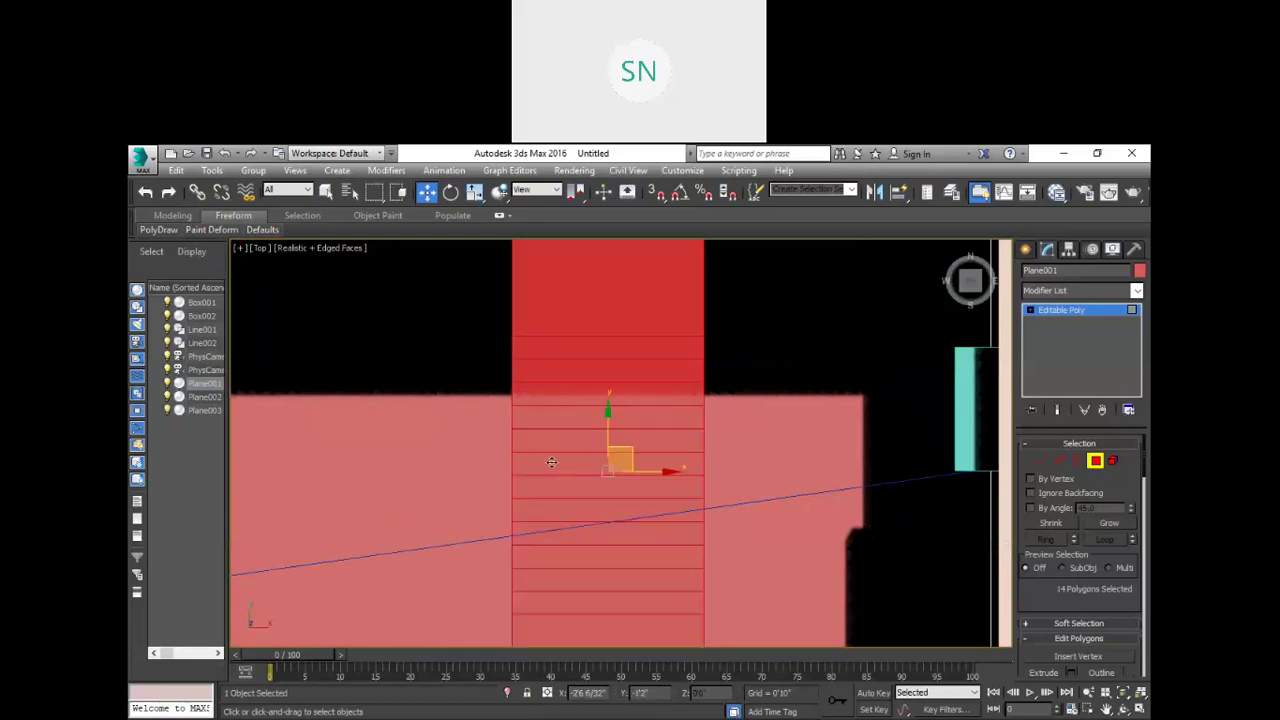
pyautogui.click(556, 412)
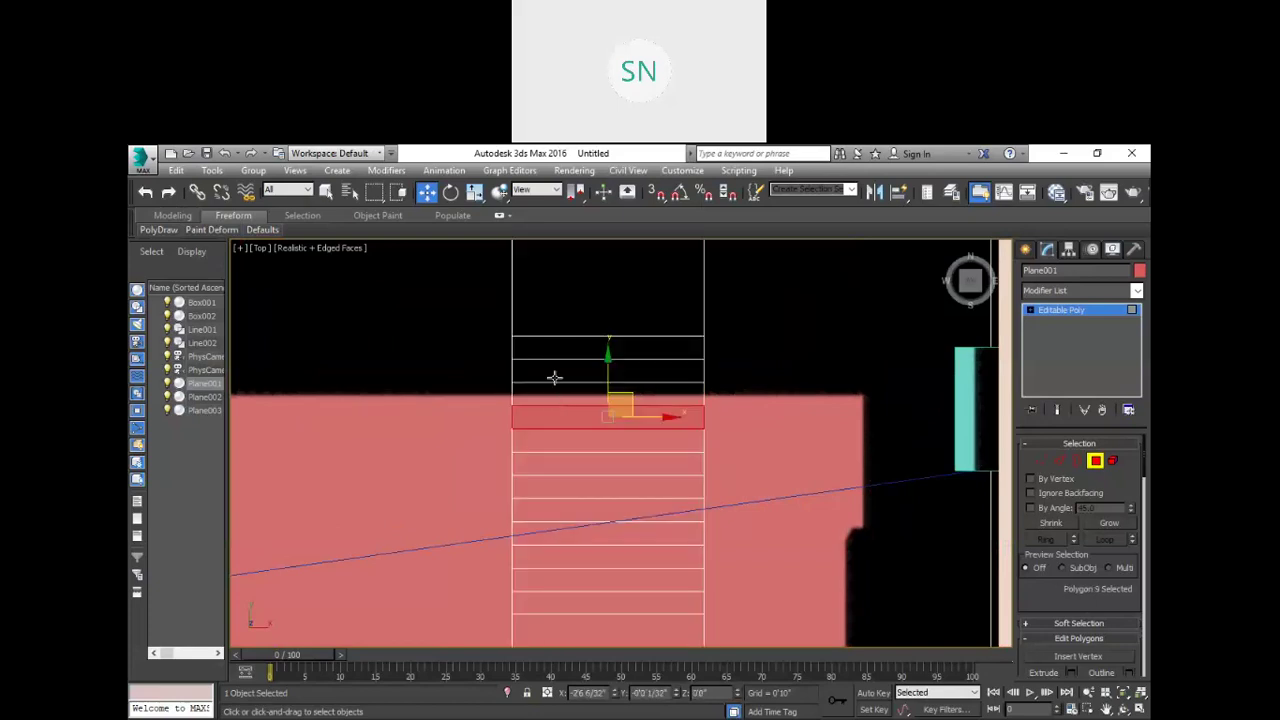
pyautogui.click(560, 347)
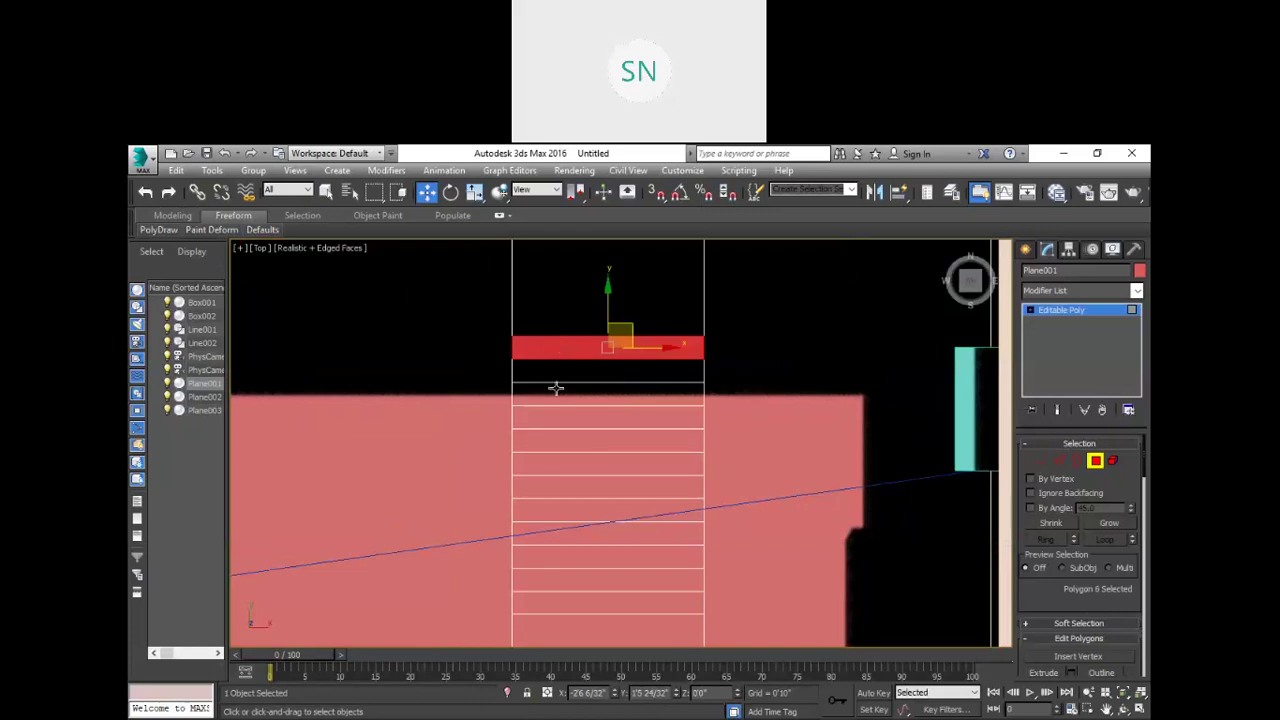
pyautogui.keyDown('ctrl'); pyautogui.click(557, 387); pyautogui.keyUp('ctrl')
pyautogui.click(557, 380)
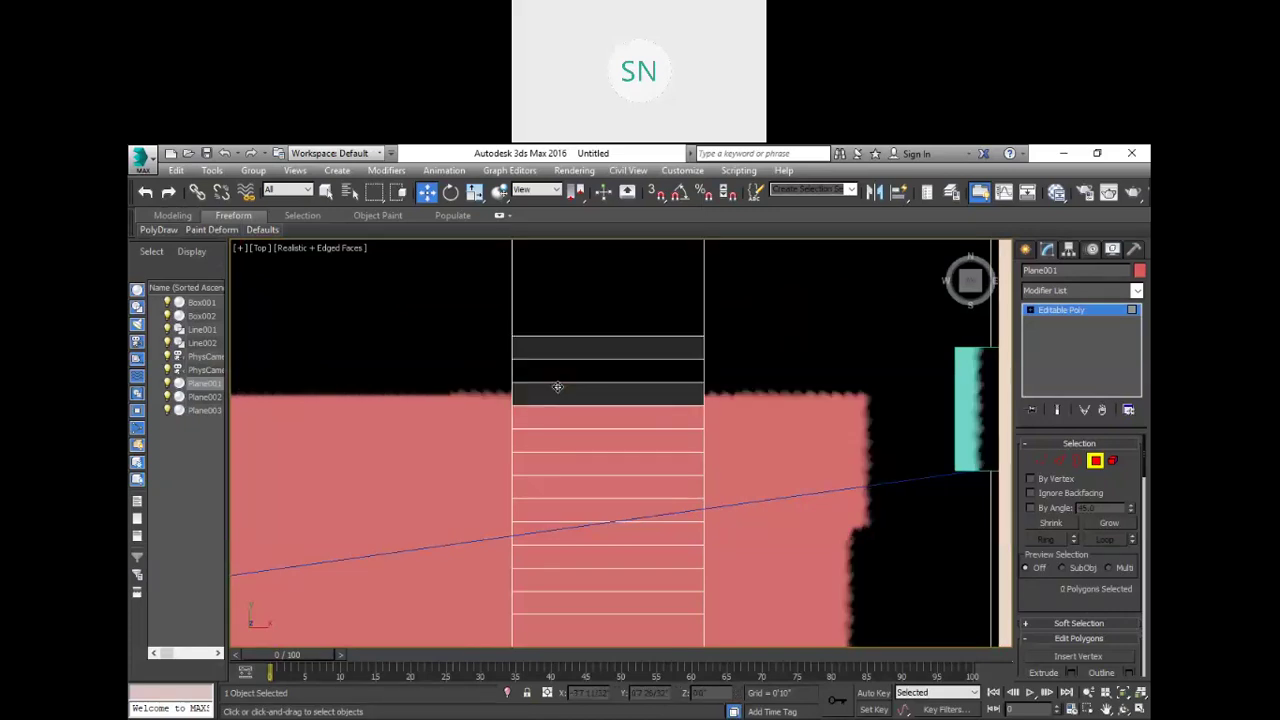
pyautogui.click(557, 438)
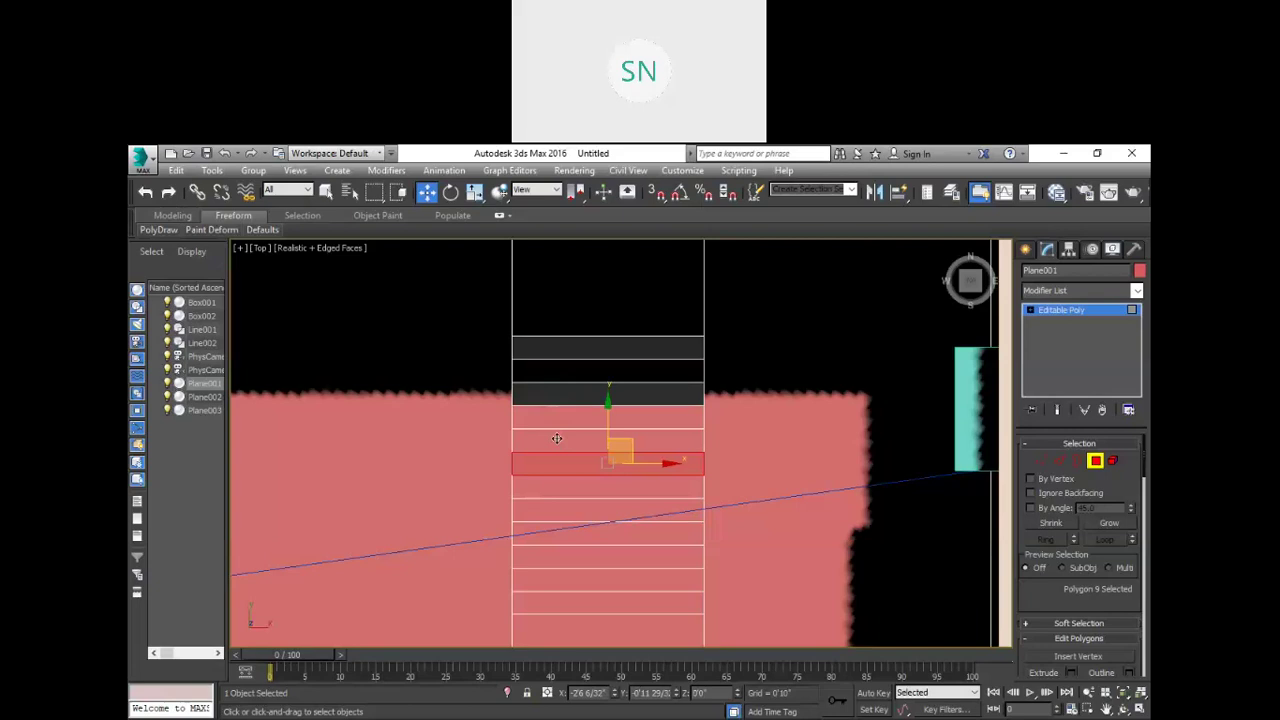
pyautogui.click(558, 437)
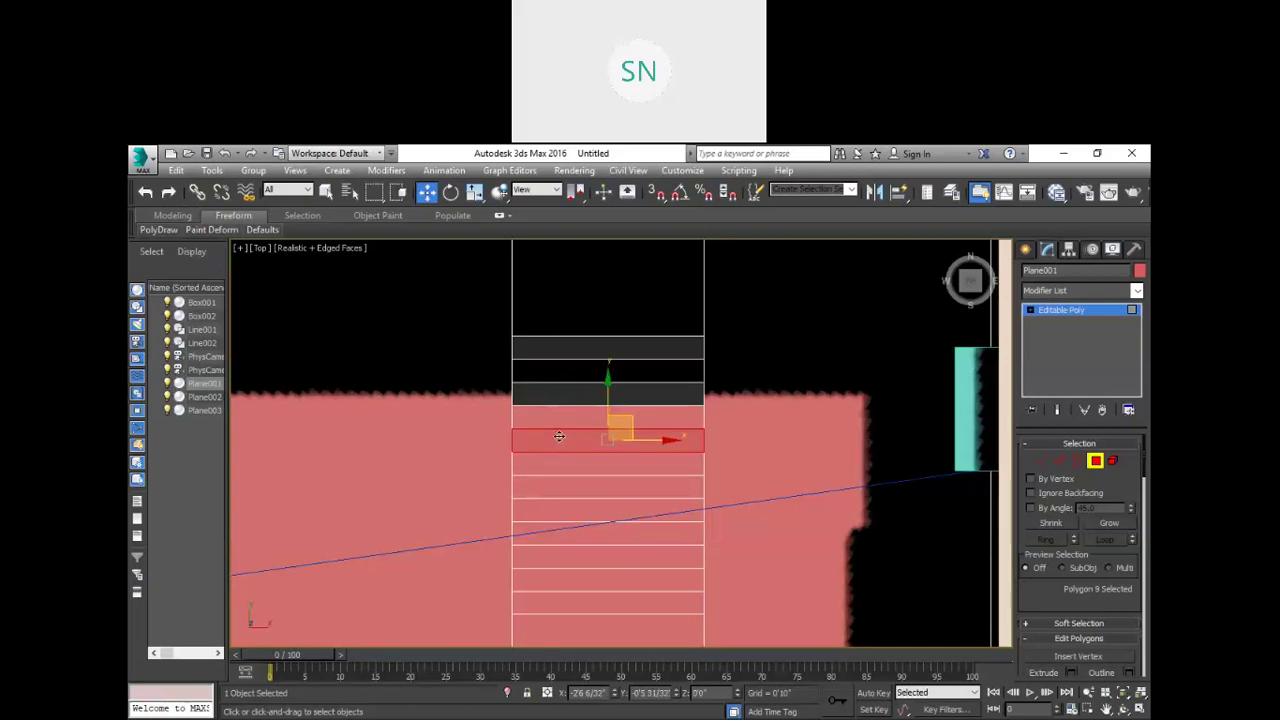
# Step: Delete three alternating rows to open slots in the floor patch
pyautogui.press('Delete')
pyautogui.click(556, 488)
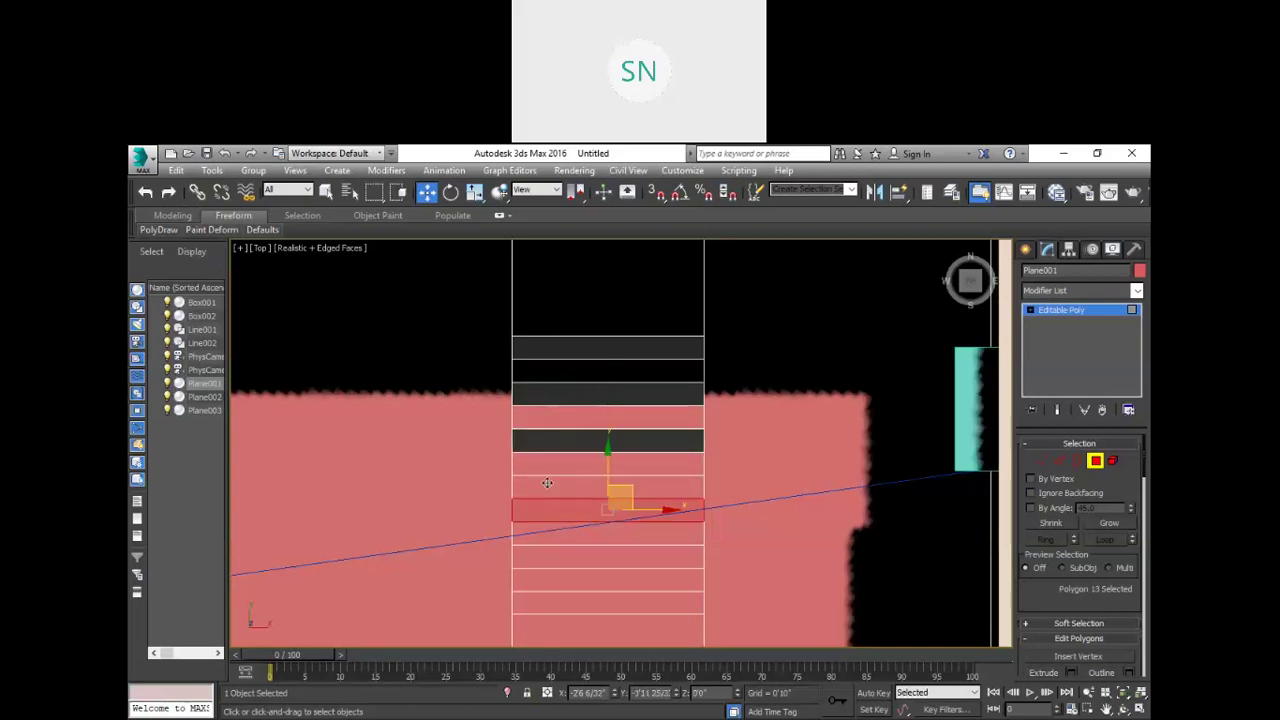
pyautogui.press('Delete')
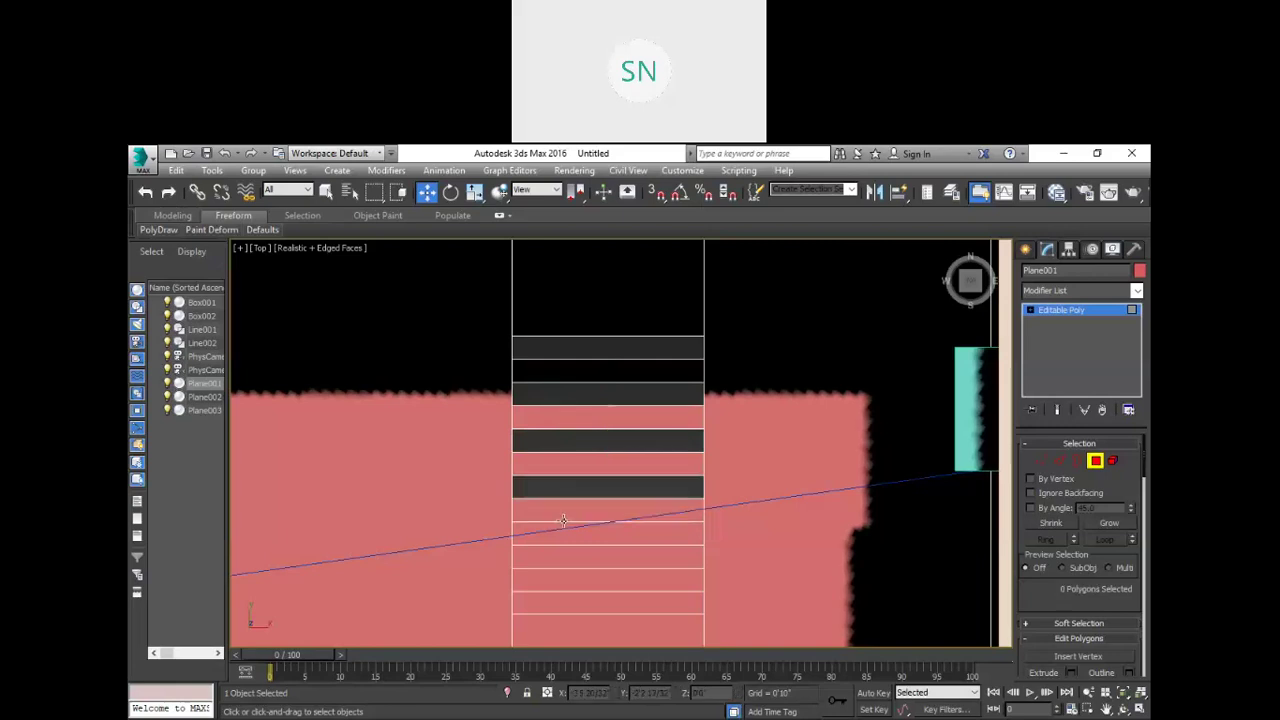
pyautogui.click(553, 527)
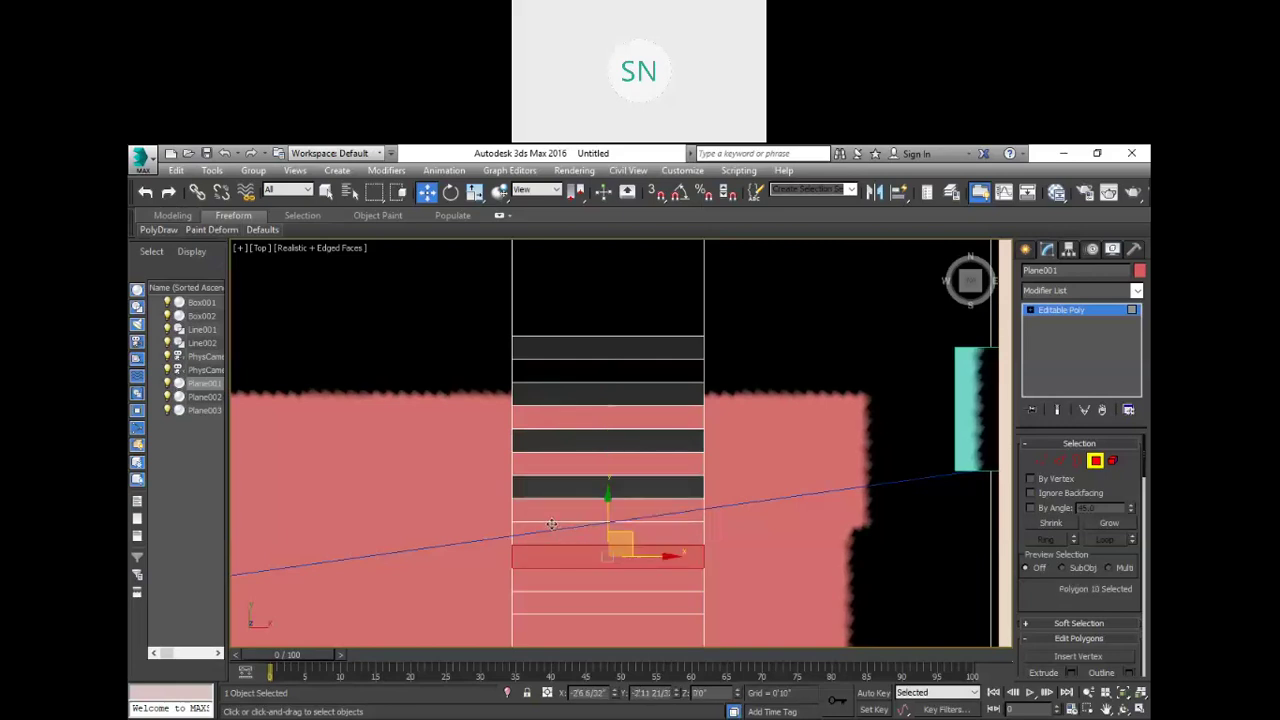
pyautogui.click(555, 528)
pyautogui.press('Delete')
# Step: Delete a fourth row and tilt the view to inspect the slotted floor
pyautogui.scroll(-3, 608, 484)
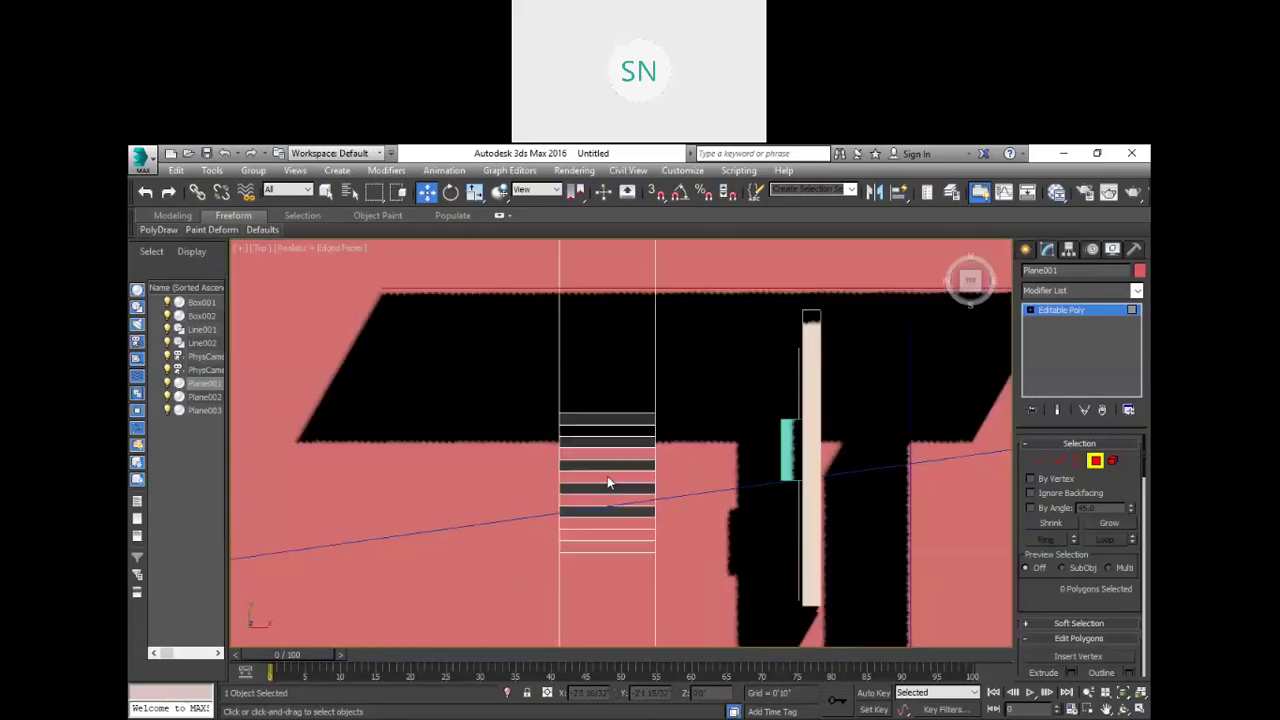
pyautogui.scroll(6, 600, 534)
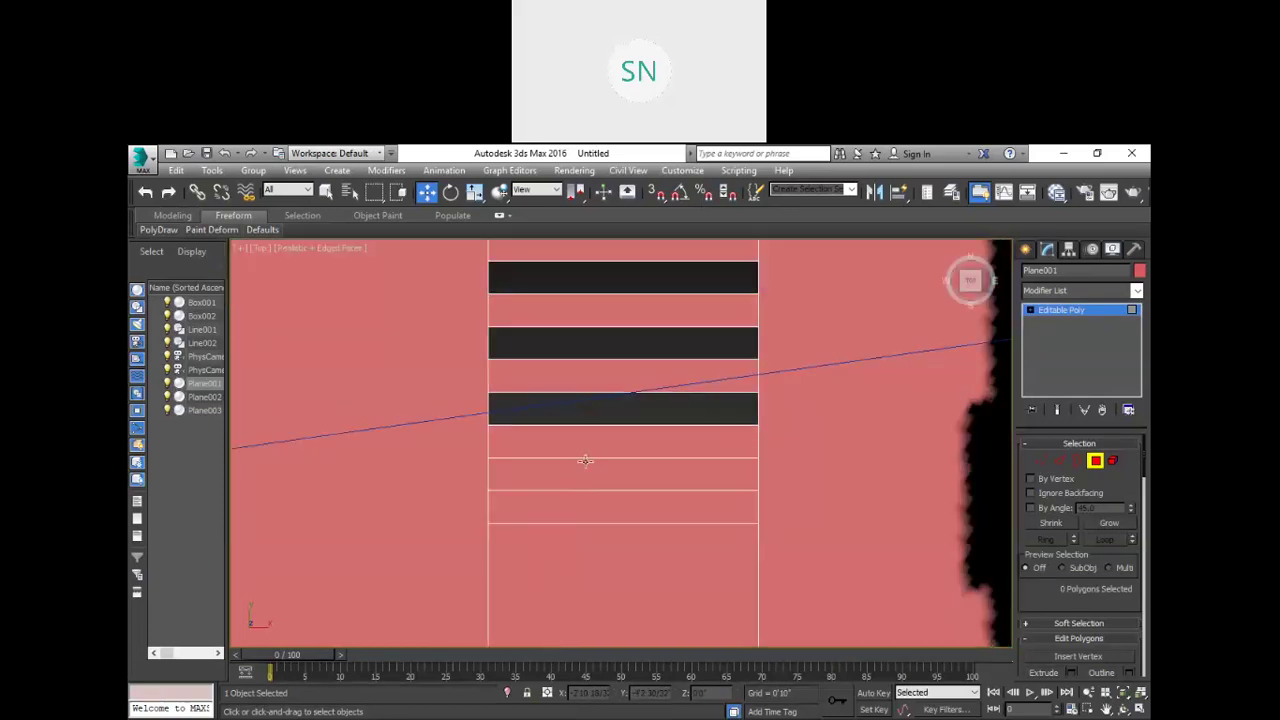
pyautogui.click(578, 461)
pyautogui.press('Delete')
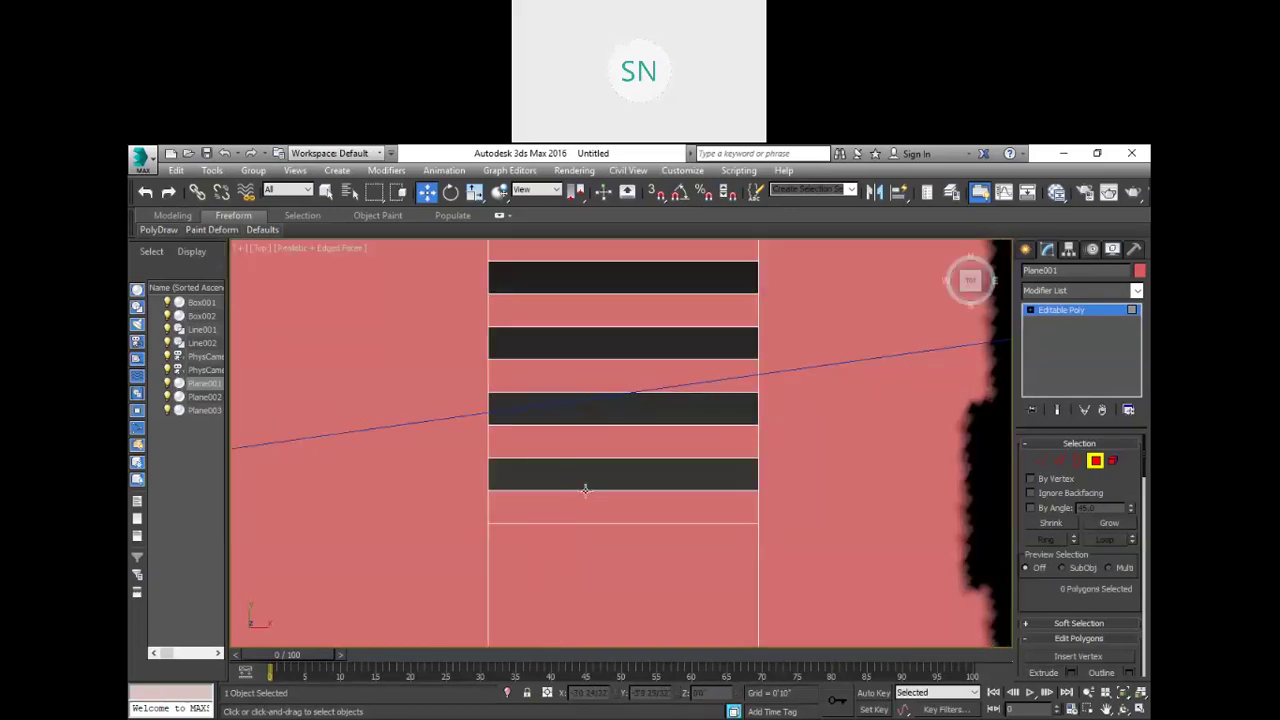
pyautogui.scroll(-2, 585, 494)
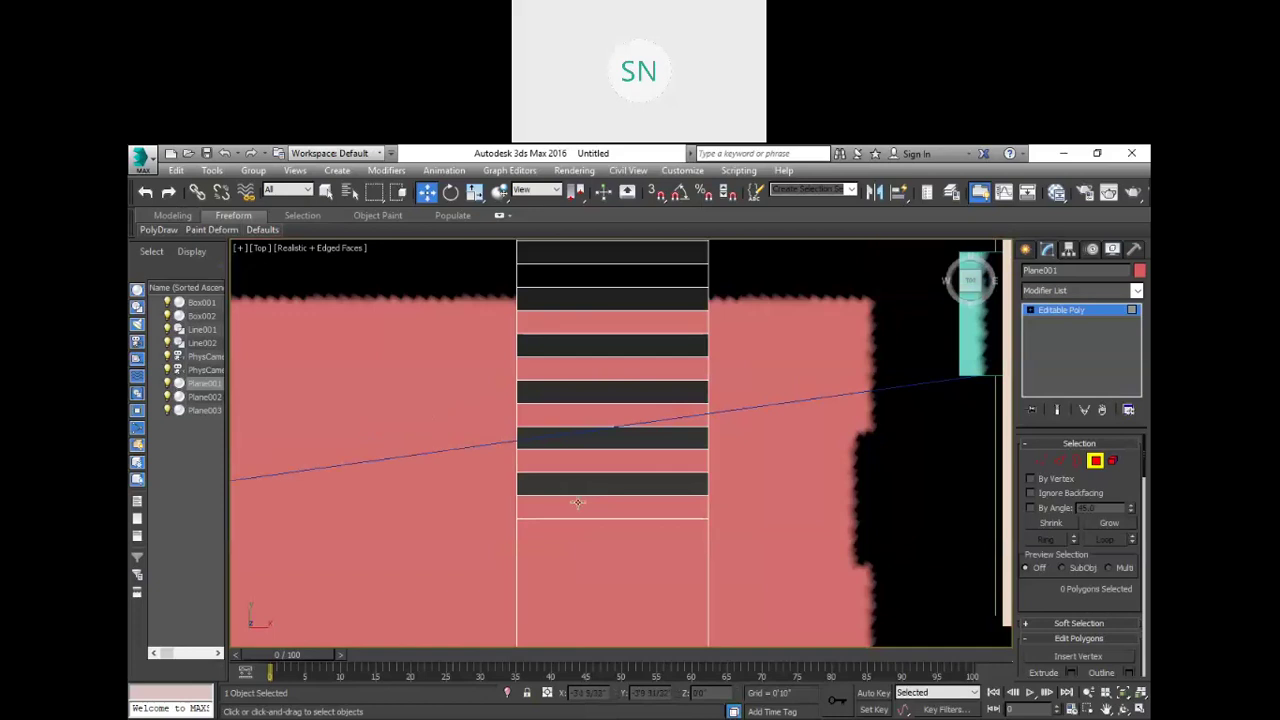
pyautogui.scroll(-2, 593, 511)
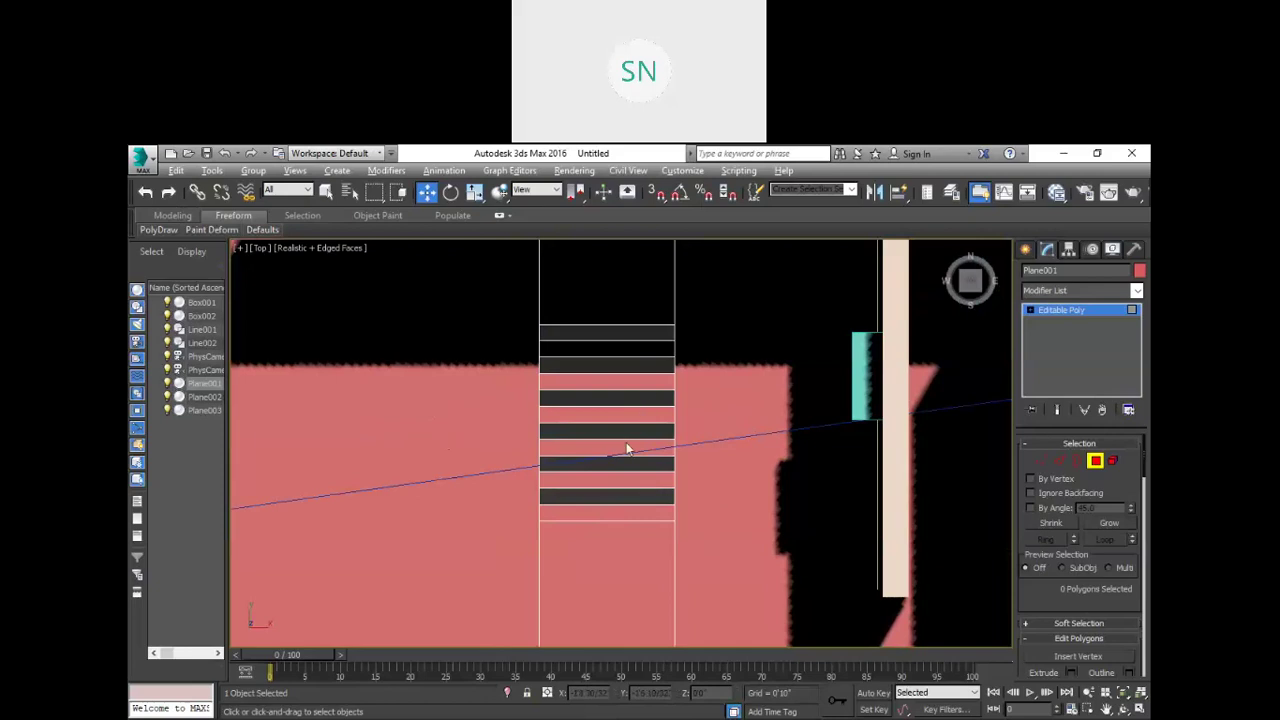
pyautogui.keyDown('alt'); pyautogui.moveTo(623, 491); pyautogui.dragTo(710, 416, button='middle'); pyautogui.keyUp('alt')
pyautogui.scroll(4, 709, 416)
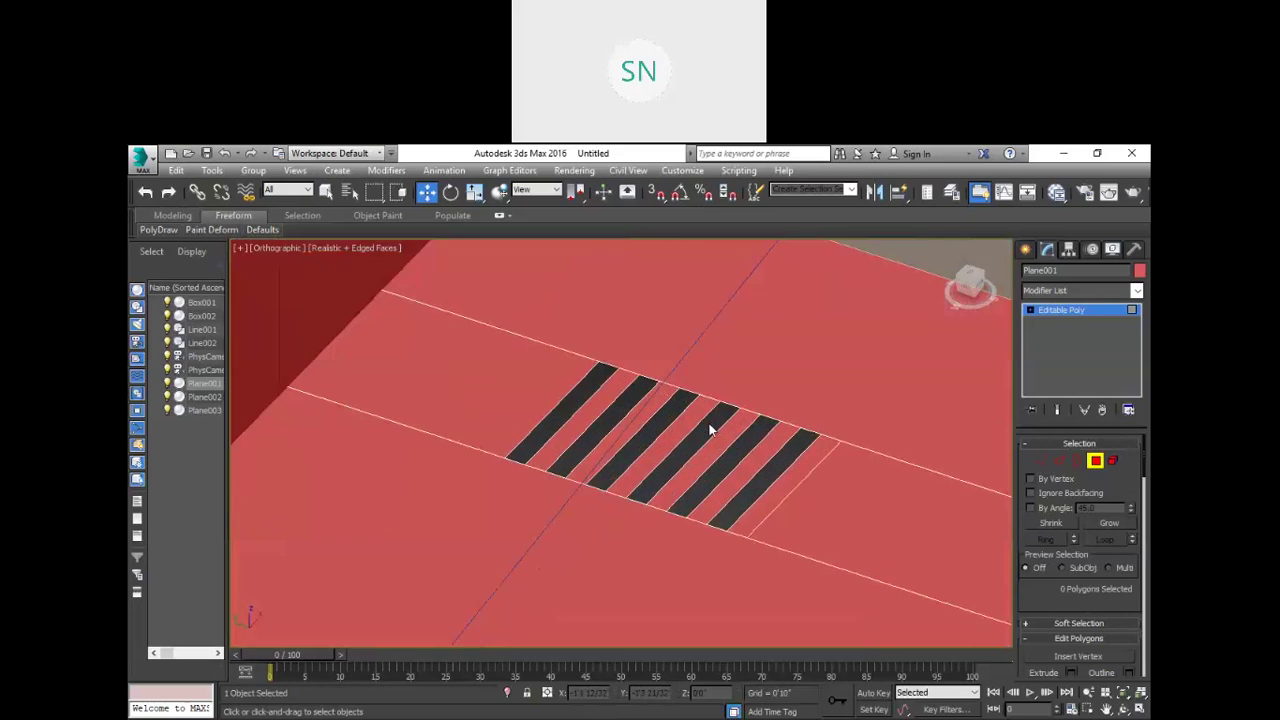
# Step: At Border level, select the open borders of all six floor slots
pyautogui.press('3')
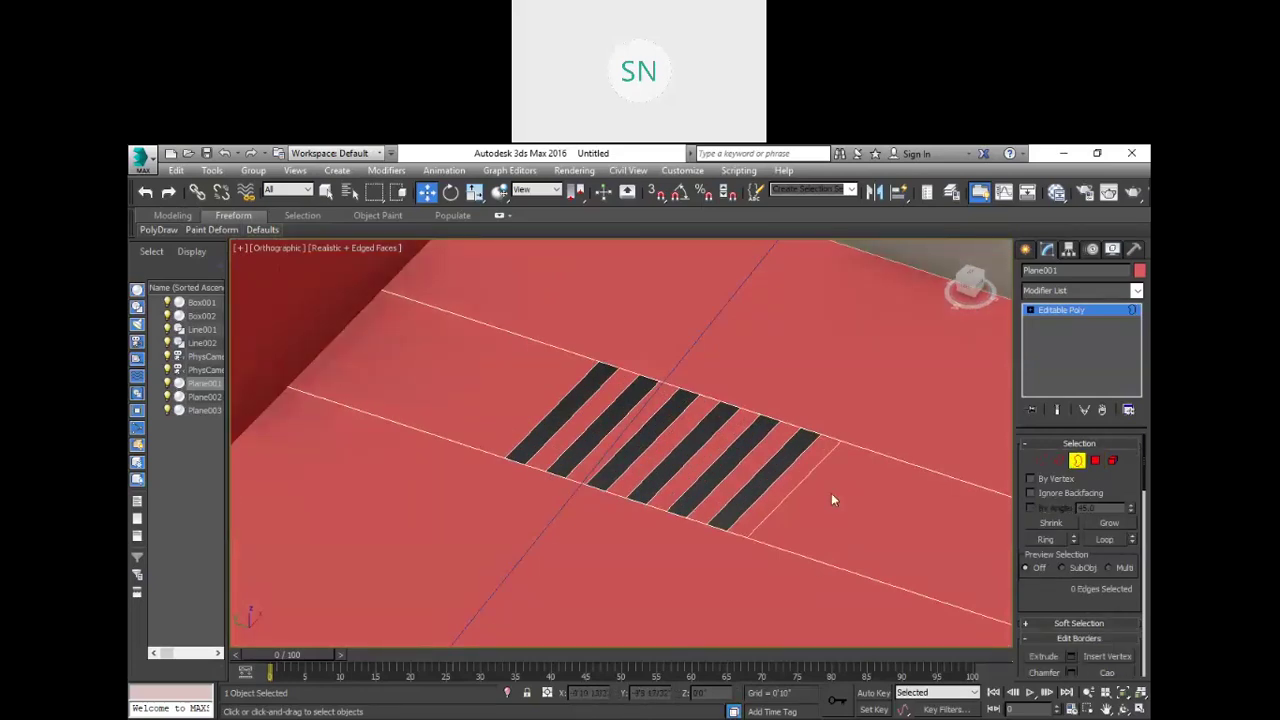
pyautogui.click(578, 388)
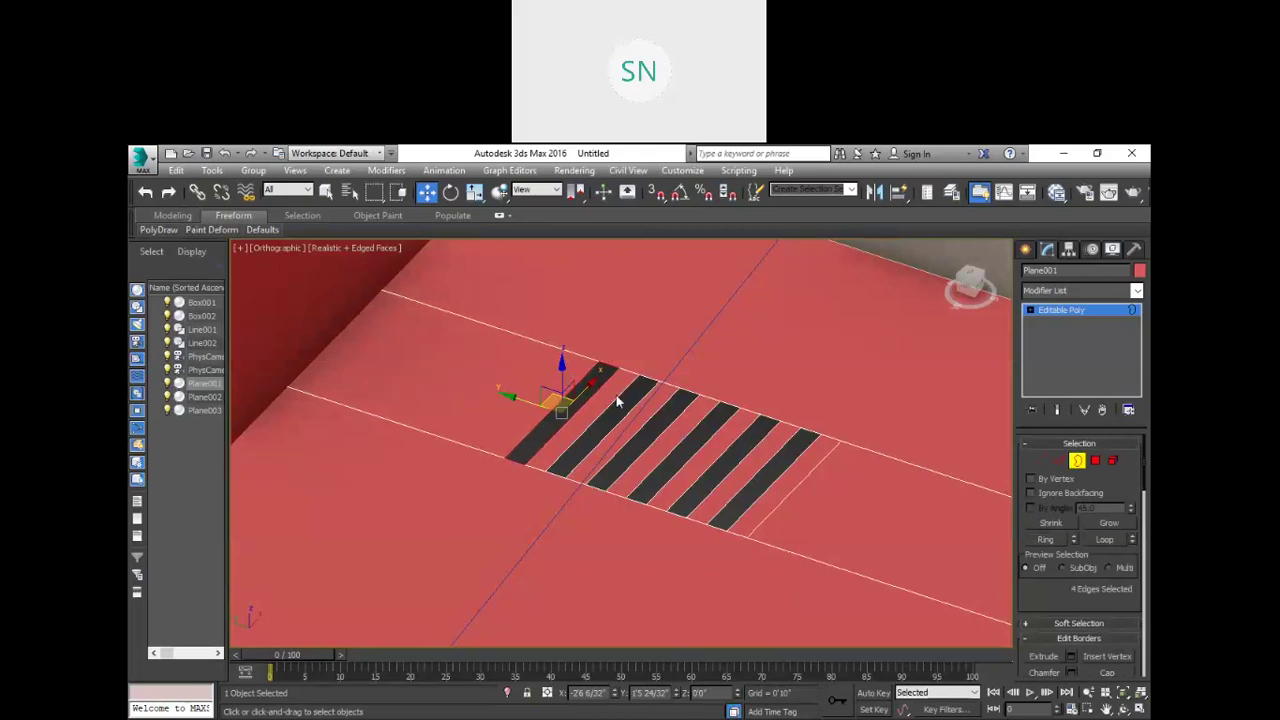
pyautogui.keyDown('ctrl'); pyautogui.click(651, 405); pyautogui.keyUp('ctrl')
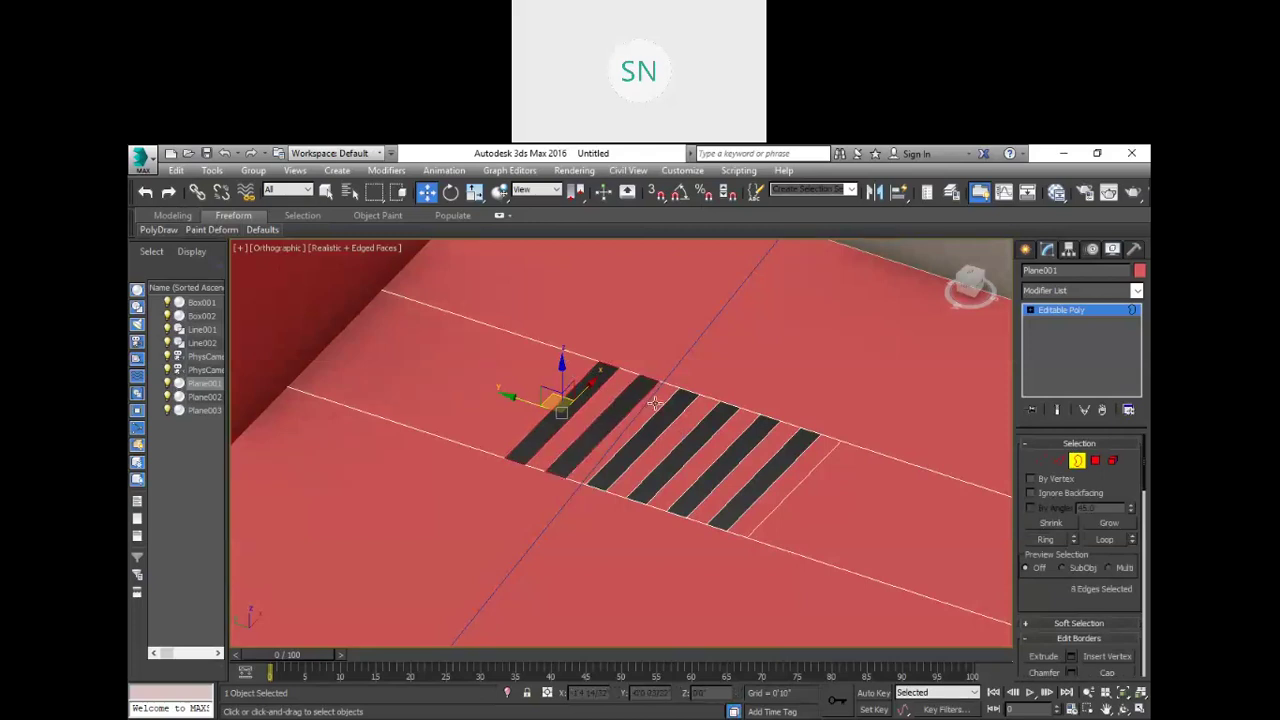
pyautogui.keyDown('ctrl'); pyautogui.click(691, 421); pyautogui.keyUp('ctrl')
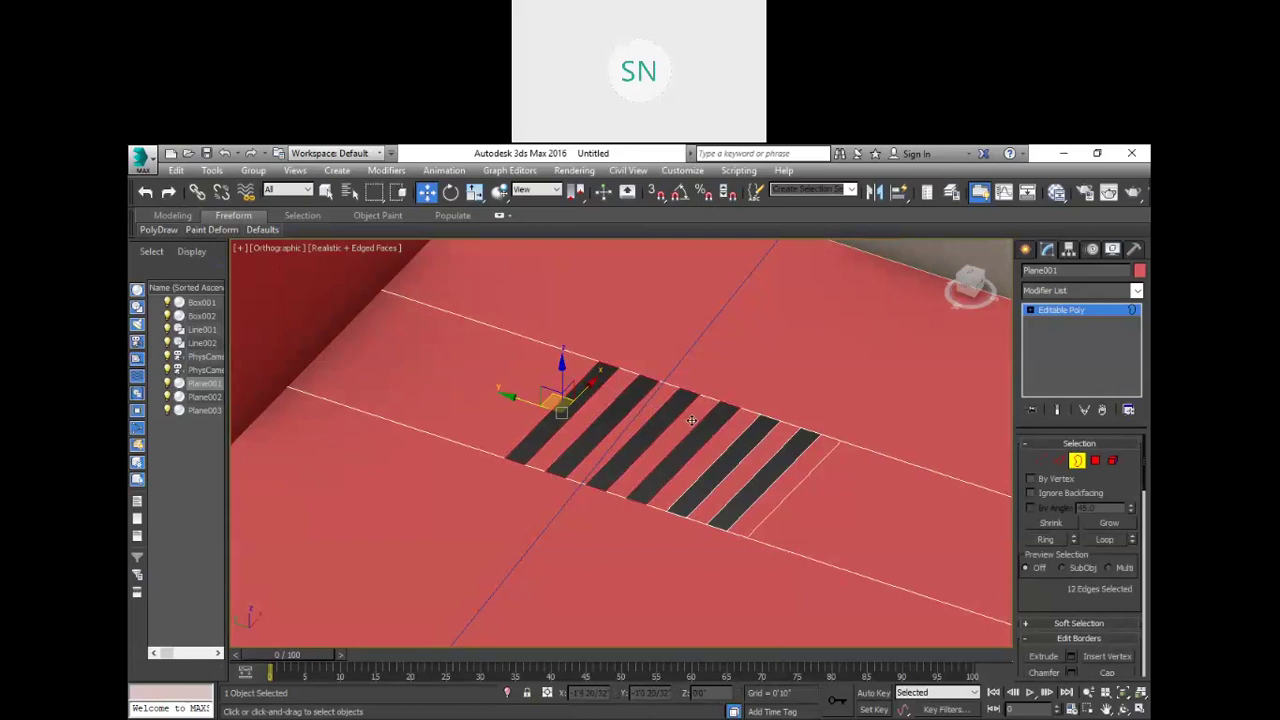
pyautogui.keyDown('ctrl'); pyautogui.click(741, 438); pyautogui.keyUp('ctrl')
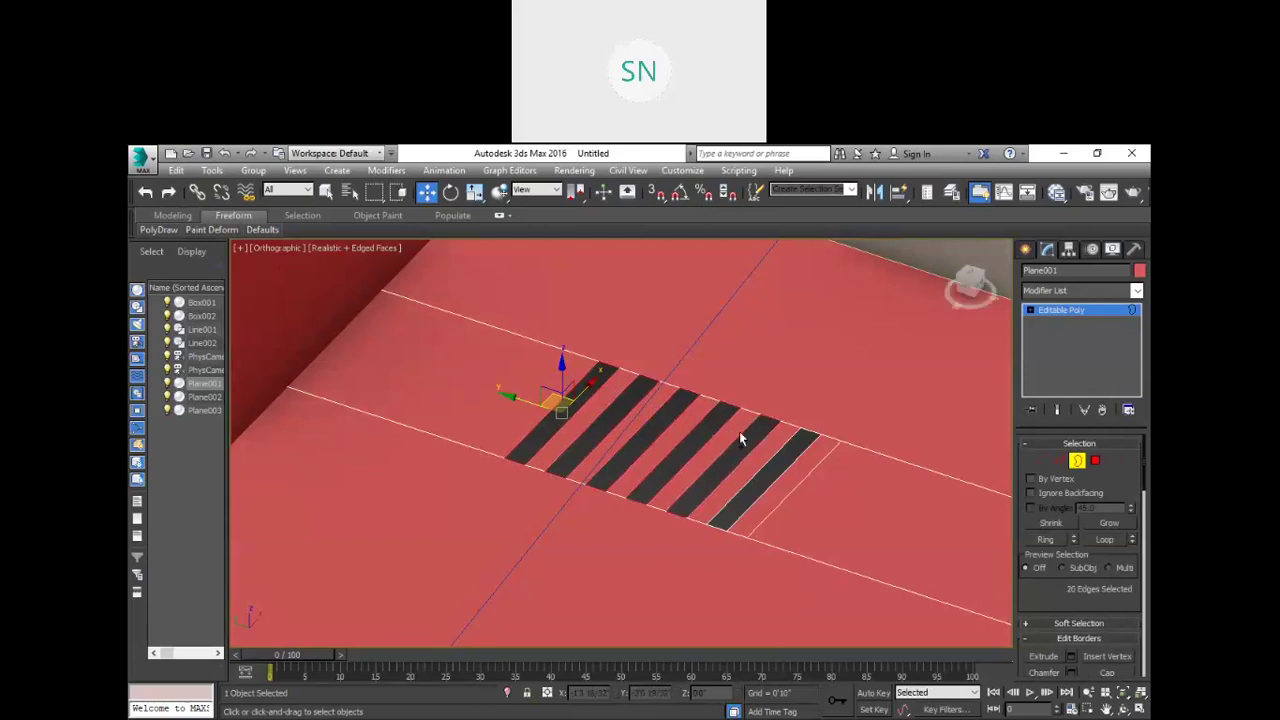
pyautogui.keyDown('ctrl'); pyautogui.click(782, 443); pyautogui.keyUp('ctrl')
# Step: Shift-move the slot borders downward along Z to form slot walls, then deselect
pyautogui.moveTo(563, 378); pyautogui.dragTo(567, 381)
pyautogui.scroll(-3, 566, 383)
pyautogui.keyDown('alt'); pyautogui.moveTo(566, 383); pyautogui.dragTo(766, 472, button='middle'); pyautogui.keyUp('alt')
pyautogui.click(636, 412)
pyautogui.scroll(5, 650, 420)
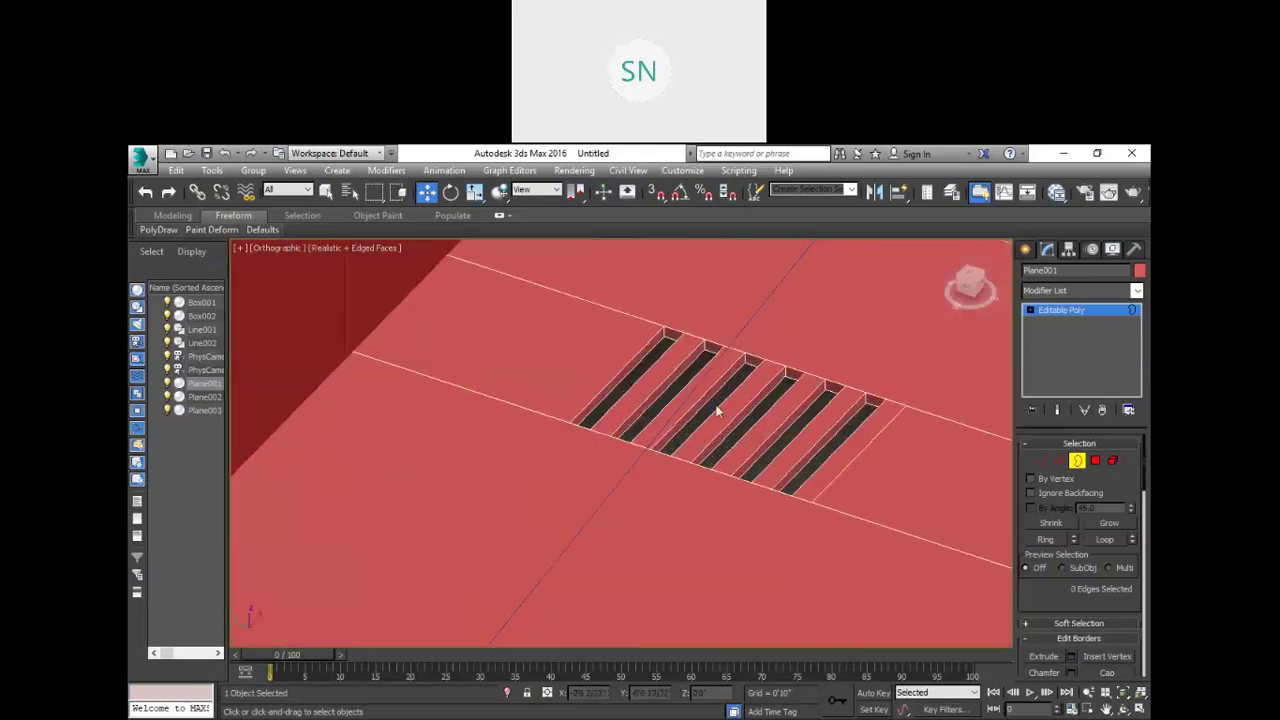
pyautogui.scroll(-2, 714, 412)
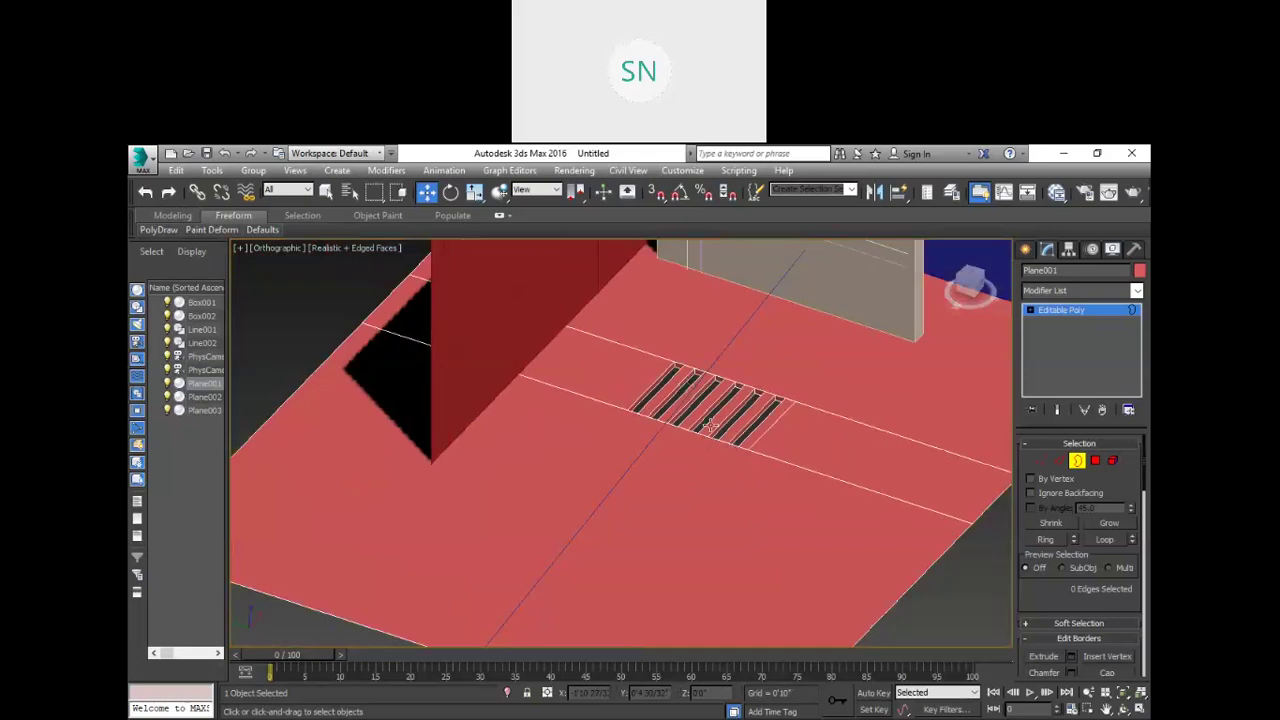
# Step: Leave the floor's sub-object mode, deselect it, and turn off Edged Faces in the viewport
pyautogui.scroll(-2, 708, 425)
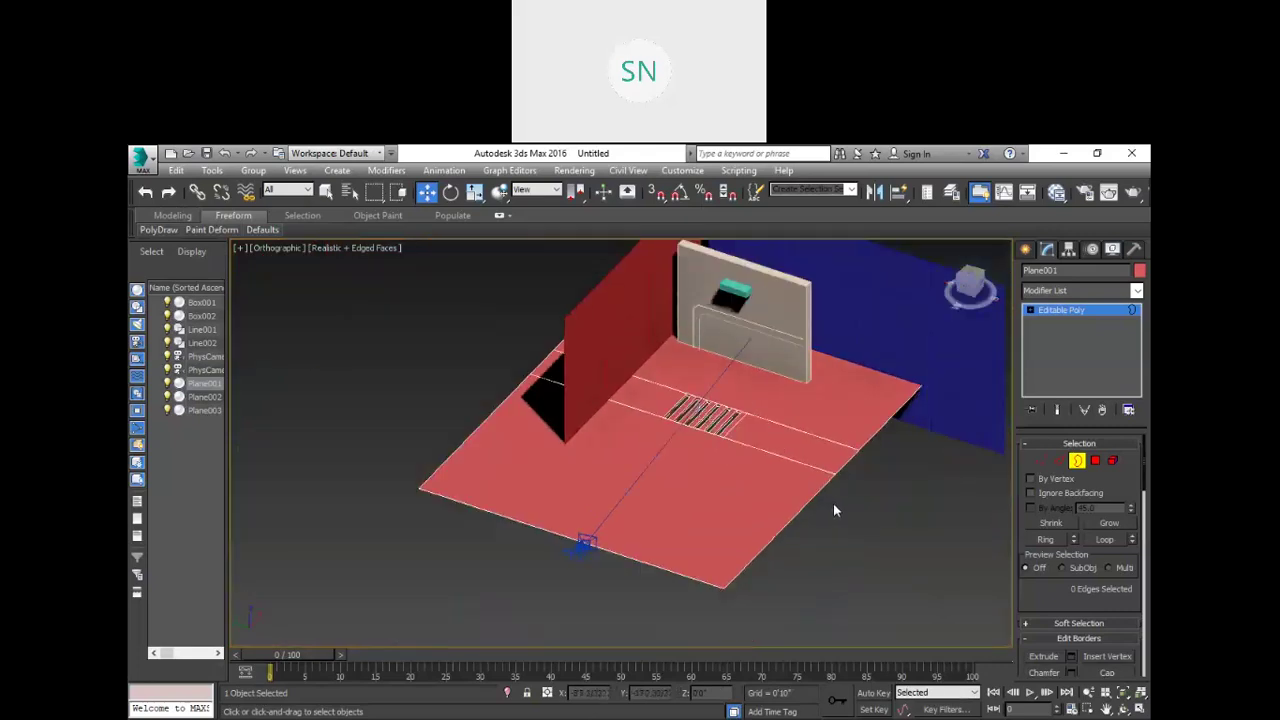
pyautogui.click(1066, 314)
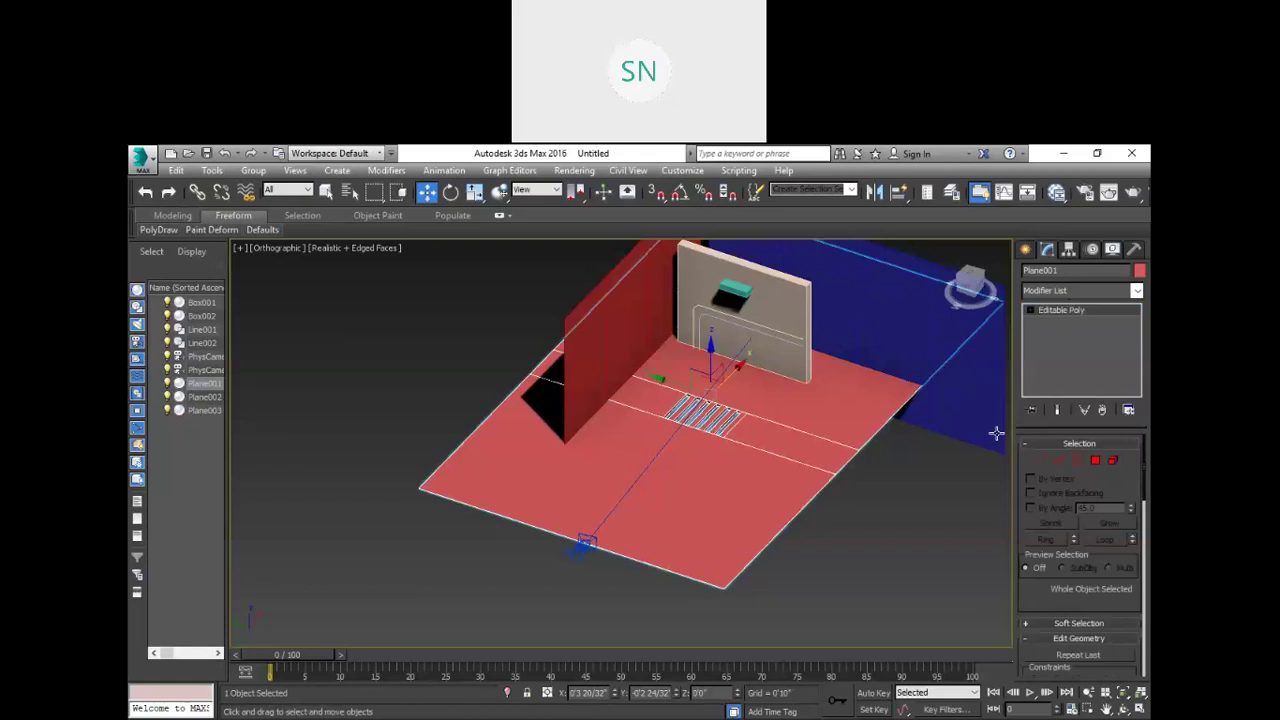
pyautogui.click(927, 513)
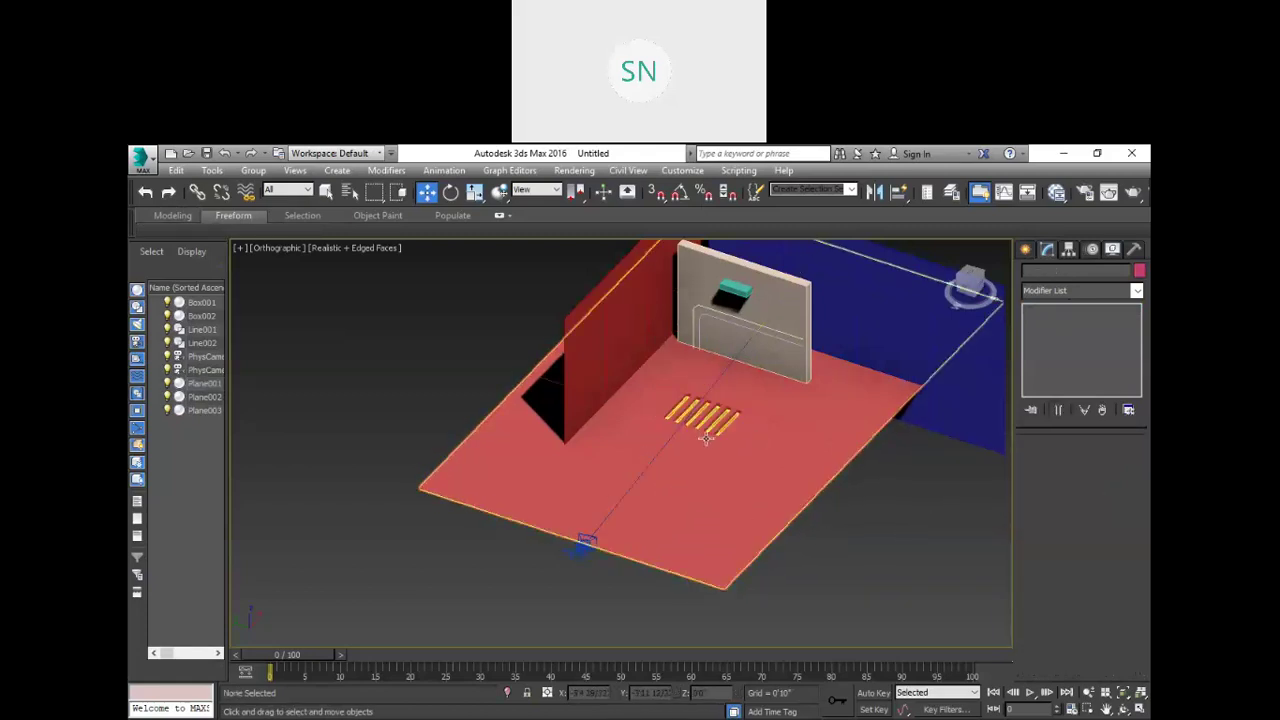
pyautogui.press('c')
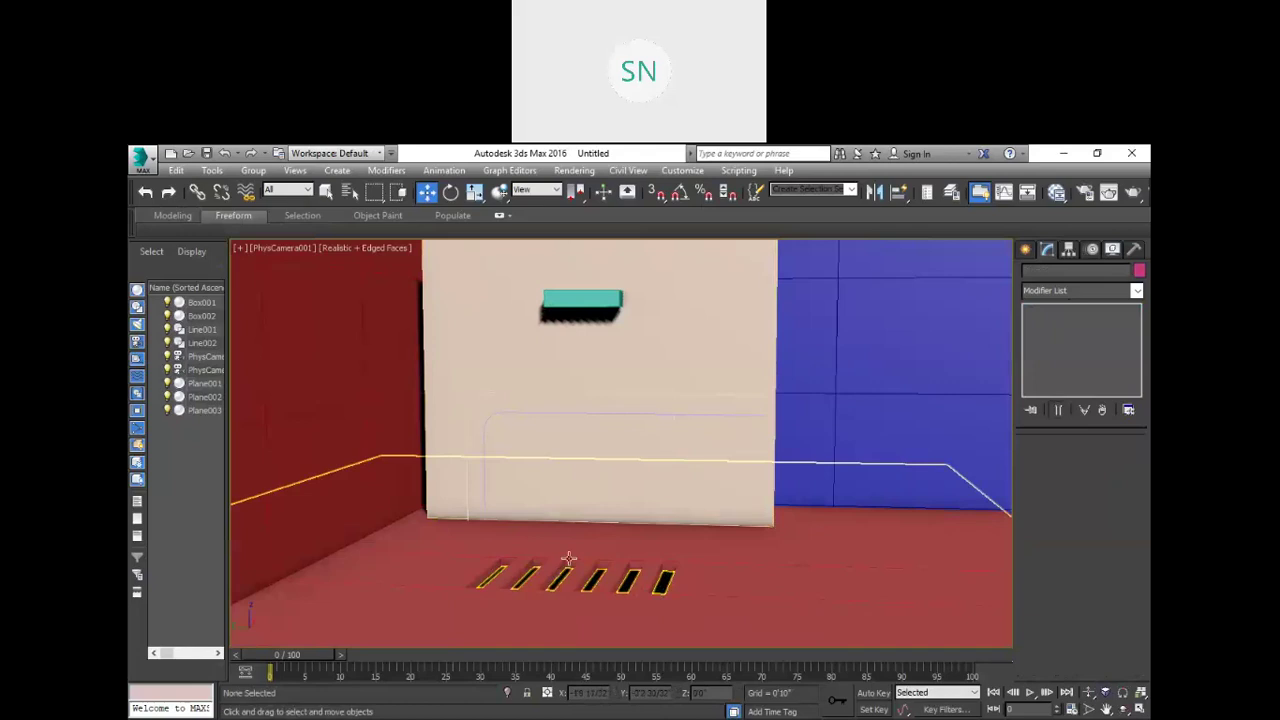
pyautogui.hotkey('ctrl', 'z')
pyautogui.click(377, 250)
pyautogui.click(430, 314)
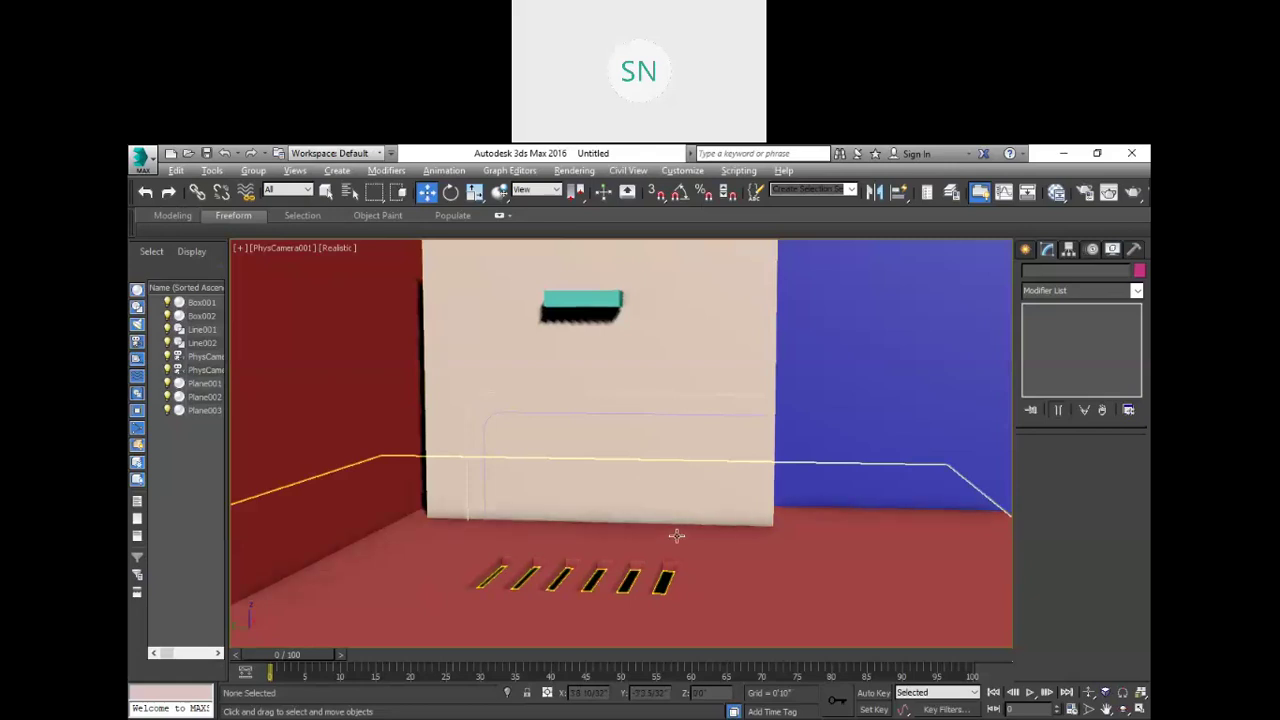
# Step: Return to the Perspective view, recentre the room, and pick Free Spot from the standard lights
pyautogui.press('p')
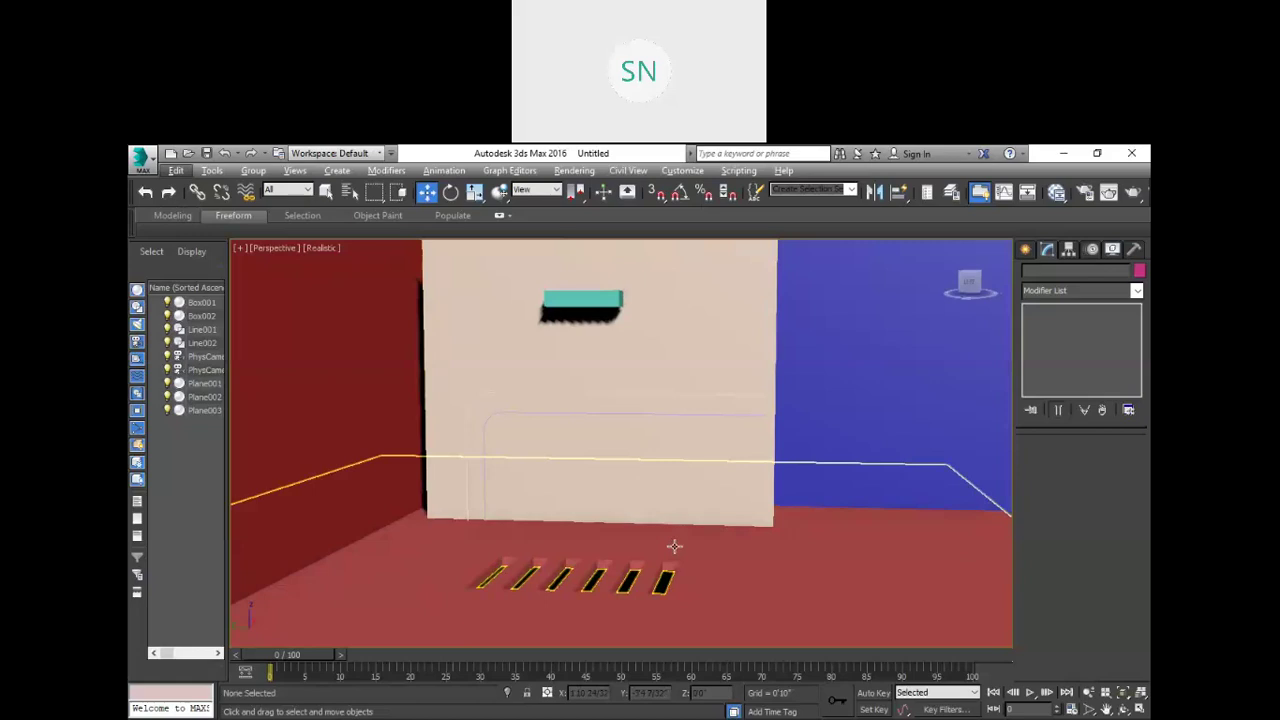
pyautogui.keyDown('alt'); pyautogui.moveTo(734, 483); pyautogui.dragTo(651, 400, button='middle'); pyautogui.keyUp('alt')
pyautogui.scroll(-5, 646, 457)
pyautogui.moveTo(613, 487); pyautogui.dragTo(657, 481, button='middle')
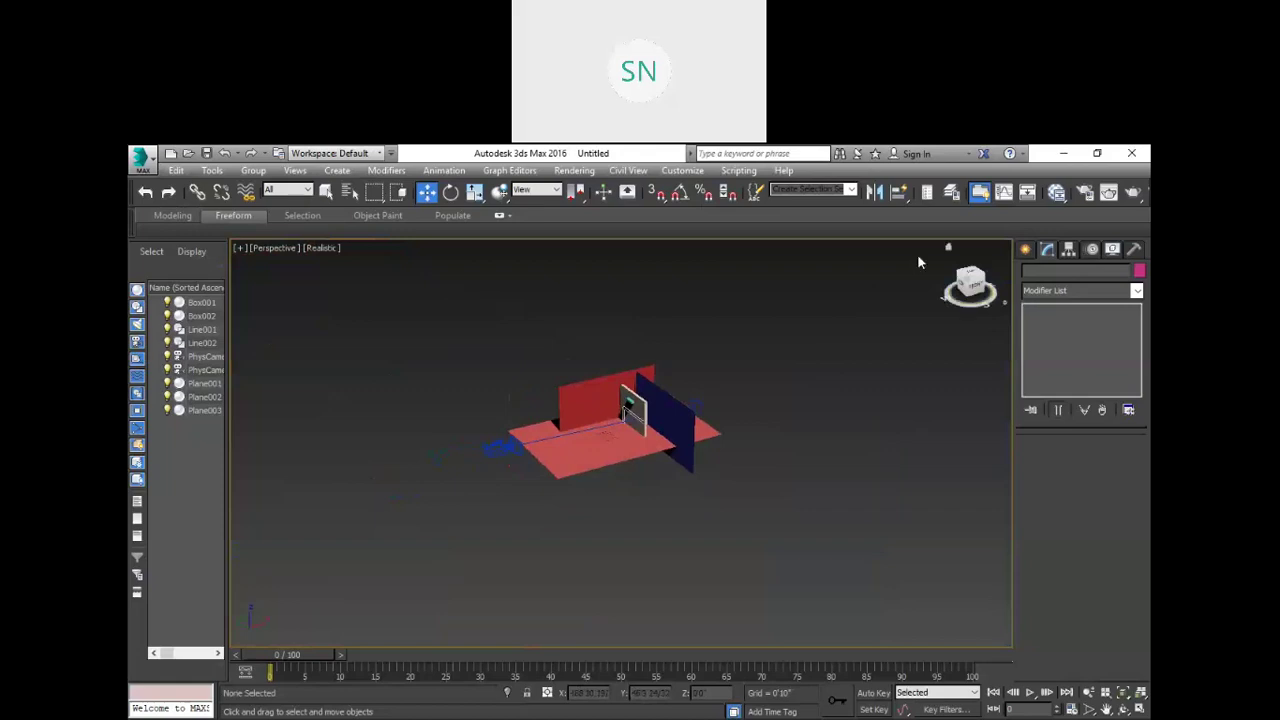
pyautogui.click(1025, 250)
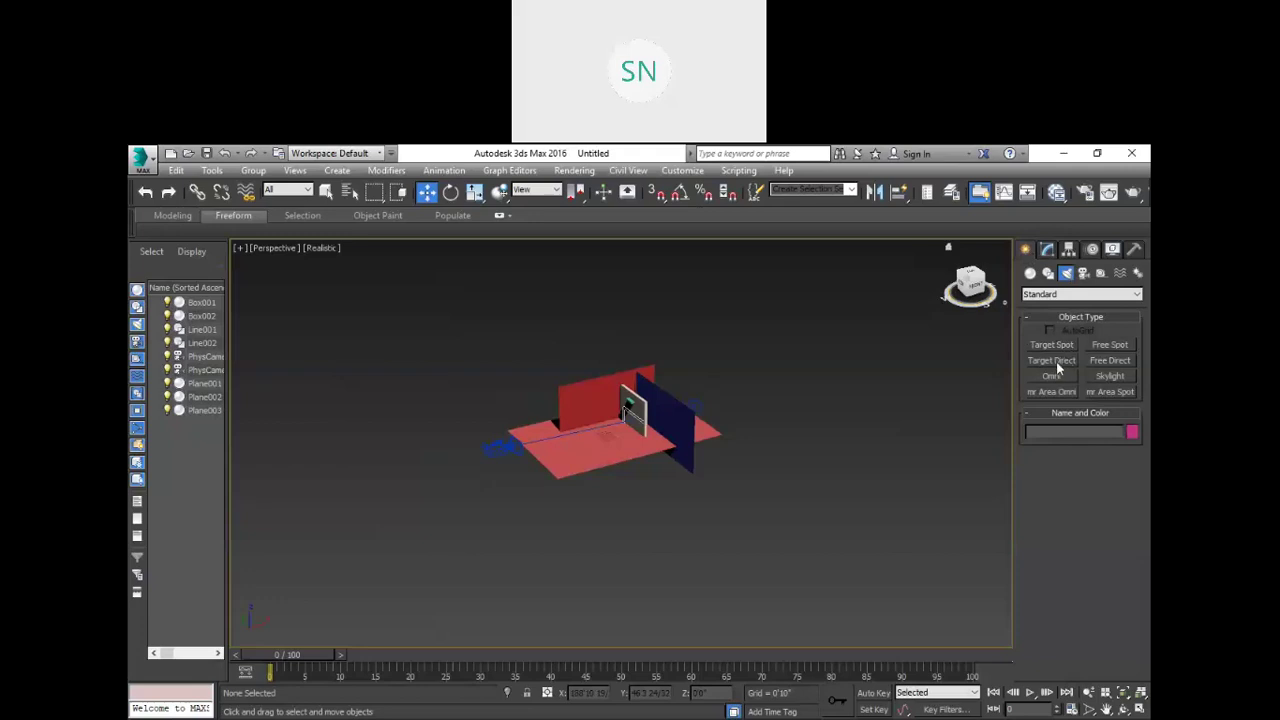
pyautogui.click(1108, 346)
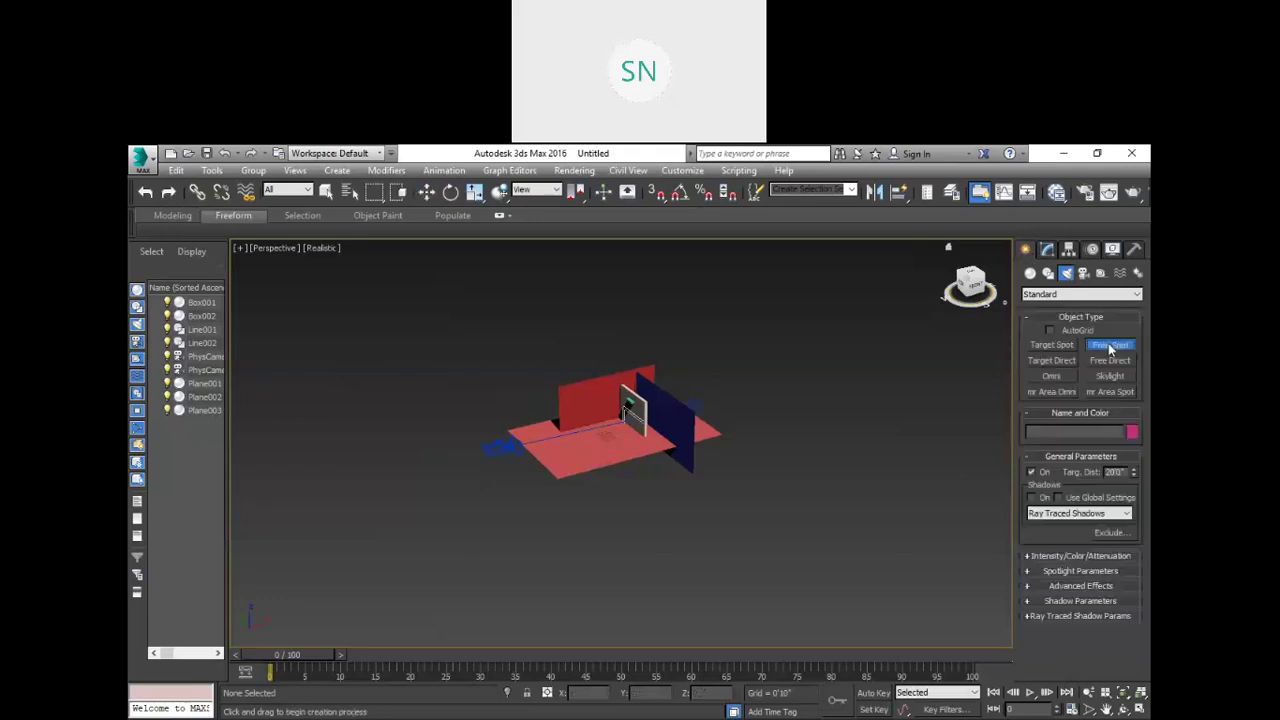
# Step: Place free spotlight Fspot001 below the room, then deselect it
pyautogui.click(619, 490)
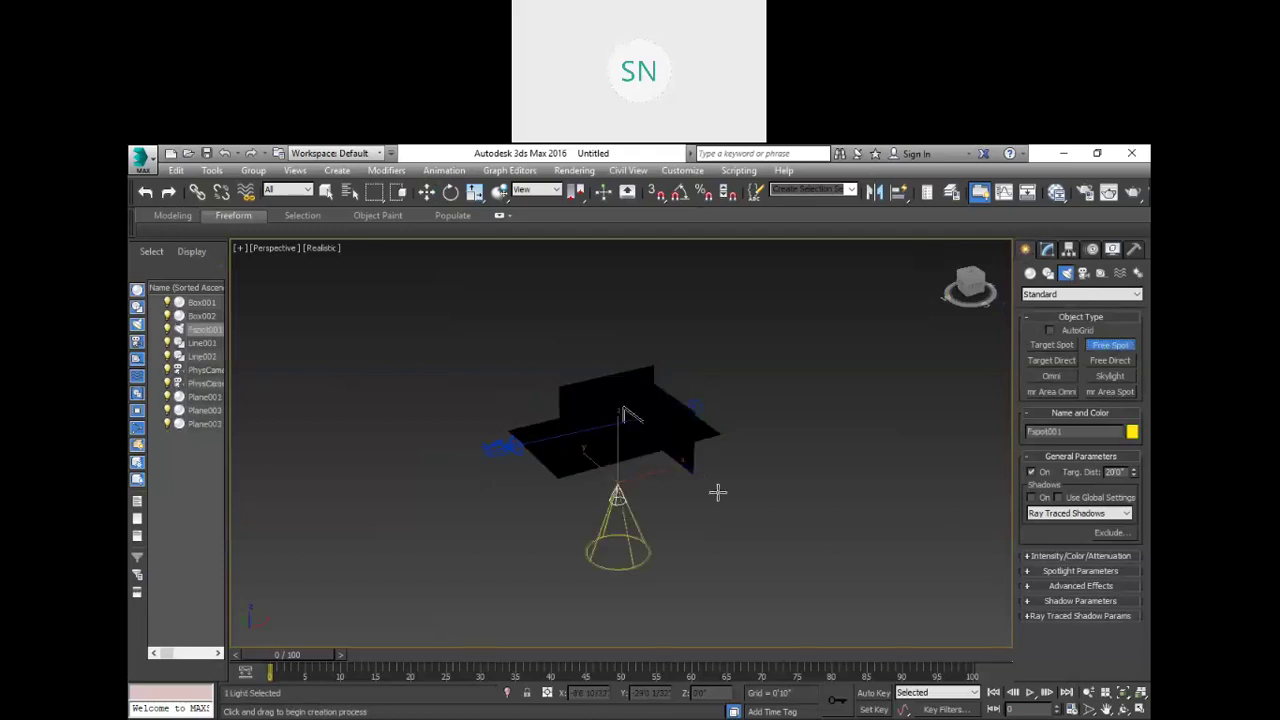
pyautogui.press('w')
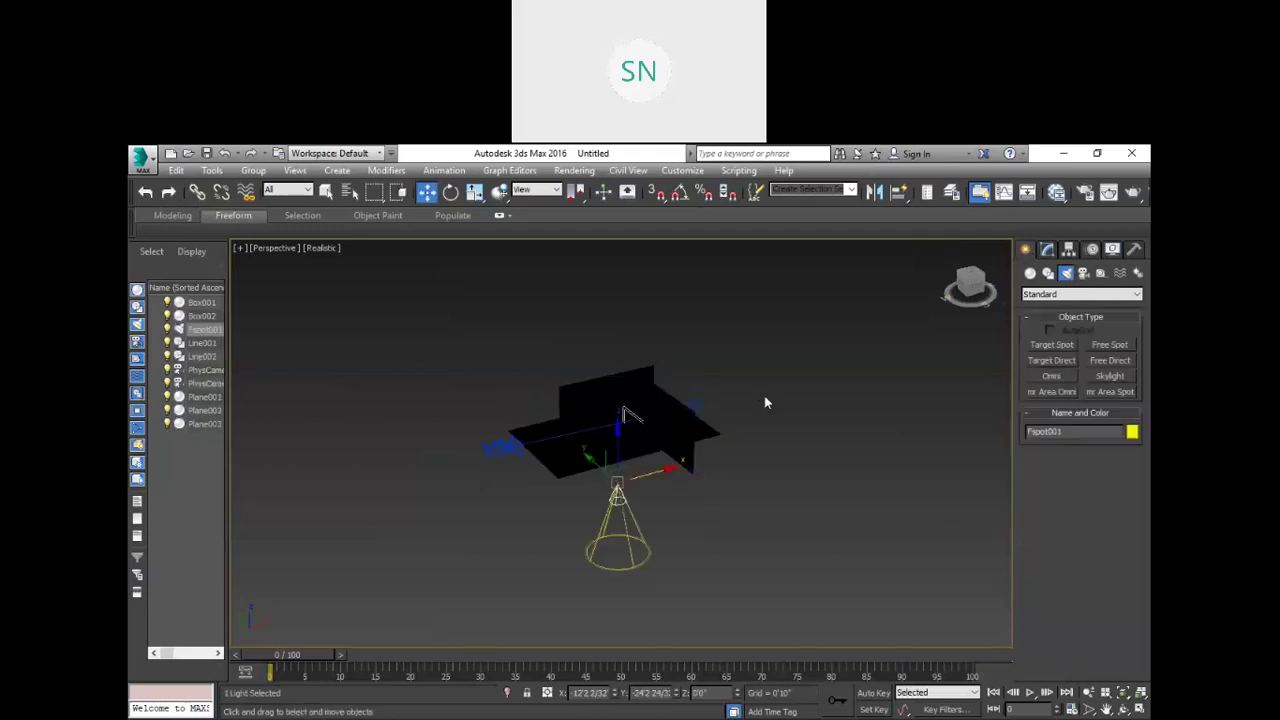
pyautogui.click(980, 293)
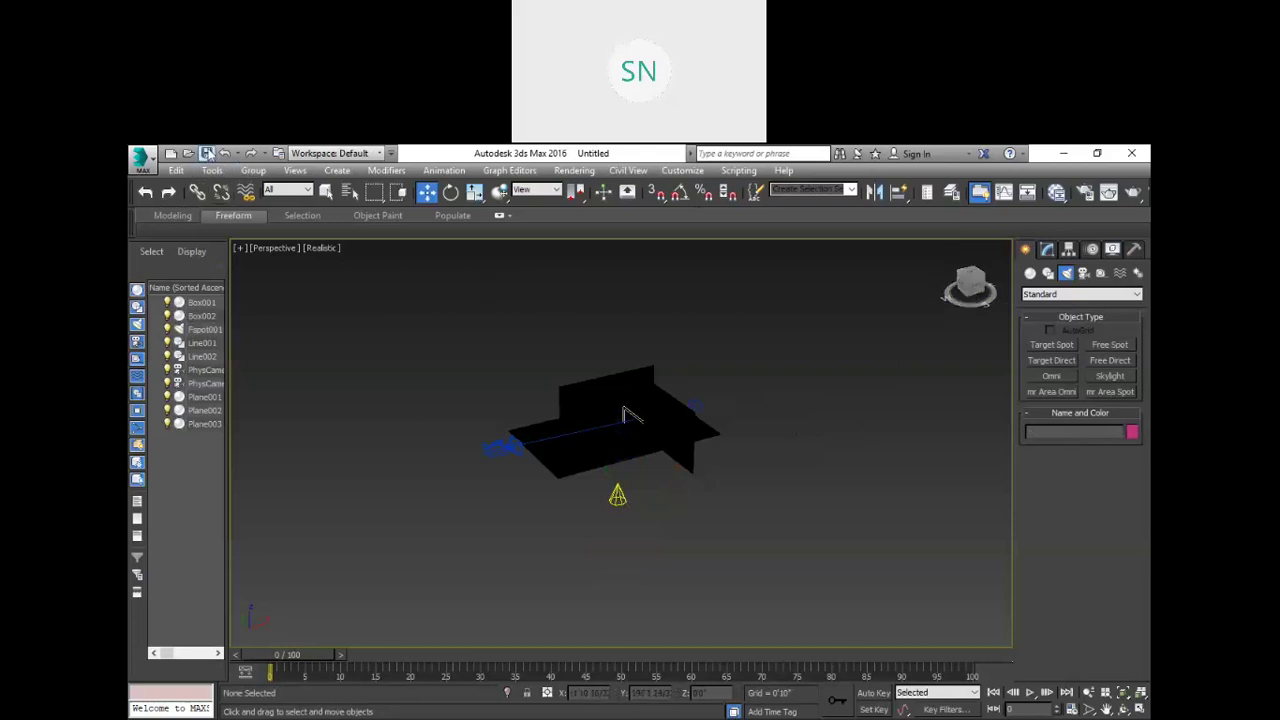
pyautogui.hotkey('ctrl', 's')
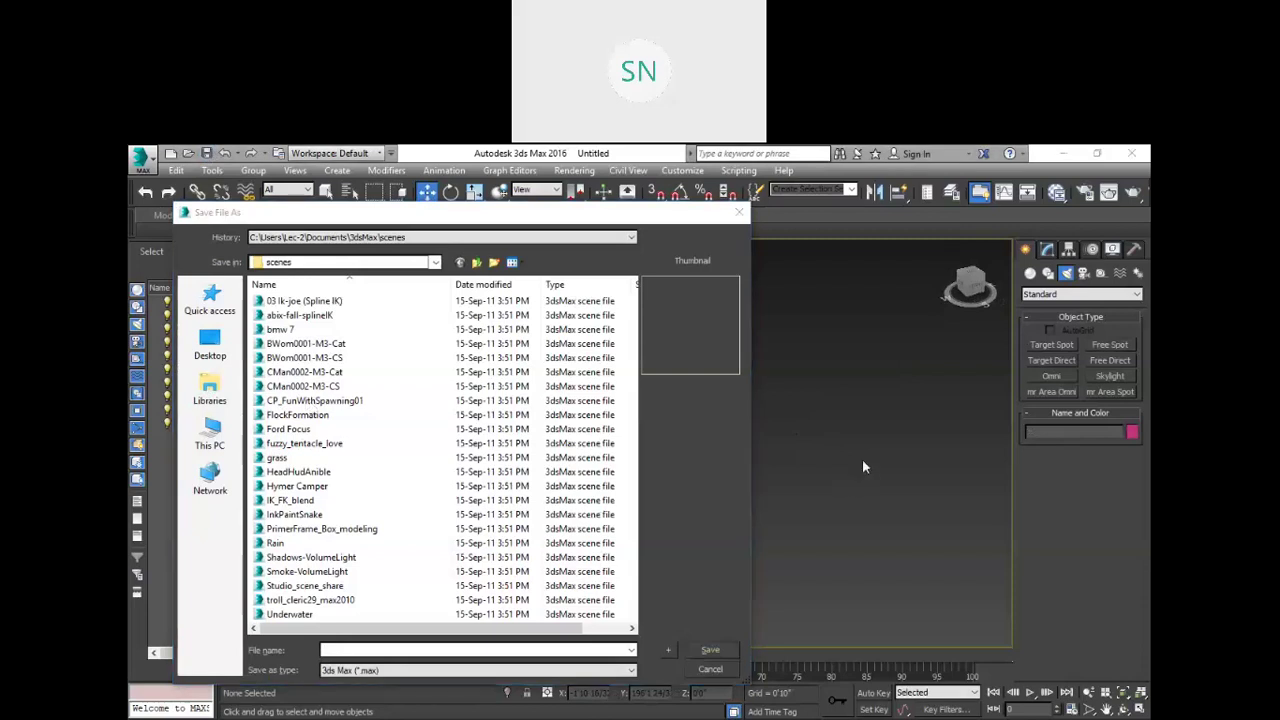
# Step: Save the scene to the Desktop as asdfg.max and dismiss the Welcome Screen
pyautogui.click(210, 345)
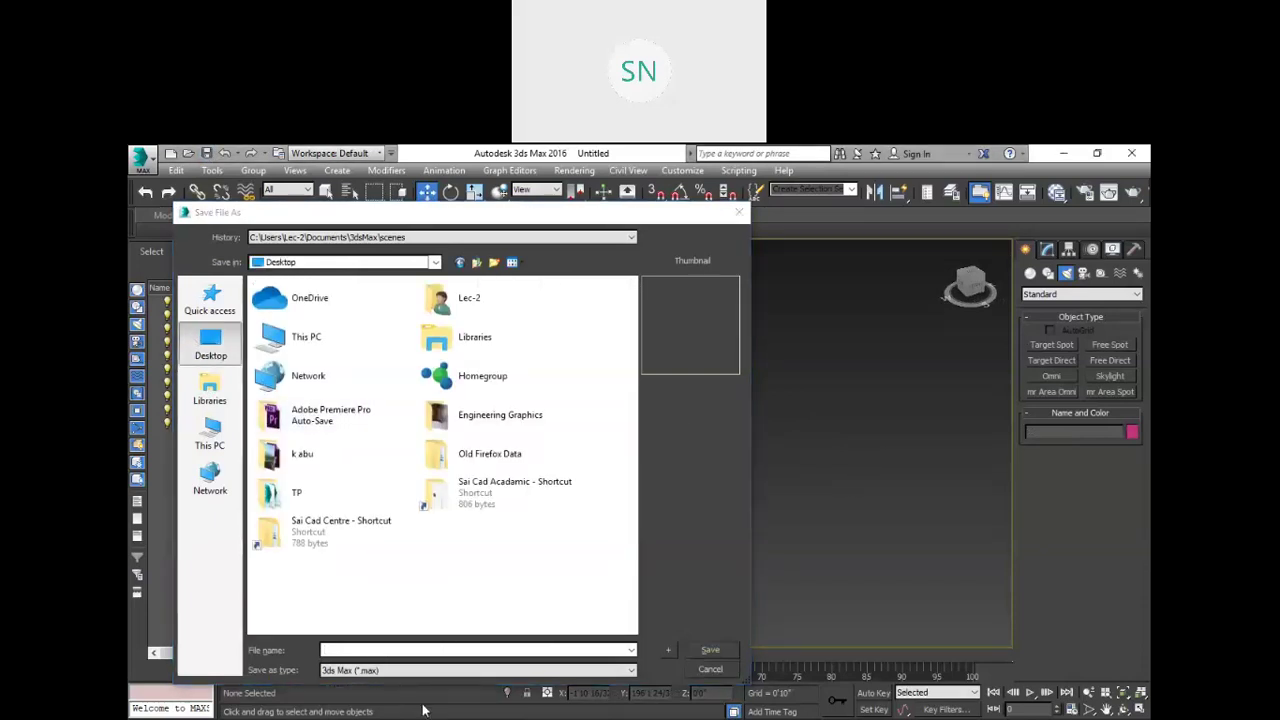
pyautogui.click(395, 650)
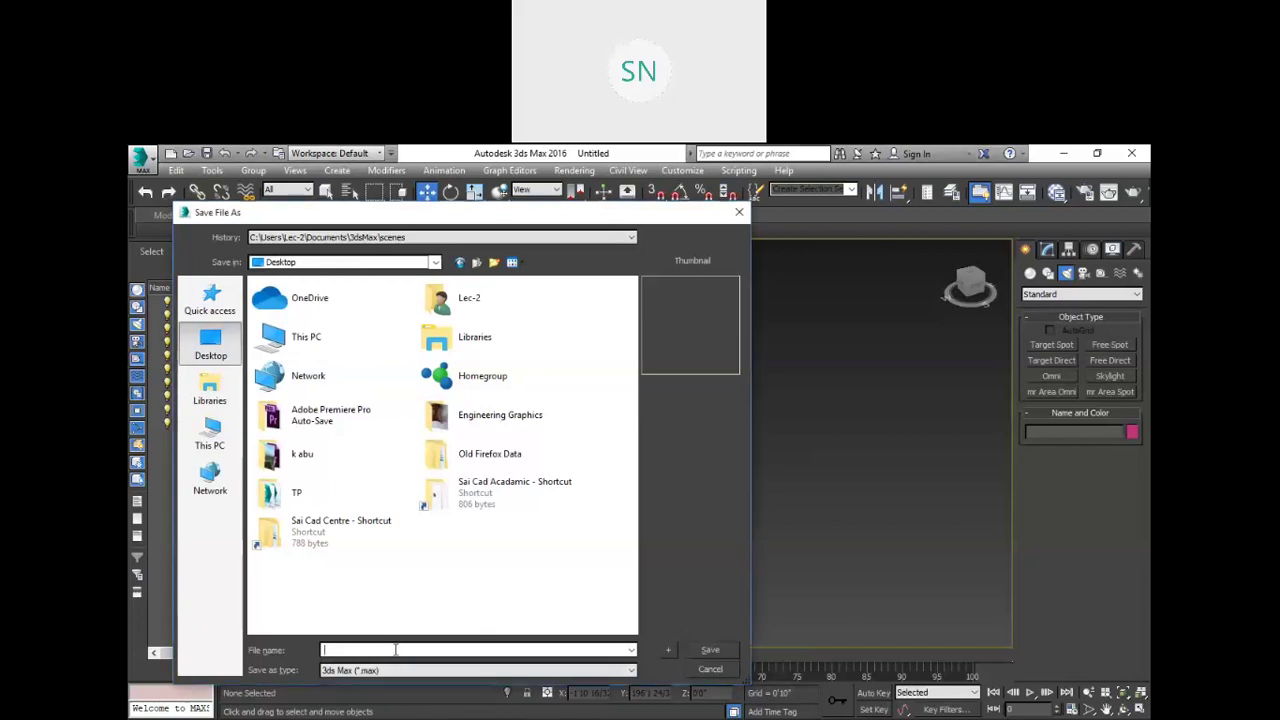
pyautogui.write('asdfg')
pyautogui.click(715, 651)
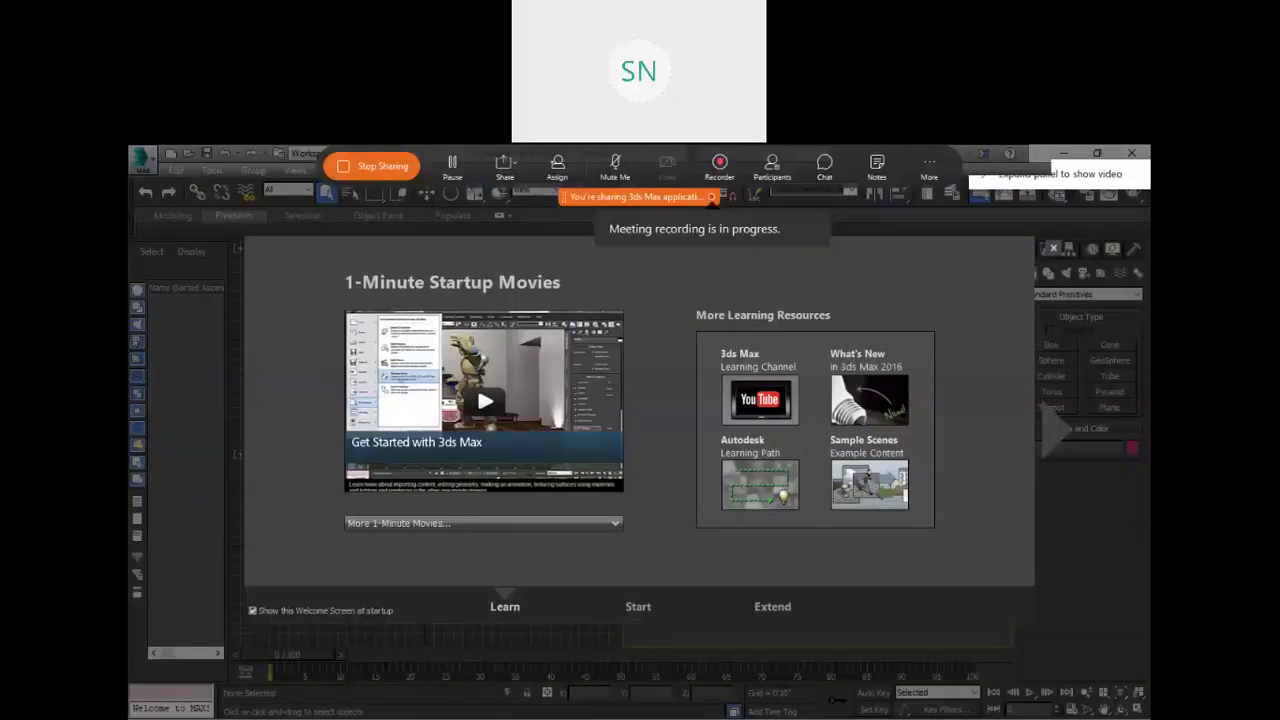
pyautogui.press('Escape')
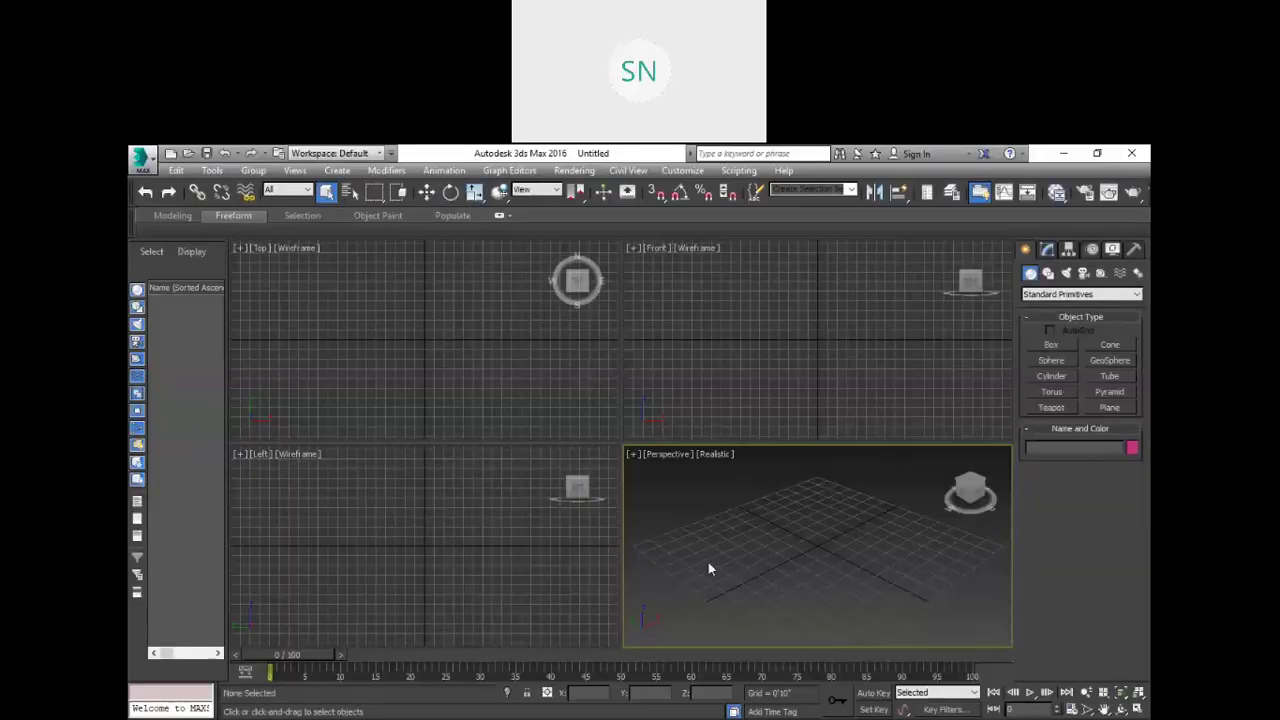
# Step: Add a Lens Effects render effect in Environment and Effects
pyautogui.press('8')
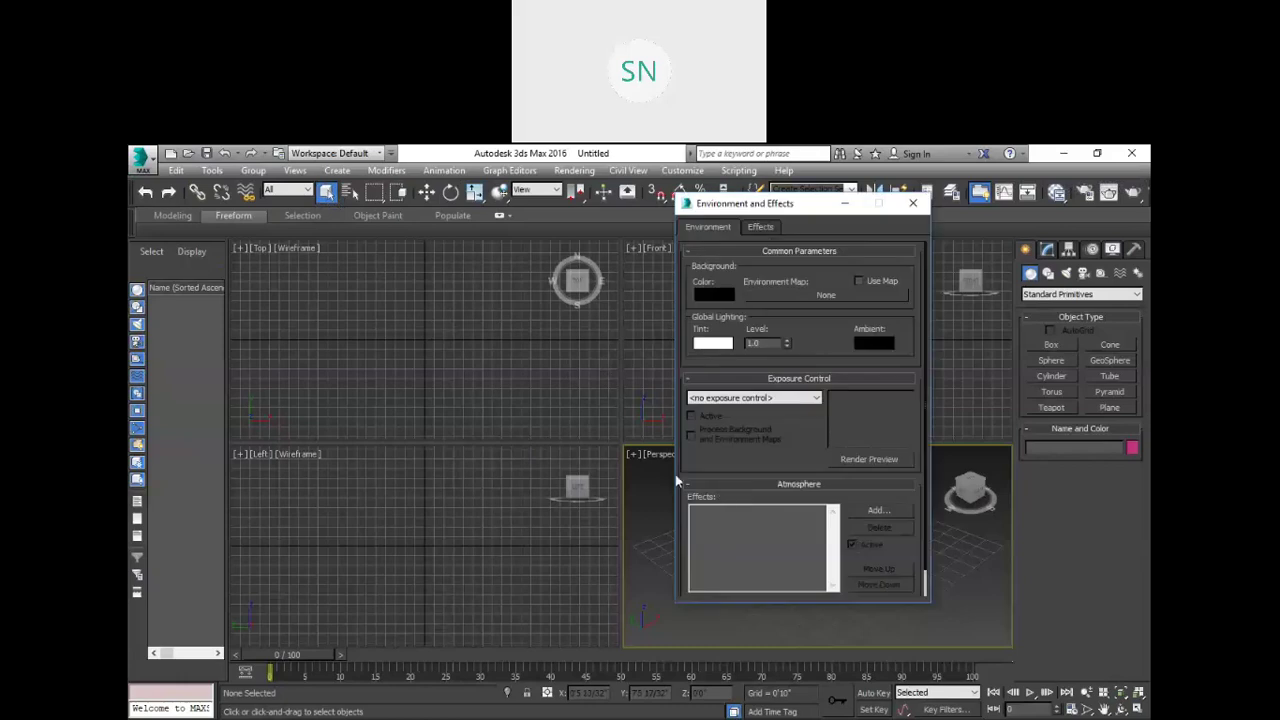
pyautogui.click(760, 228)
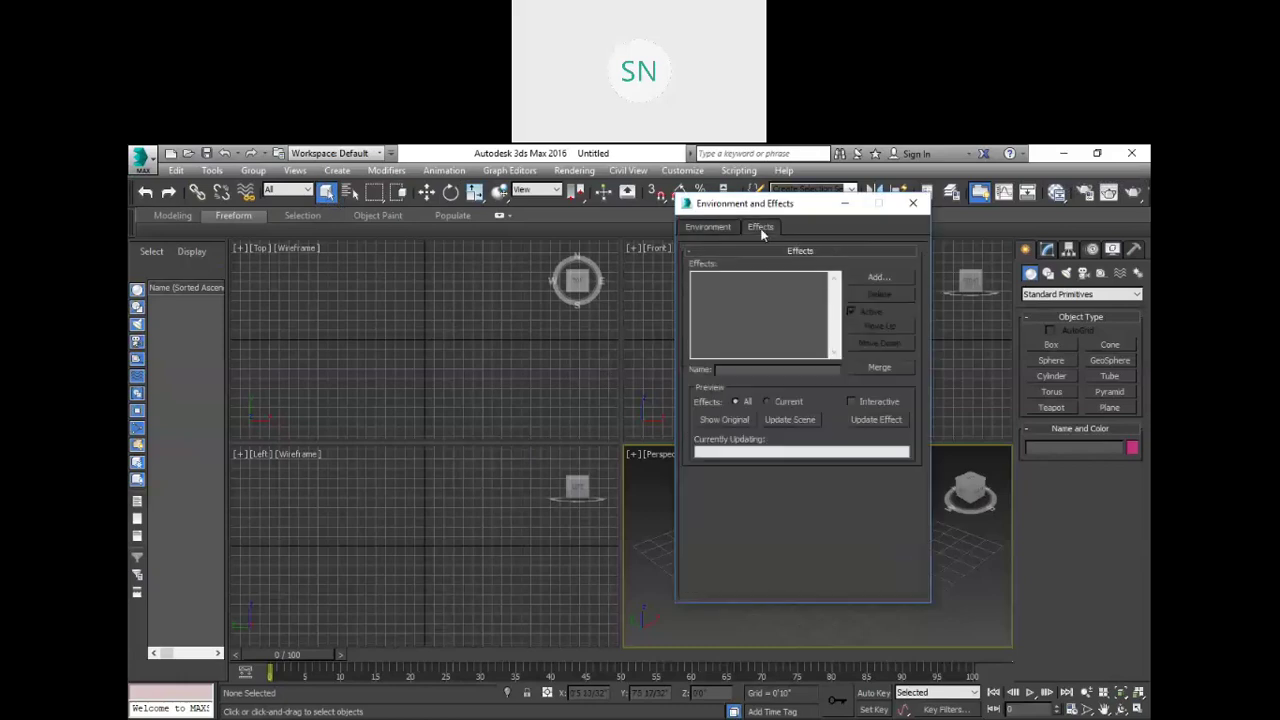
pyautogui.click(873, 278)
pyautogui.click(711, 260)
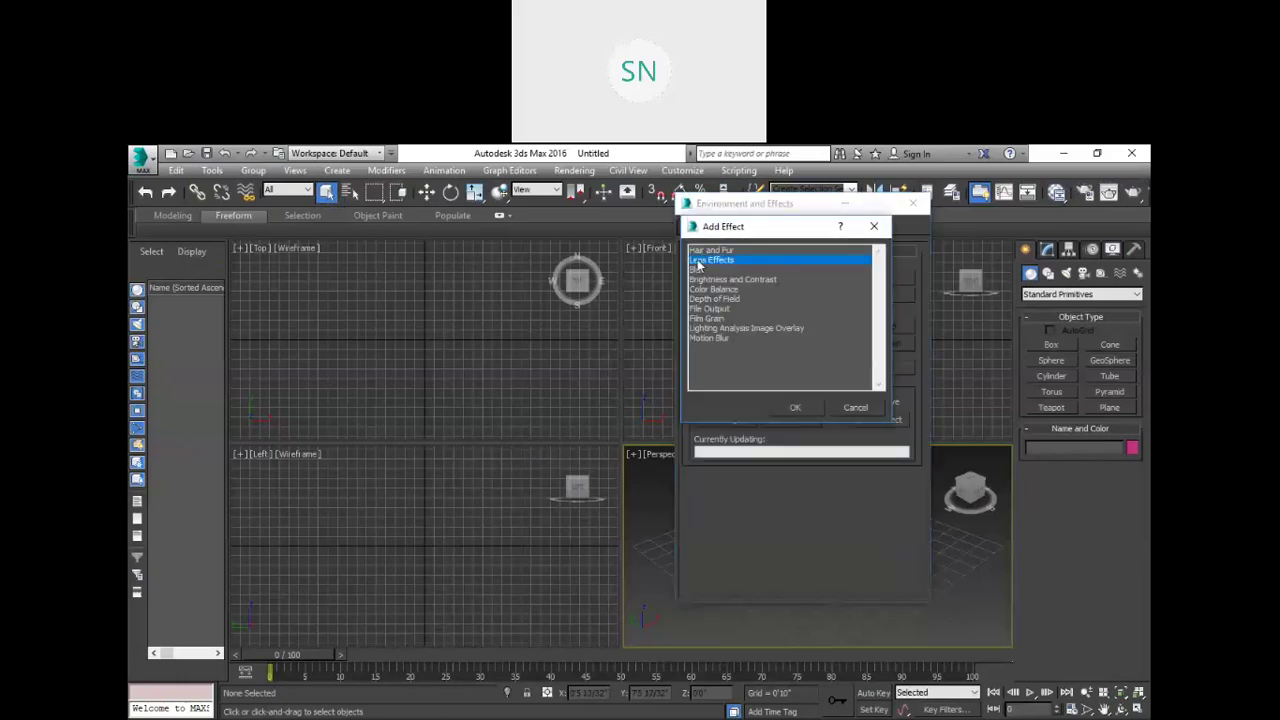
pyautogui.click(795, 407)
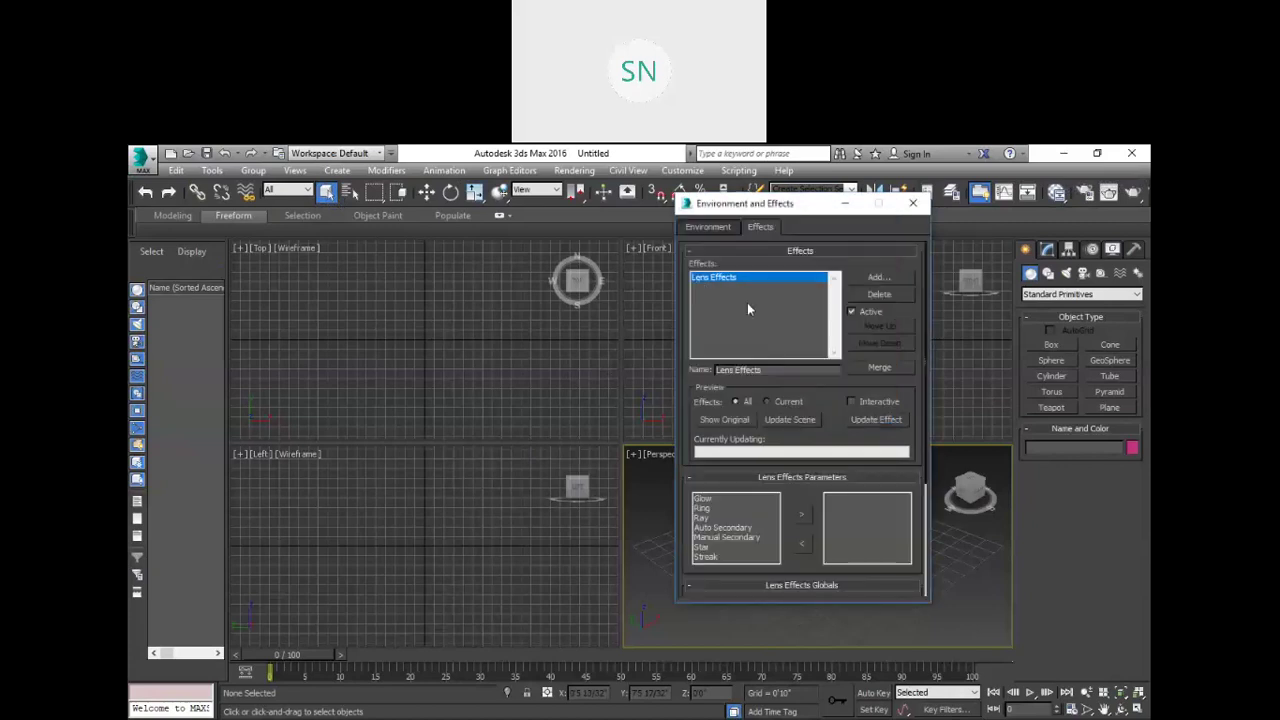
# Step: Compare the Star and Ray lens elements, then close the effects settings
pyautogui.click(716, 548)
pyautogui.click(702, 519)
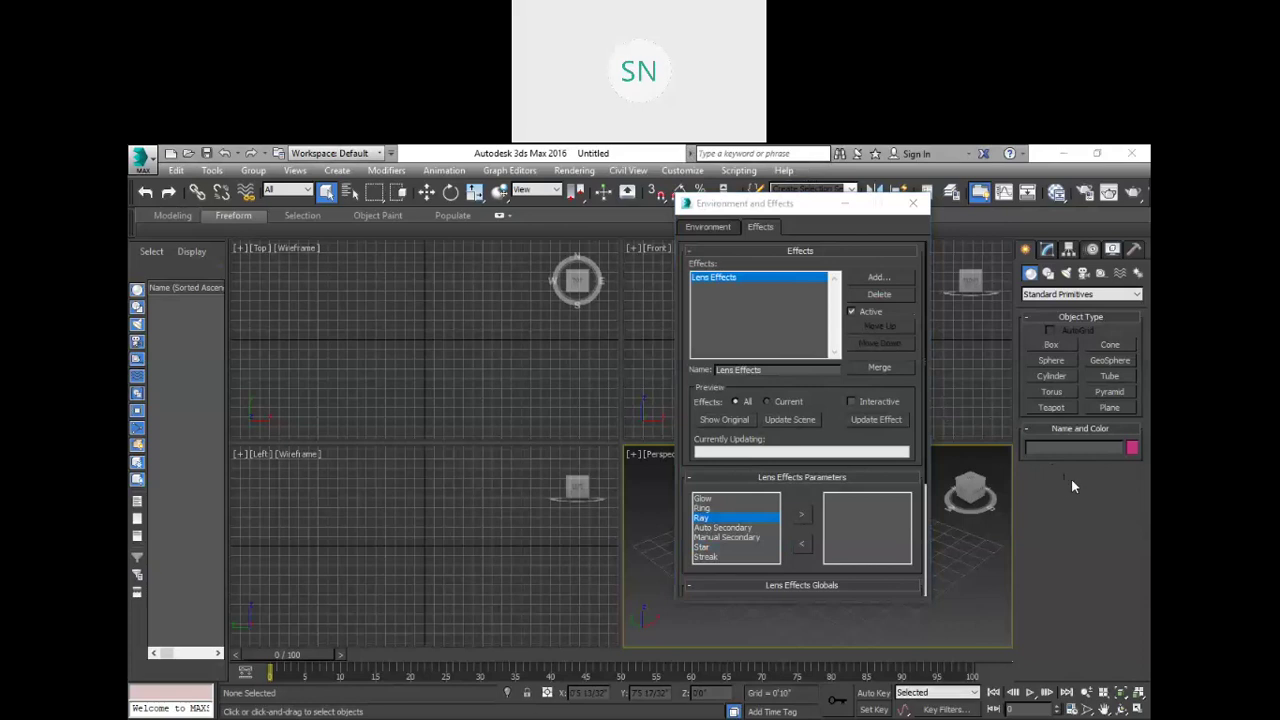
pyautogui.click(703, 549)
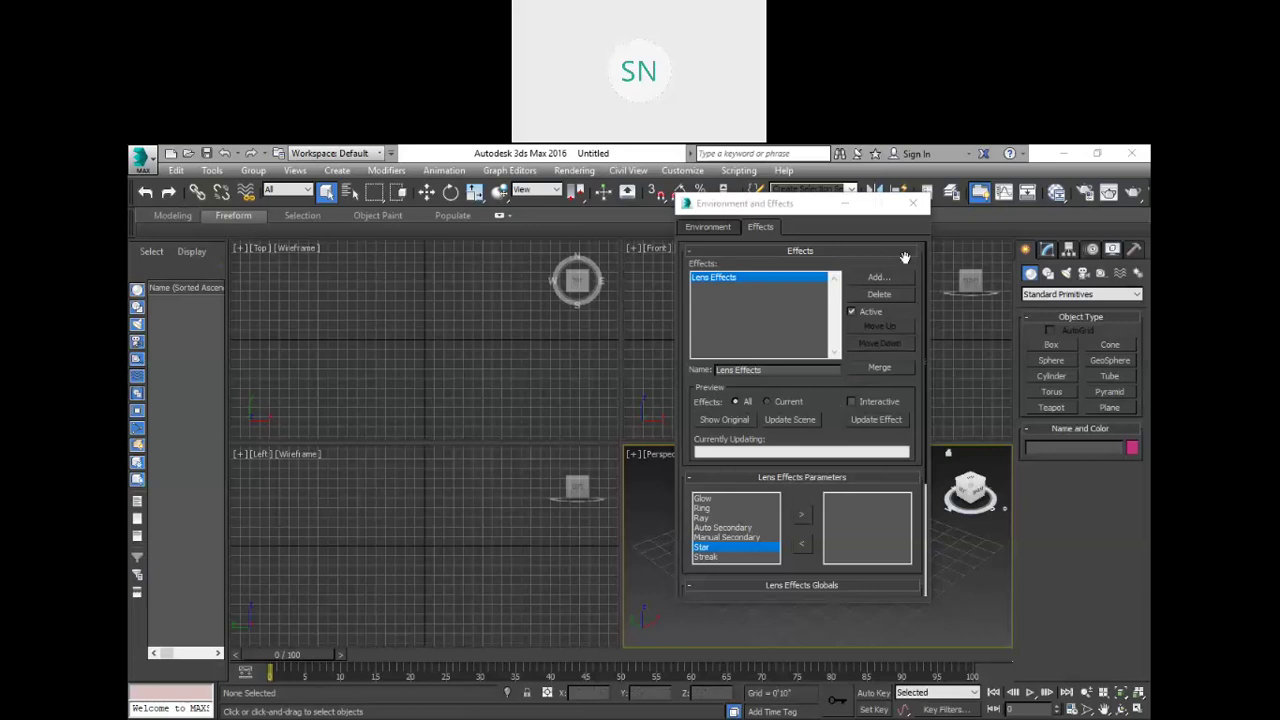
pyautogui.click(912, 203)
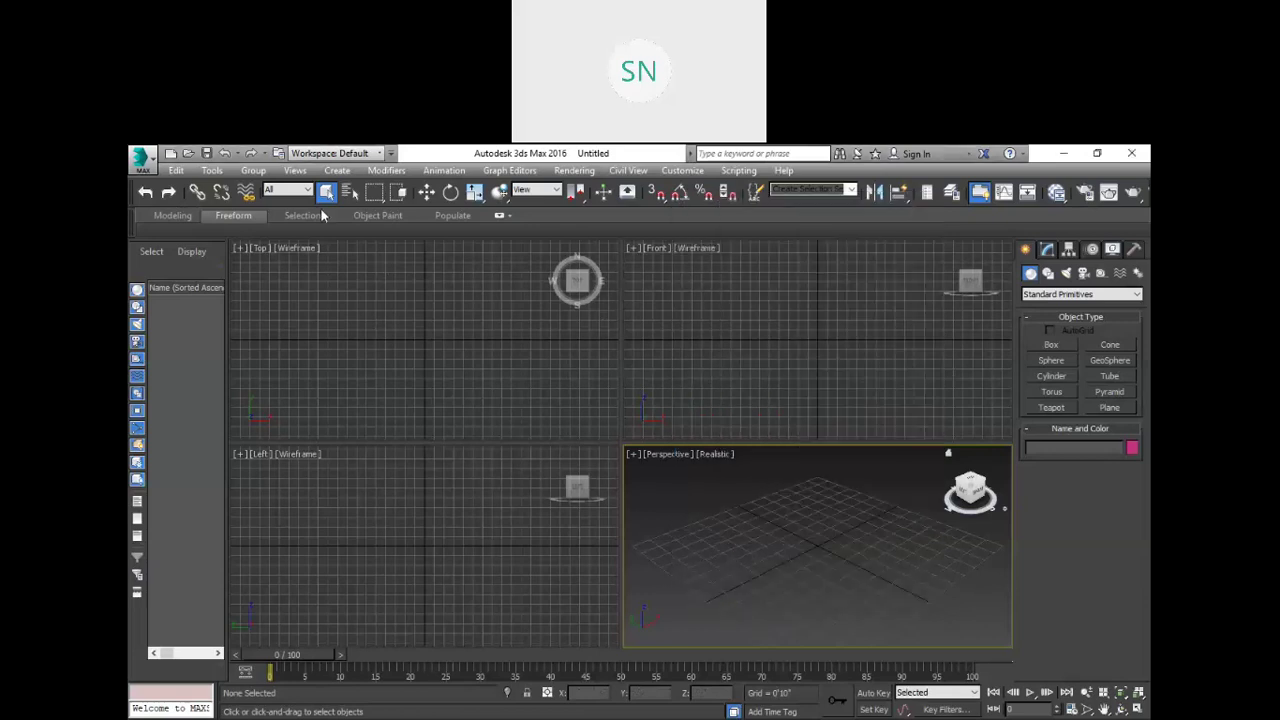
# Step: Reopen Desktop\asdfg.max without saving the current scene
pyautogui.click(189, 155)
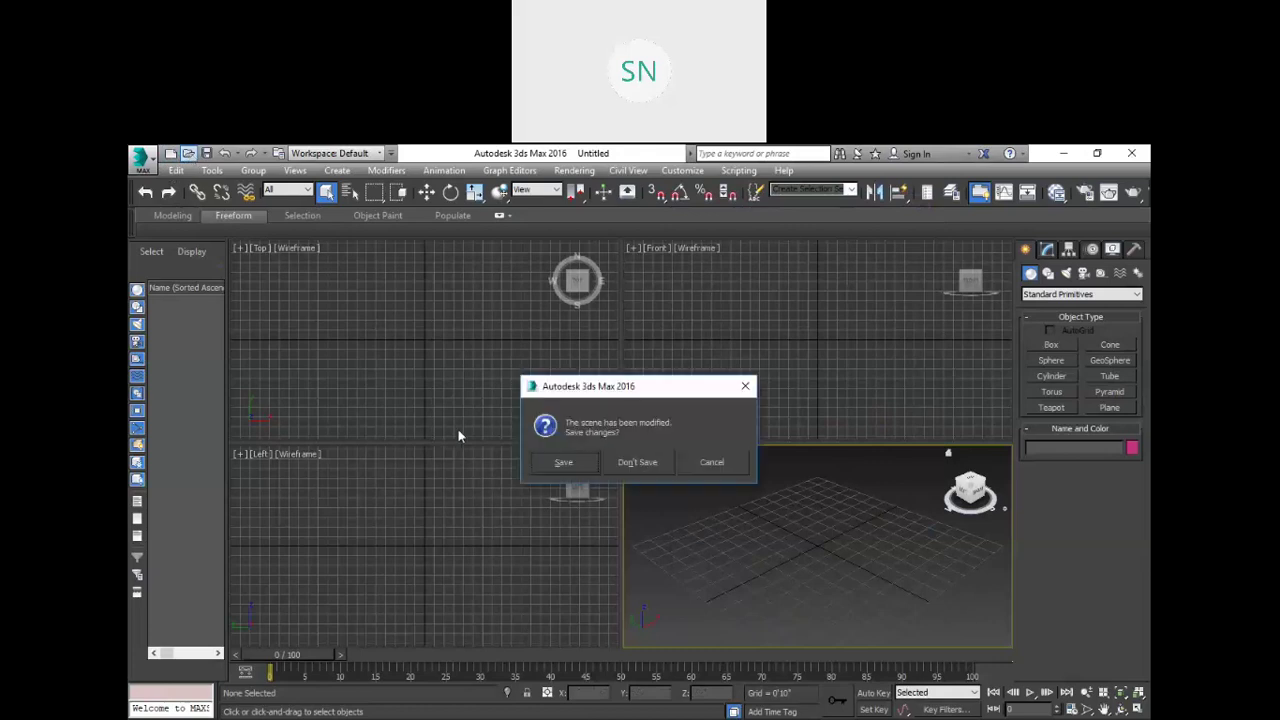
pyautogui.click(643, 460)
pyautogui.click(210, 343)
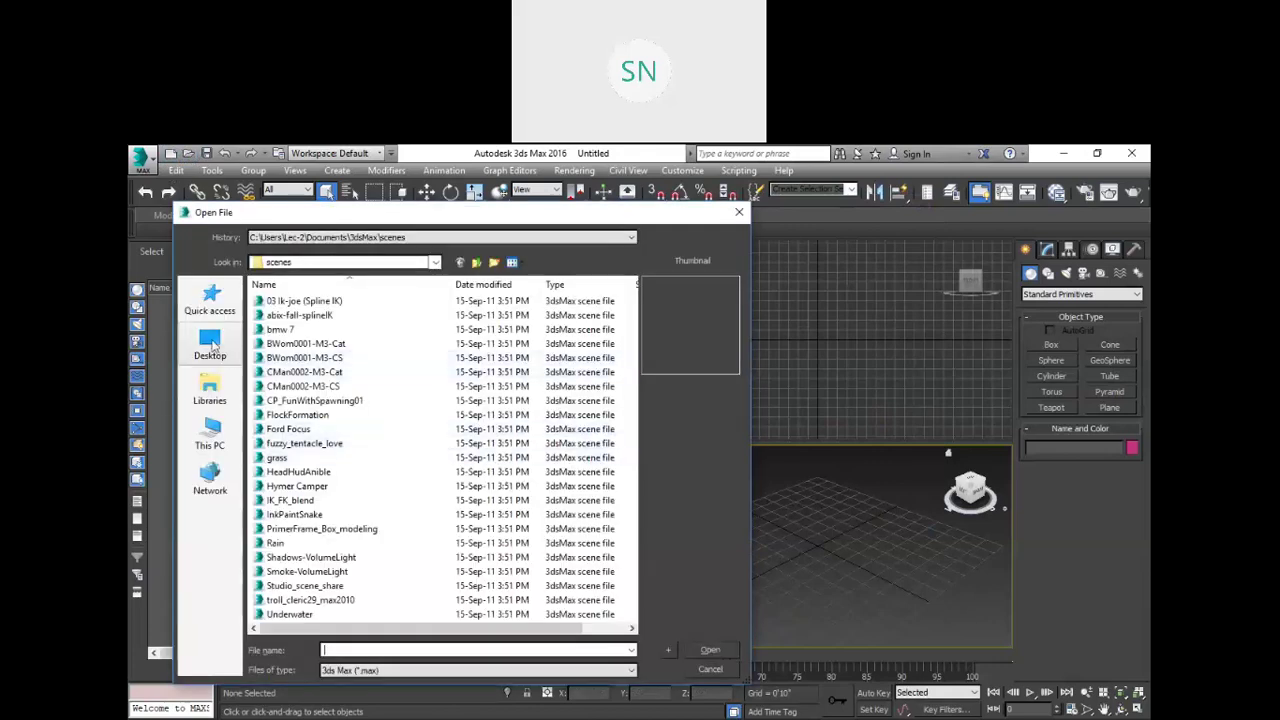
pyautogui.click(469, 490)
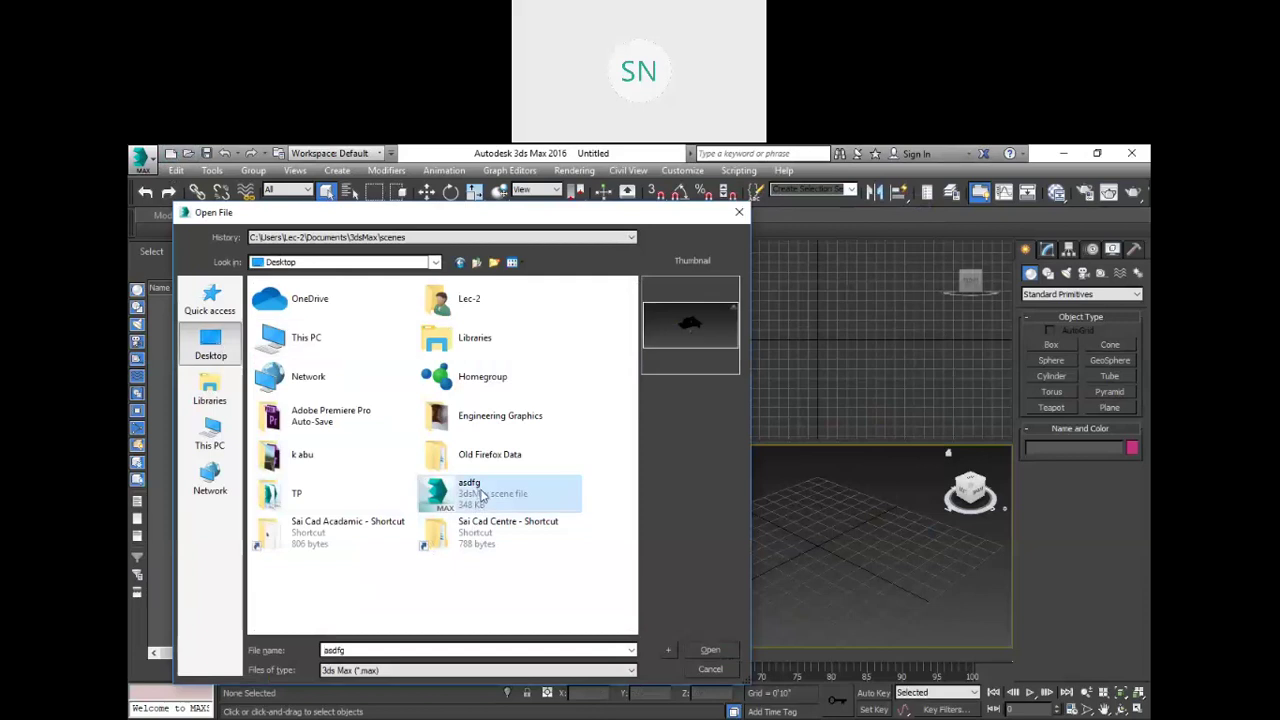
pyautogui.click(719, 653)
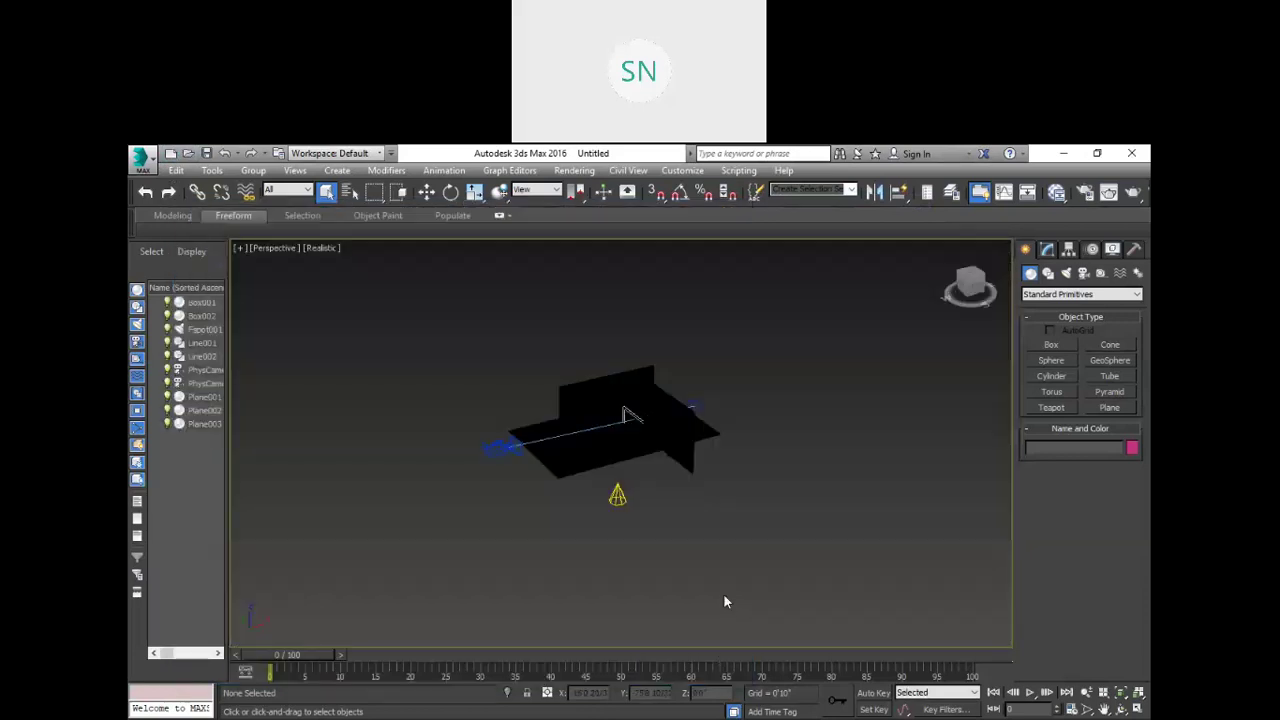
# Step: Rotate Fspot001 to -180 on Y so its cone points upward
pyautogui.click(618, 494)
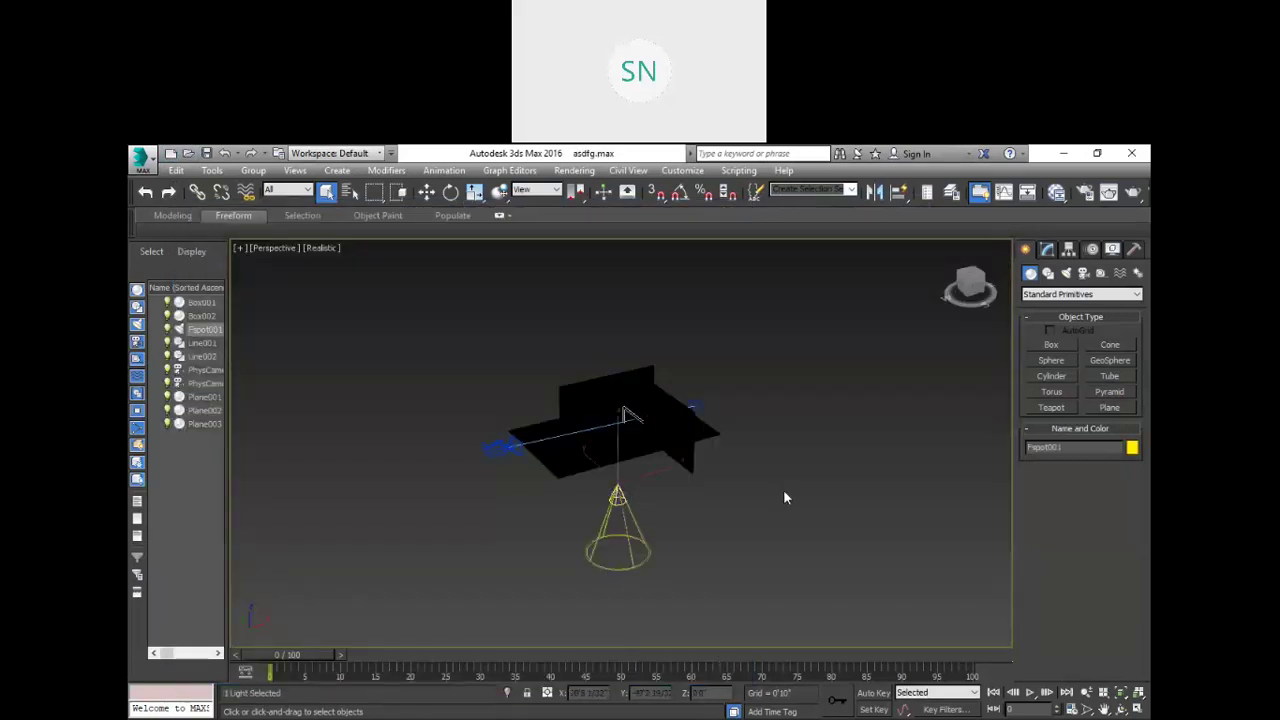
pyautogui.moveTo(968, 288); pyautogui.dragTo(942, 319)
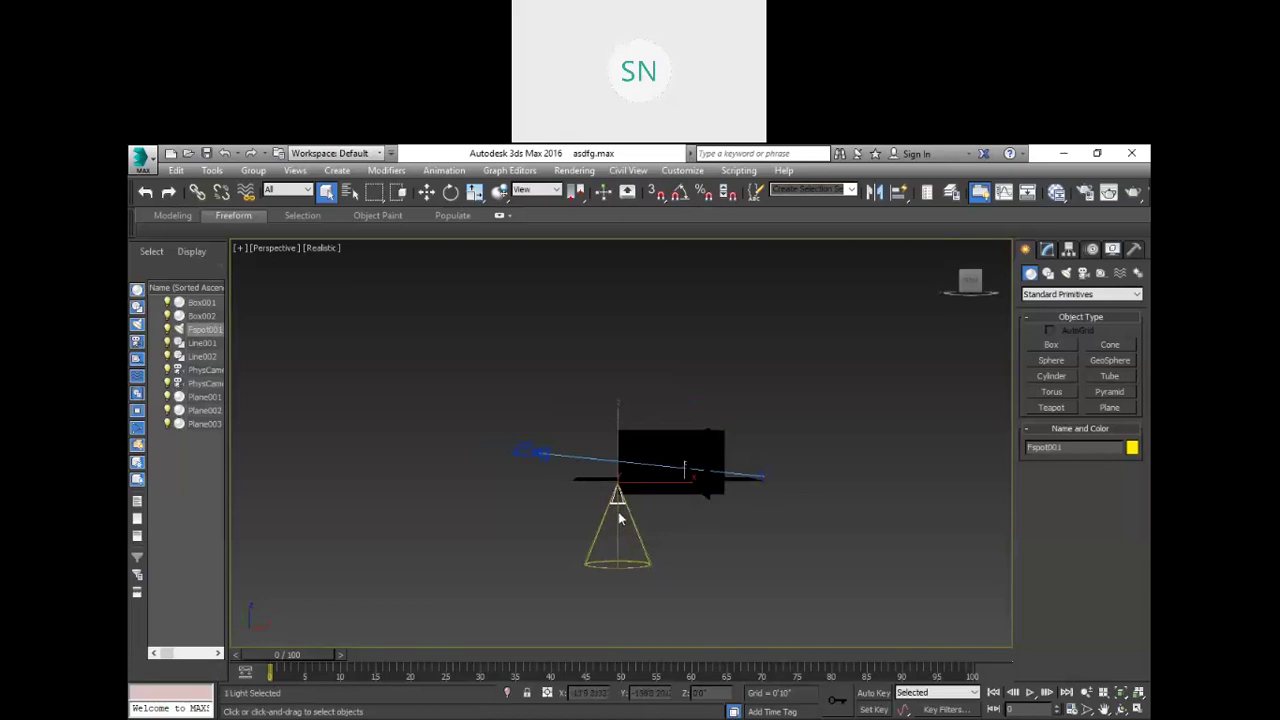
pyautogui.press('e')
pyautogui.moveTo(678, 519); pyautogui.dragTo(510, 505)
pyautogui.doubleClick(652, 693)
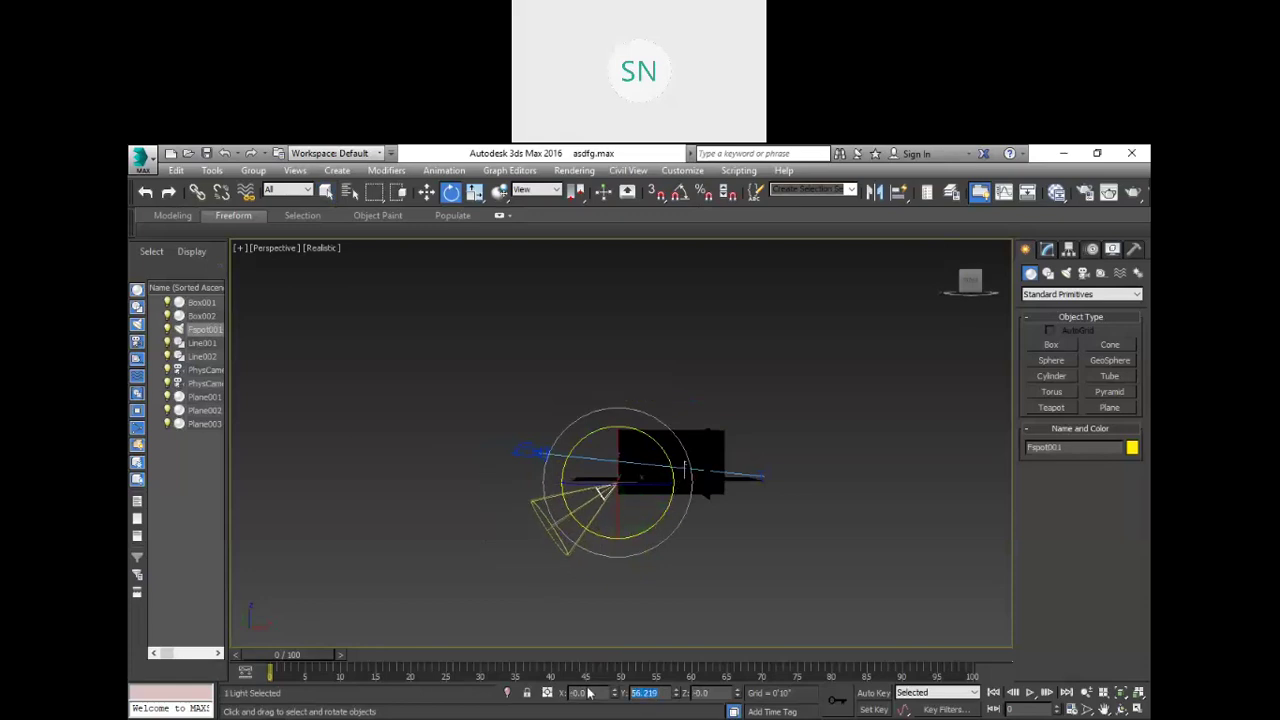
pyautogui.write('-180')
pyautogui.press('Return')
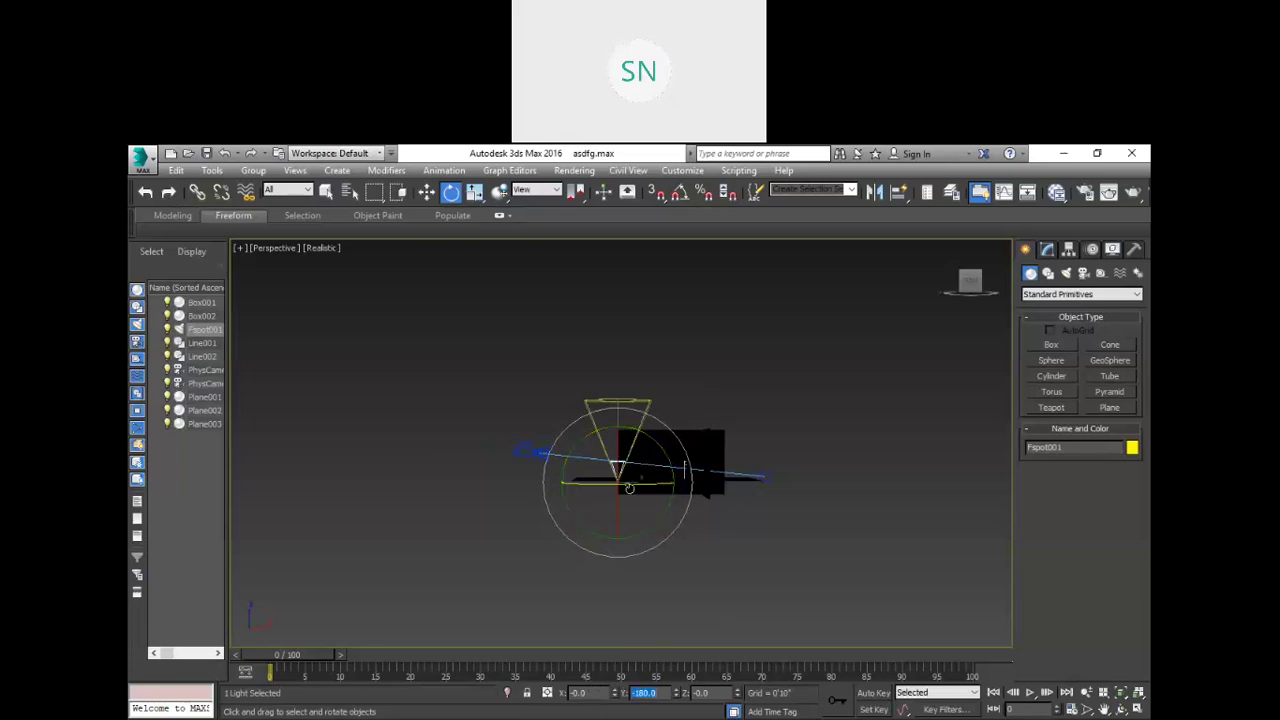
# Step: Move Fspot001 down and to the right beneath the room
pyautogui.click(503, 497)
pyautogui.press('w')
pyautogui.click(618, 470)
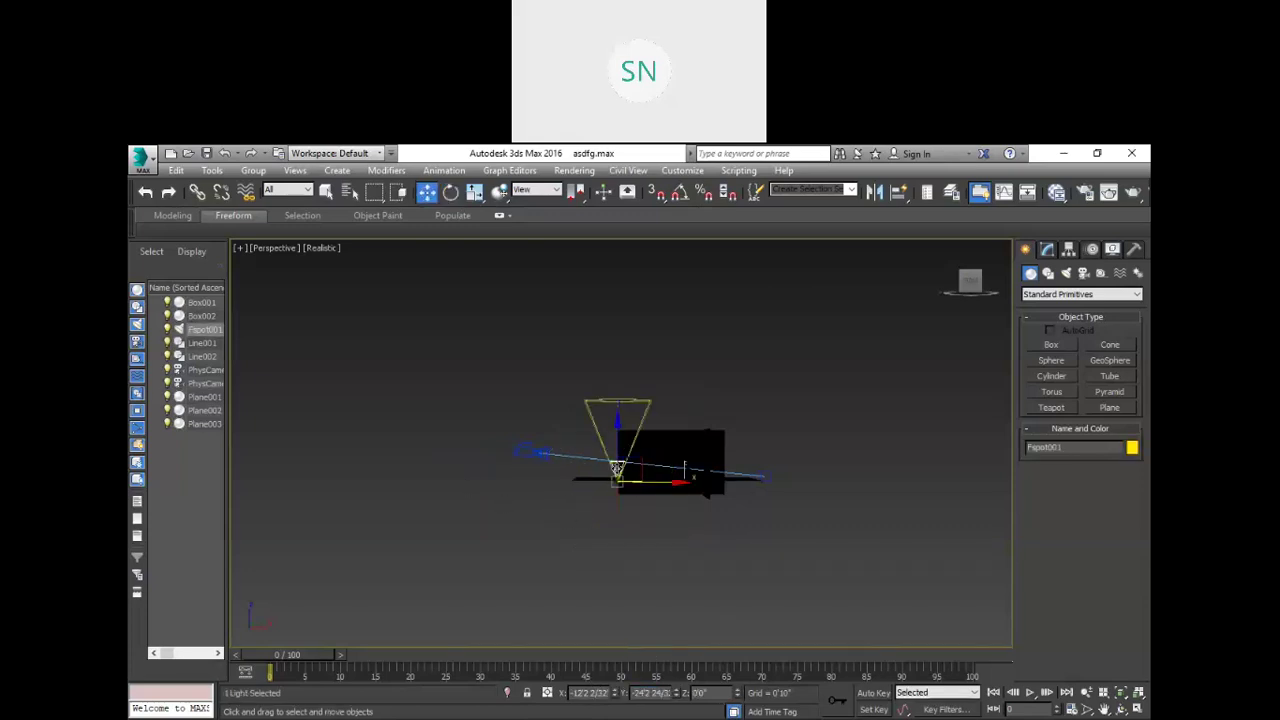
pyautogui.moveTo(619, 420); pyautogui.dragTo(720, 540)
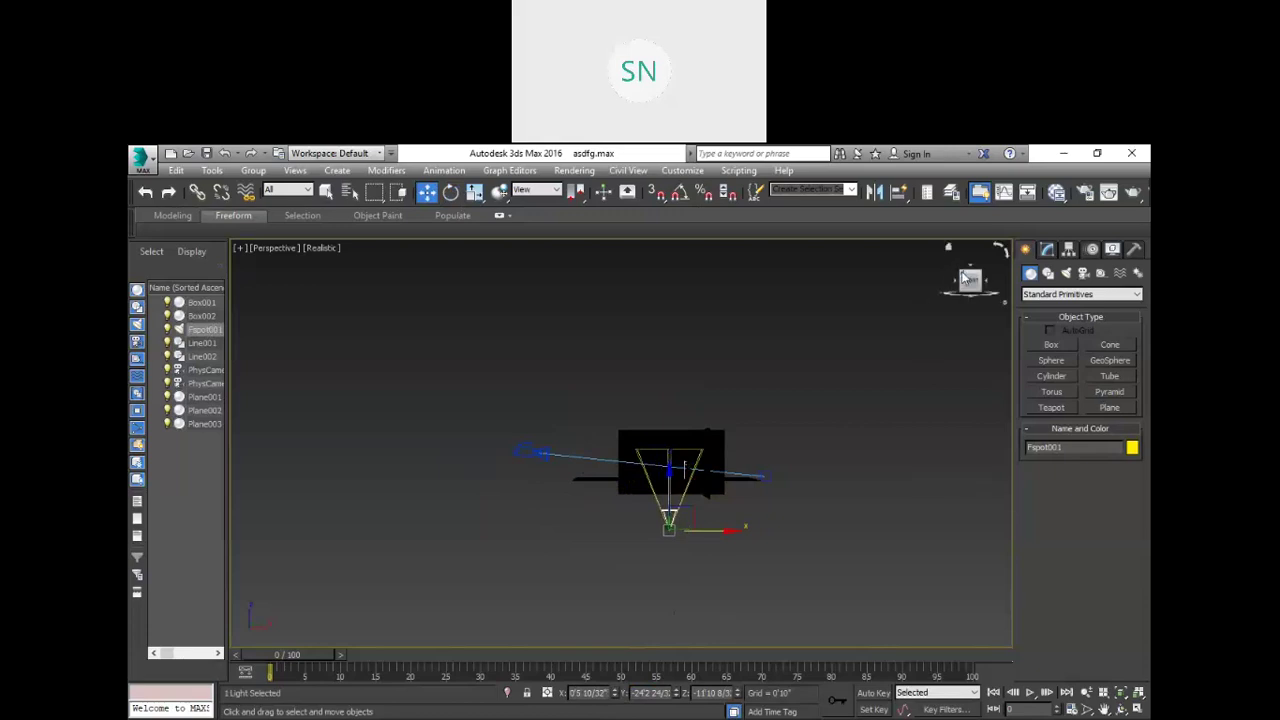
# Step: Move Fspot001 under the centre of the room along X and Y
pyautogui.moveTo(966, 279); pyautogui.dragTo(953, 305)
pyautogui.scroll(3, 580, 414)
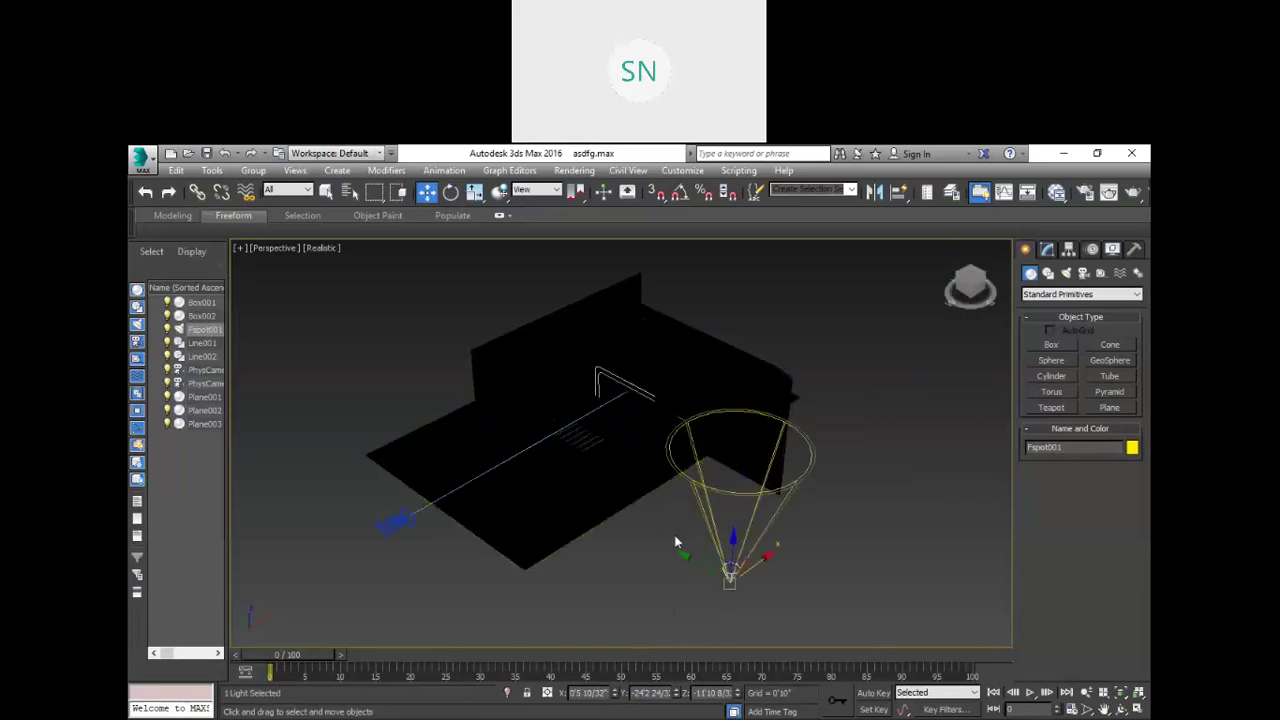
pyautogui.moveTo(681, 556); pyautogui.dragTo(506, 480)
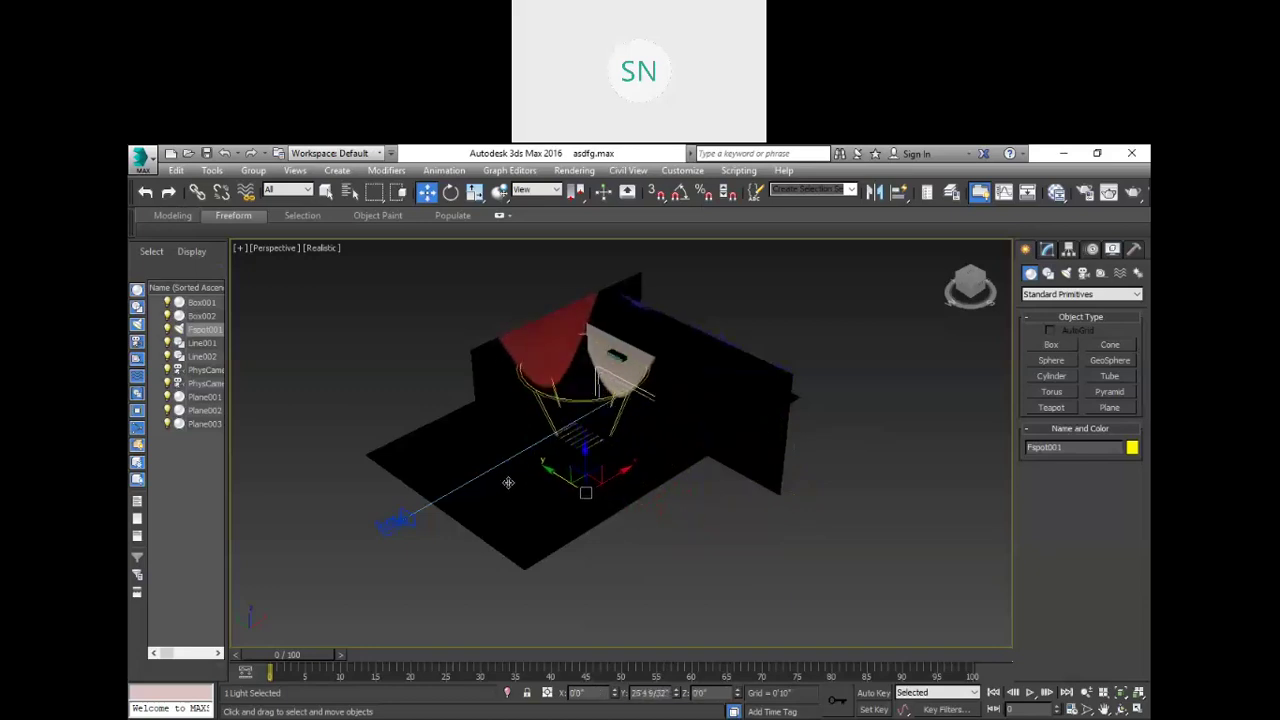
pyautogui.moveTo(628, 472); pyautogui.dragTo(623, 470)
pyautogui.moveTo(543, 470); pyautogui.dragTo(543, 472)
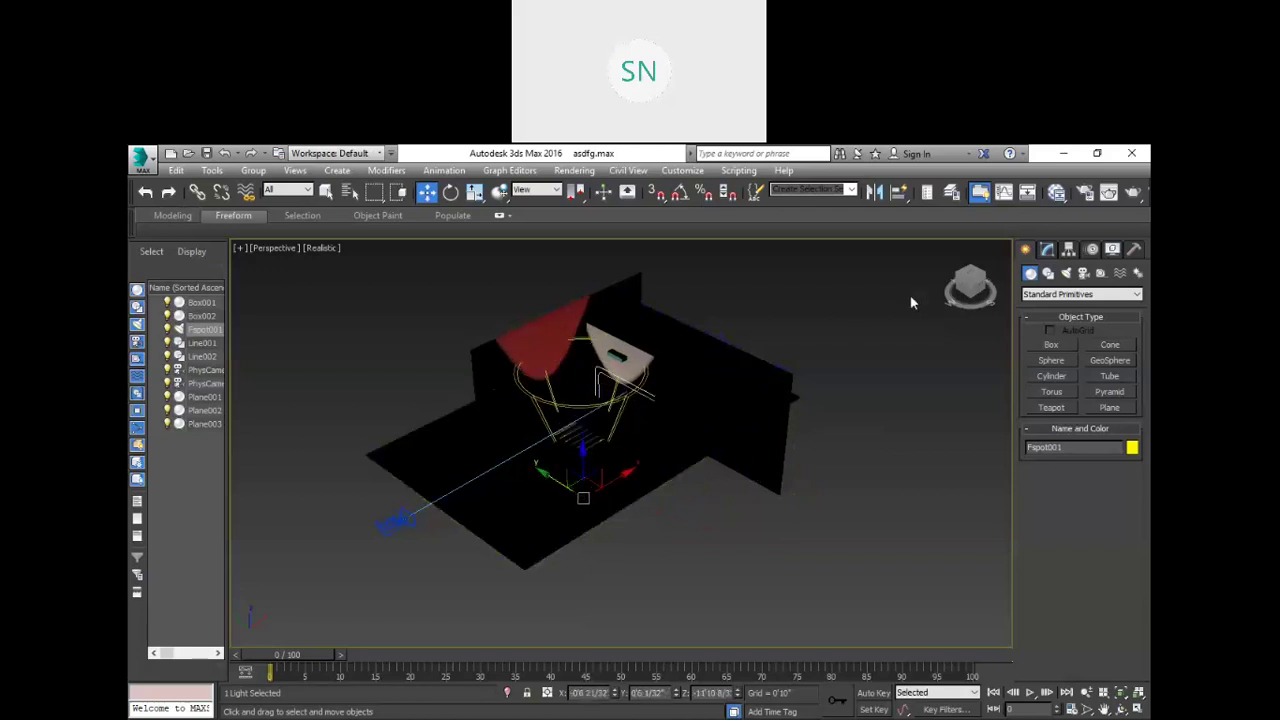
# Step: From a side view, fine-tune Fspot001 on X and Y and raise it along Z toward the room
pyautogui.click(973, 272)
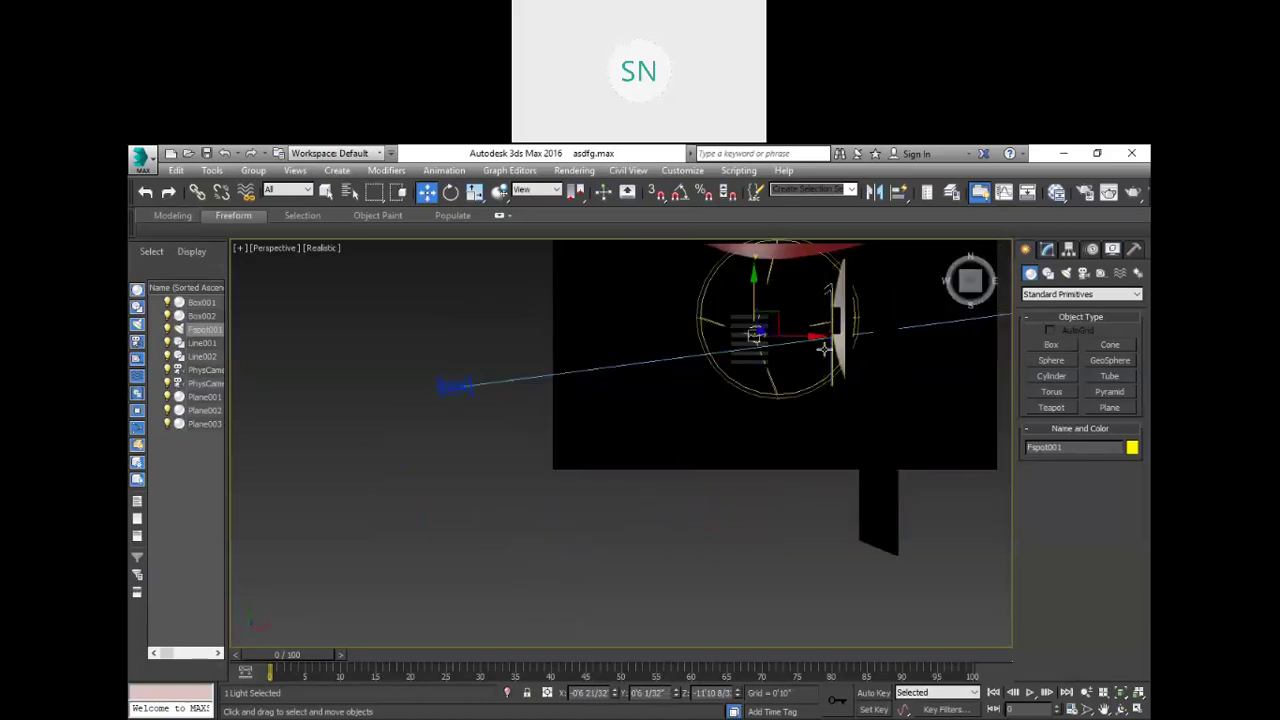
pyautogui.moveTo(756, 337); pyautogui.dragTo(746, 337)
pyautogui.moveTo(745, 279); pyautogui.dragTo(744, 289)
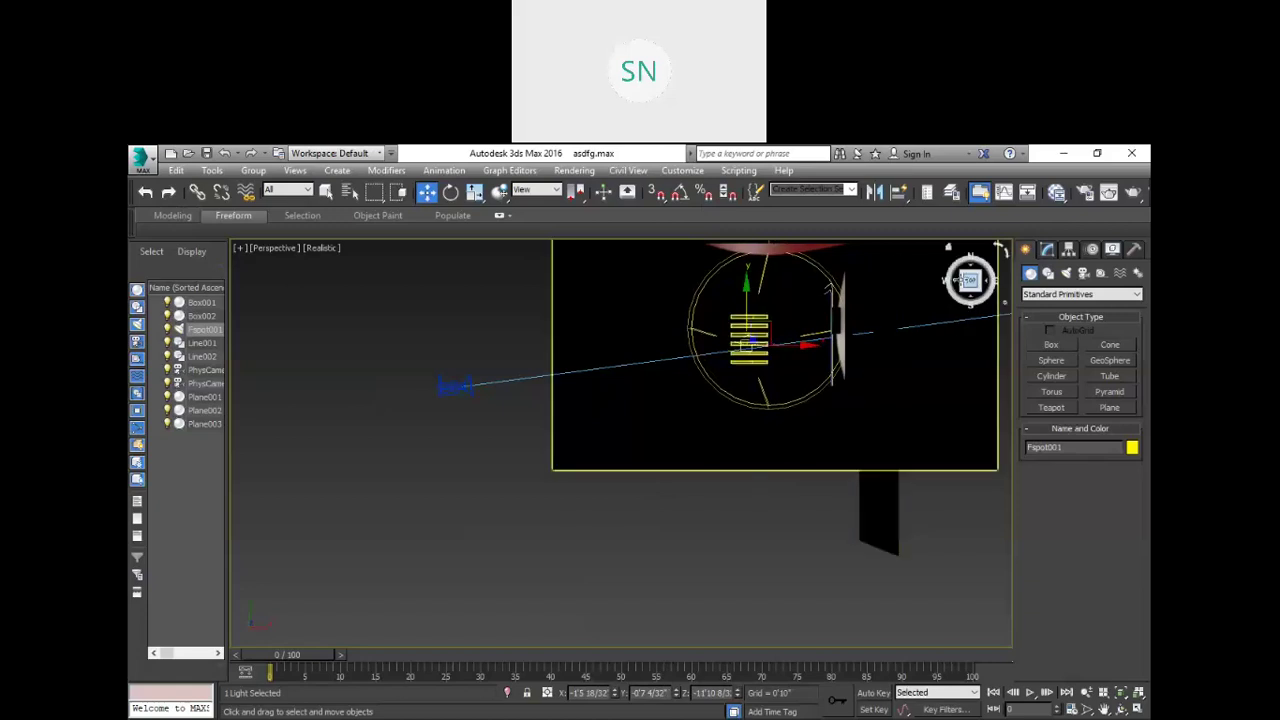
pyautogui.moveTo(968, 280); pyautogui.dragTo(931, 297)
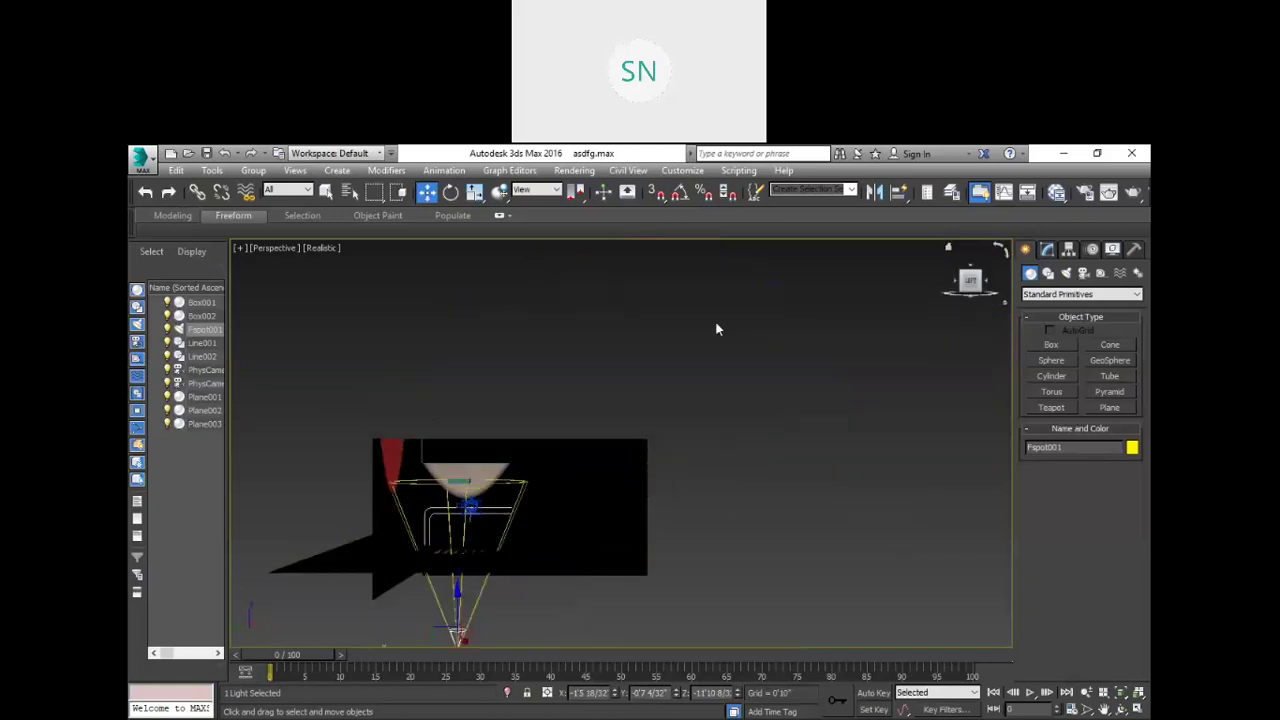
pyautogui.scroll(2, 715, 328)
pyautogui.scroll(-5, 684, 411)
pyautogui.scroll(4, 588, 440)
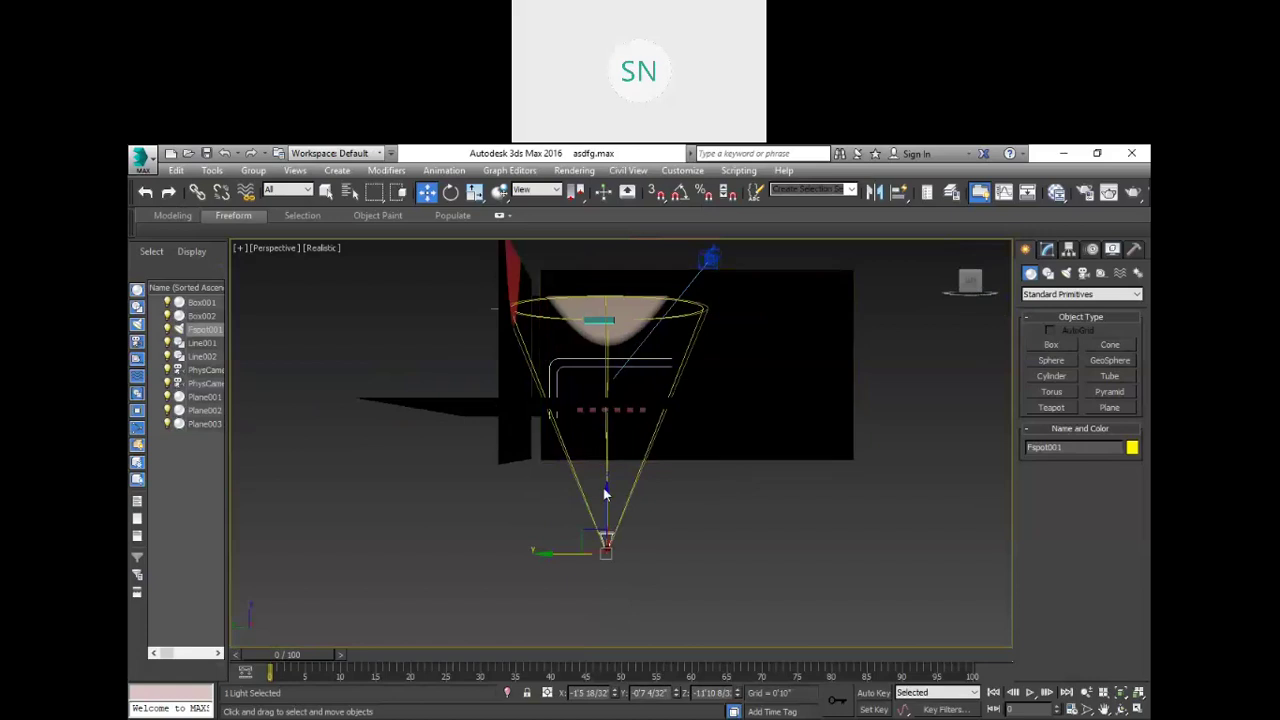
pyautogui.moveTo(607, 493)
pyautogui.mouseDown()
pyautogui.moveTo(609, 461)
pyautogui.moveTo(624, 494)
pyautogui.mouseUp()
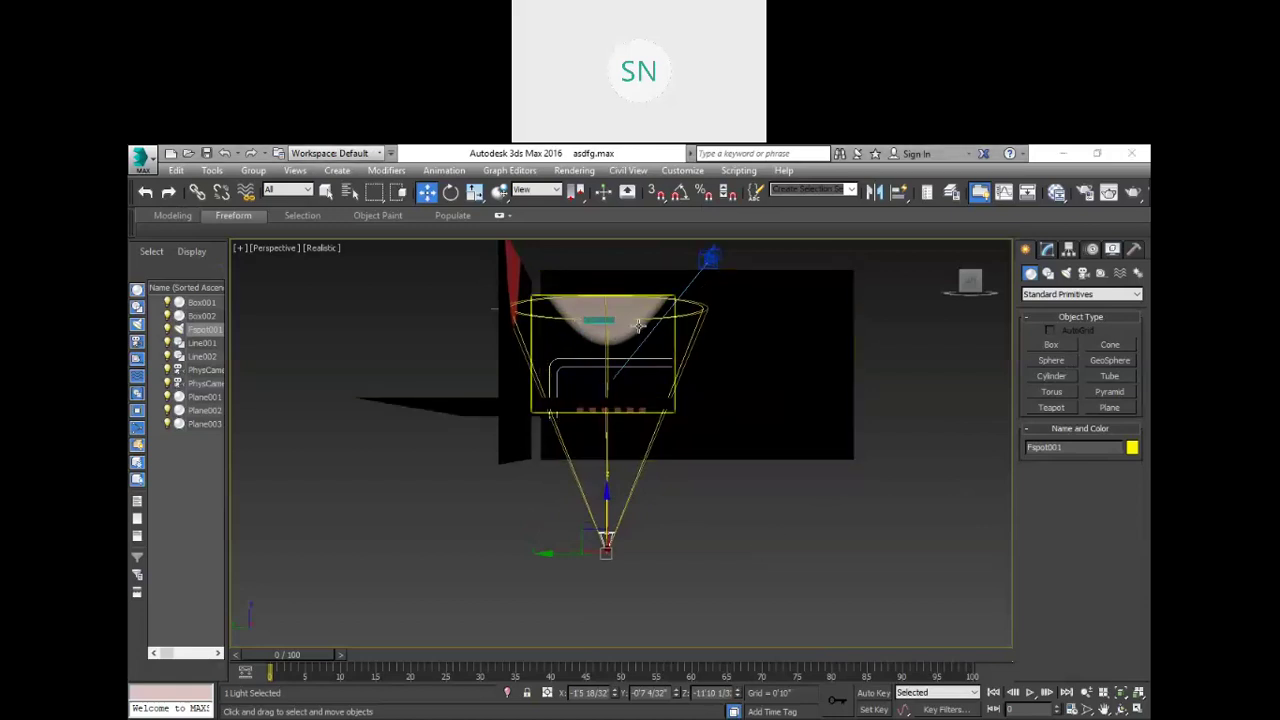
# Step: Set Fspot001's Hotspot/Beam to 36 and Falloff/Field to 38
pyautogui.click(1047, 251)
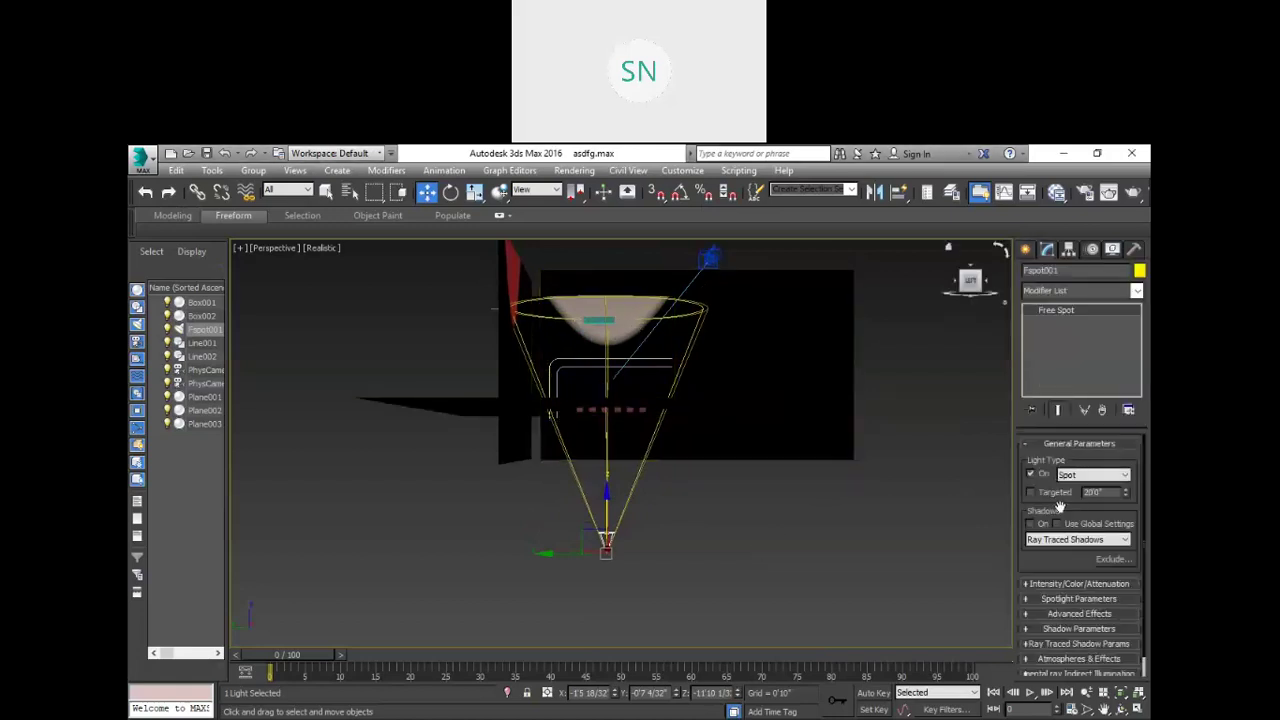
pyautogui.scroll(-1, 1050, 558)
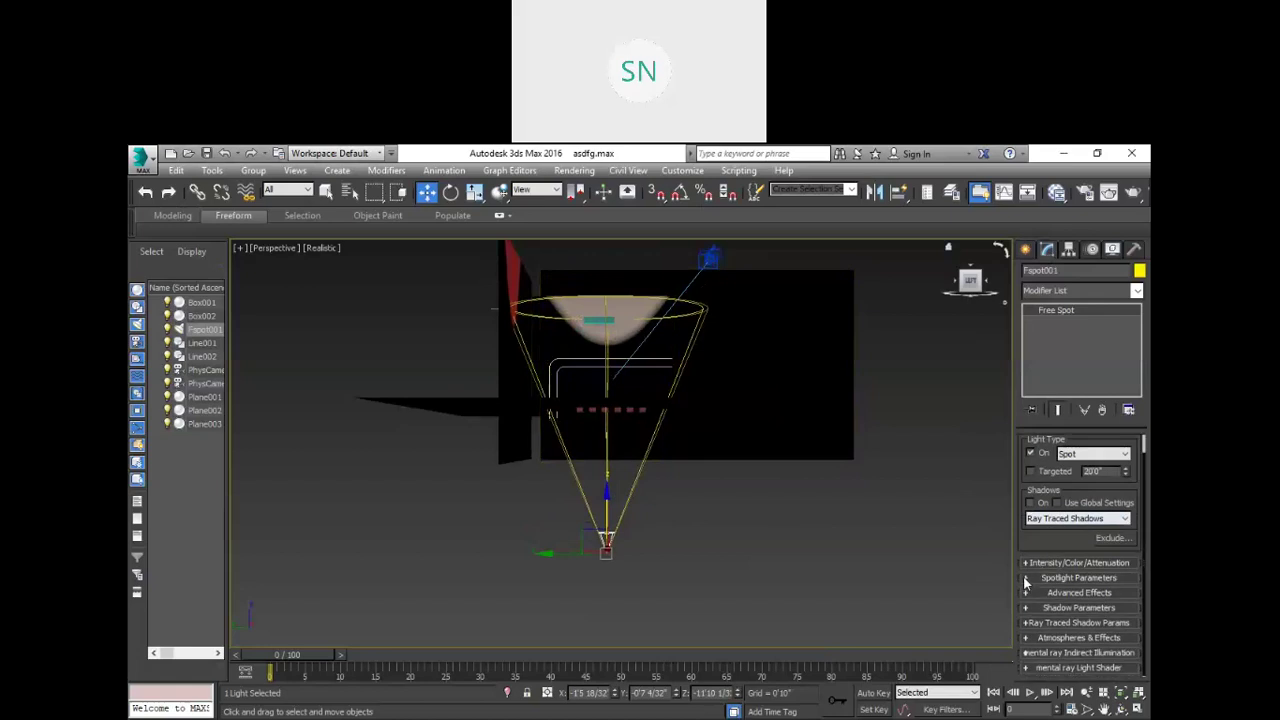
pyautogui.click(1030, 579)
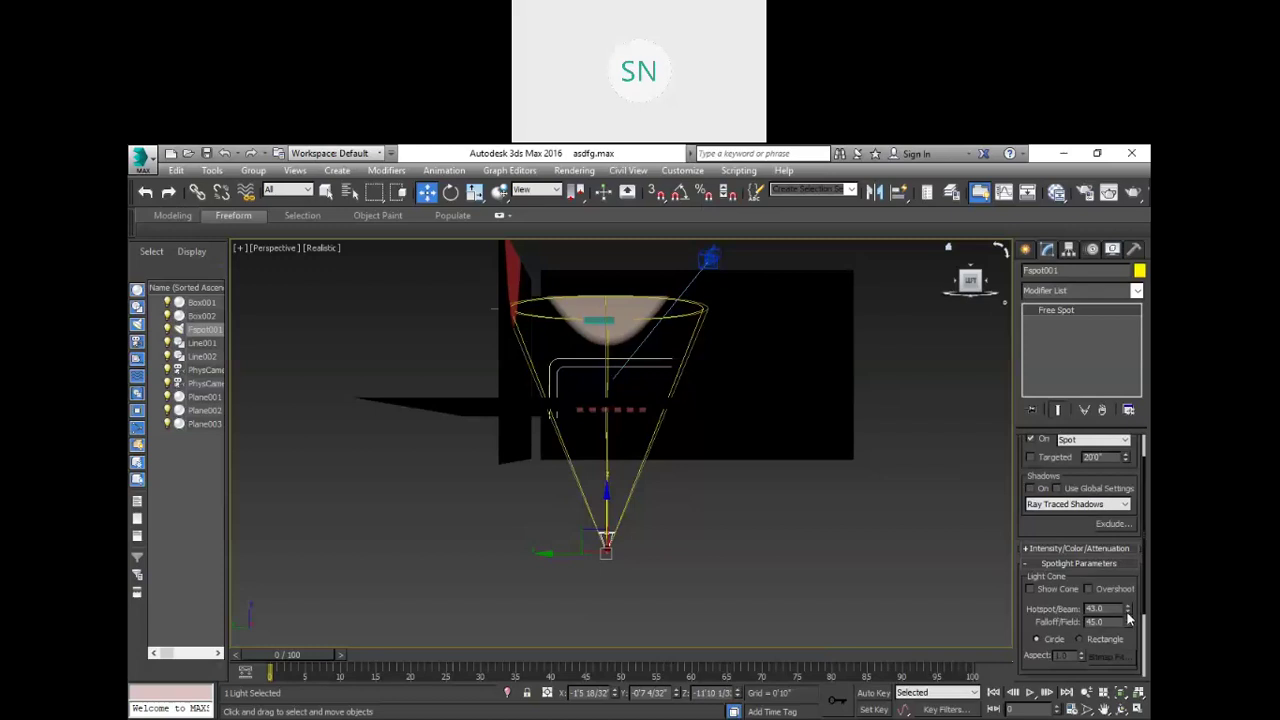
pyautogui.moveTo(1129, 613); pyautogui.dragTo(1129, 644)
pyautogui.moveTo(145, 672); pyautogui.dragTo(151, 688)
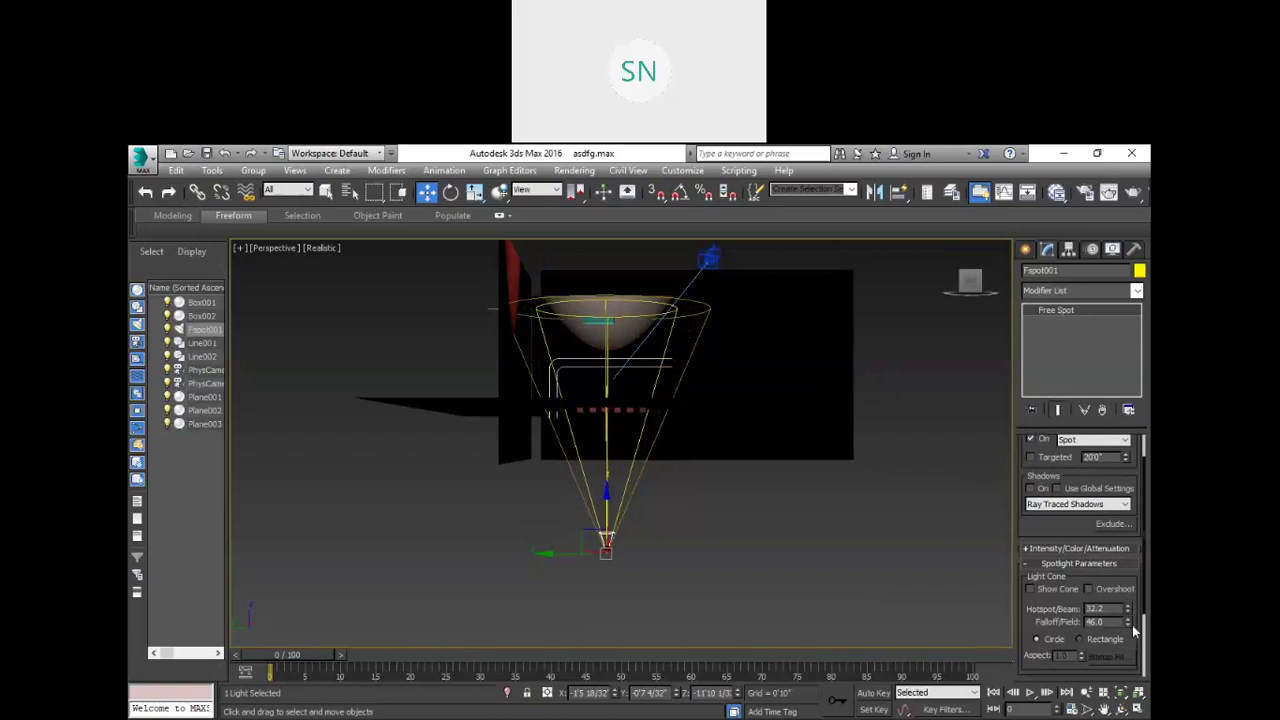
pyautogui.moveTo(1127, 620)
pyautogui.mouseDown()
pyautogui.moveTo(1127, 608)
pyautogui.moveTo(1127, 634)
pyautogui.mouseUp()
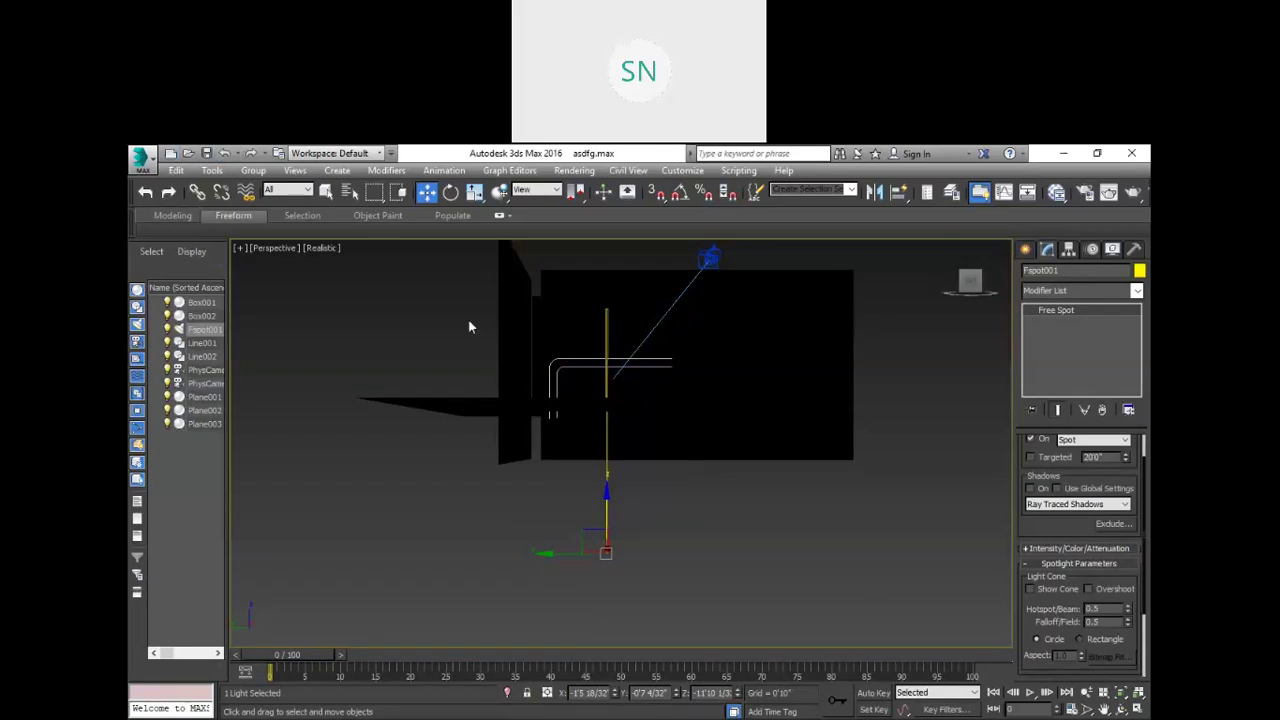
pyautogui.moveTo(1128, 617); pyautogui.dragTo(1104, 341)
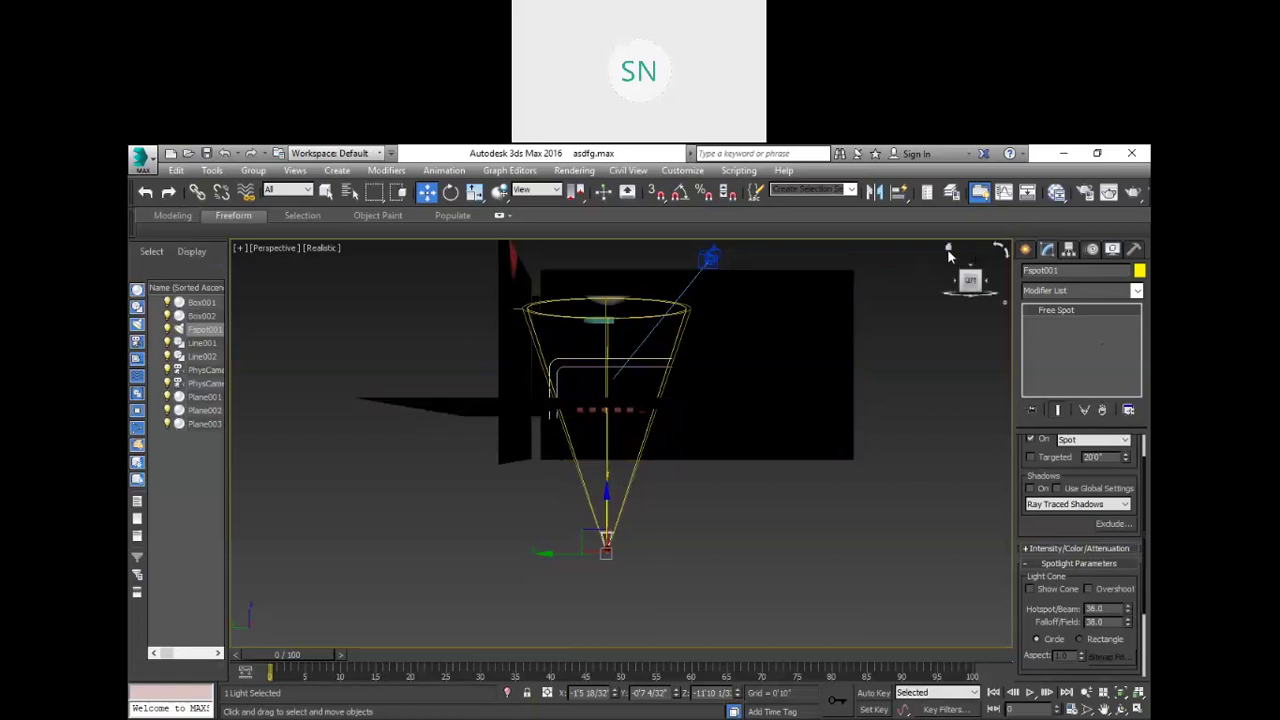
# Step: Test-render the camera view, then close the rendered frame window
pyautogui.click(972, 274)
pyautogui.scroll(-3, 735, 358)
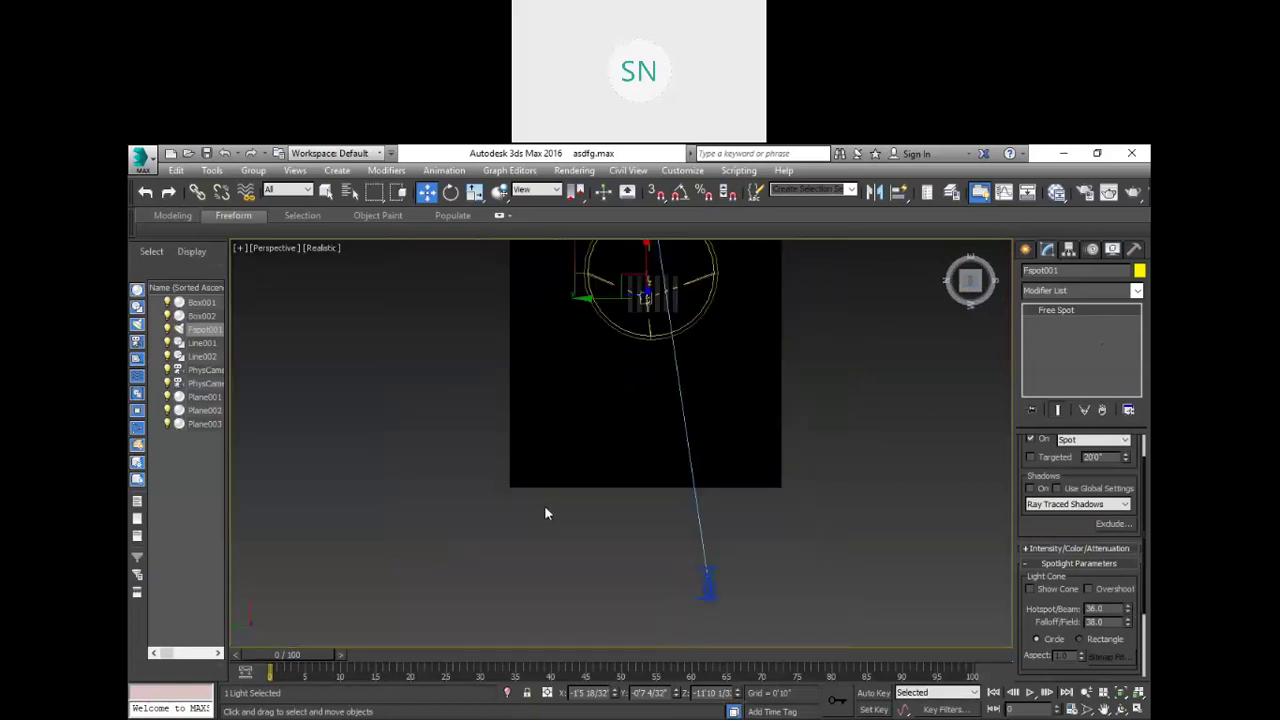
pyautogui.press('c')
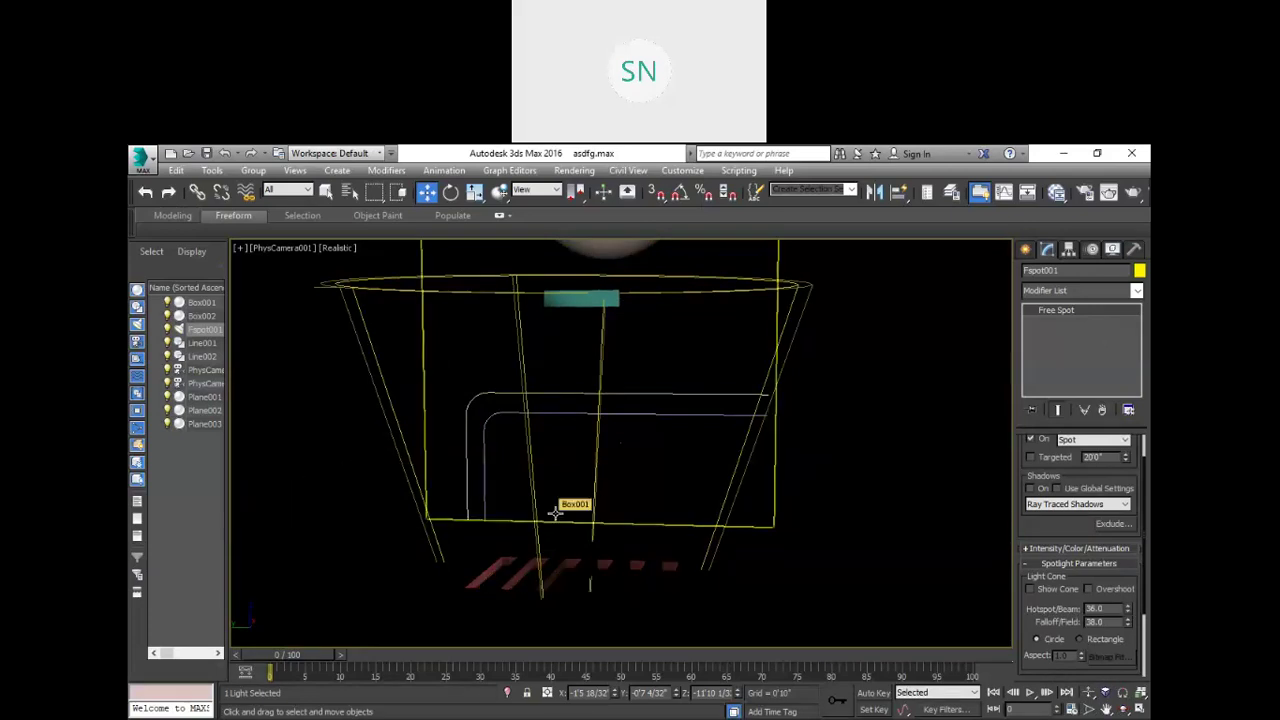
pyautogui.hotkey('shift', 'q')
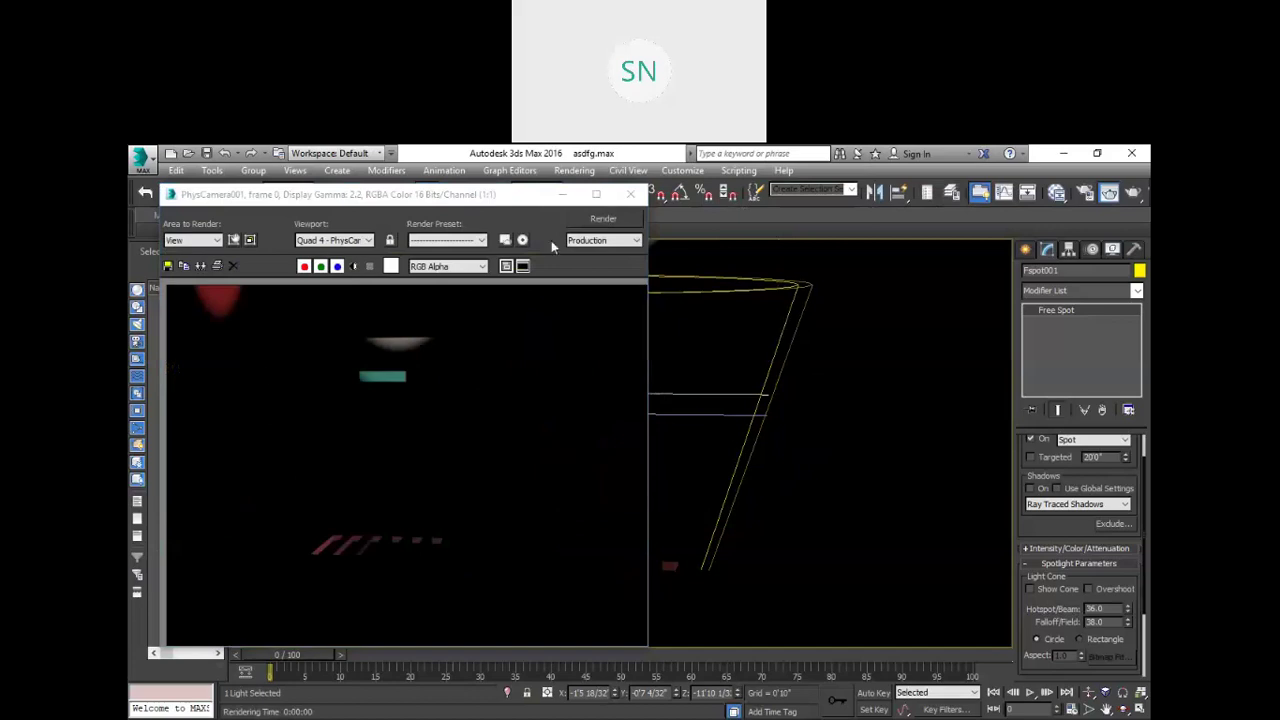
pyautogui.click(630, 194)
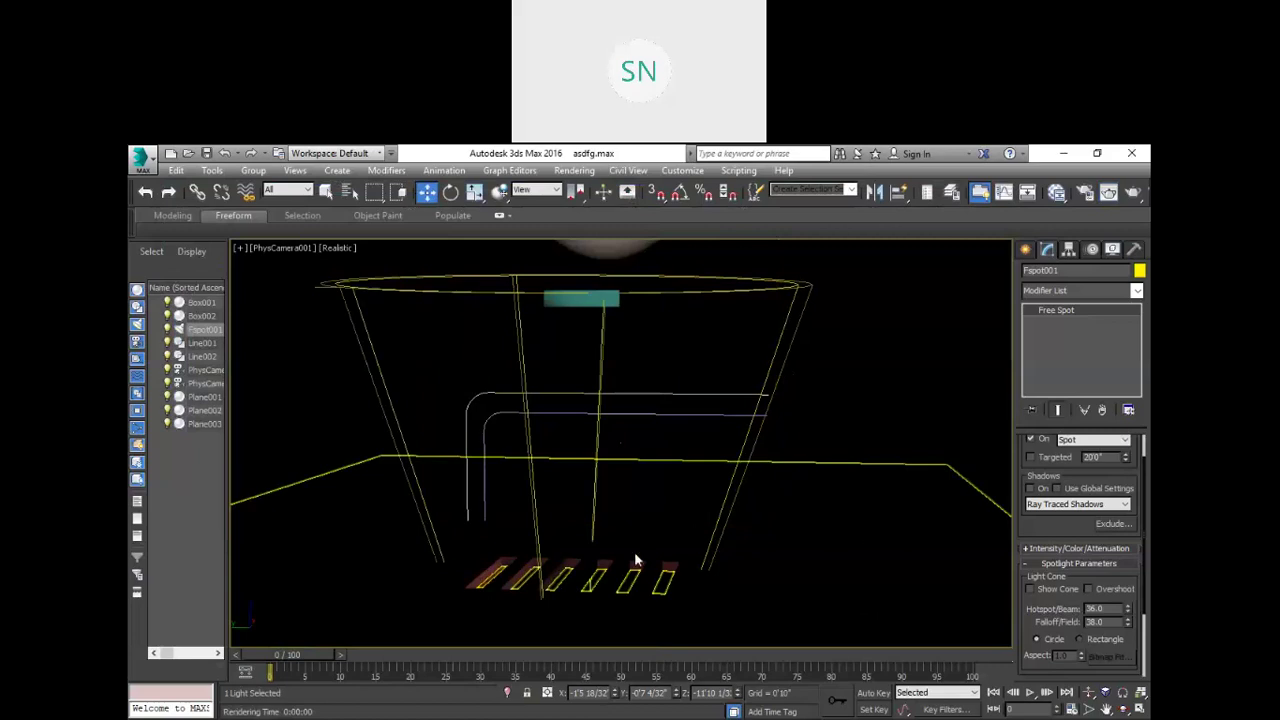
pyautogui.scroll(-1, 1038, 495)
pyautogui.scroll(-3, 1039, 489)
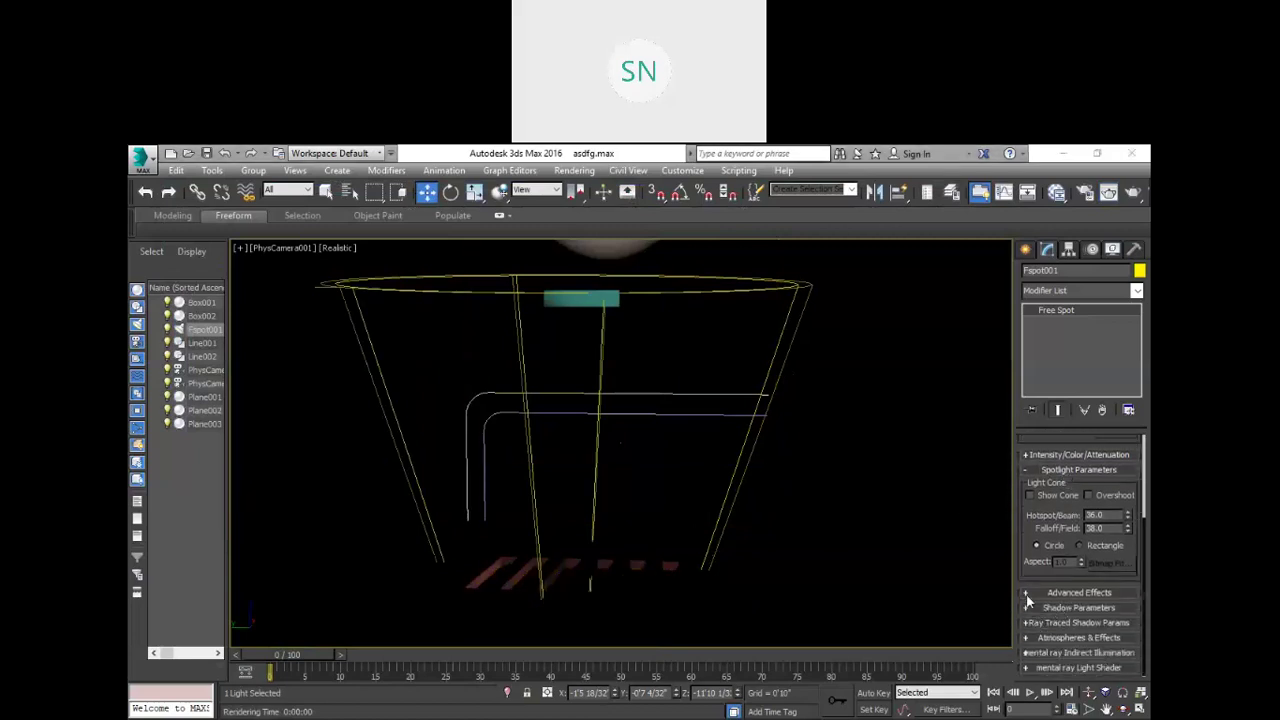
# Step: Add a Volume Light atmosphere to Fspot001 and bring up Render Setup
pyautogui.click(1029, 638)
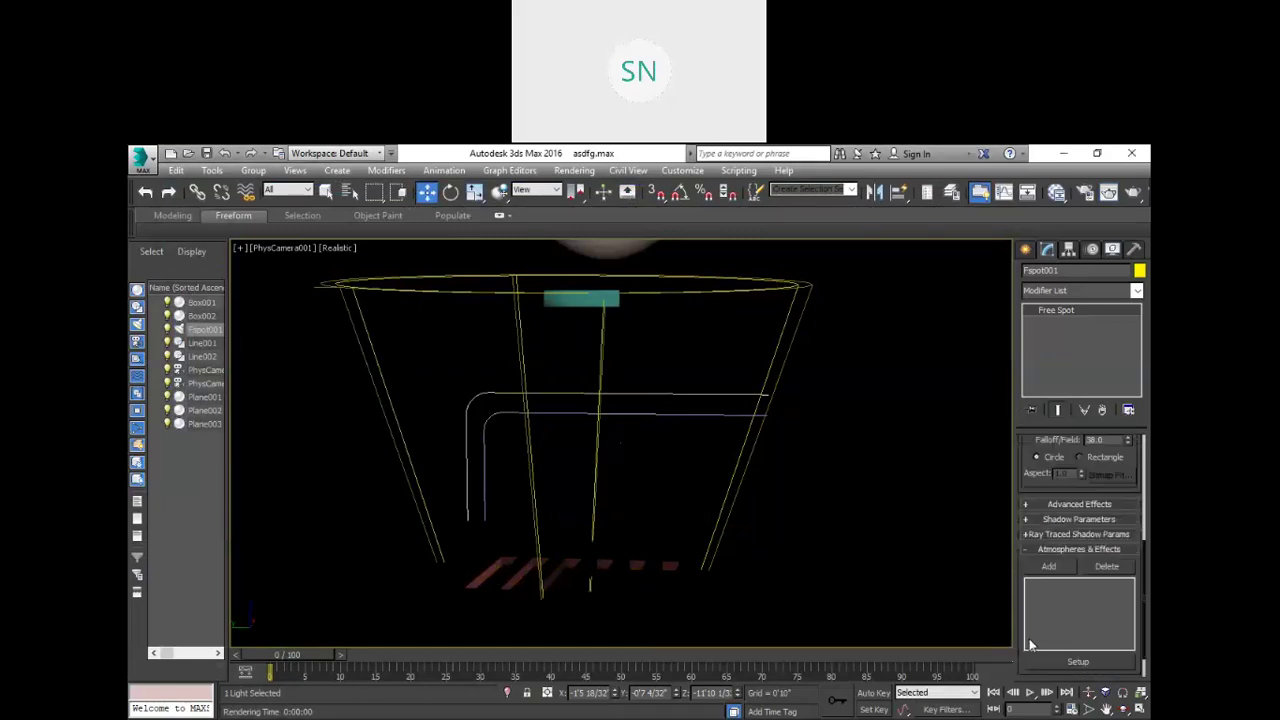
pyautogui.click(1048, 567)
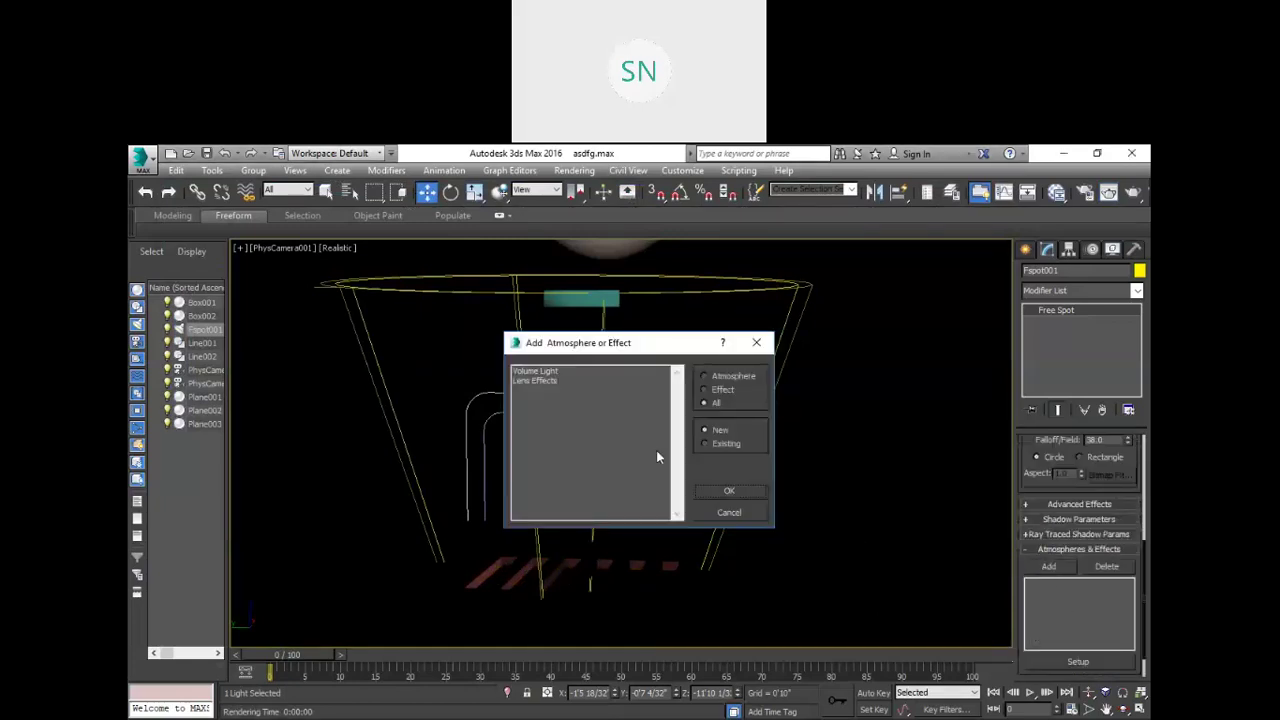
pyautogui.click(529, 372)
pyautogui.click(738, 490)
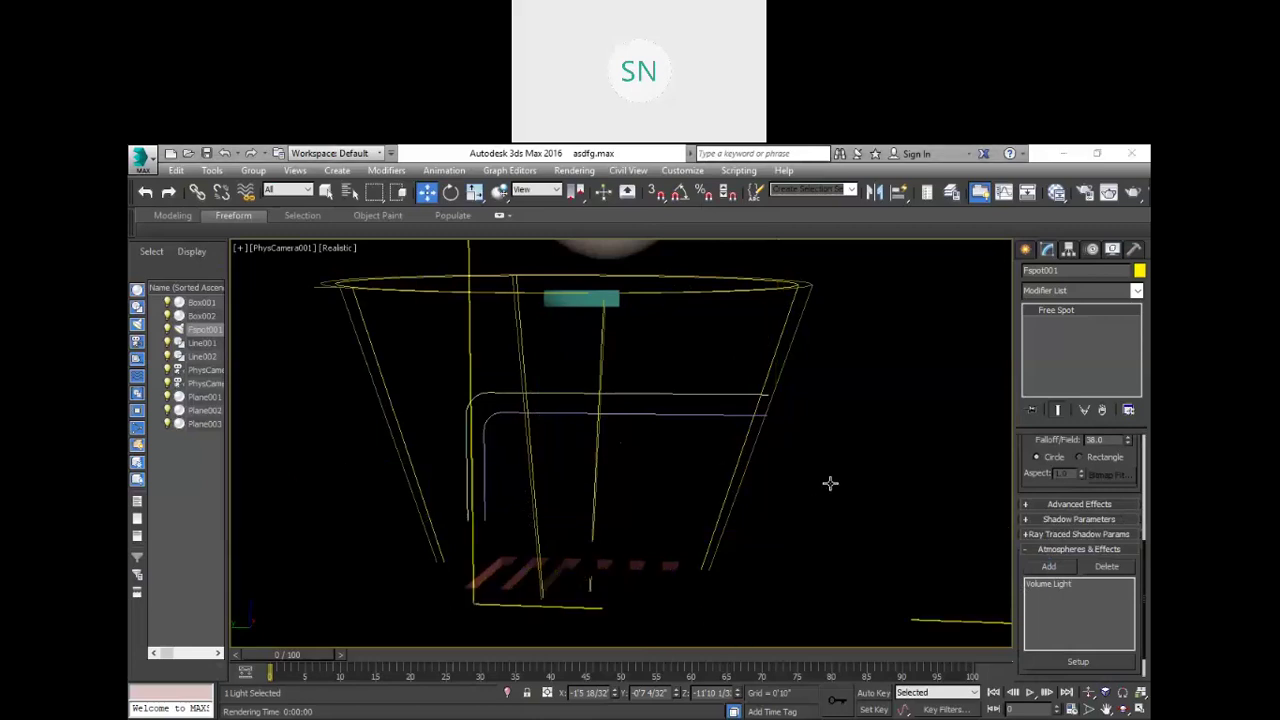
pyautogui.click(574, 170)
pyautogui.click(600, 222)
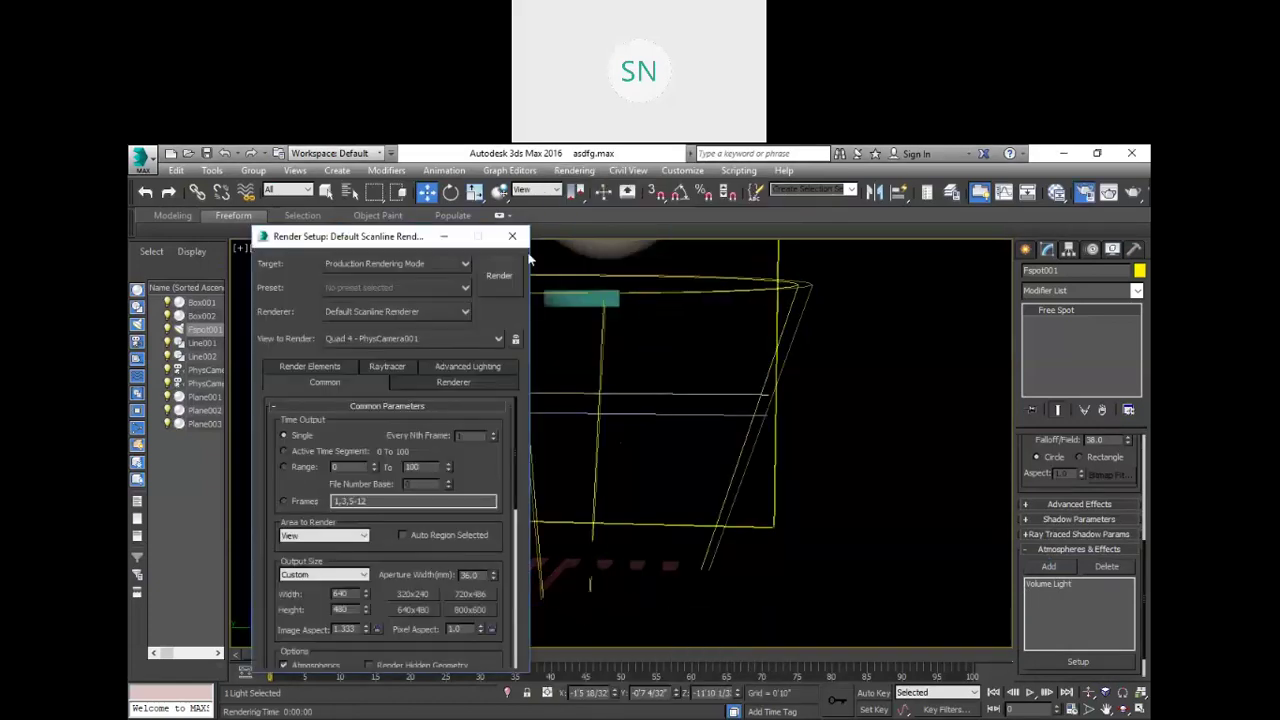
# Step: Render the white volumetric cone over the slotted floor, close Render Setup, and reposition the frame window
pyautogui.click(499, 276)
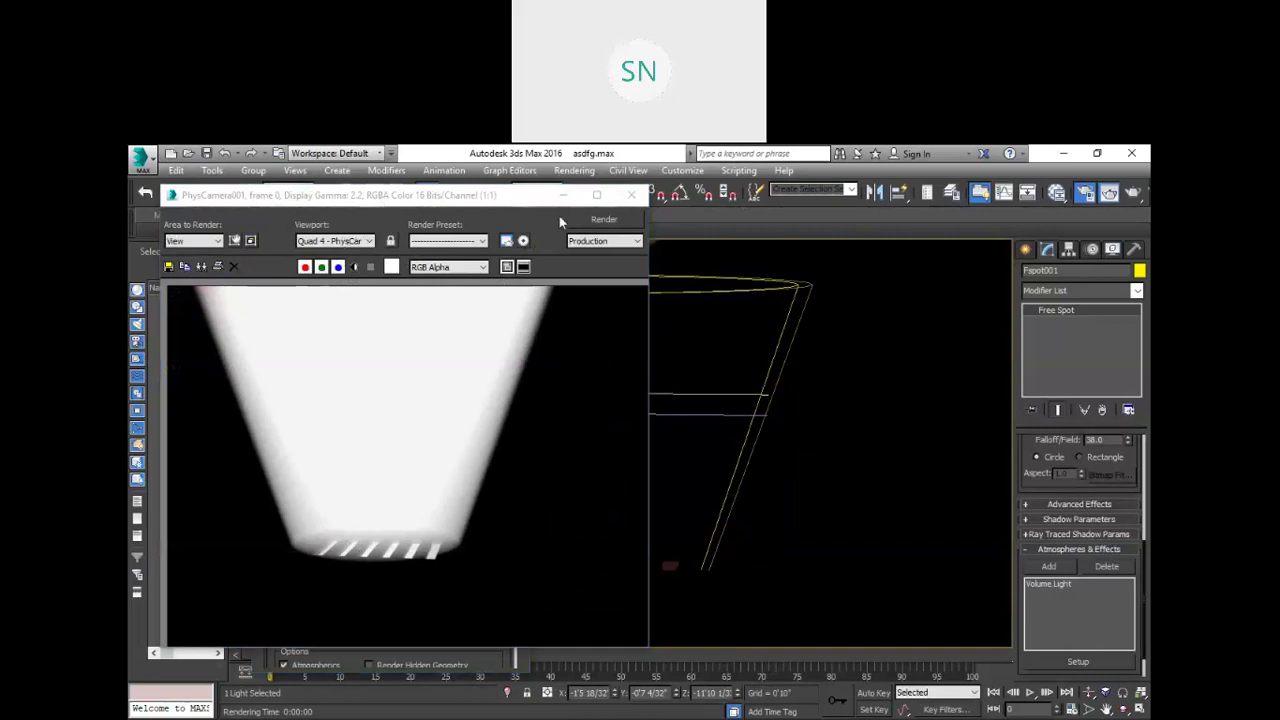
pyautogui.click(405, 196)
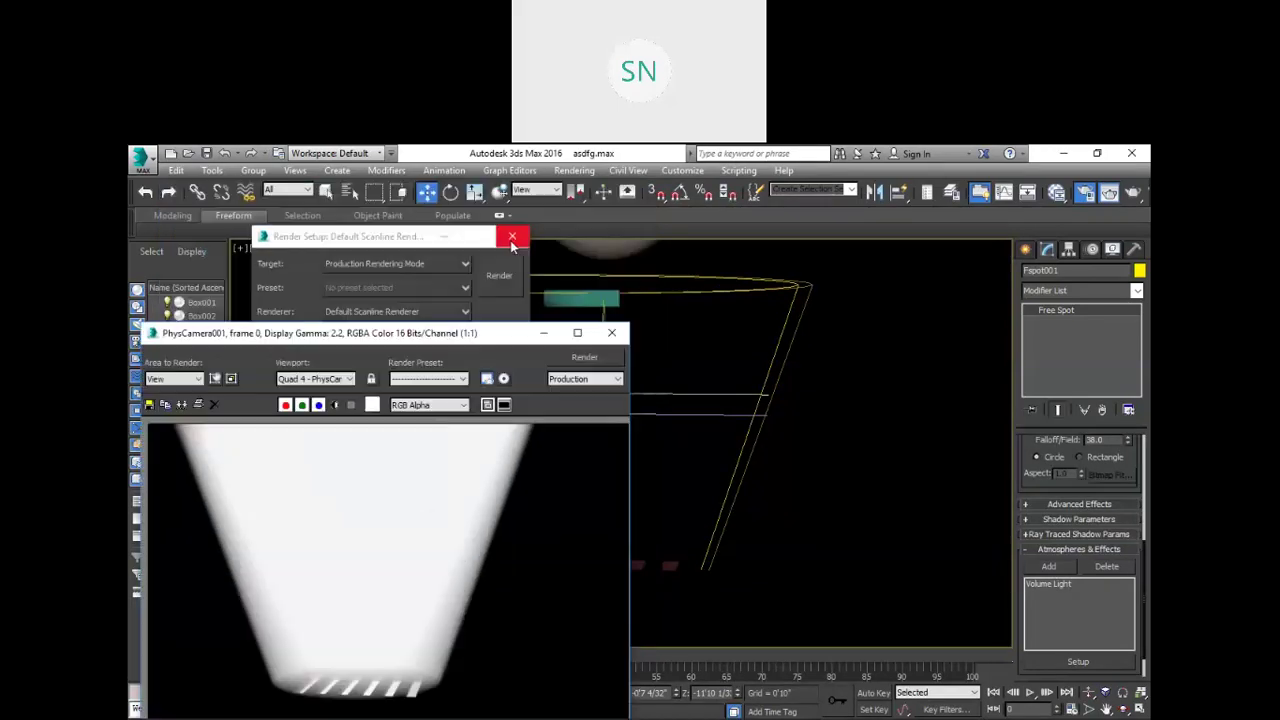
pyautogui.click(512, 238)
pyautogui.moveTo(372, 340); pyautogui.dragTo(387, 177)
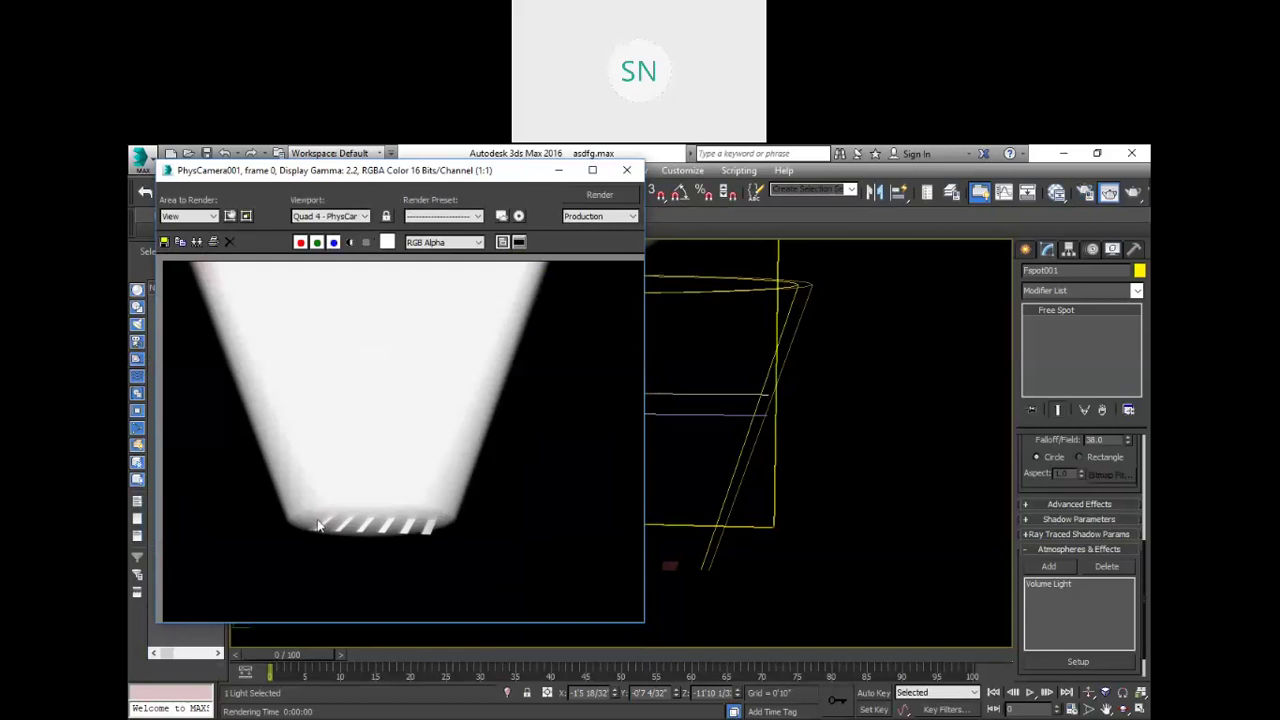
pyautogui.moveTo(400, 170); pyautogui.dragTo(342, 560)
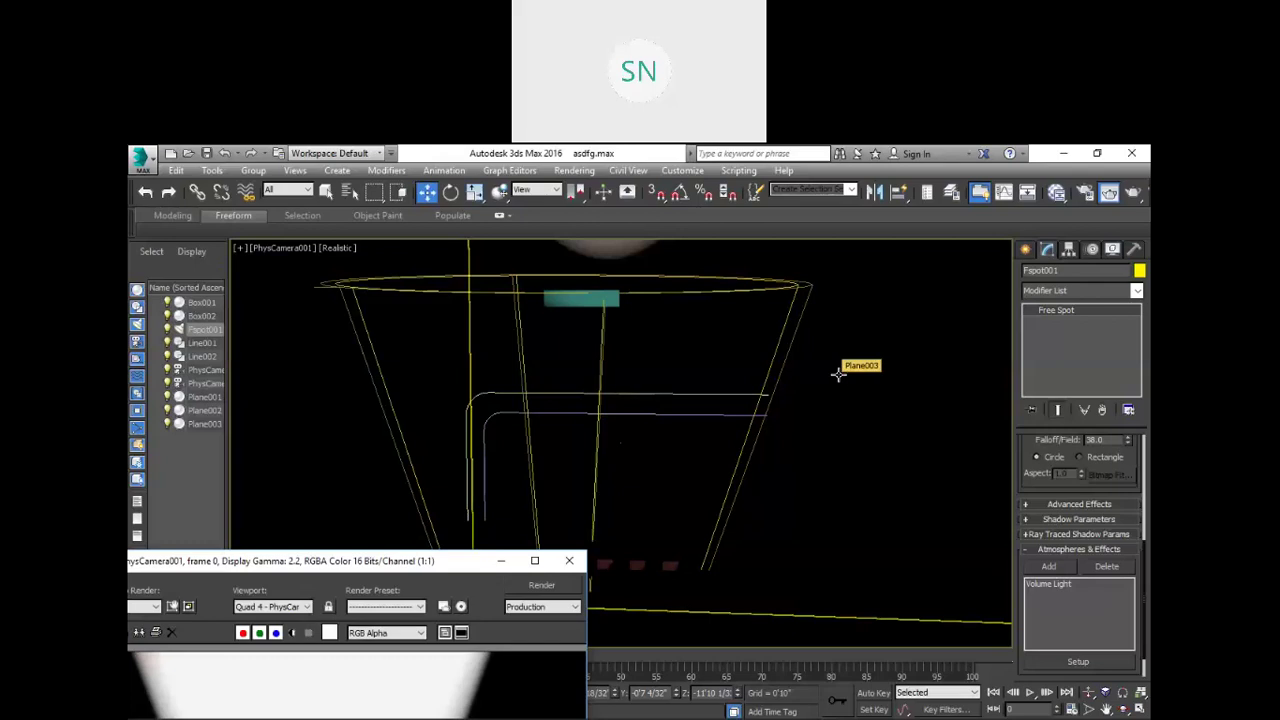
# Step: Select Plane003, show safe frames, pan the camera shot, and re-render
pyautogui.click(848, 392)
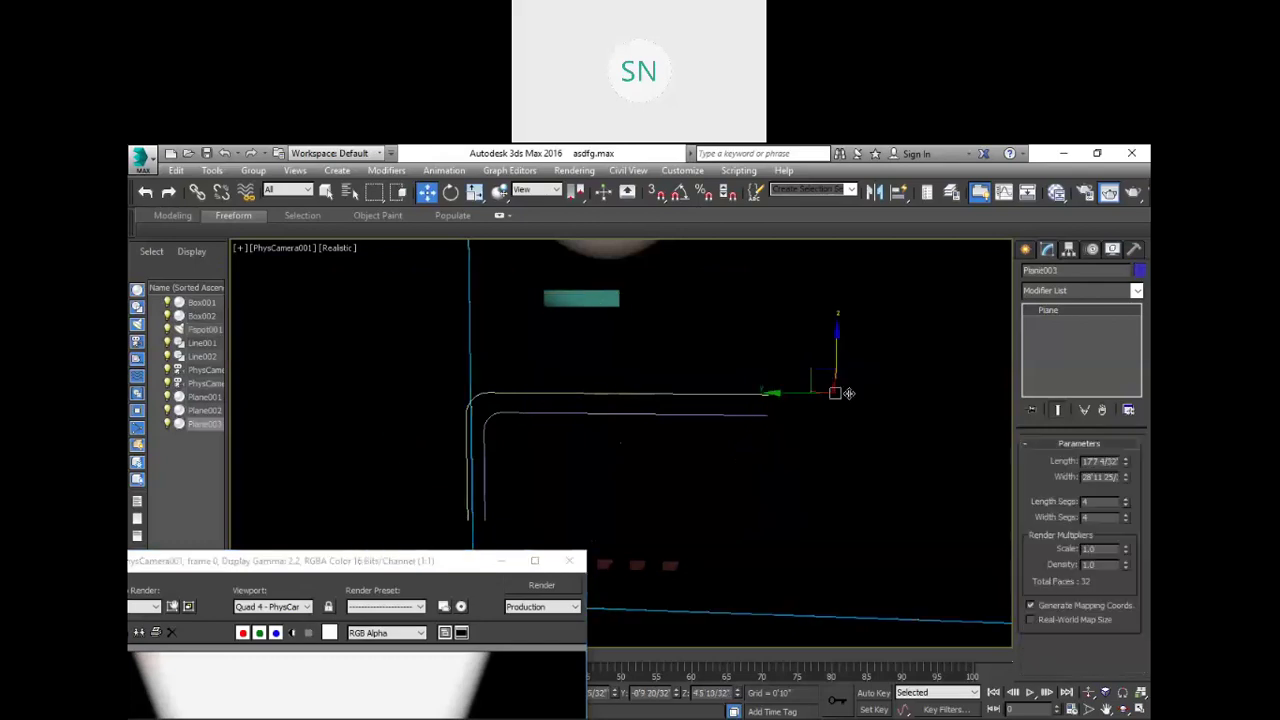
pyautogui.hotkey('shift', 'f')
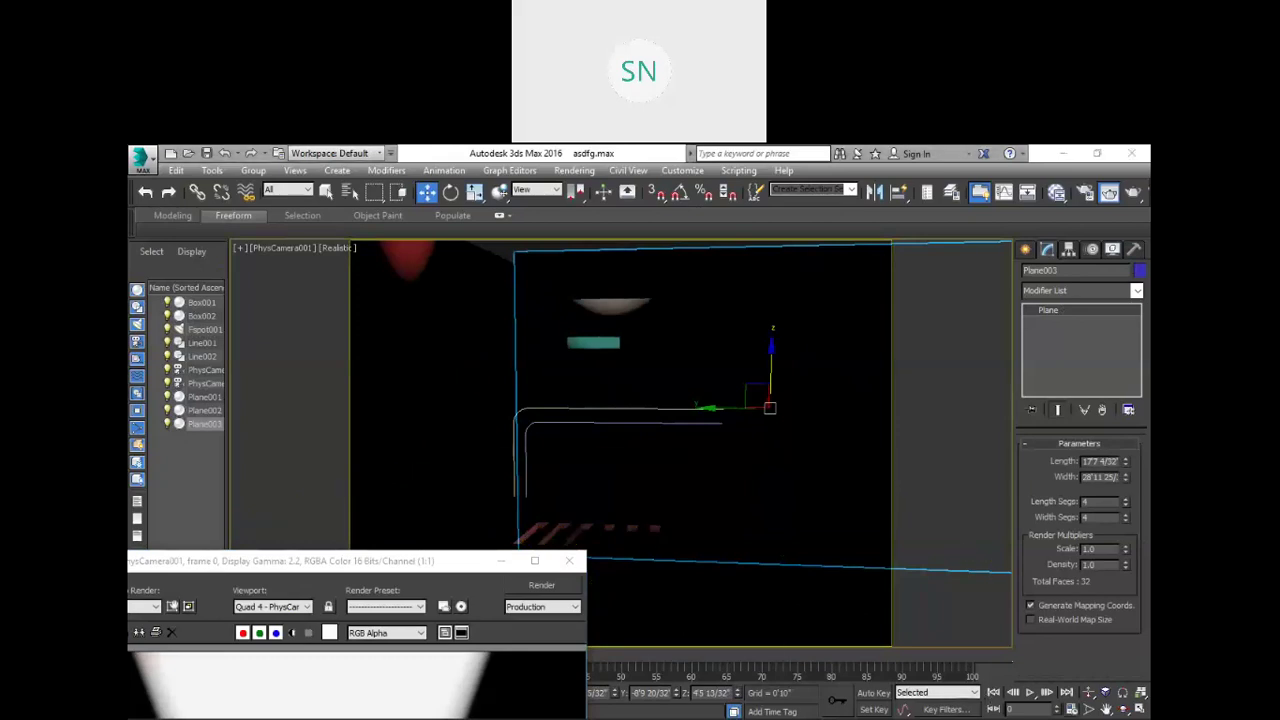
pyautogui.click(1106, 709)
pyautogui.moveTo(701, 373); pyautogui.dragTo(695, 393)
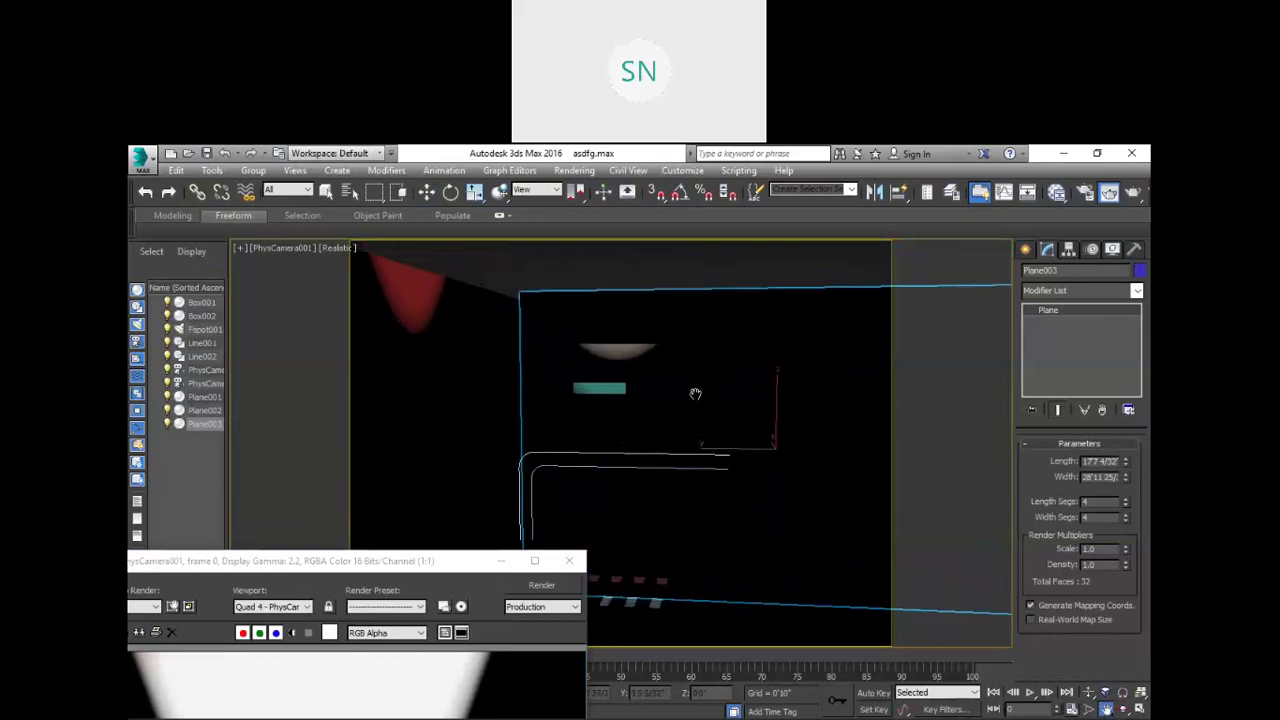
pyautogui.click(328, 565)
pyautogui.hotkey('shift', 'q')
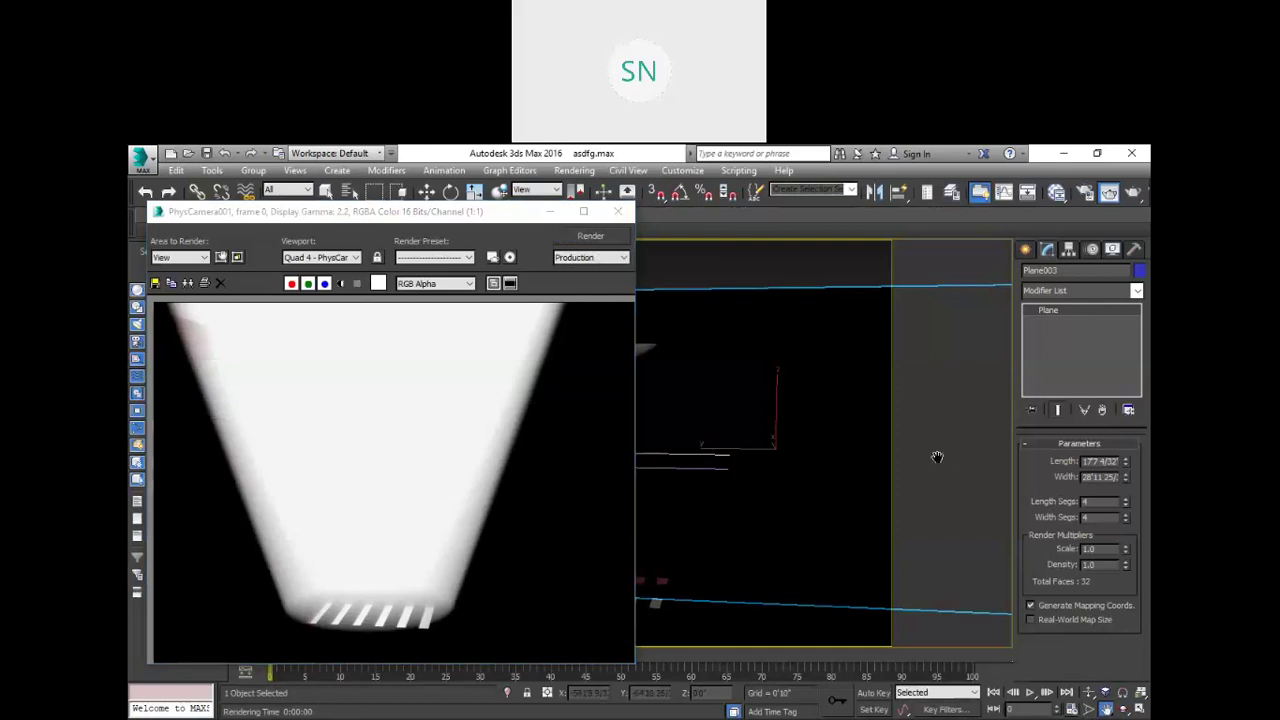
# Step: Nudge the camera pan, re-render the light cone, and bring up the Light Lister
pyautogui.moveTo(823, 412); pyautogui.dragTo(810, 399, button='middle')
pyautogui.click(568, 237)
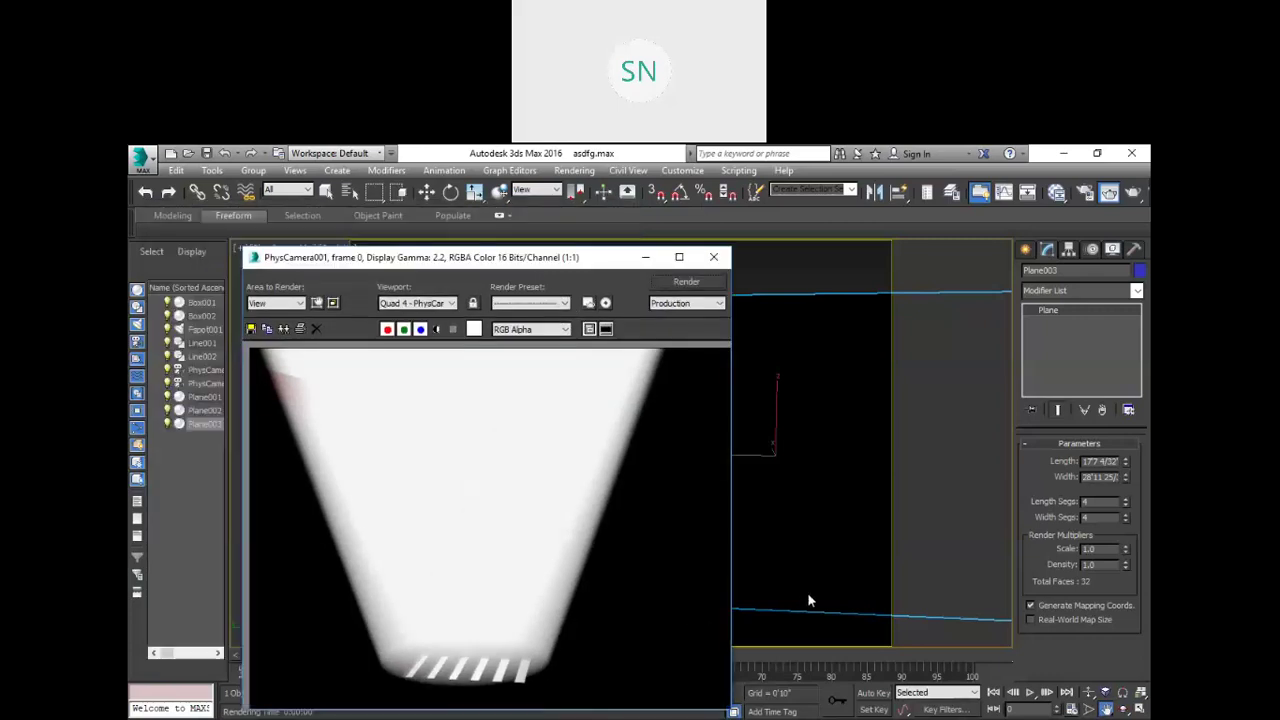
pyautogui.click(211, 170)
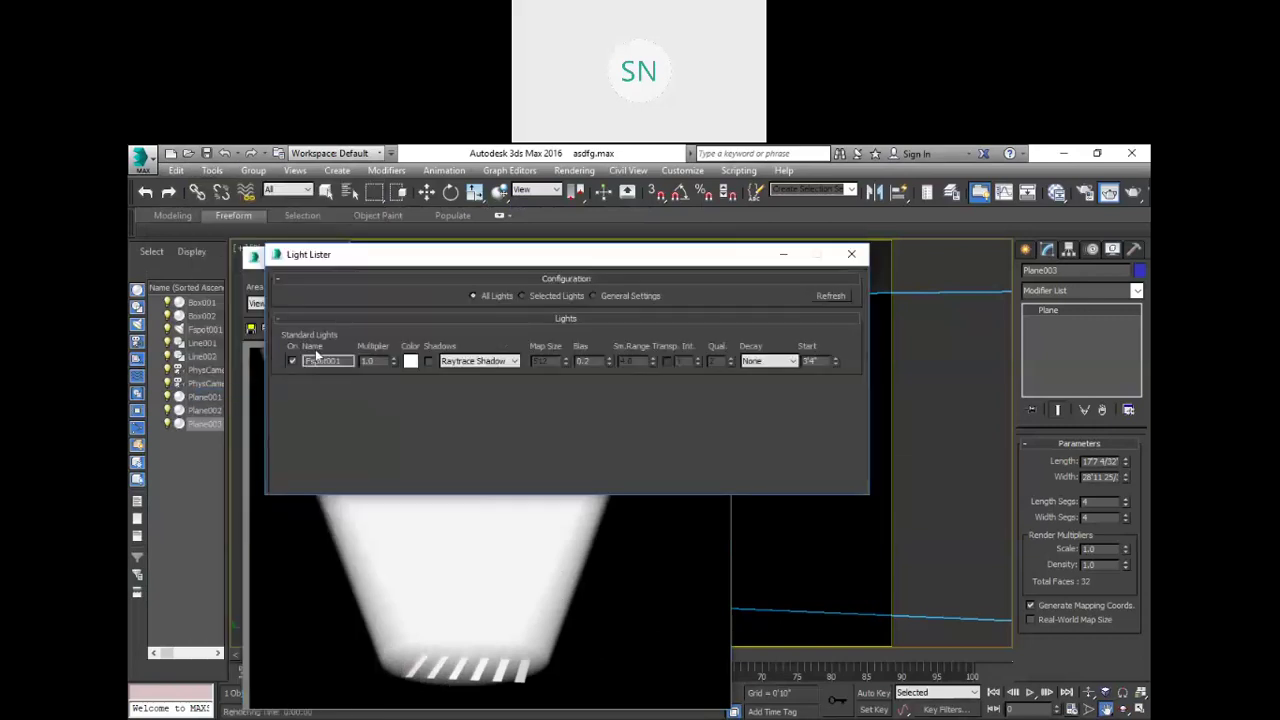
# Step: Select Fspot001, close the Light Lister, and switch the spotlight's shadows on
pyautogui.click(284, 358)
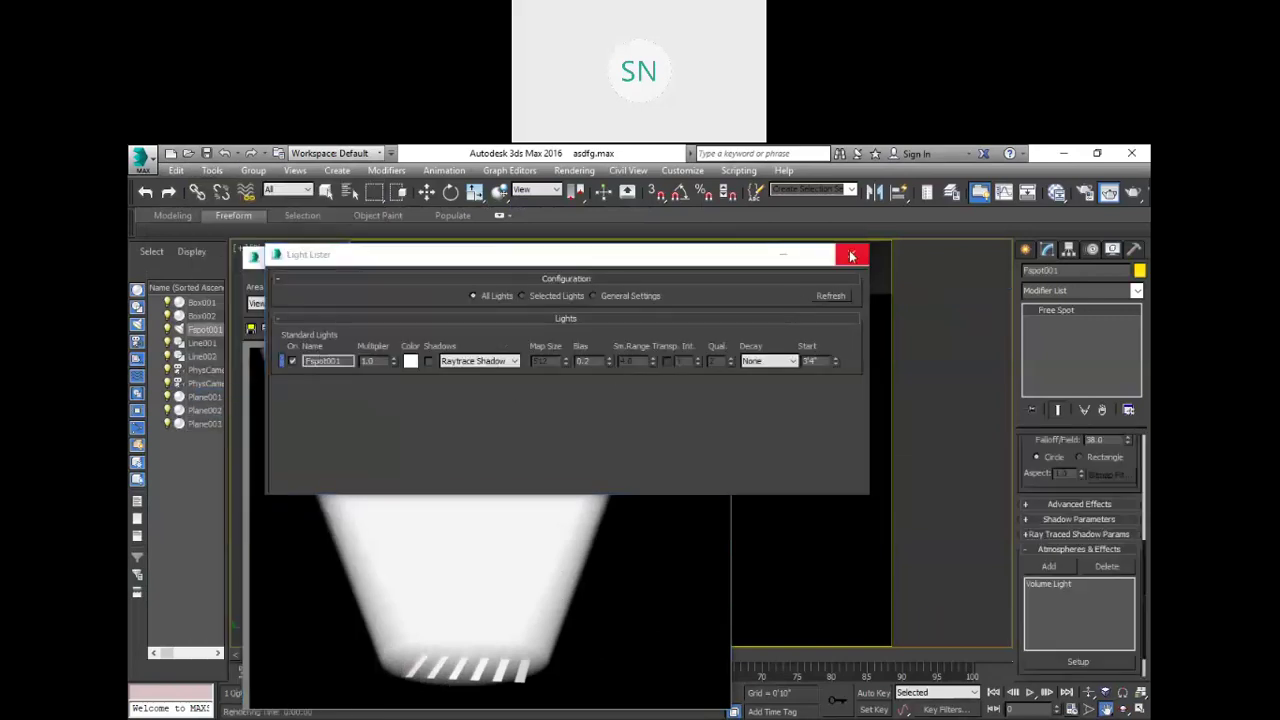
pyautogui.click(851, 254)
pyautogui.scroll(5, 1064, 505)
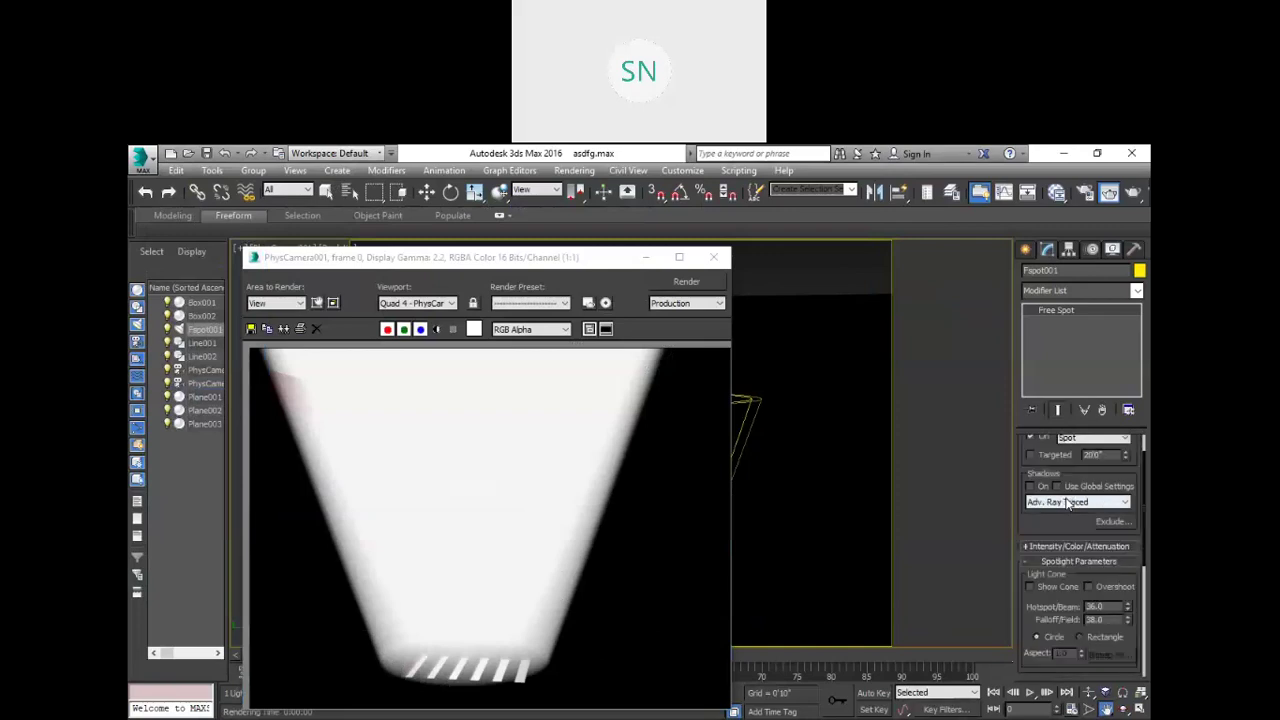
pyautogui.scroll(2, 1048, 449)
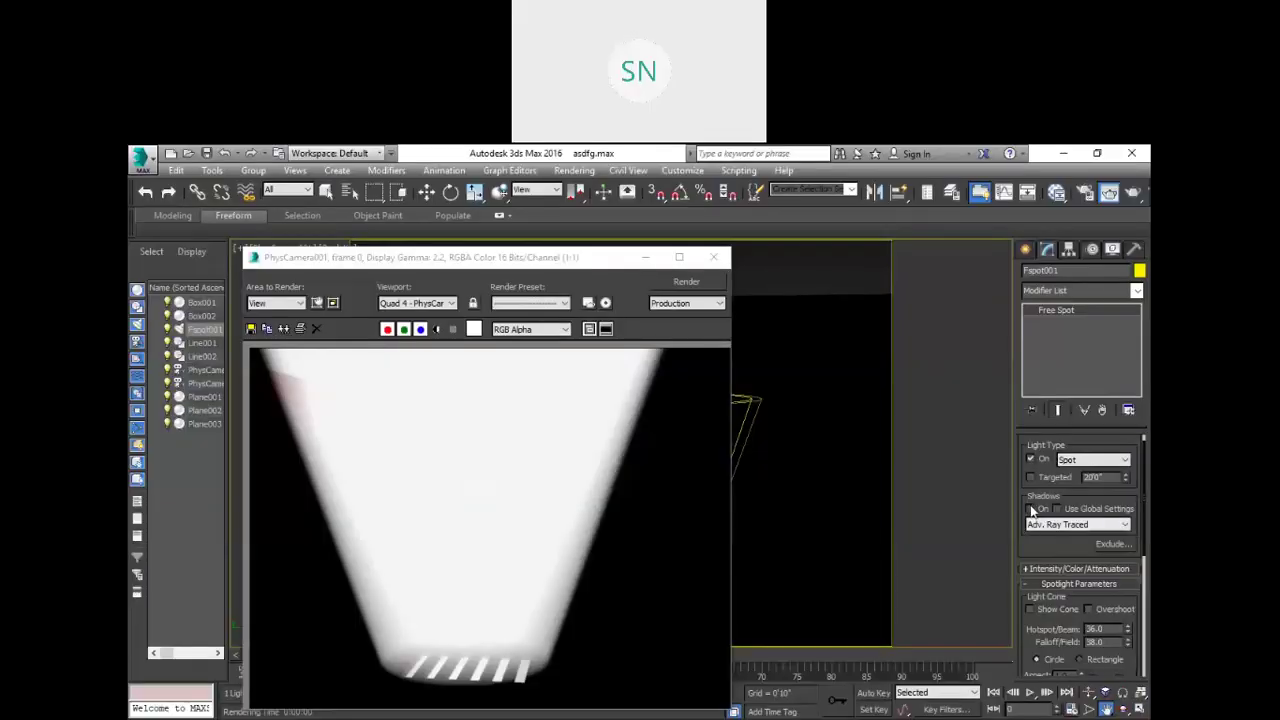
pyautogui.click(1031, 510)
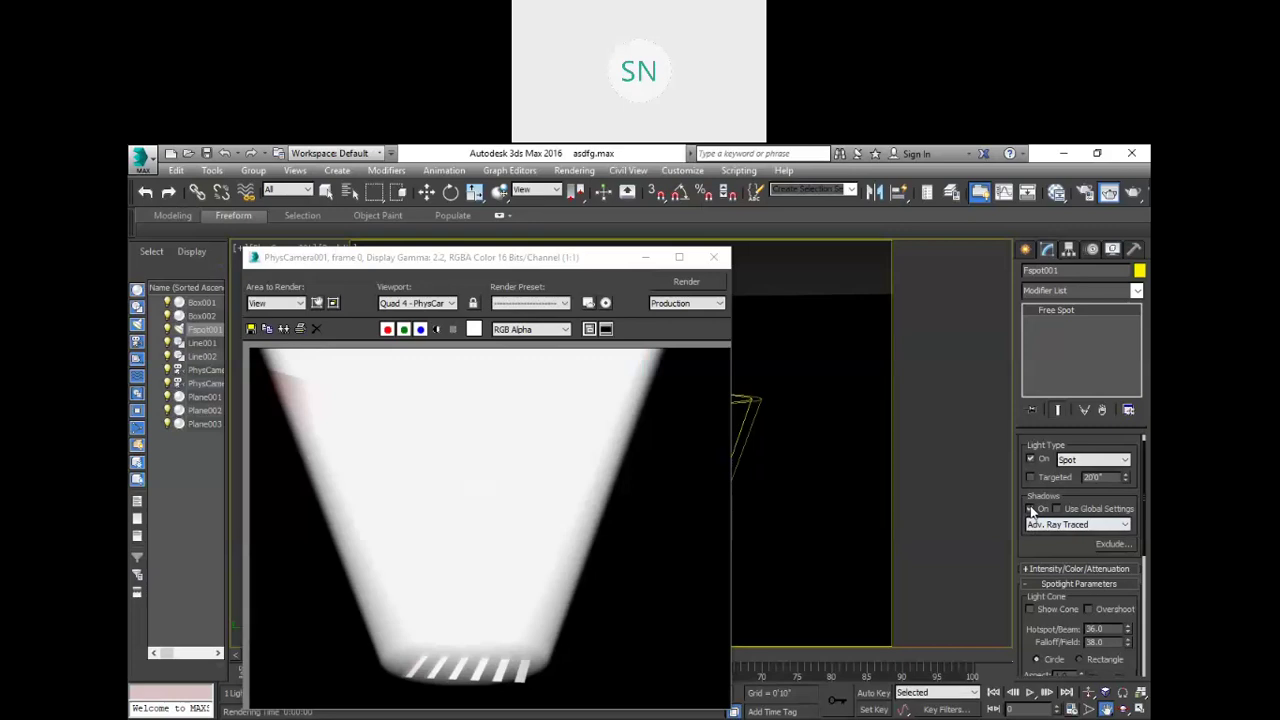
# Step: Render, then change the shadow type to Shadow Map and render again
pyautogui.click(684, 283)
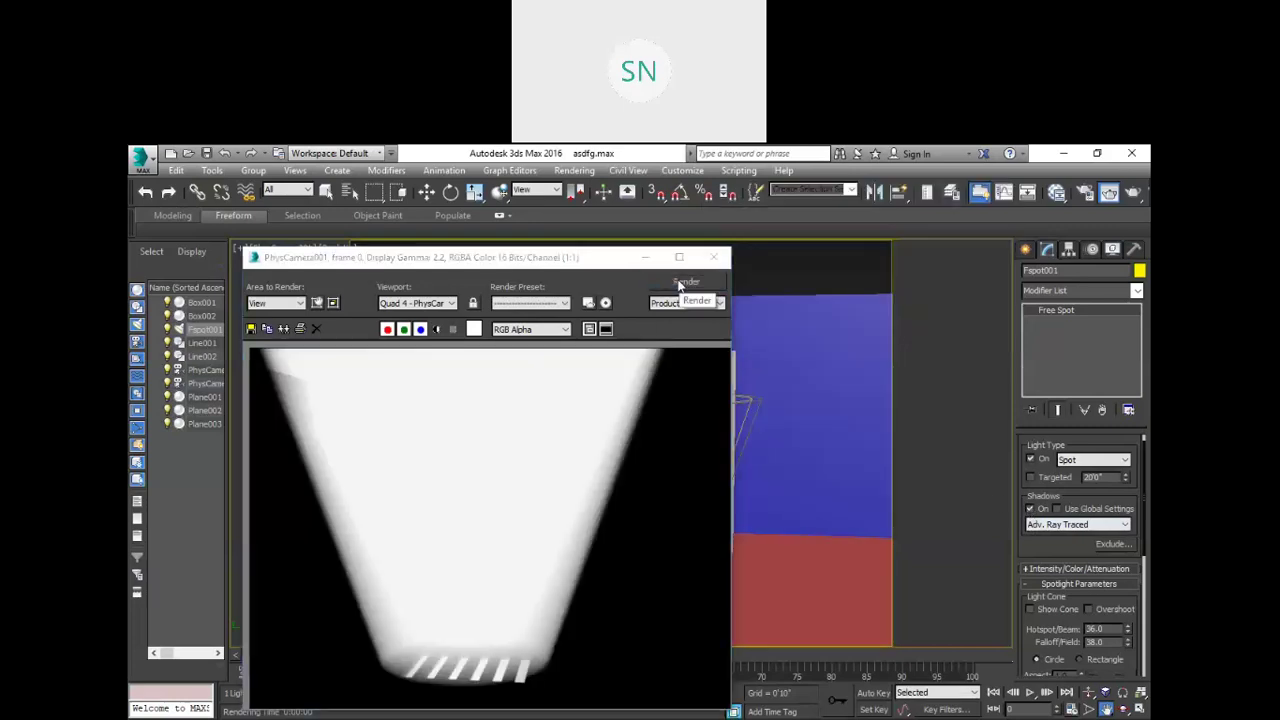
pyautogui.click(1075, 526)
pyautogui.click(1051, 568)
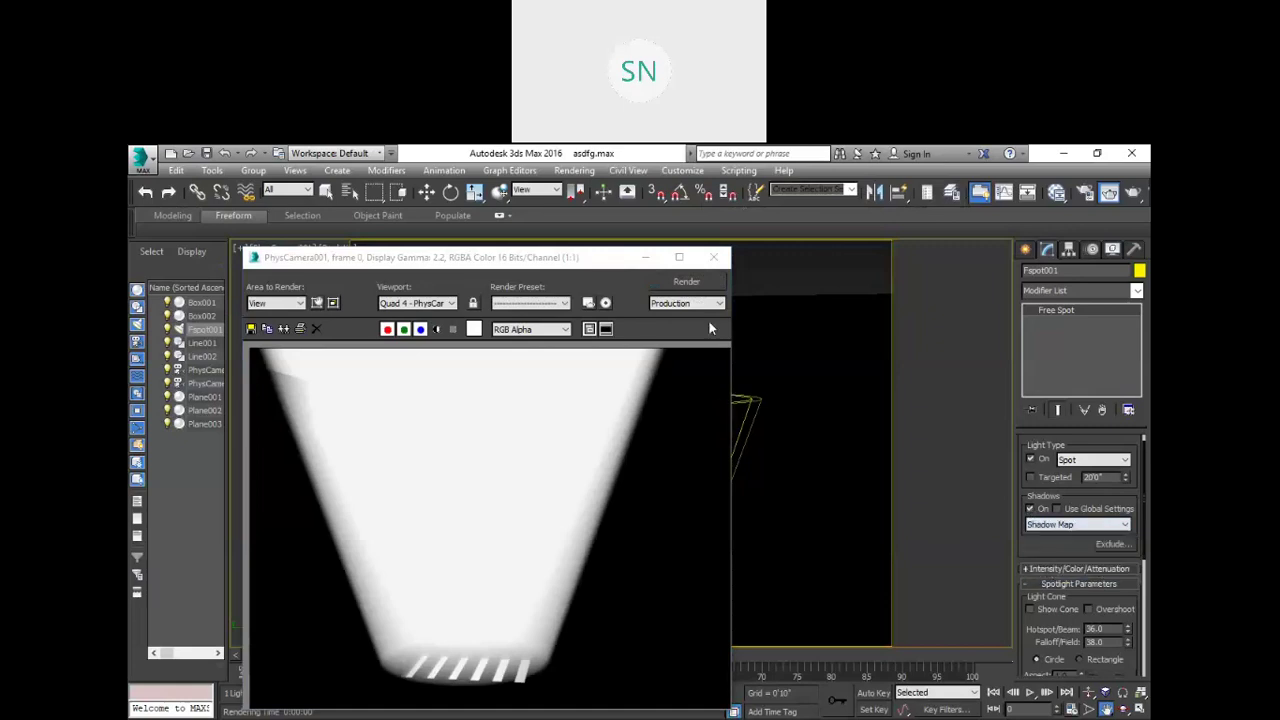
pyautogui.click(688, 284)
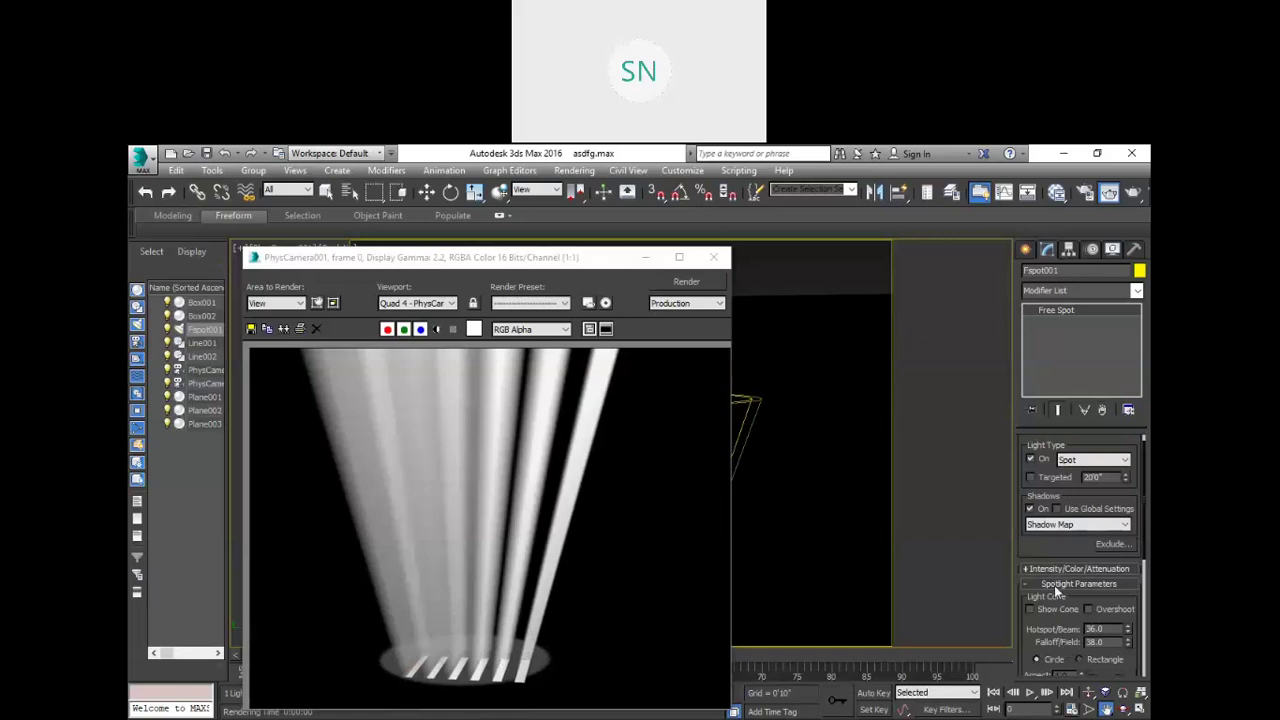
# Step: Try Ray Traced Shadows with the spotlight multiplier at 0.5 and render
pyautogui.scroll(-1, 1055, 593)
pyautogui.click(1075, 494)
pyautogui.click(1065, 540)
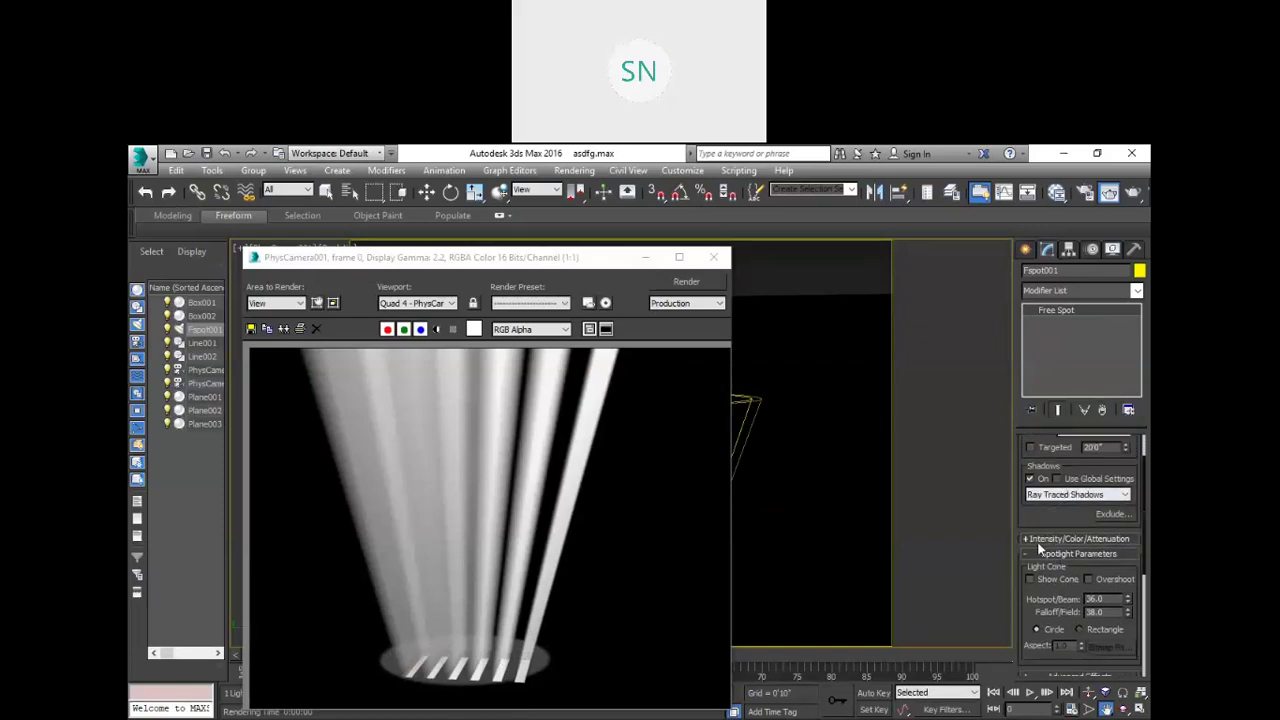
pyautogui.click(1028, 539)
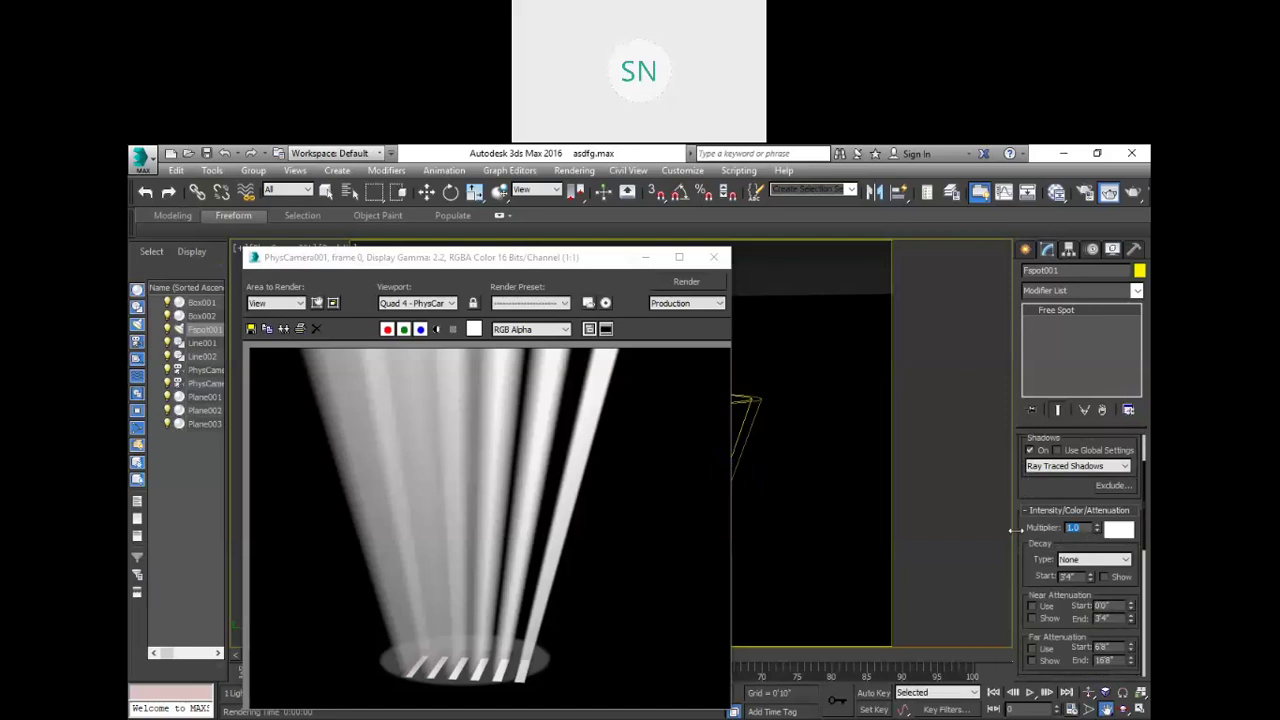
pyautogui.write('0.5')
pyautogui.click(674, 284)
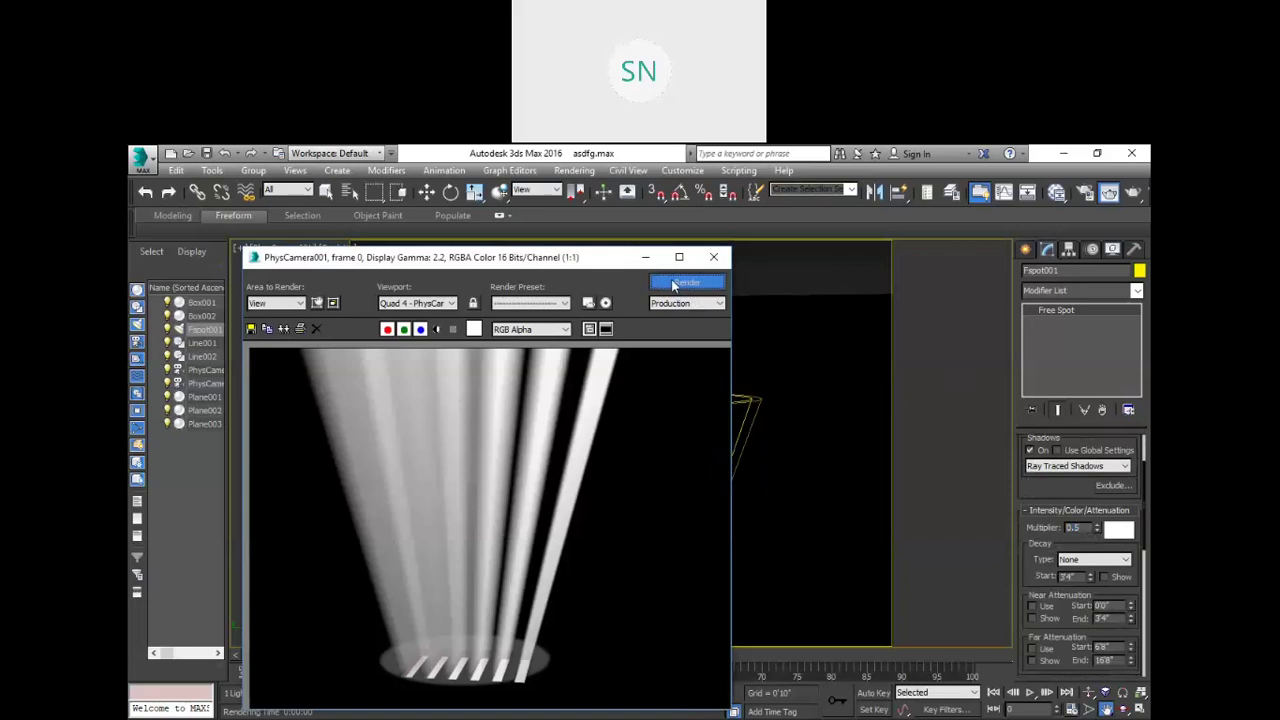
# Step: Switch back to Shadow Map, enter a 0.1 multiplier, and re-render
pyautogui.click(1054, 478)
pyautogui.click(1052, 524)
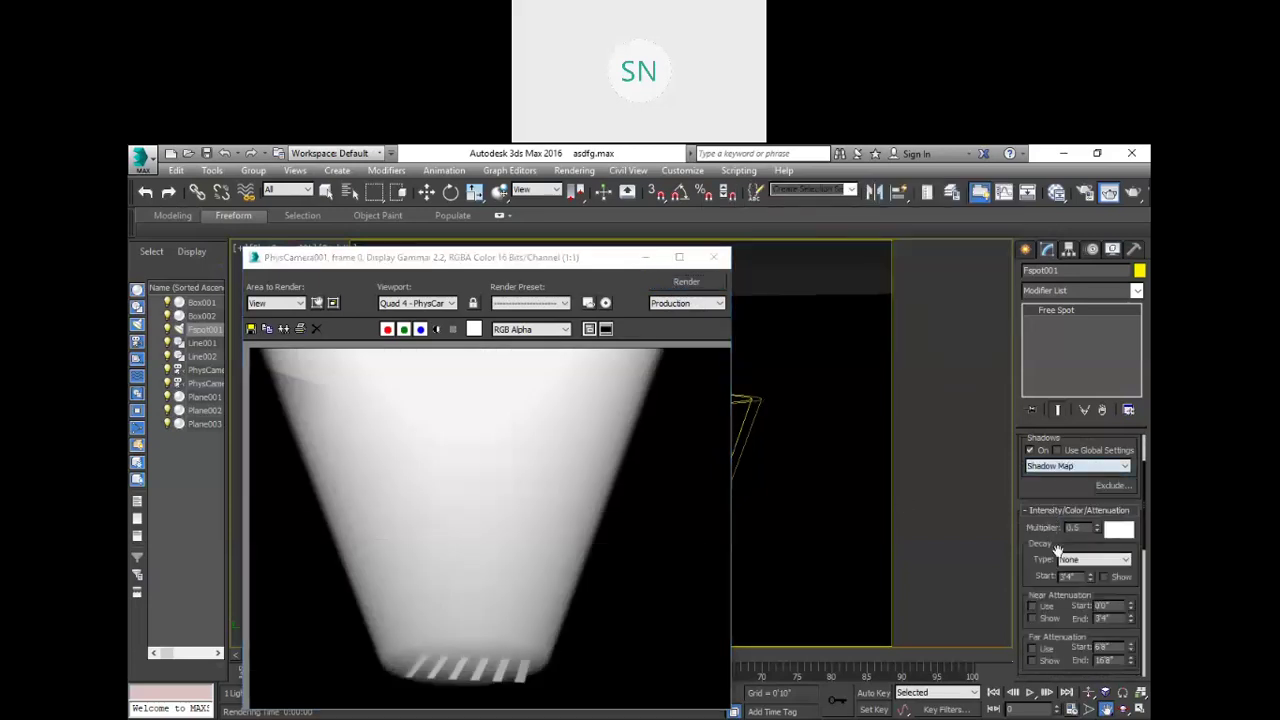
pyautogui.moveTo(1082, 528); pyautogui.dragTo(1041, 530)
pyautogui.write('0.1')
pyautogui.press('Return')
pyautogui.click(685, 284)
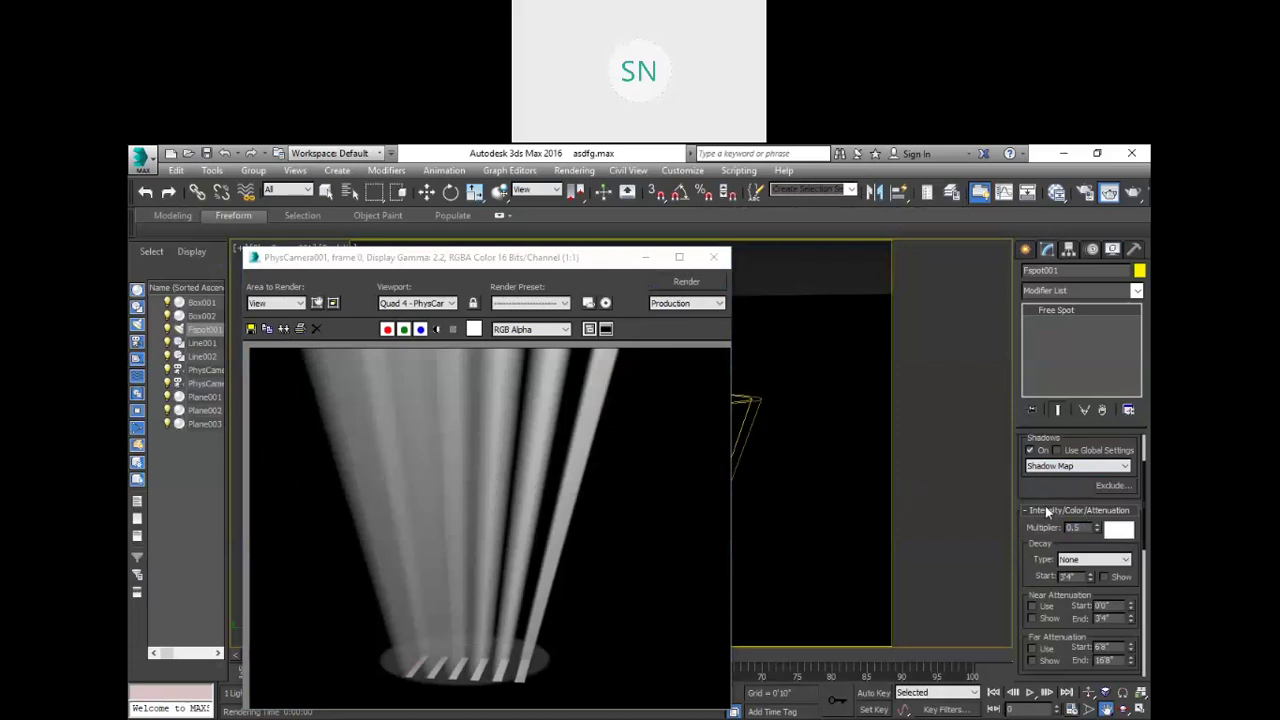
pyautogui.scroll(-10, 1045, 485)
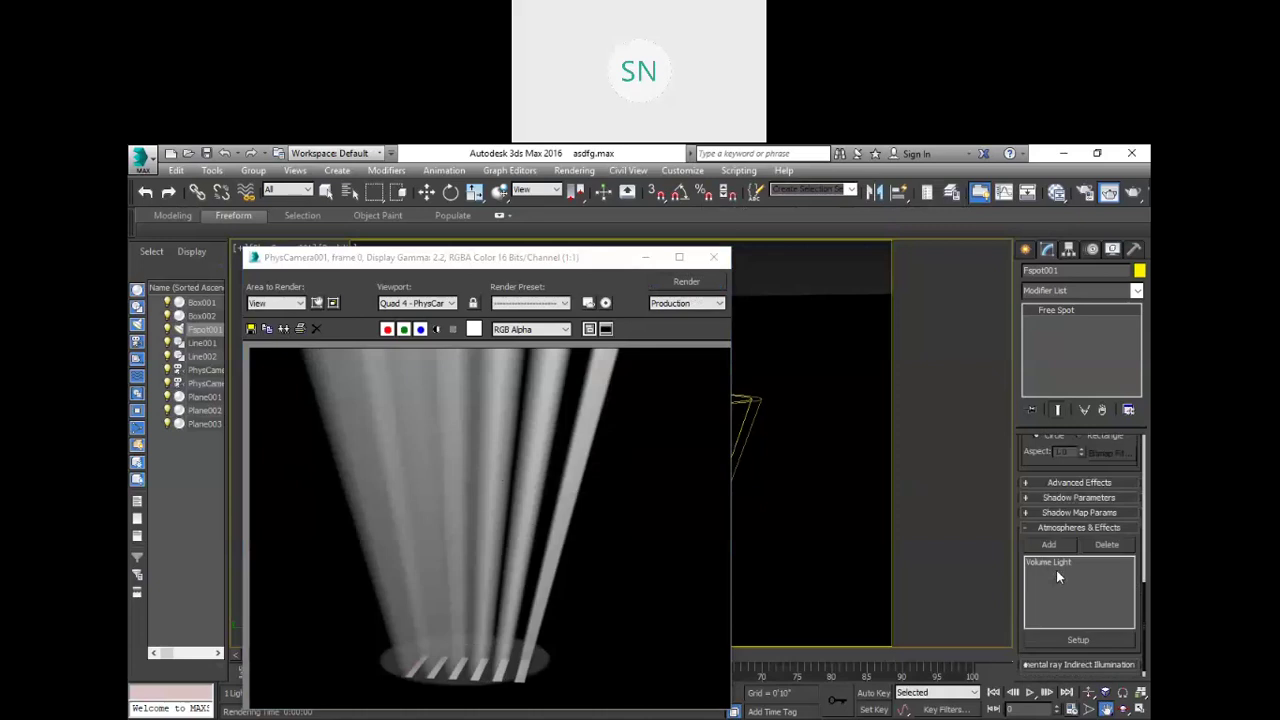
# Step: Enable 2 Sided Shadows under Shadow Map Params and render
pyautogui.click(1027, 498)
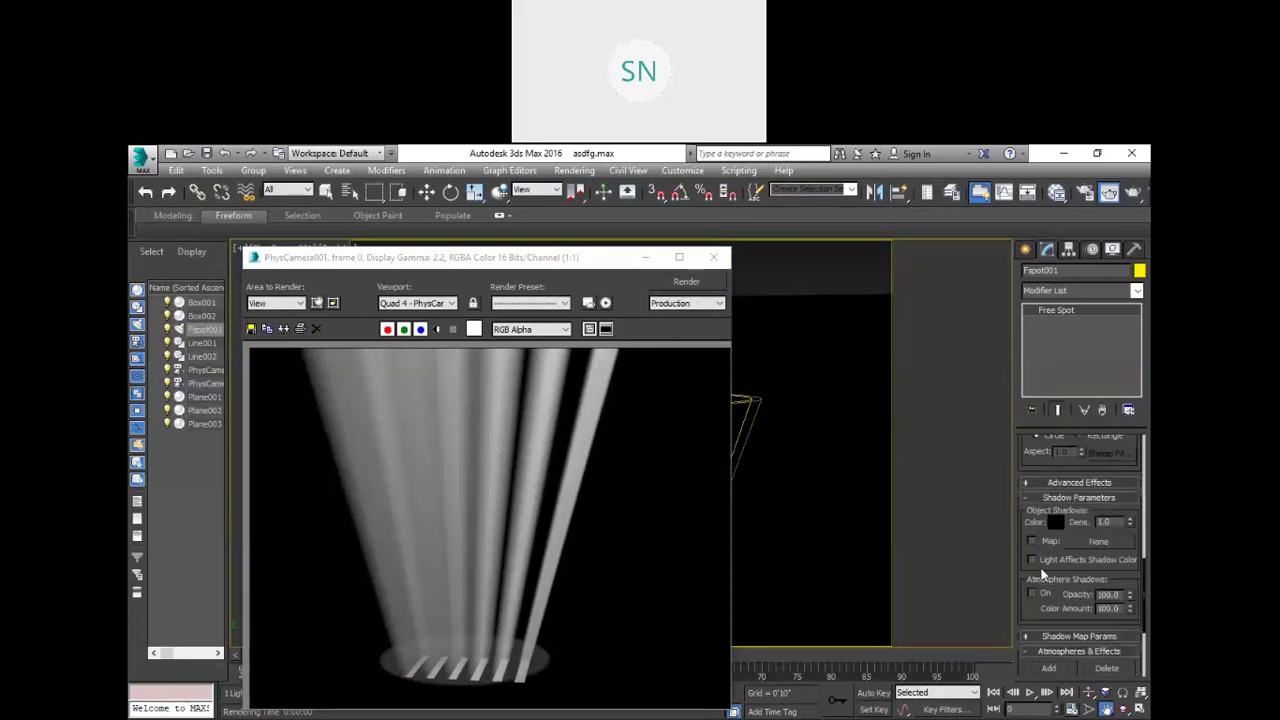
pyautogui.scroll(-2, 1058, 600)
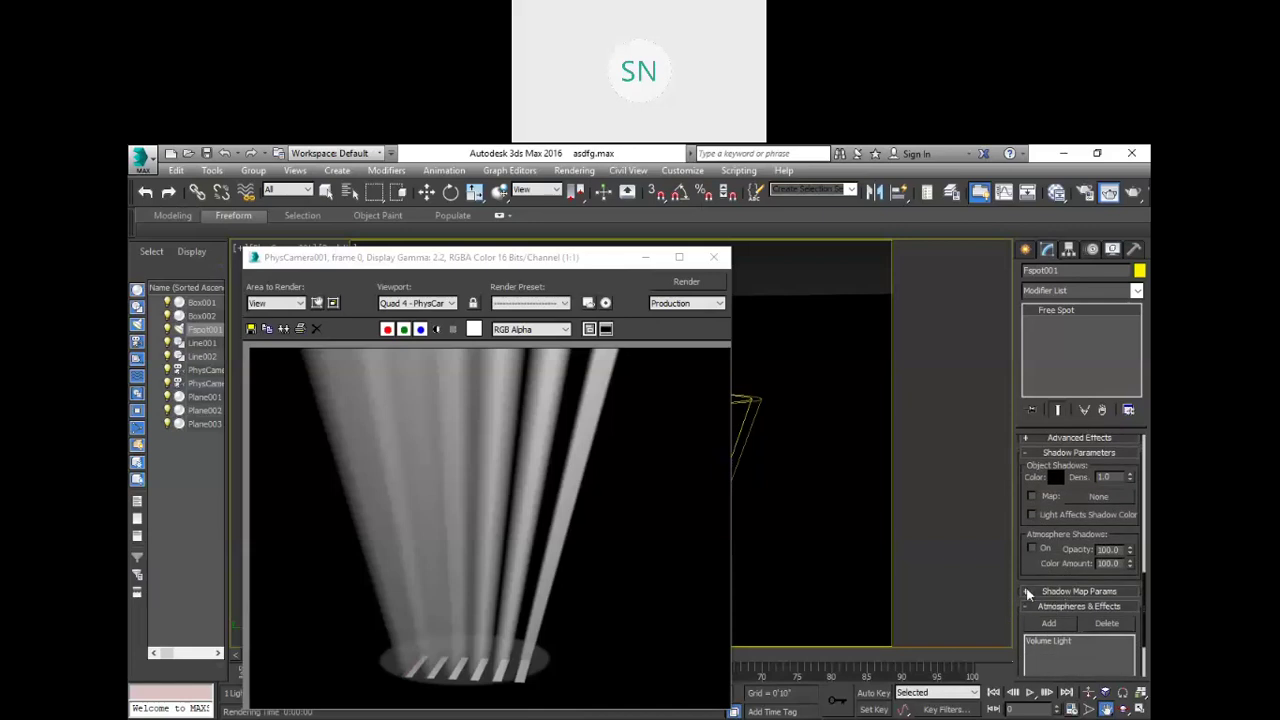
pyautogui.click(1026, 592)
pyautogui.scroll(-2, 1048, 568)
pyautogui.click(1045, 612)
pyautogui.click(698, 283)
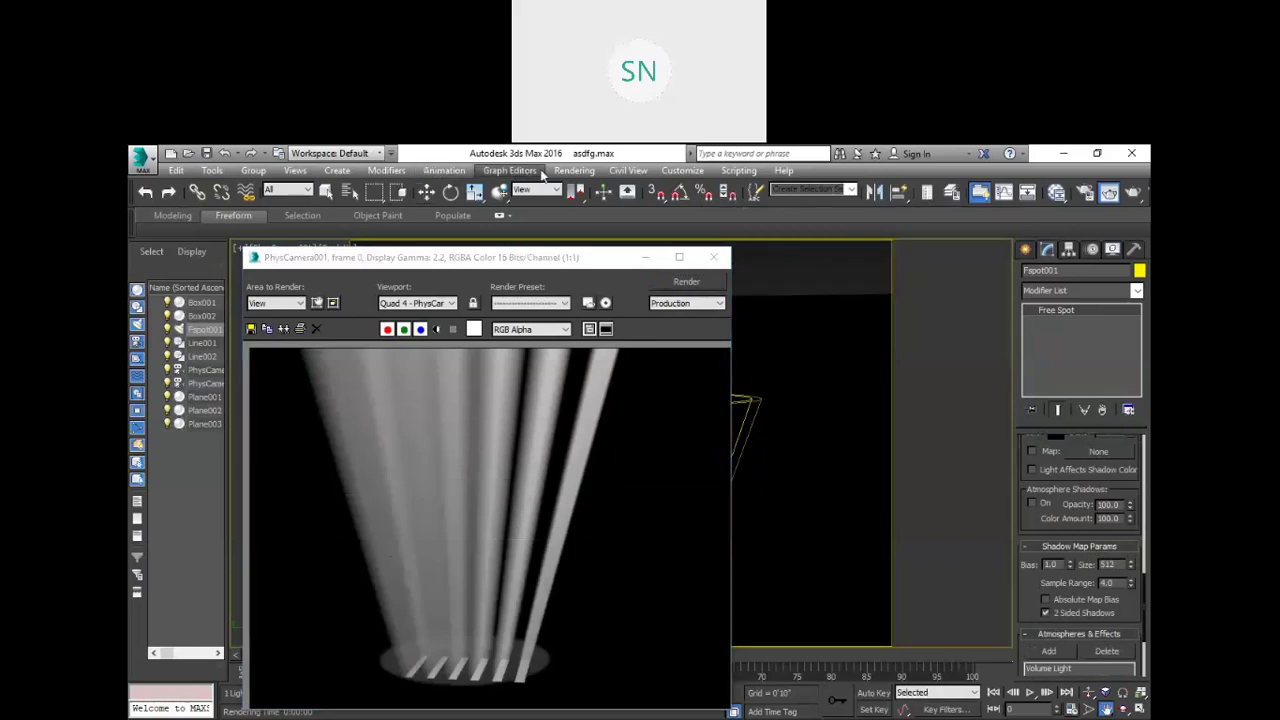
# Step: Check the atmospherics options in Rendering > Render Setup, then close it
pyautogui.click(588, 172)
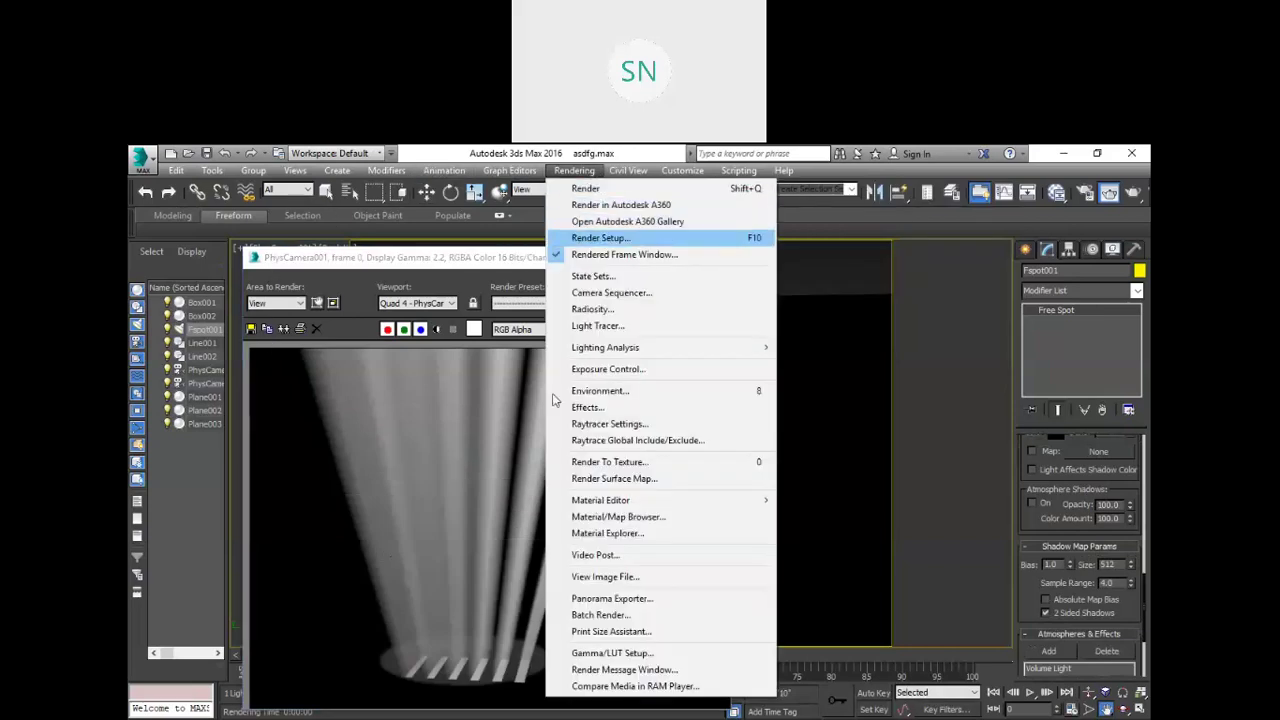
pyautogui.click(598, 237)
pyautogui.scroll(-3, 385, 460)
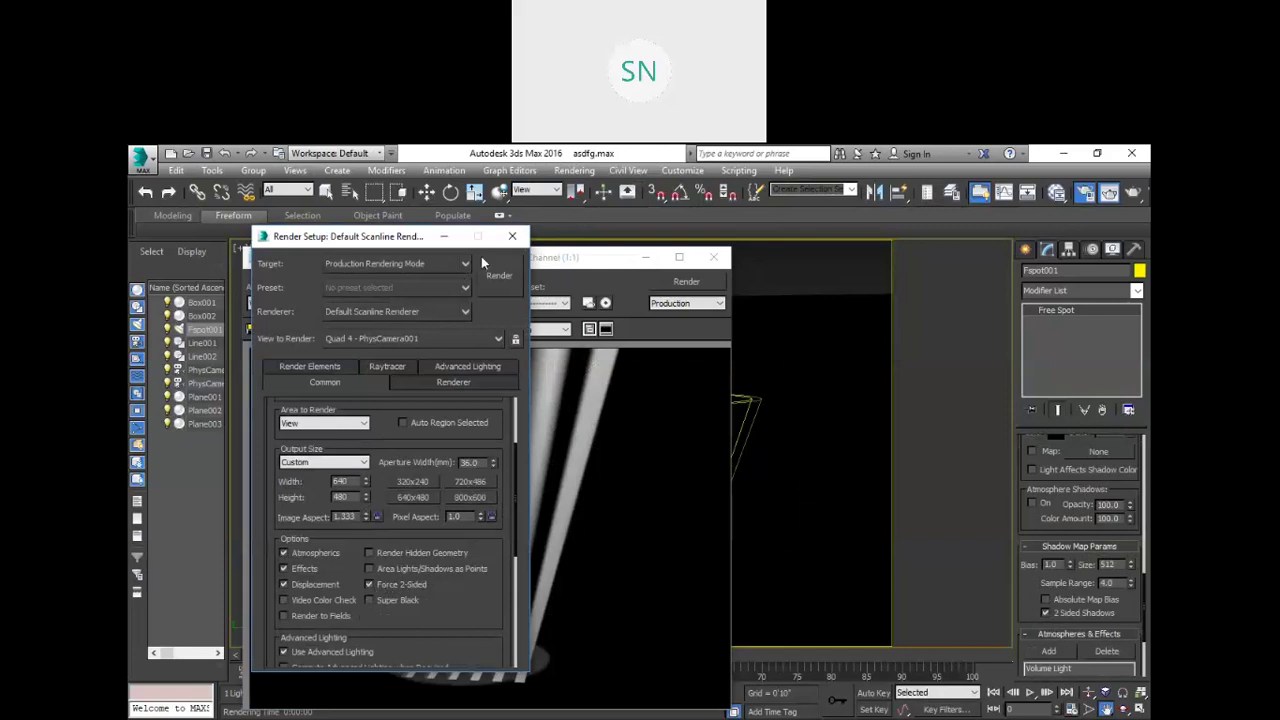
pyautogui.click(512, 236)
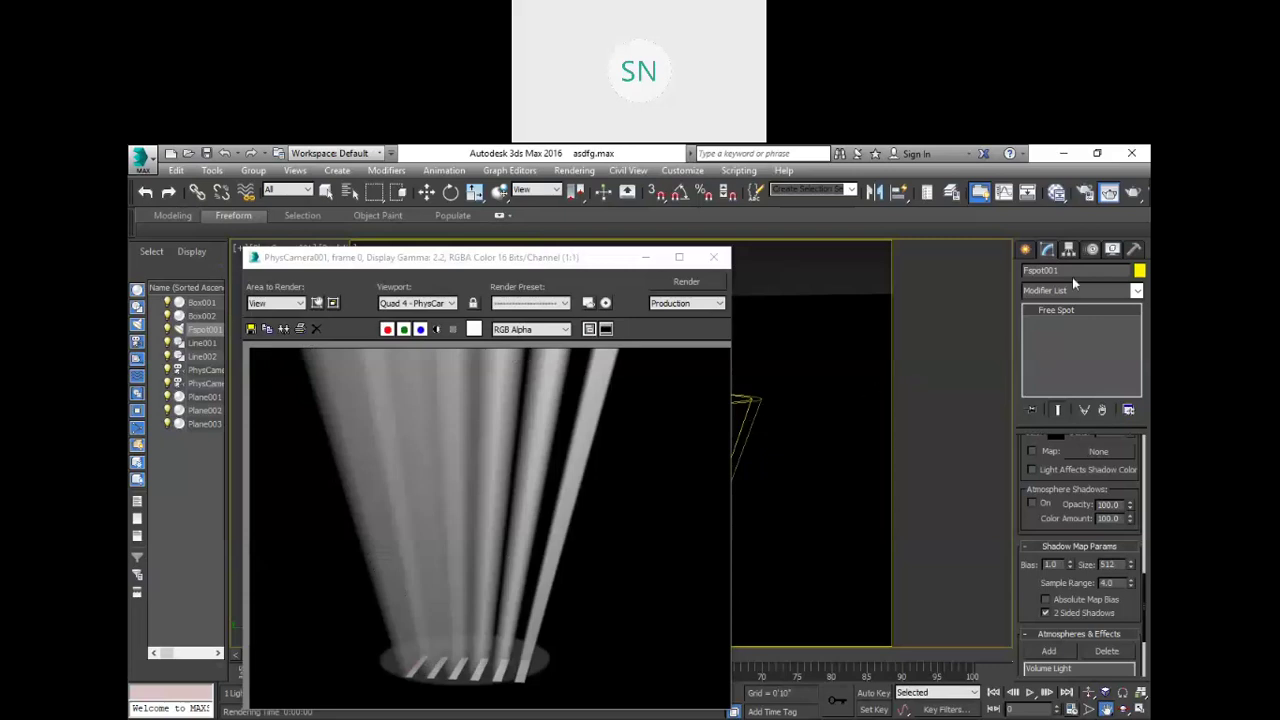
# Step: Place a Standard Skylight in the viewport with multiplier 0.05 and render
pyautogui.click(1026, 249)
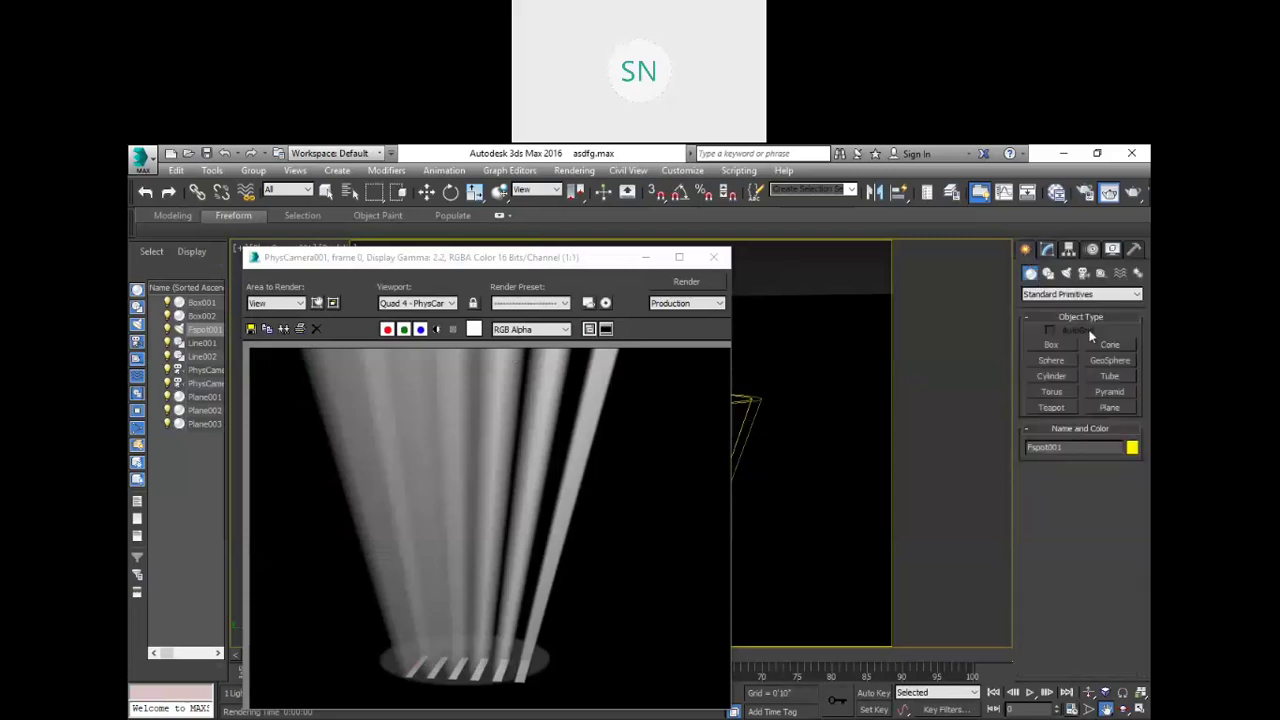
pyautogui.click(1066, 273)
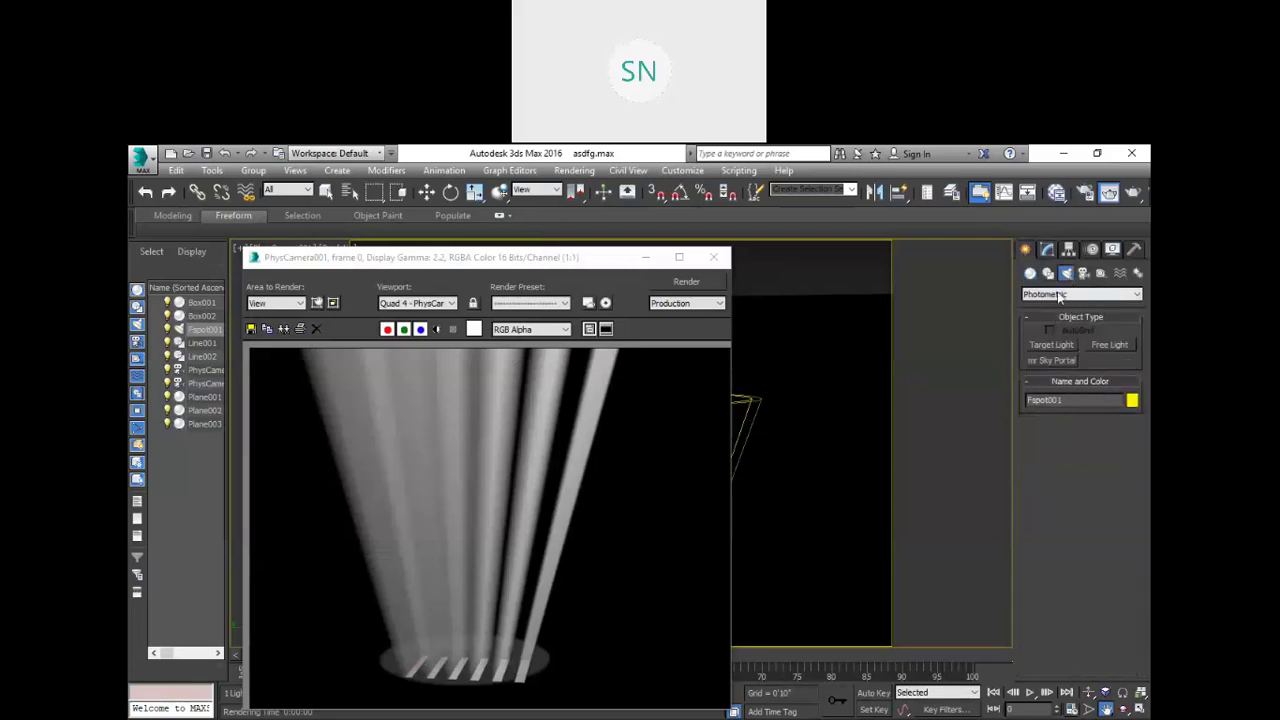
pyautogui.click(1078, 295)
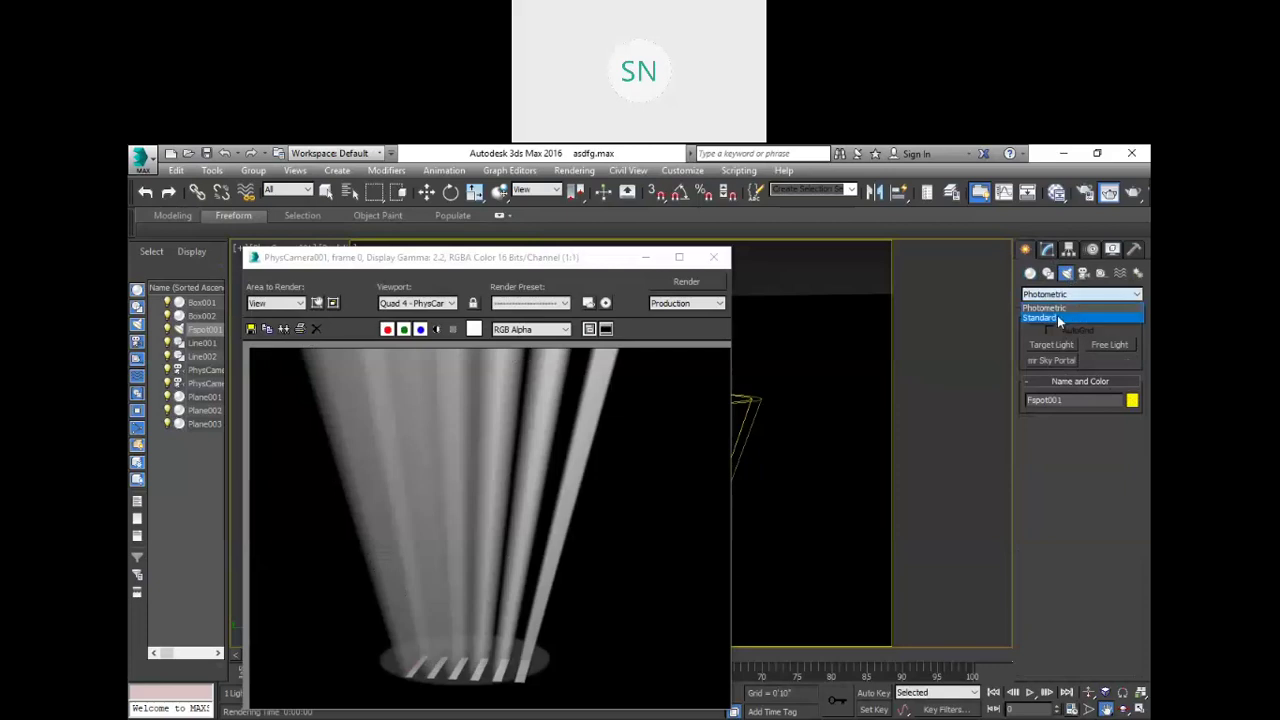
pyautogui.click(1059, 318)
pyautogui.click(1110, 376)
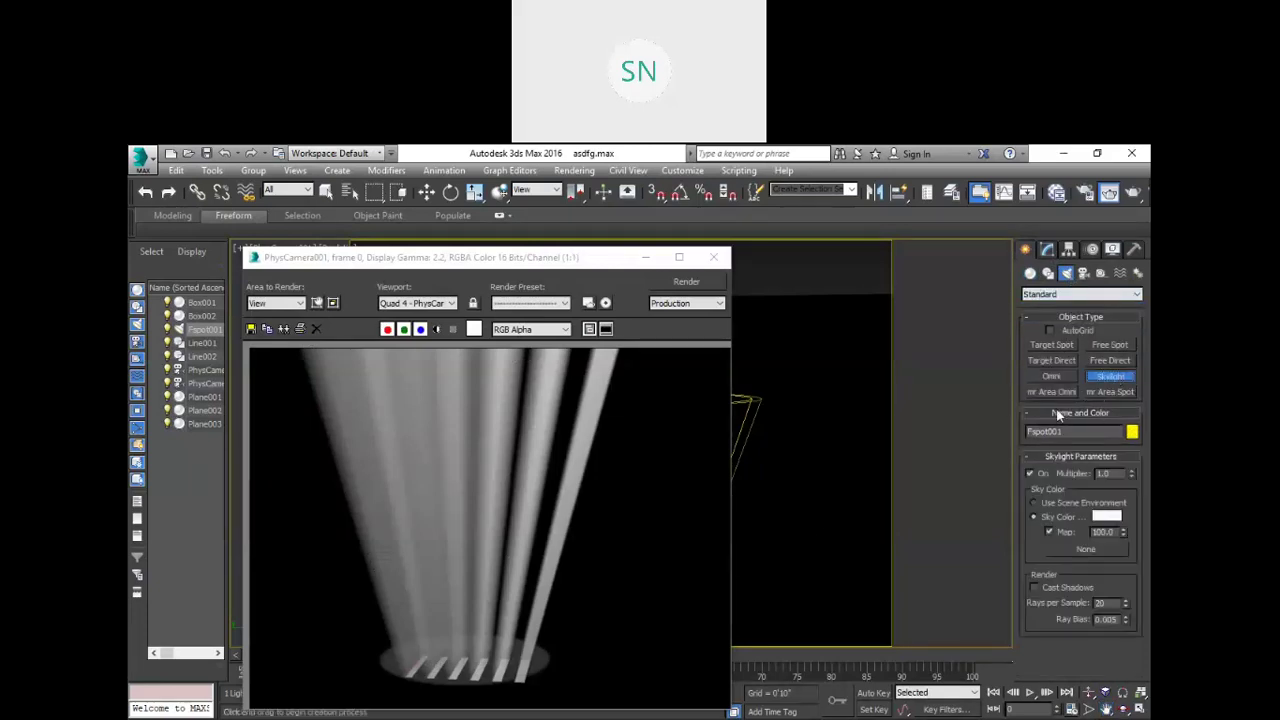
pyautogui.click(811, 522)
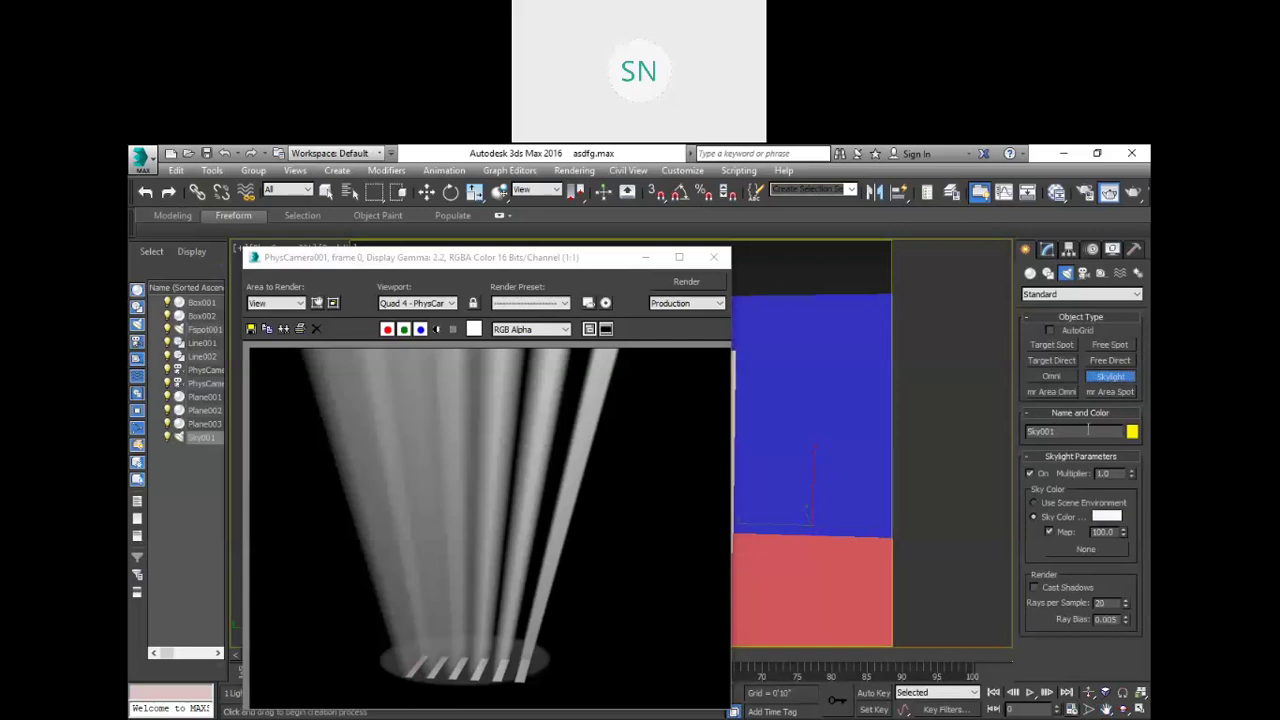
pyautogui.write('0.05')
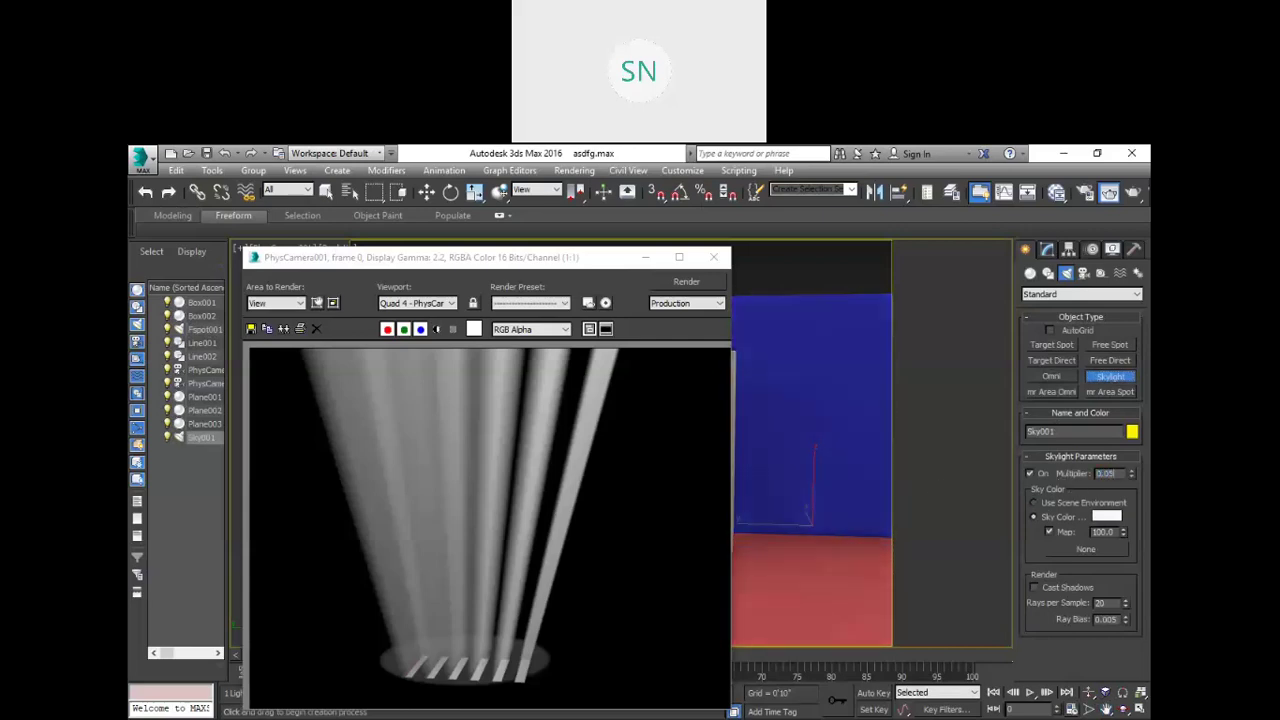
pyautogui.press('Return')
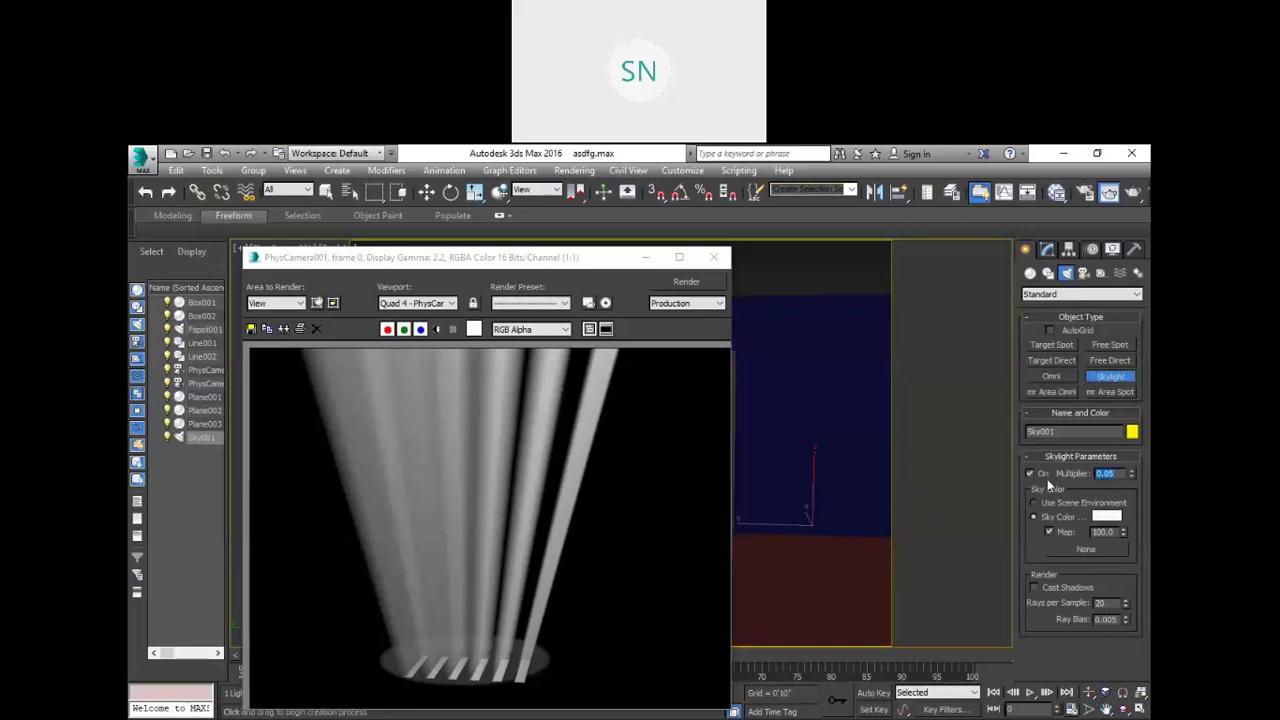
pyautogui.click(688, 286)
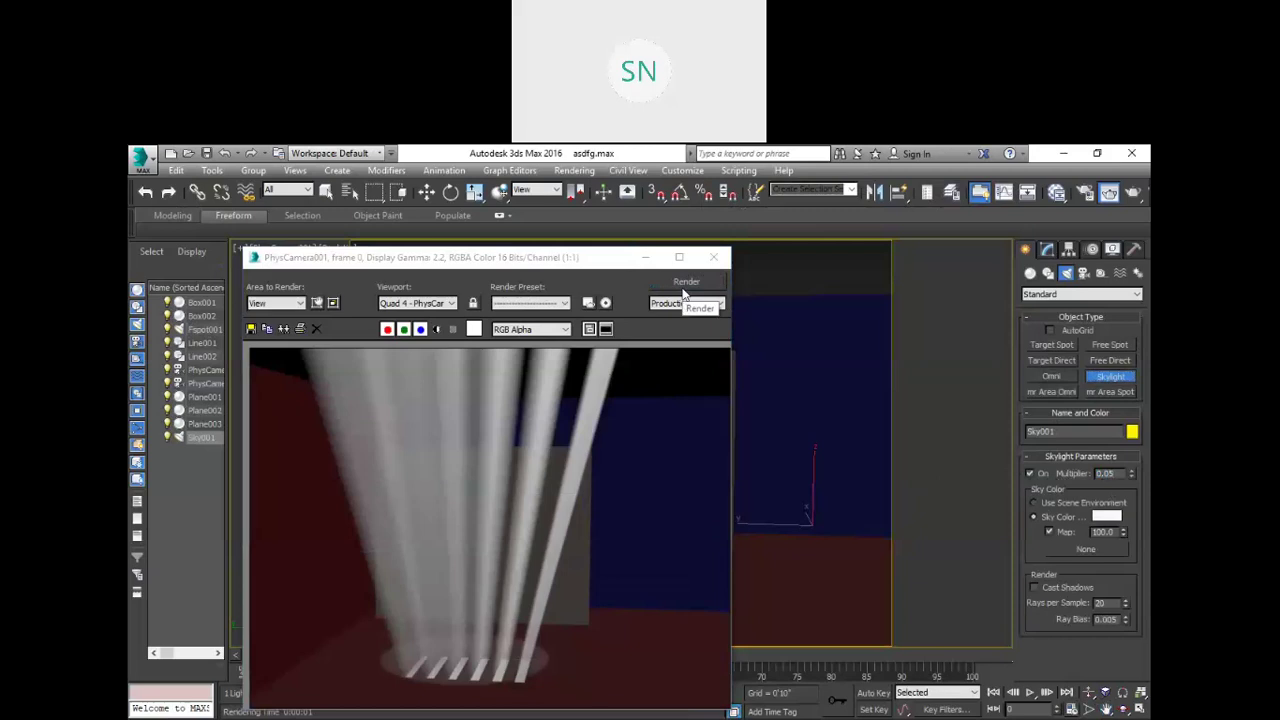
# Step: Lower the skylight multiplier to 0.01 and render again
pyautogui.doubleClick(1122, 474)
pyautogui.write('0')
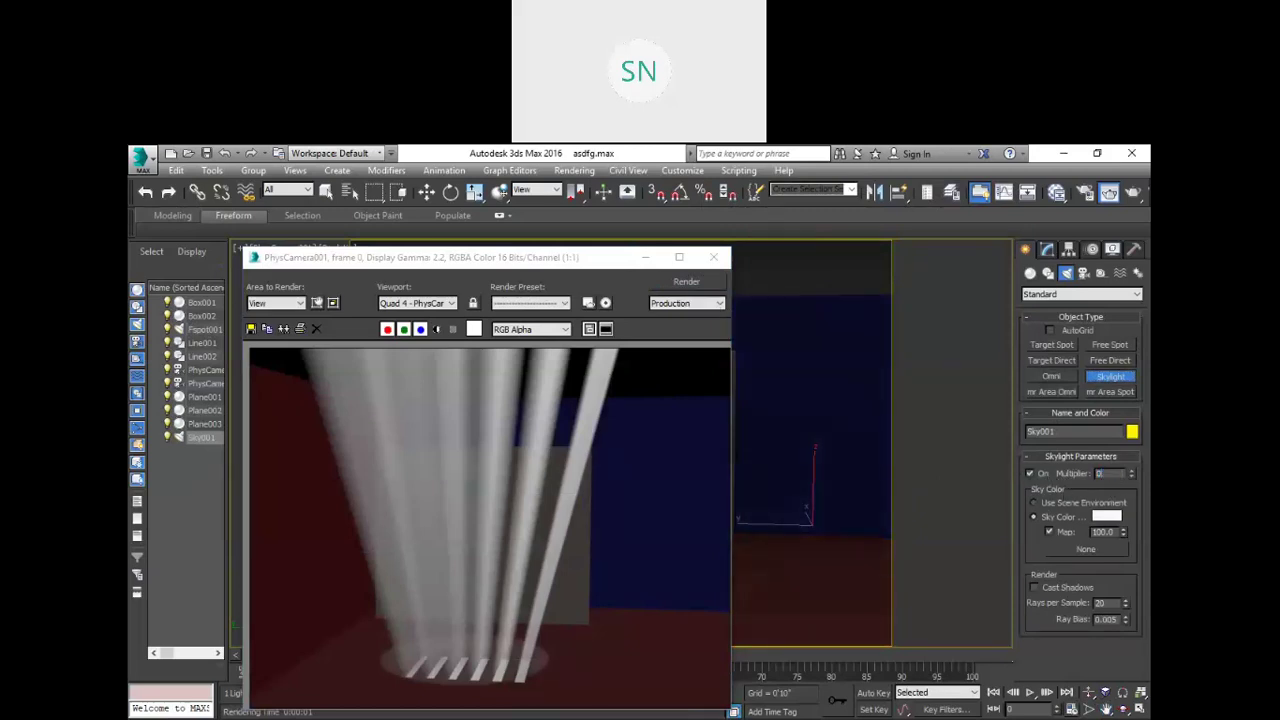
pyautogui.write('.101')
pyautogui.click(686, 283)
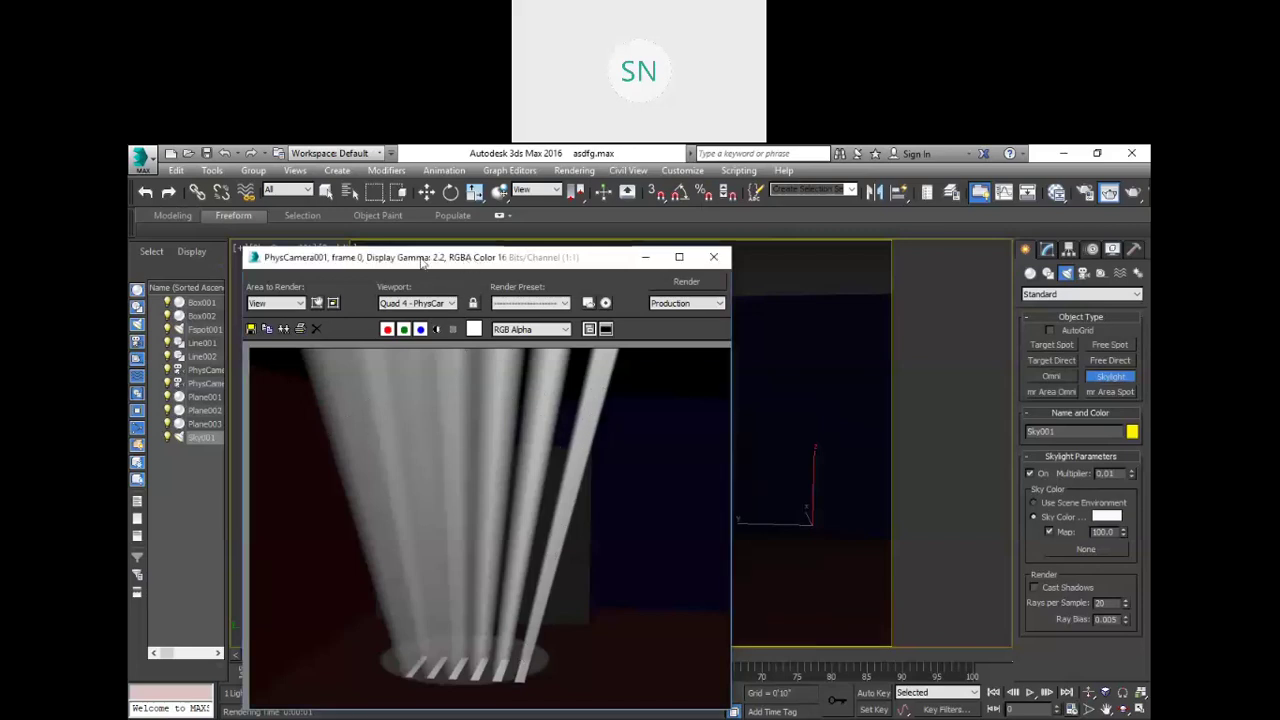
pyautogui.moveTo(476, 260); pyautogui.dragTo(478, 261)
pyautogui.click(212, 171)
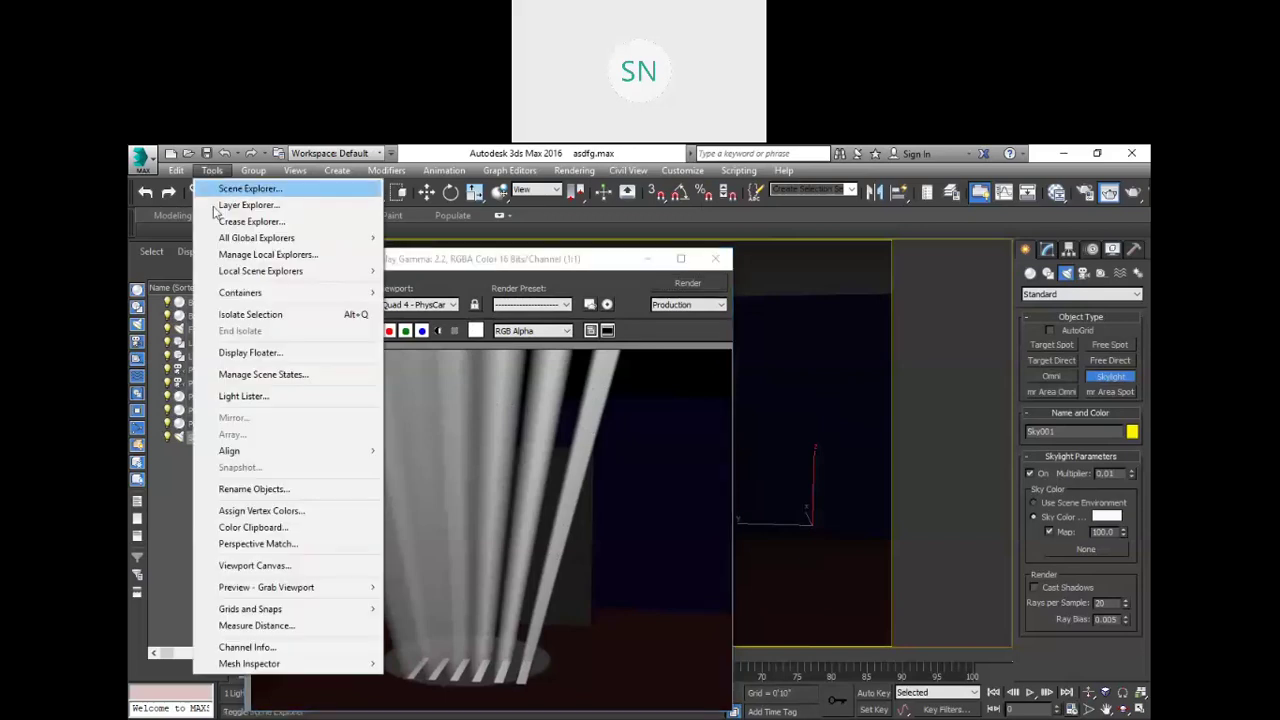
# Step: Review Fspot001 and Sky001 in the Light Lister, then return to Fspot001's attenuation settings
pyautogui.click(268, 395)
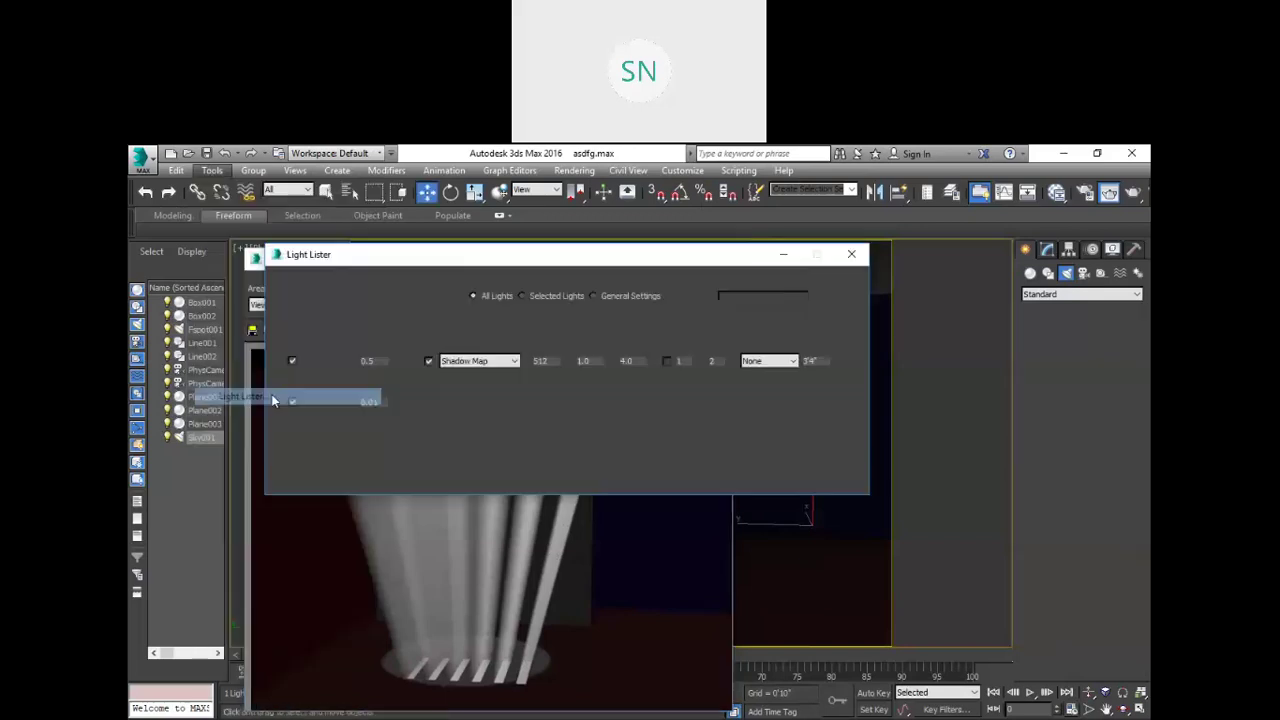
pyautogui.click(289, 361)
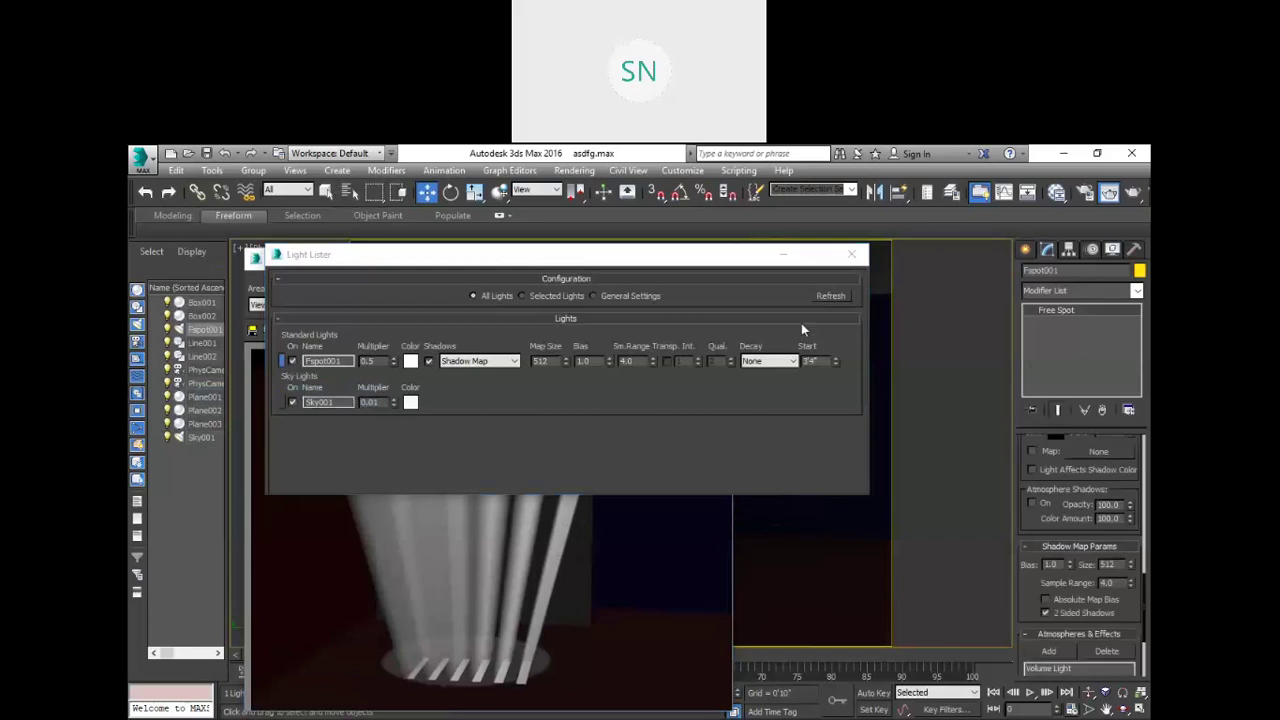
pyautogui.click(851, 254)
pyautogui.scroll(5, 1040, 540)
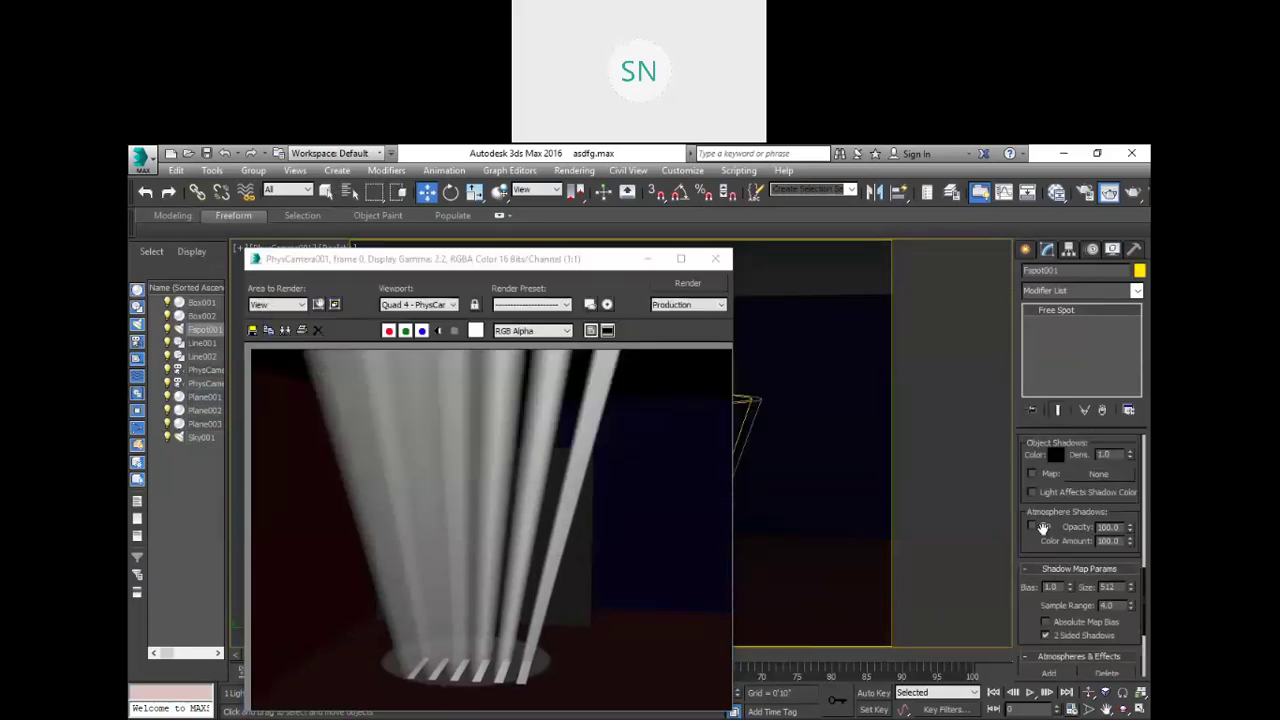
pyautogui.scroll(6, 1046, 535)
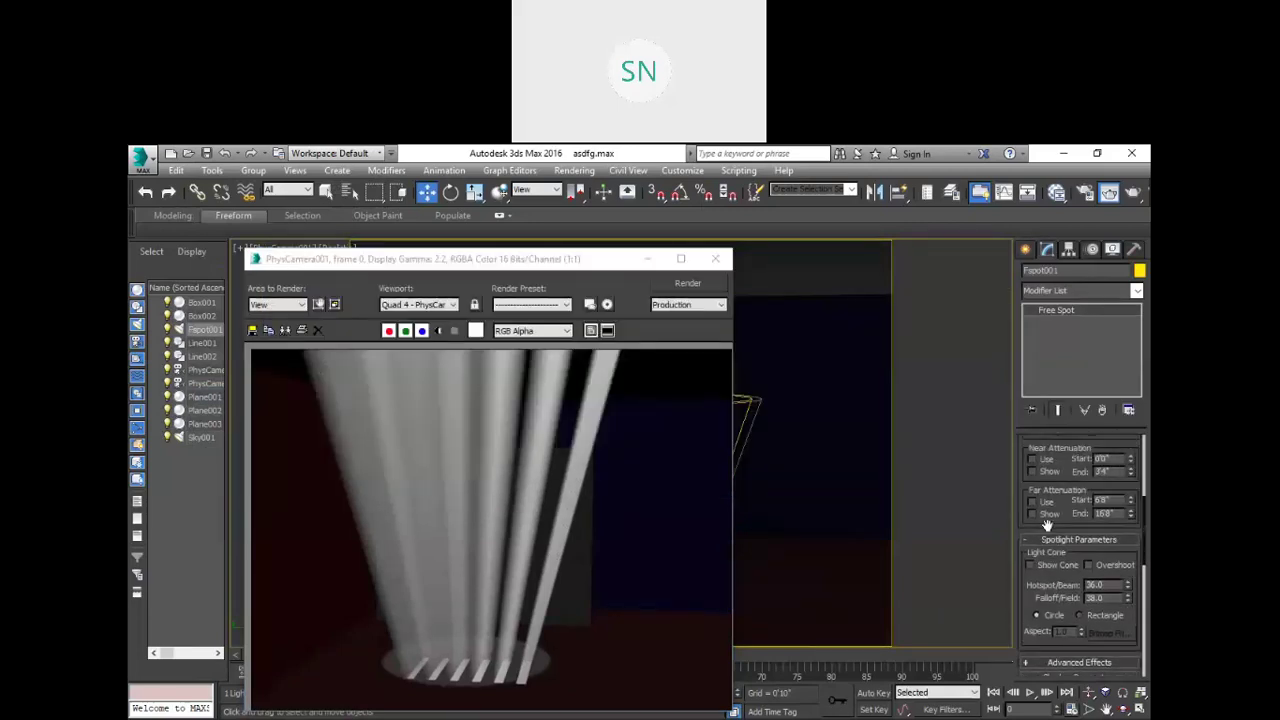
pyautogui.scroll(-2, 1052, 530)
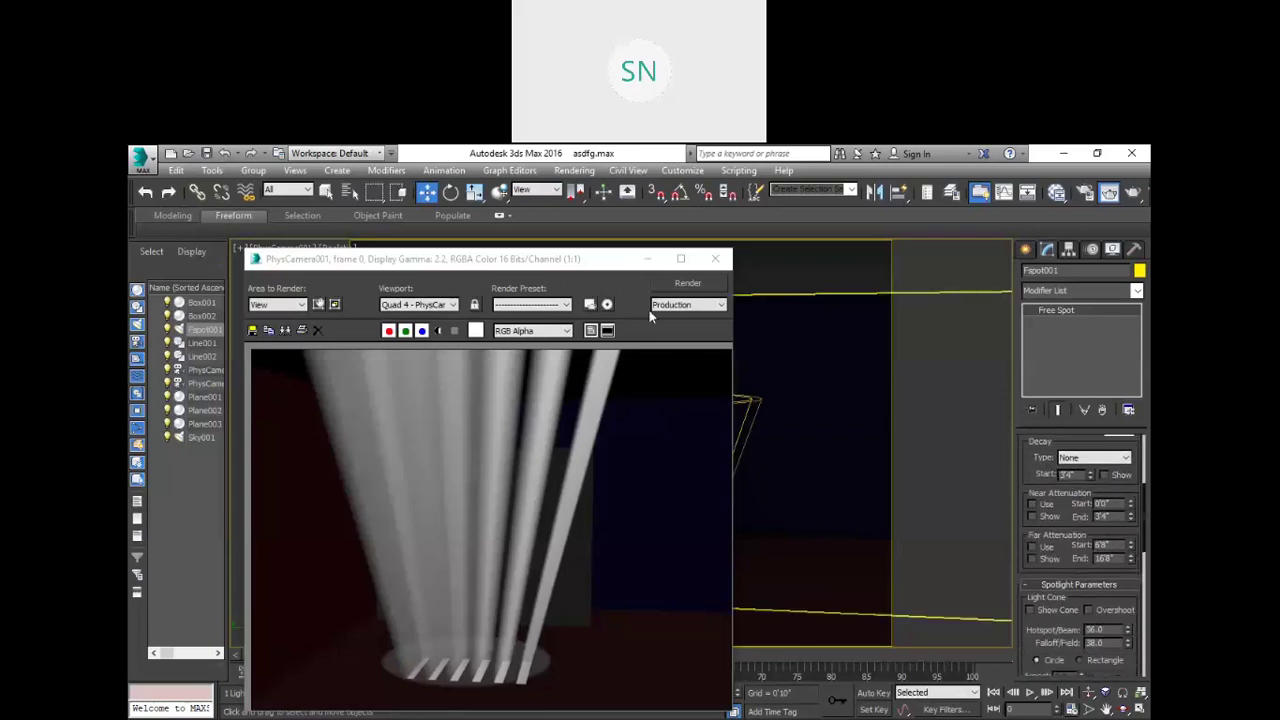
pyautogui.click(430, 410)
# Step: Enable Far Attenuation on Fspot001, raise its Start and End, and render
pyautogui.moveTo(471, 258); pyautogui.dragTo(378, 505)
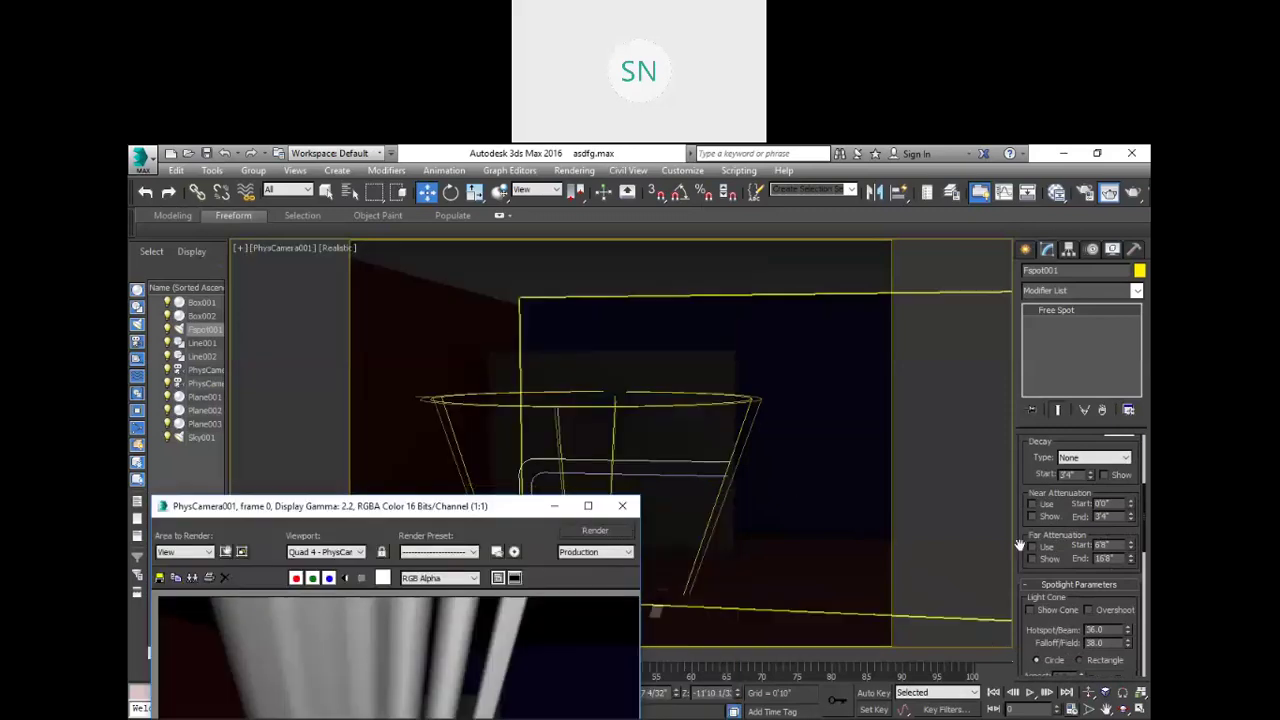
pyautogui.click(1033, 548)
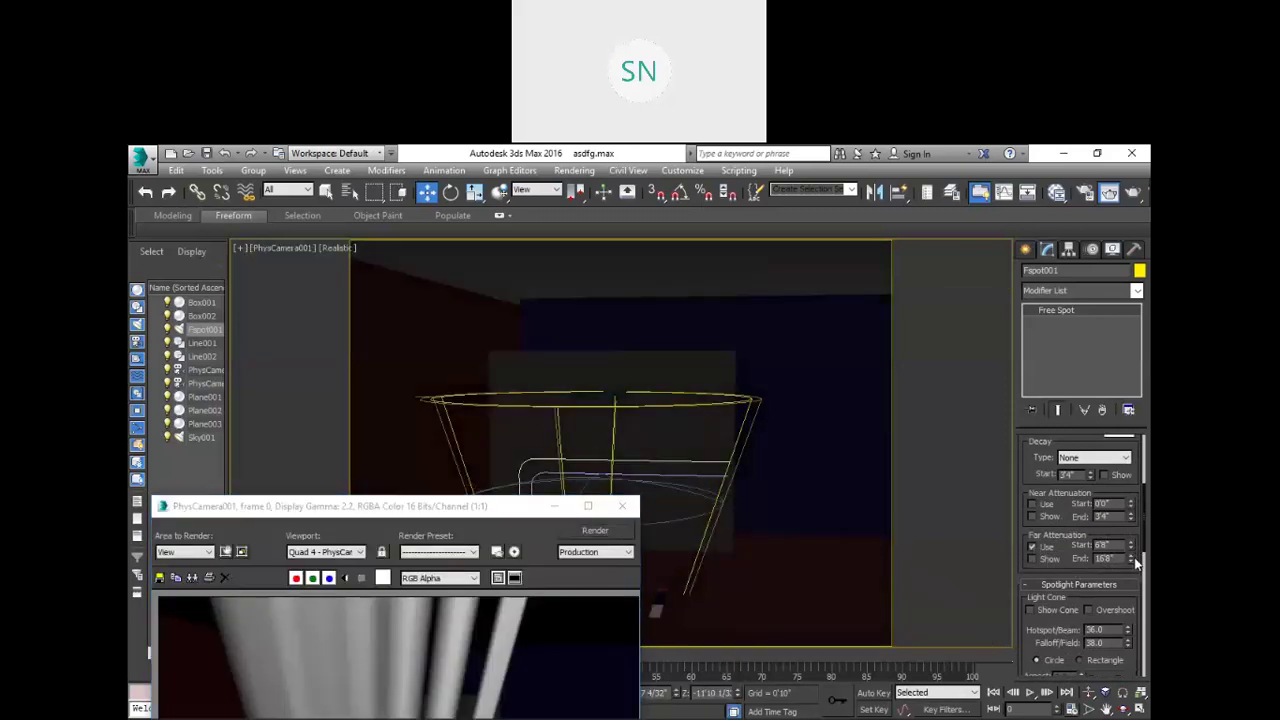
pyautogui.moveTo(1133, 548); pyautogui.dragTo(1128, 372)
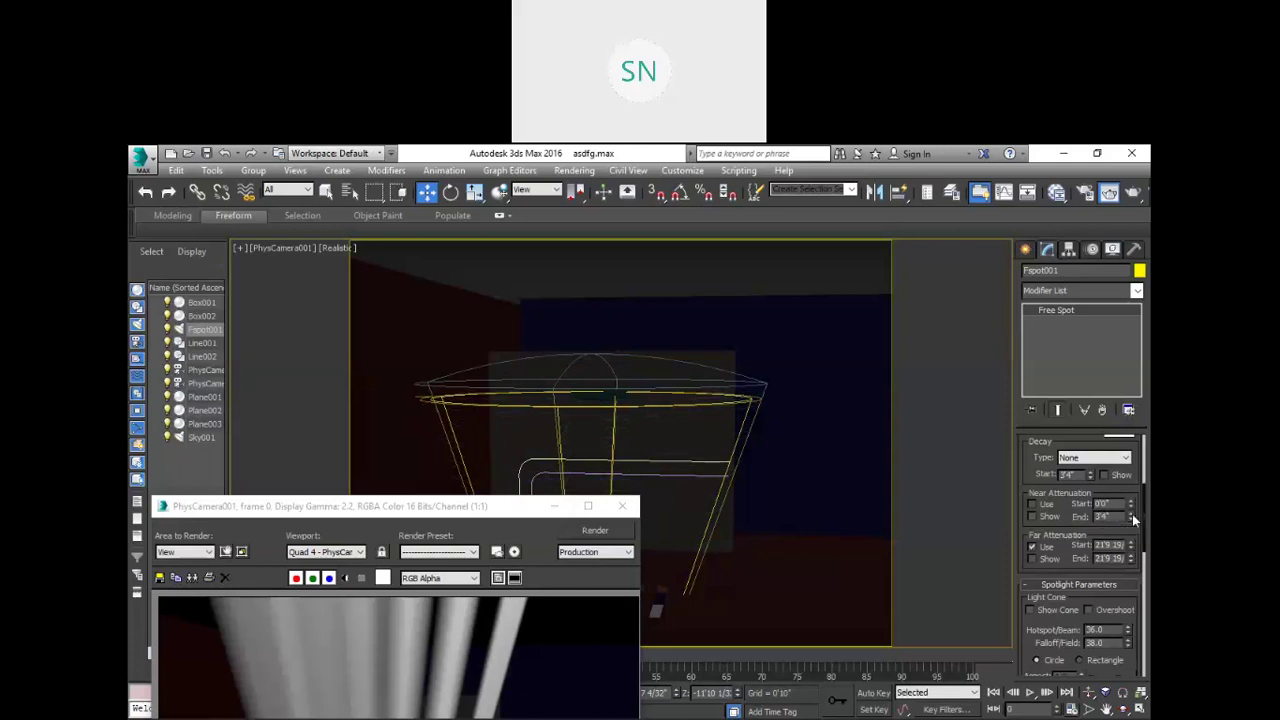
pyautogui.moveTo(1133, 562); pyautogui.dragTo(1132, 556)
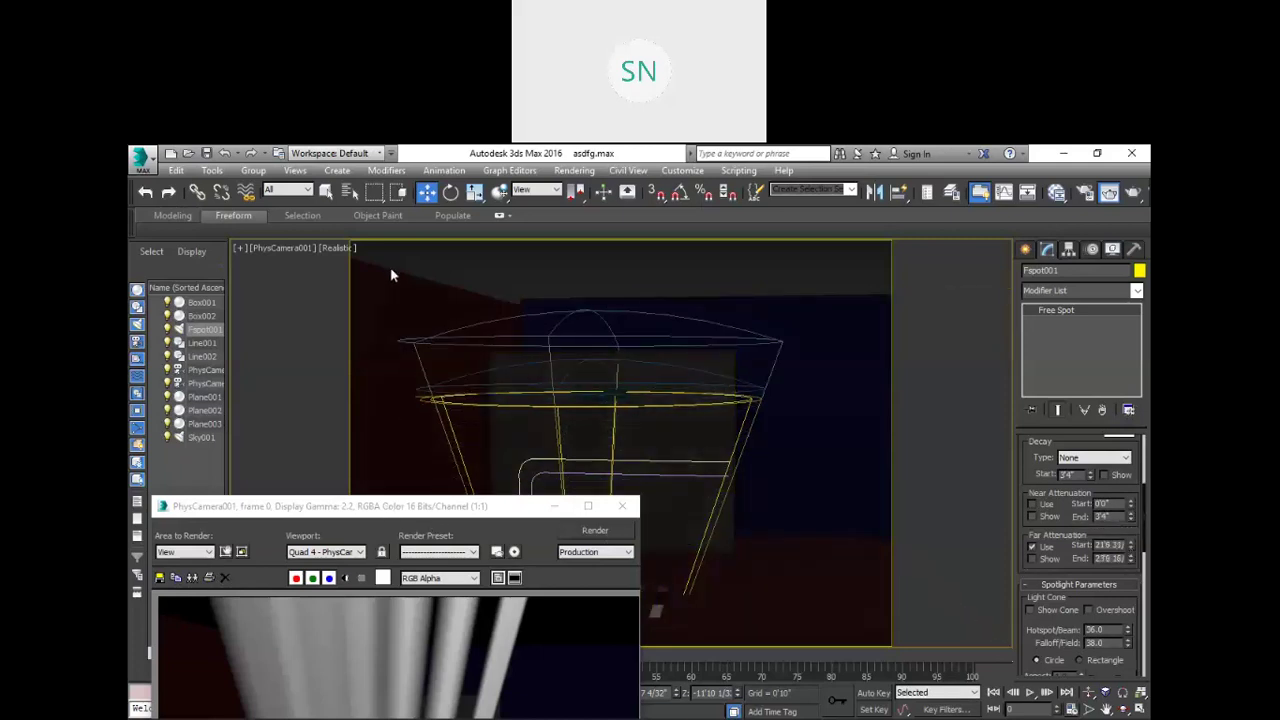
pyautogui.moveTo(420, 506); pyautogui.dragTo(426, 260)
pyautogui.click(594, 287)
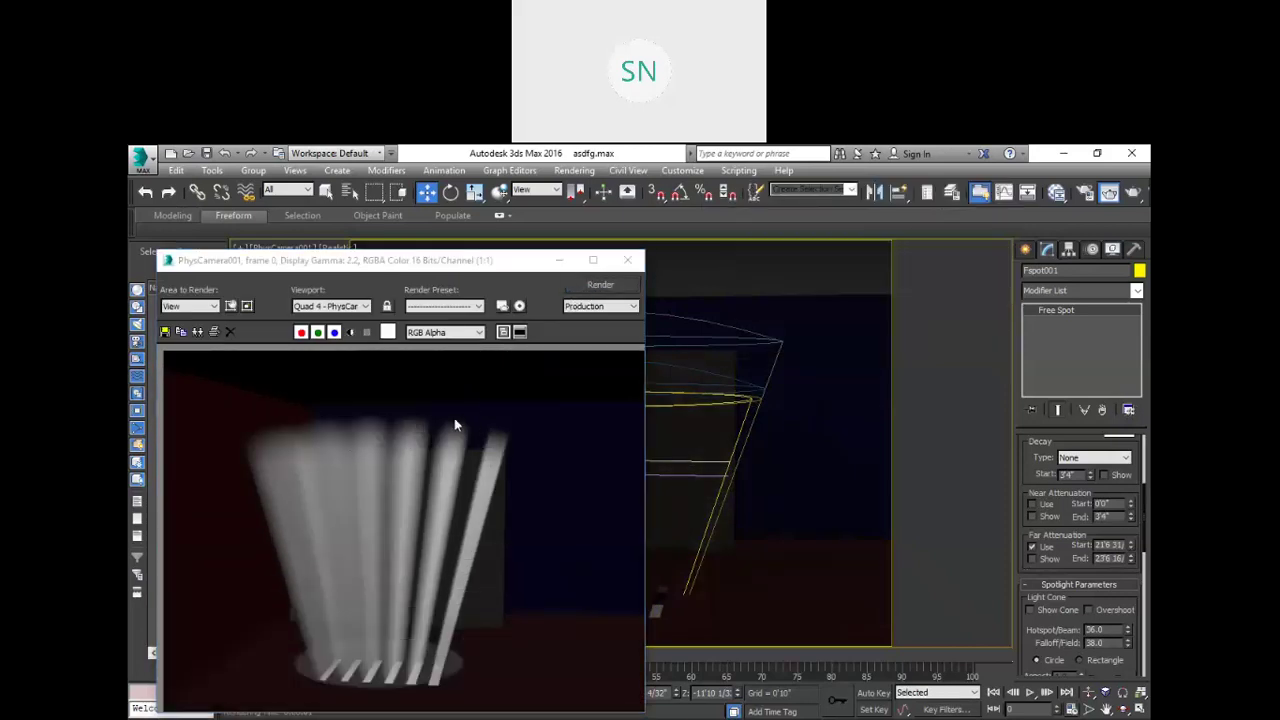
# Step: Nudge far attenuation Start and End slightly lower and render again
pyautogui.moveTo(1132, 547)
pyautogui.mouseDown()
pyautogui.moveTo(1138, 533)
pyautogui.moveTo(1133, 560)
pyautogui.mouseUp()
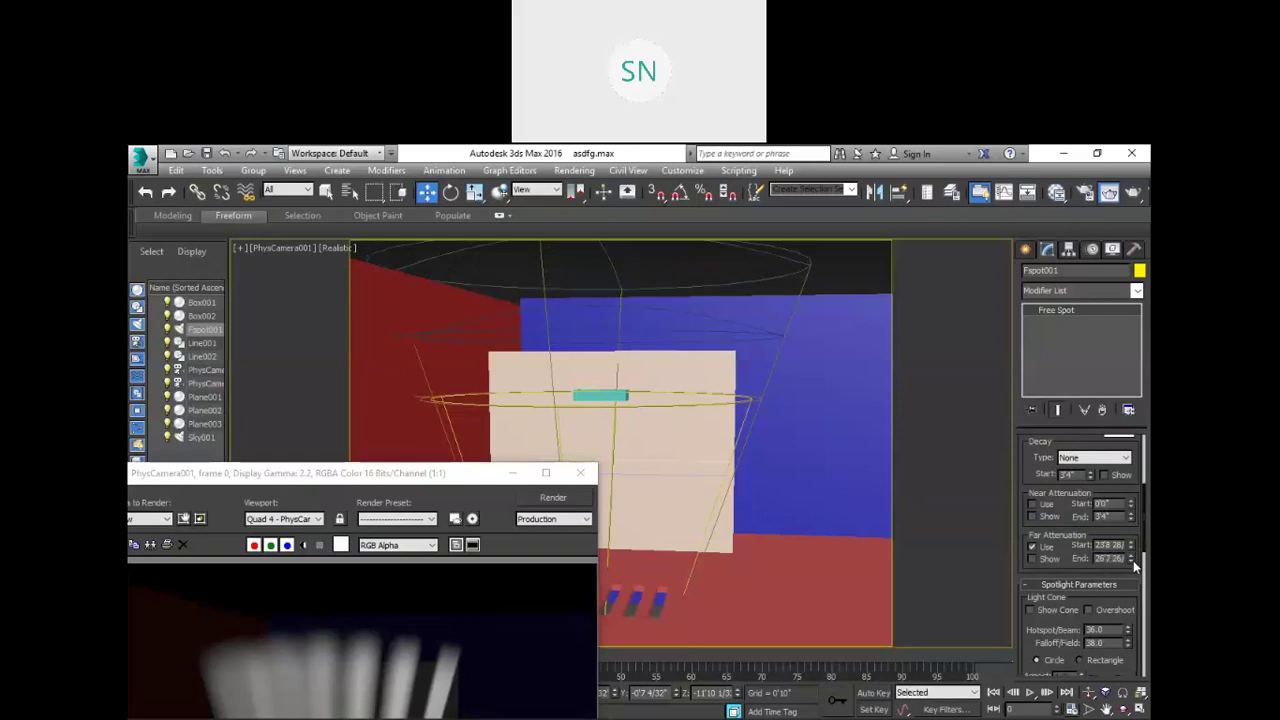
pyautogui.click(1133, 560)
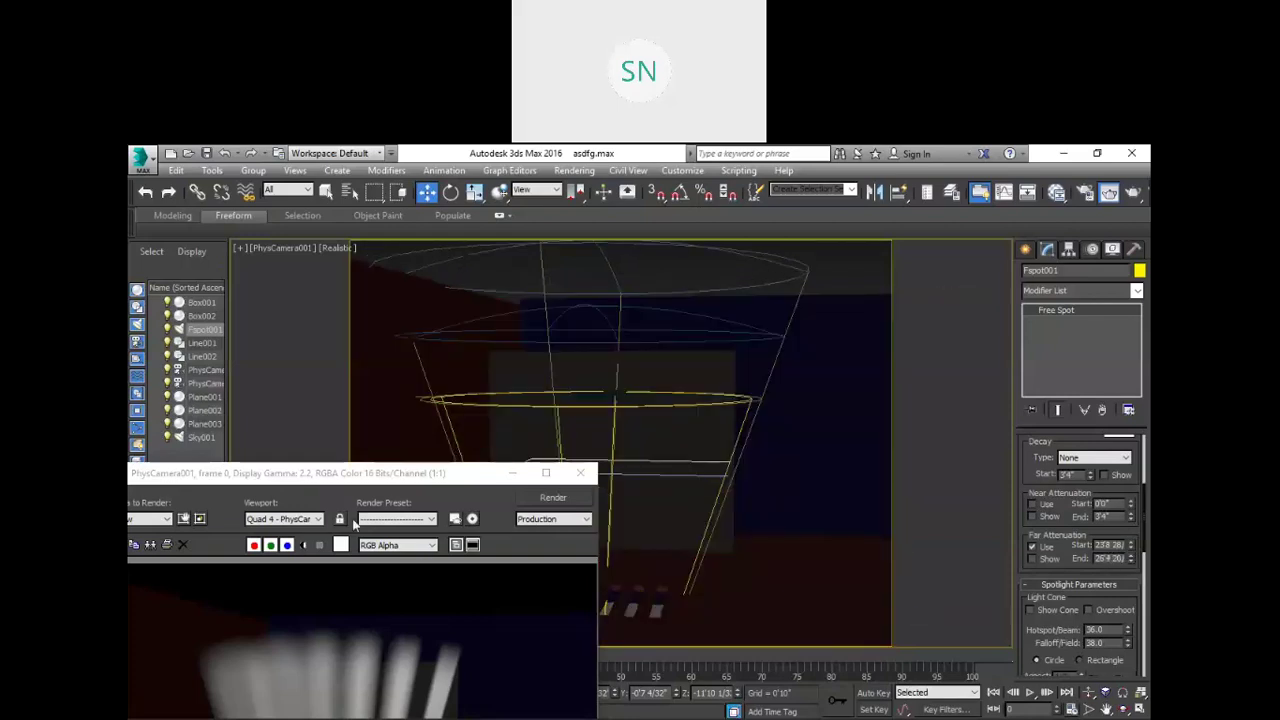
pyautogui.hotkey('shift', 'q')
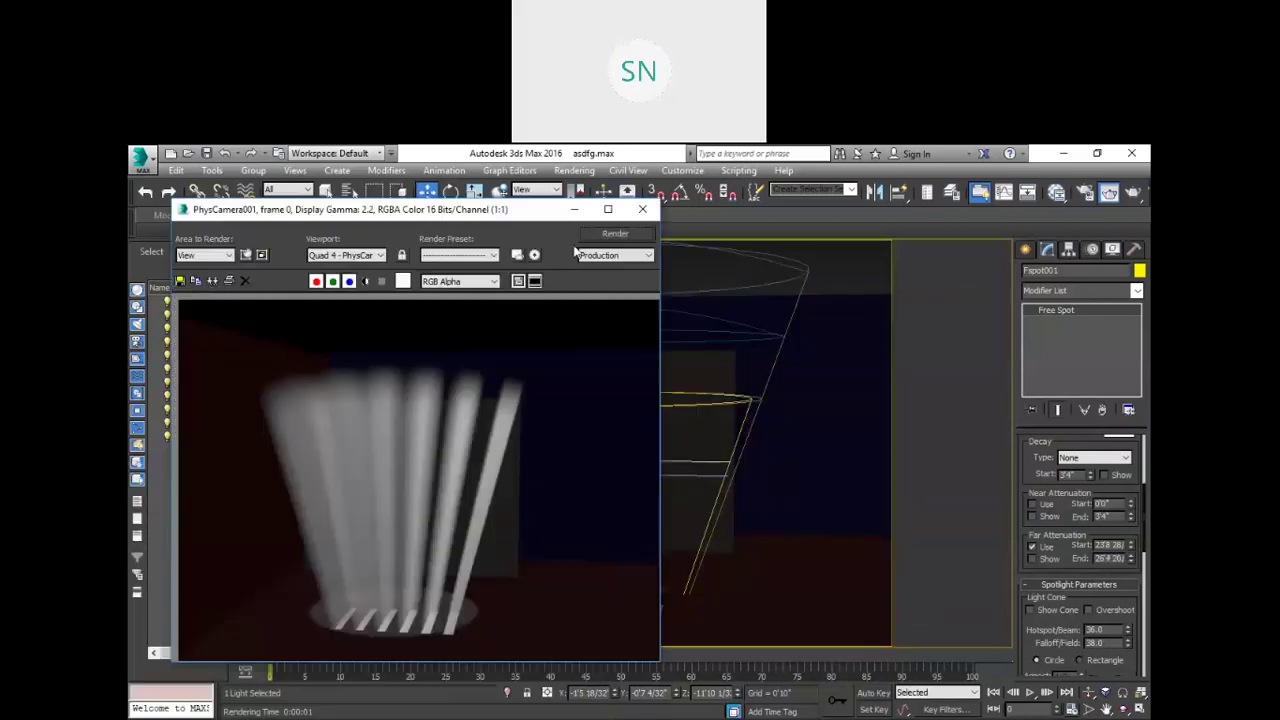
# Step: Lower Far Attenuation Start from about 238 to 233, rendering before and after
pyautogui.click(588, 240)
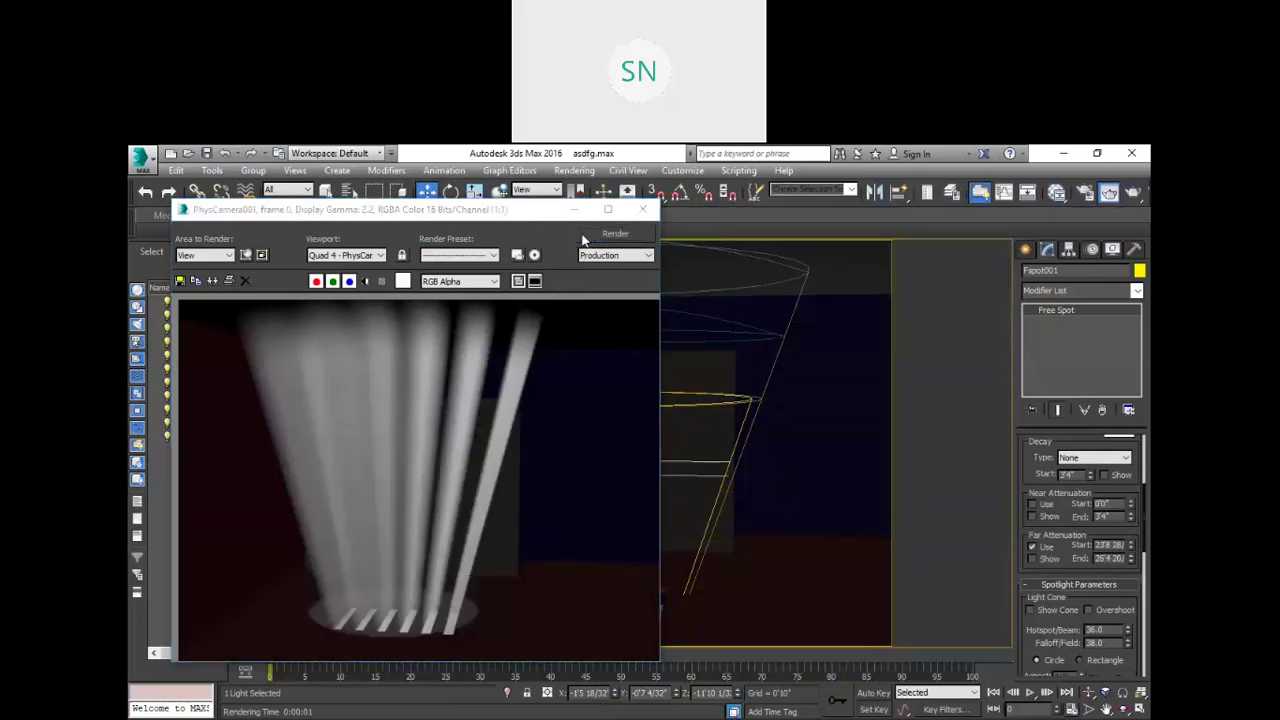
pyautogui.click(1133, 553)
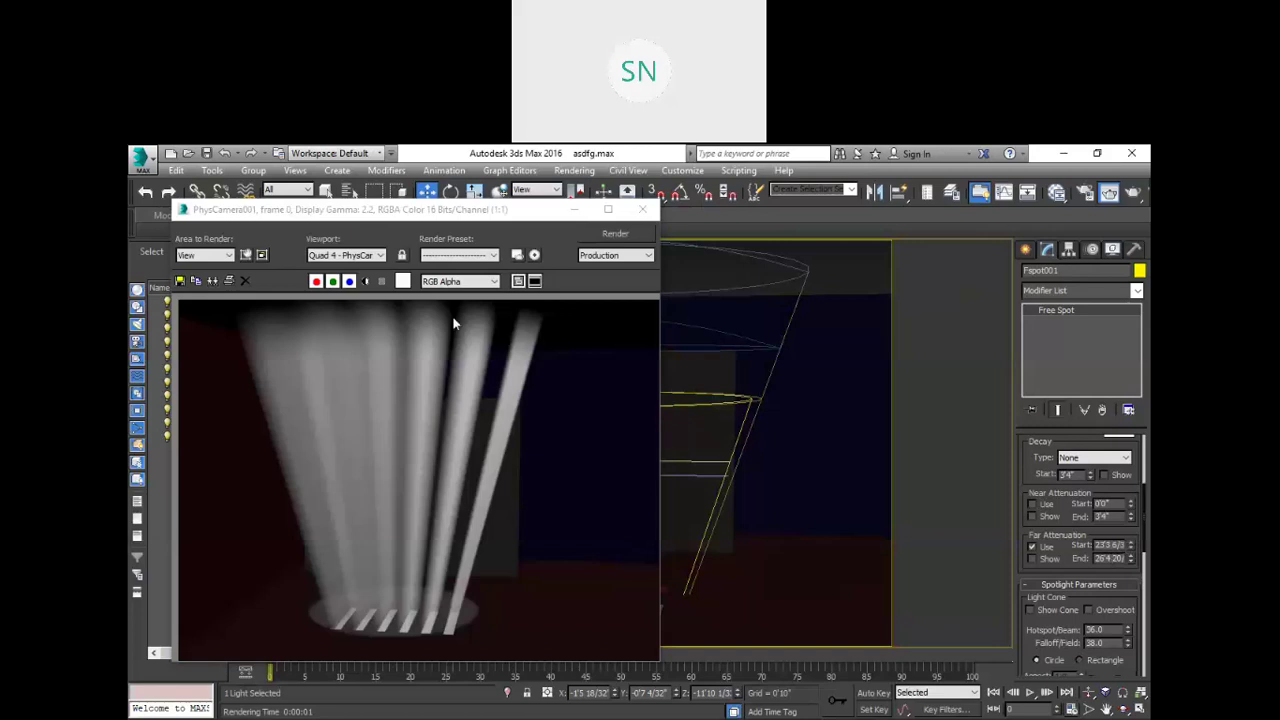
pyautogui.click(603, 233)
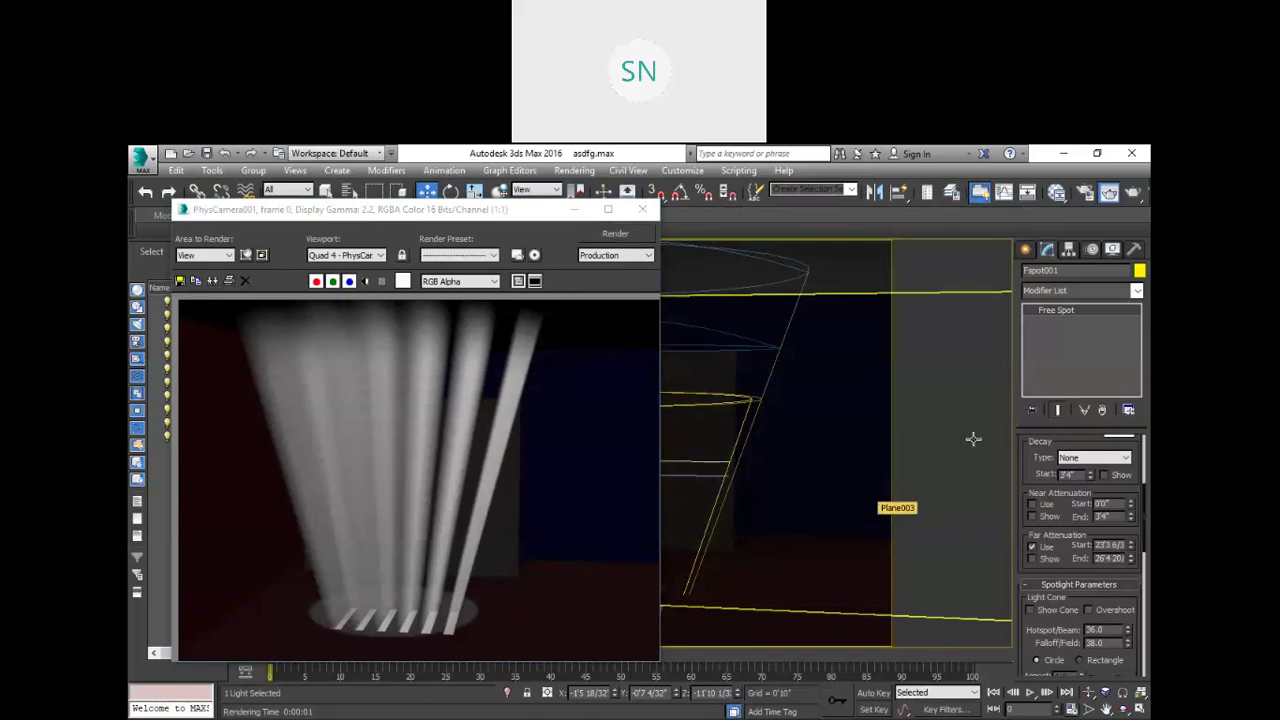
pyautogui.scroll(-10, 1085, 521)
pyautogui.scroll(-1, 1085, 523)
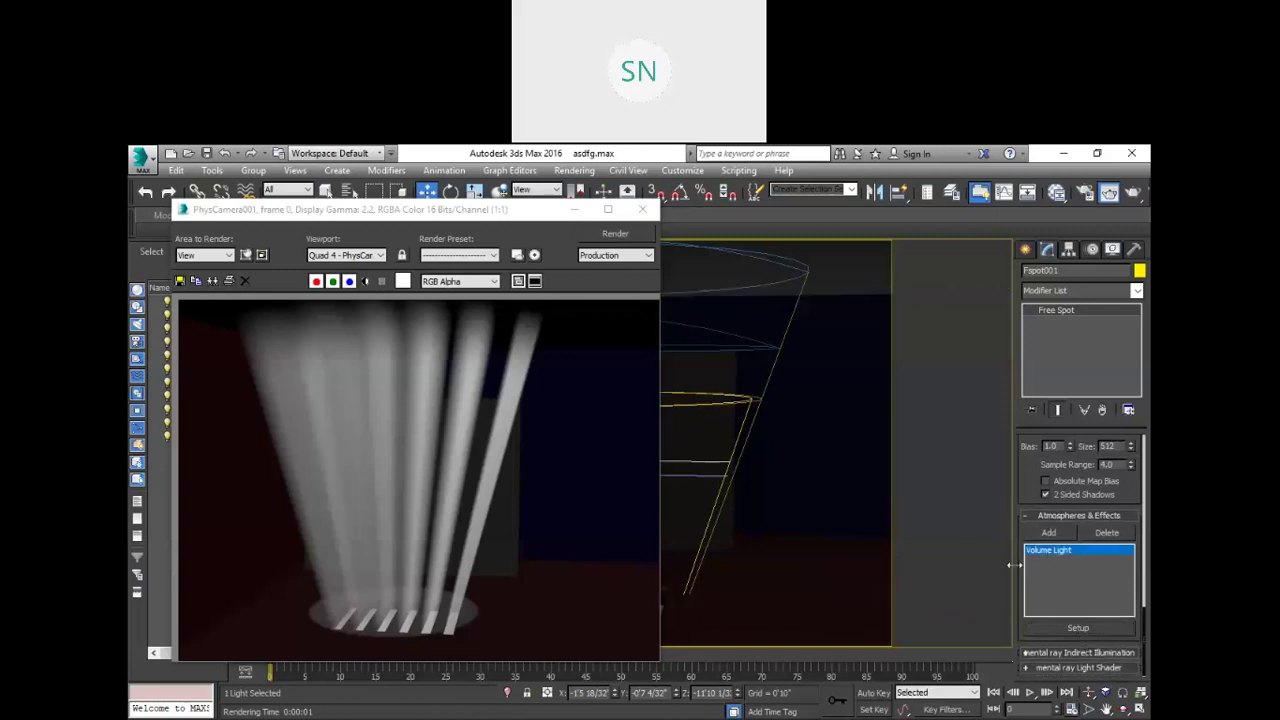
# Step: Delete Lens Effects from the Effects tab, then return to Volume Light Parameters on Environment
pyautogui.click(1078, 628)
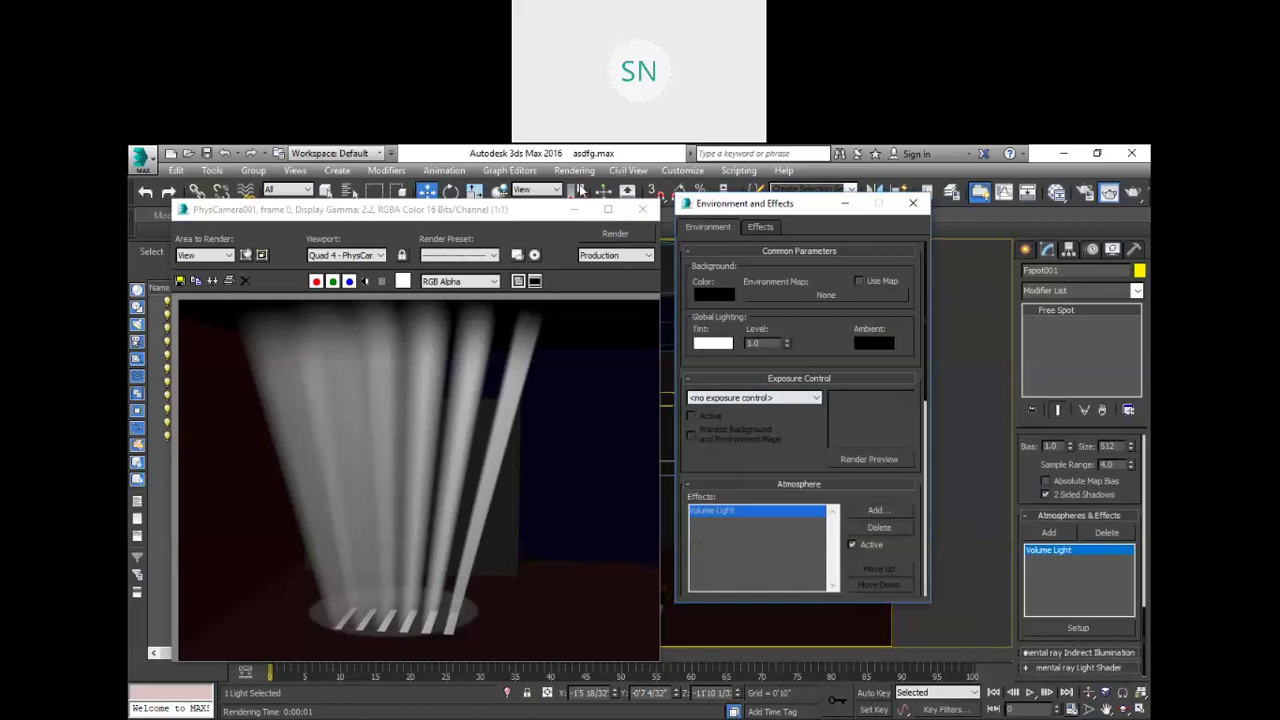
pyautogui.moveTo(745, 203); pyautogui.dragTo(613, 185)
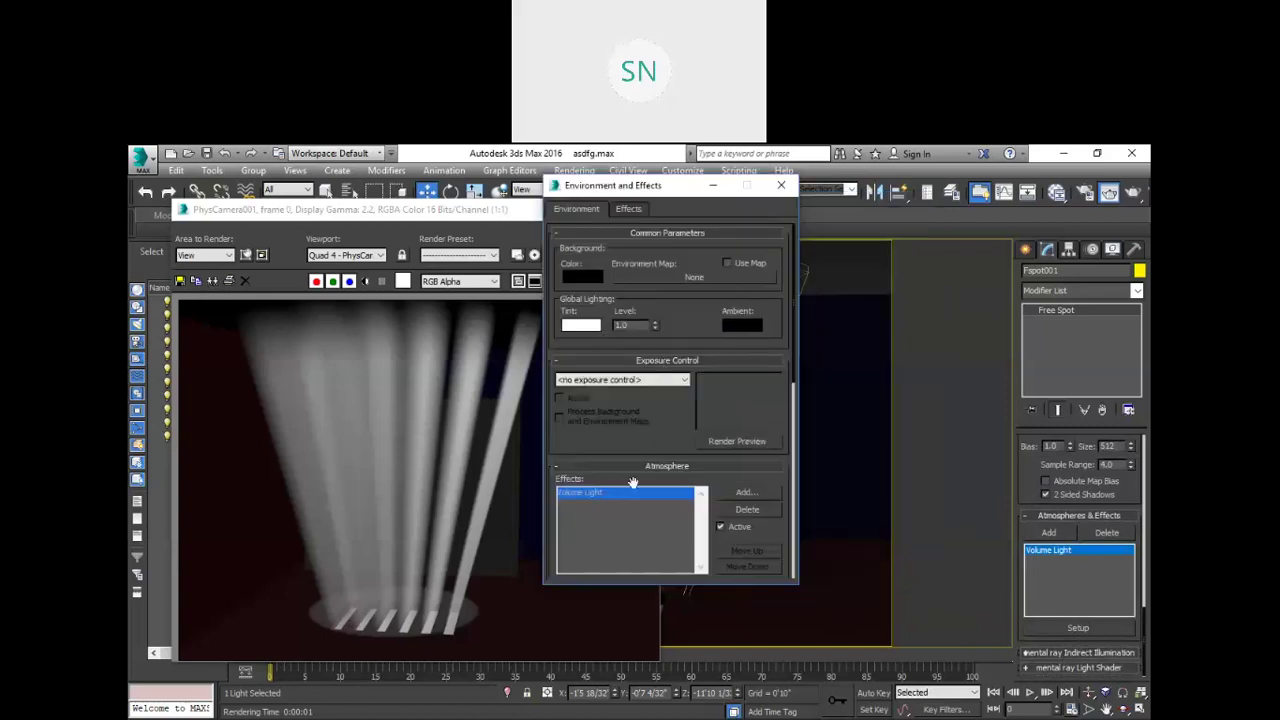
pyautogui.scroll(-1, 633, 482)
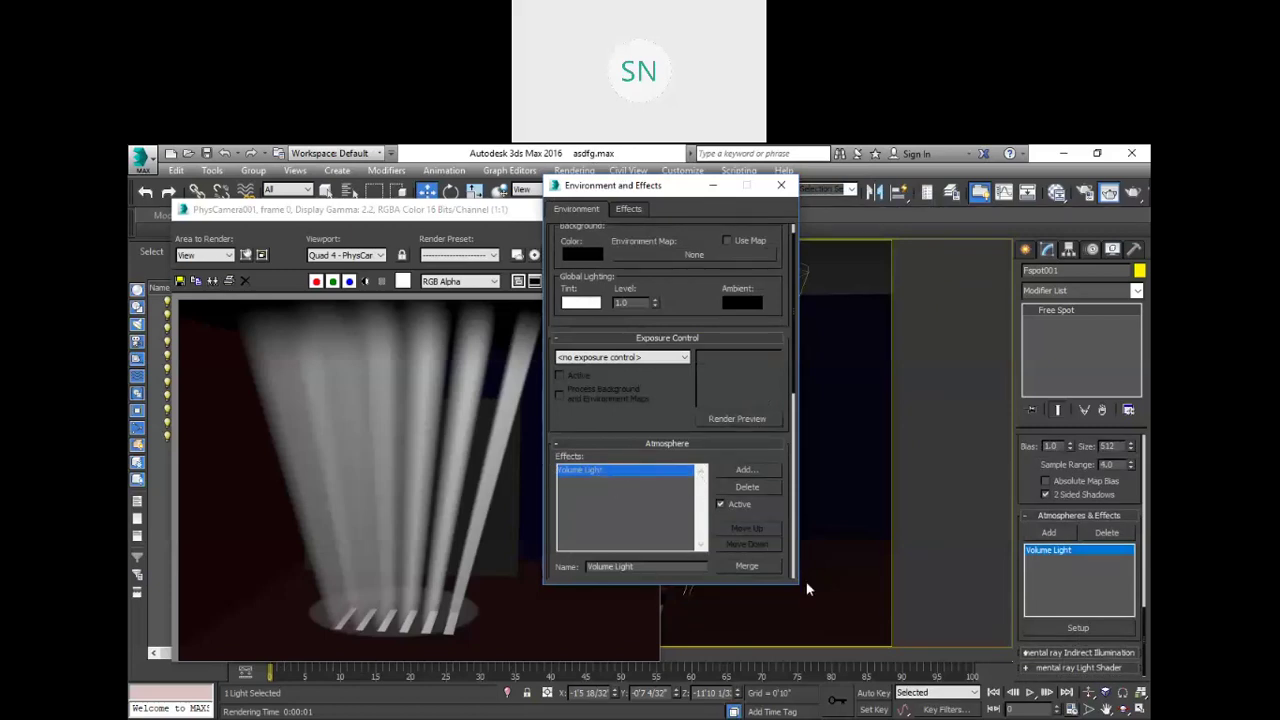
pyautogui.click(628, 208)
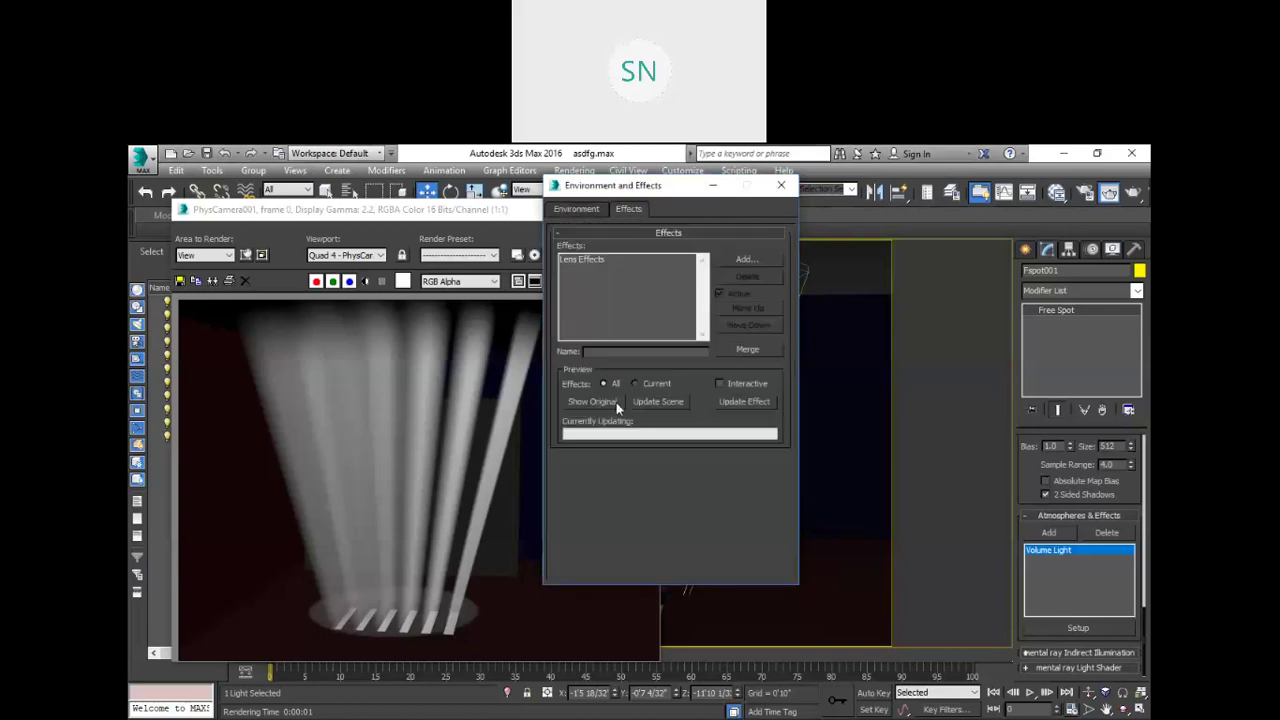
pyautogui.click(586, 260)
pyautogui.click(748, 277)
pyautogui.click(576, 208)
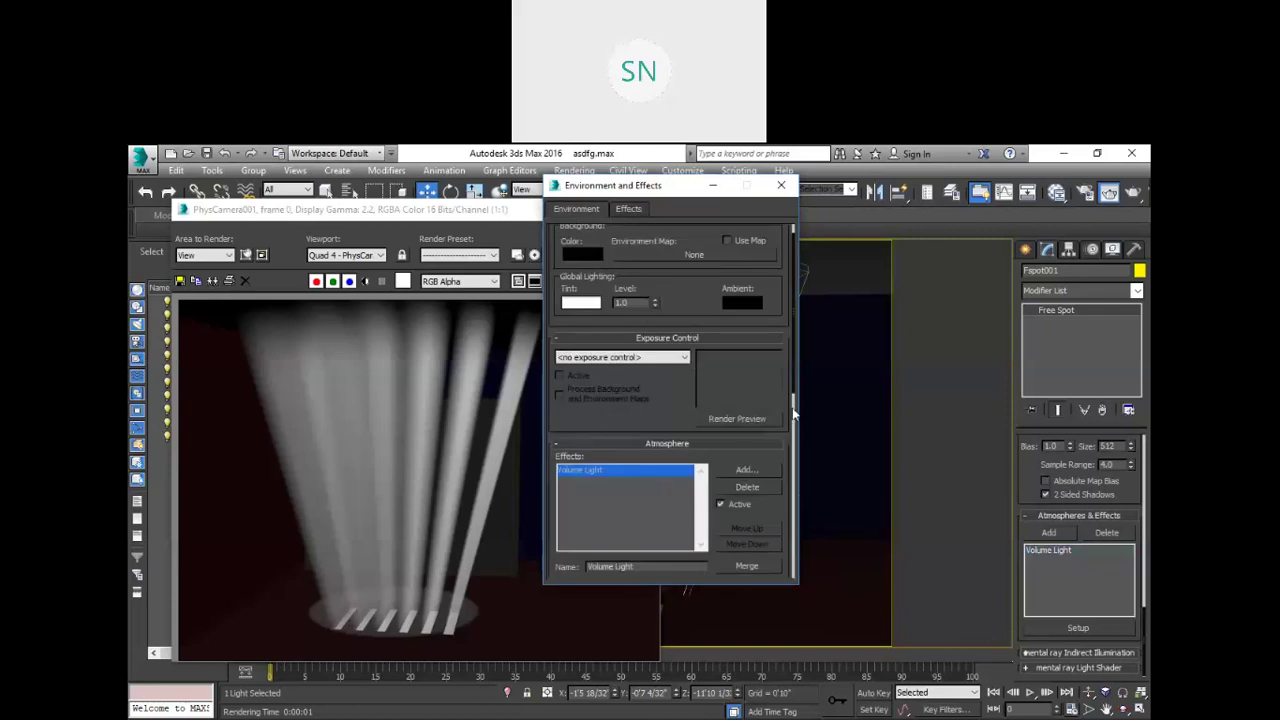
pyautogui.moveTo(796, 355); pyautogui.dragTo(781, 535)
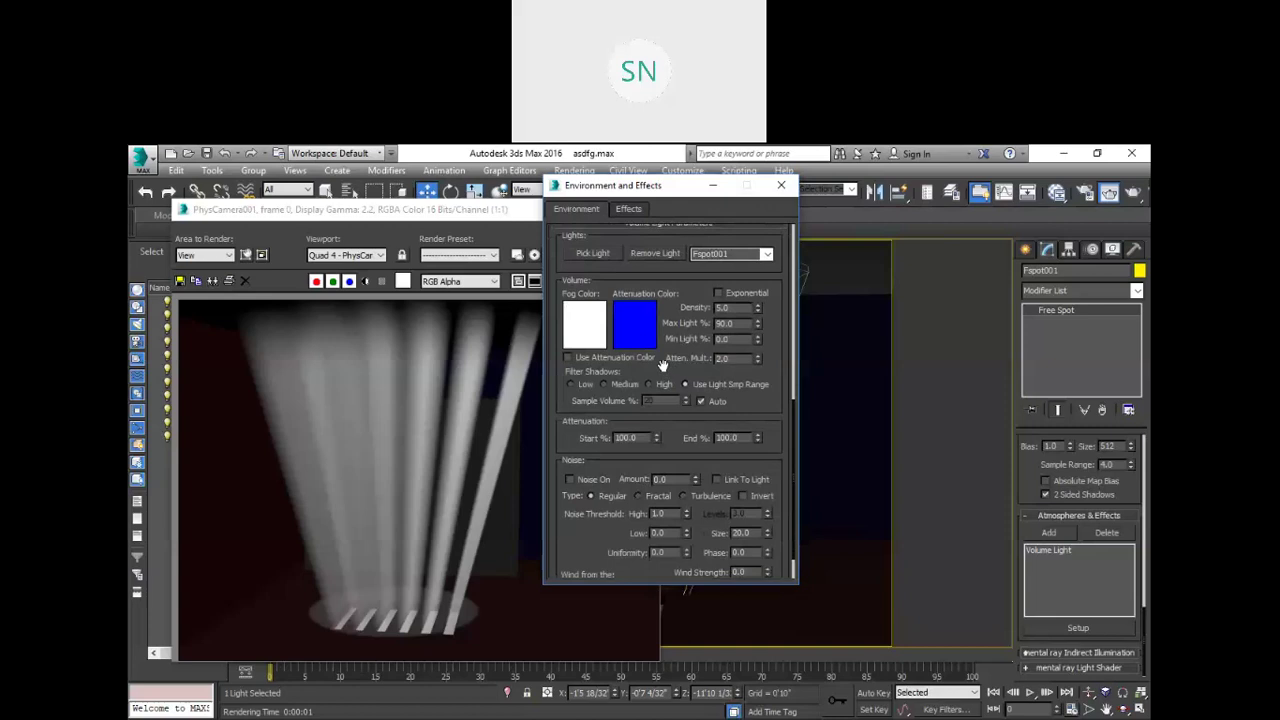
# Step: Try Volume Light Density 1 and render
pyautogui.doubleClick(728, 308)
pyautogui.write('1')
pyautogui.moveTo(700, 187); pyautogui.dragTo(842, 194)
pyautogui.click(610, 235)
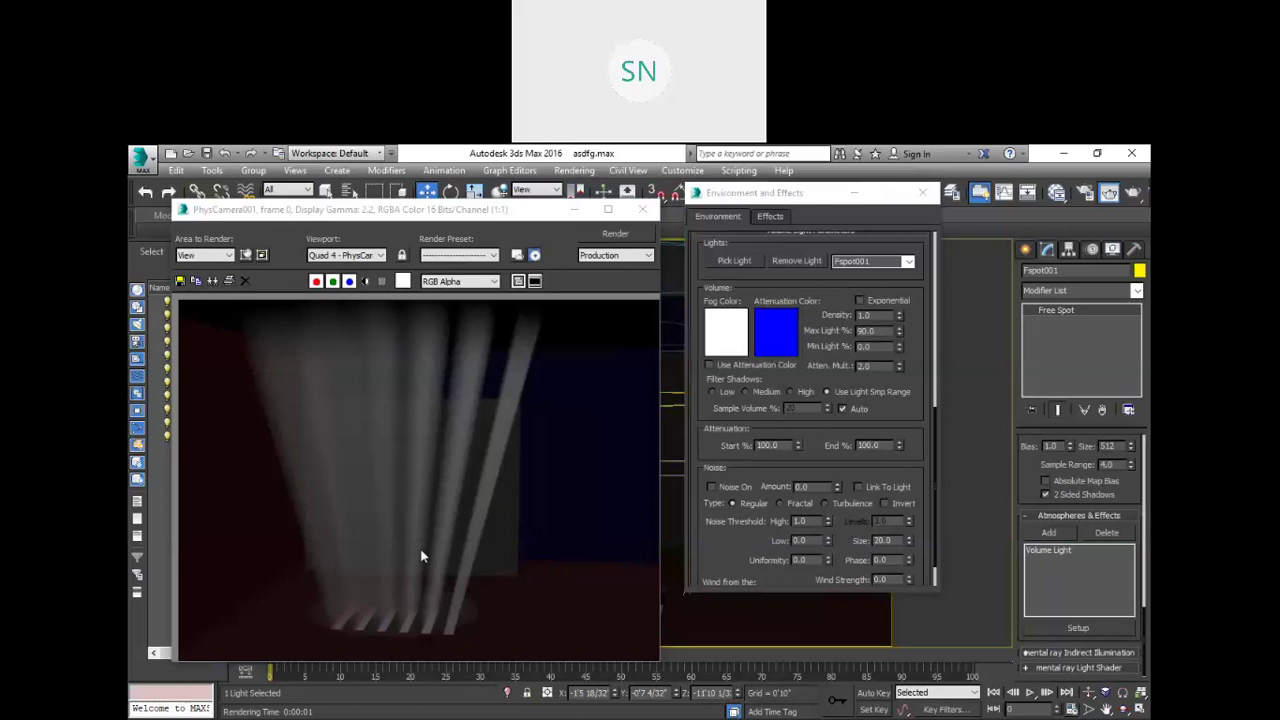
# Step: Restore Density to 5.0, set Max Light to 50%, render, and enable Use Attenuation Color
pyautogui.click(868, 315)
pyautogui.click(617, 236)
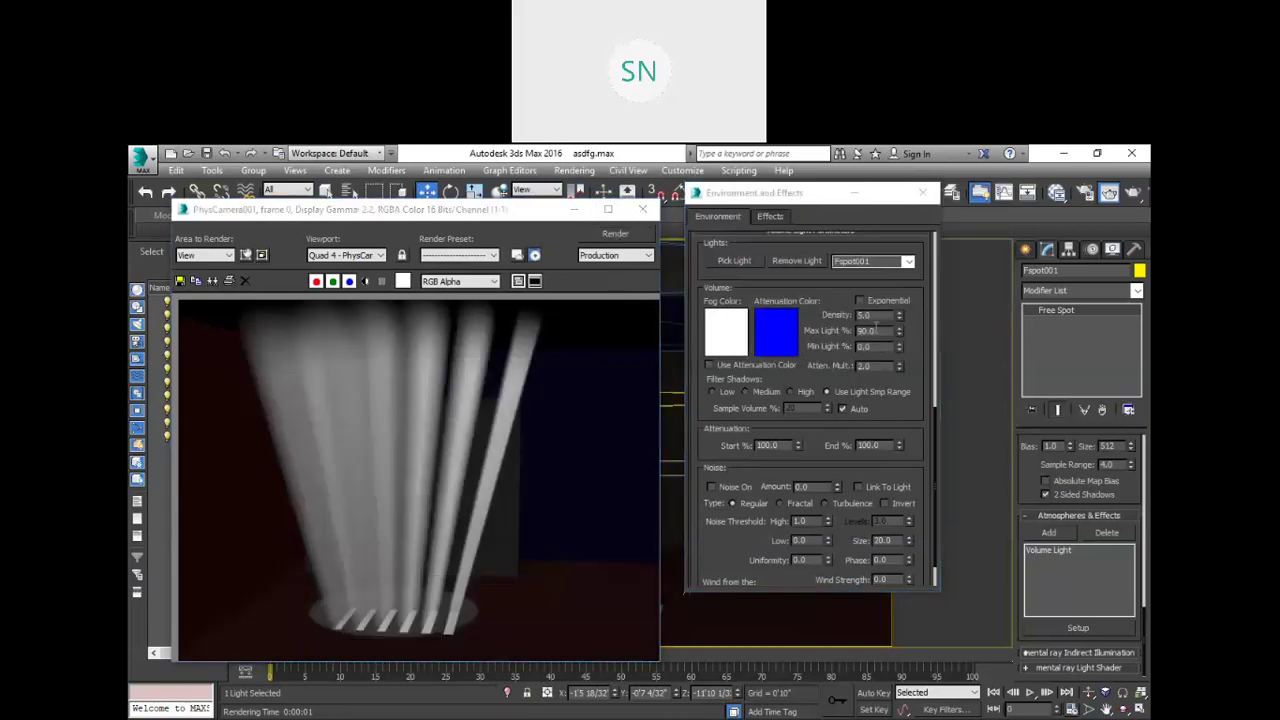
pyautogui.click(878, 331)
pyautogui.press('Tab')
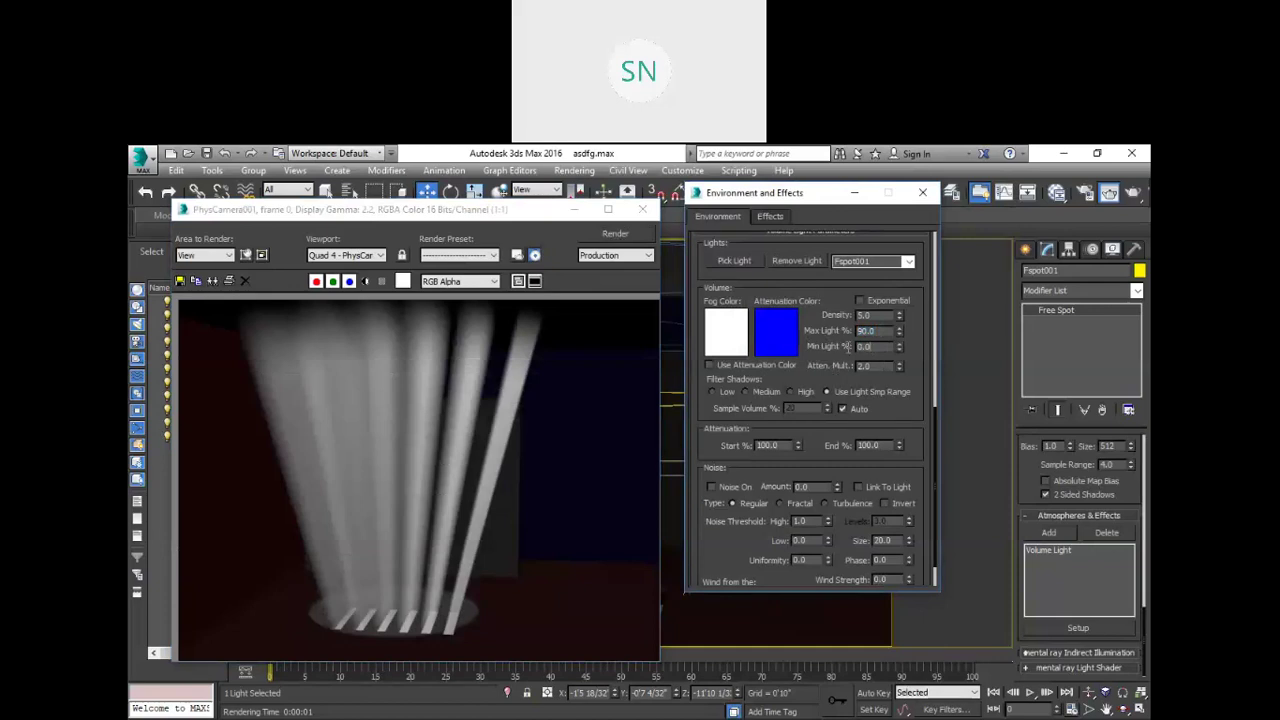
pyautogui.click(868, 331)
pyautogui.write('50')
pyautogui.click(628, 236)
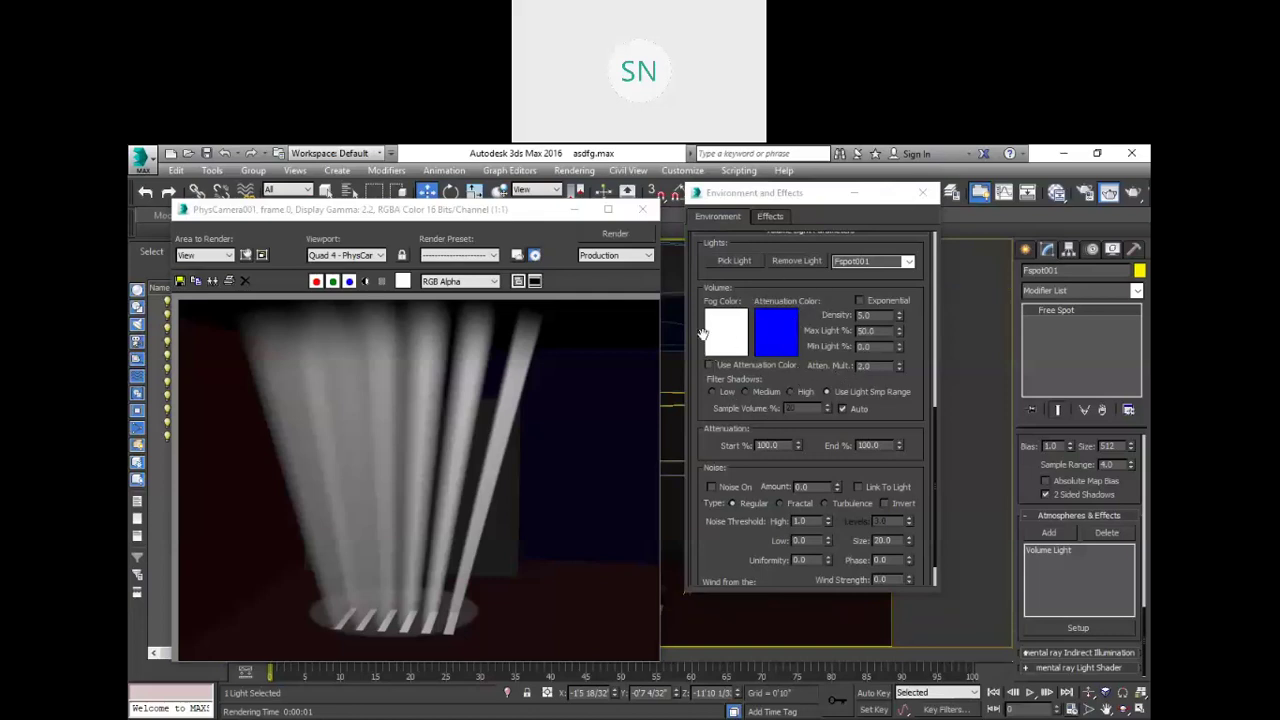
pyautogui.click(710, 364)
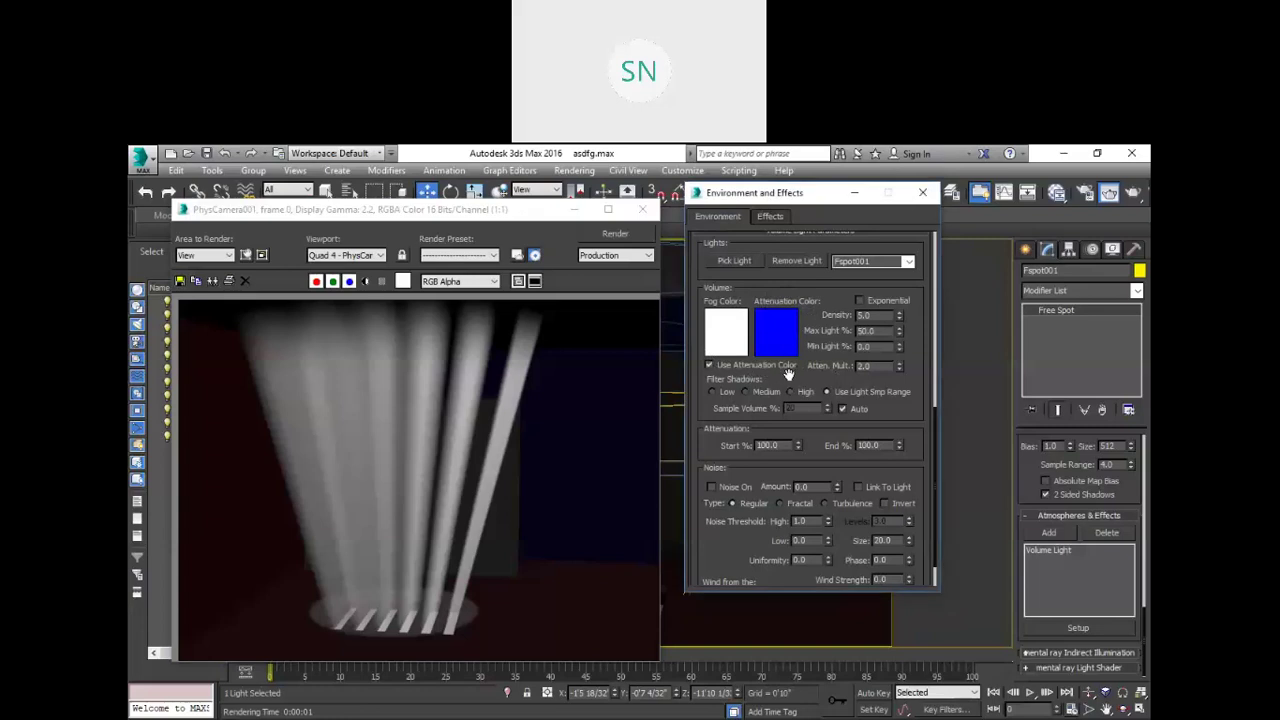
# Step: Render with attenuation colour on, then set Atten. Mult. to 10 and render
pyautogui.click(624, 234)
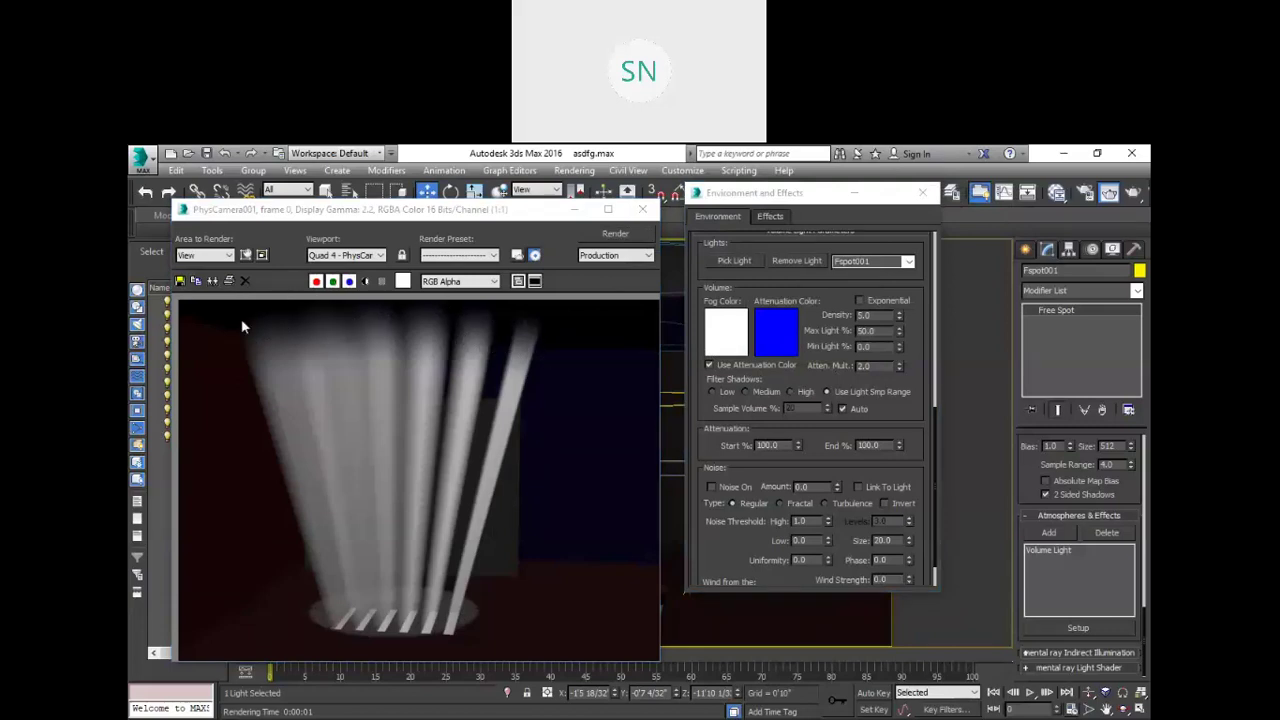
pyautogui.click(880, 368)
pyautogui.write('1')
pyautogui.press('Return')
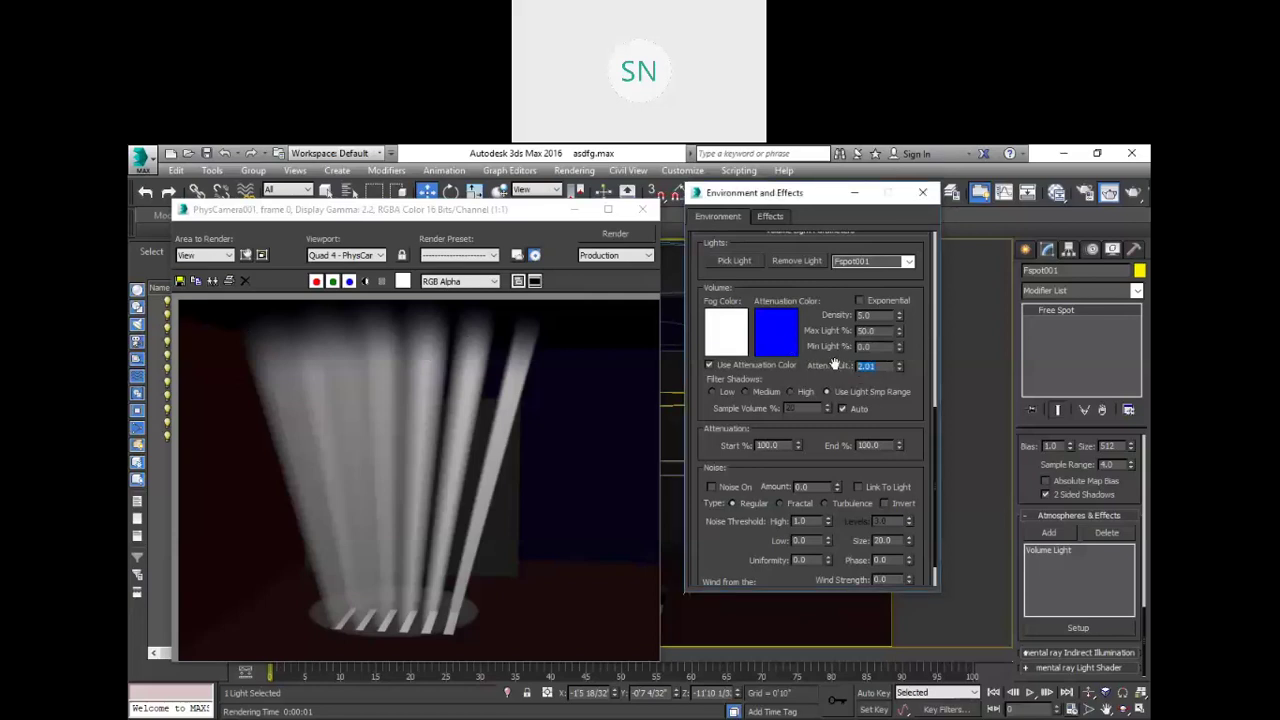
pyautogui.click(612, 234)
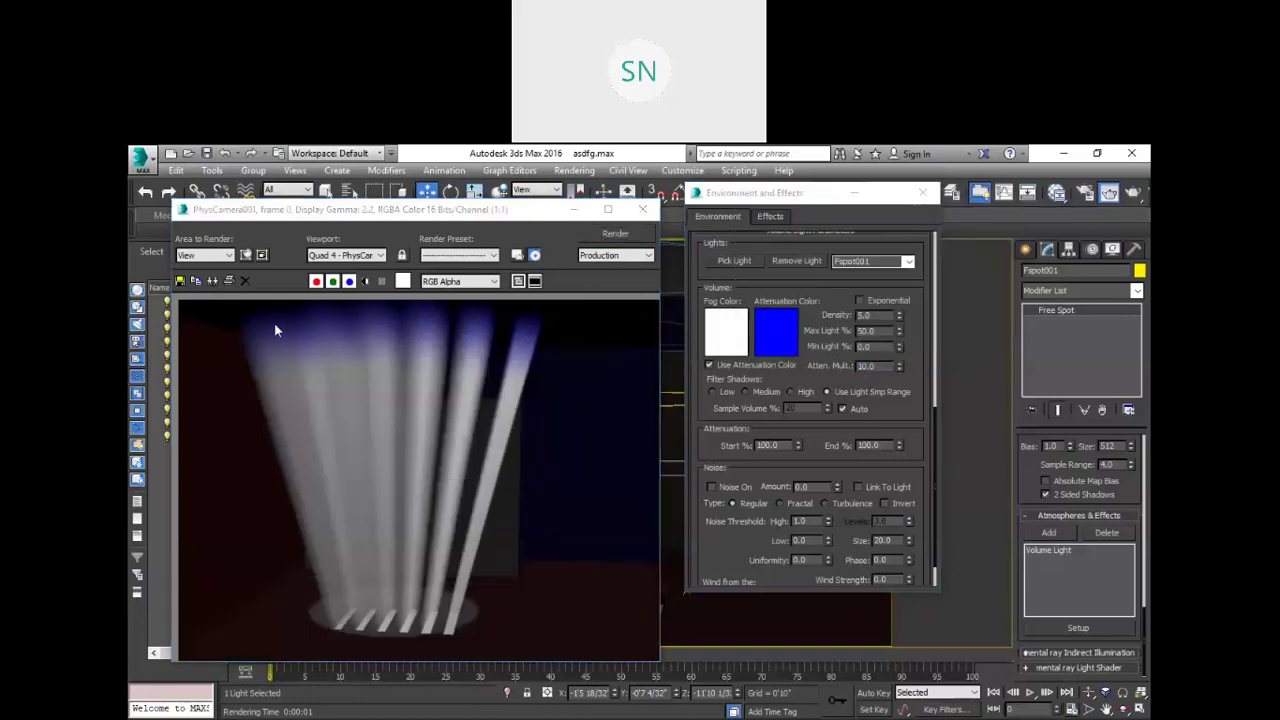
# Step: Change the attenuation colour from blue to yellow, lower Atten. Mult. to 2.5, and render
pyautogui.click(769, 332)
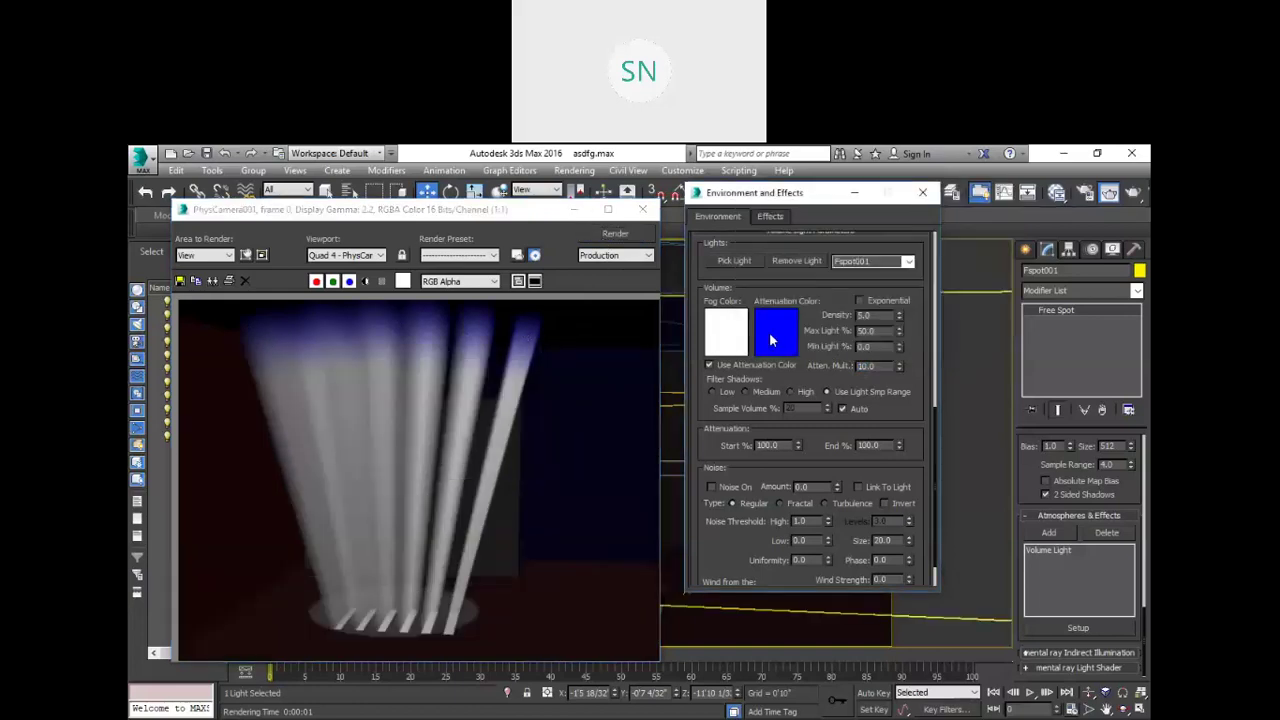
pyautogui.moveTo(521, 287); pyautogui.dragTo(456, 246)
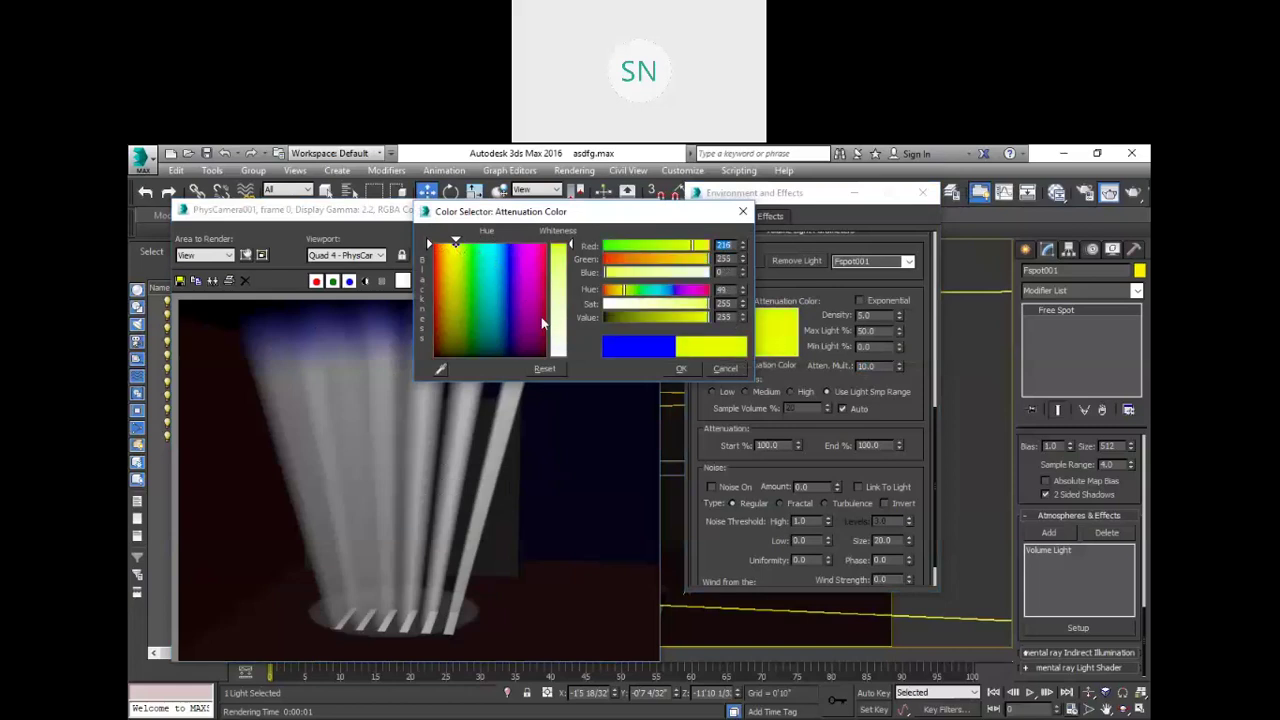
pyautogui.click(684, 369)
pyautogui.click(610, 236)
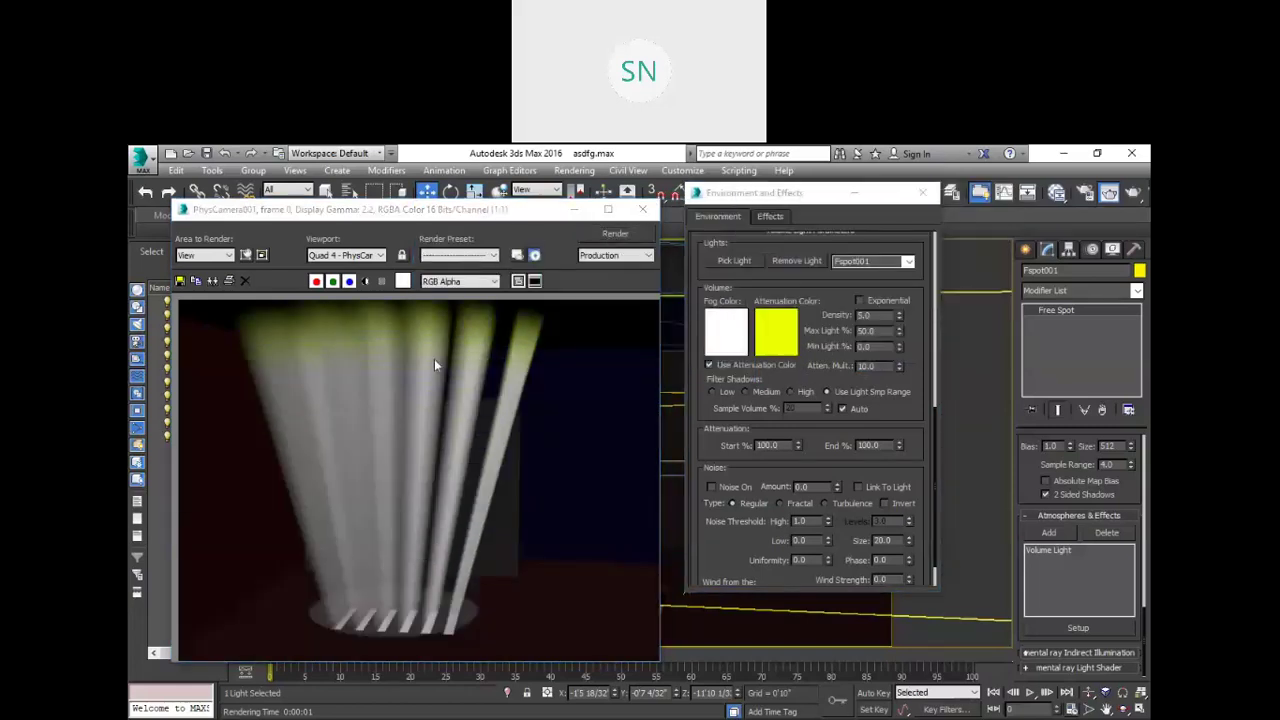
pyautogui.doubleClick(885, 366)
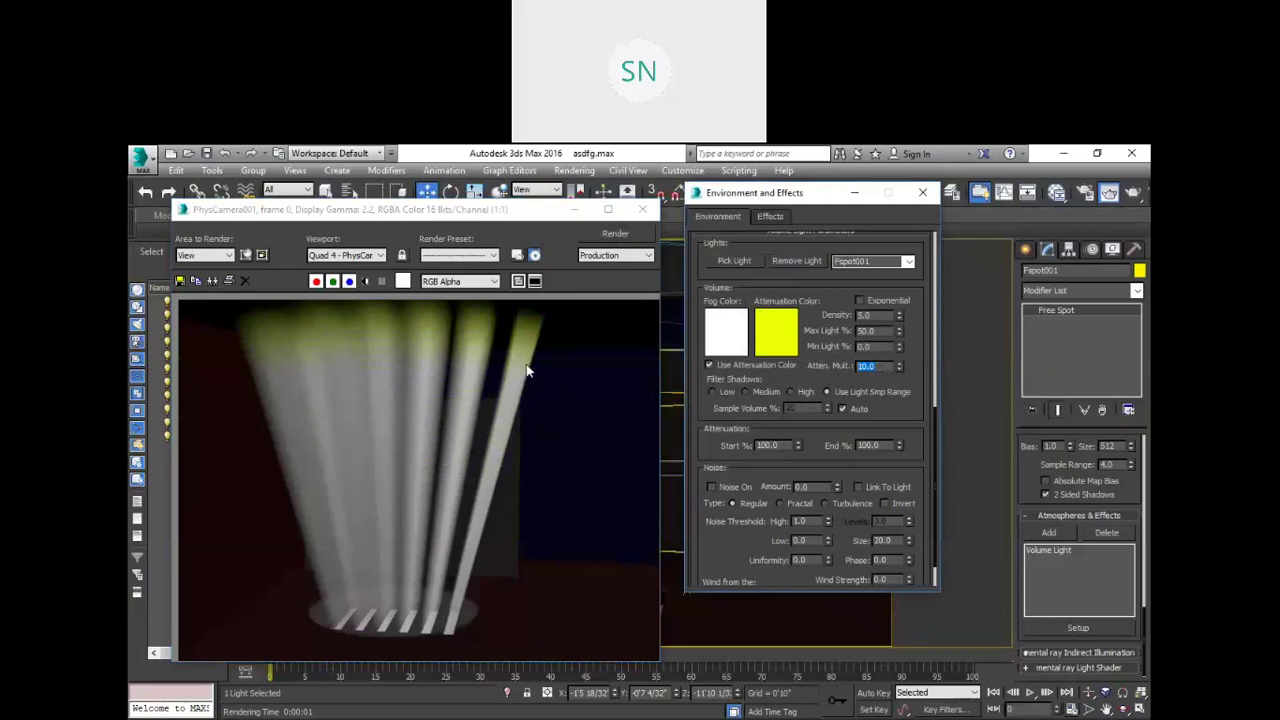
pyautogui.write('2.5')
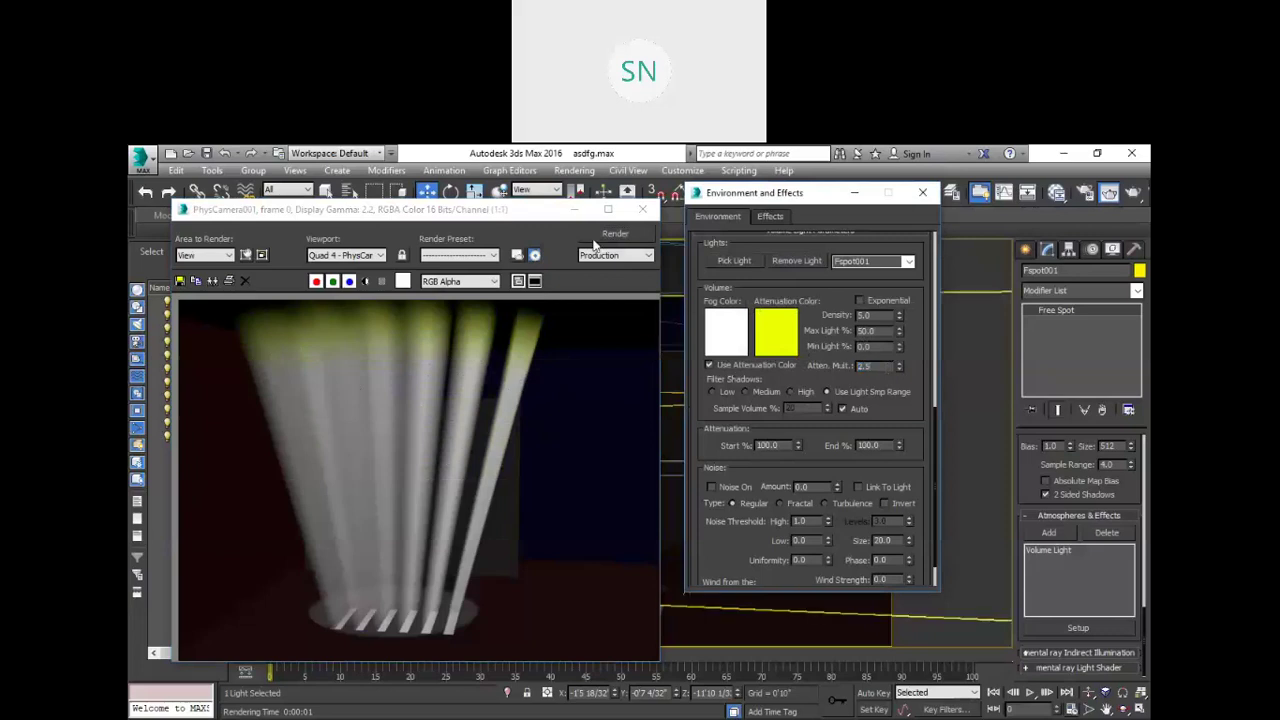
pyautogui.click(597, 238)
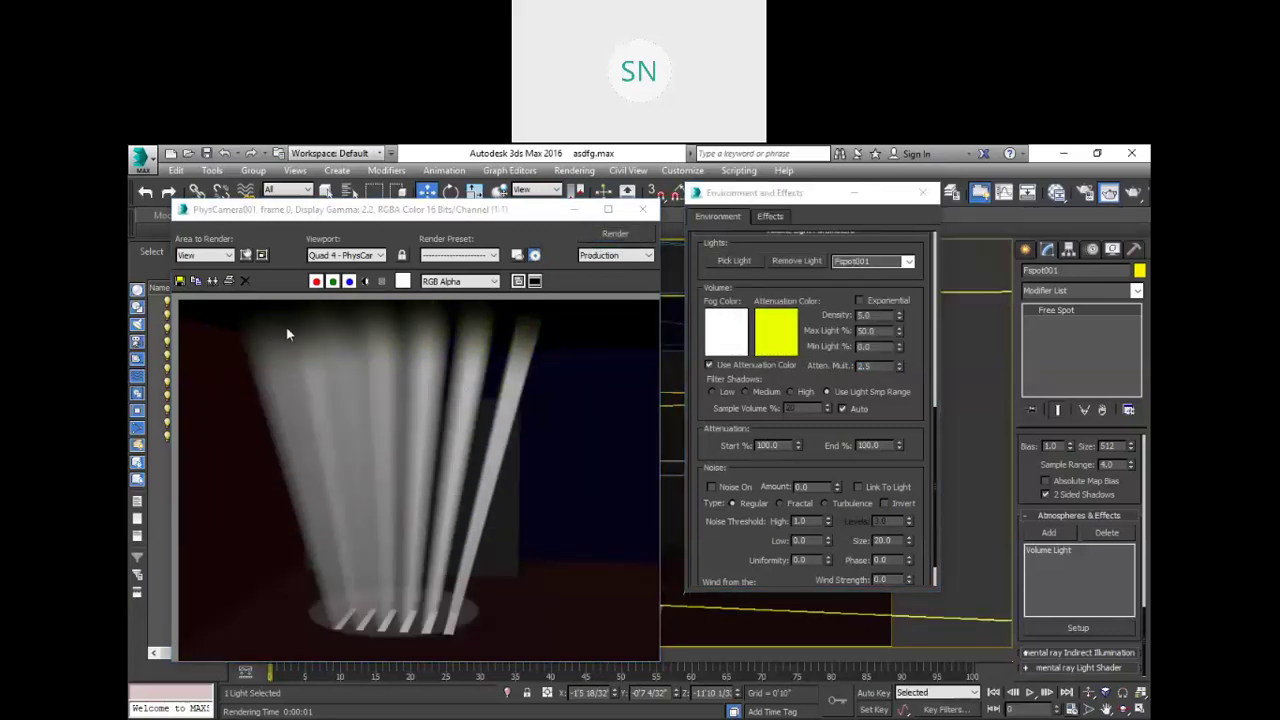
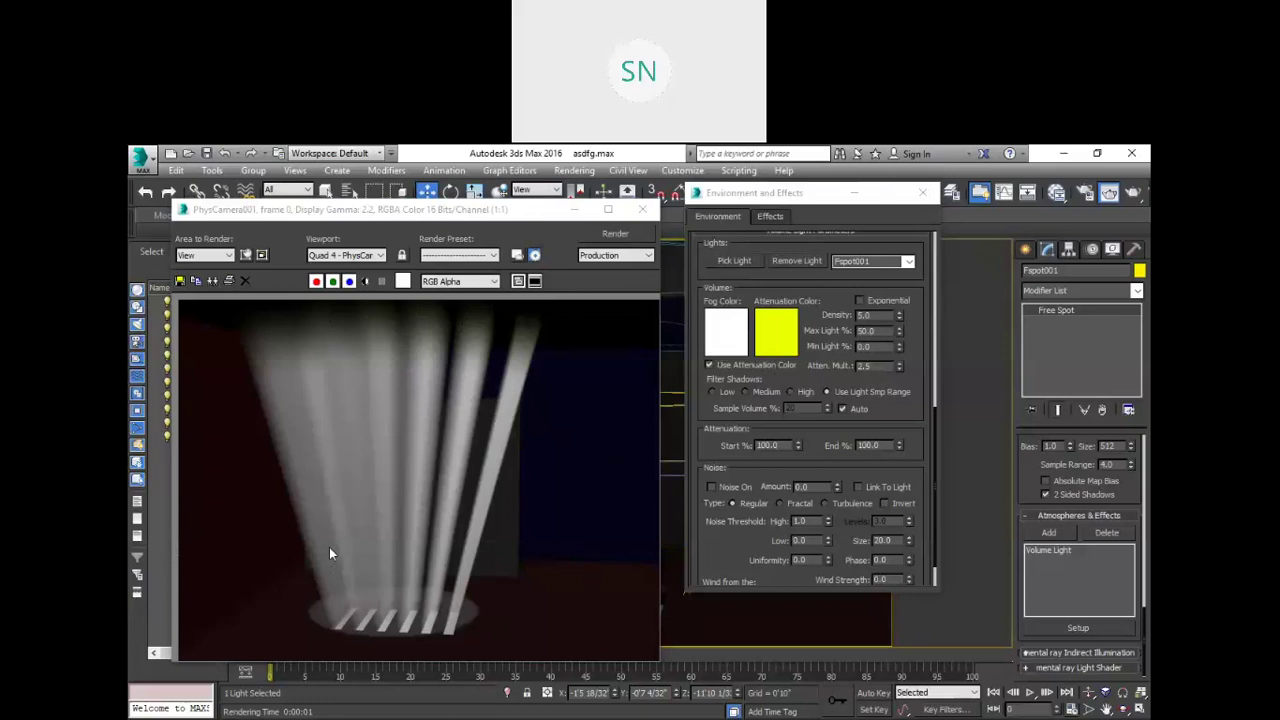
# Step: Darken the volume light's fog colour from white to mid grey and re-render the frame
pyautogui.click(726, 336)
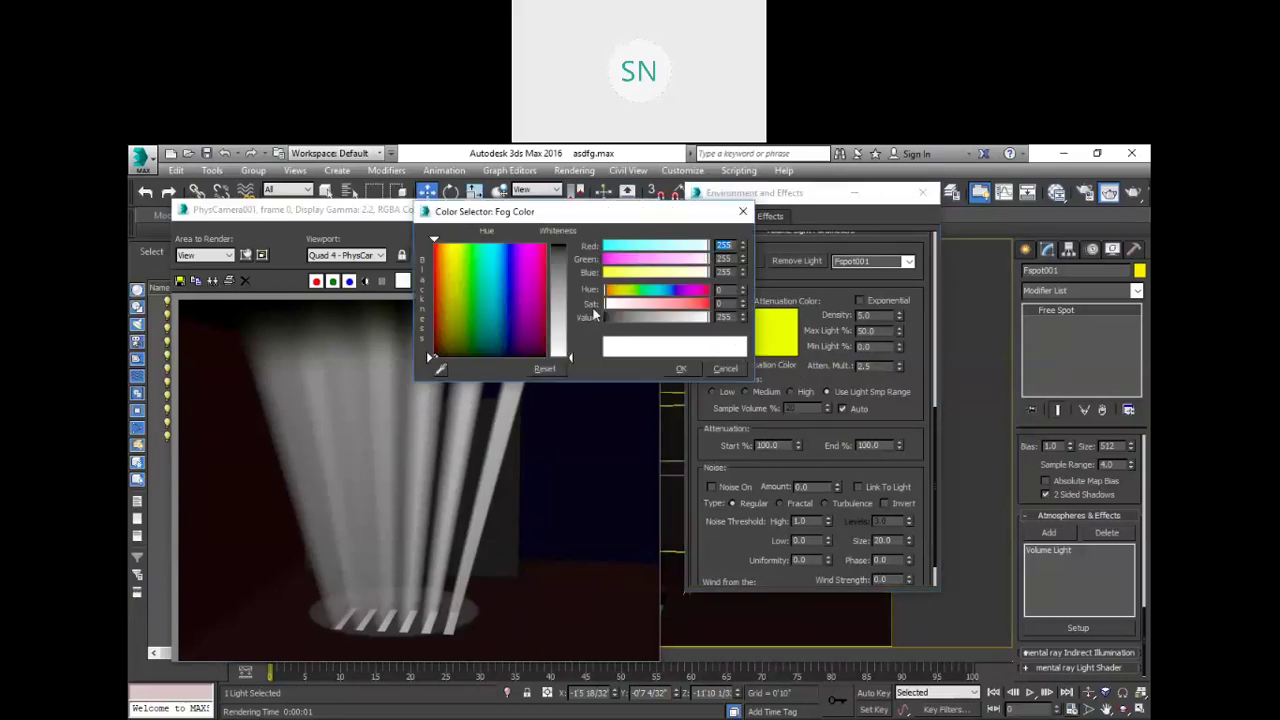
pyautogui.moveTo(571, 357); pyautogui.dragTo(571, 318)
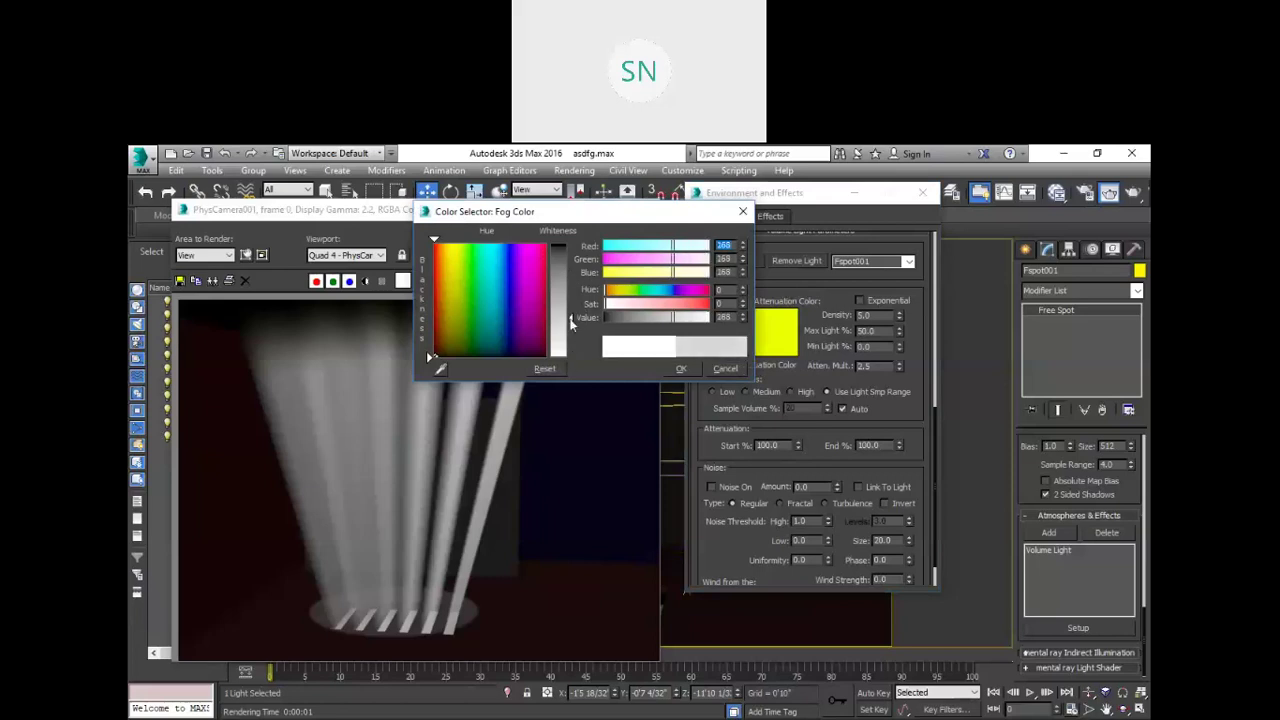
pyautogui.click(679, 369)
pyautogui.click(616, 234)
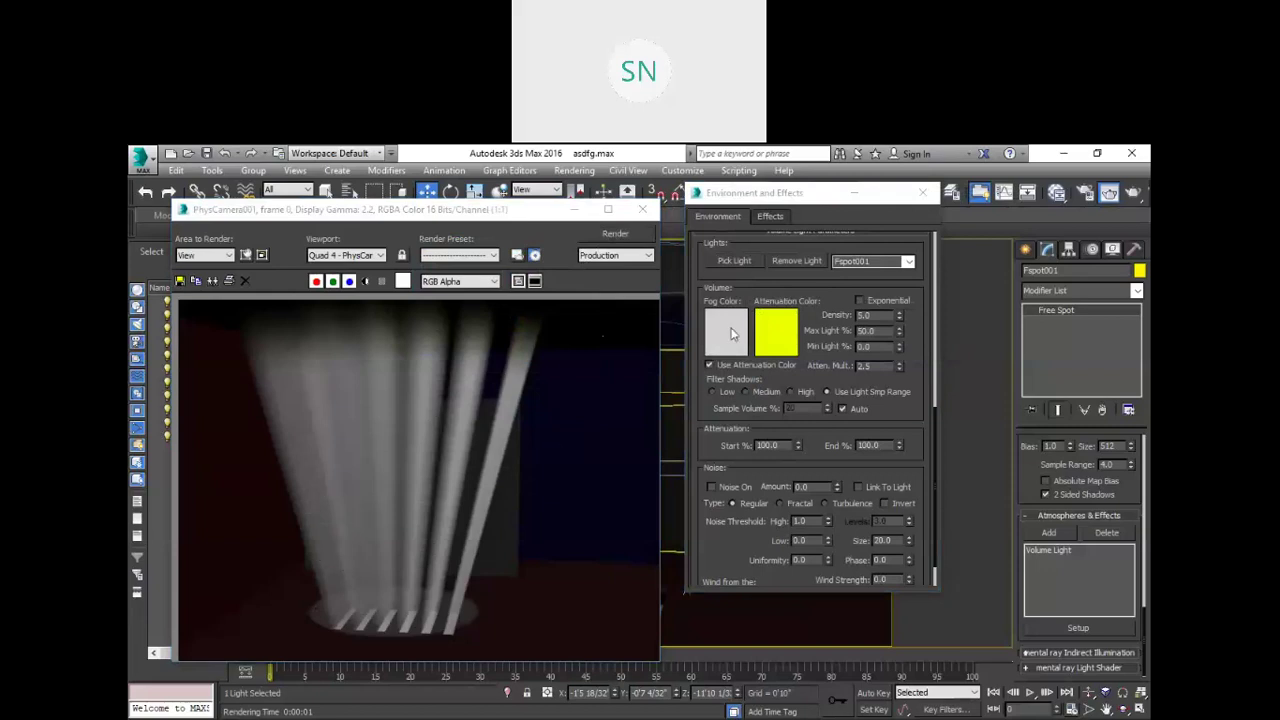
# Step: Select the volume light's attenuation start, end and multiplier values in turn
pyautogui.moveTo(886, 410); pyautogui.dragTo(883, 357)
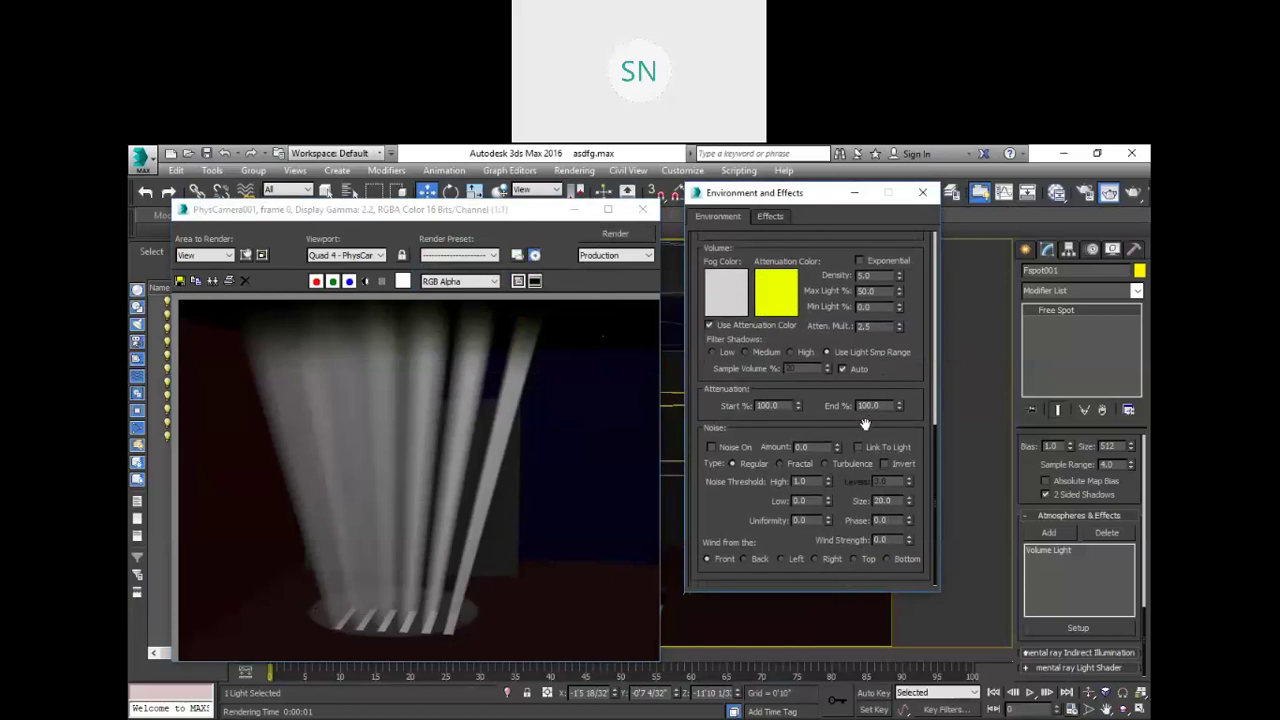
pyautogui.doubleClick(769, 406)
pyautogui.moveTo(791, 406); pyautogui.dragTo(757, 406)
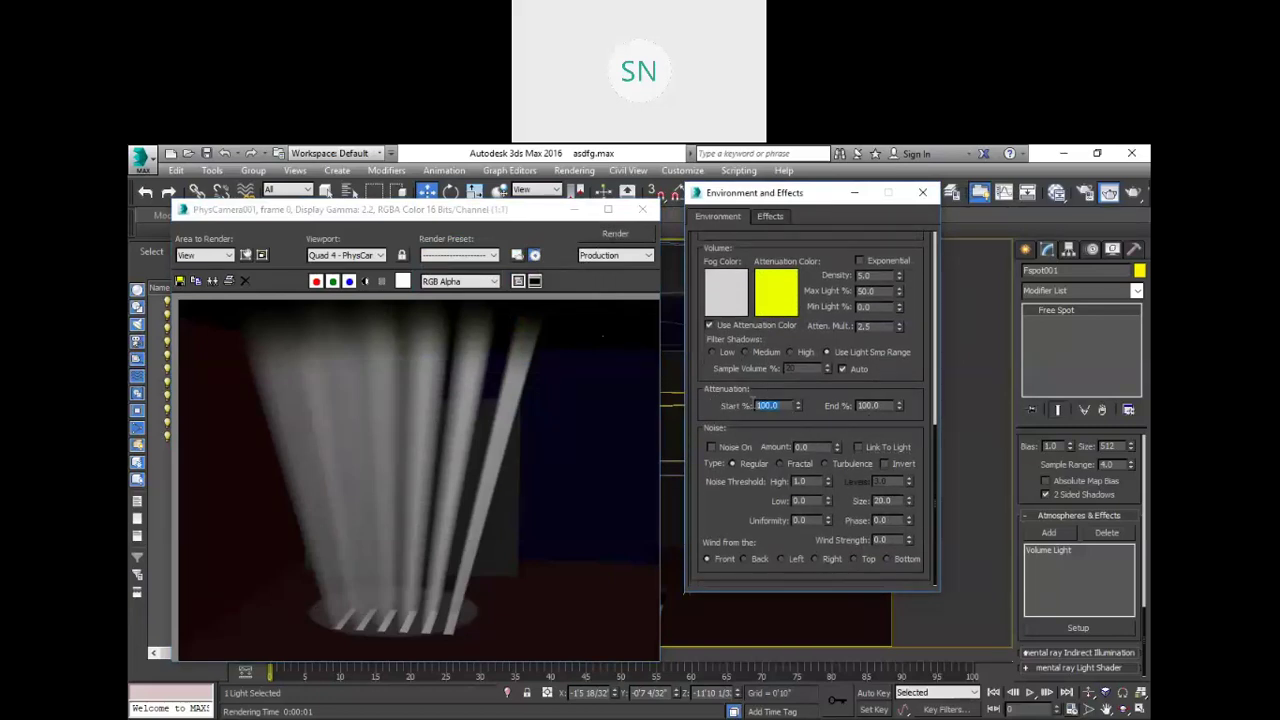
pyautogui.click(870, 406)
pyautogui.doubleClick(868, 406)
pyautogui.click(843, 368)
pyautogui.doubleClick(868, 327)
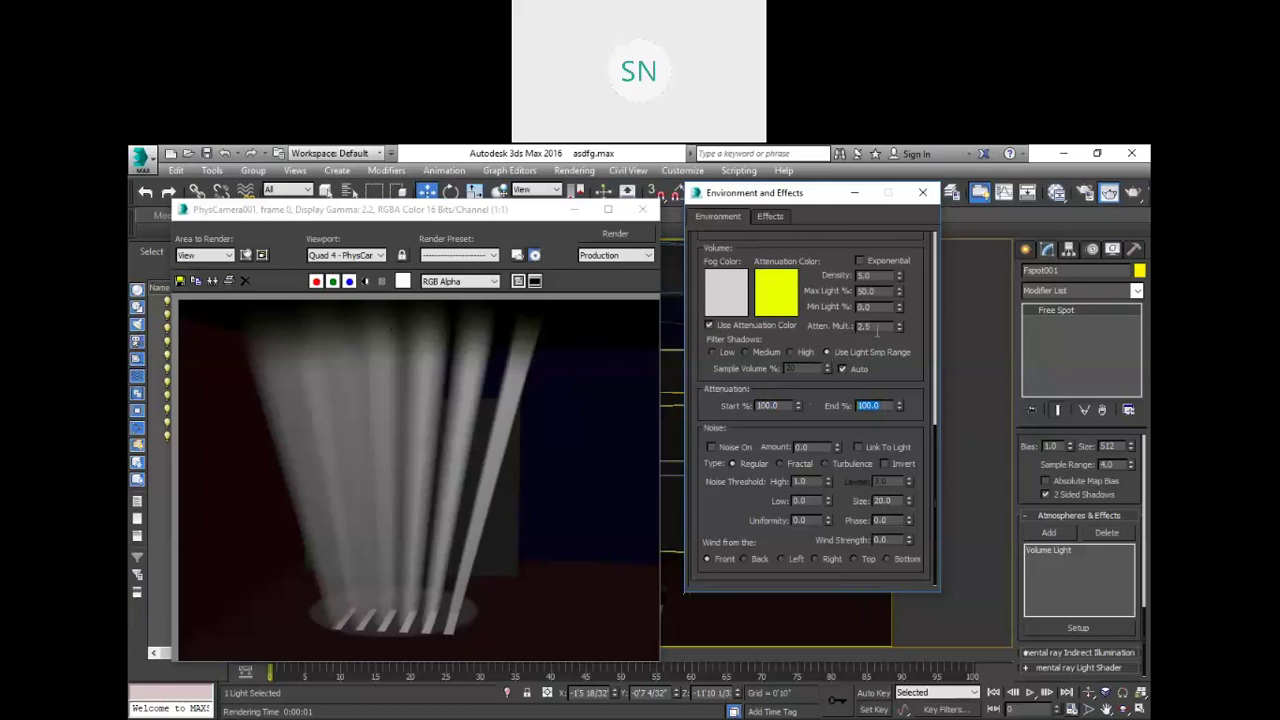
pyautogui.click(812, 400)
# Step: Turn on volume-light noise and render it with a noise size of 20
pyautogui.click(711, 447)
pyautogui.click(615, 234)
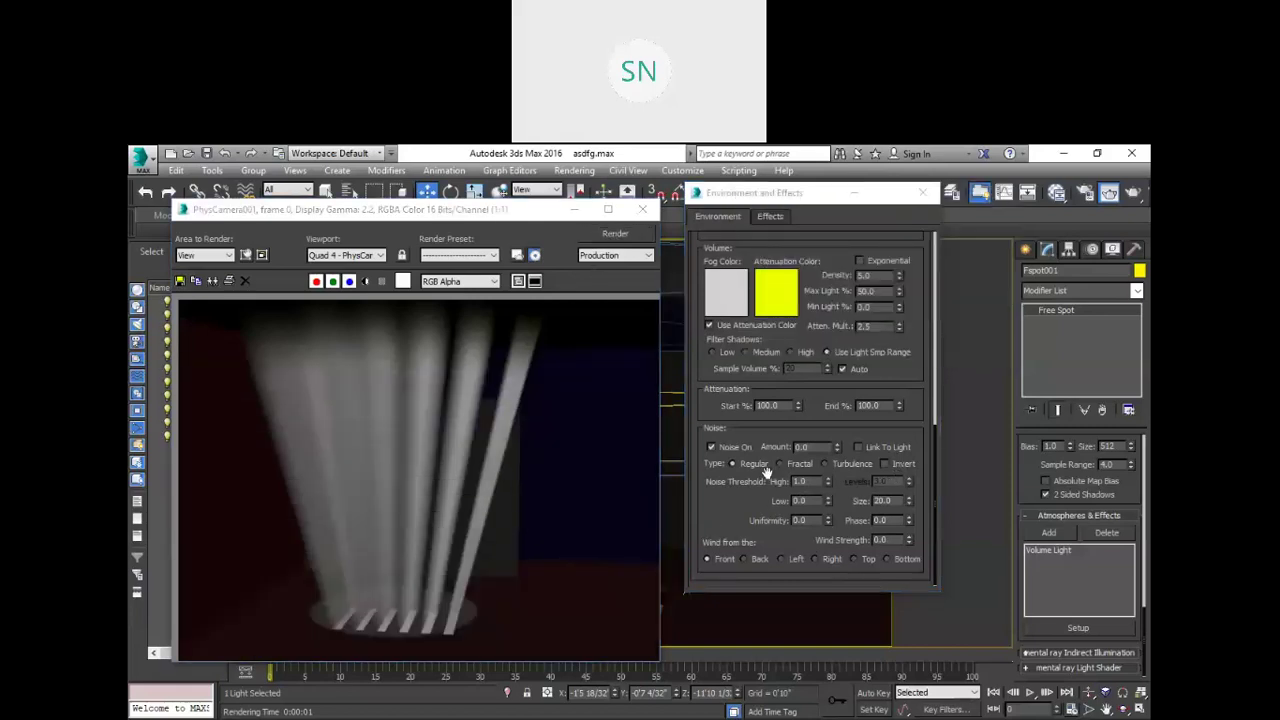
pyautogui.doubleClick(882, 500)
pyautogui.write('20')
pyautogui.press('Return')
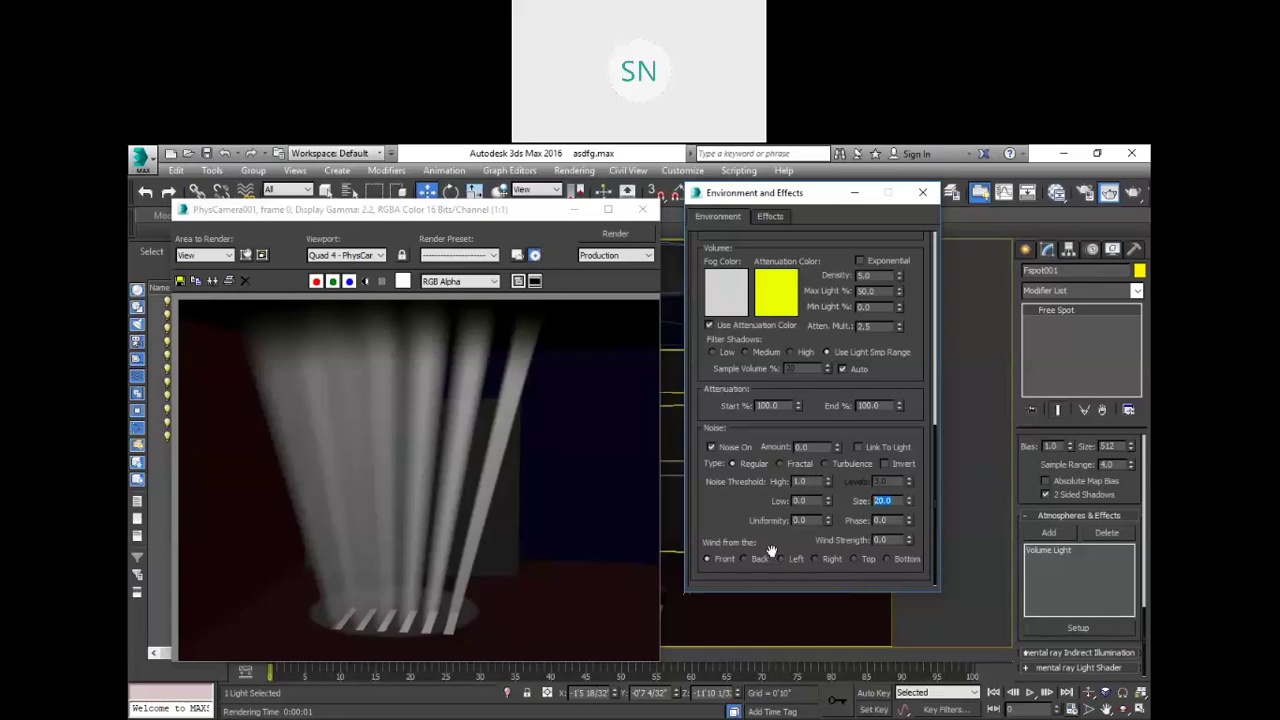
pyautogui.moveTo(908, 501); pyautogui.dragTo(862, 306)
pyautogui.click(606, 236)
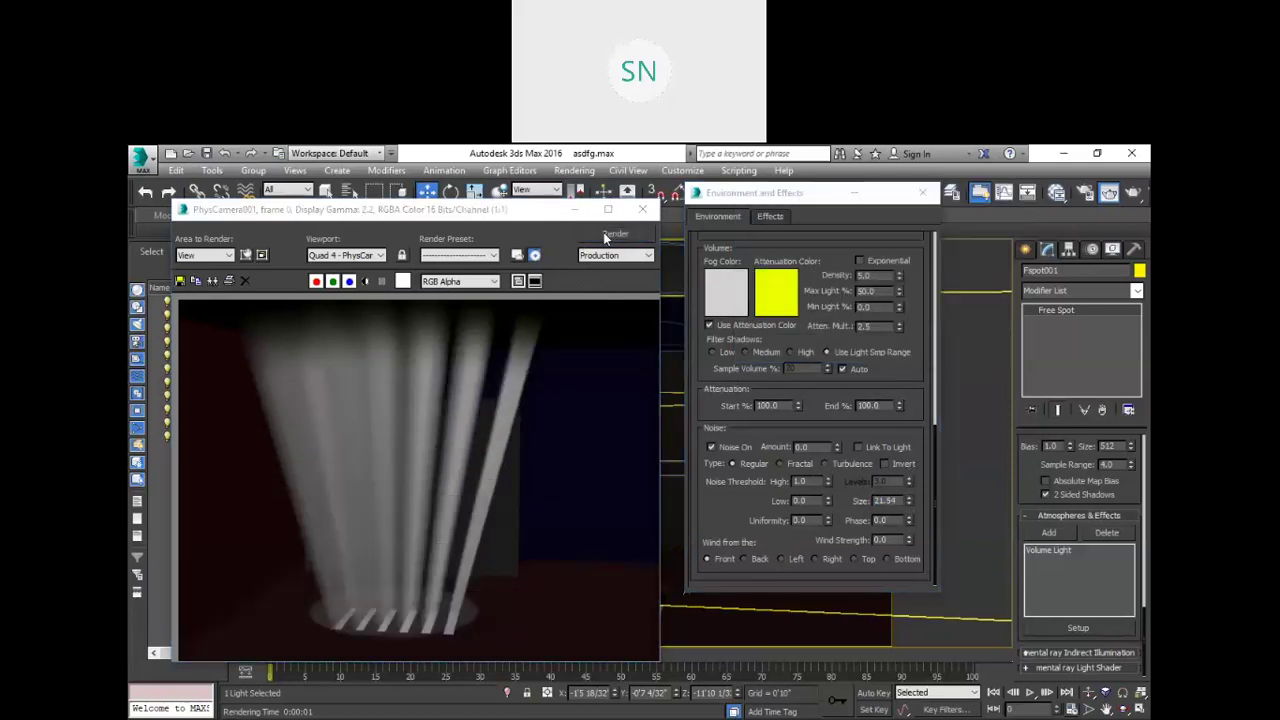
# Step: Re-render the beams with noise size 5, then with noise size 1
pyautogui.doubleClick(897, 499)
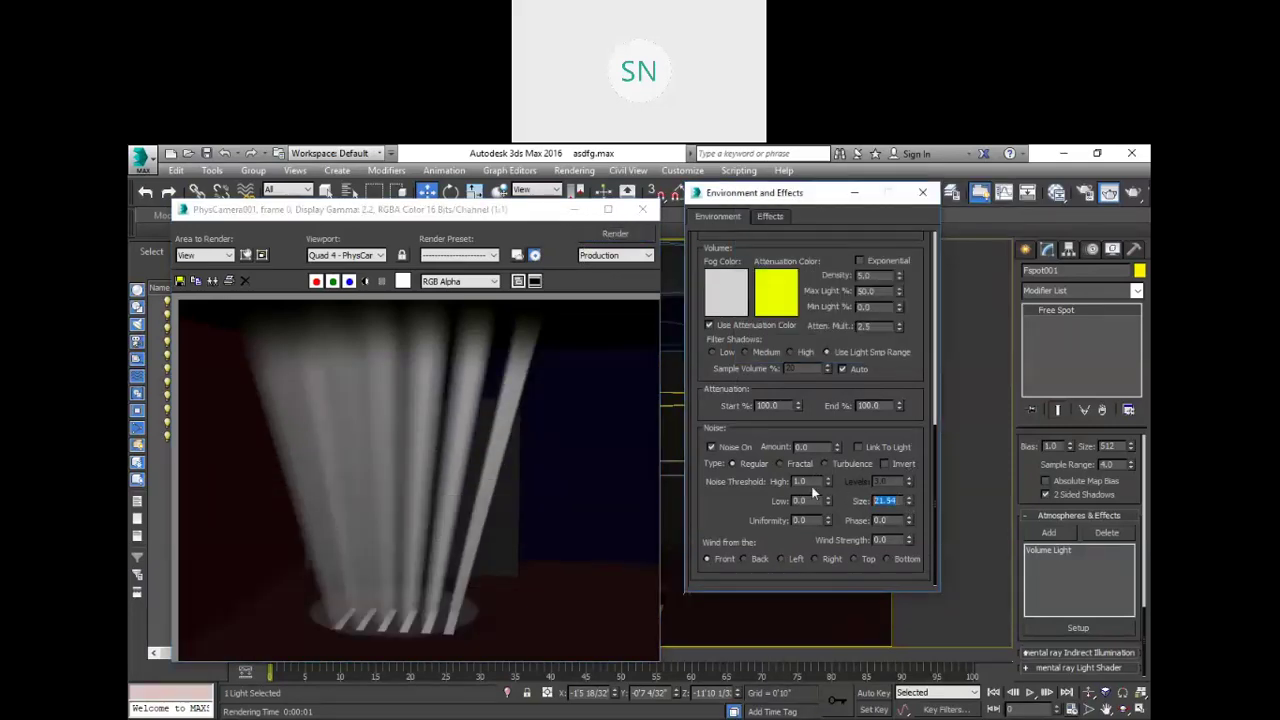
pyautogui.write('5')
pyautogui.click(604, 237)
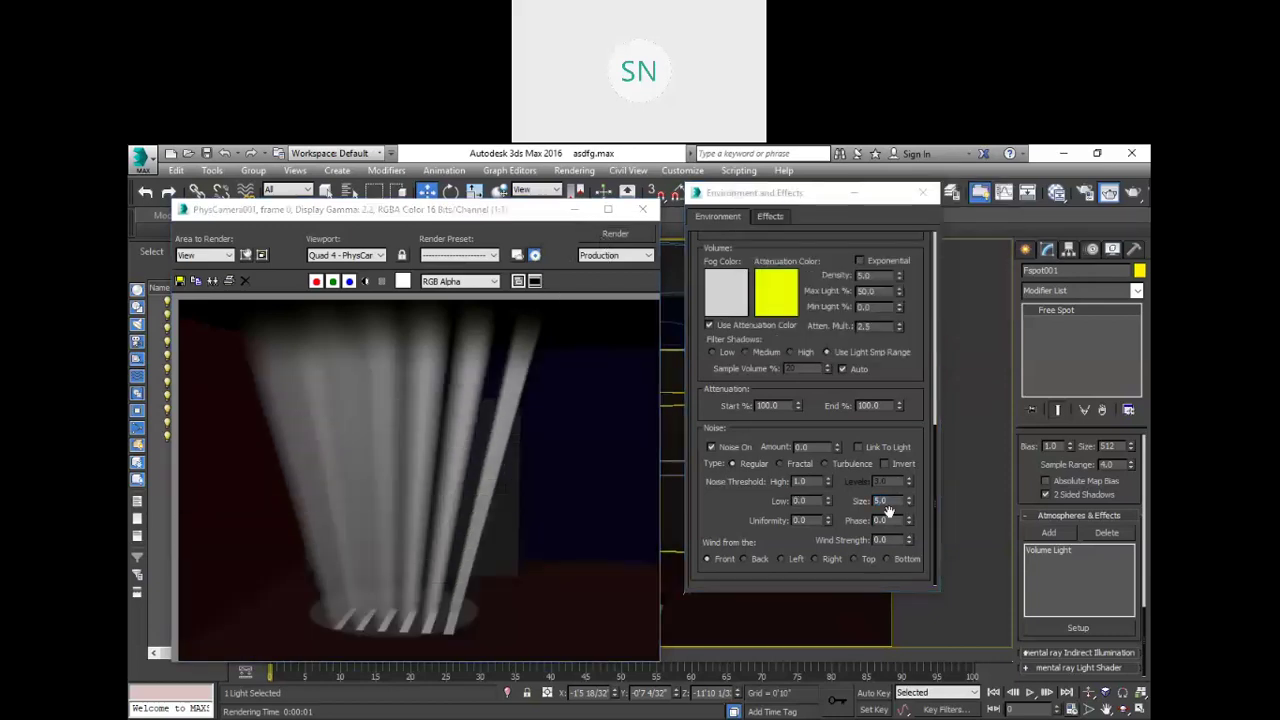
pyautogui.doubleClick(882, 501)
pyautogui.write('1')
pyautogui.press('Return')
pyautogui.click(612, 235)
# Step: Switch the noise type to Fractal and re-render
pyautogui.doubleClick(800, 481)
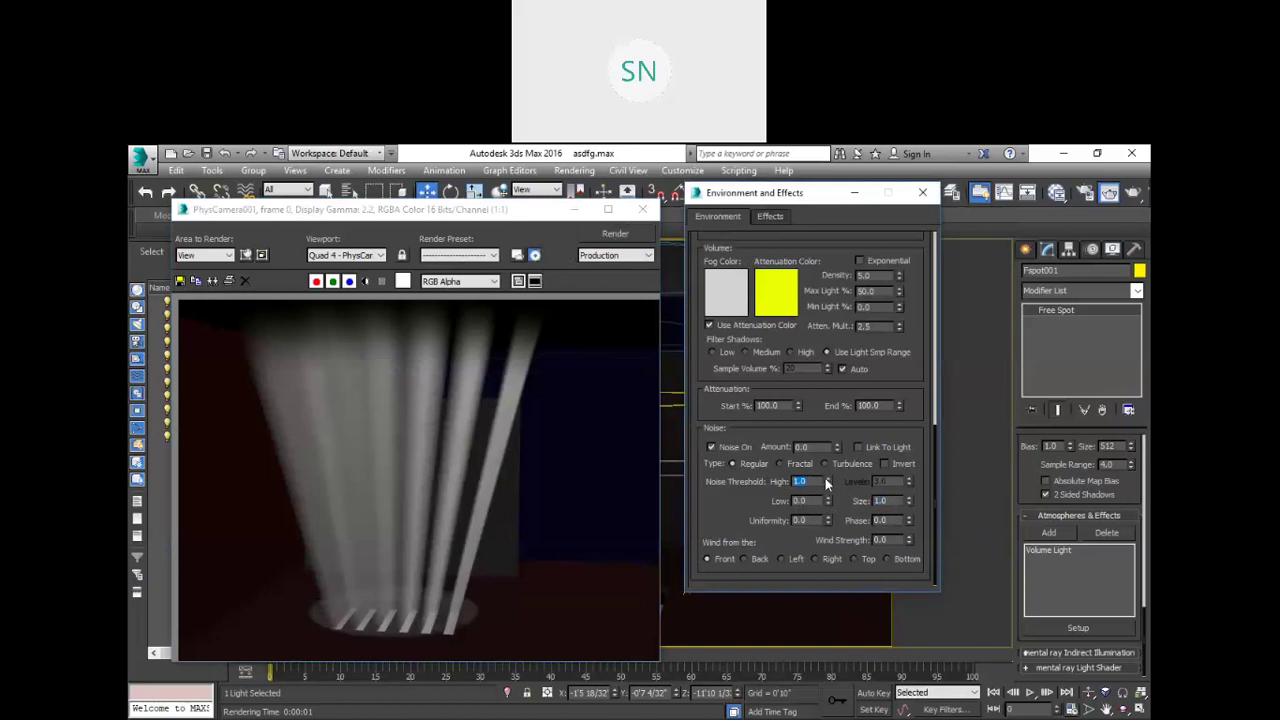
pyautogui.click(732, 466)
pyautogui.click(779, 462)
pyautogui.click(613, 238)
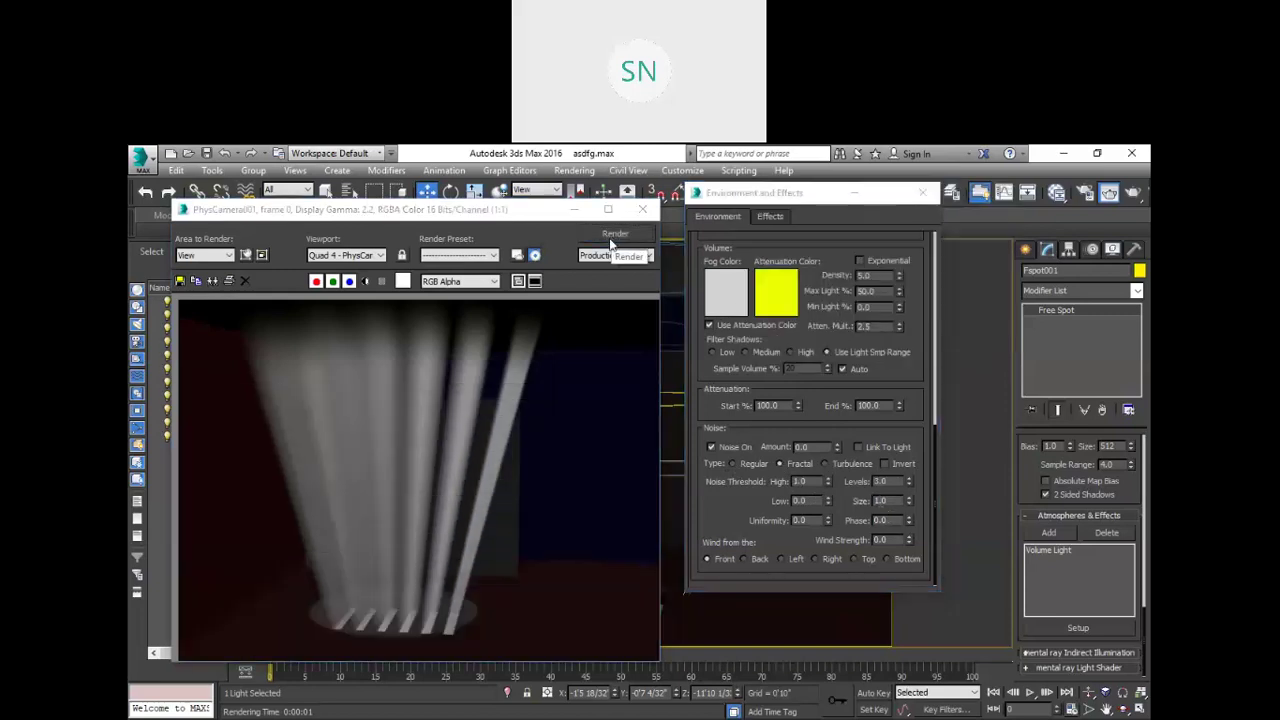
# Step: Switch the noise to Turbulence and render it with size 3.3
pyautogui.click(825, 464)
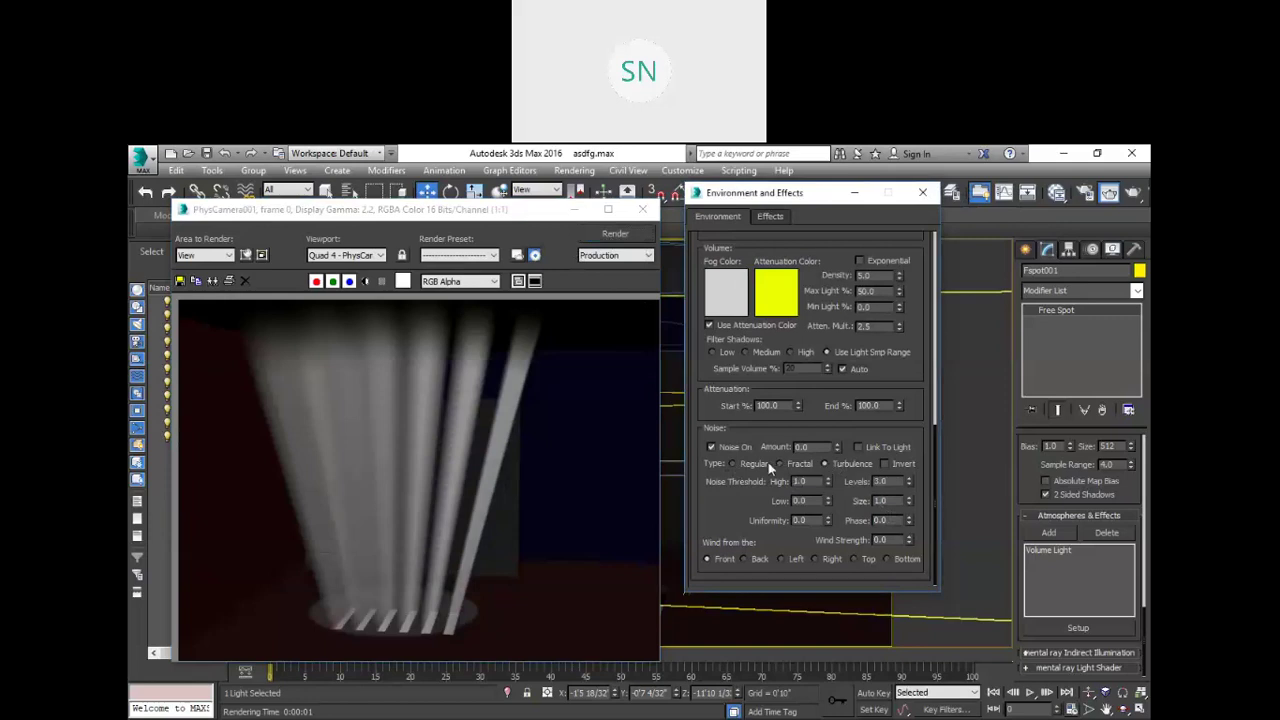
pyautogui.click(612, 236)
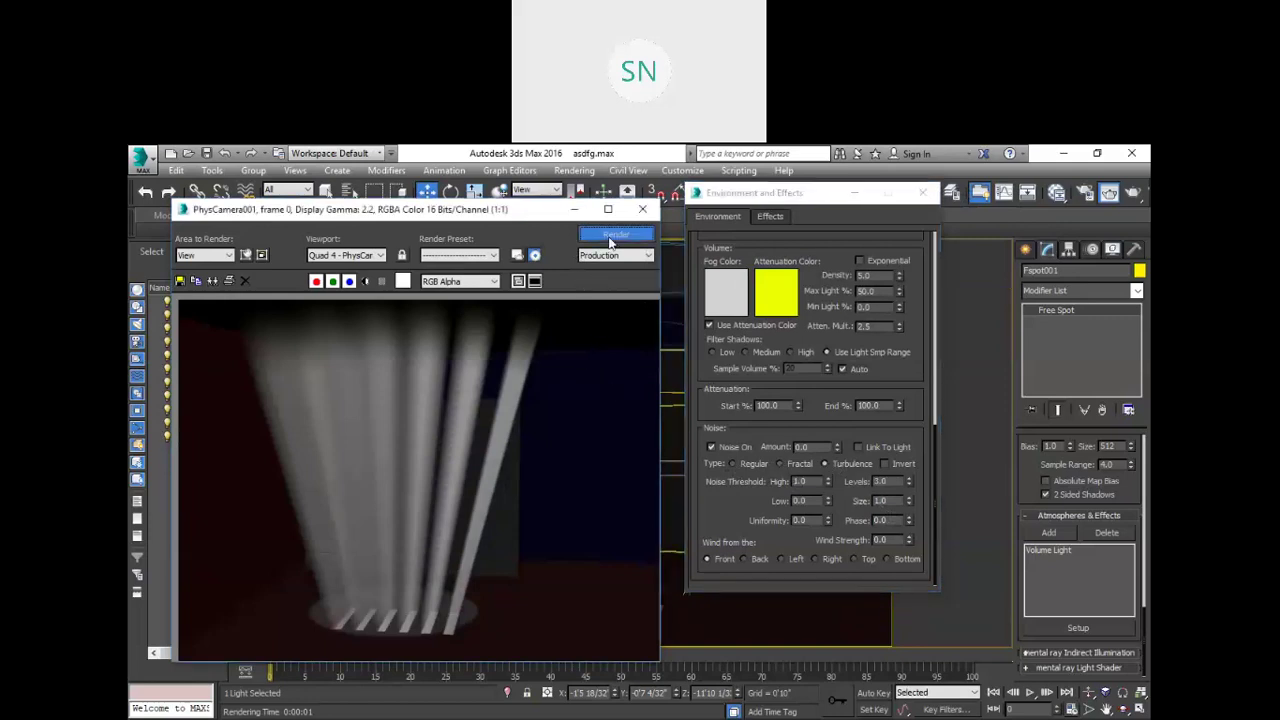
pyautogui.doubleClick(889, 501)
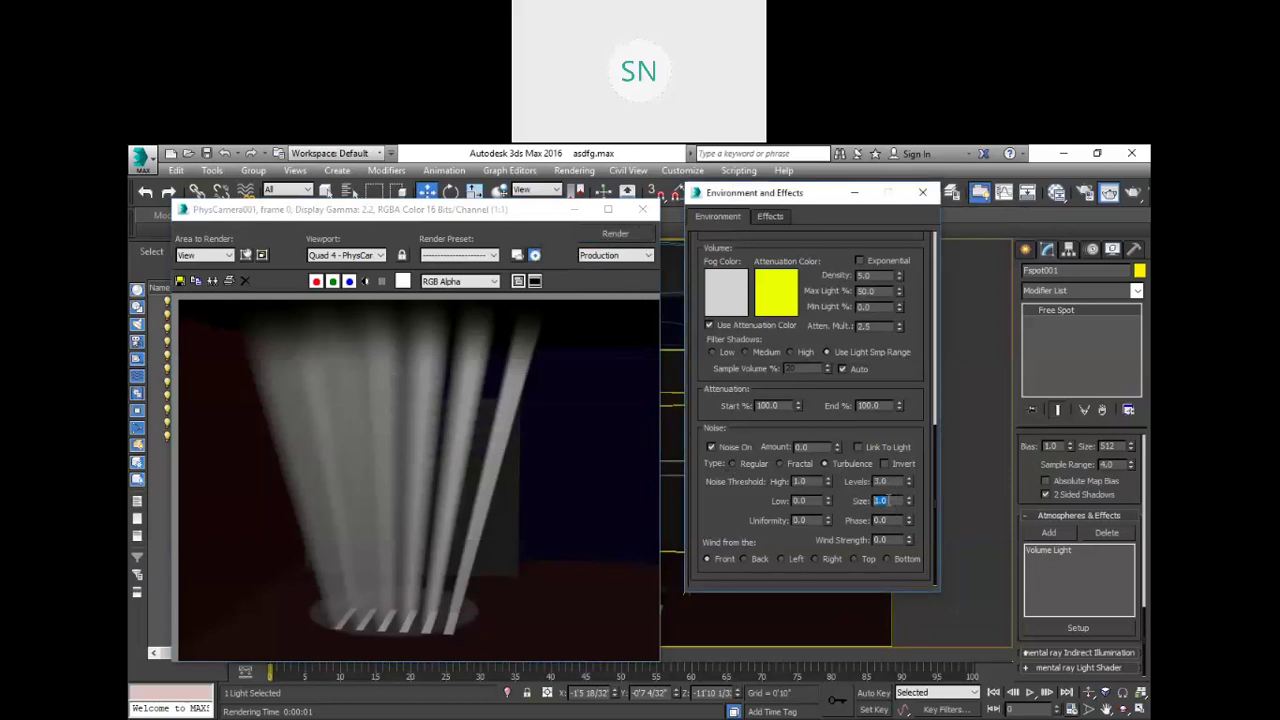
pyautogui.write('3.3')
pyautogui.click(638, 235)
pyautogui.click(615, 236)
# Step: Raise the noise size to 12.03 and re-render
pyautogui.moveTo(908, 501); pyautogui.dragTo(915, 205)
pyautogui.click(628, 238)
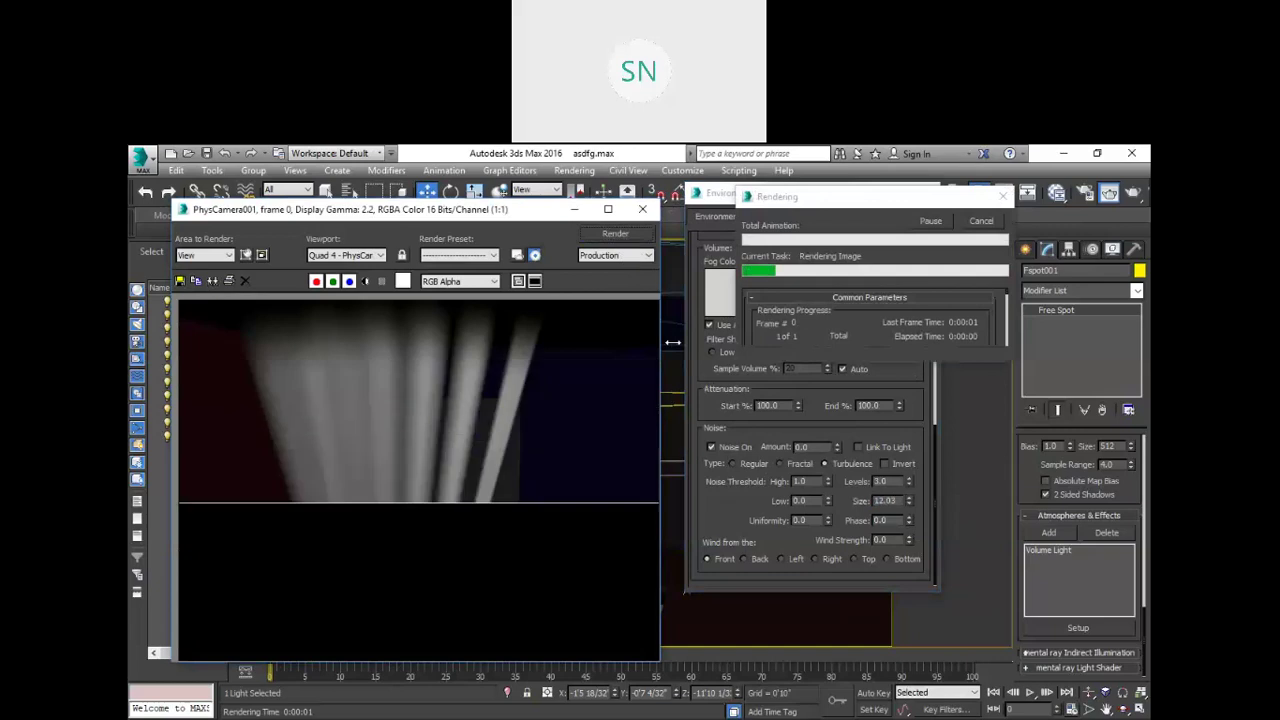
pyautogui.doubleClick(885, 501)
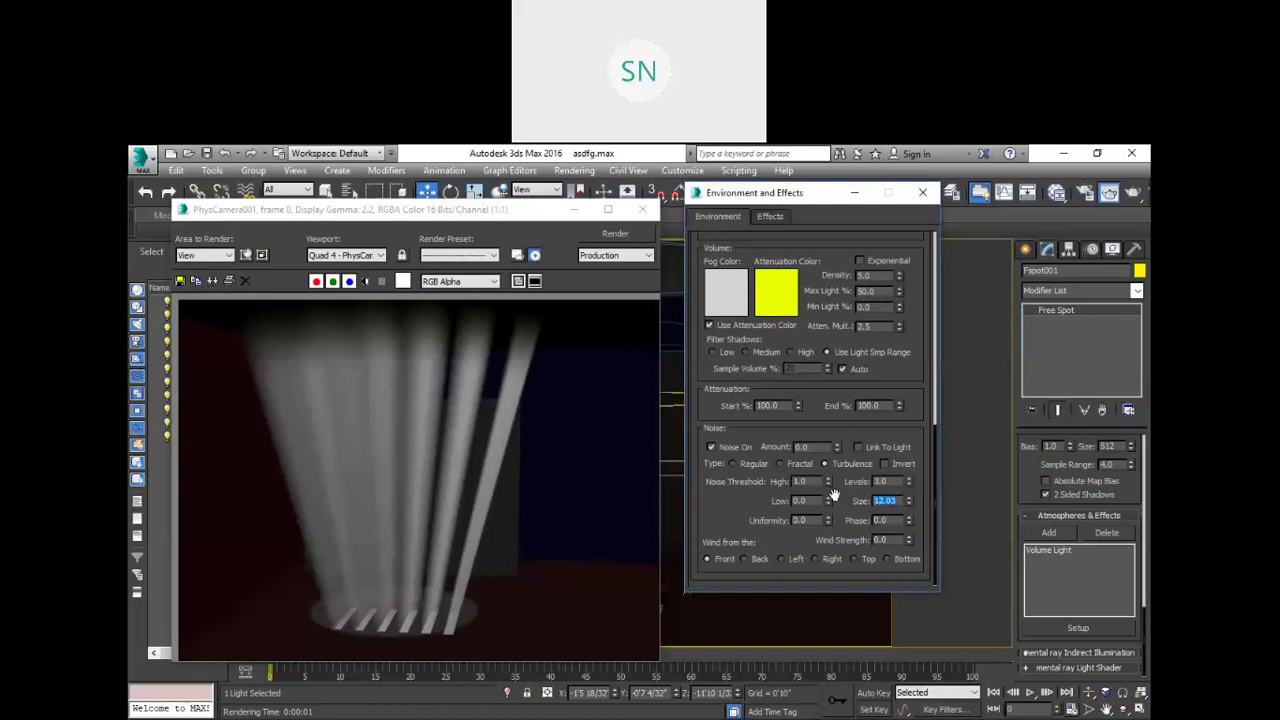
# Step: Set the fog colour back to white and re-render
pyautogui.click(726, 292)
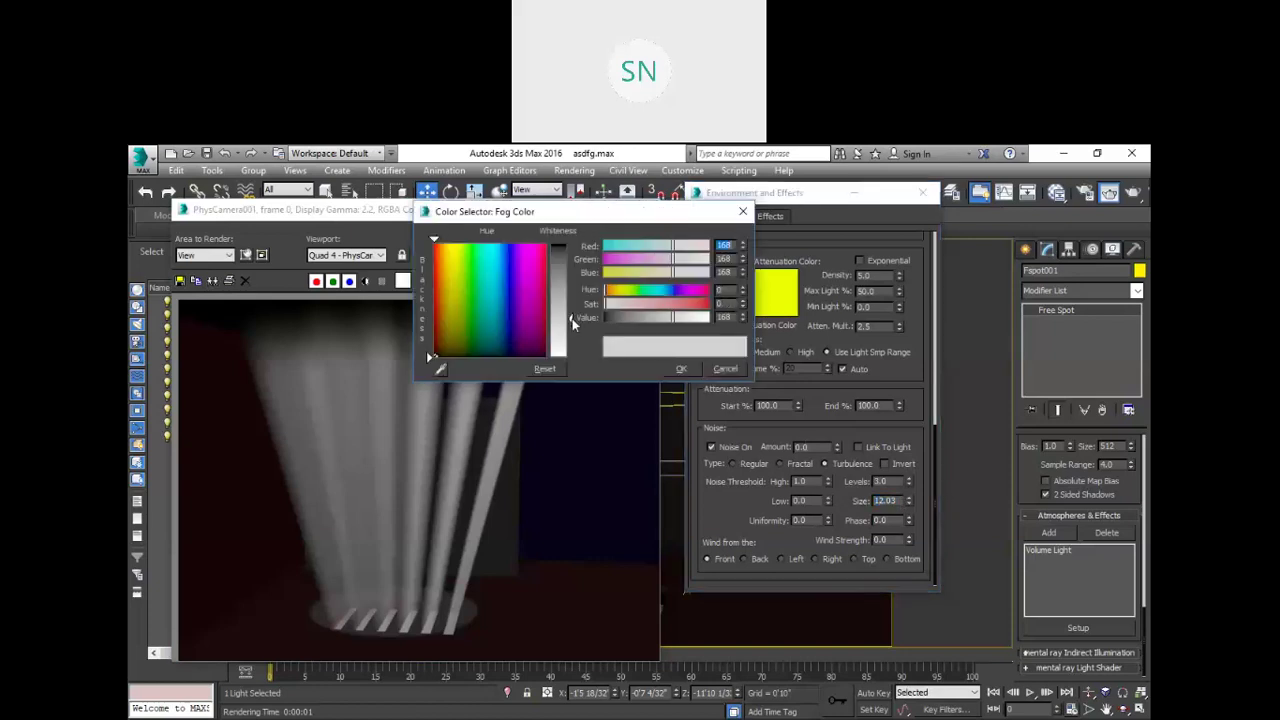
pyautogui.moveTo(574, 330); pyautogui.dragTo(572, 354)
pyautogui.click(684, 368)
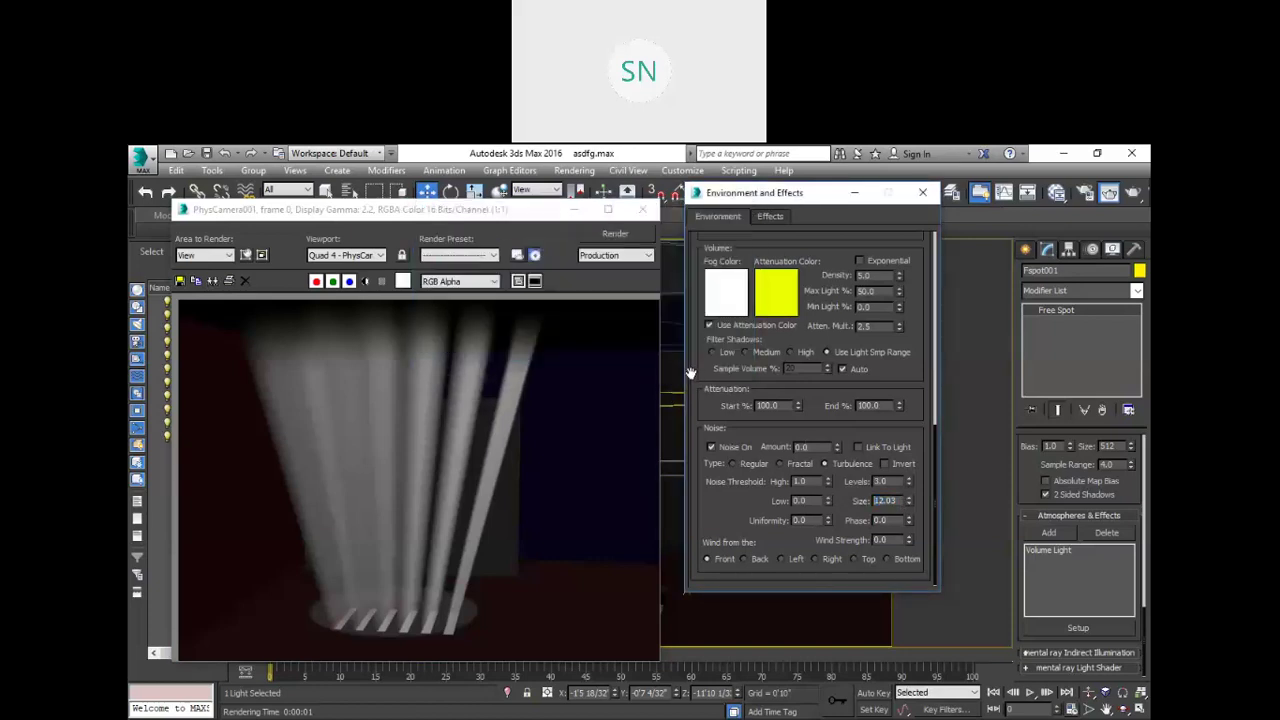
pyautogui.click(614, 236)
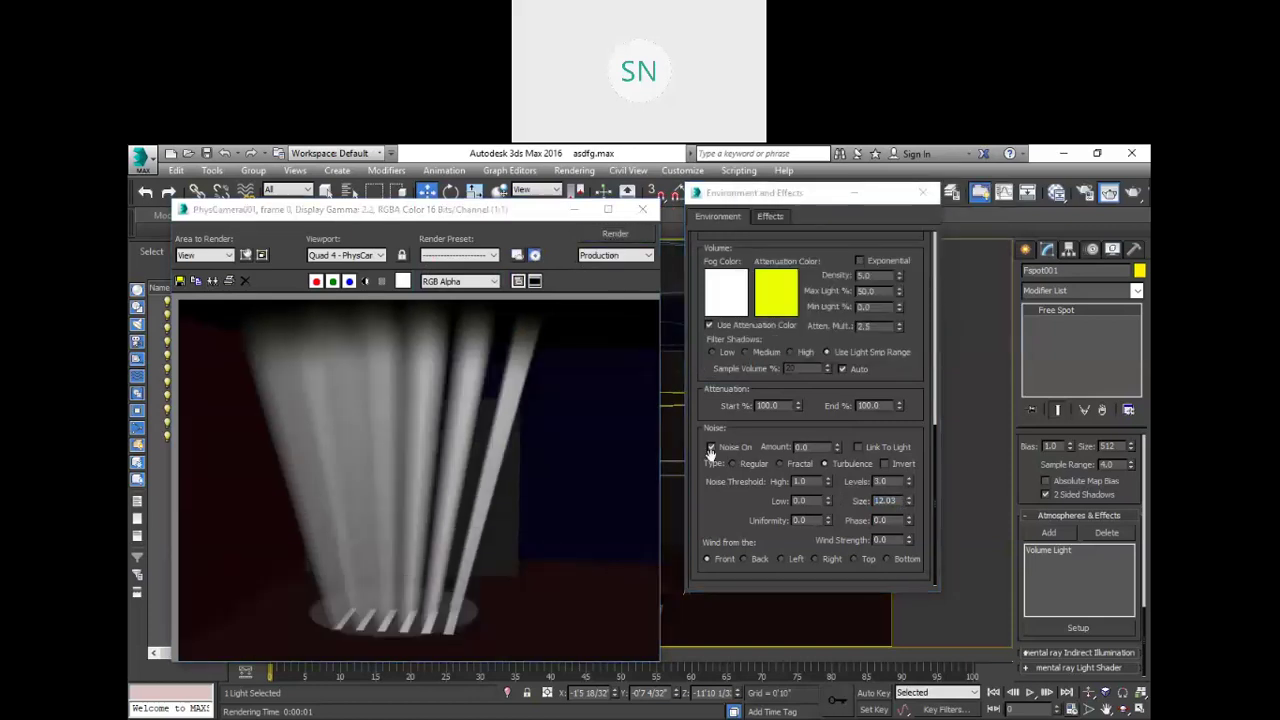
# Step: Render with noise size 50, then with noise size 25
pyautogui.click(899, 500)
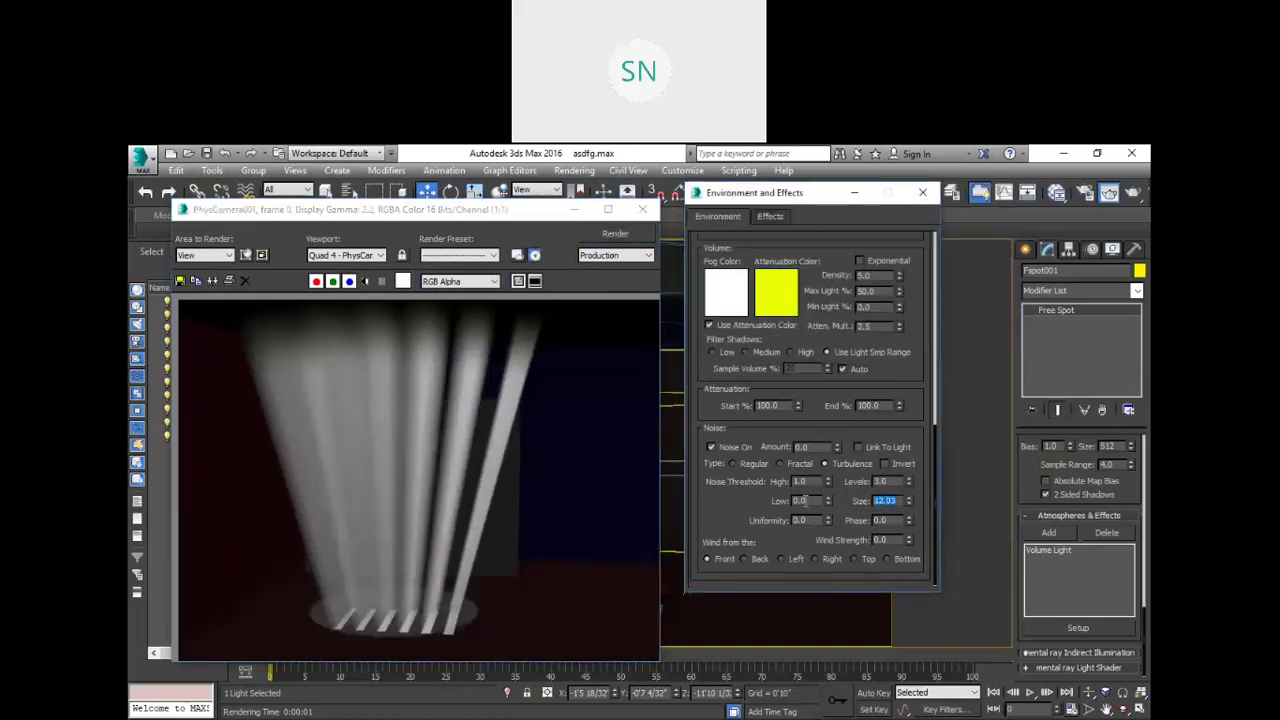
pyautogui.write('50')
pyautogui.click(627, 235)
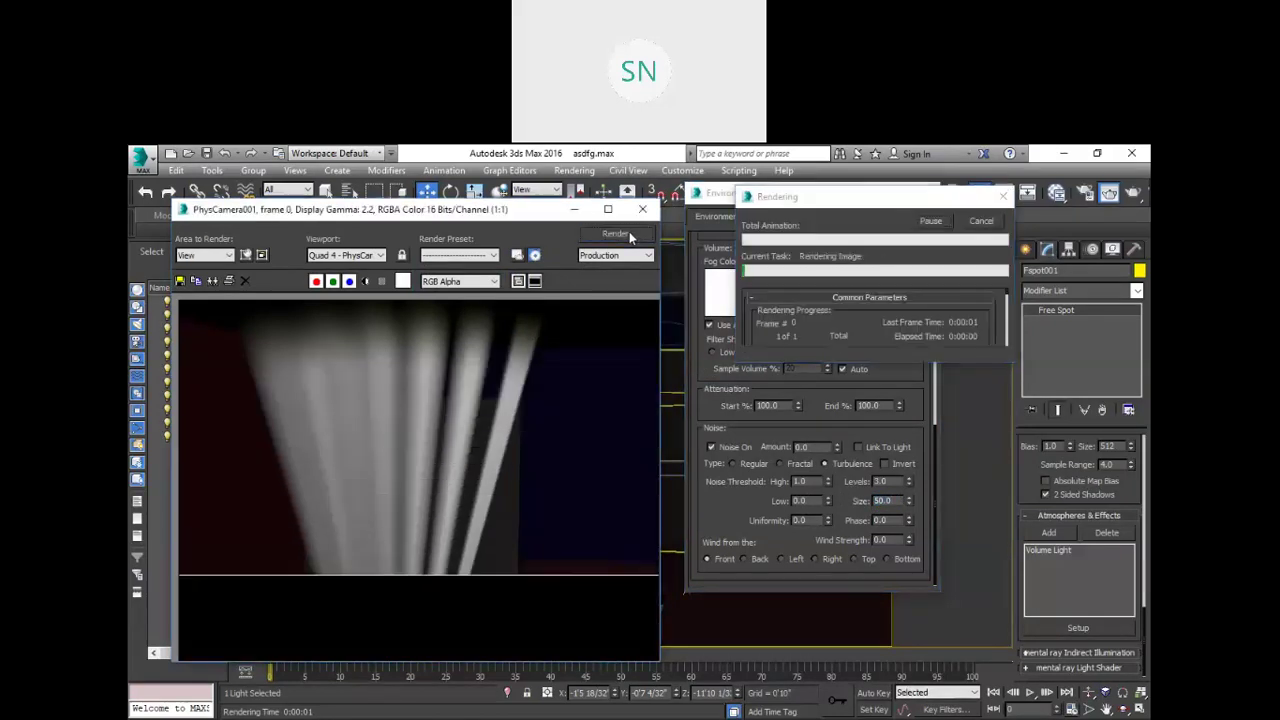
pyautogui.doubleClick(880, 500)
pyautogui.write('25')
pyautogui.press('Return')
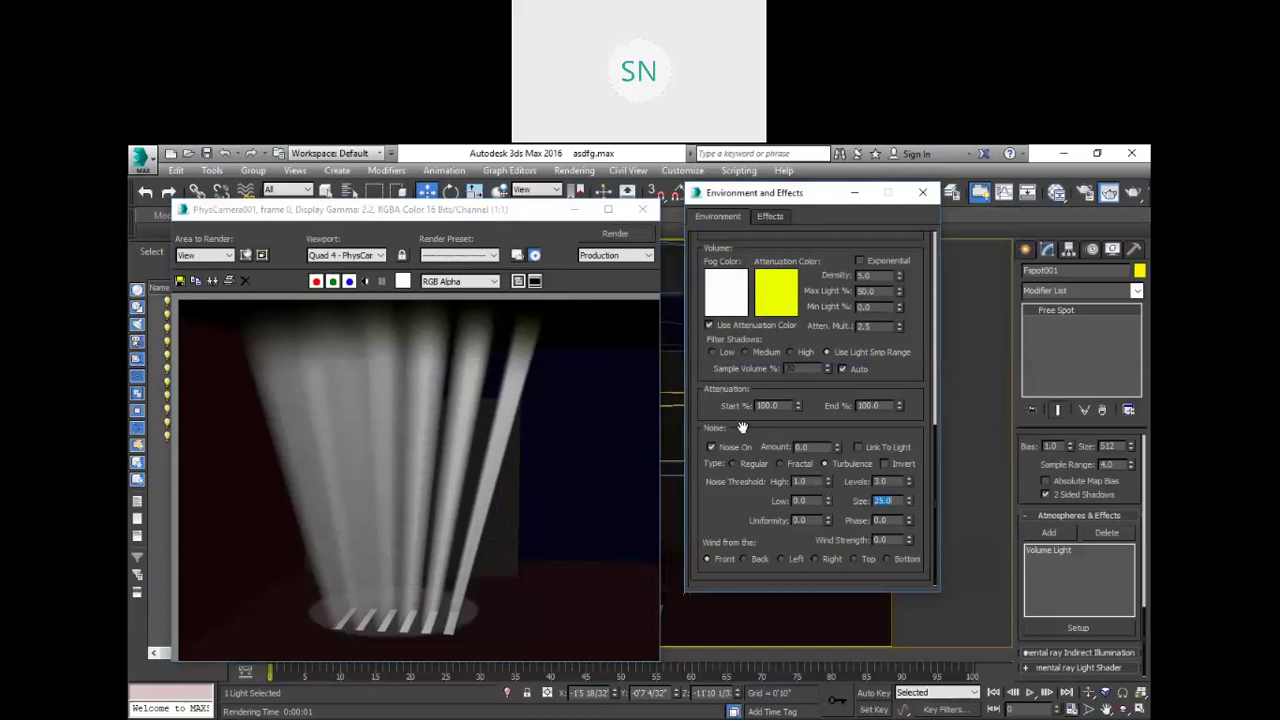
pyautogui.click(615, 235)
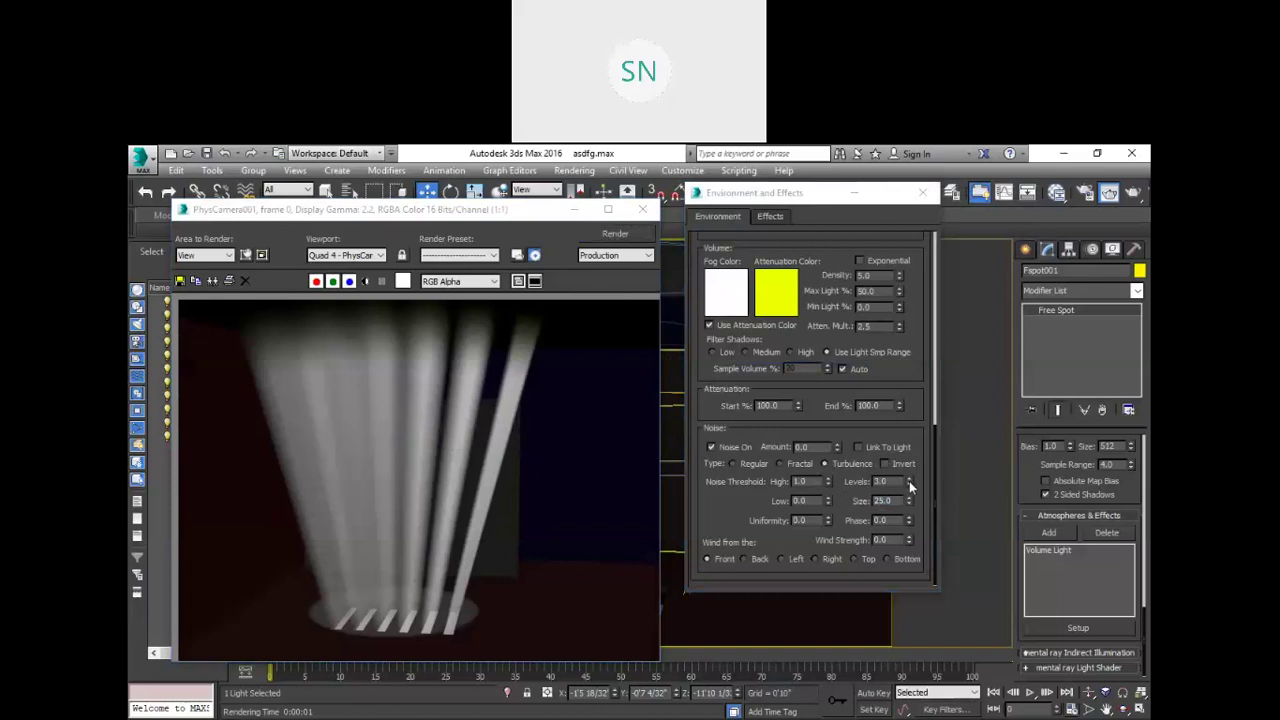
# Step: Adjust noise levels (6, then 5) and set the low threshold to 0.95, re-rendering
pyautogui.moveTo(909, 481); pyautogui.dragTo(899, 405)
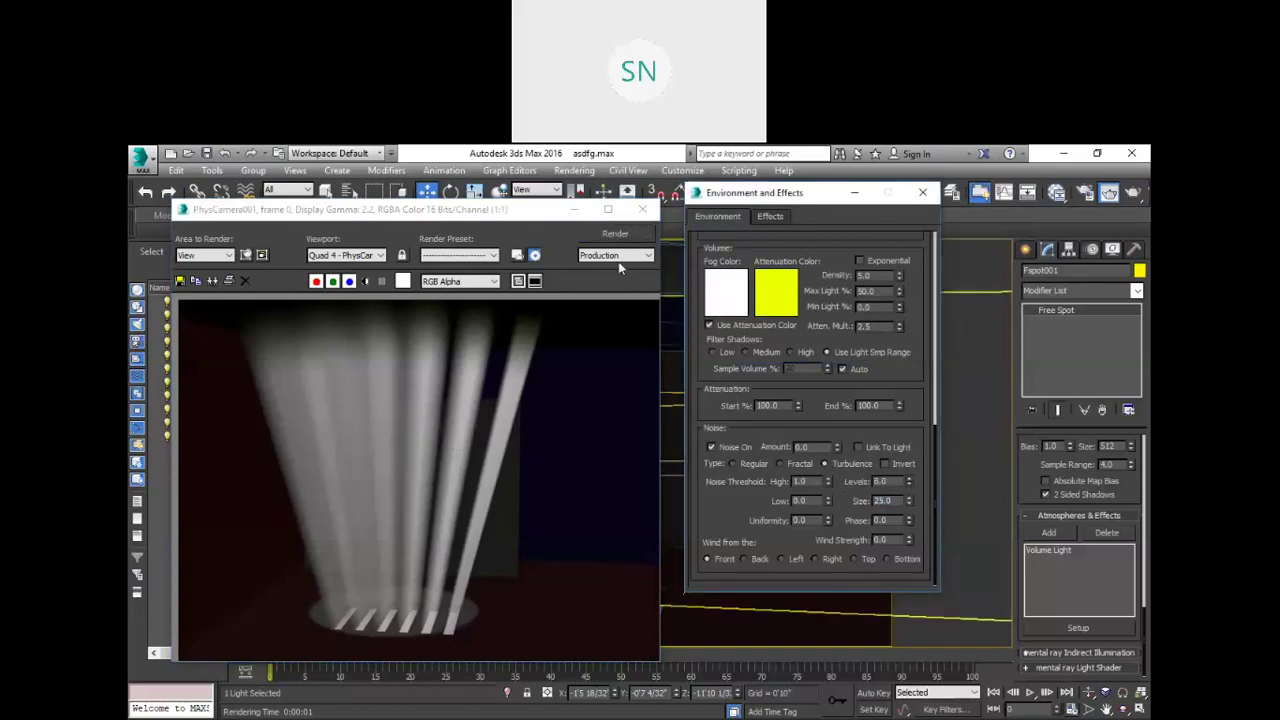
pyautogui.click(611, 235)
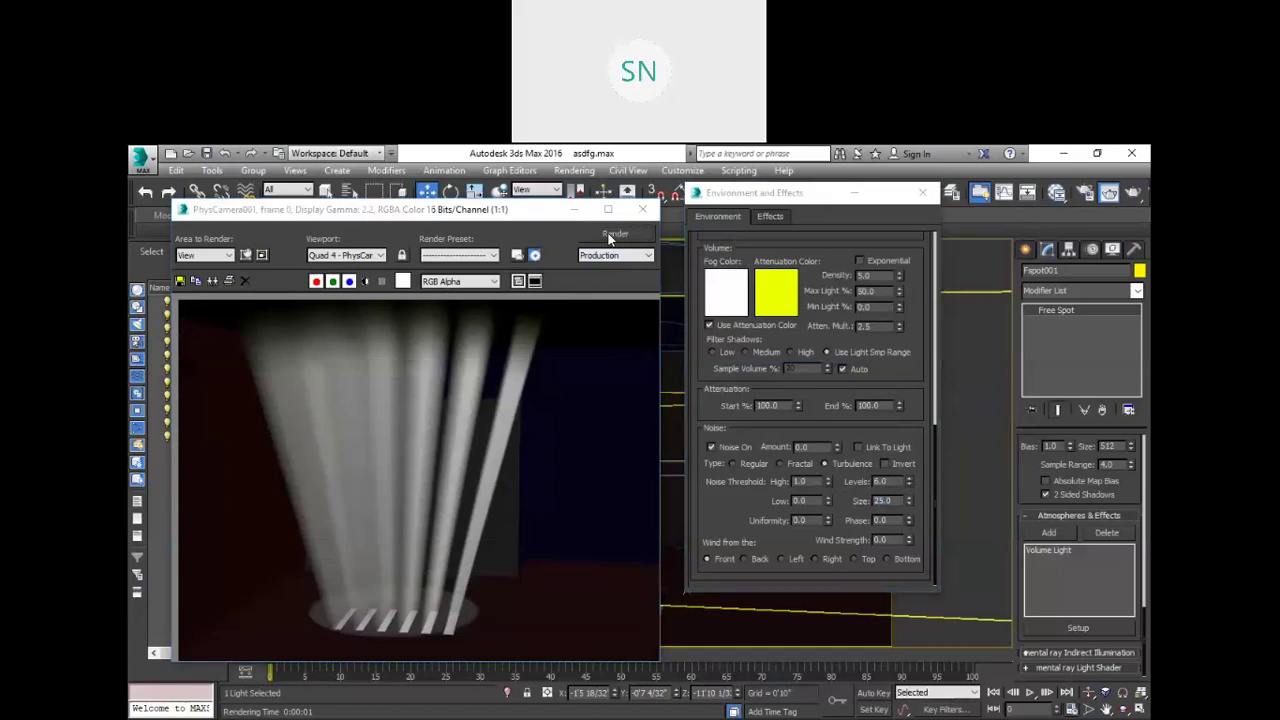
pyautogui.doubleClick(895, 481)
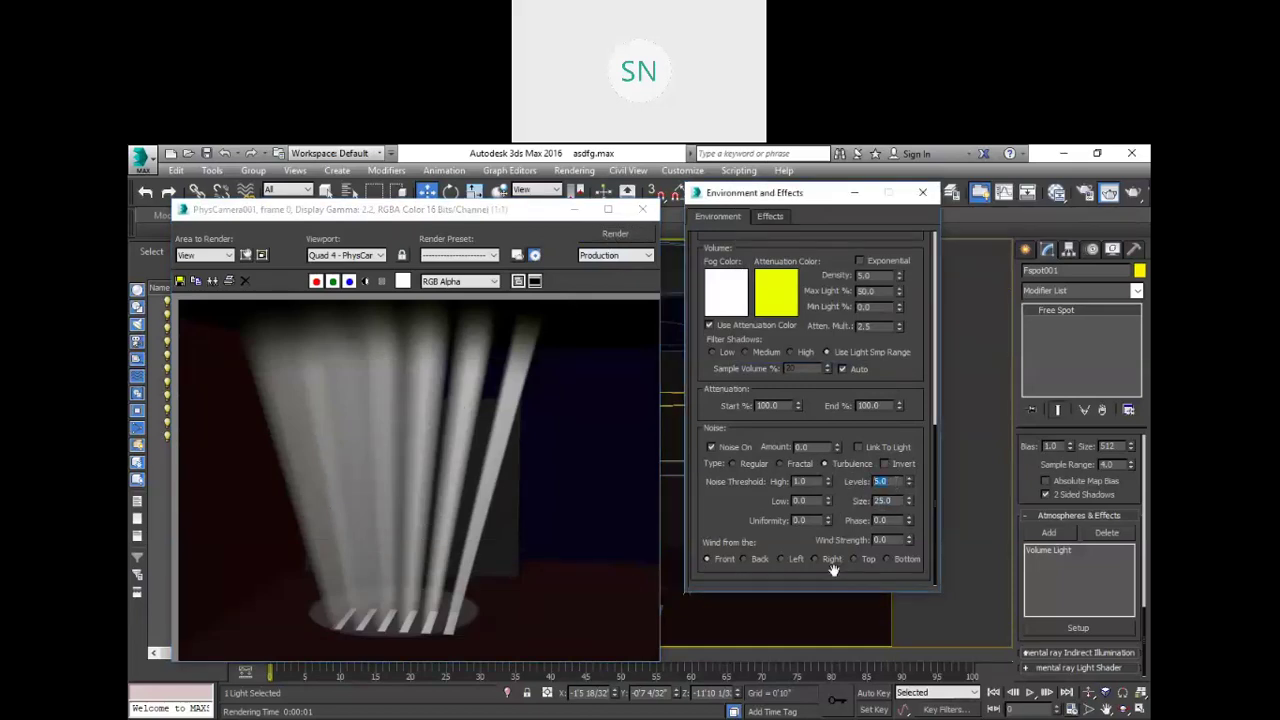
pyautogui.write('5')
pyautogui.press('Return')
pyautogui.moveTo(828, 504); pyautogui.dragTo(830, 396)
pyautogui.click(607, 238)
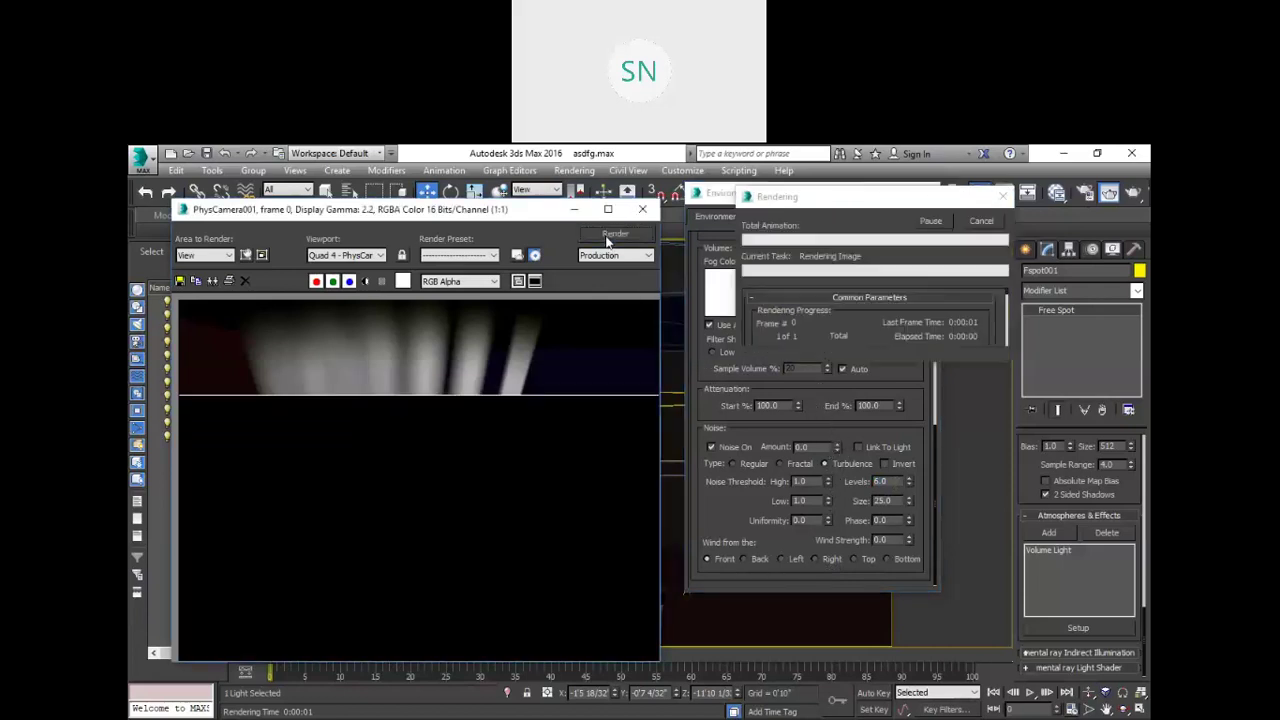
pyautogui.click(827, 504)
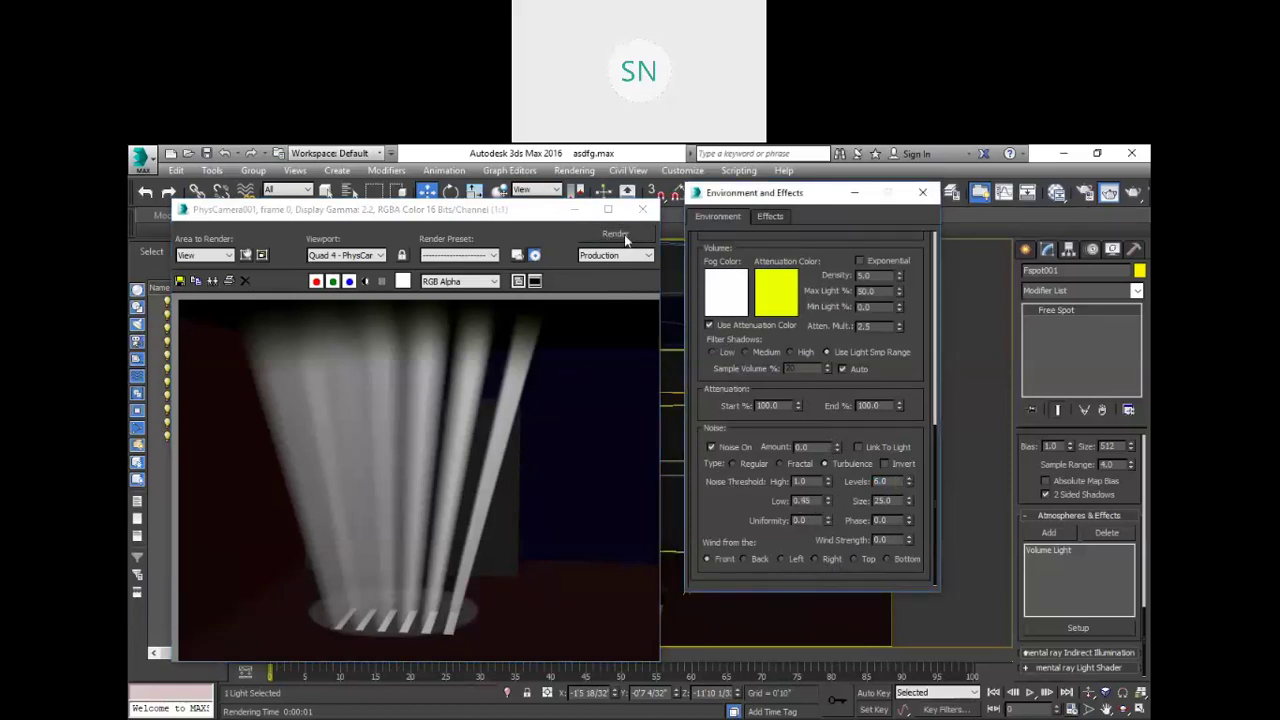
# Step: After a render at low threshold 0.95, set the noise to Regular with value 0.4 and re-render
pyautogui.click(617, 235)
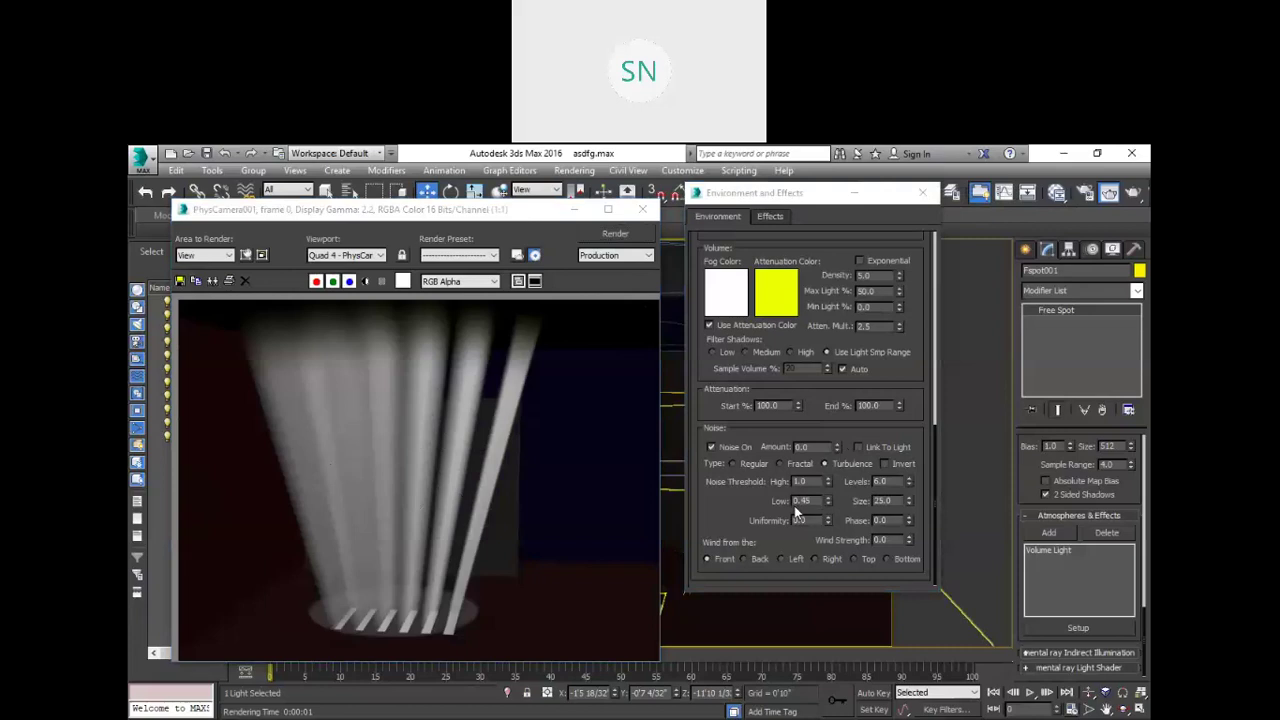
pyautogui.click(784, 464)
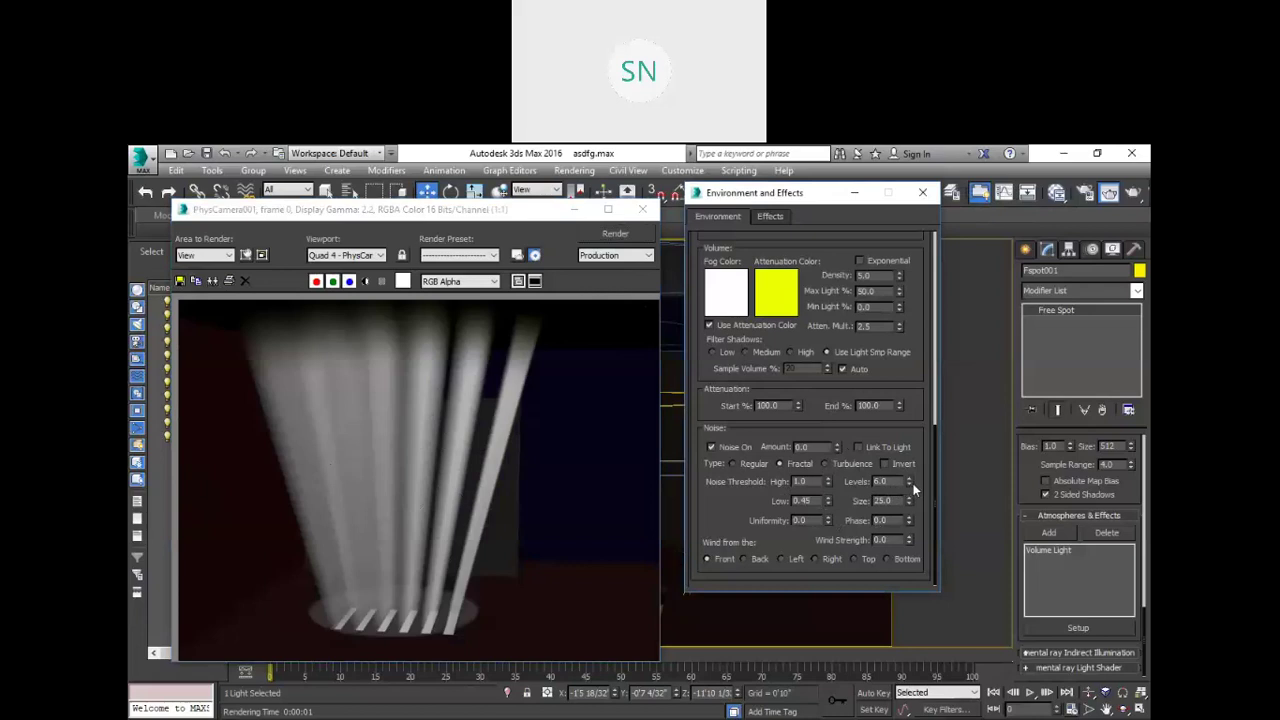
pyautogui.write('3')
pyautogui.click(733, 464)
pyautogui.write('0.4')
pyautogui.press('Return')
pyautogui.click(616, 234)
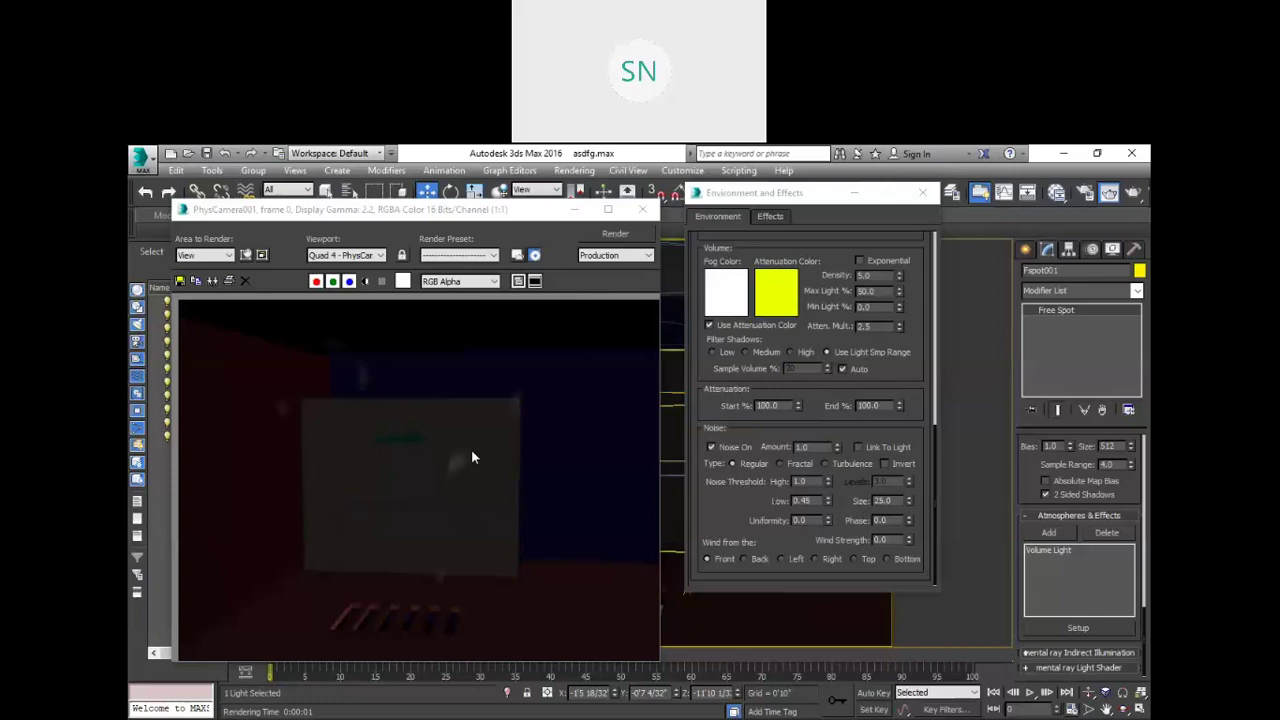
# Step: Render the beams with noise size 5
pyautogui.click(885, 500)
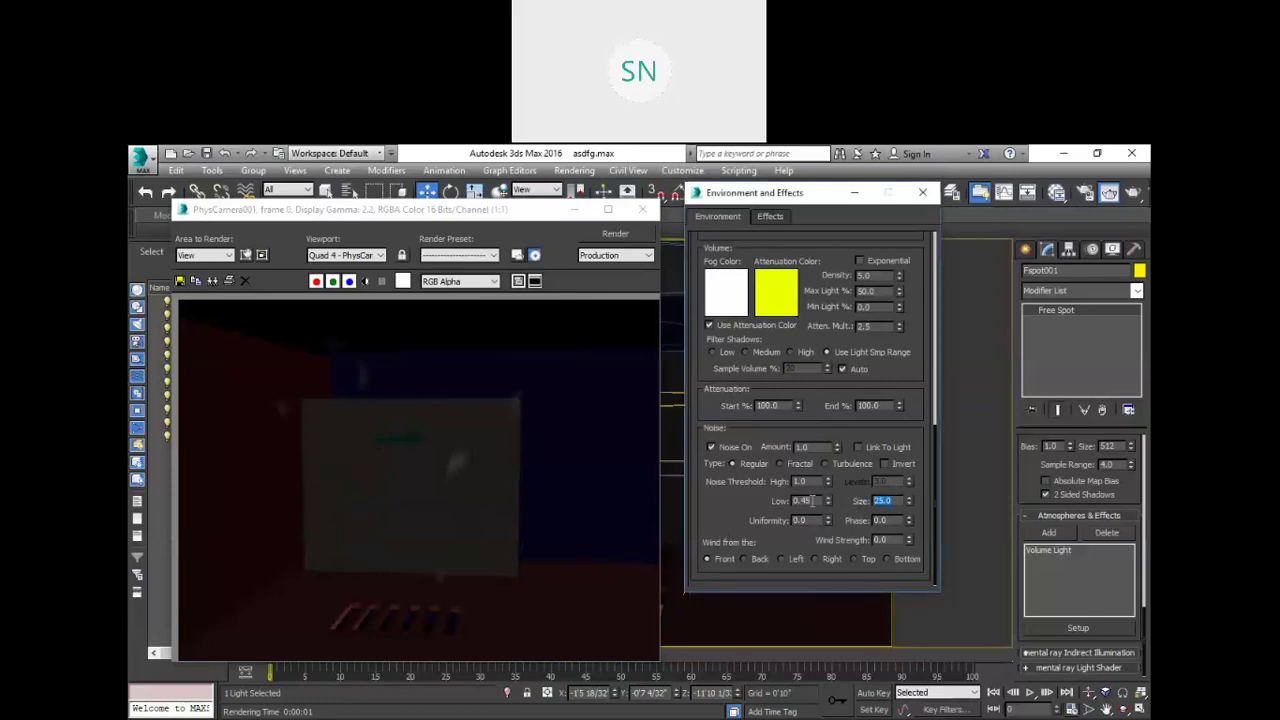
pyautogui.write('5')
pyautogui.click(615, 234)
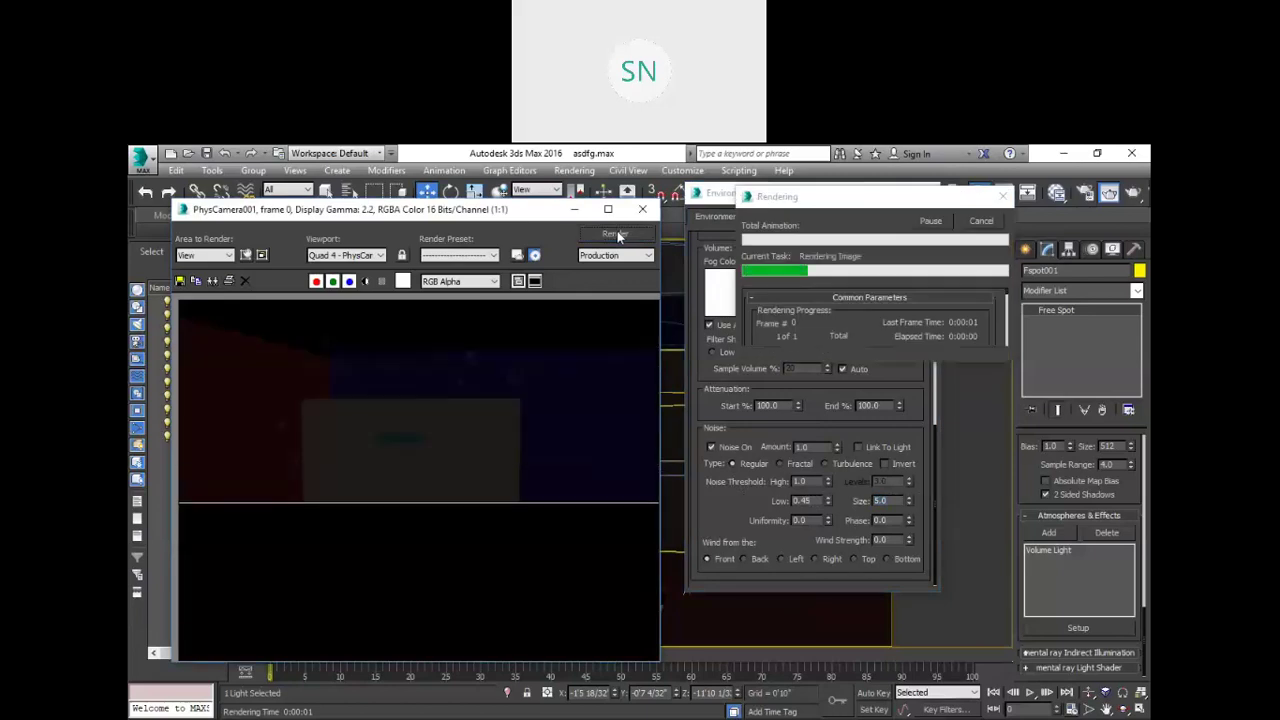
# Step: Reset the low threshold to 0, set noise size to 1.0, and re-render
pyautogui.click(829, 487)
pyautogui.rightClick(828, 501)
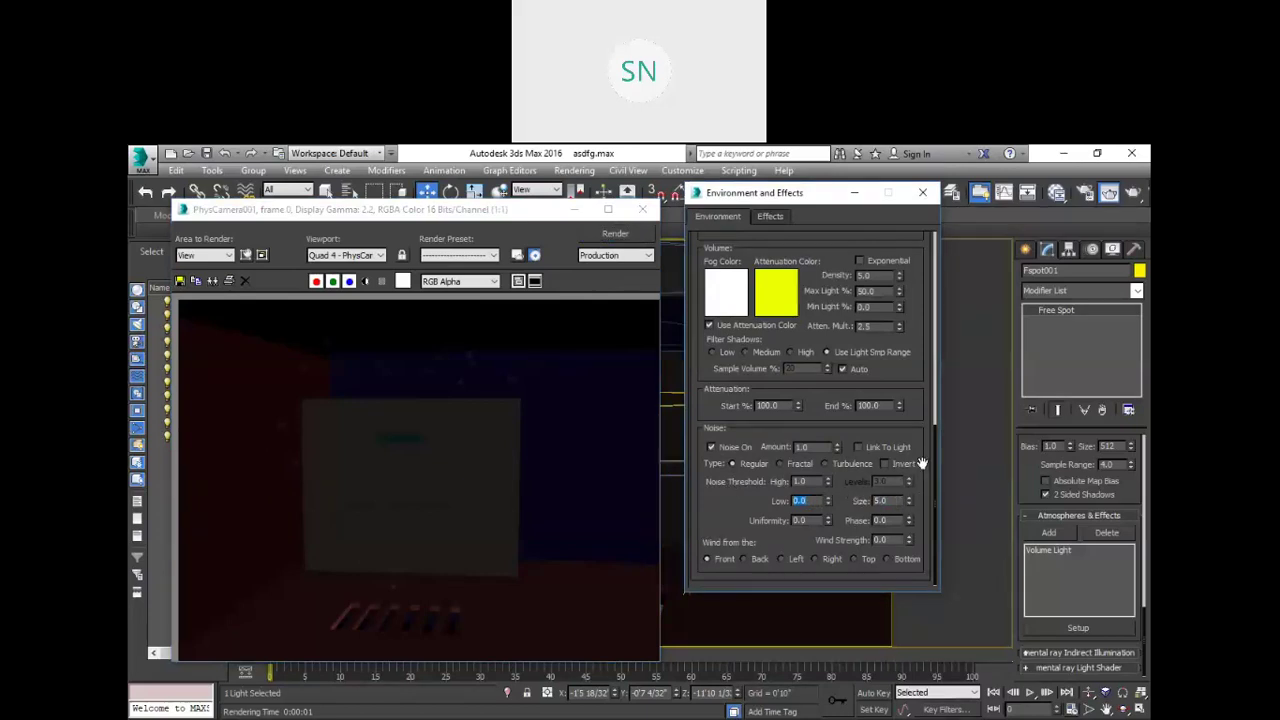
pyautogui.write('1')
pyautogui.press('Return')
pyautogui.click(628, 240)
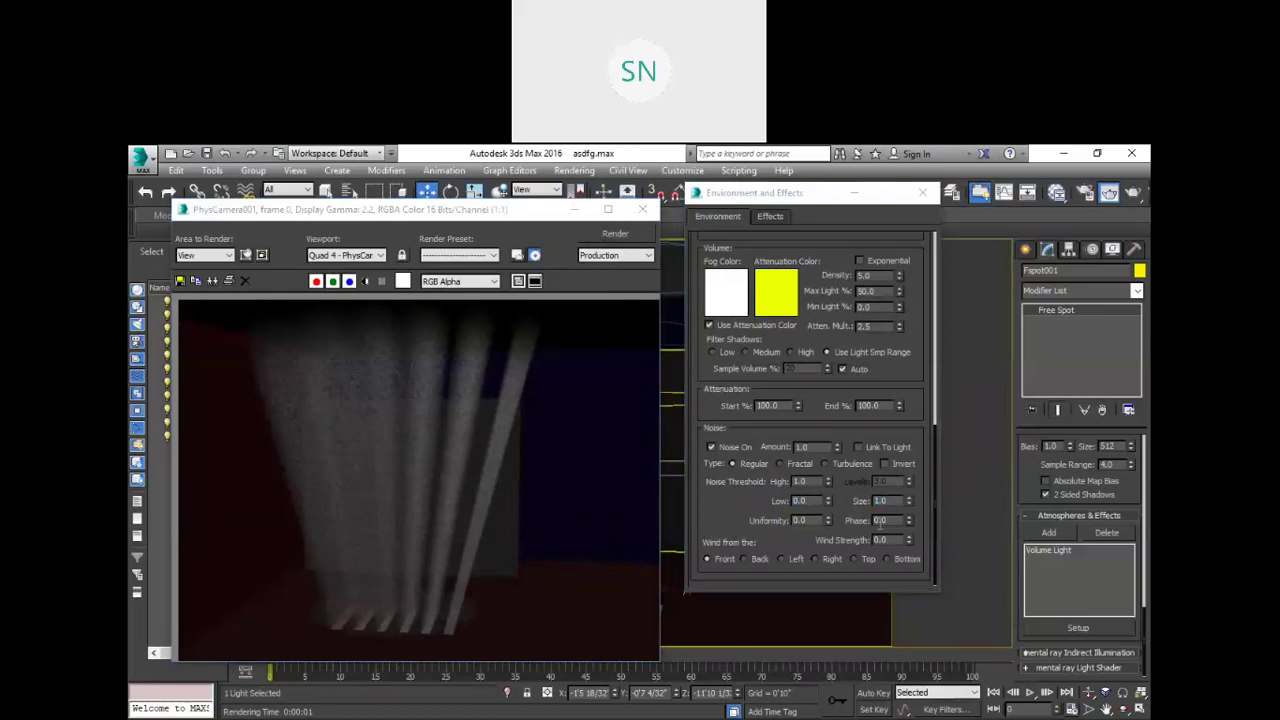
# Step: Reset phase to 0, blow wind from the bottom at strength 20.8, render, and choose Fractal
pyautogui.moveTo(912, 521); pyautogui.dragTo(915, 457)
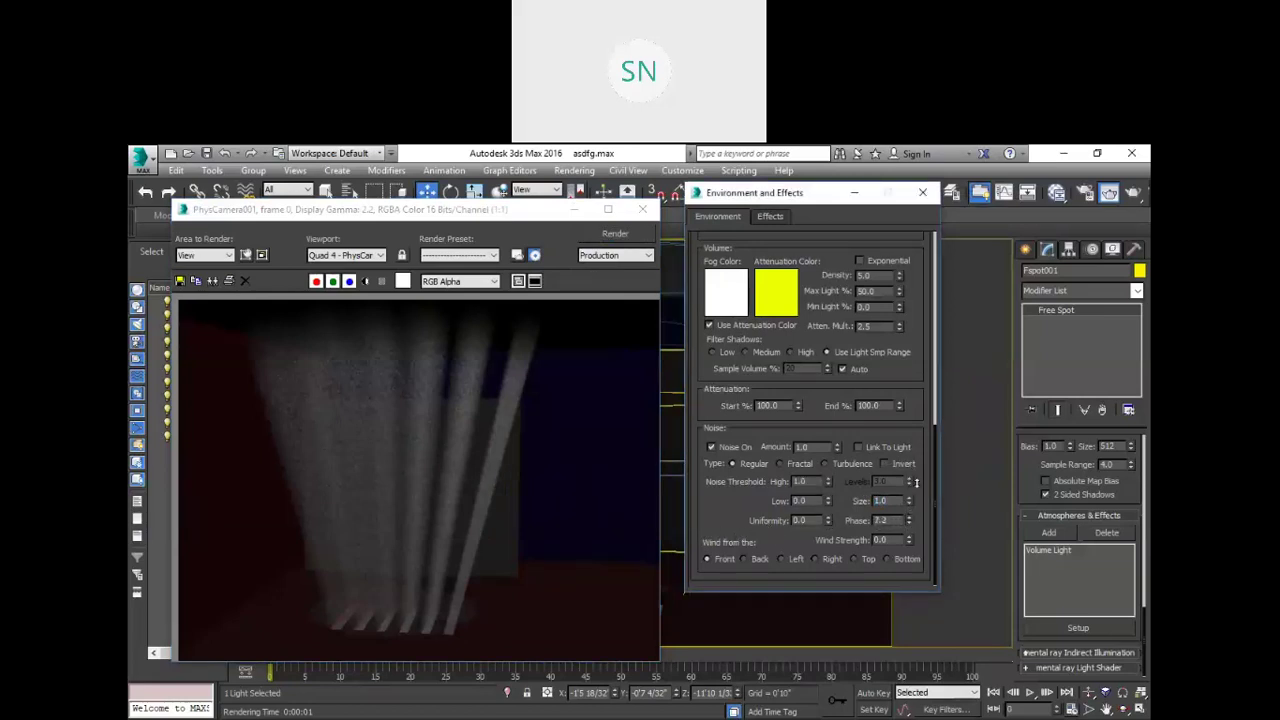
pyautogui.rightClick(912, 521)
pyautogui.click(886, 557)
pyautogui.moveTo(909, 541); pyautogui.dragTo(921, 381)
pyautogui.click(618, 234)
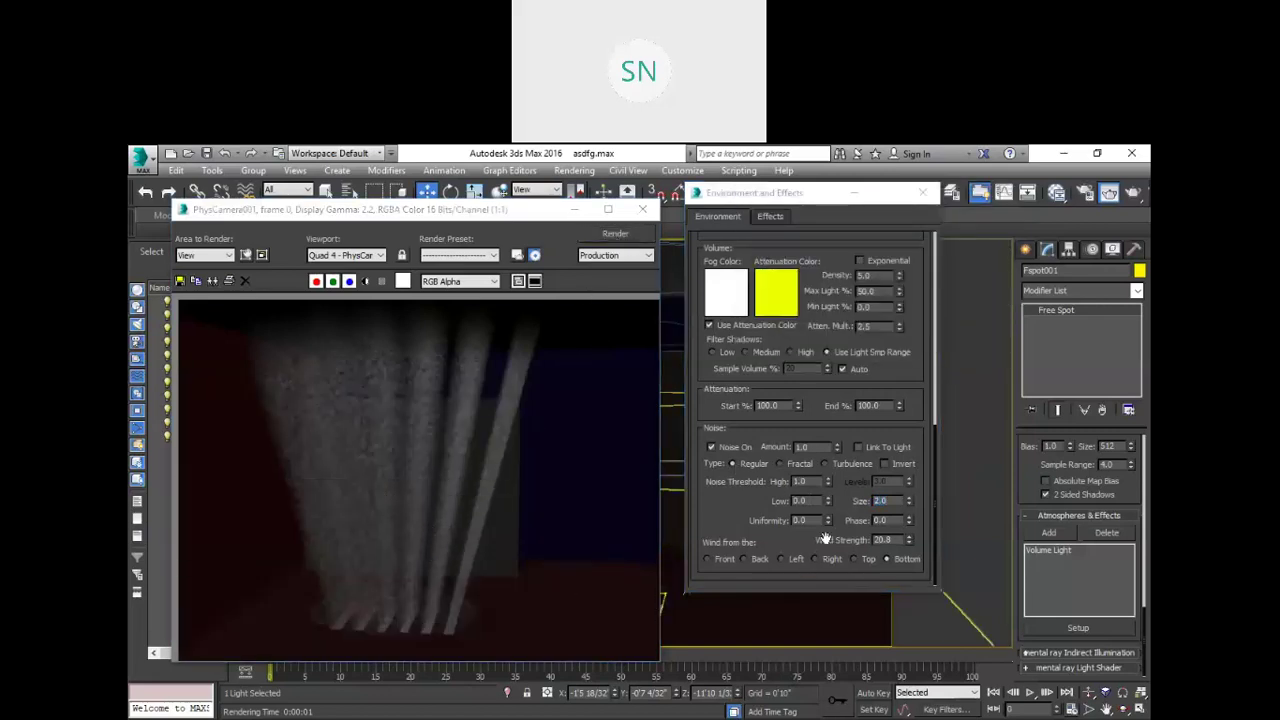
pyautogui.click(778, 462)
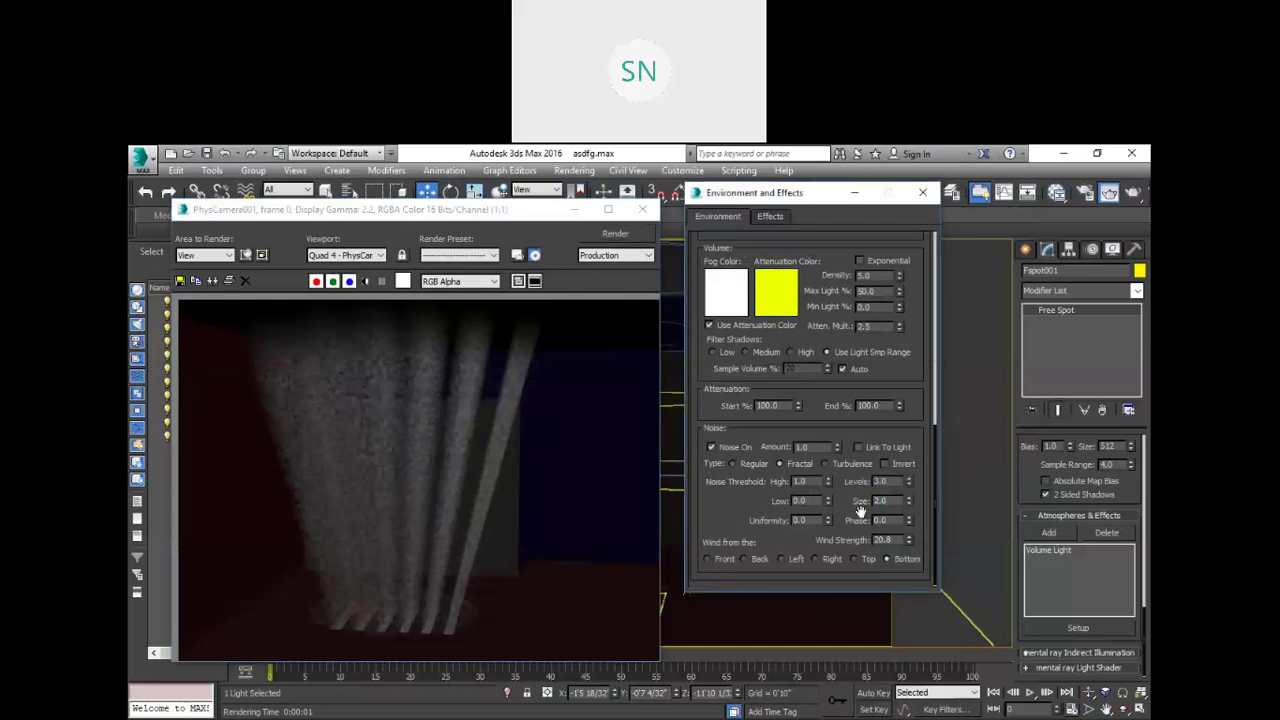
# Step: Compare Fractal and Turbulence renders, then render with noise levels 2
pyautogui.click(612, 236)
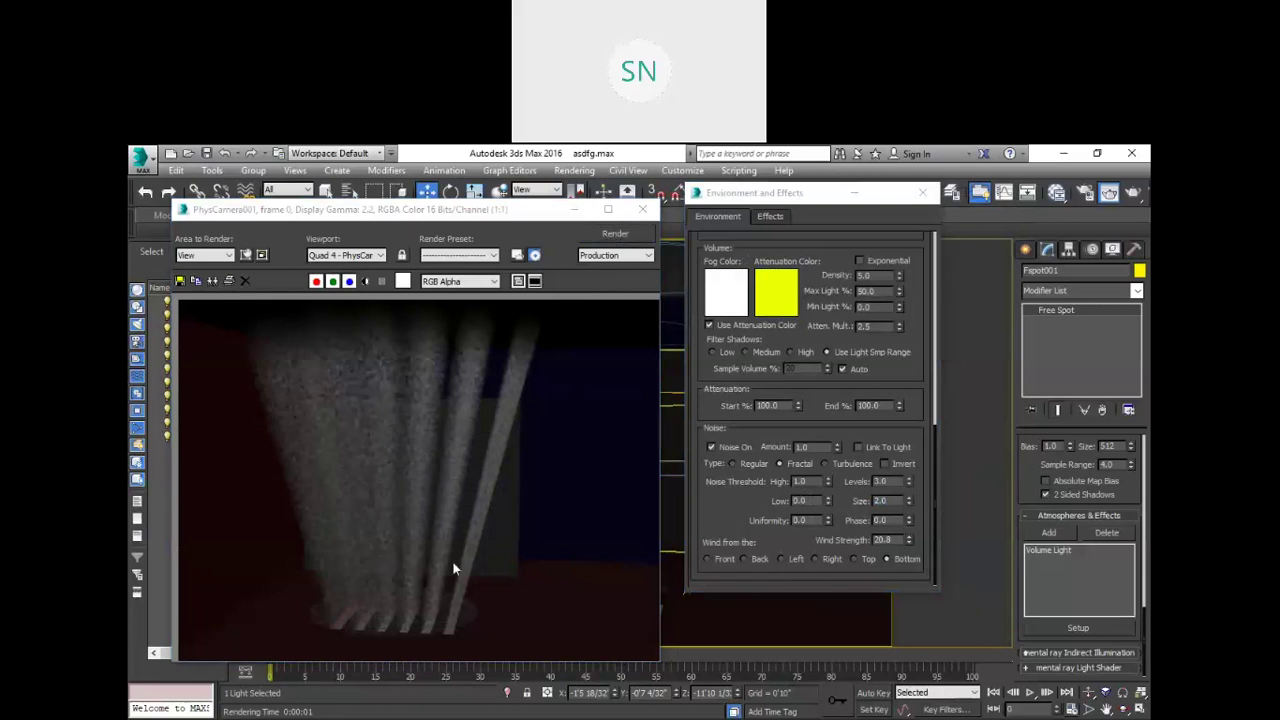
pyautogui.click(829, 463)
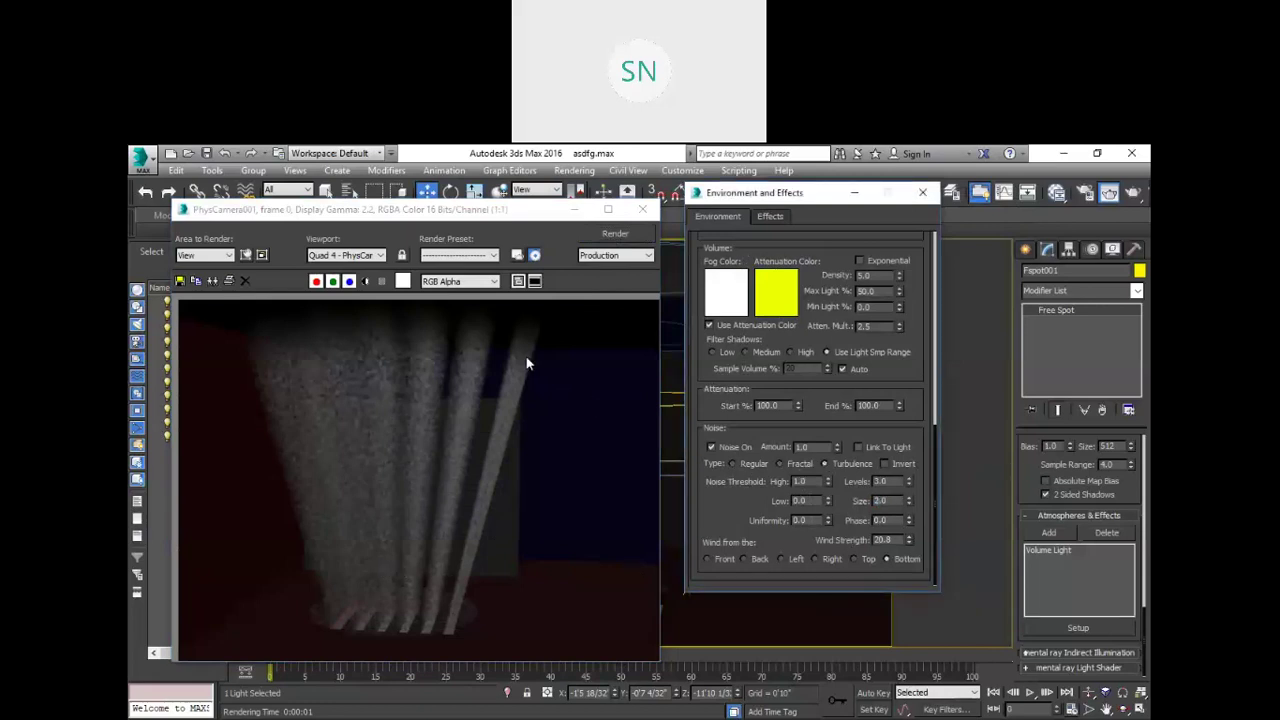
pyautogui.click(585, 237)
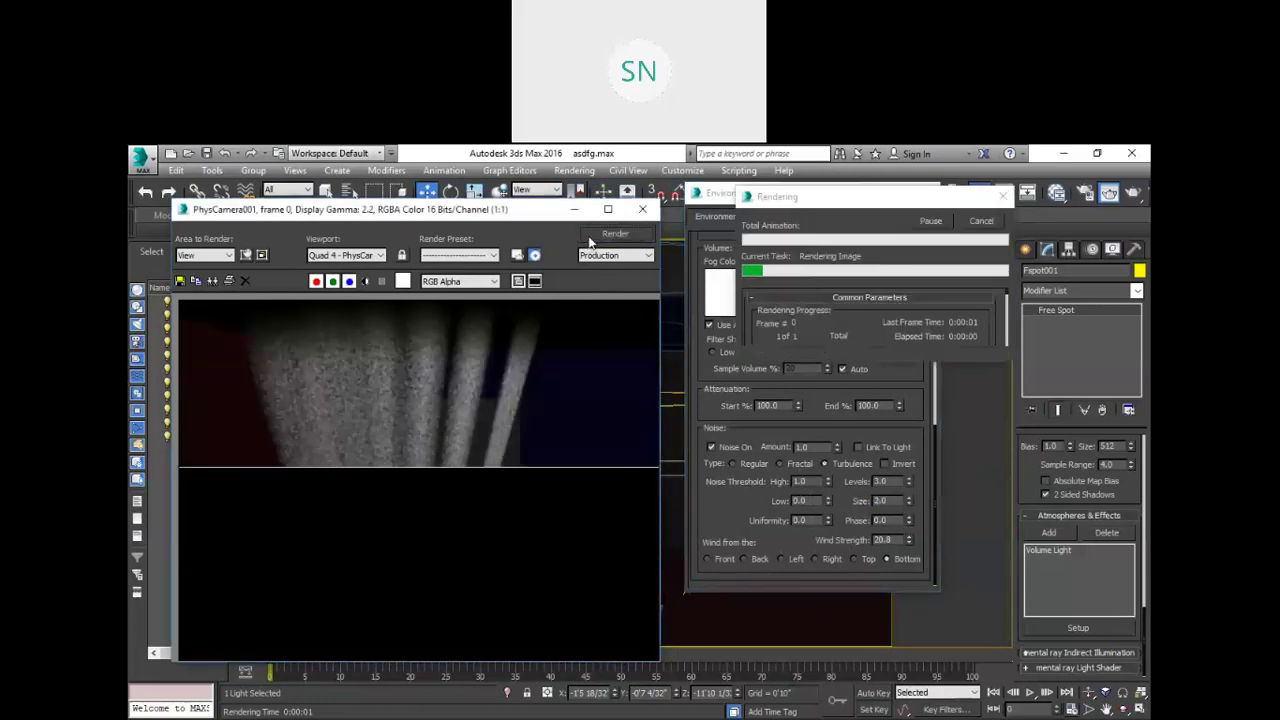
pyautogui.click(880, 500)
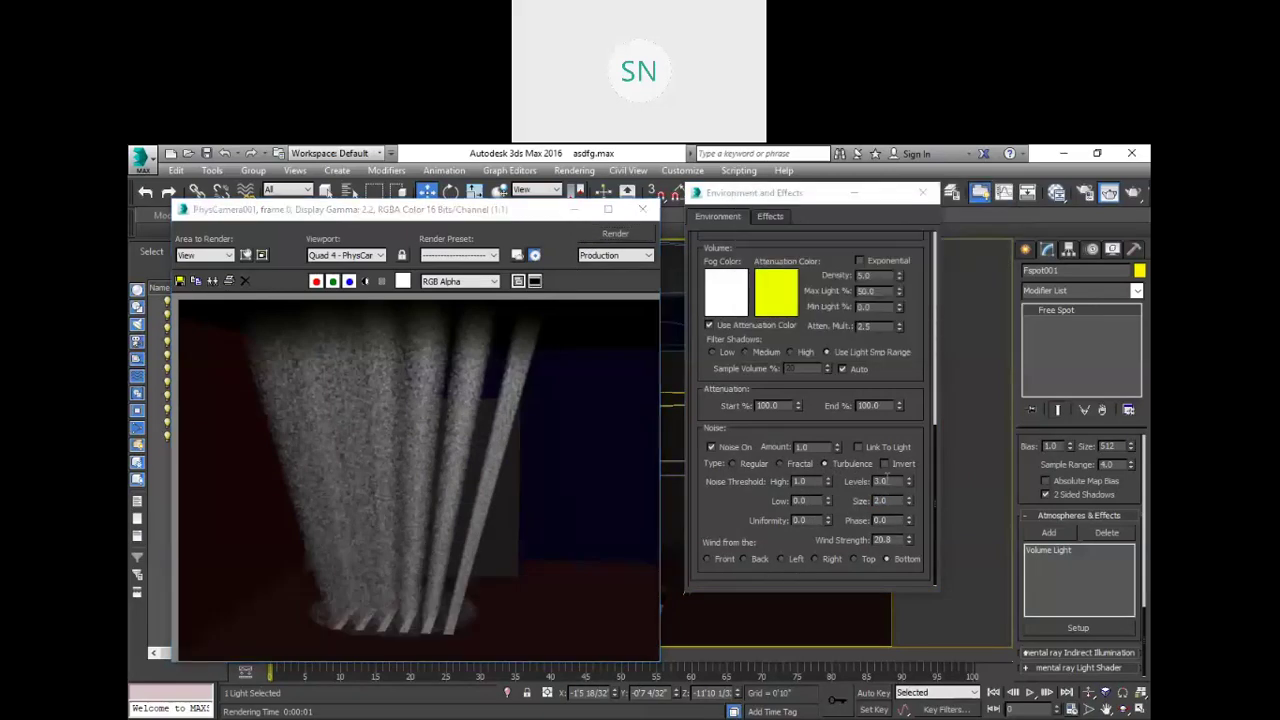
pyautogui.doubleClick(893, 481)
pyautogui.write('2')
pyautogui.press('Return')
pyautogui.click(615, 234)
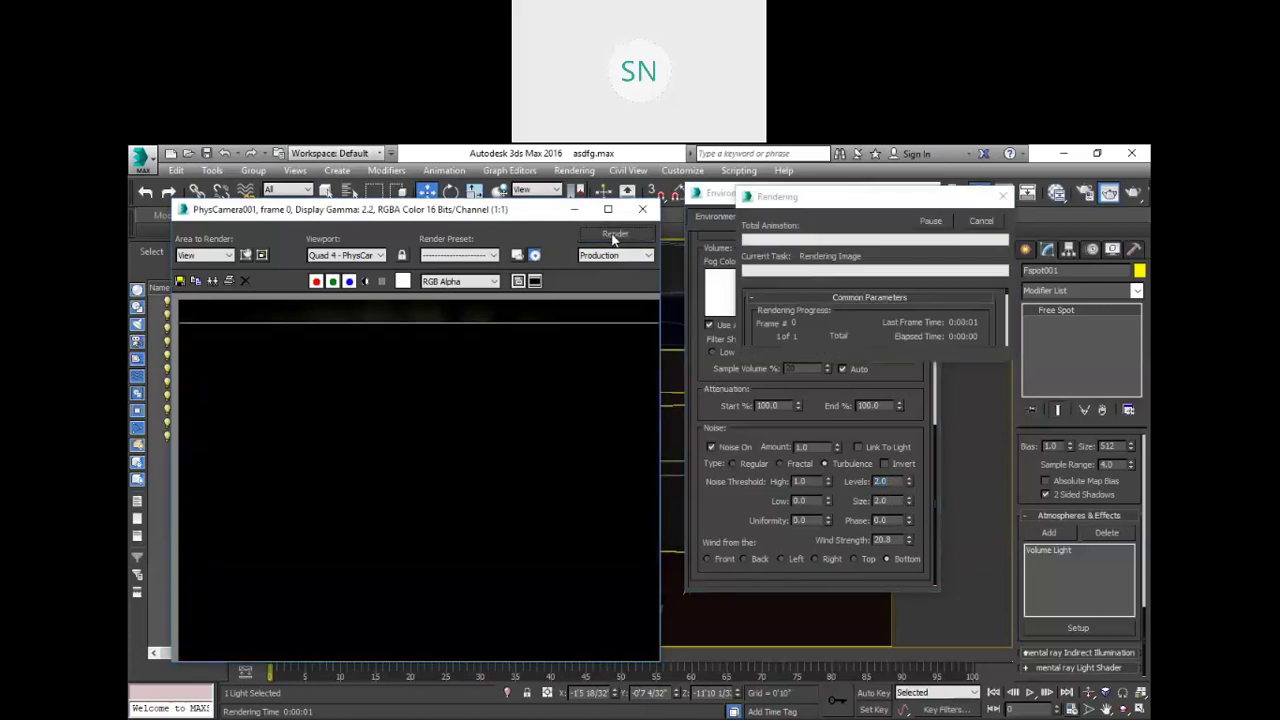
# Step: Render with noise levels 1, then with noise size 3.0
pyautogui.click(822, 464)
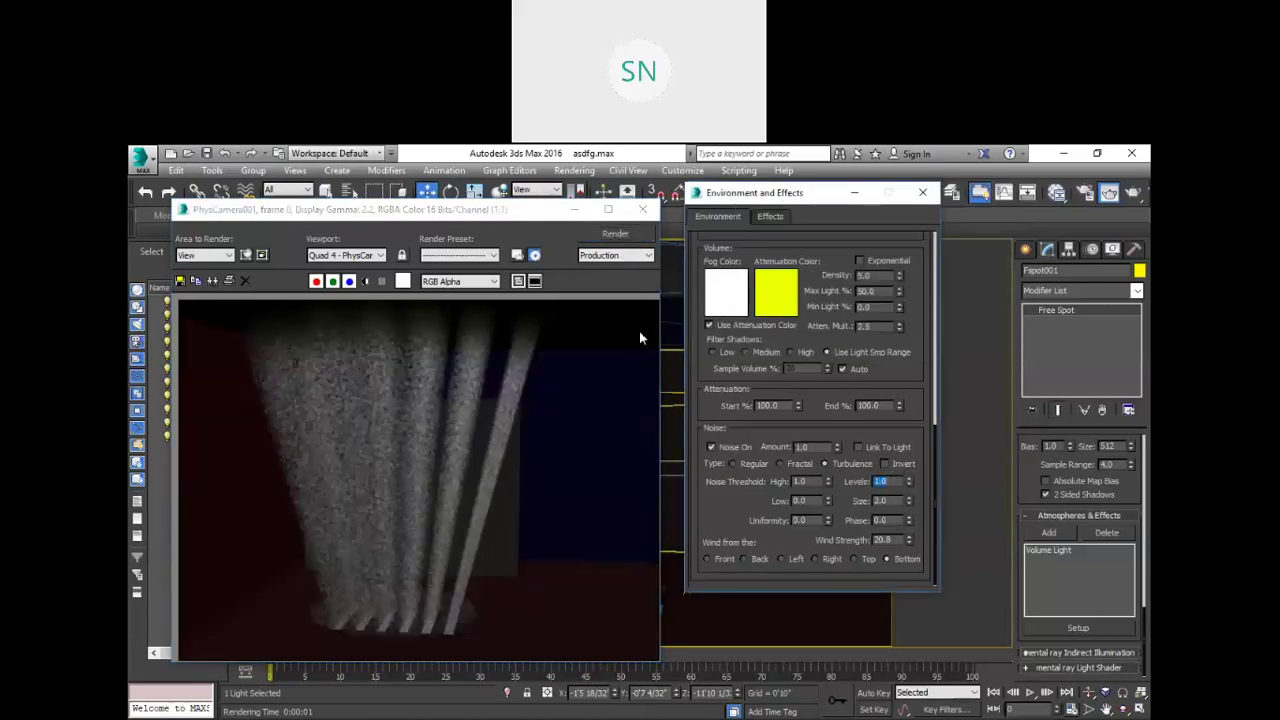
pyautogui.click(622, 236)
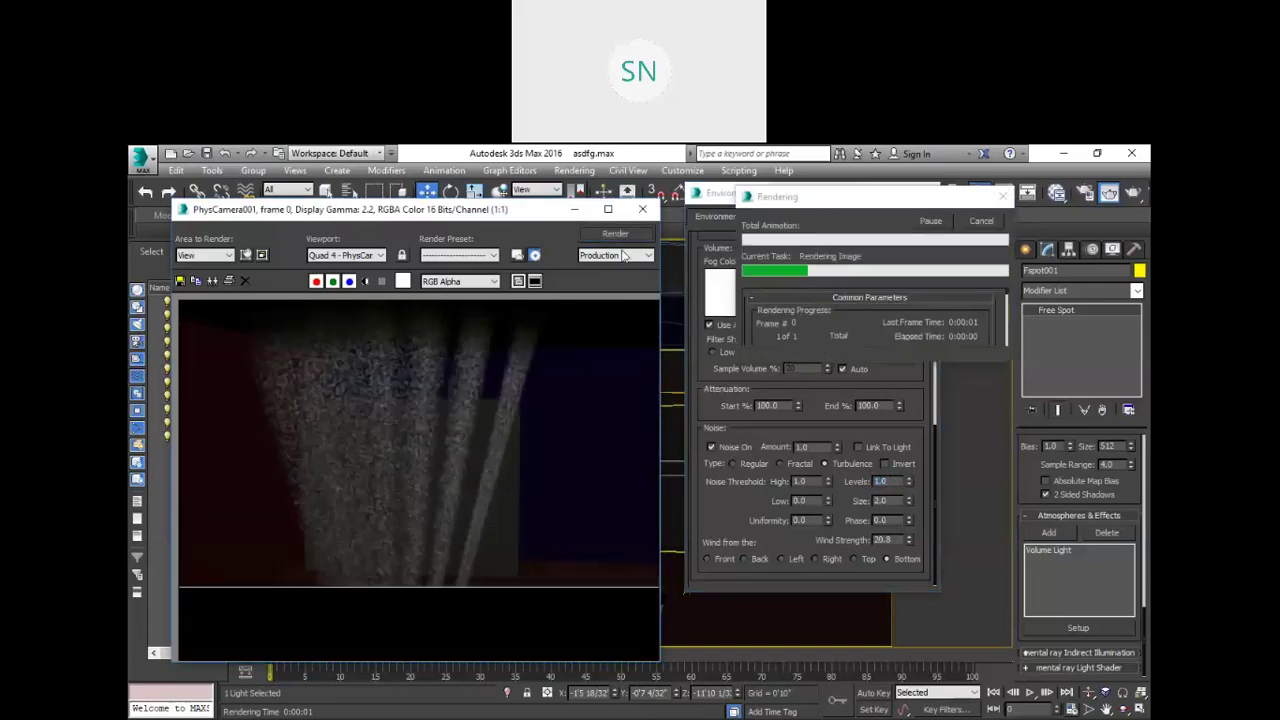
pyautogui.click(884, 500)
pyautogui.write('3')
pyautogui.click(615, 234)
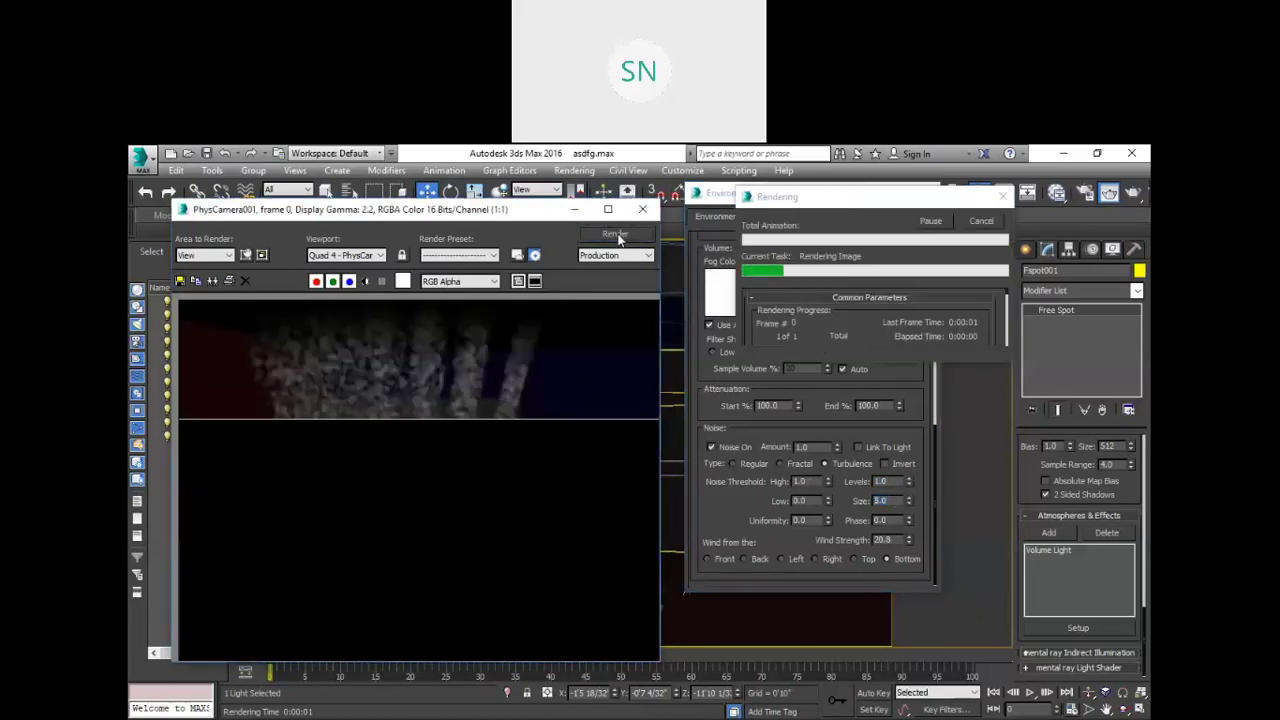
# Step: Set noise size to 5 and wind strength to 0, then render
pyautogui.write('5')
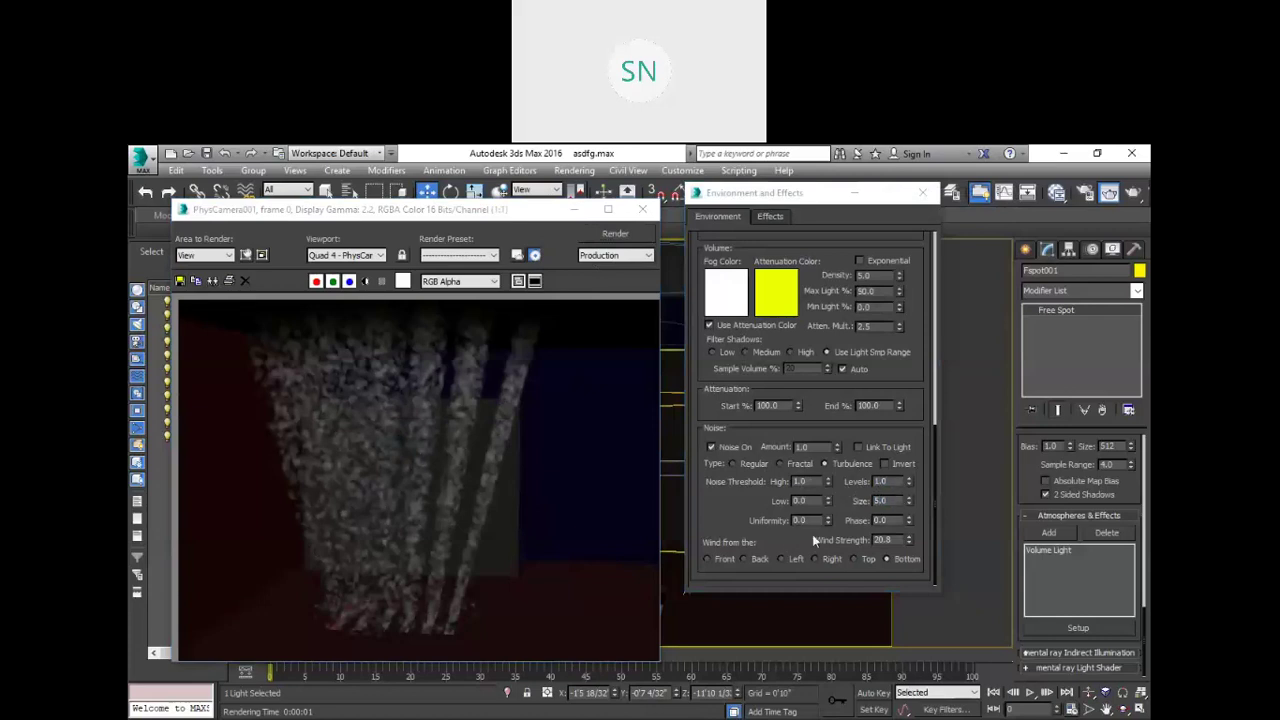
pyautogui.doubleClick(884, 540)
pyautogui.write('0')
pyautogui.click(610, 236)
# Step: Compare Fractal and Regular noise renders, settling back on Fractal
pyautogui.click(797, 465)
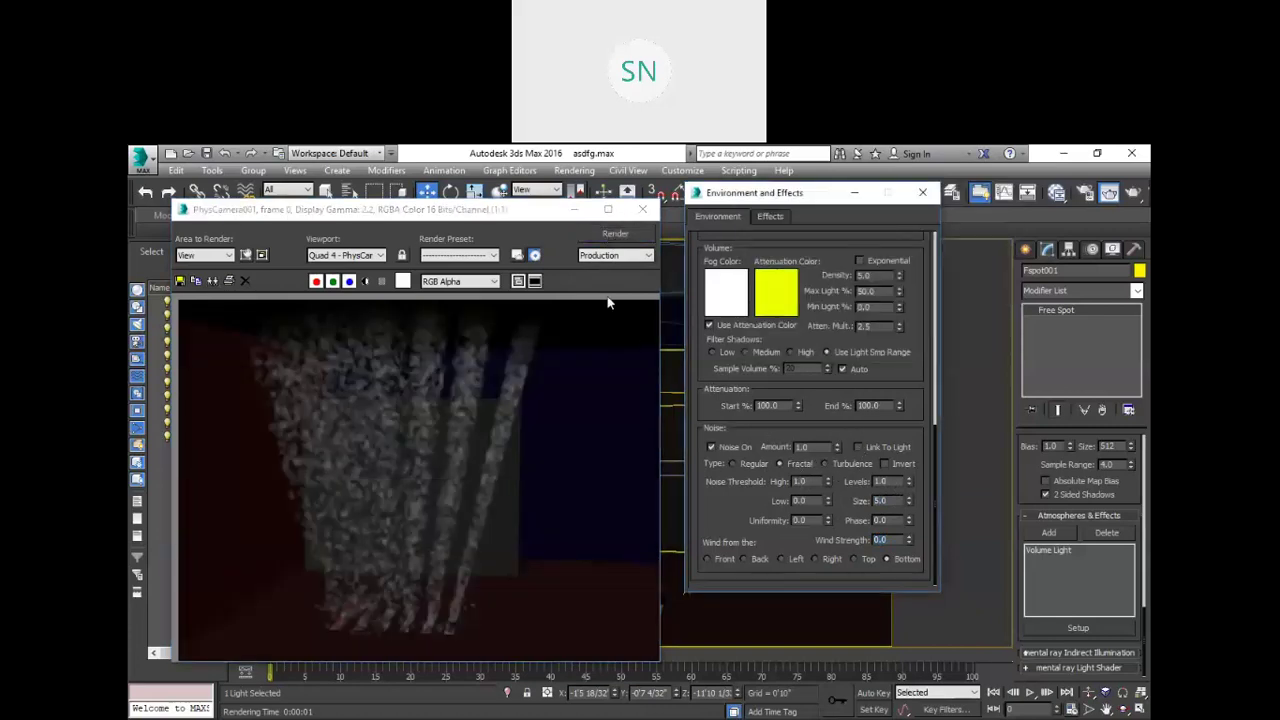
pyautogui.click(625, 237)
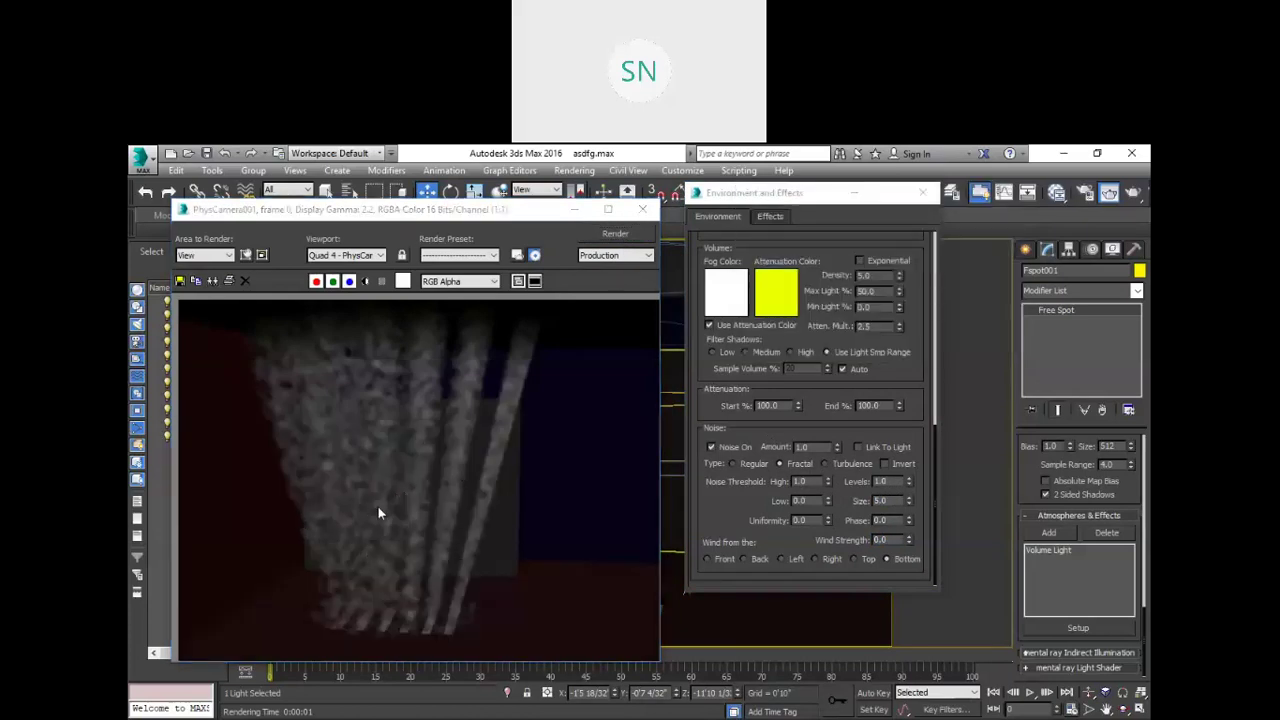
pyautogui.click(746, 467)
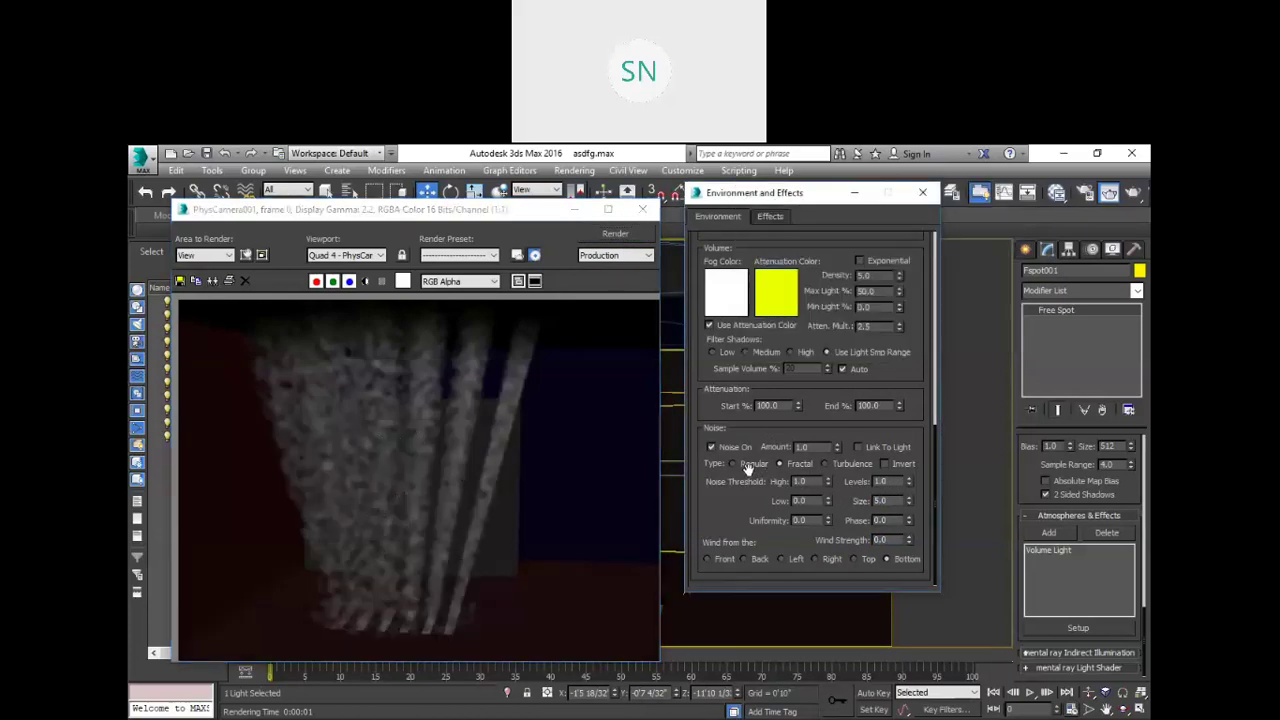
pyautogui.click(615, 237)
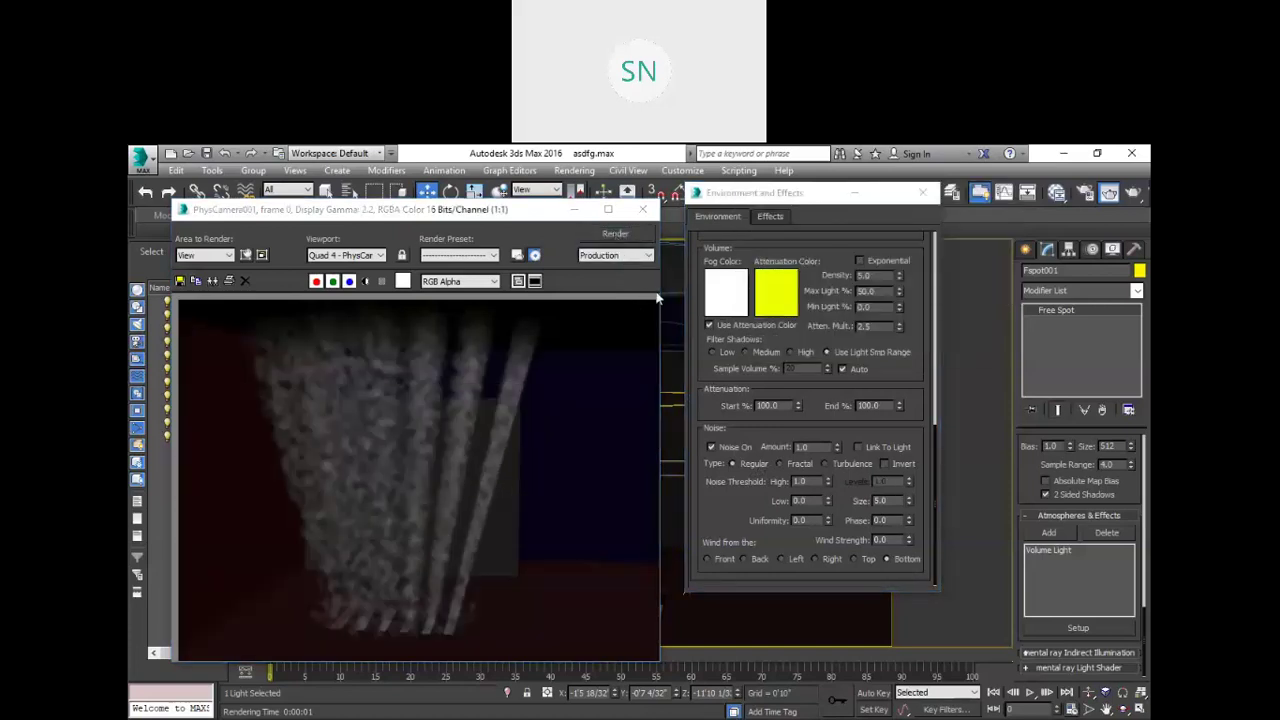
pyautogui.click(800, 466)
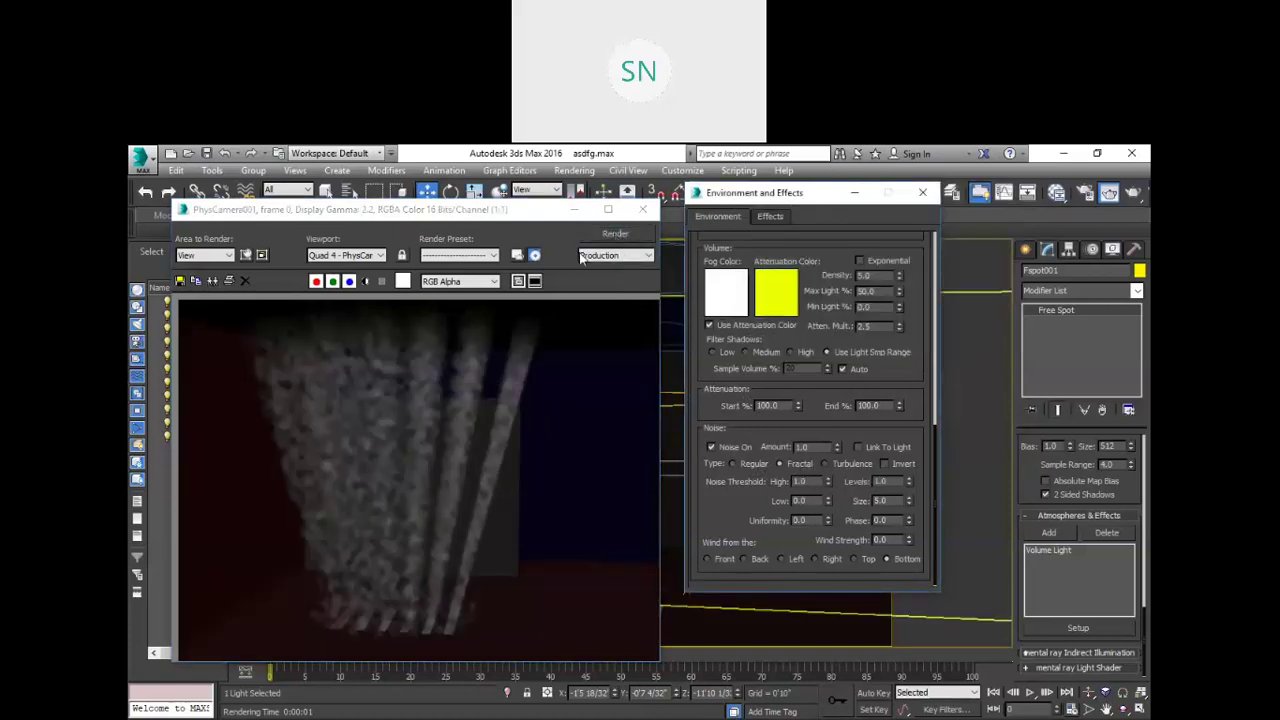
pyautogui.click(615, 233)
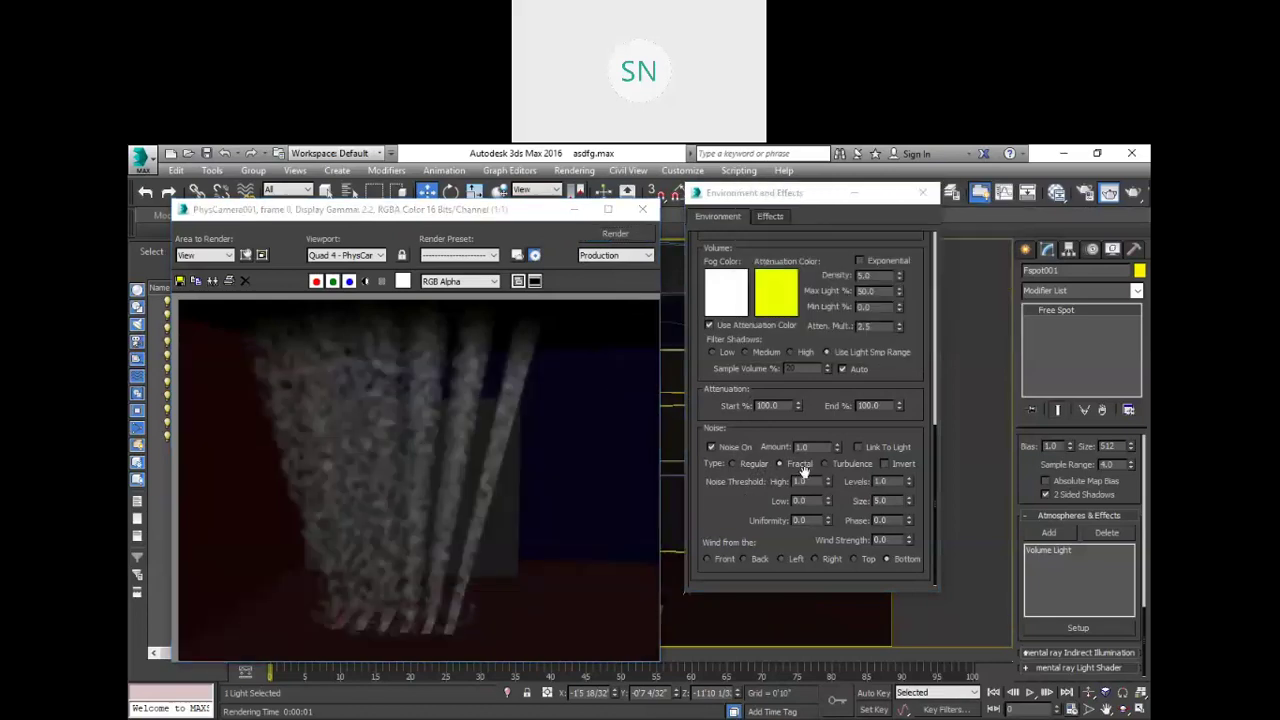
# Step: Render Turbulence noise, then inverted noise, then inverted Fractal noise
pyautogui.click(844, 463)
pyautogui.click(592, 235)
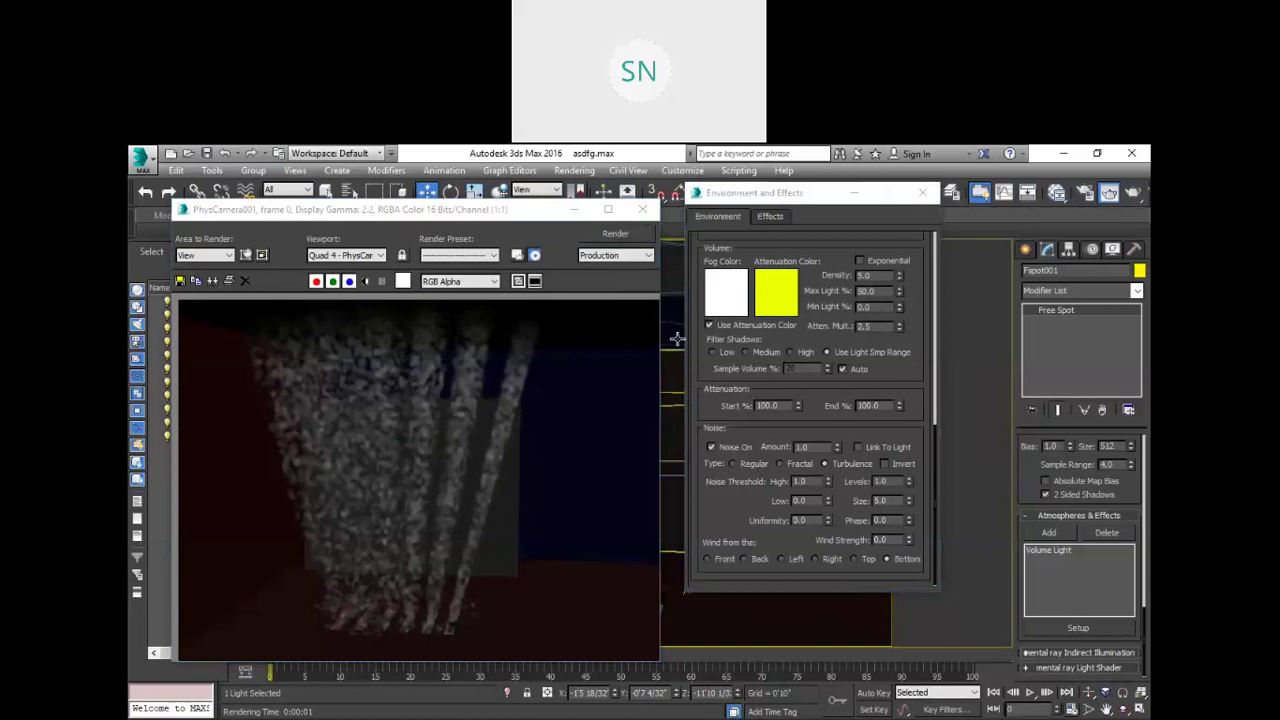
pyautogui.click(884, 464)
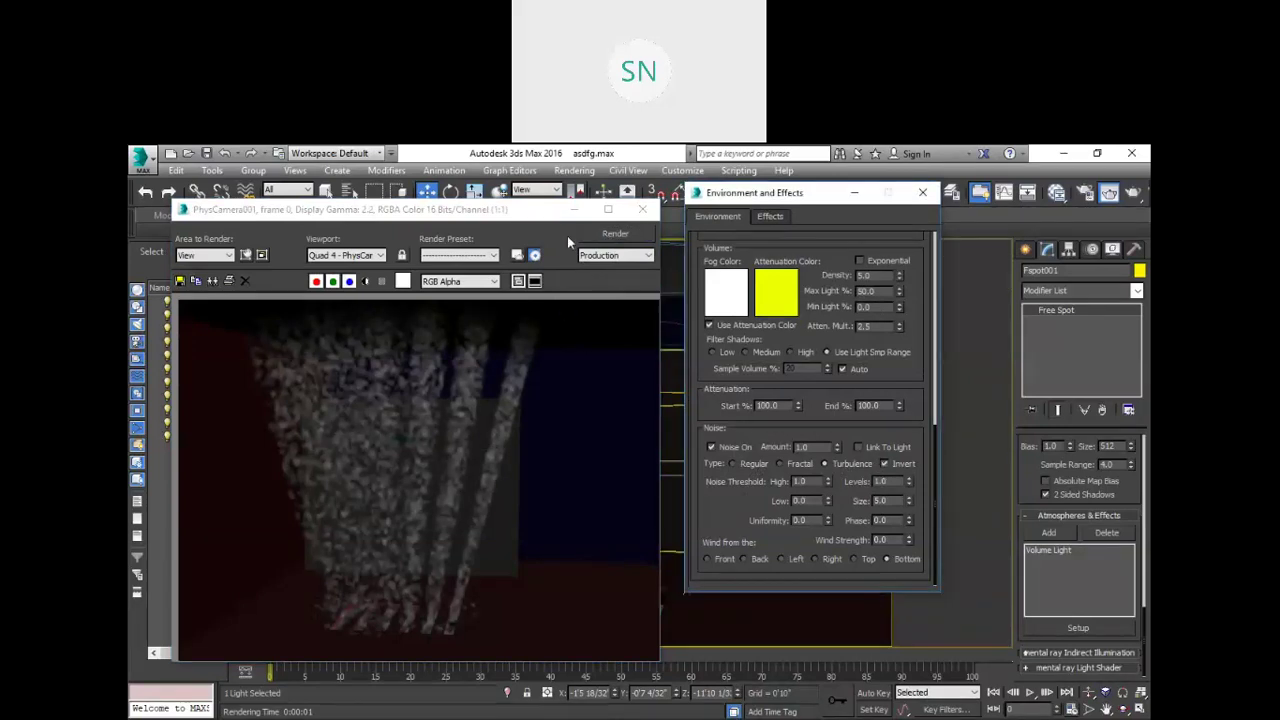
pyautogui.click(607, 238)
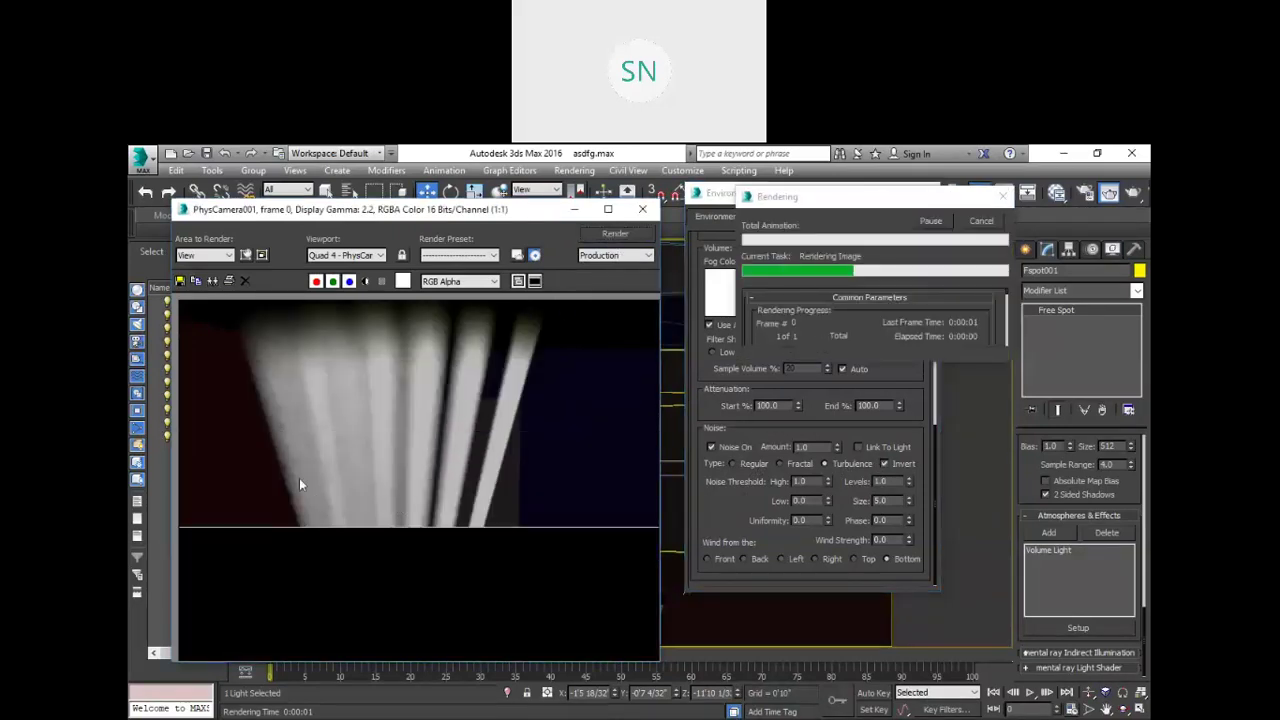
pyautogui.click(785, 464)
pyautogui.click(614, 236)
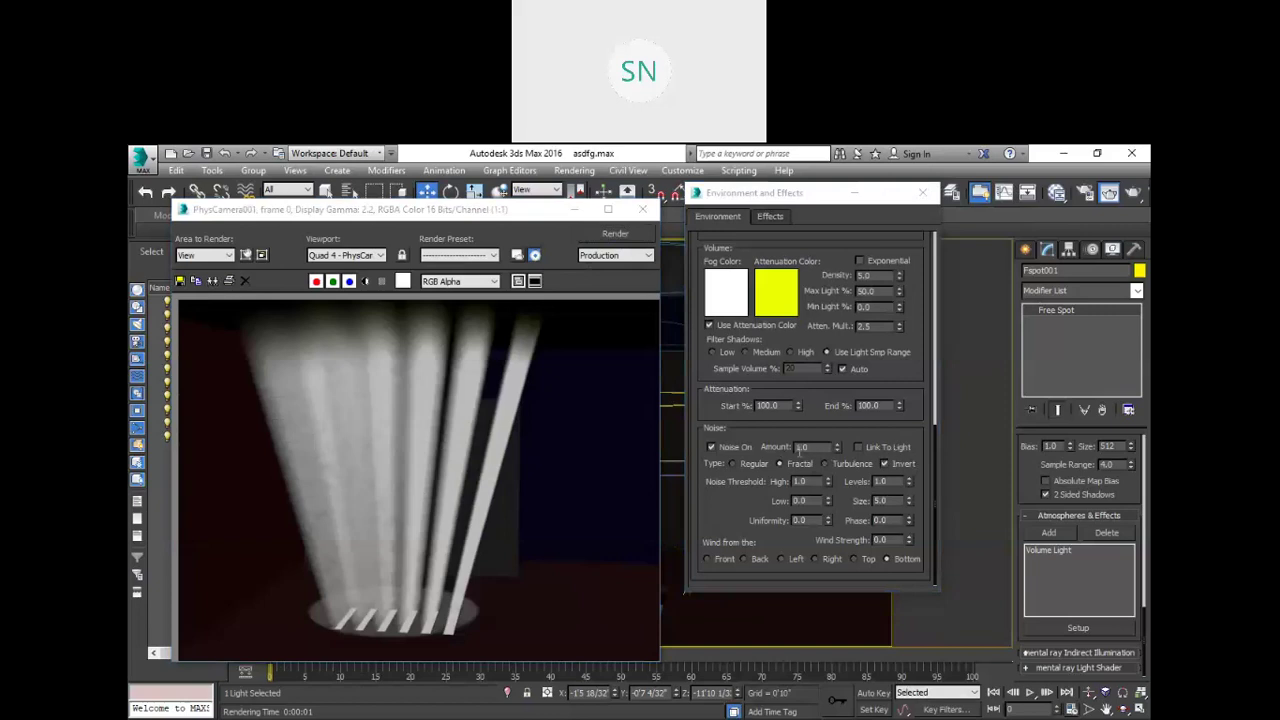
pyautogui.click(614, 236)
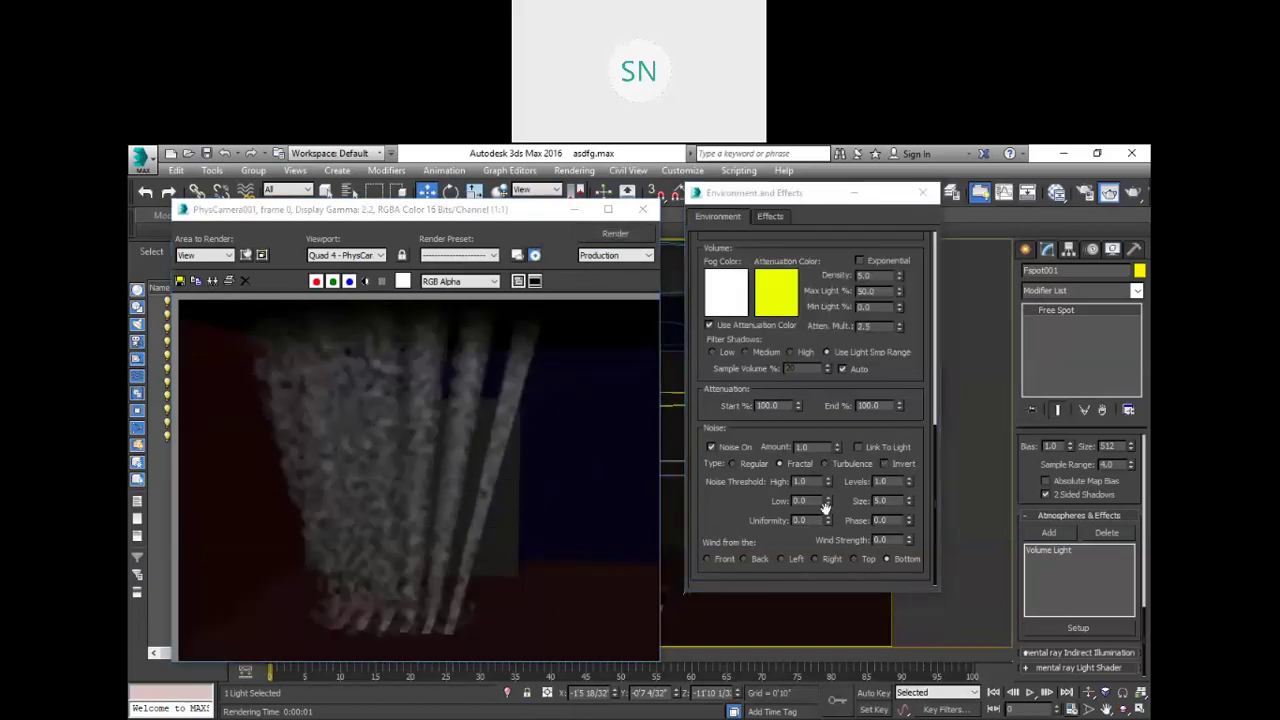
# Step: Render once more with Invert on, then turn Invert off and re-render
pyautogui.click(884, 465)
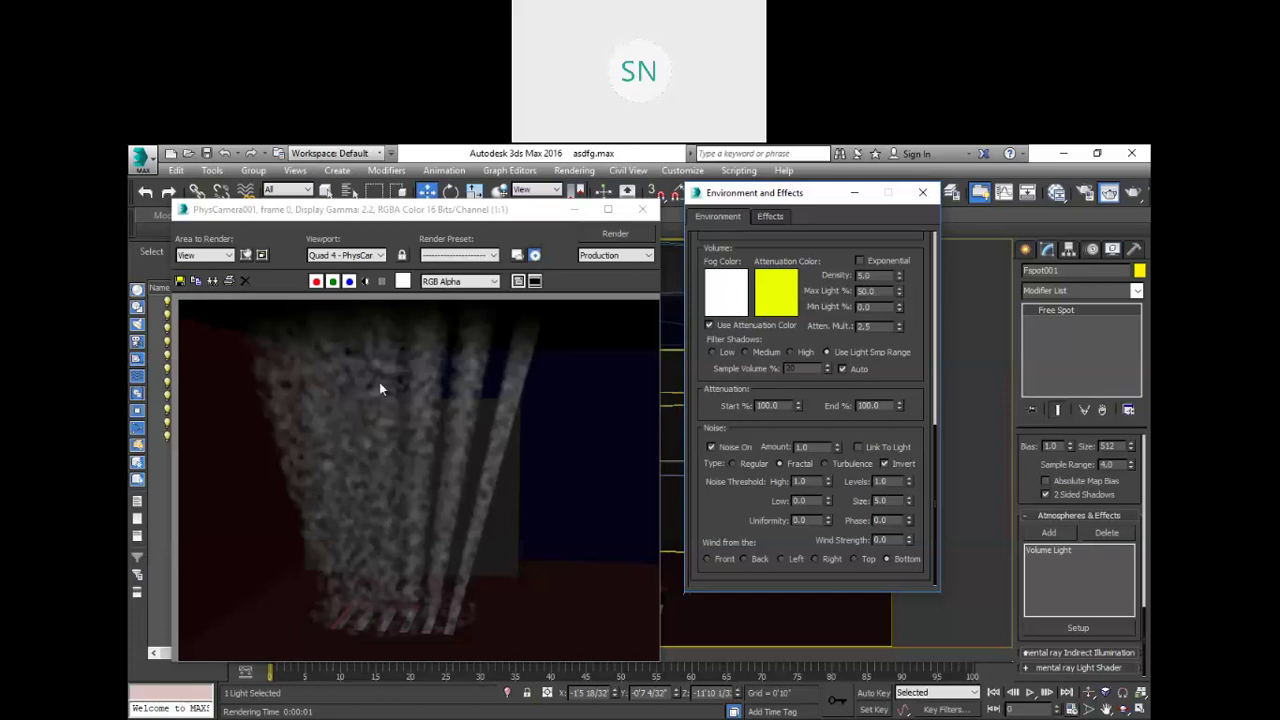
pyautogui.click(614, 233)
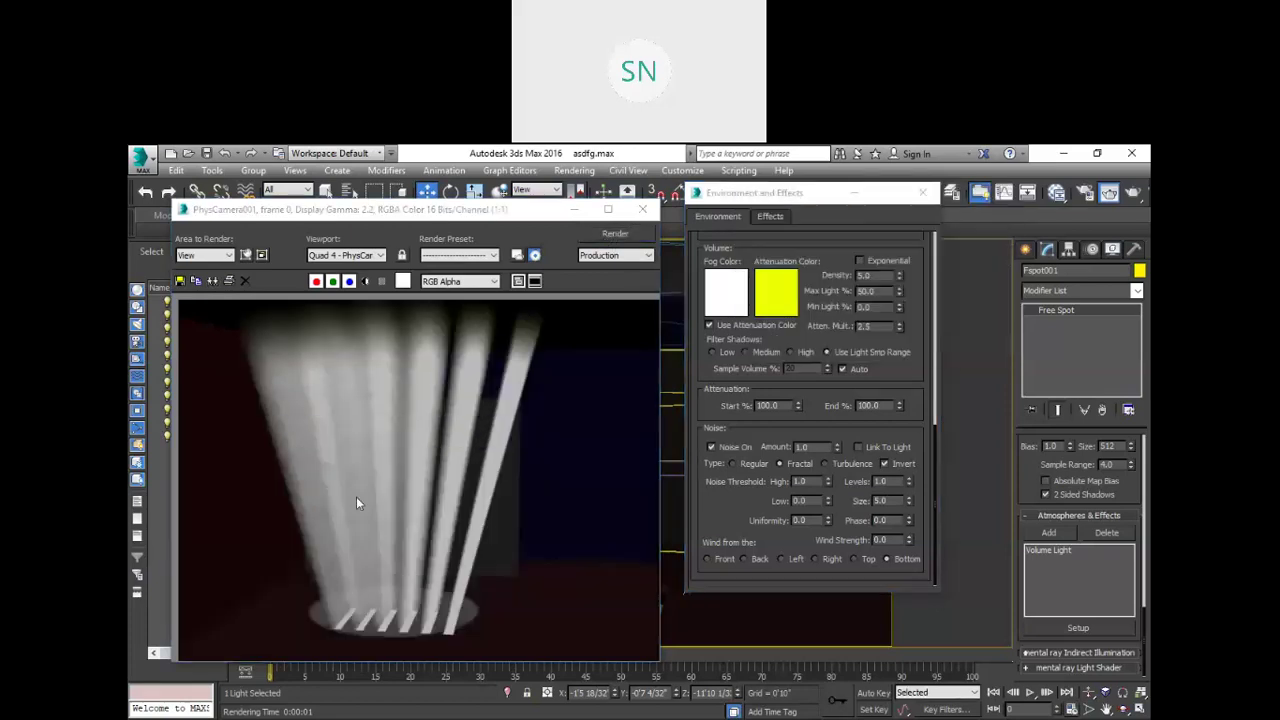
pyautogui.click(884, 464)
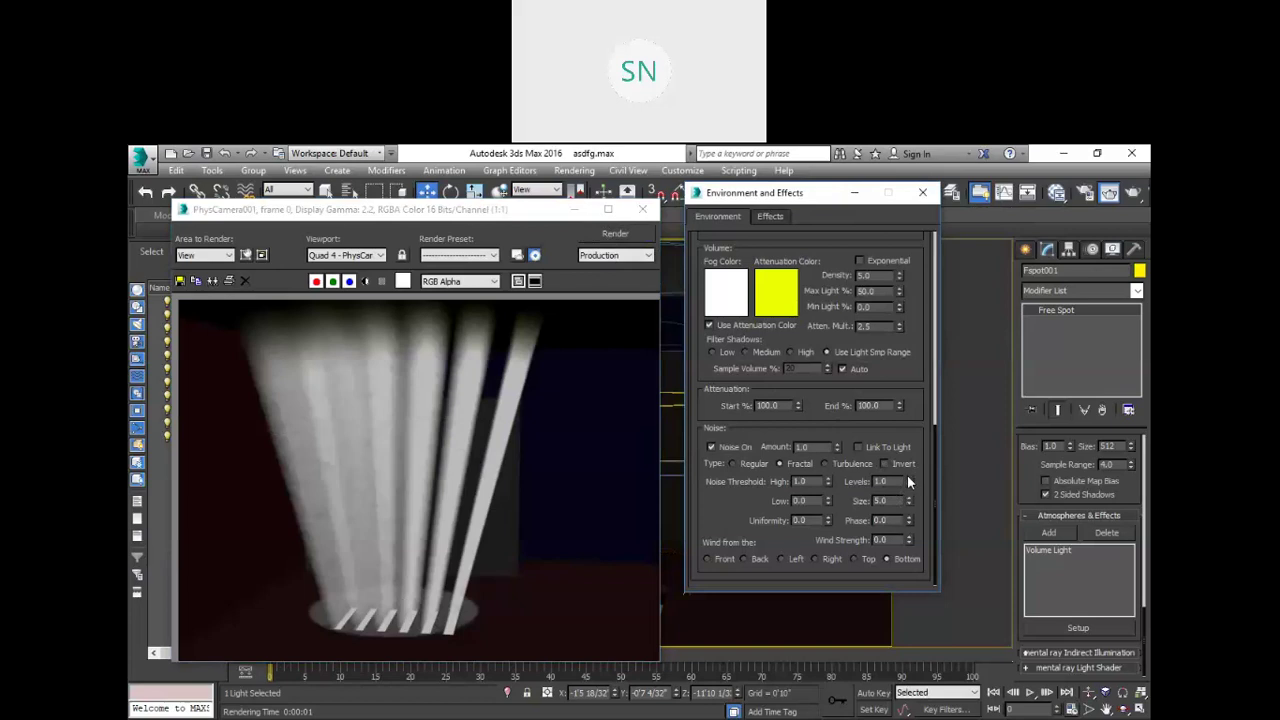
pyautogui.click(615, 233)
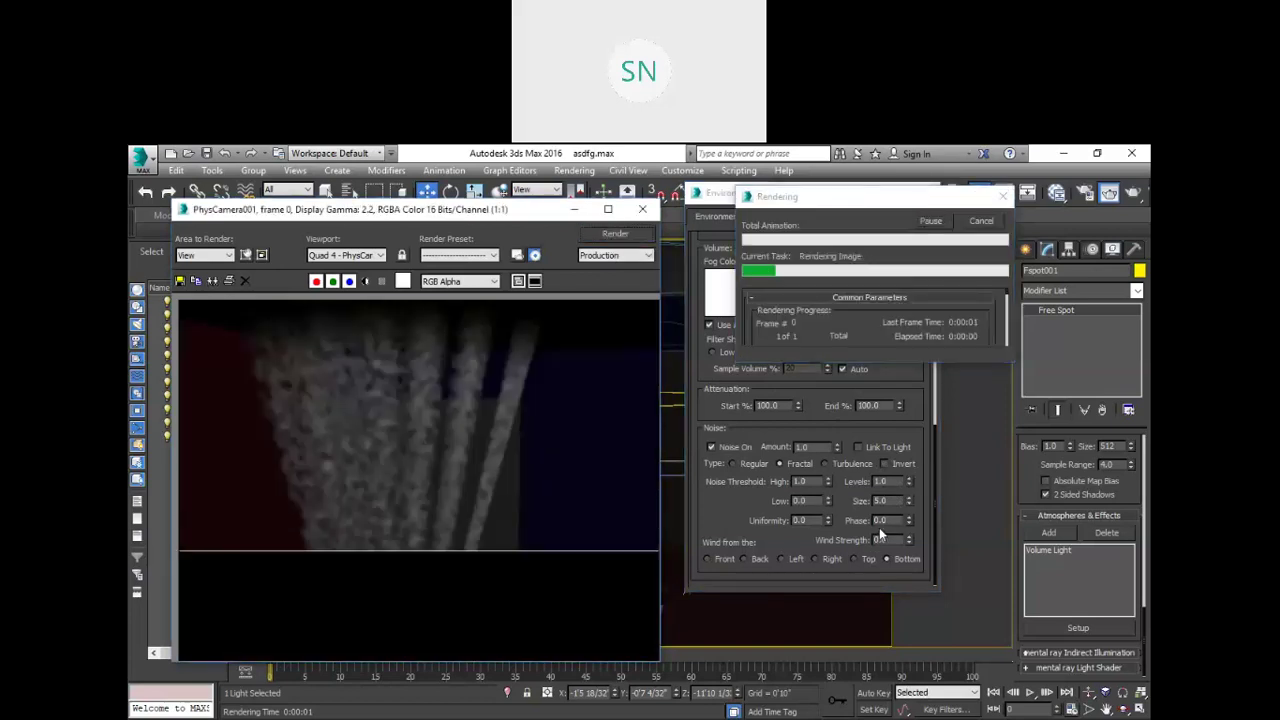
# Step: Render with noise levels 5.0, then with noise levels 6.0
pyautogui.doubleClick(885, 481)
pyautogui.write('5')
pyautogui.press('Return')
pyautogui.click(600, 237)
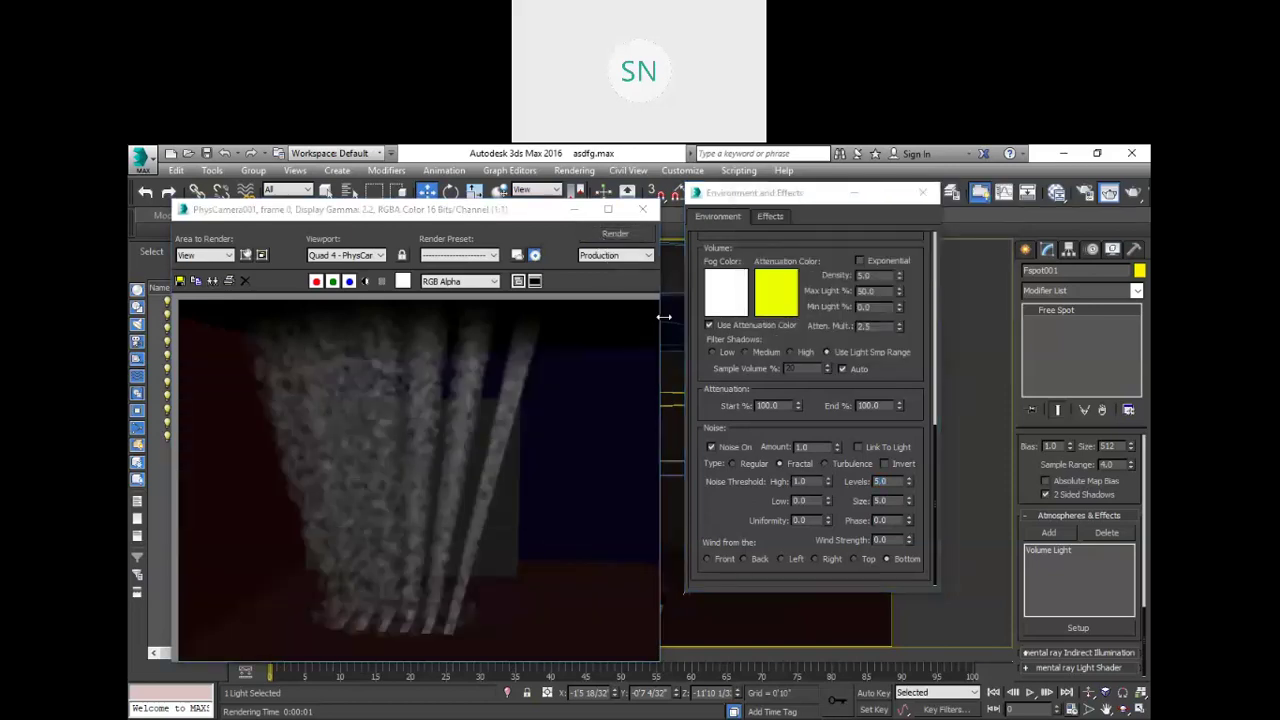
pyautogui.click(840, 477)
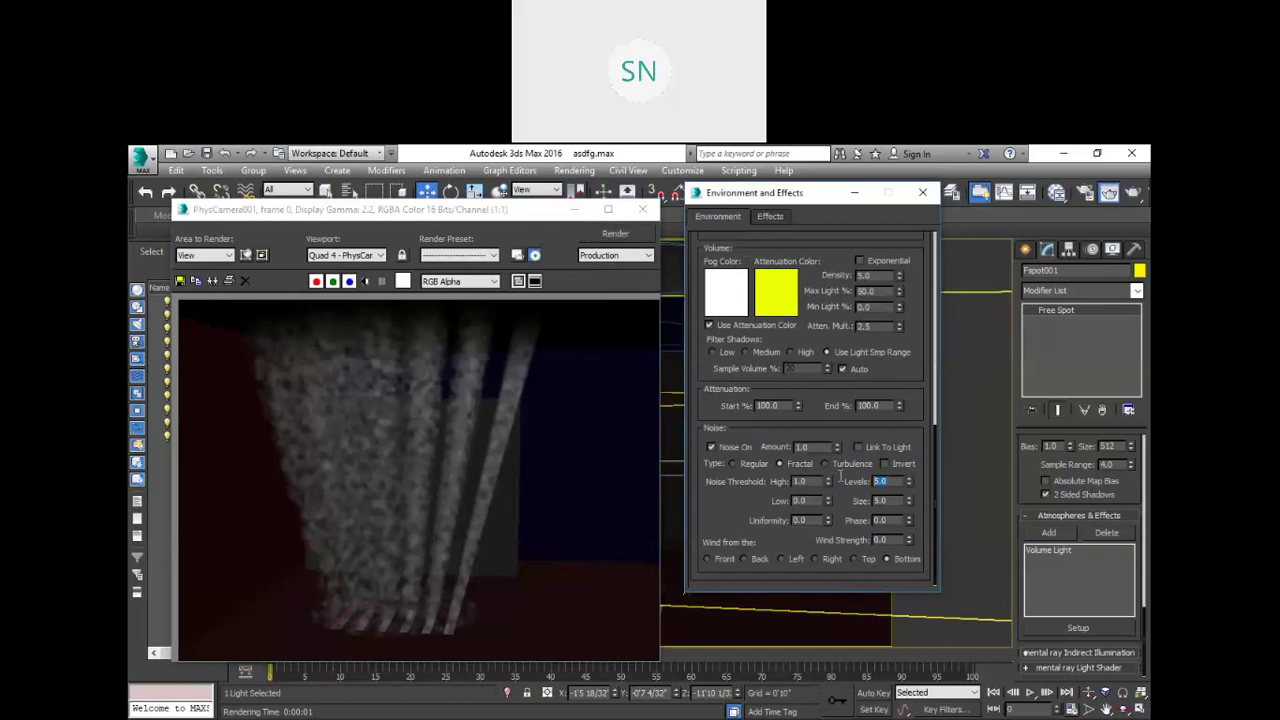
pyautogui.write('6')
pyautogui.press('Return')
pyautogui.click(616, 232)
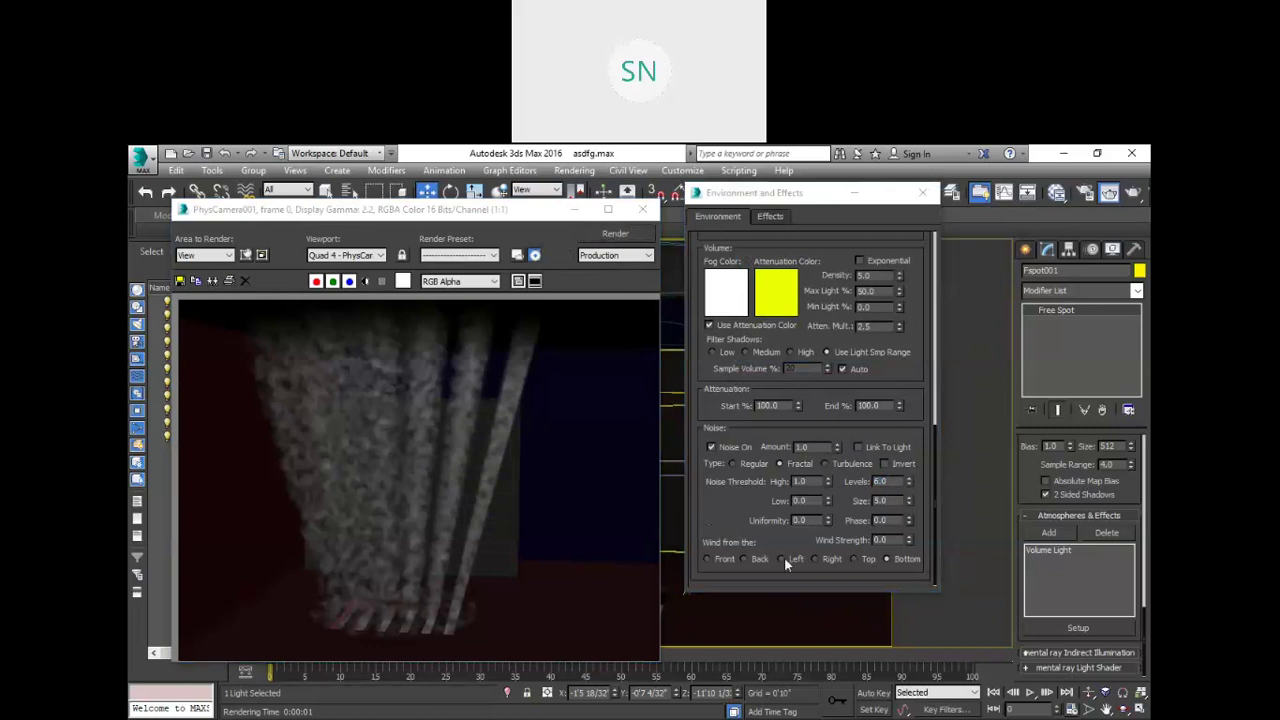
# Step: Lower noise uniformity stepwise through 0.69 and 0.49 to 0.33, rendering each time
pyautogui.click(798, 520)
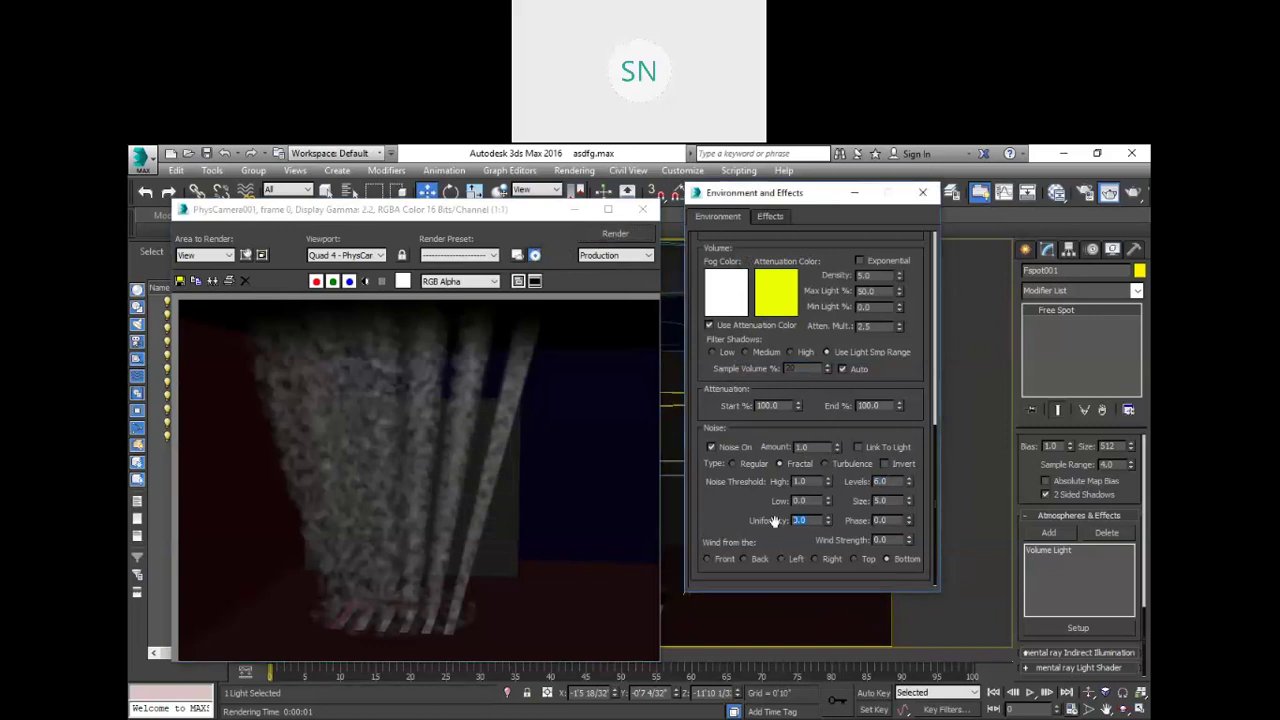
pyautogui.click(828, 524)
pyautogui.click(613, 232)
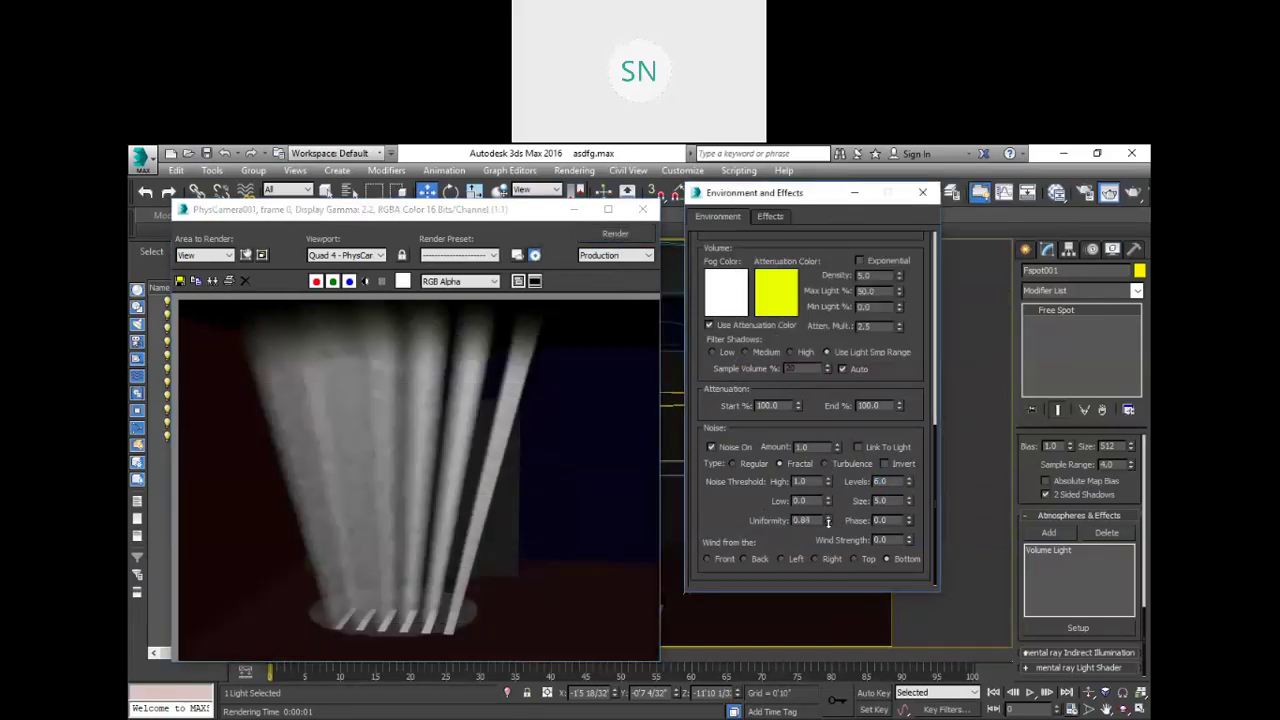
pyautogui.moveTo(828, 526); pyautogui.dragTo(830, 539)
pyautogui.click(630, 236)
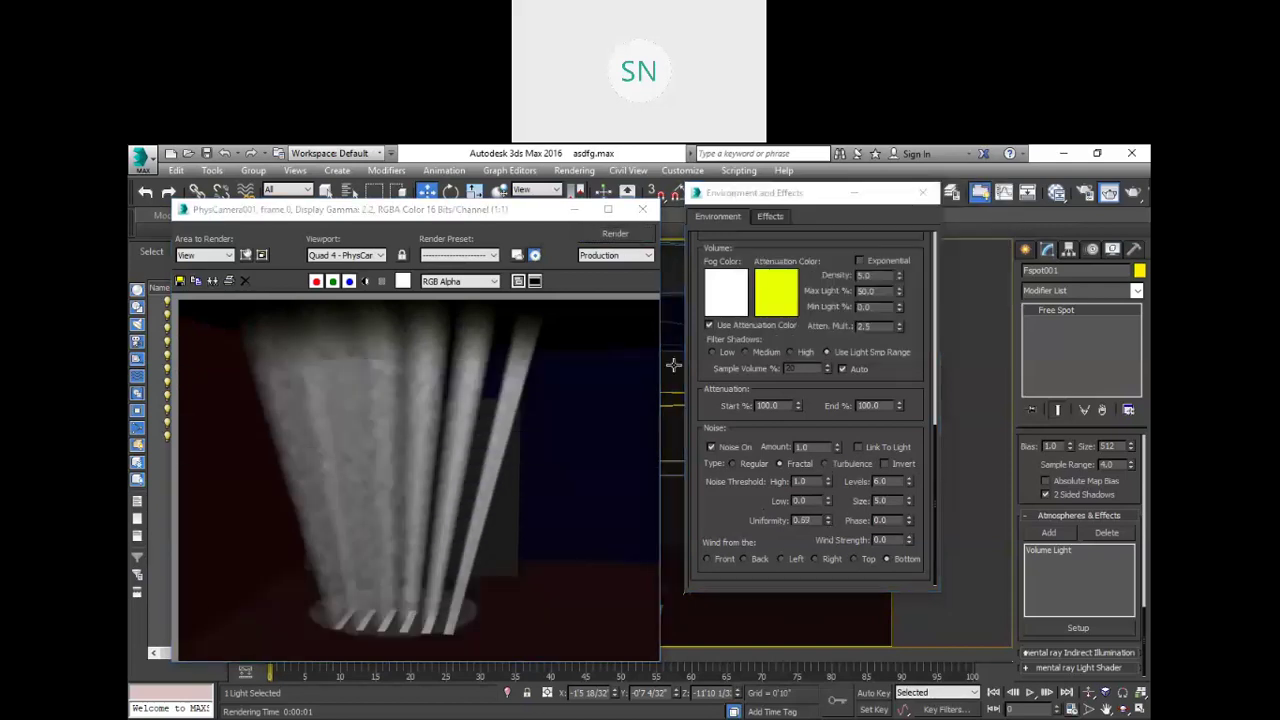
pyautogui.moveTo(828, 519); pyautogui.dragTo(828, 526)
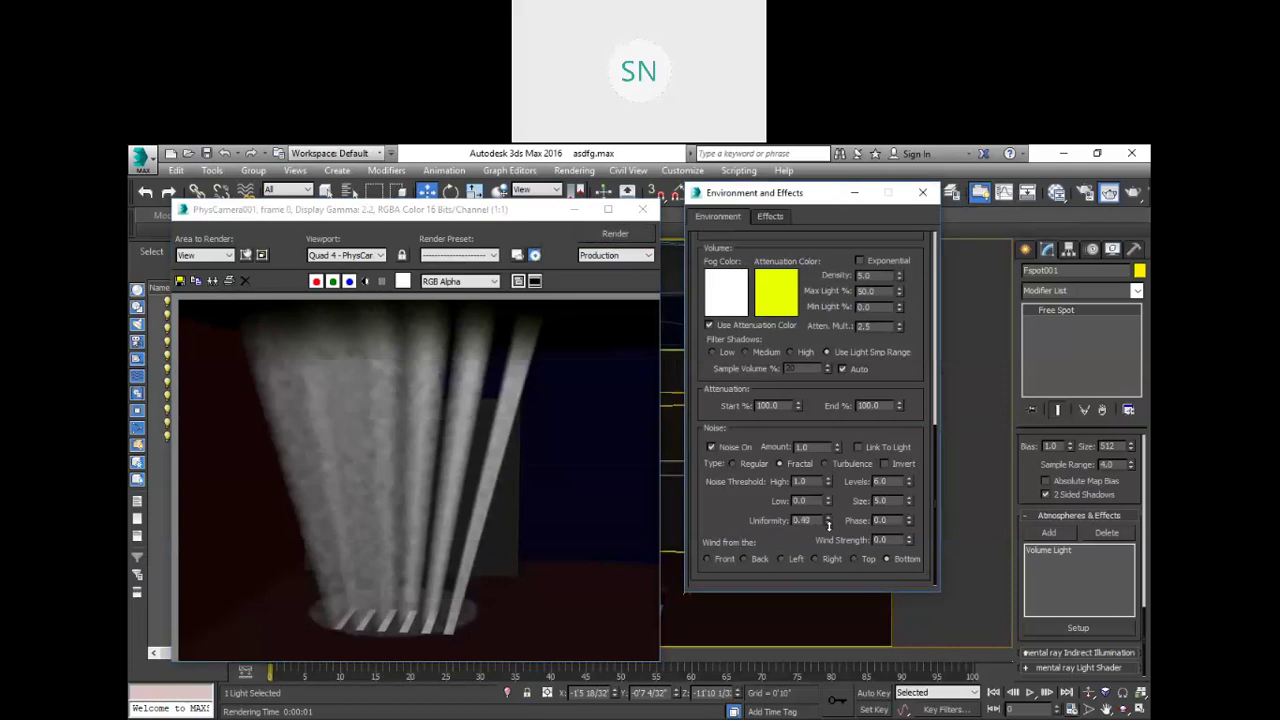
pyautogui.click(625, 238)
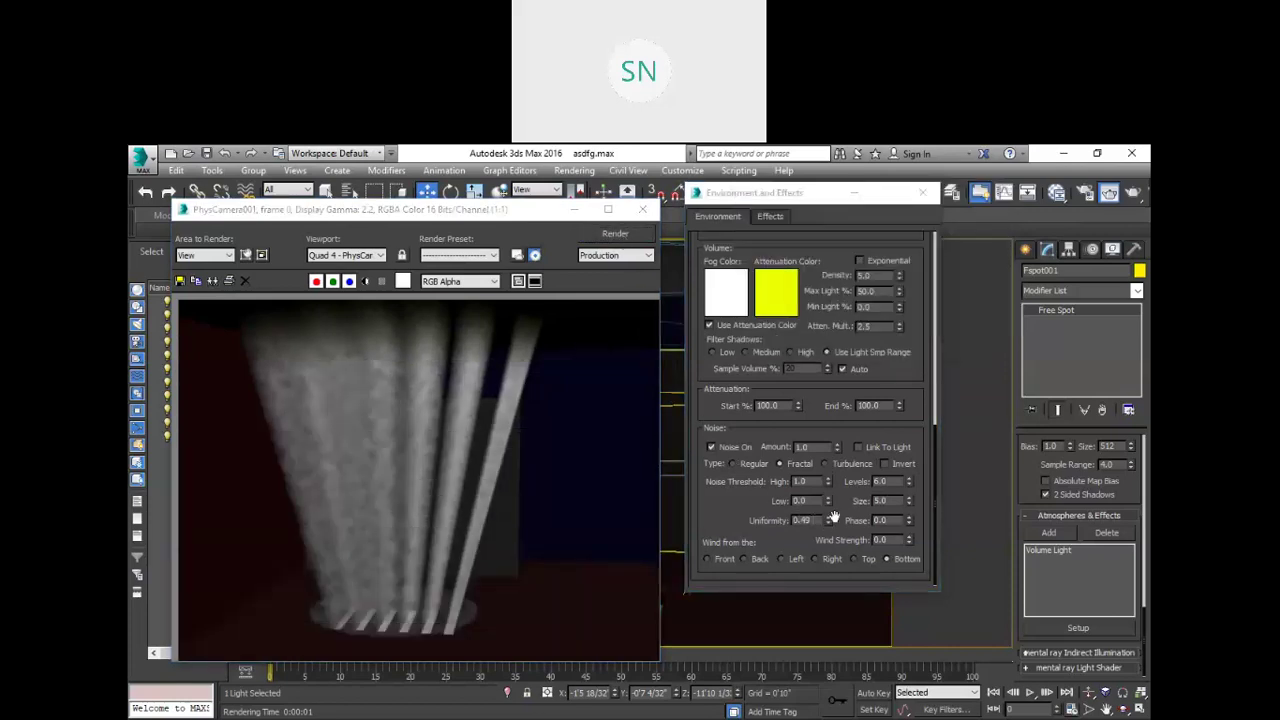
pyautogui.moveTo(827, 522); pyautogui.dragTo(826, 535)
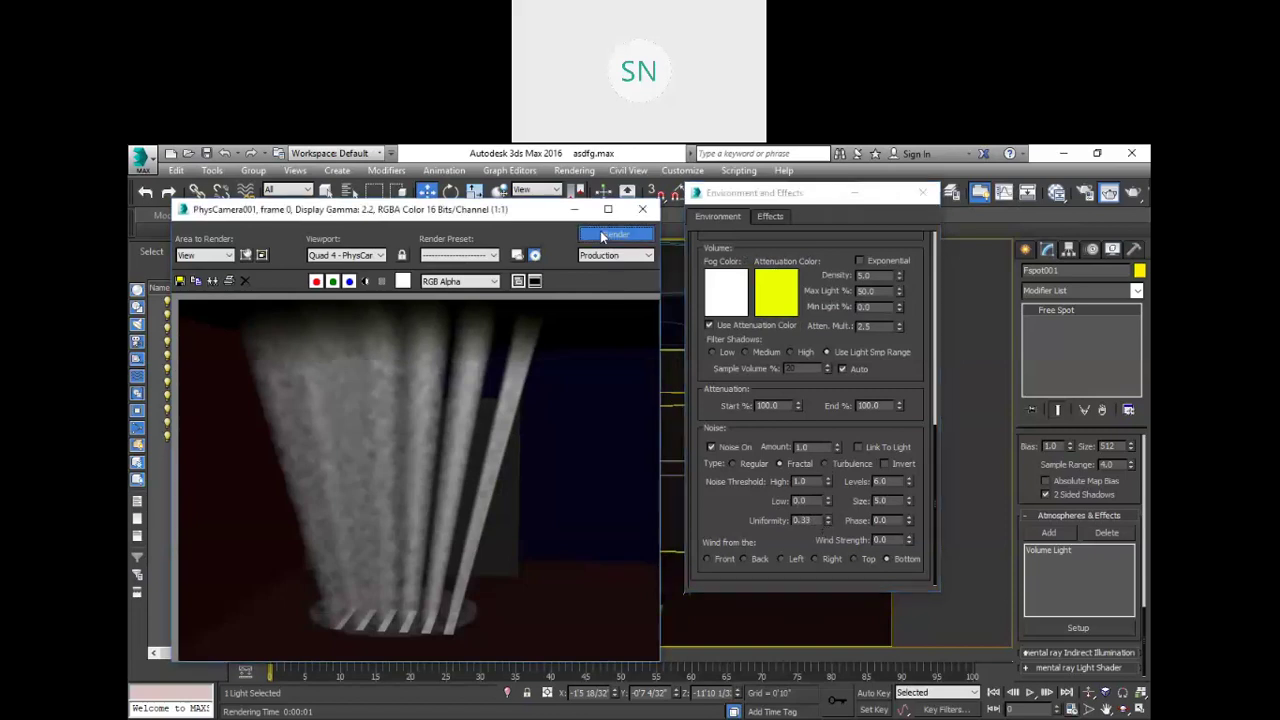
pyautogui.click(603, 236)
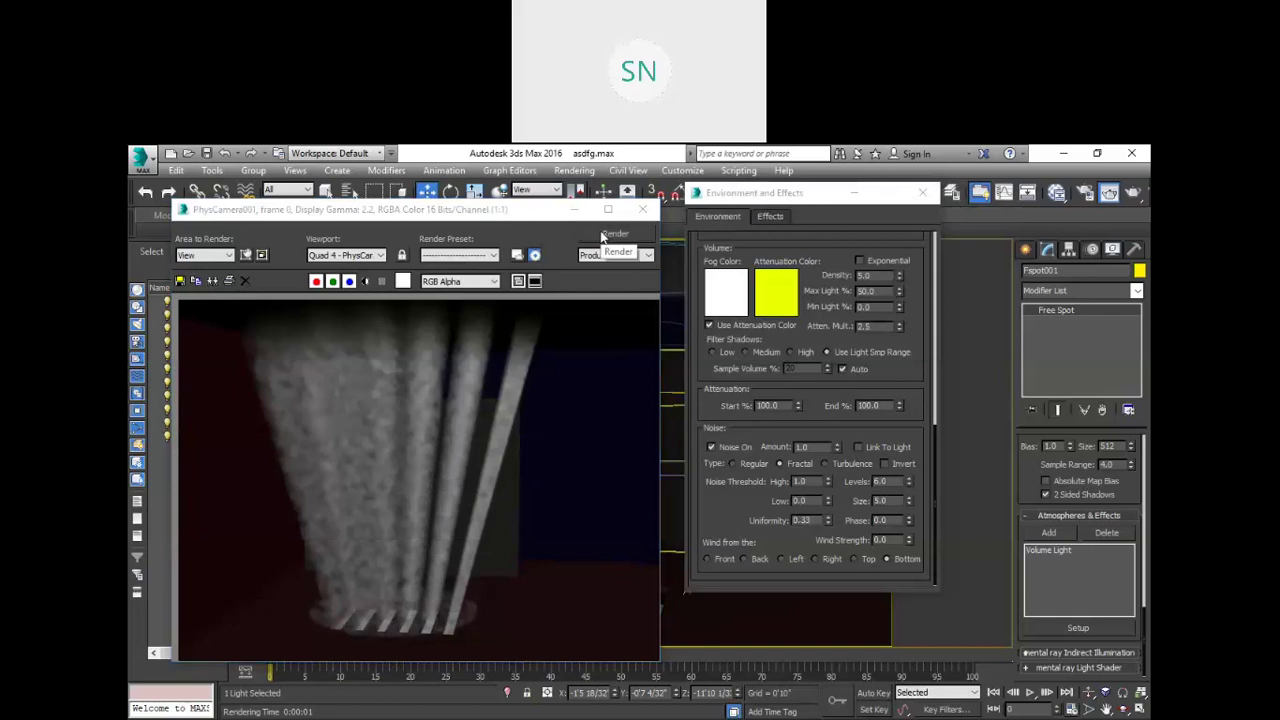
pyautogui.click(350, 209)
pyautogui.moveTo(350, 209); pyautogui.dragTo(340, 176)
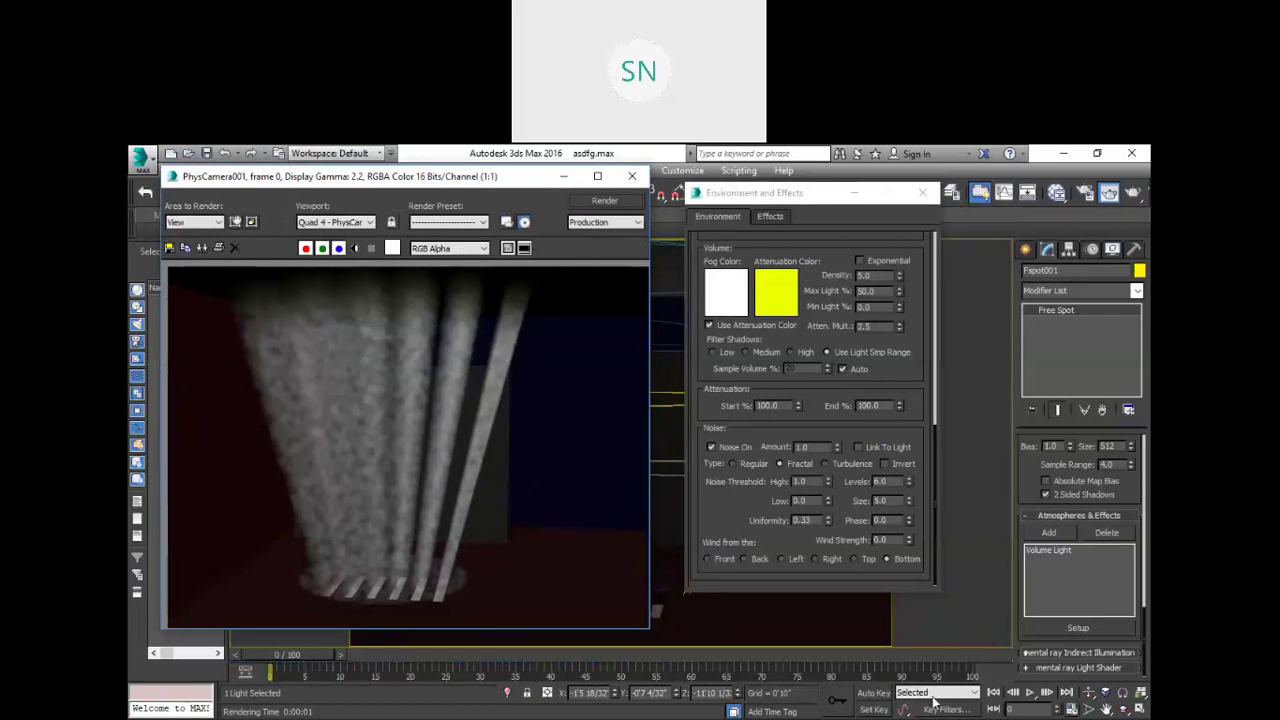
# Step: Turn on Auto Key and scrub the time slider forward, then back toward frame 0
pyautogui.click(872, 693)
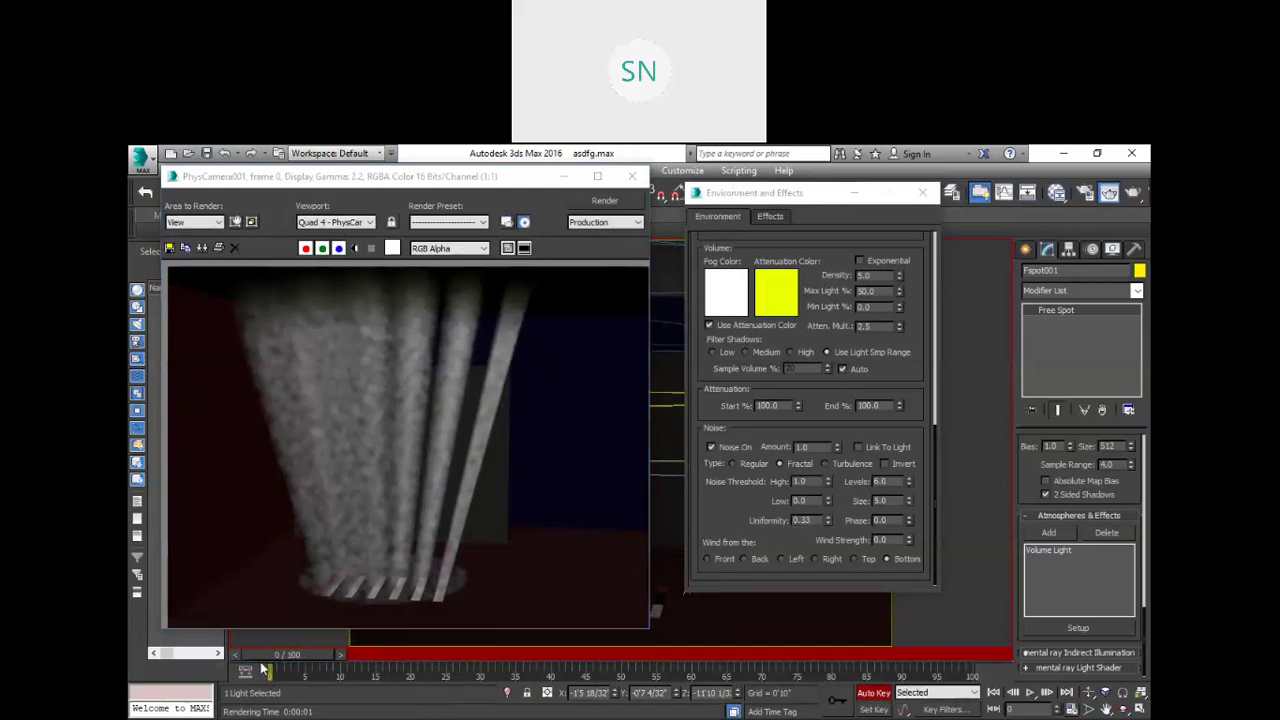
pyautogui.moveTo(296, 650); pyautogui.dragTo(693, 655)
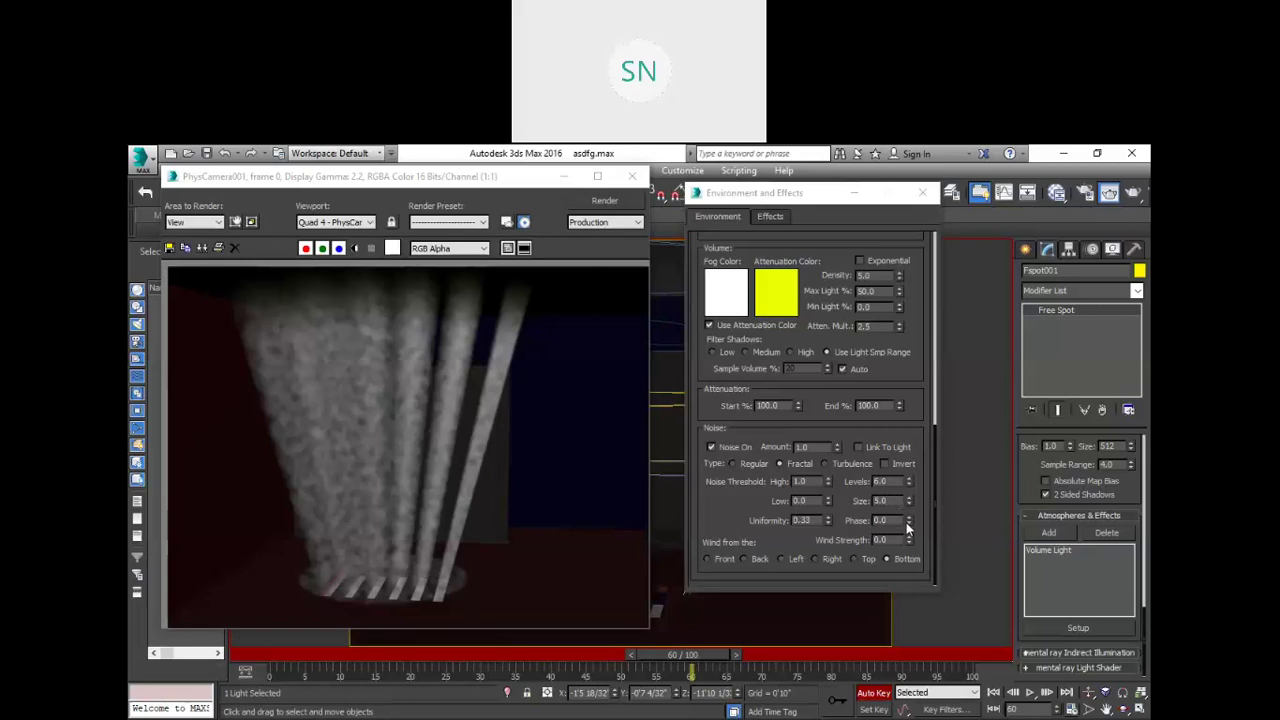
pyautogui.moveTo(695, 655); pyautogui.dragTo(290, 695)
# Step: With Auto Key off, set the Volume Light noise Wind Strength to 25.0 from the Left, then re-enable Auto Key
pyautogui.click(874, 692)
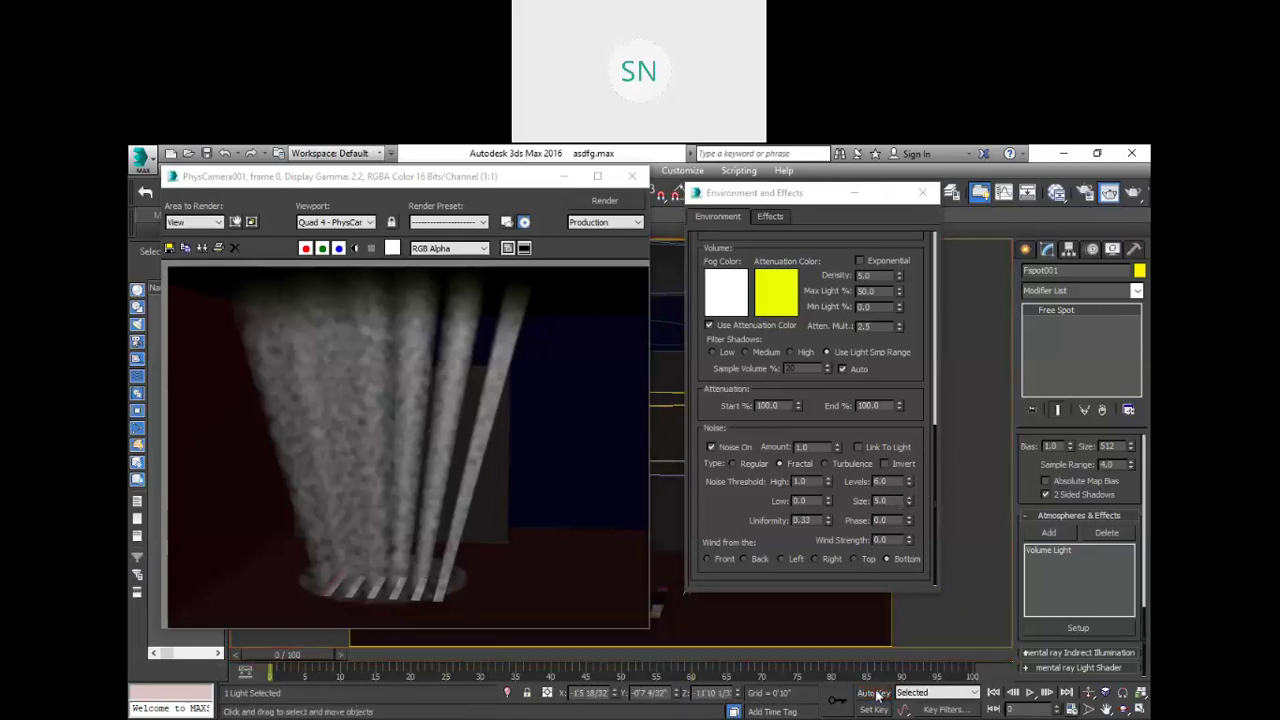
pyautogui.click(822, 538)
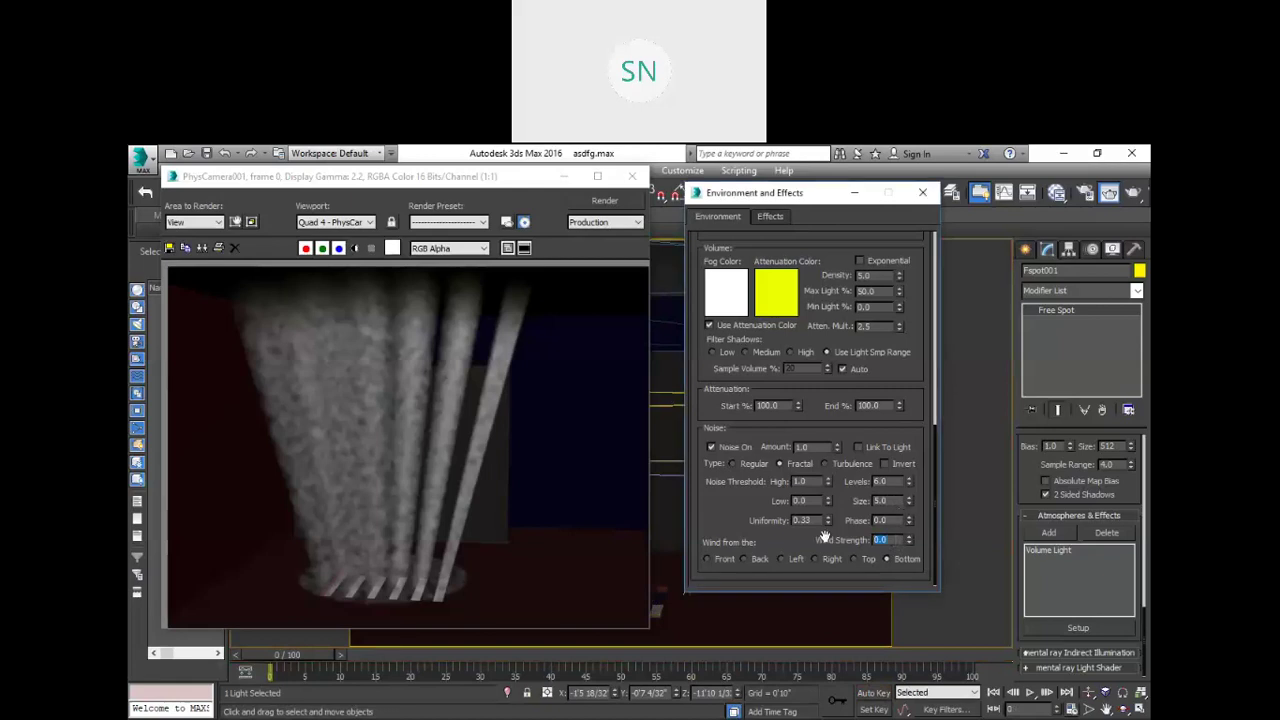
pyautogui.doubleClick(882, 540)
pyautogui.click(781, 559)
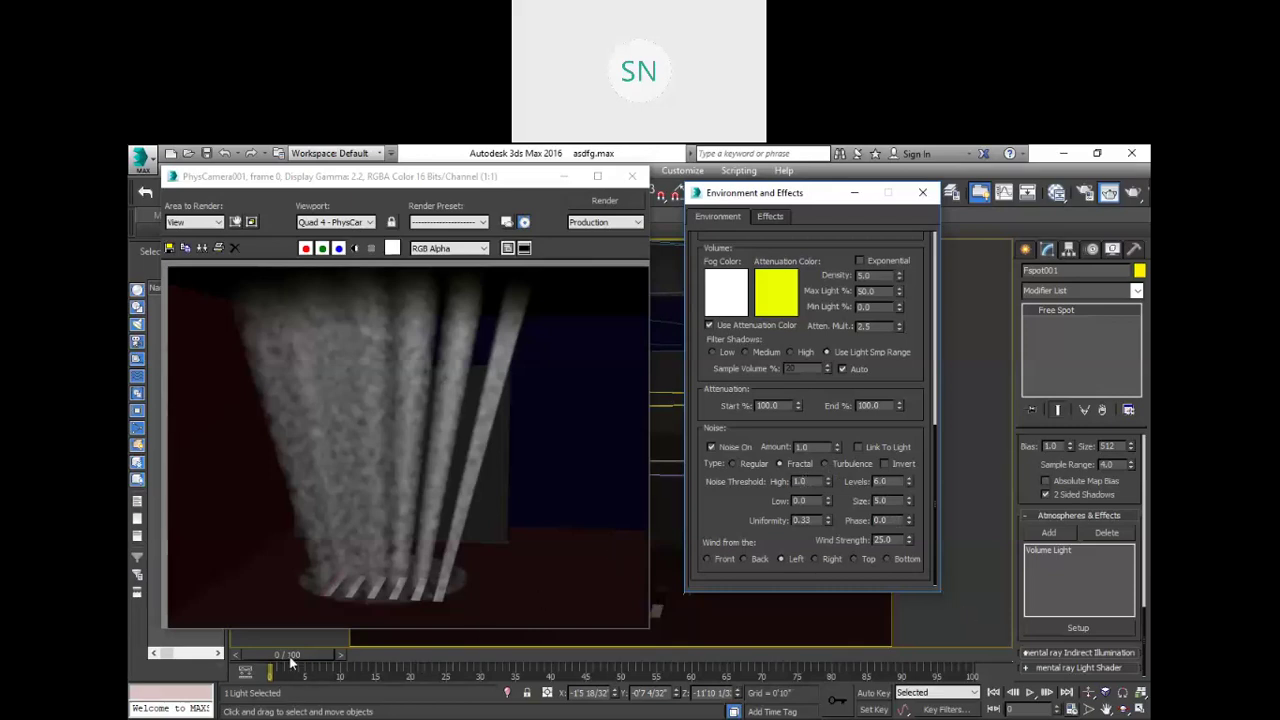
pyautogui.click(873, 692)
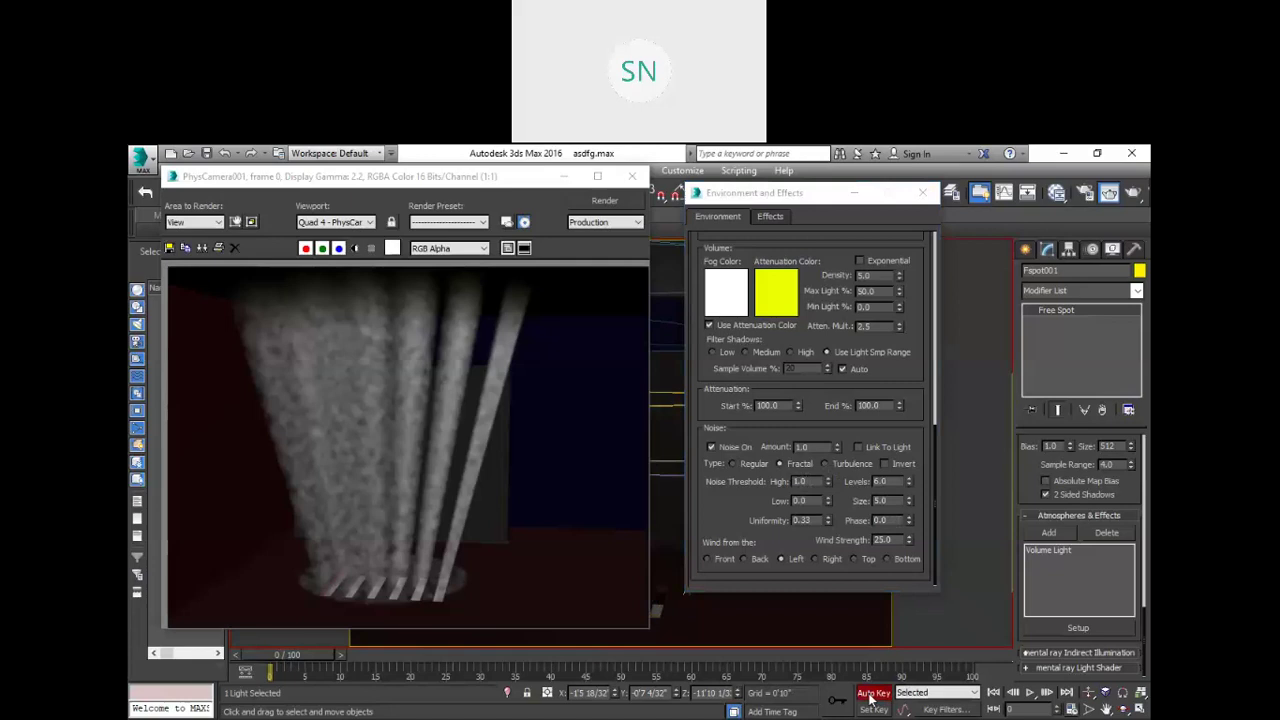
# Step: Key the noise Phase to 20.0 at frame 60, scrub to check the drift, then turn Auto Key off
pyautogui.moveTo(281, 654); pyautogui.dragTo(681, 654)
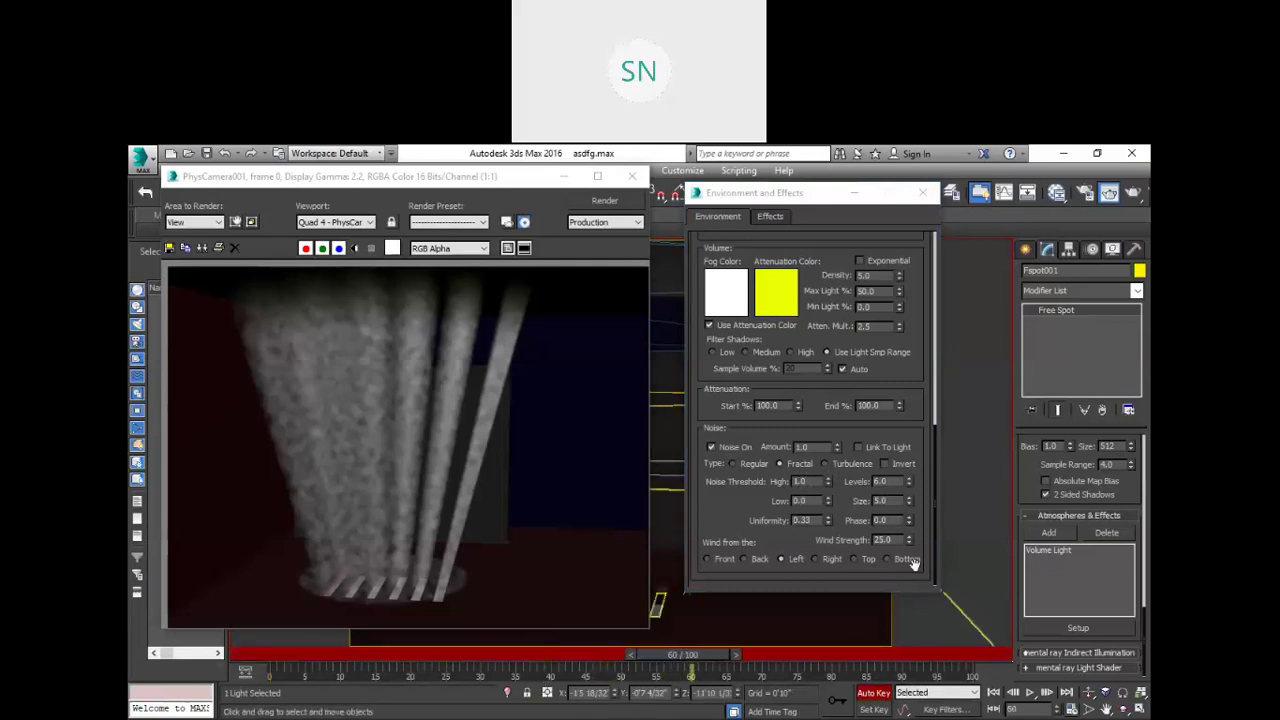
pyautogui.moveTo(901, 519); pyautogui.dragTo(868, 521)
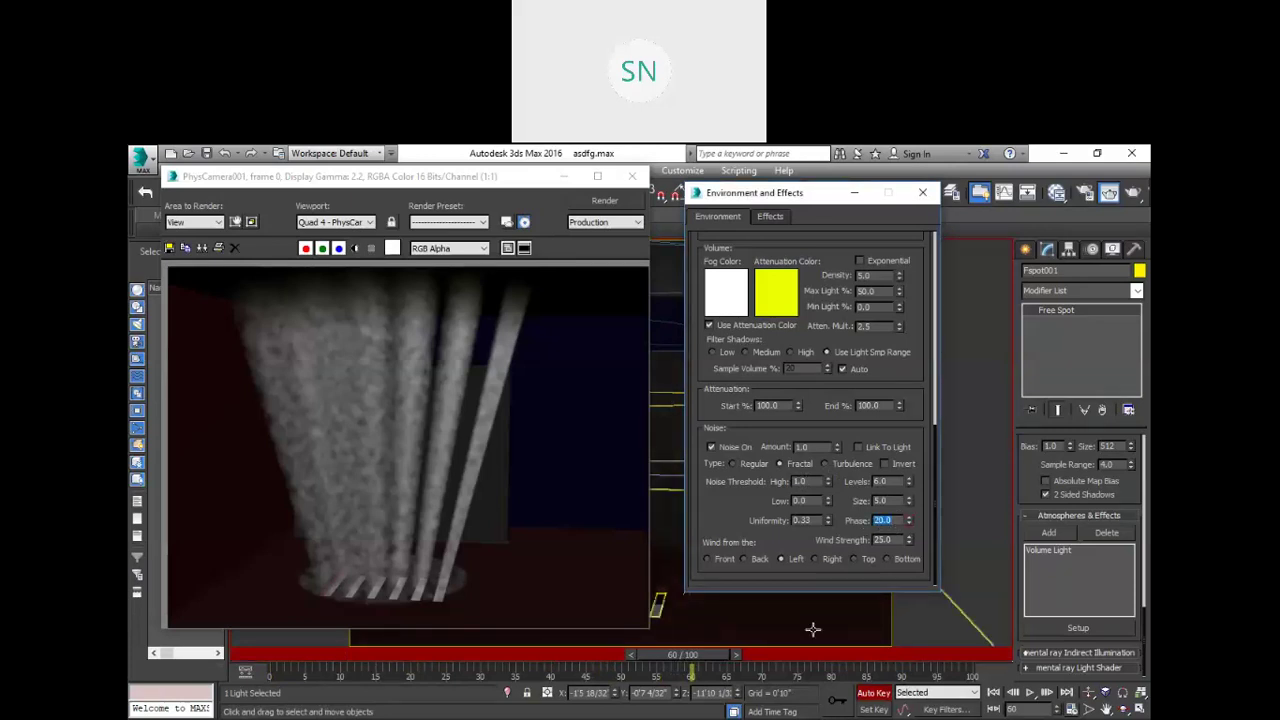
pyautogui.moveTo(683, 654); pyautogui.dragTo(581, 654)
pyautogui.moveTo(497, 685); pyautogui.dragTo(373, 690)
pyautogui.moveTo(492, 685); pyautogui.dragTo(679, 649)
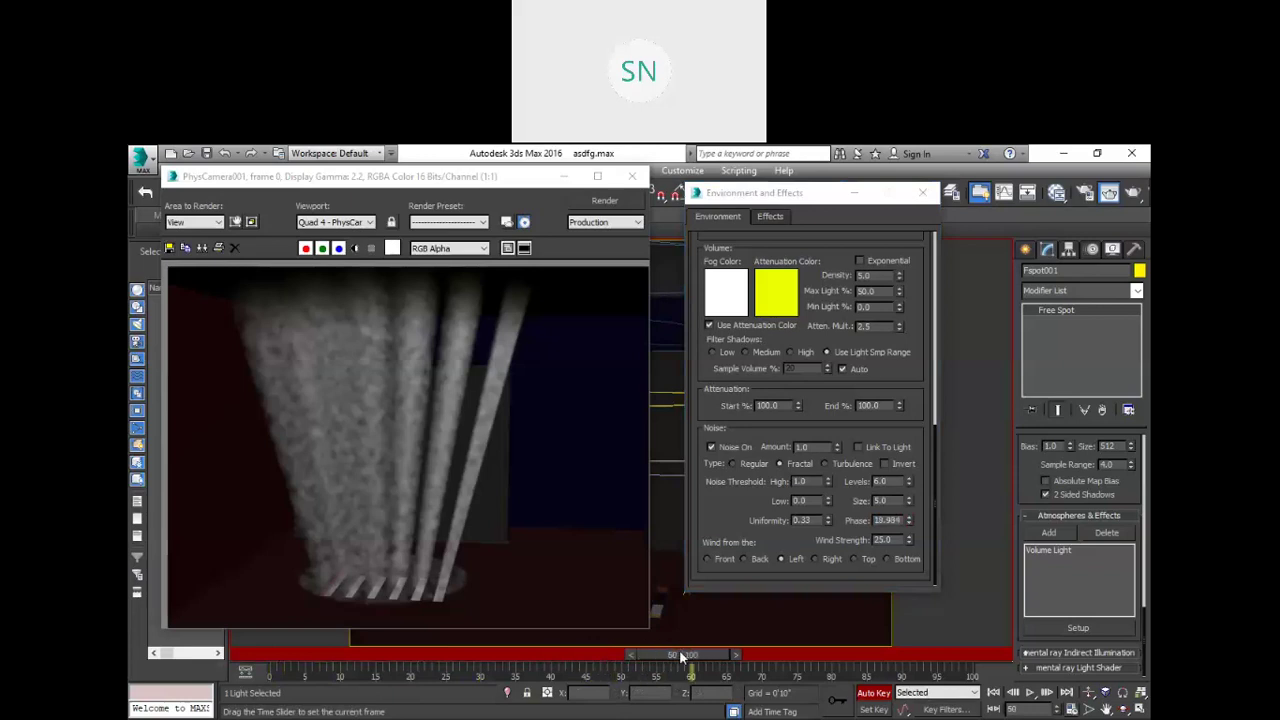
pyautogui.click(874, 693)
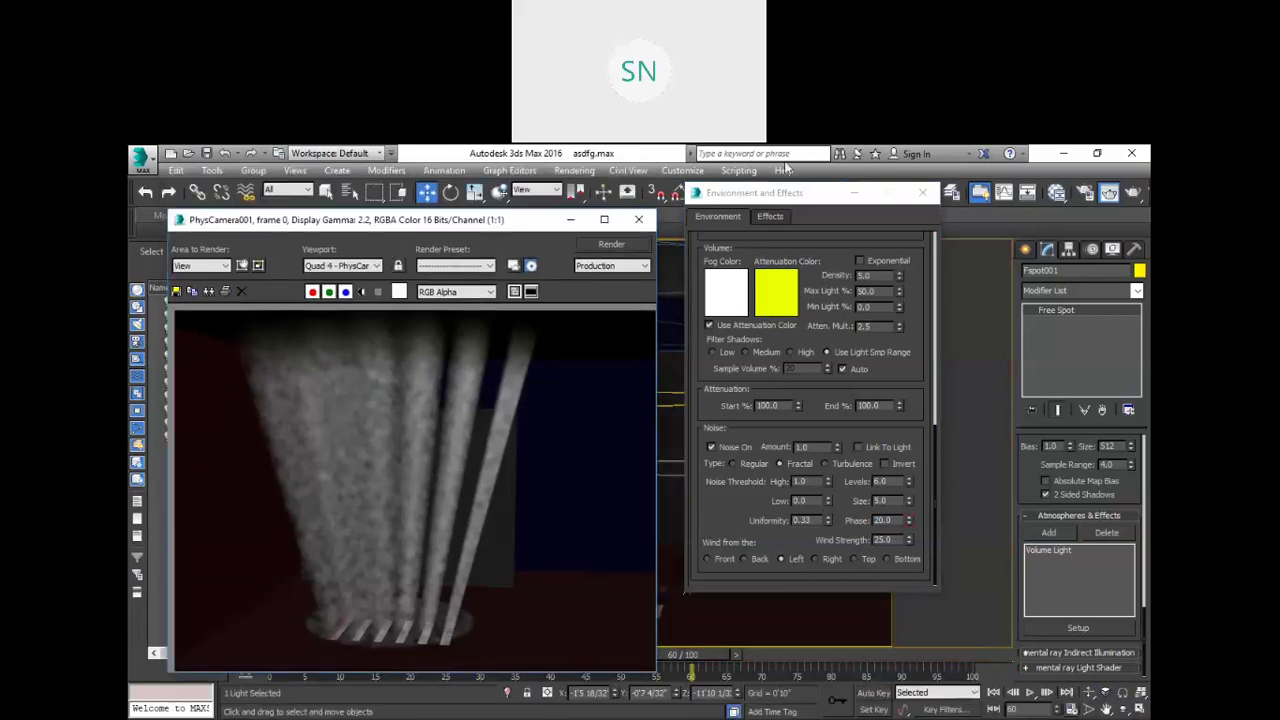
# Step: Open Render Setup from the Rendering menu
pyautogui.click(724, 337)
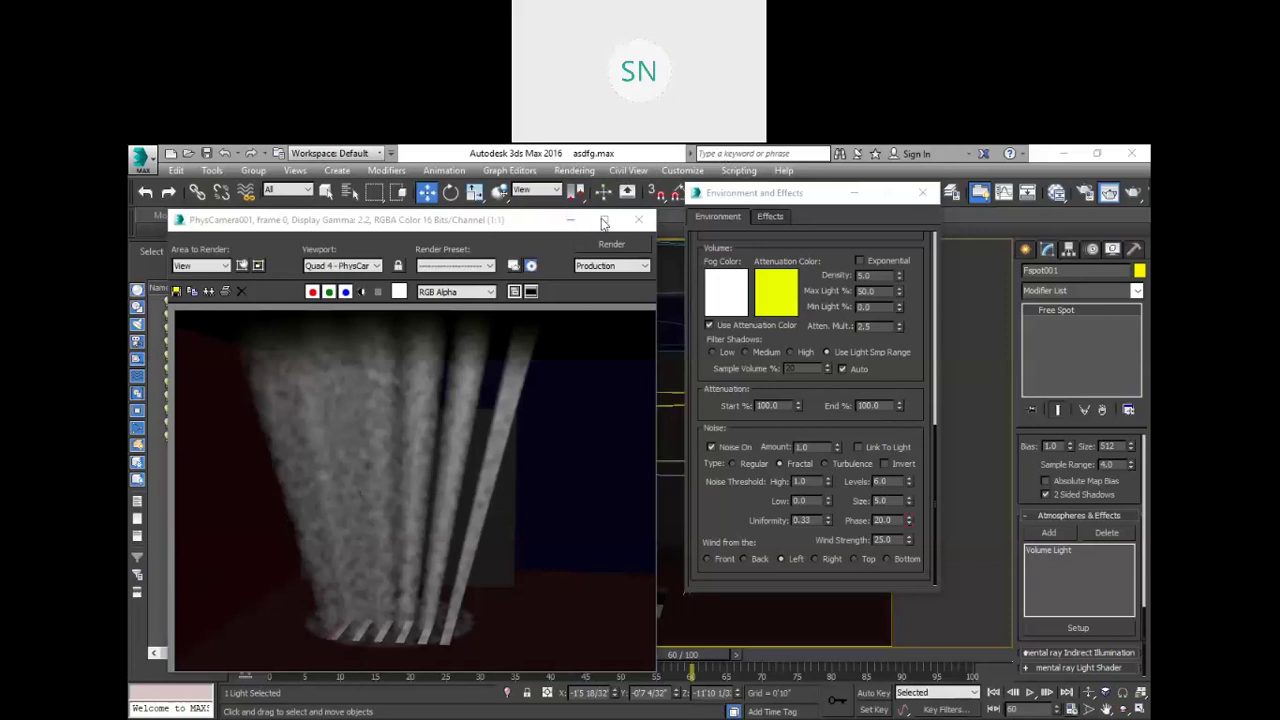
pyautogui.click(574, 170)
pyautogui.click(595, 237)
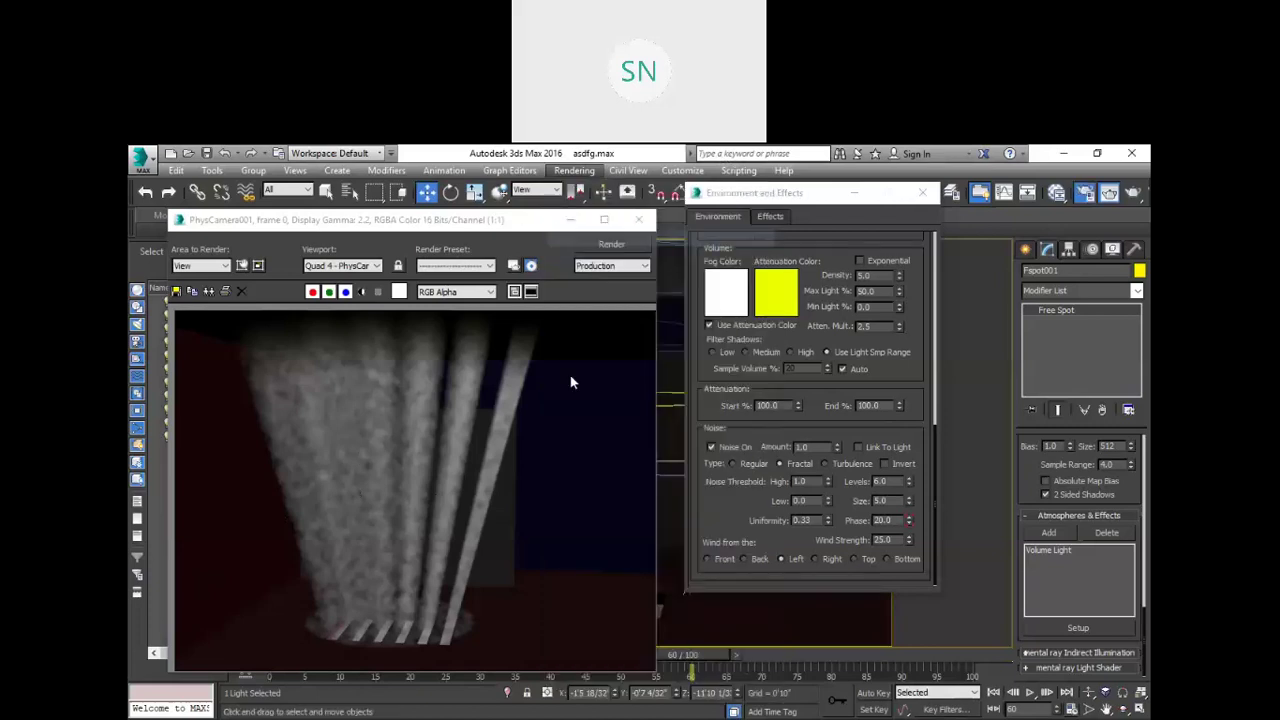
# Step: Scroll Render Setup's Common tab down to Render Output and open the Files... dialog
pyautogui.moveTo(470, 236); pyautogui.dragTo(657, 207)
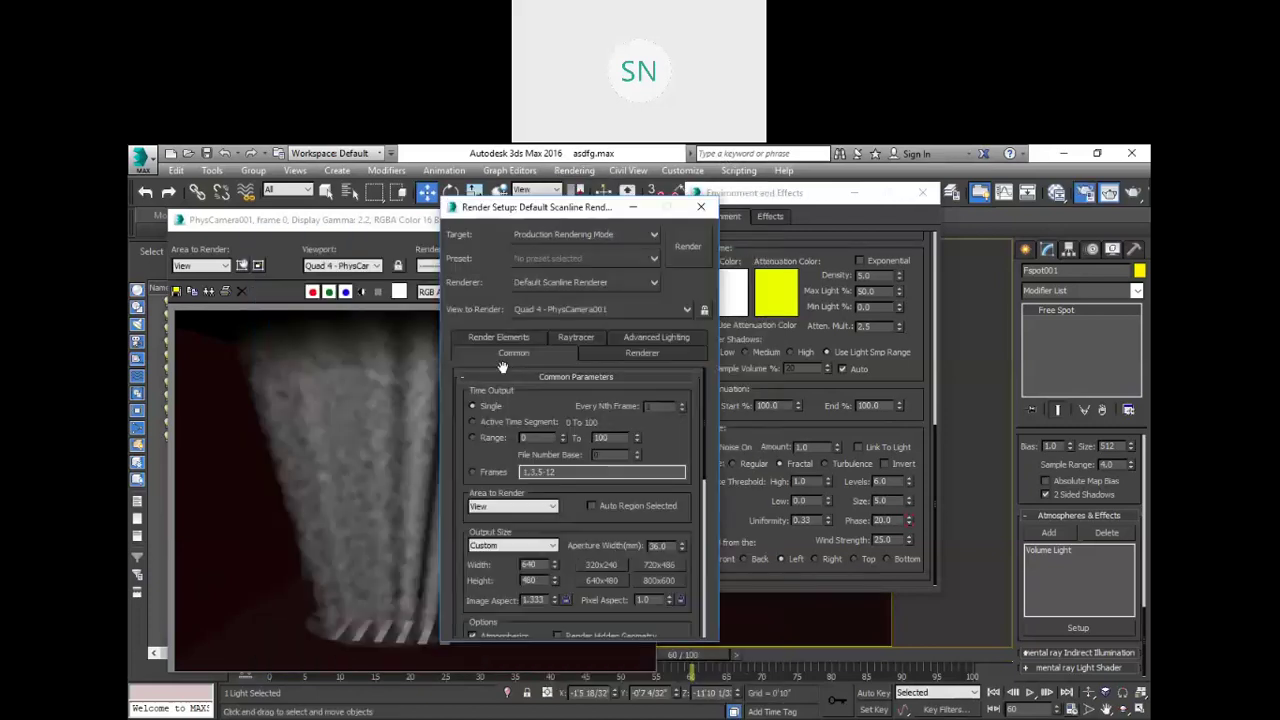
pyautogui.scroll(-1, 512, 410)
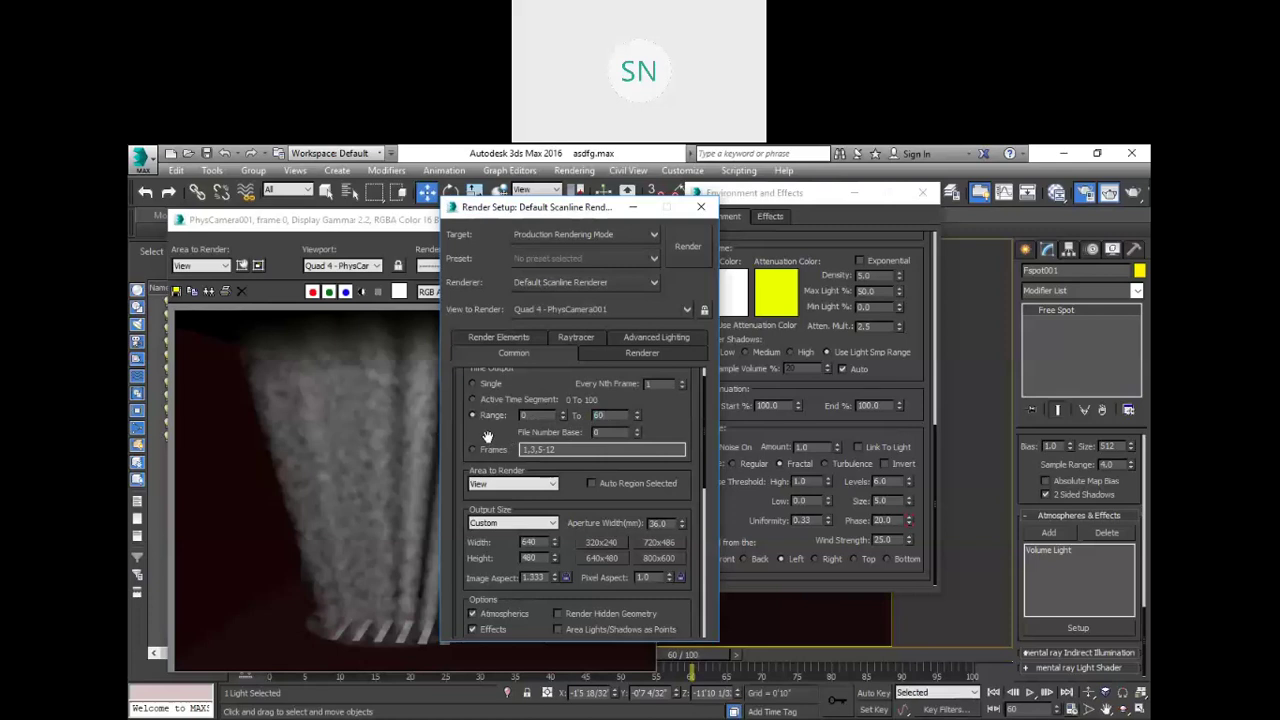
pyautogui.scroll(-2, 512, 450)
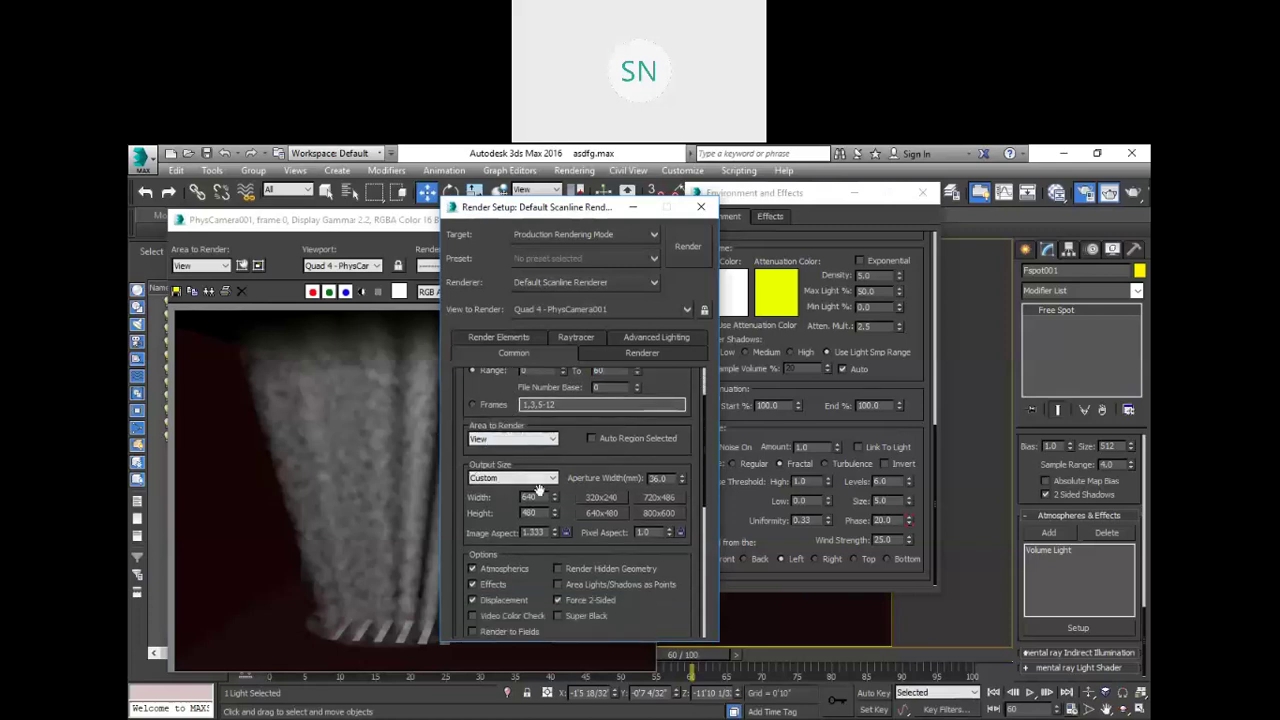
pyautogui.scroll(-5, 492, 497)
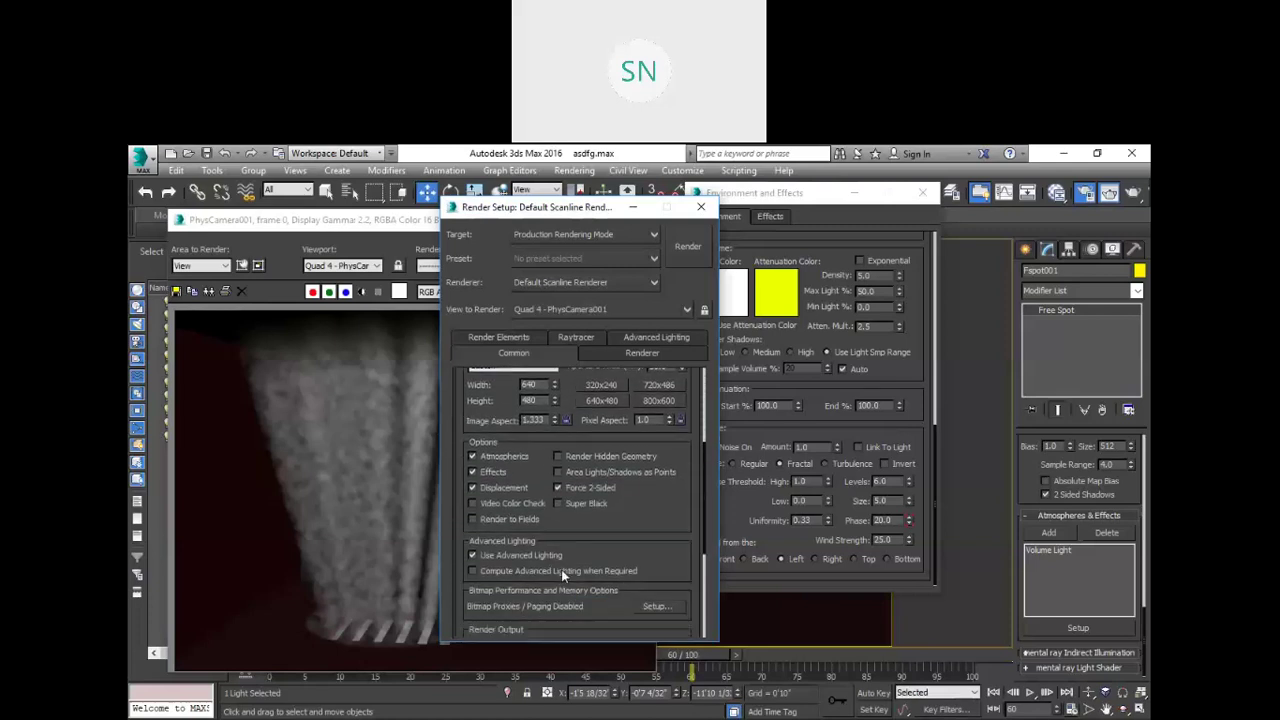
pyautogui.scroll(-2, 560, 570)
pyautogui.click(655, 511)
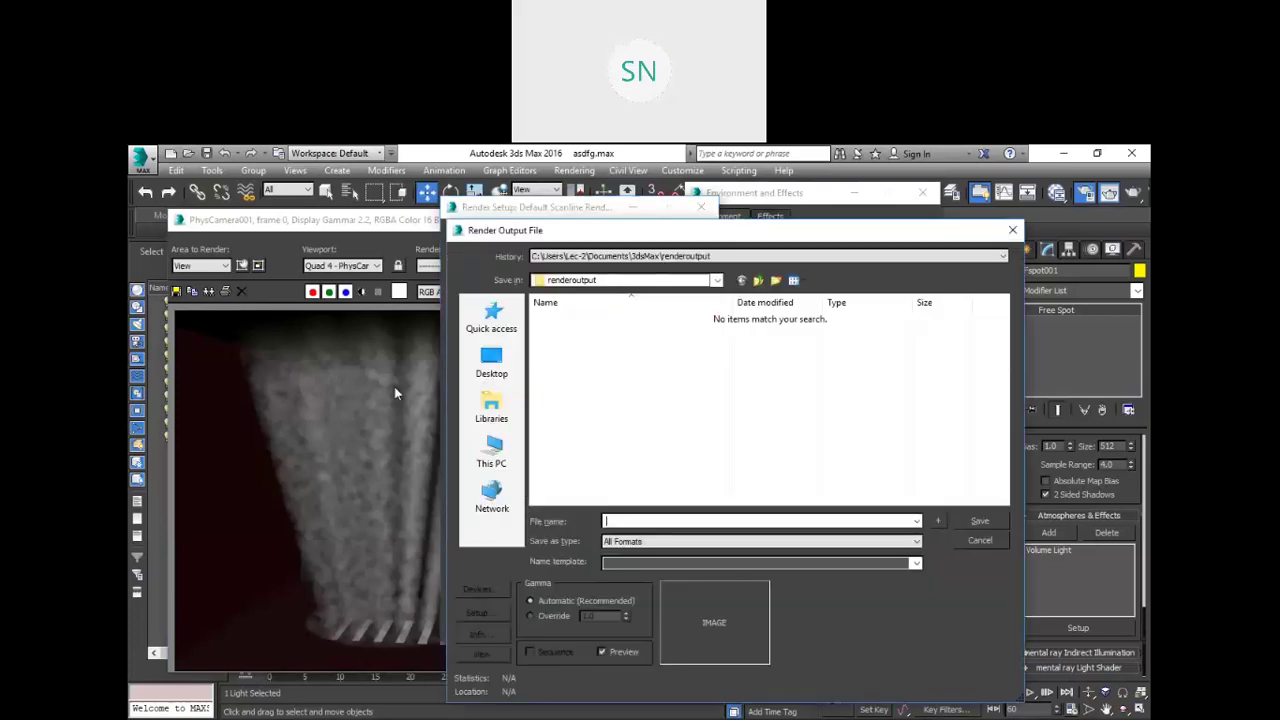
# Step: Save the render output as AVI file 3333.avi on the Desktop with default compression, then render
pyautogui.click(491, 362)
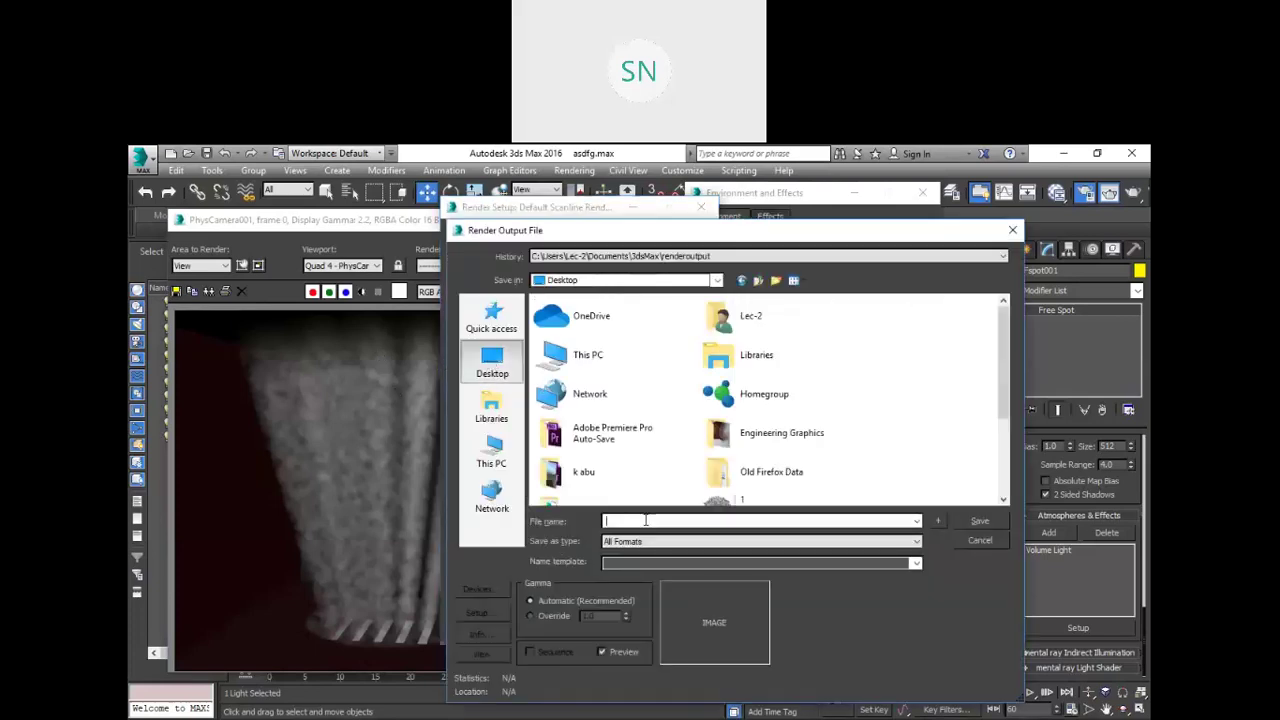
pyautogui.write('3333')
pyautogui.click(649, 543)
pyautogui.click(630, 565)
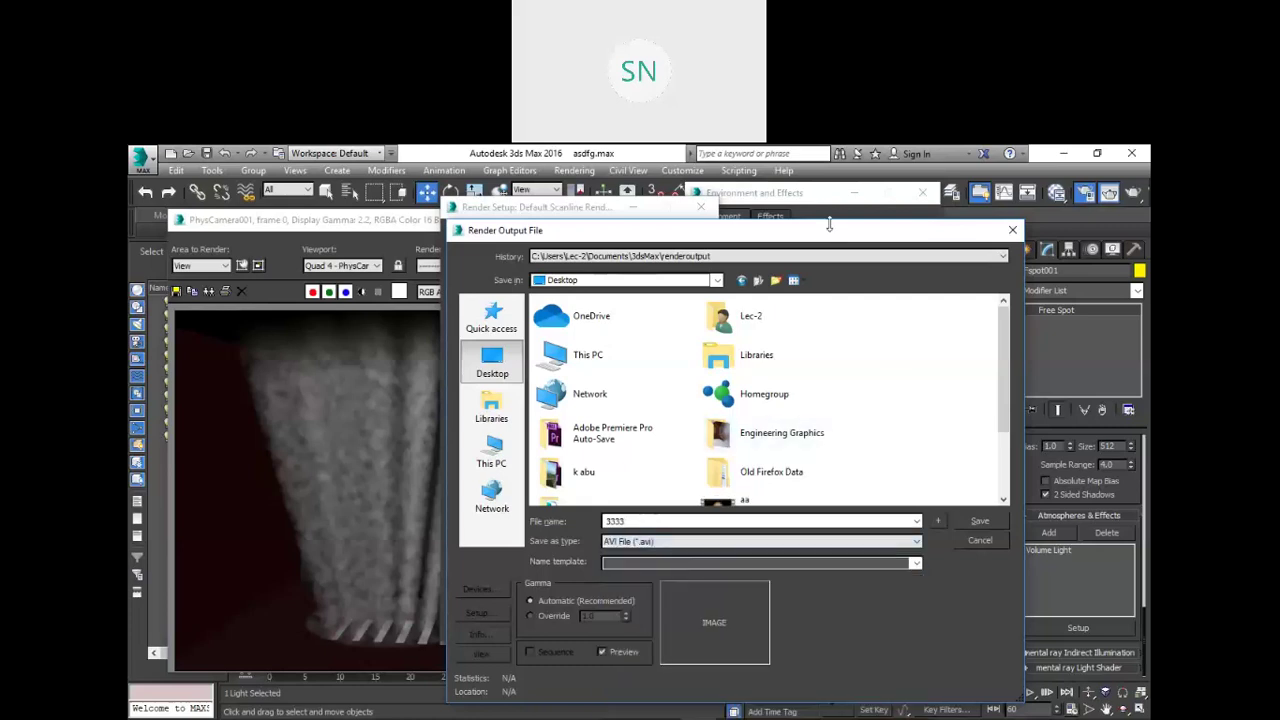
pyautogui.moveTo(561, 239); pyautogui.dragTo(302, 229)
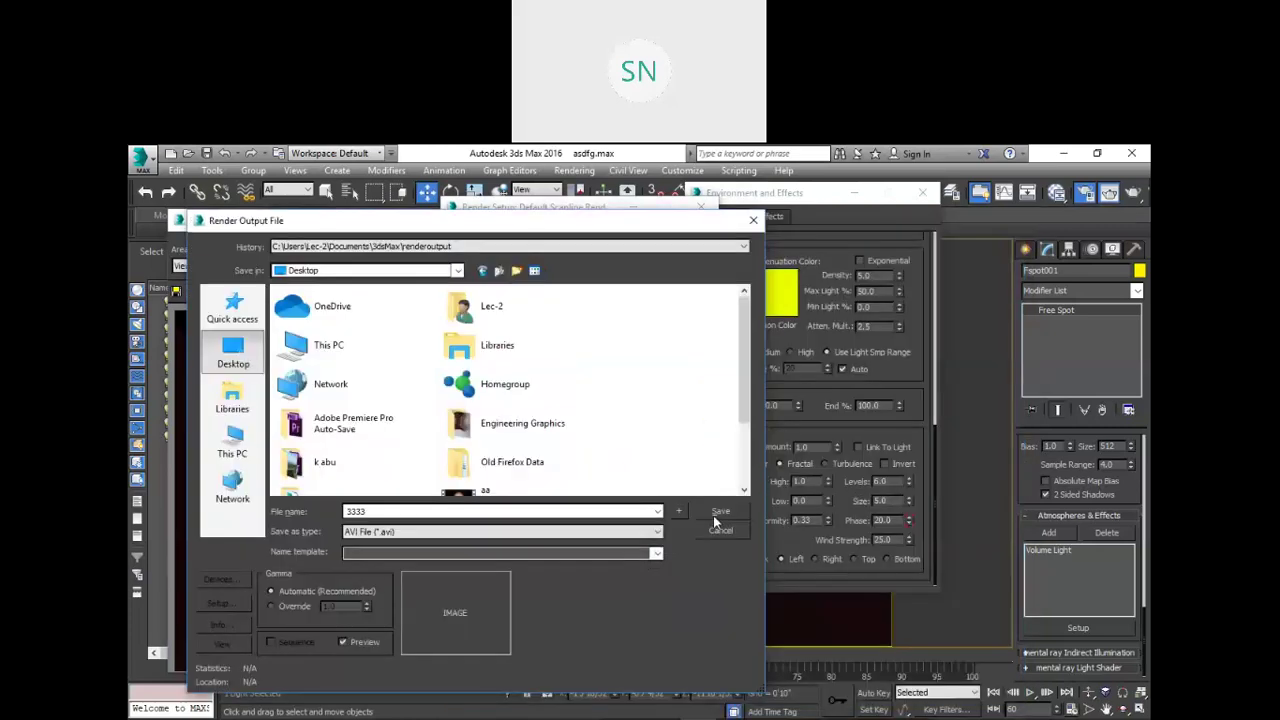
pyautogui.click(716, 514)
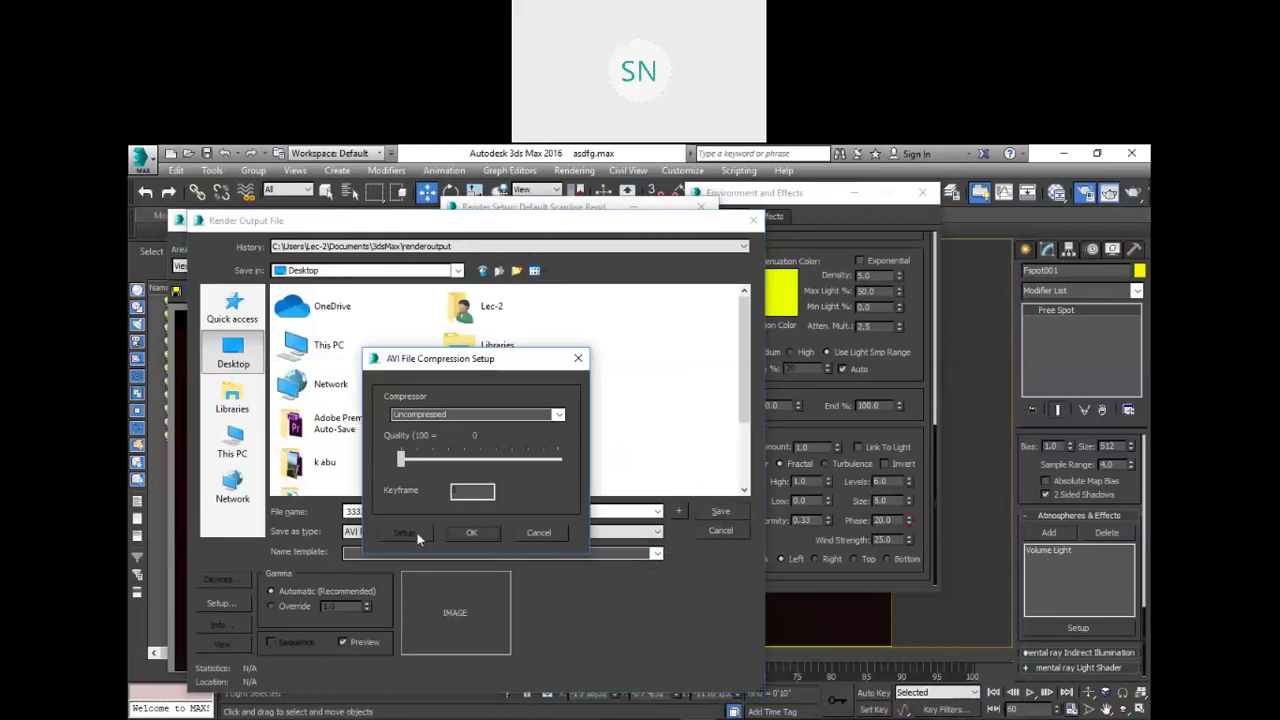
pyautogui.click(472, 533)
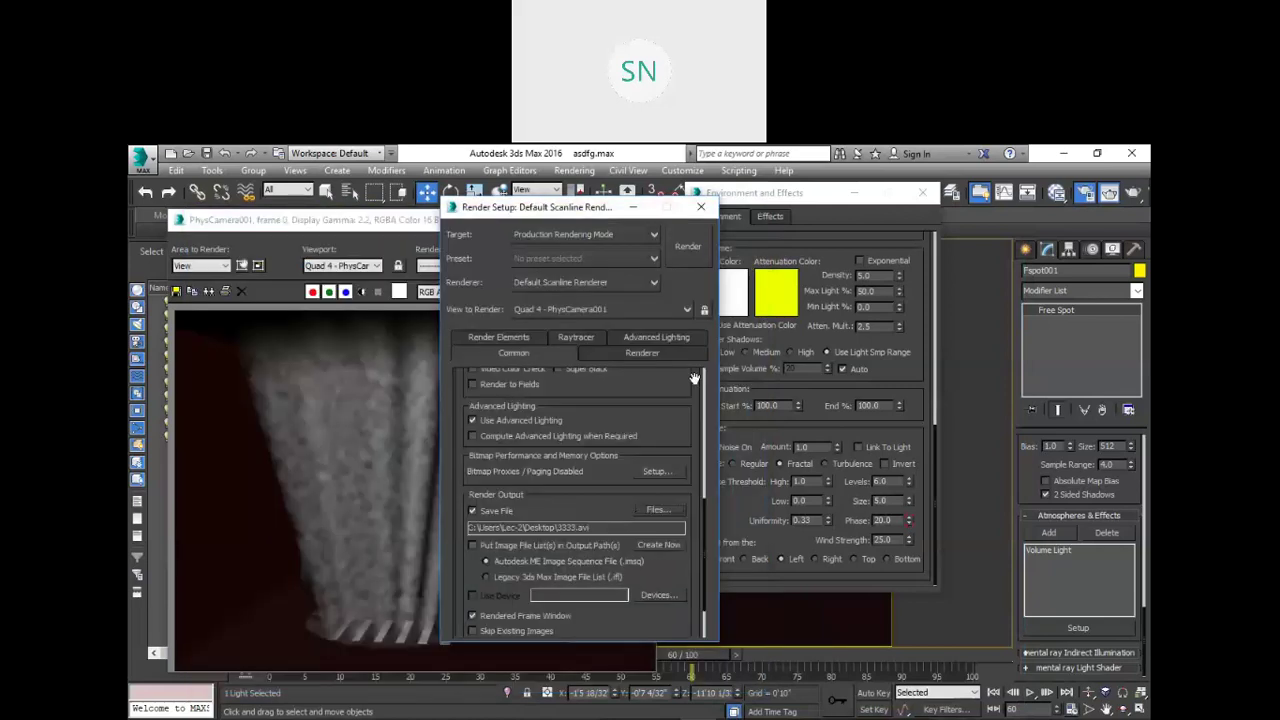
pyautogui.click(687, 248)
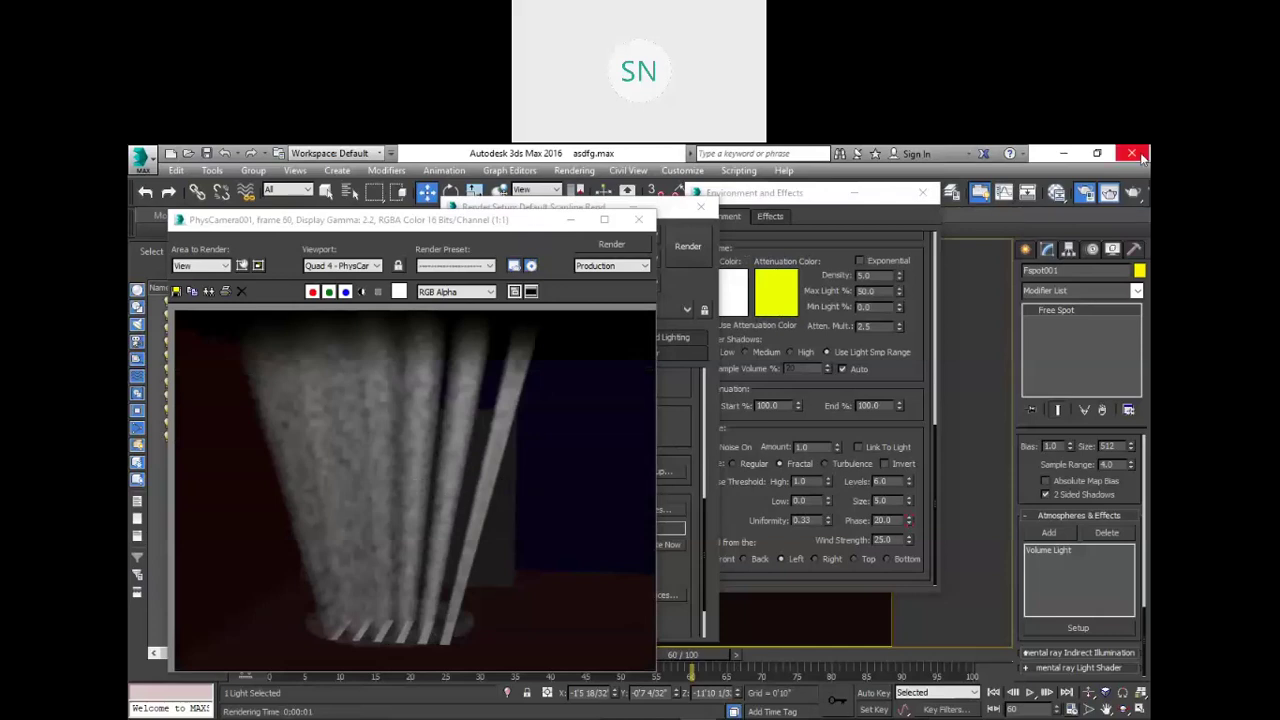
# Step: Minimize 3ds Max to reach the Desktop
pyautogui.click(1067, 152)
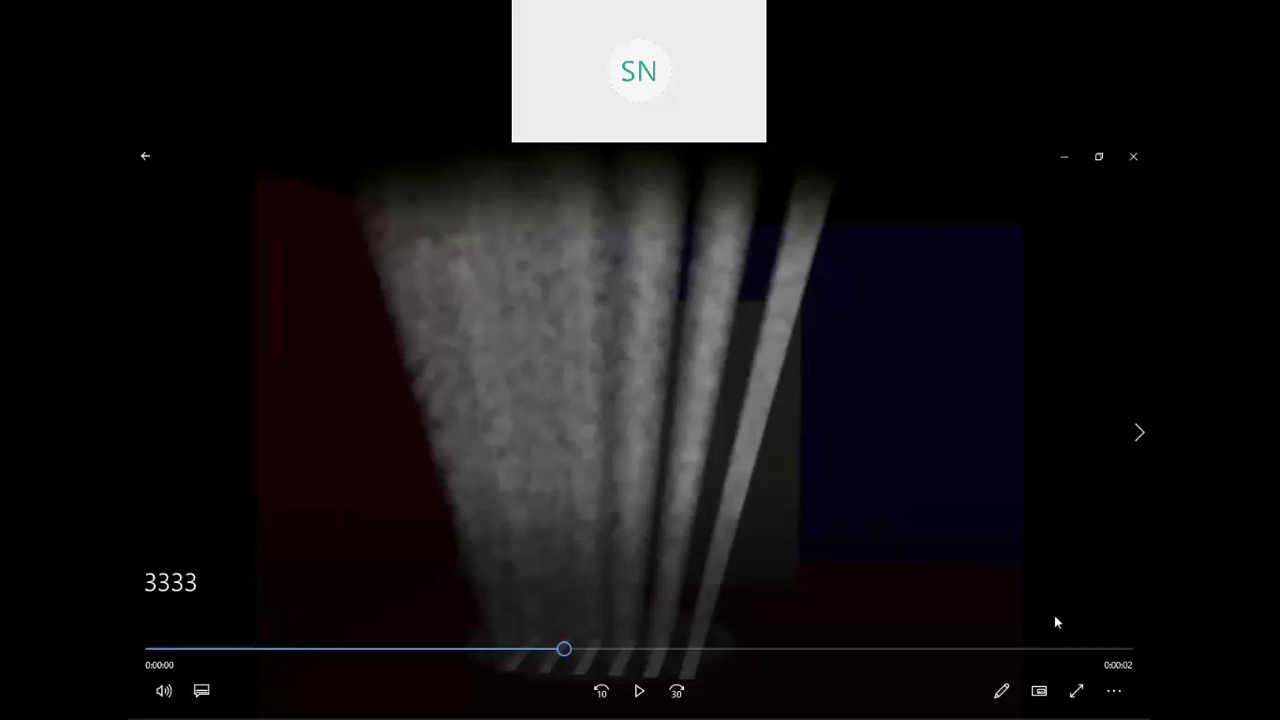
# Step: Try the slow motion option from the pencil menu, dismiss it, and play the 3333 clip
pyautogui.click(1001, 690)
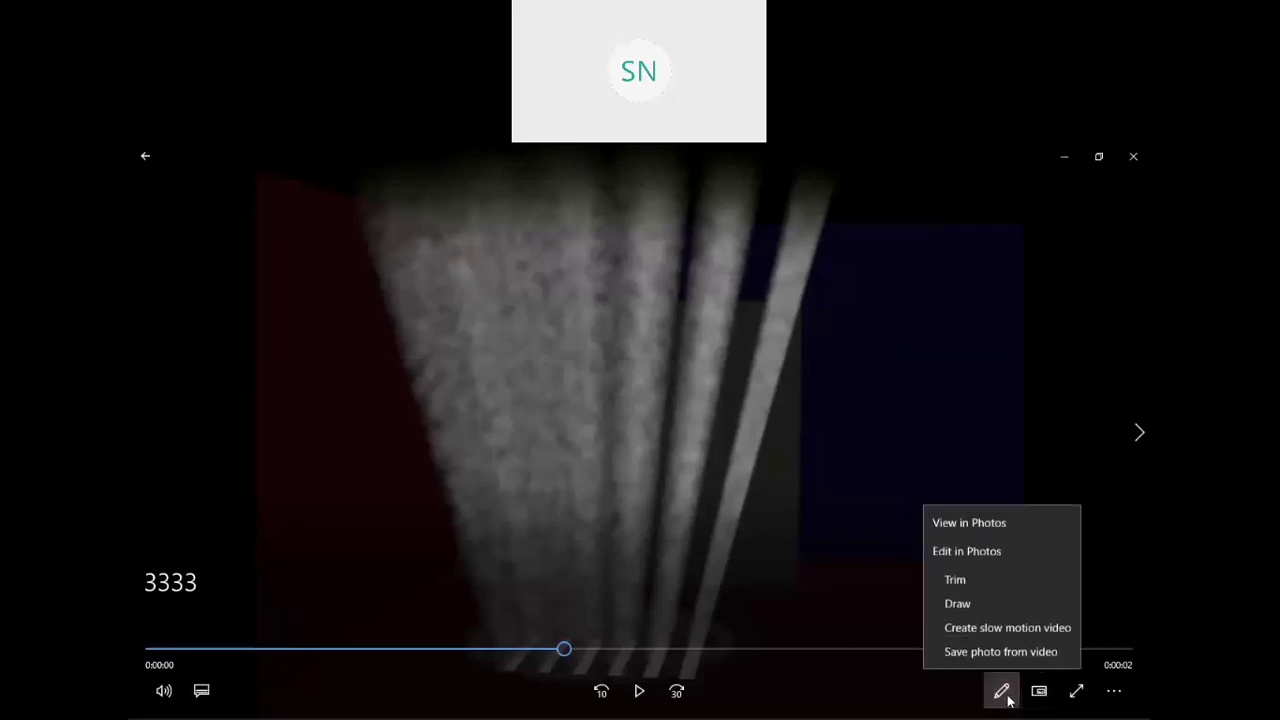
pyautogui.click(972, 630)
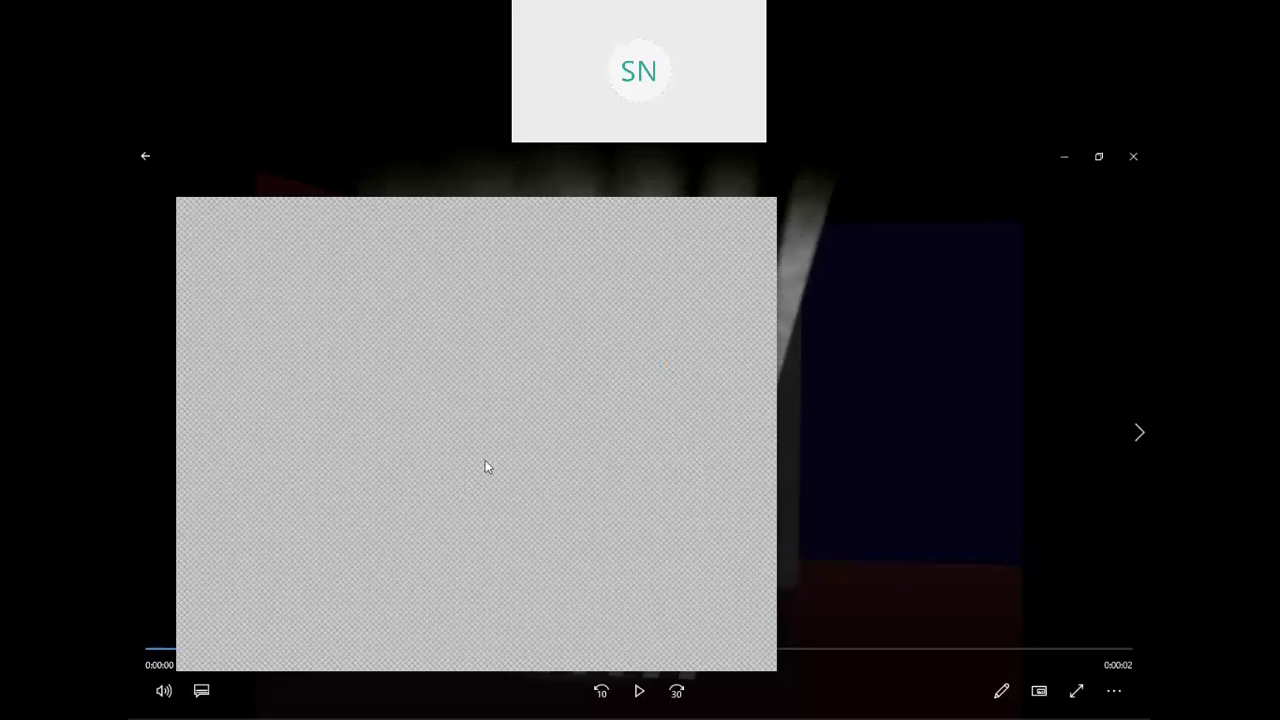
pyautogui.click(760, 211)
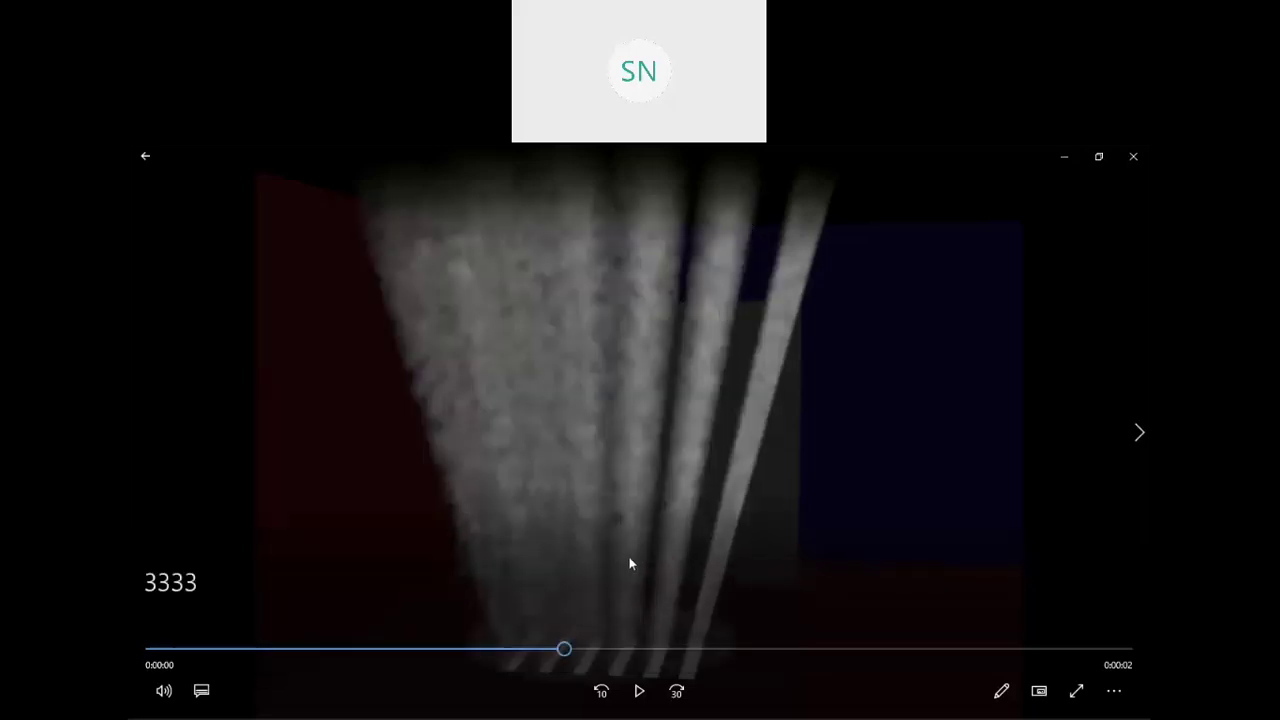
pyautogui.click(639, 691)
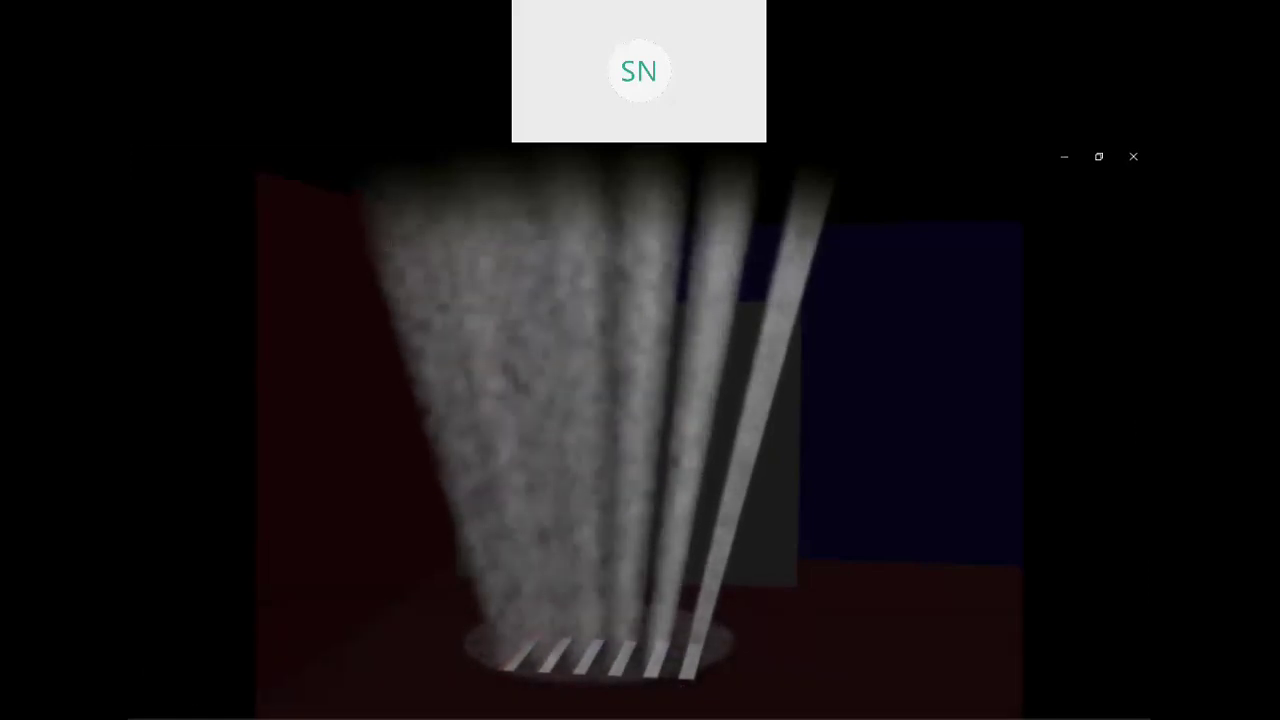
# Step: Check the player's extra options, pause the 3333 clip, and minimize Movies & TV
pyautogui.moveTo(517, 383)
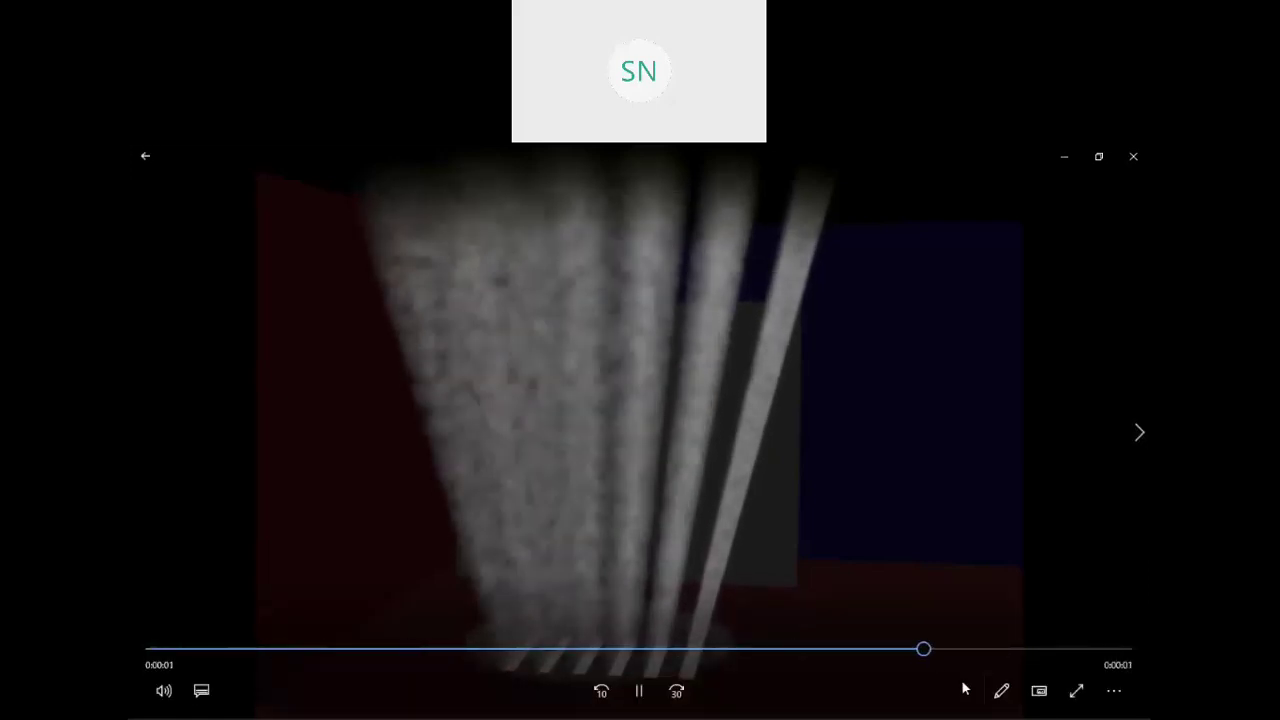
pyautogui.click(1114, 691)
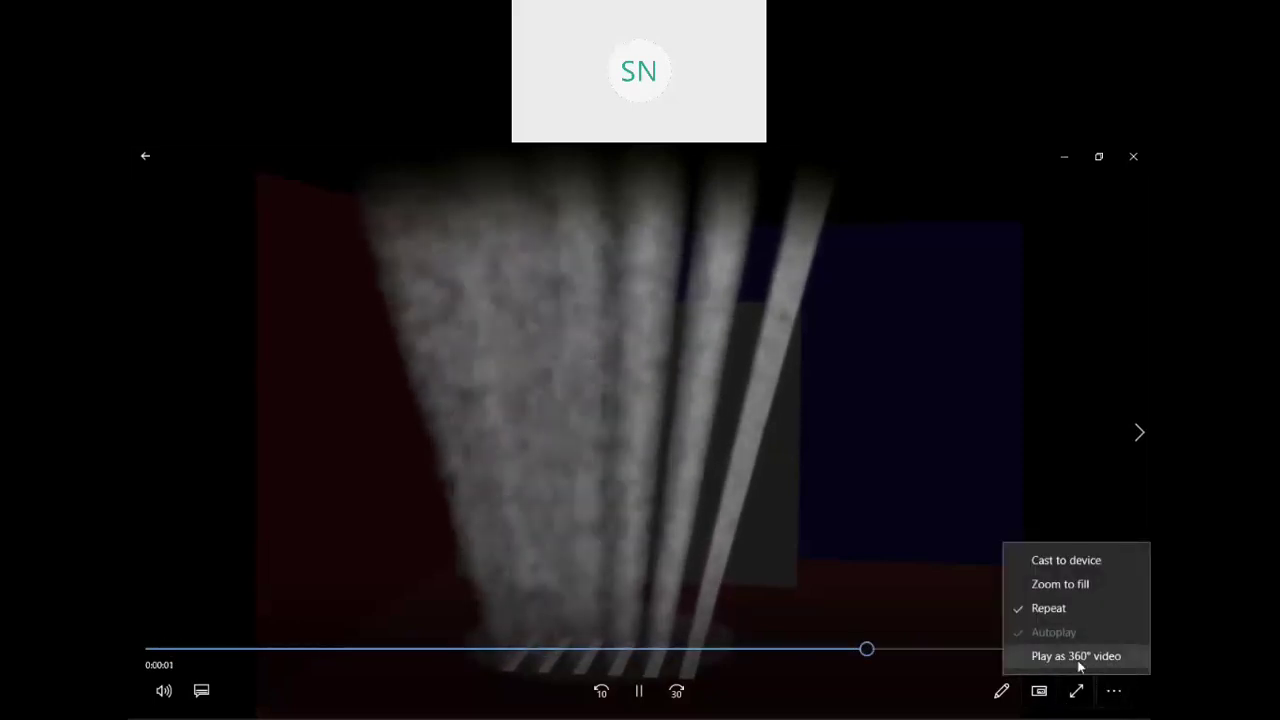
pyautogui.click(1114, 691)
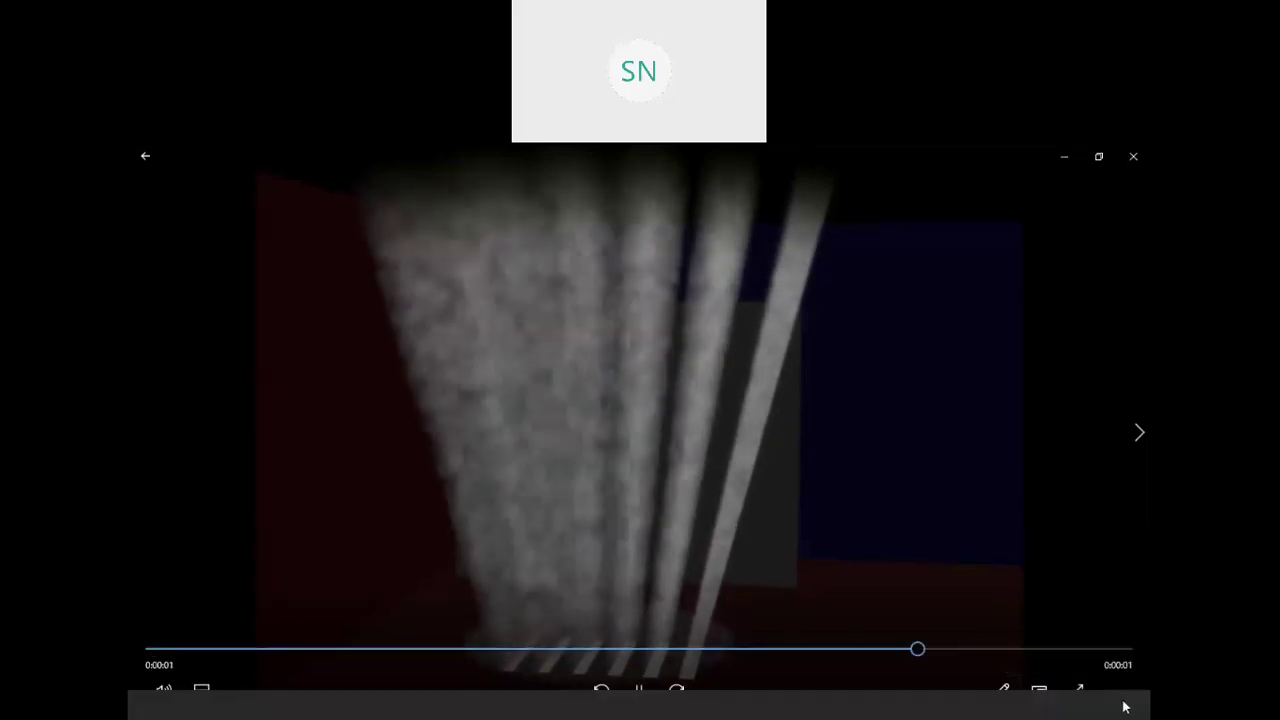
pyautogui.click(1114, 689)
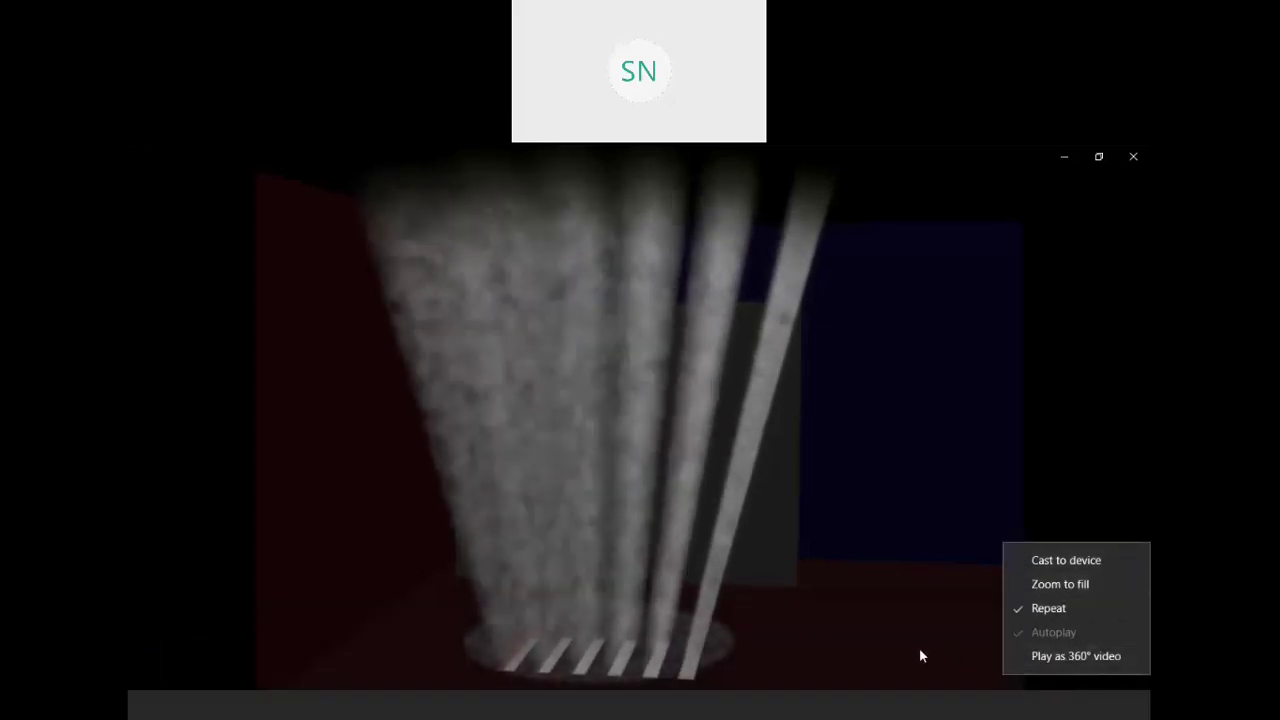
pyautogui.click(951, 541)
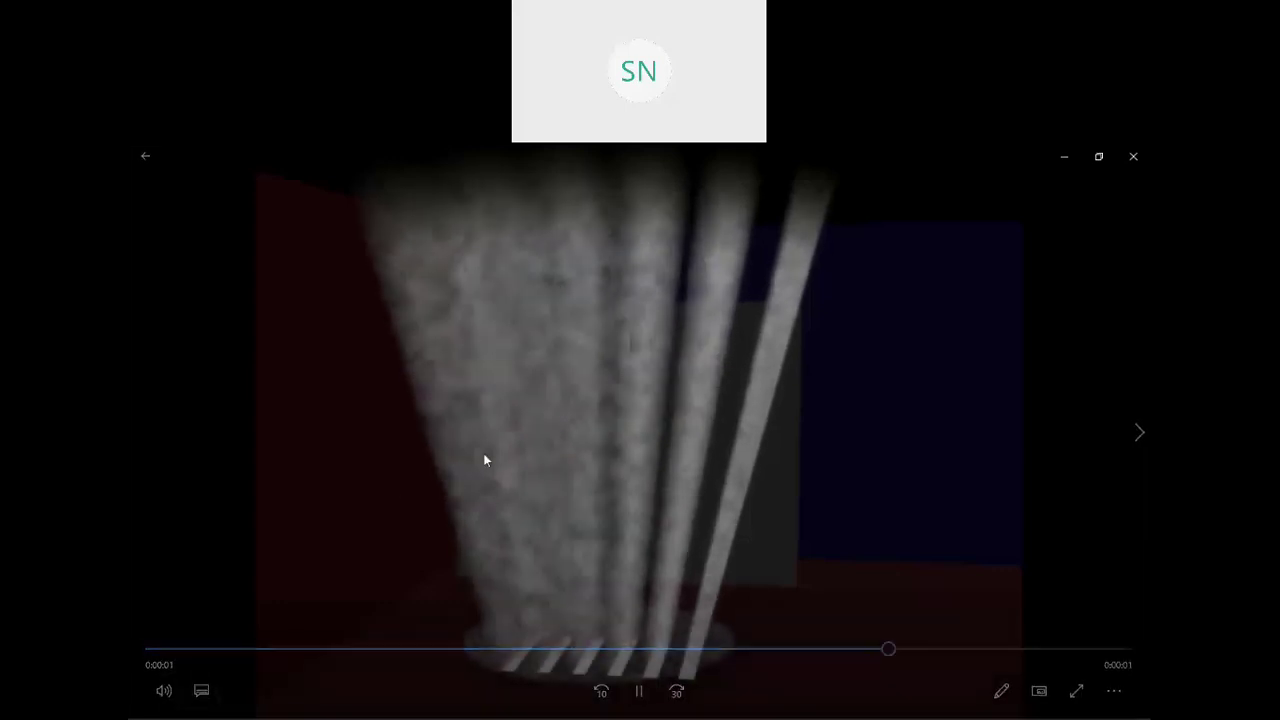
pyautogui.click(636, 690)
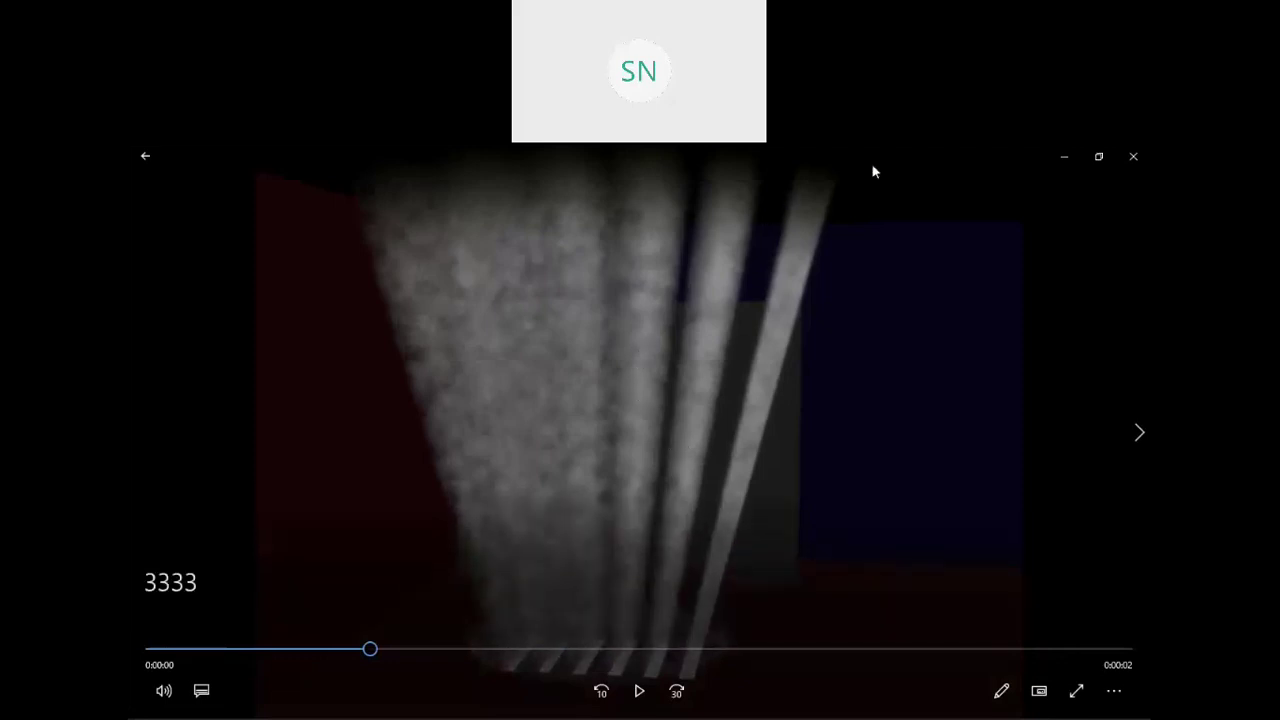
pyautogui.click(1065, 156)
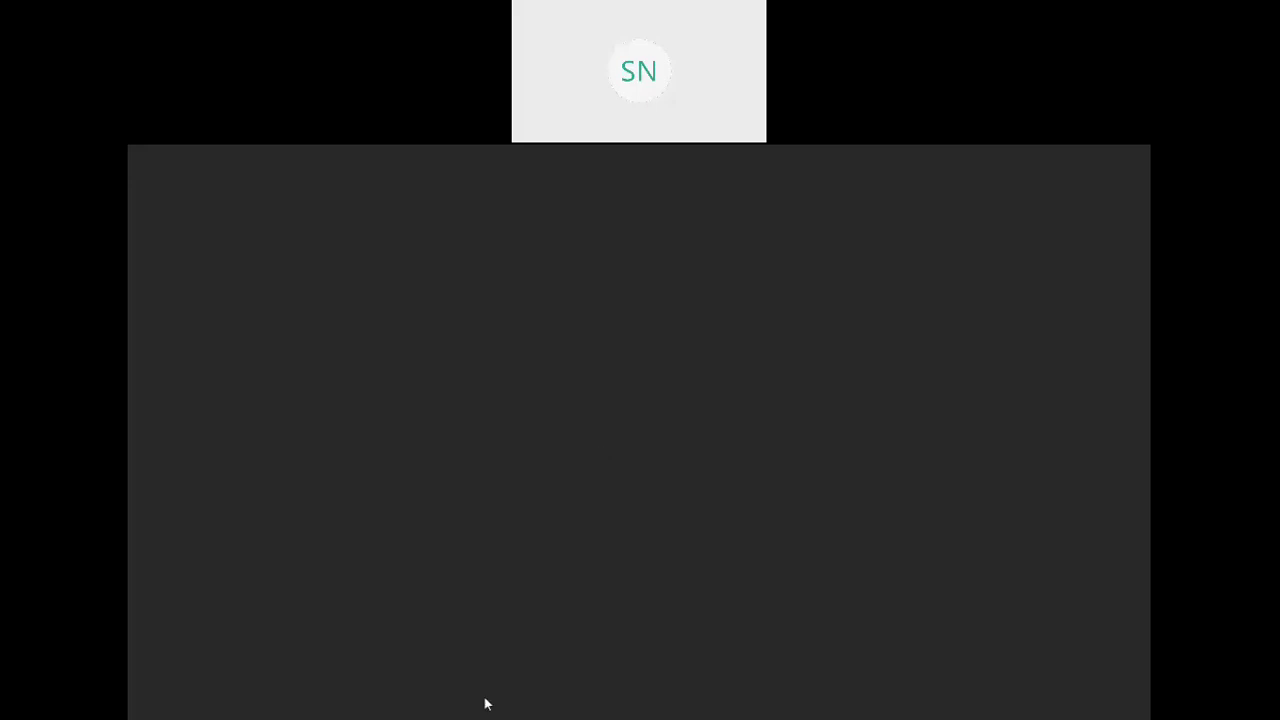
# Step: Restore 3ds Max and close the Rendered Frame Window, Render Setup and Environment and Effects dialogs
pyautogui.click(697, 712)
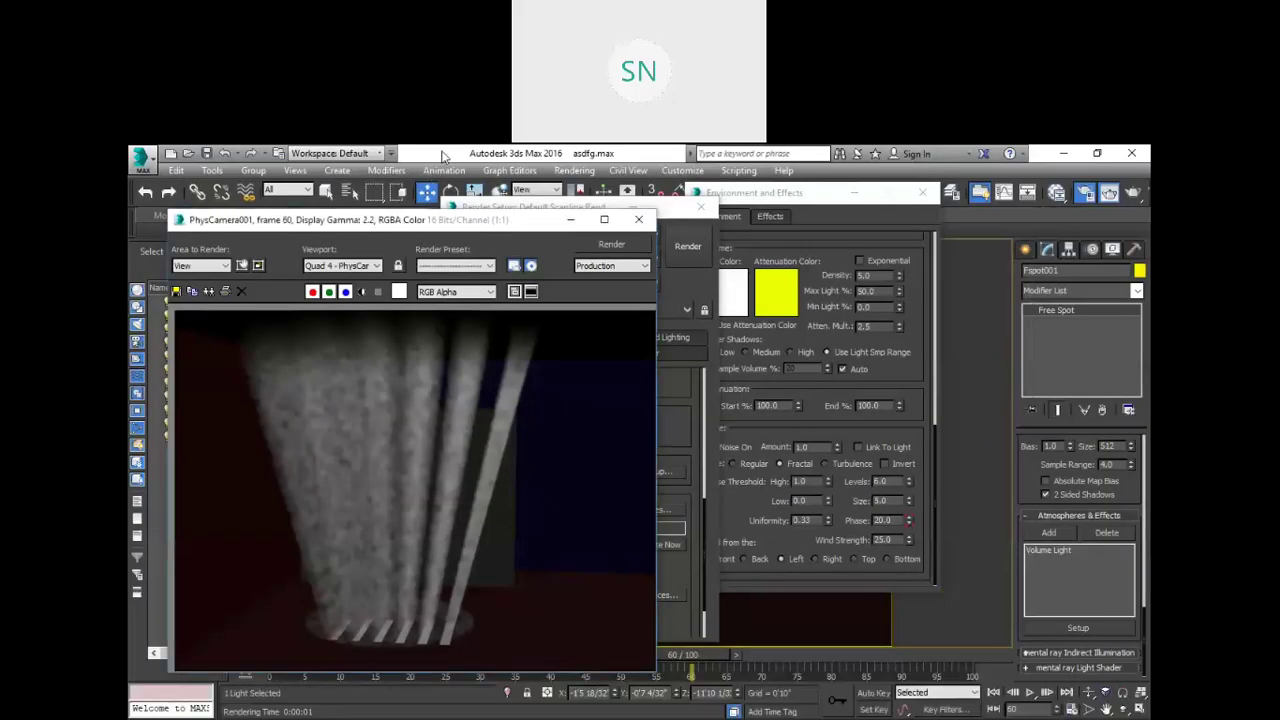
pyautogui.moveTo(418, 219); pyautogui.dragTo(436, 176)
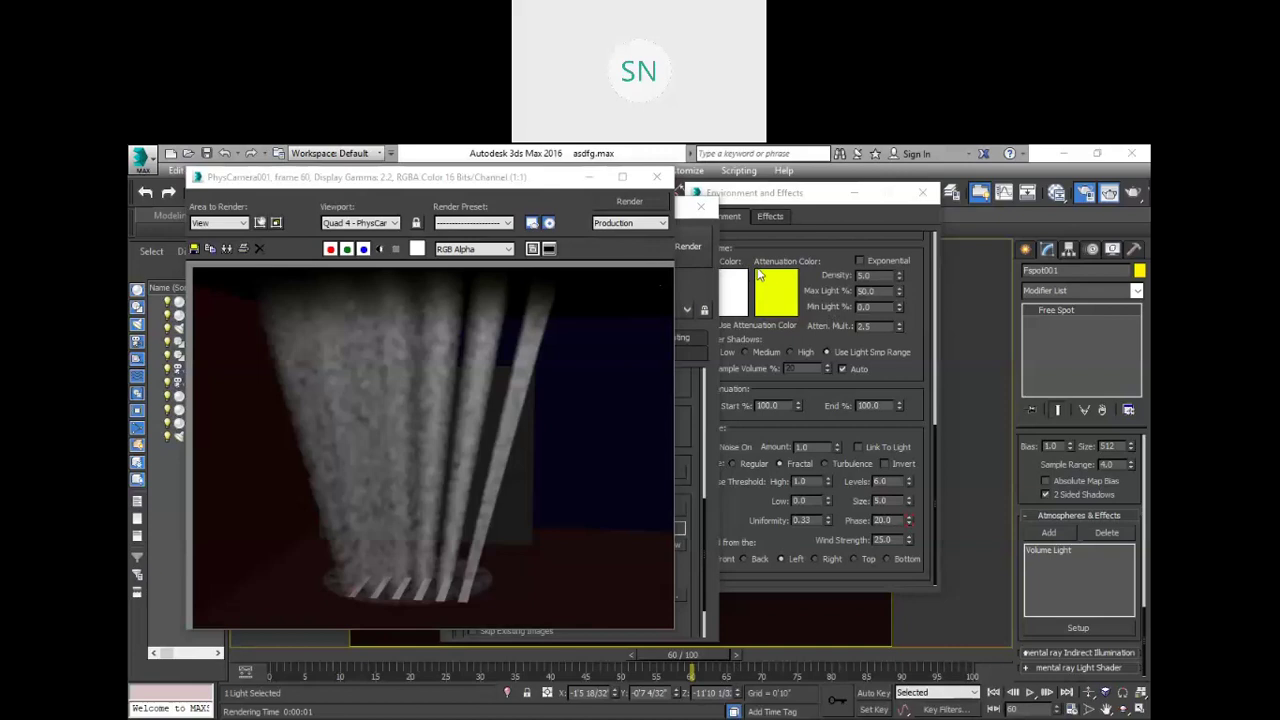
pyautogui.click(610, 180)
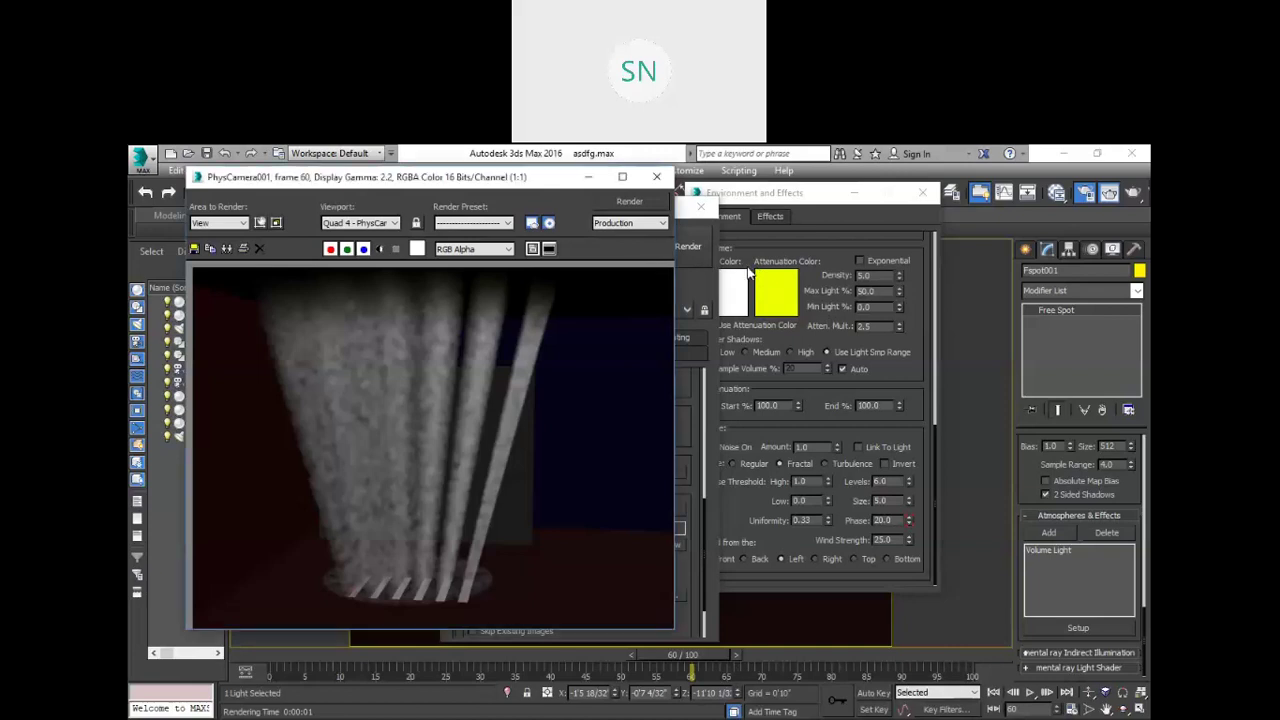
pyautogui.click(657, 178)
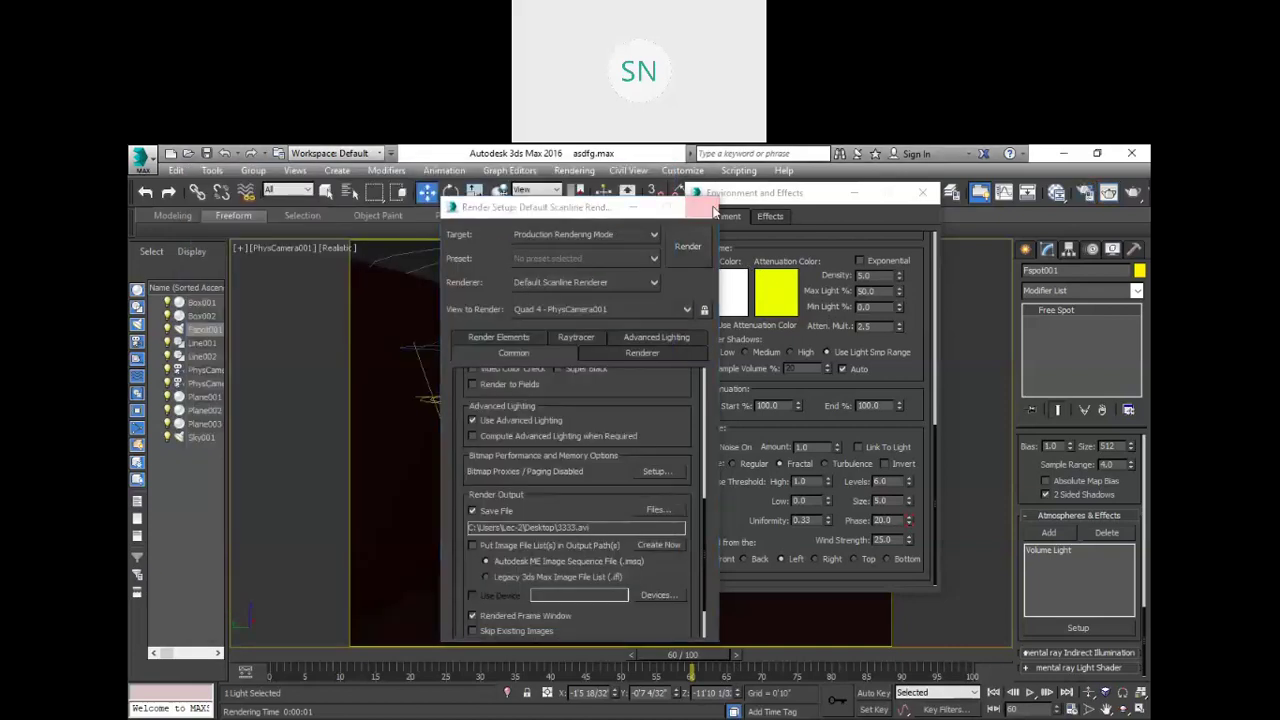
pyautogui.click(701, 207)
pyautogui.click(921, 194)
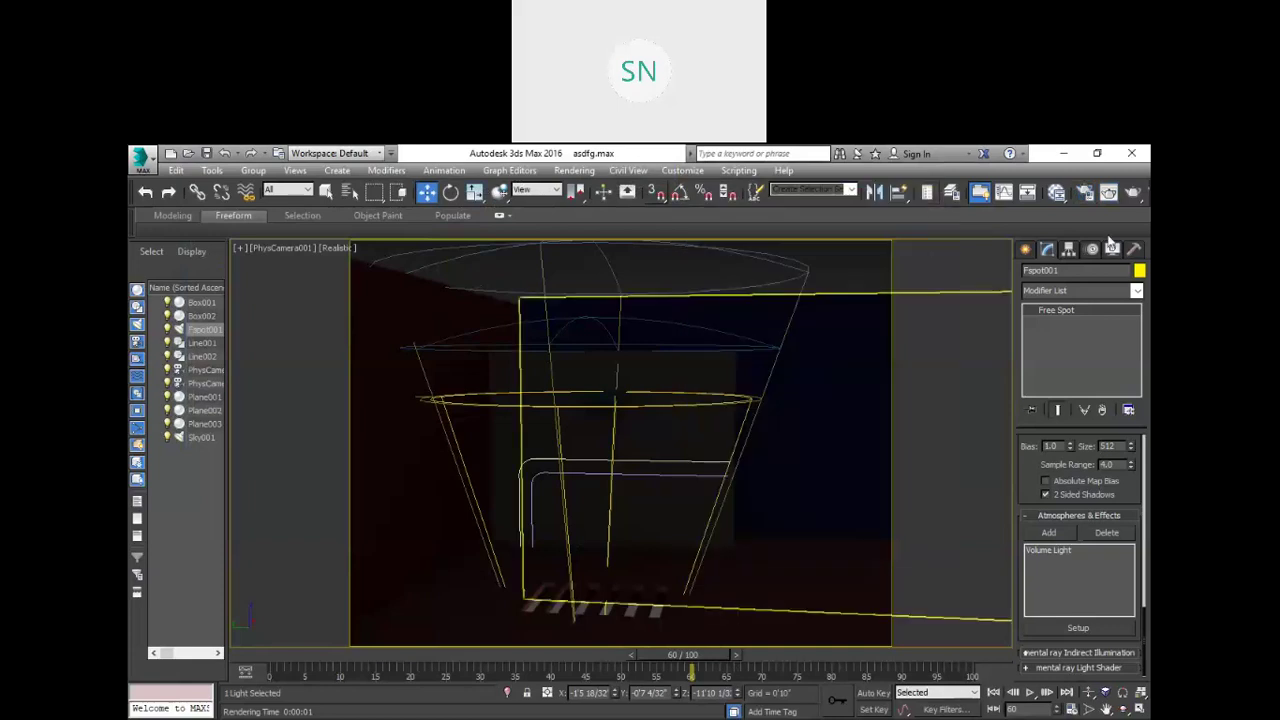